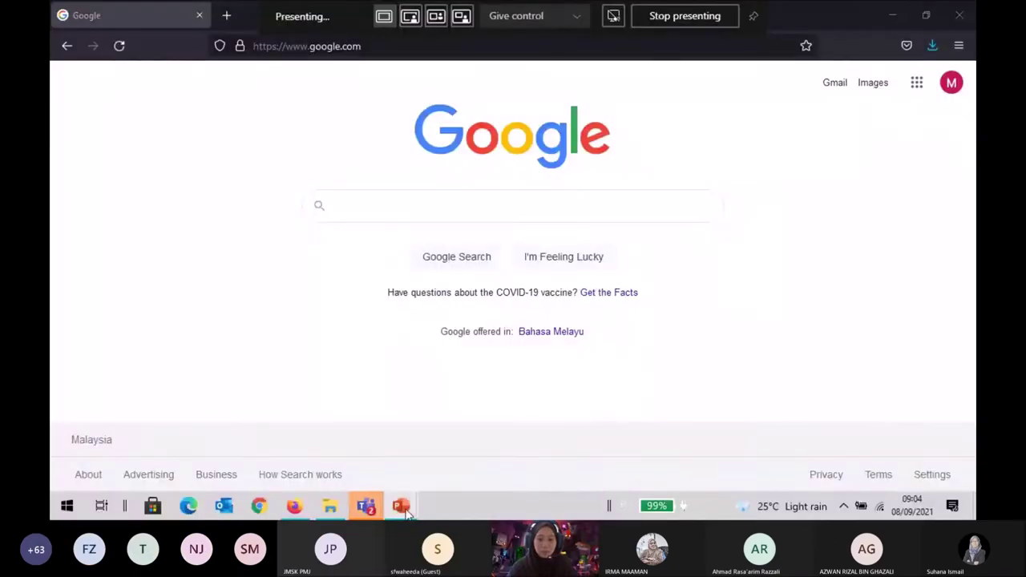
Bring the Design Book Cover deck forward at its title slide and start the slide show.
mouse_move(406, 513)
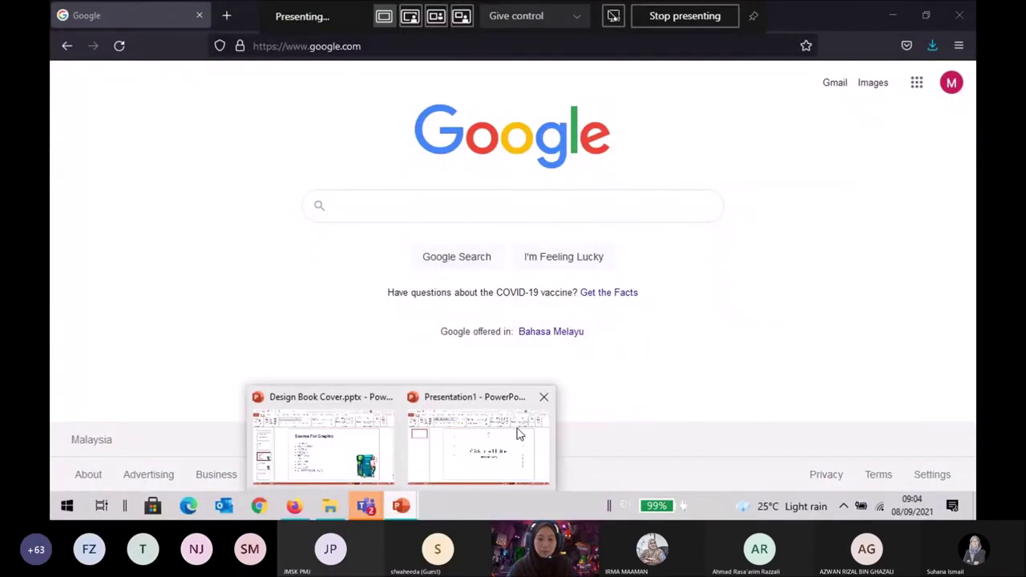
click(349, 448)
scroll(137, 367, up, 5)
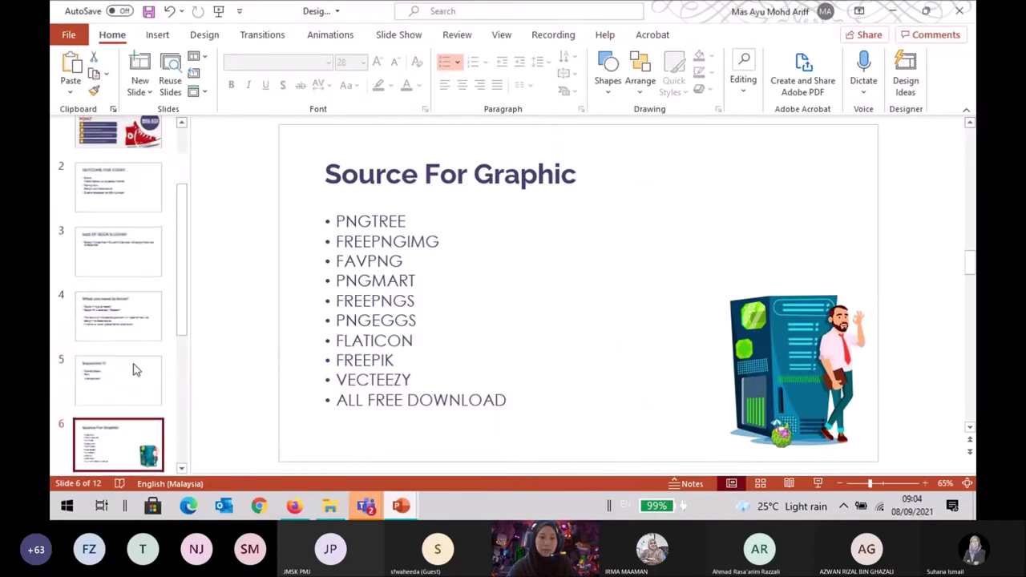
click(145, 155)
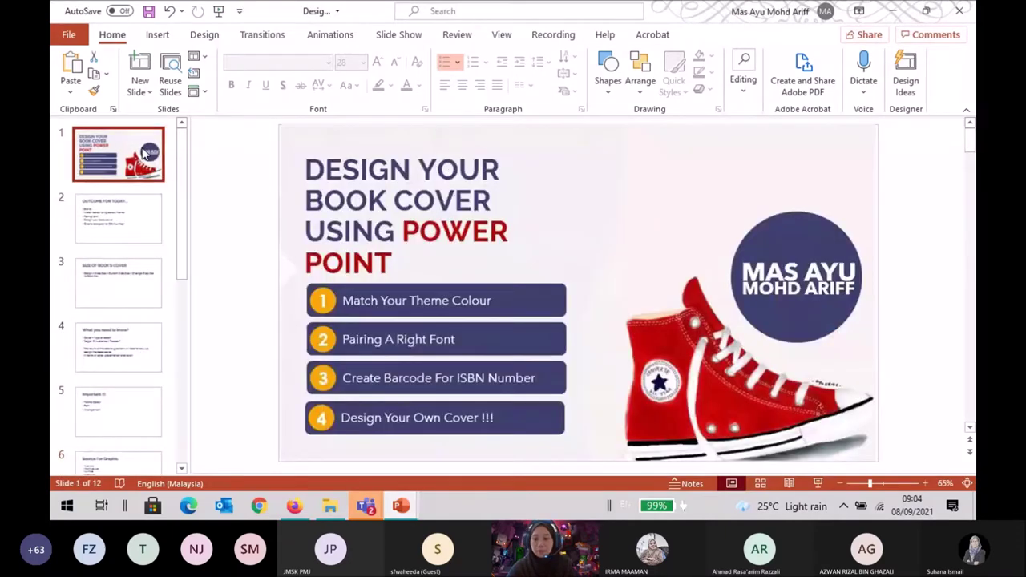
click(818, 484)
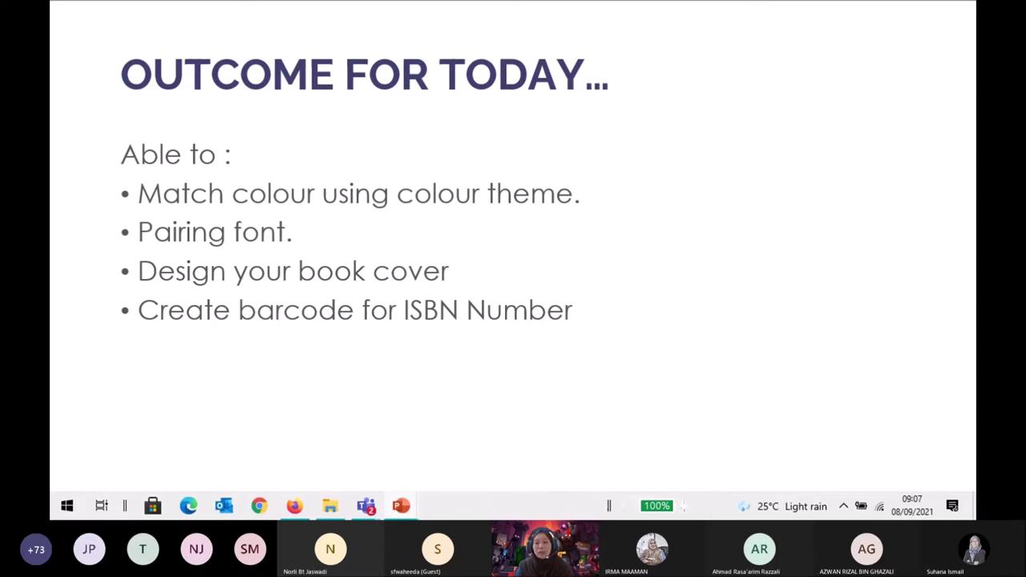
Advance the slide show to the Size of Book's Cover slide.
key(Right)
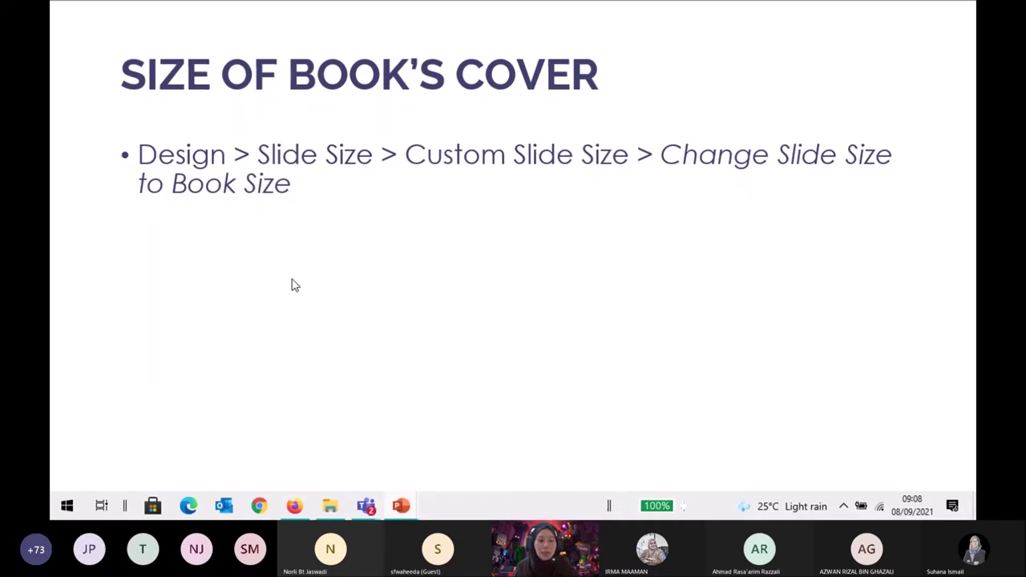
Exit the slide show and bring the blank Presentation1 window to the front.
key(Escape)
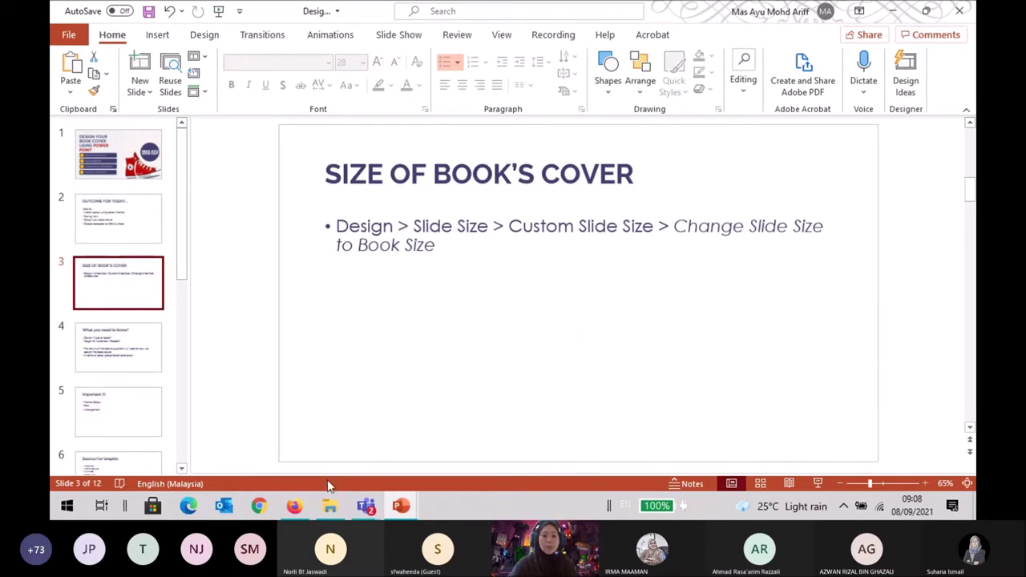
mouse_move(403, 511)
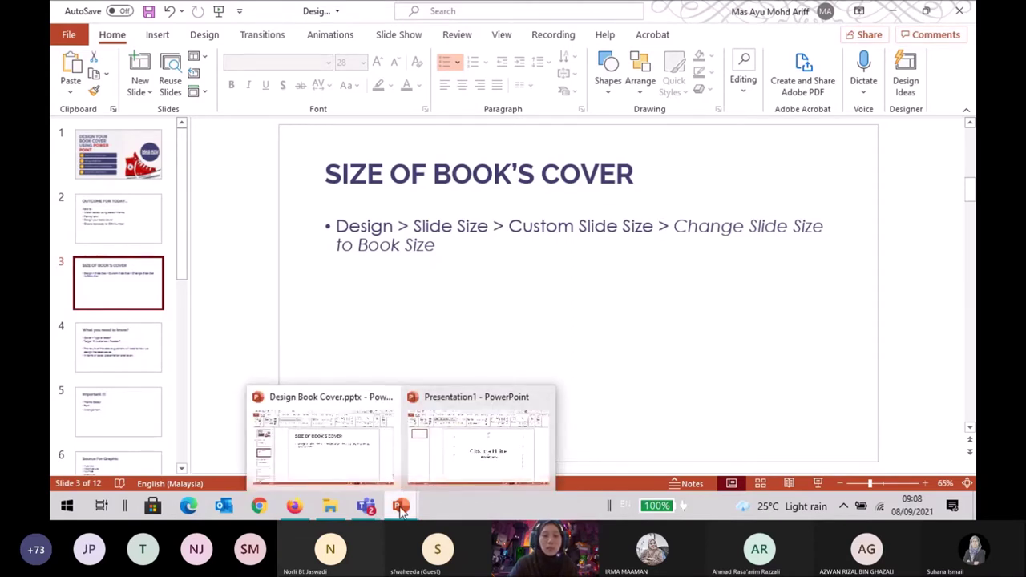
mouse_move(467, 474)
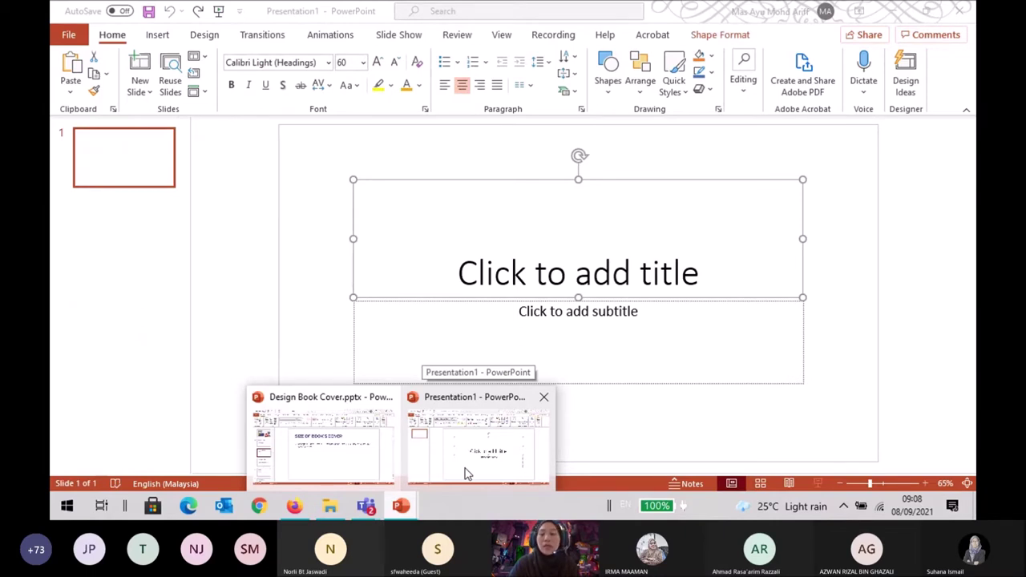
click(468, 474)
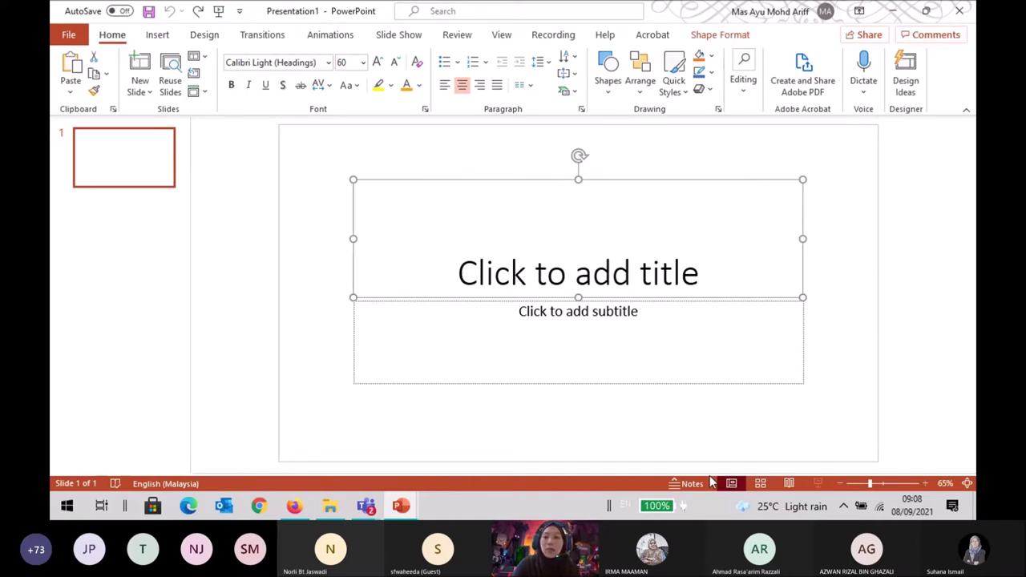
Delete the title and subtitle placeholders so Presentation1's slide is empty.
key(Delete)
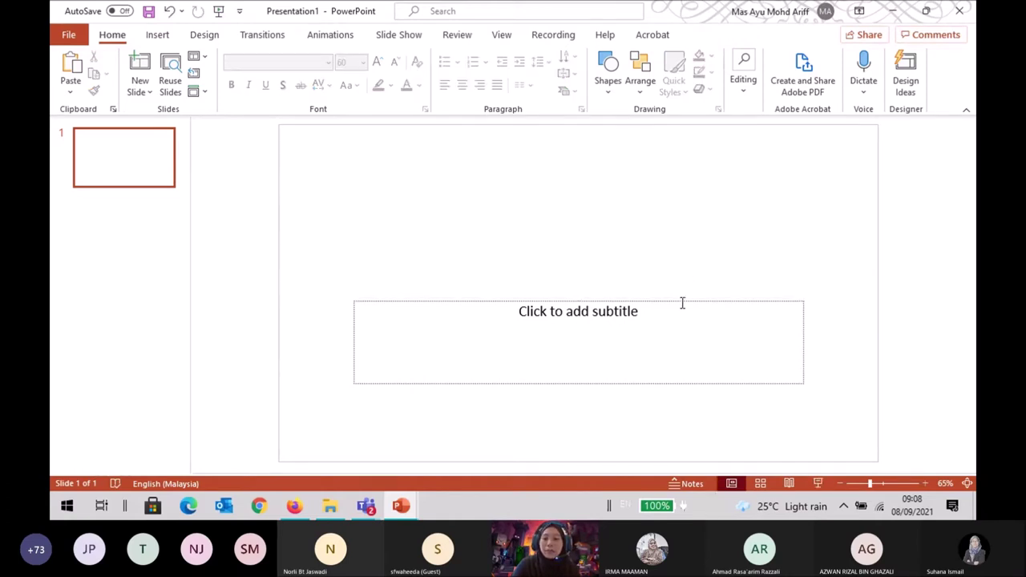
click(682, 303)
click(692, 303)
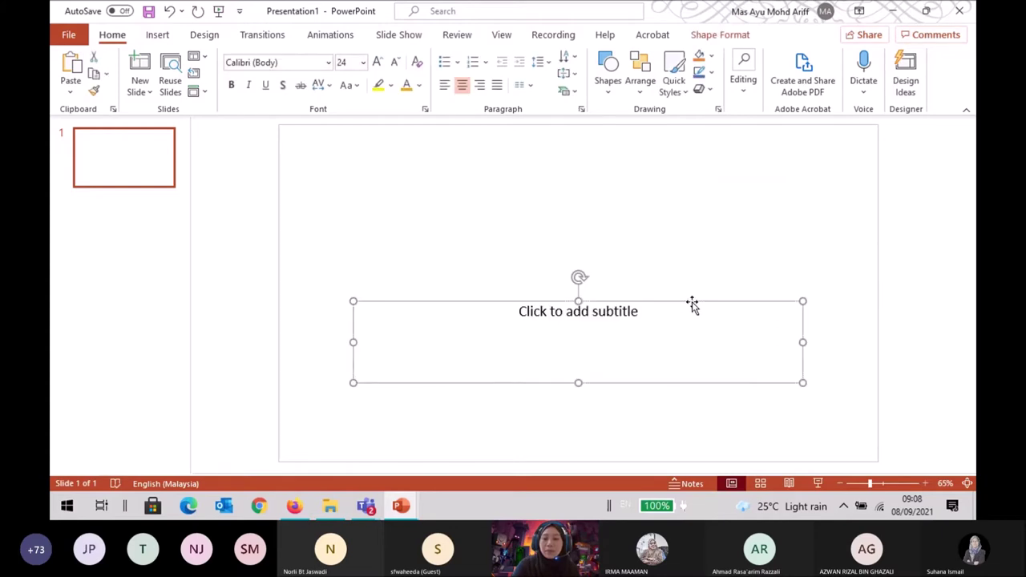
key(Delete)
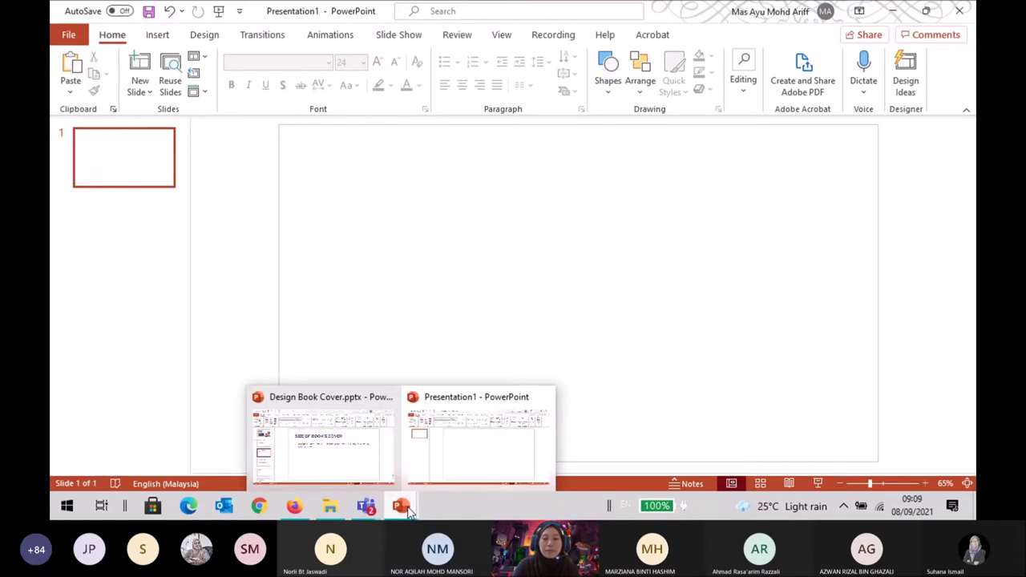
mouse_move(385, 459)
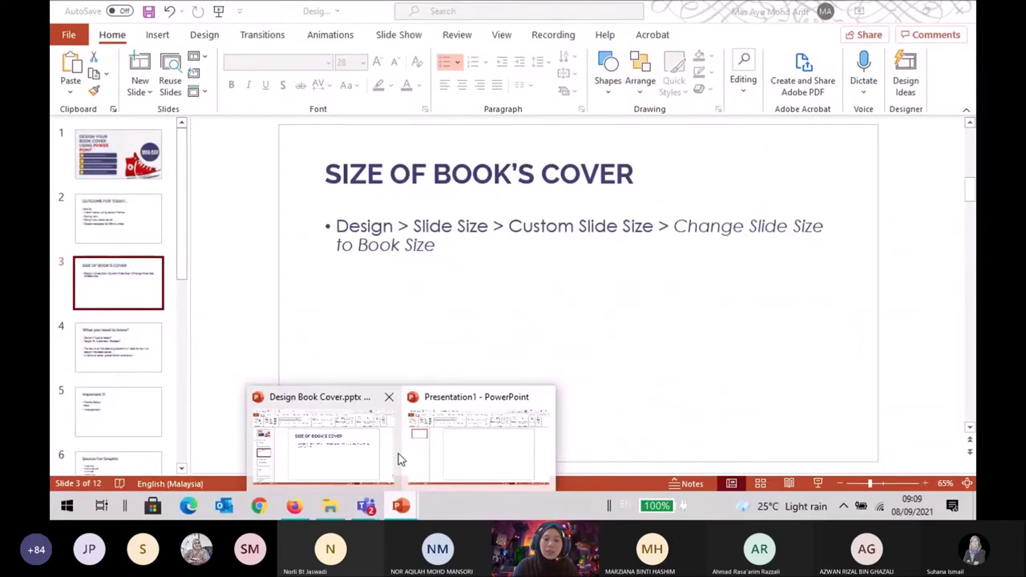
click(455, 443)
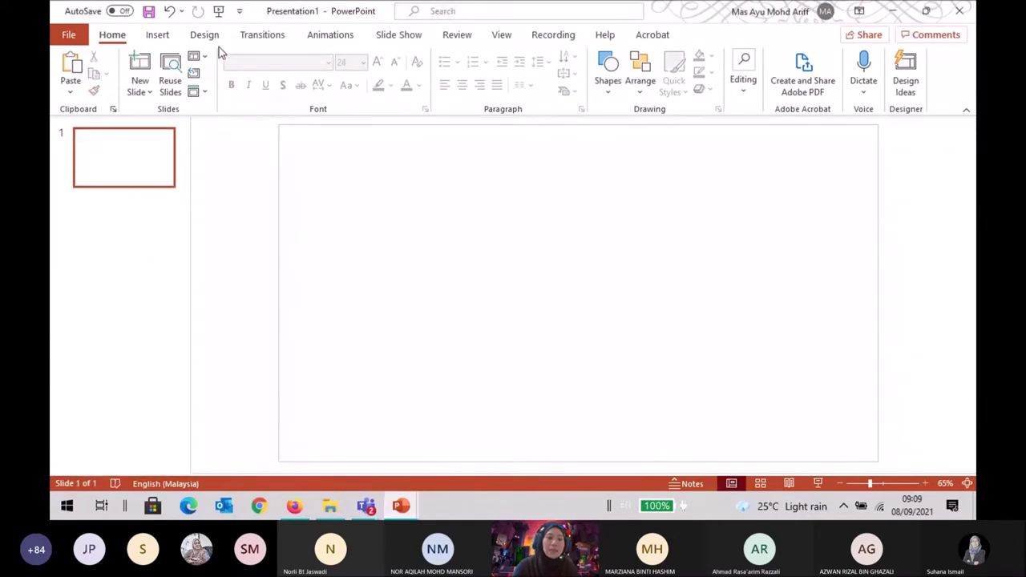
Set Presentation1's slide size to A4 Paper portrait, scaling content with Maximize.
click(203, 41)
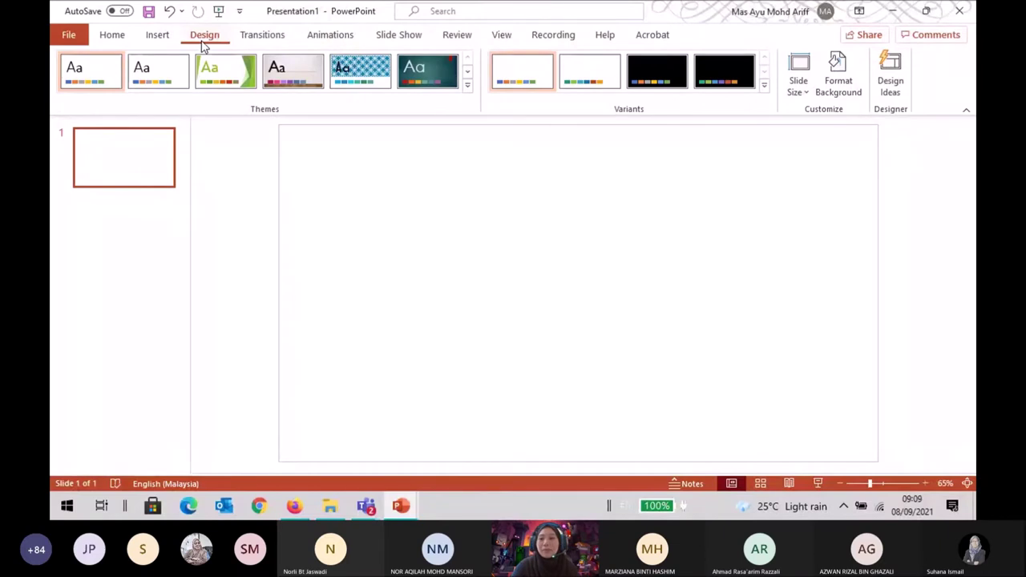
click(802, 91)
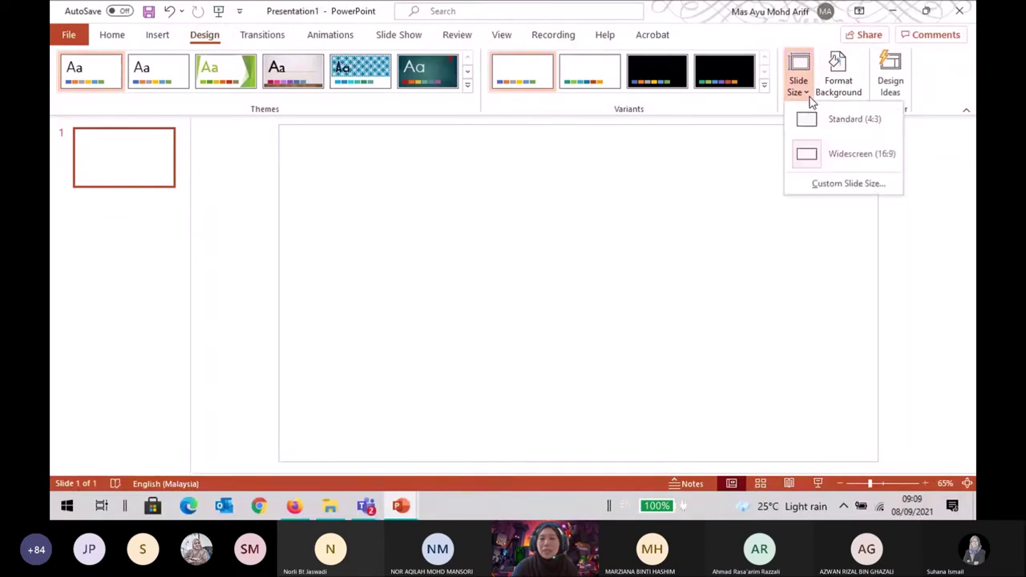
click(849, 186)
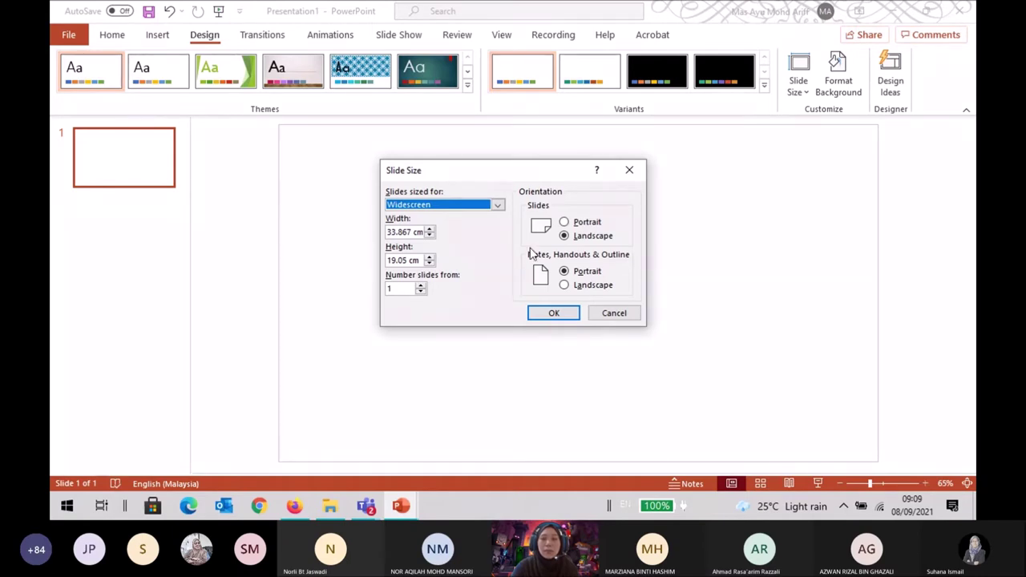
click(497, 205)
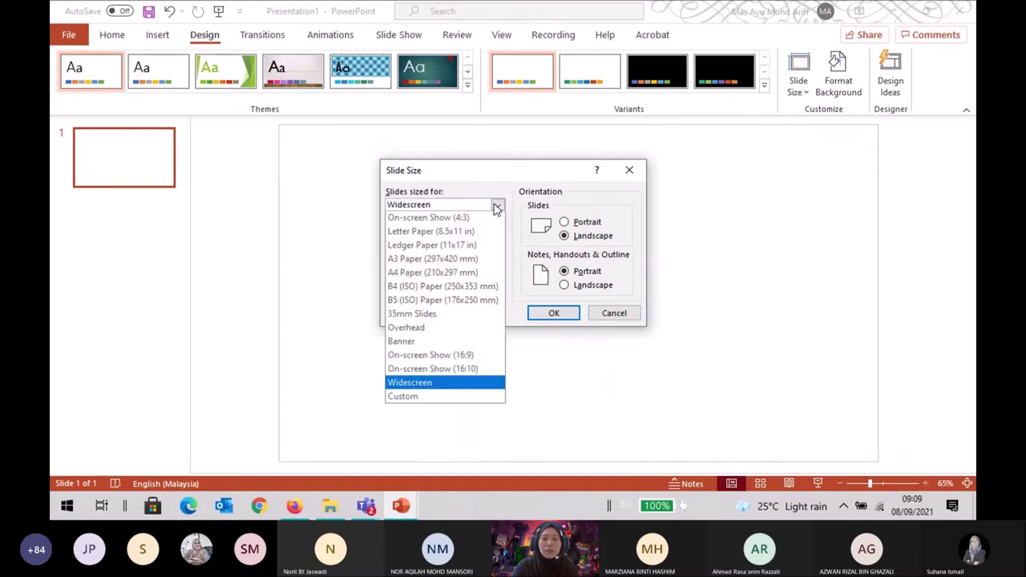
click(465, 276)
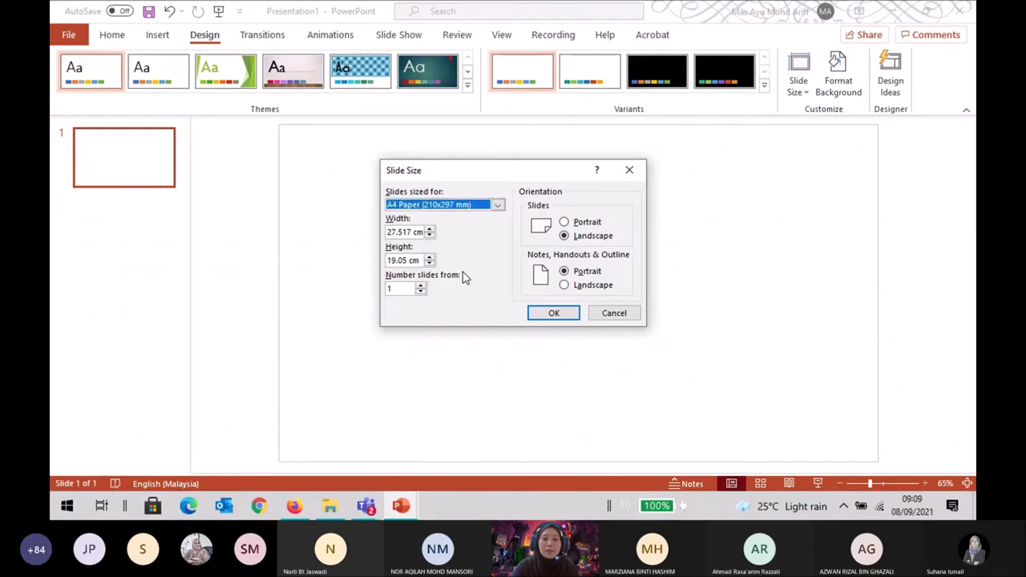
click(565, 223)
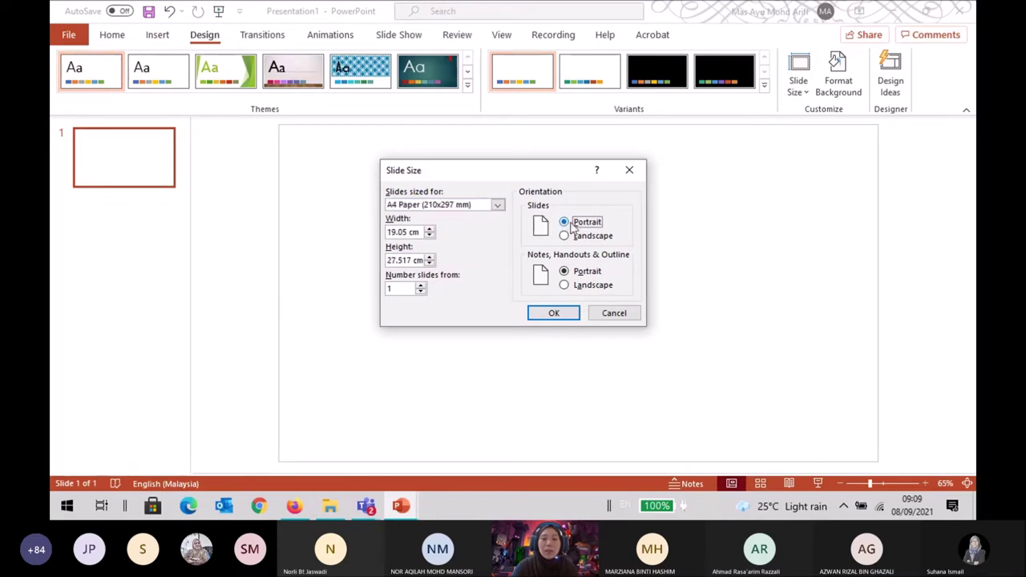
click(497, 206)
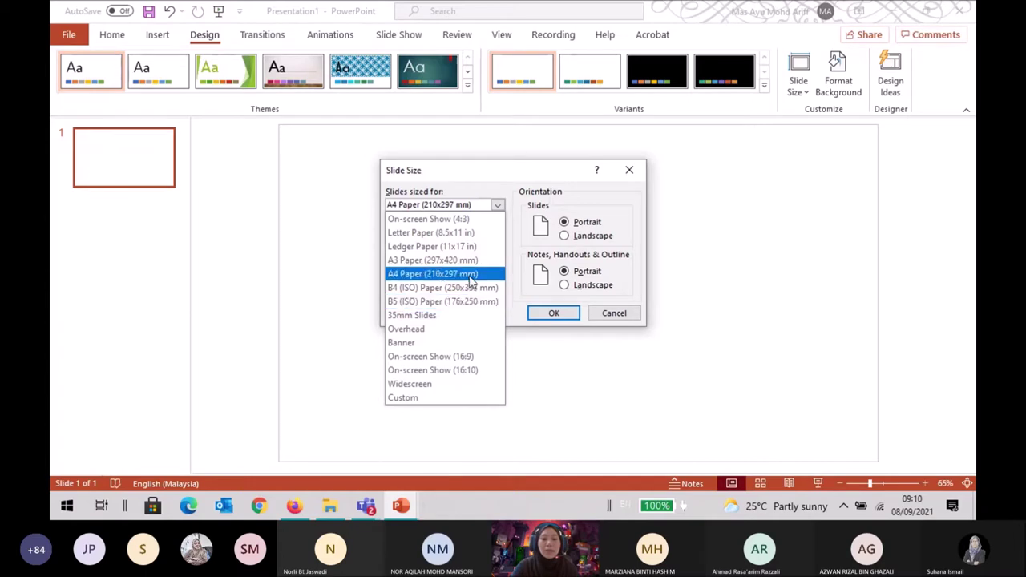
click(470, 276)
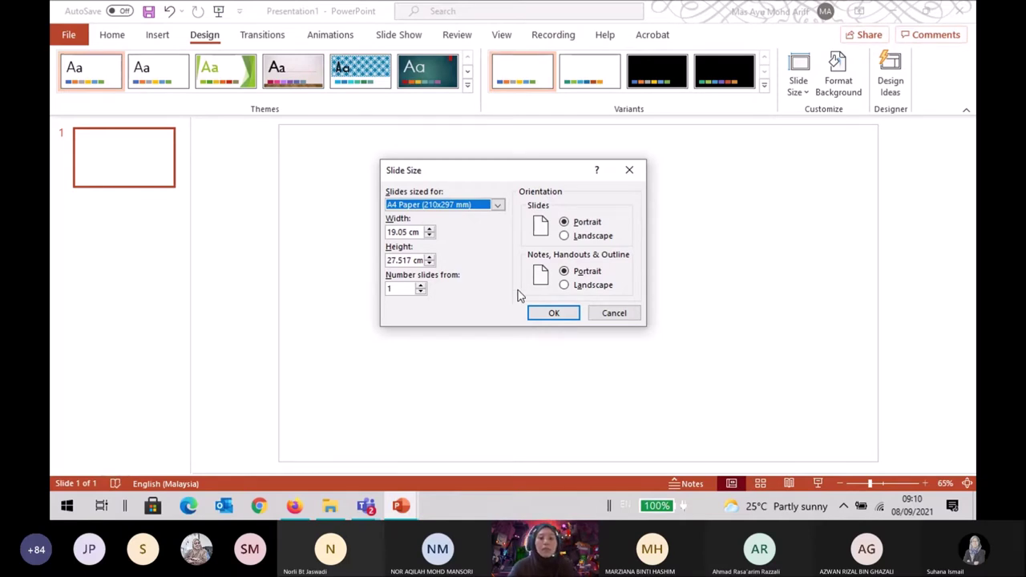
click(551, 312)
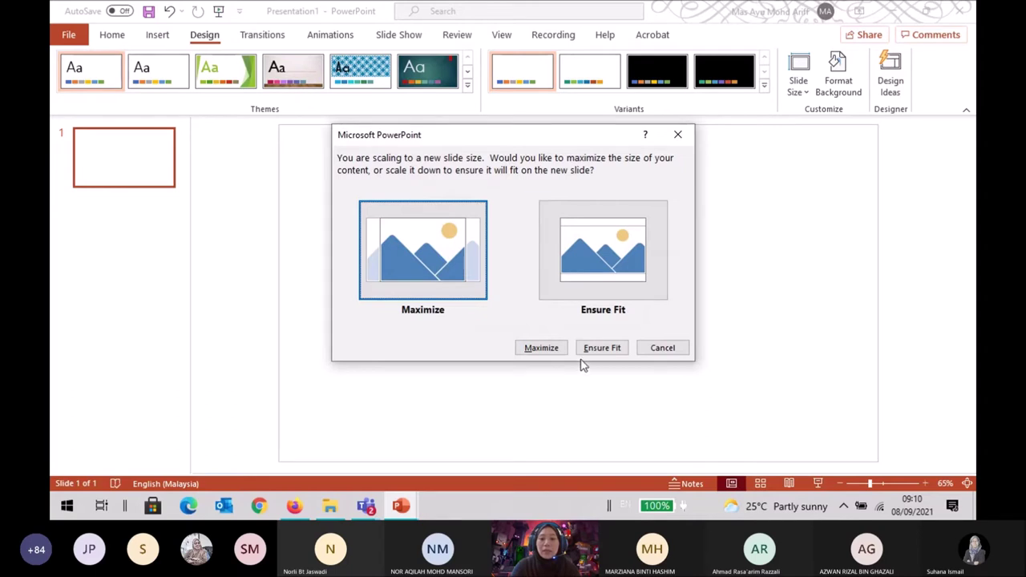
click(542, 348)
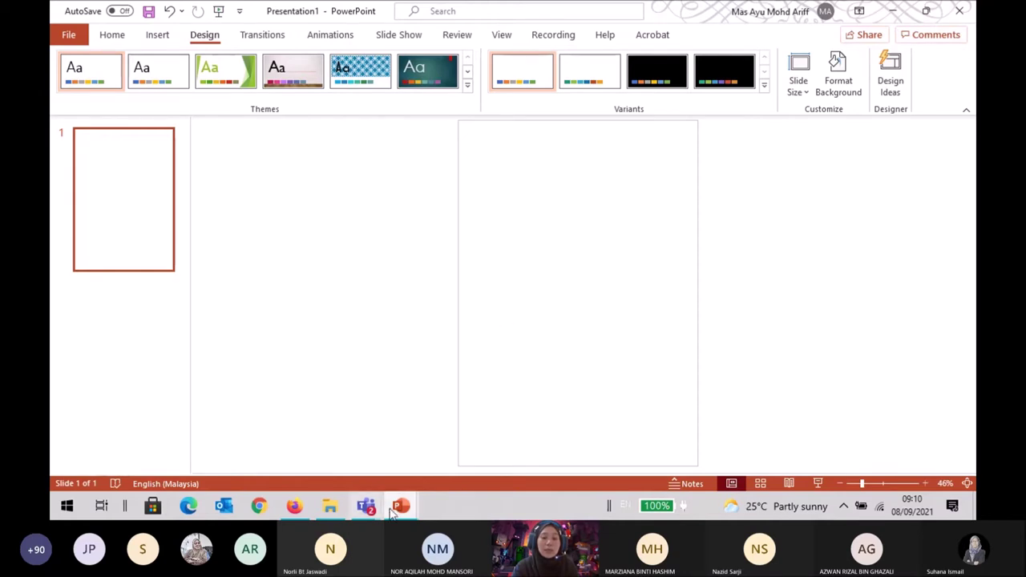
Show the open PowerPoint windows from the taskbar.
click(401, 506)
Bring the Design Book Cover deck forward and review slides 4 and 3.
click(366, 419)
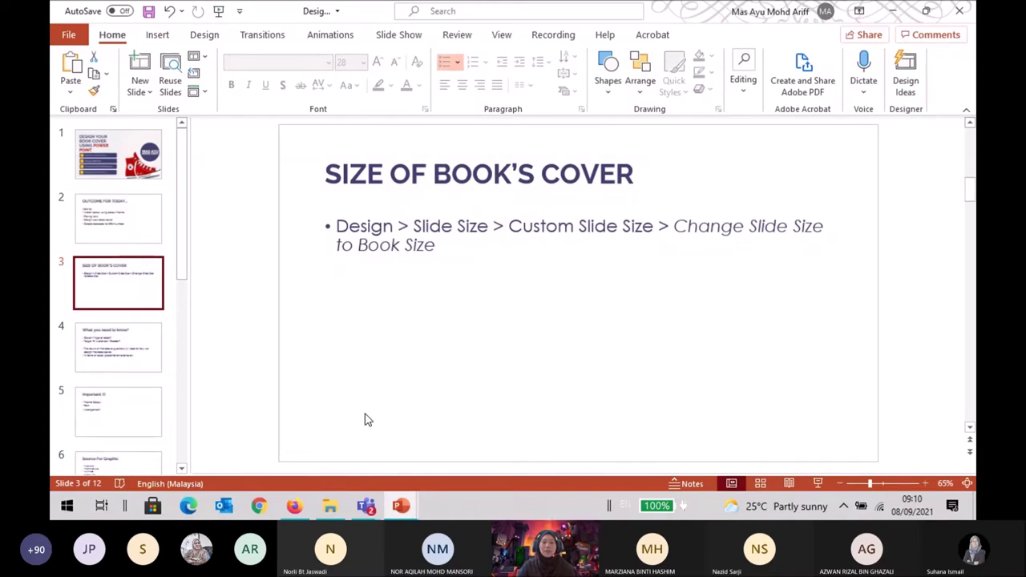
click(118, 347)
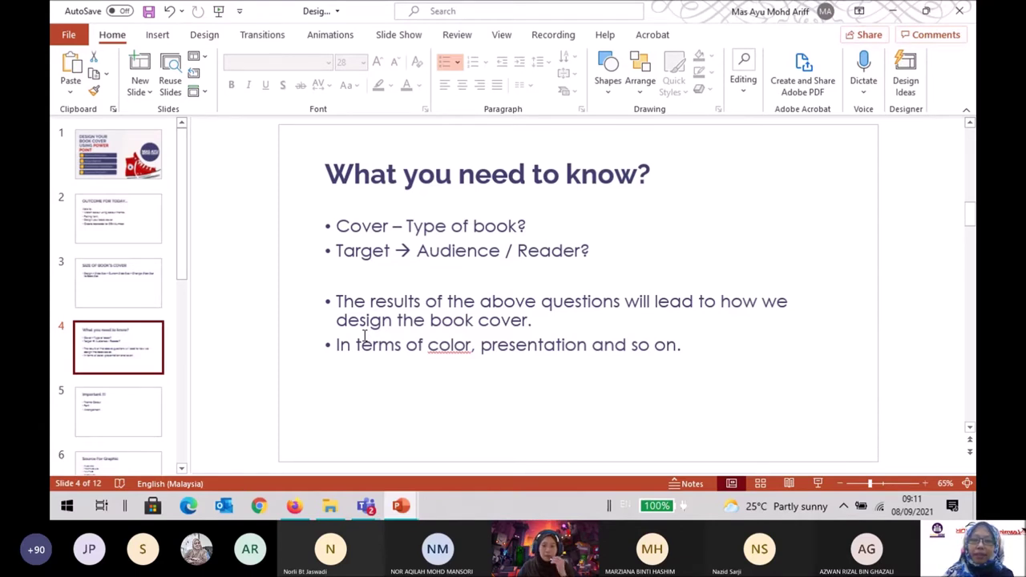
click(100, 309)
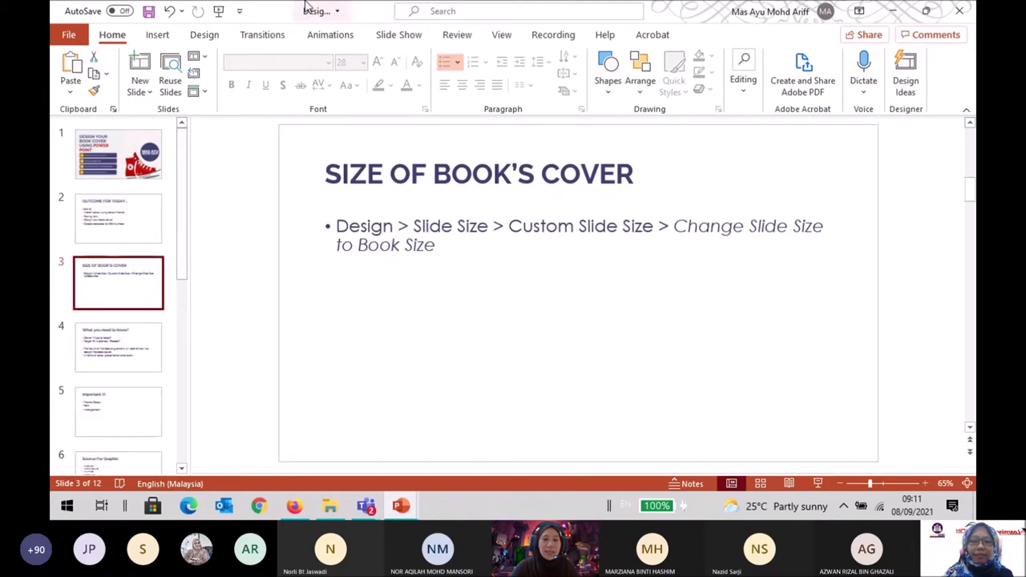
click(207, 36)
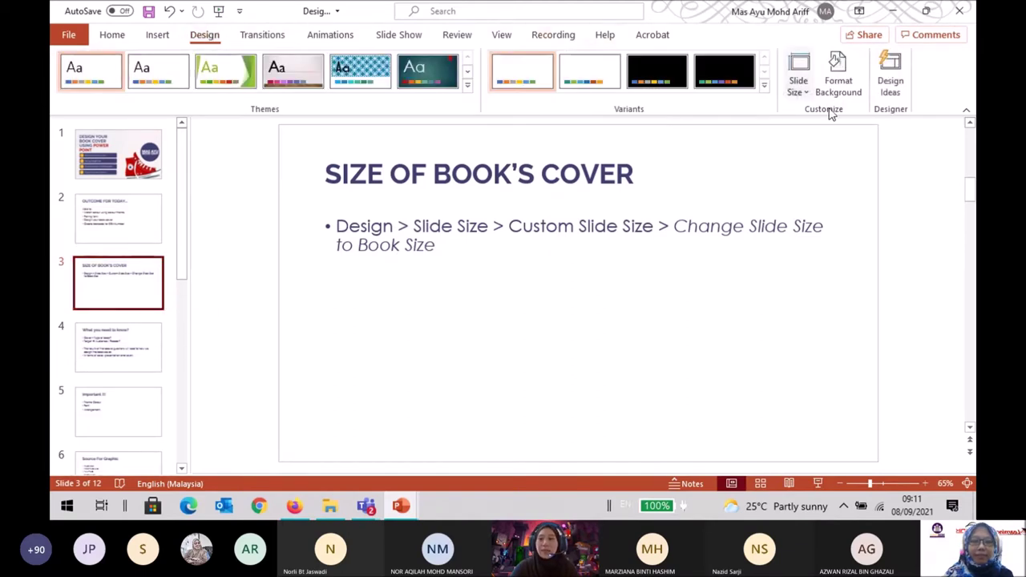
Check the lesson's 33.867 × 19.05 cm custom slide size without changing it, then view slide 4.
click(802, 90)
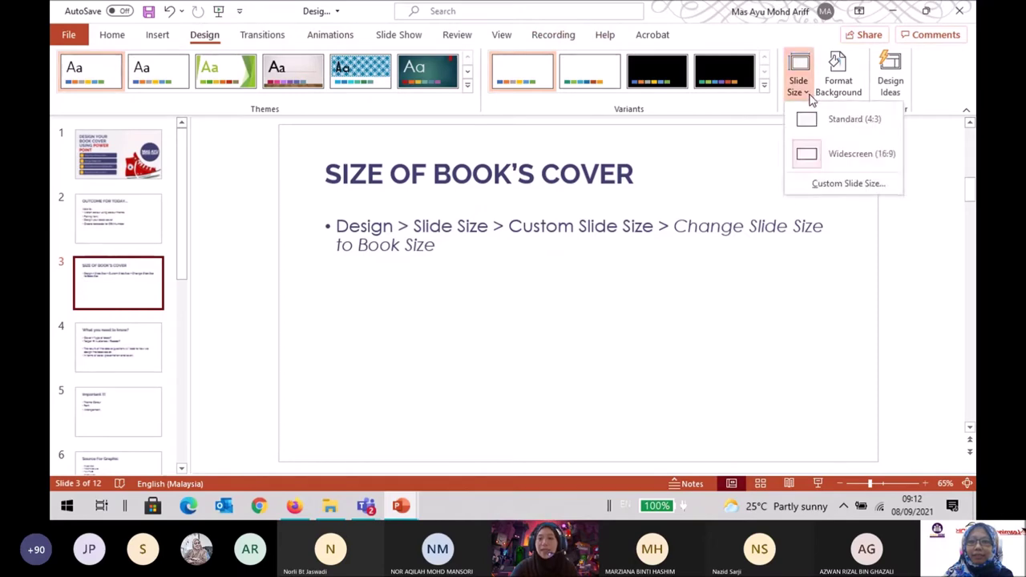
click(836, 184)
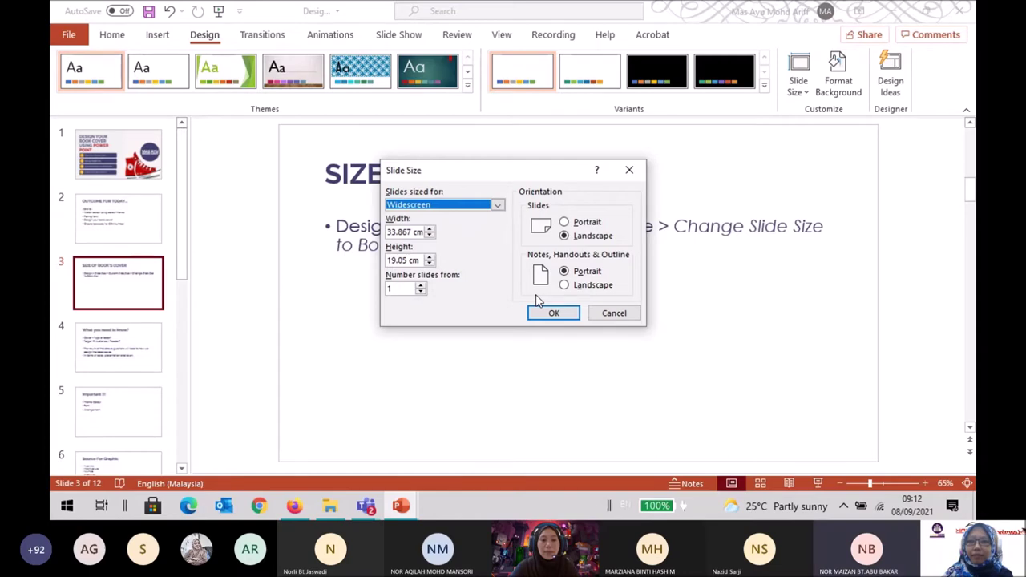
click(616, 314)
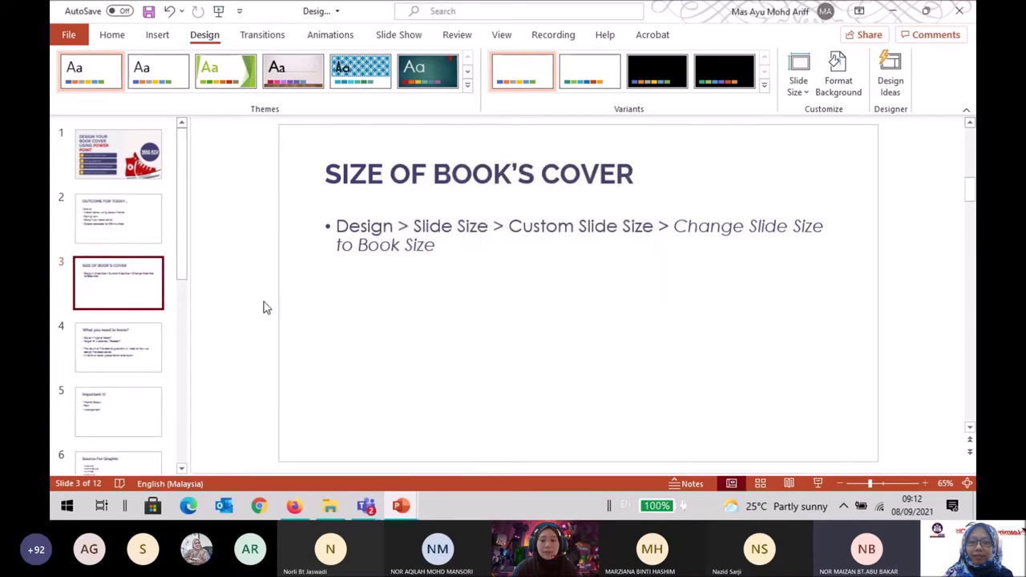
click(131, 343)
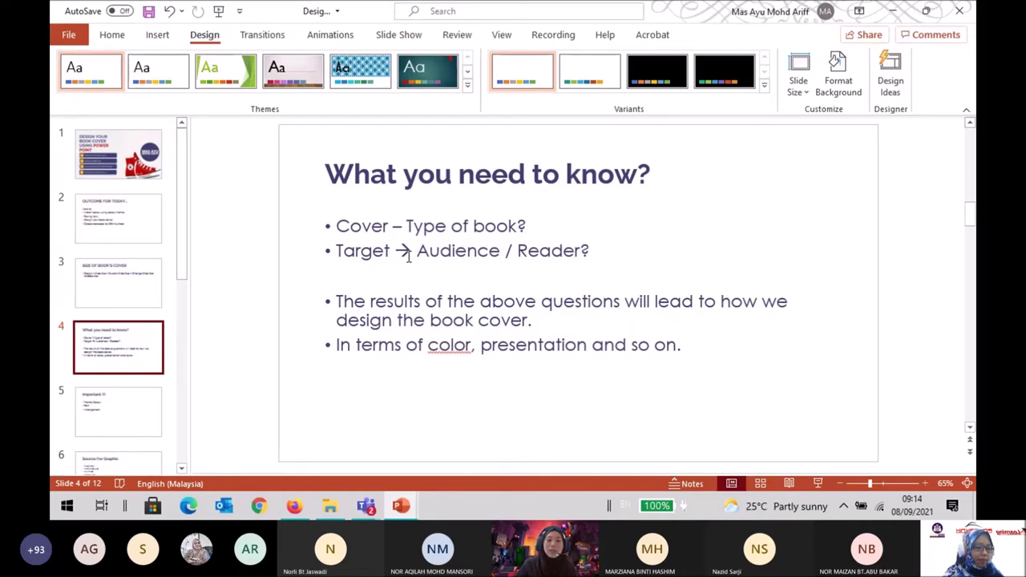
Review slide 5 'Important !!!' and scroll on to slide 6 'Source For Graphic'.
click(146, 395)
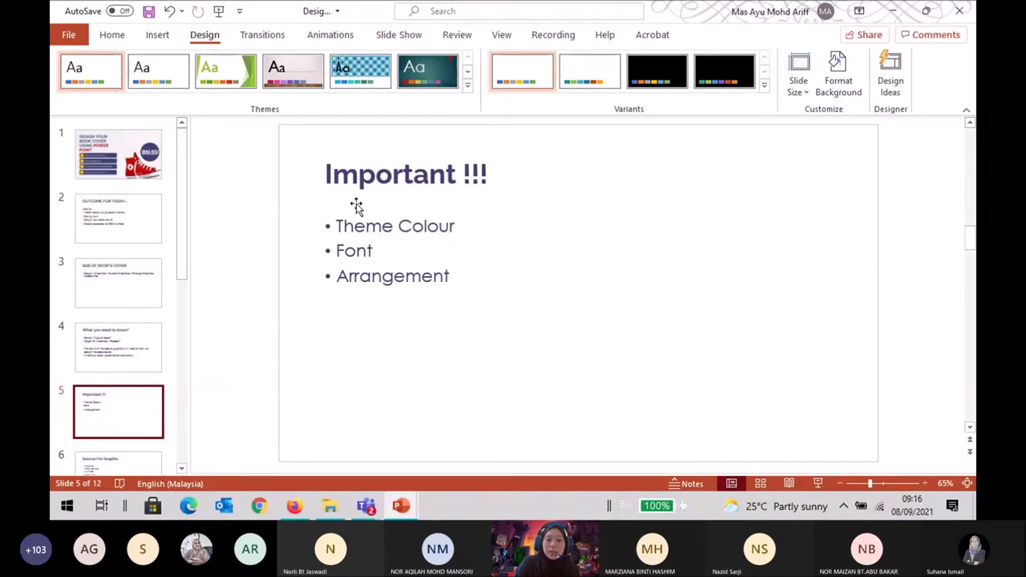
scroll(357, 206, down, 1)
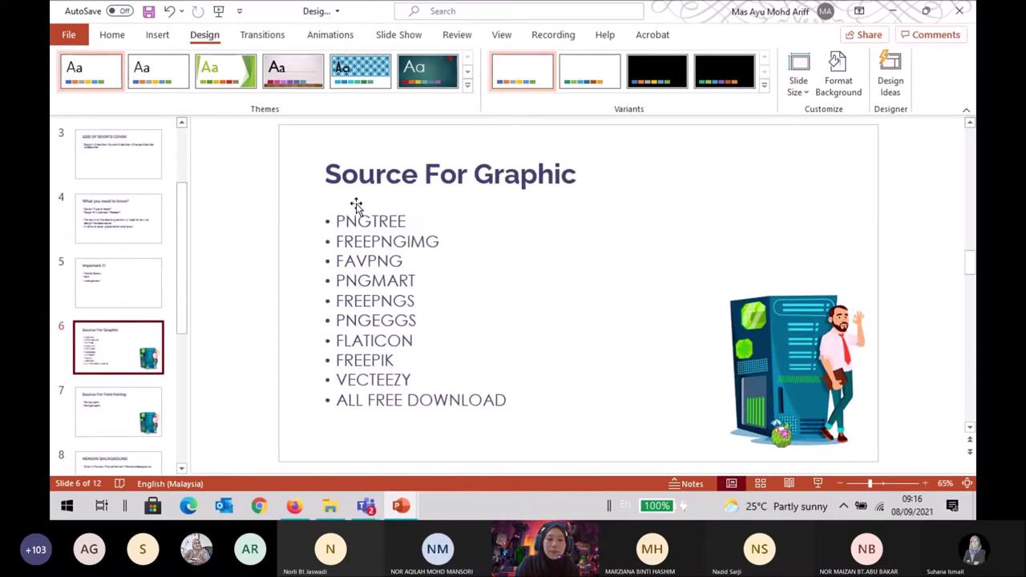
Scroll back to slide 5, then switch to Firefox on the Google home page.
scroll(356, 207, up, 1)
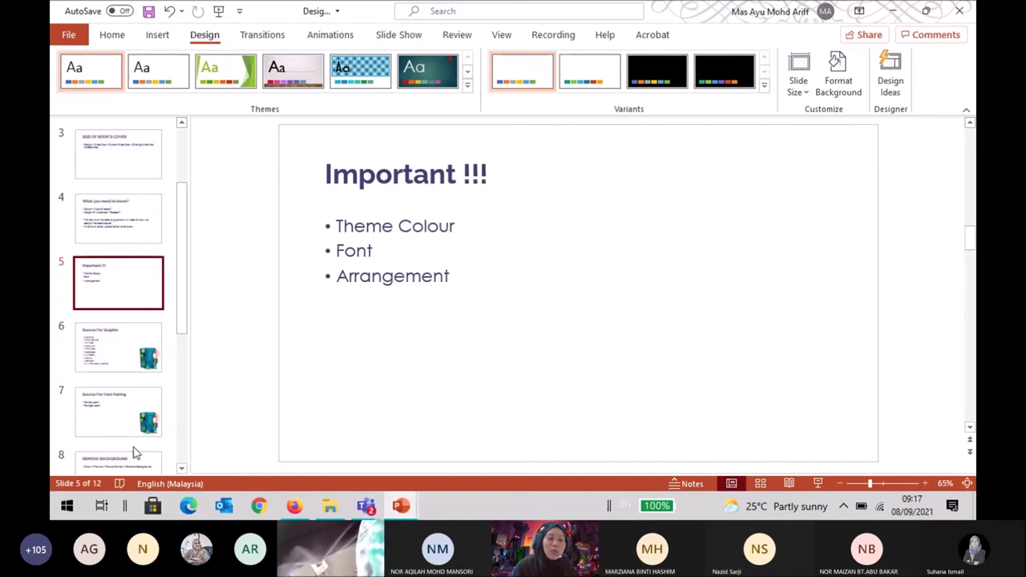
click(295, 506)
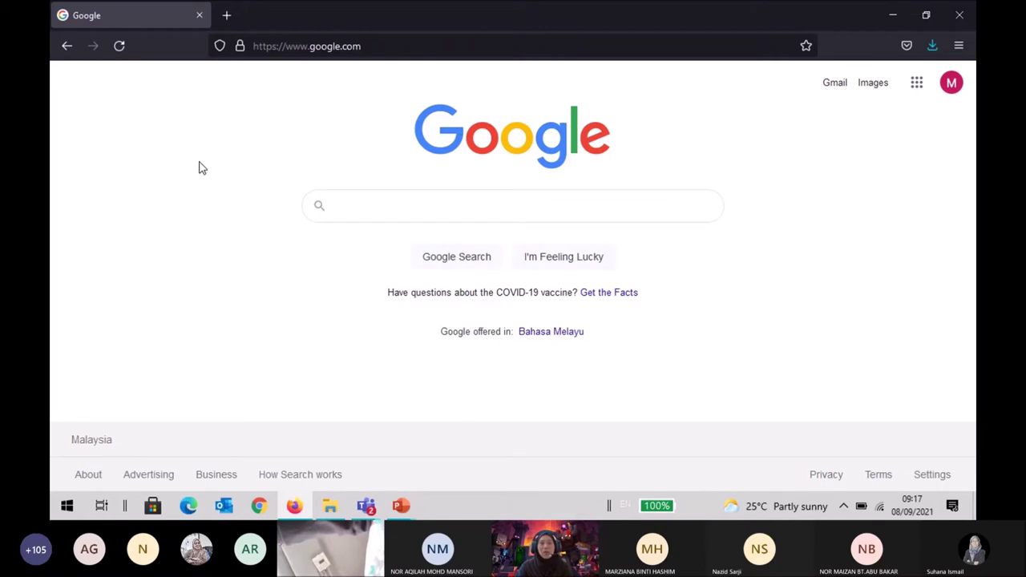
click(434, 209)
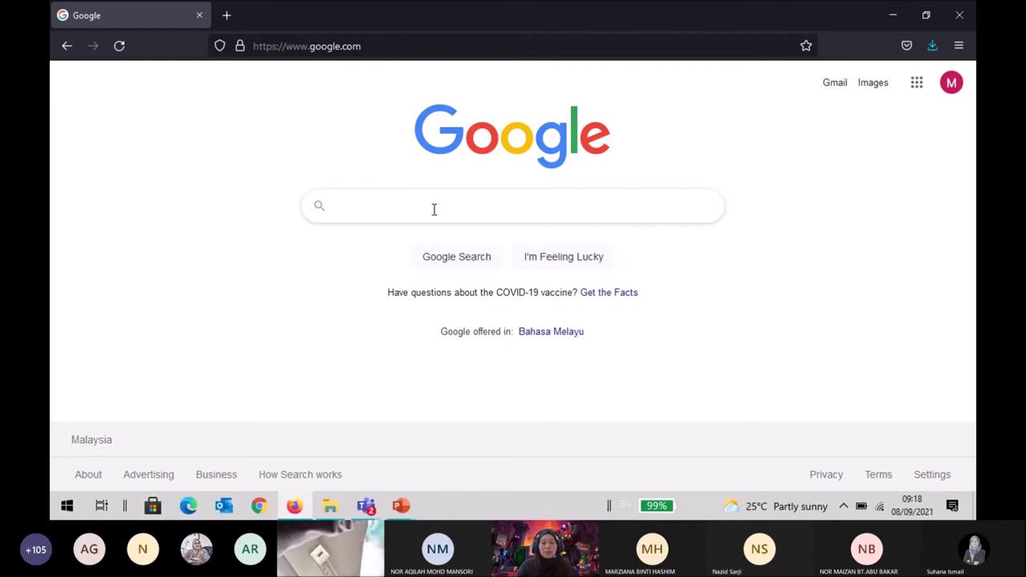
Search Google for 'Colour scheme + blue' and show only the image results.
text(Col)
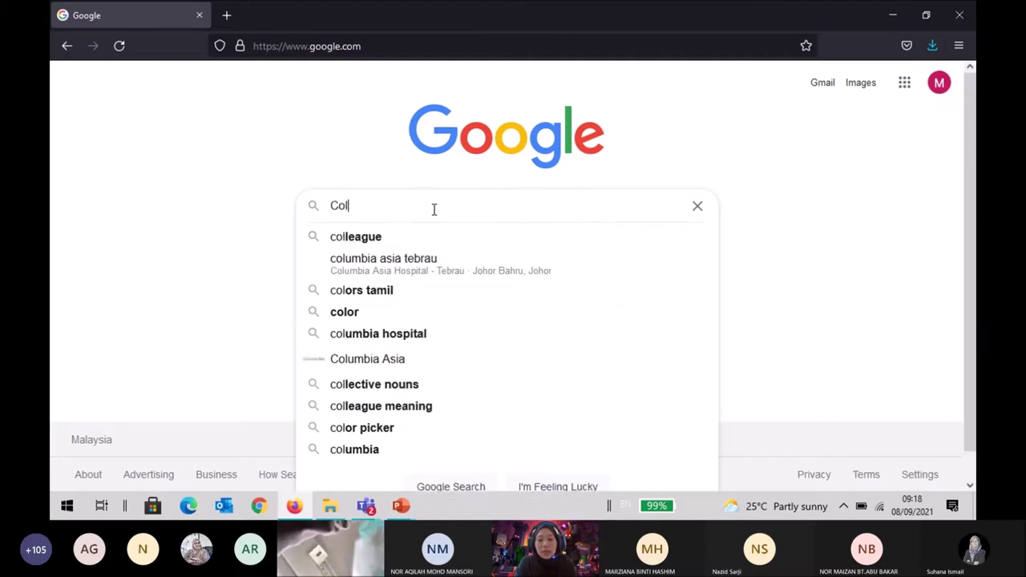
text(our )
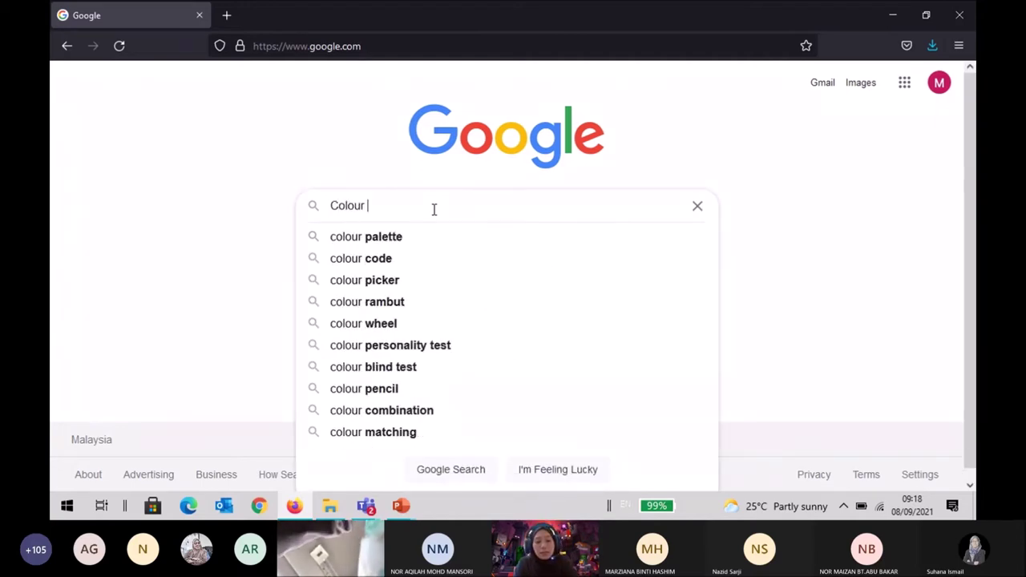
text(scheme)
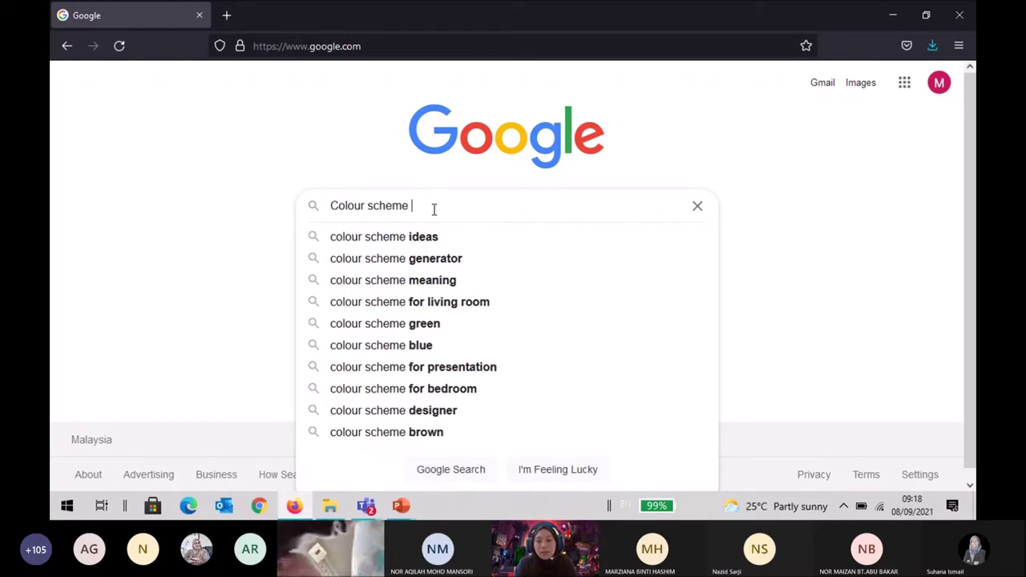
text( +)
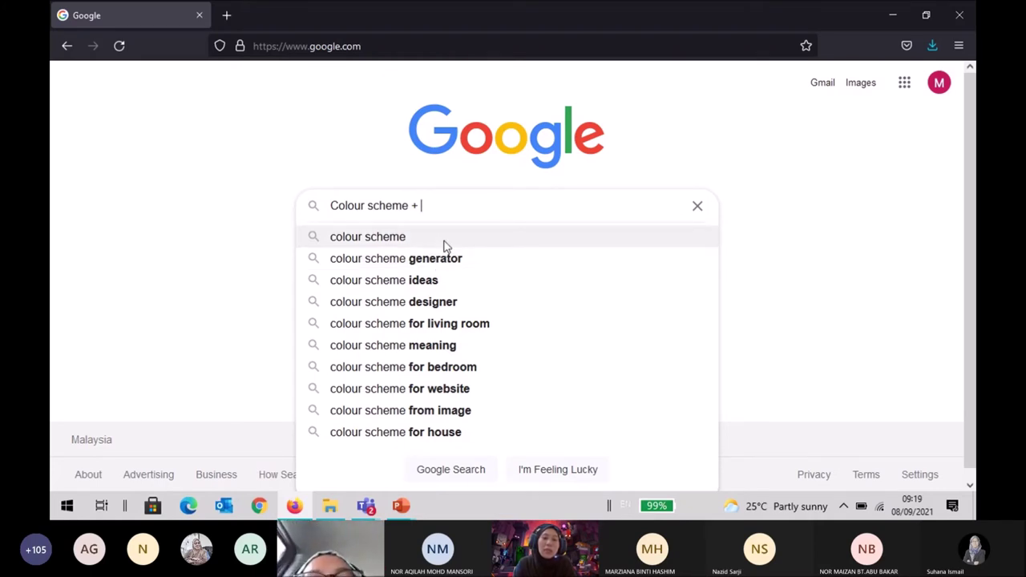
text(blue)
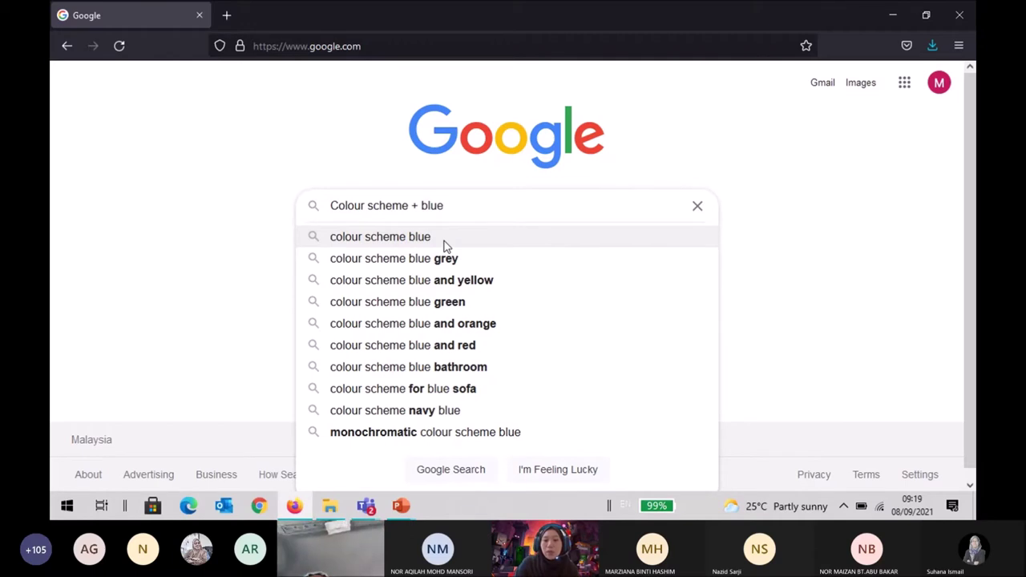
key(Return)
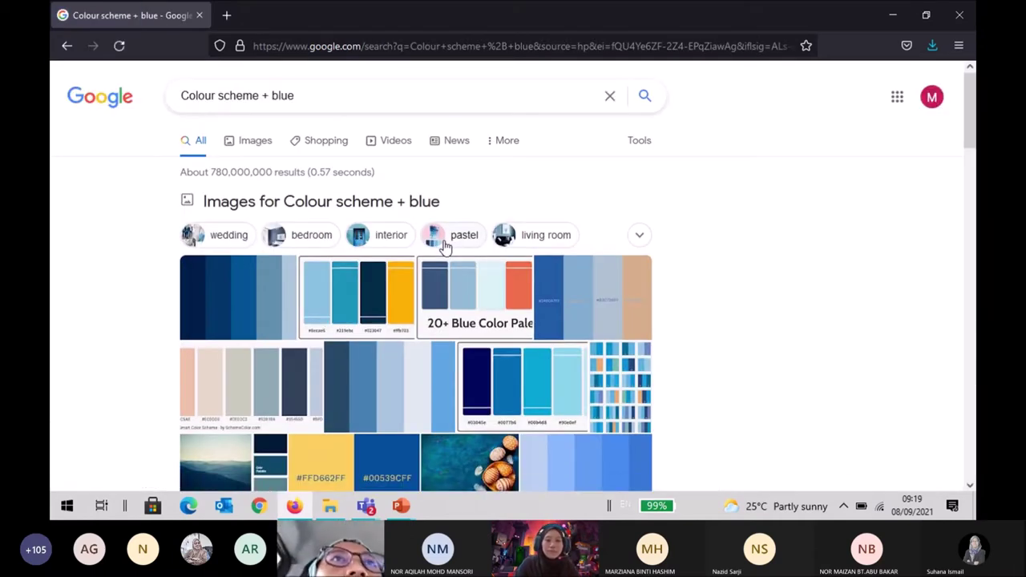
click(257, 149)
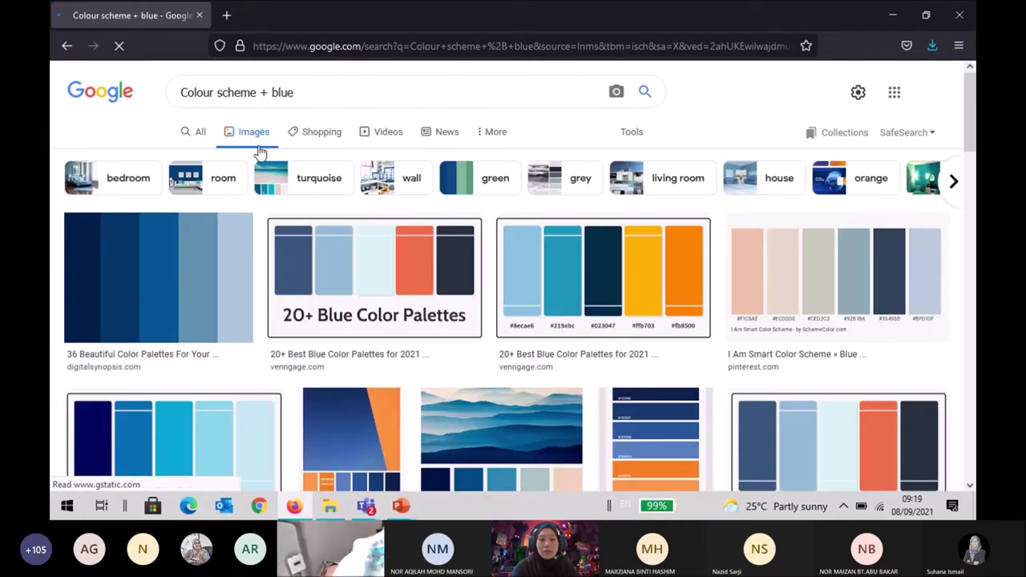
scroll(320, 251, down, 3)
scroll(320, 252, up, 3)
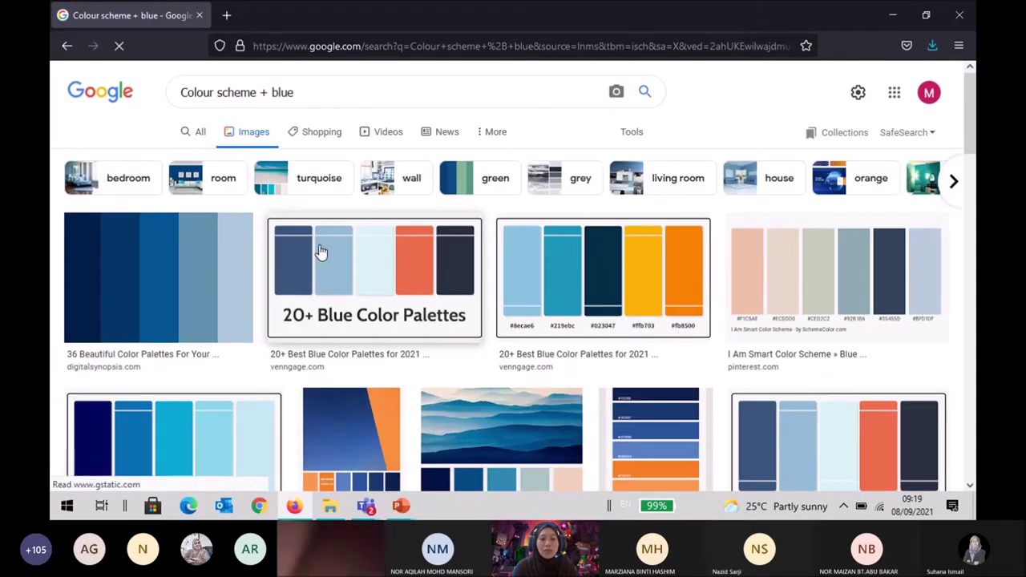
scroll(320, 252, down, 2)
scroll(320, 252, up, 2)
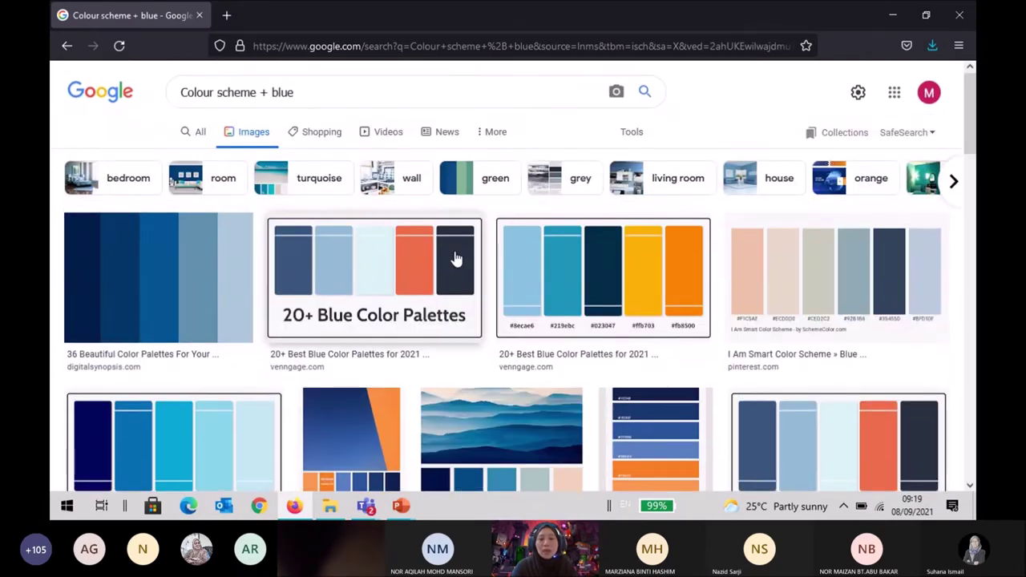
scroll(456, 260, down, 3)
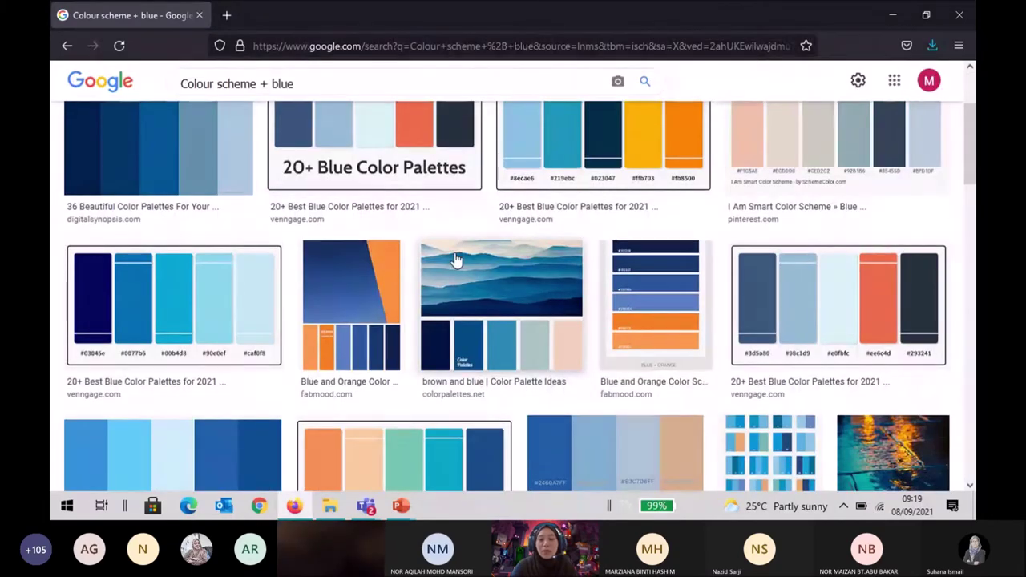
scroll(427, 377, down, 3)
scroll(427, 377, down, 3)
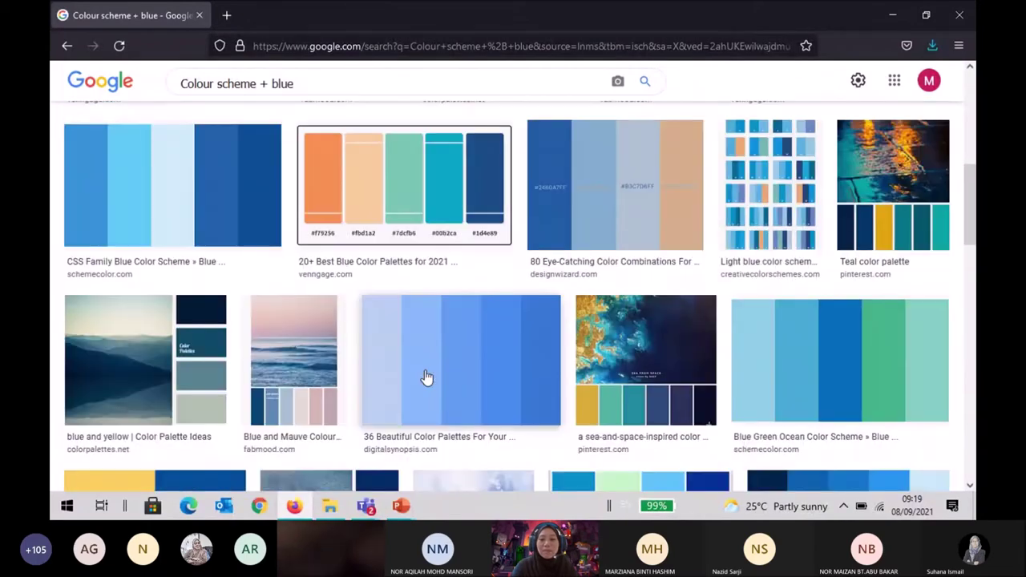
scroll(427, 377, down, 15)
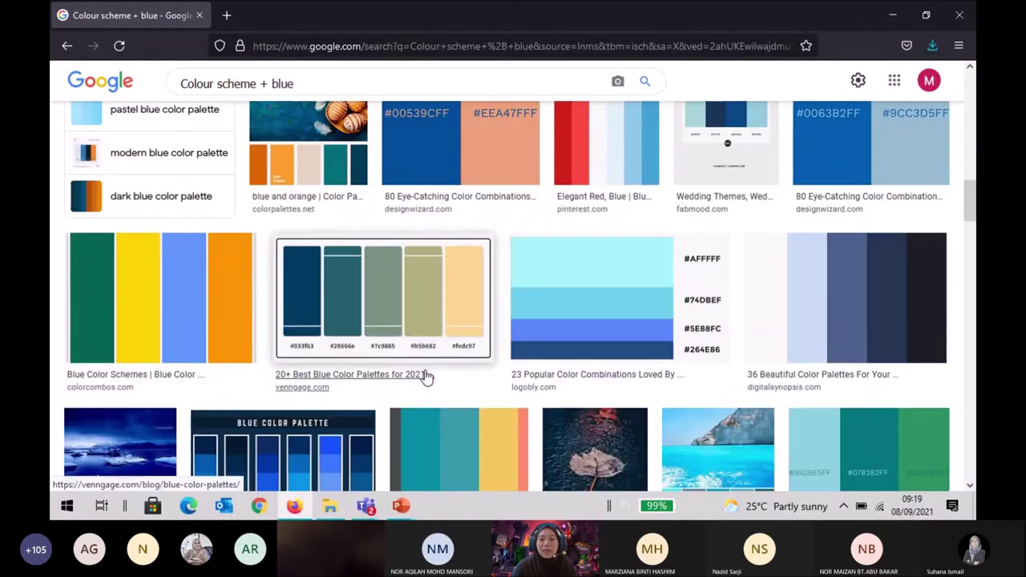
scroll(427, 377, down, 10)
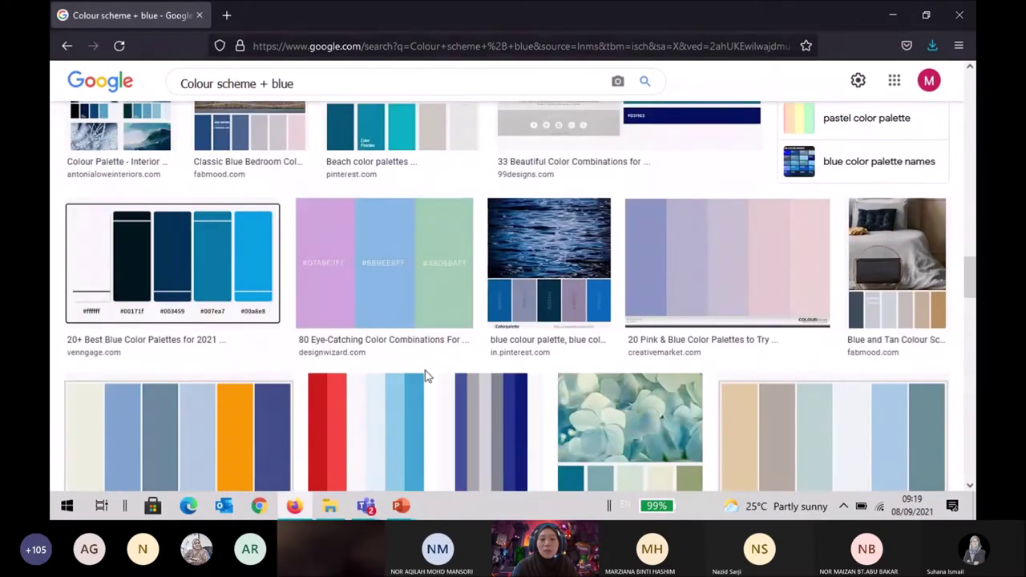
scroll(428, 377, down, 10)
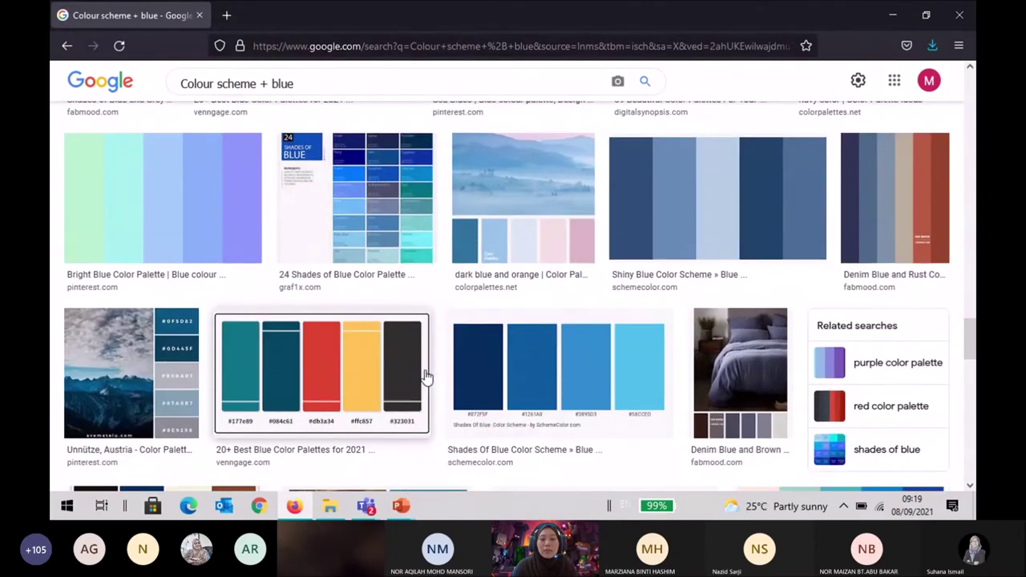
scroll(428, 377, down, 3)
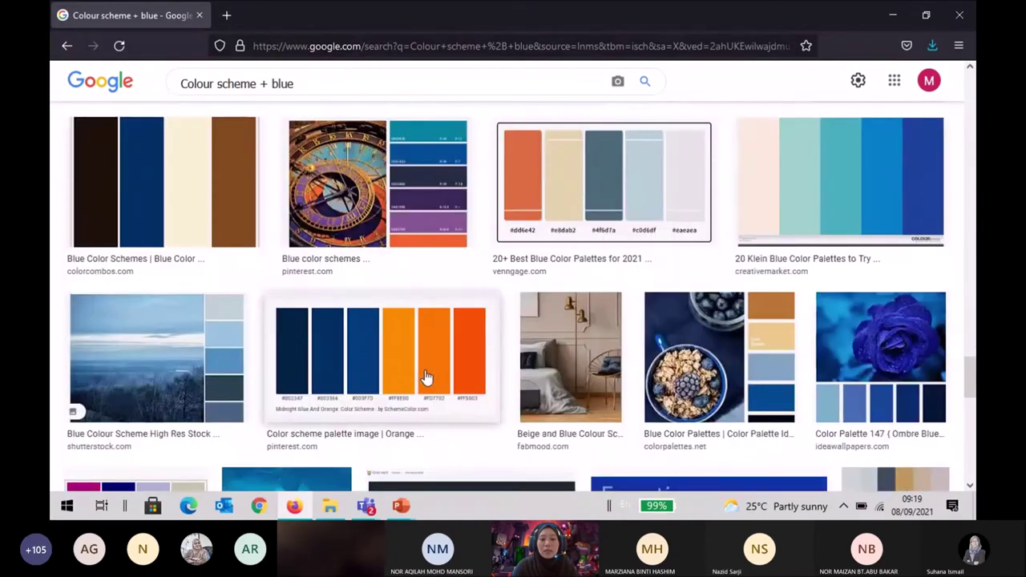
scroll(427, 377, down, 1)
scroll(428, 377, down, 3)
scroll(427, 377, up, 5)
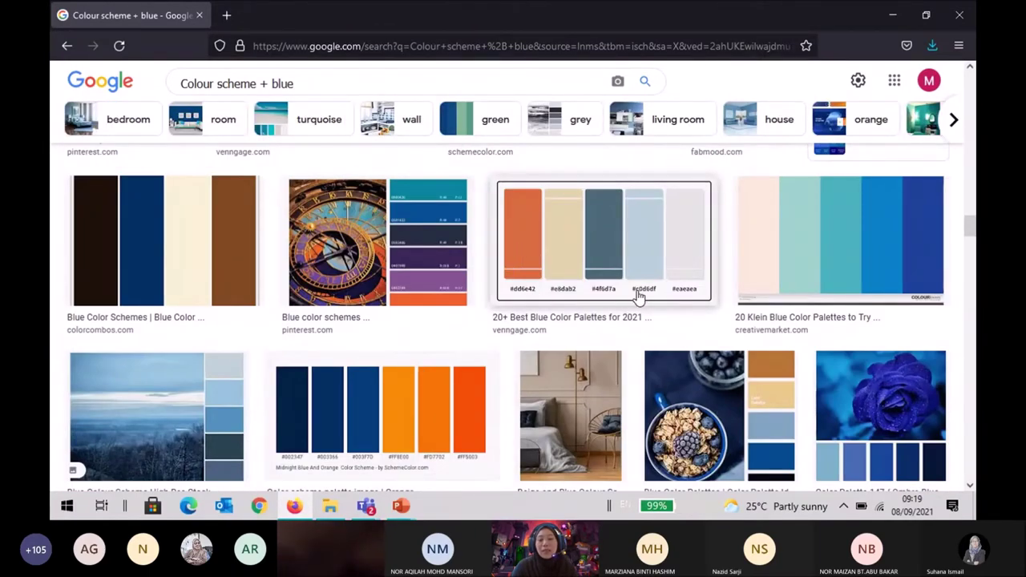
scroll(298, 418, down, 3)
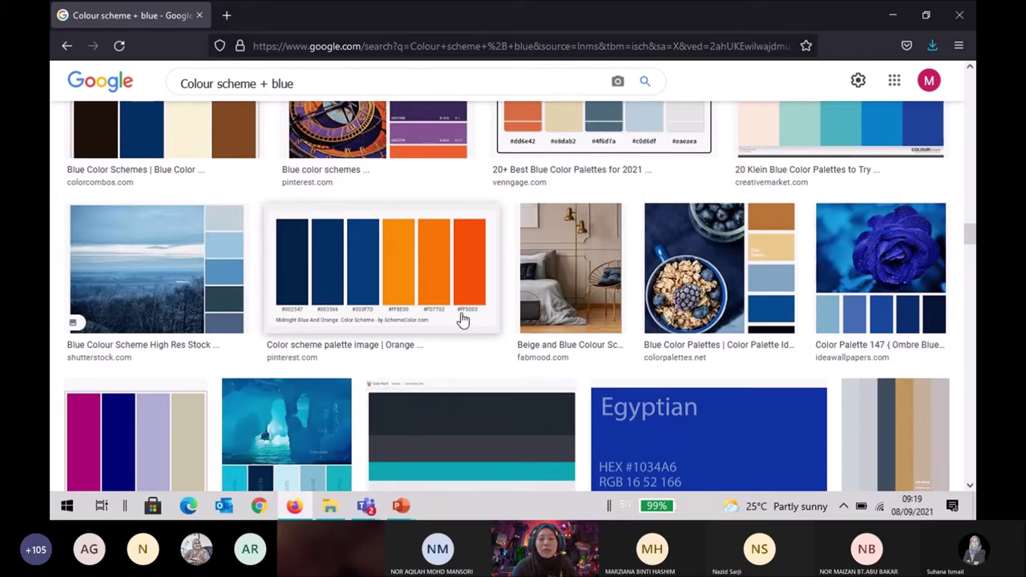
scroll(463, 319, up, 3)
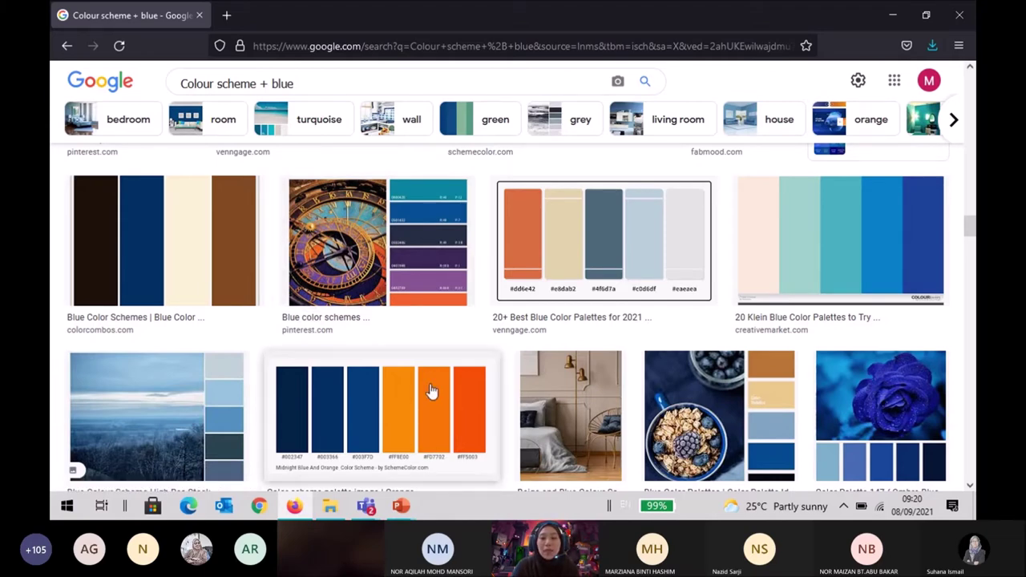
scroll(431, 390, down, 15)
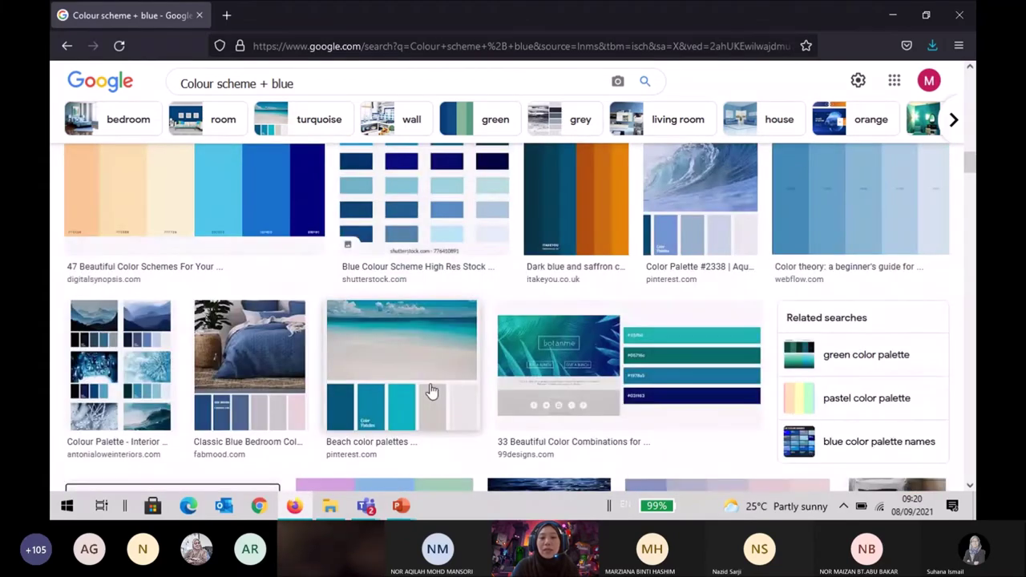
Preview the Venngage palette with #dd6e42, #e8dab2, #4f6d7a, #c0d6df and #eaeaea swatches.
scroll(432, 390, down, 8)
scroll(433, 376, down, 4)
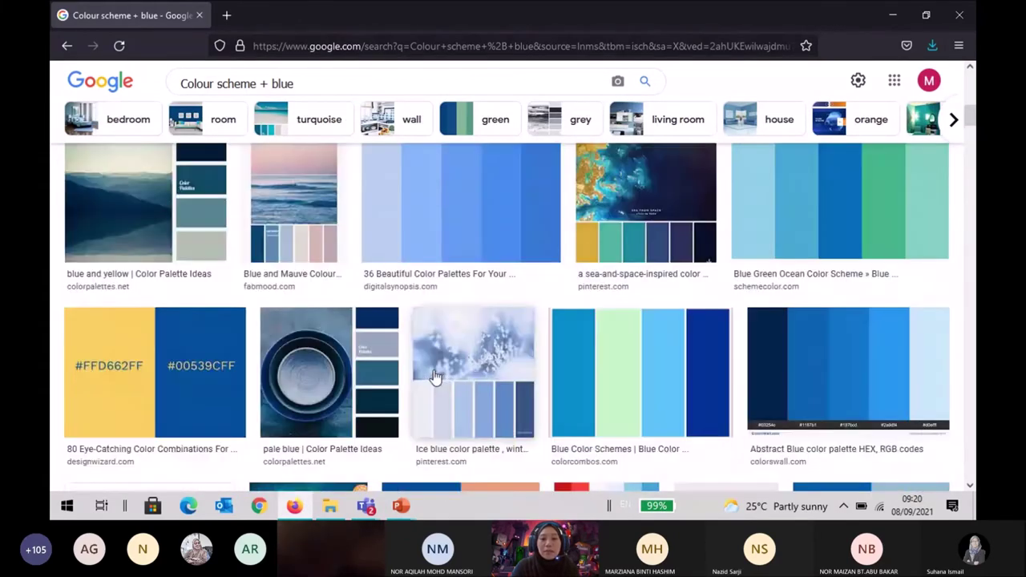
scroll(434, 376, down, 10)
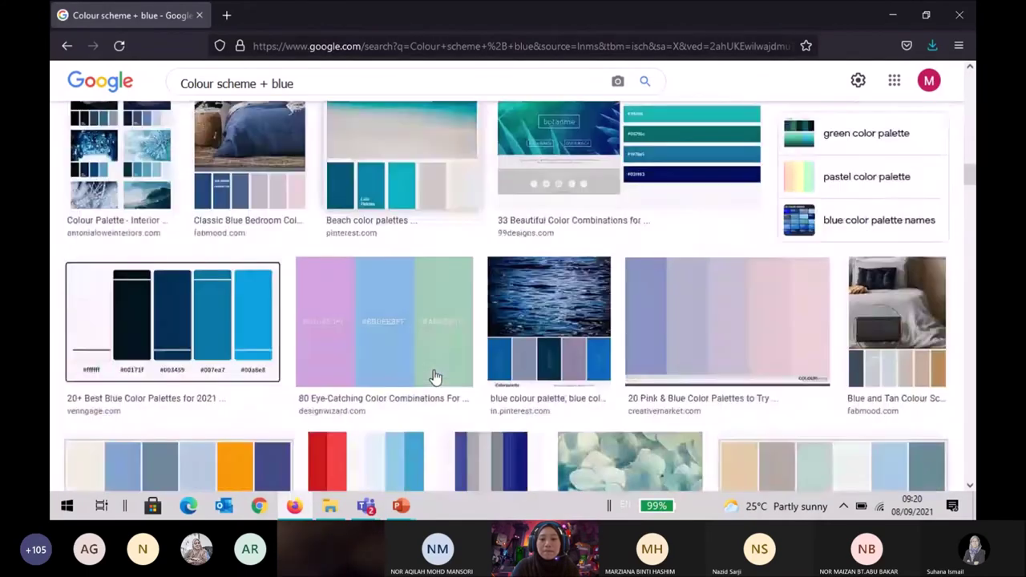
scroll(433, 376, down, 2)
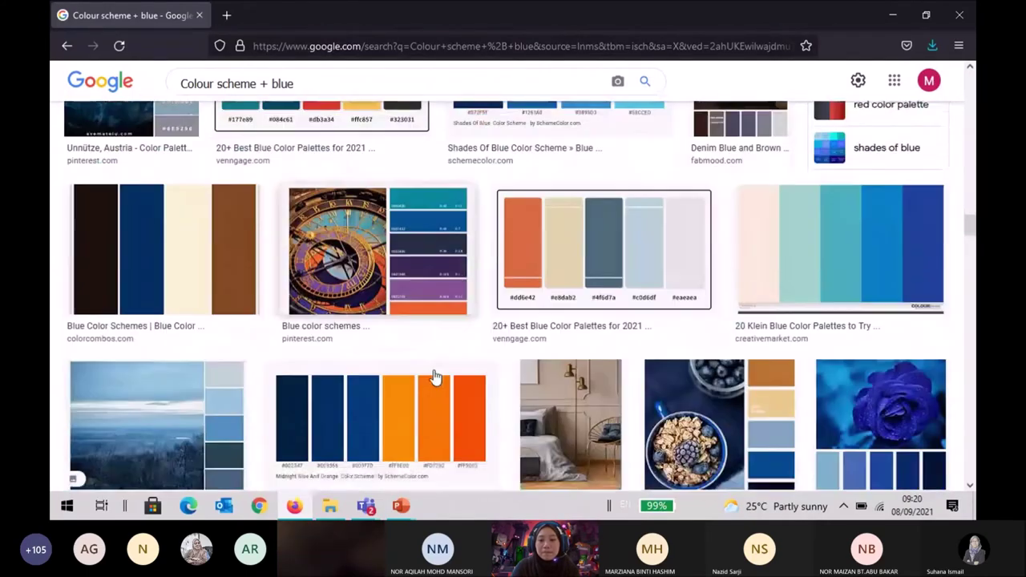
click(640, 248)
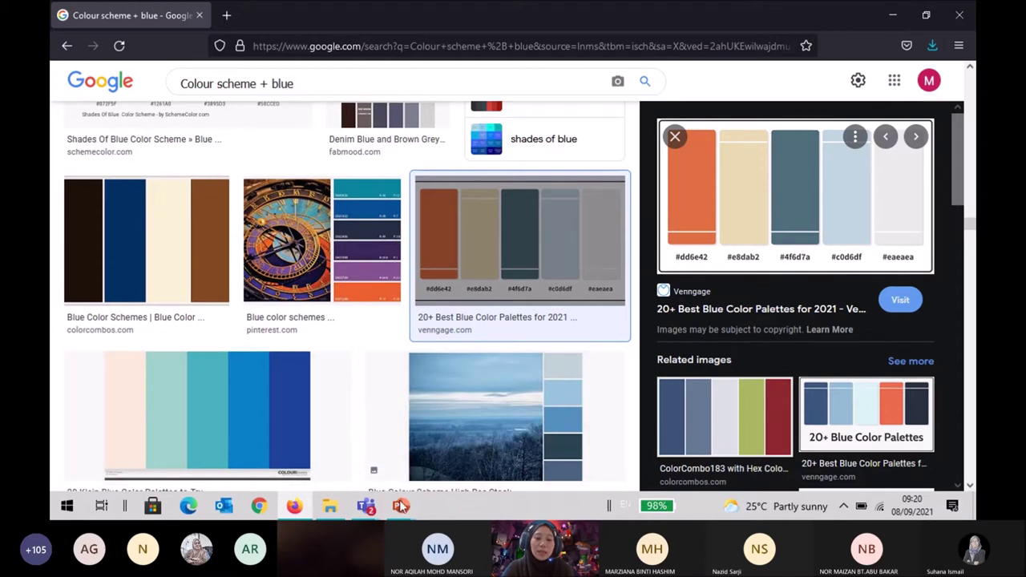
right_click(66, 506)
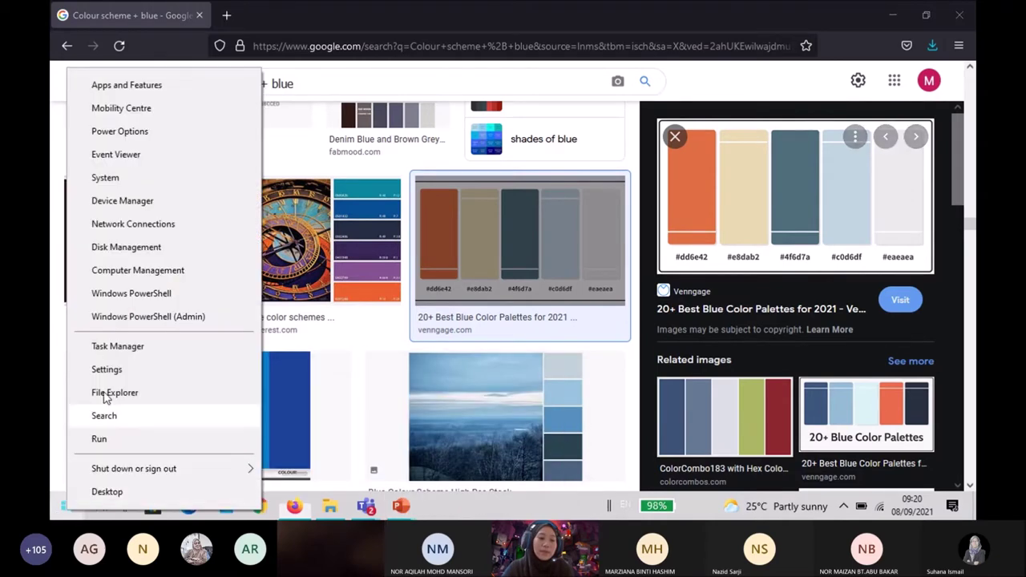
Capture the five Venngage palette swatches with their hex codes using Snipping Tool.
click(104, 415)
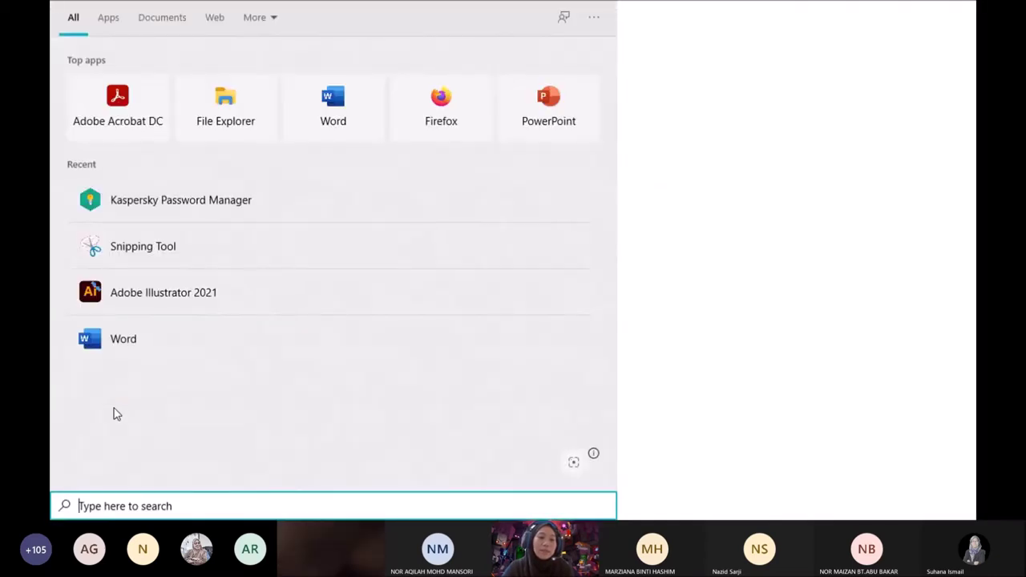
click(158, 246)
drag(782, 96, 226, 164)
click(207, 184)
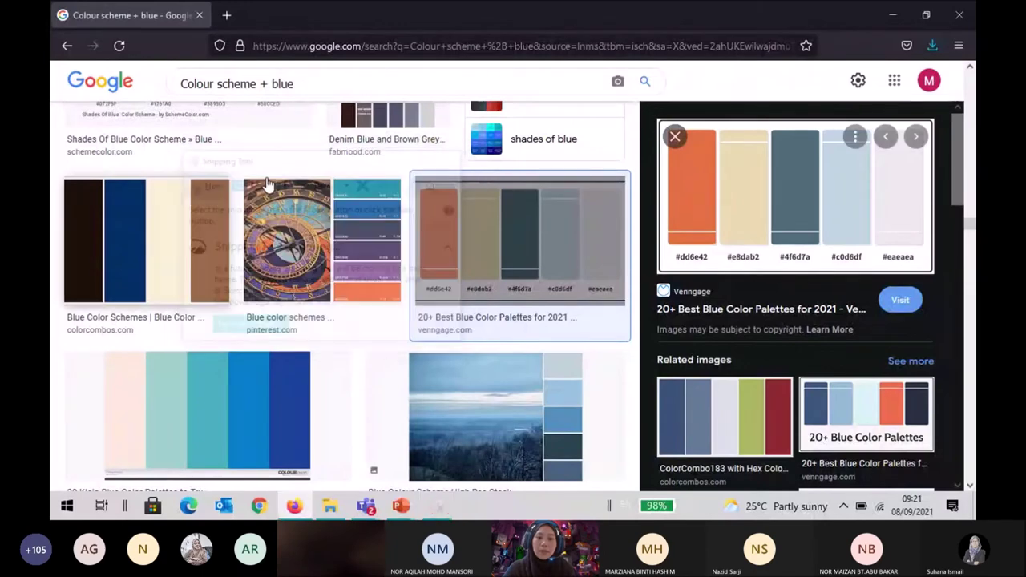
drag(664, 190, 930, 266)
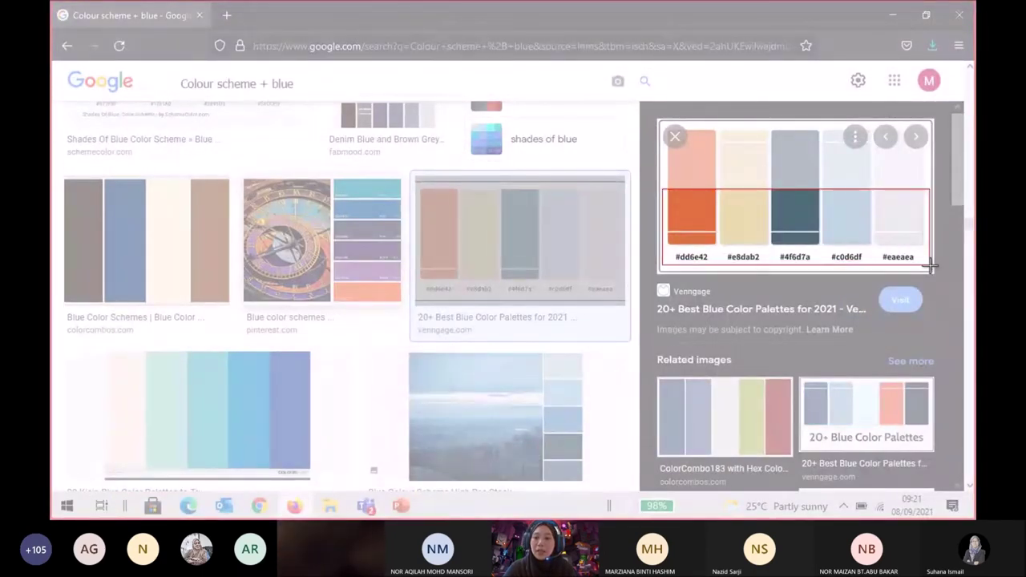
drag(930, 266, 930, 266)
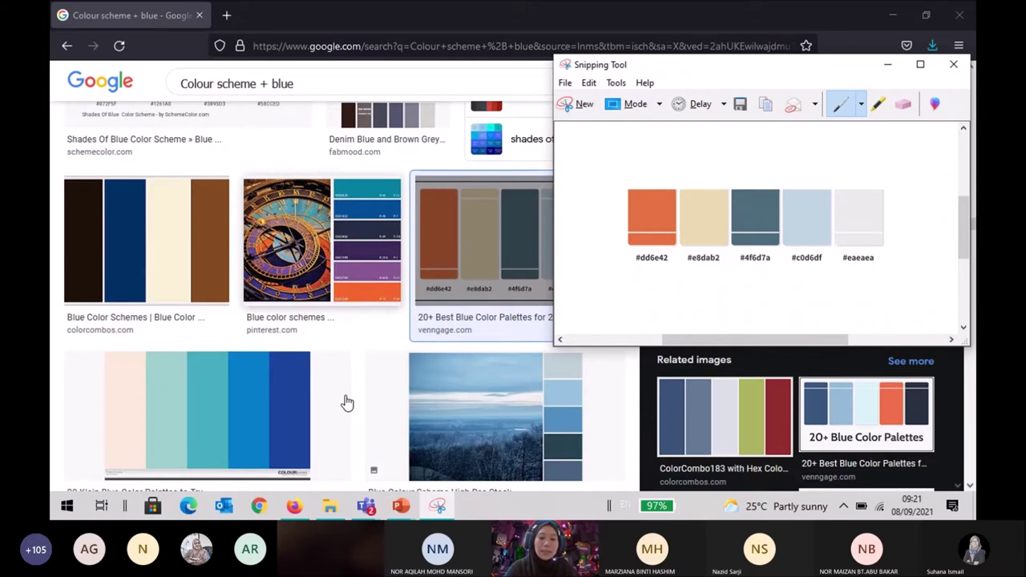
Paste the captured palette into Presentation1 and place it to the right of the slide.
mouse_move(401, 506)
click(465, 393)
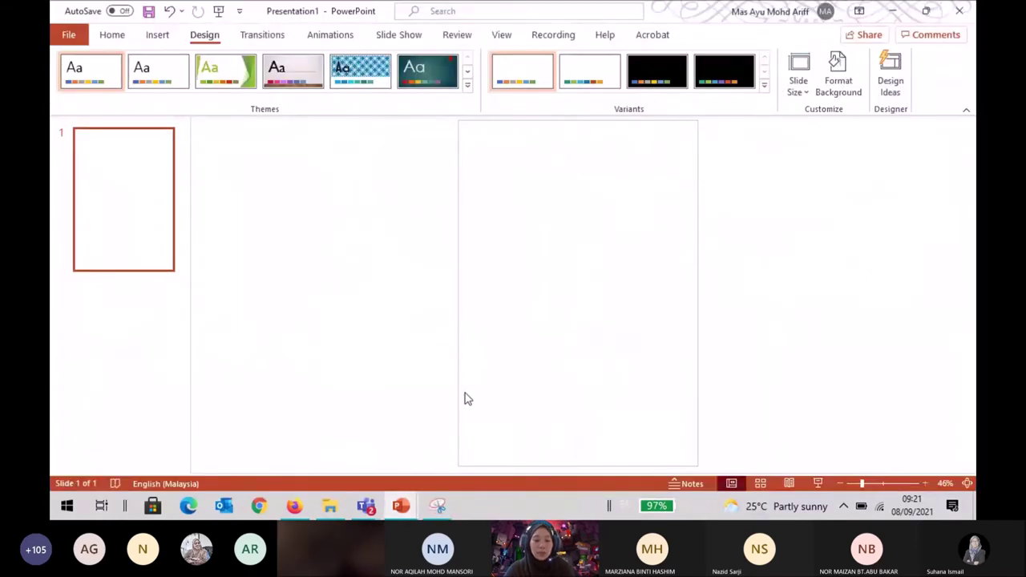
key(ctrl+v)
drag(611, 298, 830, 244)
click(843, 354)
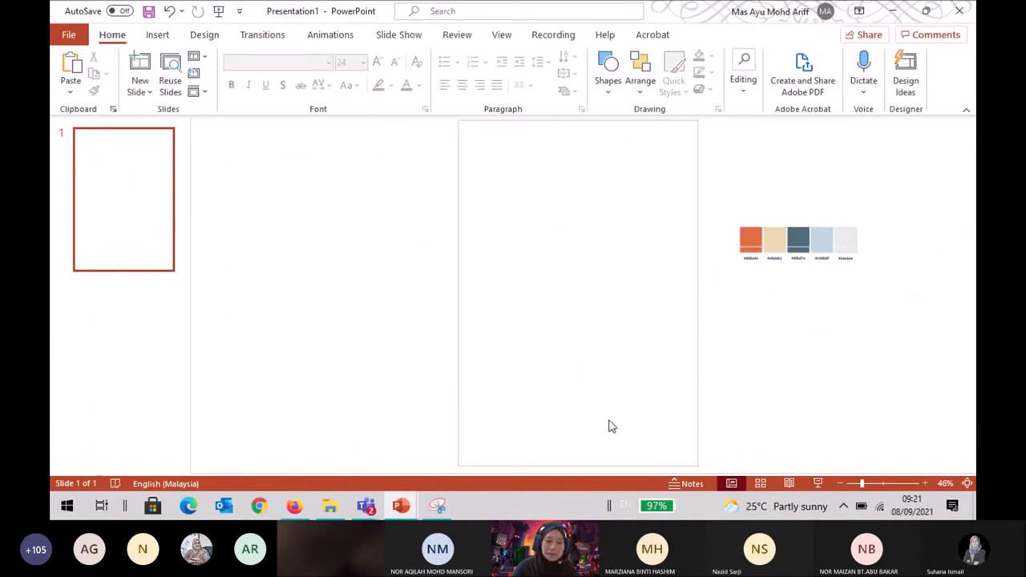
click(295, 507)
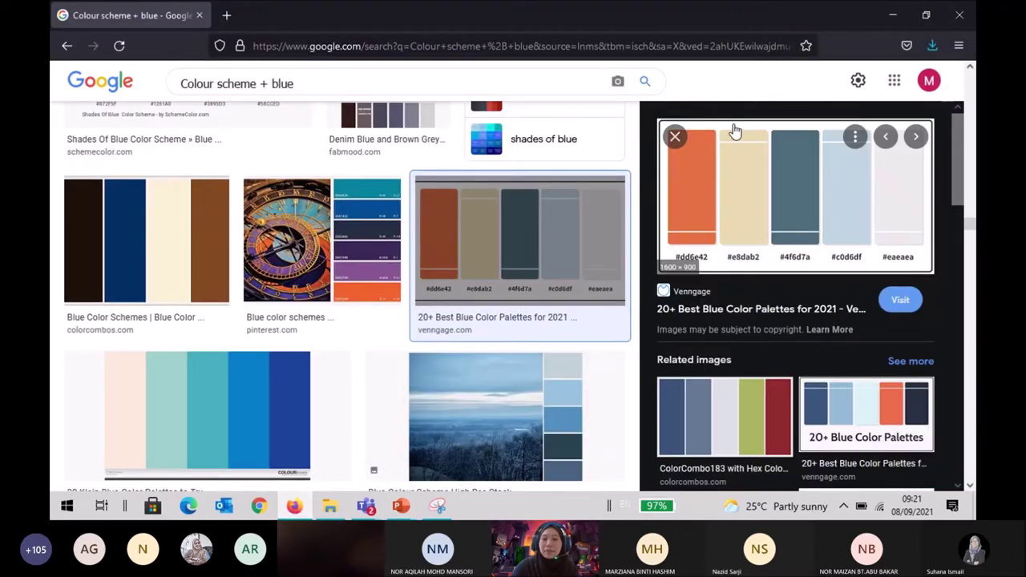
Close the palette preview and run an All-results search for 'colour scheme generator'.
click(675, 136)
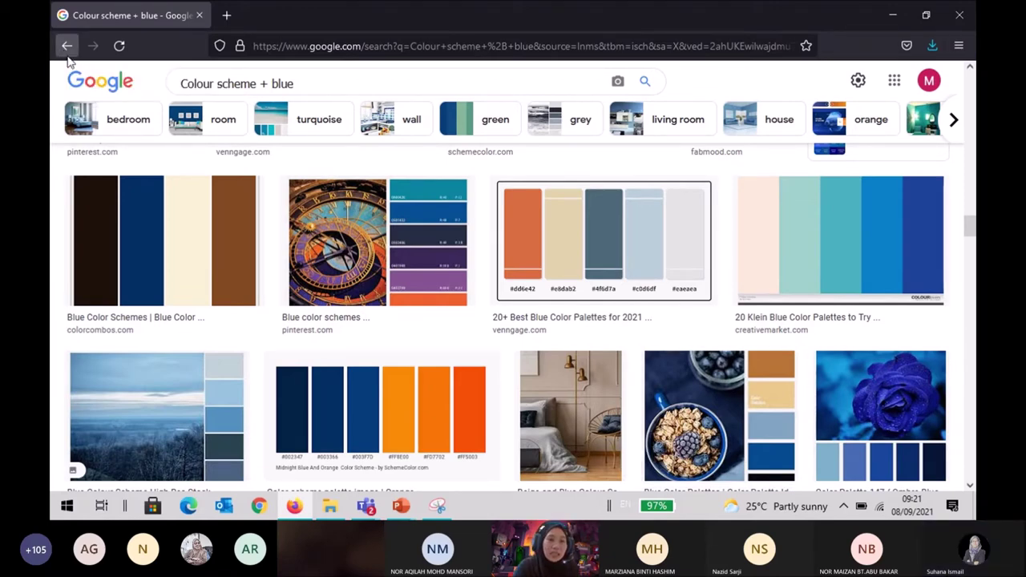
scroll(54, 161, up, 10)
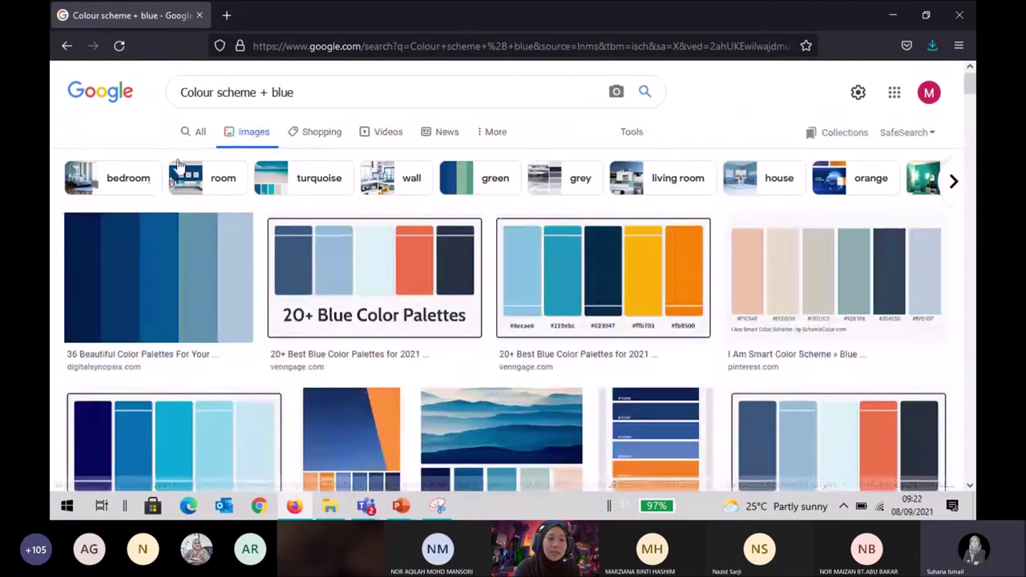
click(200, 138)
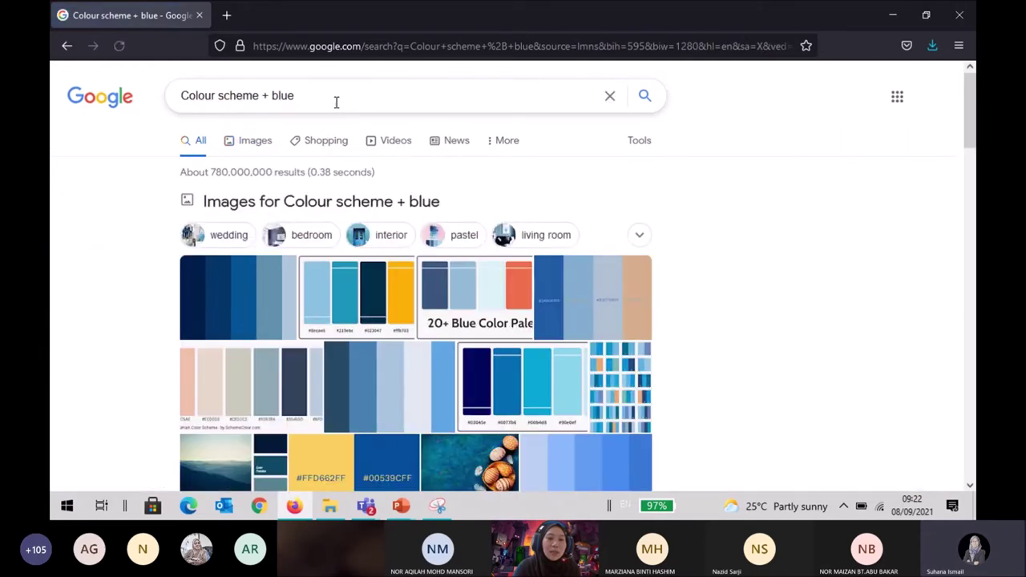
click(336, 101)
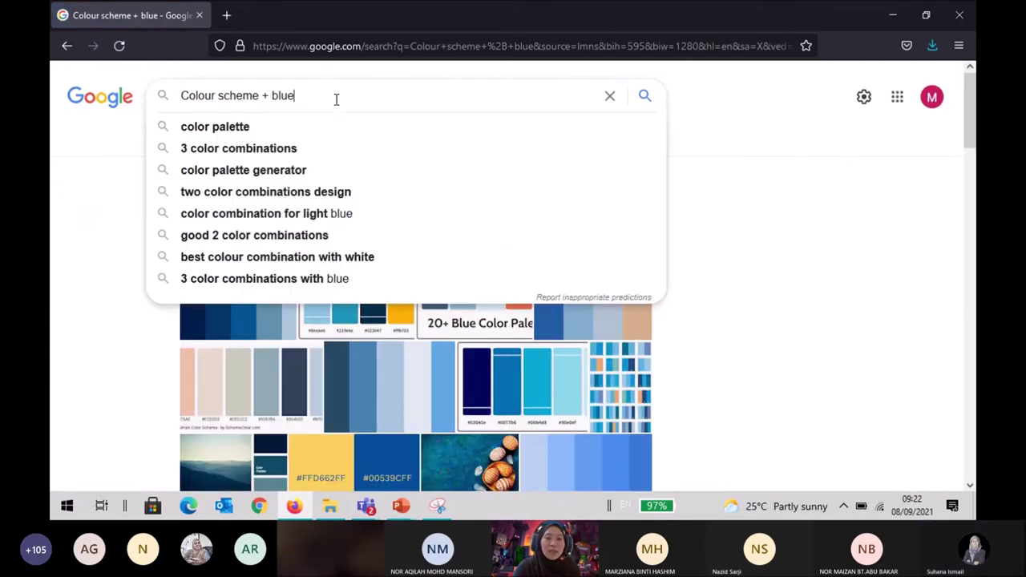
key(BackSpace)
key(BackSpace)
key(BackSpace)
key(BackSpace)
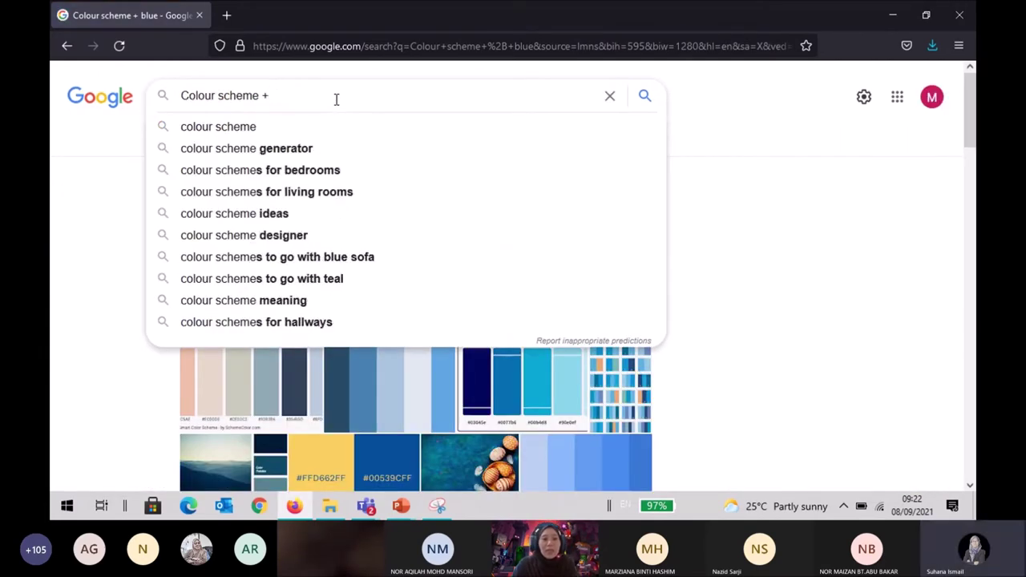
click(315, 150)
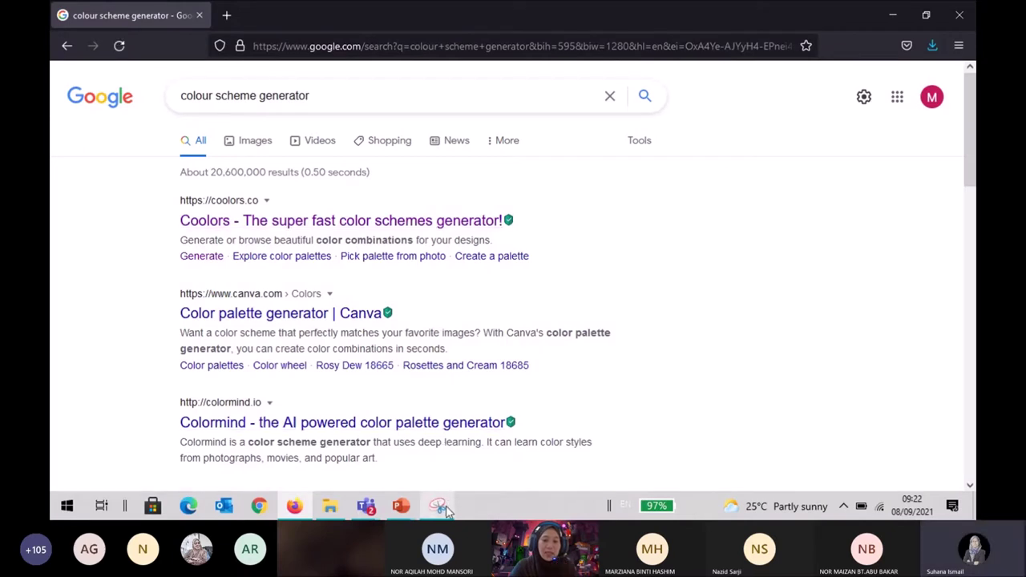
mouse_move(448, 511)
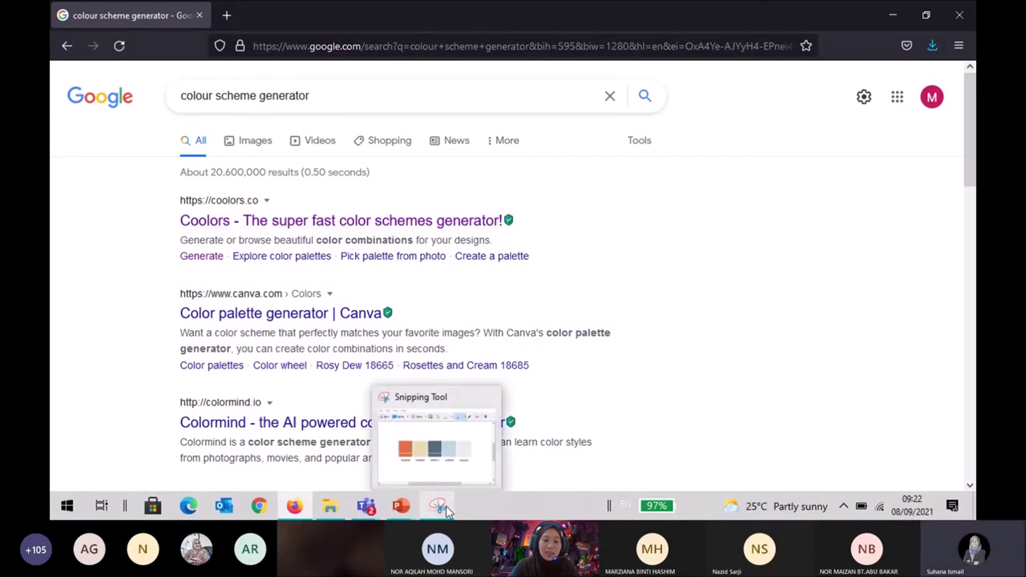
Search Windows for 'sn' and restore the Snipping Tool palette capture window.
right_click(67, 507)
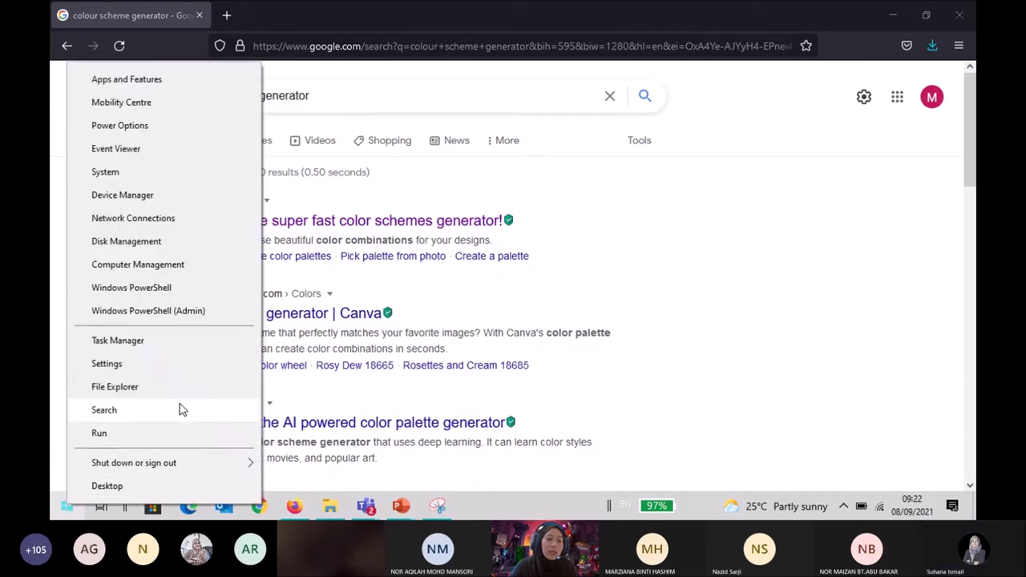
click(182, 409)
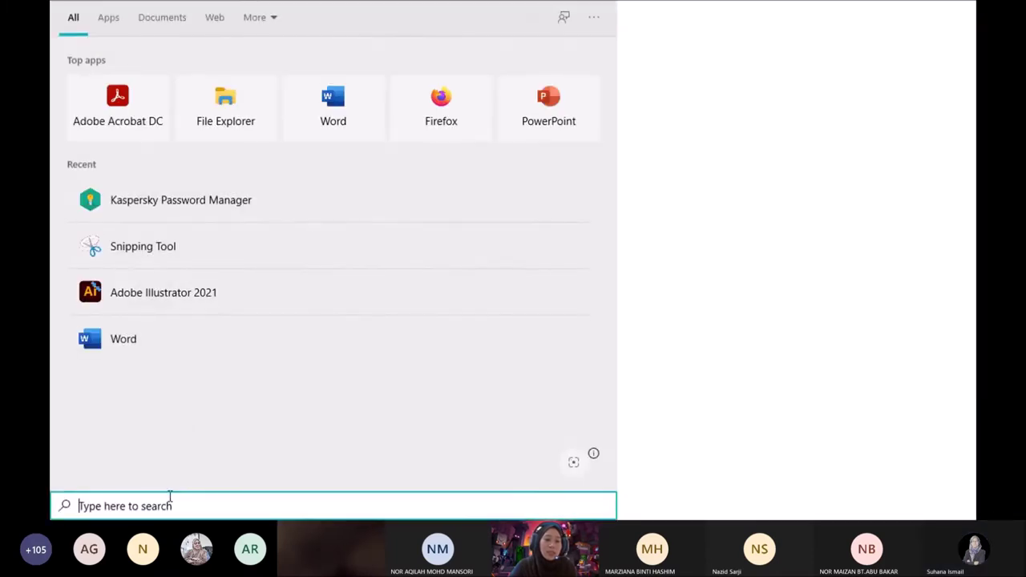
text(sv)
key(BackSpace)
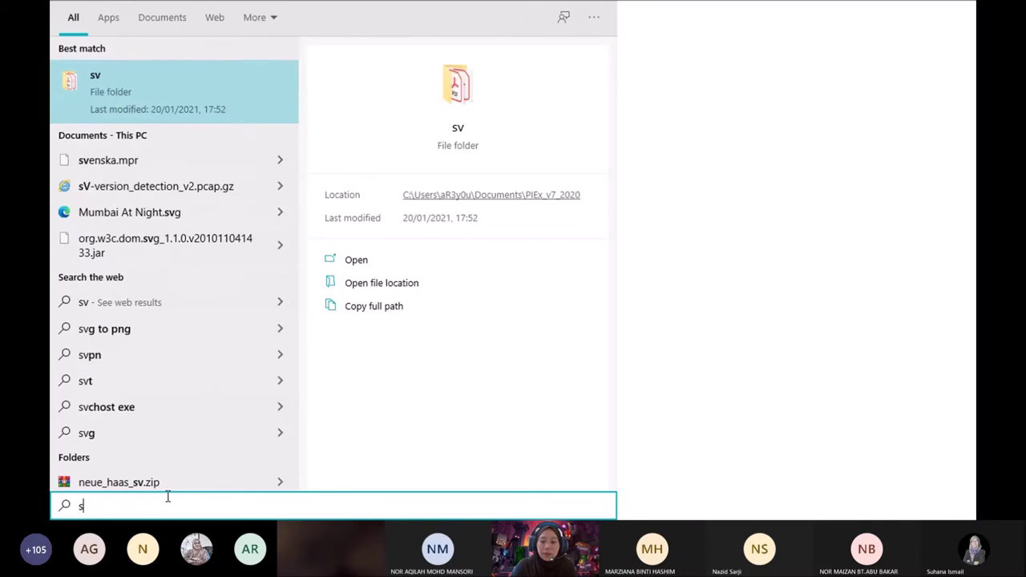
text(n)
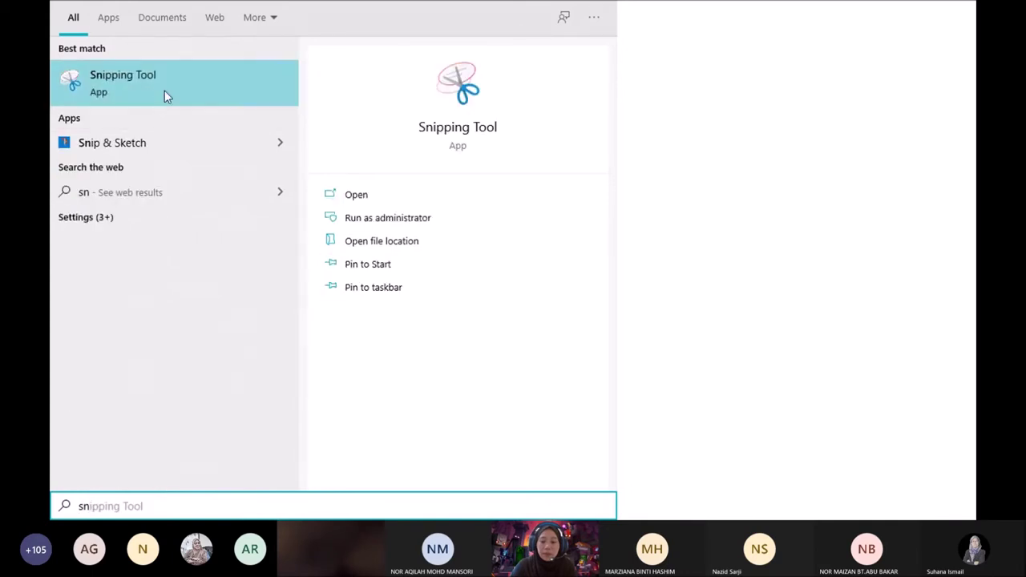
click(672, 325)
click(438, 506)
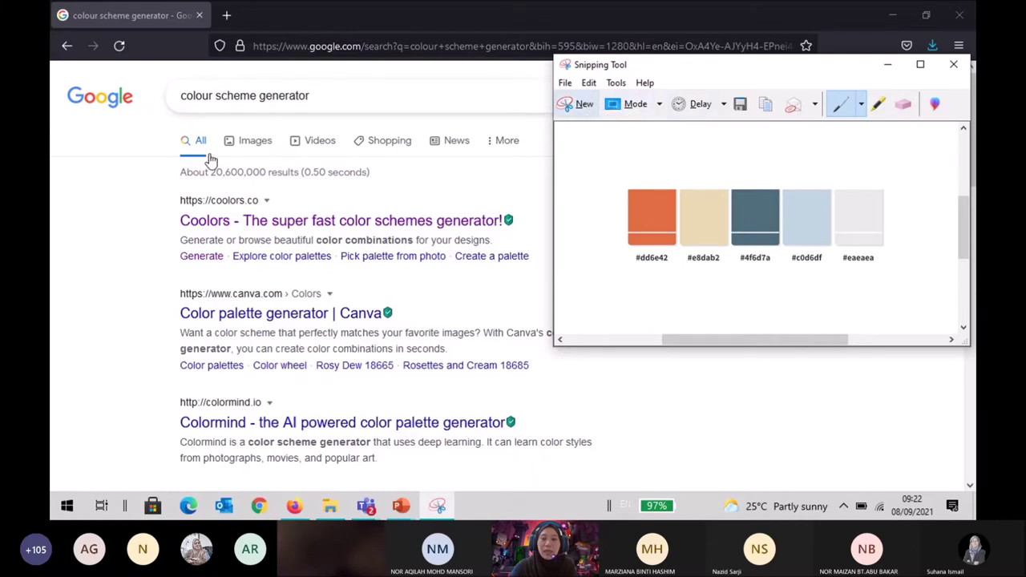
click(403, 509)
mouse_move(449, 472)
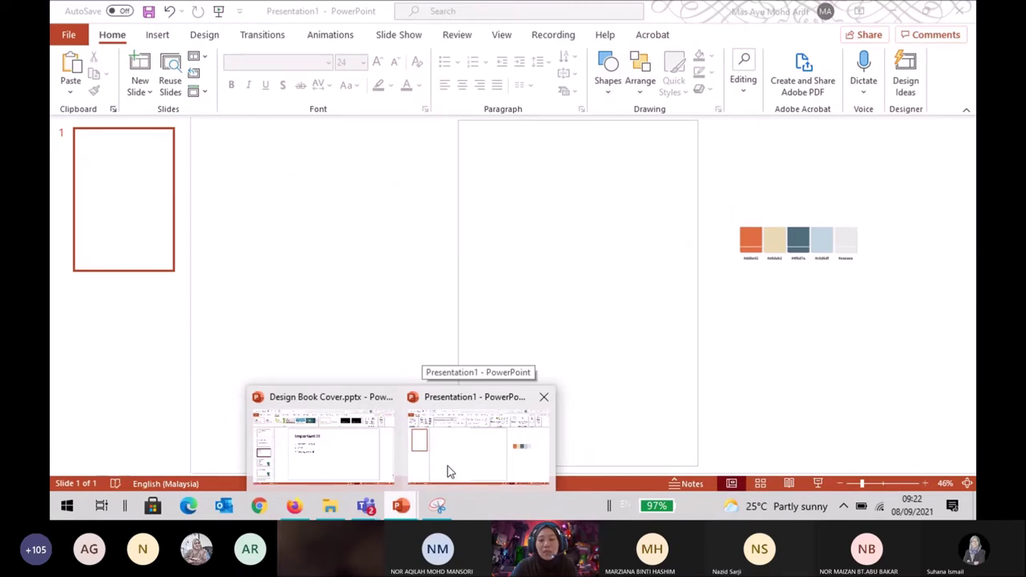
Bring Presentation1 forward, then return to the colour scheme generator results in Firefox.
click(449, 471)
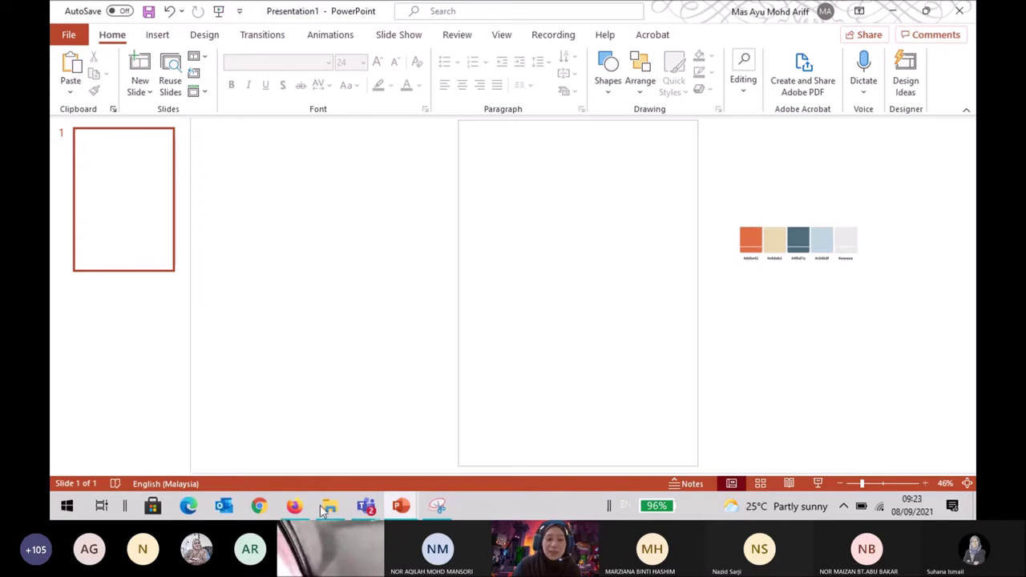
click(295, 506)
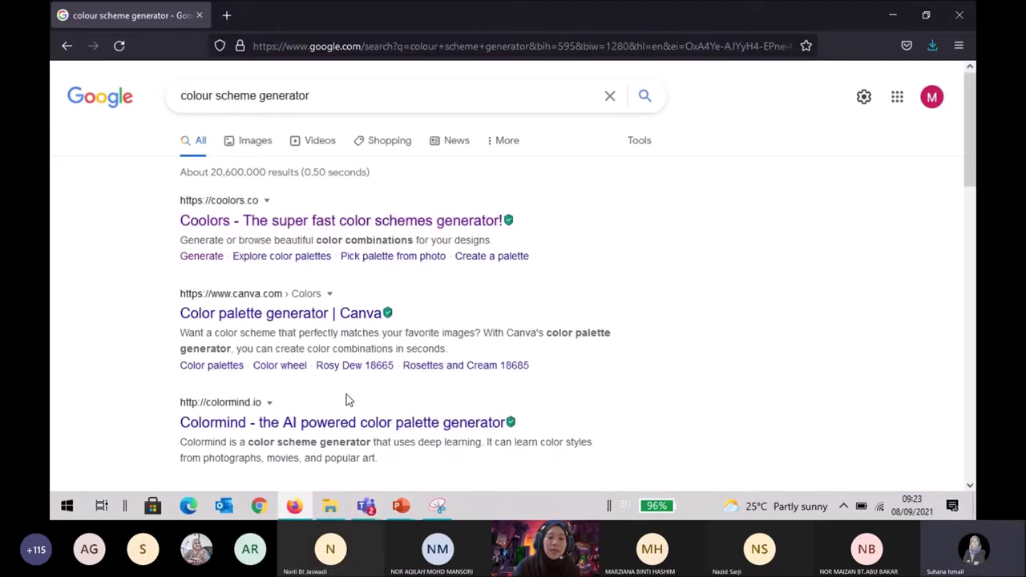
mouse_move(409, 510)
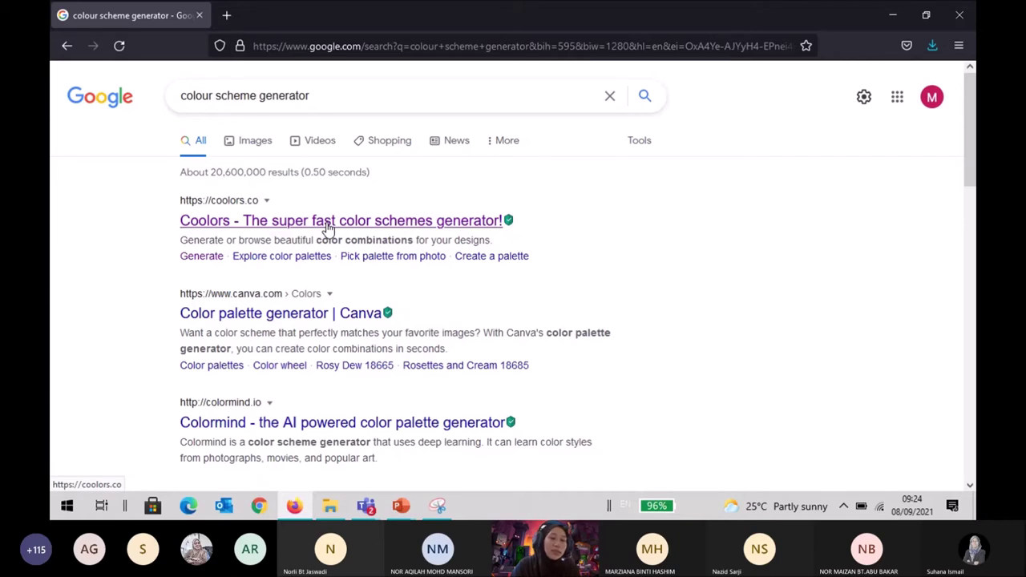
click(328, 225)
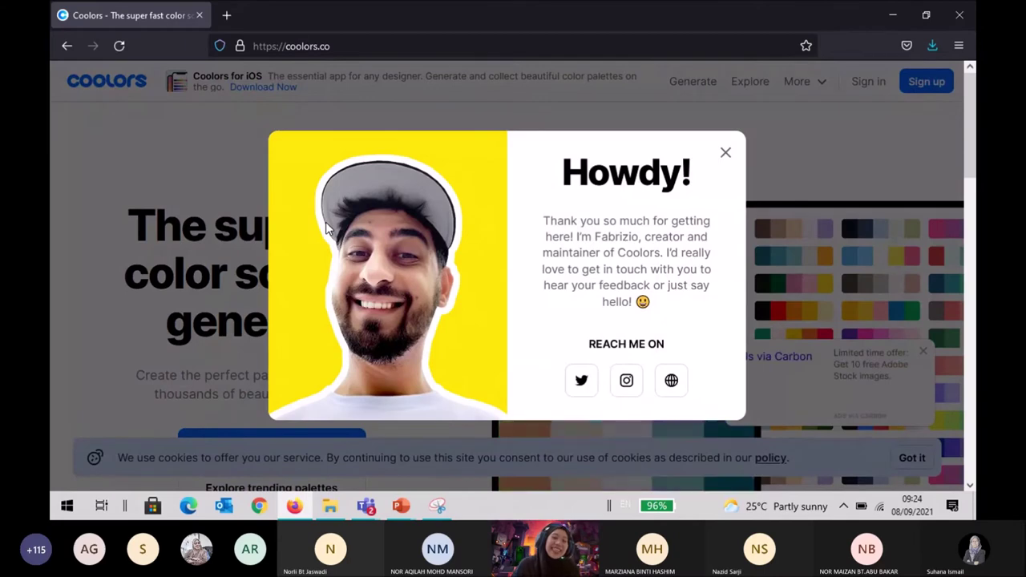
Dismiss the Coolors pop-ups, browse its homepage, and go back to the 'Colour scheme + blue' results.
click(726, 153)
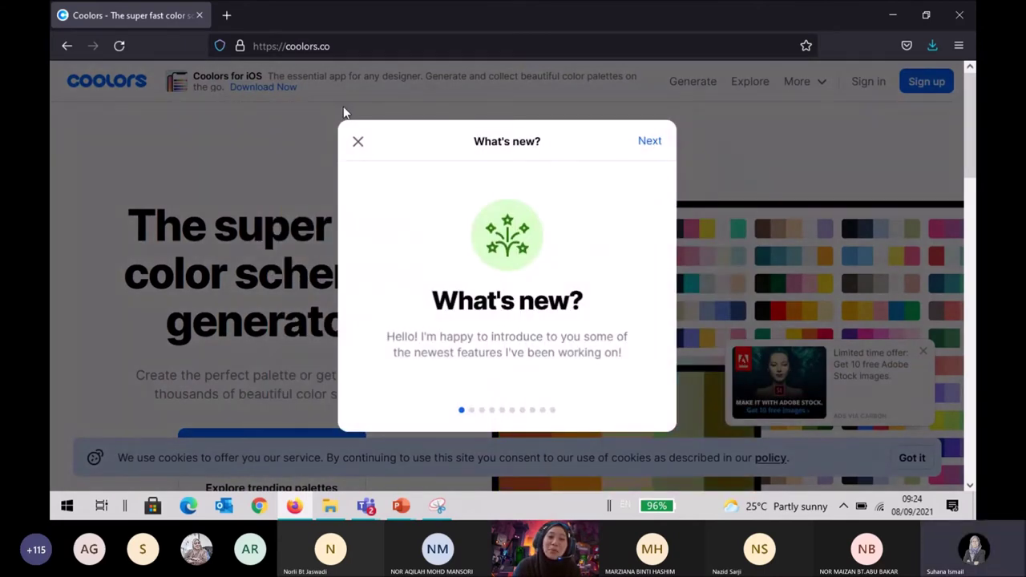
click(357, 145)
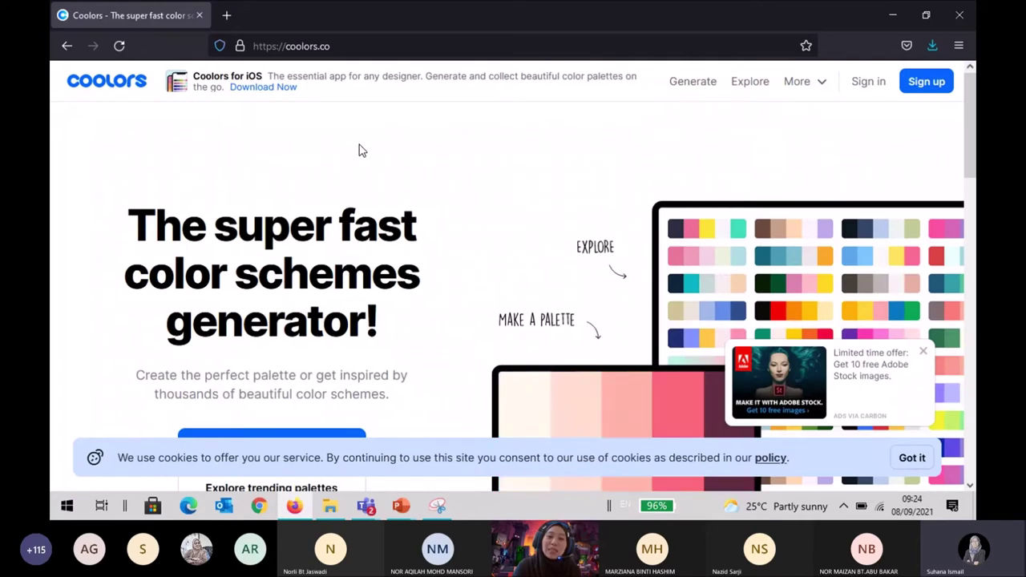
scroll(359, 151, down, 4)
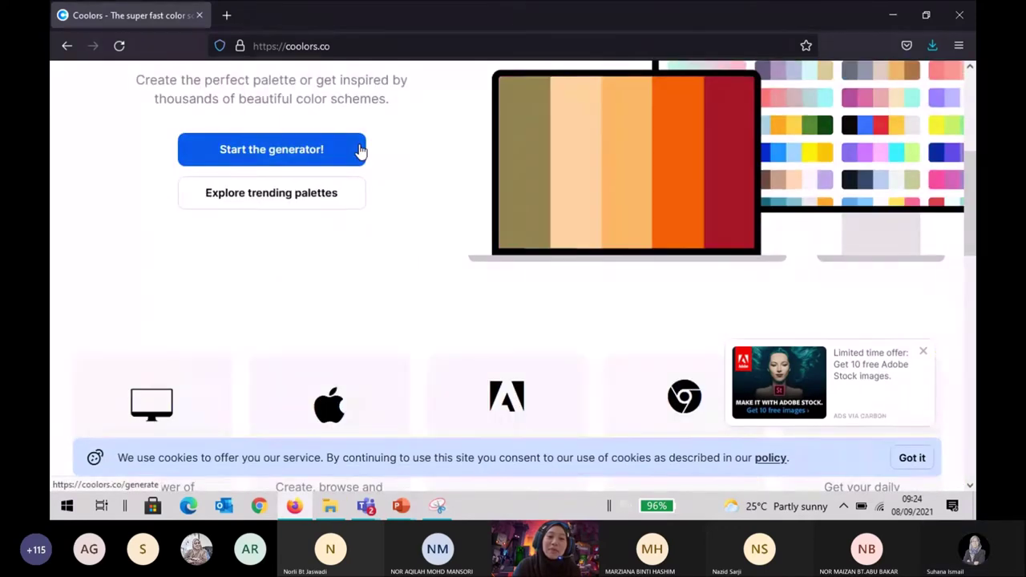
scroll(358, 150, up, 5)
scroll(358, 148, down, 2)
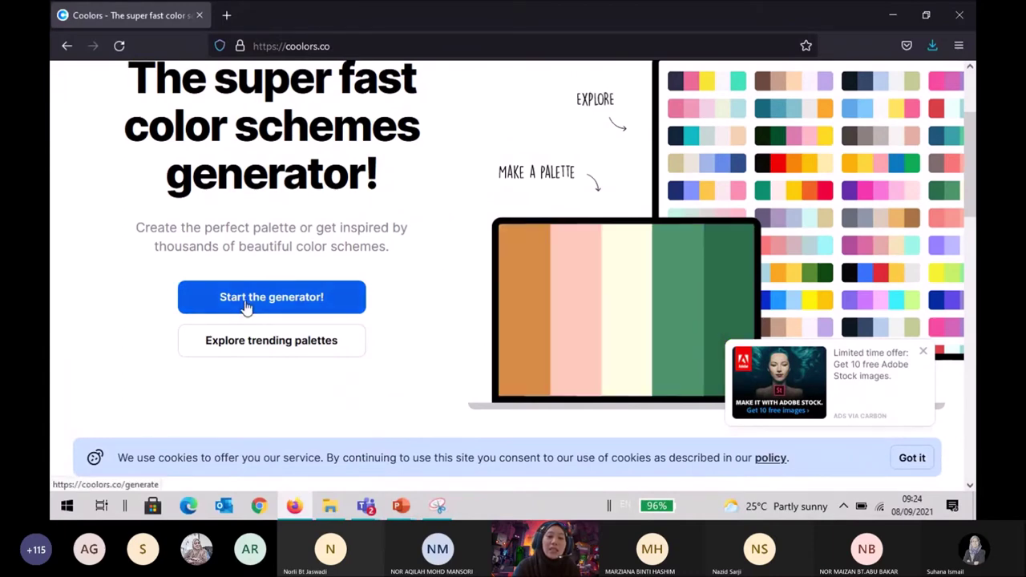
scroll(259, 292, up, 2)
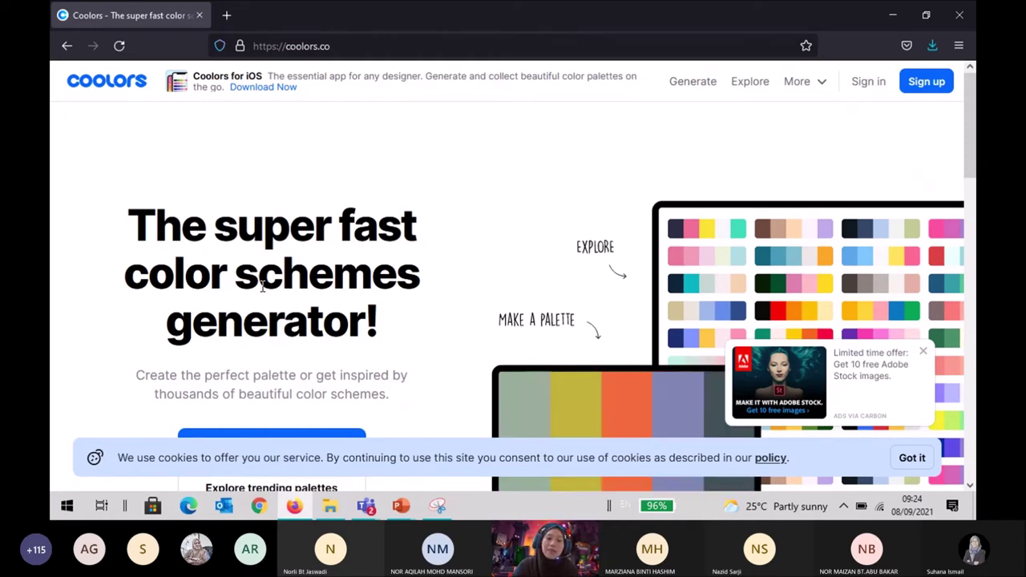
scroll(263, 287, down, 2)
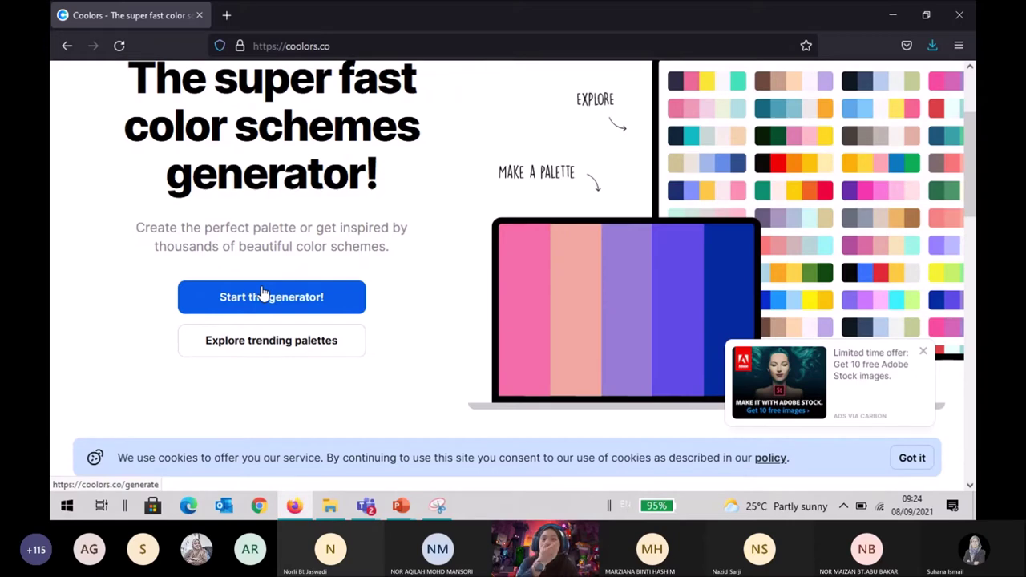
click(69, 48)
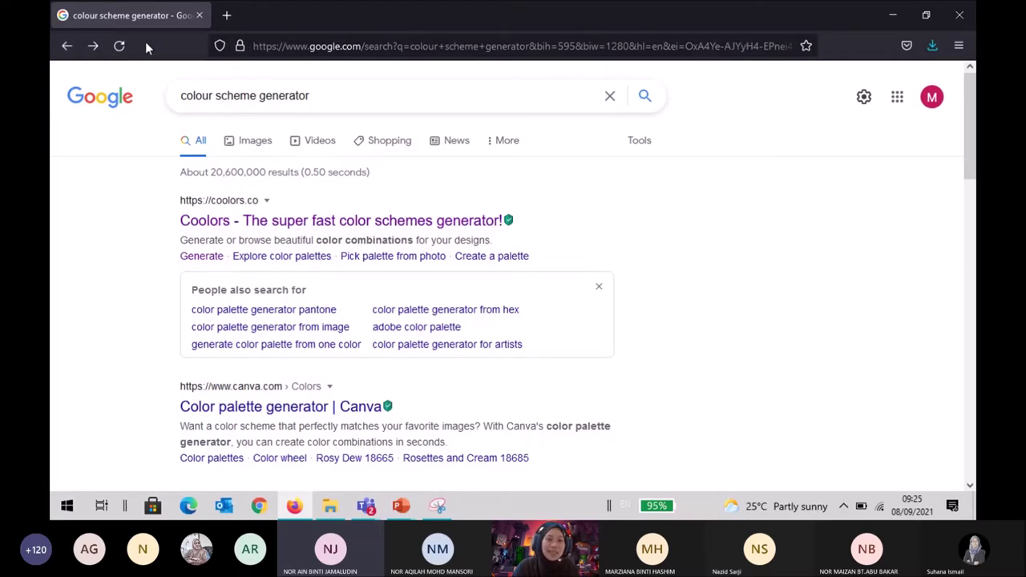
click(71, 48)
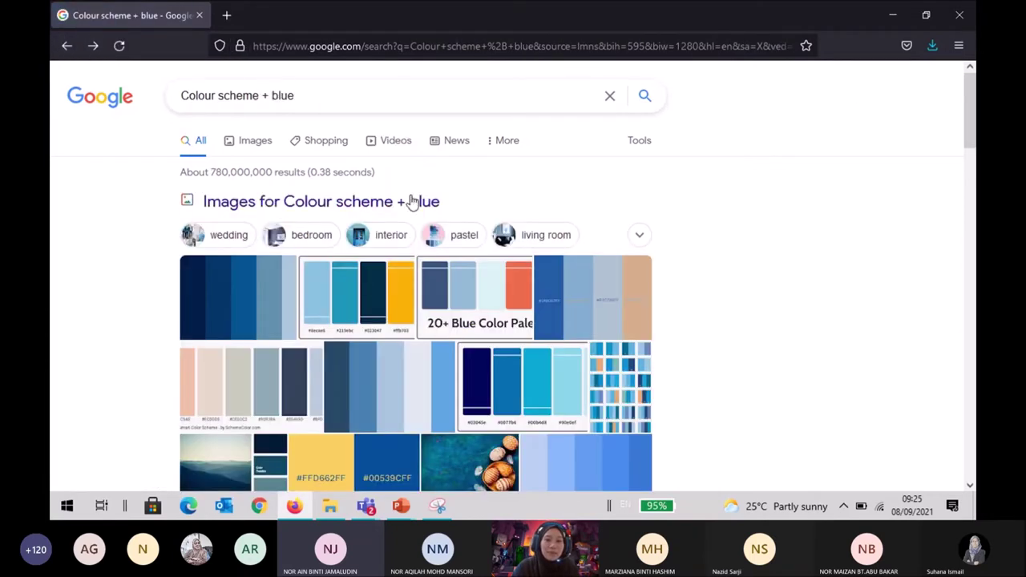
Show the blue colour scheme image results and open Windows search.
click(254, 147)
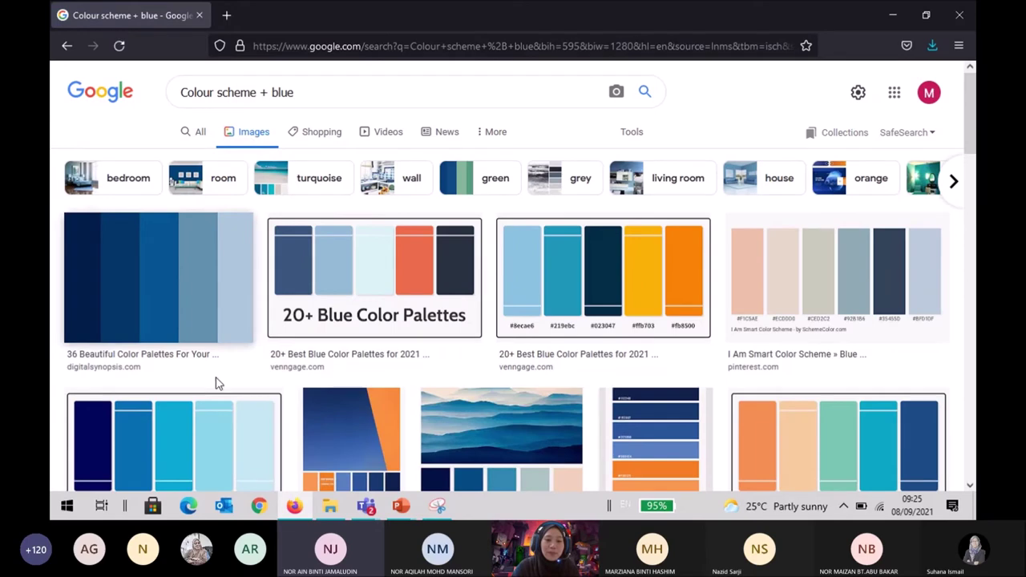
right_click(82, 512)
click(124, 415)
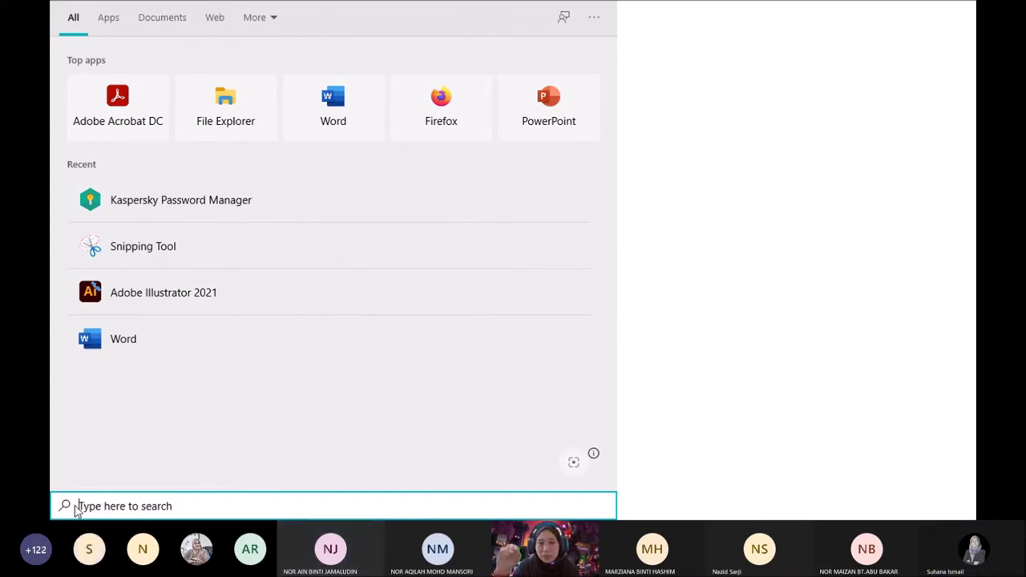
Search Windows for 'snip' and launch Snip & Sketch.
text(snip)
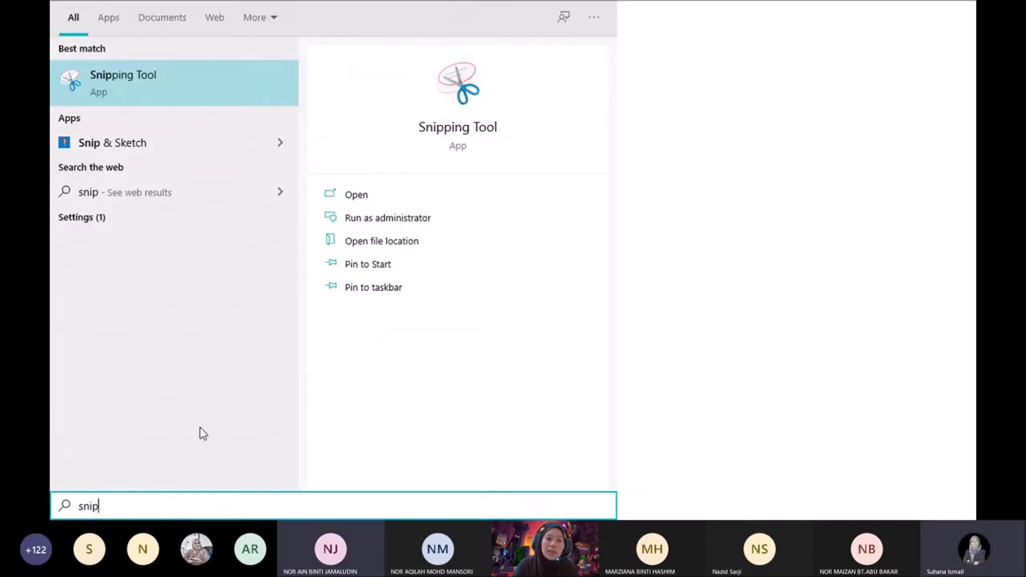
click(214, 150)
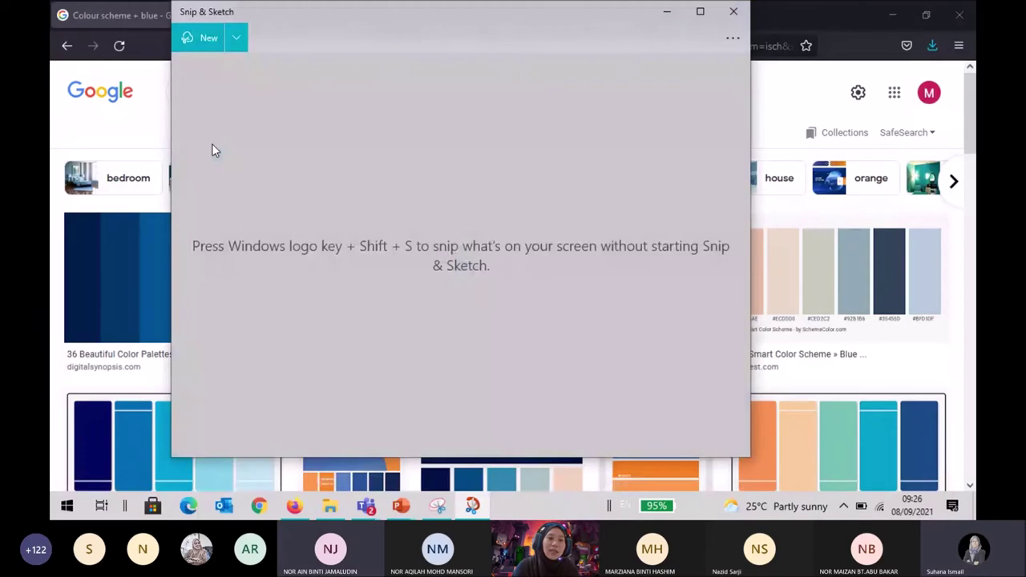
Snip the five-shade blue palette image, then bring the Presentation1 slide back to the front.
click(200, 38)
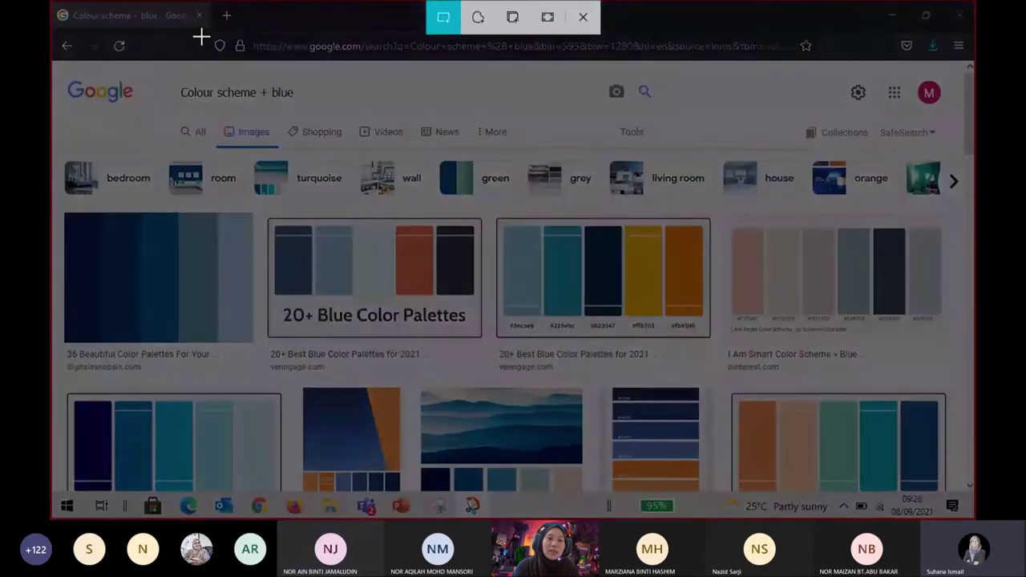
drag(64, 267, 253, 347)
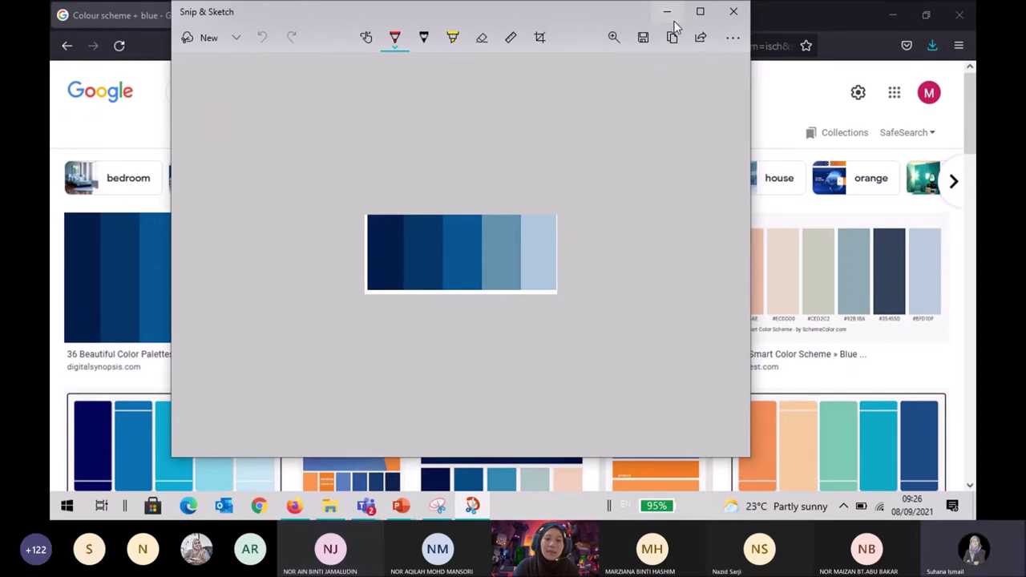
click(667, 13)
mouse_move(400, 505)
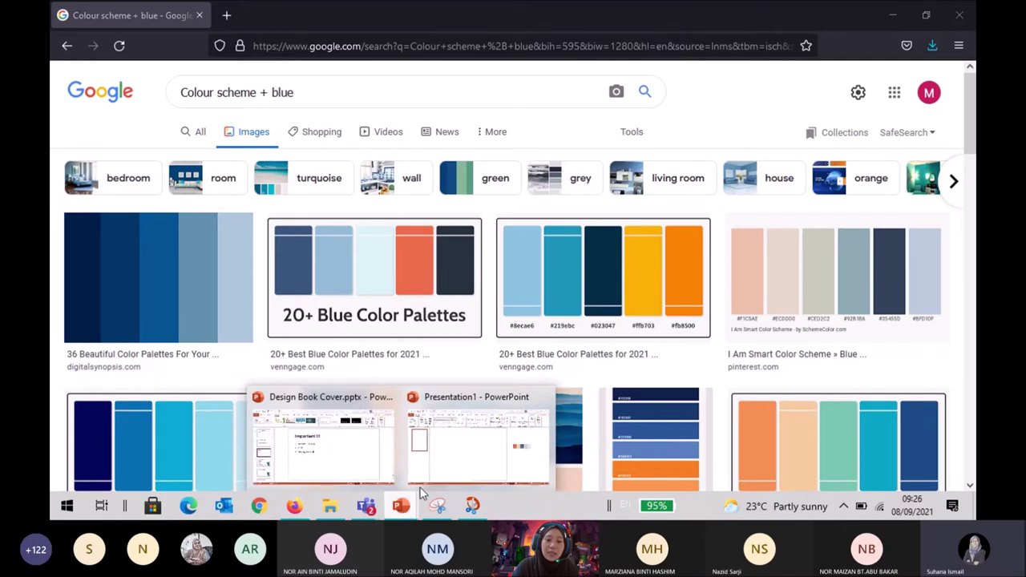
click(465, 463)
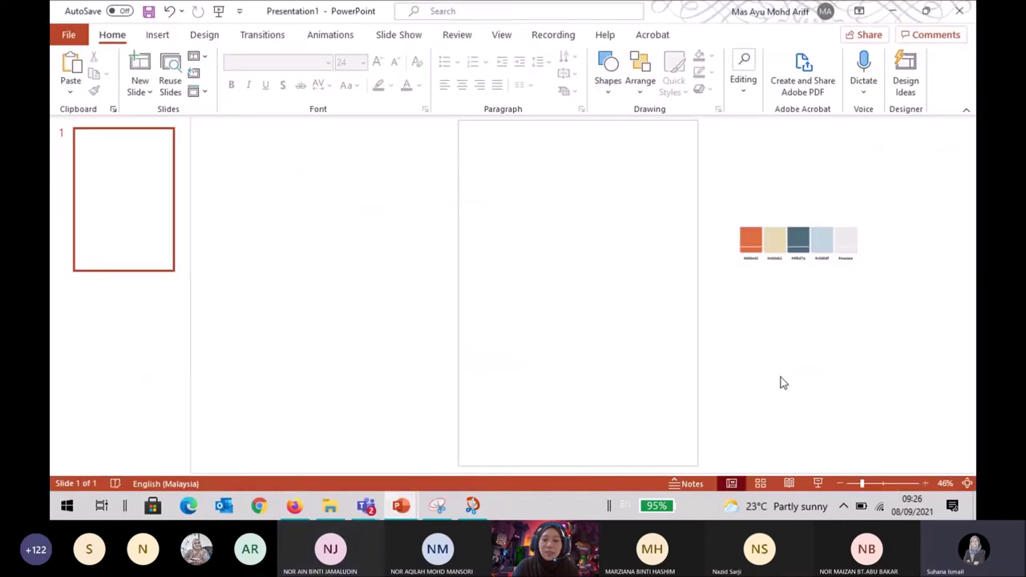
Paste the blue palette snip beside the slide, discard it, and close Snip & Sketch.
key(ctrl+v)
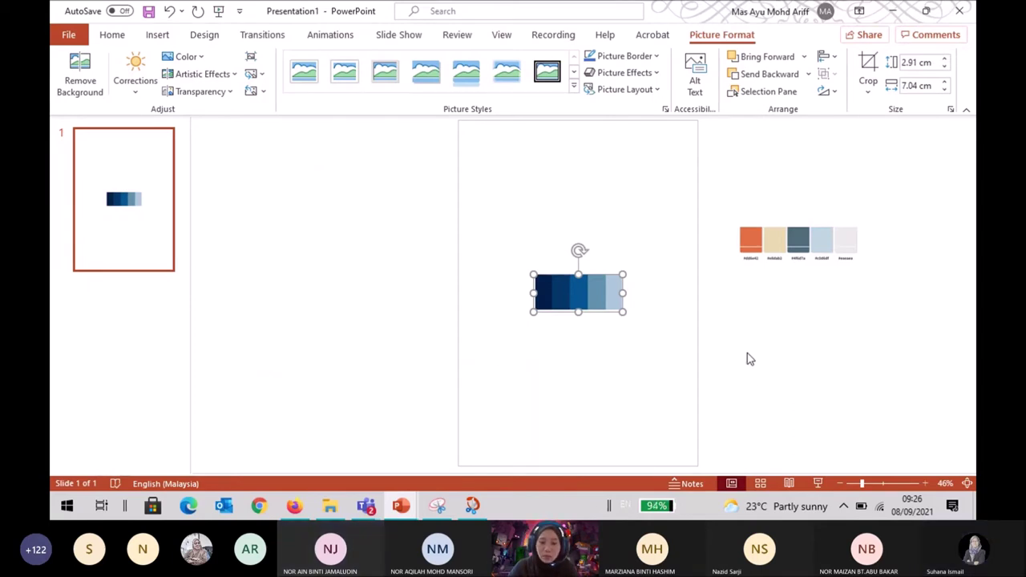
drag(589, 292, 793, 305)
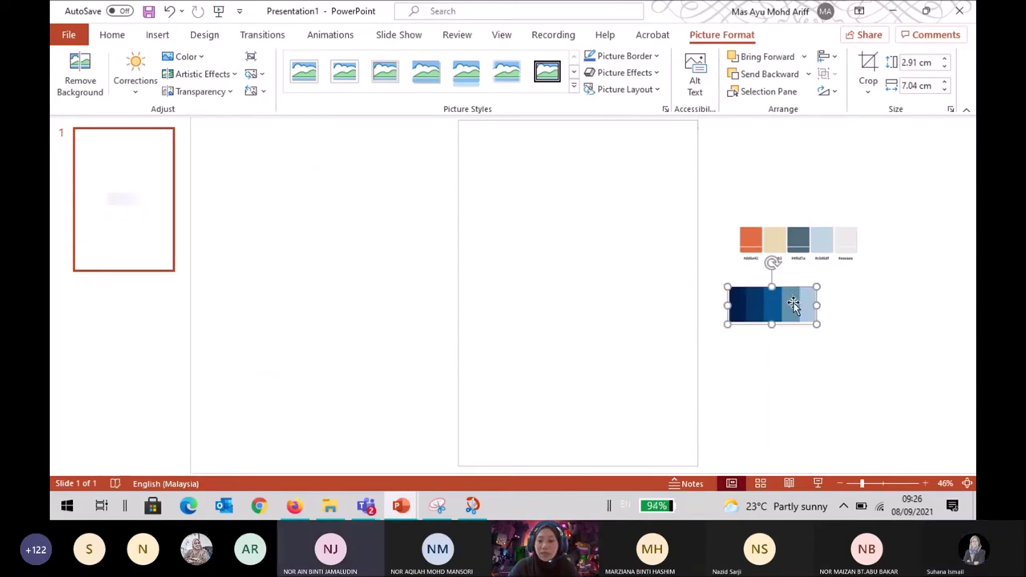
key(Delete)
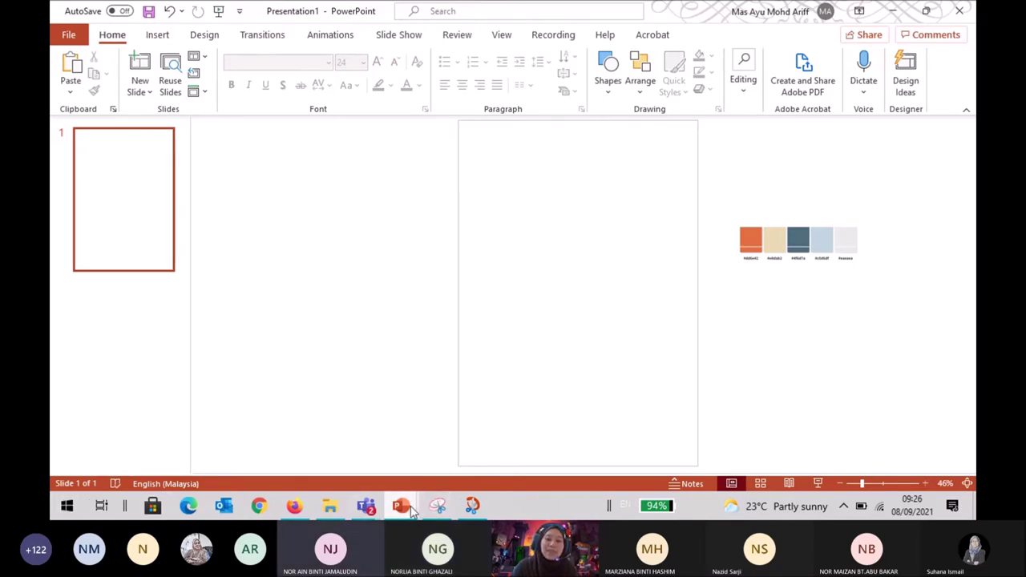
click(473, 506)
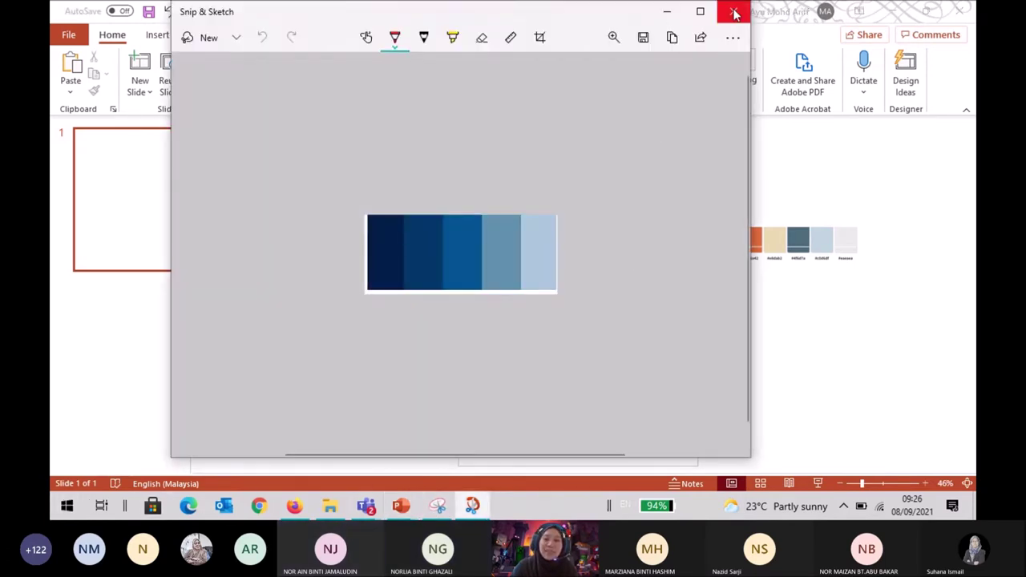
click(735, 8)
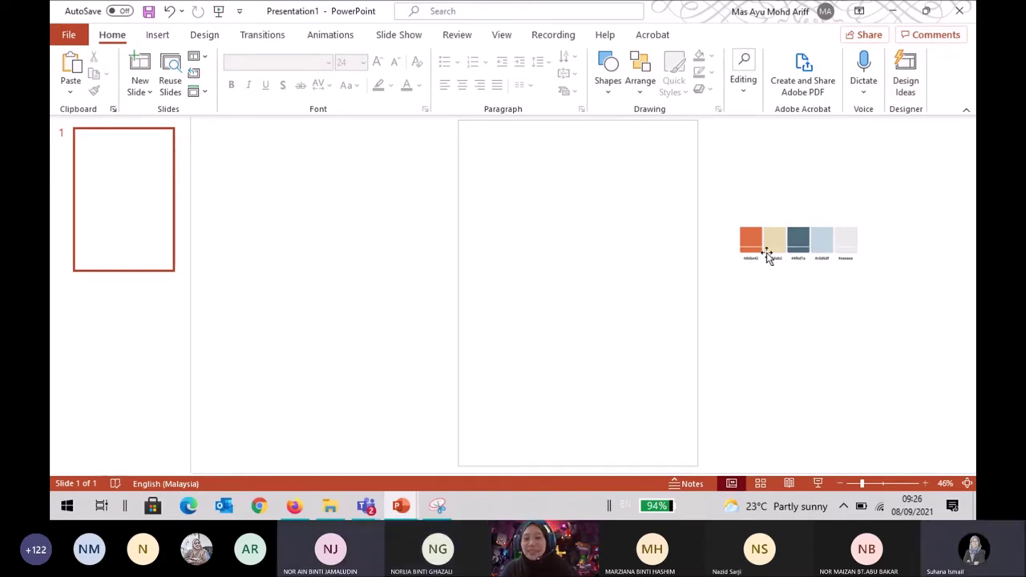
Enlarge and reposition the orange-to-grey palette so hex codes like #dd6e42 are legible.
click(767, 254)
mouse_move(863, 263)
mouse_down()
mouse_move(888, 286)
mouse_move(853, 262)
mouse_up()
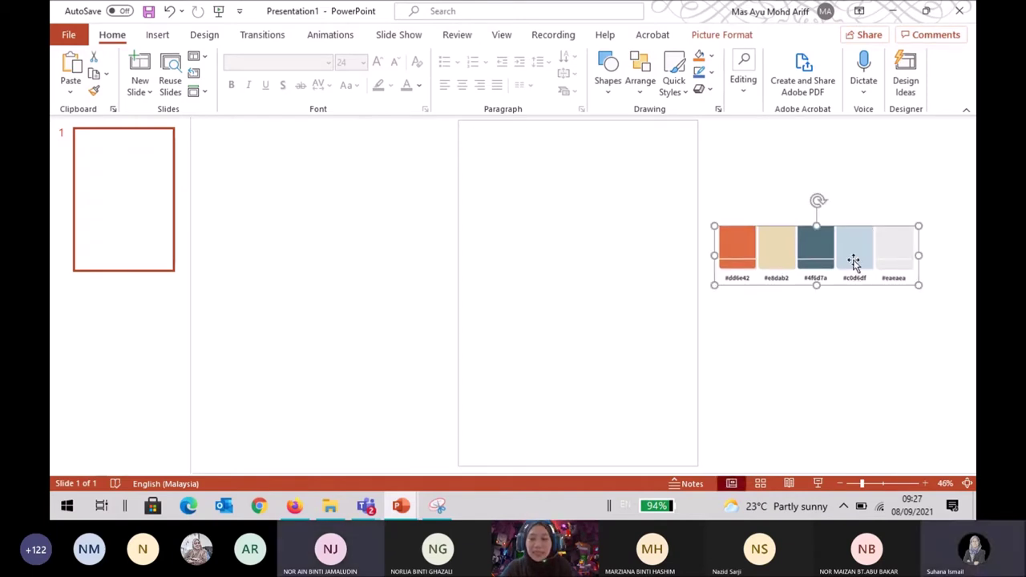
drag(854, 259, 864, 267)
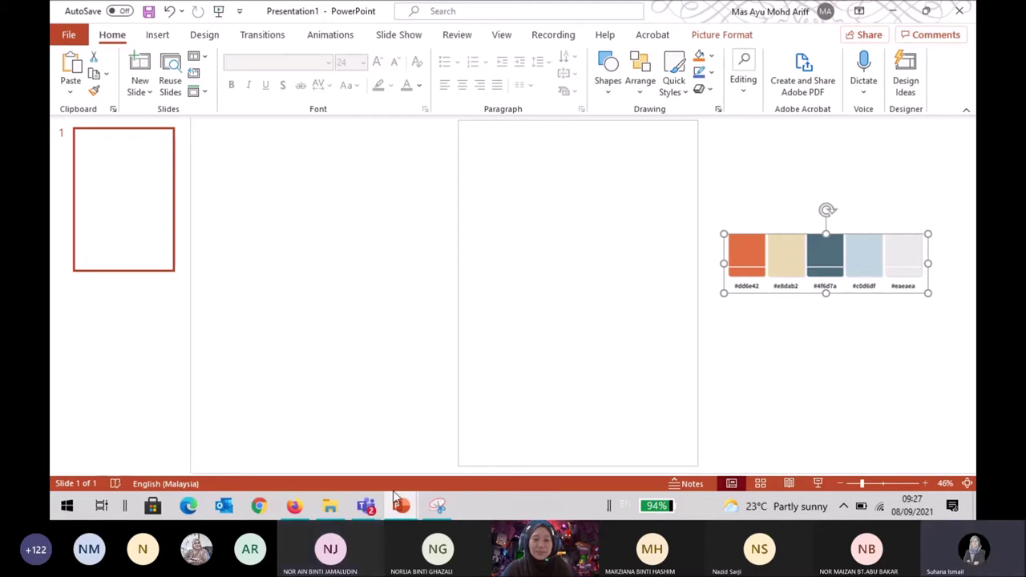
click(790, 381)
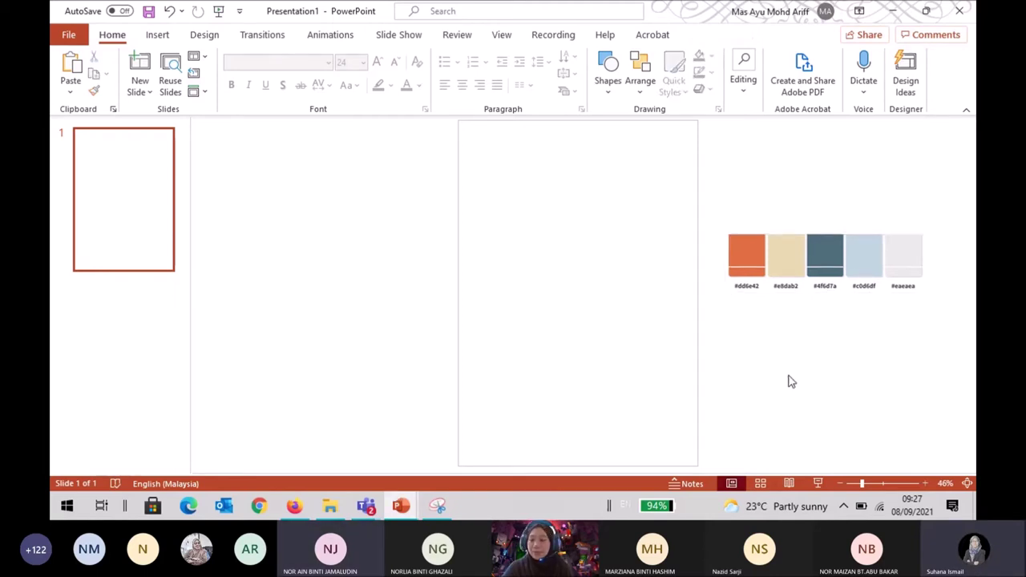
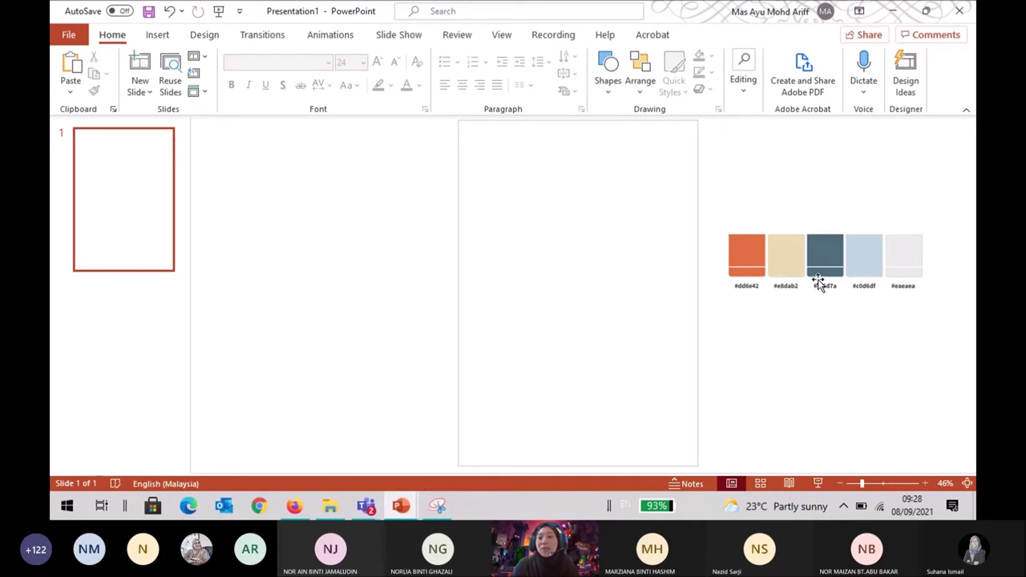
Preview the slide full screen, then zoom in on the colour swatches and back out to the whole slide.
click(818, 483)
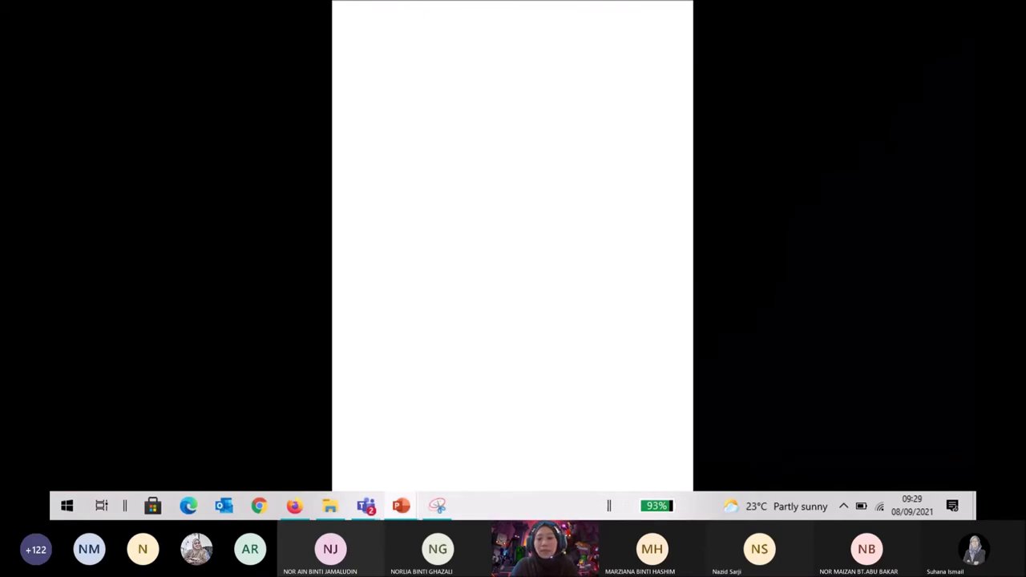
key(Escape)
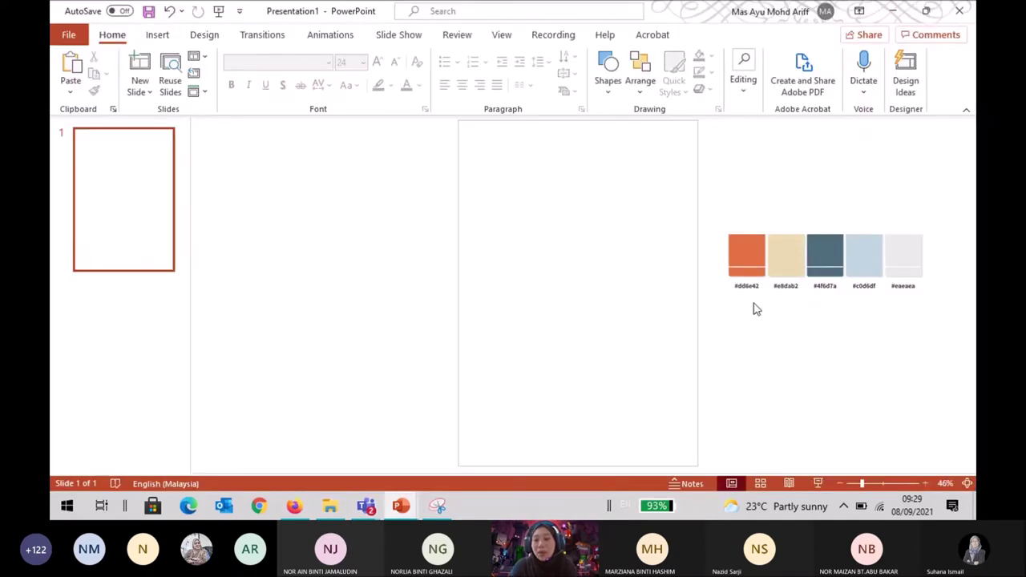
click(925, 484)
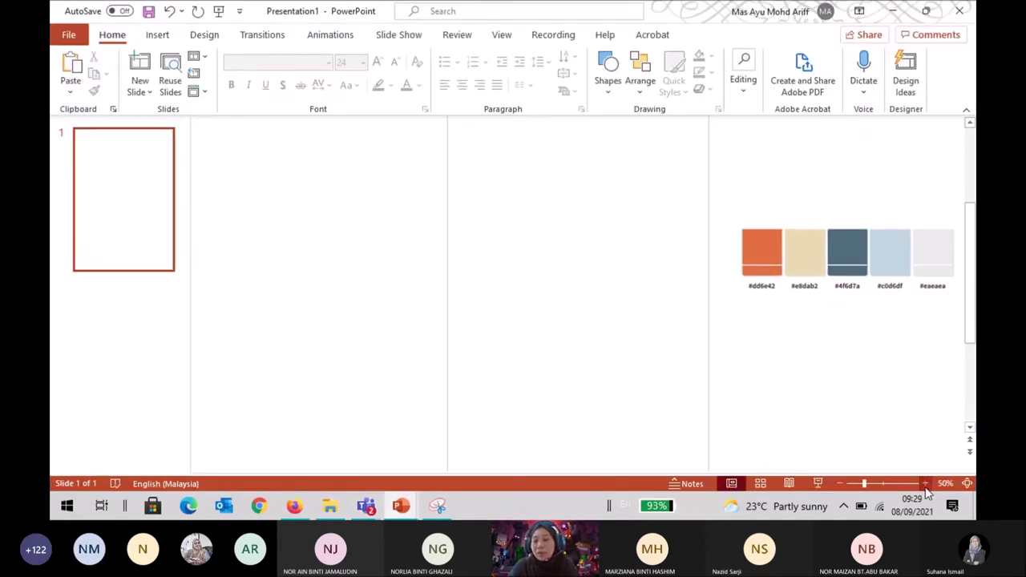
click(925, 484)
click(926, 483)
click(925, 483)
click(926, 483)
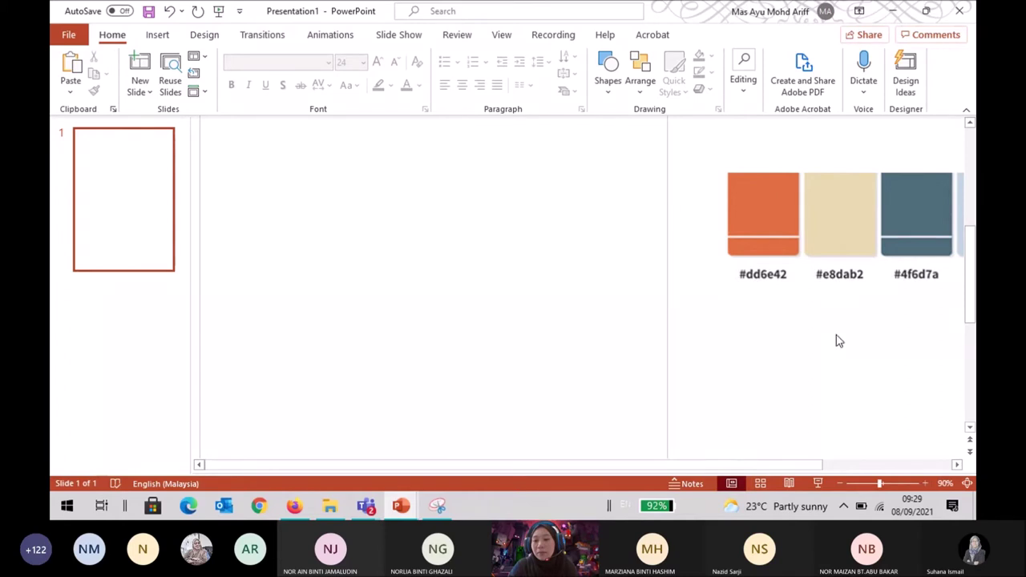
drag(673, 465, 790, 474)
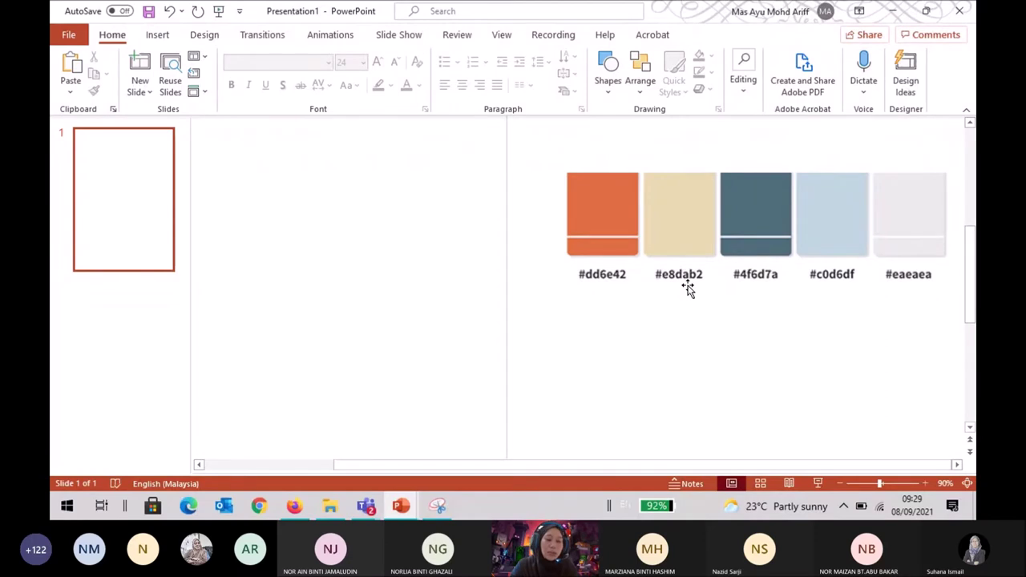
click(841, 485)
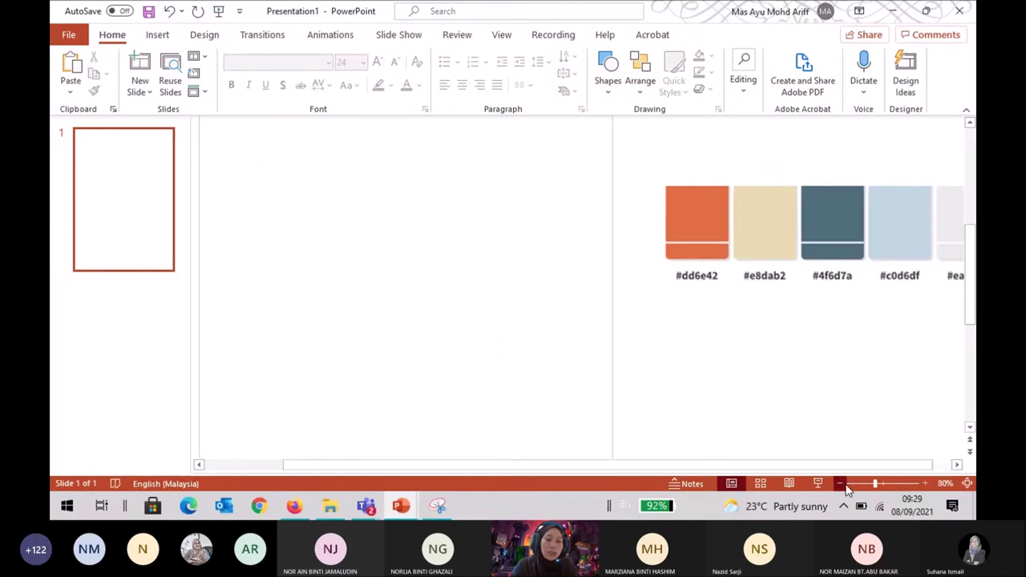
click(842, 484)
click(842, 485)
click(841, 484)
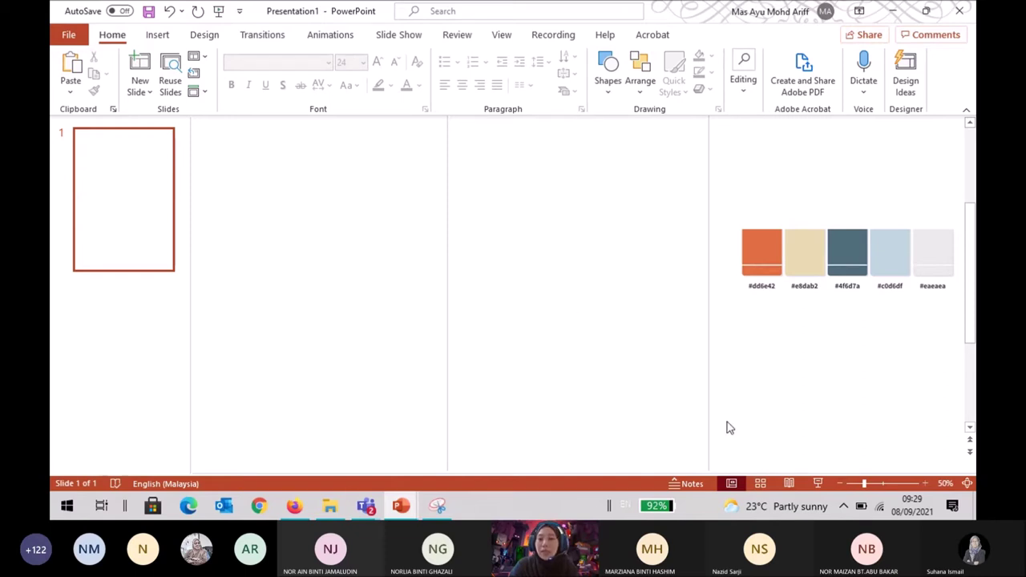
click(840, 484)
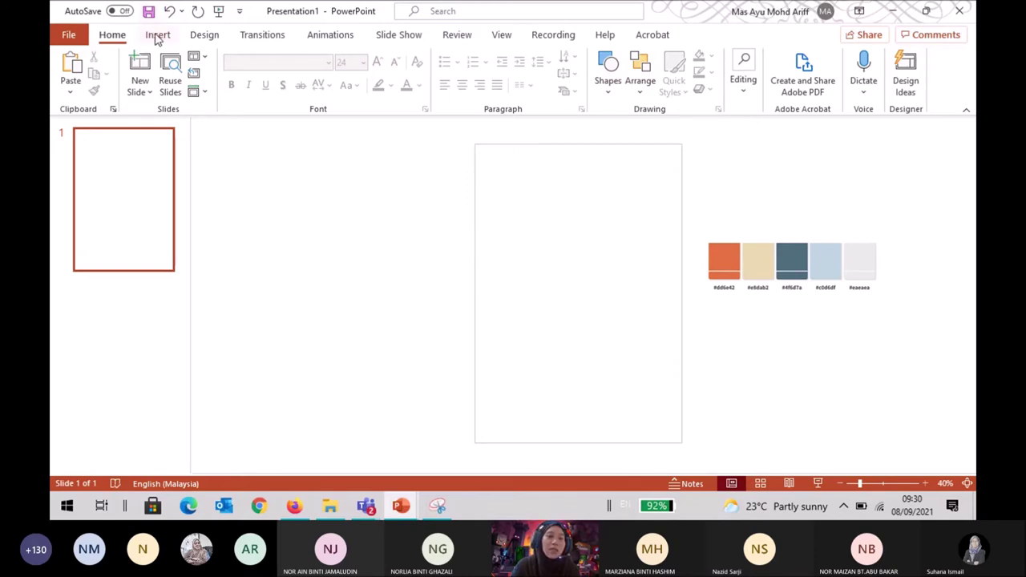
Draw a rectangle covering the entire slide and remove its outline.
click(158, 36)
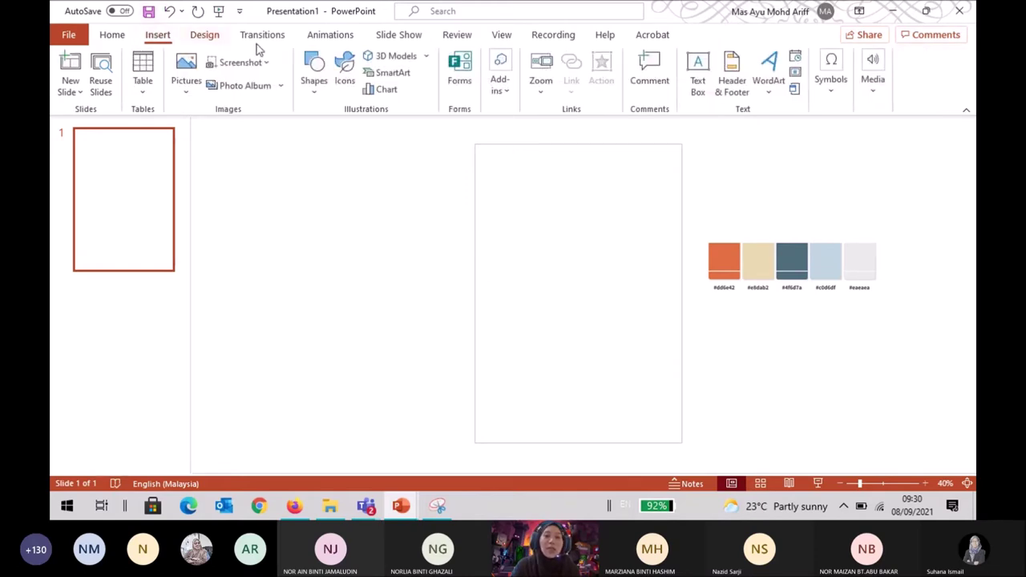
click(316, 80)
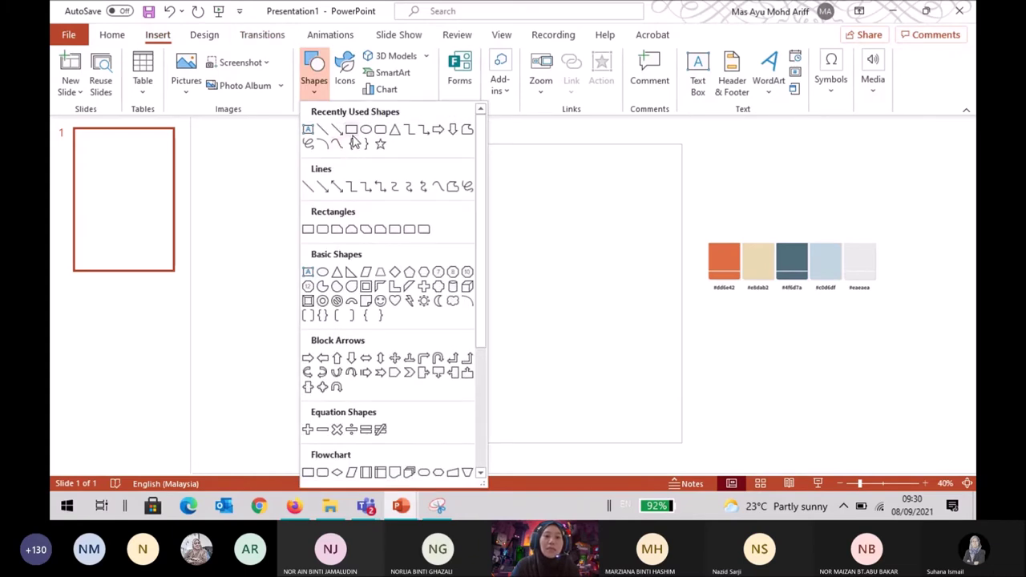
click(347, 138)
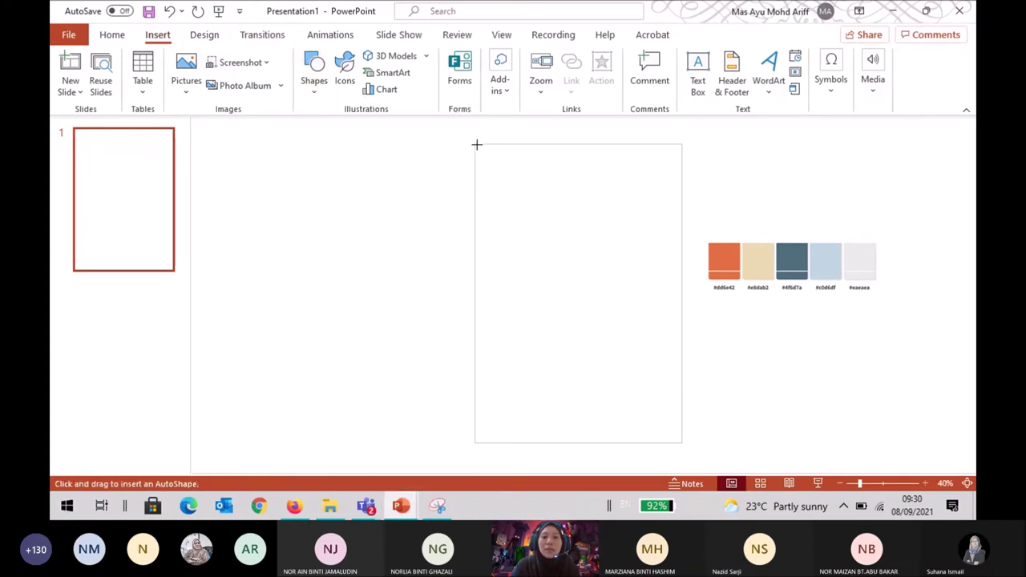
drag(481, 148, 684, 438)
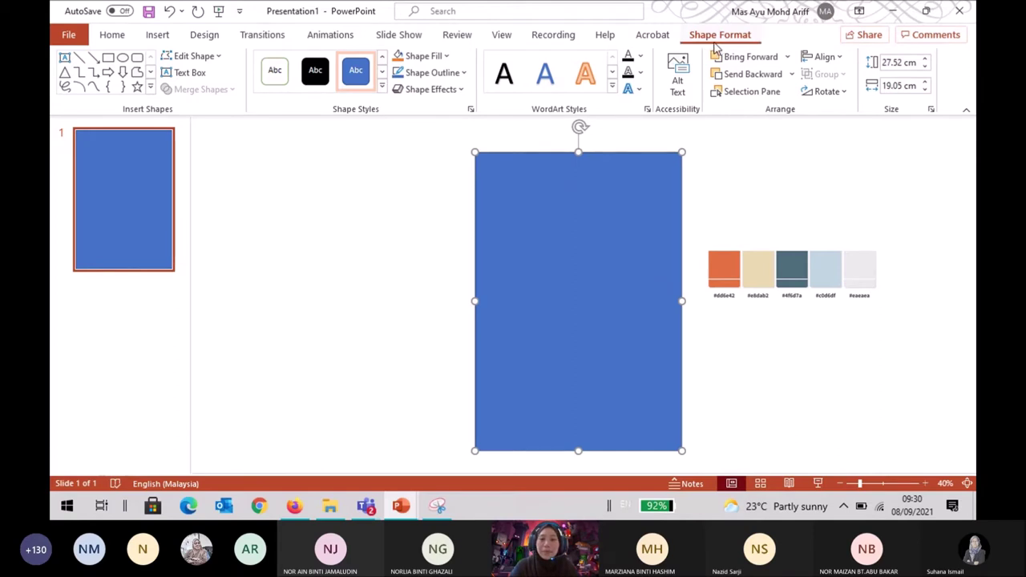
click(432, 73)
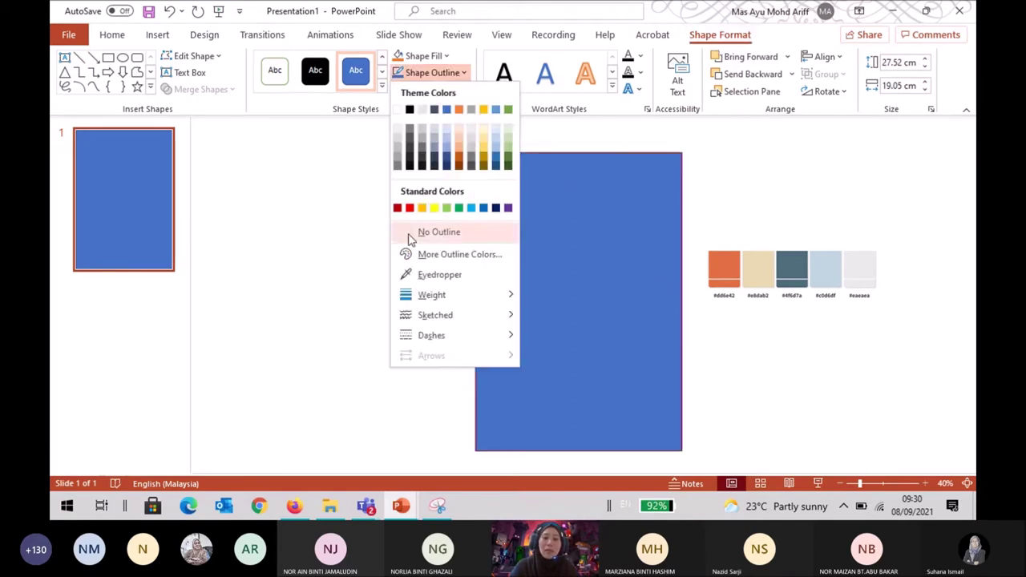
click(433, 232)
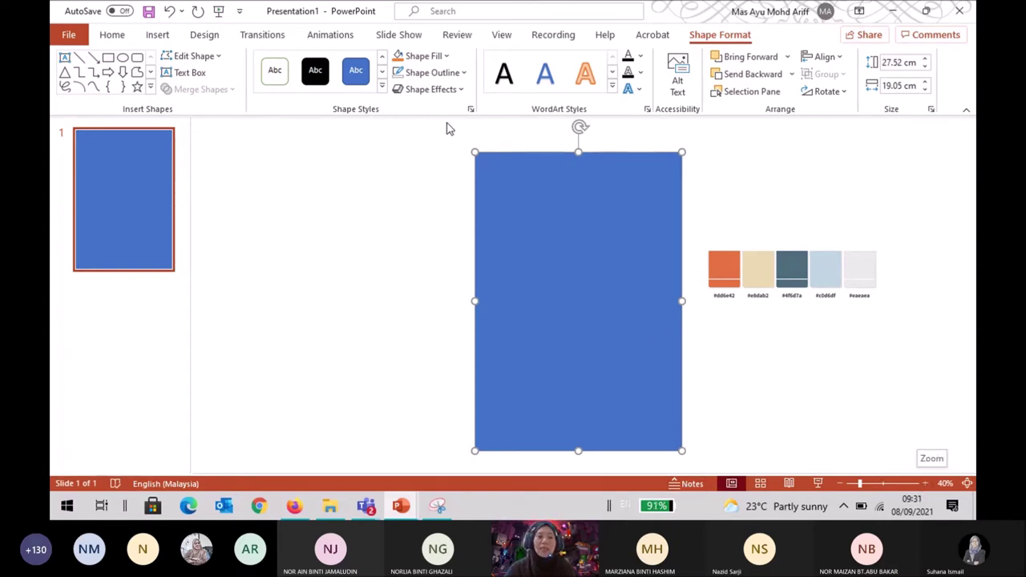
Fill the rectangle with the #4f6d7a swatch colour using the eyedropper.
click(445, 56)
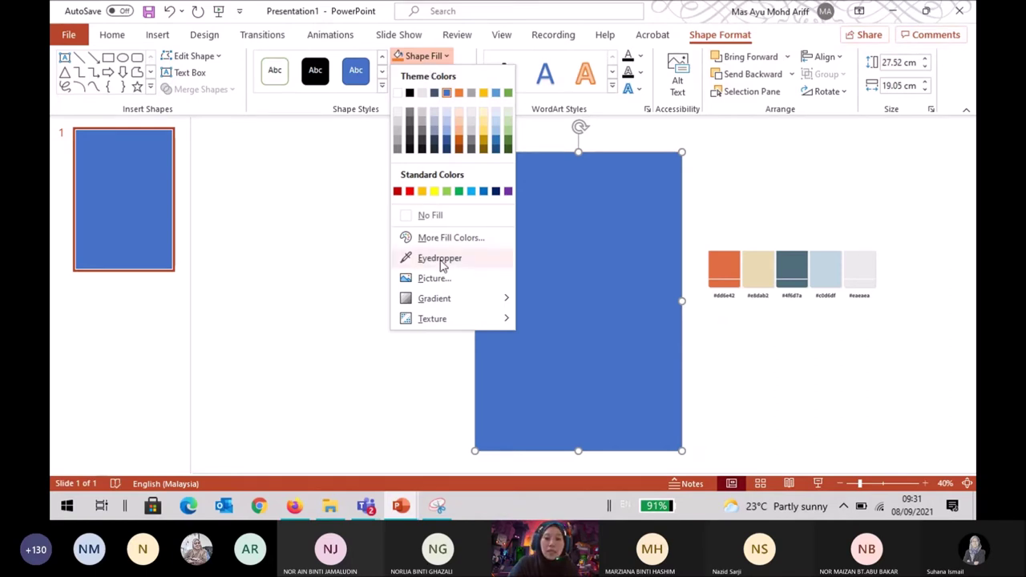
click(396, 182)
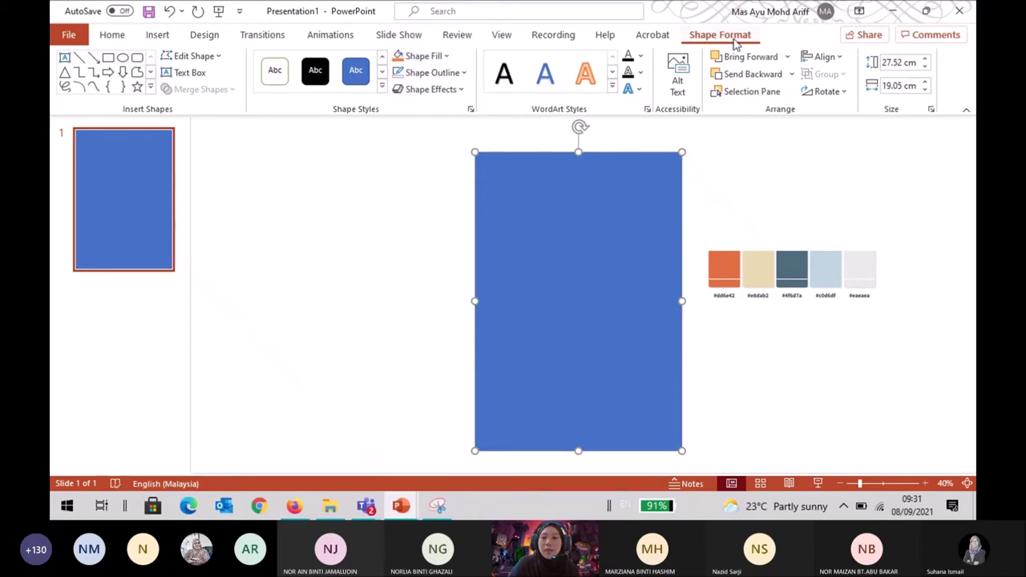
click(443, 61)
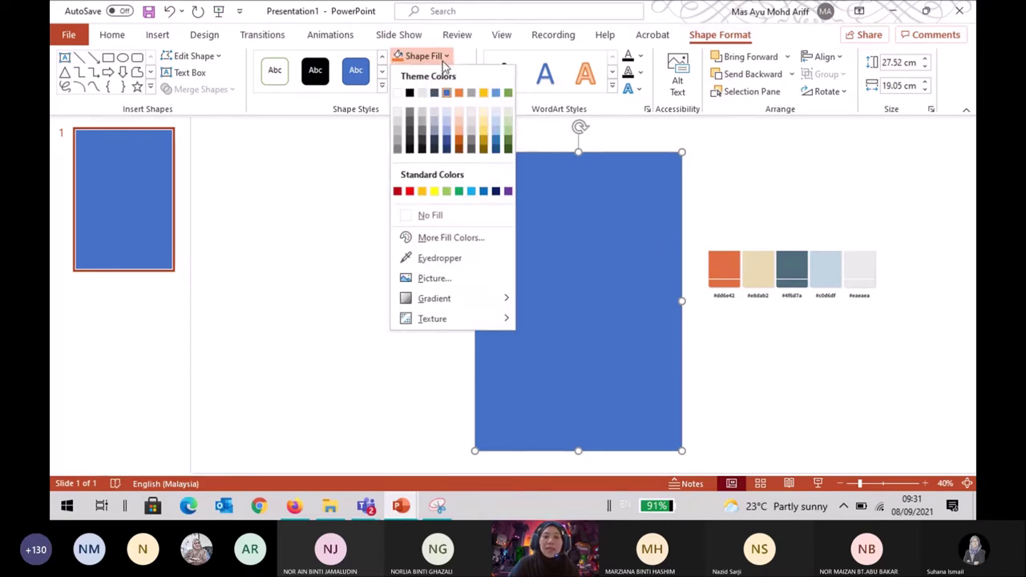
click(447, 265)
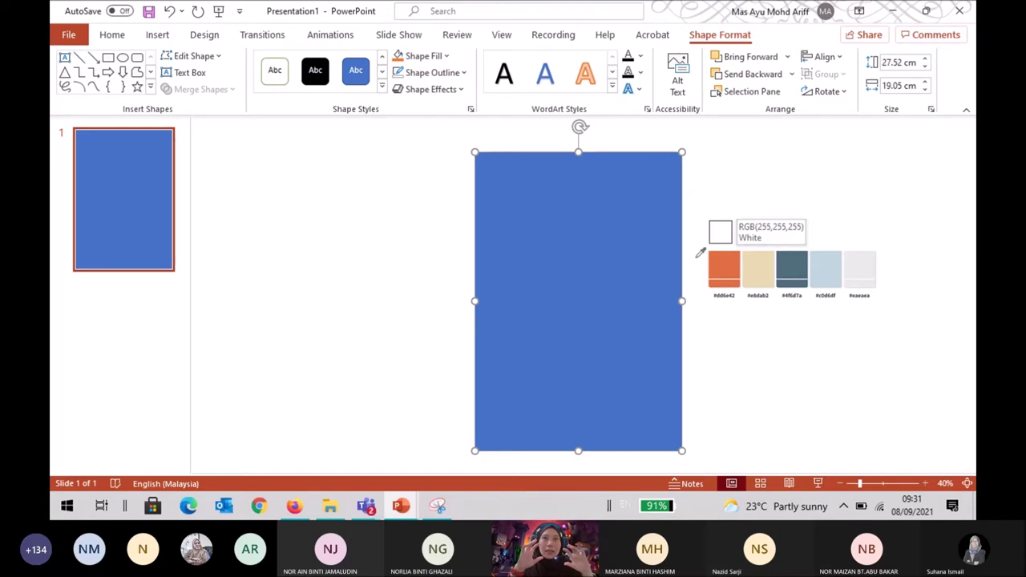
click(796, 266)
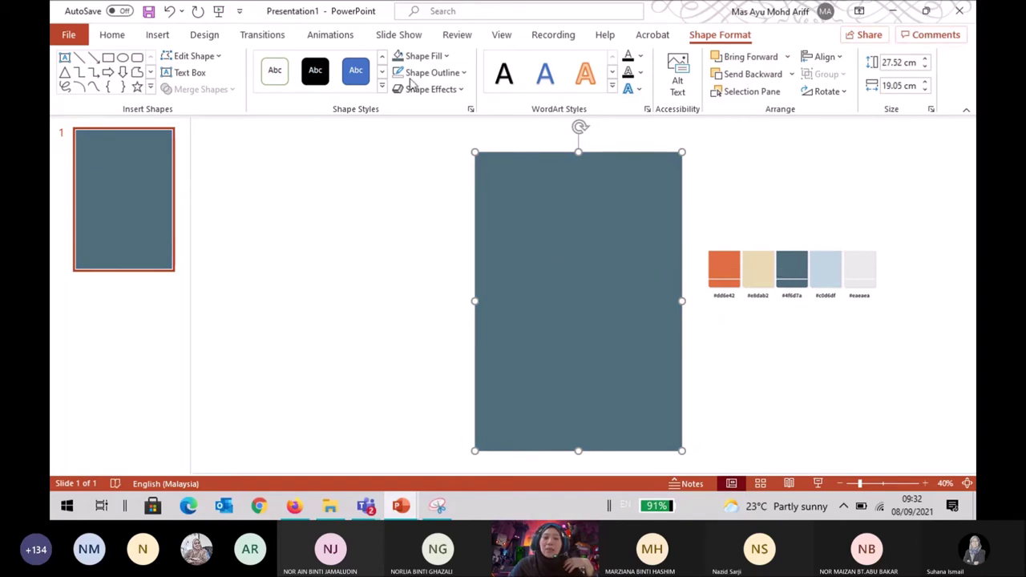
Resample the fill as the light gray #eaeaea swatch and deselect to check the result.
click(429, 62)
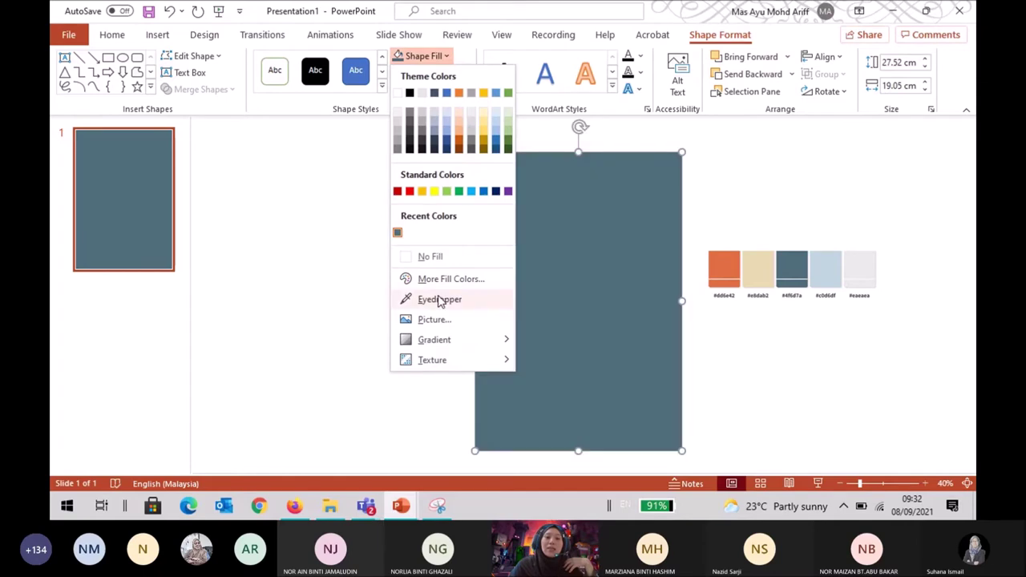
click(438, 297)
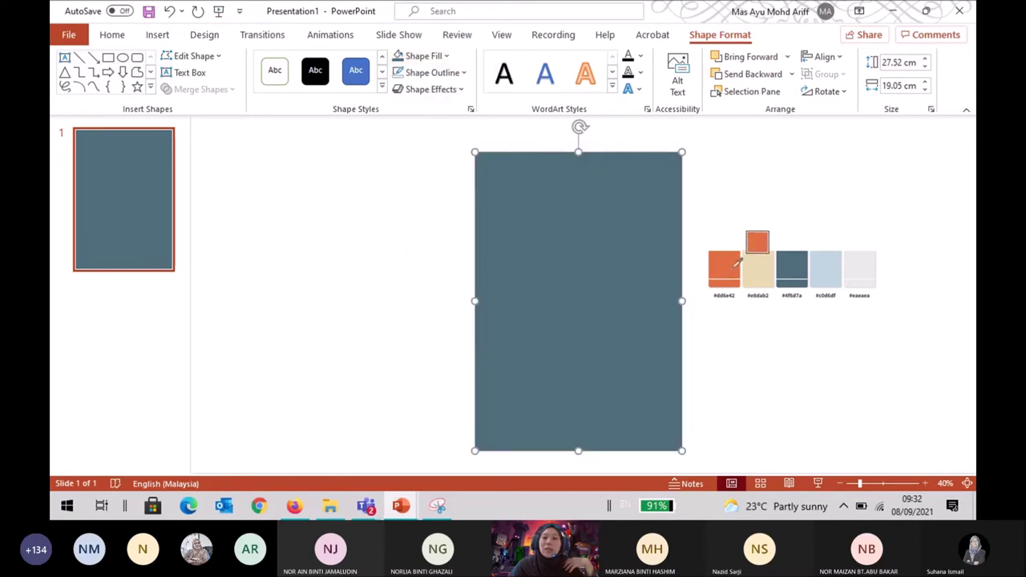
click(872, 265)
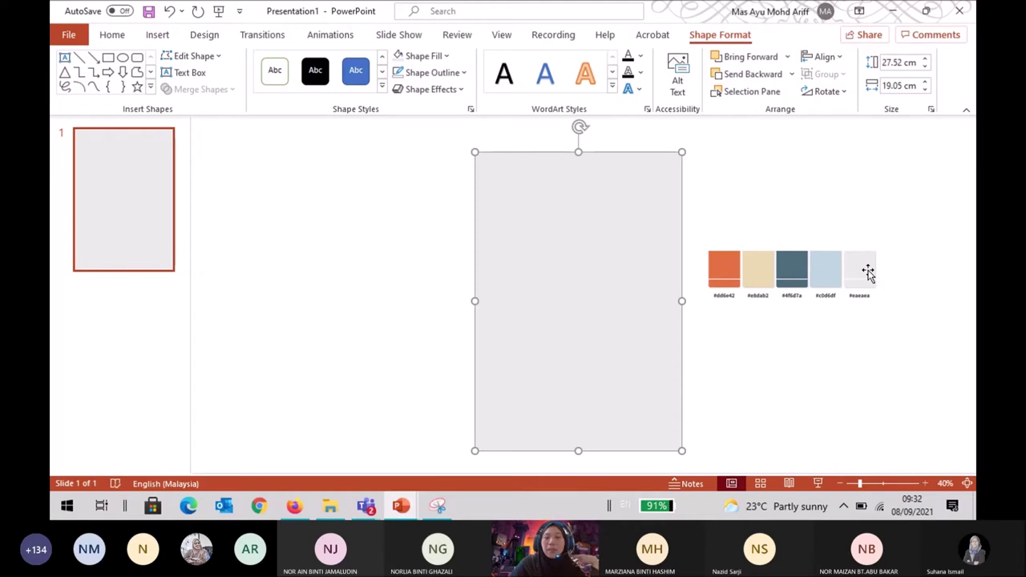
click(768, 189)
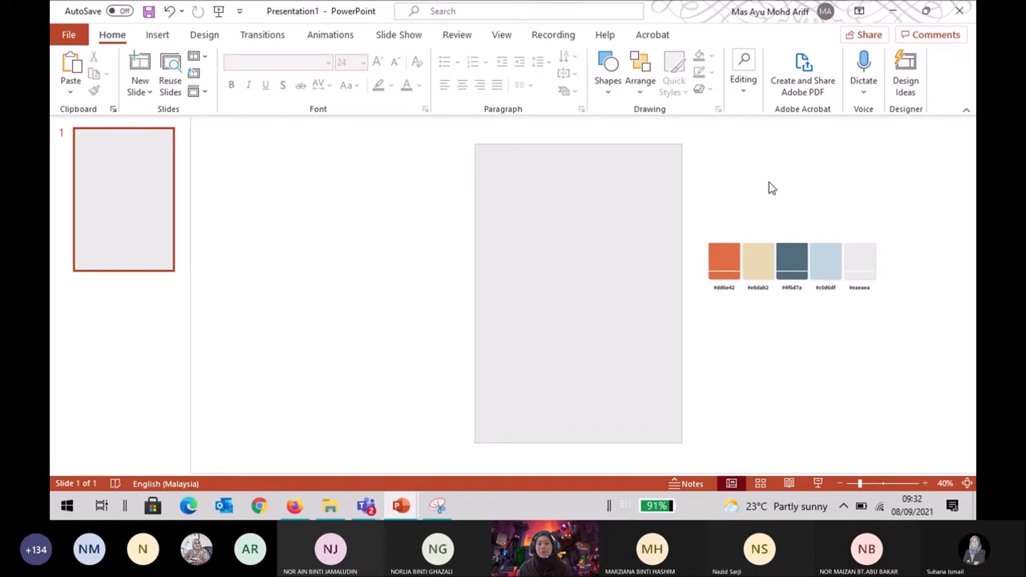
Zoom in, select the gray full-slide rectangle and bring up its Shape Format options.
click(926, 483)
click(926, 483)
click(925, 483)
click(926, 484)
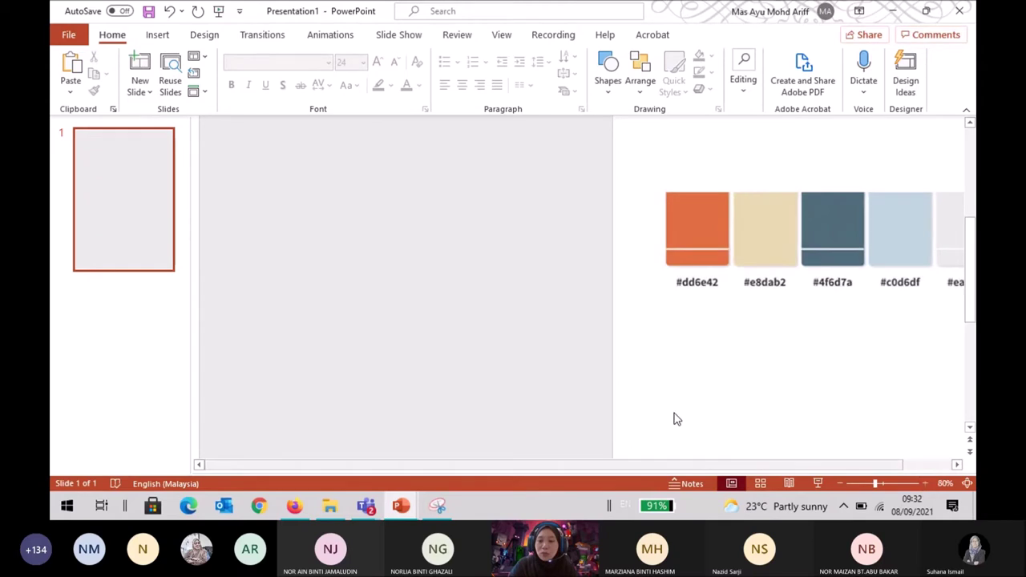
click(291, 303)
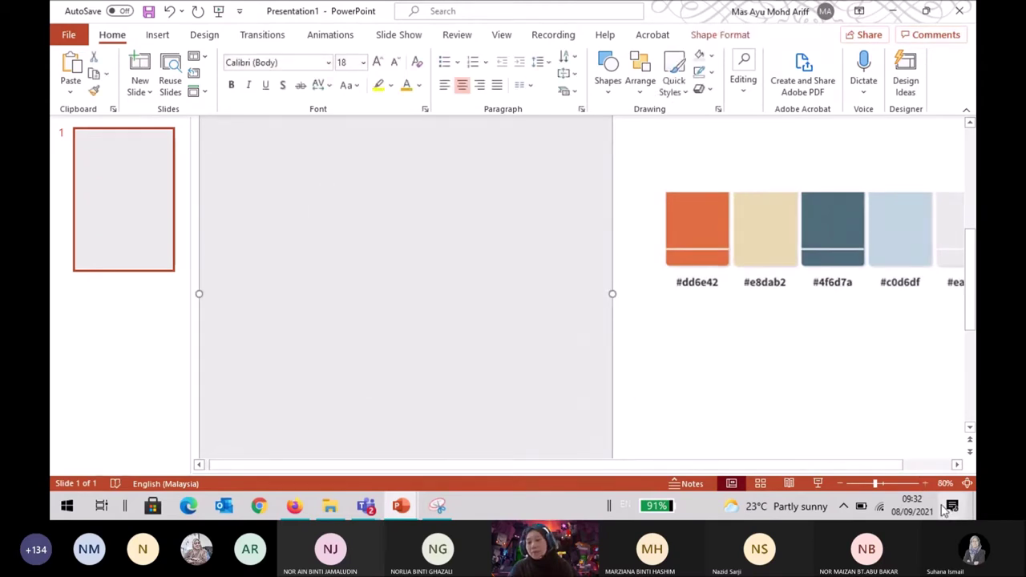
click(925, 484)
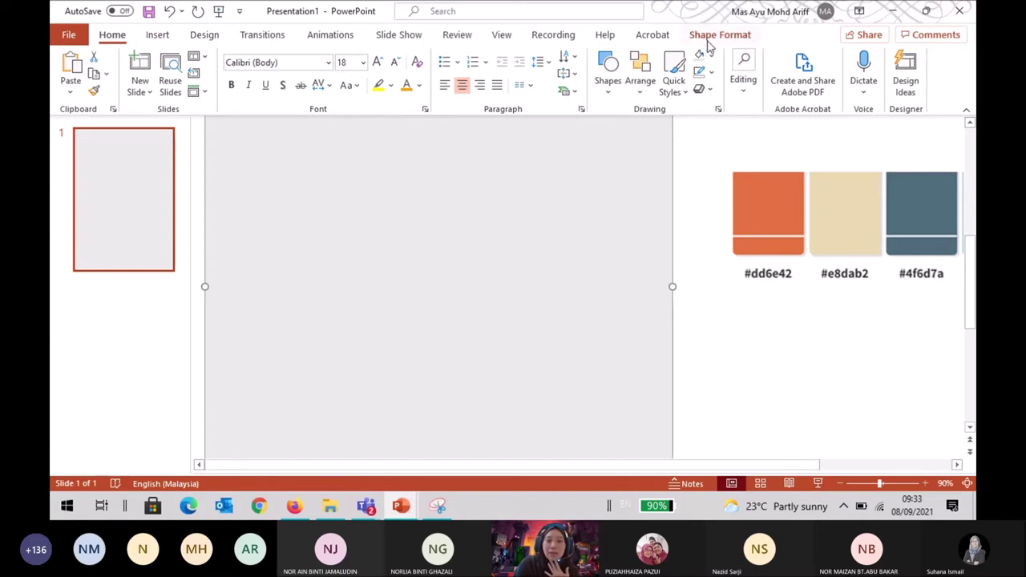
click(709, 39)
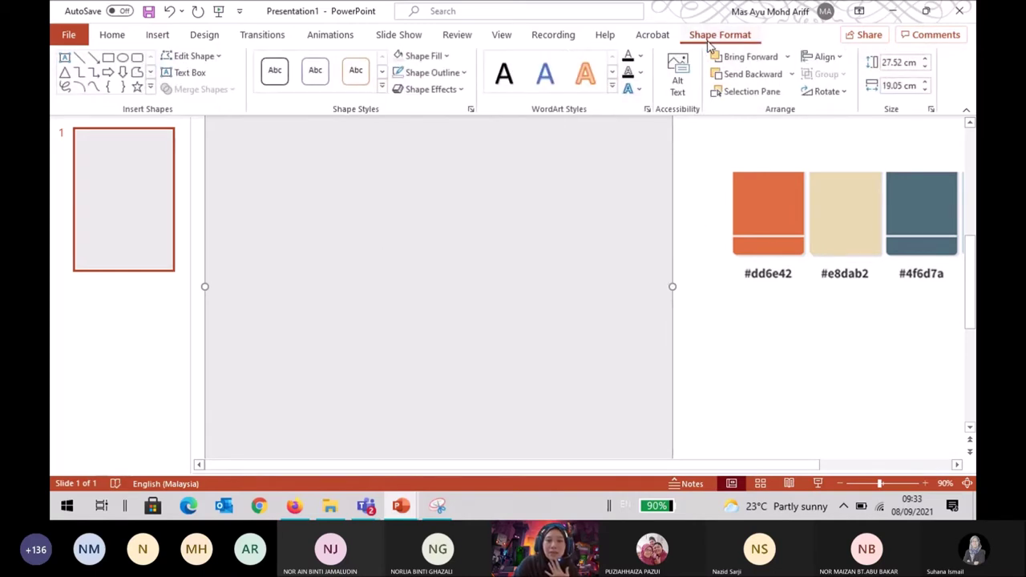
Fill the rectangle with the palette's orange #dd6e42 using the eyedropper, then deselect it.
click(430, 78)
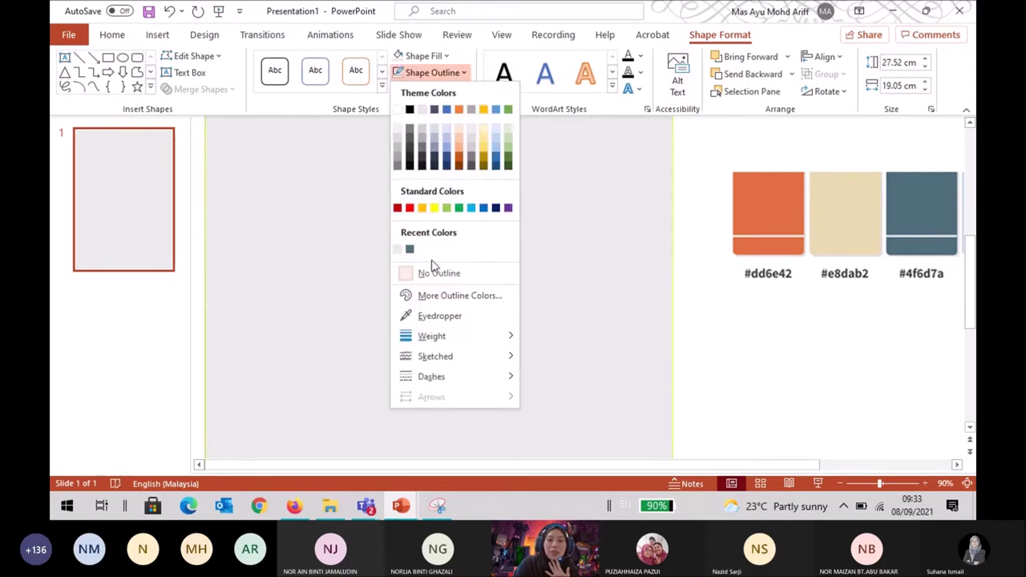
click(436, 58)
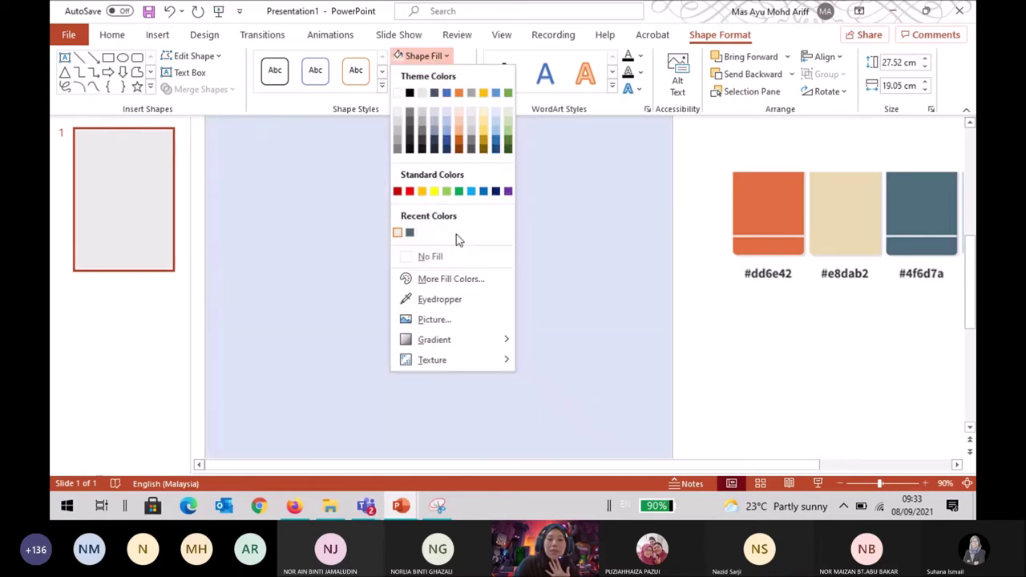
click(450, 301)
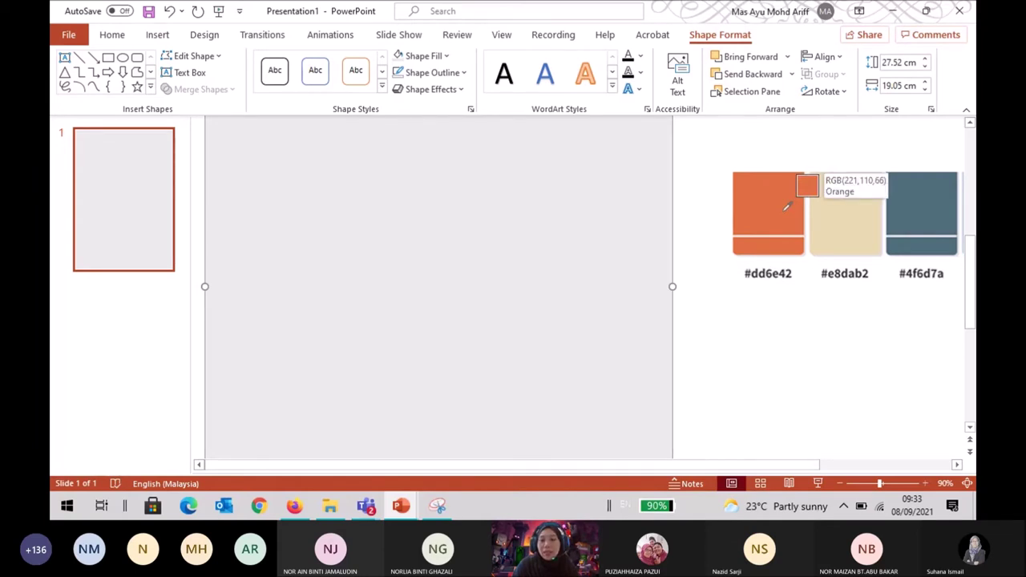
click(787, 207)
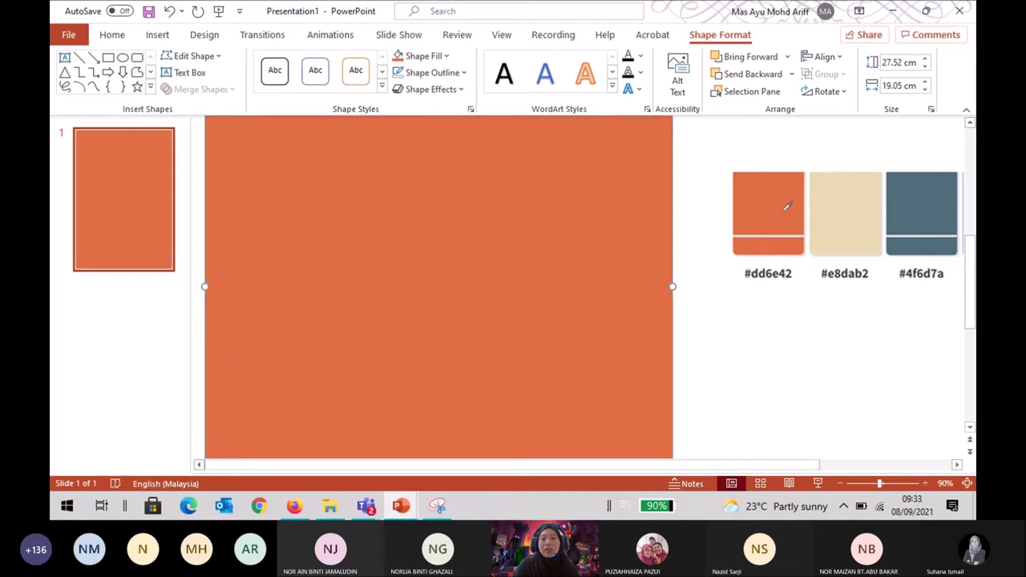
click(779, 348)
Reselect the orange rectangle and bring its fill colour choices back up.
click(568, 350)
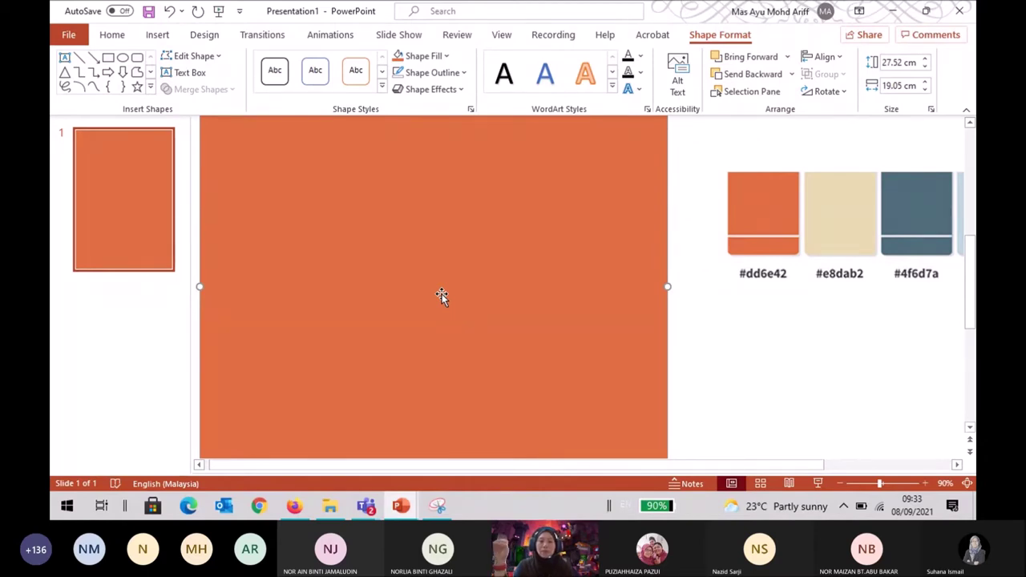
click(446, 58)
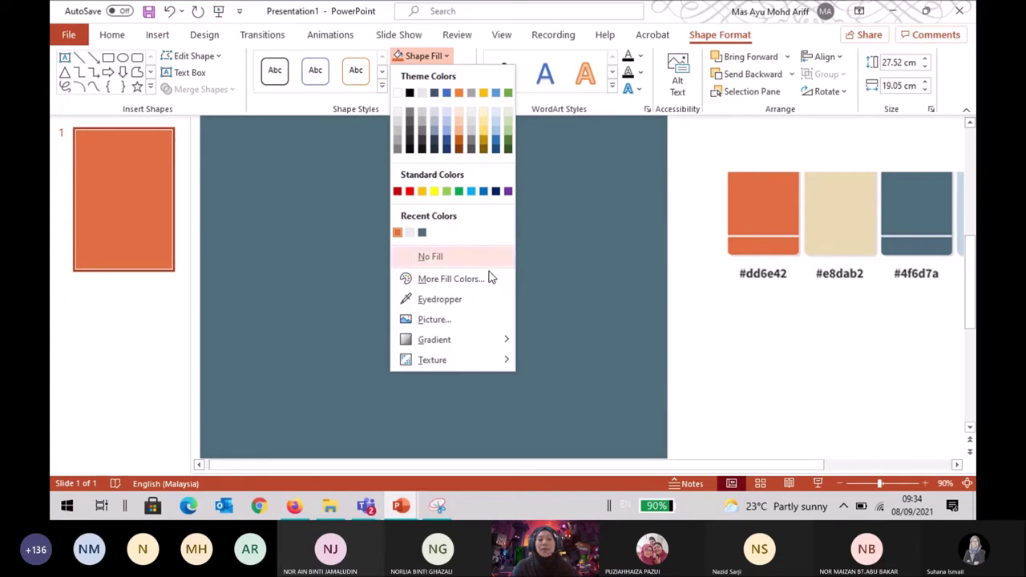
click(545, 299)
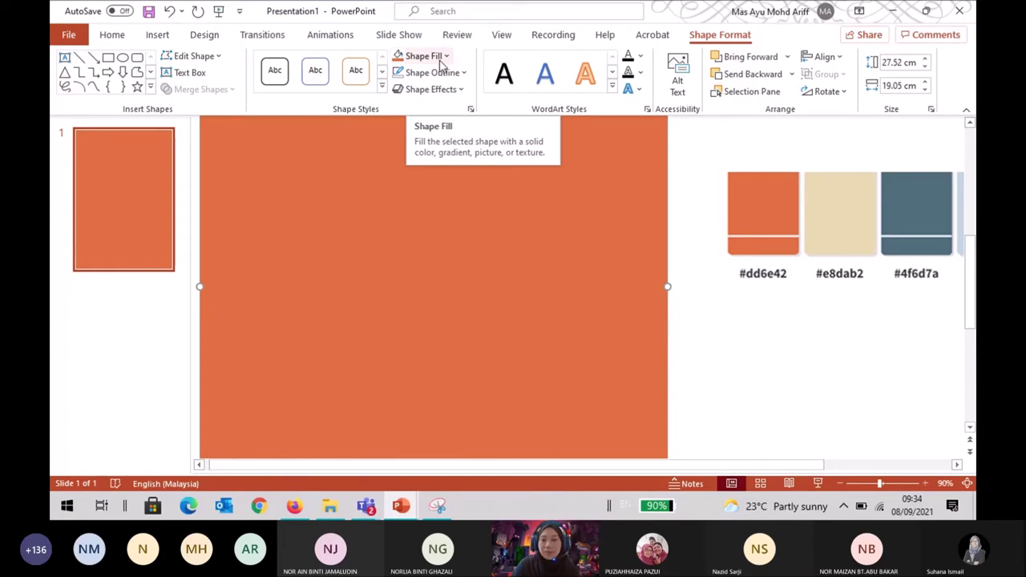
click(440, 64)
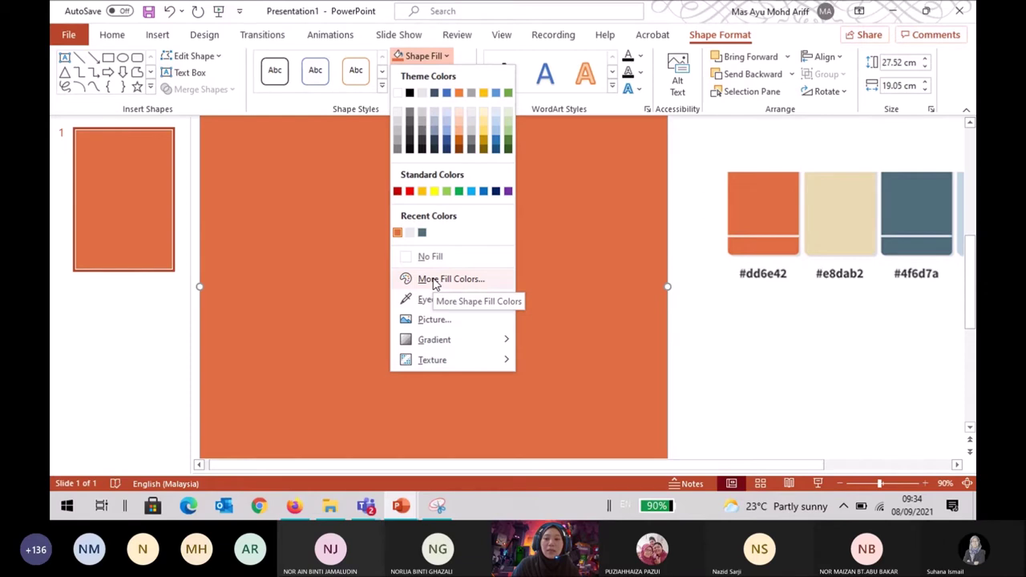
Open the More Fill Colors dialog showing orange #DD6E42 and move it up and left.
click(434, 280)
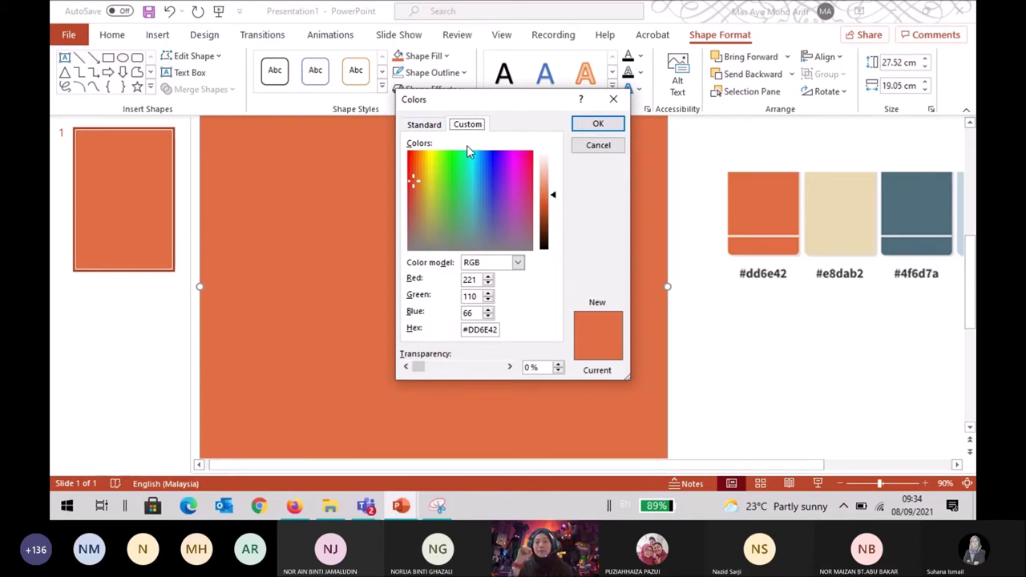
click(593, 147)
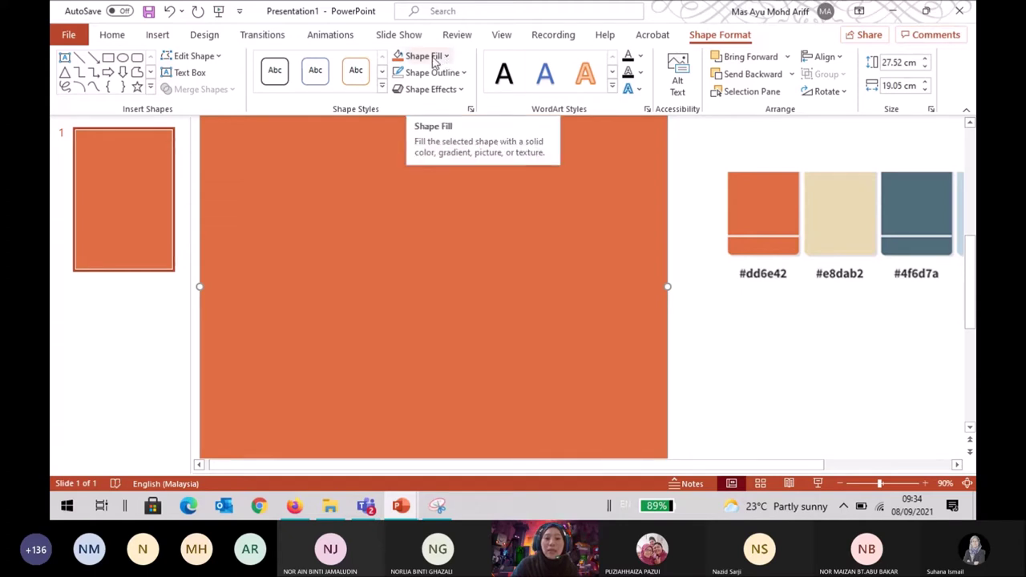
click(434, 61)
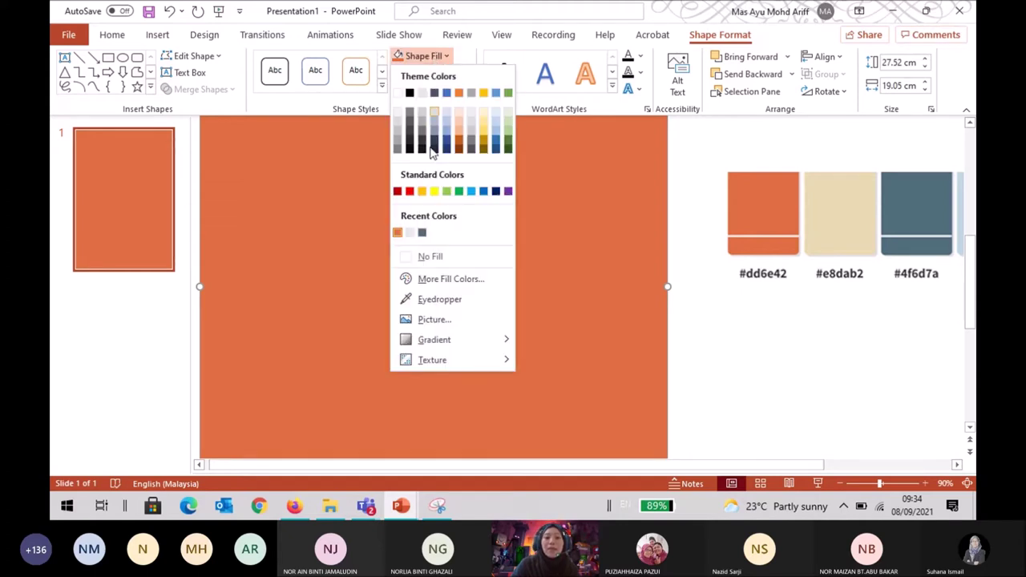
click(431, 283)
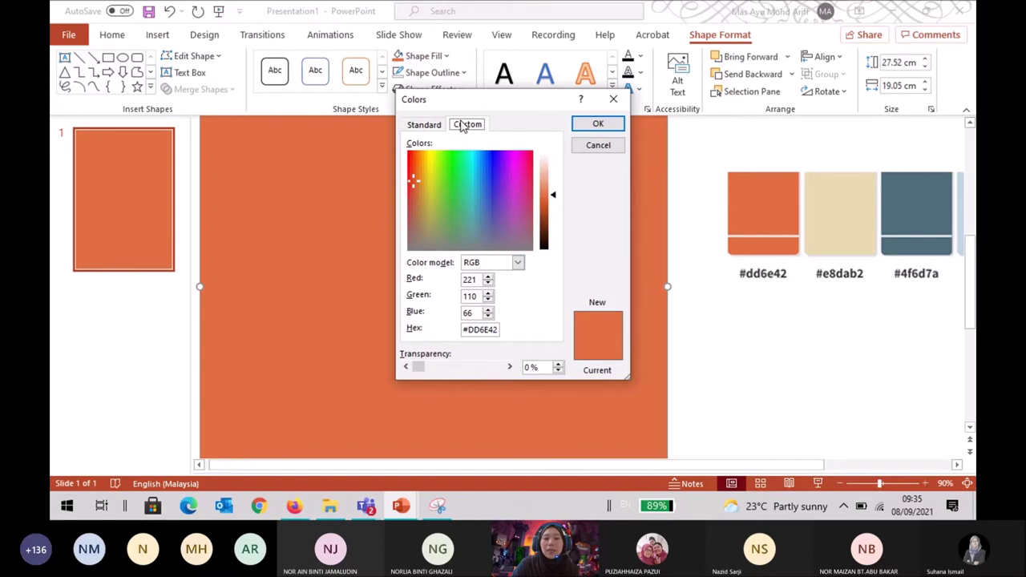
drag(507, 112, 420, 83)
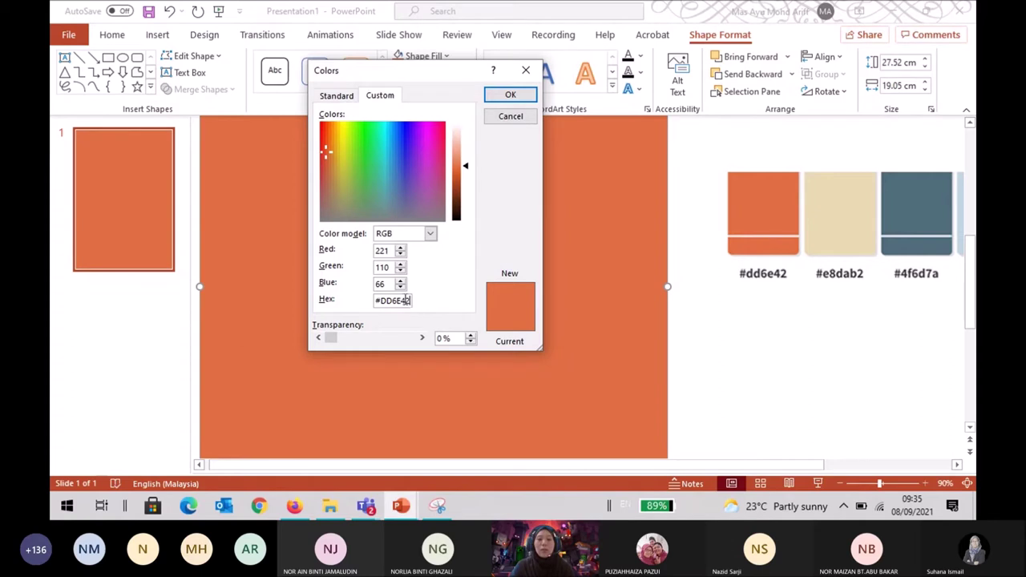
Replace the hex value with 4f6d7a to fill the rectangle blue-grey, then deselect it.
click(403, 299)
key(BackSpace)
key(BackSpace)
key(BackSpace)
key(BackSpace)
key(BackSpace)
key(BackSpace)
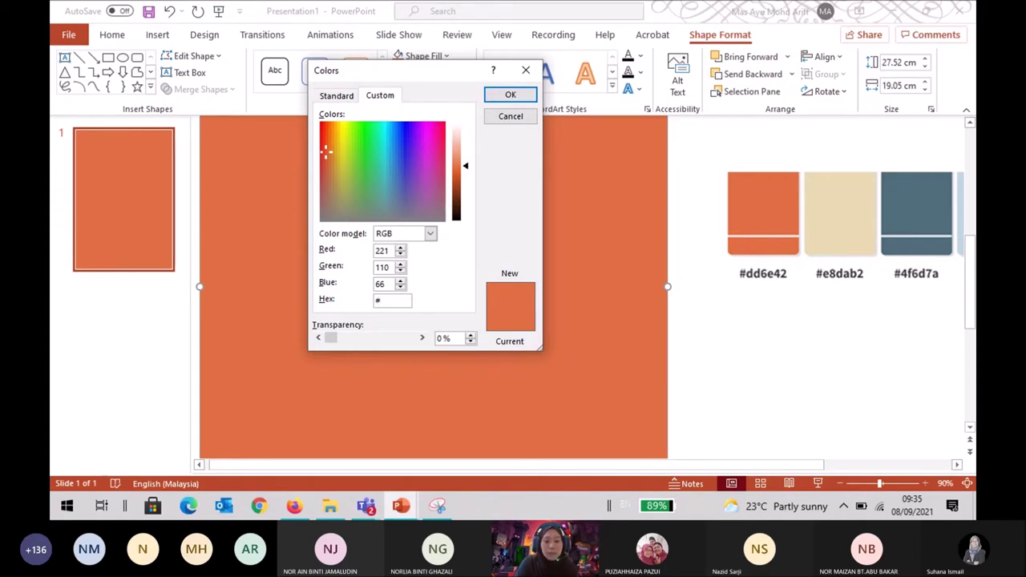
text(4f)
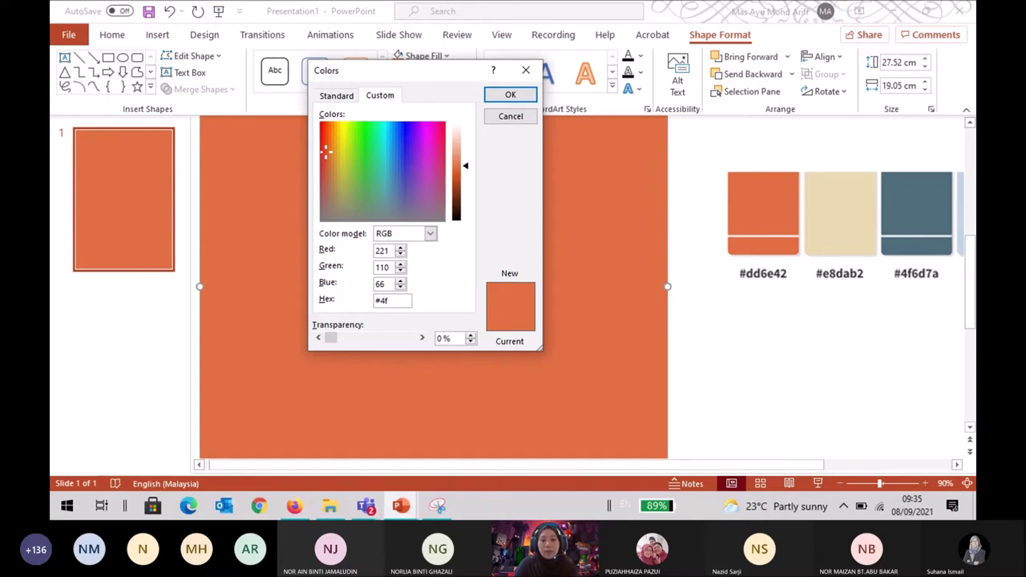
text(6d)
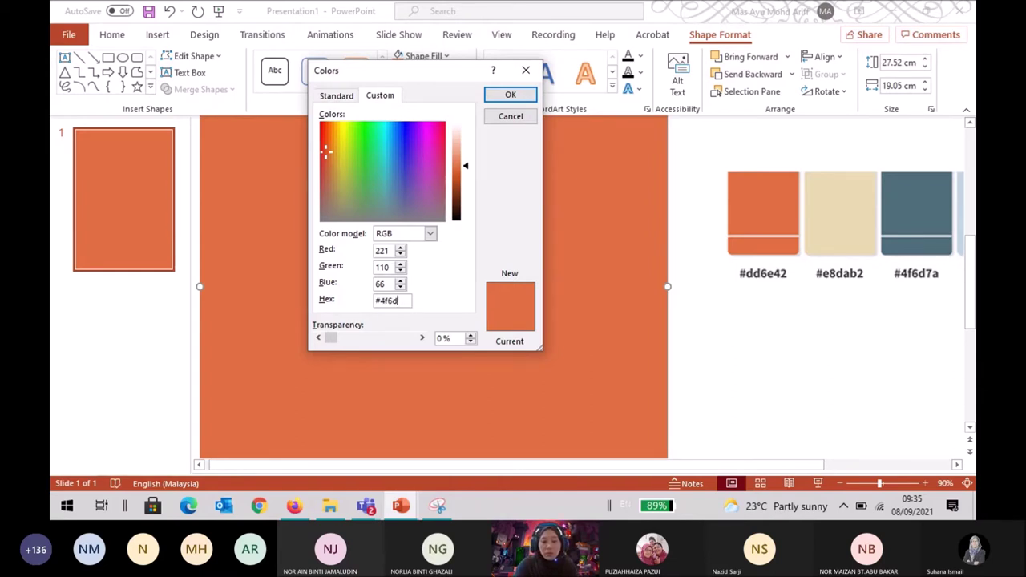
text(7a)
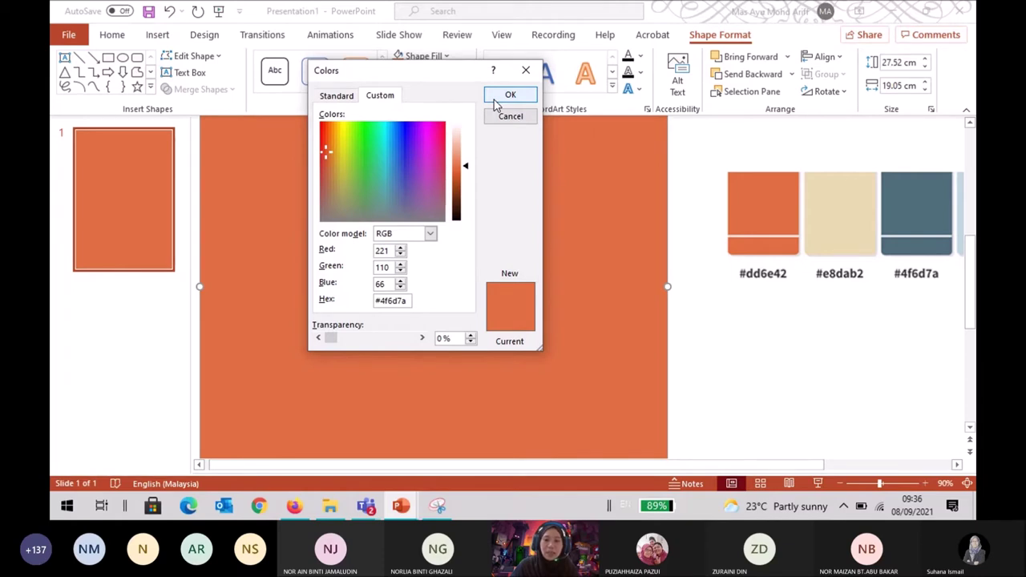
click(508, 96)
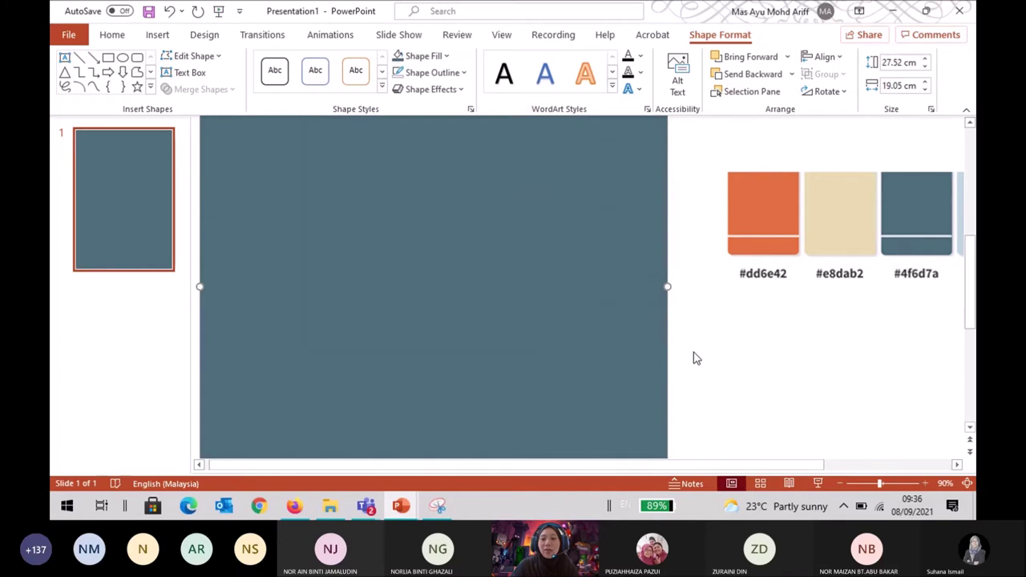
click(695, 357)
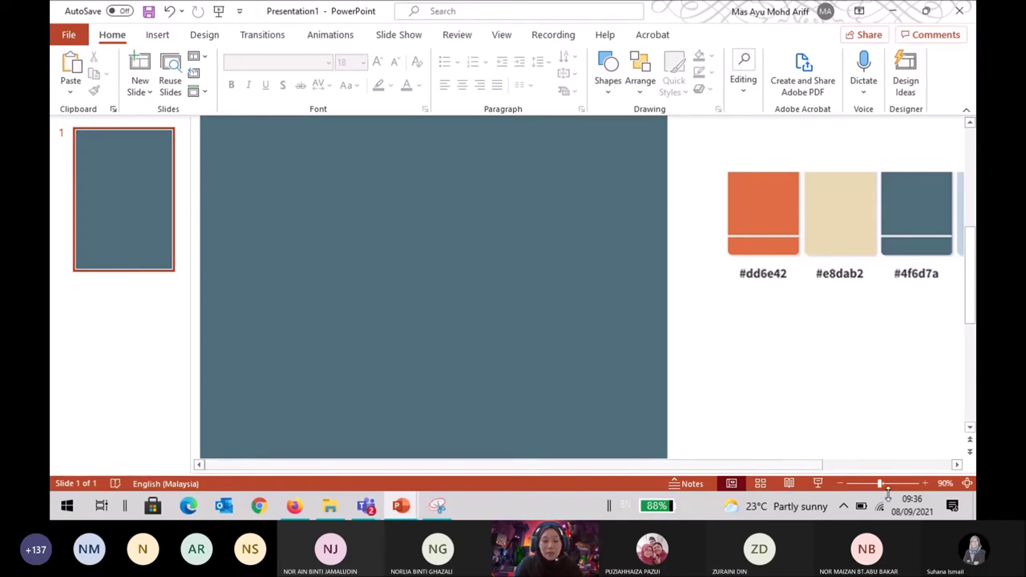
Zoom out to 50% so the slide and palette fit, then show the Design options.
click(841, 485)
click(842, 484)
click(842, 484)
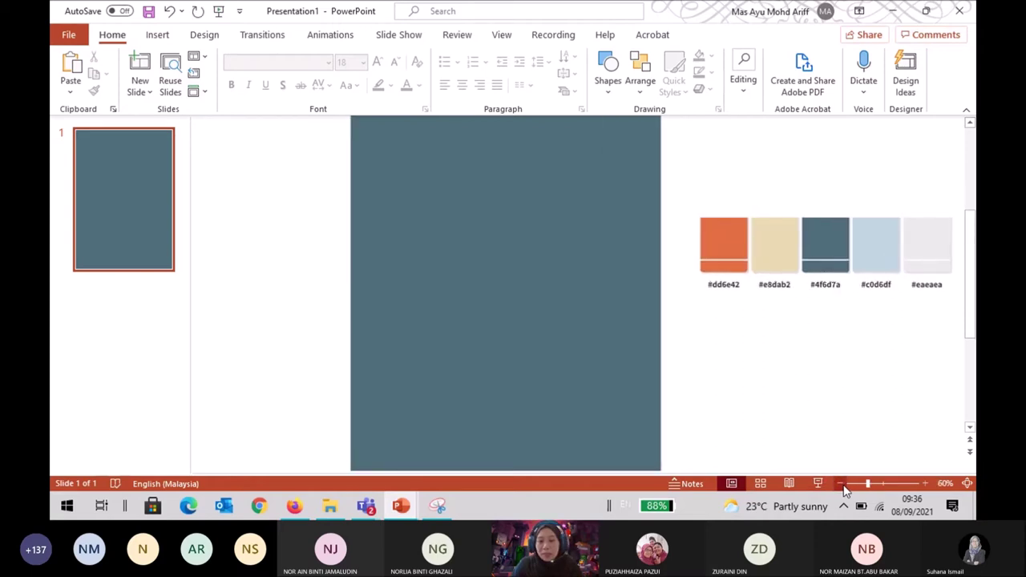
click(842, 484)
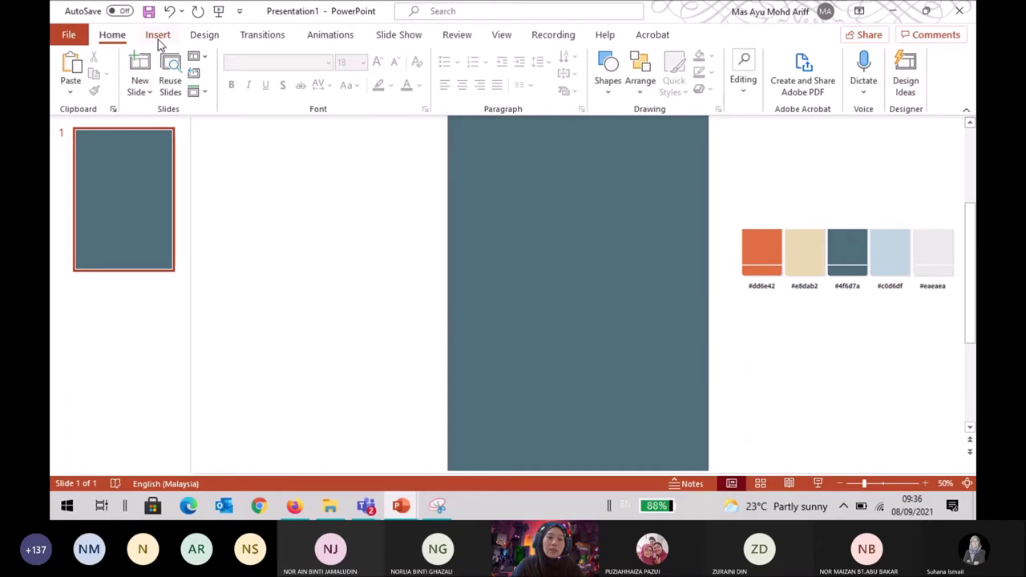
click(203, 37)
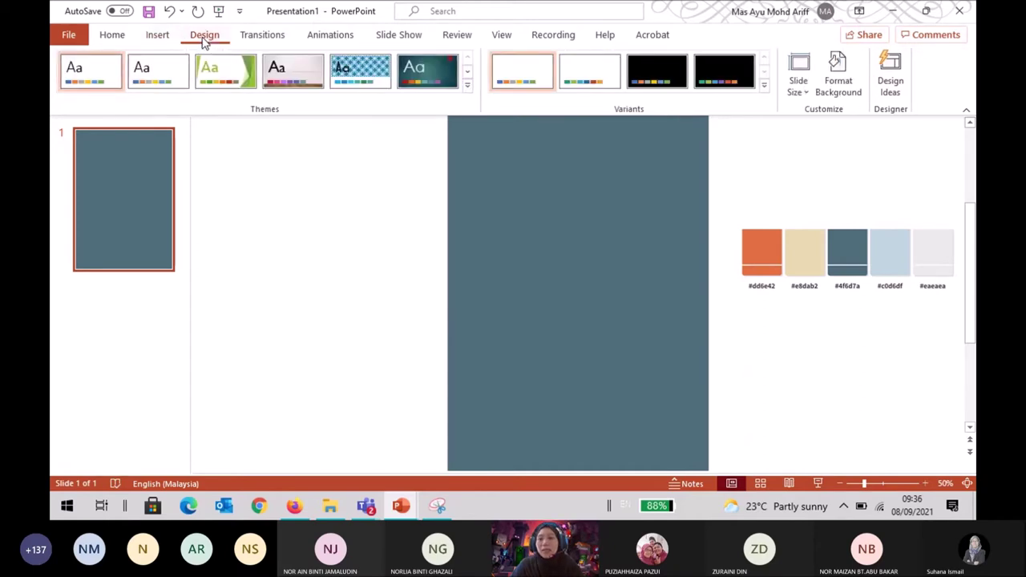
click(804, 94)
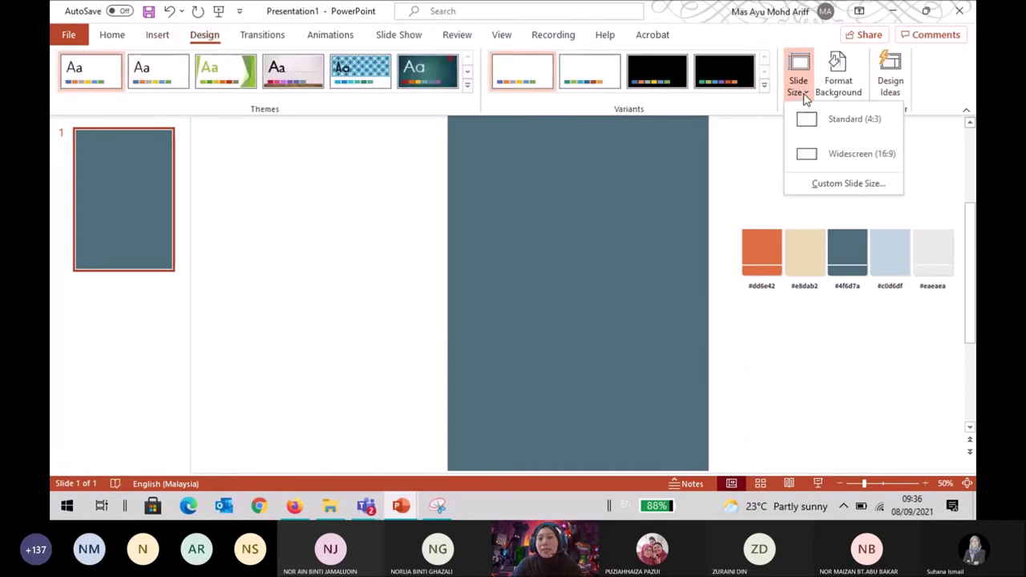
click(829, 185)
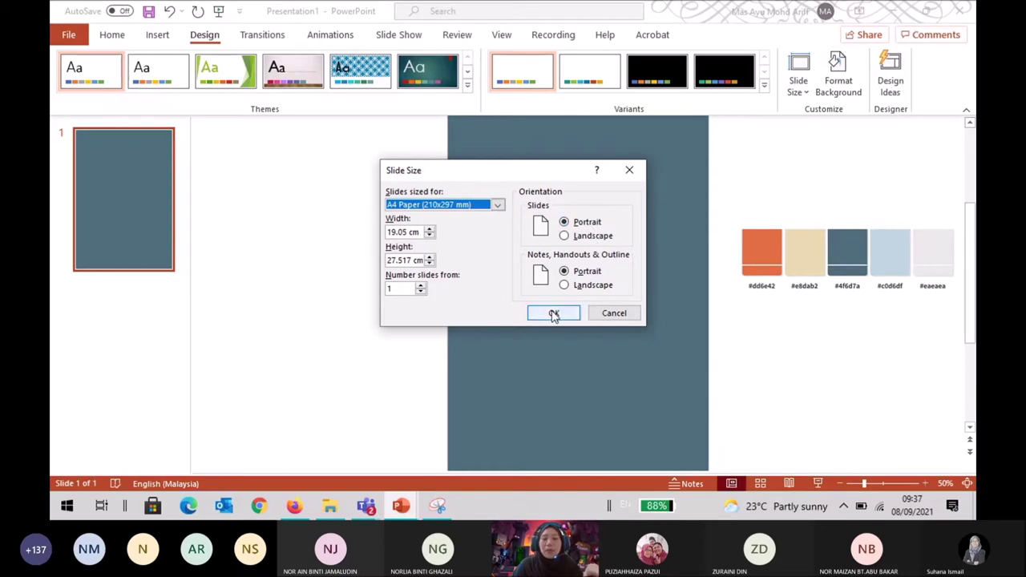
click(614, 315)
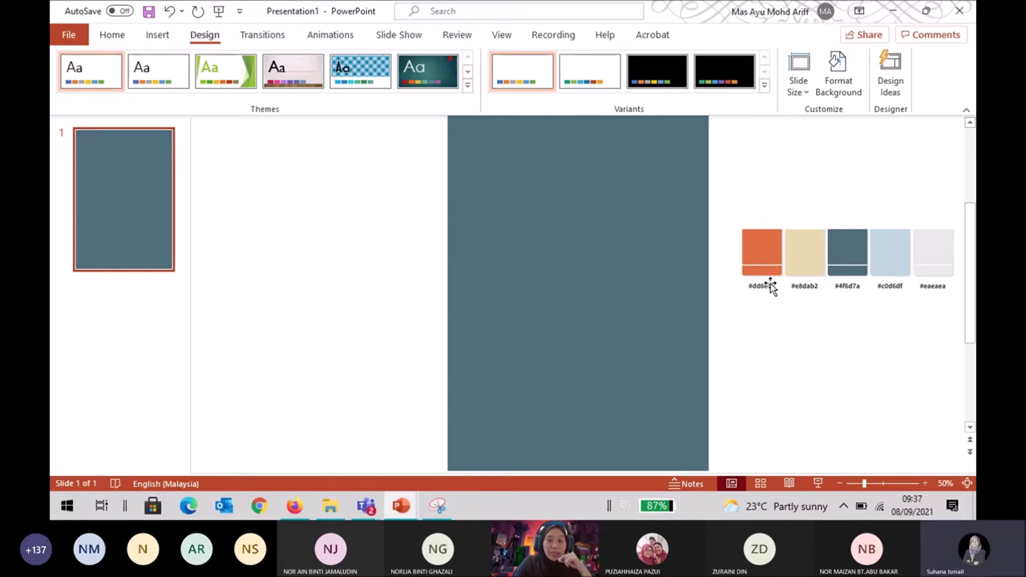
click(610, 317)
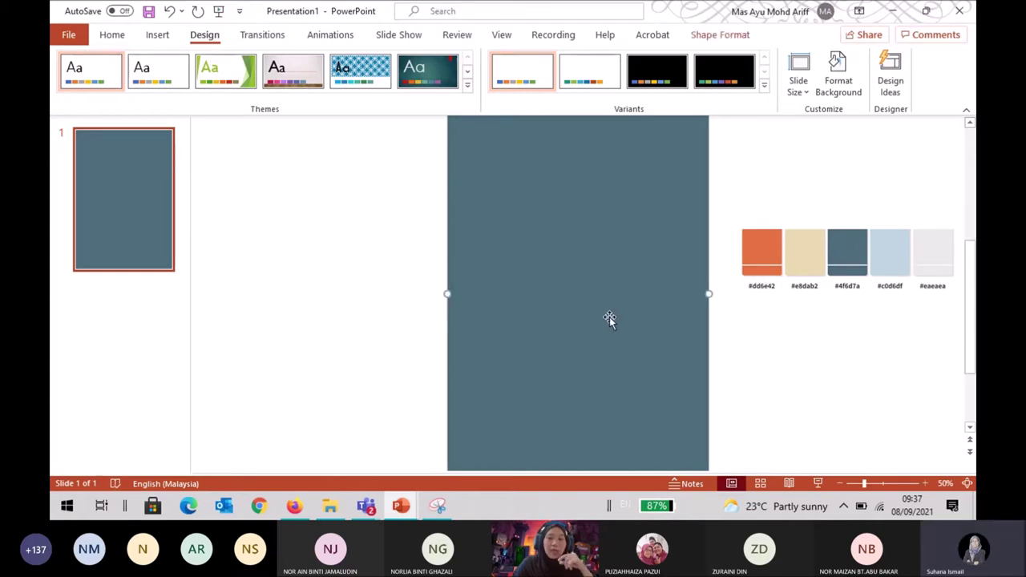
Reselect the blue-grey rectangle and open its custom fill colour settings.
click(768, 373)
click(691, 371)
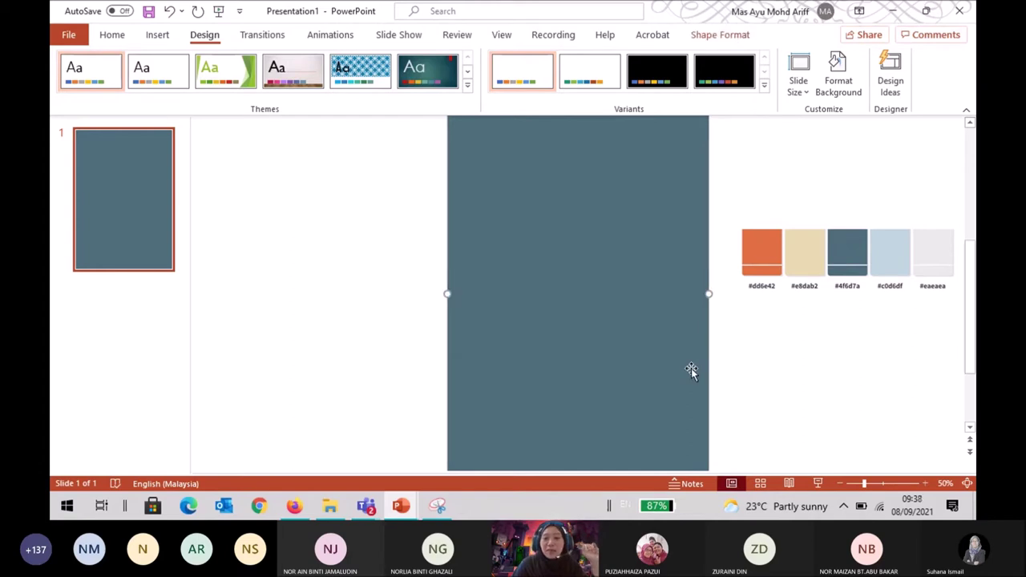
click(750, 35)
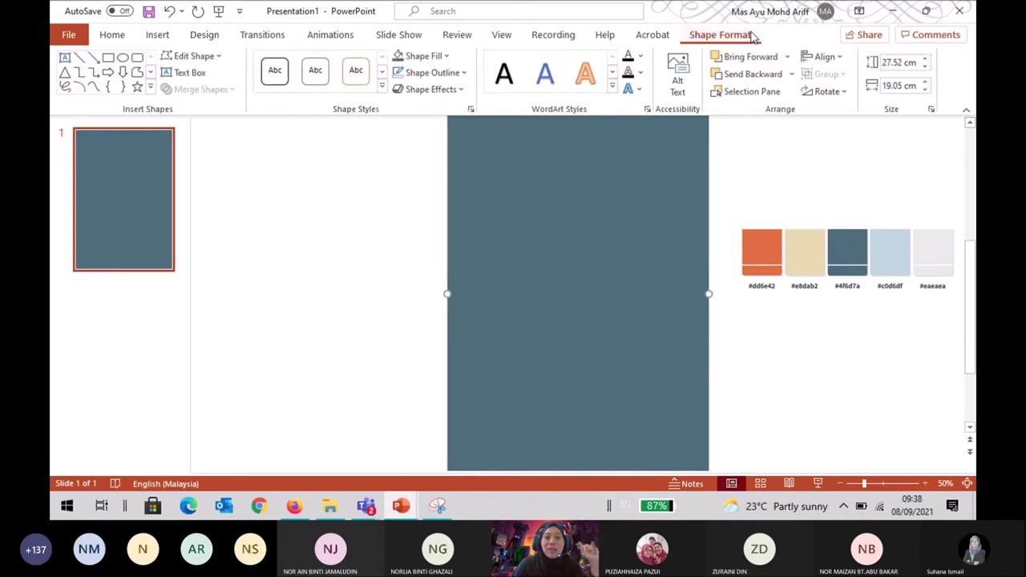
click(437, 56)
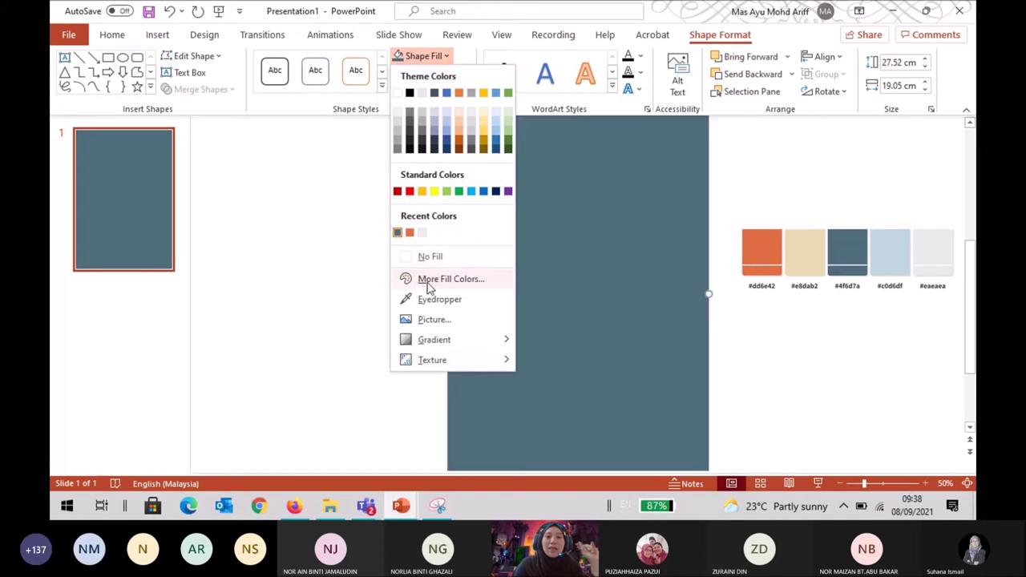
click(485, 287)
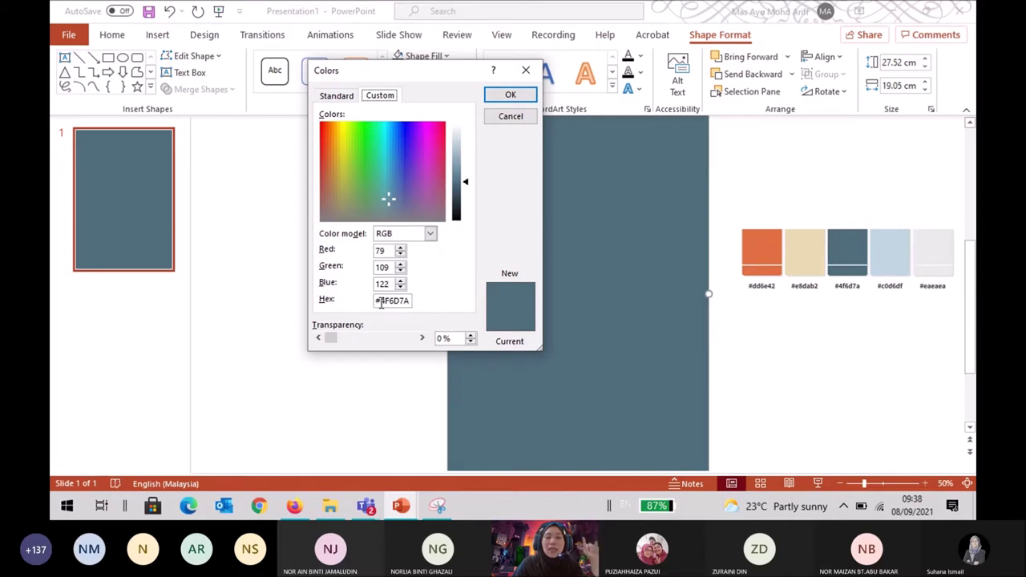
Enter hex #ffffff and apply white as the rectangle's fill.
drag(380, 300, 413, 302)
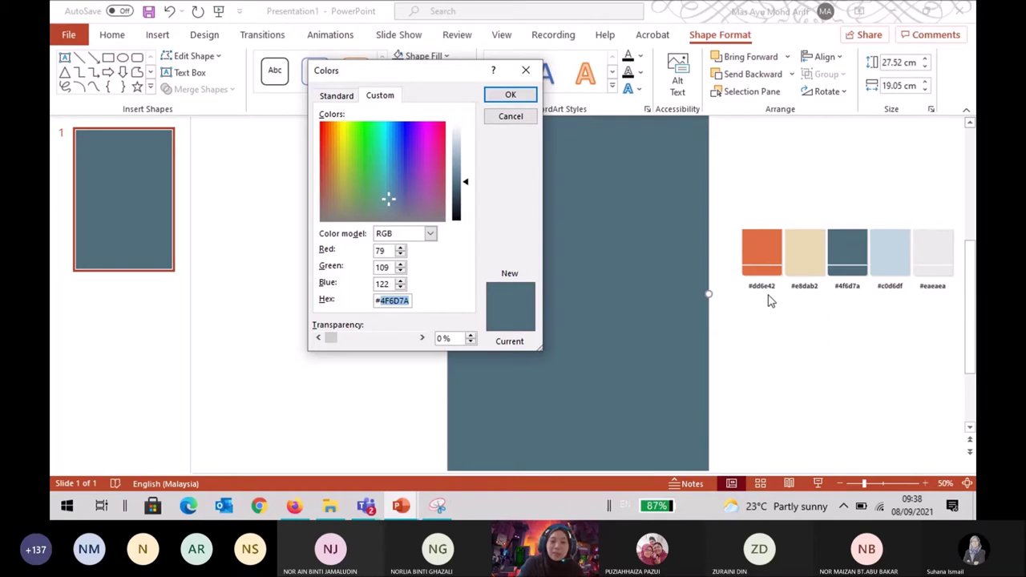
text(#ffffff)
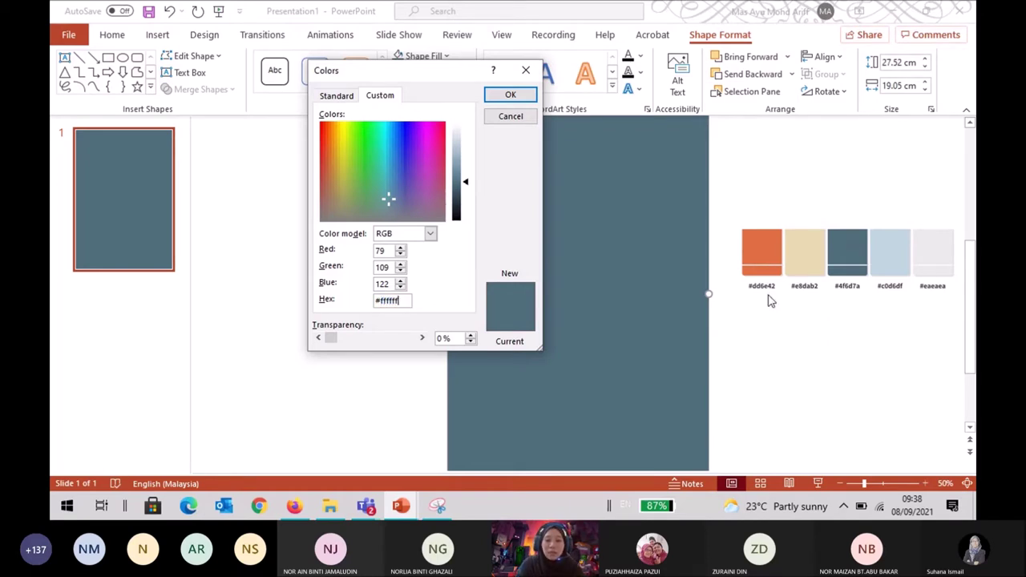
click(518, 102)
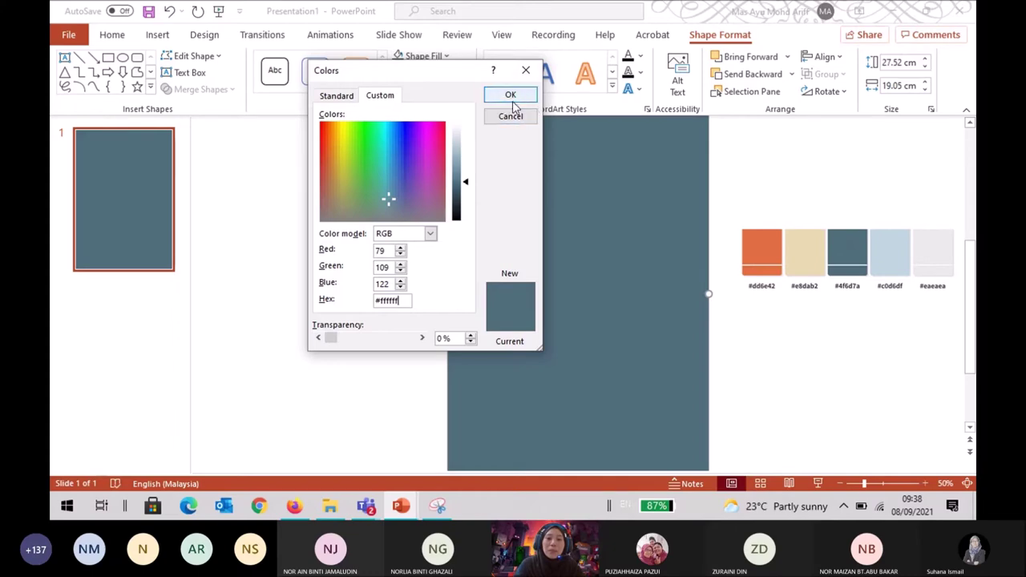
click(513, 97)
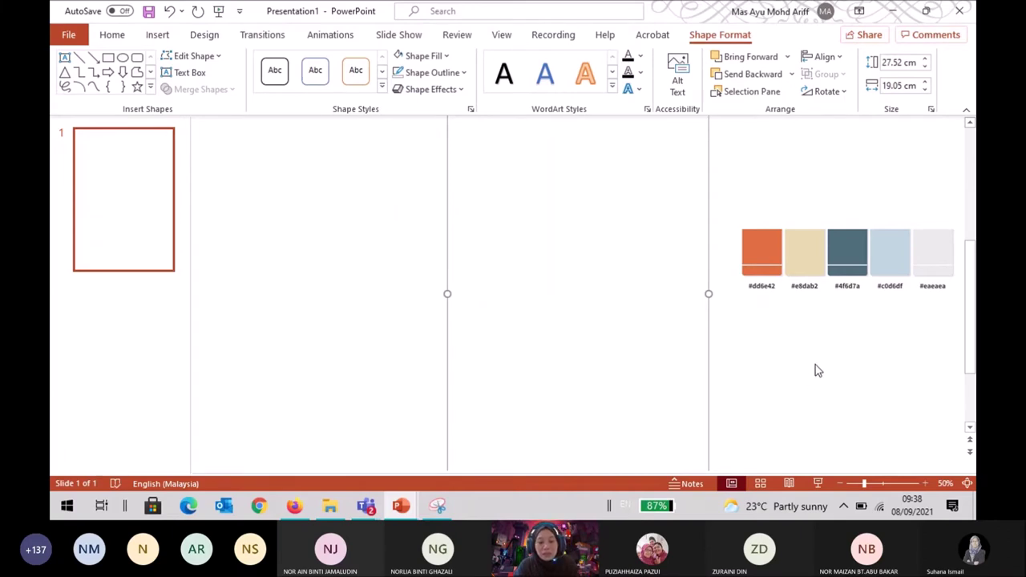
key(alt)
Undo the white fill to restore blue-grey #4f6d7a, then select and deselect the rectangle.
key(ctrl+z)
key(Escape)
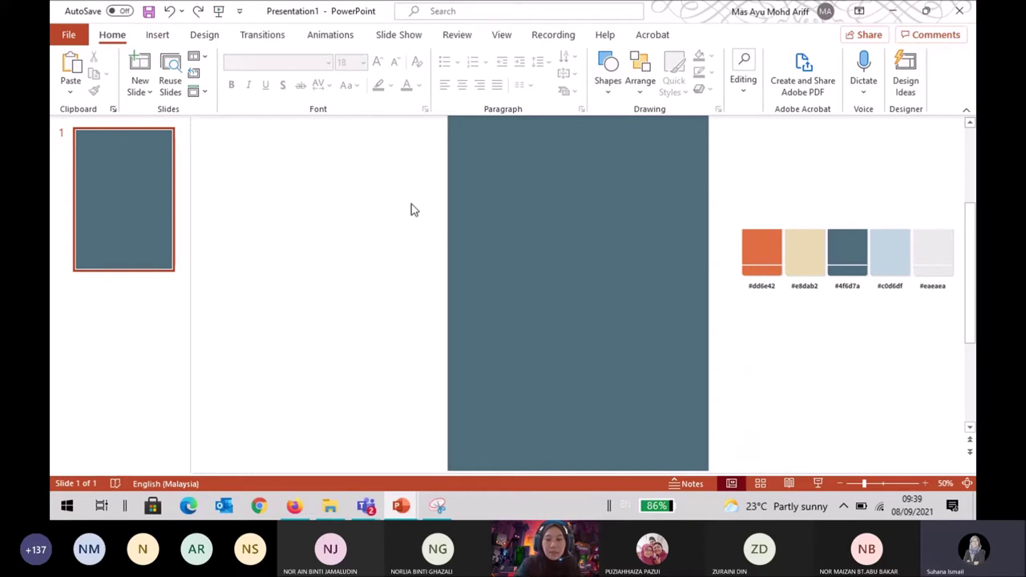
click(566, 251)
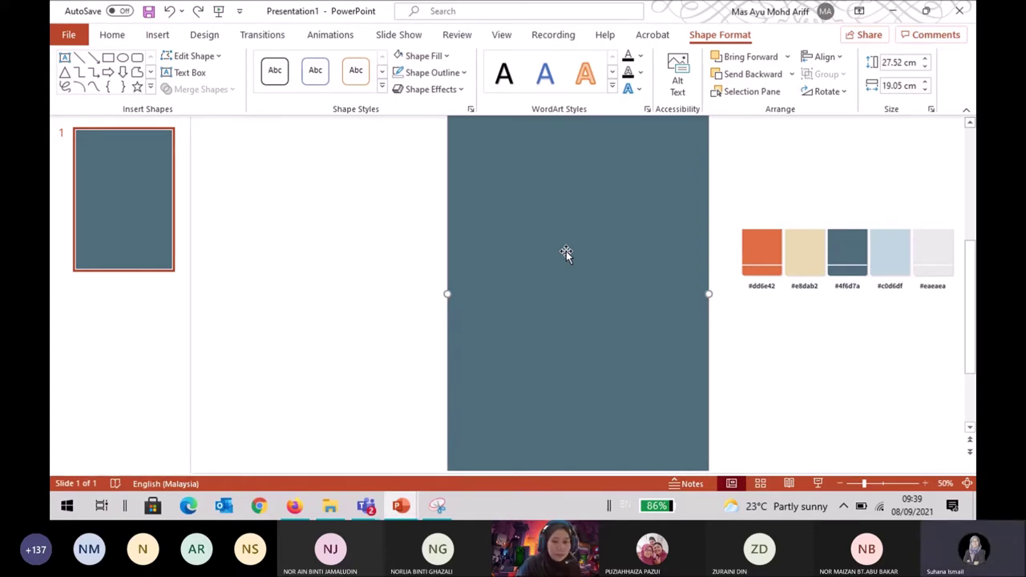
click(314, 271)
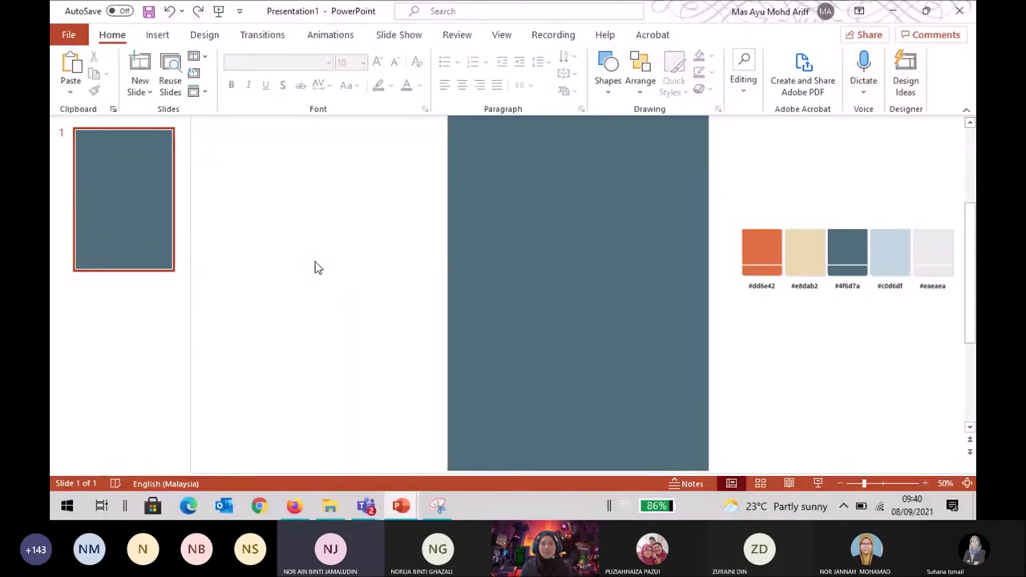
Check the rectangle's custom fill colour, RGB 79/109/122 (#4F6D7A), and close the dialog unchanged.
click(664, 336)
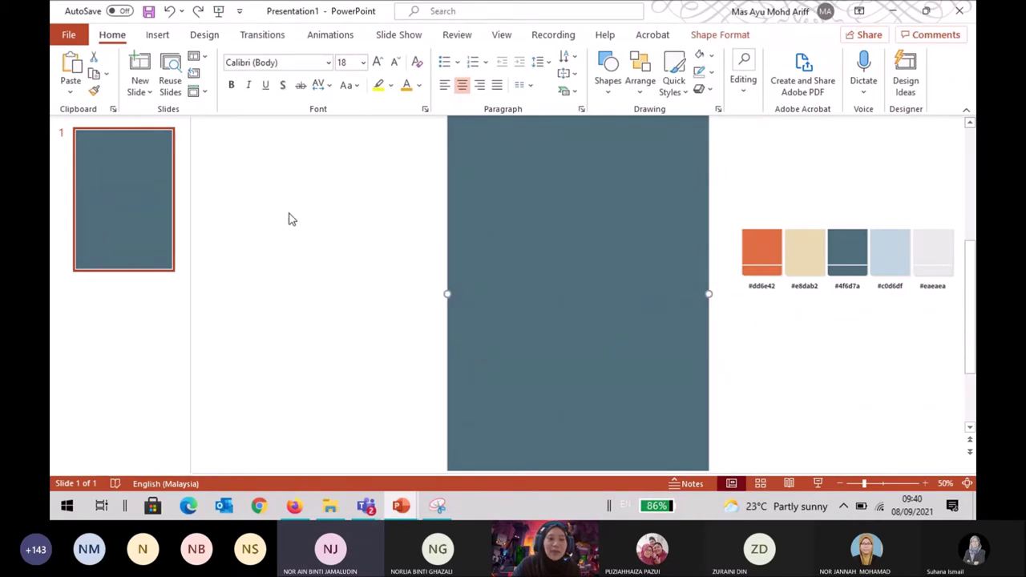
click(696, 36)
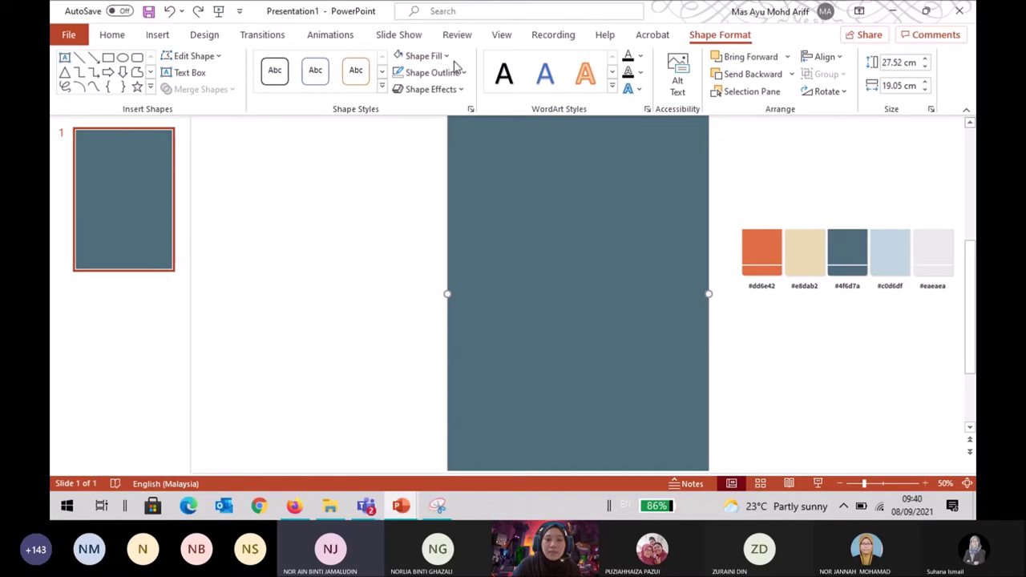
click(445, 56)
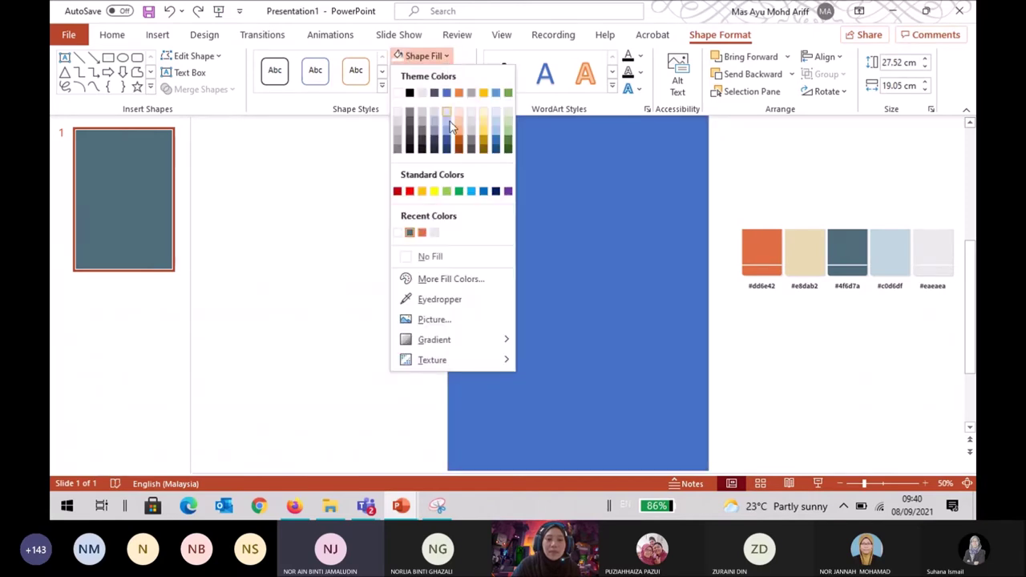
click(432, 285)
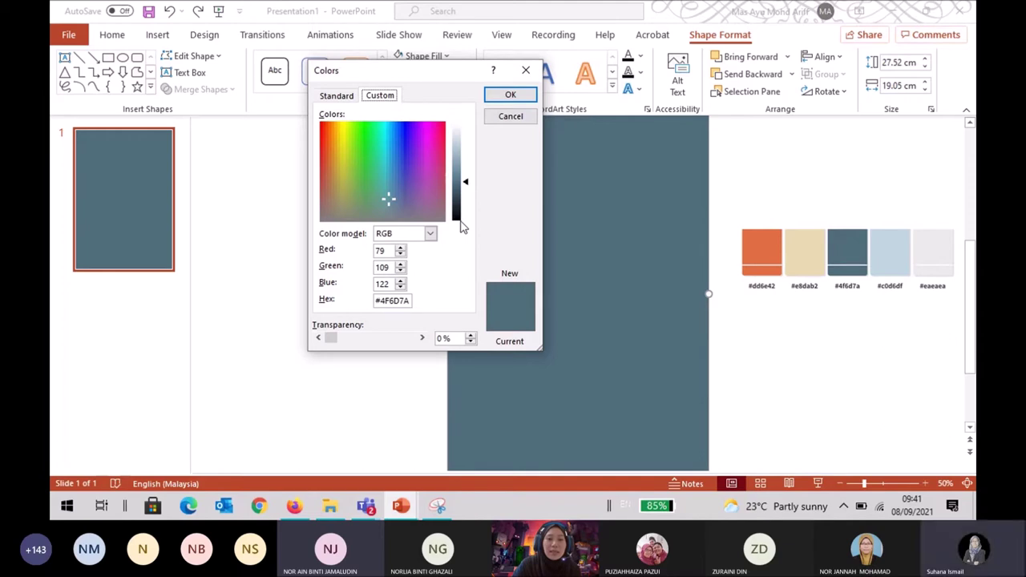
click(509, 120)
click(239, 11)
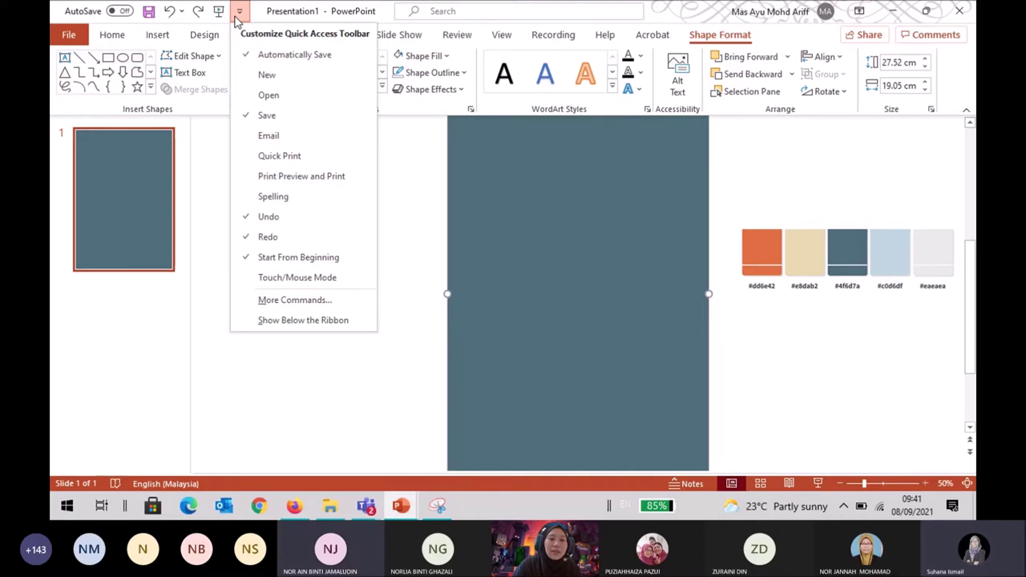
Open the Quick Access Toolbar command settings via More Commands.
click(265, 300)
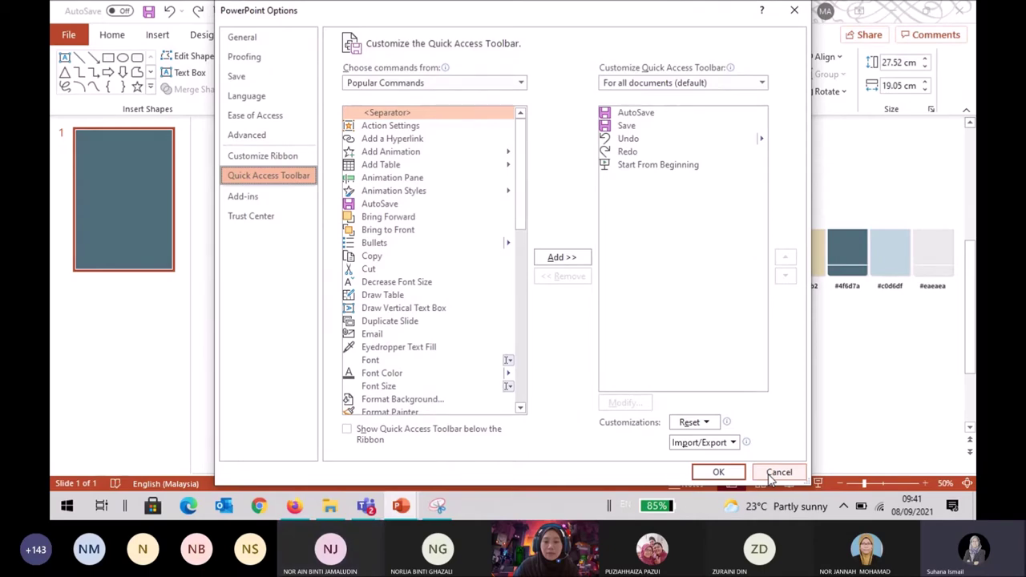
Cancel PowerPoint Options, try a white outlined shape style on the rectangle, then undo it.
click(771, 474)
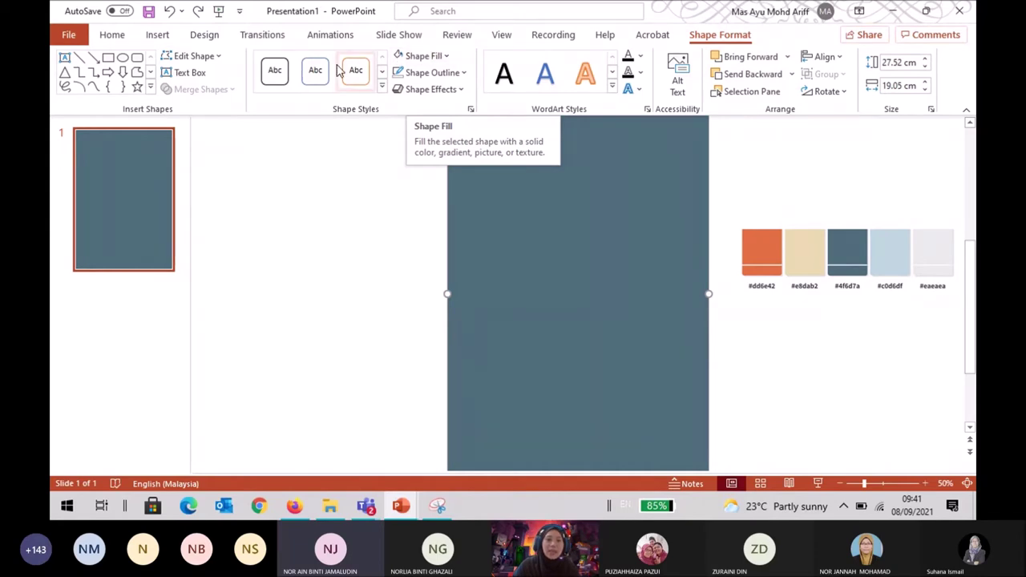
click(266, 80)
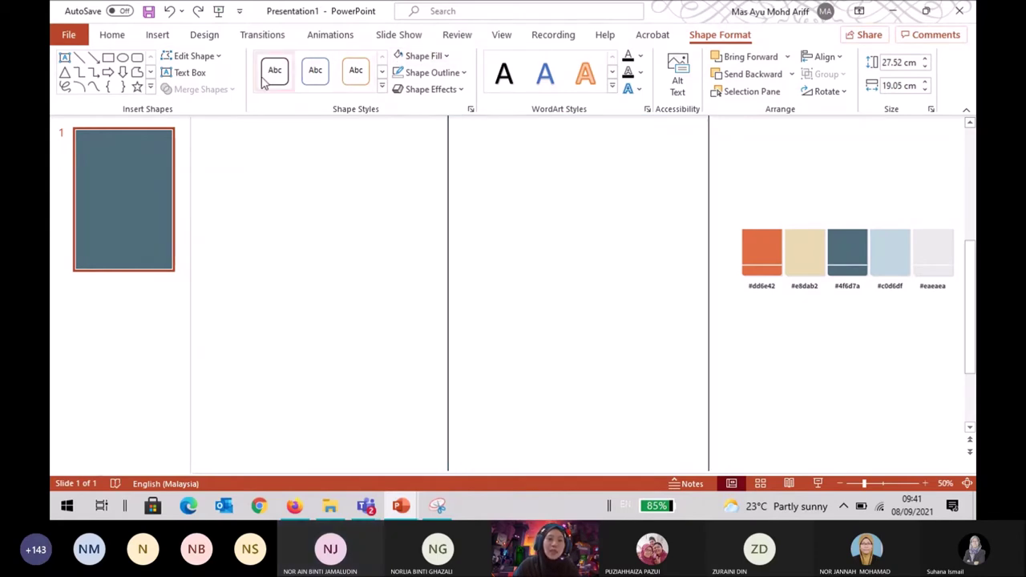
key(ctrl+z)
Reopen and browse the Quick Access Toolbar command list, cancel it, and deselect the rectangle.
click(238, 12)
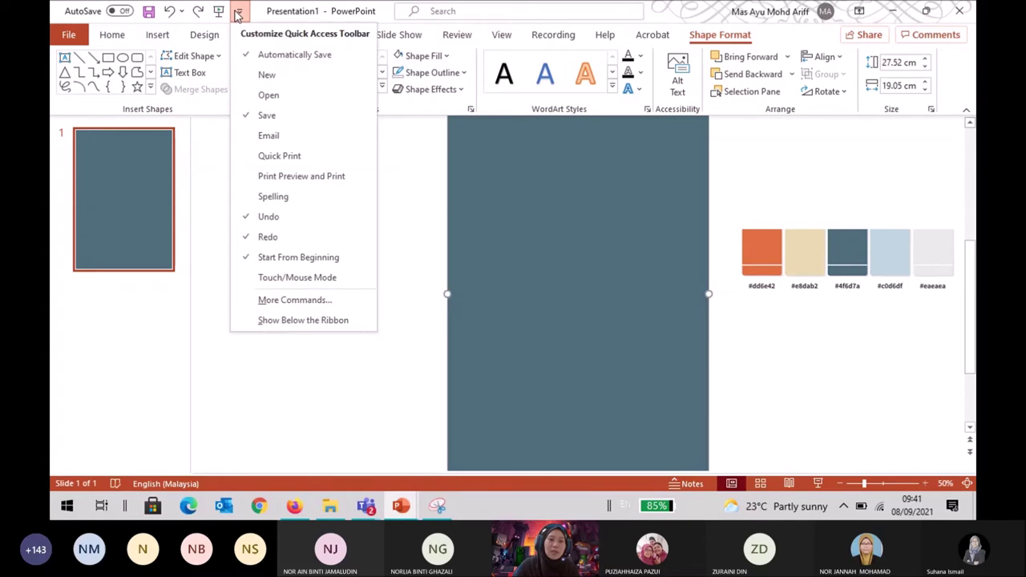
click(313, 301)
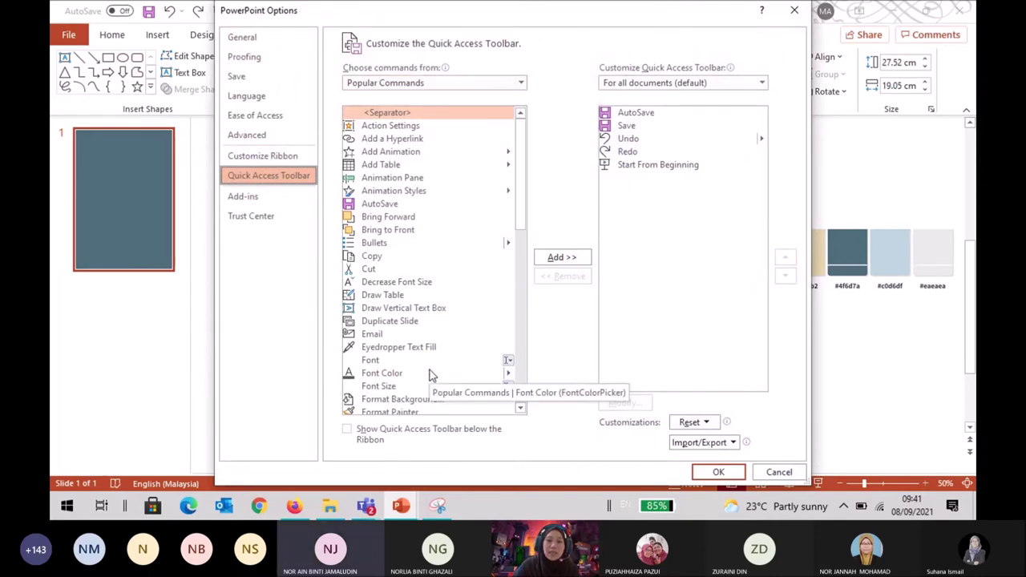
scroll(431, 375, down, 1)
scroll(432, 375, down, 3)
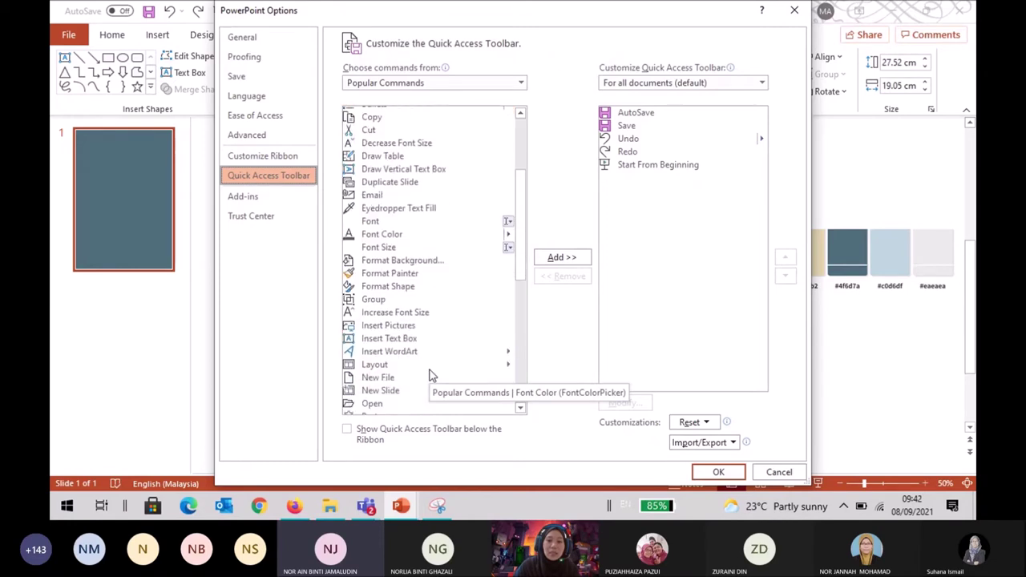
scroll(431, 376, down, 3)
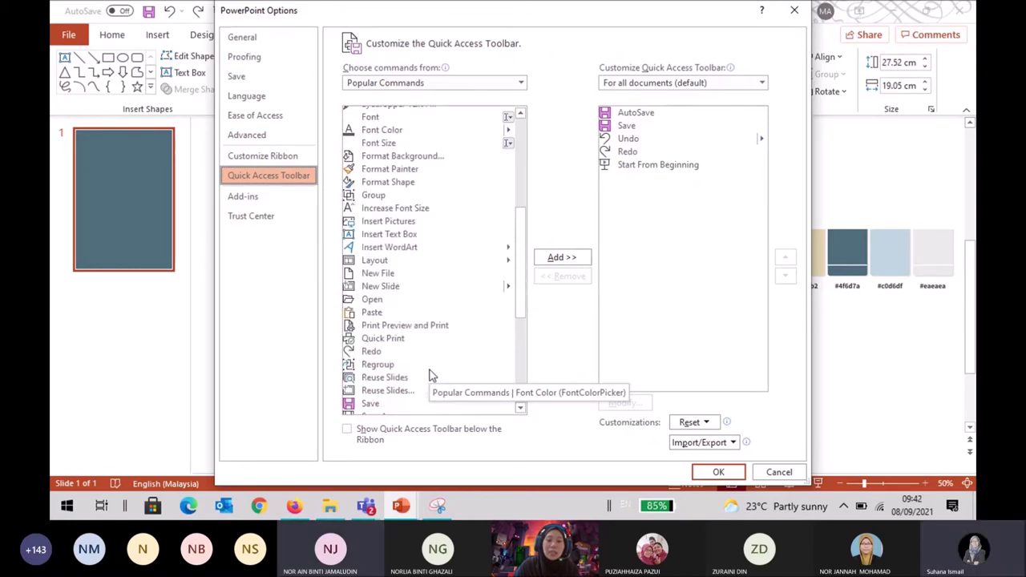
scroll(431, 375, down, 3)
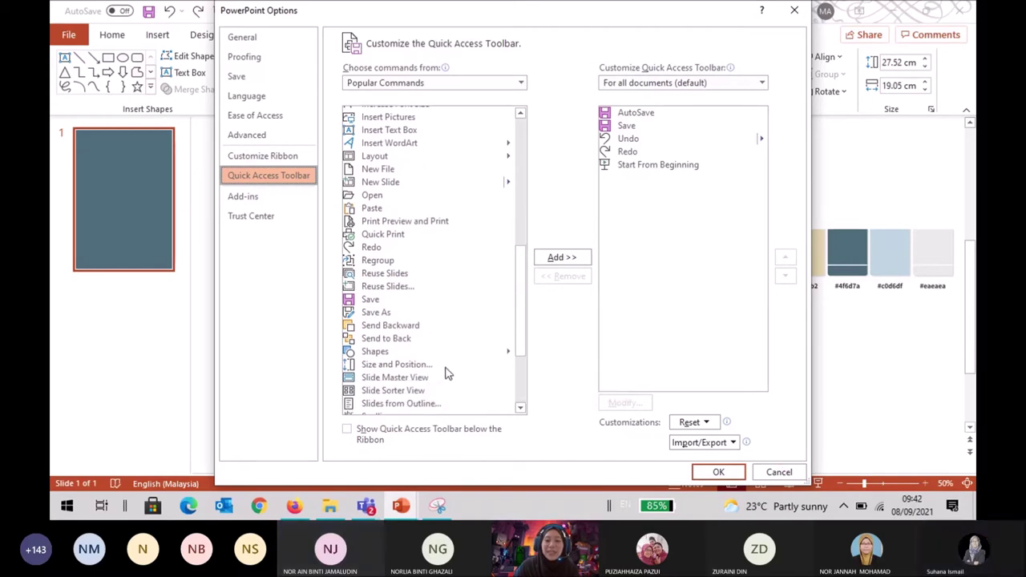
scroll(444, 371, down, 3)
scroll(446, 373, up, 12)
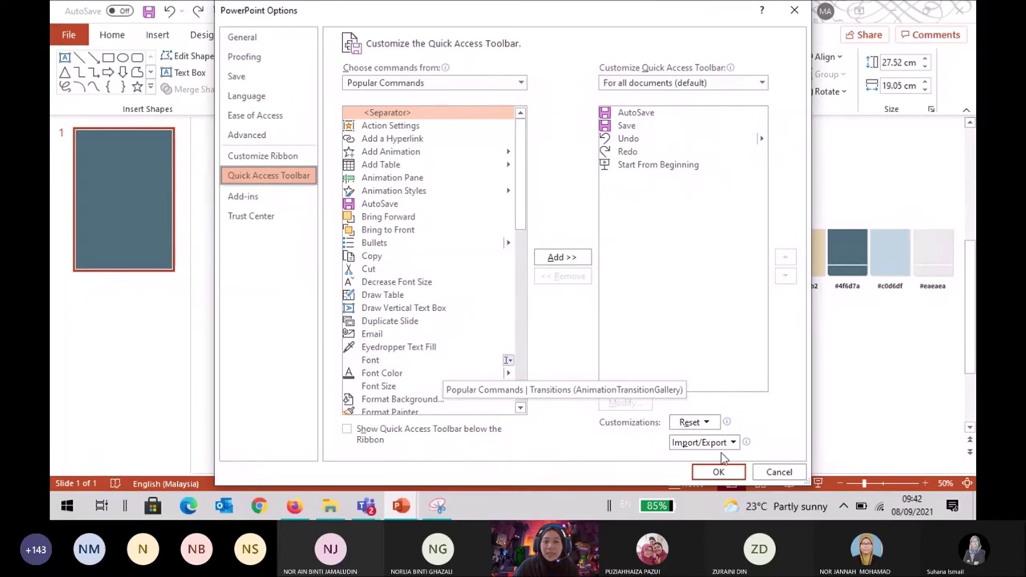
click(778, 473)
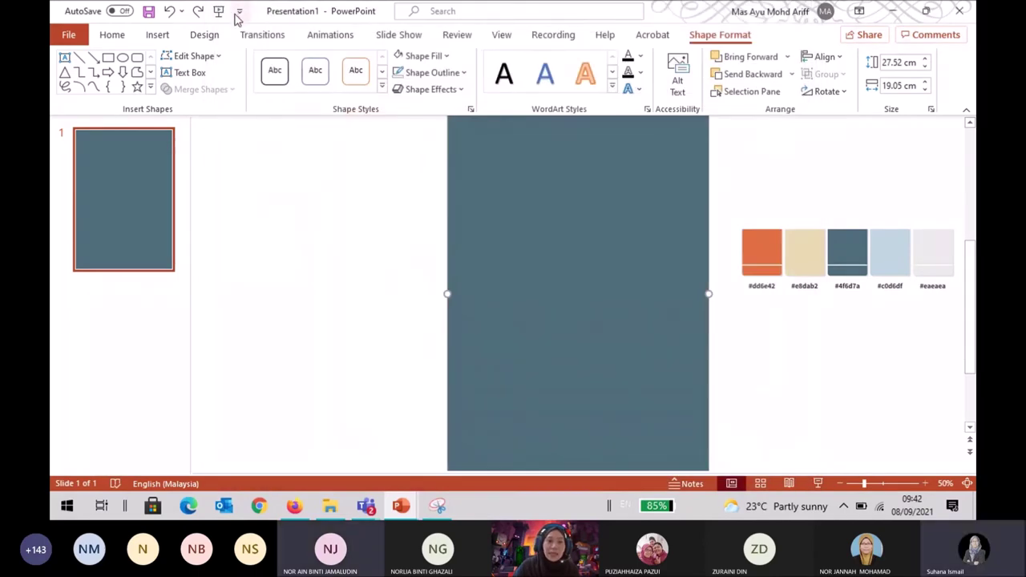
click(239, 15)
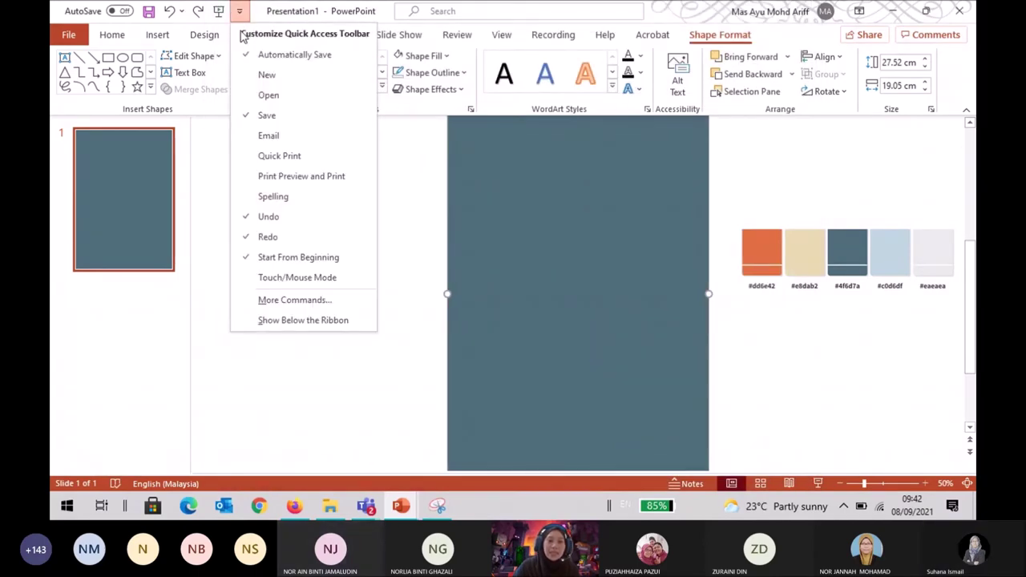
click(422, 249)
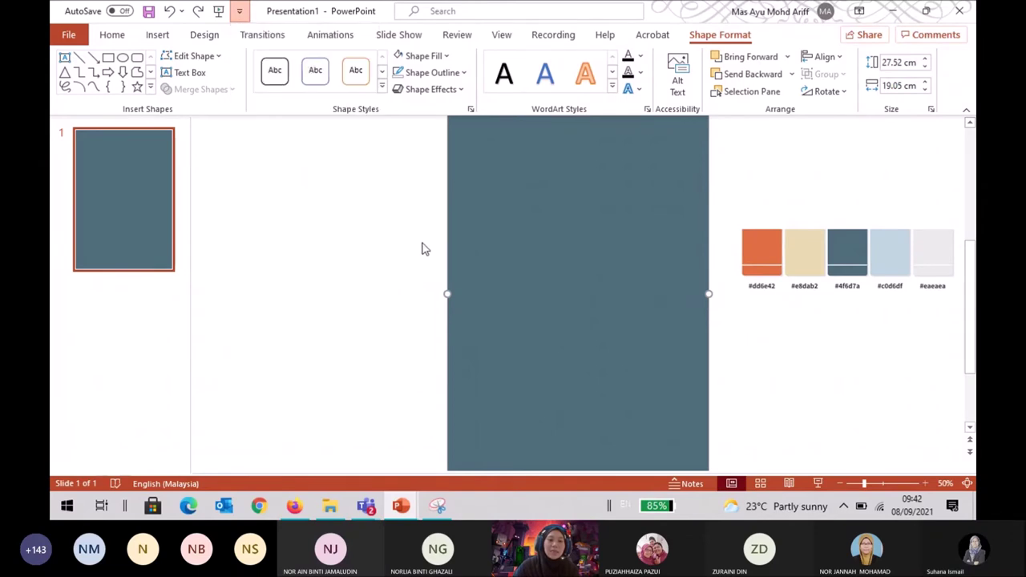
click(423, 248)
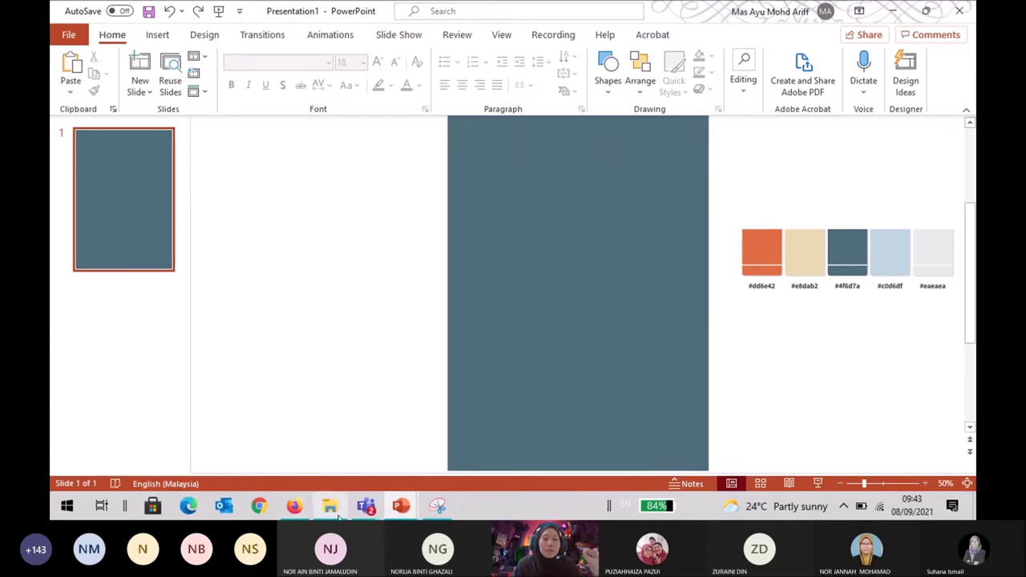
mouse_move(373, 512)
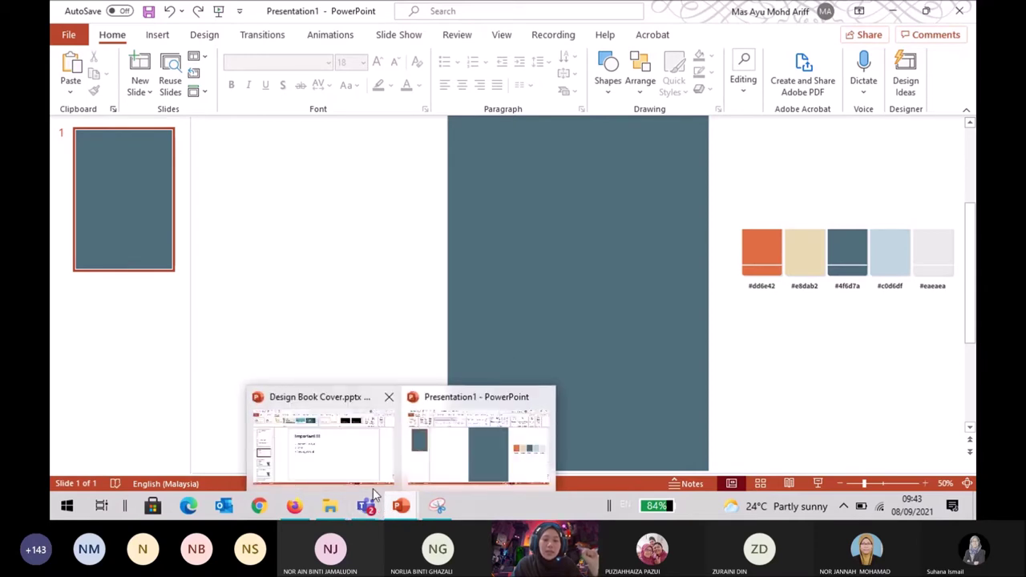
click(343, 467)
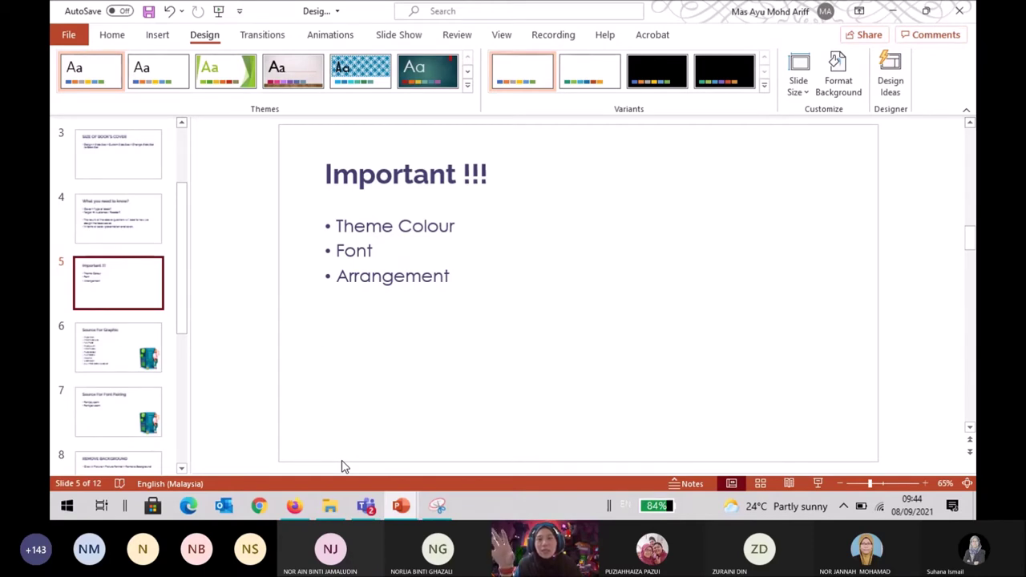
Bring Firefox forward and show all results for the 'Colour scheme + blue' search.
click(295, 508)
click(198, 139)
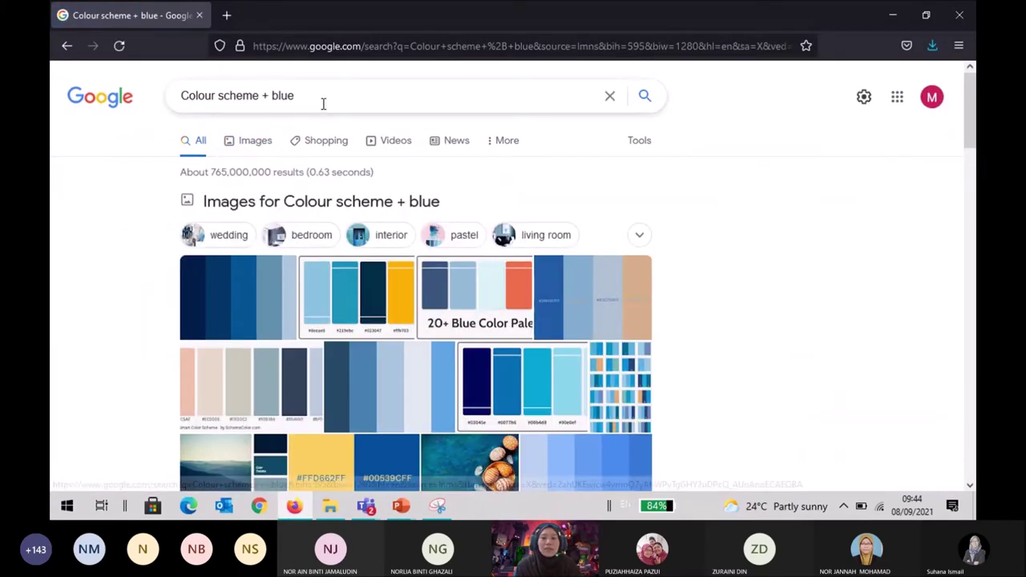
Search Google Images for 'hackers', browse the results, then return to the book-cover presentation.
drag(323, 97, 85, 130)
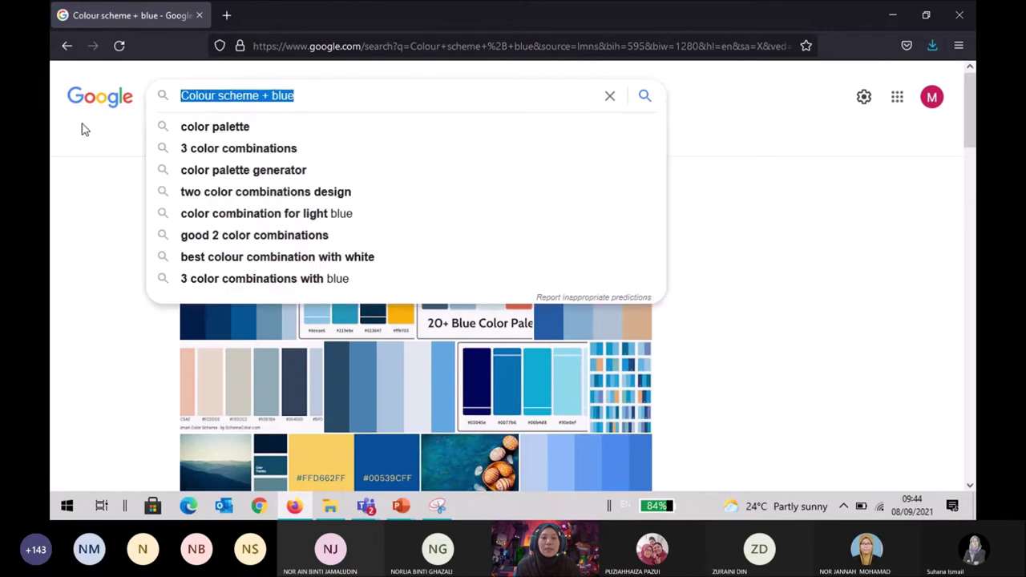
text(hacker)
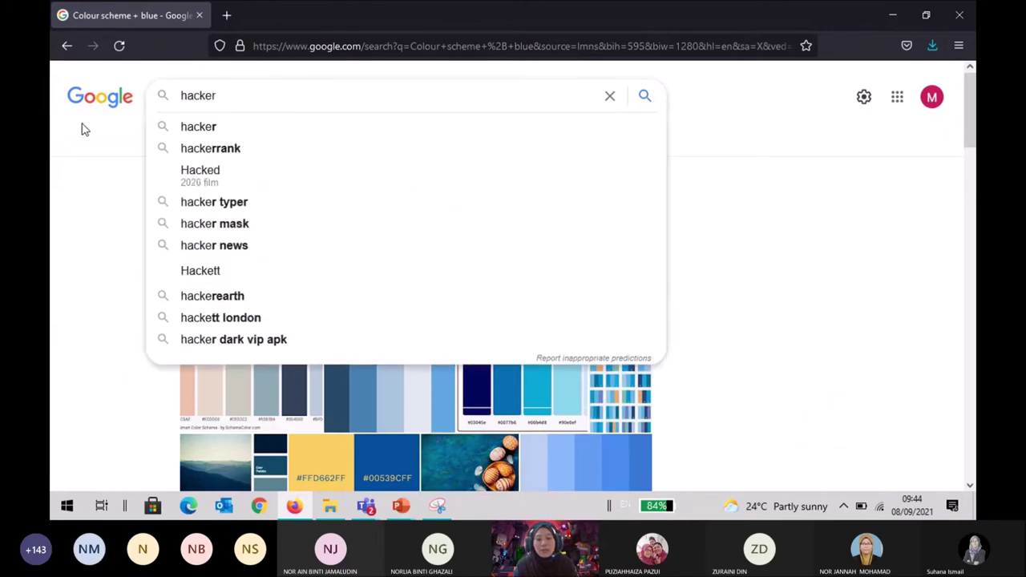
text(s)
key(Return)
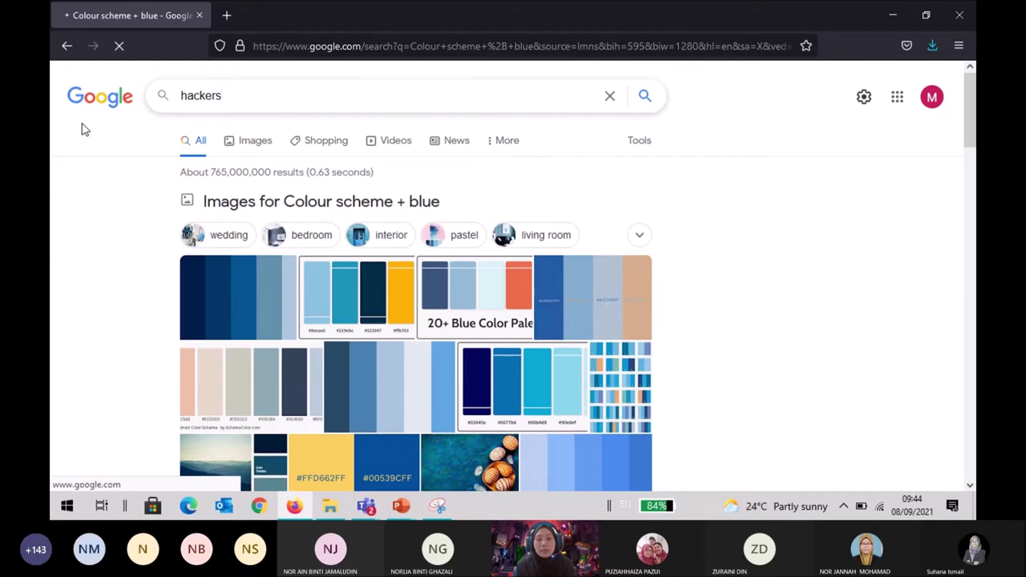
click(257, 144)
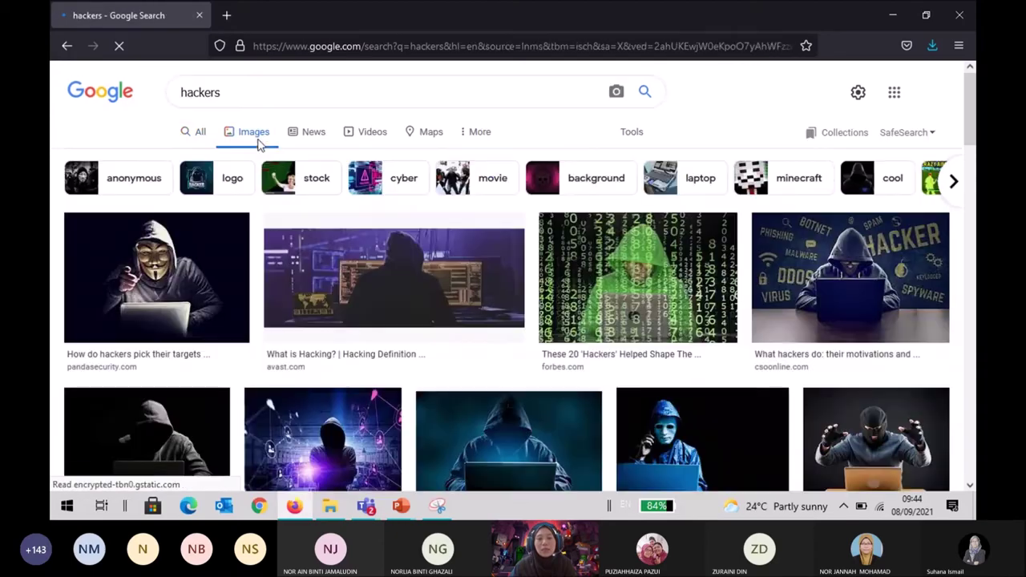
scroll(268, 217, down, 10)
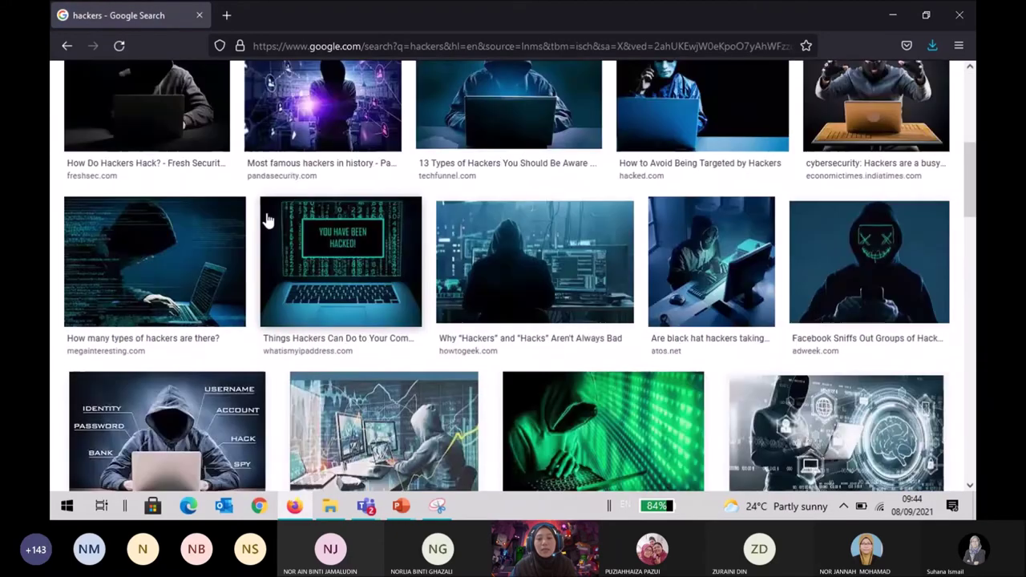
scroll(268, 217, up, 5)
scroll(268, 218, up, 5)
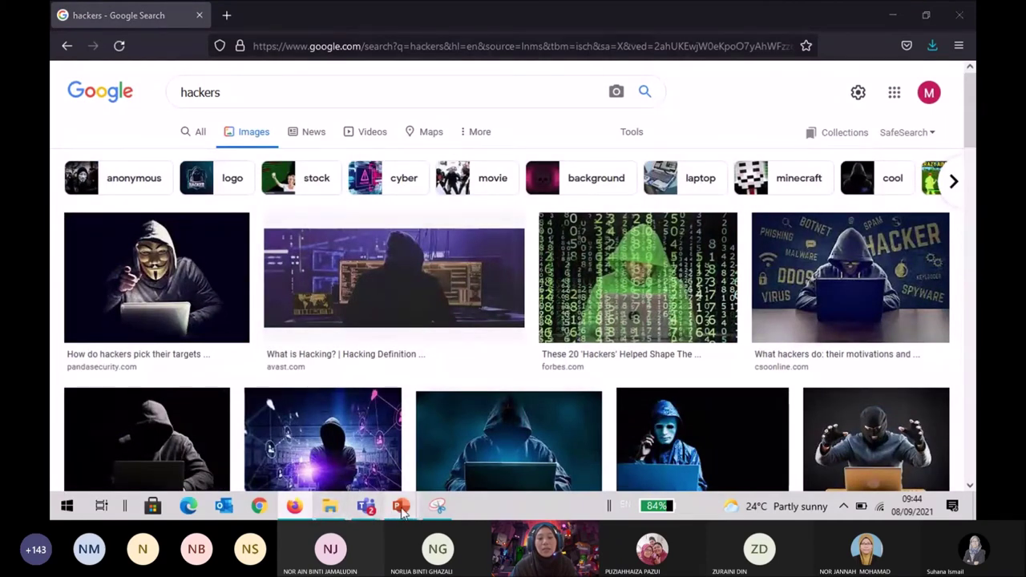
mouse_move(401, 506)
click(339, 459)
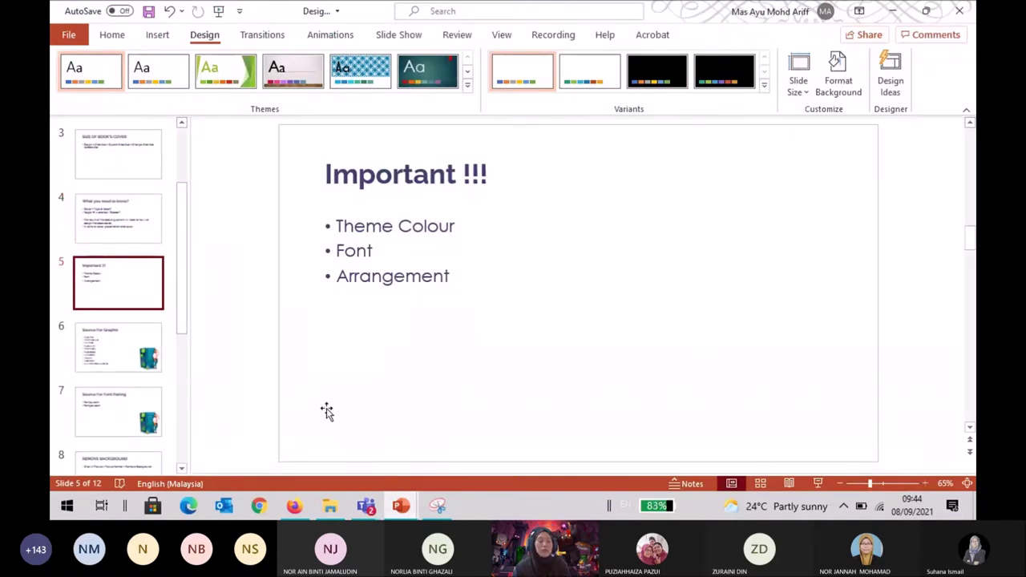
Advance to slide 6, Source For Graphic, and select the sources from FREEPIK to the end.
key(Down)
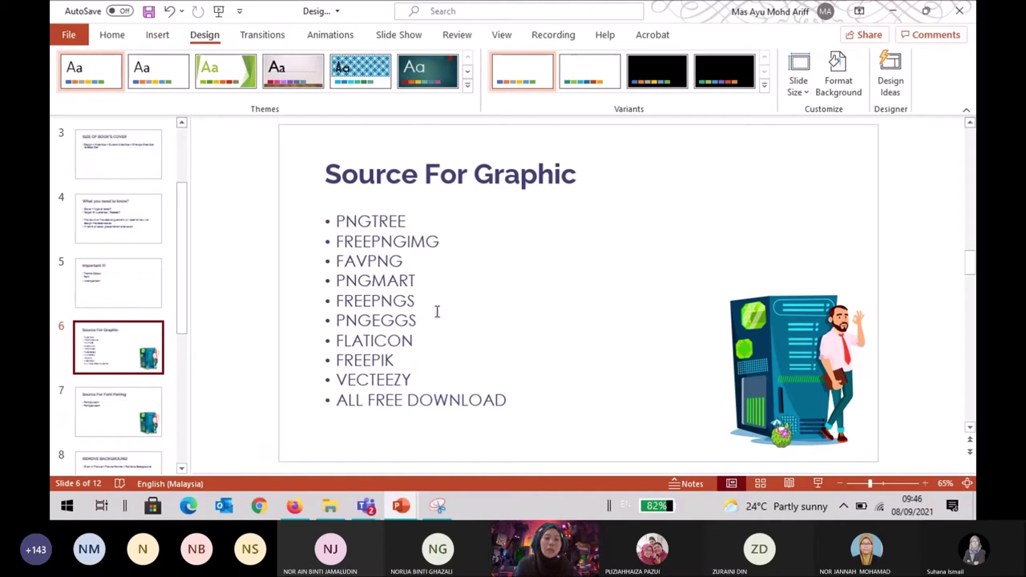
drag(507, 399, 341, 363)
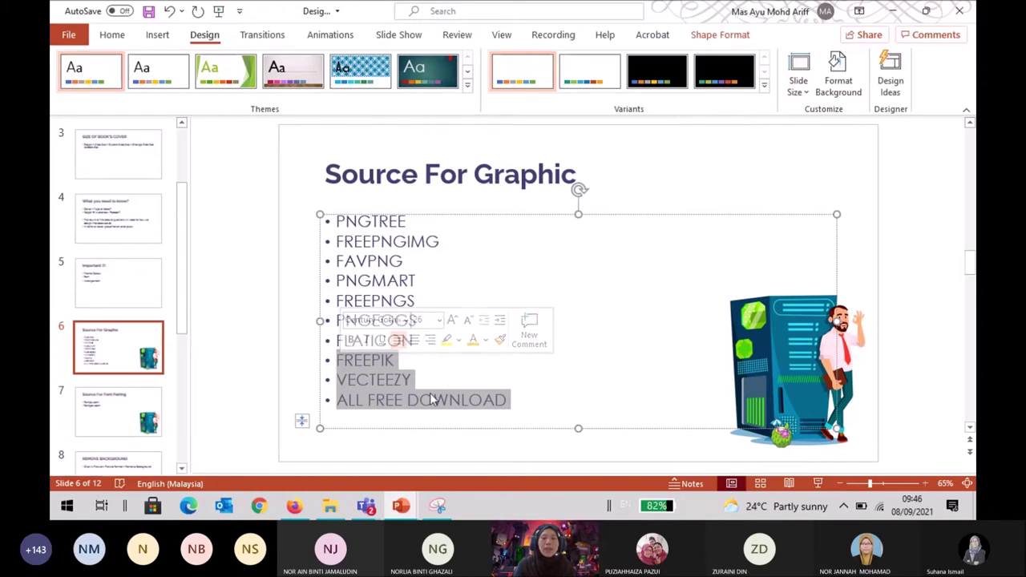
Deselect the list, select the word FREEPNGIMG, and switch to the hackers search in Firefox.
click(296, 393)
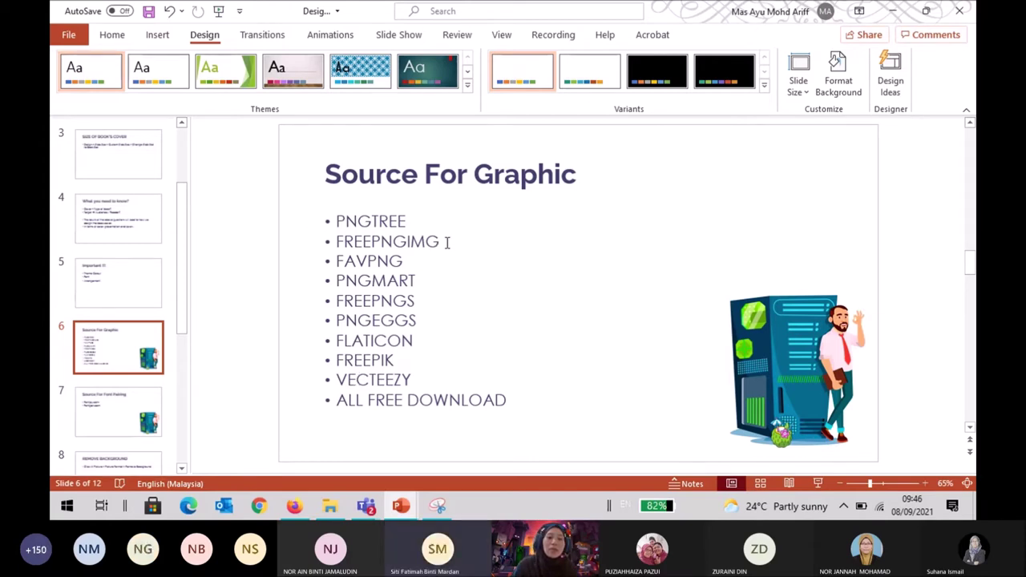
click(447, 242)
double_click(445, 243)
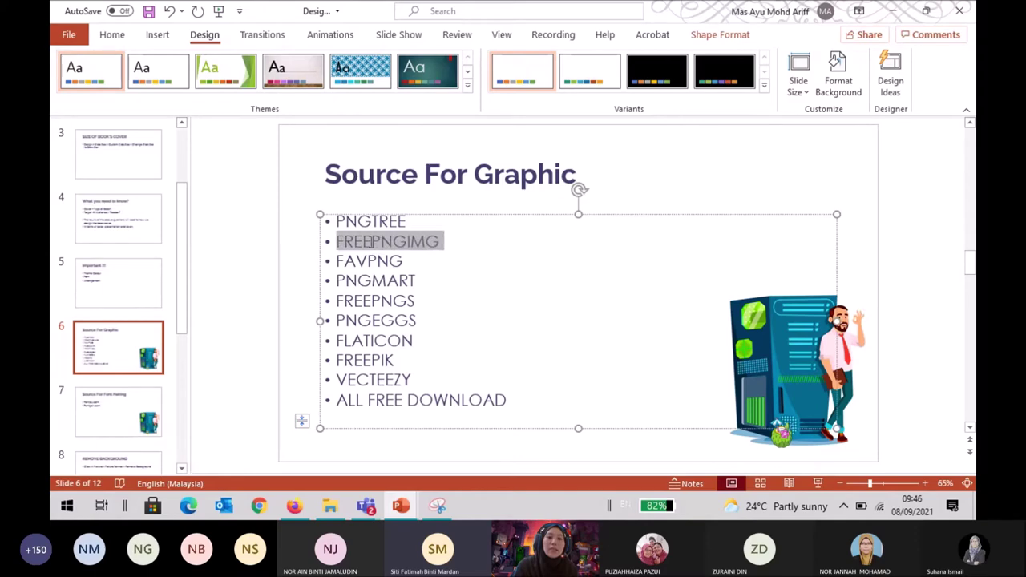
click(300, 516)
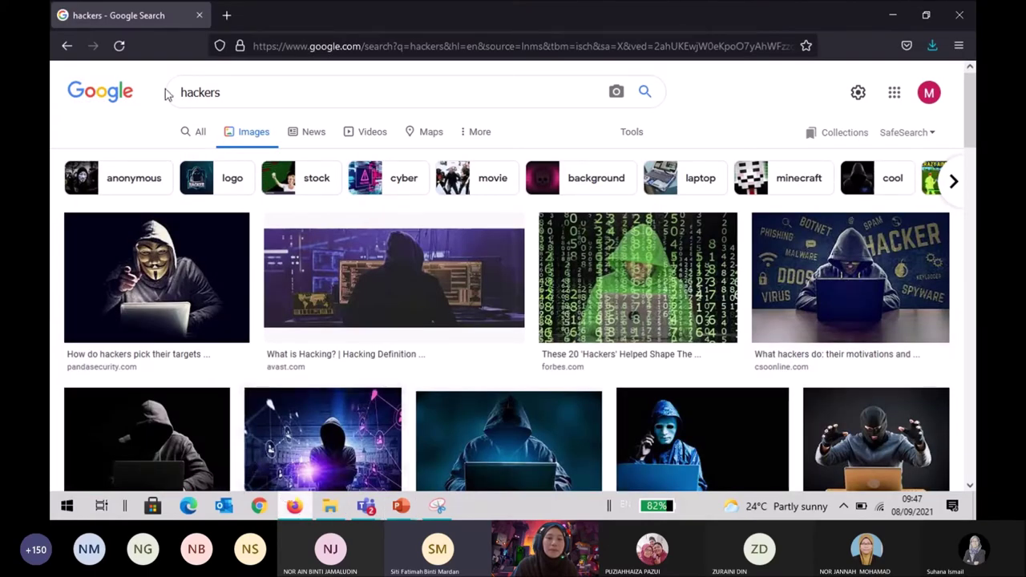
Switch the hackers search to All web results, then return to the Source For Graphic slide.
click(365, 141)
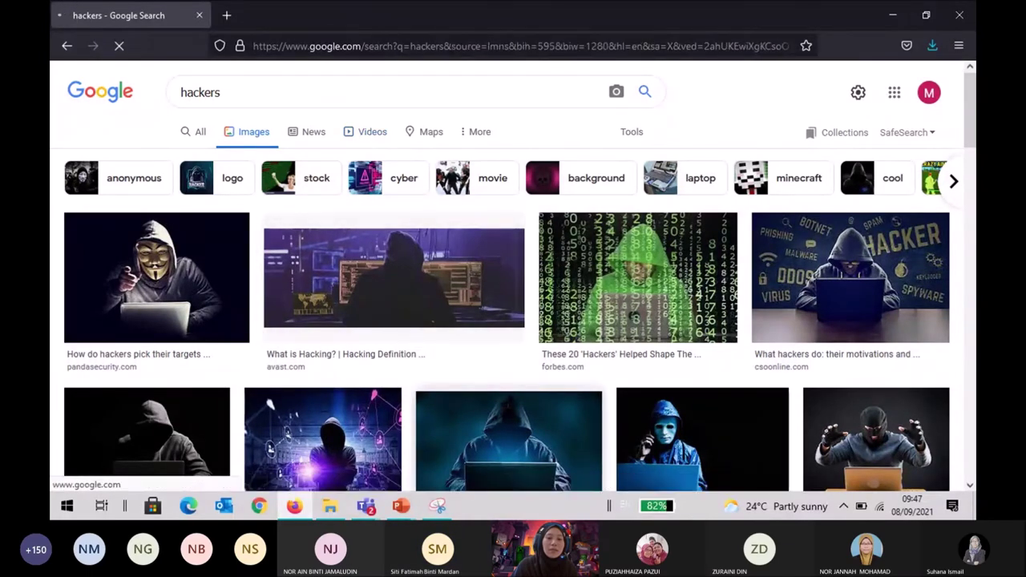
key(alt+Tab)
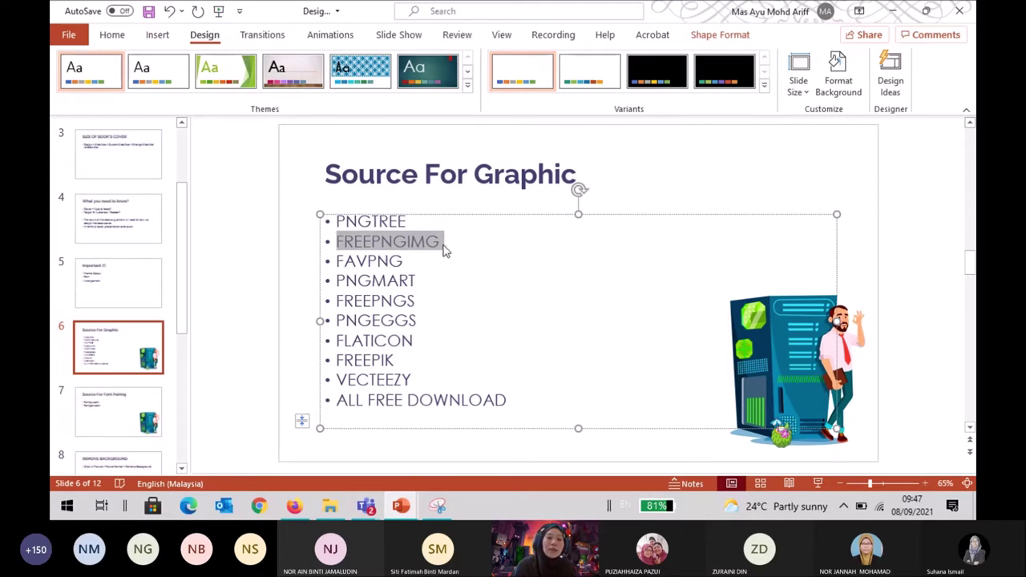
Highlight PNGTREE on the source list and switch back to Firefox.
drag(442, 223, 348, 227)
key(alt+Tab)
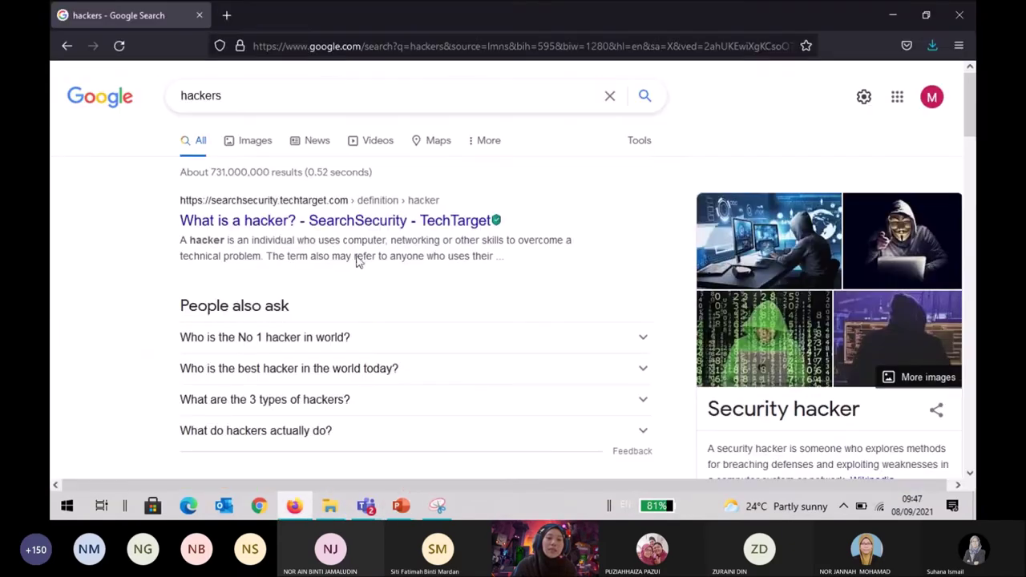
Search Google for 'pngtree', open the official Pngtree site and dismiss its sale popup.
drag(337, 96, 50, 90)
text(pngtree)
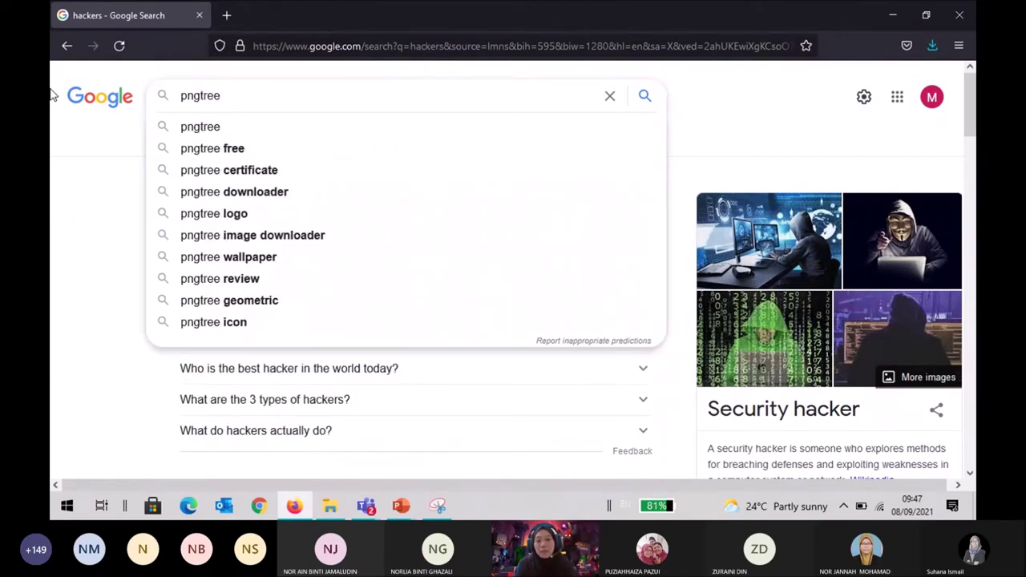
key(Return)
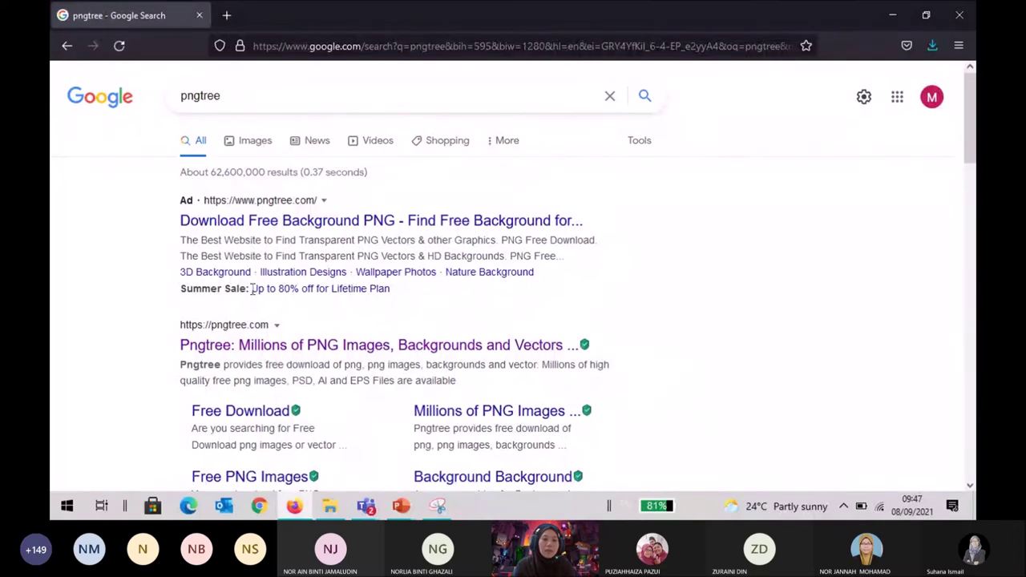
click(273, 353)
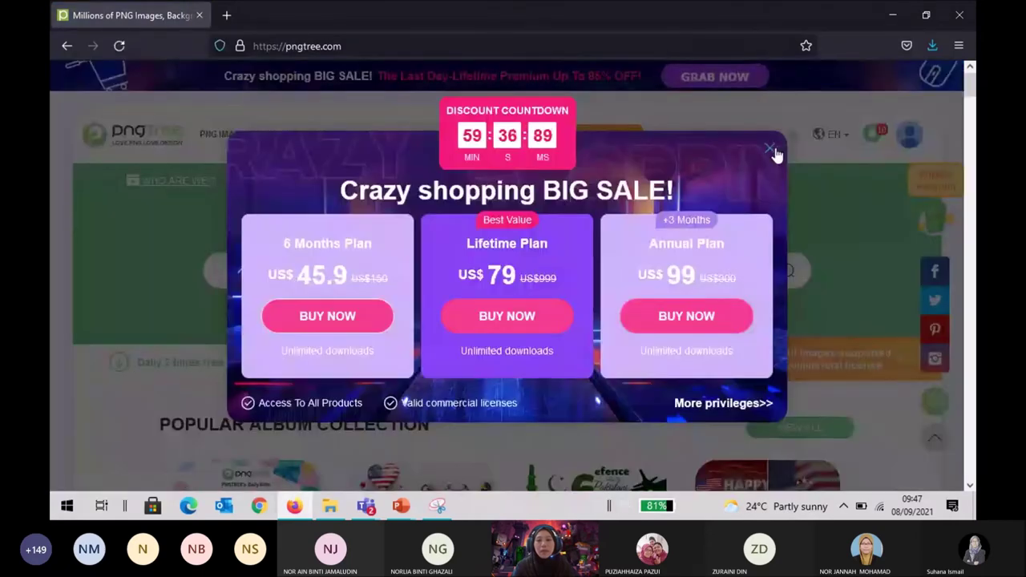
click(771, 150)
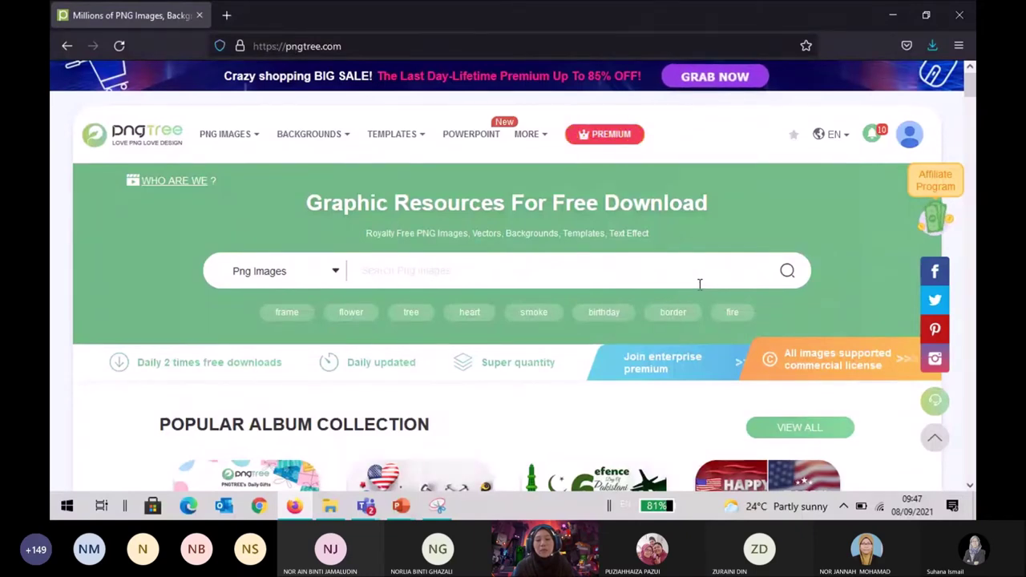
Scroll through the Pngtree homepage's free PNG collections, then select its search box.
scroll(699, 288, down, 2)
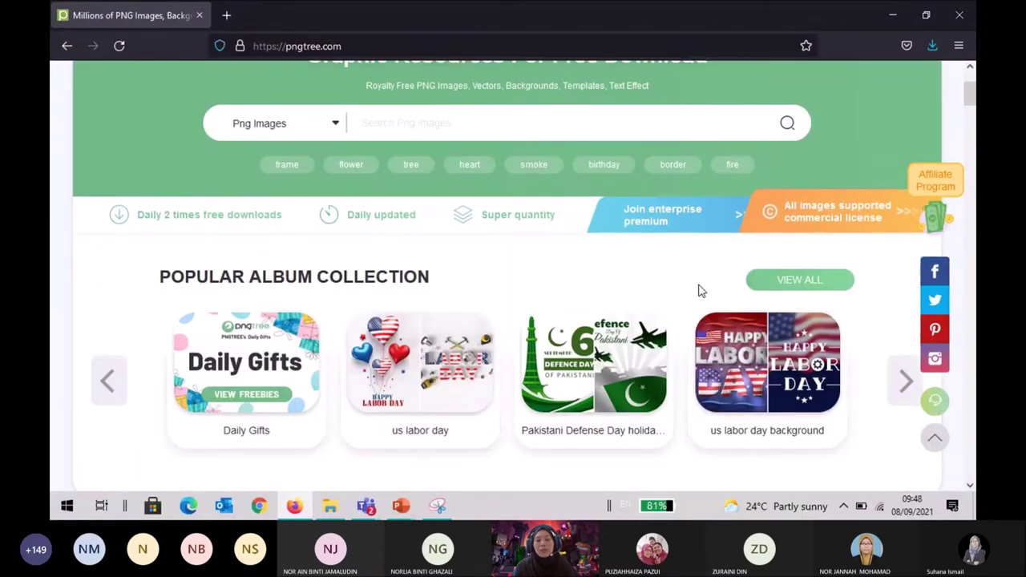
scroll(698, 289, up, 2)
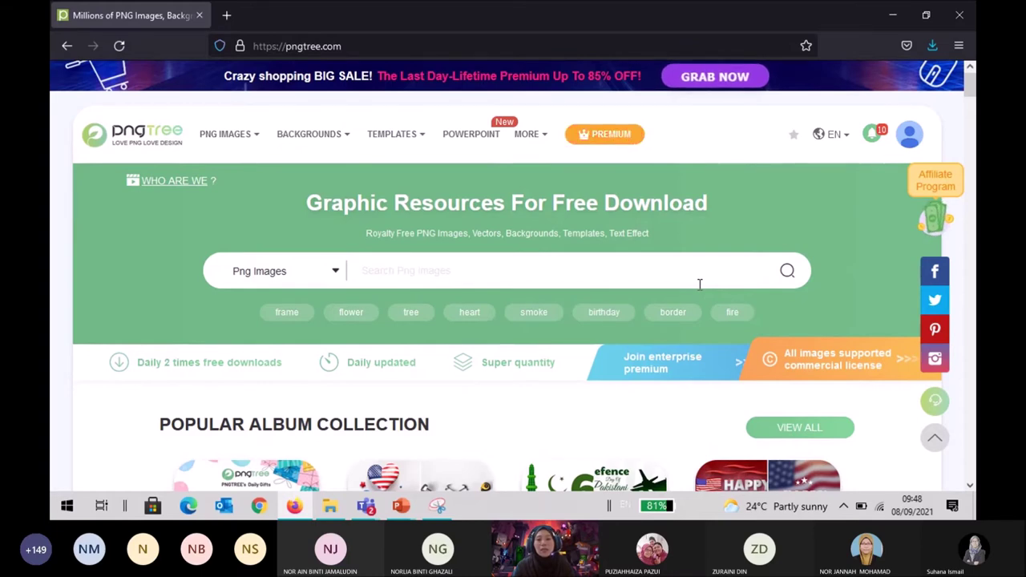
scroll(699, 287, down, 5)
scroll(700, 291, down, 3)
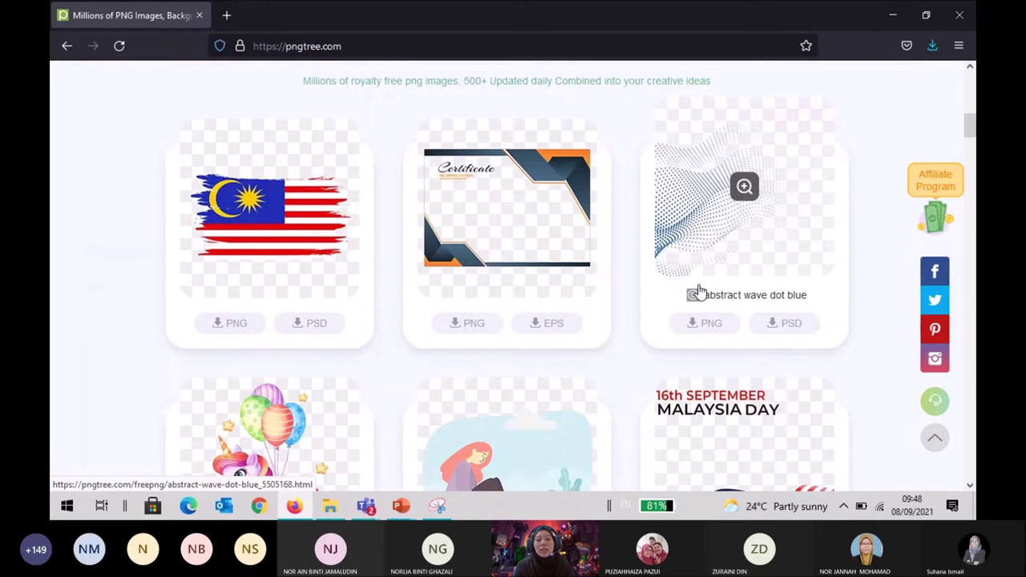
scroll(698, 291, down, 3)
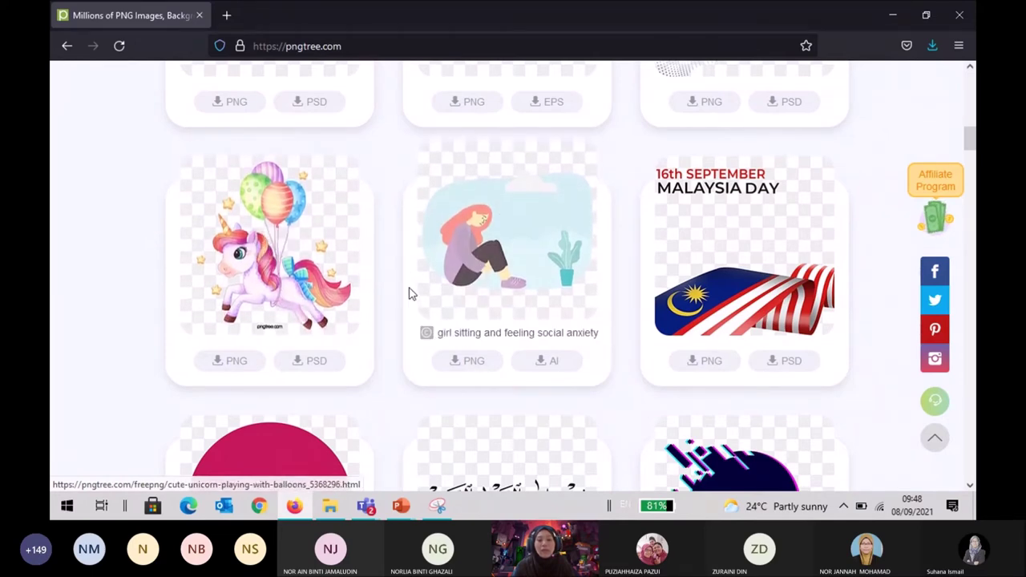
scroll(421, 294, down, 1)
scroll(360, 264, down, 3)
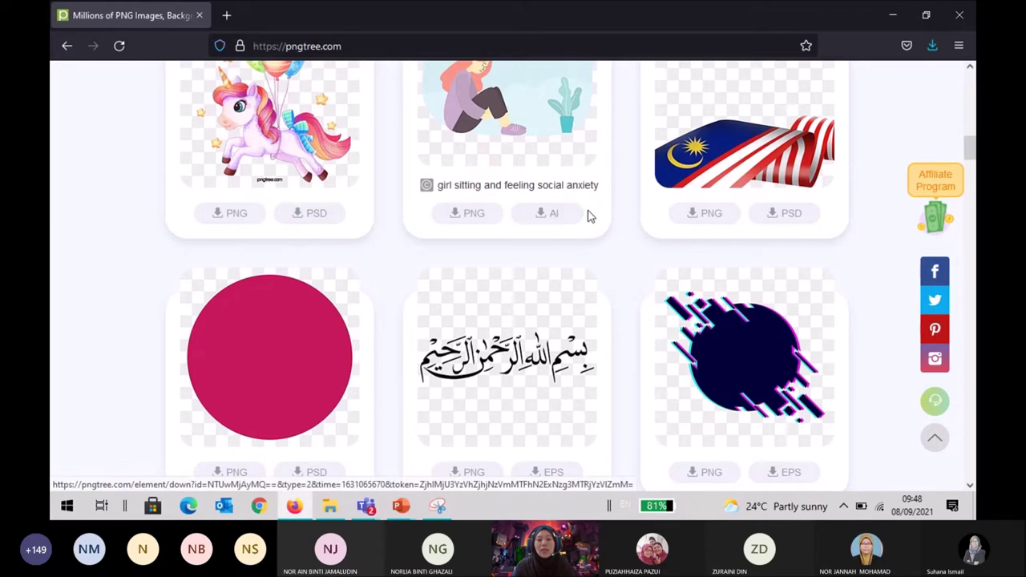
scroll(534, 248, down, 5)
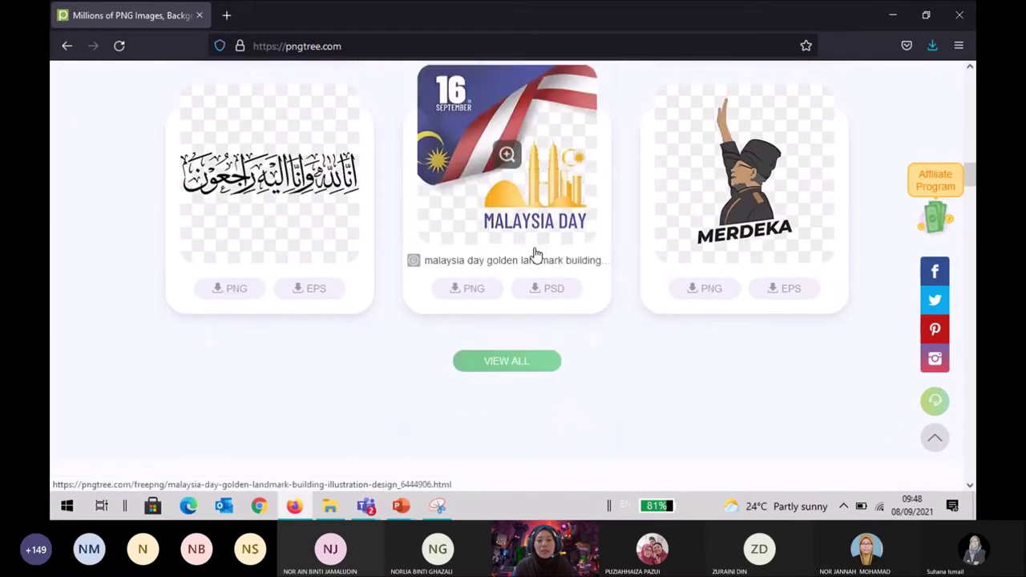
scroll(536, 253, down, 4)
scroll(536, 249, up, 5)
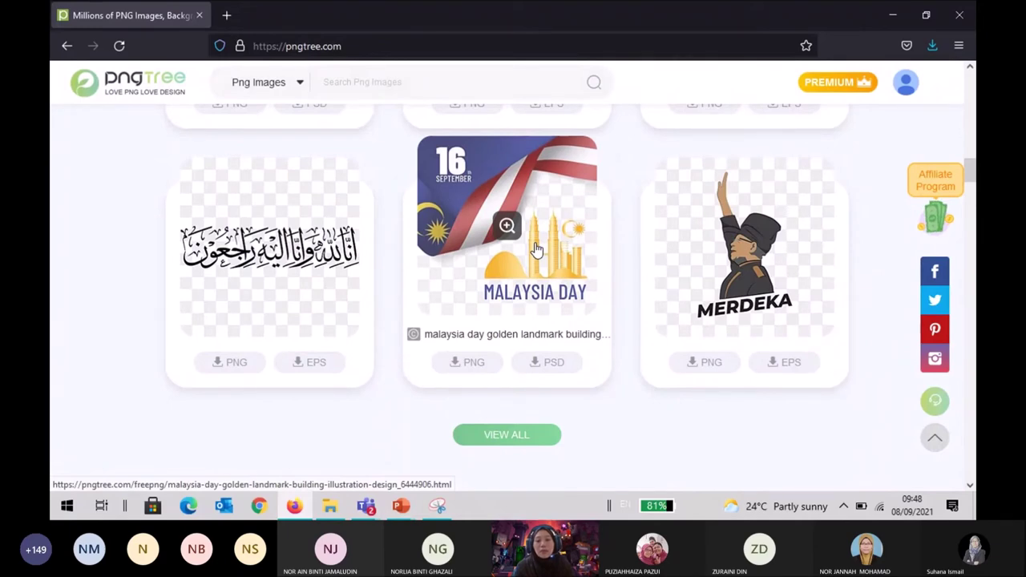
scroll(537, 249, up, 10)
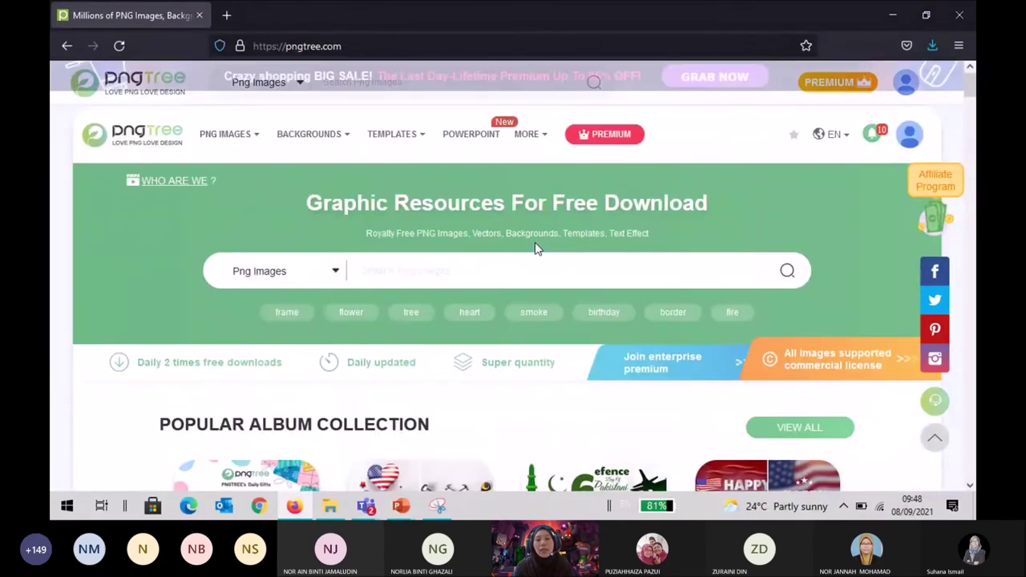
click(538, 267)
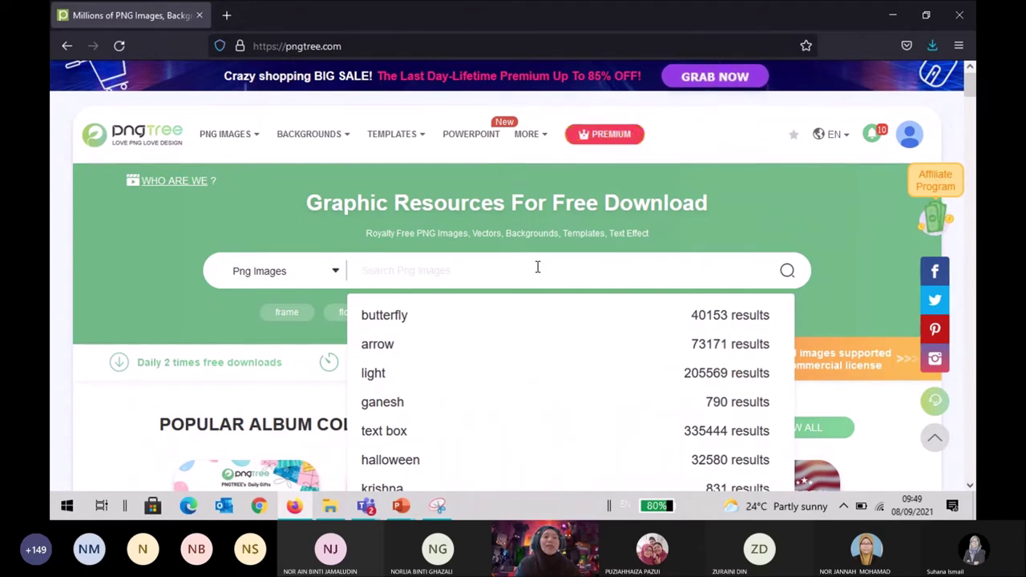
Search Pngtree for 'hackers' PNG images.
text(hacker)
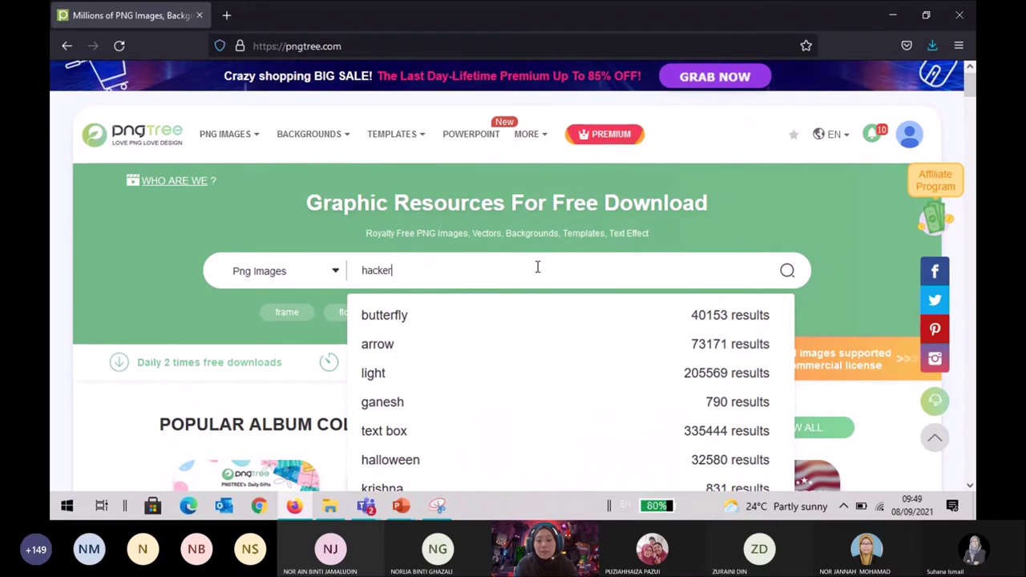
text(s)
key(Return)
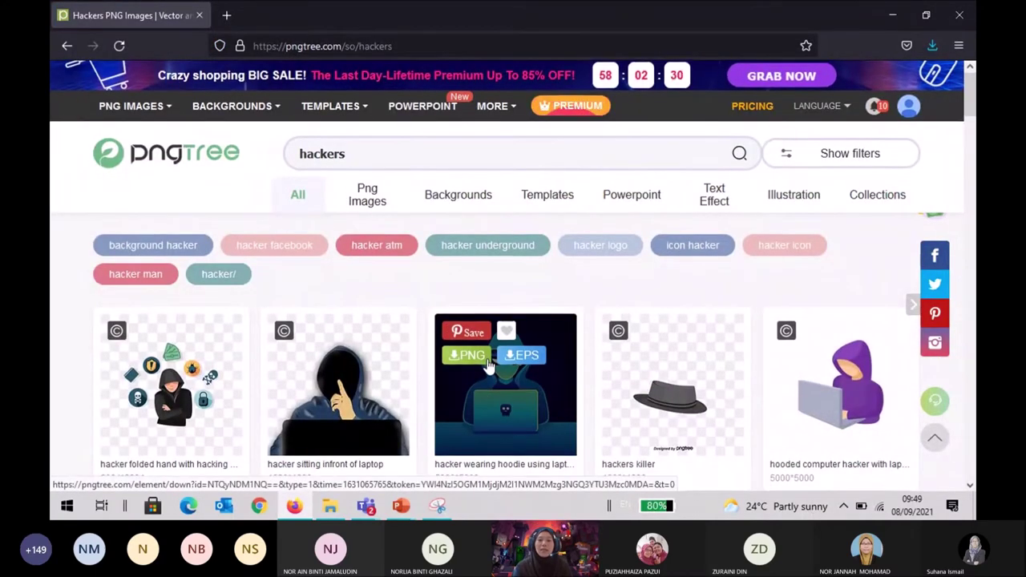
scroll(486, 365, down, 3)
scroll(489, 366, down, 3)
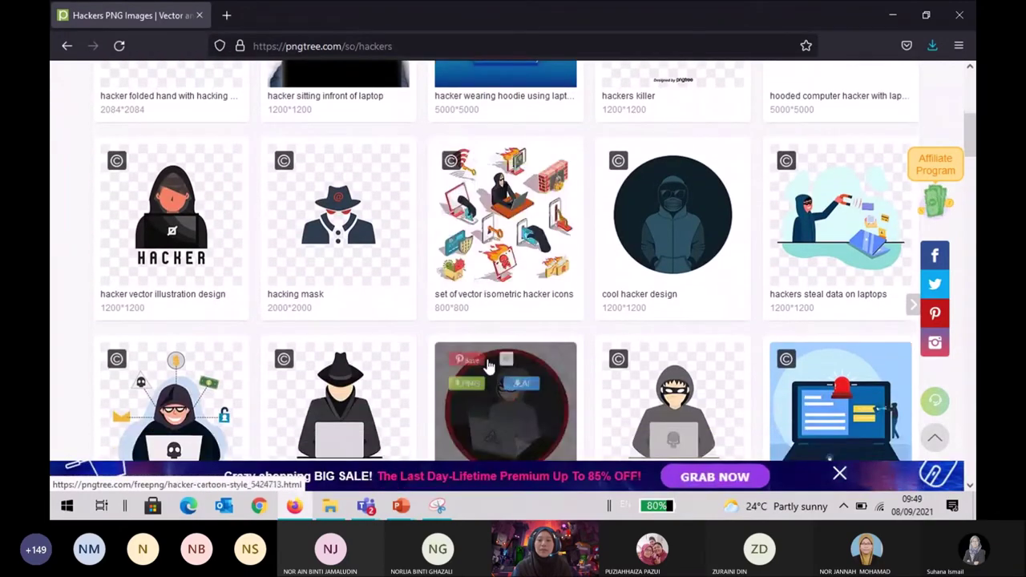
scroll(489, 367, down, 3)
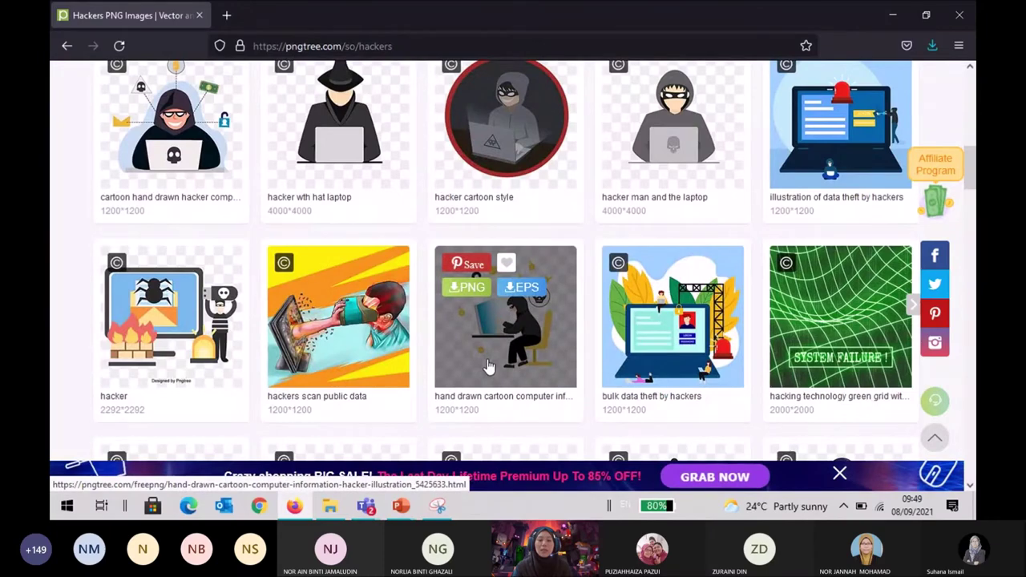
scroll(489, 367, down, 2)
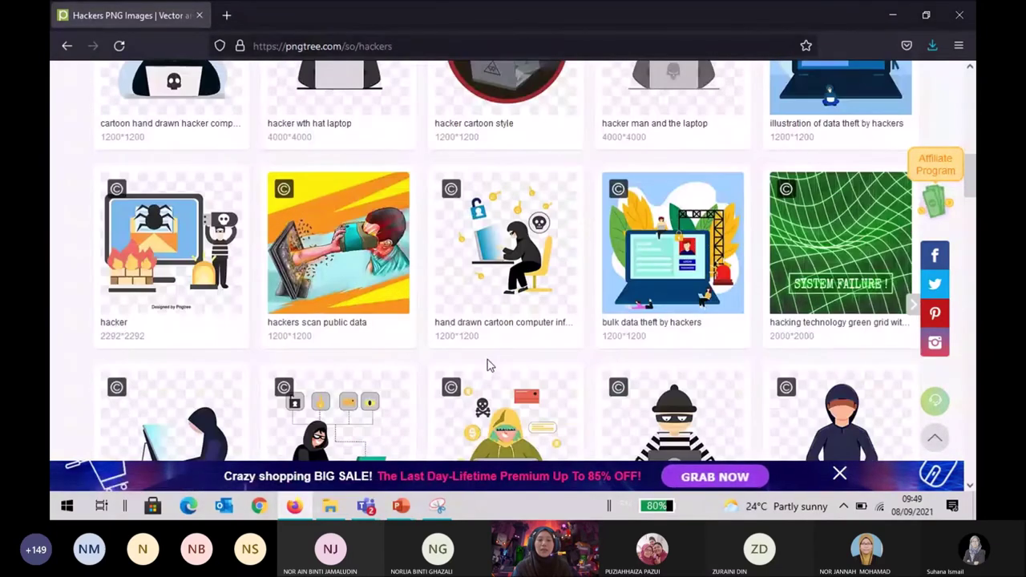
scroll(489, 366, up, 3)
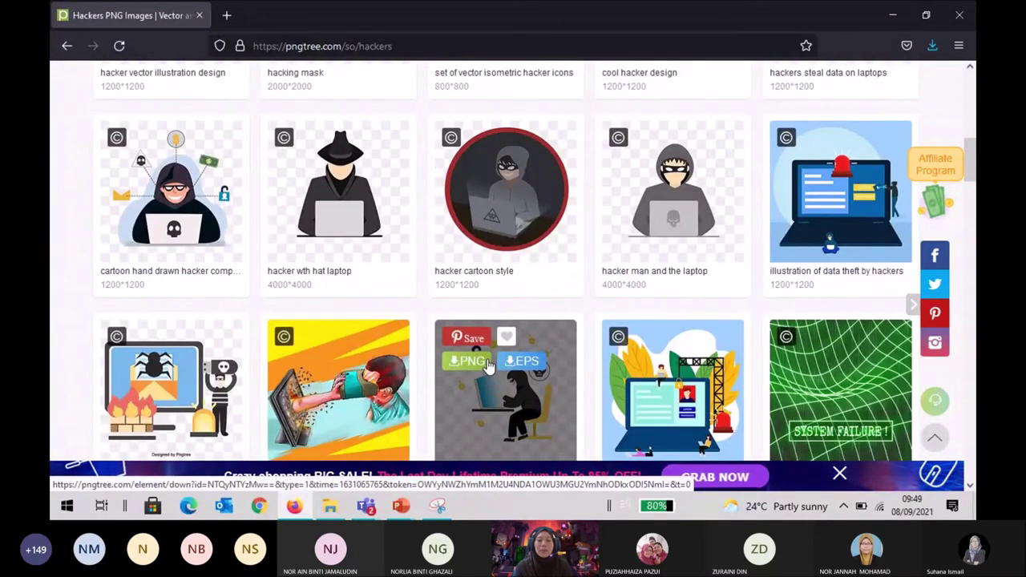
scroll(489, 367, down, 3)
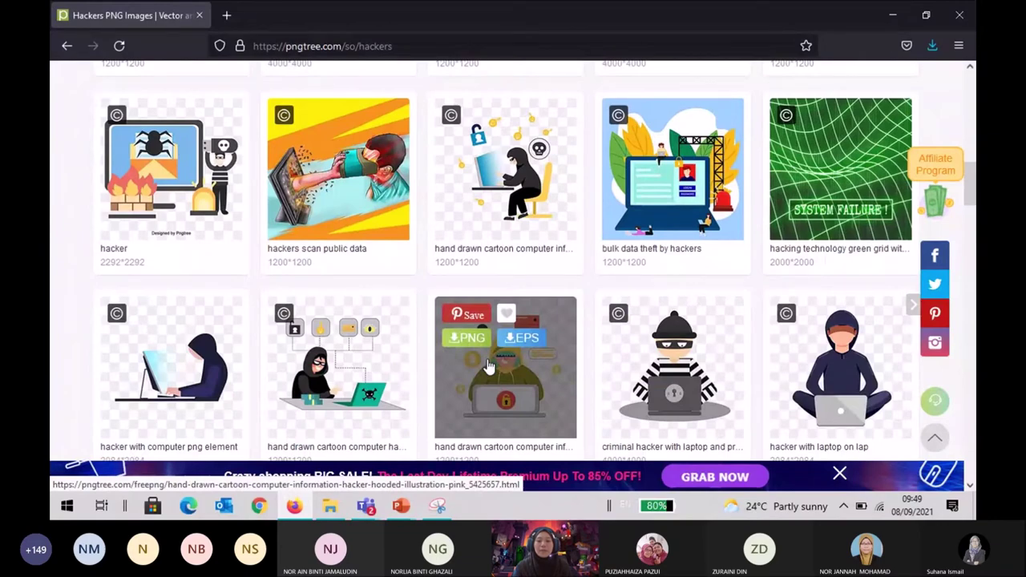
scroll(489, 366, down, 7)
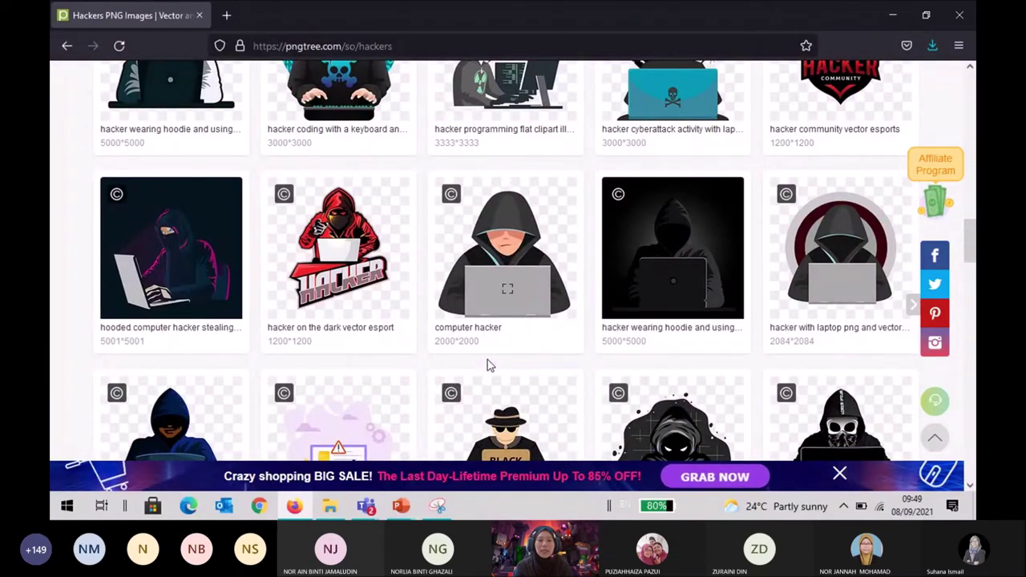
scroll(487, 361, up, 10)
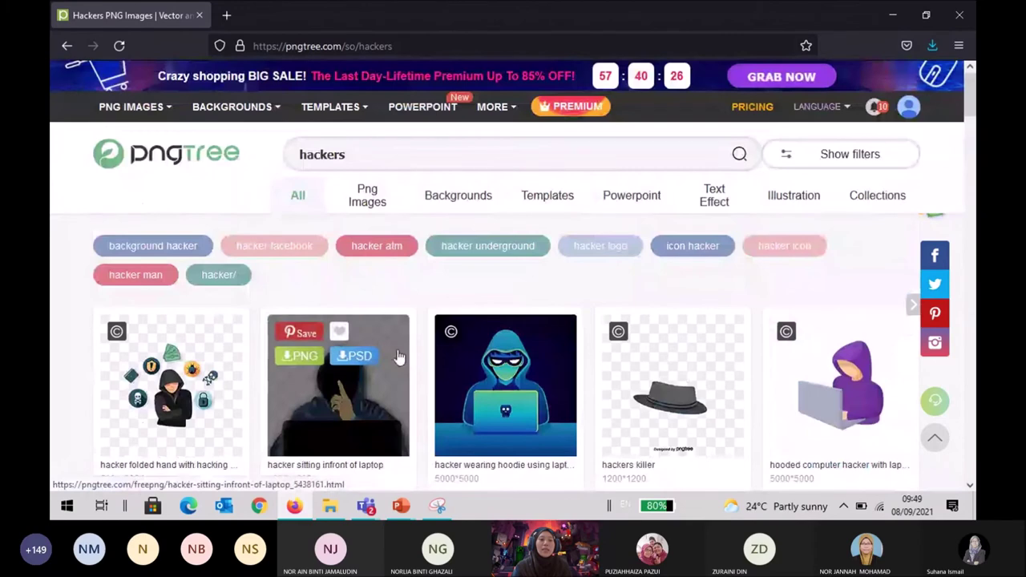
Search Google for pngimg in a new Firefox tab.
click(226, 15)
text(png)
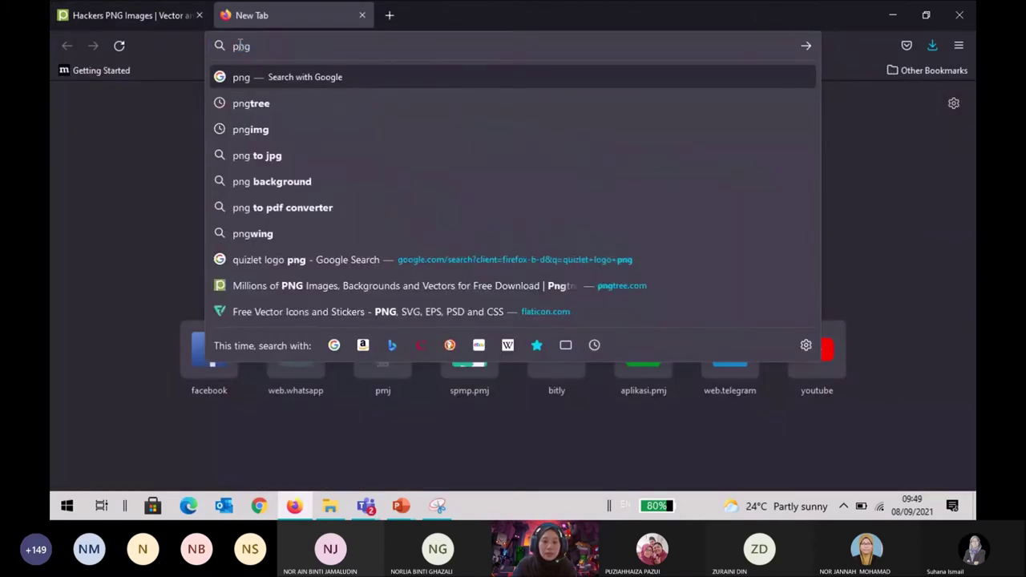
text(ig)
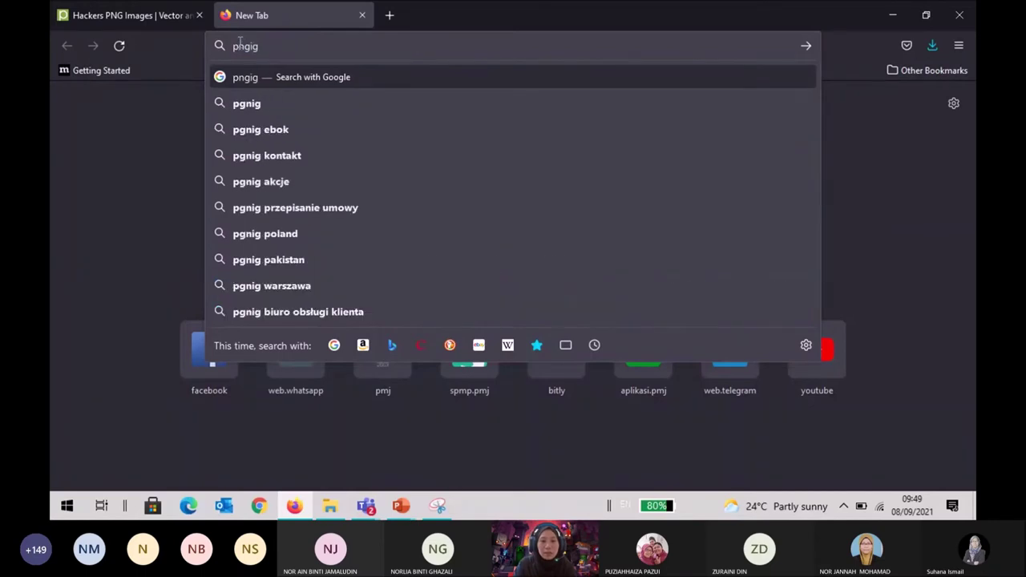
key(BackSpace)
key(BackSpace)
text(img)
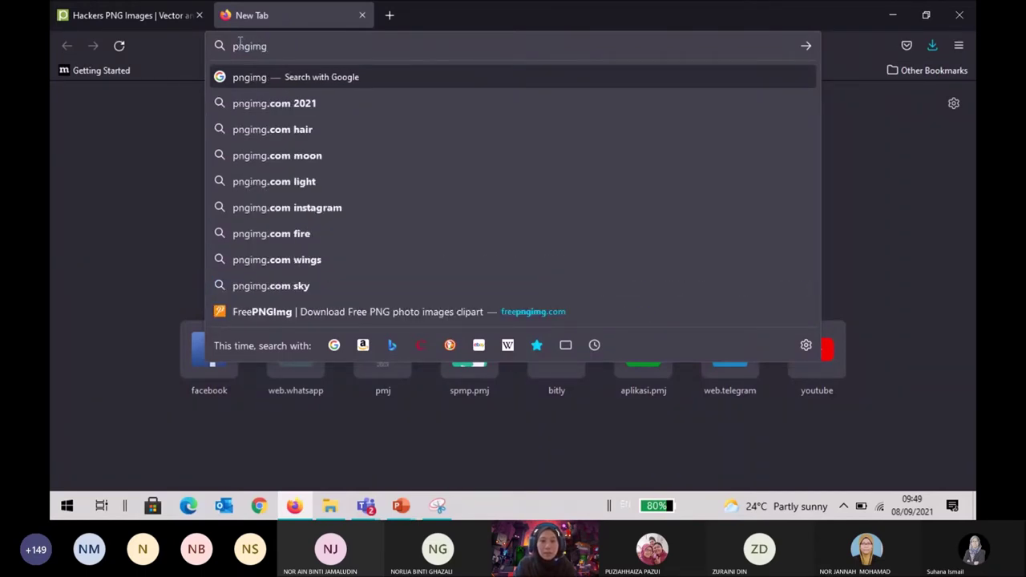
key(Return)
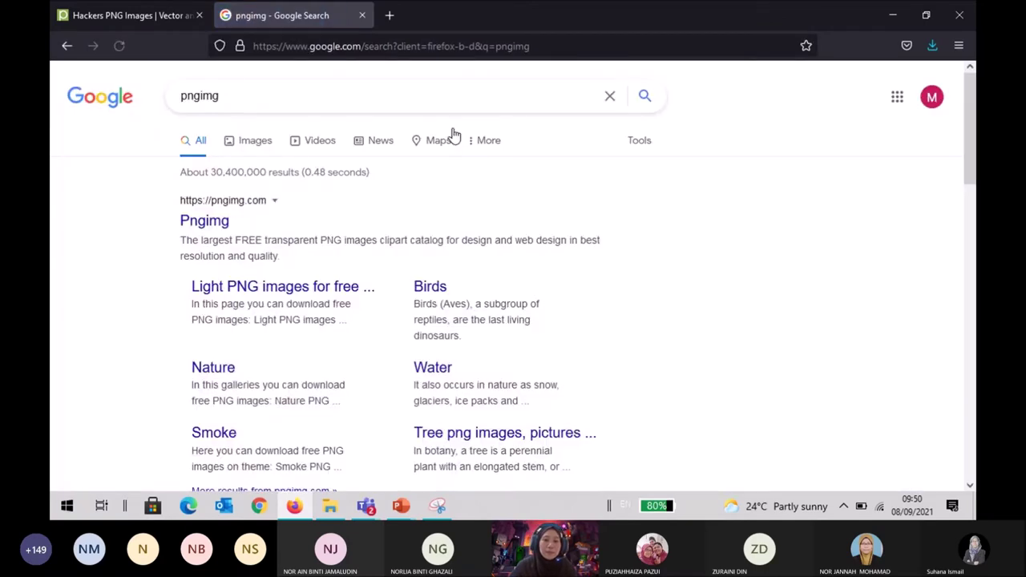
Visit the Pngimg site, return to the search results, and bring the book-cover presentation forward.
click(210, 227)
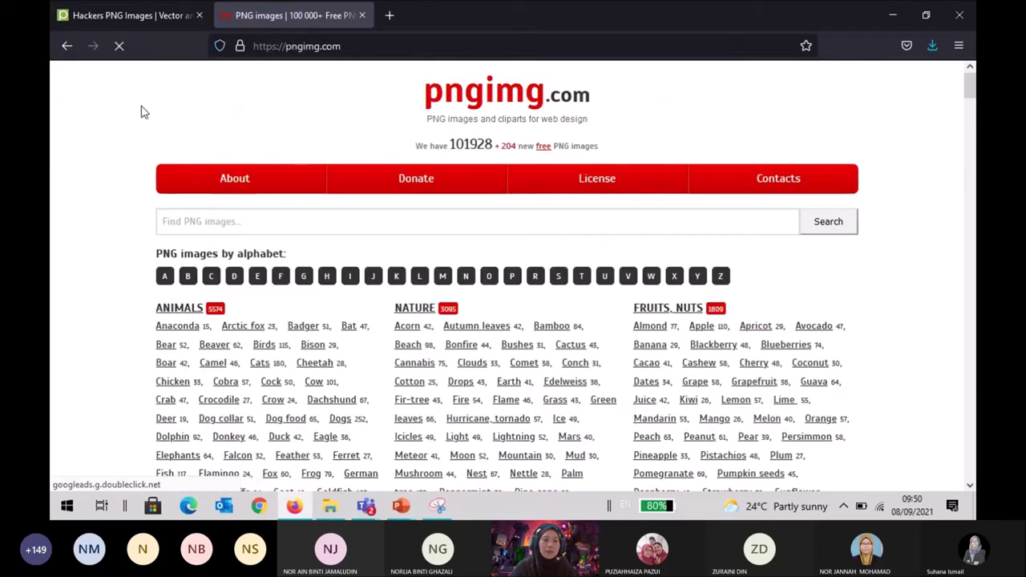
click(67, 43)
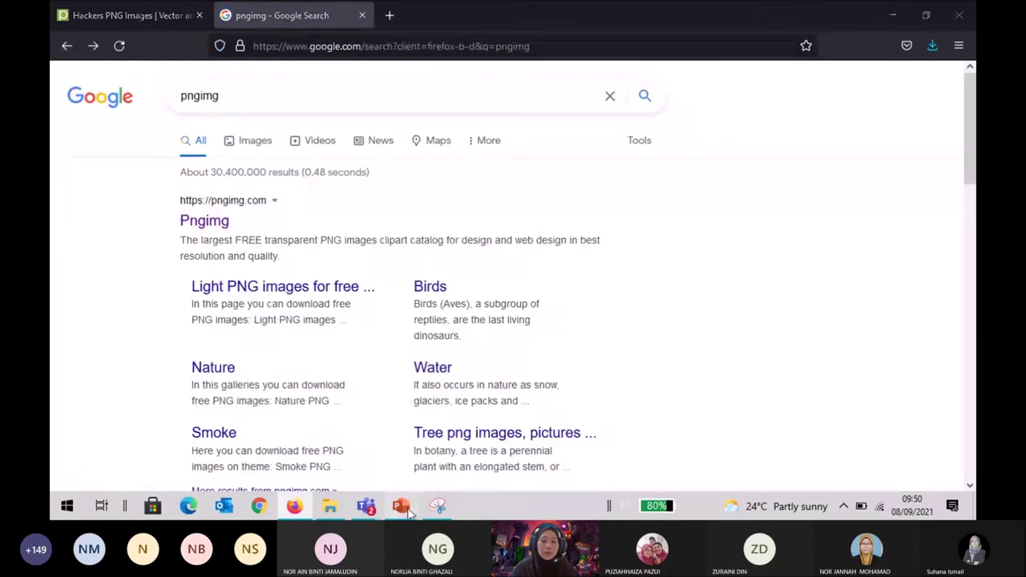
mouse_move(409, 513)
click(365, 473)
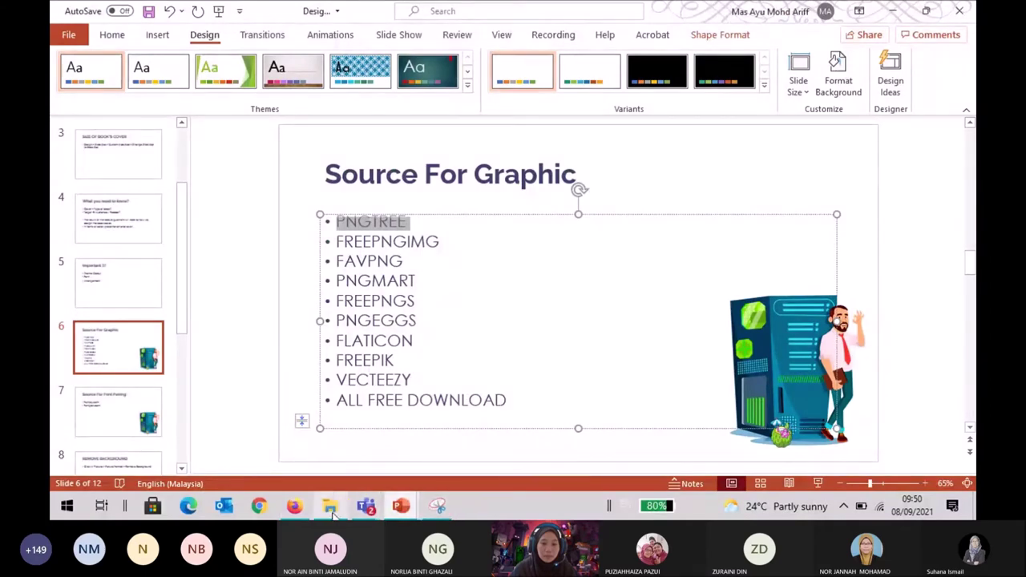
Back in Firefox, change the Google search query from pngimg to freepngimg.
click(294, 506)
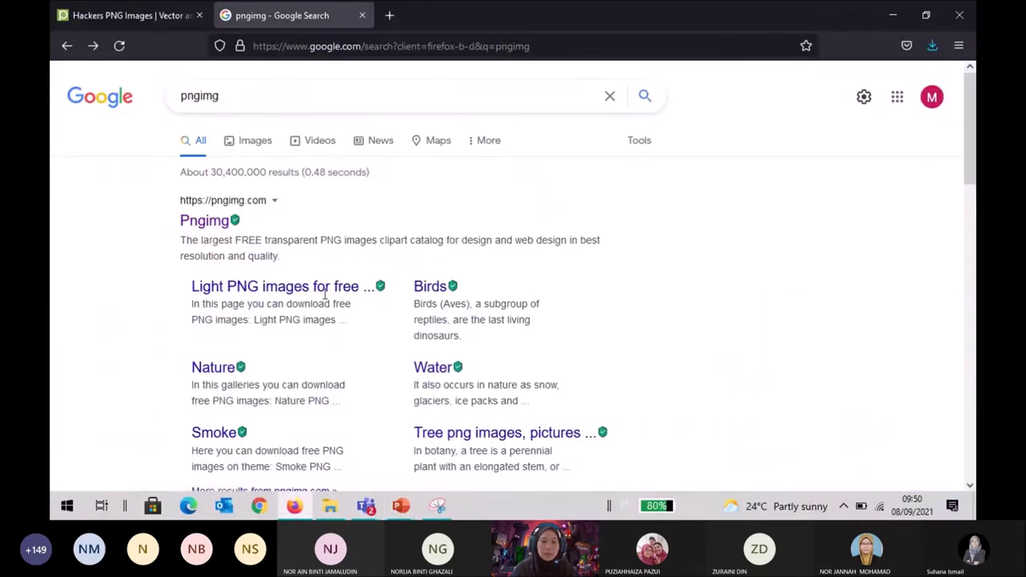
click(184, 97)
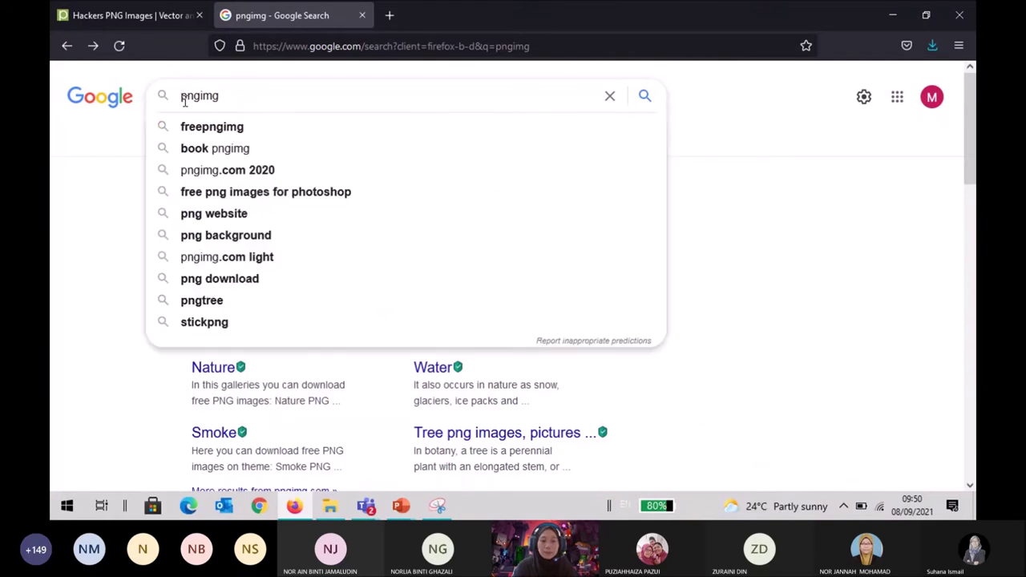
text(free)
key(Return)
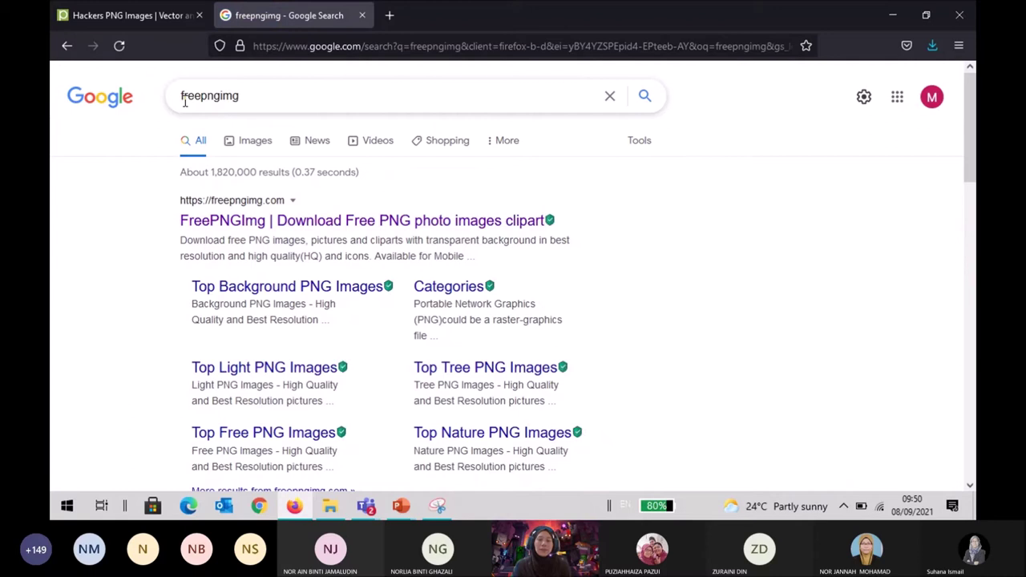
Open freepngimg.com, browse its category thumbnails, then return to the pngtree hackers tab.
click(275, 223)
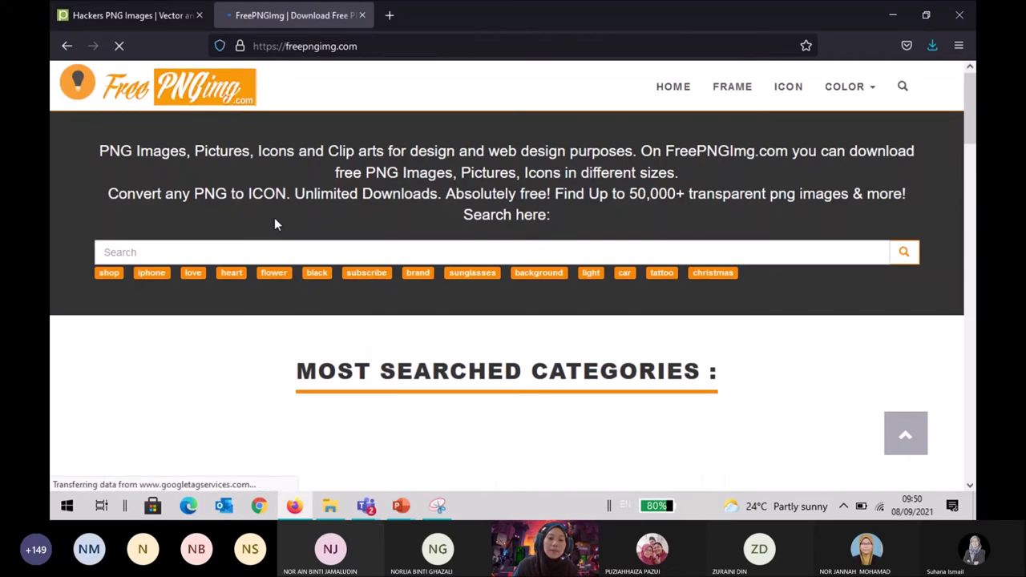
scroll(275, 219, down, 3)
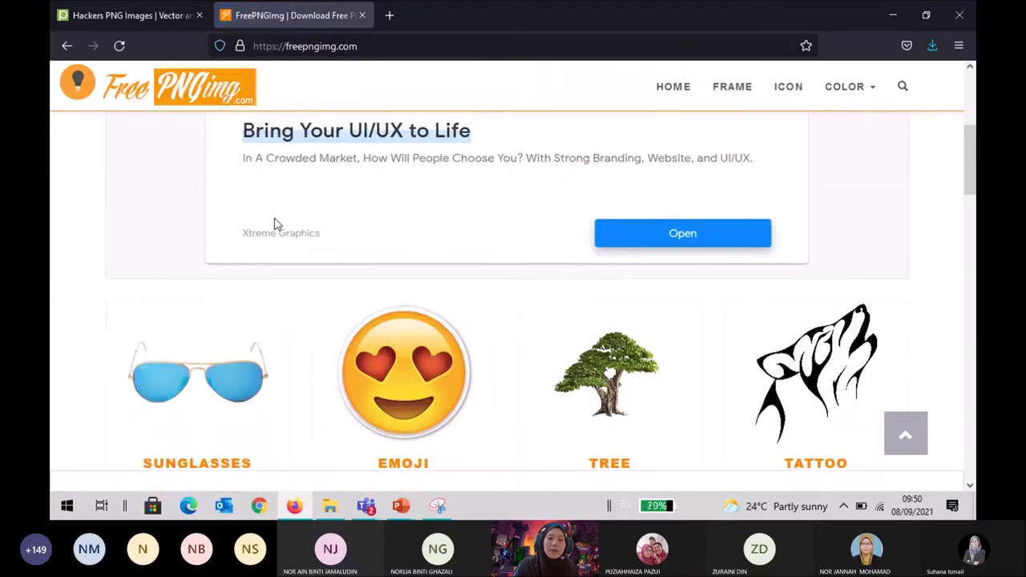
scroll(274, 224, down, 6)
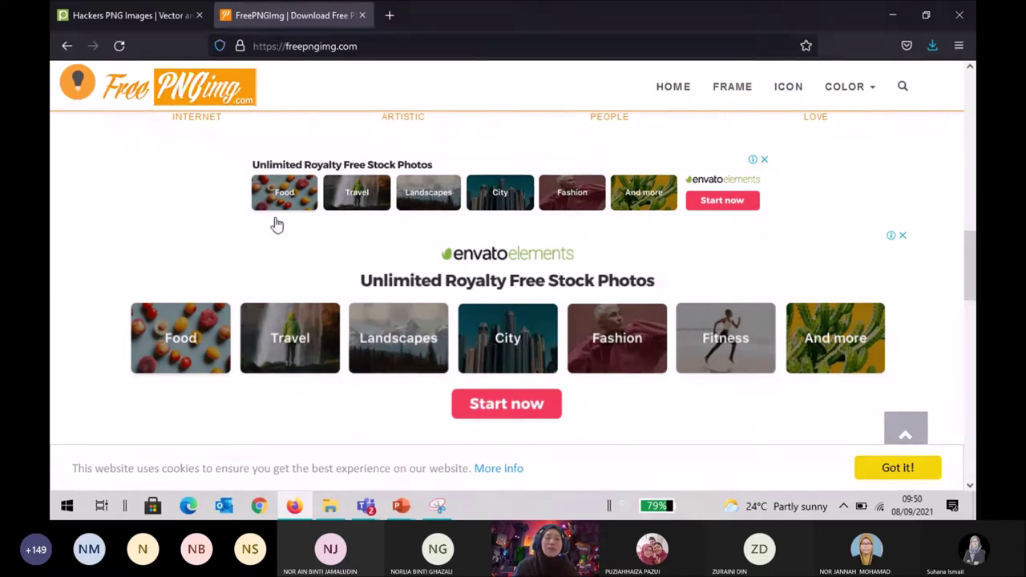
scroll(274, 225, up, 3)
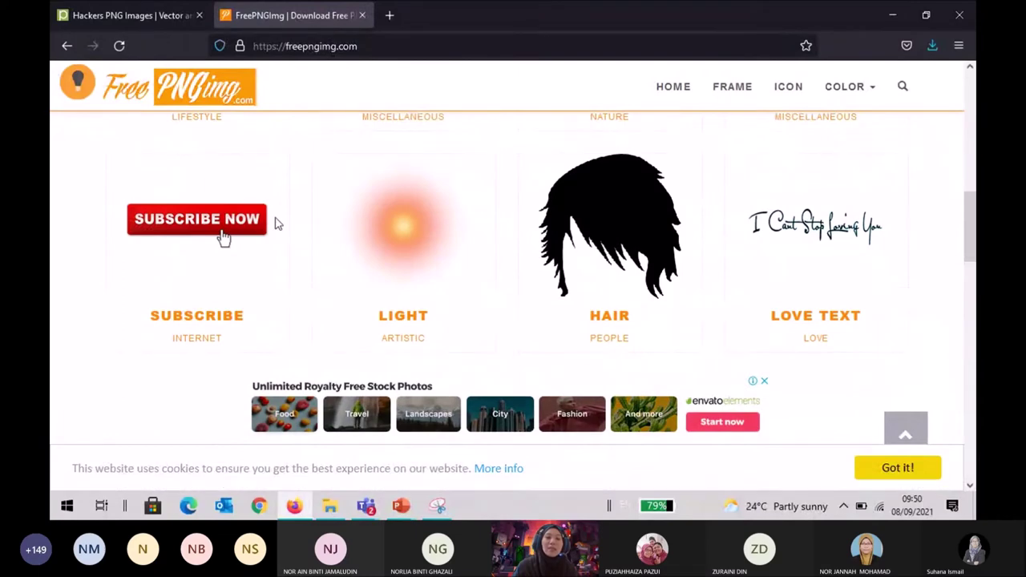
scroll(275, 222, up, 1)
click(108, 19)
Scroll down through the pngtree hackers image results grid.
mouse_move(188, 151)
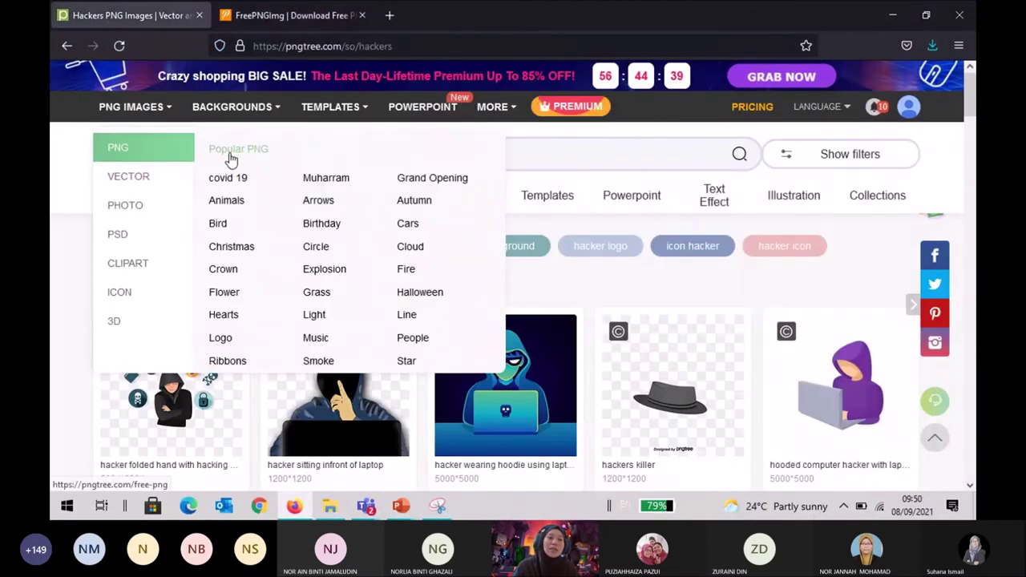
mouse_move(339, 107)
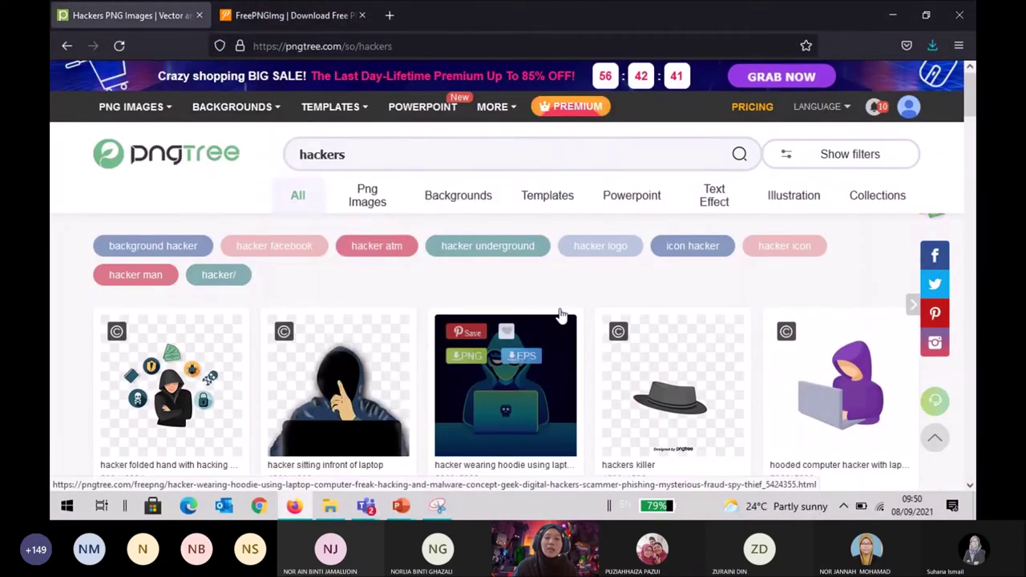
mouse_move(297, 376)
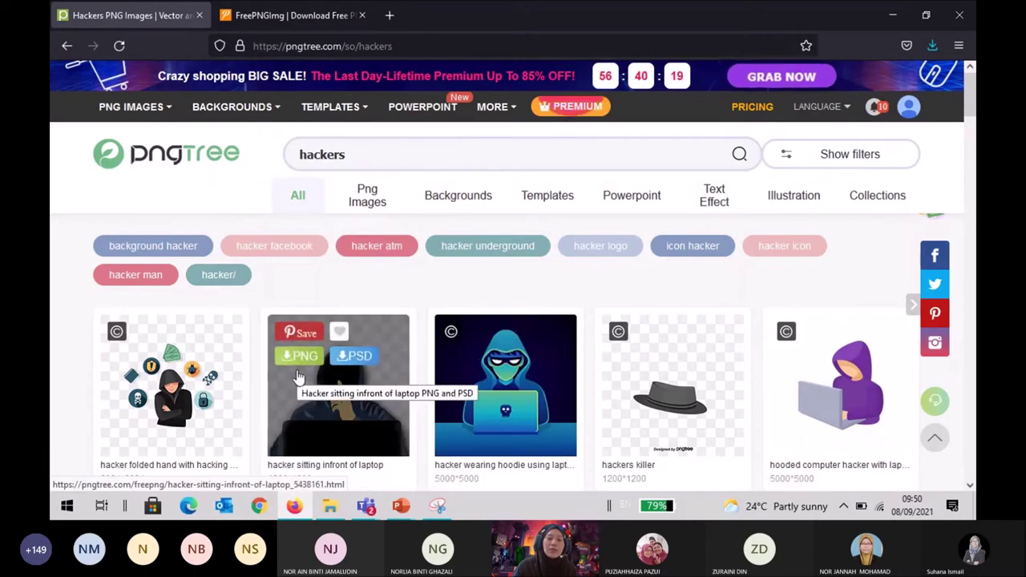
scroll(297, 375, down, 3)
scroll(297, 375, down, 2)
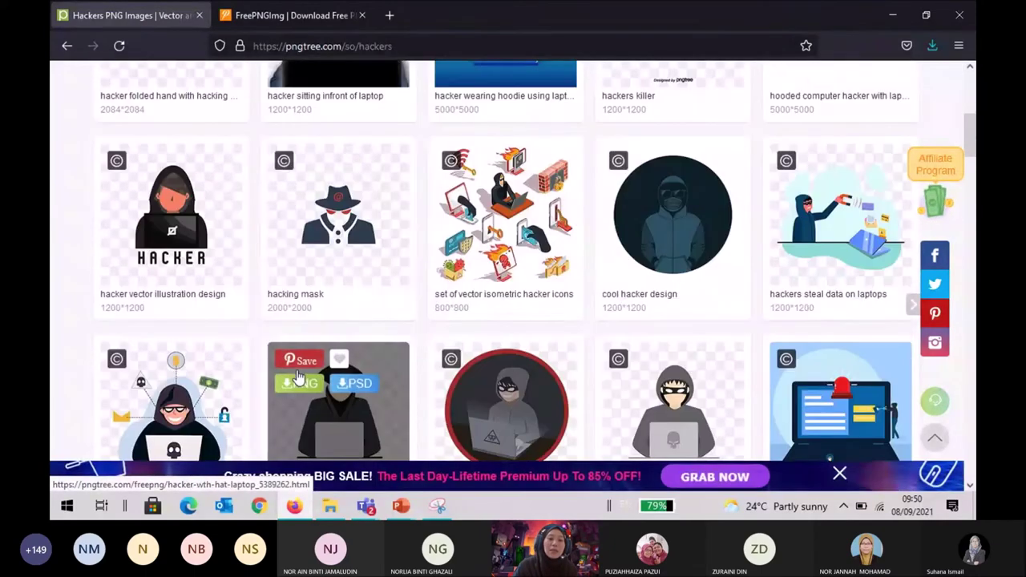
scroll(297, 377, down, 2)
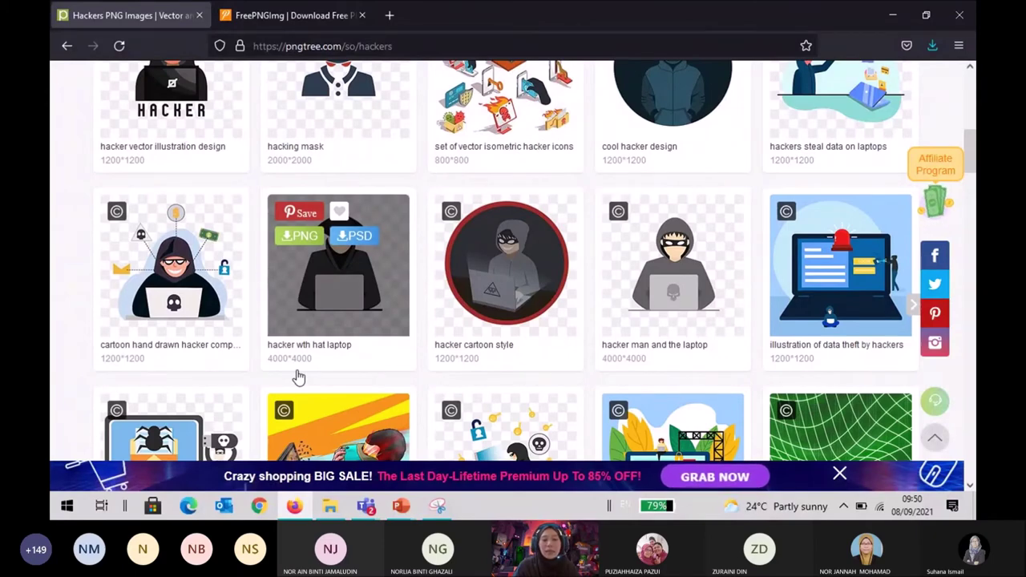
scroll(298, 377, down, 3)
scroll(298, 377, down, 3)
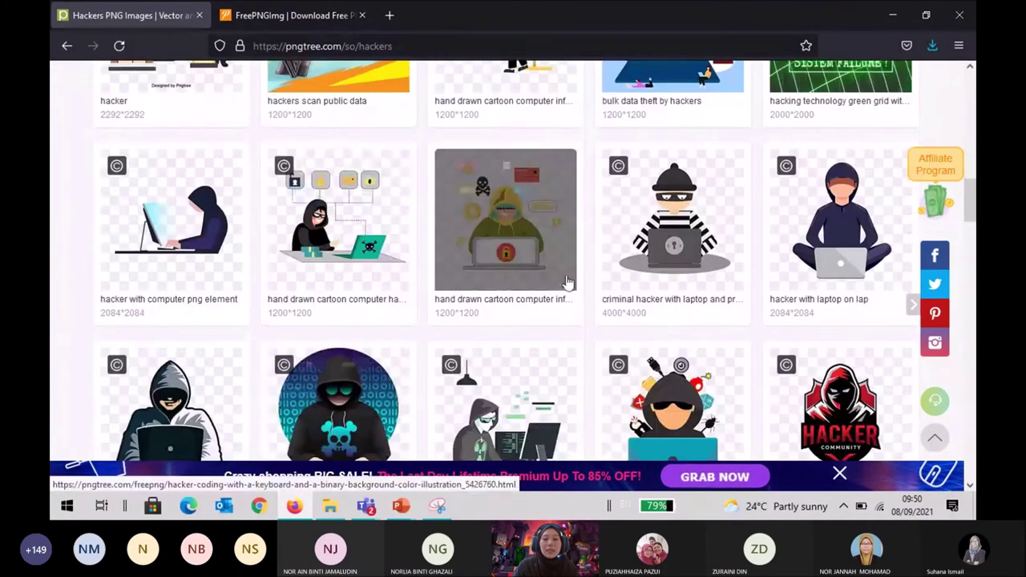
scroll(371, 266, down, 3)
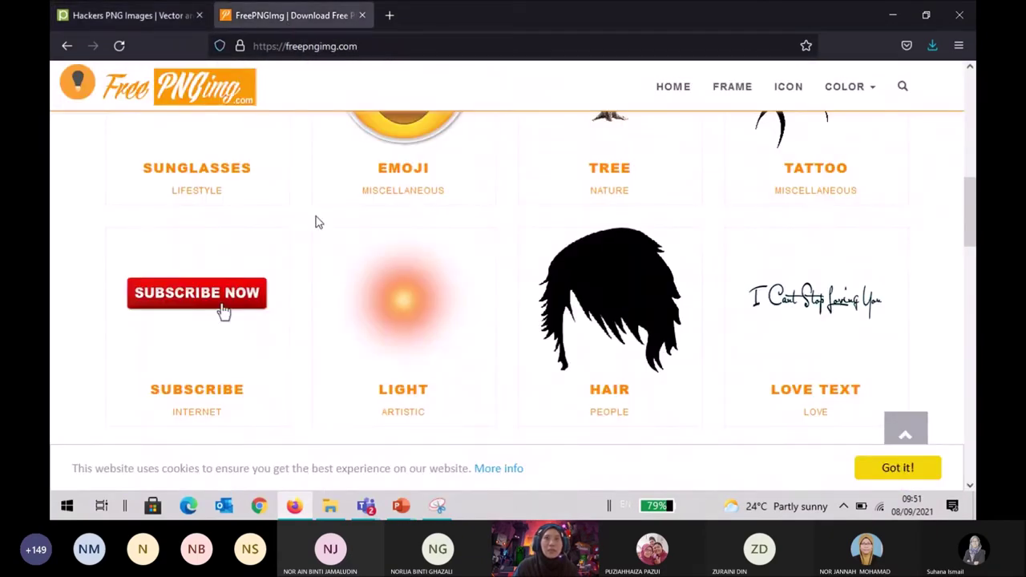
Browse the FreePNGImg homepage categories, click its search box, then switch back toward PowerPoint.
scroll(315, 222, up, 2)
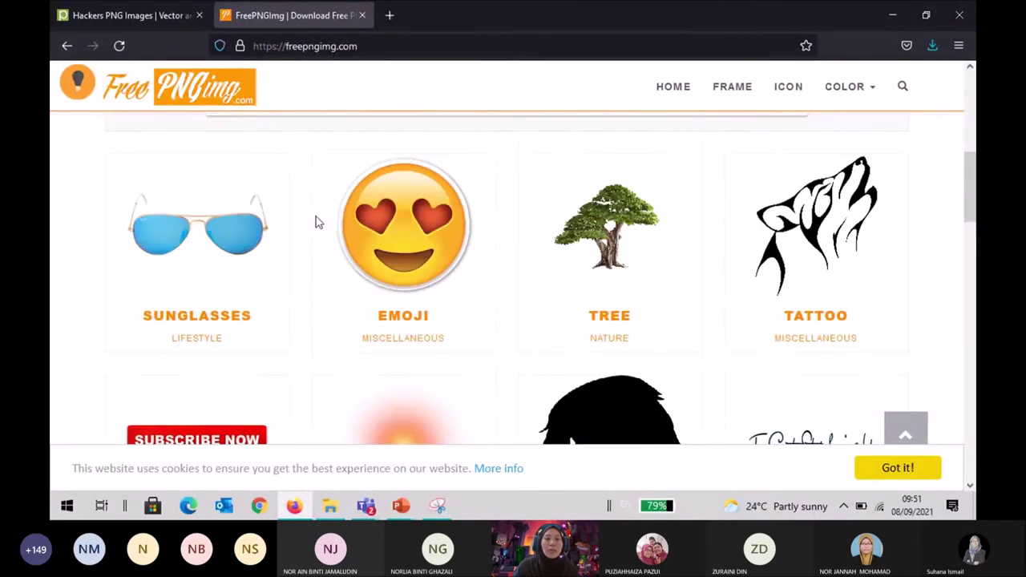
scroll(315, 222, down, 10)
scroll(315, 222, up, 10)
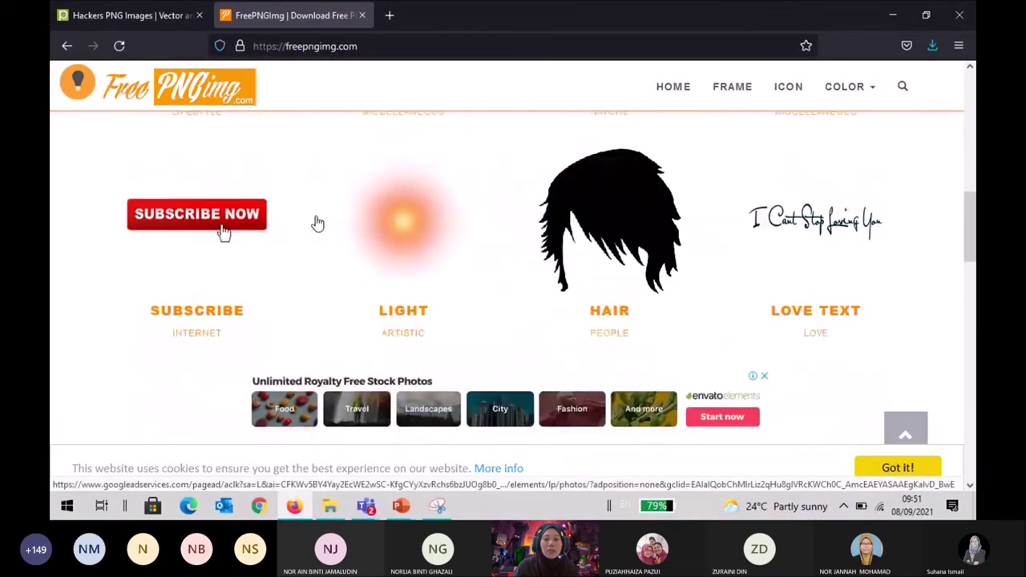
scroll(607, 302, down, 2)
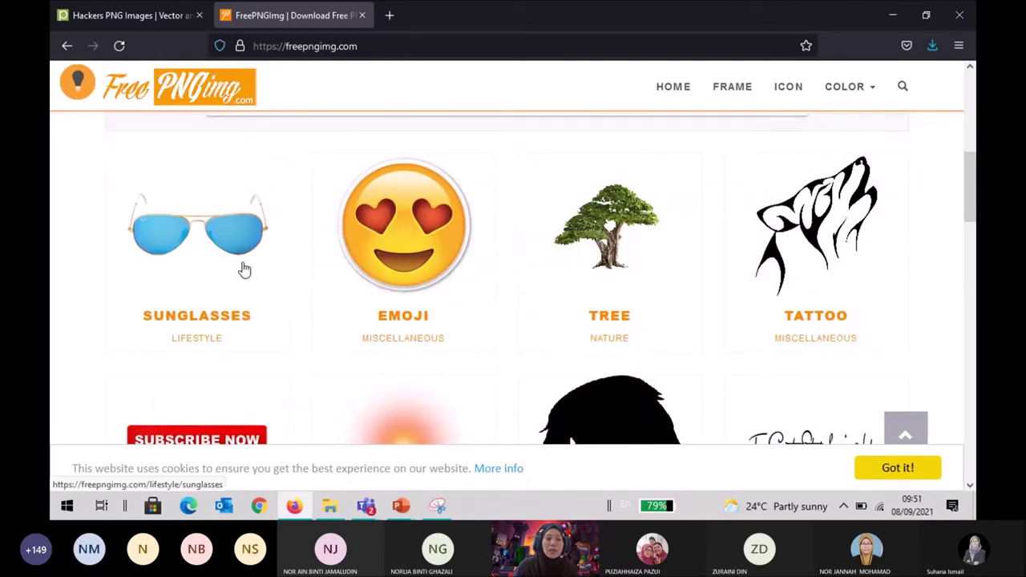
scroll(243, 268, up, 5)
scroll(246, 268, up, 1)
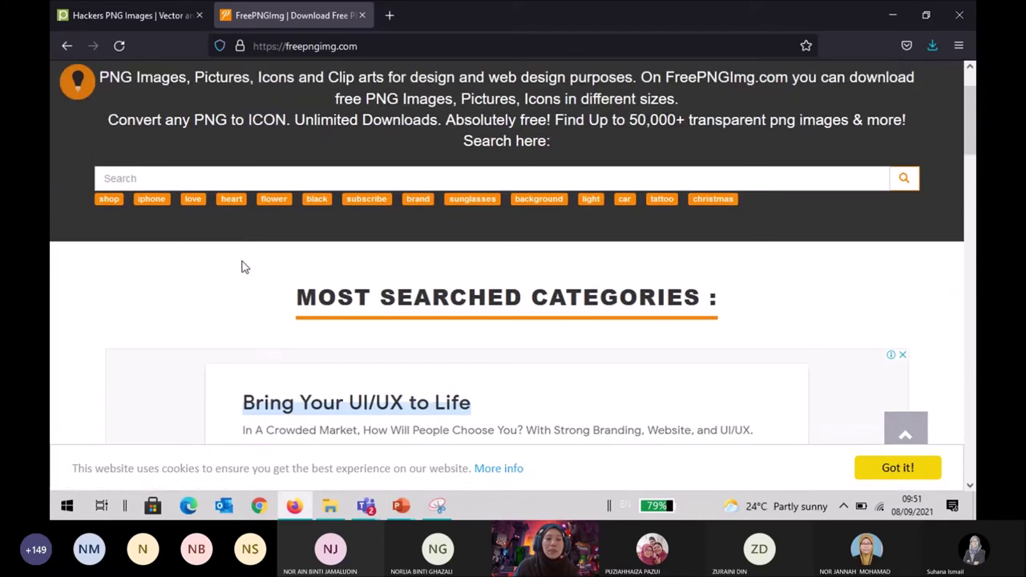
click(237, 172)
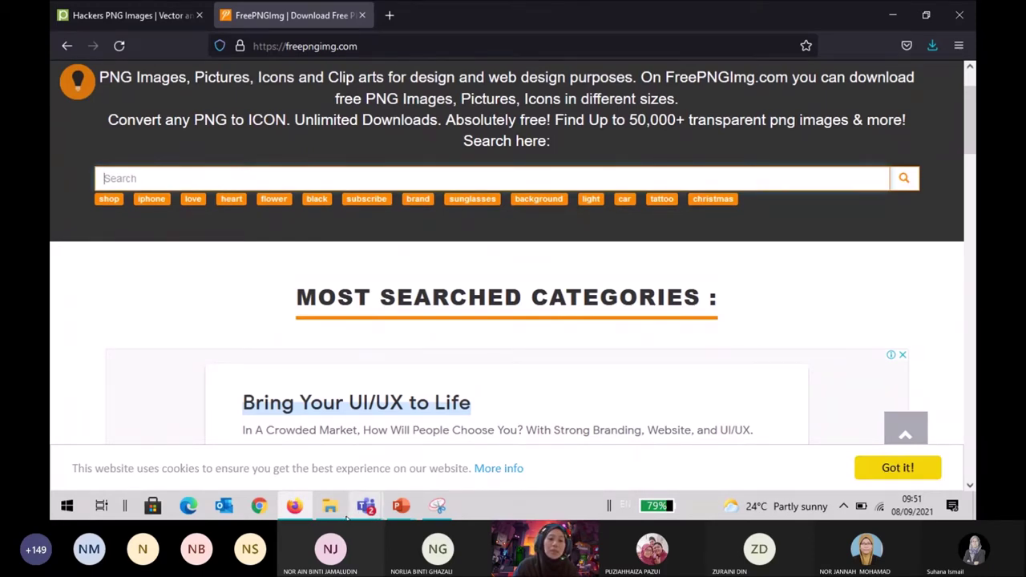
click(401, 506)
Highlight the word FLATICON in the slide's source list, then switch to Firefox.
click(355, 471)
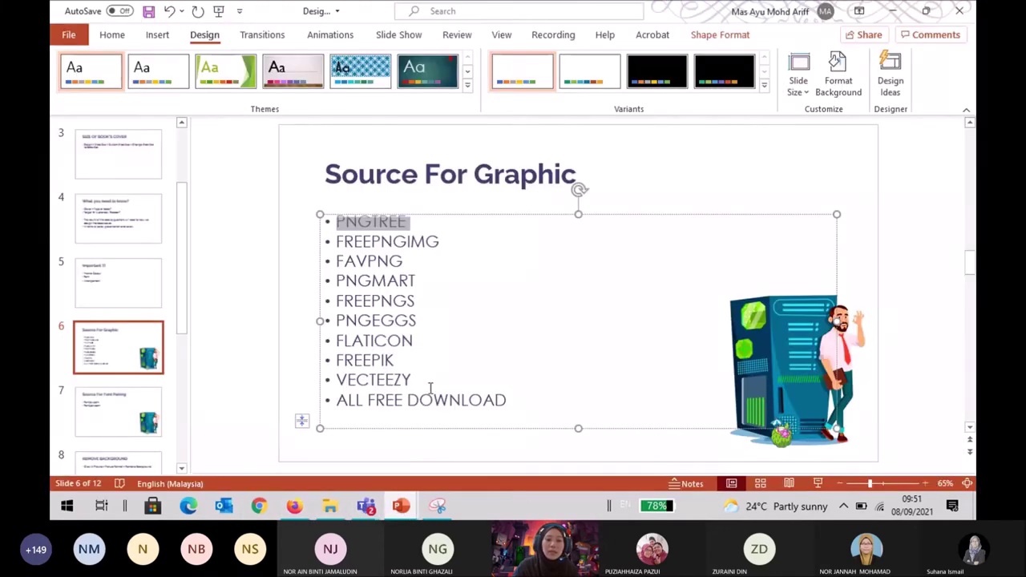
click(418, 343)
double_click(417, 343)
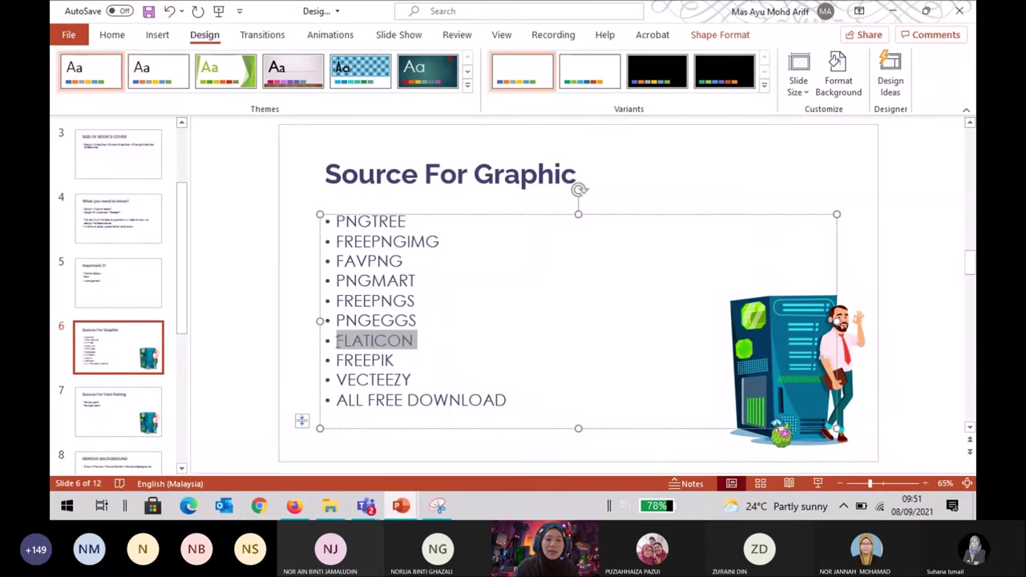
click(428, 337)
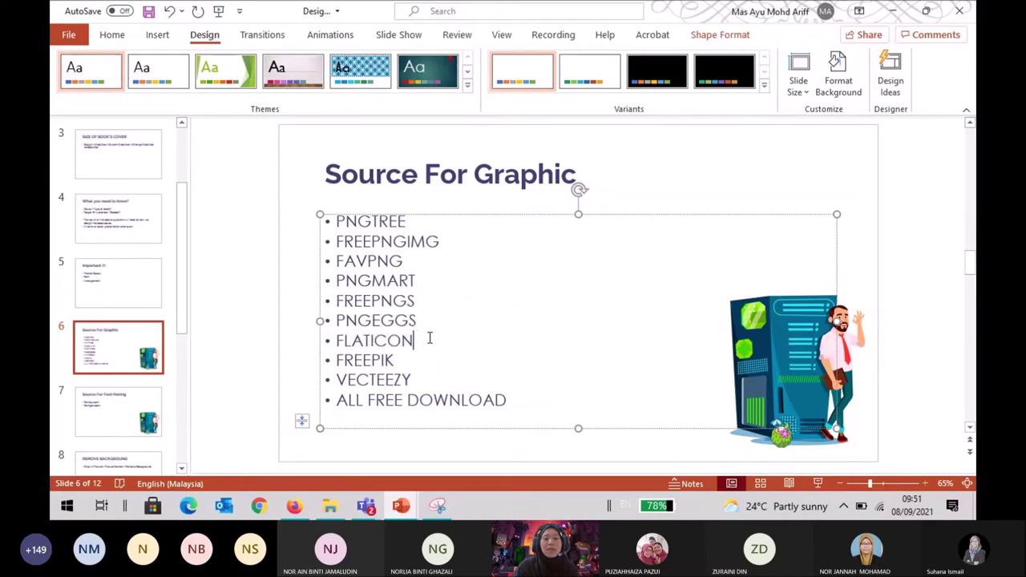
drag(410, 338, 343, 340)
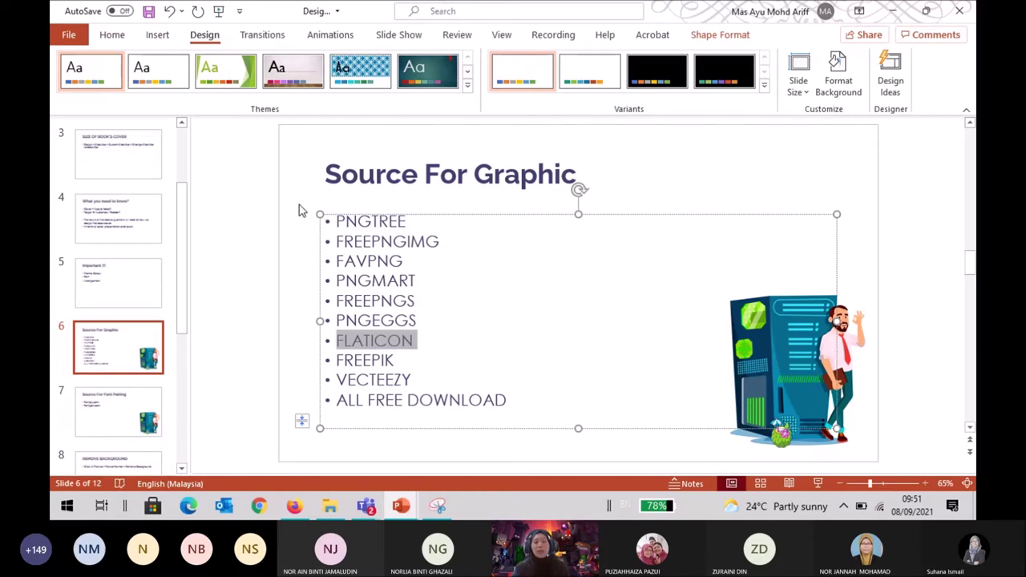
click(298, 506)
Search Google for flaticon in a new tab and open the Flaticon website.
click(389, 15)
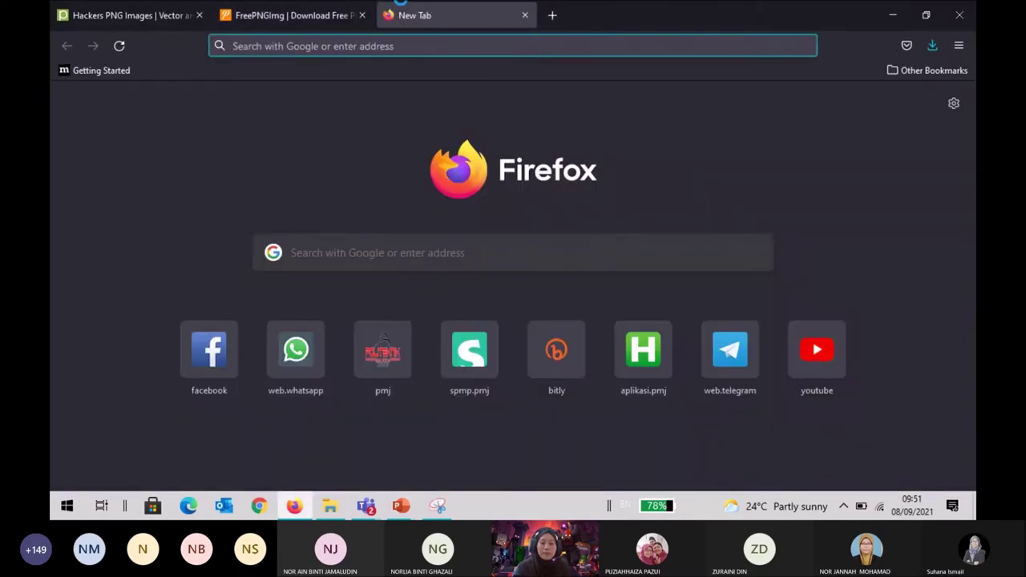
text(flaticon)
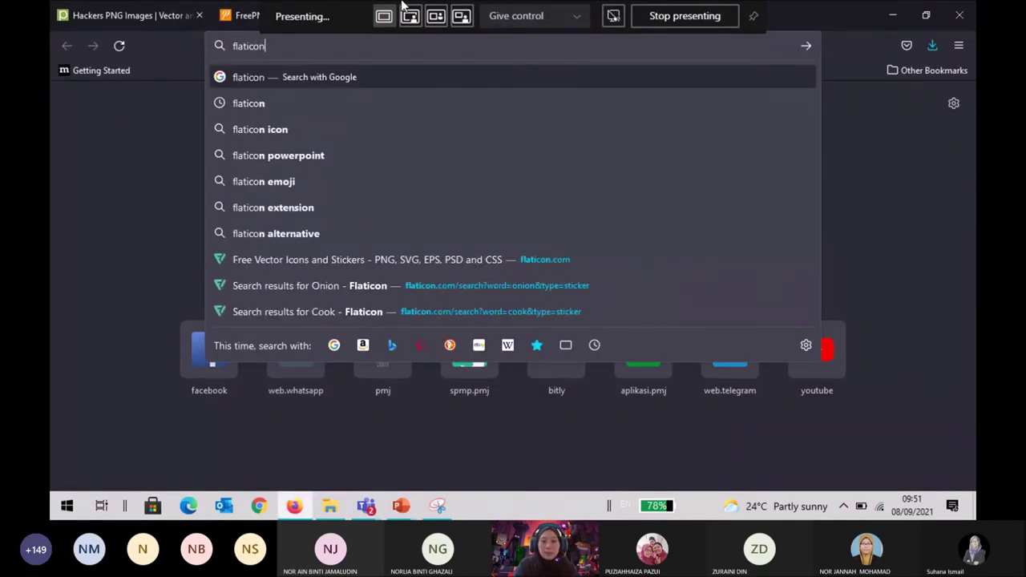
key(Return)
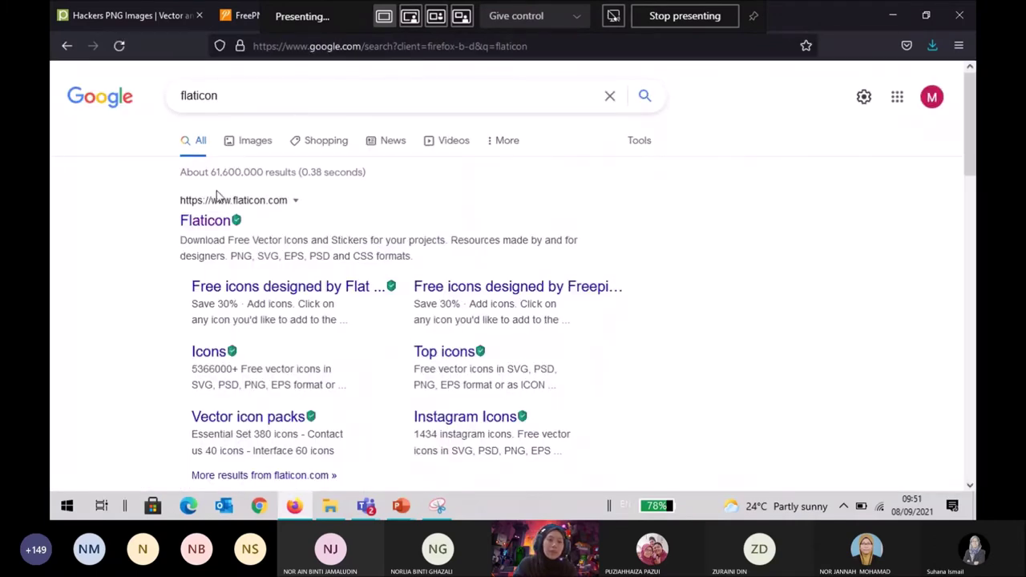
click(202, 221)
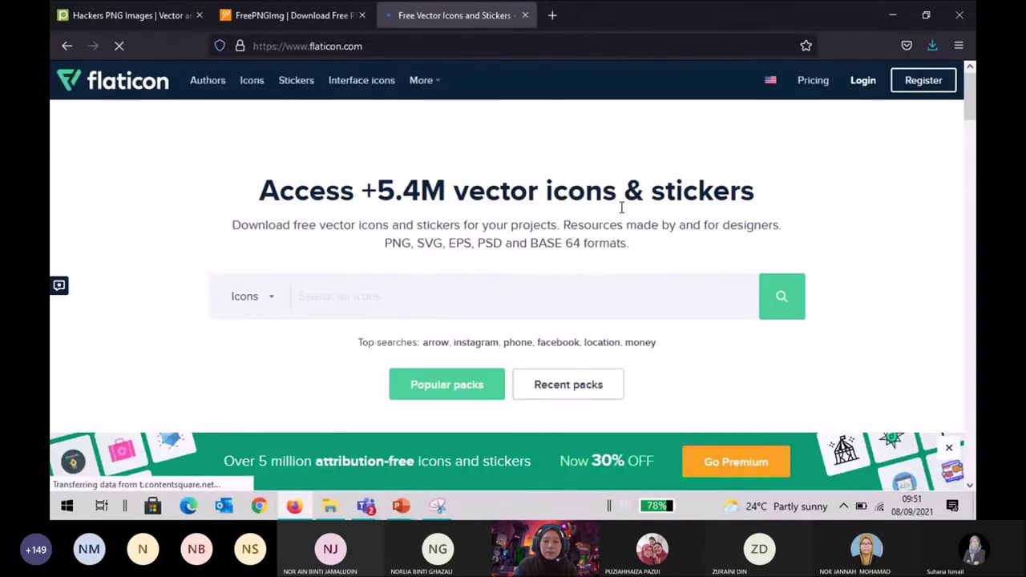
Search Flaticon for network icons.
scroll(621, 208, down, 4)
scroll(620, 211, up, 3)
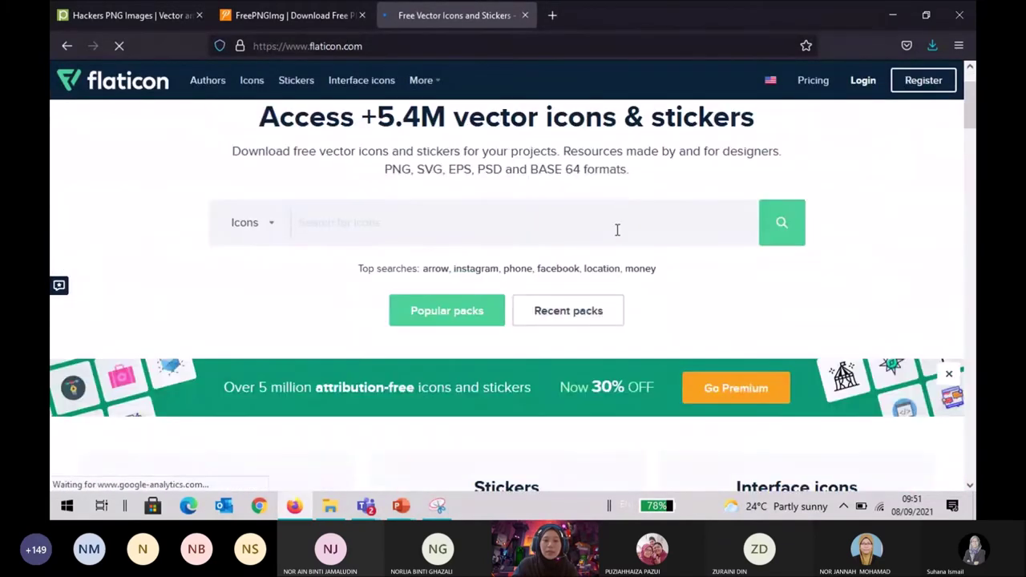
mouse_move(562, 7)
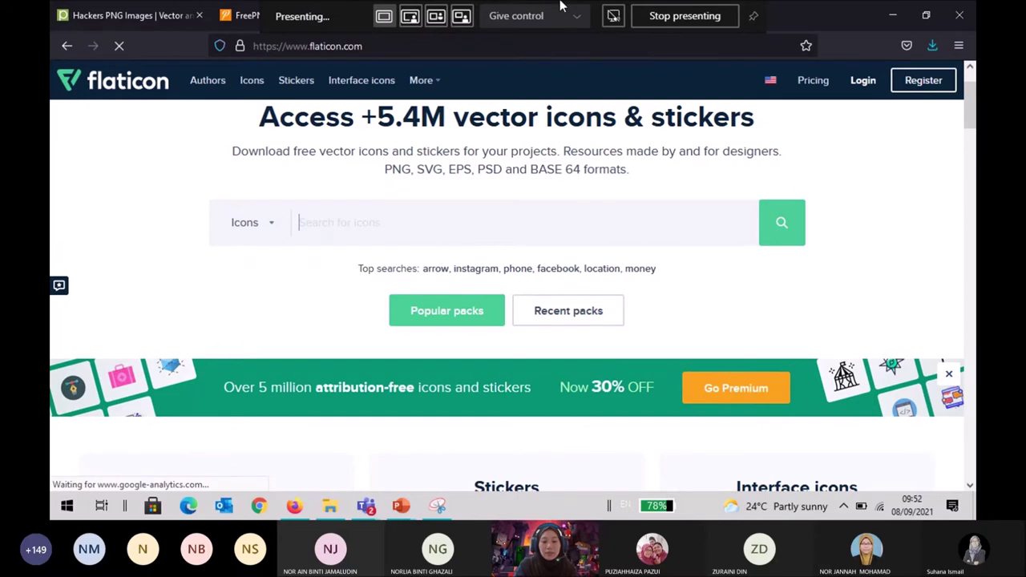
text(ne)
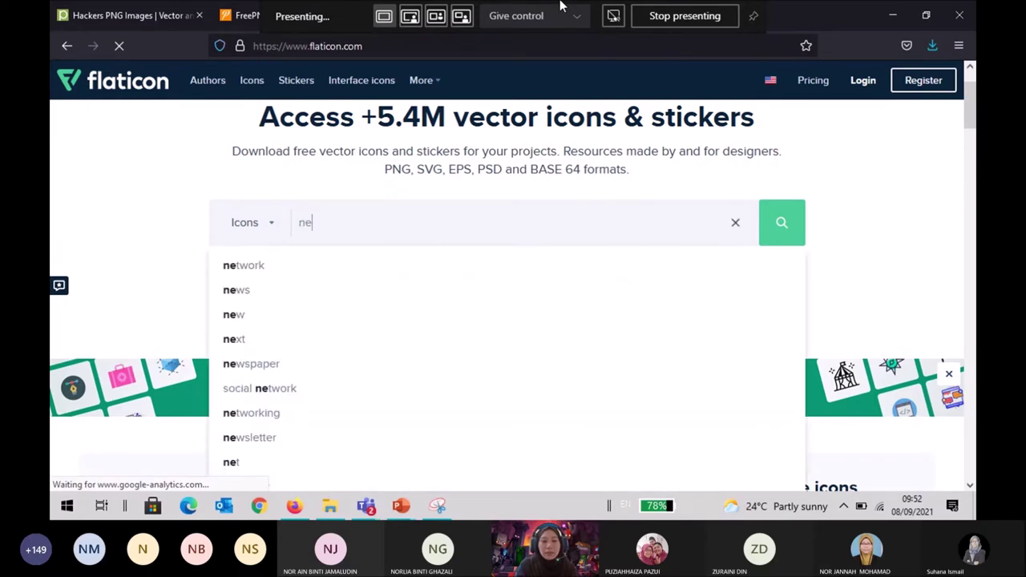
text(twork)
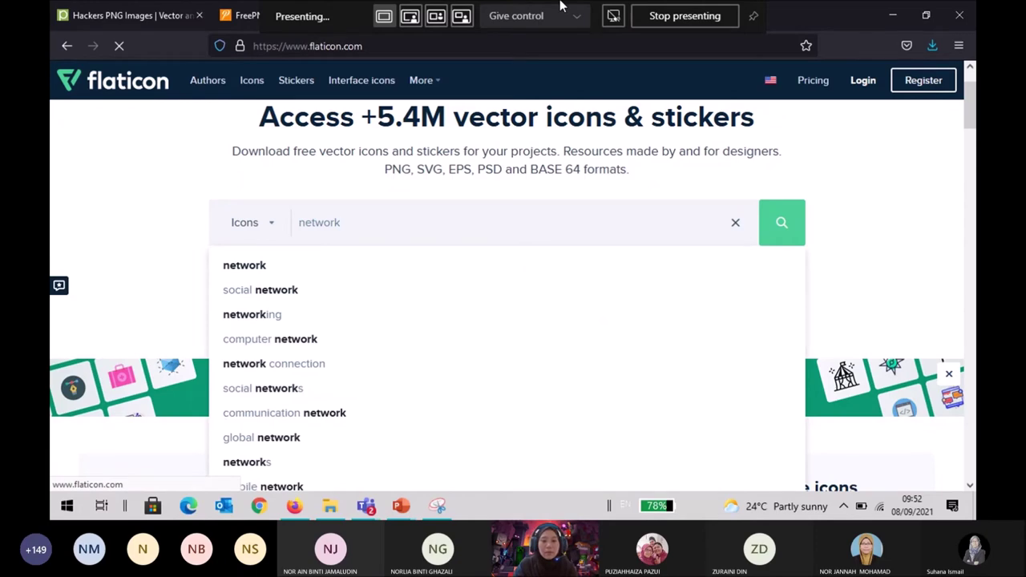
key(Return)
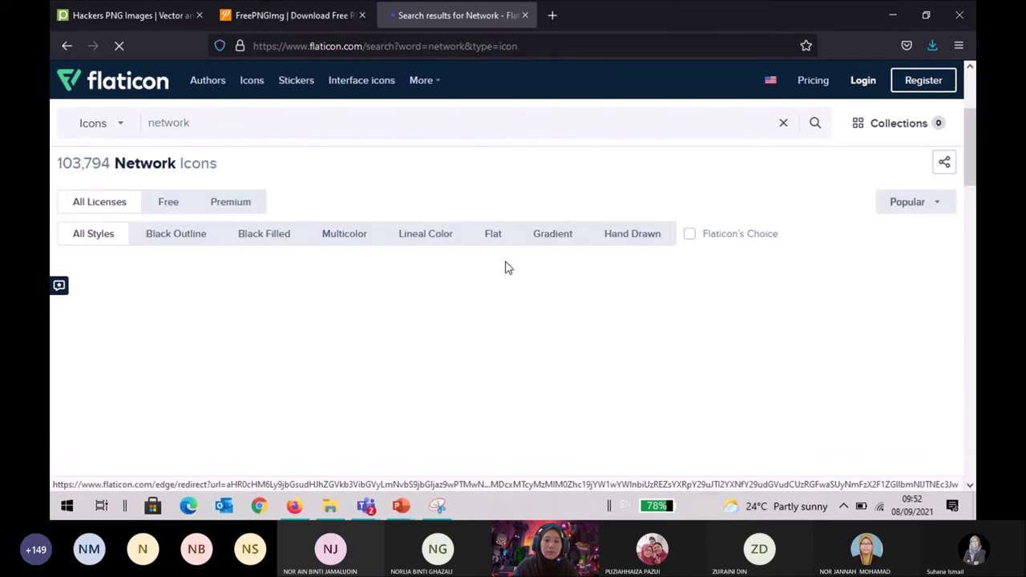
Filter the network results to free icons only (50,712), then switch toward PowerPoint.
scroll(506, 269, down, 3)
scroll(507, 269, up, 2)
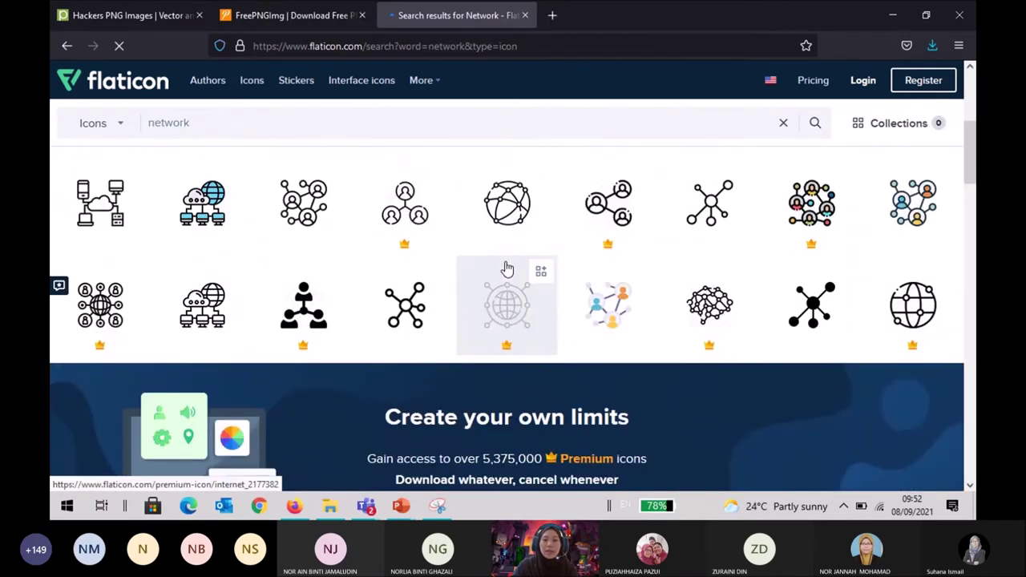
scroll(473, 276, up, 1)
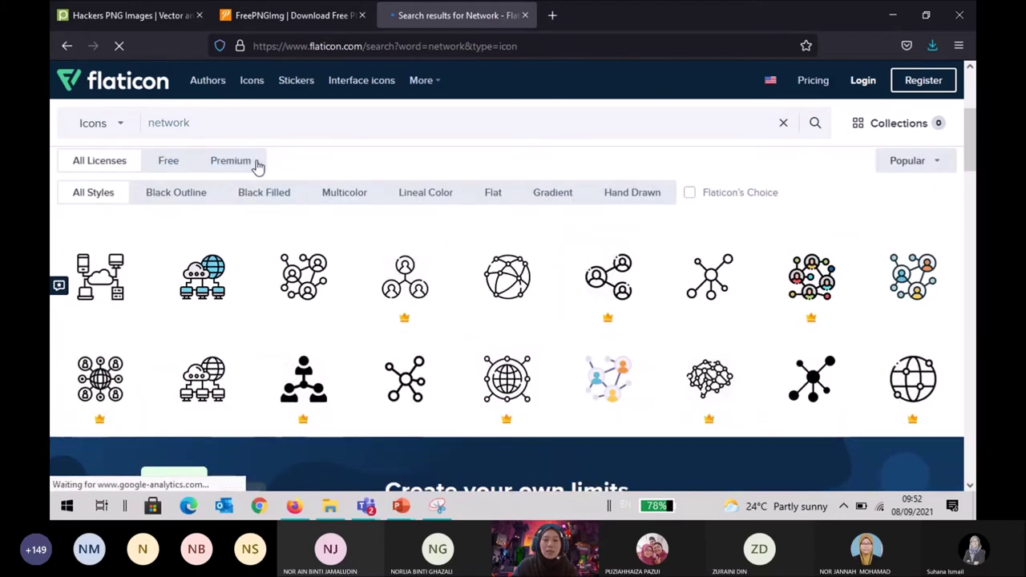
scroll(268, 208, up, 1)
scroll(358, 305, down, 1)
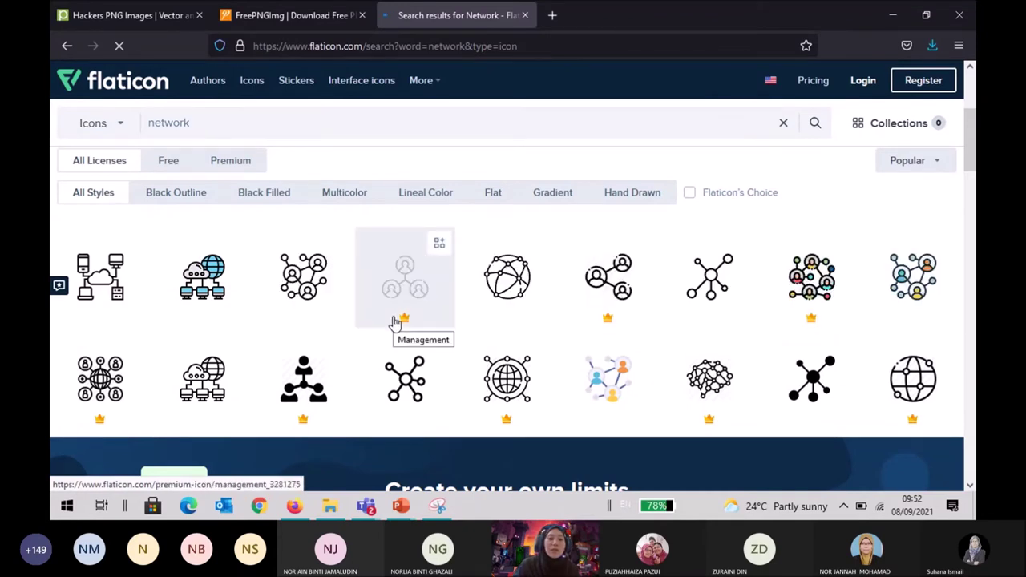
scroll(395, 322, up, 2)
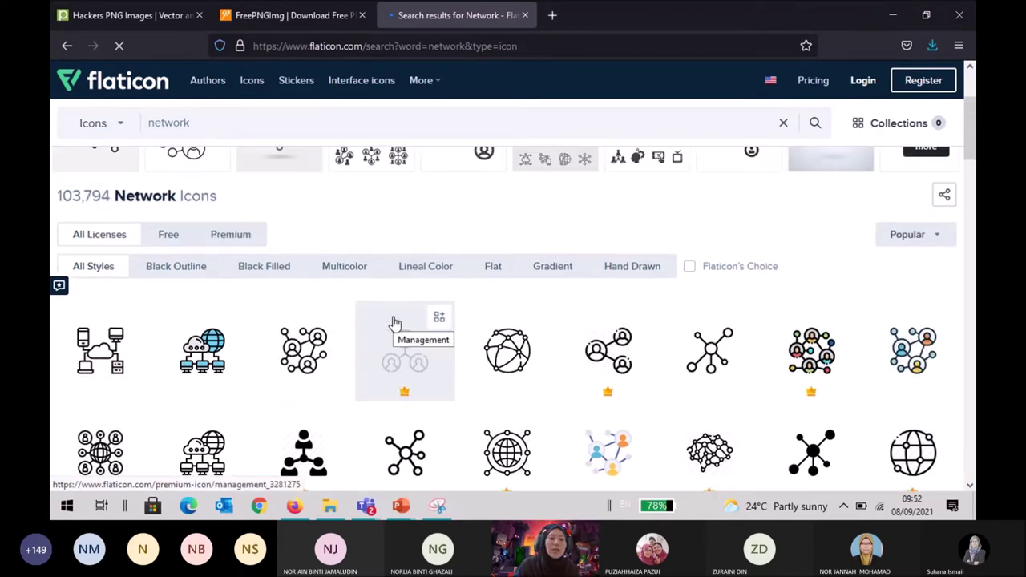
click(169, 237)
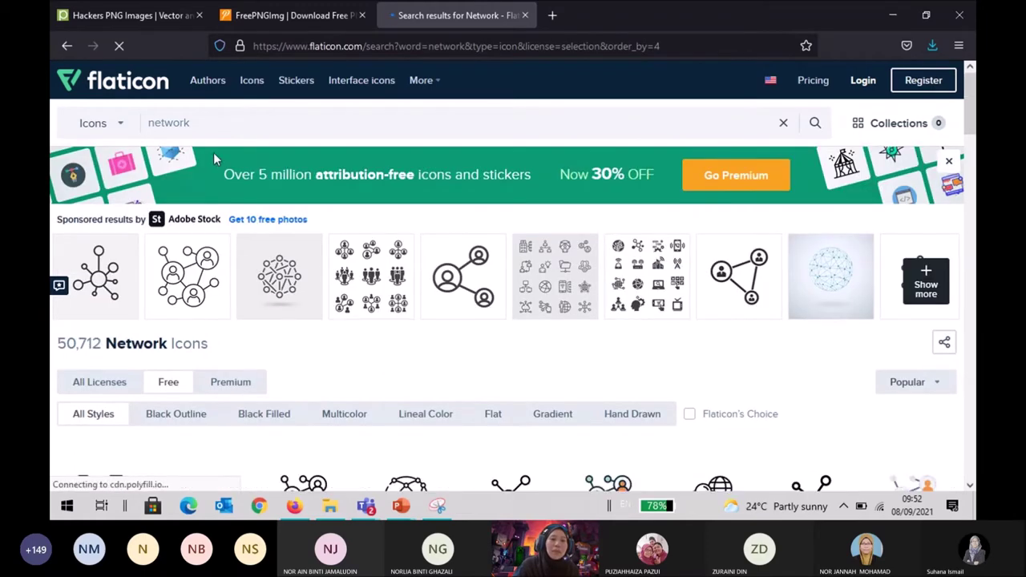
scroll(295, 134, down, 5)
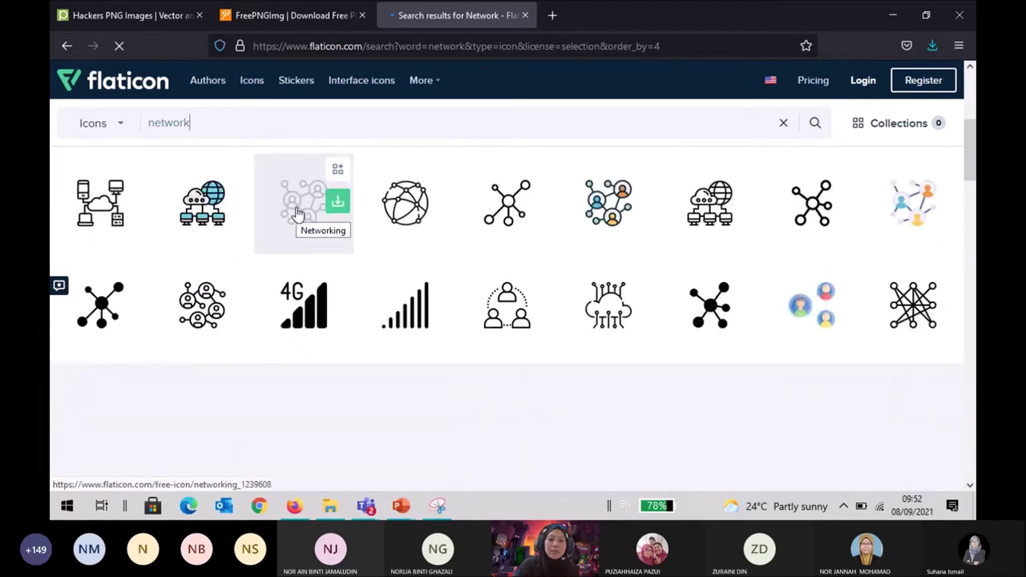
click(401, 506)
Return to PowerPoint and clear all selections on the Source For Graphic slide.
click(354, 469)
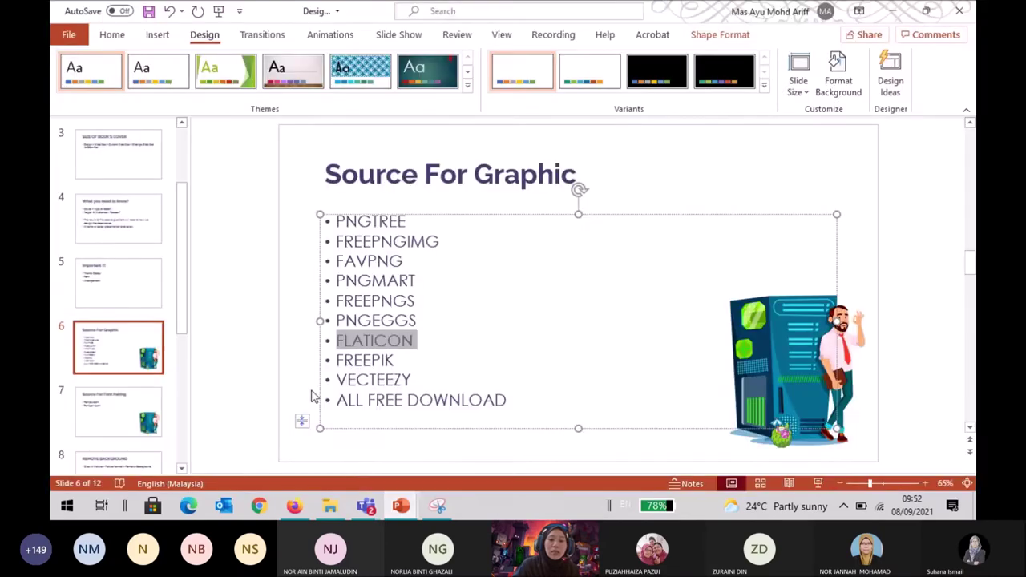
click(495, 346)
click(719, 185)
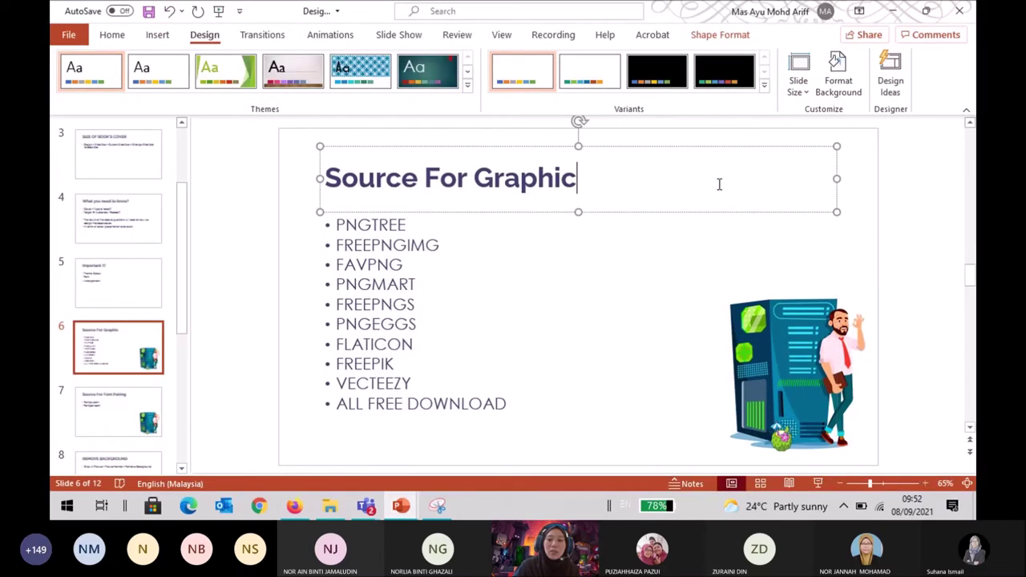
click(910, 247)
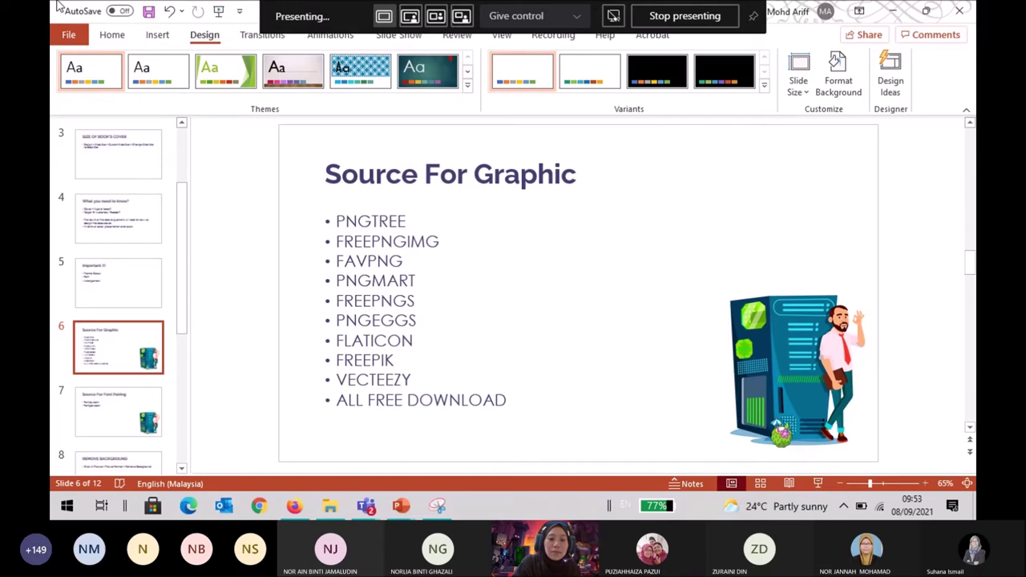
Select the whole list of graphic sources, then bring the webinar meeting window forward.
double_click(376, 224)
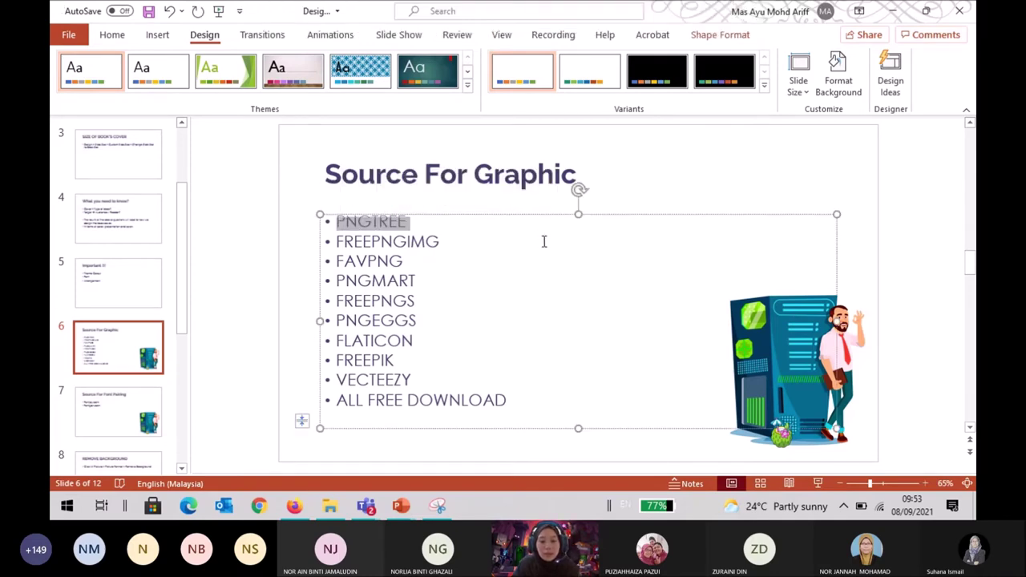
drag(527, 405, 349, 227)
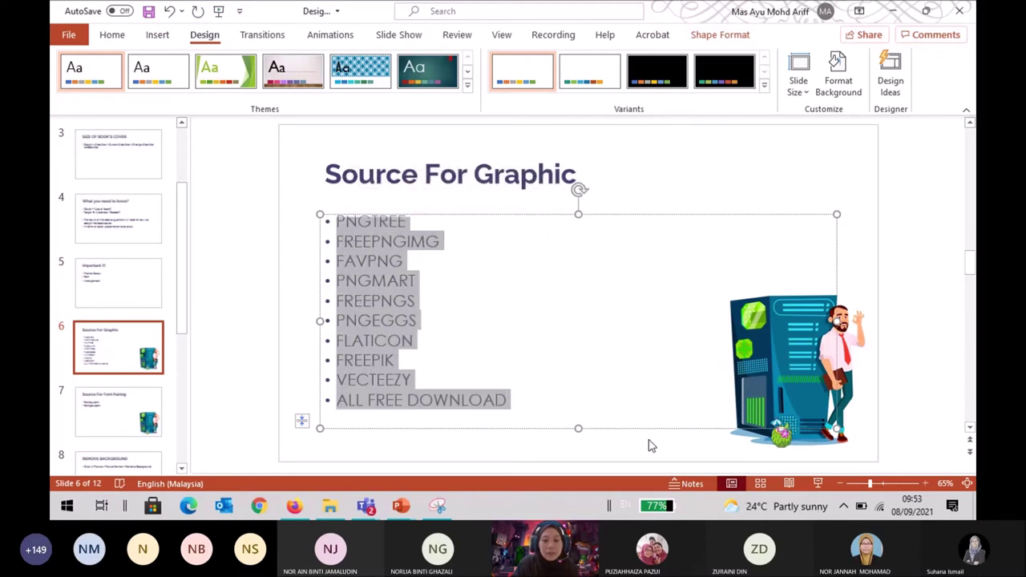
click(542, 380)
drag(526, 394, 352, 225)
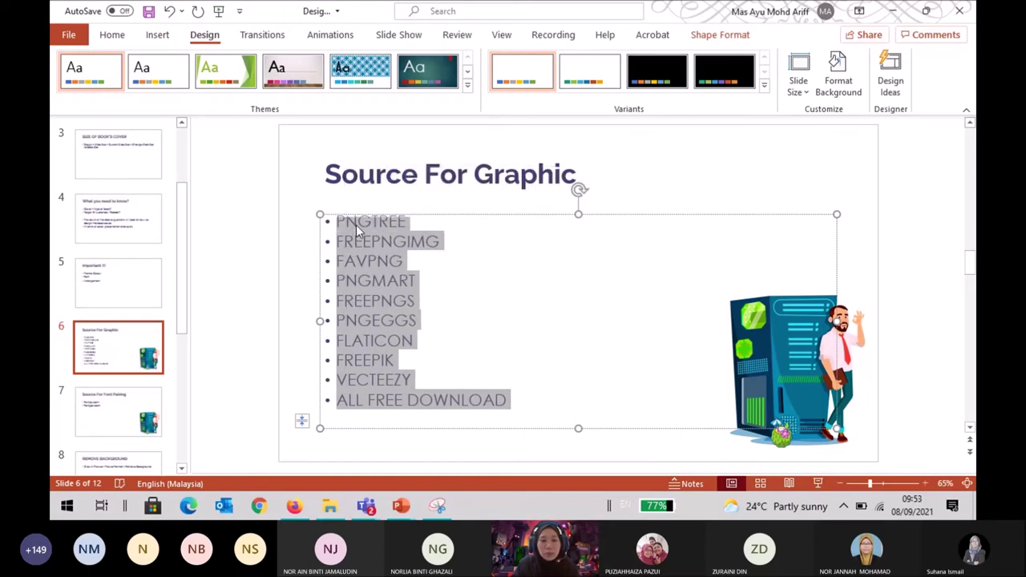
mouse_move(366, 506)
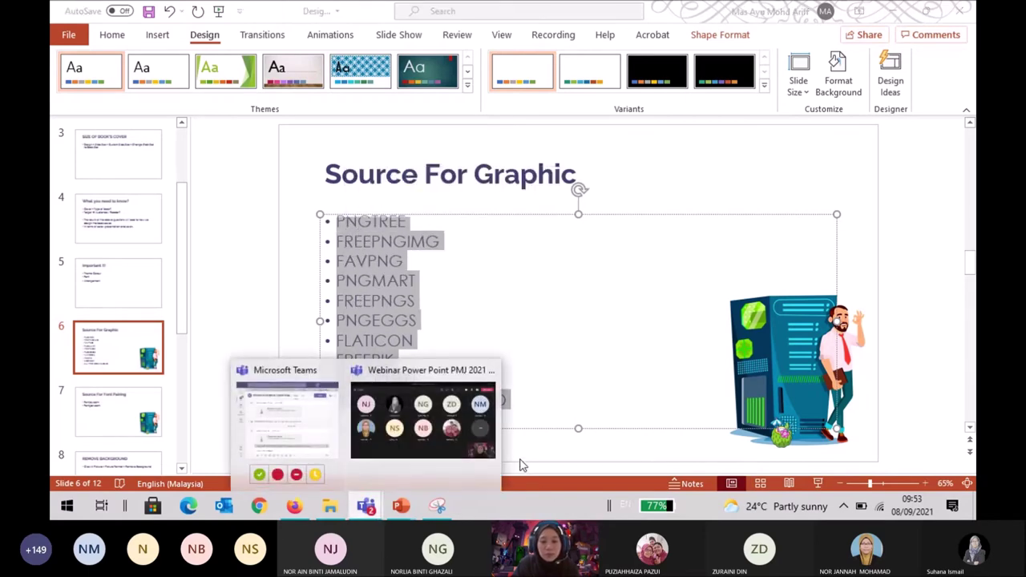
click(439, 442)
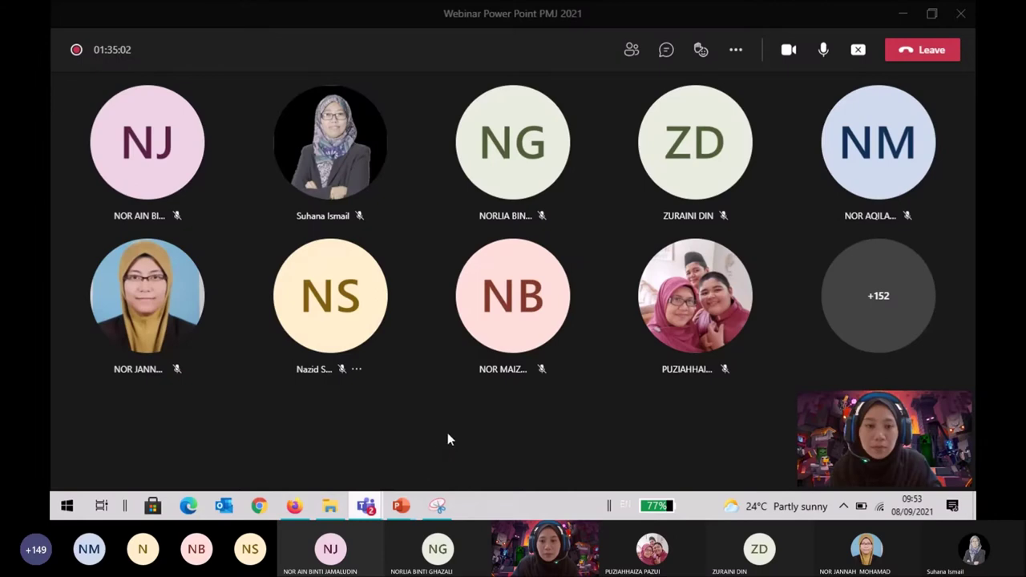
click(665, 50)
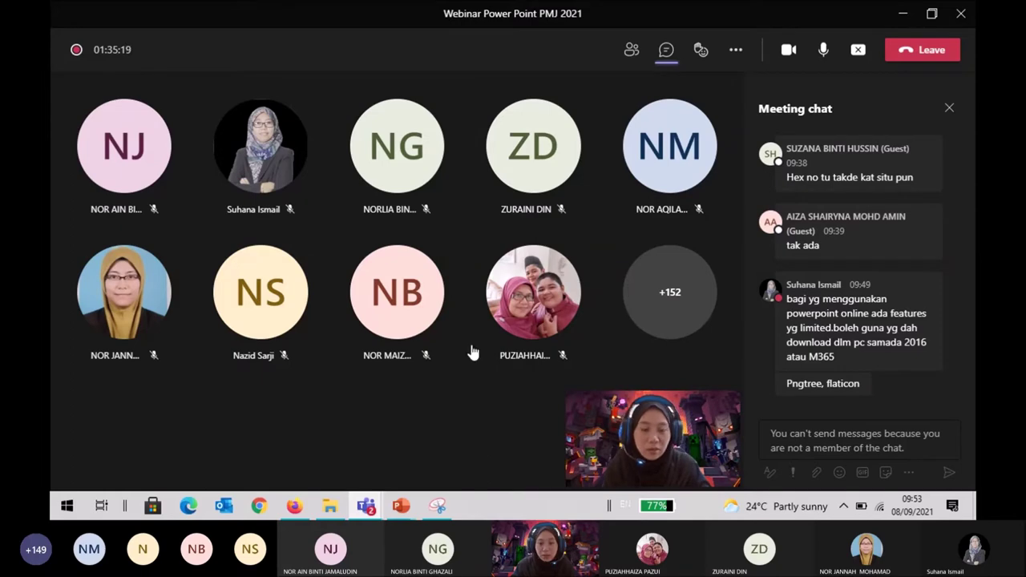
mouse_move(401, 510)
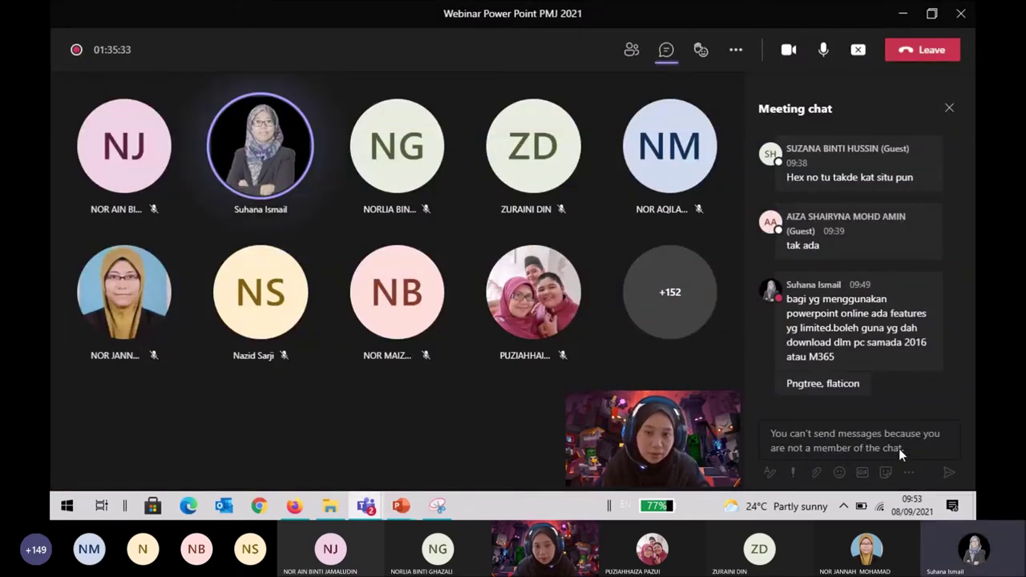
scroll(858, 312, up, 10)
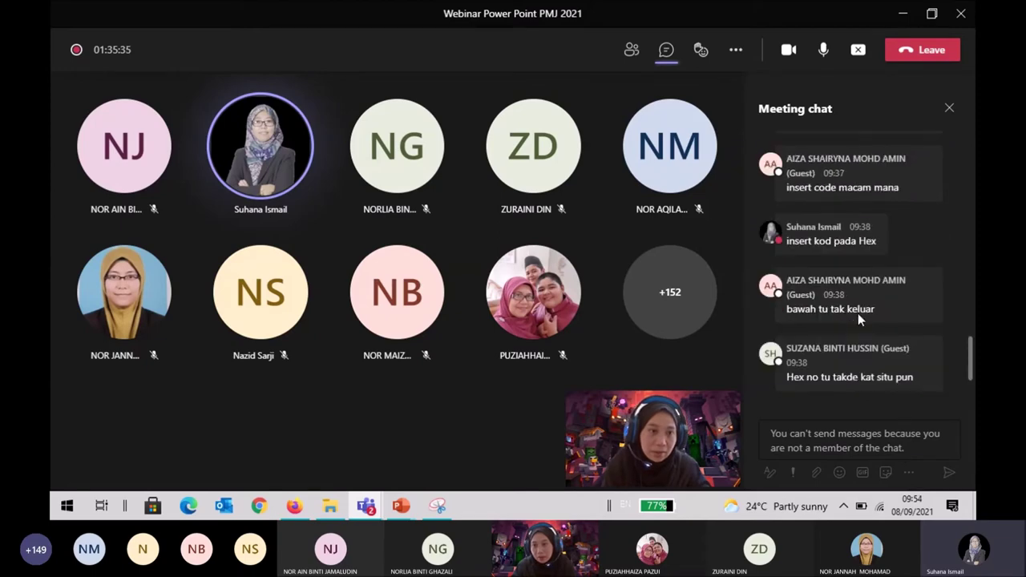
scroll(854, 304, up, 15)
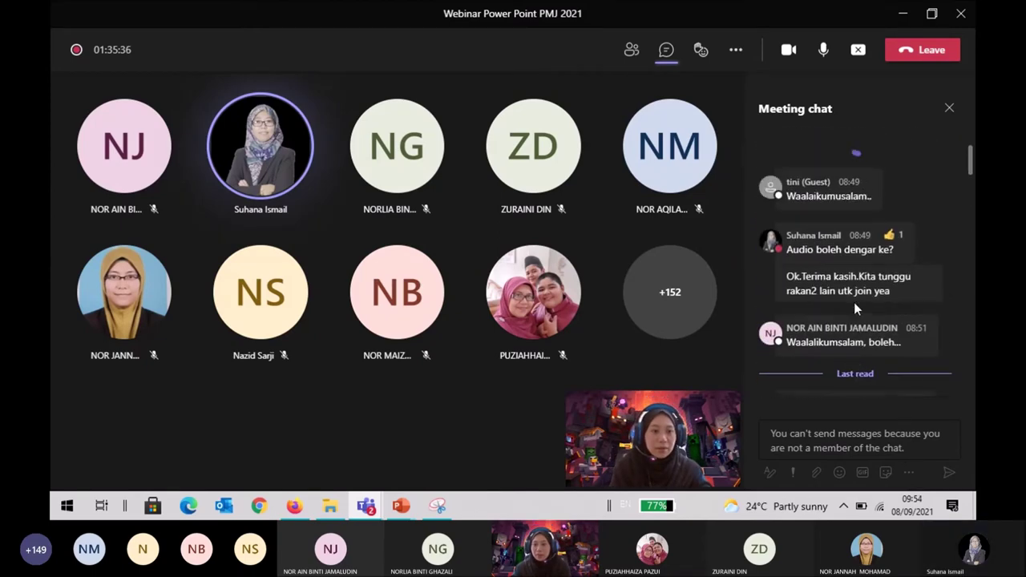
scroll(969, 184, up, 5)
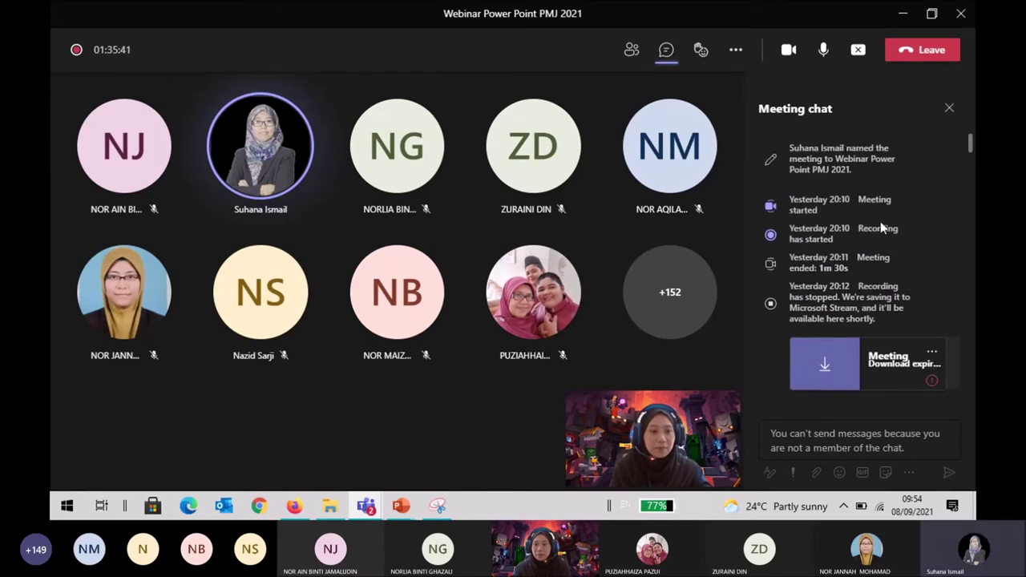
scroll(889, 331, down, 3)
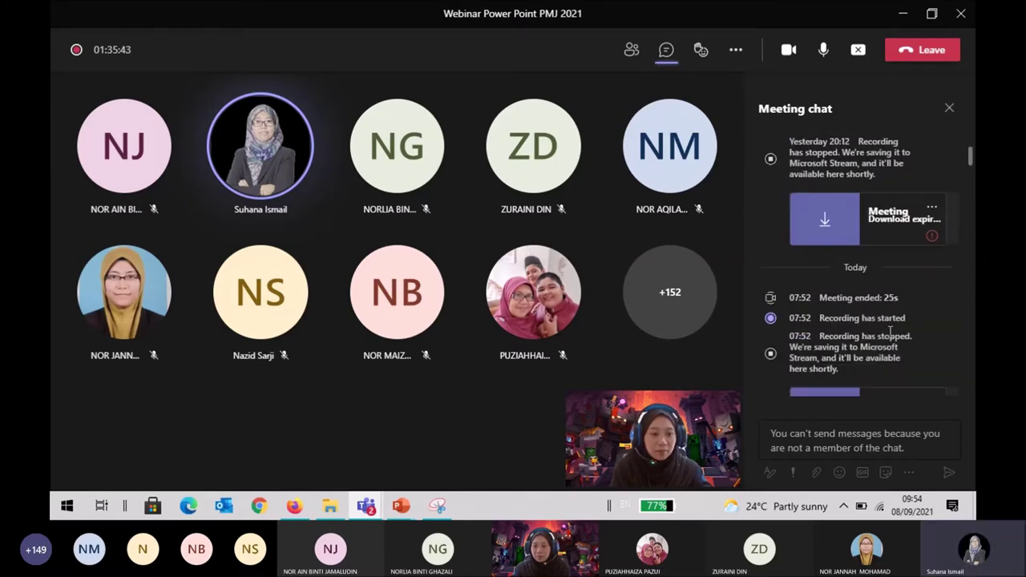
scroll(889, 332, up, 3)
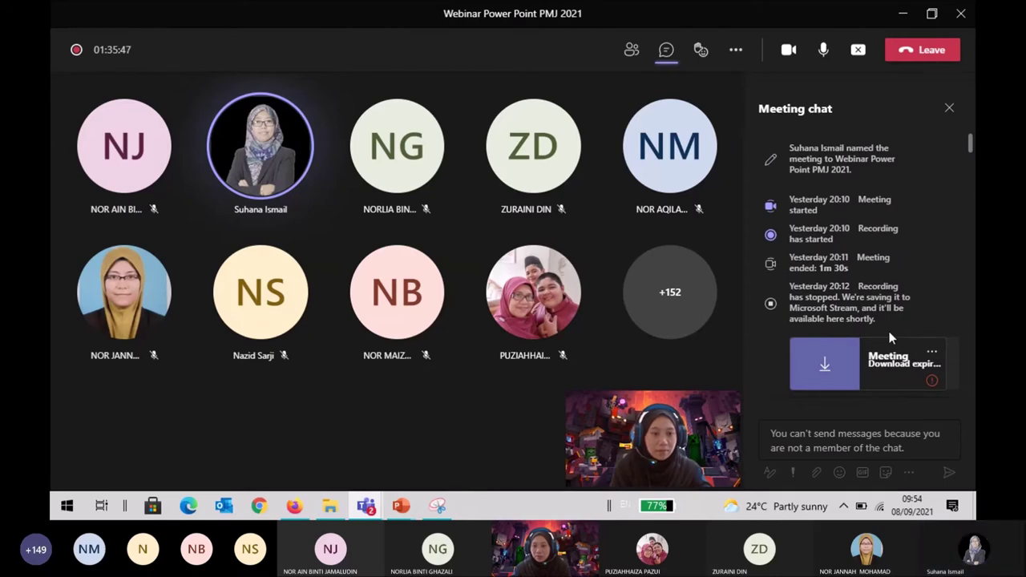
scroll(889, 331, down, 3)
scroll(890, 333, down, 3)
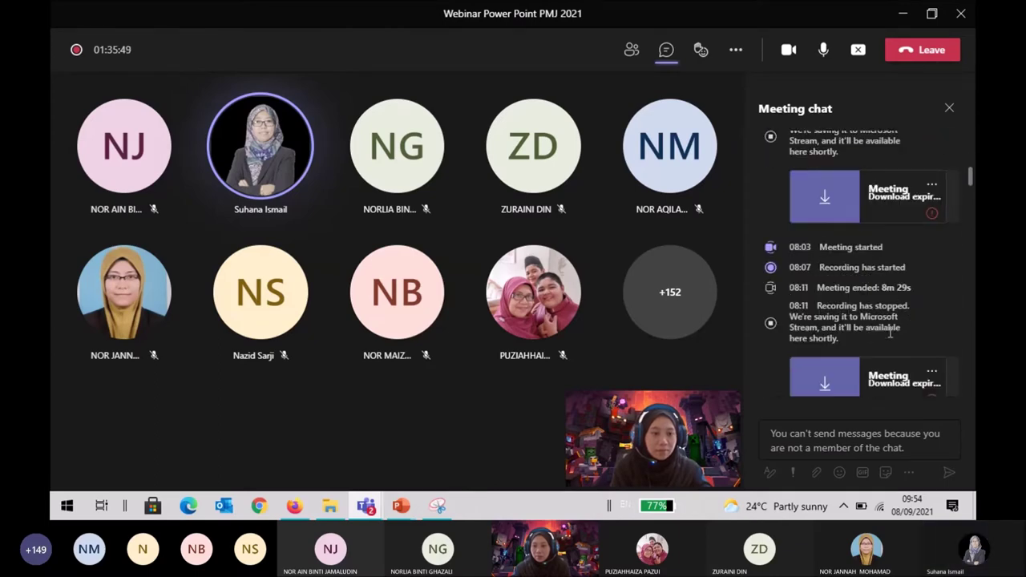
scroll(890, 333, down, 10)
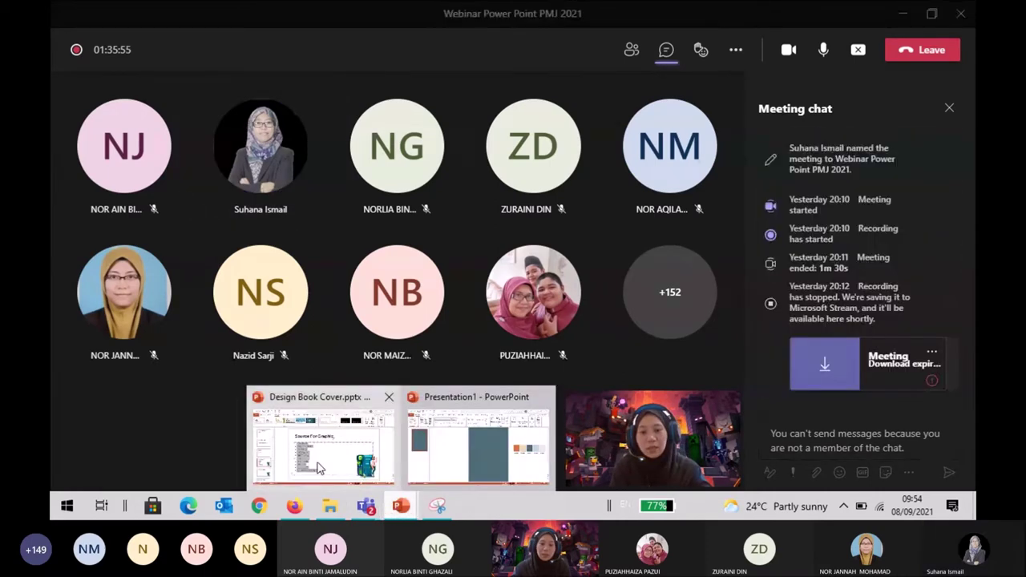
Bring Design Book Cover forward, select then deselect its title, and return to Flaticon's network results.
click(320, 465)
click(696, 174)
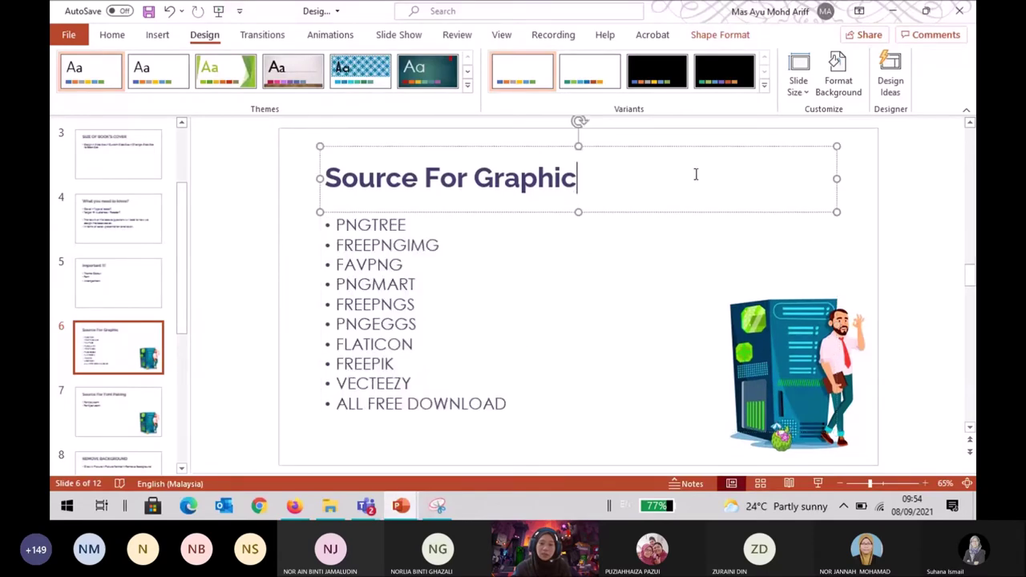
click(941, 238)
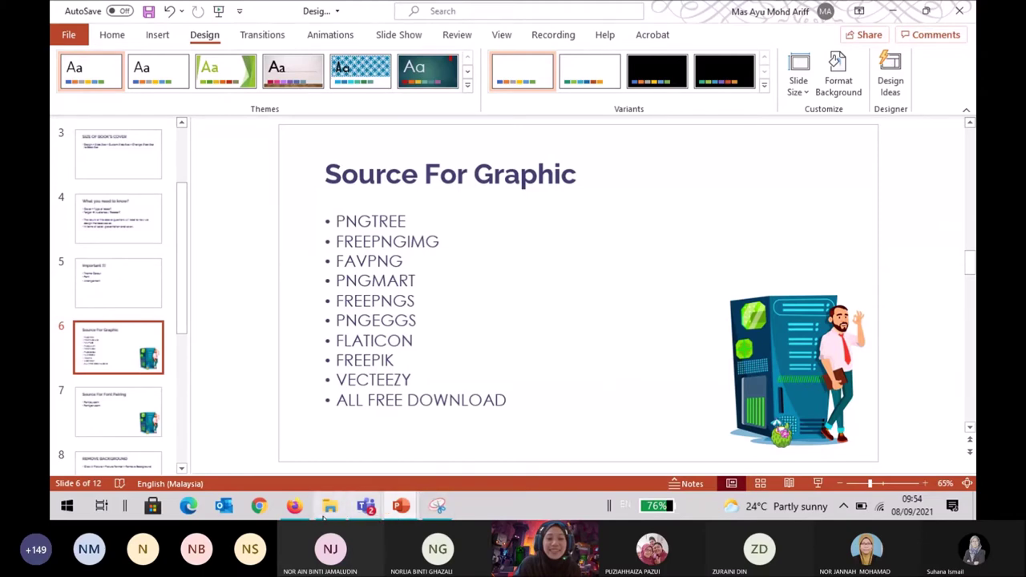
mouse_move(294, 510)
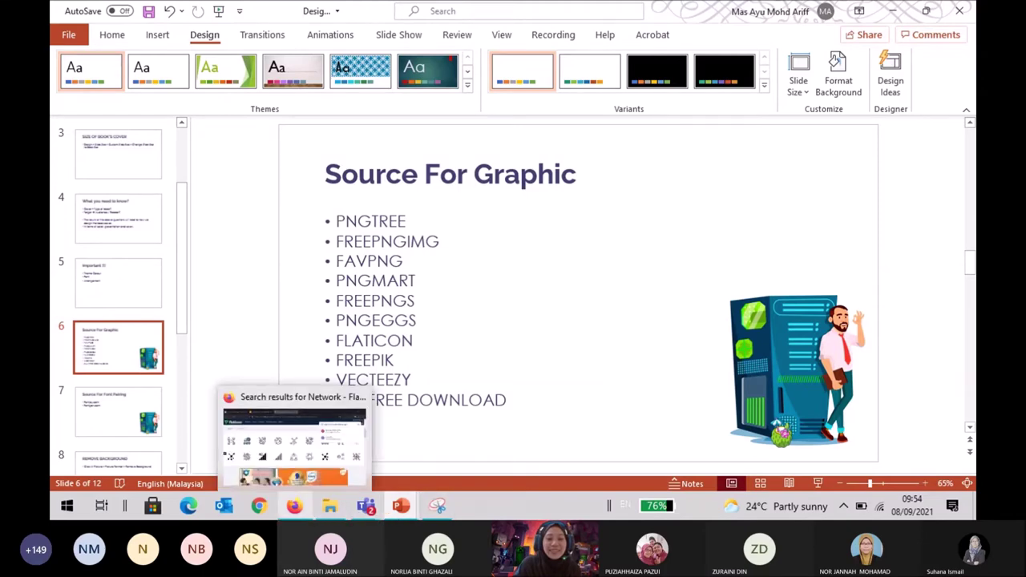
click(295, 445)
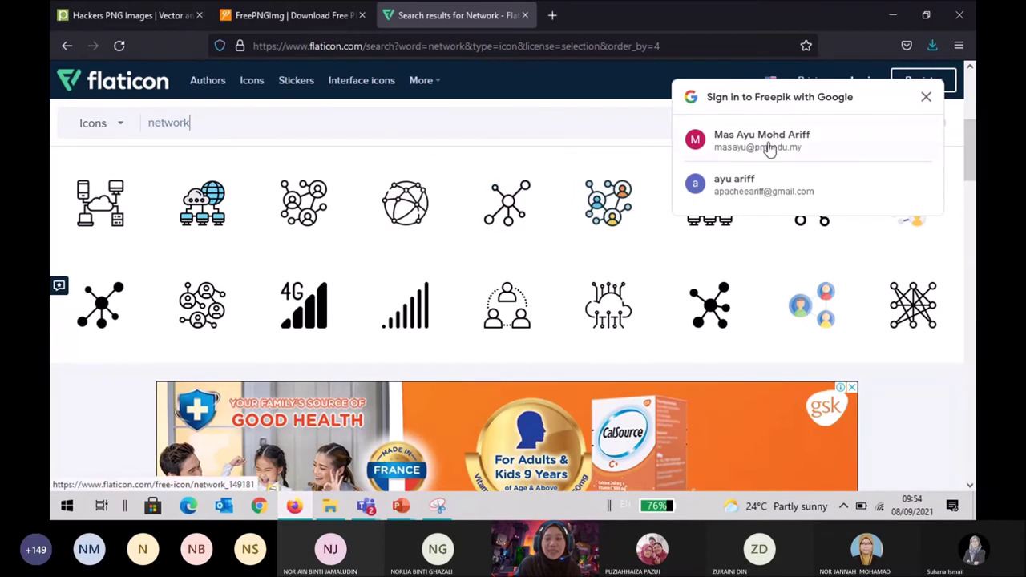
Dismiss the Google sign-in prompt on Flaticon's network results and open a new blank tab.
click(927, 98)
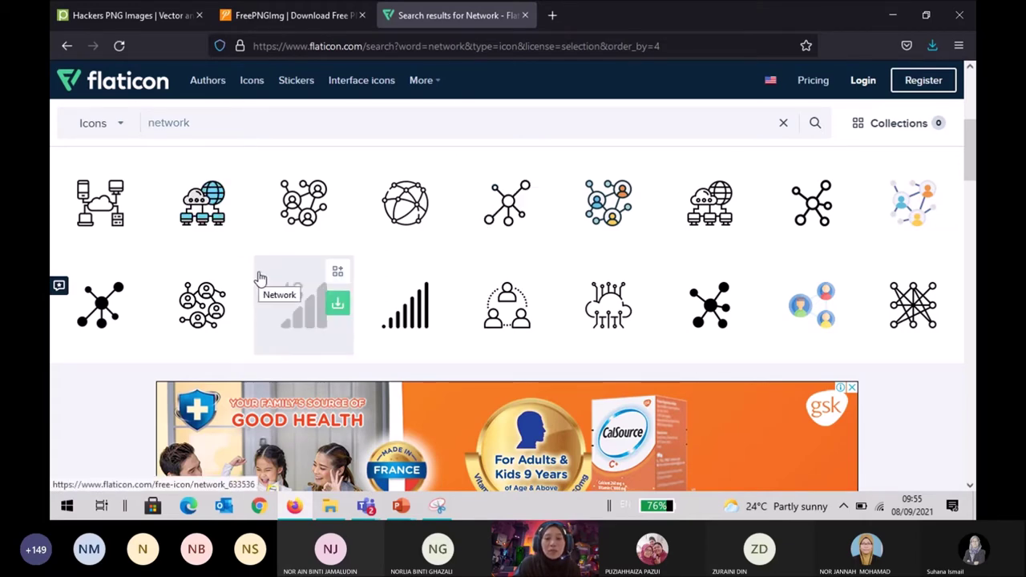
click(553, 16)
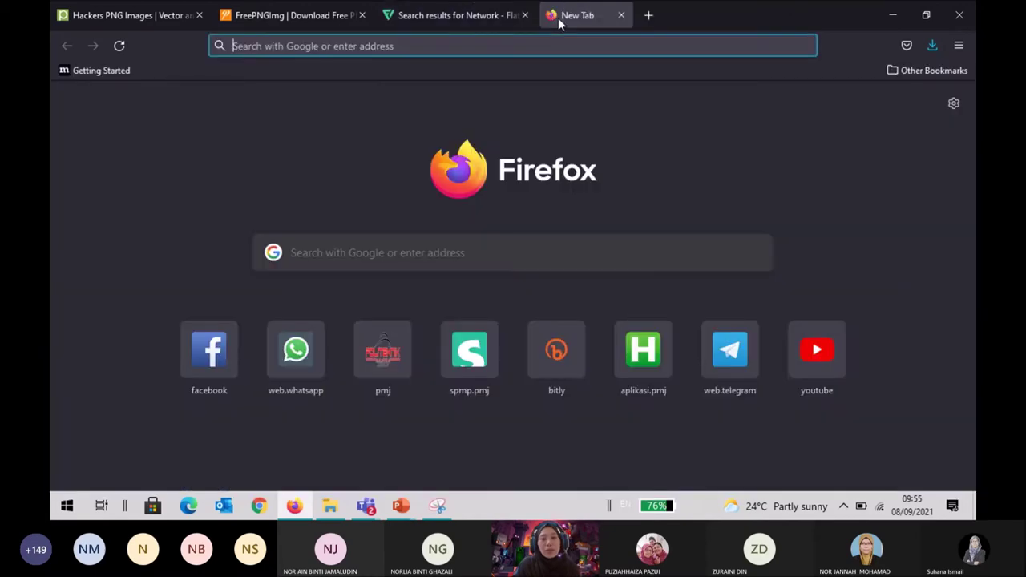
Go to freepik.com in the new tab and search it for 'network'.
text(freepik.com/)
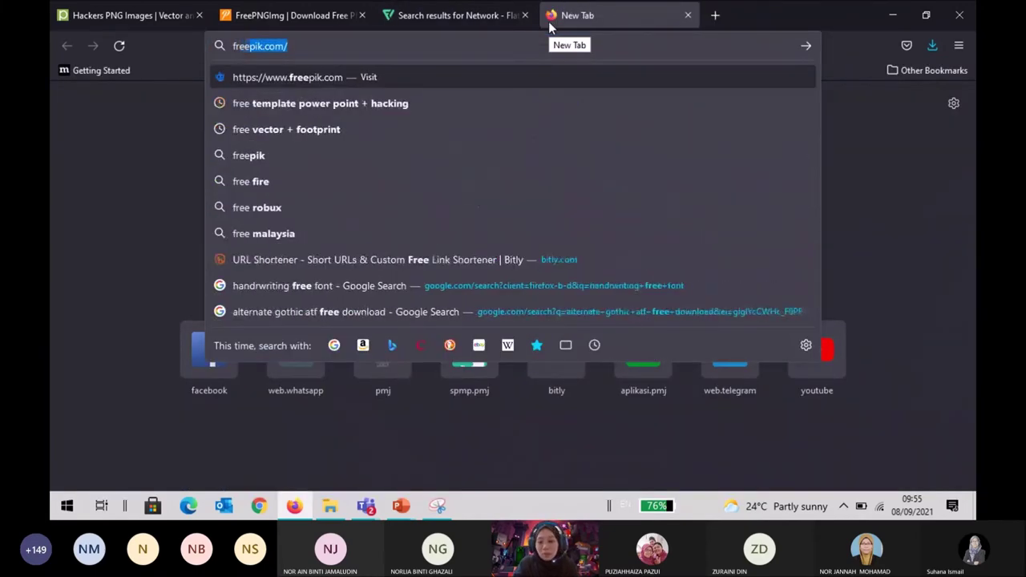
key(Return)
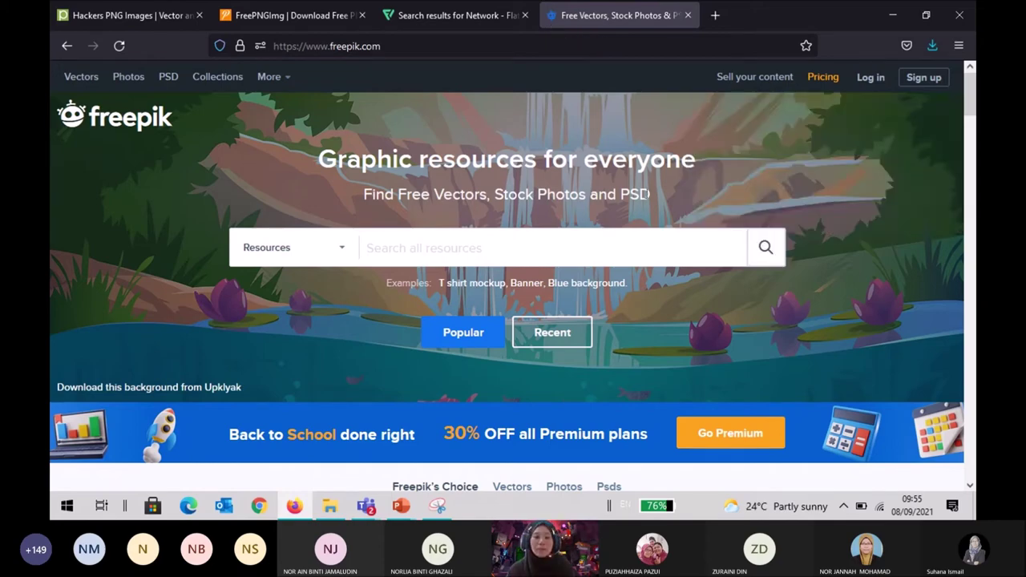
scroll(644, 176, down, 5)
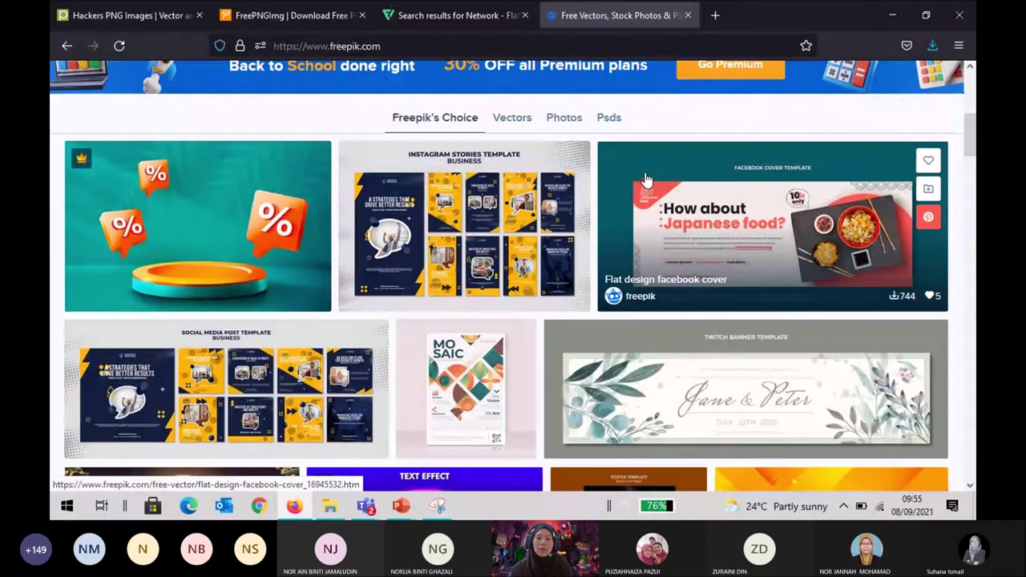
scroll(644, 176, up, 5)
click(423, 252)
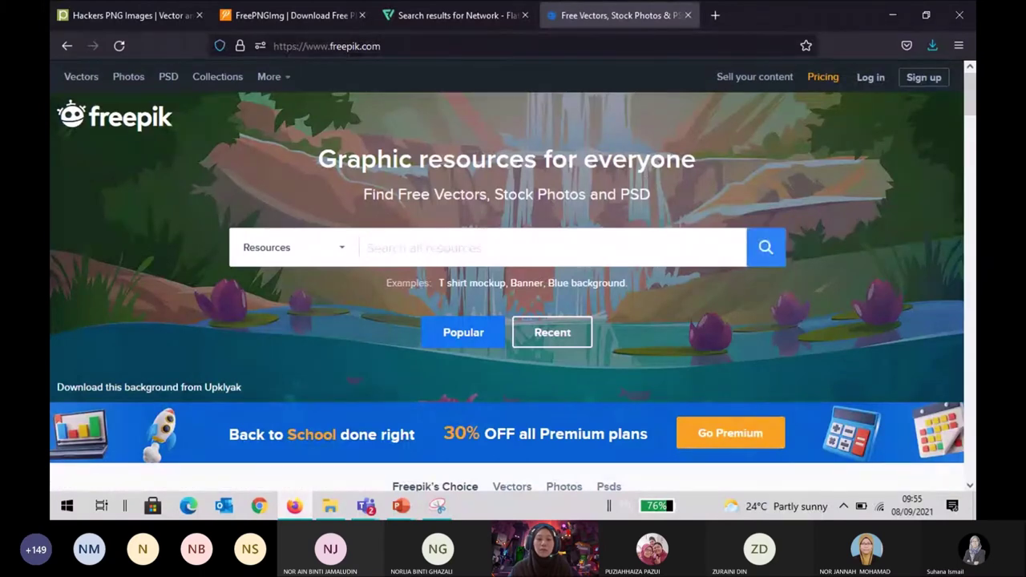
text(network)
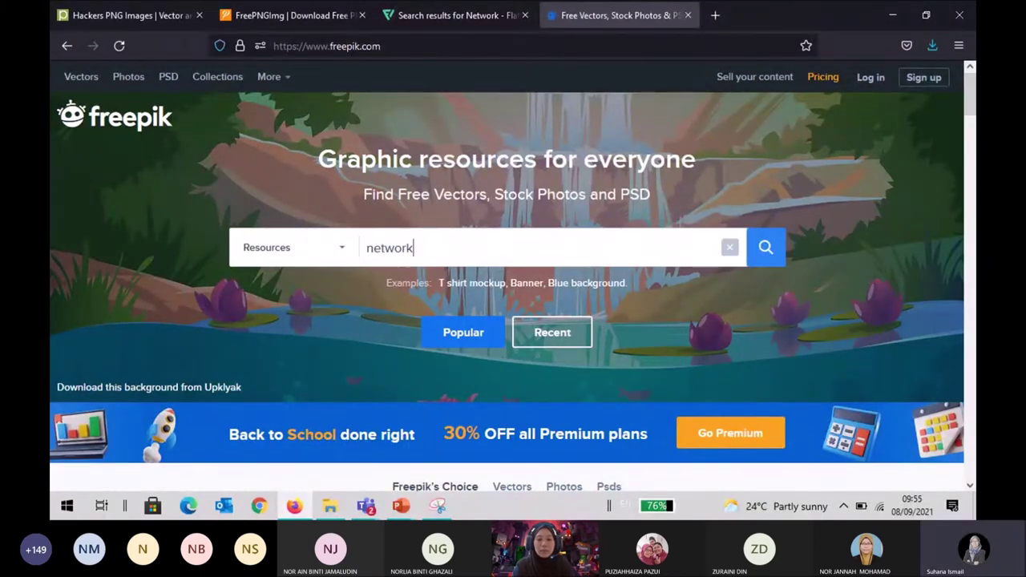
key(Return)
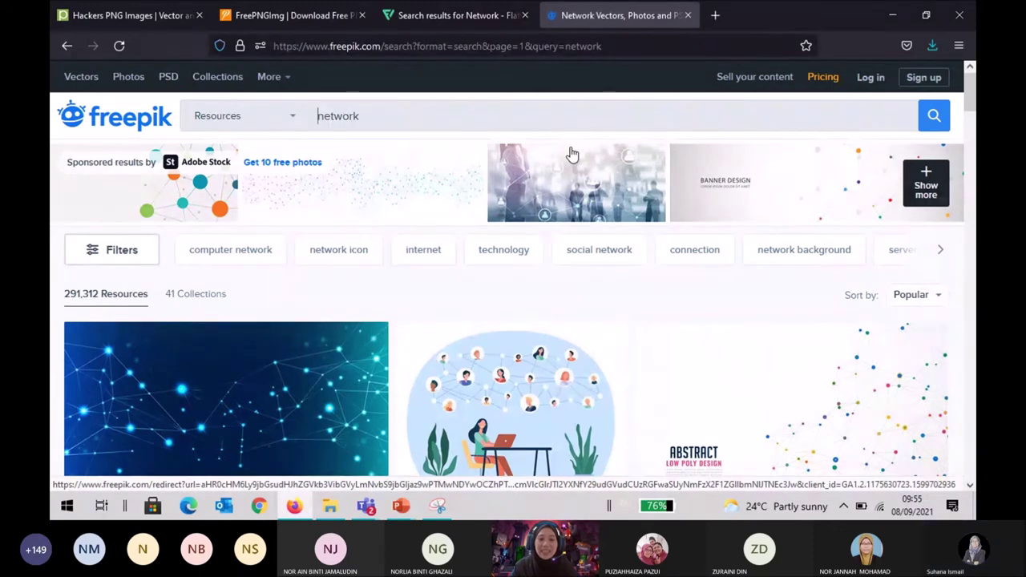
Browse the Freepik 'network' results, then return to the pngtree 'hackers' PNG results tab.
scroll(570, 230, down, 2)
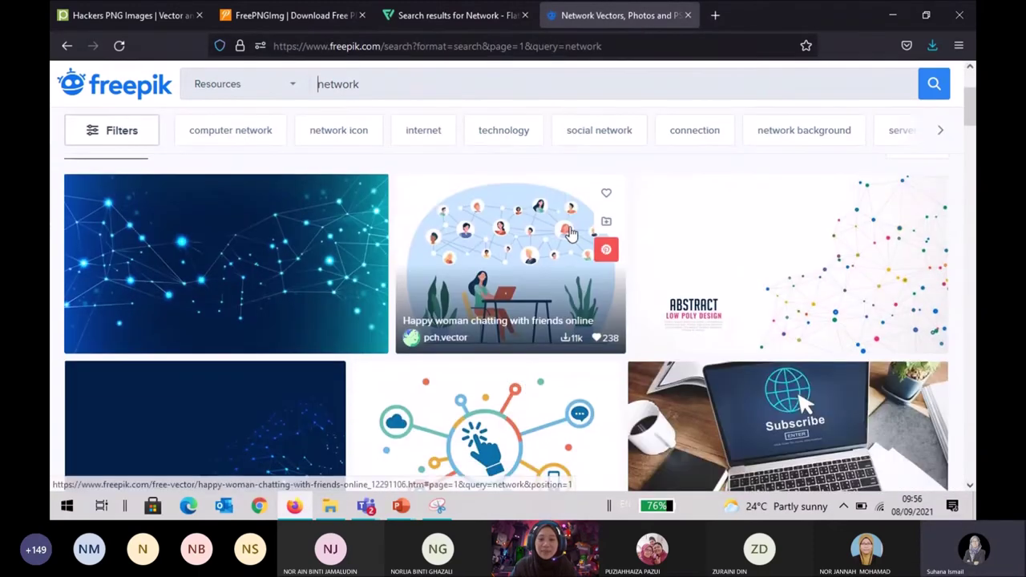
scroll(570, 230, up, 2)
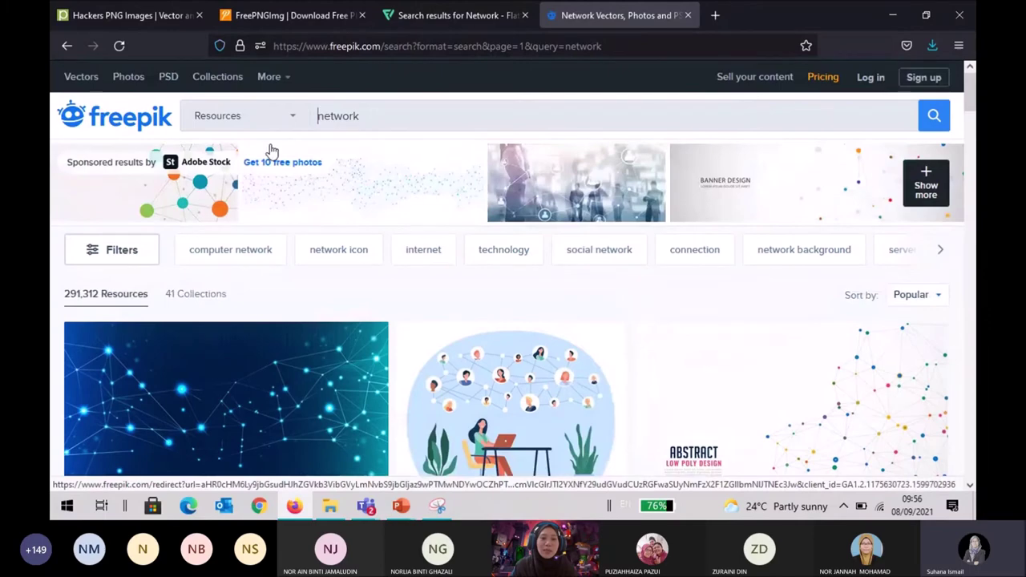
scroll(259, 273, down, 3)
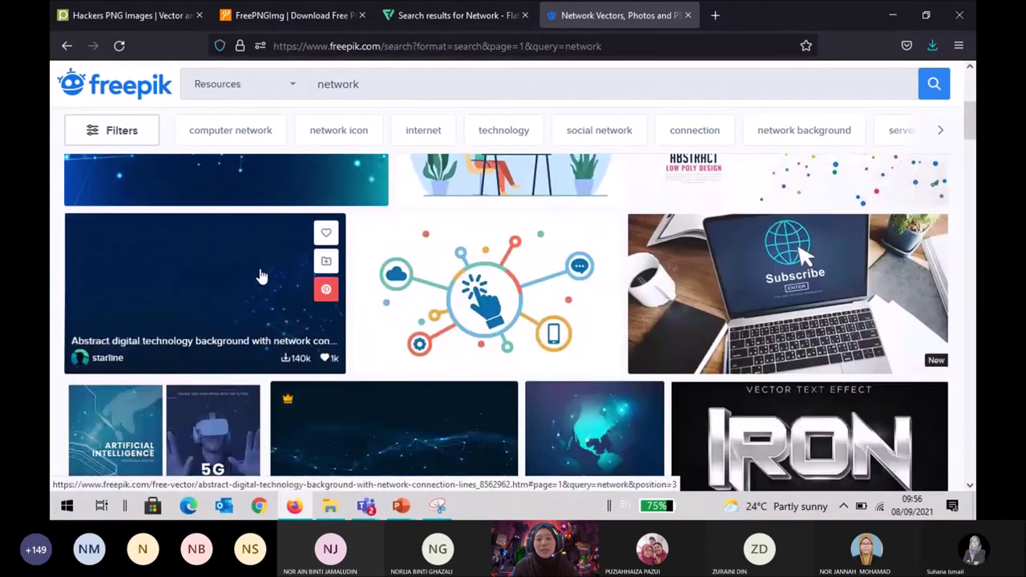
scroll(261, 276, down, 3)
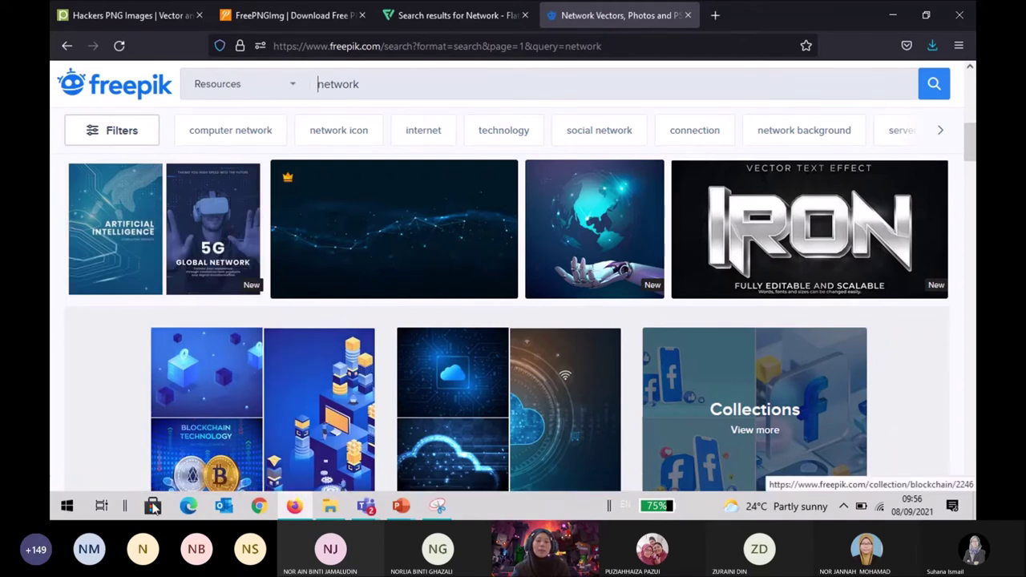
mouse_move(410, 511)
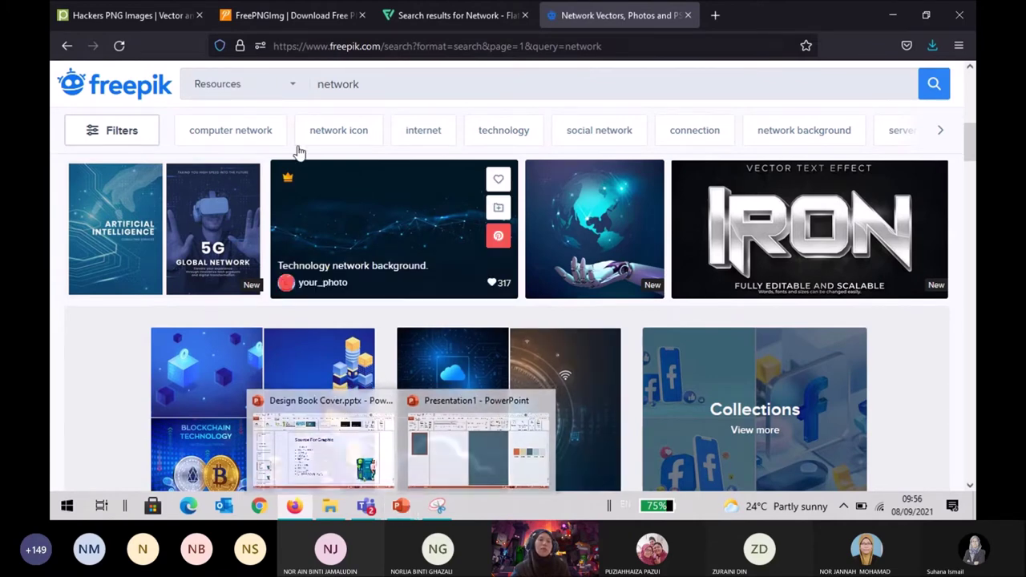
click(147, 19)
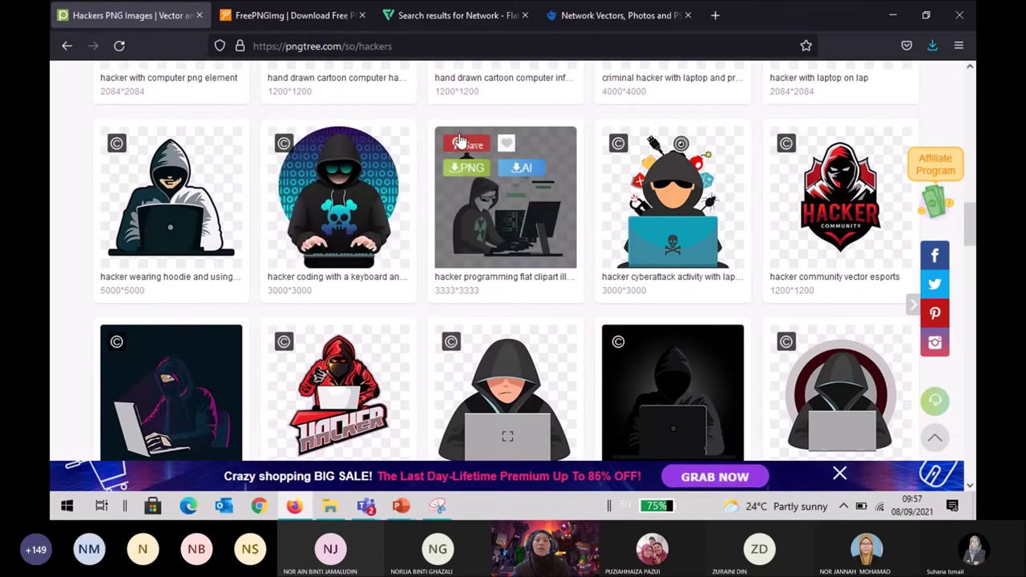
Switch back to the Freepik 'Network Vectors' results tab.
click(570, 18)
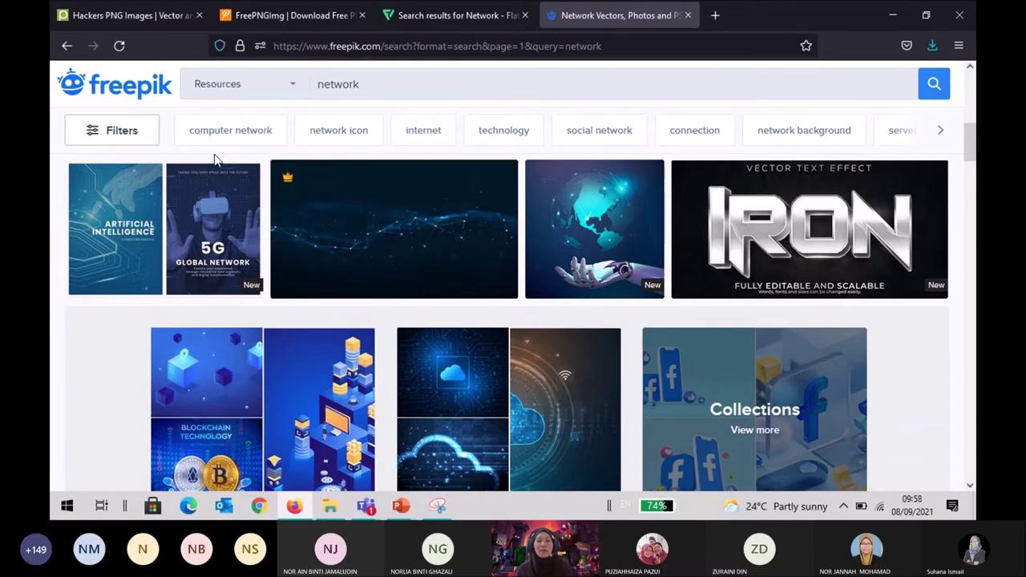
Open the 'Happy woman chatting with friends online' vector to view its Freepik License and EPS download.
scroll(226, 241, up, 5)
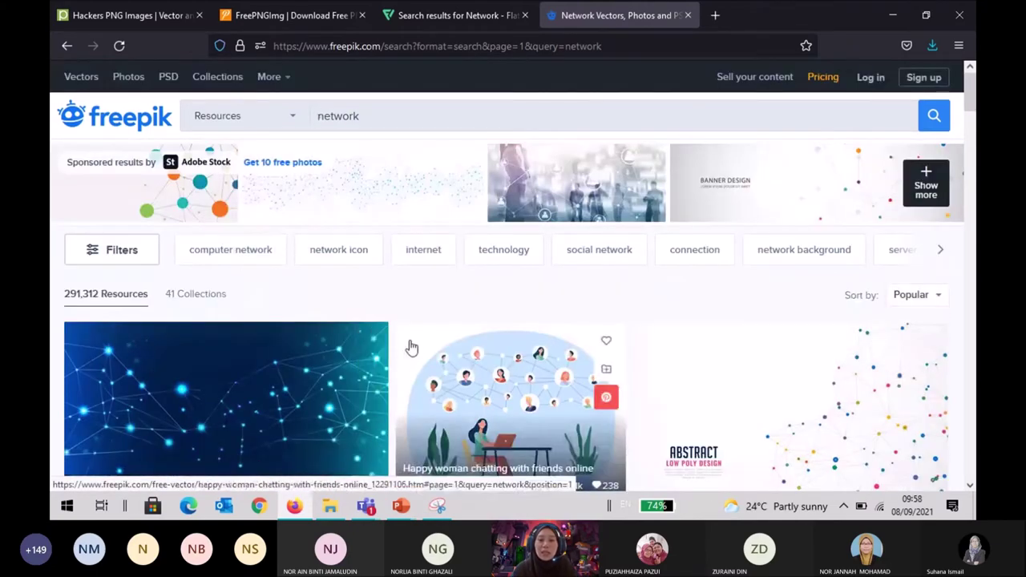
scroll(433, 321, down, 2)
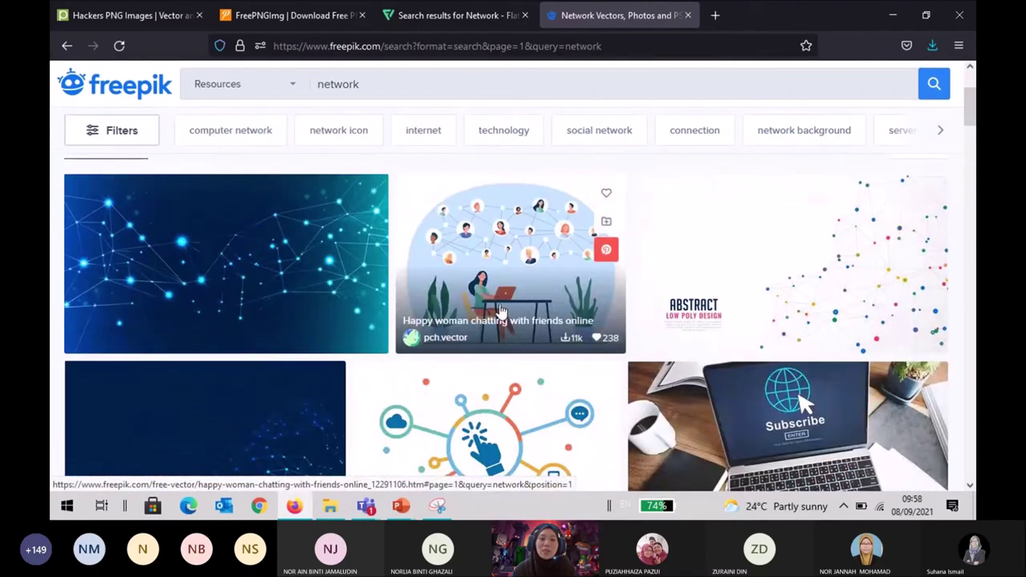
click(522, 277)
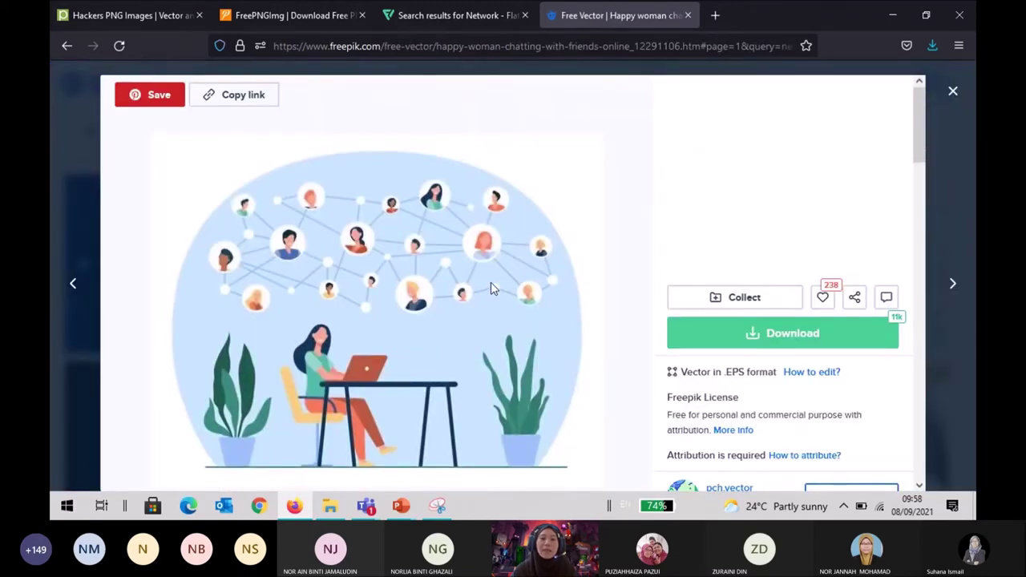
scroll(492, 288, down, 2)
scroll(515, 249, up, 2)
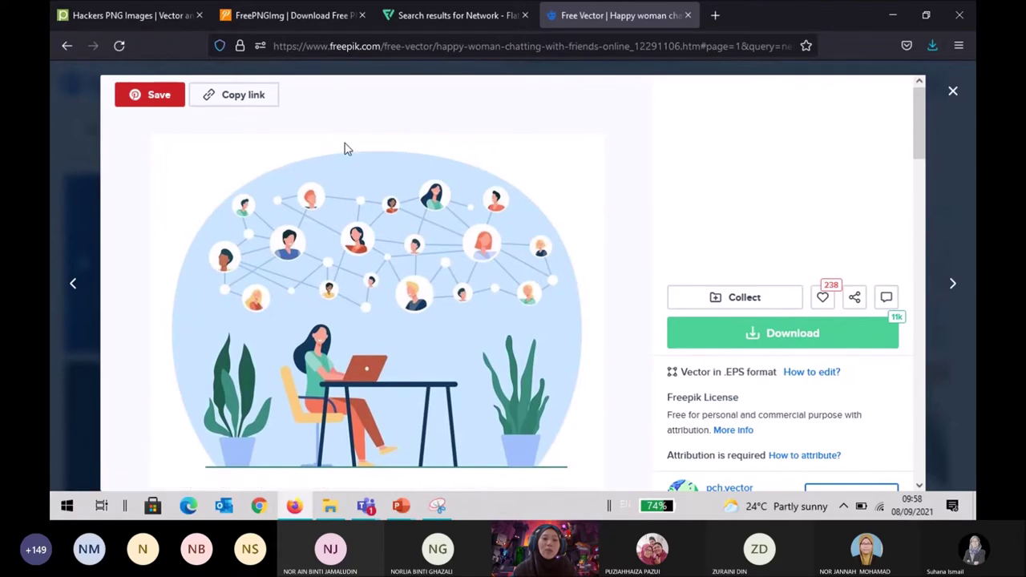
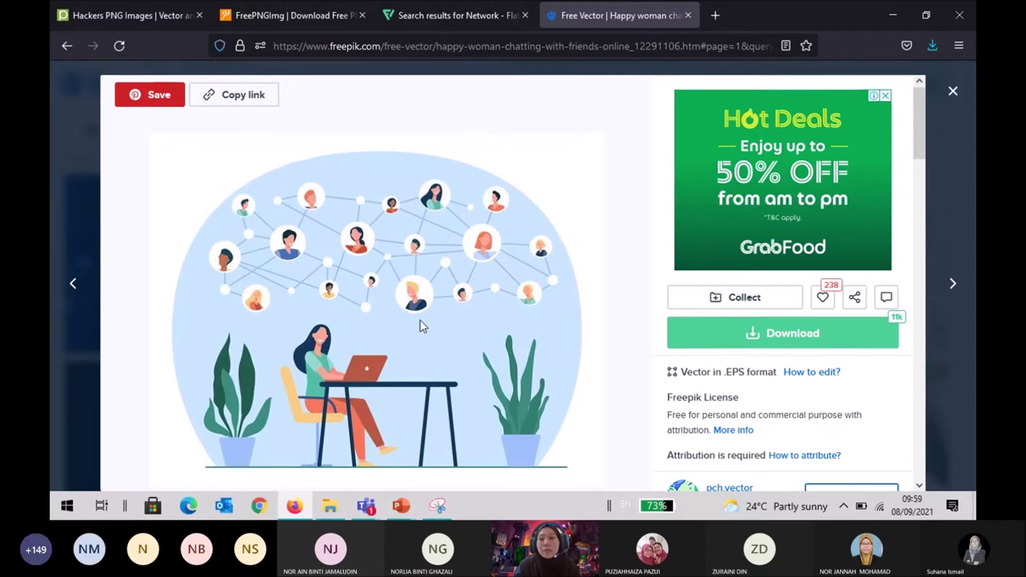
Close the Freepik network illustration preview and return to the Pngtree hacker results.
click(959, 95)
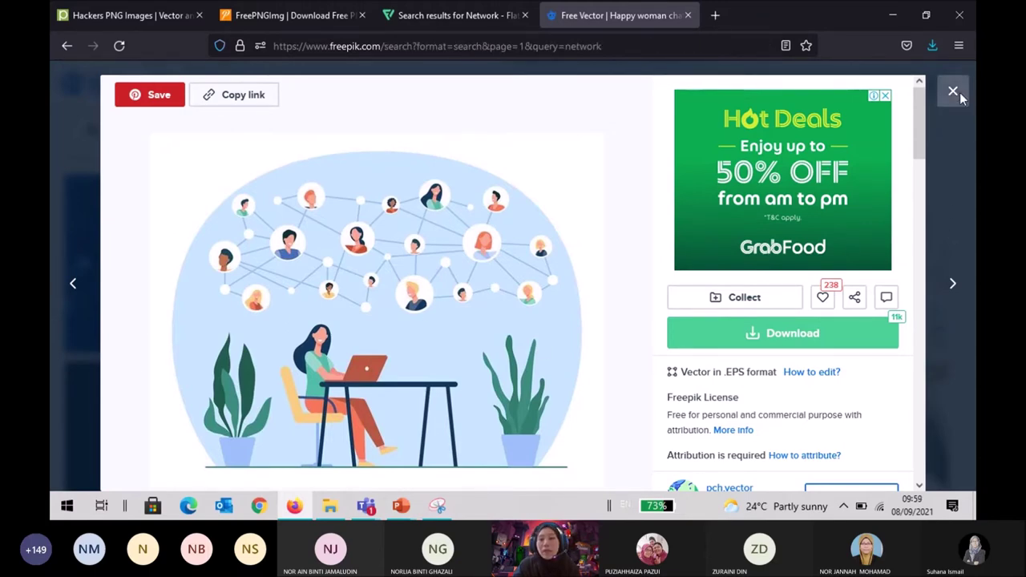
click(104, 22)
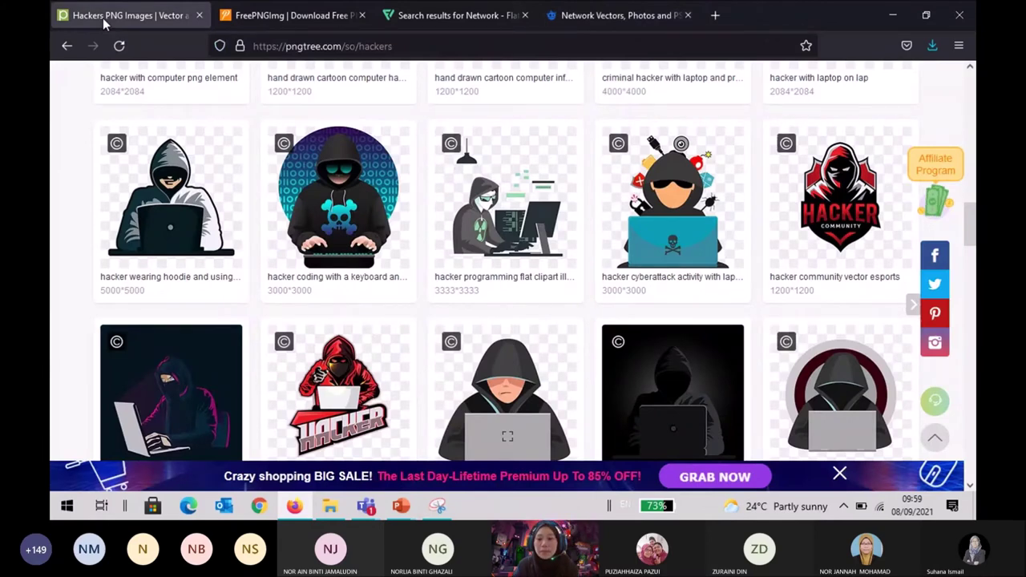
Close the FreePNGImg tab and go back to the Pngtree hacker results.
scroll(445, 217, down, 3)
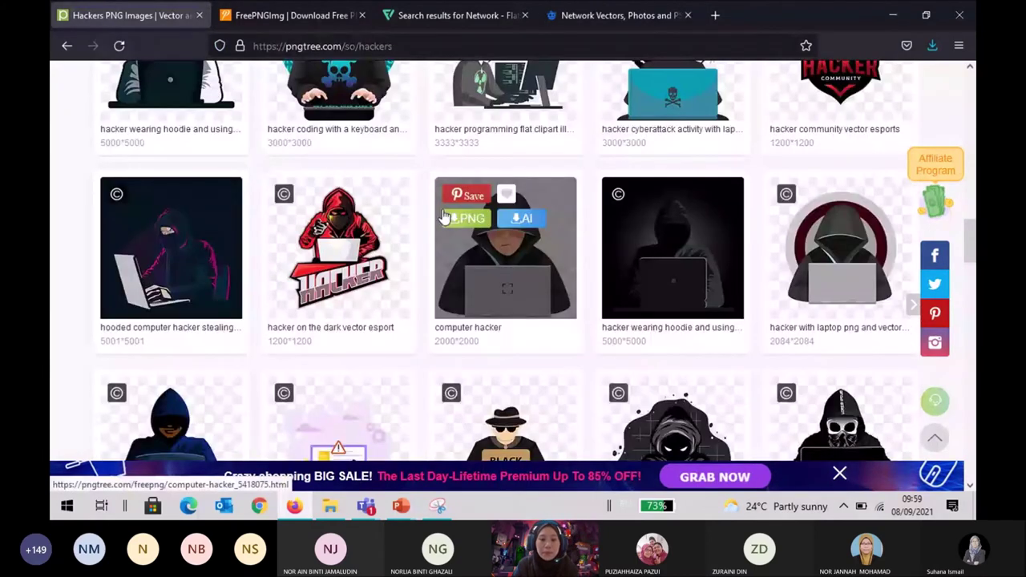
click(267, 22)
click(362, 16)
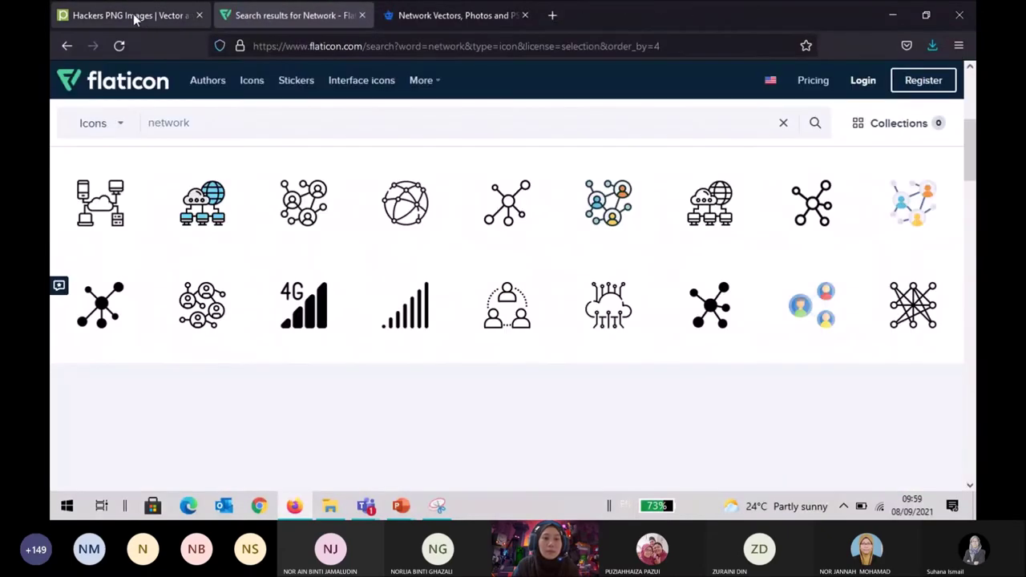
click(134, 16)
Browse the Pngtree hacker PNG results, such as 'hacking mask' and 'cool hacker design'.
scroll(358, 276, down, 4)
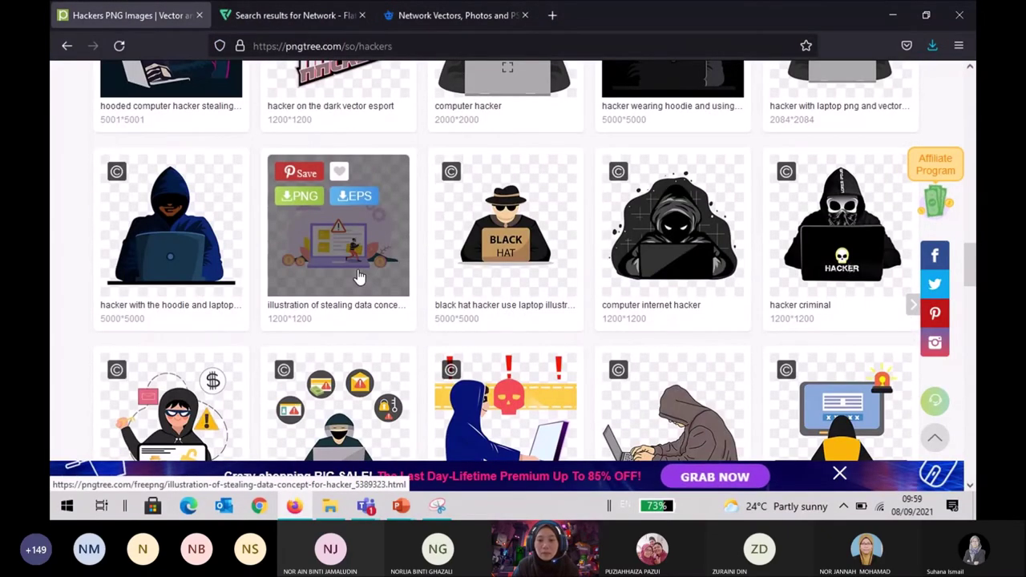
scroll(359, 276, down, 4)
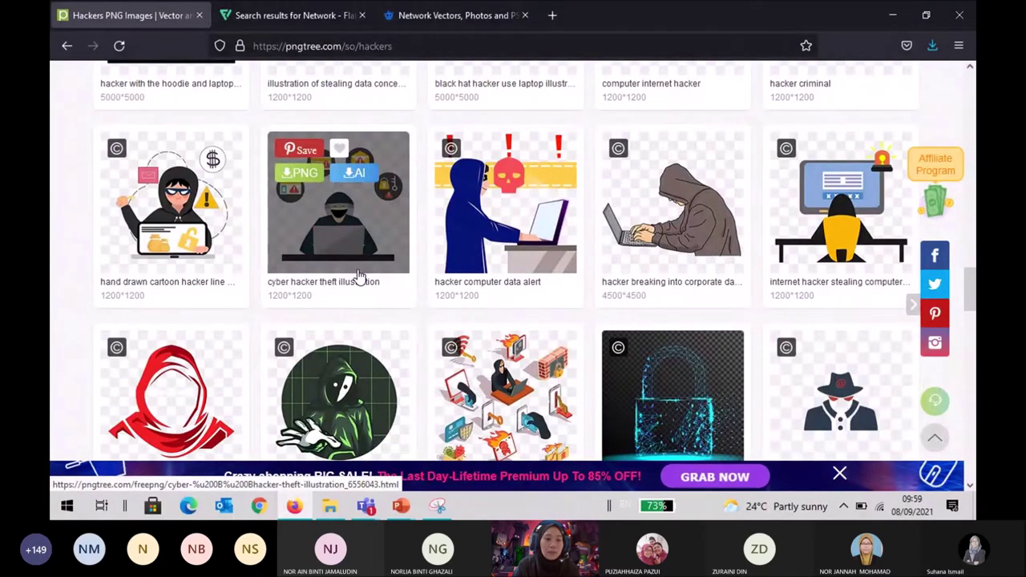
scroll(359, 276, down, 3)
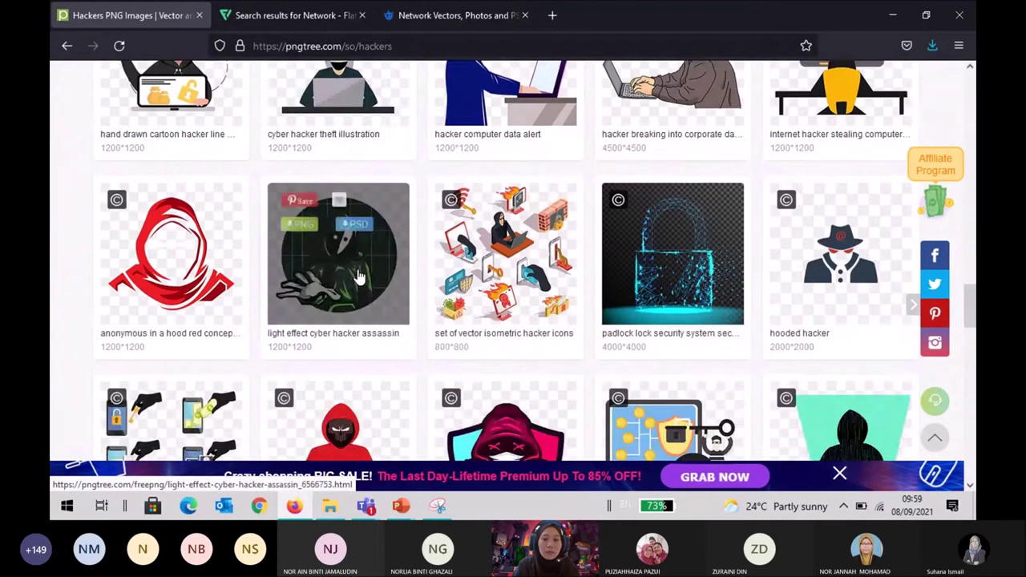
scroll(359, 277, down, 3)
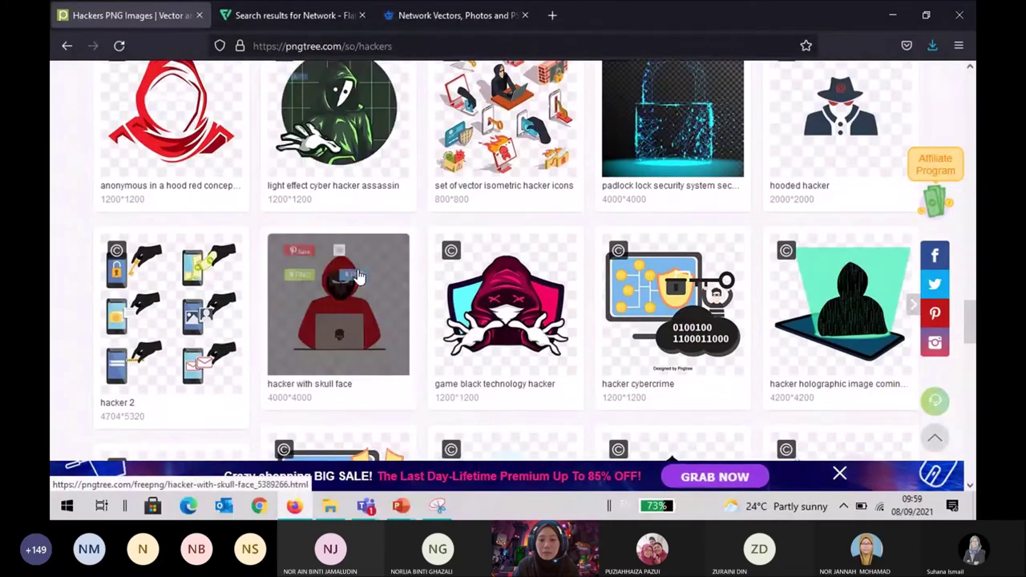
scroll(358, 276, down, 6)
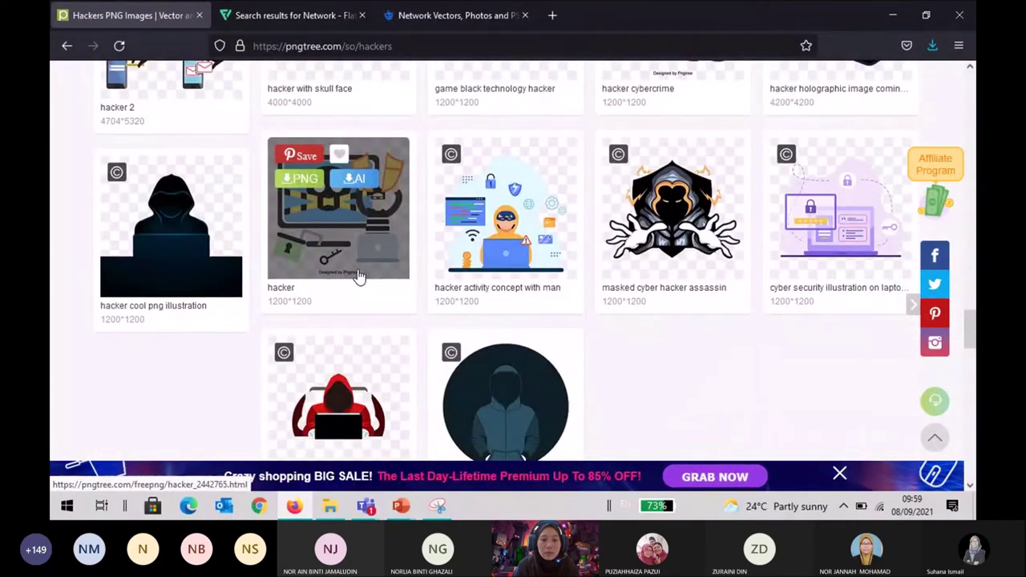
scroll(358, 277, down, 5)
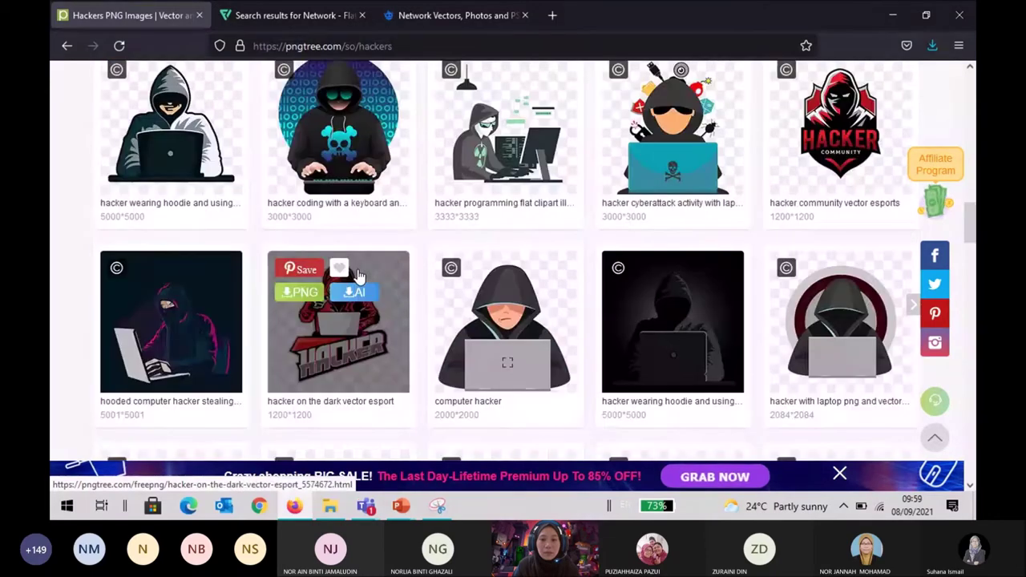
scroll(358, 276, up, 3)
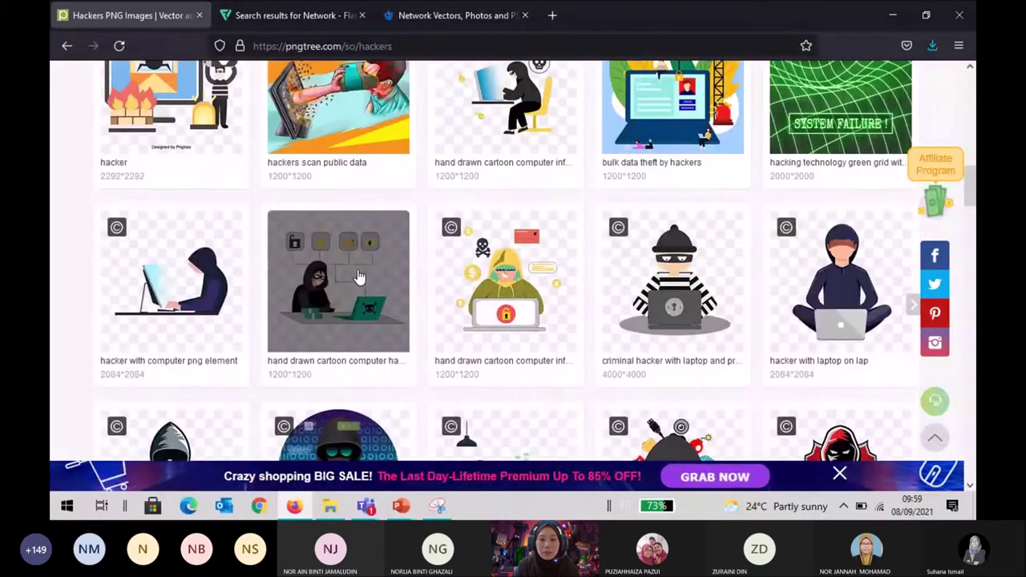
scroll(358, 276, up, 6)
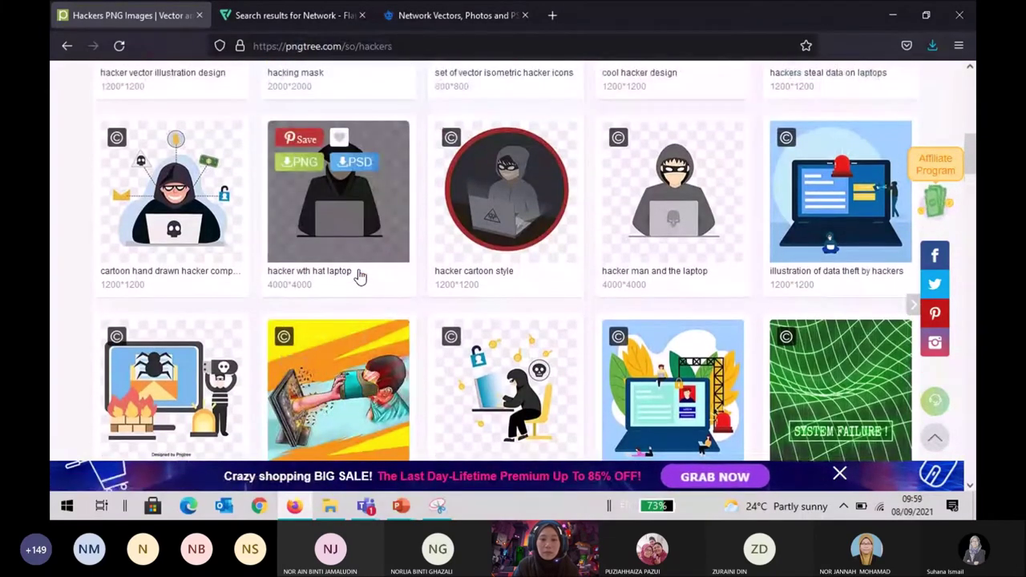
scroll(358, 276, up, 5)
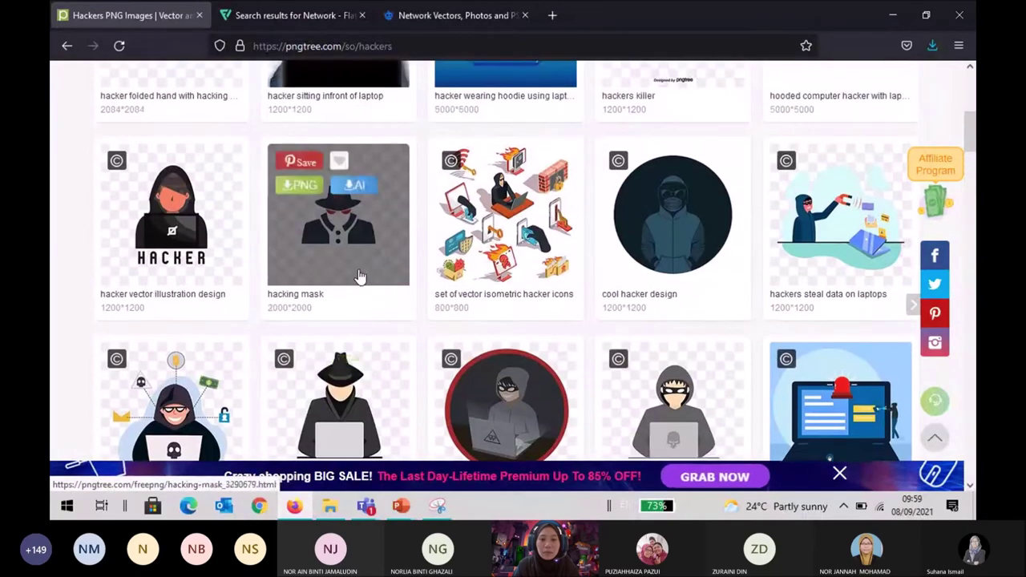
scroll(359, 276, up, 4)
scroll(358, 277, down, 3)
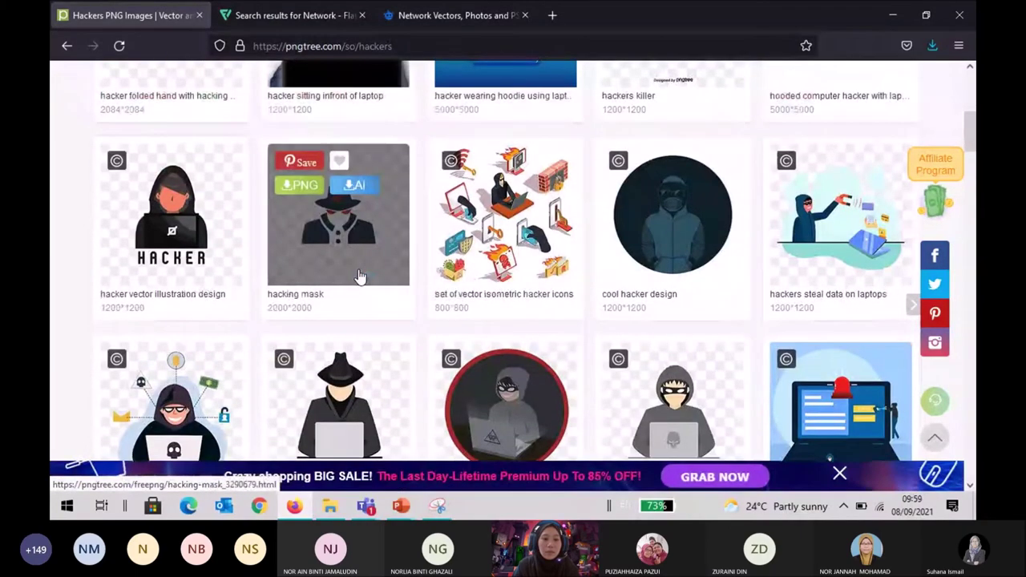
scroll(358, 277, up, 3)
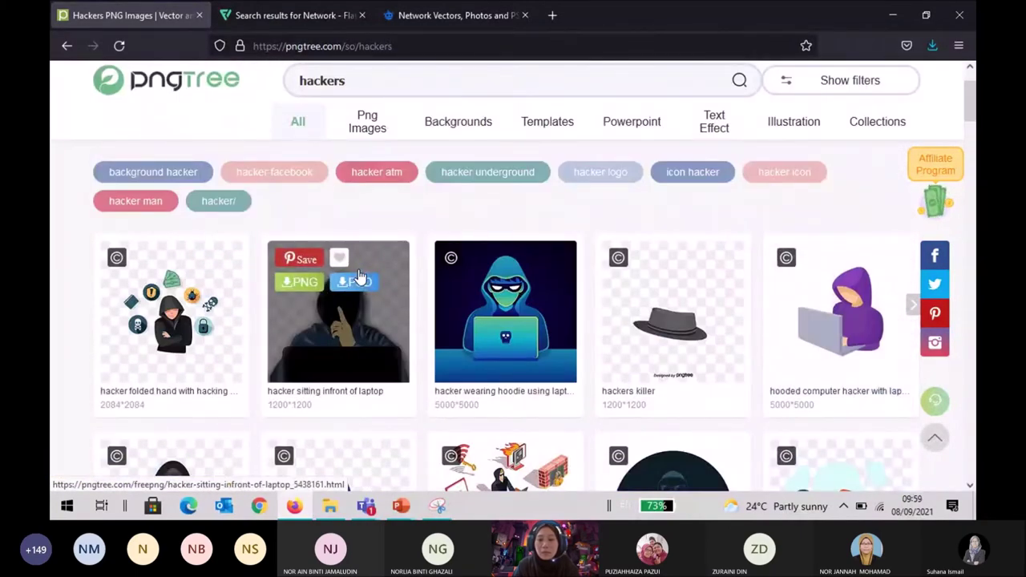
scroll(358, 277, down, 2)
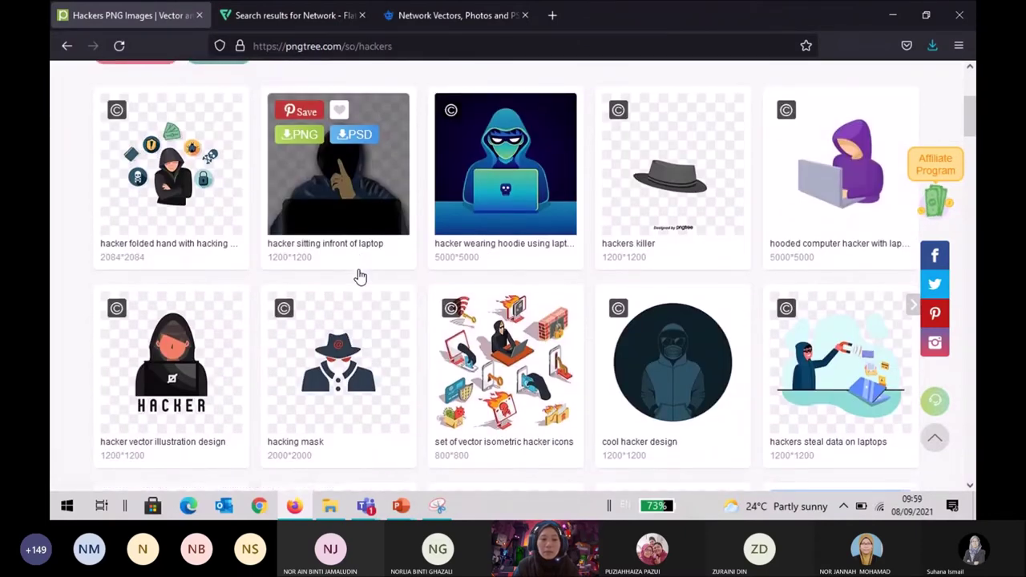
mouse_move(140, 335)
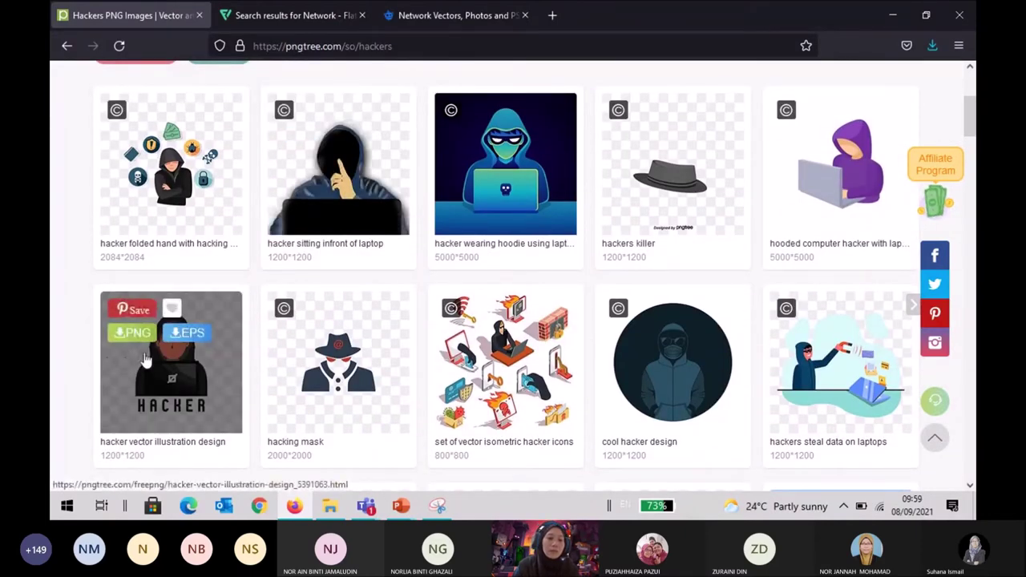
Download the 'hacker vector illustration design' image as a free PNG.
click(137, 333)
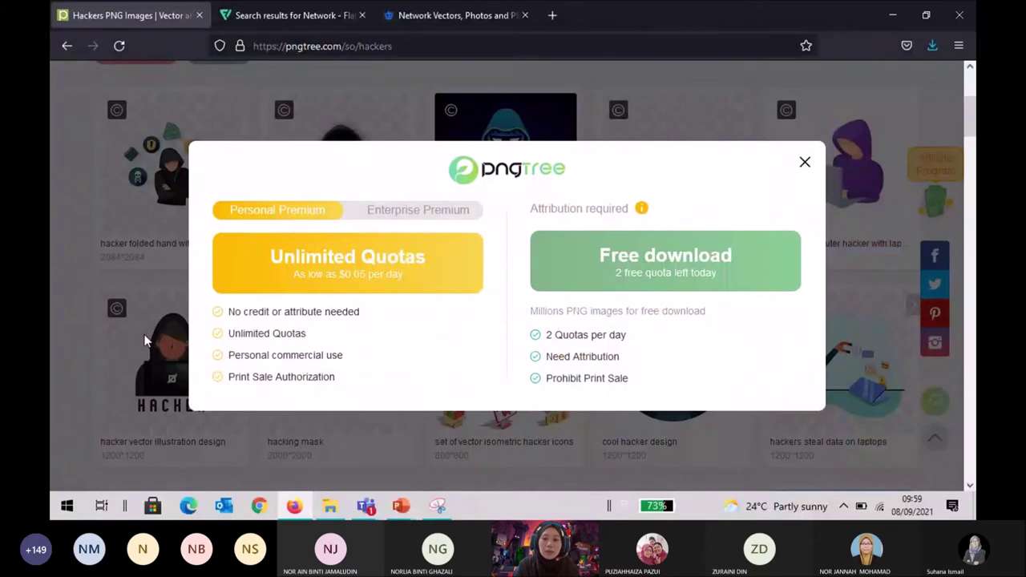
click(670, 275)
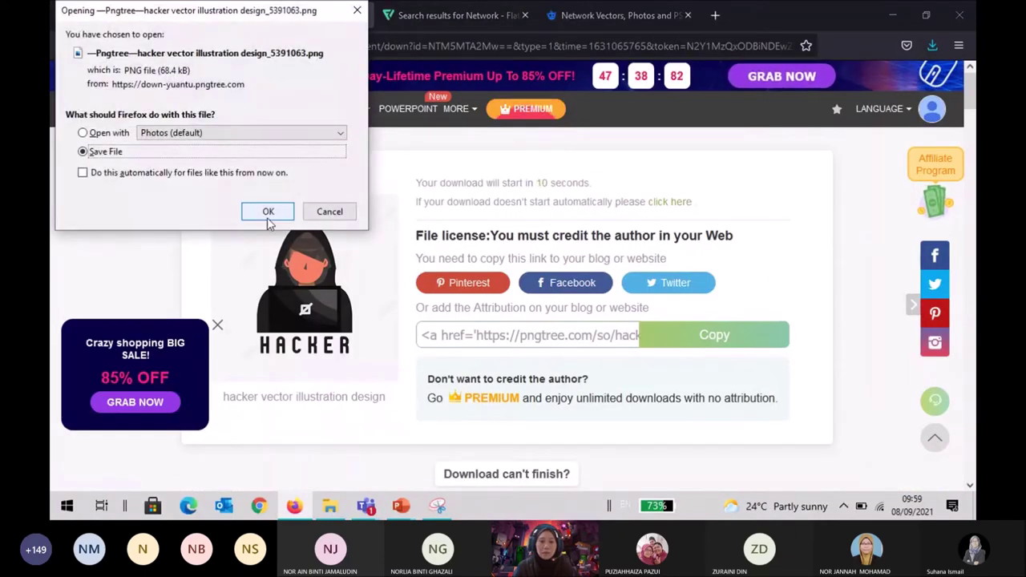
click(269, 213)
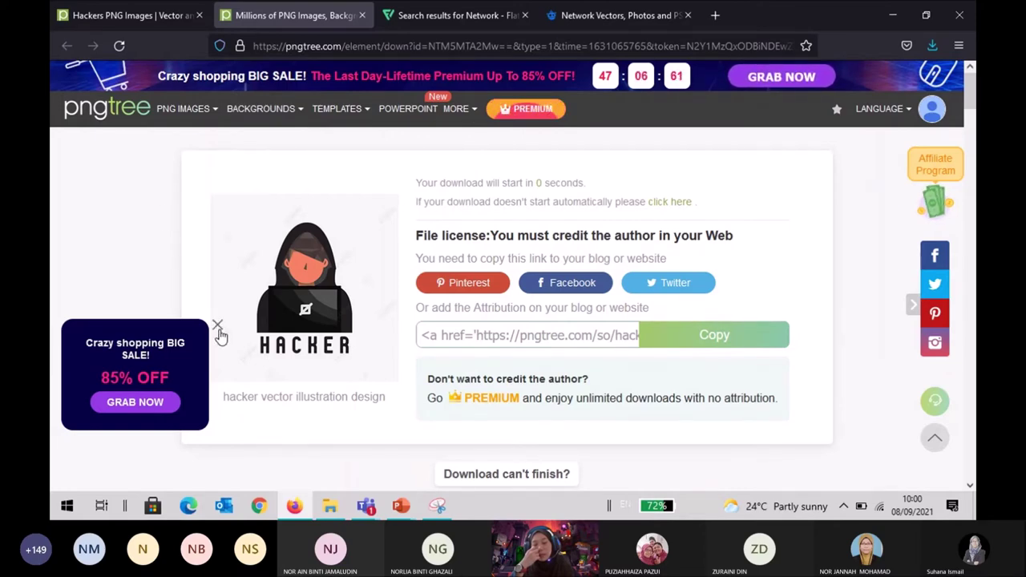
Dismiss the sale popup, copy the image's attribution link, and close the download tab.
click(218, 327)
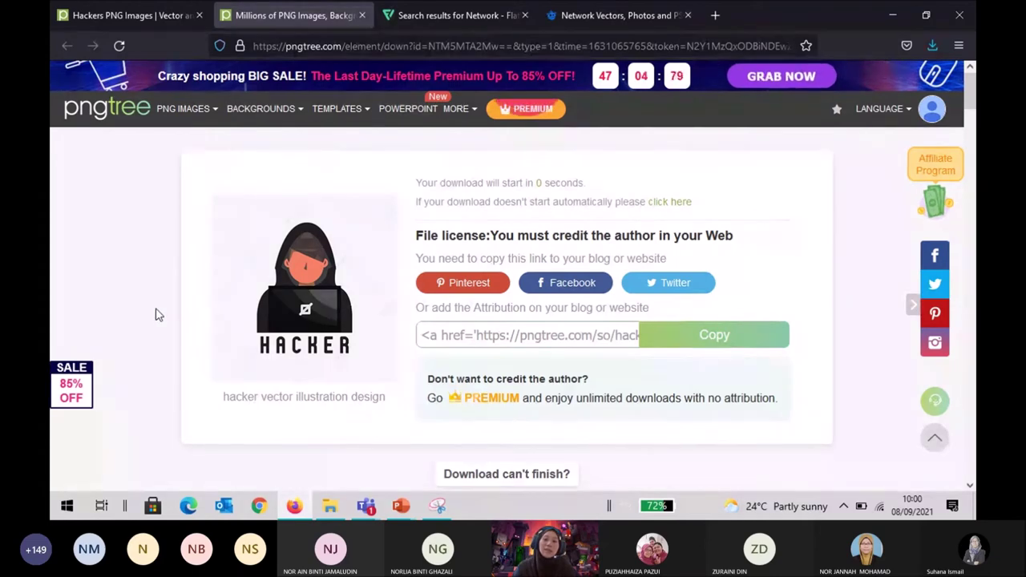
click(771, 340)
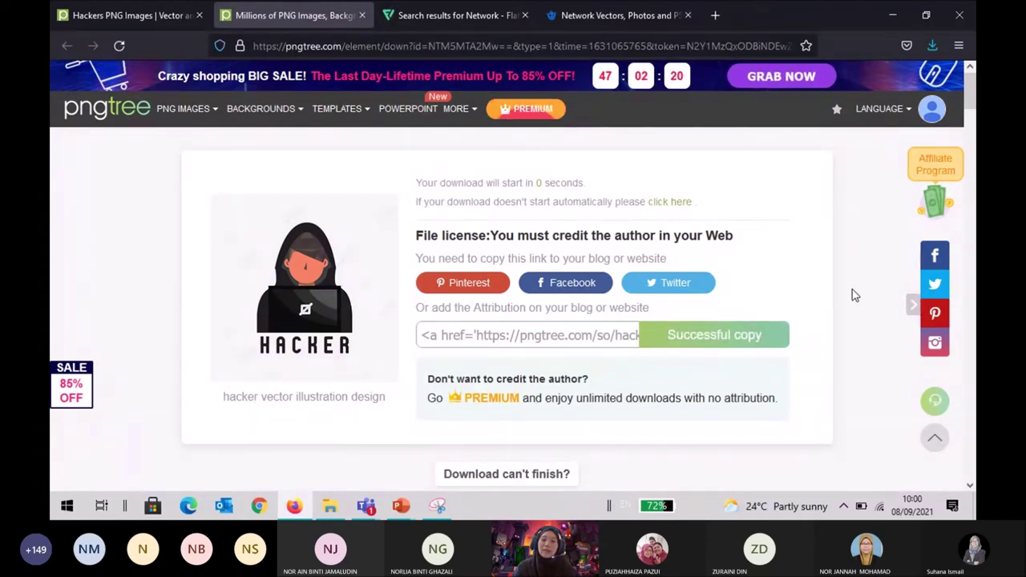
click(362, 15)
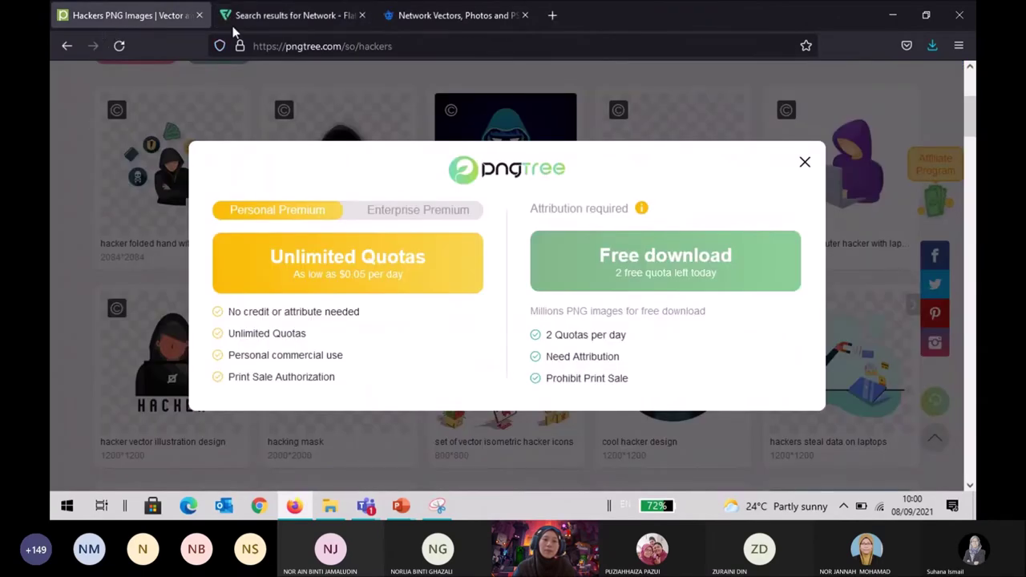
click(298, 21)
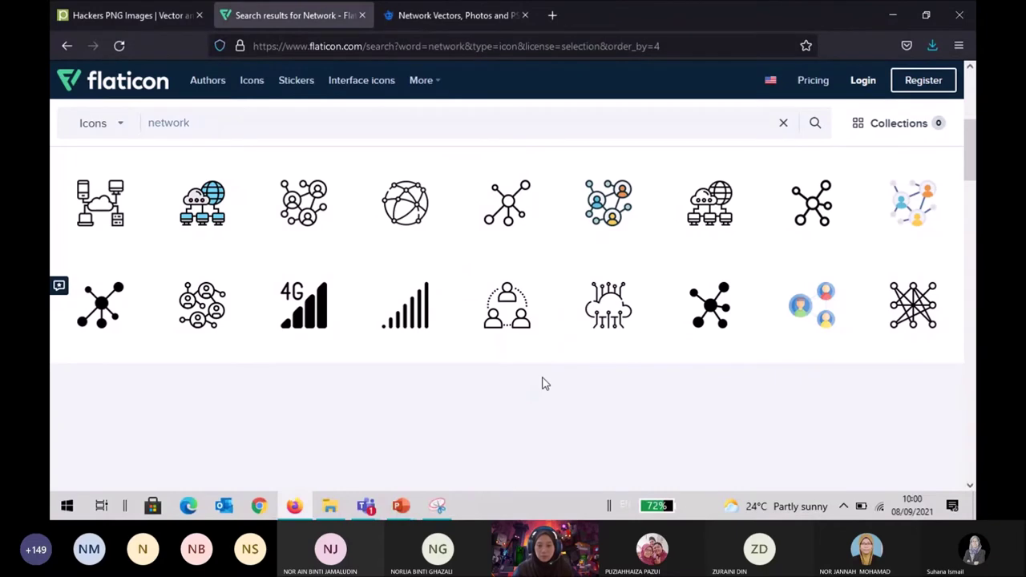
Search Flaticon for 'internet' icons.
scroll(544, 384, up, 2)
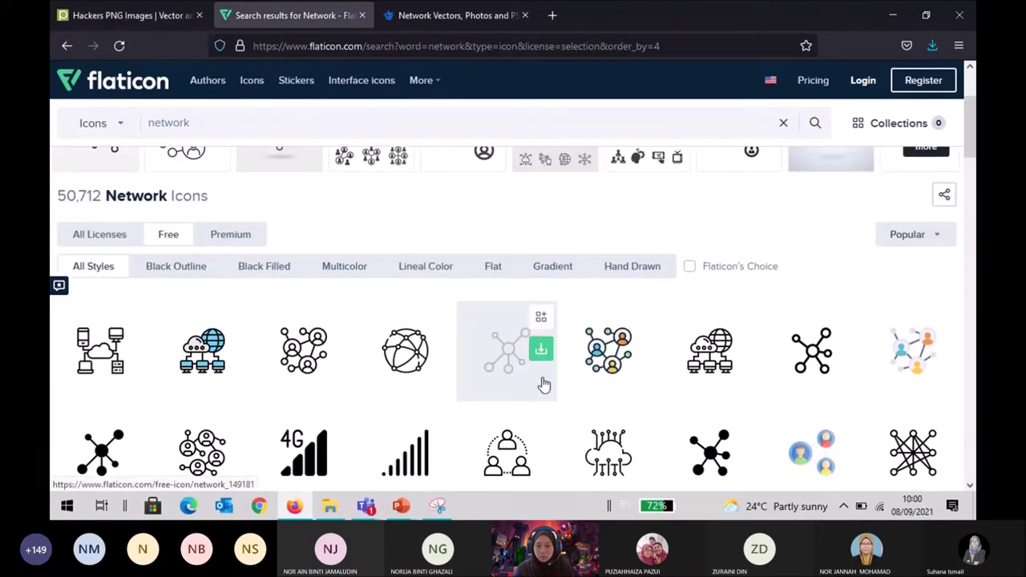
scroll(545, 385, down, 1)
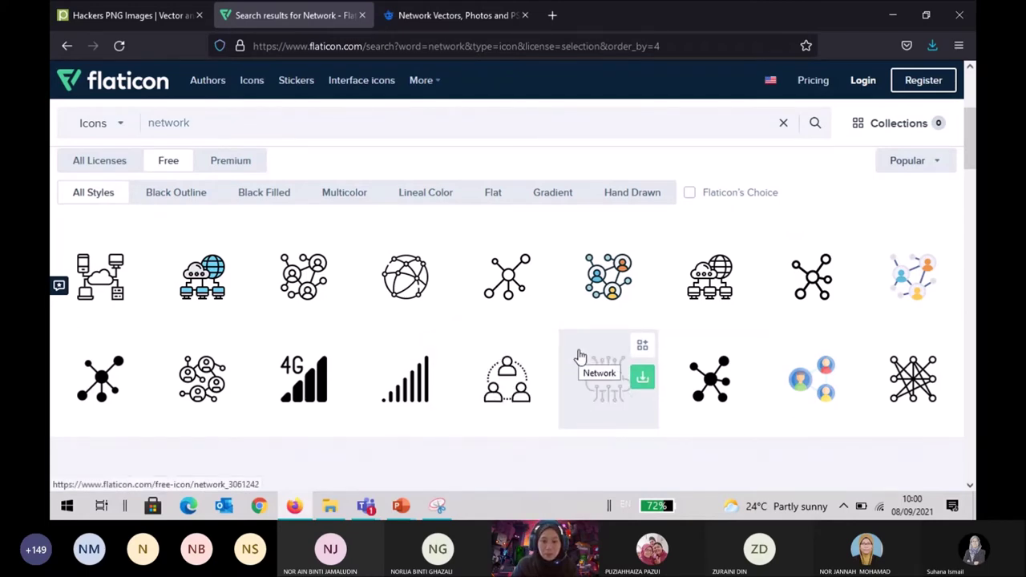
scroll(422, 248, up, 2)
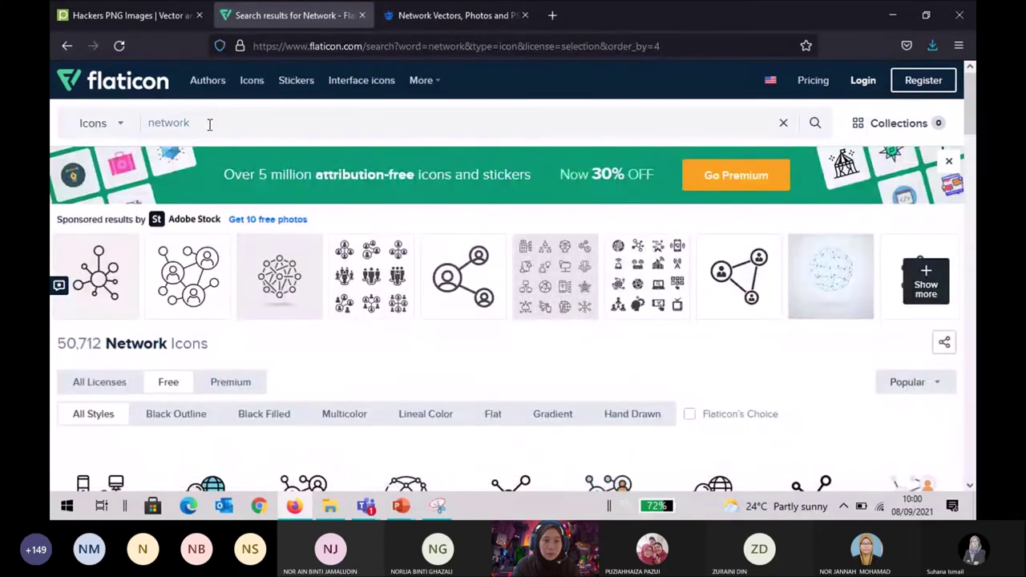
drag(208, 124, 136, 123)
text(in)
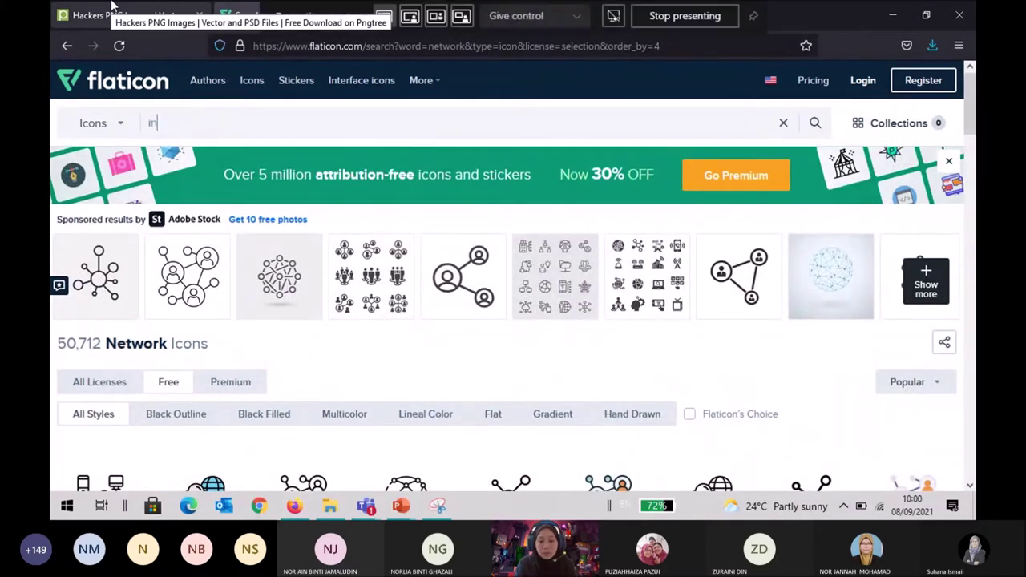
text(ternet)
key(Return)
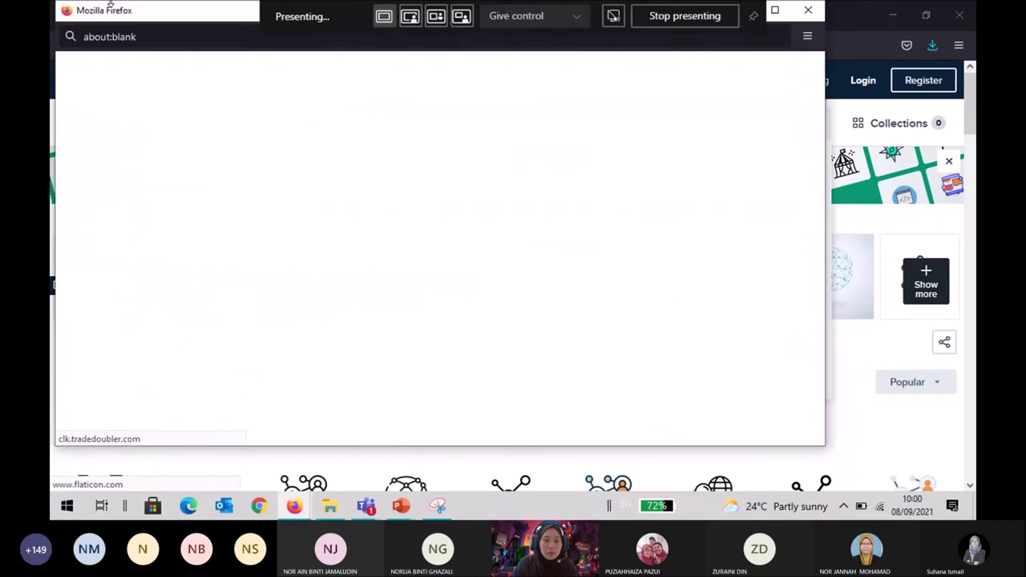
Close the blank popup, look over the 37,428 Internet icons, and enter 'cloud' as the search.
click(808, 10)
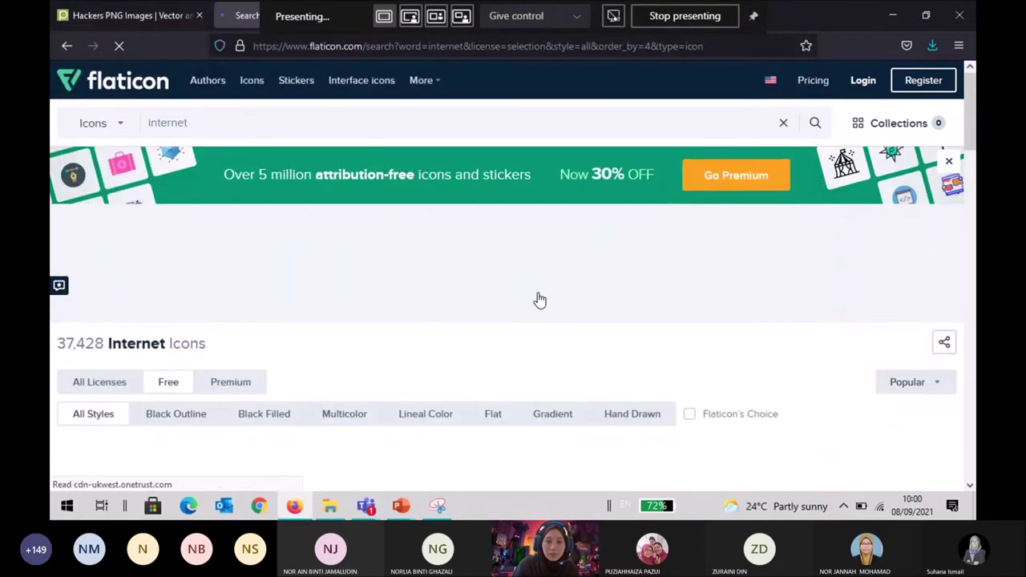
scroll(540, 300, down, 3)
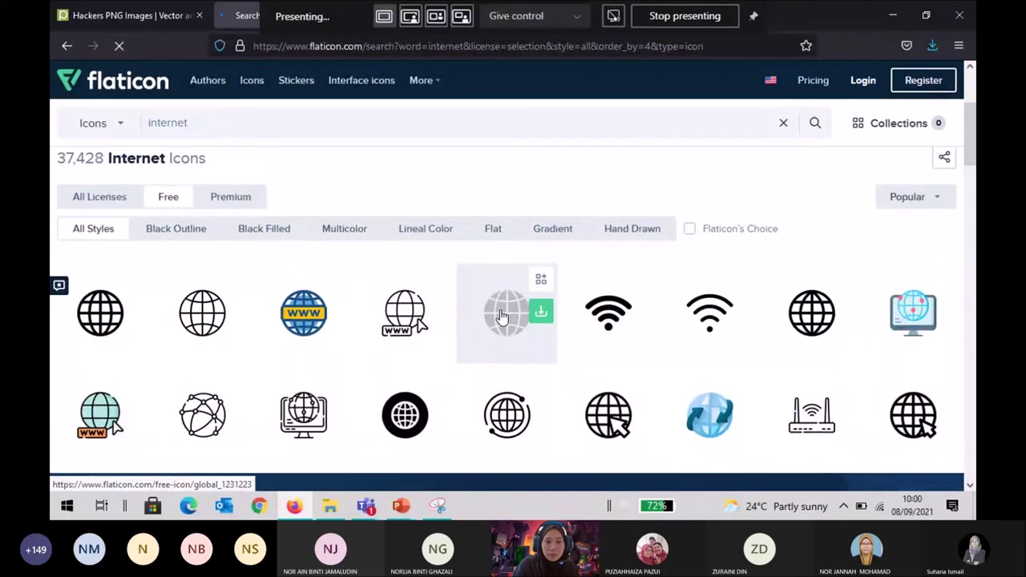
scroll(500, 317, up, 3)
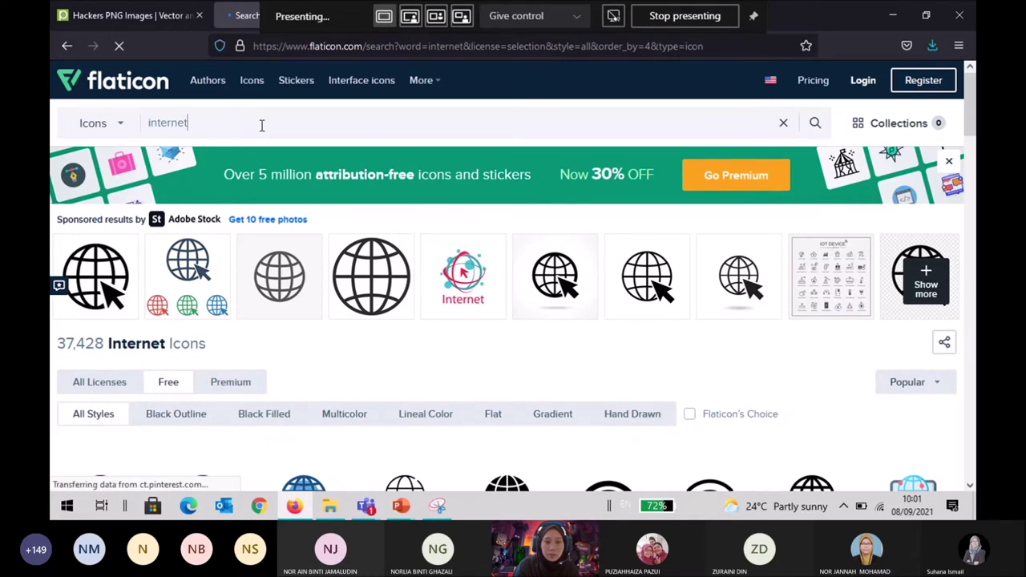
drag(261, 125, 135, 125)
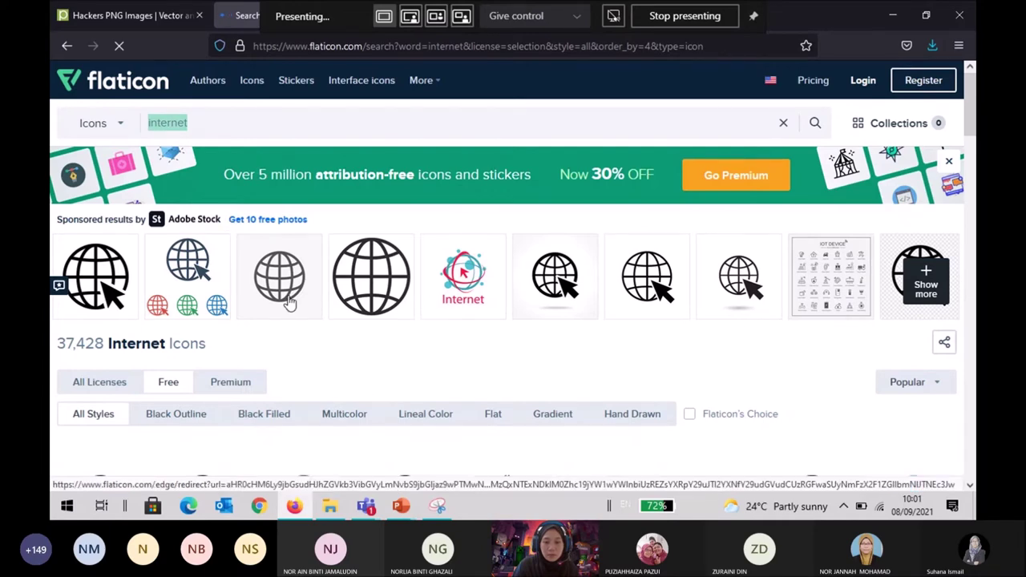
text(clou)
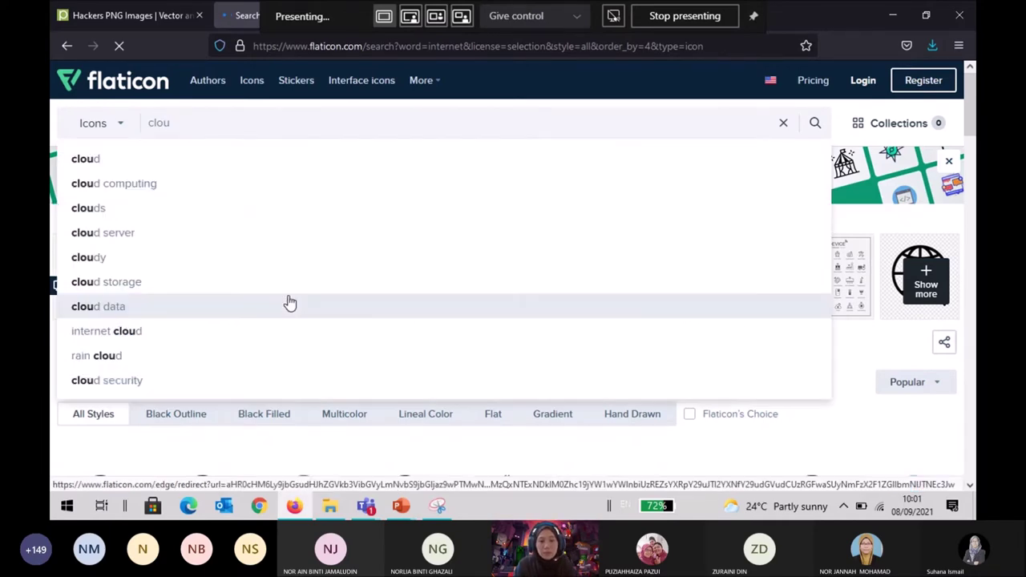
text(d)
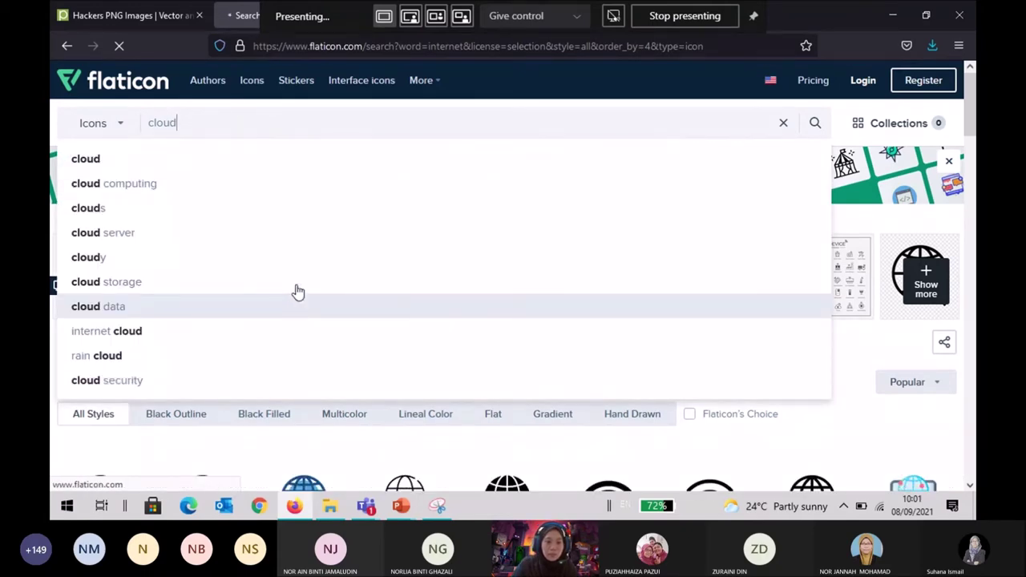
Run the 'cloud' icon search and browse the results.
key(Return)
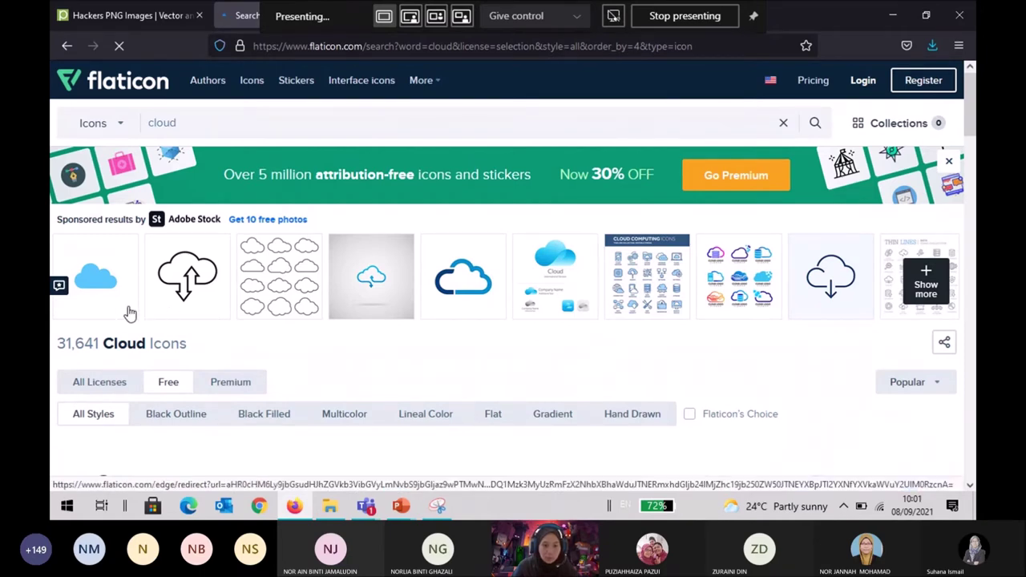
scroll(127, 299, down, 4)
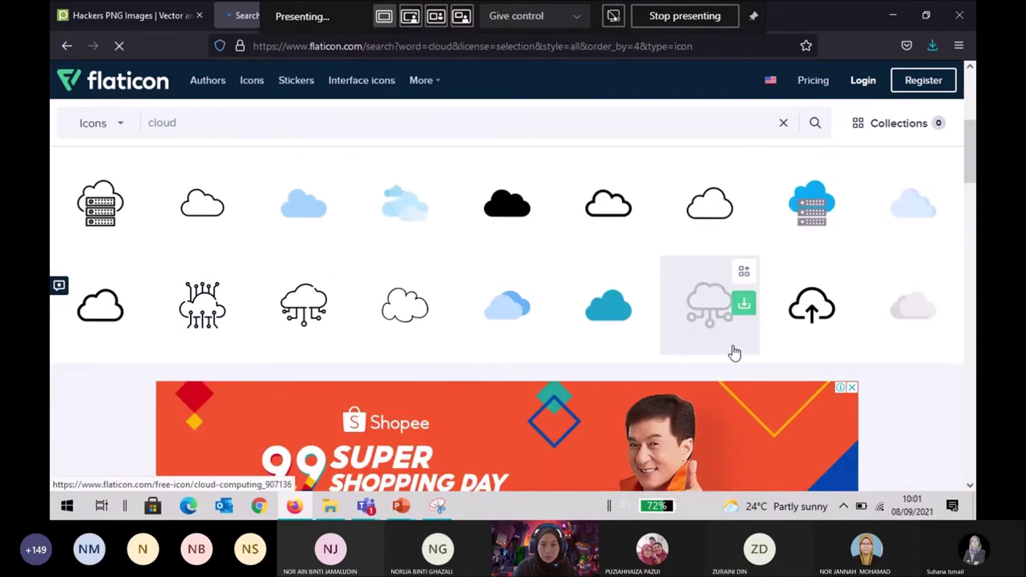
scroll(731, 353, down, 2)
scroll(734, 353, down, 5)
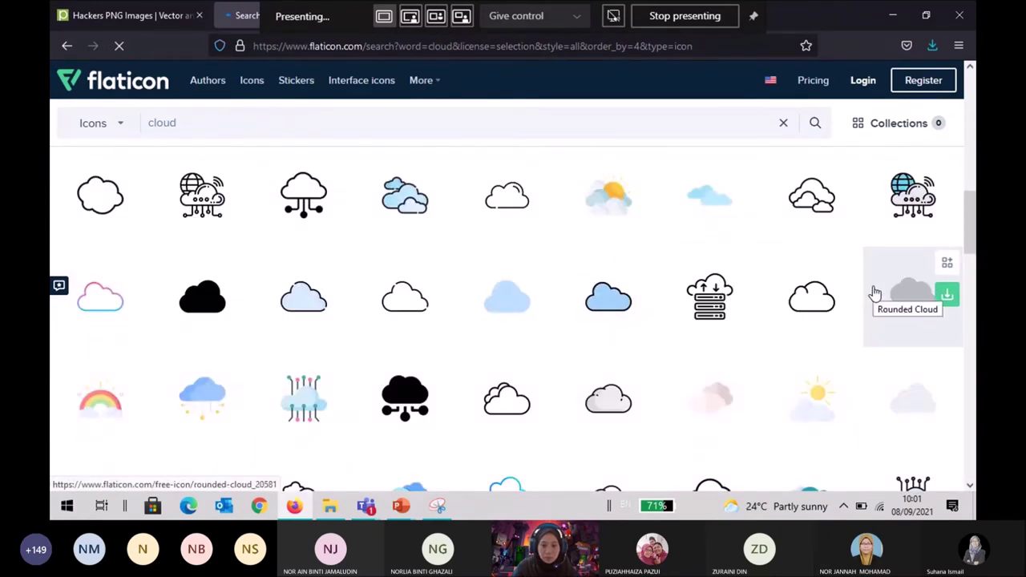
scroll(875, 294, down, 3)
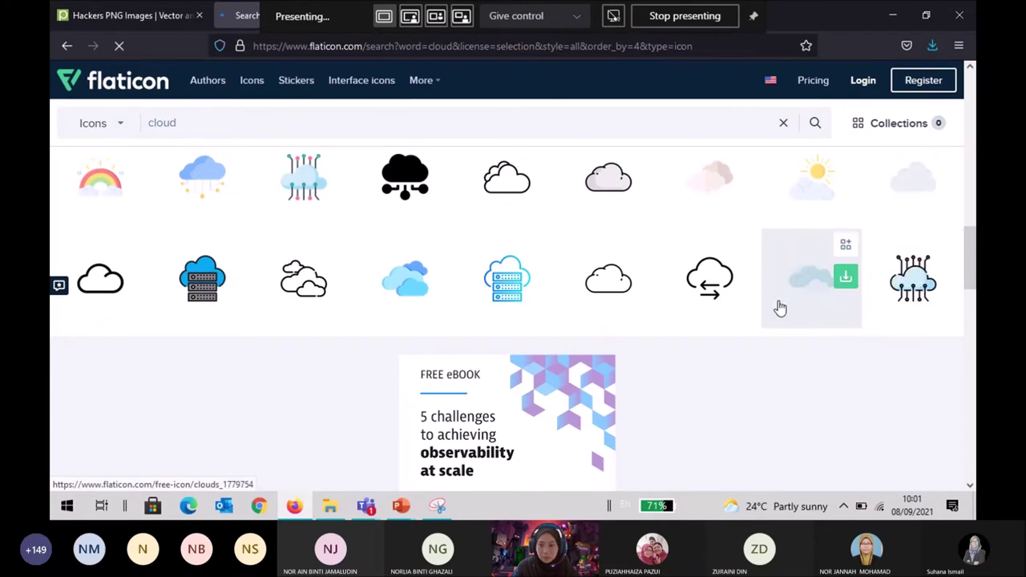
scroll(758, 307, down, 4)
scroll(758, 307, down, 4)
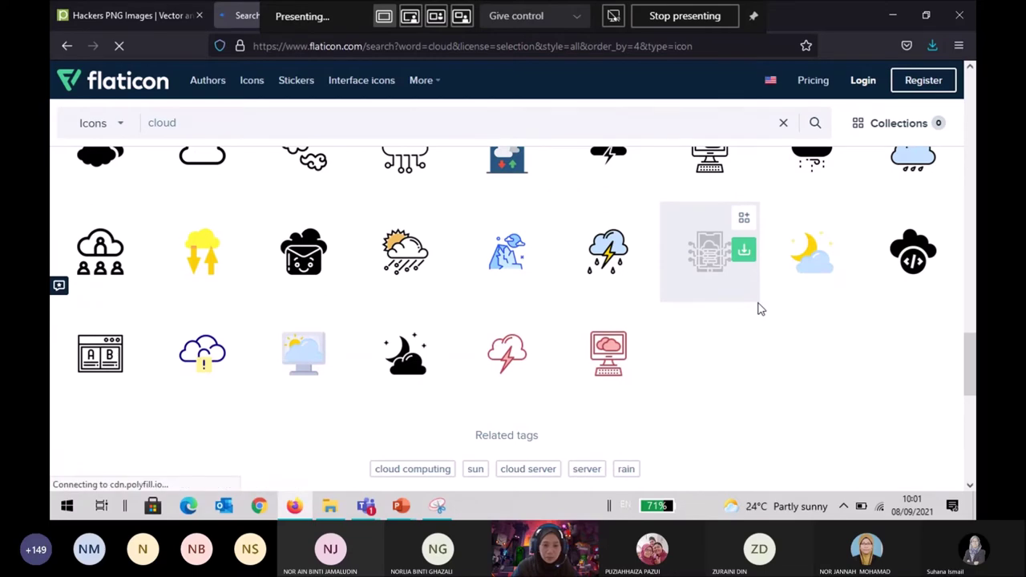
scroll(758, 302, down, 4)
scroll(758, 304, up, 8)
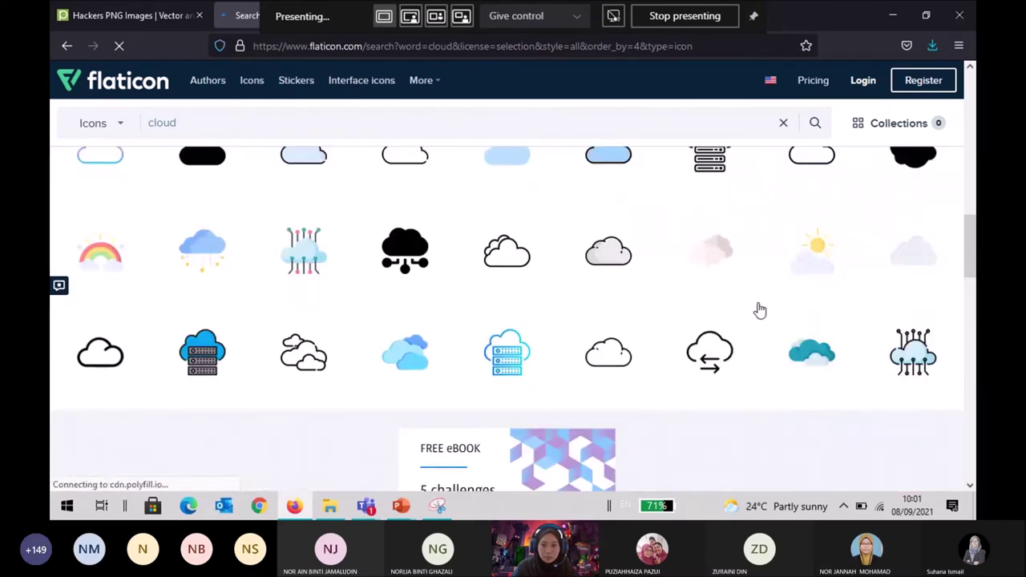
scroll(760, 311, up, 3)
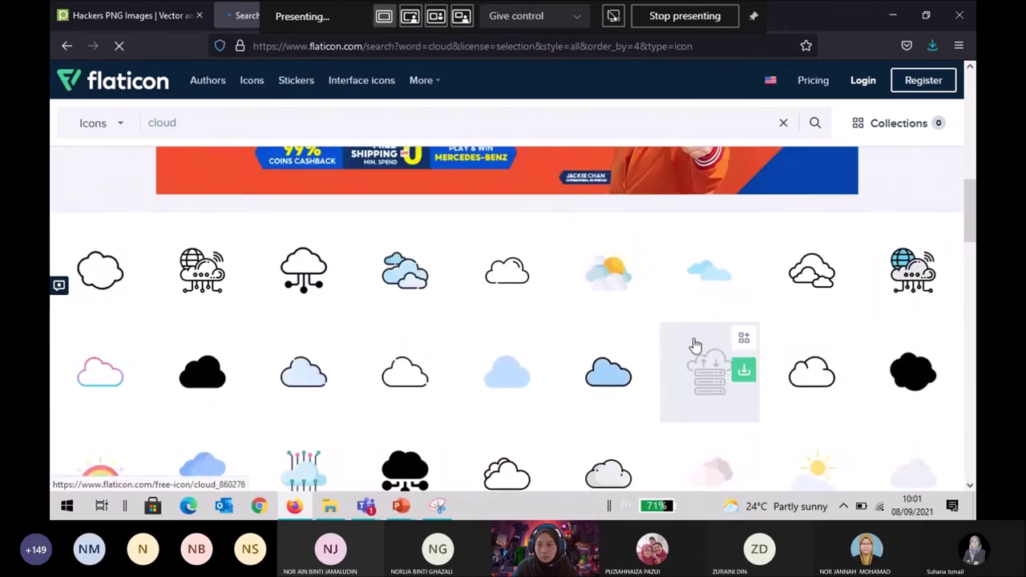
scroll(696, 344, up, 3)
scroll(696, 345, up, 5)
scroll(696, 345, down, 9)
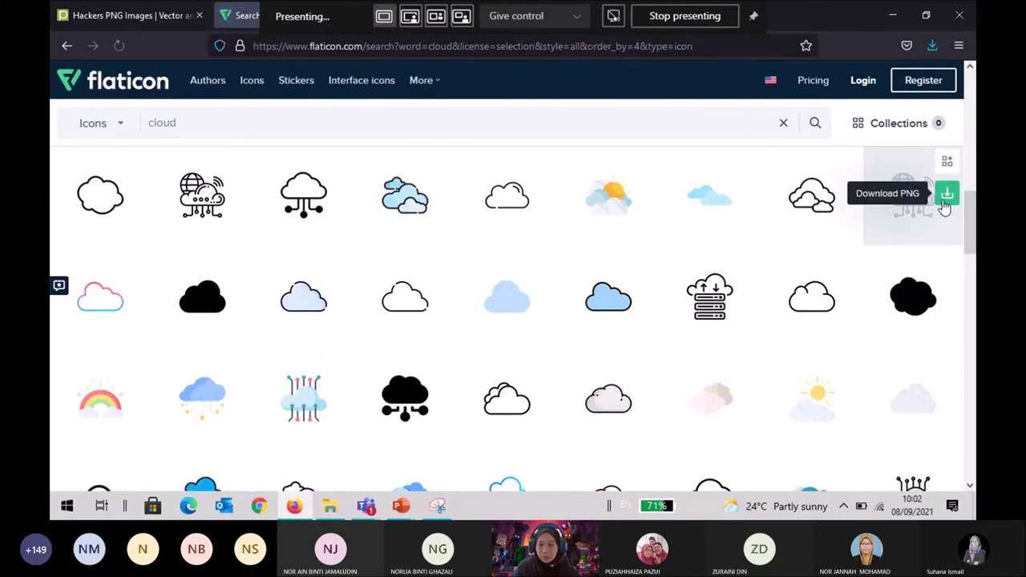
Download the Cloud network icon free as cloud-network.png and dismiss the attribution reminder.
click(946, 197)
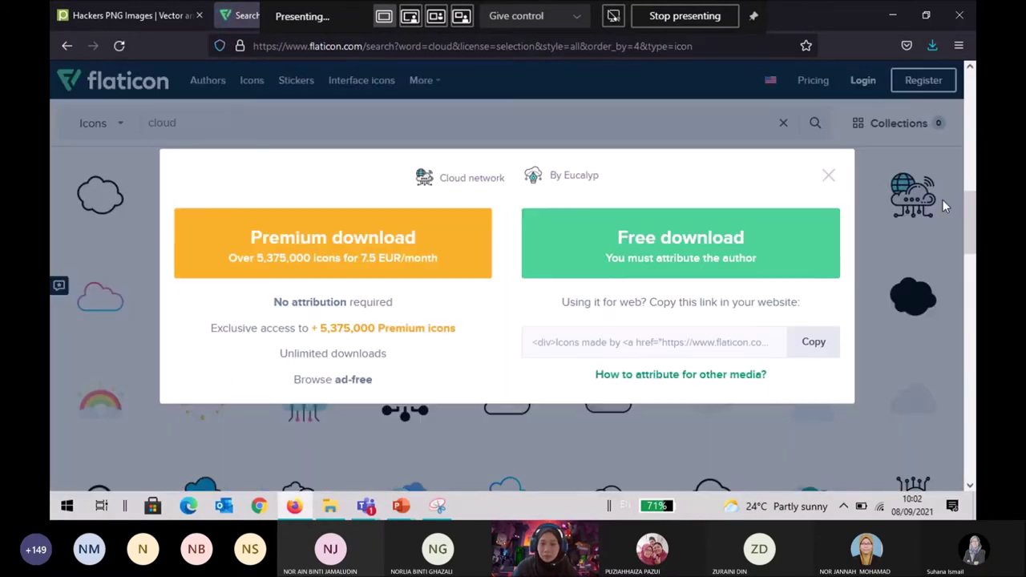
click(630, 256)
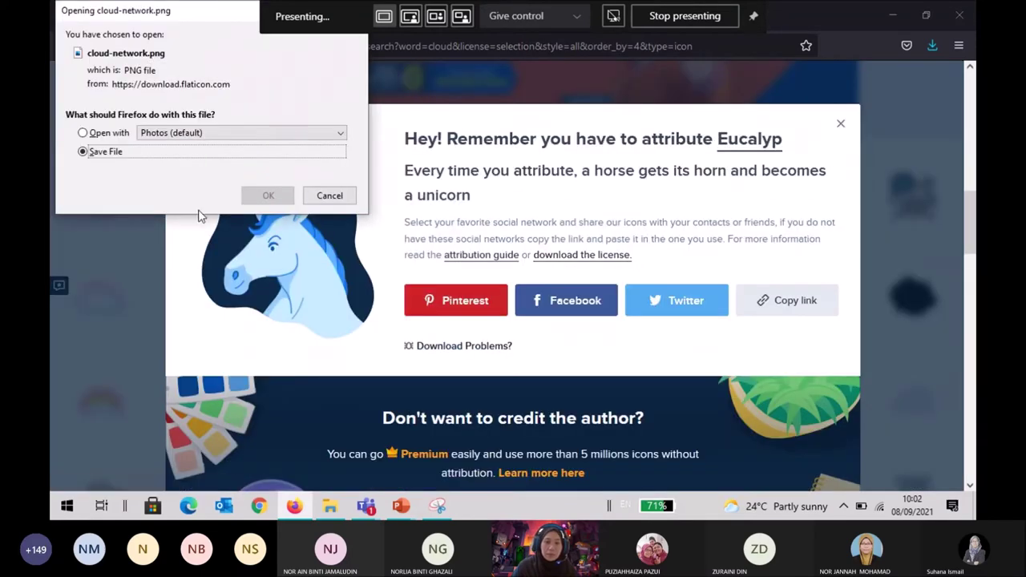
click(268, 197)
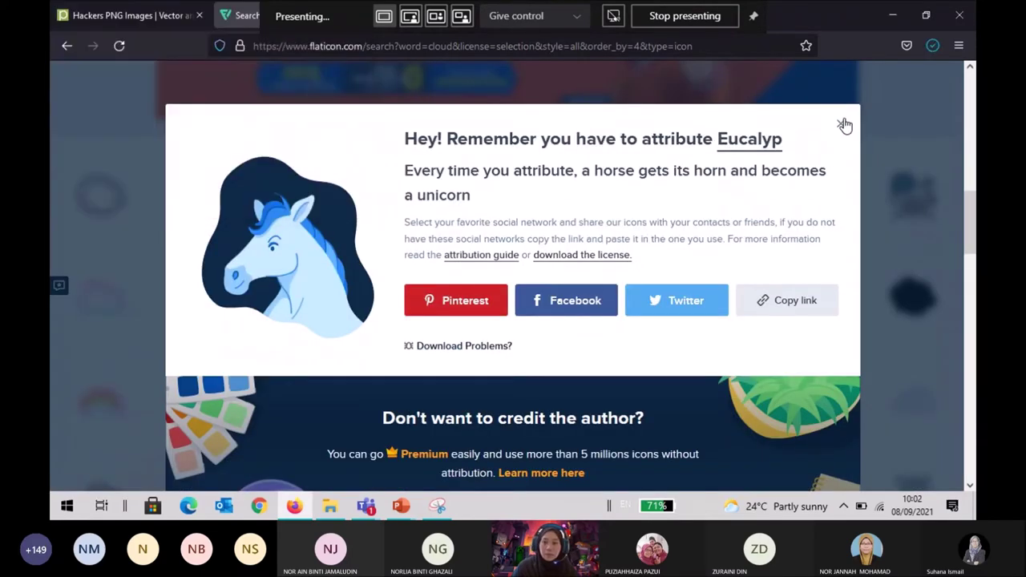
click(840, 123)
click(329, 506)
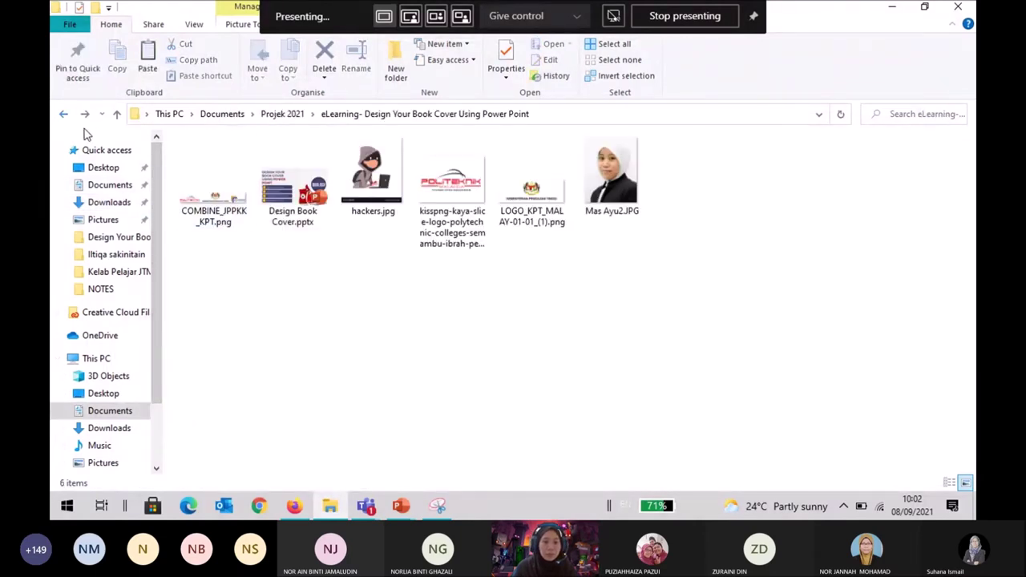
Get cloud-network.png and the Pngtree hacker image listed in the eLearning book-cover project folder.
key(ctrl+v)
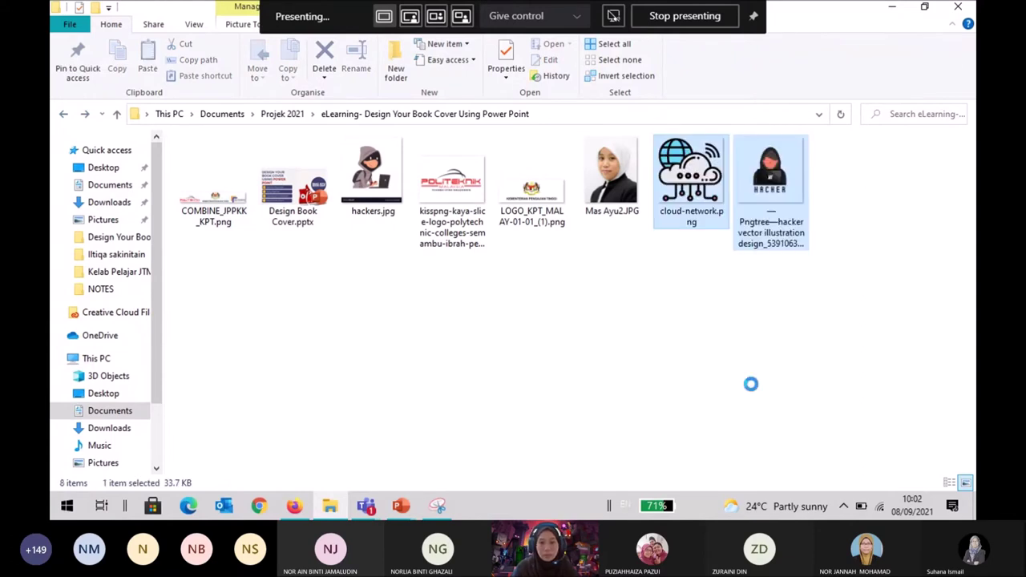
click(753, 385)
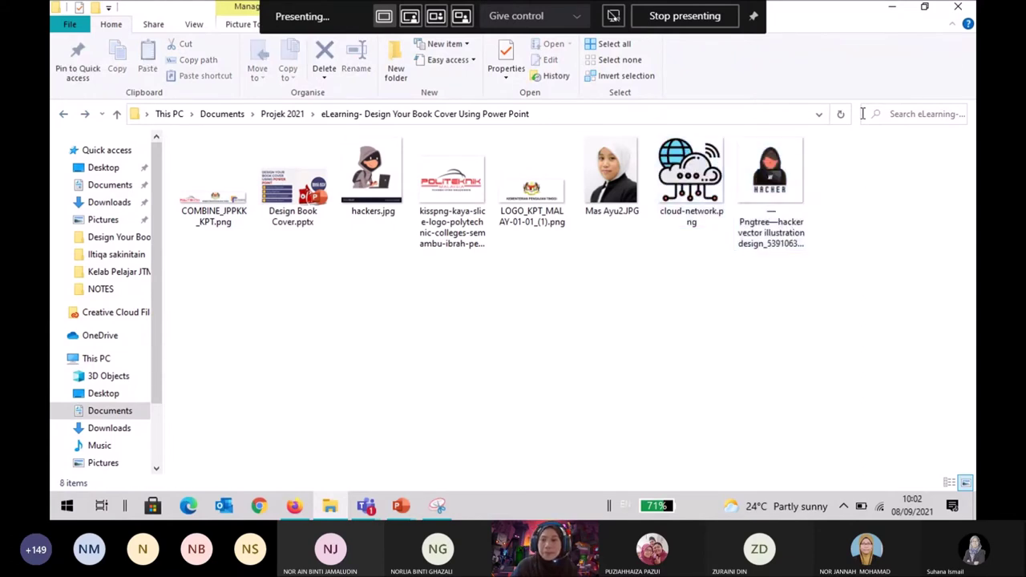
click(402, 506)
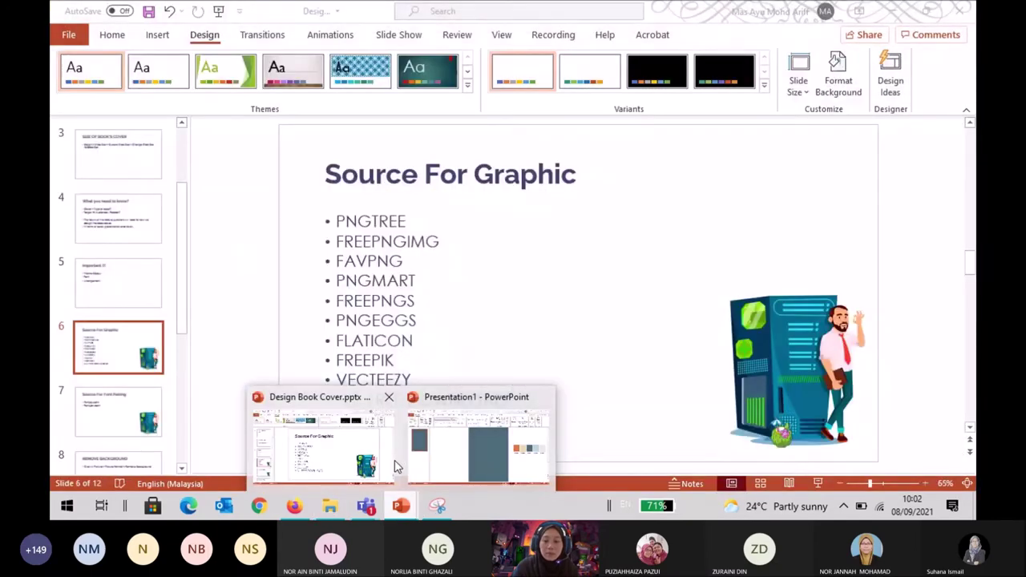
Bring Presentation1, with its blue-grey portrait slide and palette swatches, to the front.
click(477, 449)
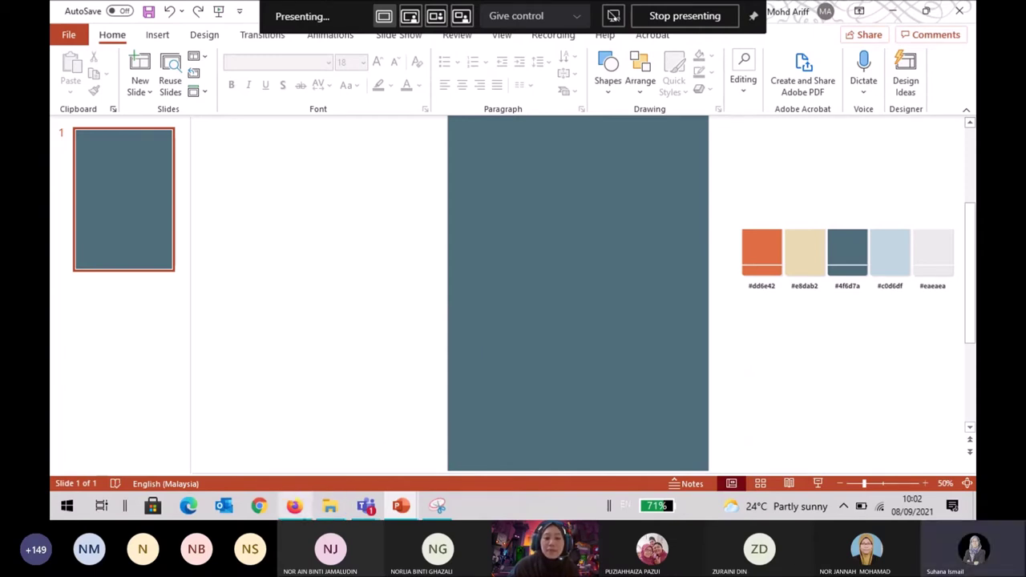
mouse_move(295, 506)
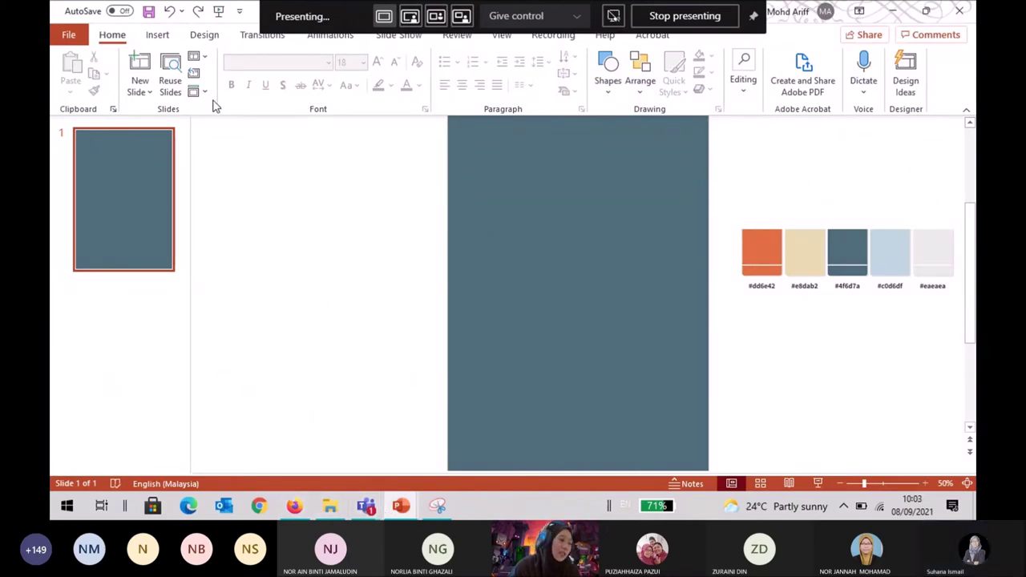
click(157, 35)
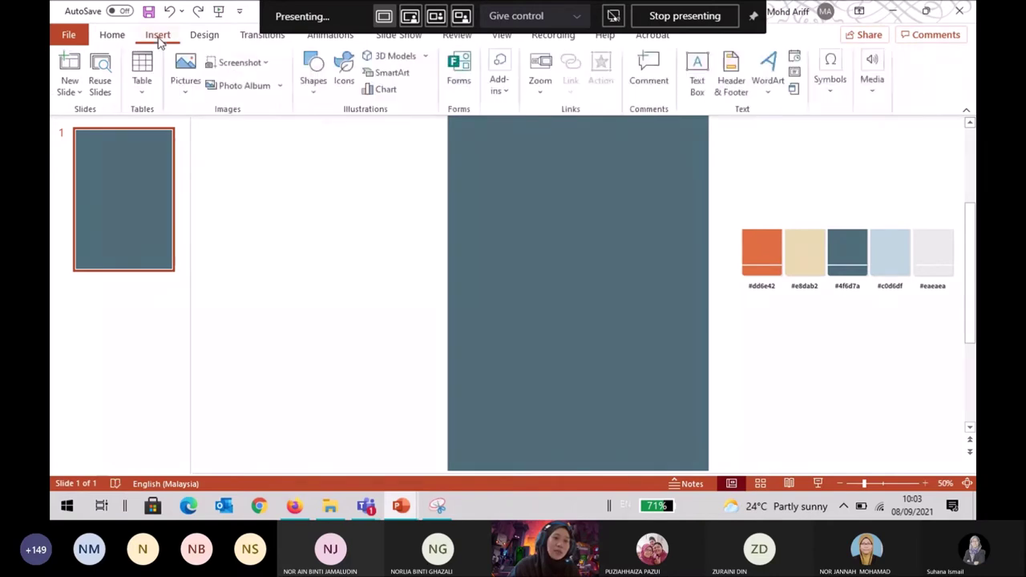
Insert the Pngtree hacker image and cloud-network.png, moving the hacker image left of the slide.
click(197, 102)
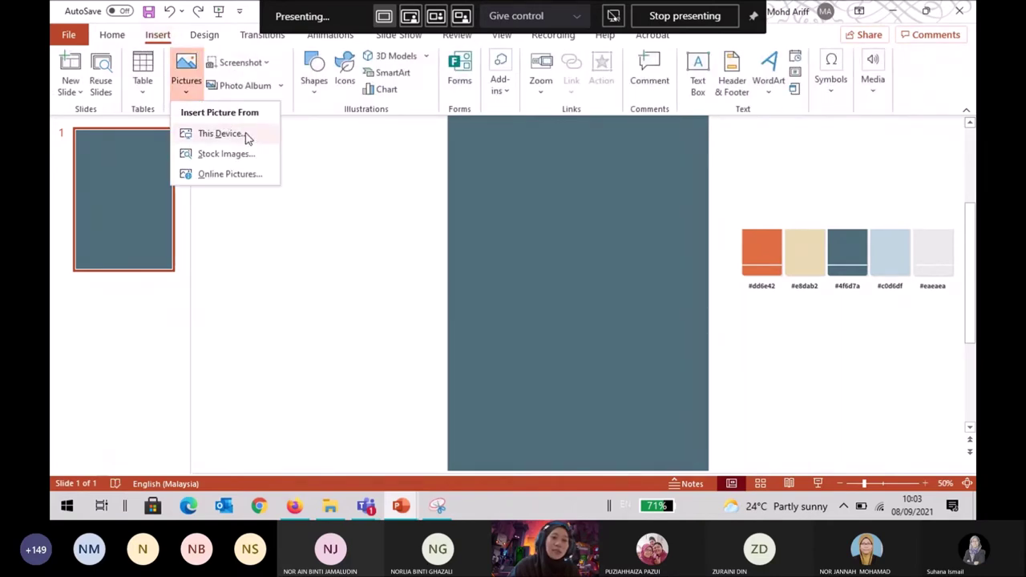
click(247, 138)
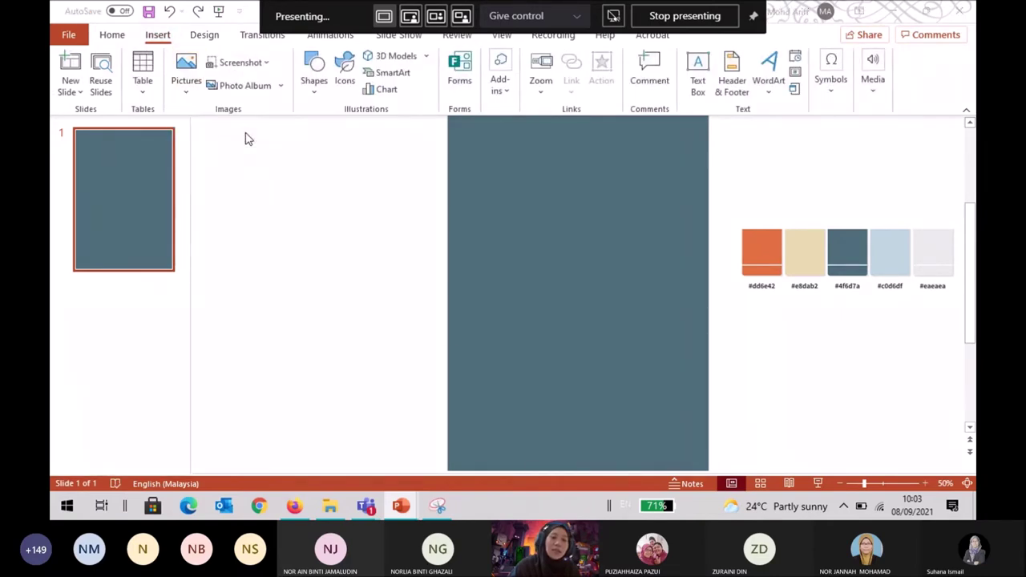
click(362, 229)
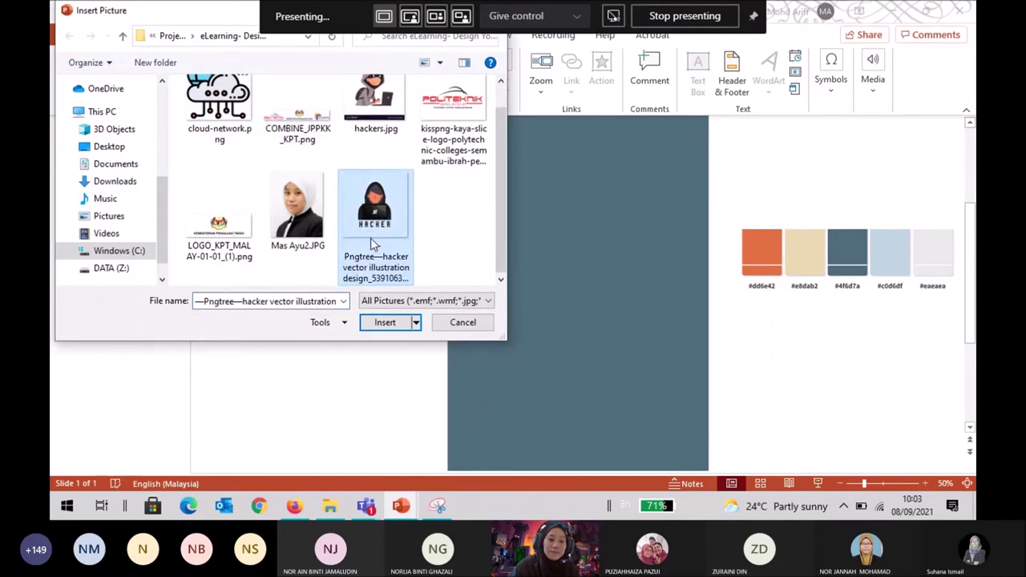
ctrl+click(218, 113)
click(387, 322)
drag(566, 287, 307, 290)
click(837, 358)
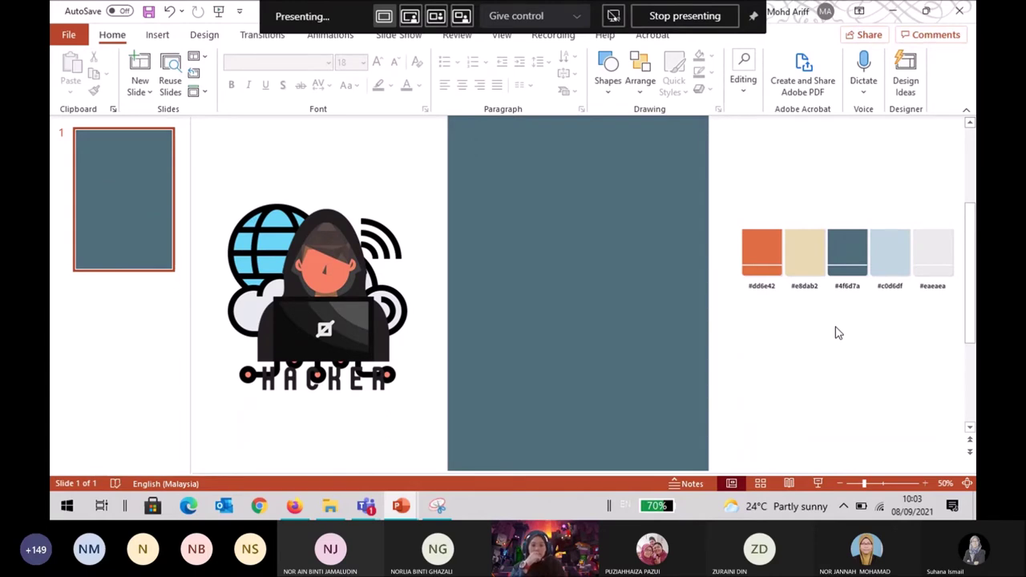
click(611, 296)
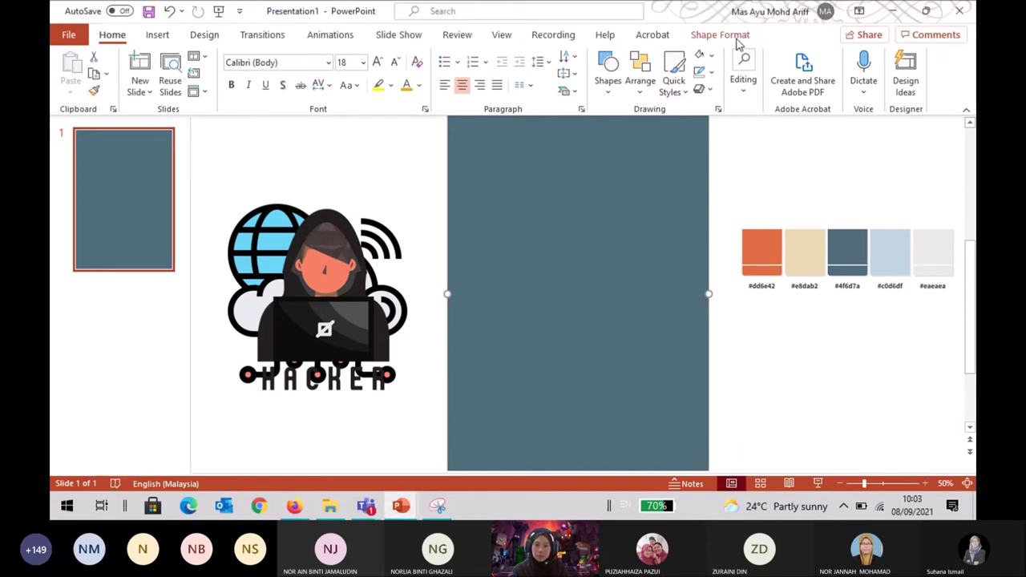
Show the Shape Fill colour choices for the tall blue-grey rectangle.
click(690, 35)
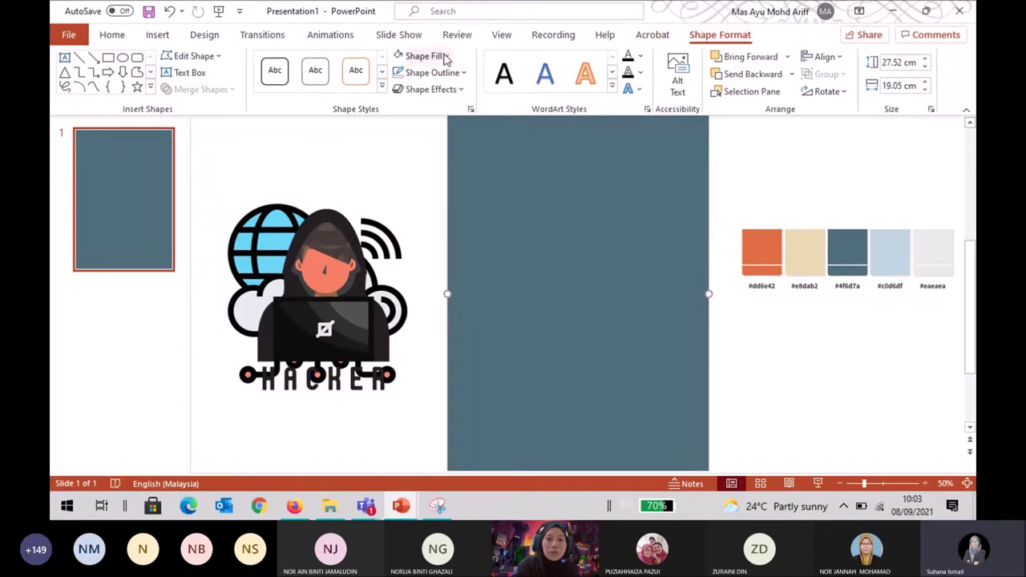
click(446, 56)
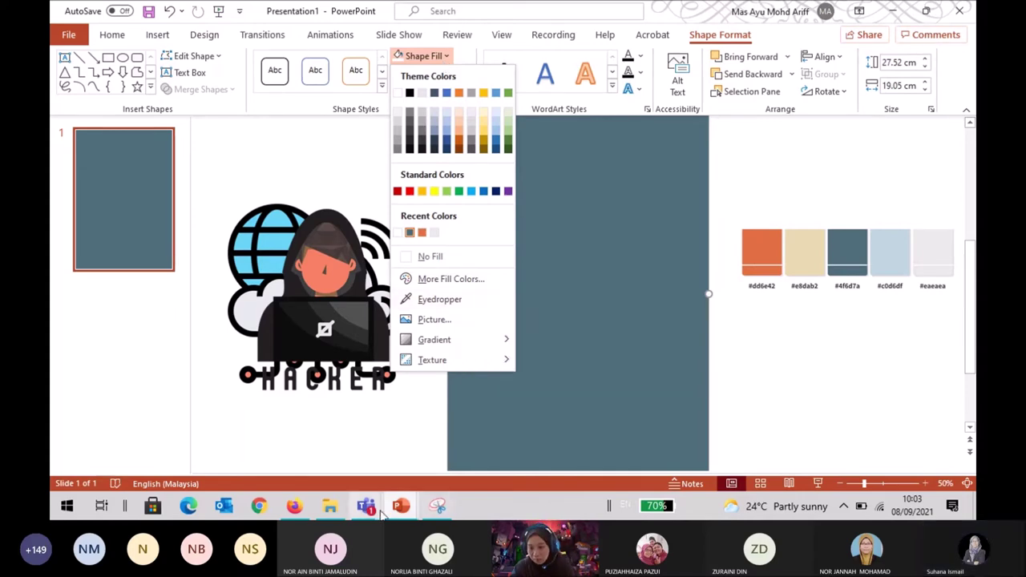
click(366, 505)
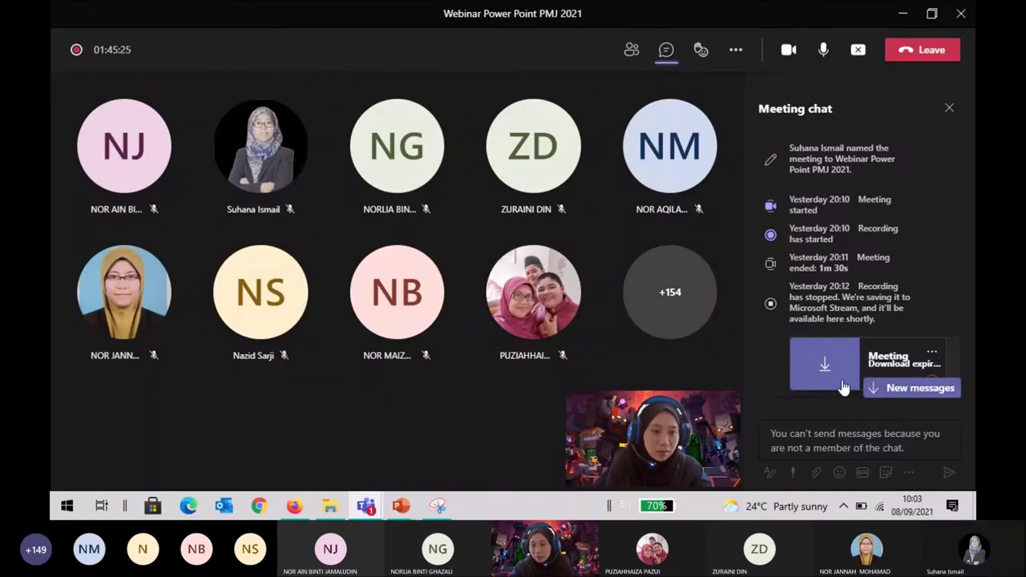
scroll(818, 321, down, 3)
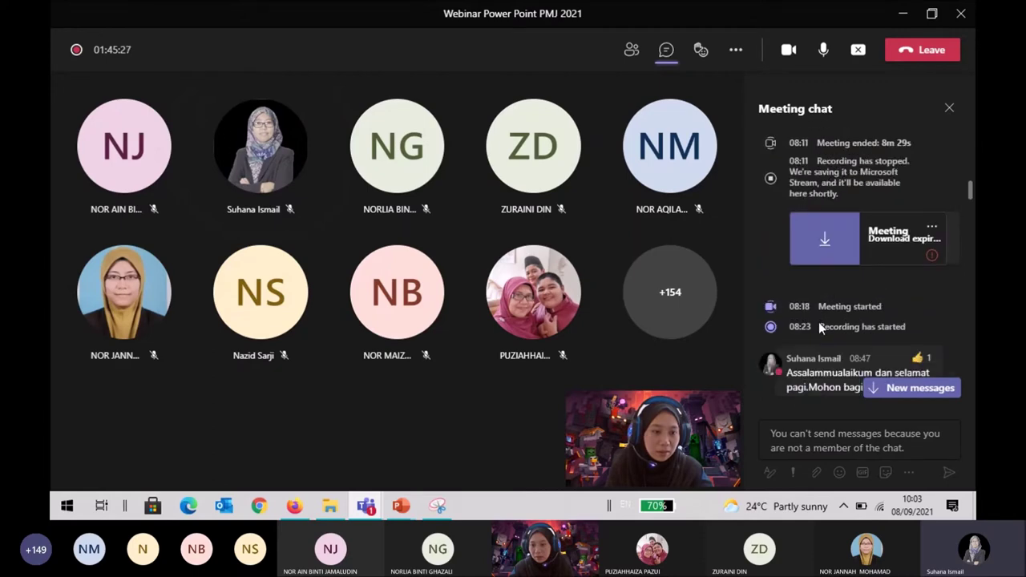
scroll(818, 320, down, 1)
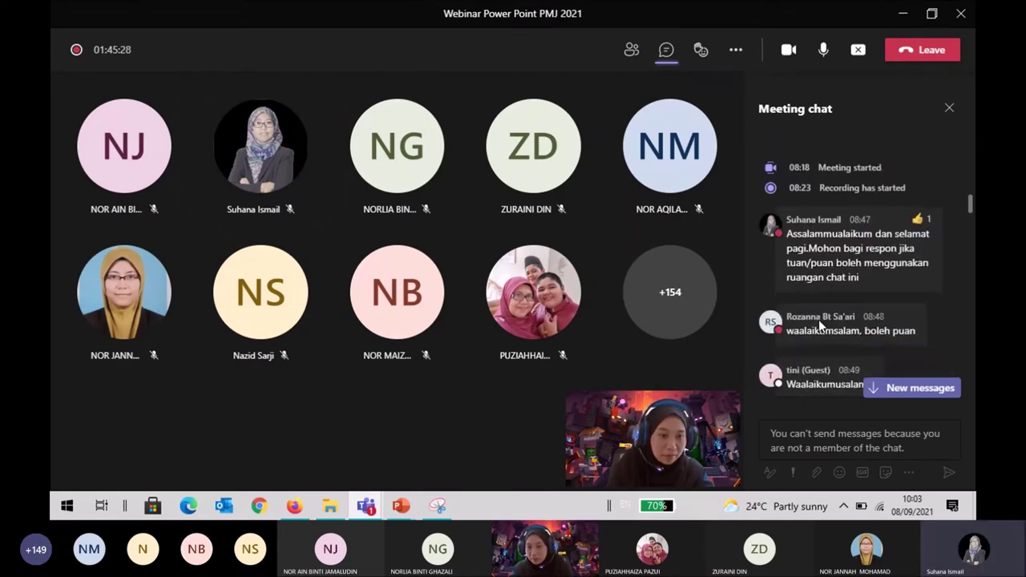
scroll(819, 319, down, 15)
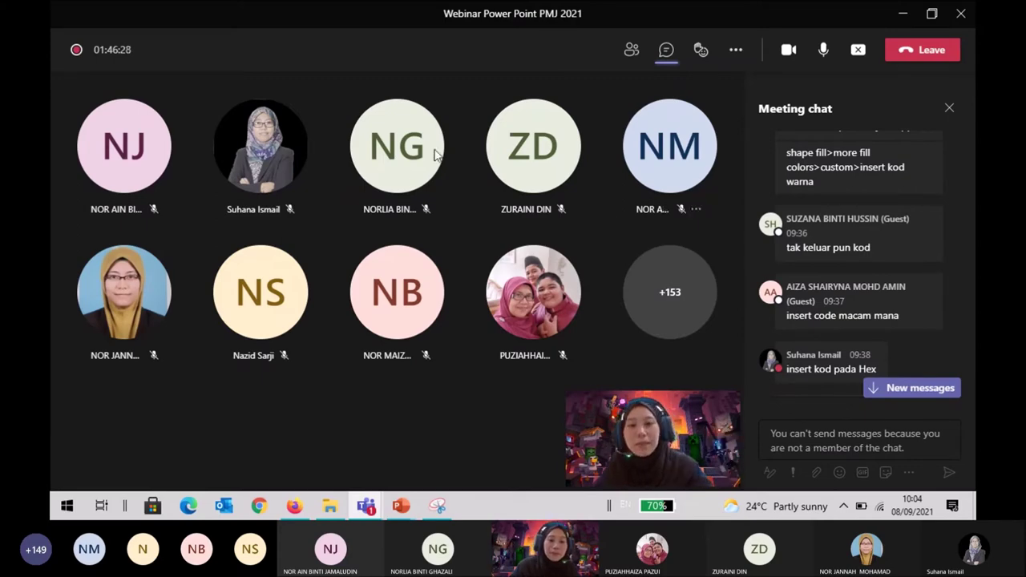
Try a Light Gray fill on the cover rectangle, then undo it back to blue-grey.
mouse_move(401, 506)
click(473, 441)
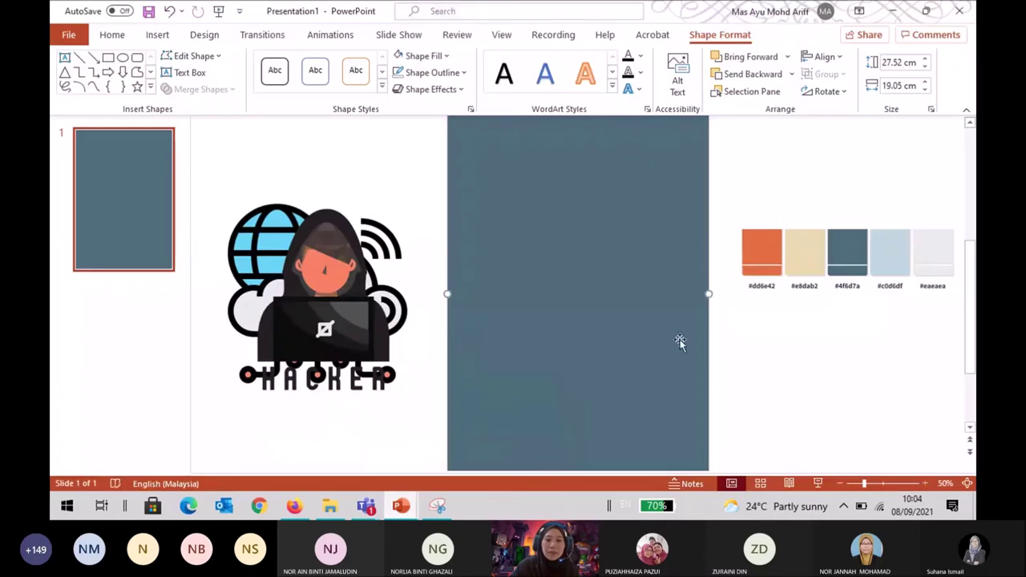
click(634, 318)
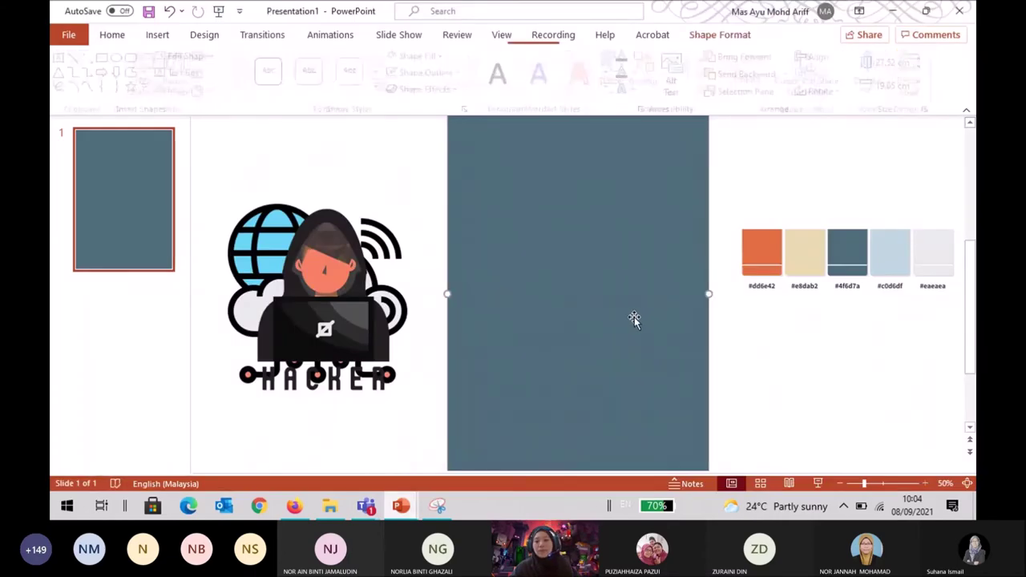
click(423, 55)
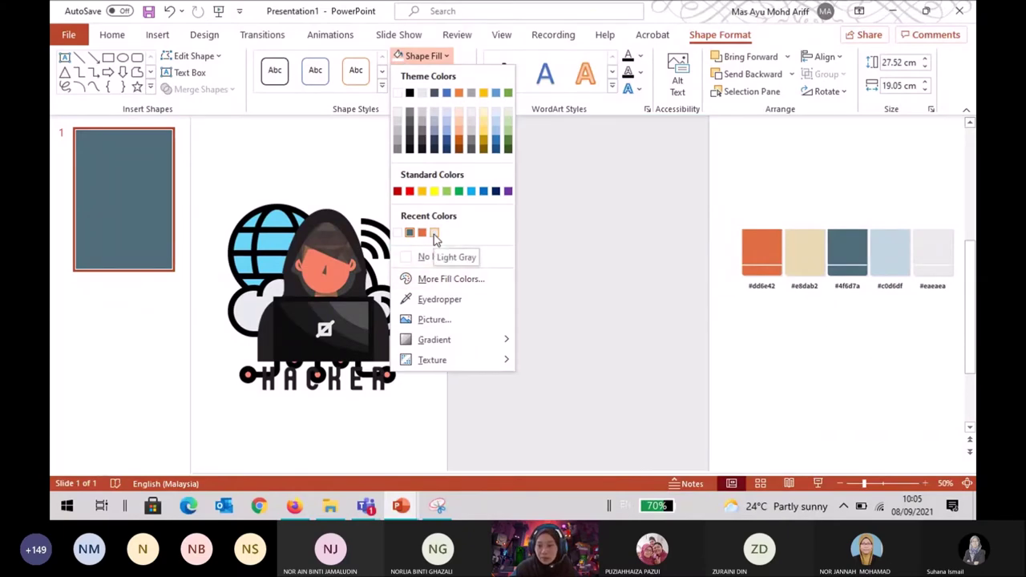
click(435, 234)
click(862, 366)
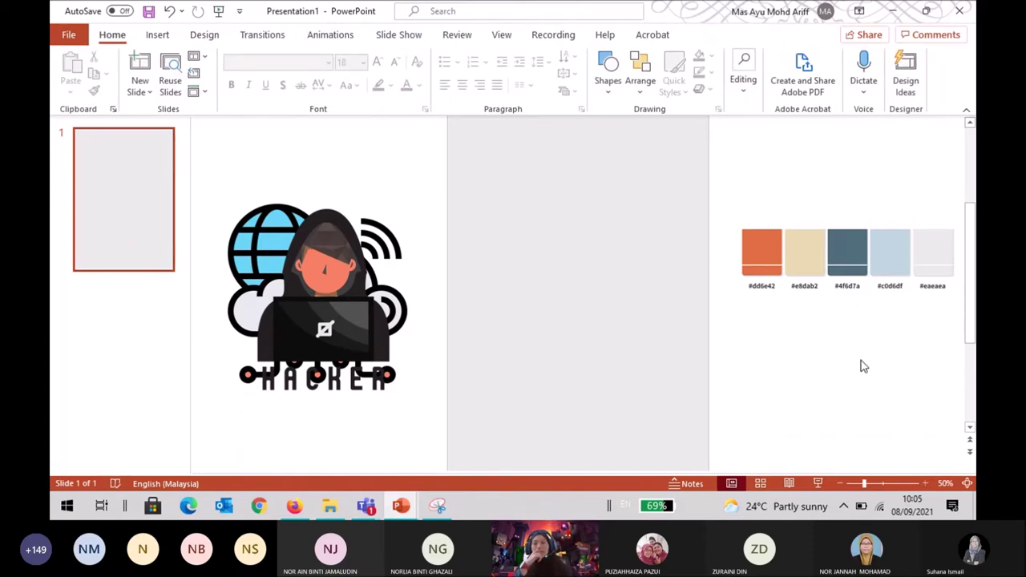
key(ctrl+z)
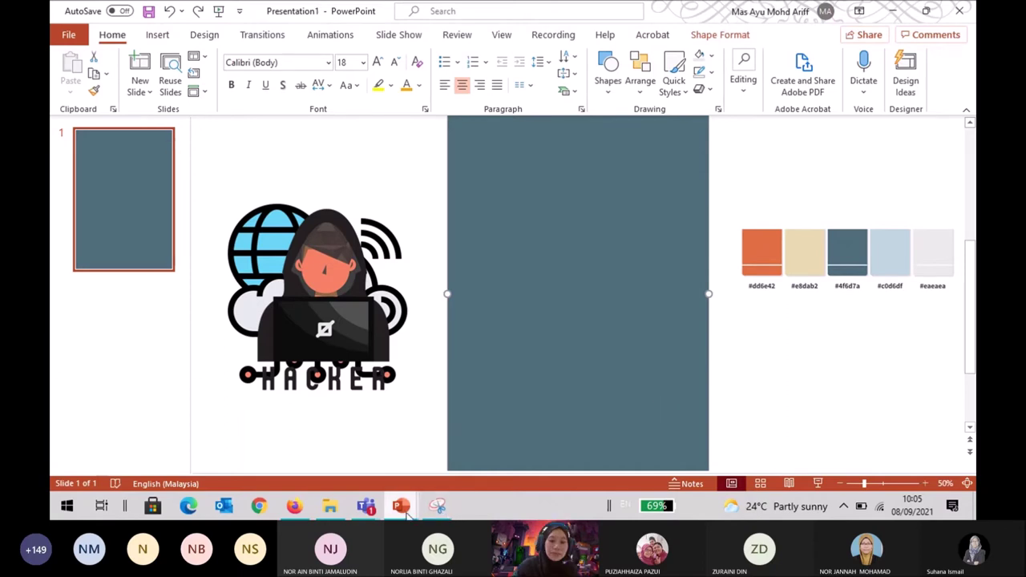
mouse_move(408, 516)
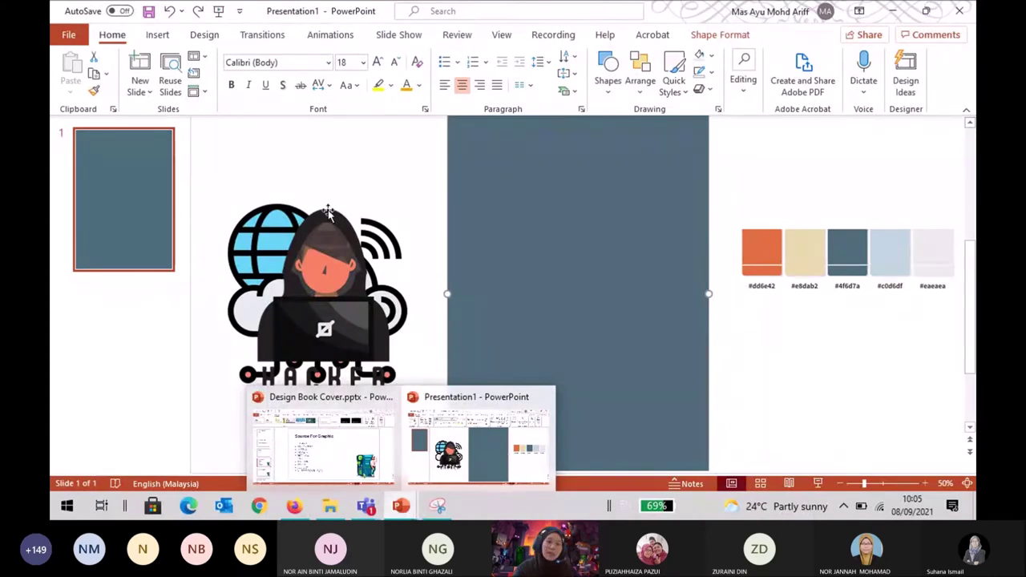
Centre the hooded hacker picture on the blue-grey slide, then return to the browser.
click(401, 189)
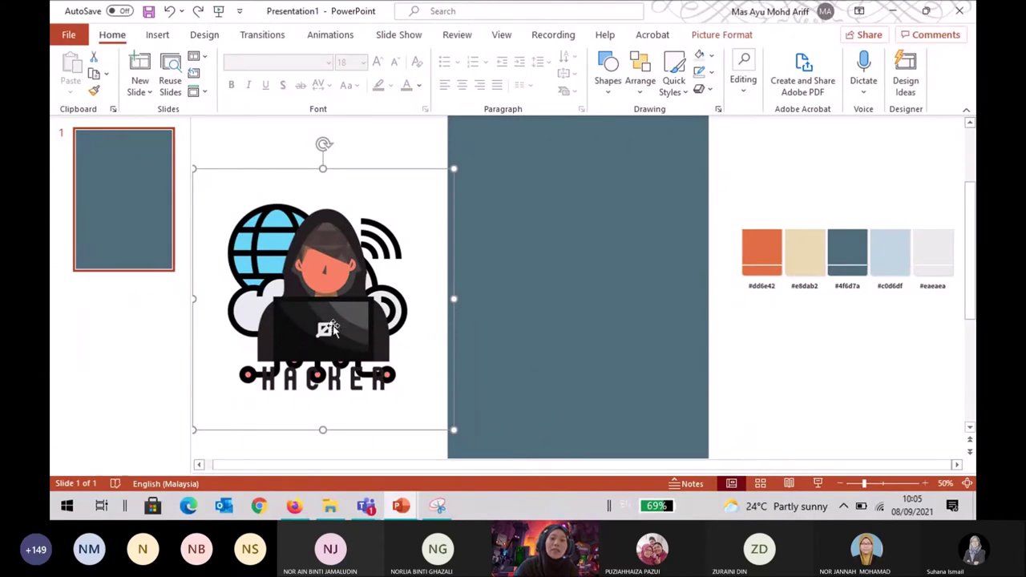
drag(333, 326, 376, 329)
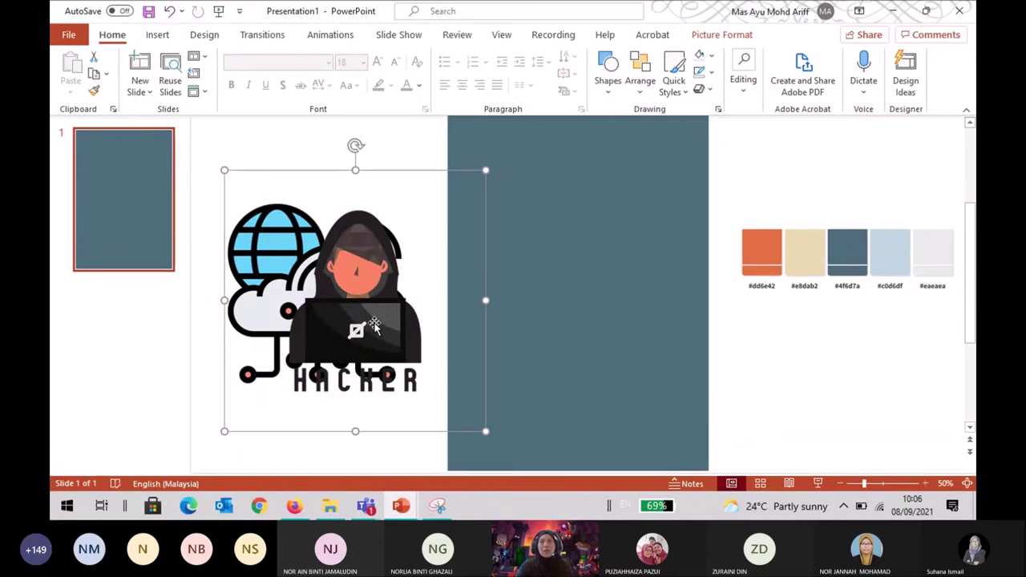
drag(367, 250, 562, 265)
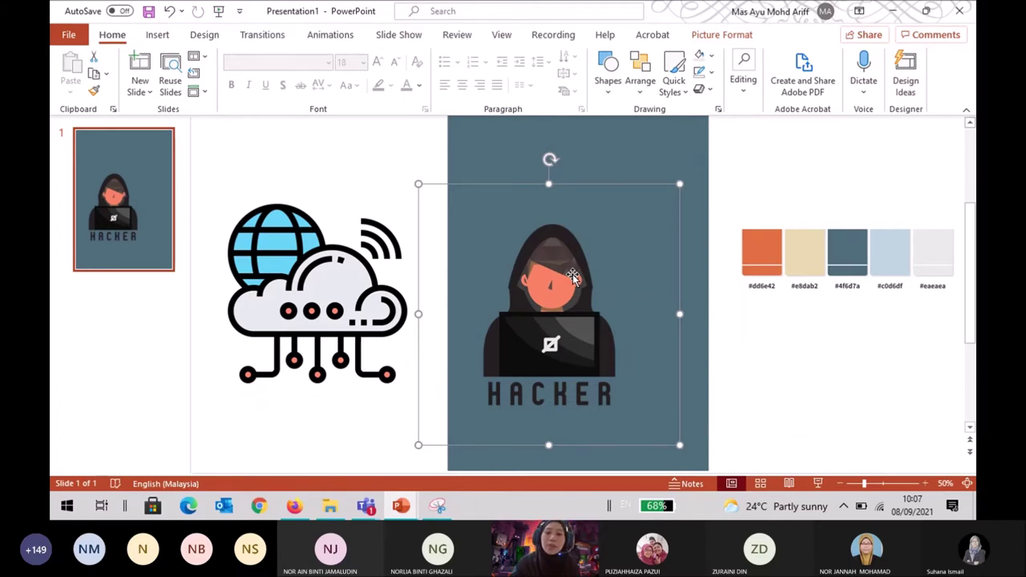
click(820, 338)
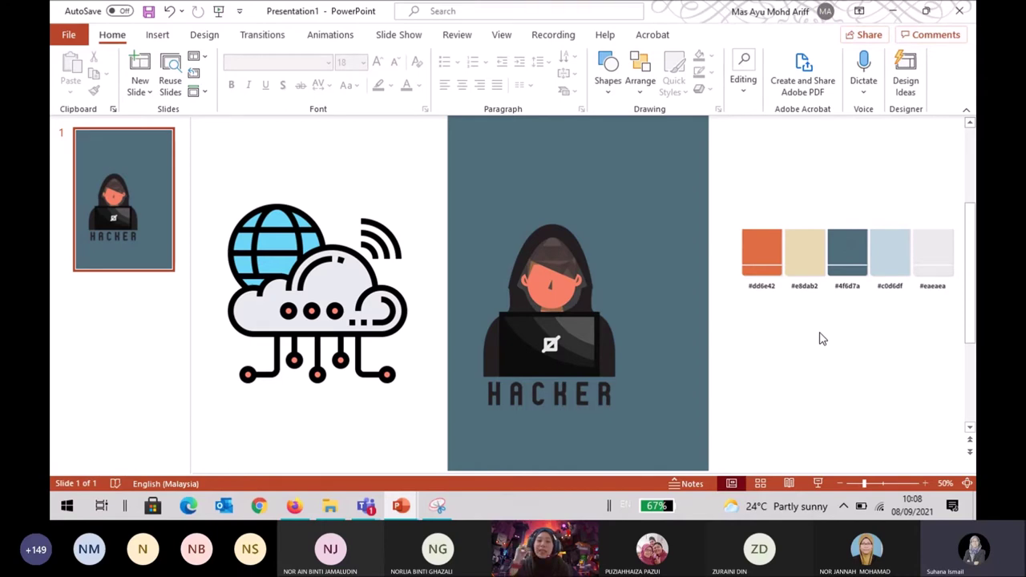
click(281, 506)
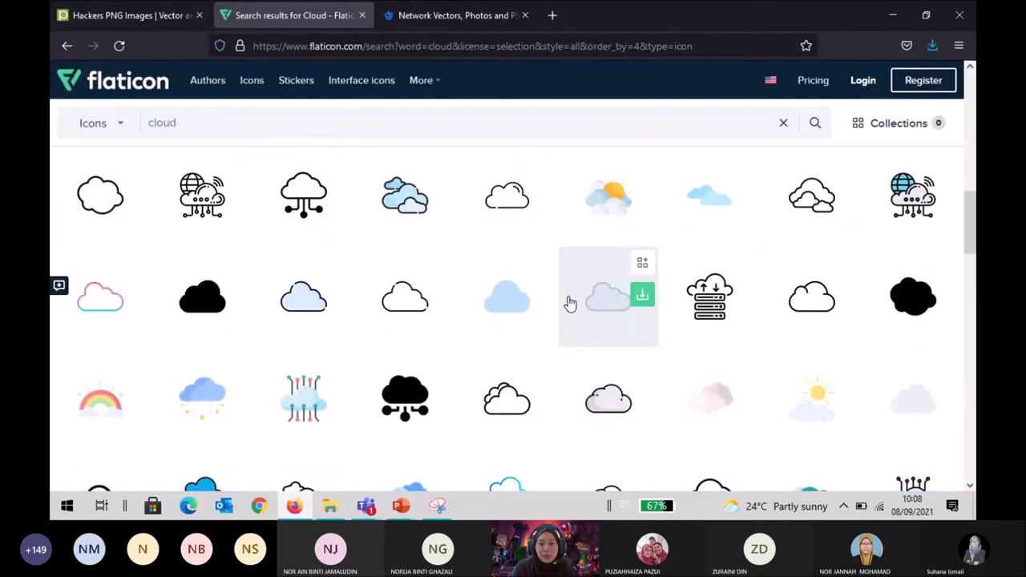
click(448, 19)
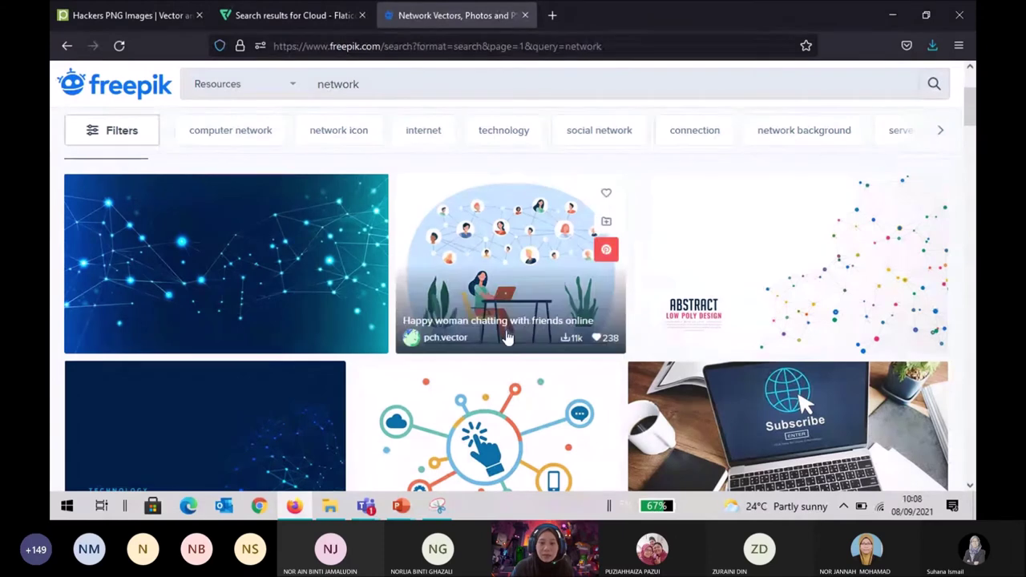
click(504, 279)
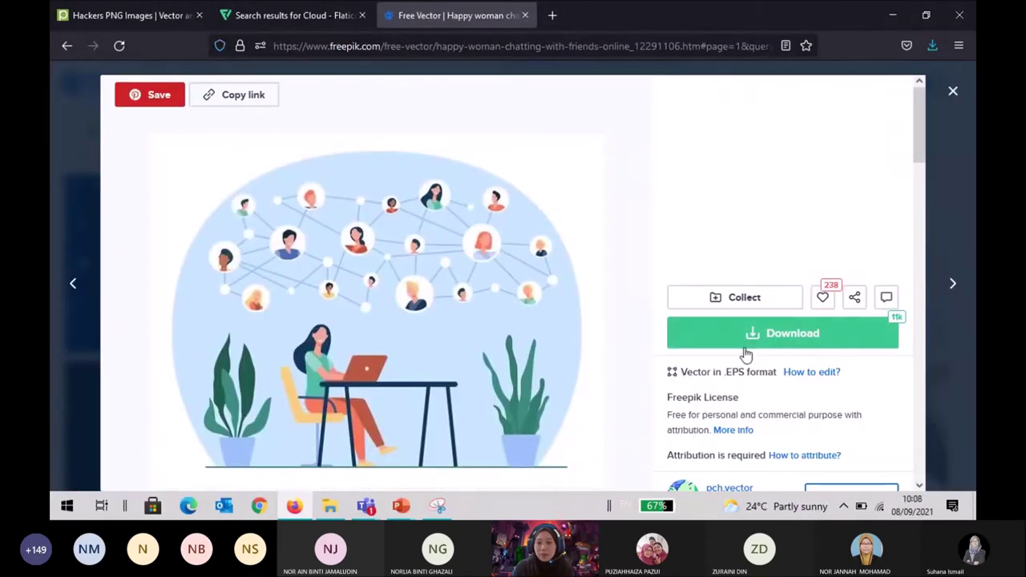
click(744, 341)
scroll(476, 312, down, 4)
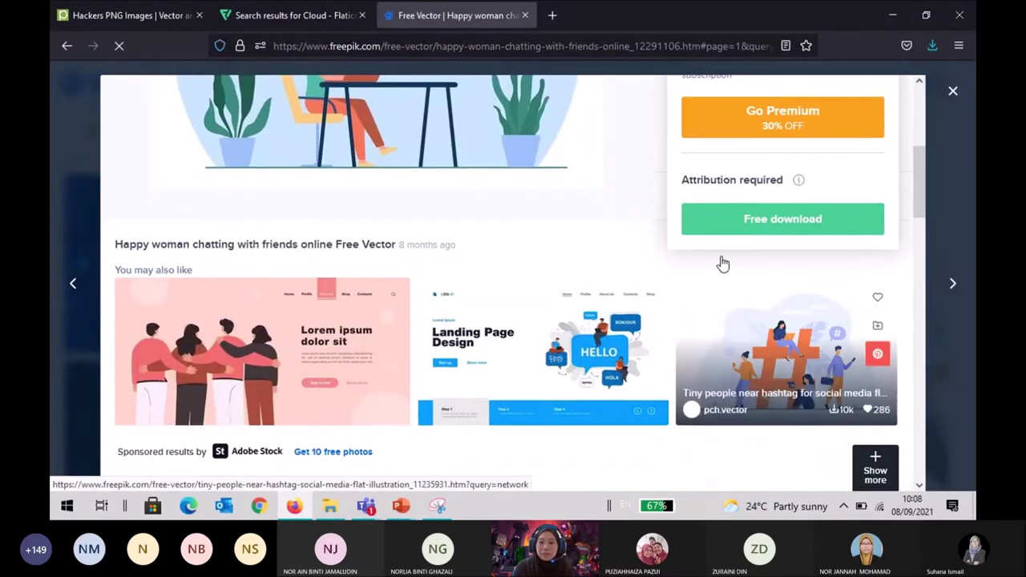
click(740, 227)
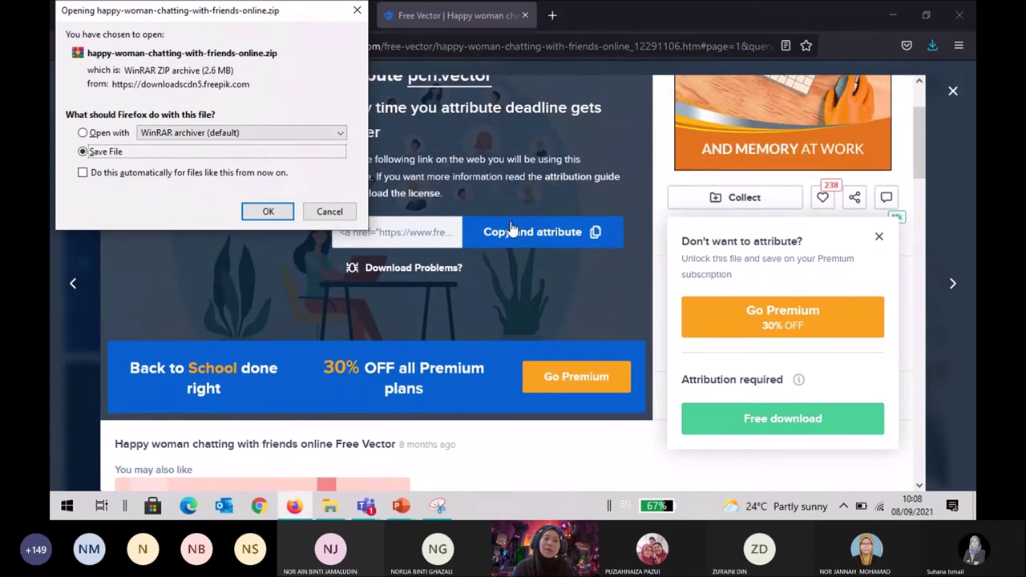
click(329, 212)
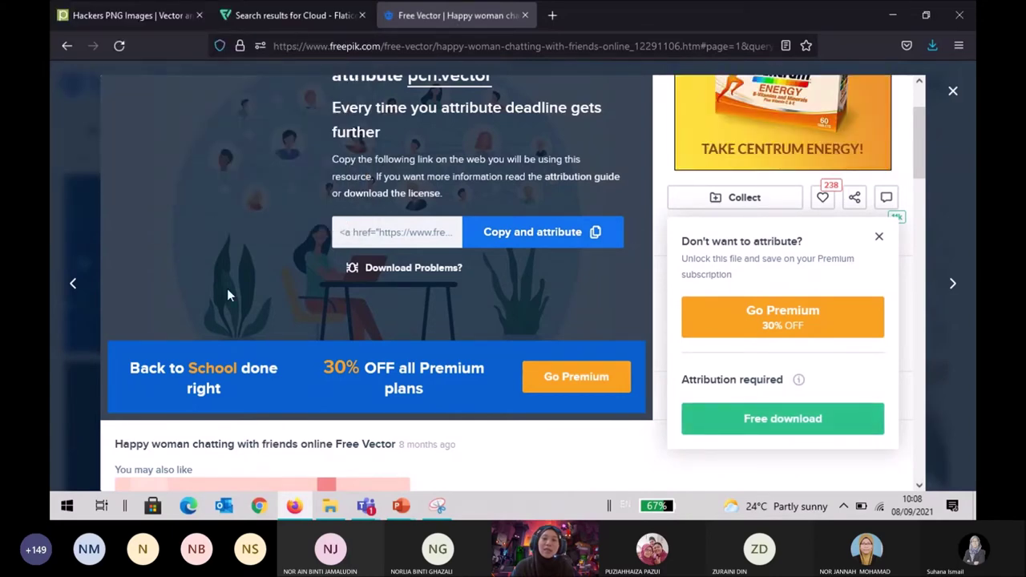
click(954, 90)
click(763, 188)
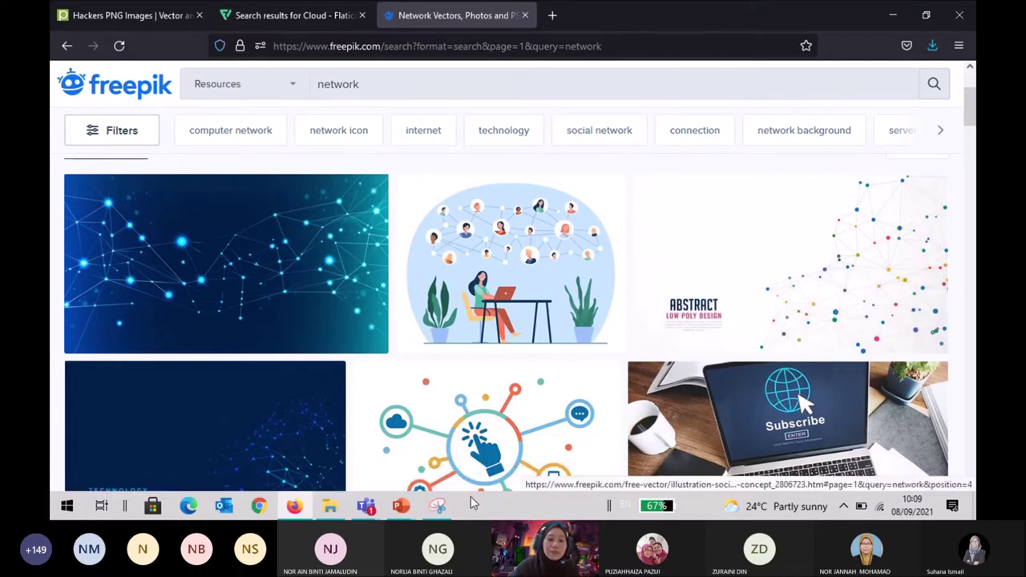
mouse_move(412, 513)
click(510, 445)
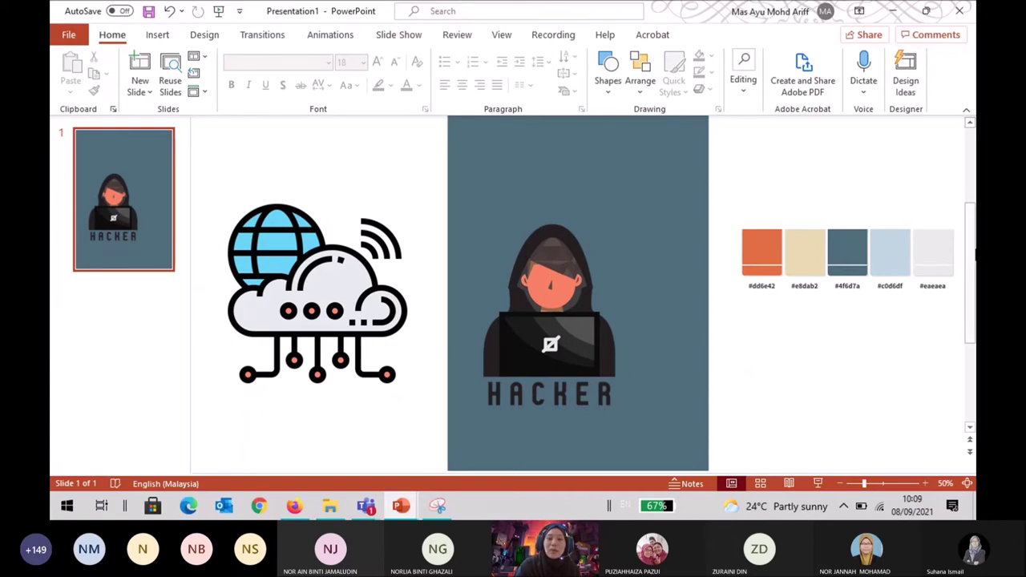
click(657, 361)
click(746, 332)
click(696, 314)
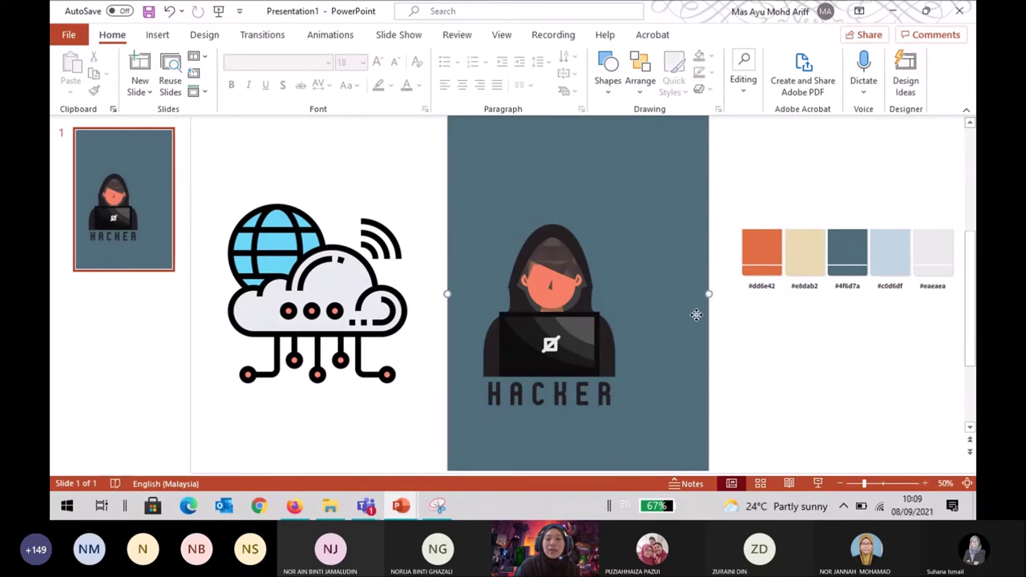
click(385, 417)
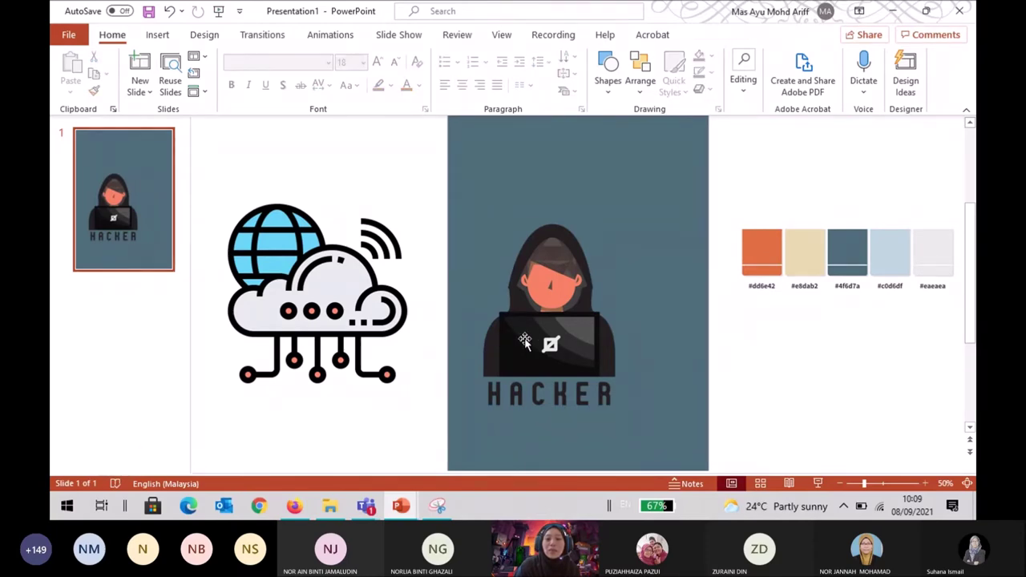
drag(556, 335, 581, 308)
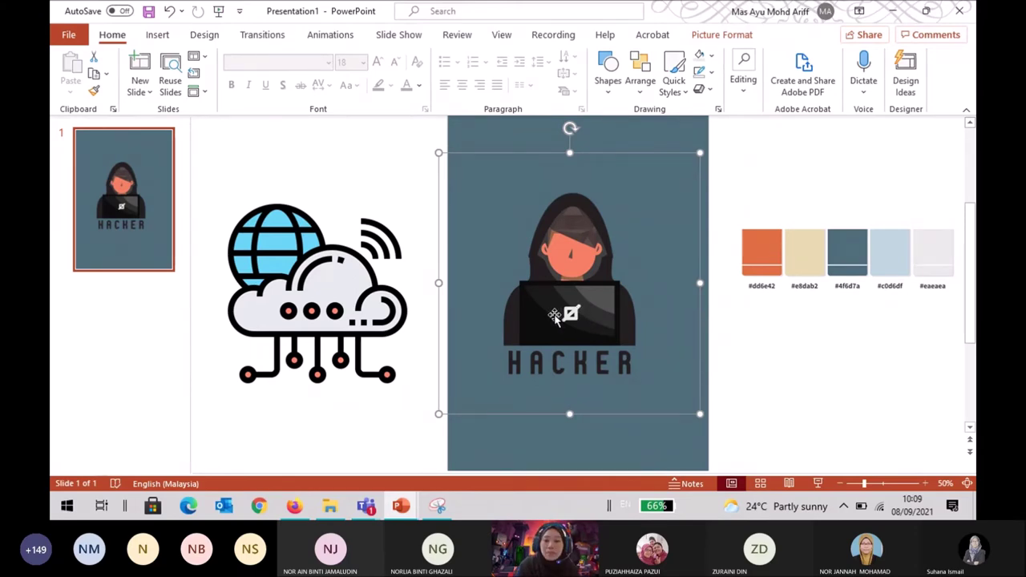
drag(604, 314, 610, 321)
click(785, 343)
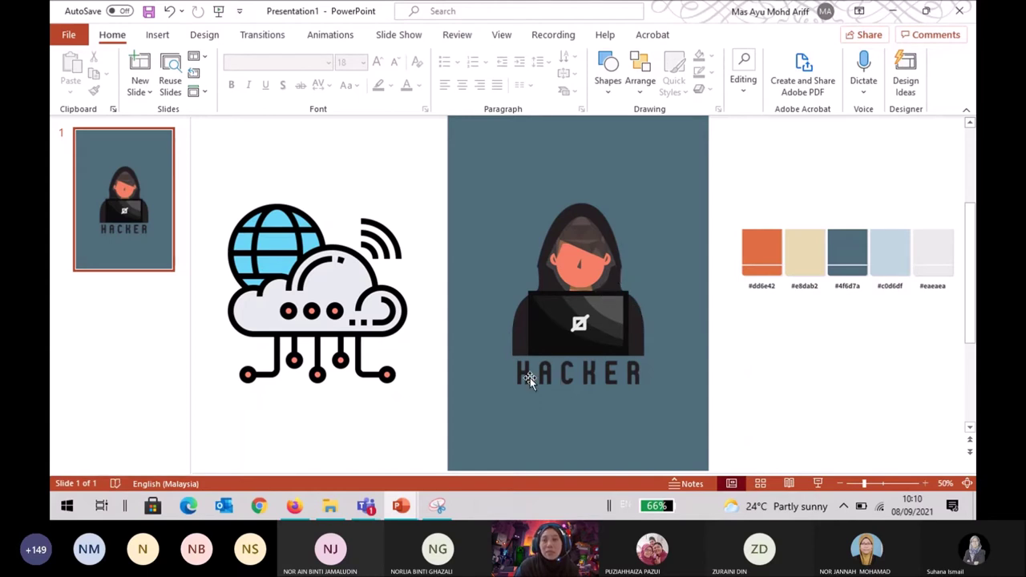
drag(566, 325, 566, 304)
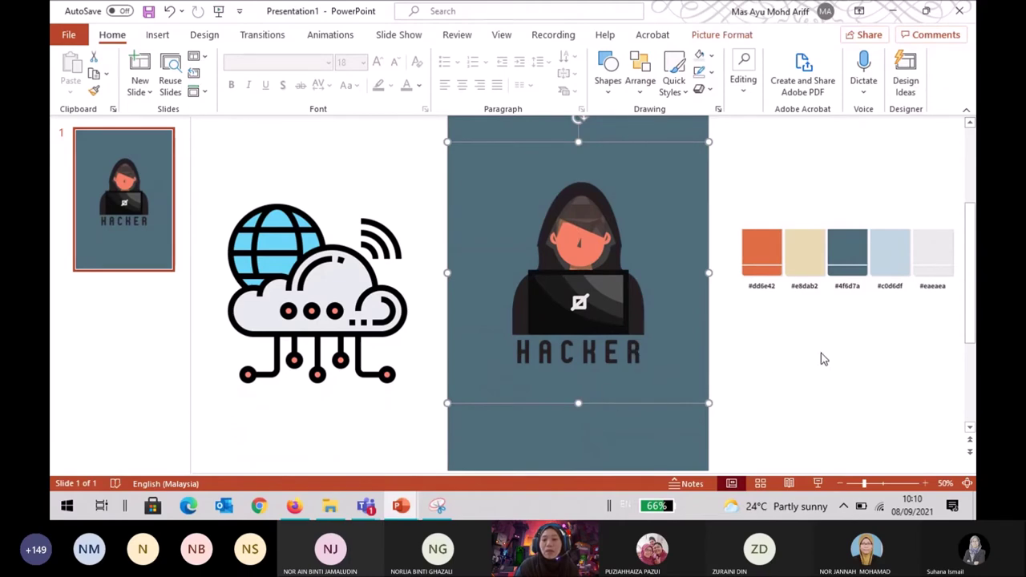
click(706, 434)
click(703, 434)
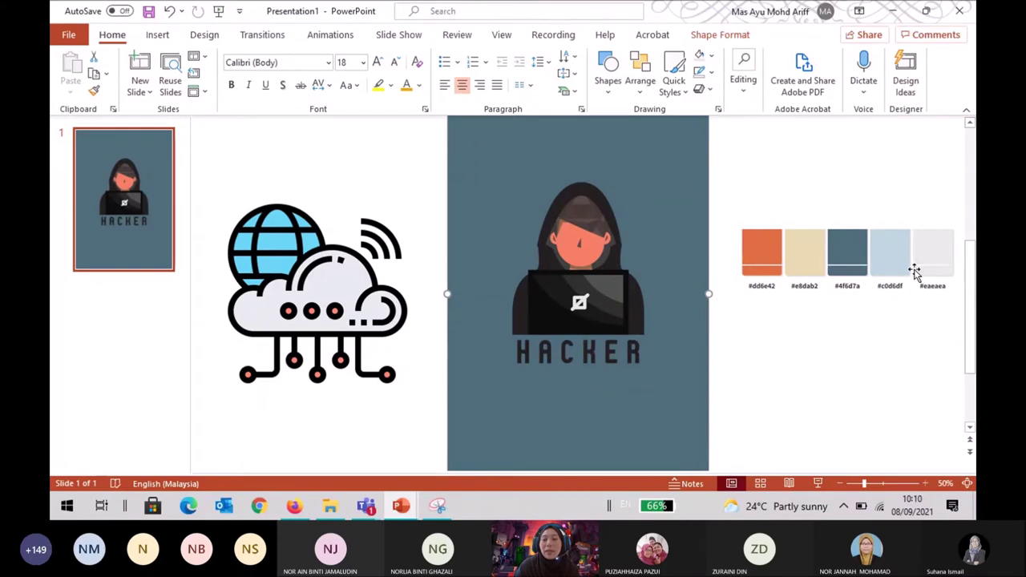
Fill the background rectangle with the light grey recent colour and nudge the hacker picture lower.
click(708, 37)
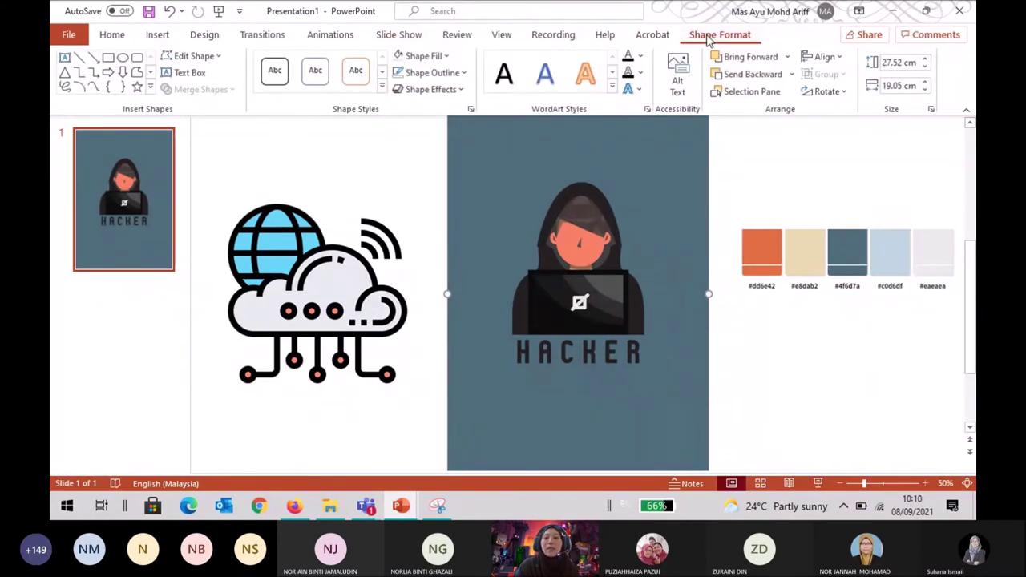
click(425, 57)
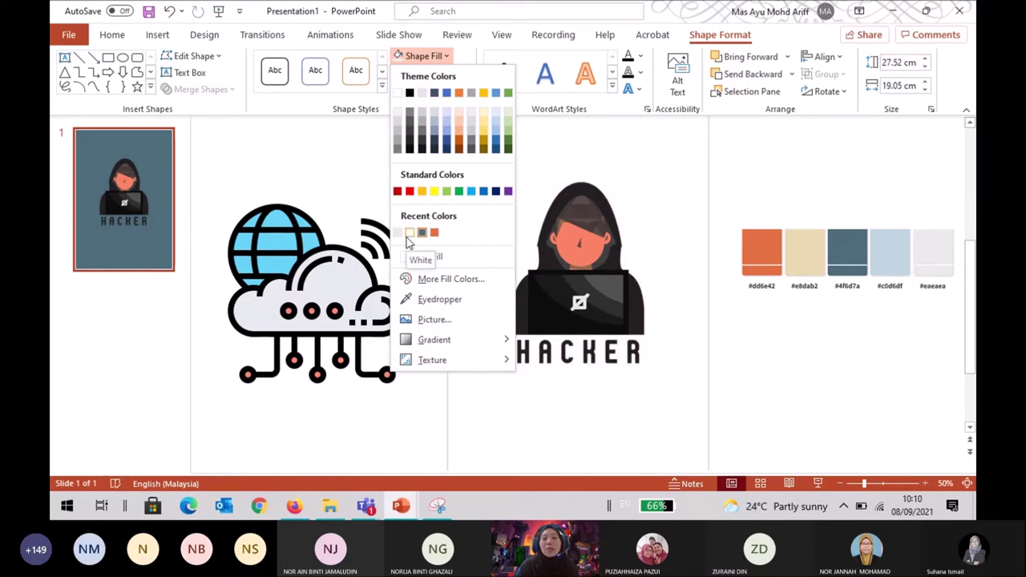
click(408, 234)
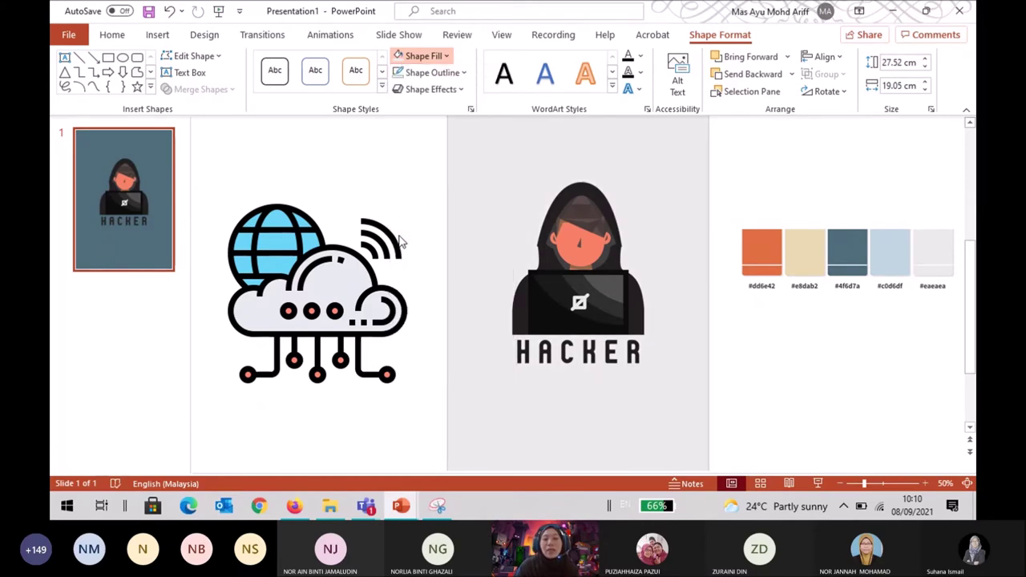
click(417, 185)
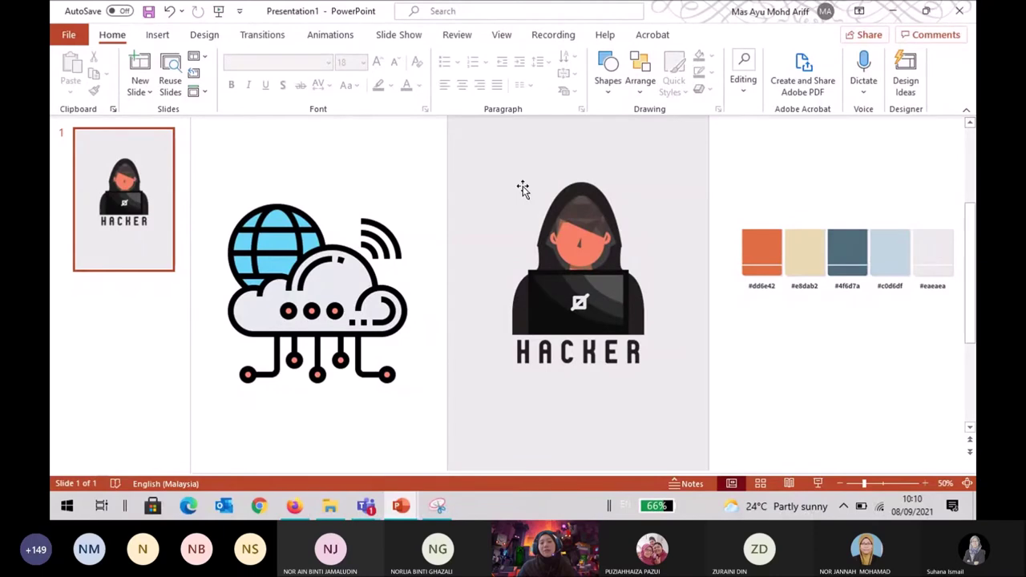
drag(522, 188, 525, 210)
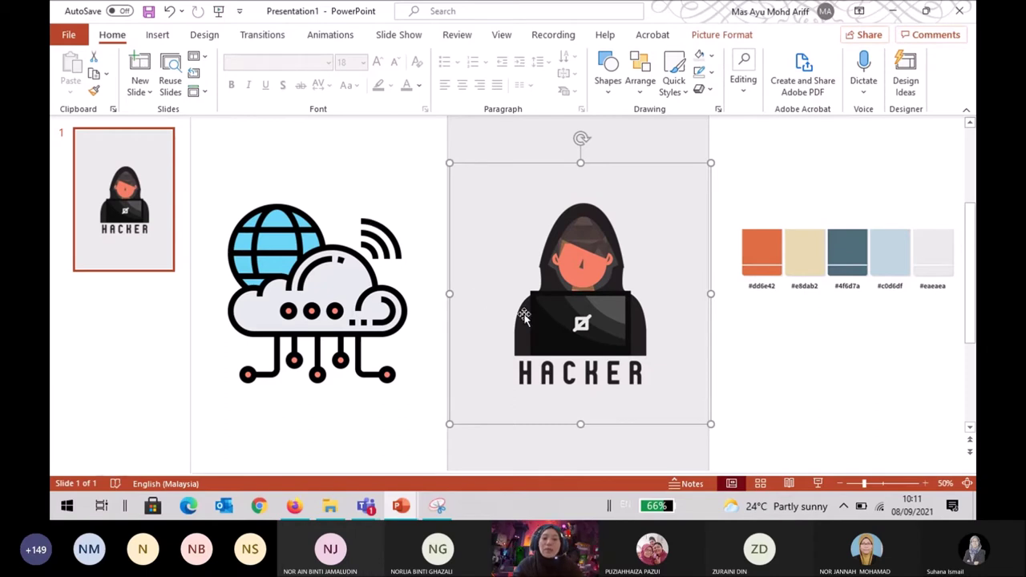
Crop the hacker picture on all four sides to 11.54 × 10.85 cm, removing the HACKER lettering.
click(332, 317)
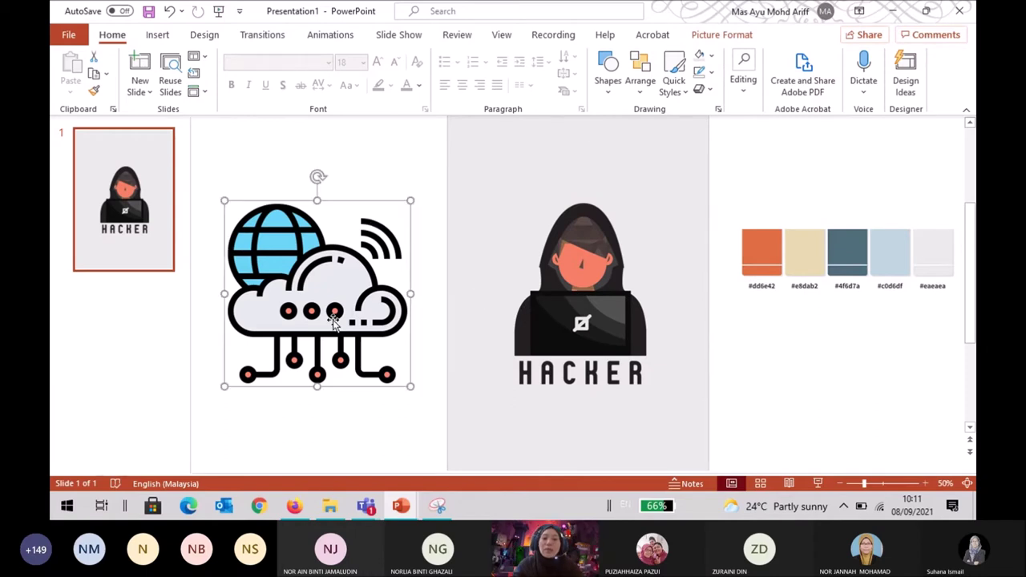
click(526, 312)
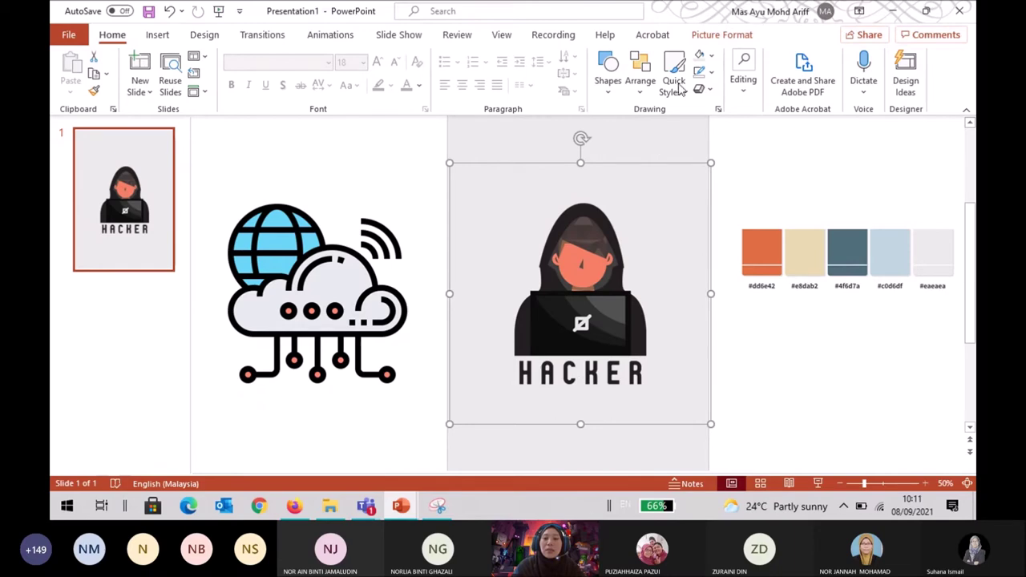
click(721, 34)
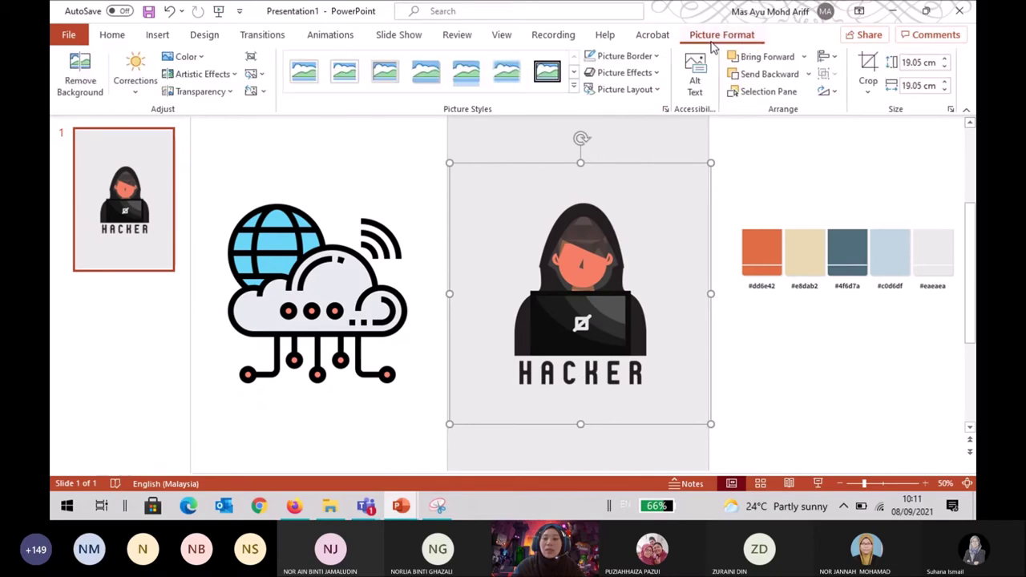
click(871, 93)
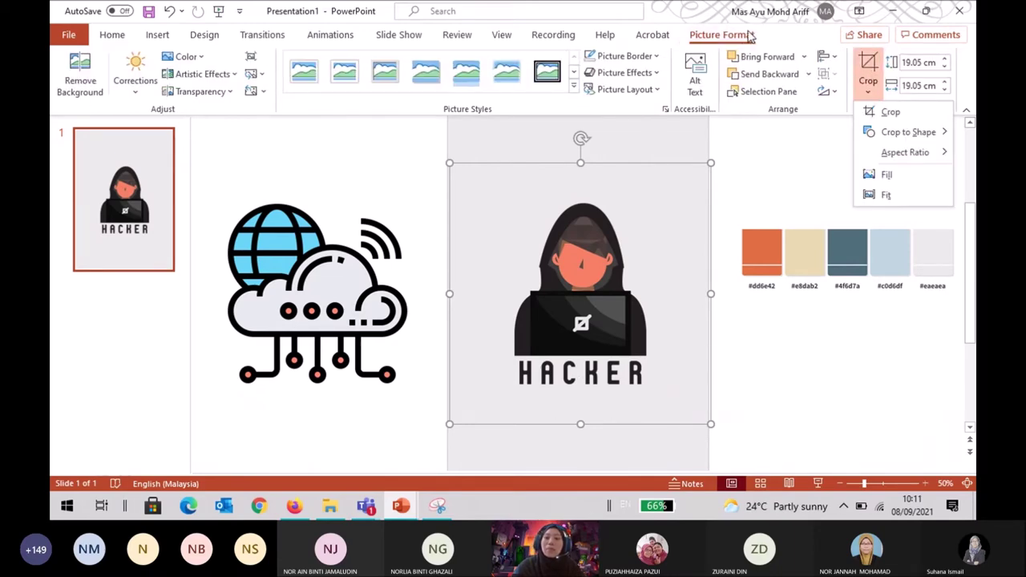
click(767, 350)
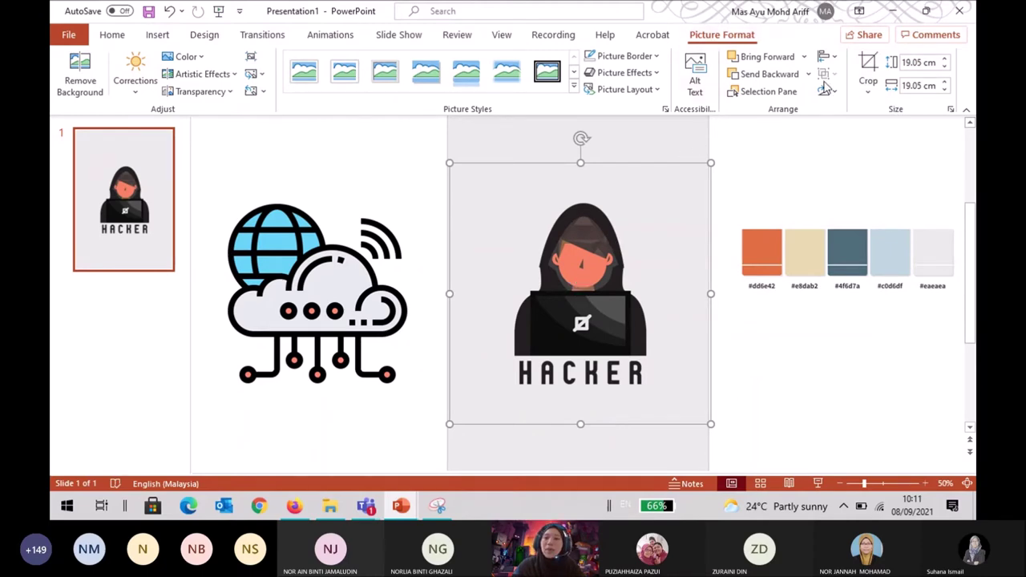
click(871, 92)
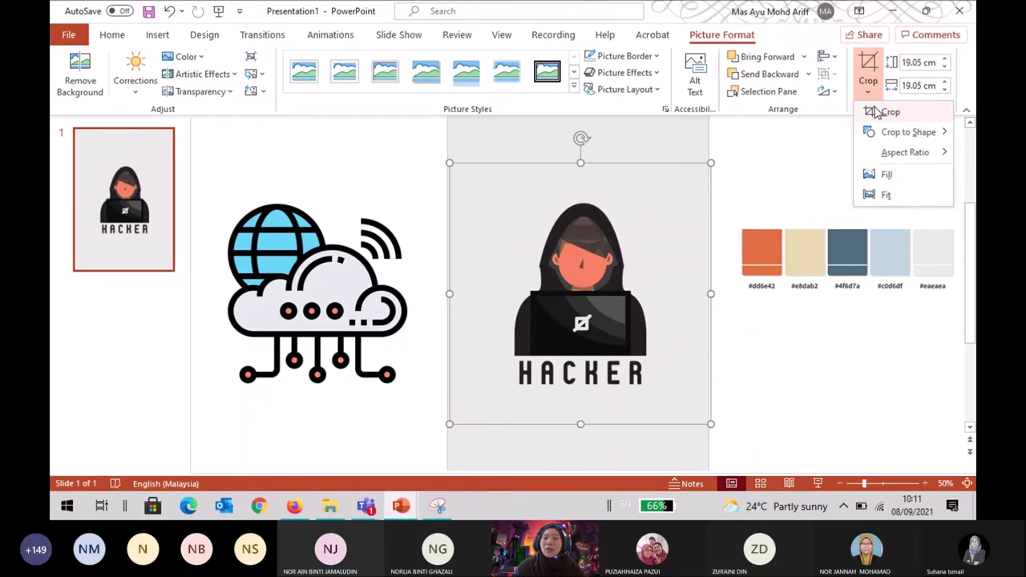
click(878, 114)
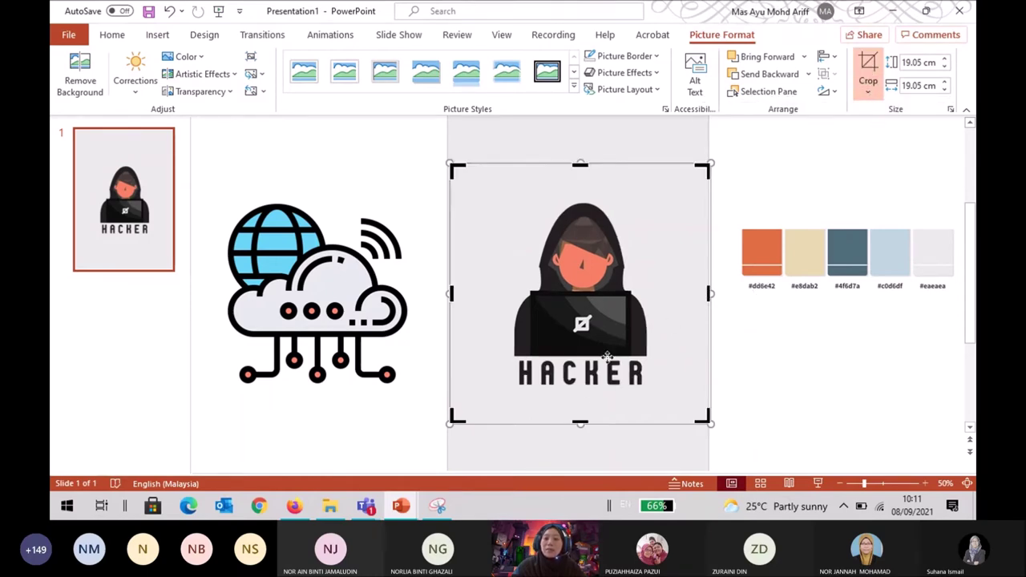
drag(581, 416, 566, 358)
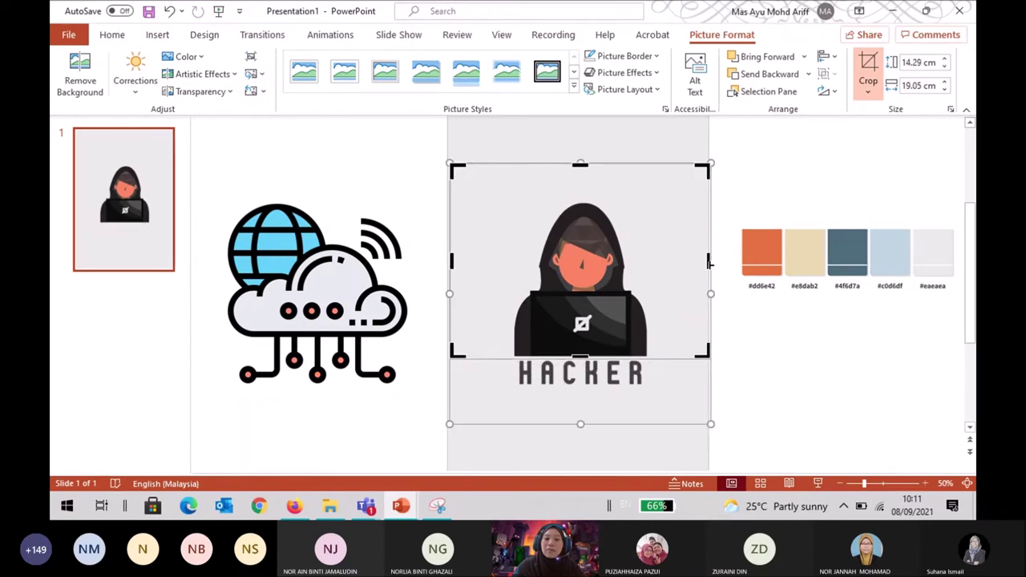
drag(708, 263, 652, 272)
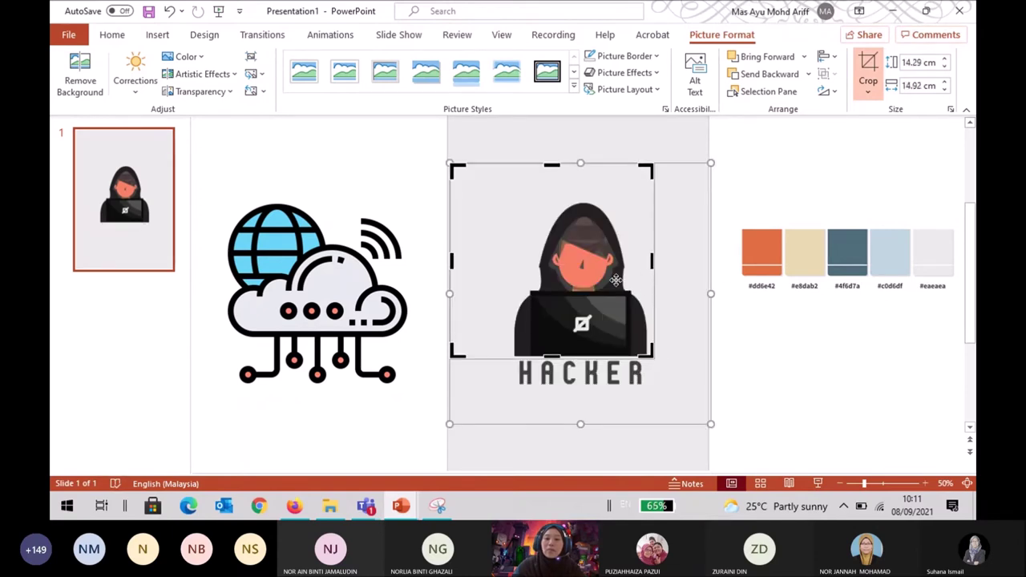
drag(451, 260, 506, 263)
drag(580, 163, 578, 195)
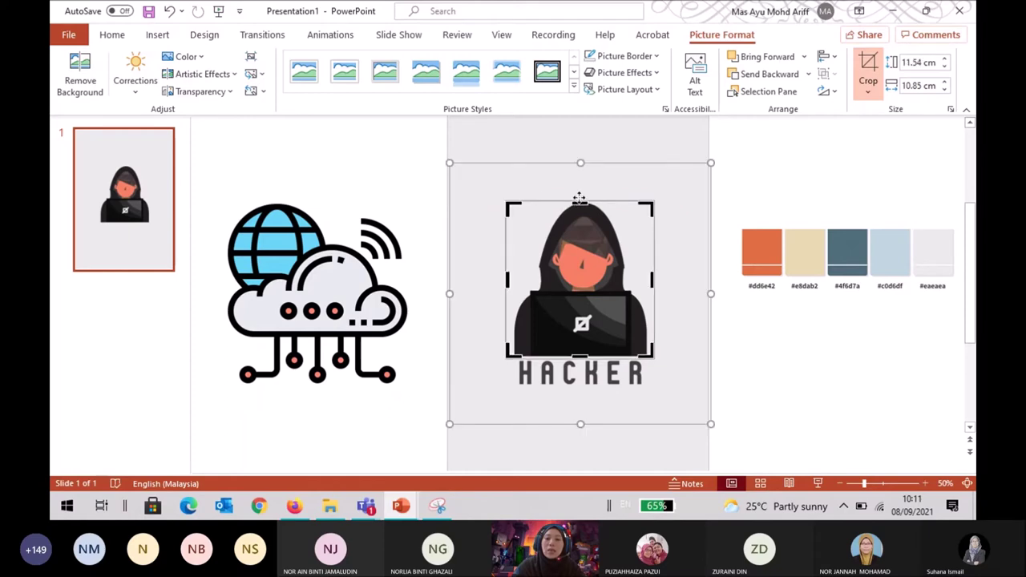
click(734, 314)
click(626, 323)
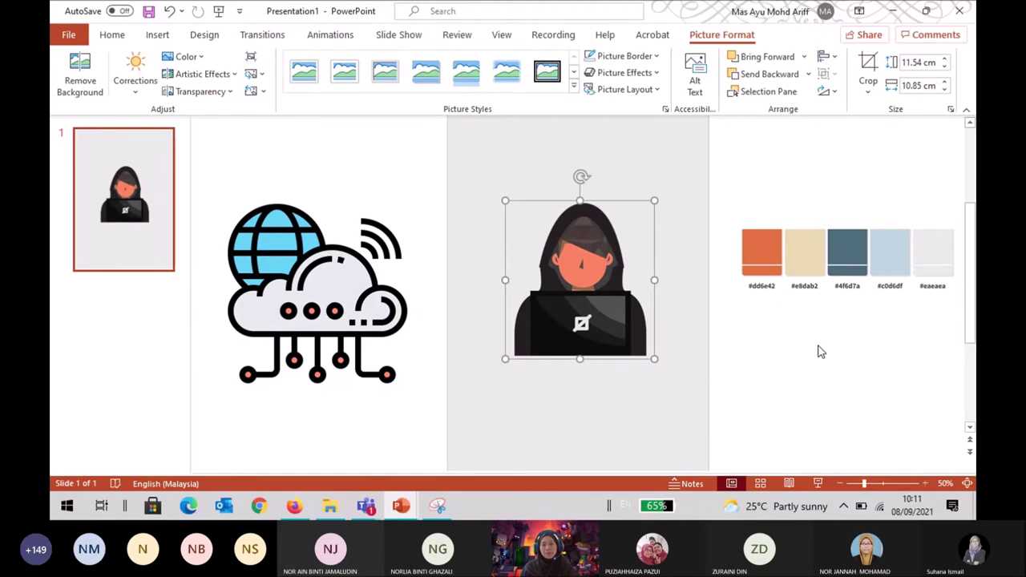
Shrink the cloud-network icon to 3.76 × 3.76 cm and place it at the figure's upper right.
click(335, 321)
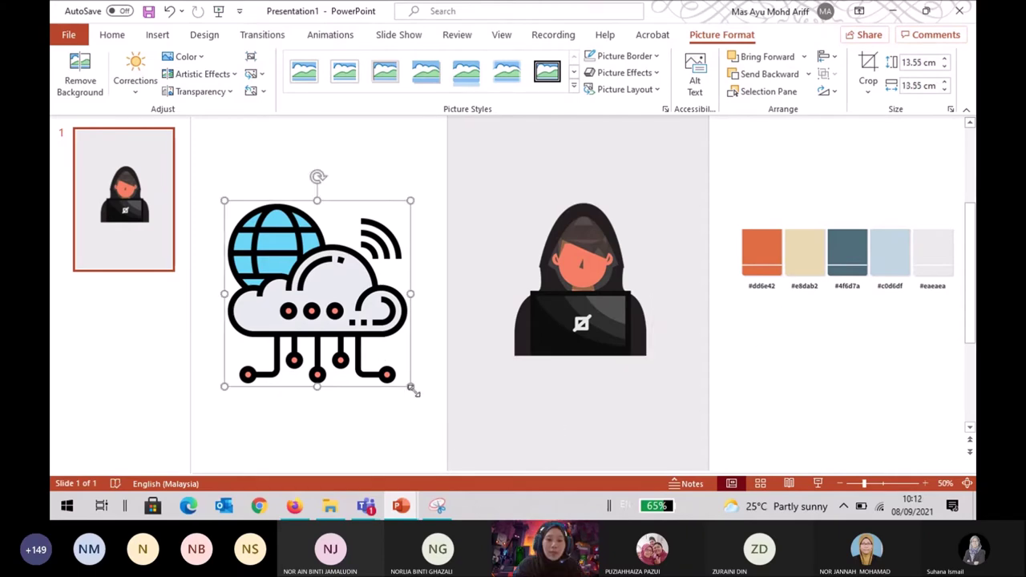
drag(411, 387, 548, 215)
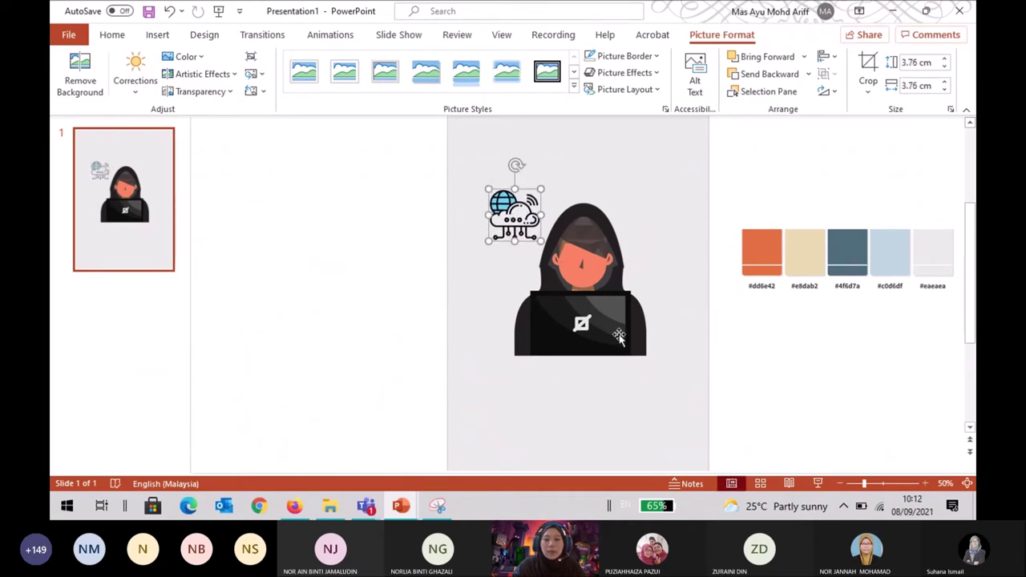
click(716, 389)
double_click(569, 317)
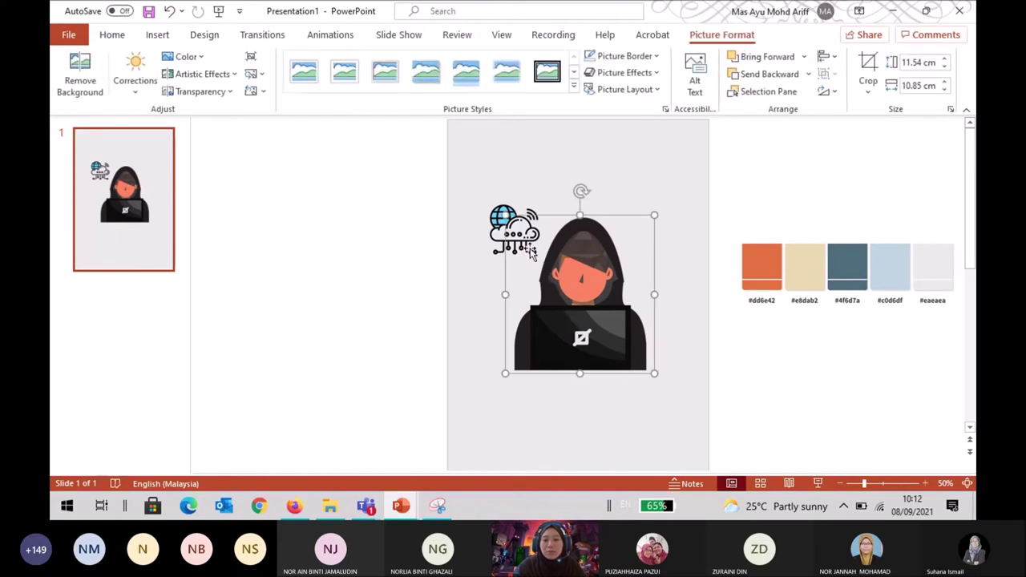
click(497, 229)
click(507, 220)
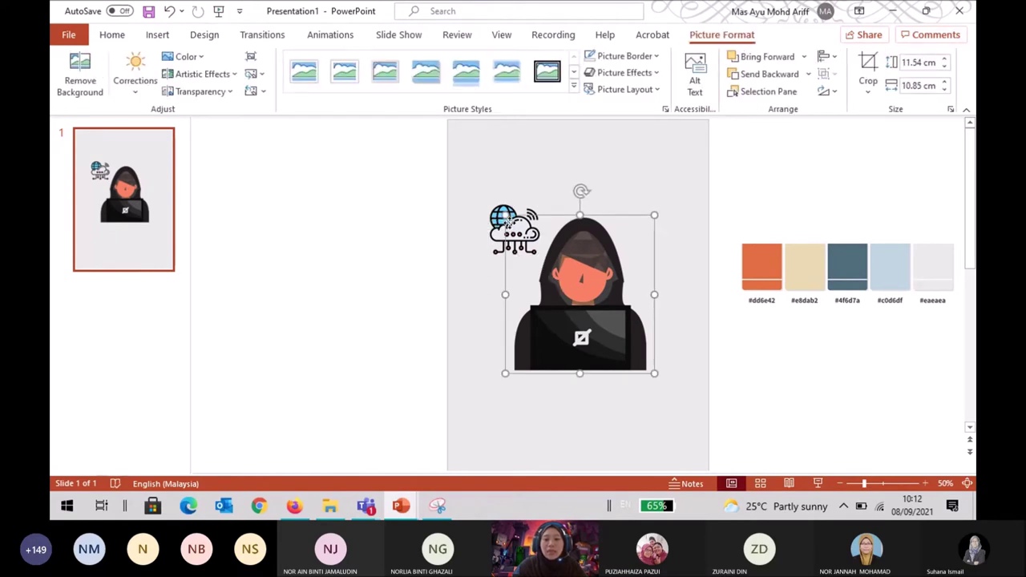
drag(508, 220, 633, 216)
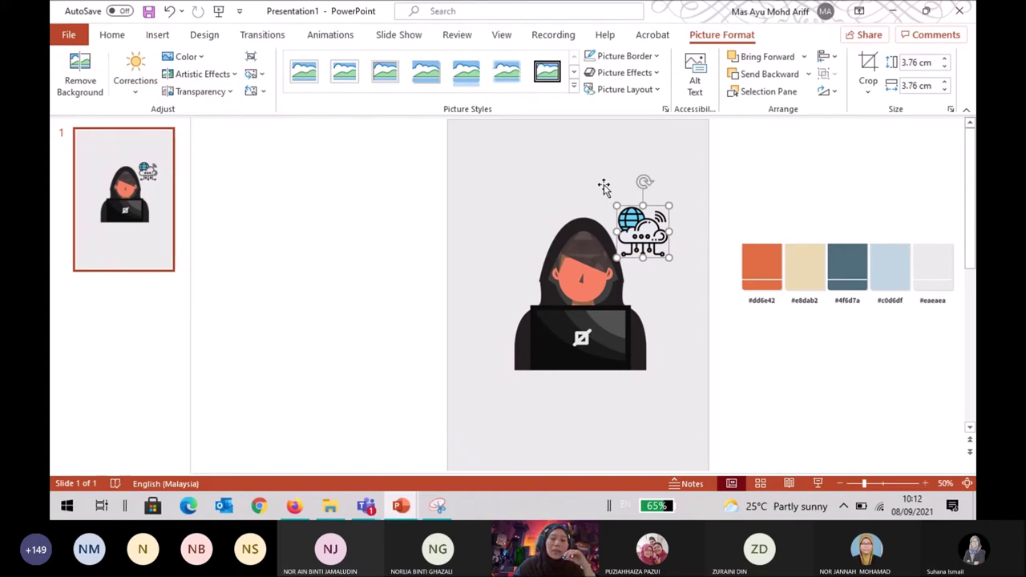
Adjust the cloud icon's size and position so it sits beside the hood.
click(848, 405)
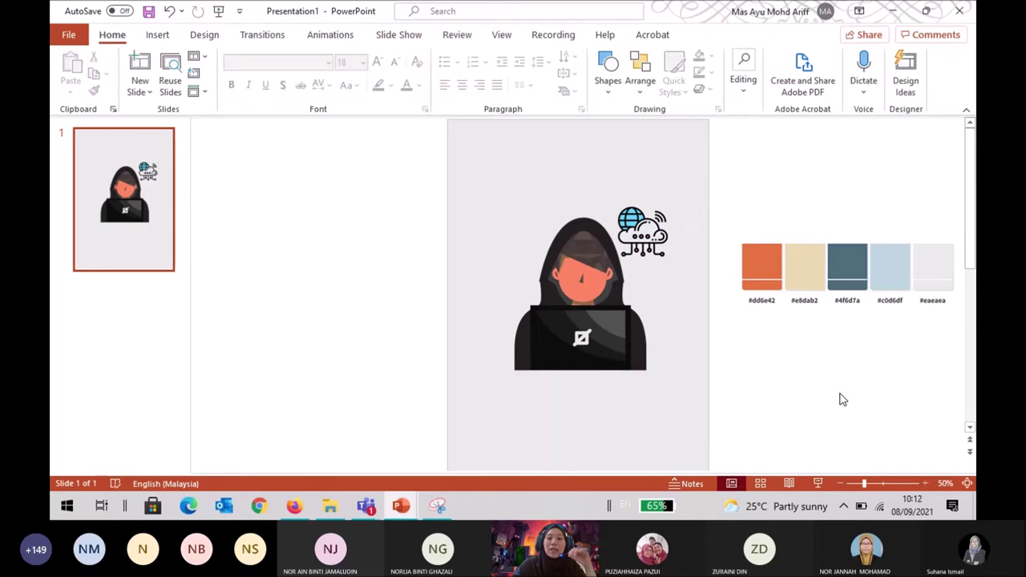
click(649, 229)
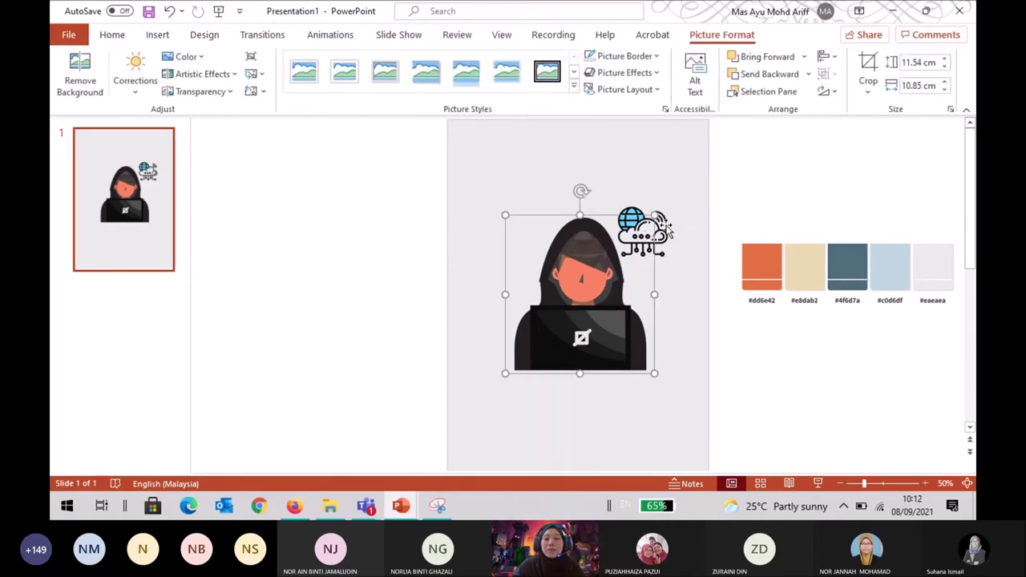
click(656, 235)
drag(660, 236, 656, 202)
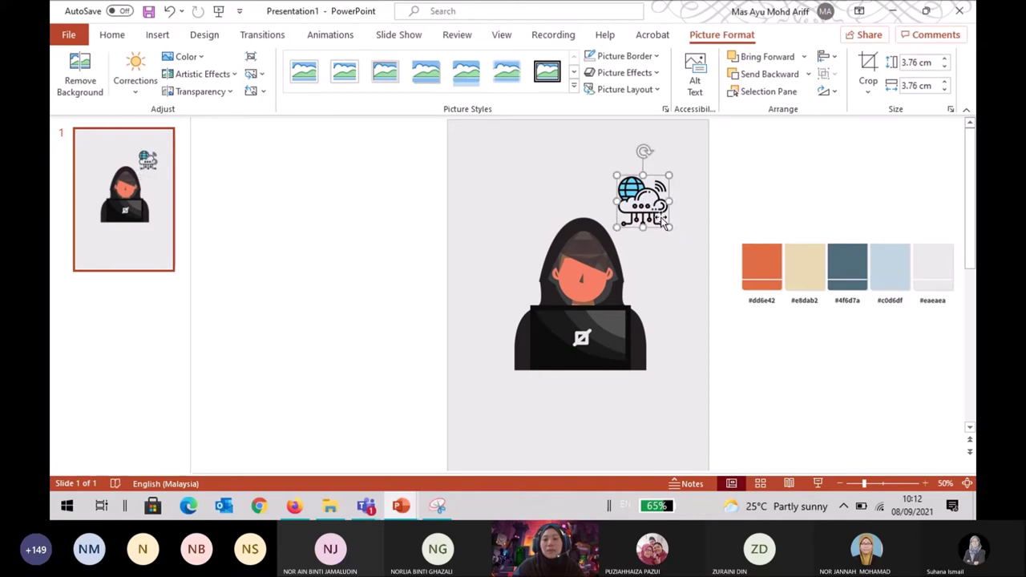
drag(670, 228, 711, 299)
drag(680, 256, 624, 243)
drag(677, 281, 649, 231)
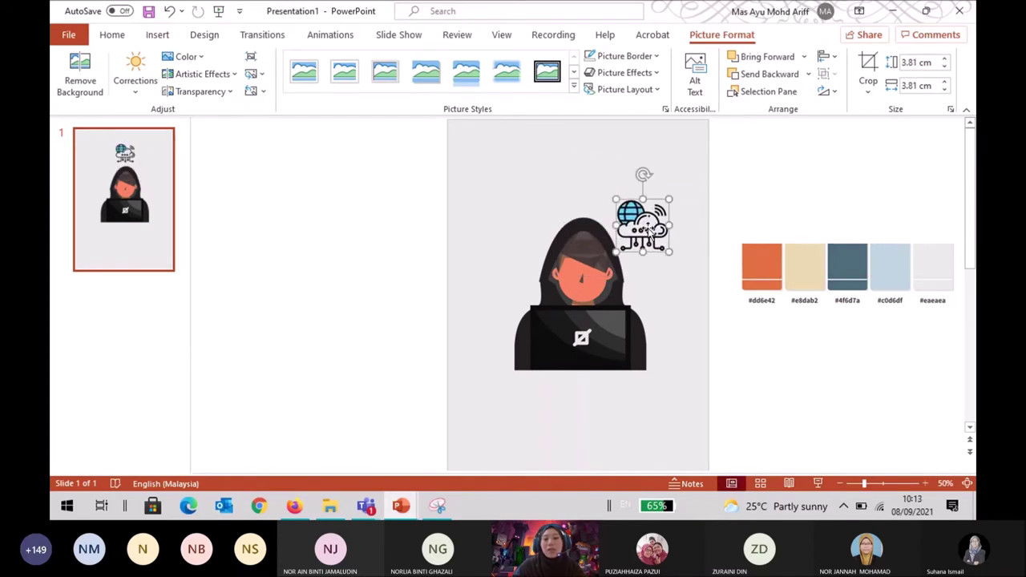
click(369, 234)
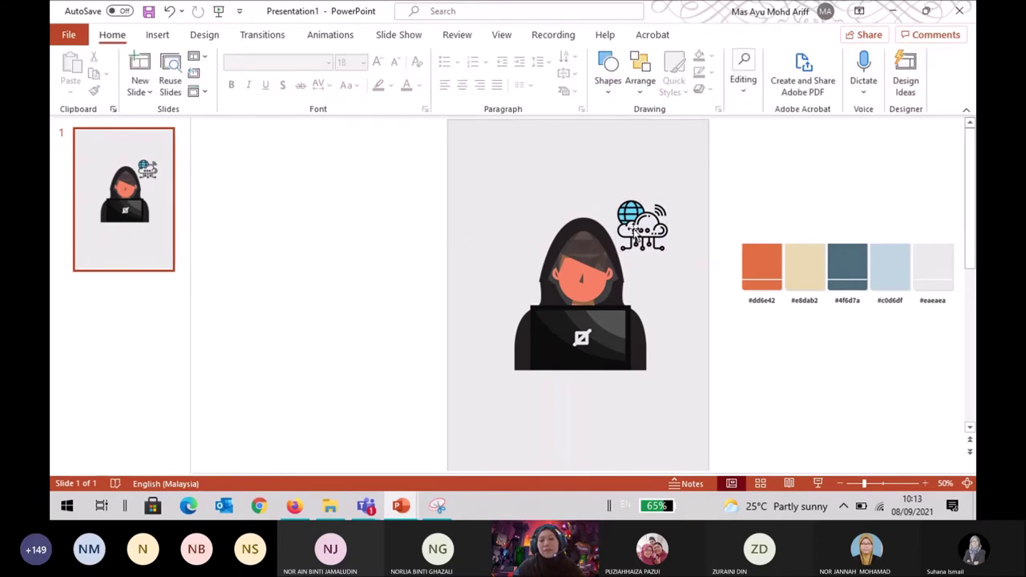
Select the hooded figure and the cloud icon together and move both slightly up.
click(600, 267)
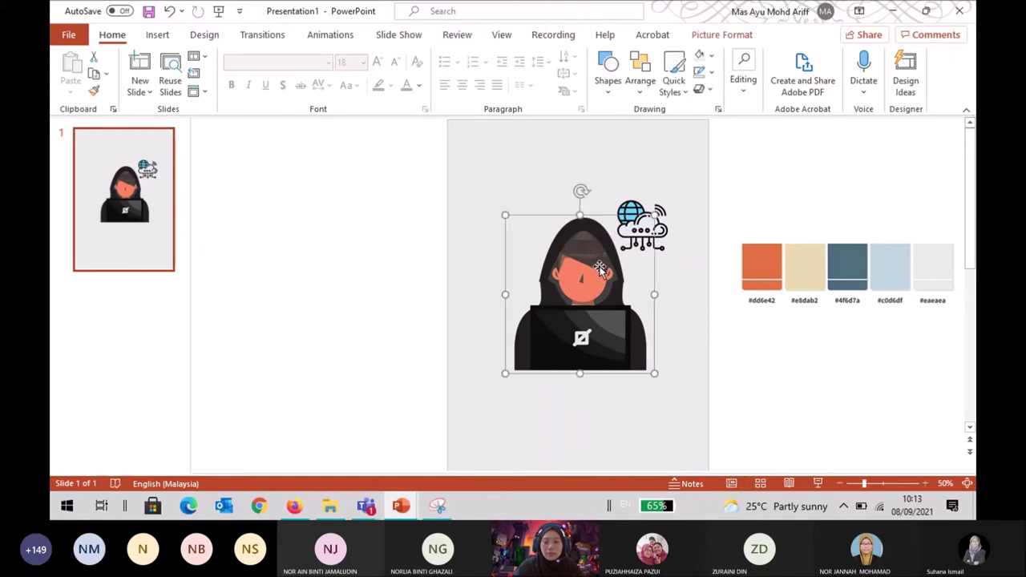
shift+click(665, 230)
click(745, 199)
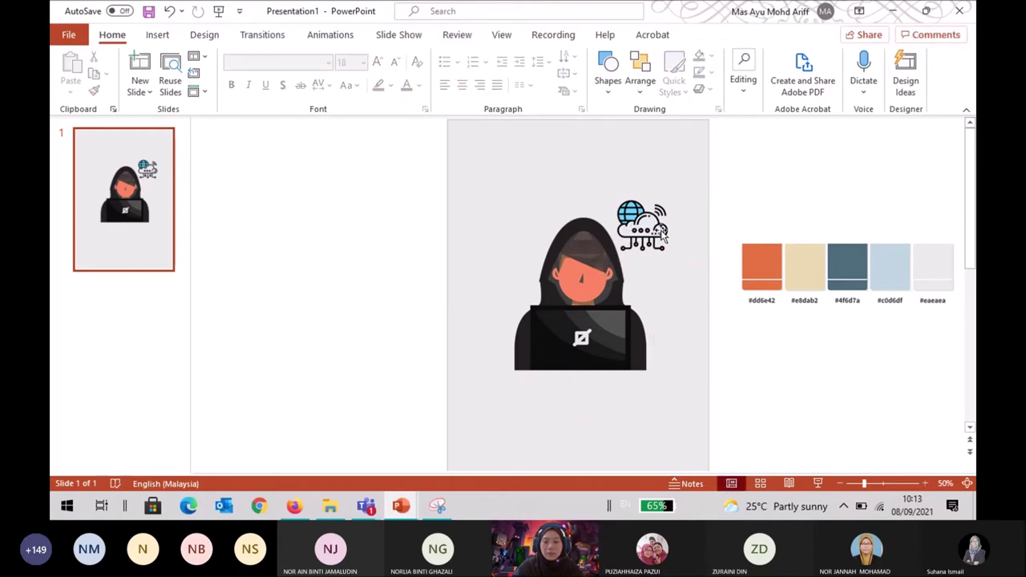
click(663, 233)
shift+click(580, 275)
drag(580, 275, 585, 261)
click(825, 206)
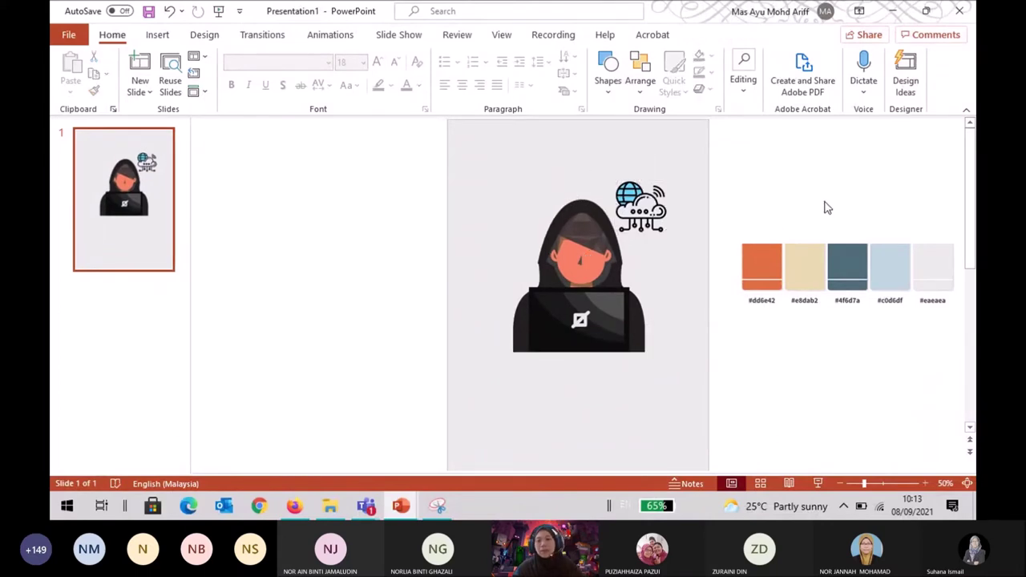
scroll(700, 308, down, 1)
scroll(699, 308, up, 1)
scroll(700, 308, down, 1)
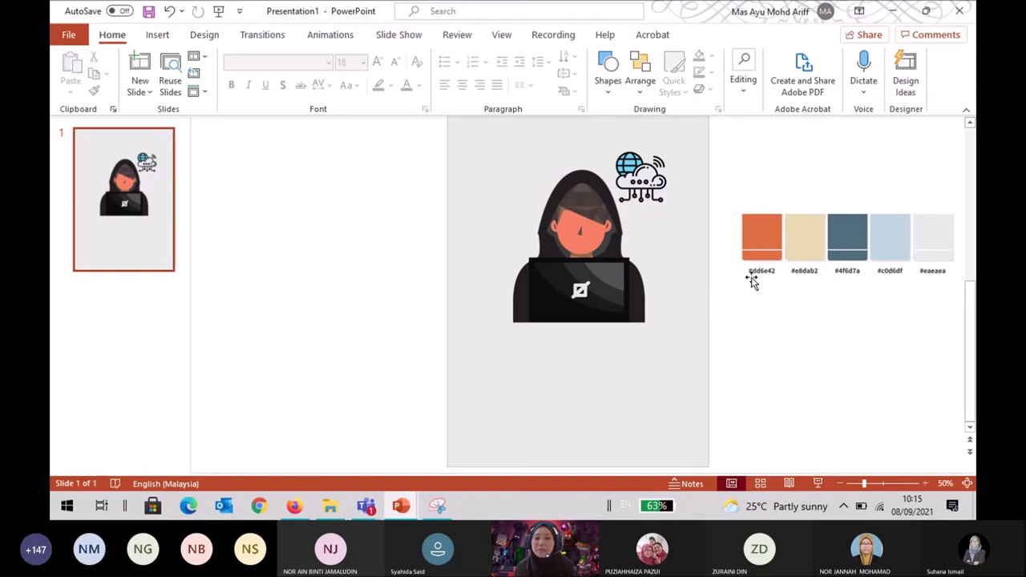
Enlarge the hacker picture from its corner and shift it up and left.
click(526, 287)
drag(658, 326, 697, 356)
drag(690, 249, 676, 236)
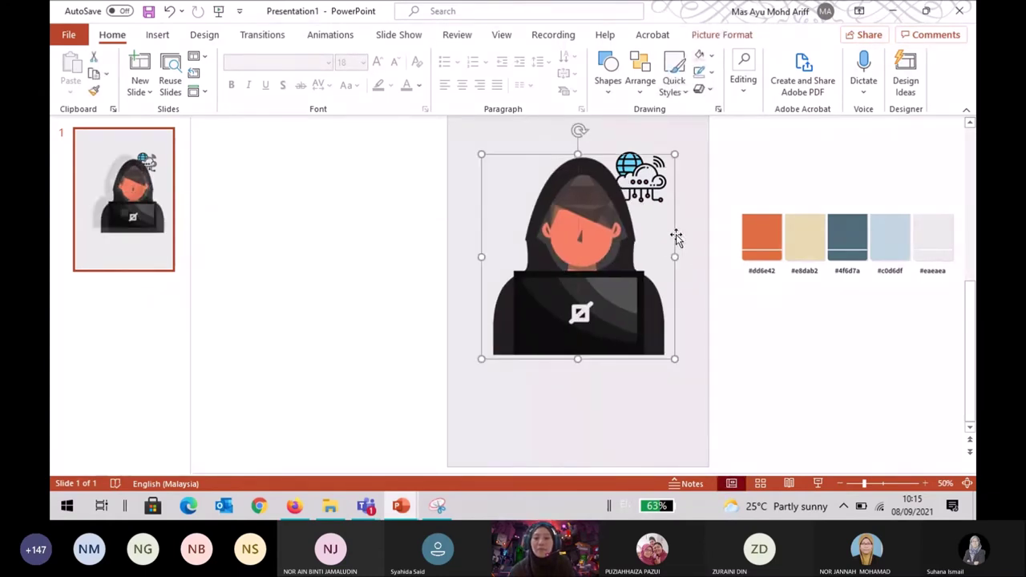
click(731, 167)
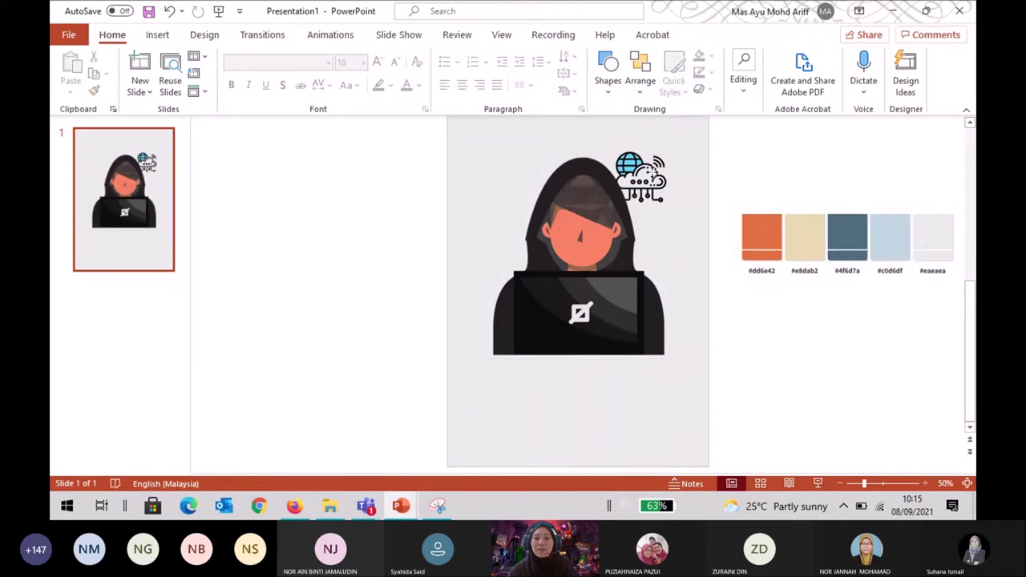
click(662, 180)
click(689, 174)
click(659, 170)
click(717, 174)
click(603, 182)
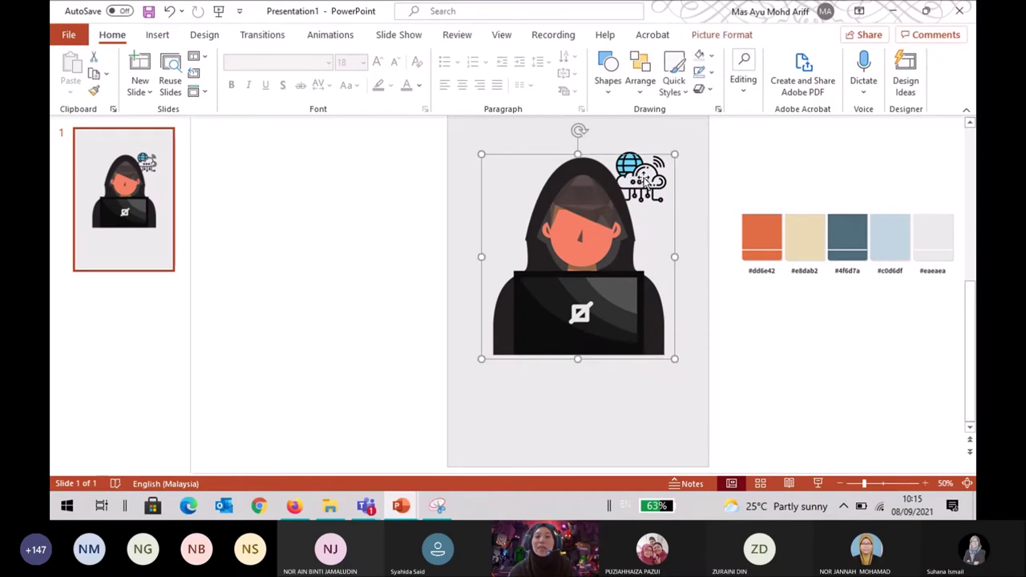
Send the hacker picture to back, then send the grey background rectangle behind it.
right_click(580, 223)
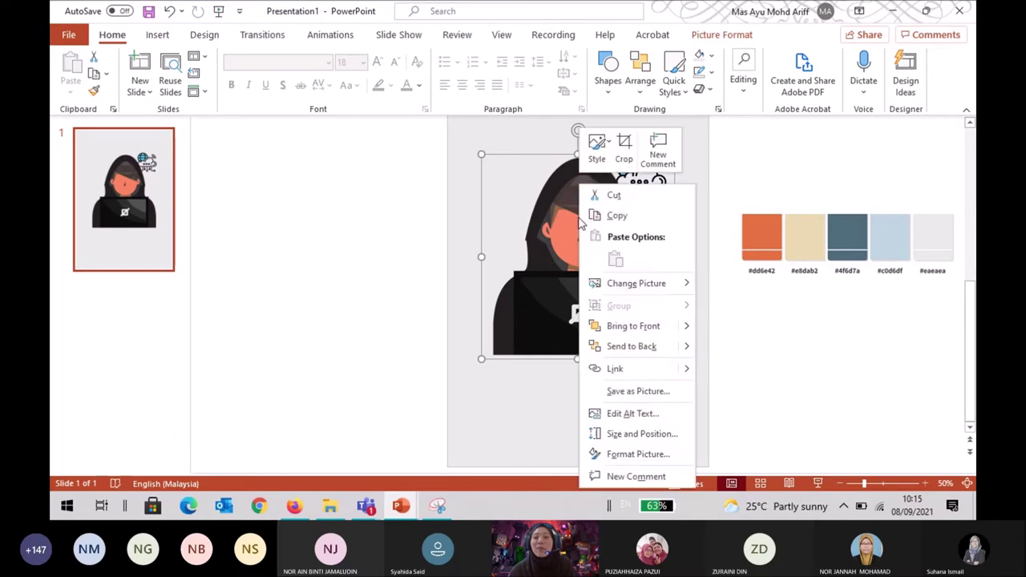
click(647, 354)
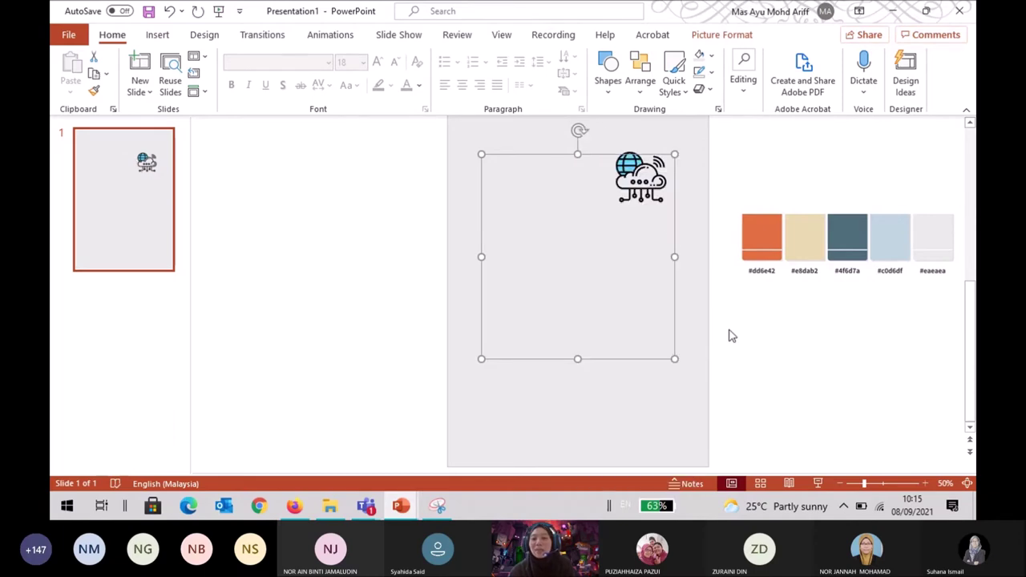
click(691, 260)
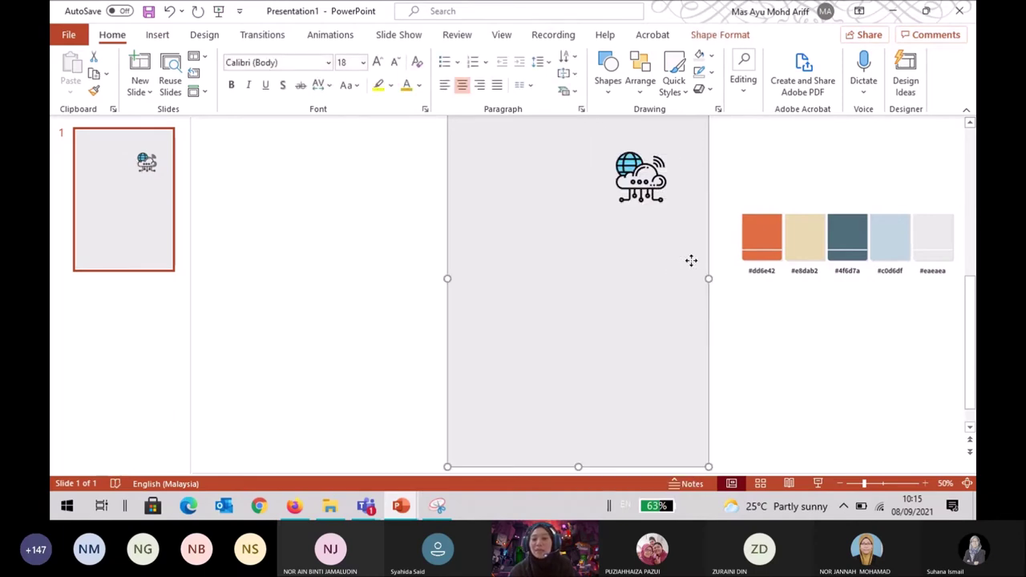
right_click(691, 261)
click(756, 255)
Nudge the cloud icon into place at the hood's upper right.
drag(661, 172, 663, 147)
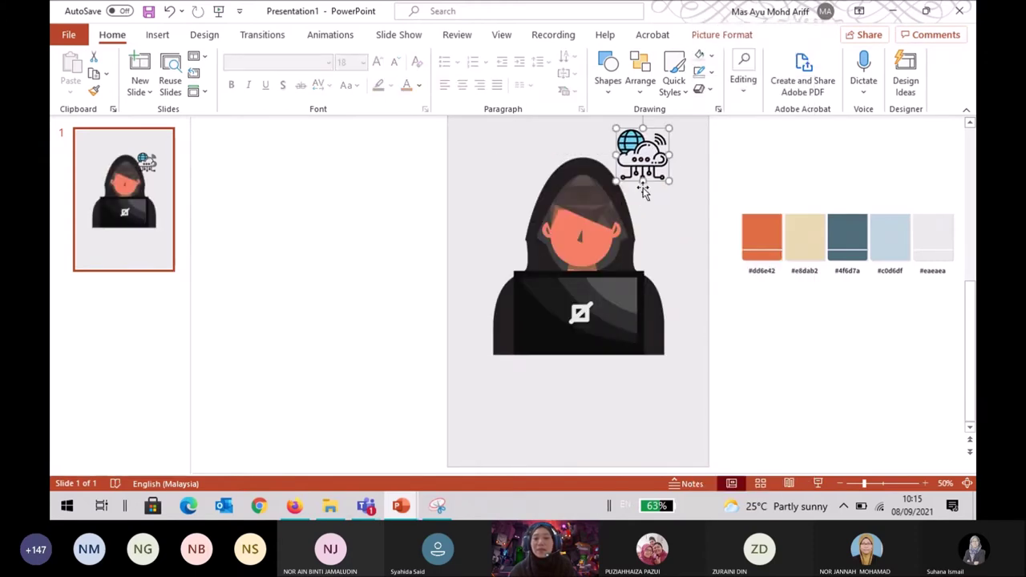
click(751, 177)
scroll(751, 177, up, 1)
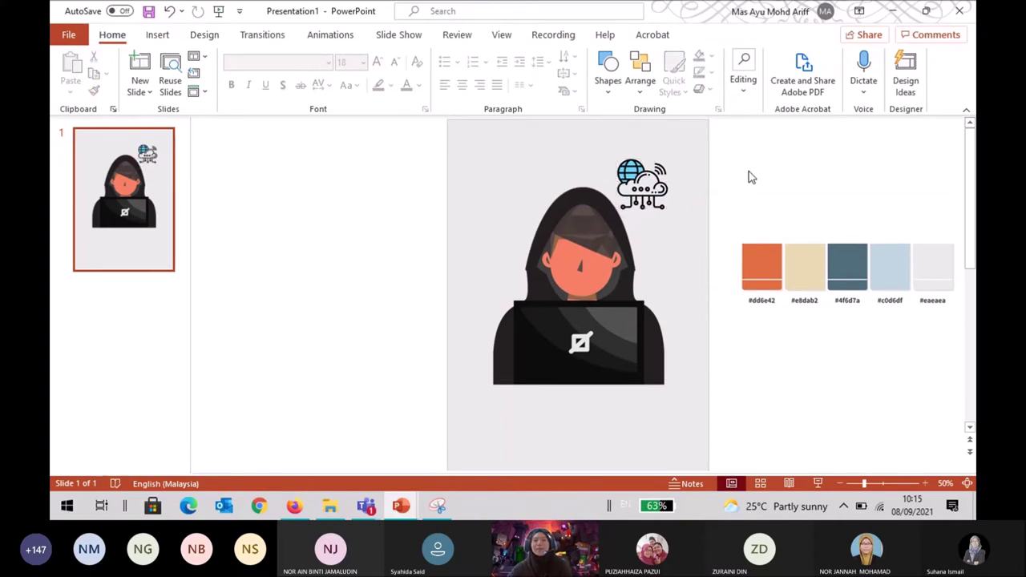
mouse_move(660, 183)
mouse_down()
mouse_move(670, 201)
mouse_move(670, 190)
mouse_up()
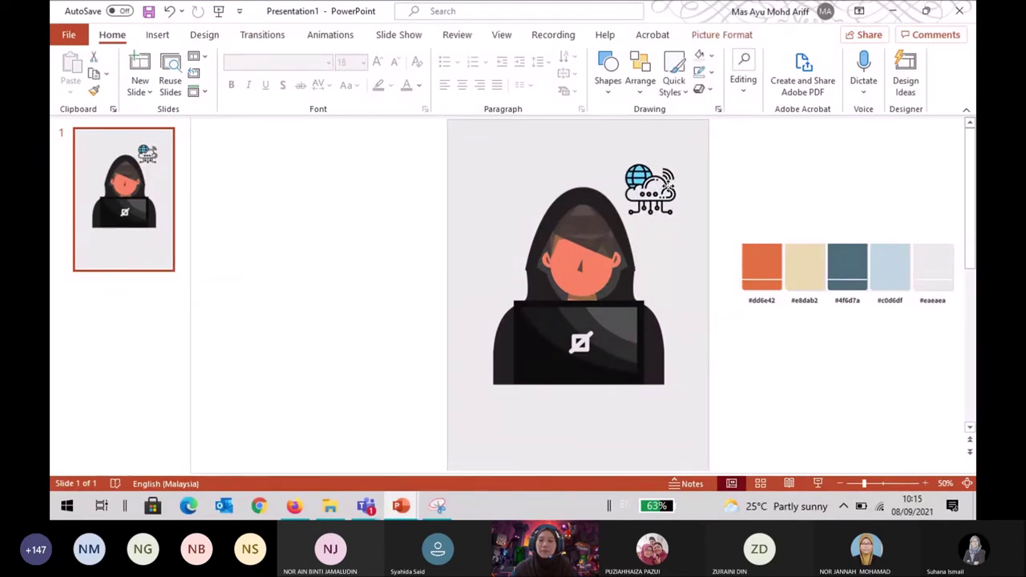
click(810, 168)
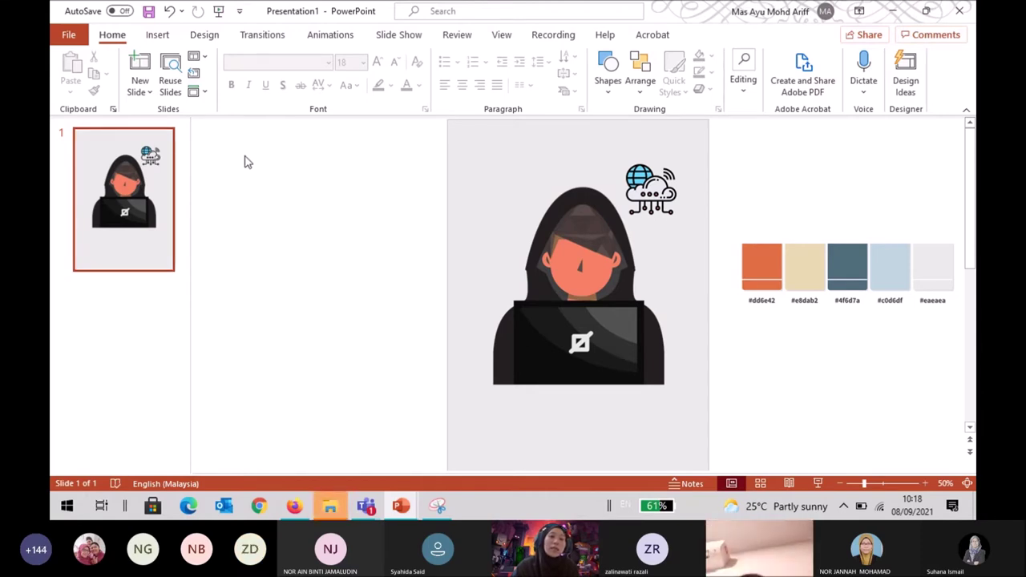
Open the stock library from Insert > Icons and switch to its Images collection.
click(159, 36)
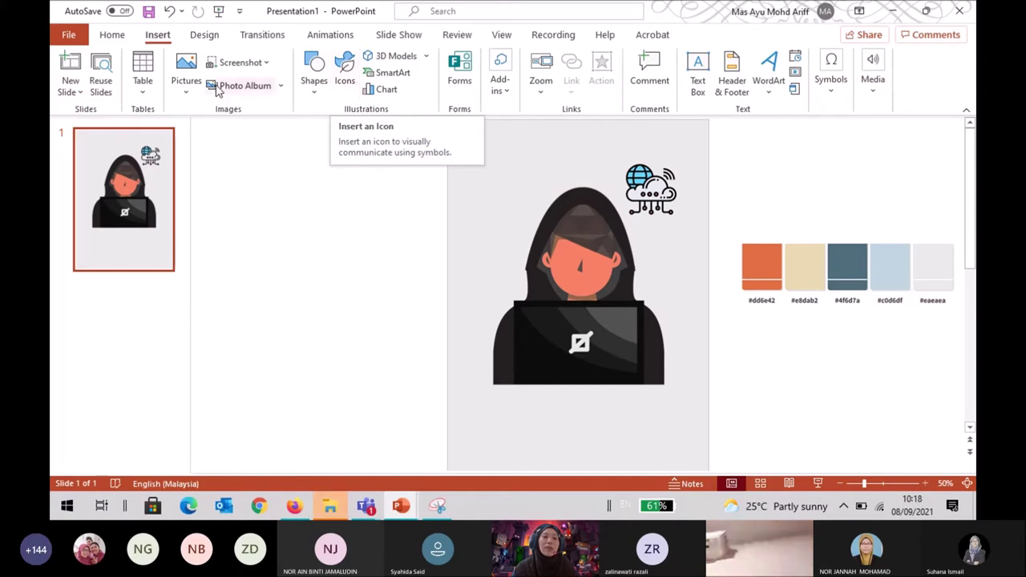
click(345, 70)
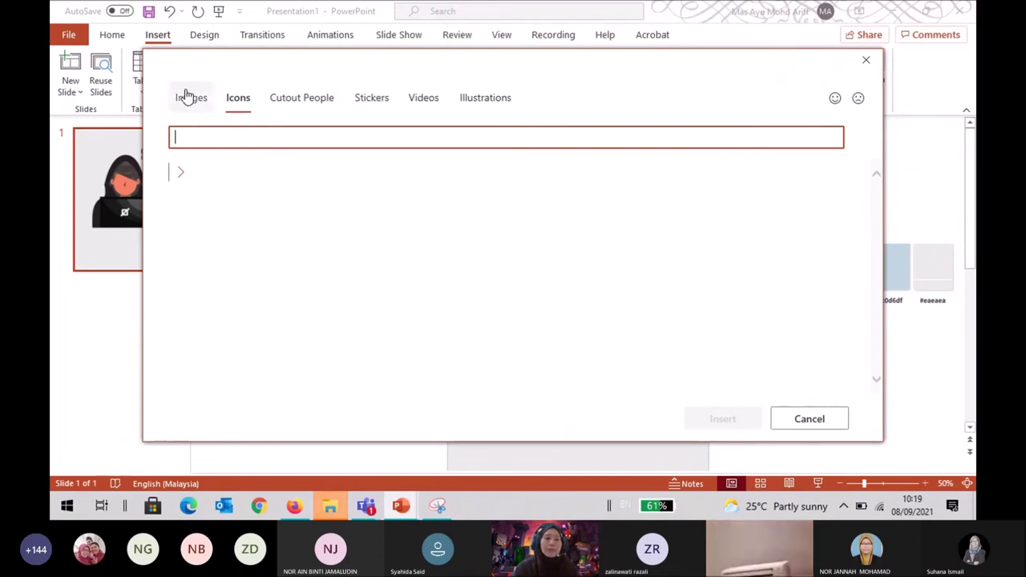
click(186, 96)
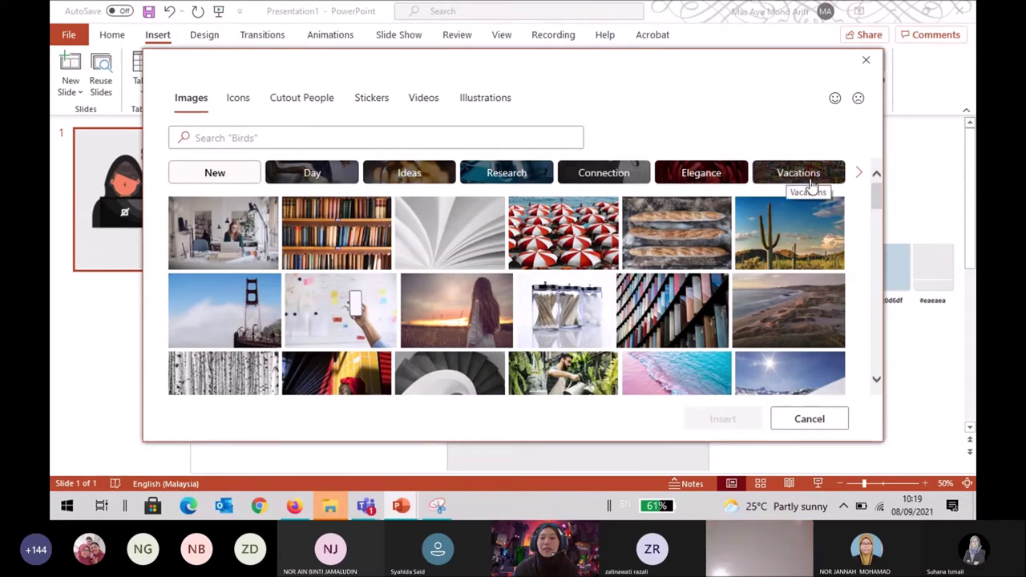
Browse through the stock photos, then switch to the Icons collection.
scroll(547, 261, down, 15)
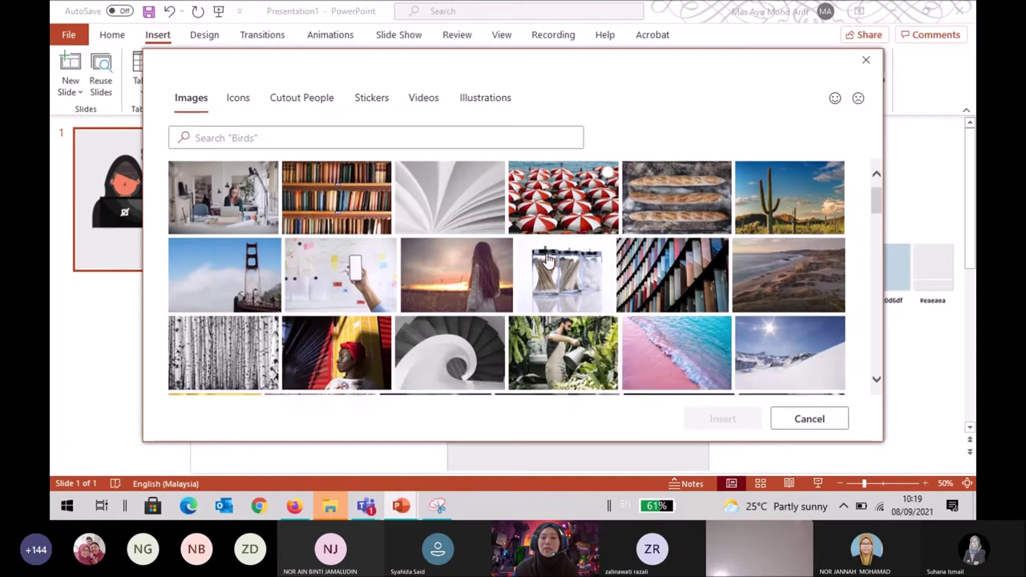
scroll(548, 260, down, 5)
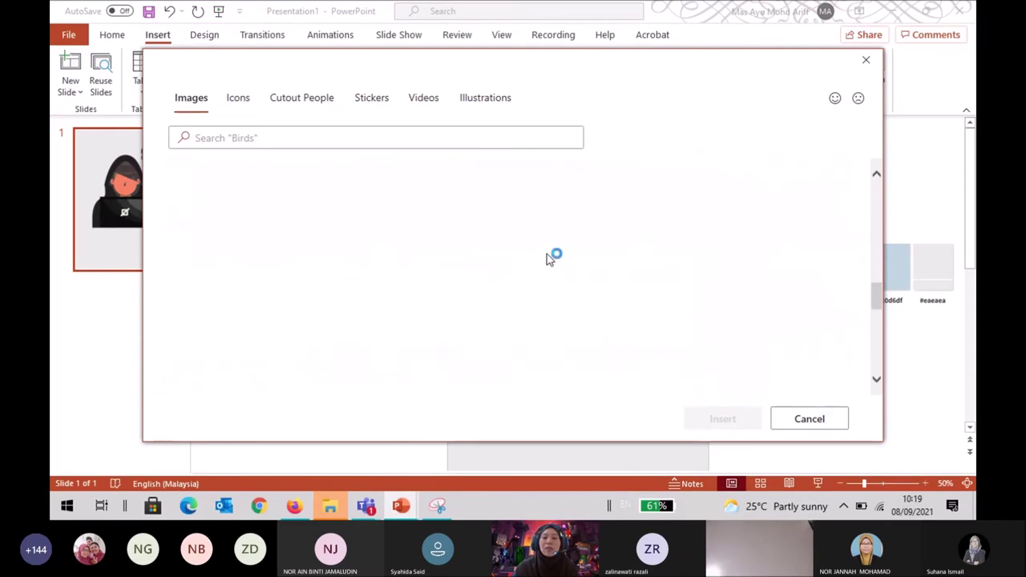
scroll(548, 260, down, 3)
scroll(547, 260, down, 6)
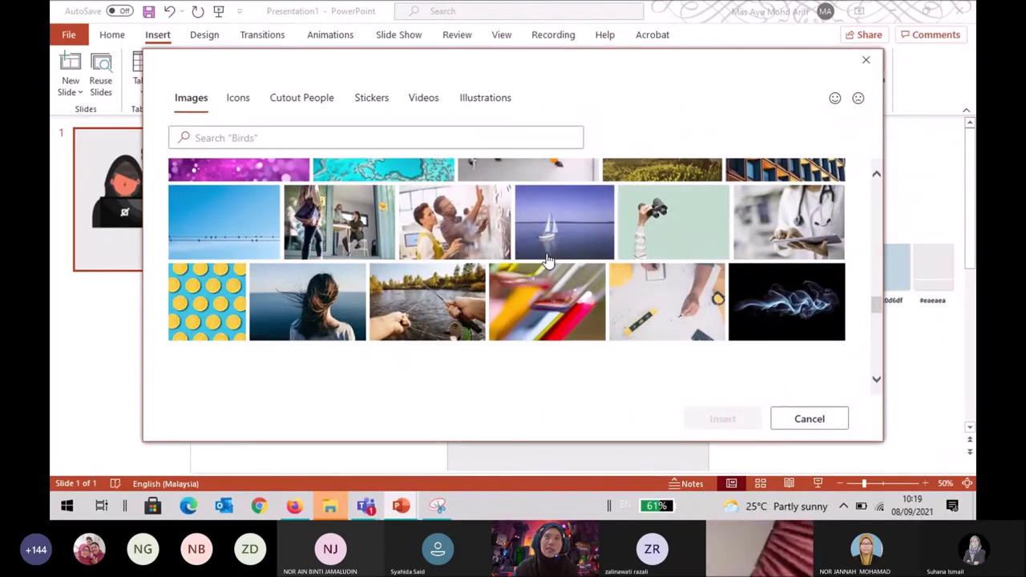
scroll(548, 260, down, 2)
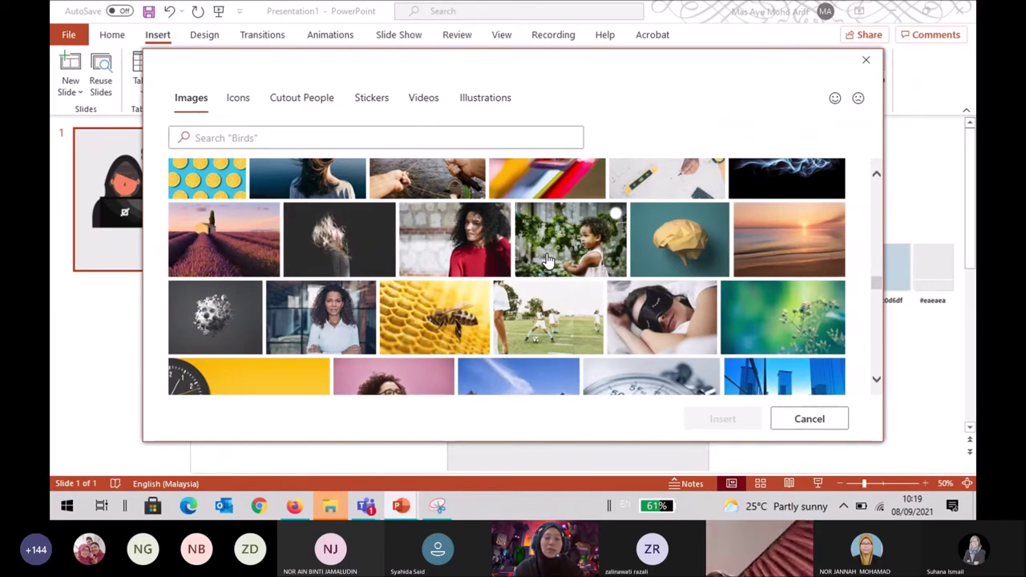
scroll(548, 260, down, 2)
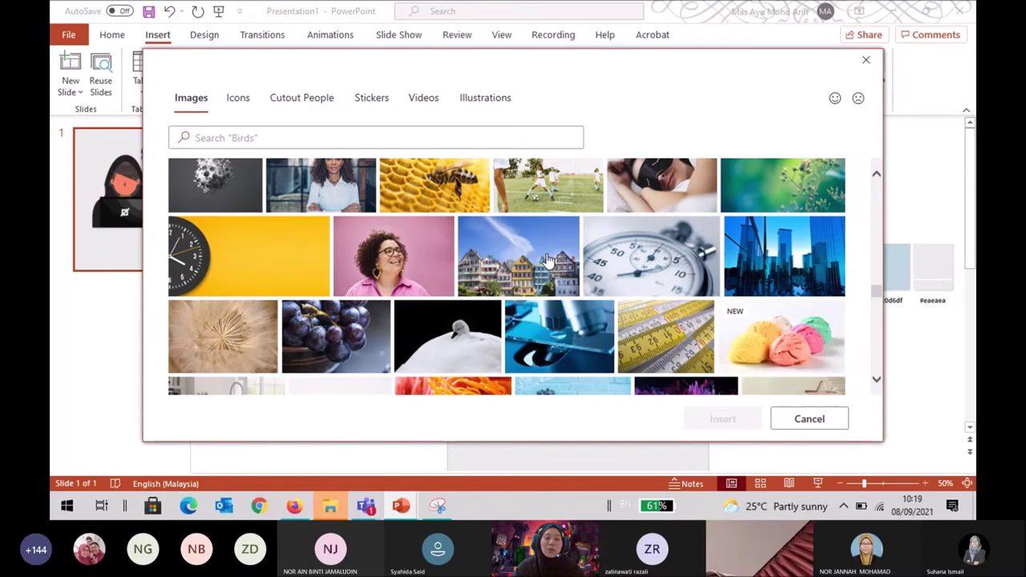
scroll(548, 261, down, 1)
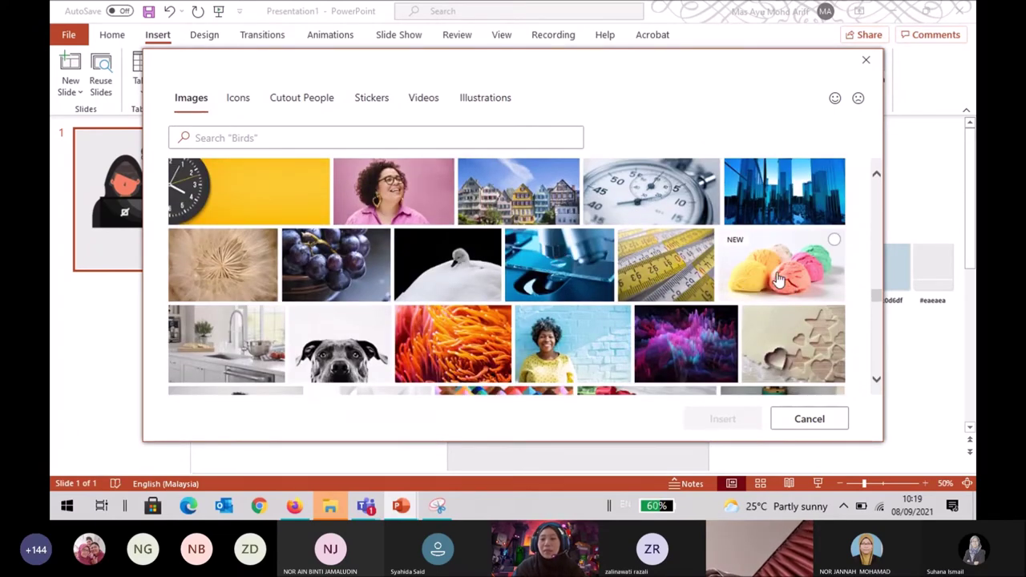
scroll(561, 300, down, 2)
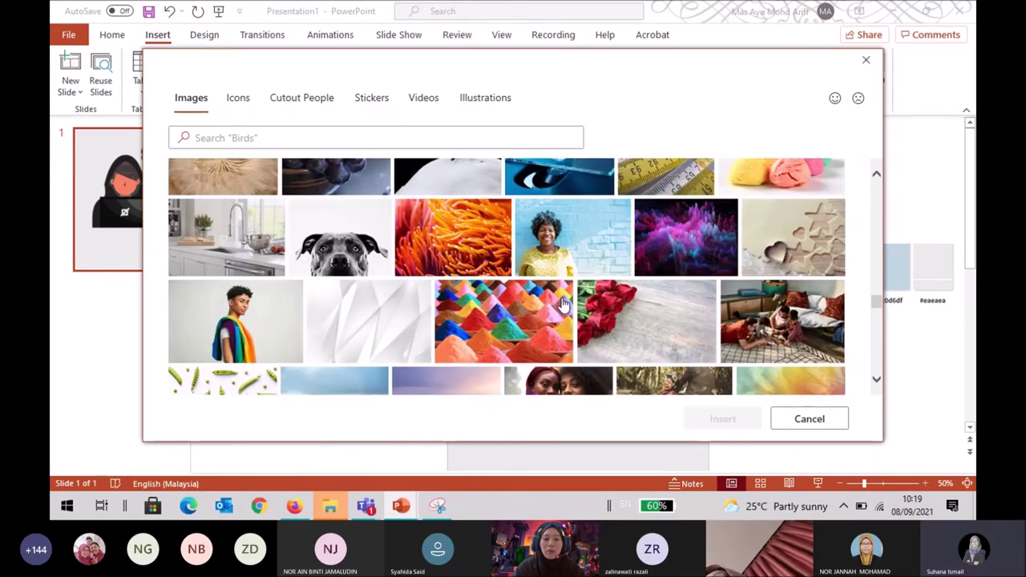
scroll(561, 301, down, 2)
scroll(563, 304, down, 2)
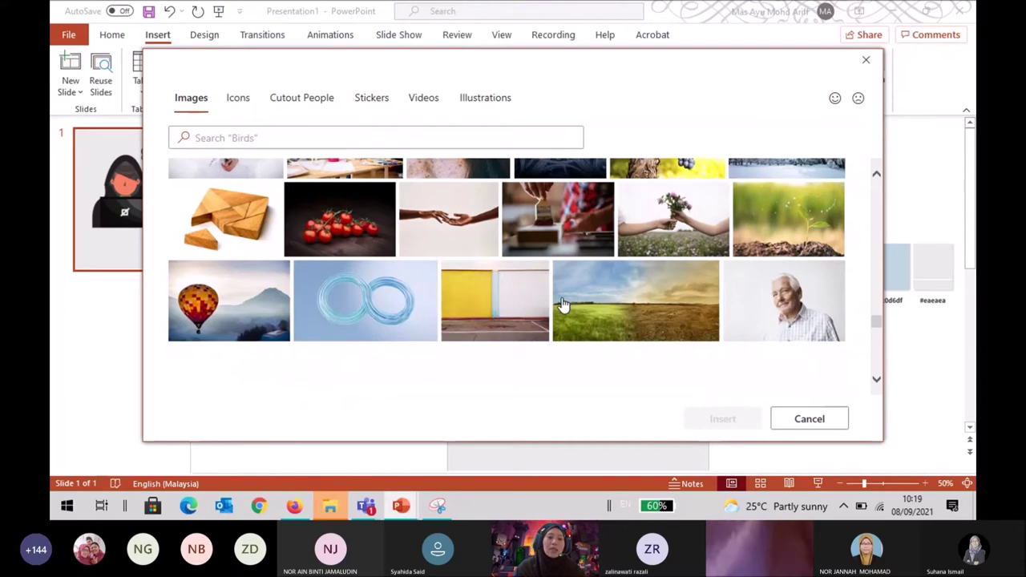
click(238, 98)
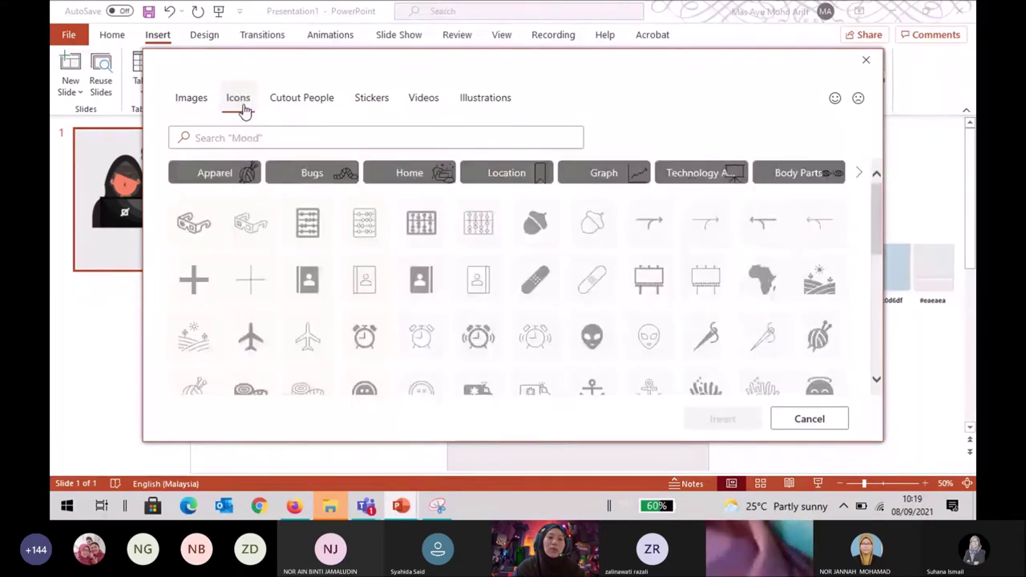
scroll(311, 274, down, 3)
scroll(313, 274, down, 4)
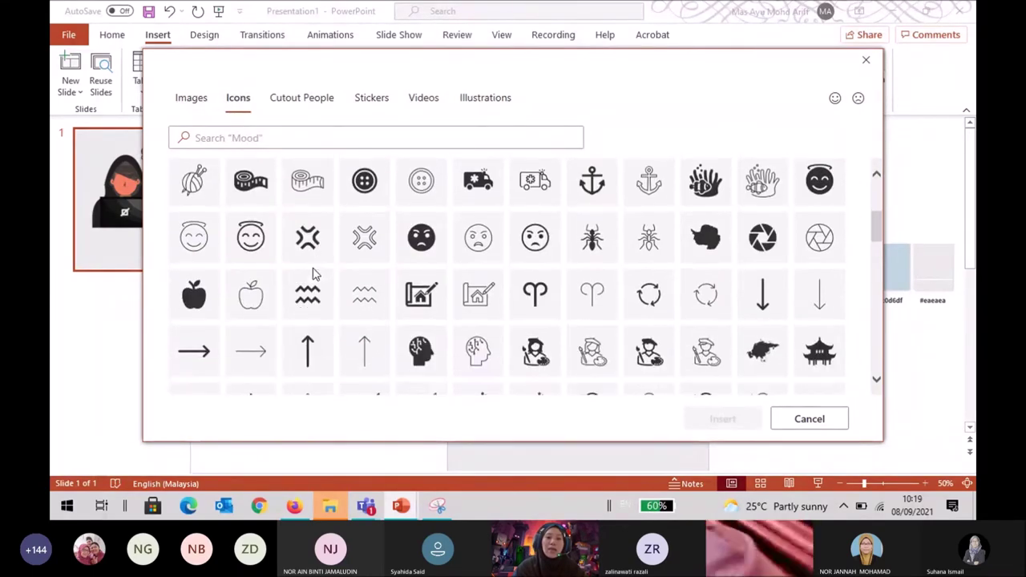
scroll(313, 274, down, 4)
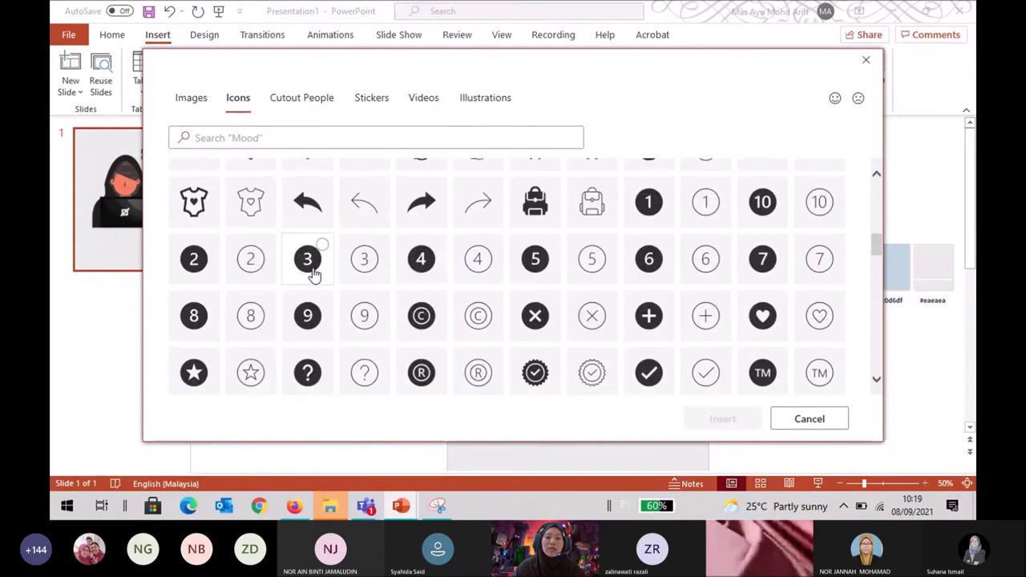
scroll(312, 274, down, 3)
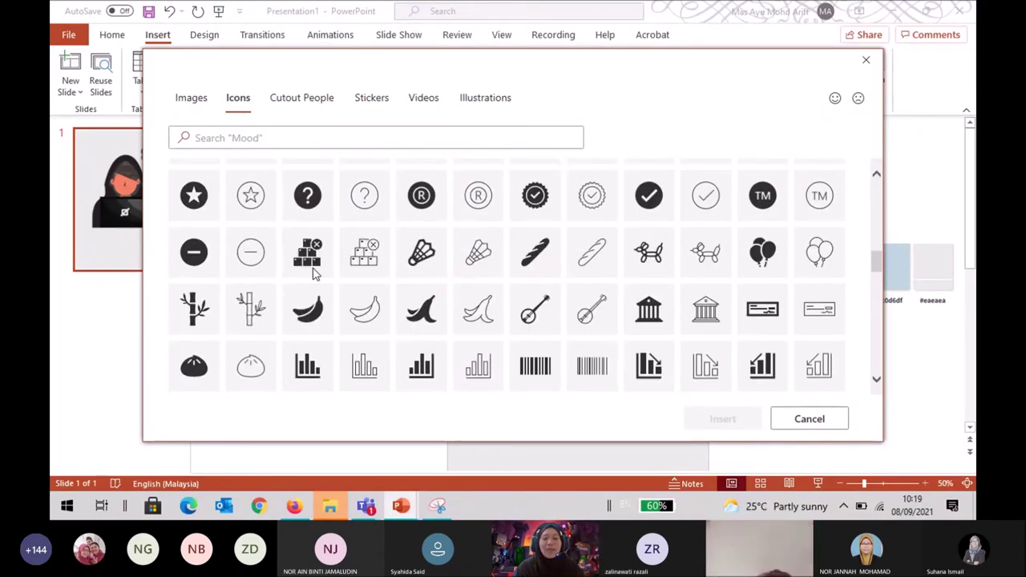
scroll(313, 275, down, 4)
scroll(312, 274, down, 2)
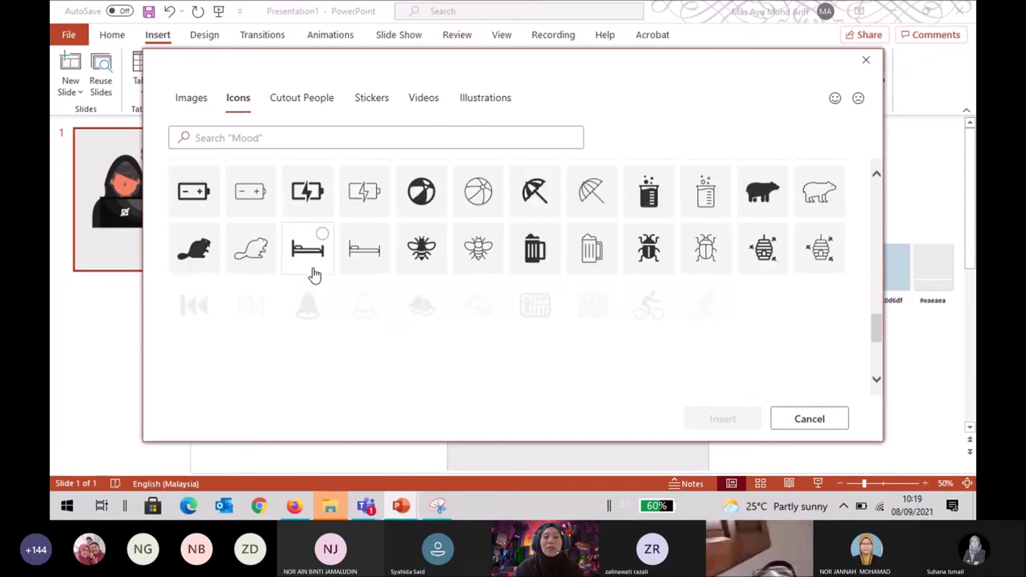
scroll(314, 274, down, 5)
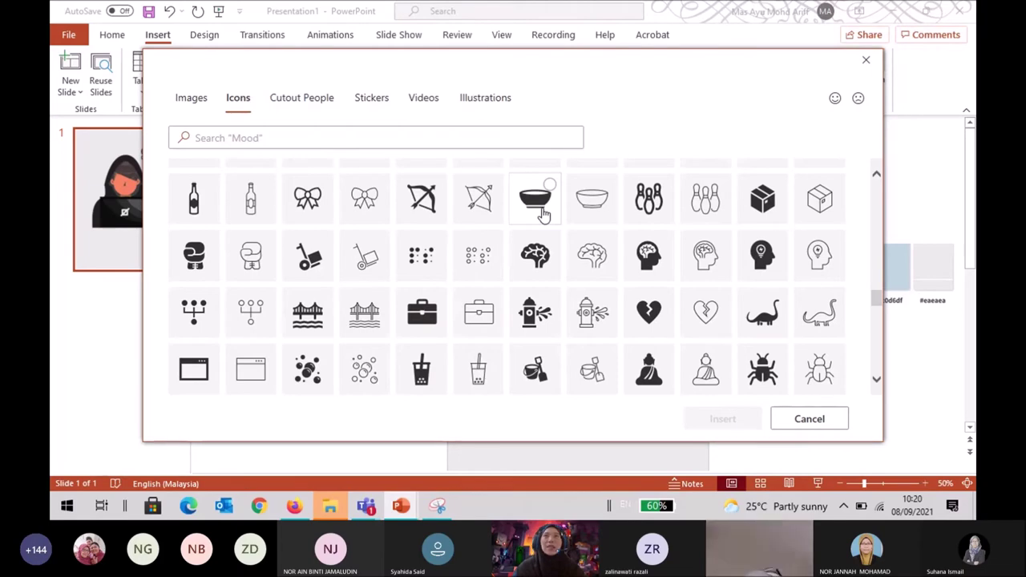
scroll(542, 213, down, 3)
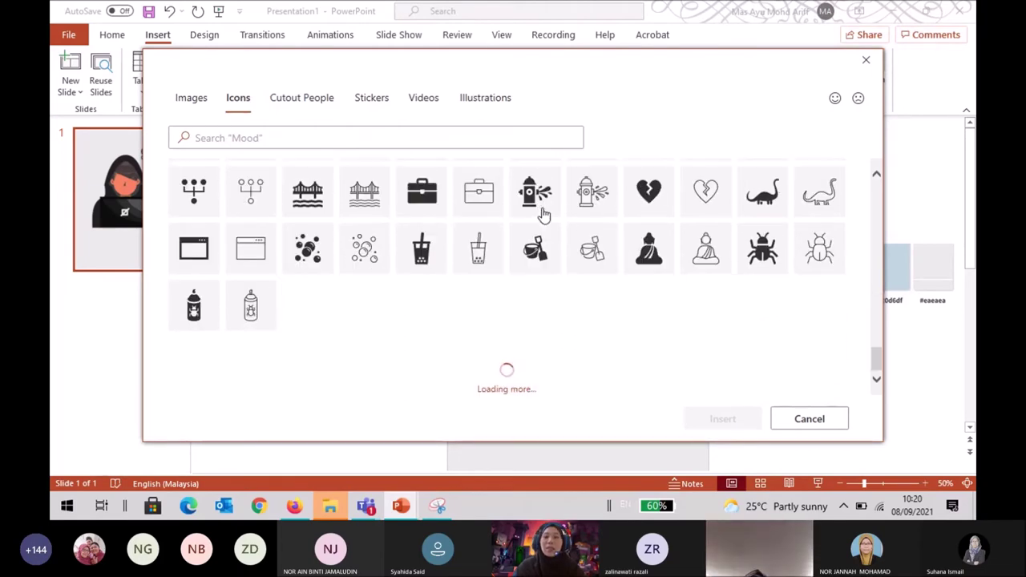
scroll(543, 214, up, 15)
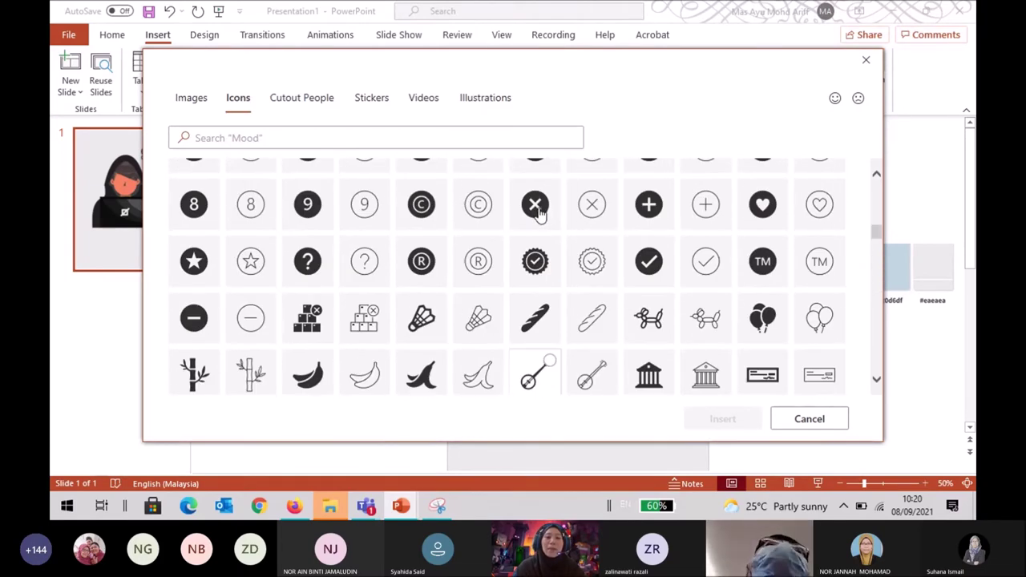
click(314, 105)
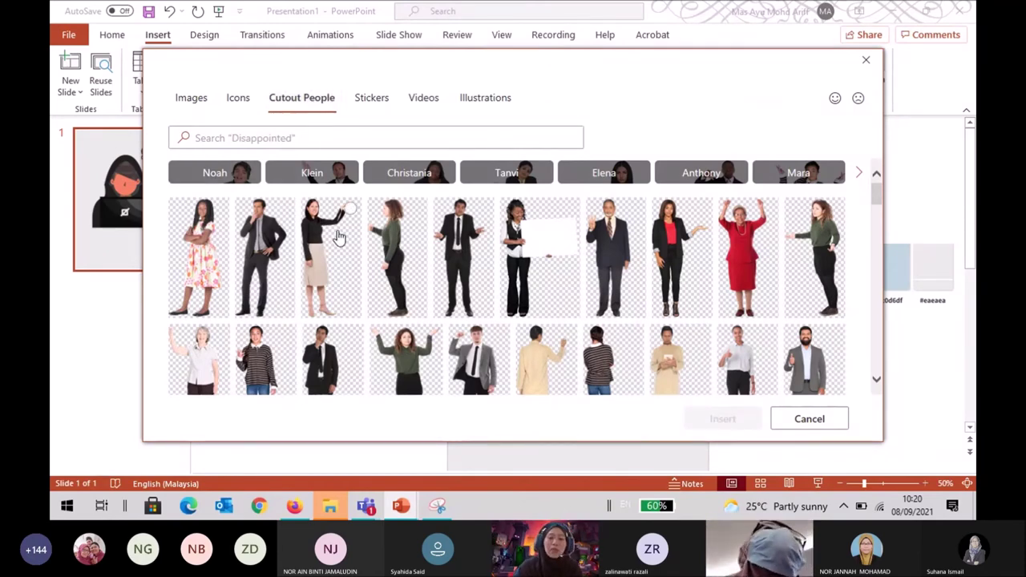
Scroll through the Cutout People photos, then switch to the Stickers collection.
scroll(337, 236, down, 5)
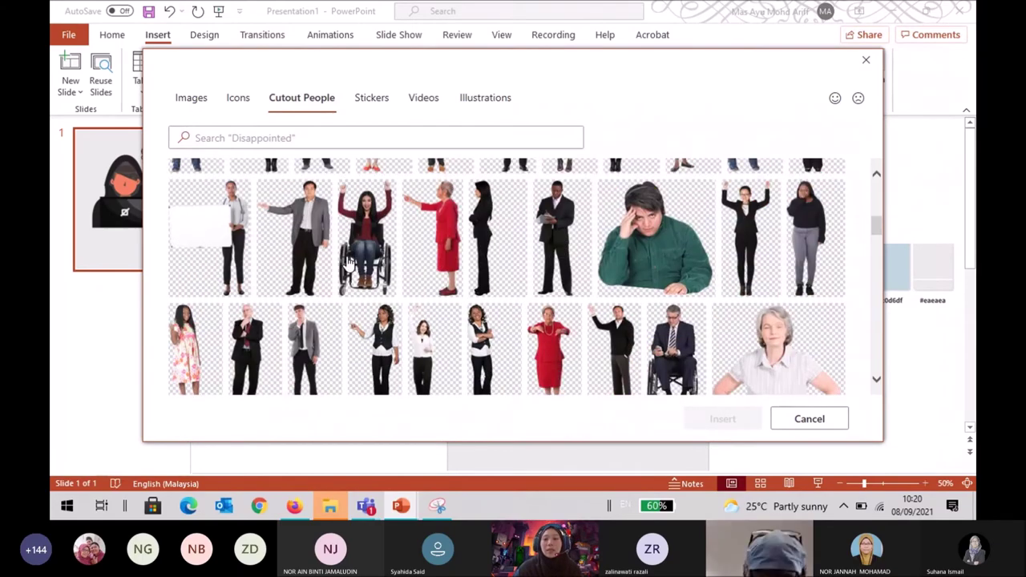
scroll(348, 263, down, 3)
scroll(348, 263, down, 3)
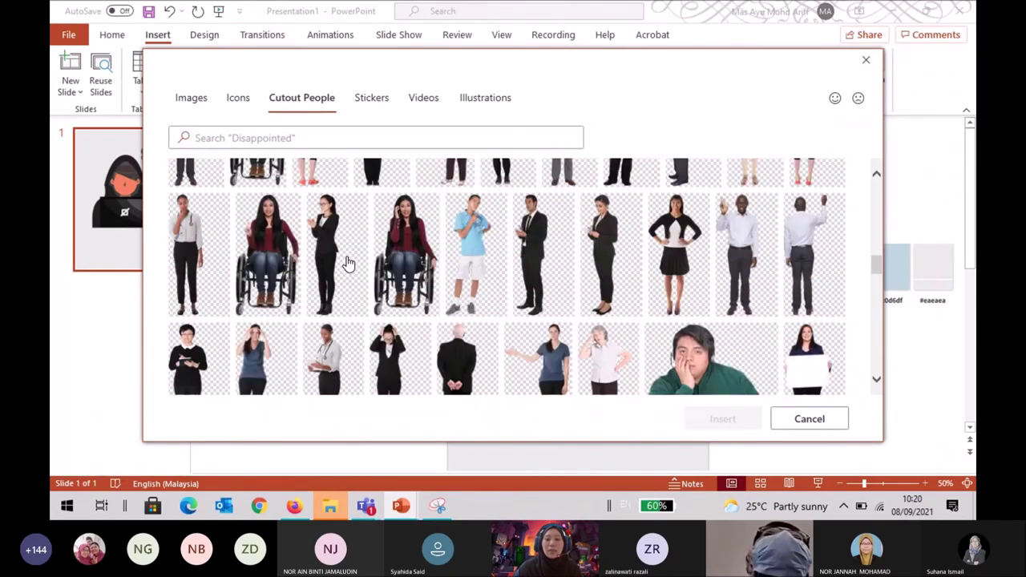
scroll(348, 263, down, 3)
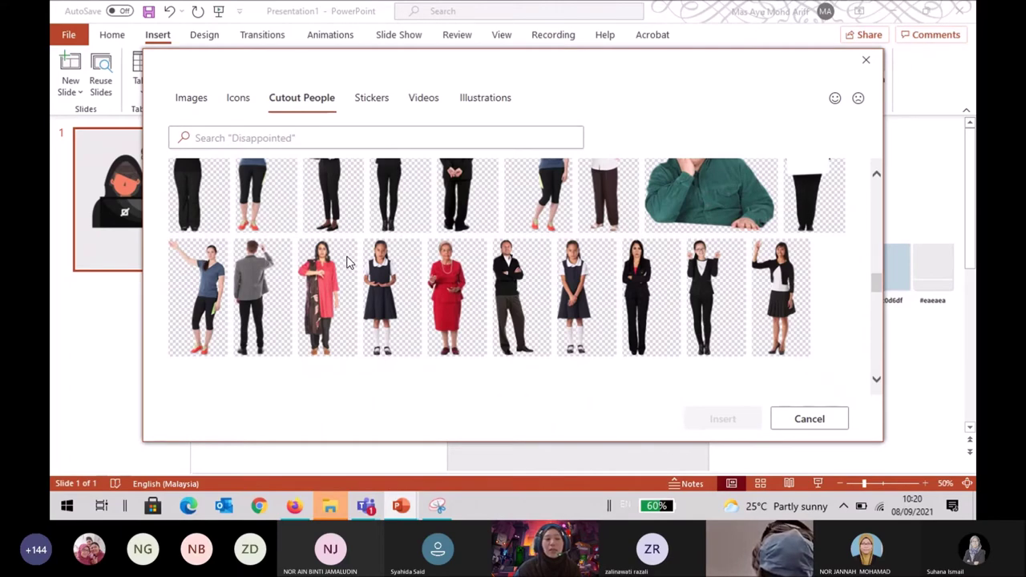
click(372, 98)
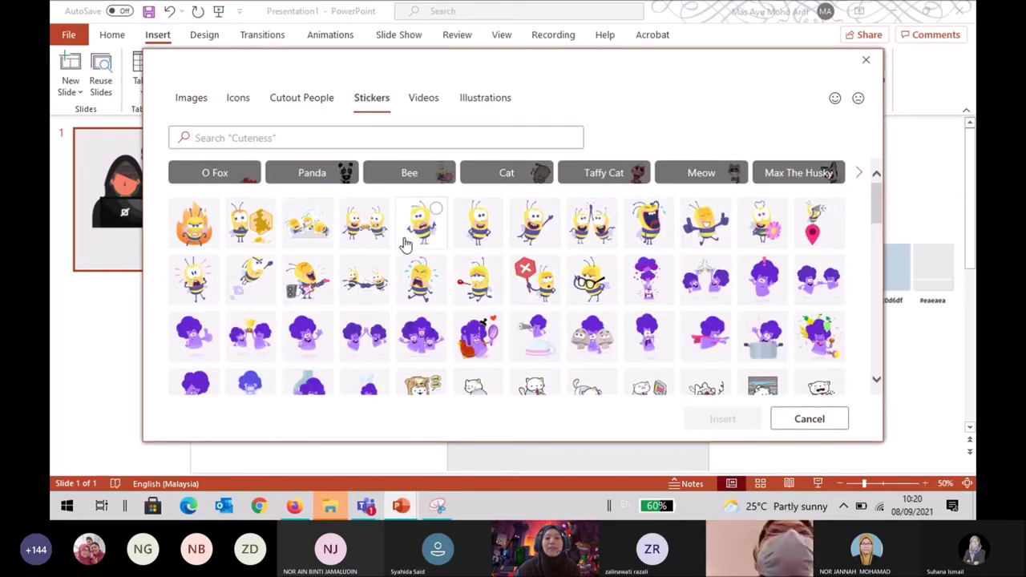
Browse the Stickers collection, then look through the stock Videos.
scroll(396, 264, down, 5)
scroll(395, 266, down, 2)
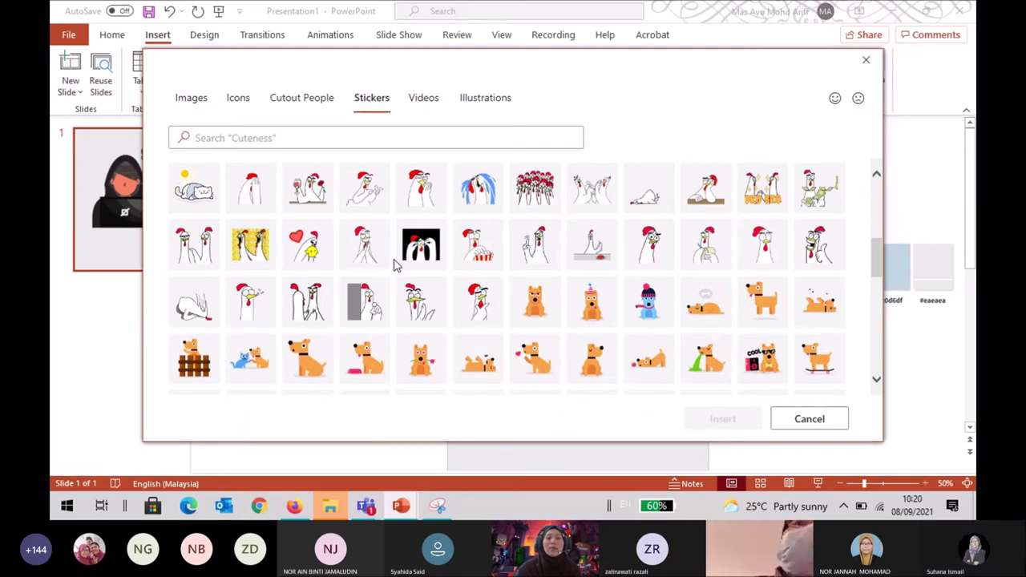
scroll(394, 266, down, 4)
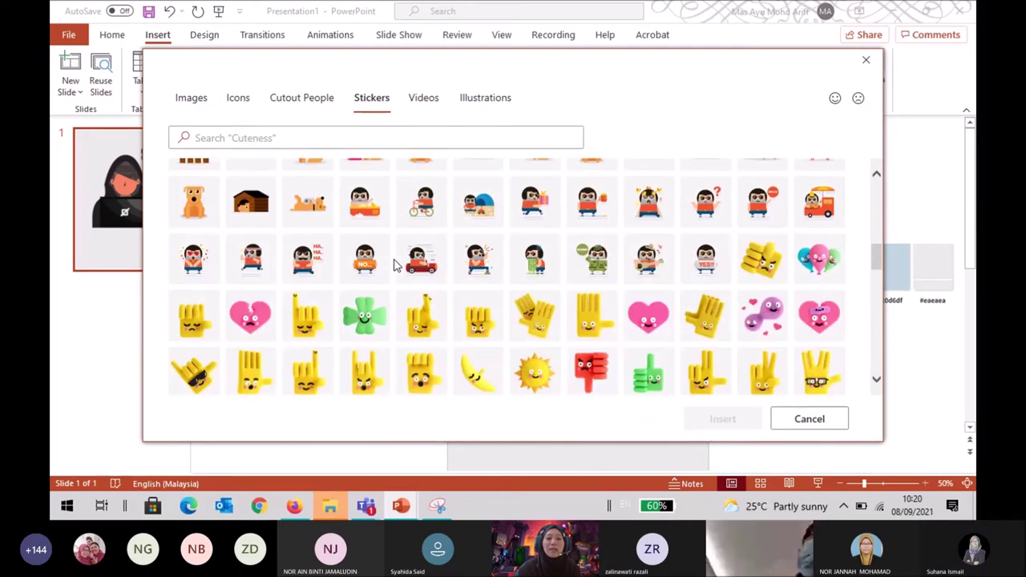
scroll(395, 265, down, 3)
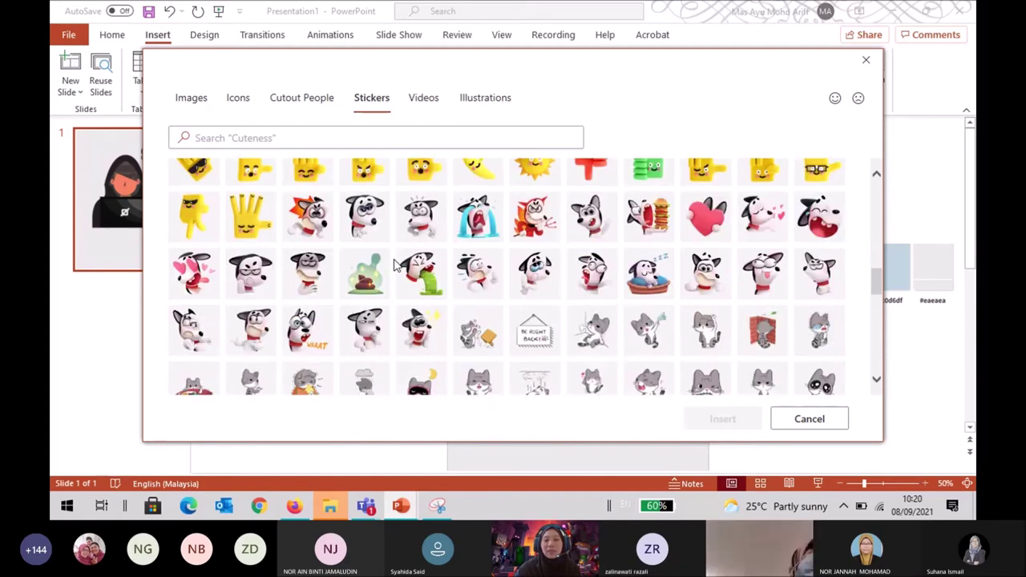
scroll(394, 266, down, 10)
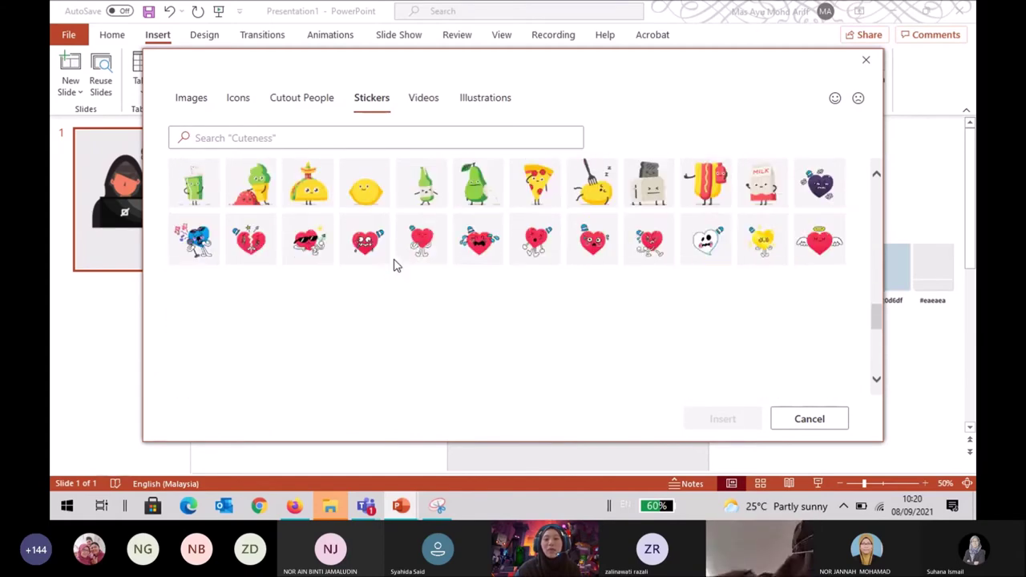
scroll(394, 266, down, 8)
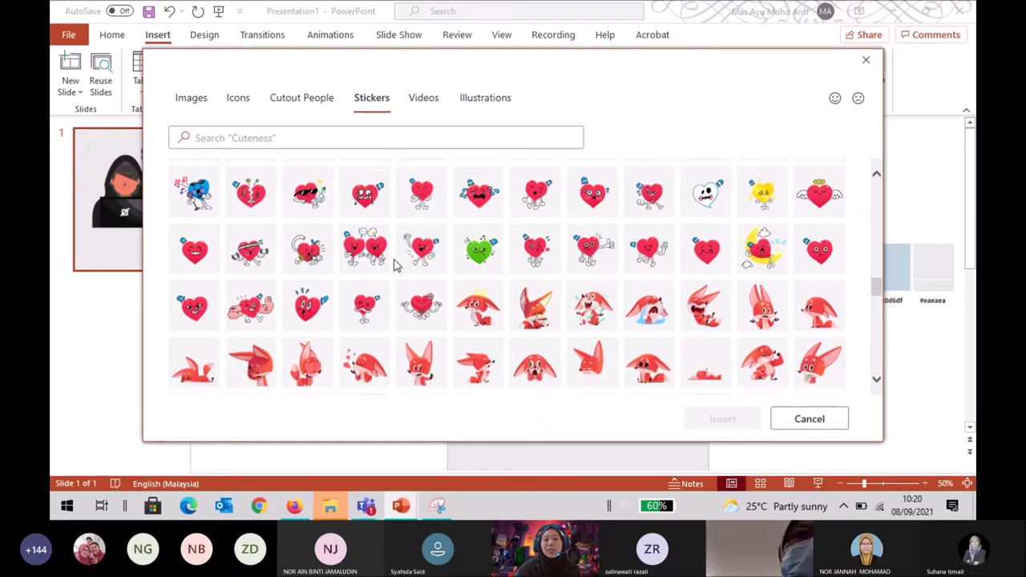
click(434, 103)
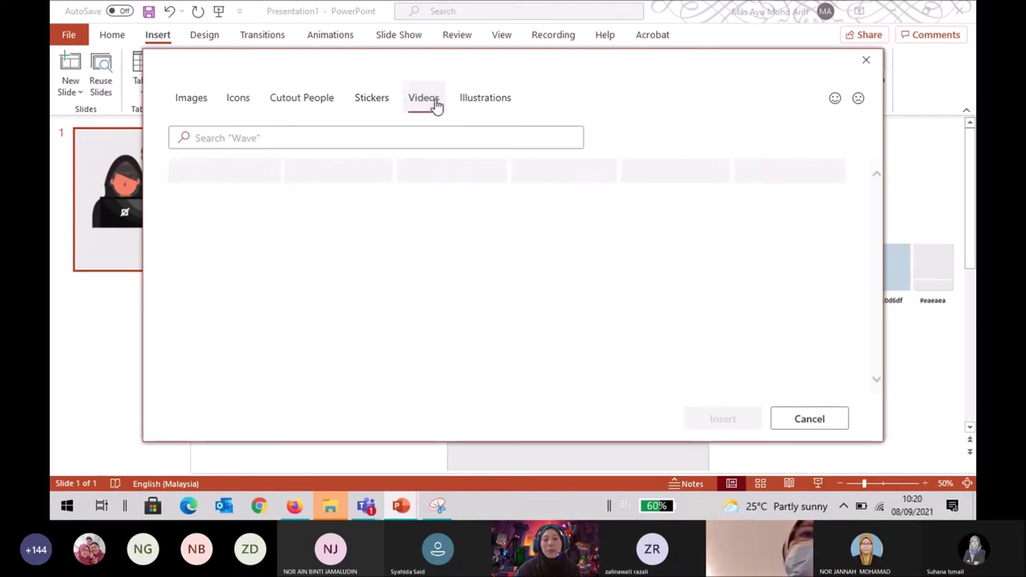
scroll(493, 266, down, 10)
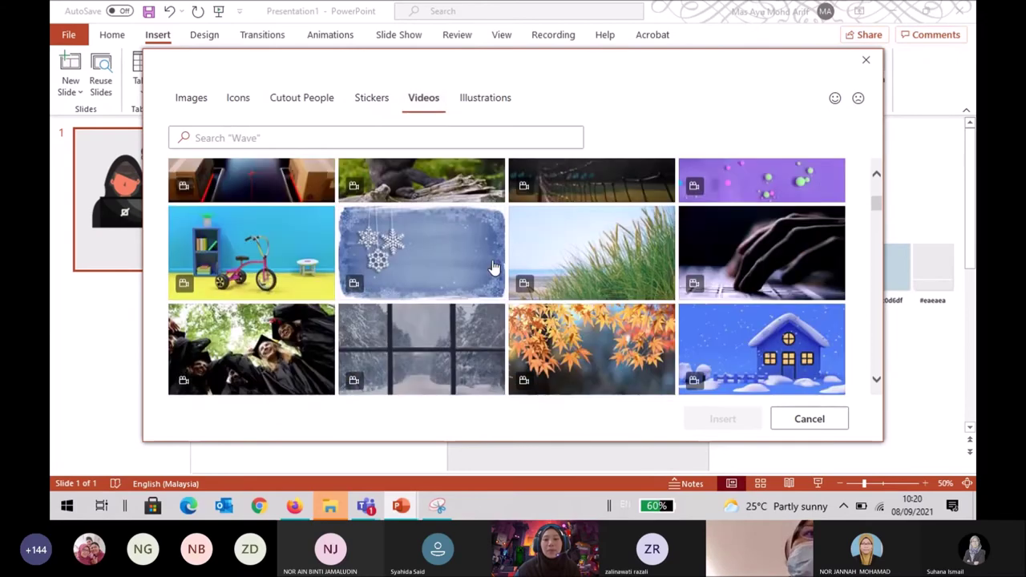
scroll(494, 264, down, 15)
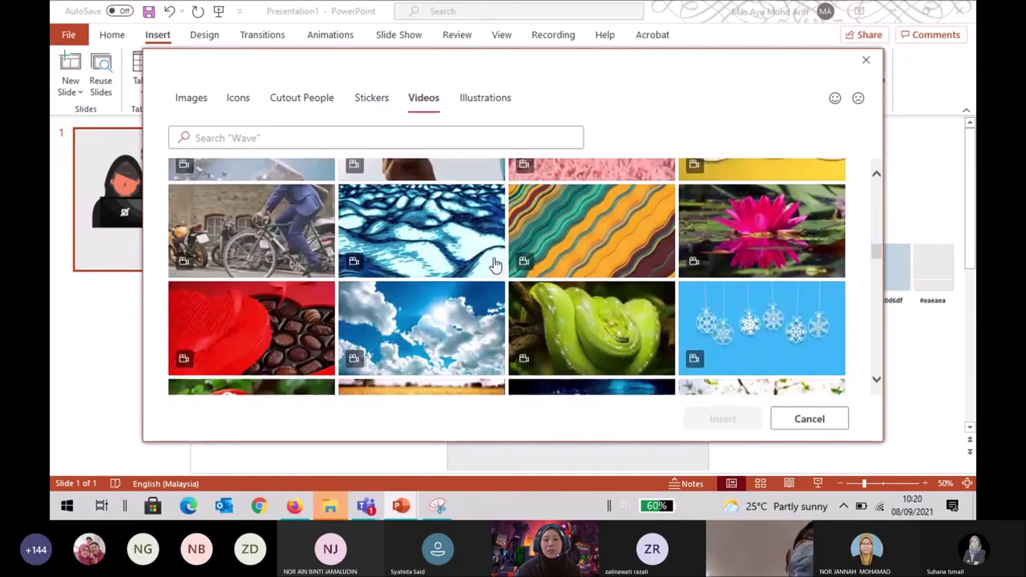
scroll(494, 265, down, 10)
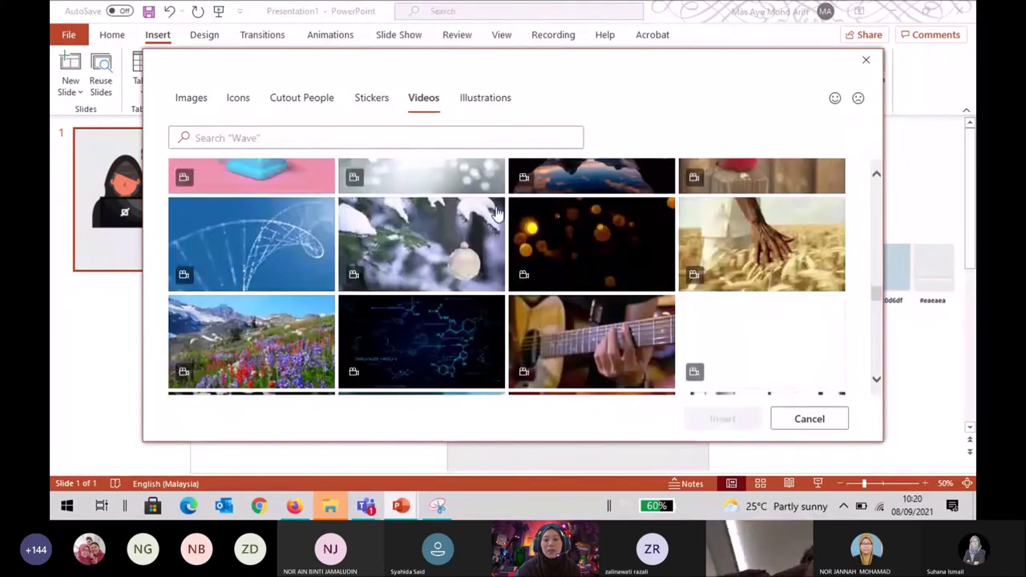
Browse the Illustrations collection, then close the stock library without inserting anything.
click(484, 100)
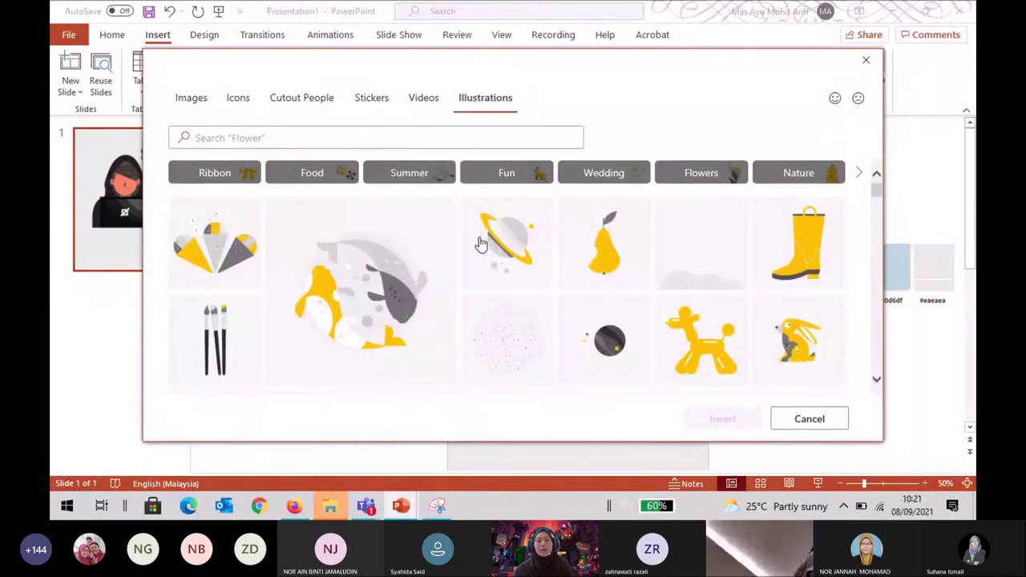
scroll(481, 313, down, 2)
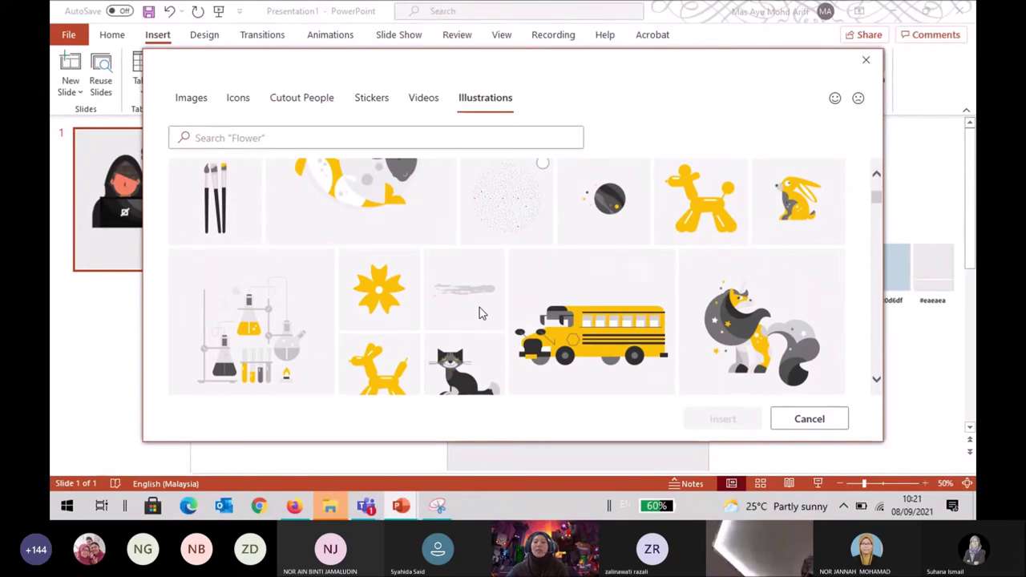
scroll(481, 313, down, 5)
scroll(481, 312, down, 10)
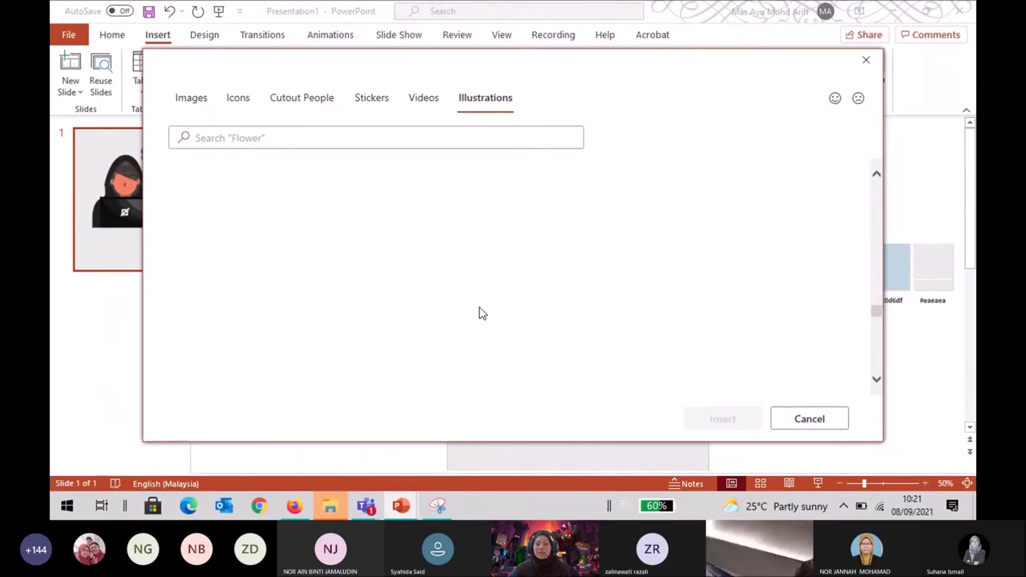
scroll(481, 313, down, 5)
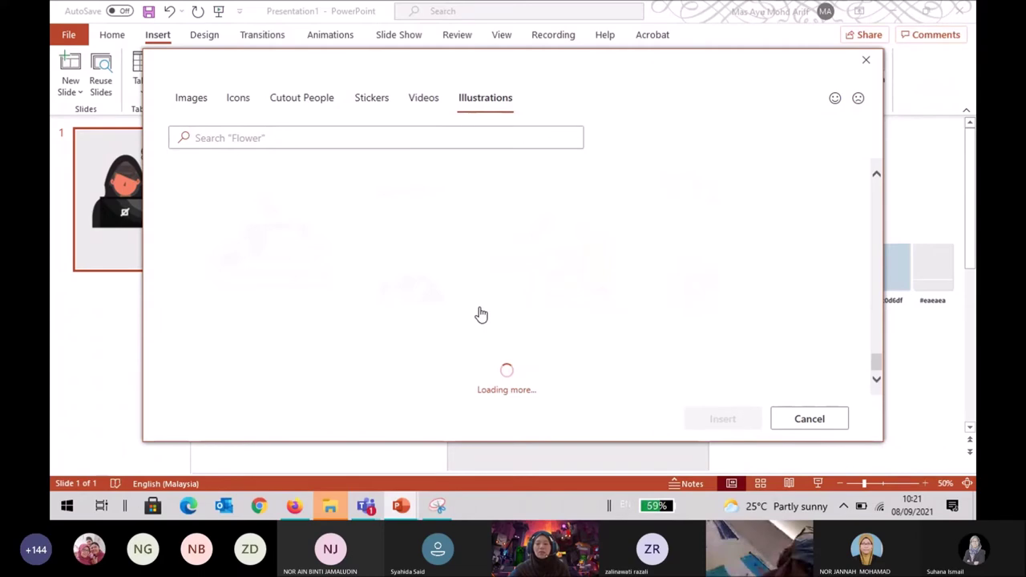
scroll(481, 314, down, 3)
scroll(482, 313, down, 6)
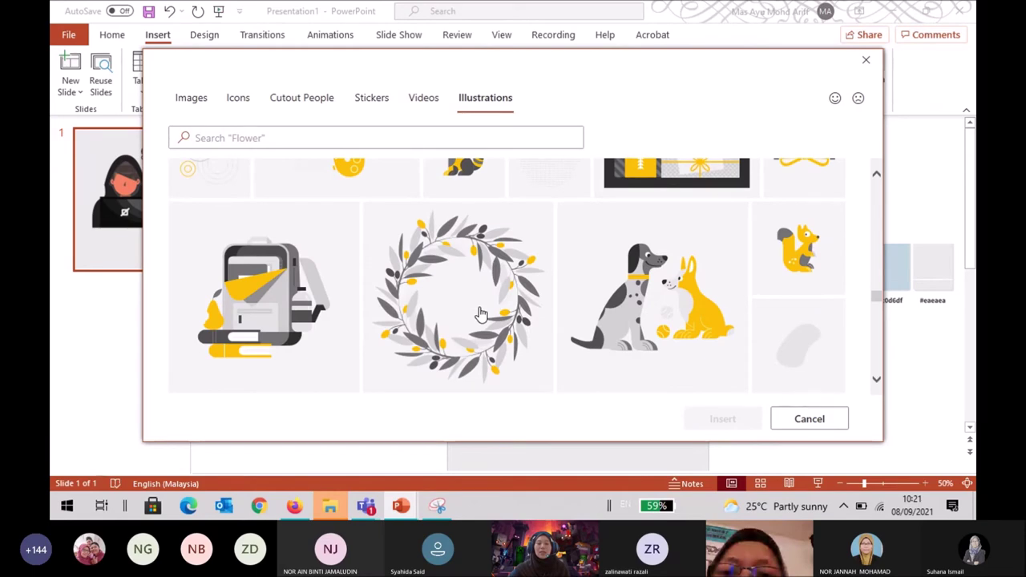
click(810, 420)
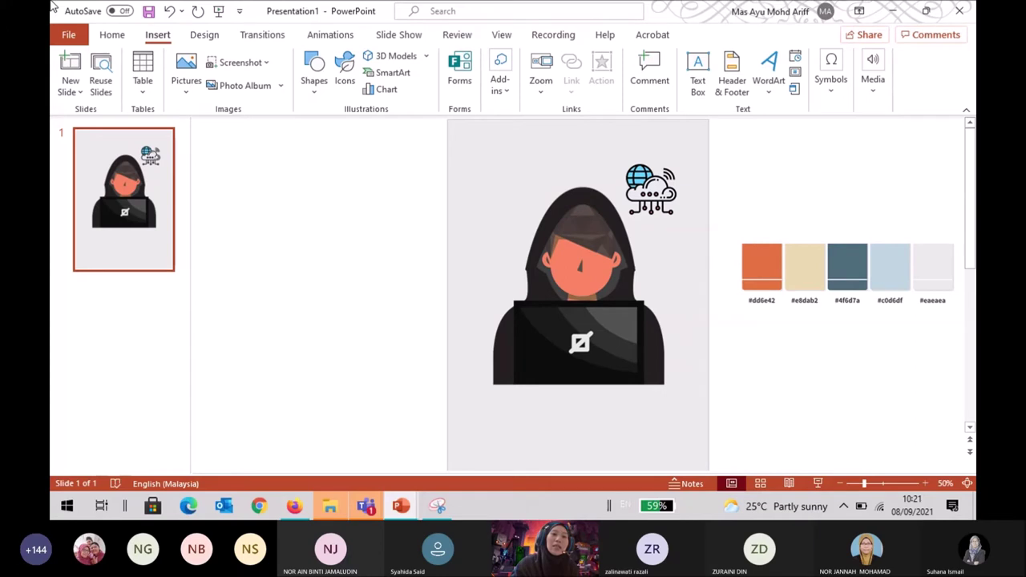
Insert the picture hackers.jpg from this device onto the cover slide.
click(184, 90)
click(224, 136)
click(389, 137)
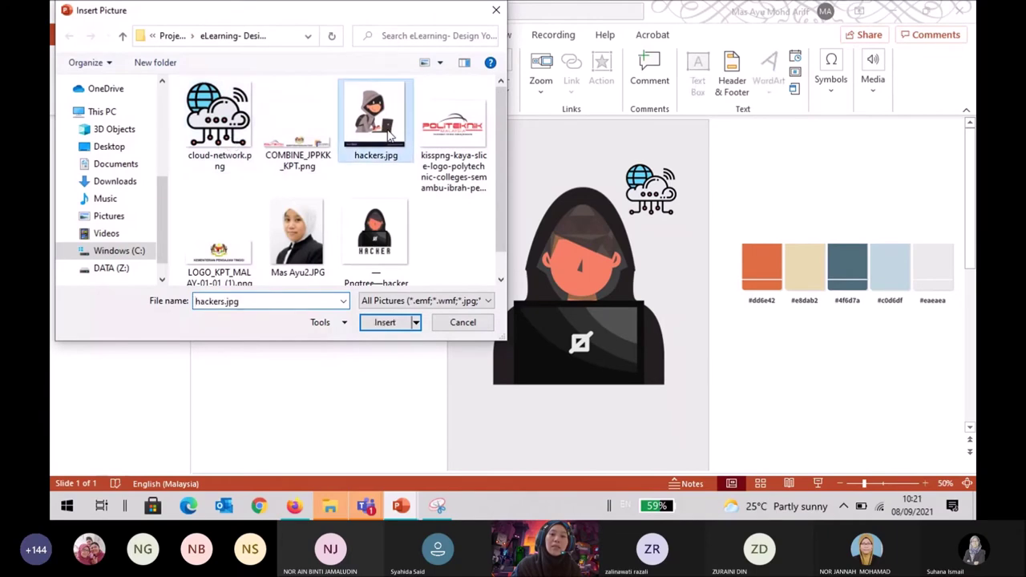
click(387, 324)
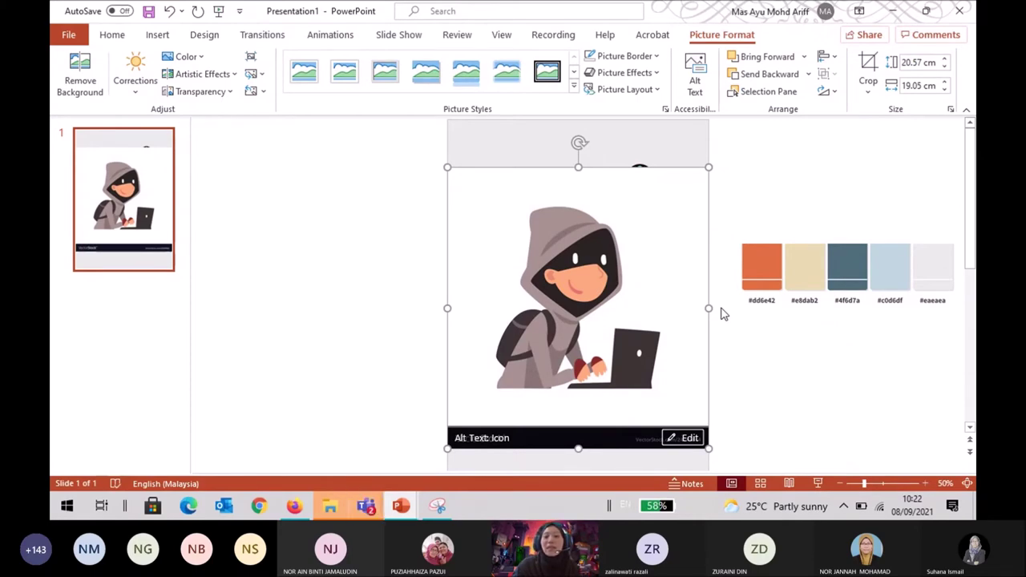
key(ctrl+z)
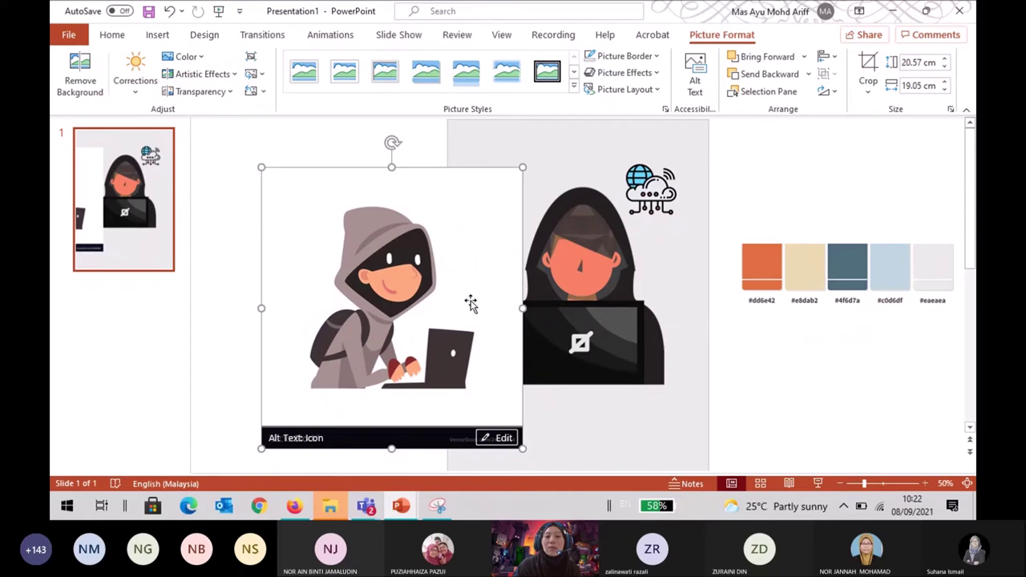
drag(408, 309, 595, 299)
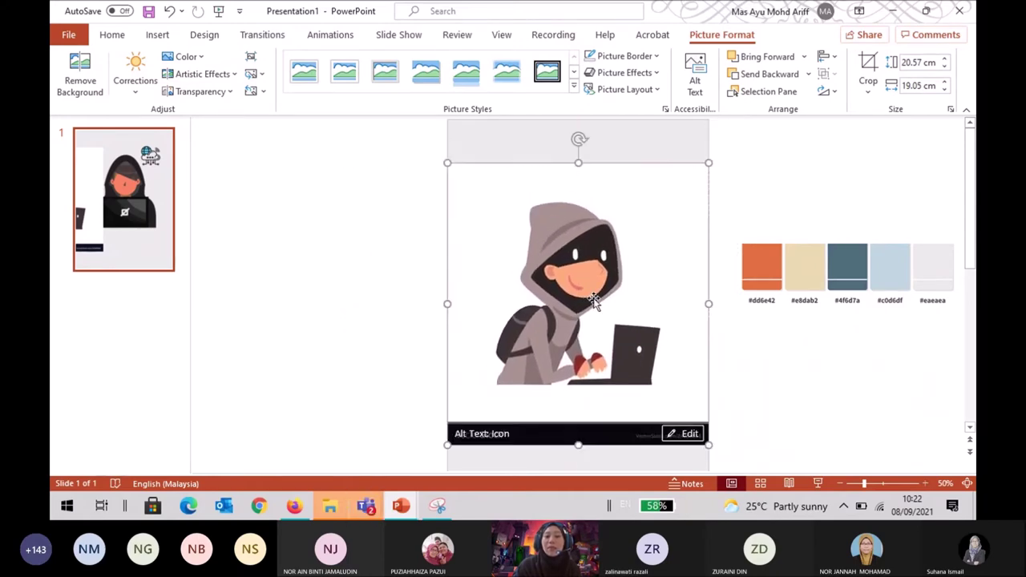
click(734, 375)
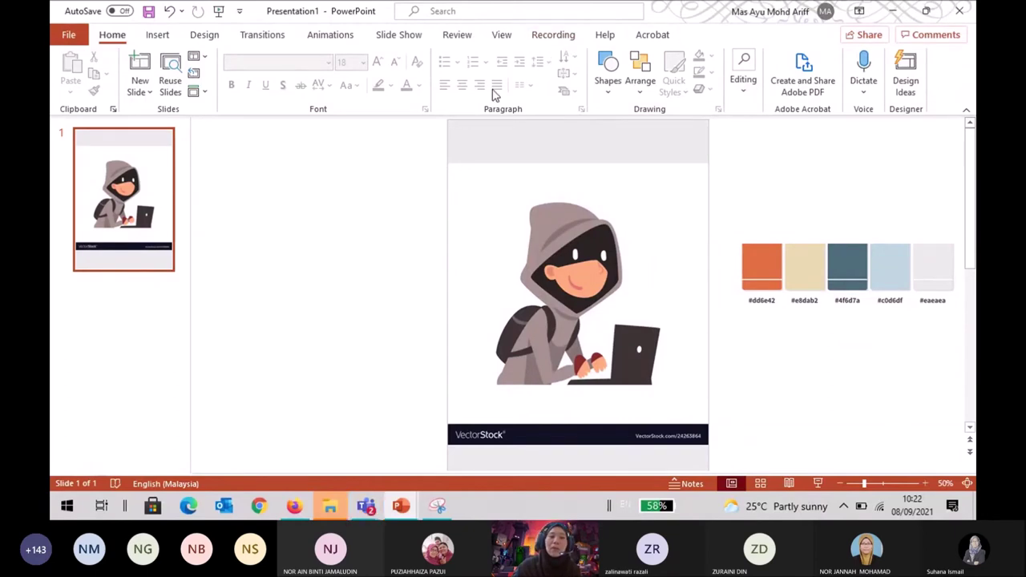
click(669, 222)
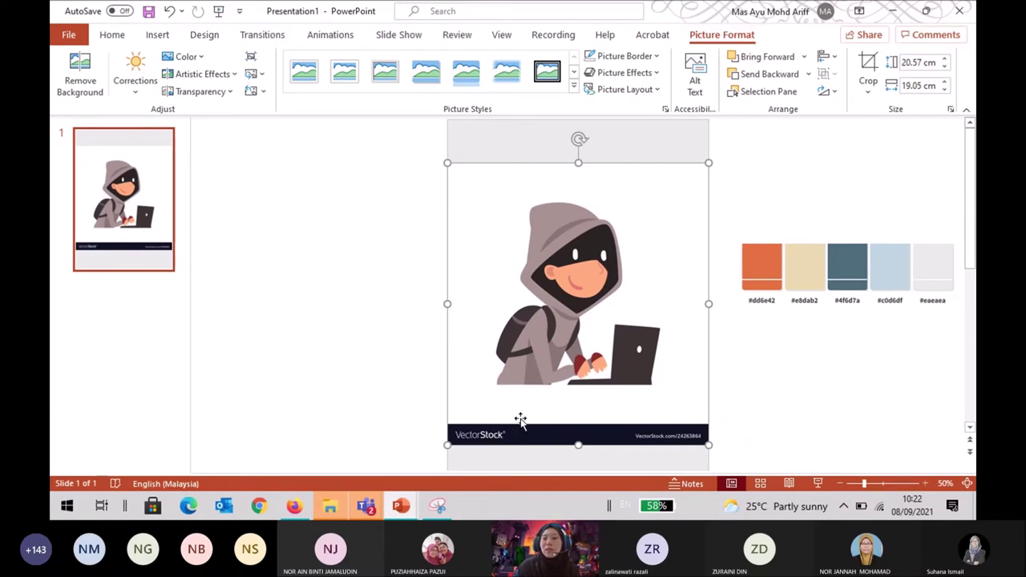
Crop the cartoon hacker to about 16.09 × 12.49 cm, trimming the VectorStock strip and side margins.
click(868, 90)
click(885, 107)
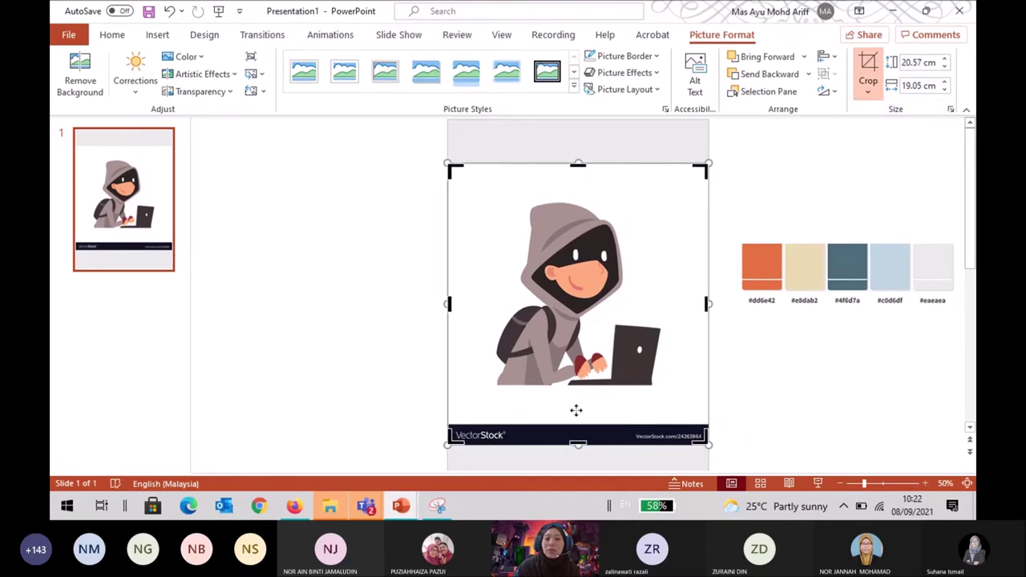
drag(577, 442, 582, 385)
drag(706, 275, 661, 279)
drag(449, 273, 494, 270)
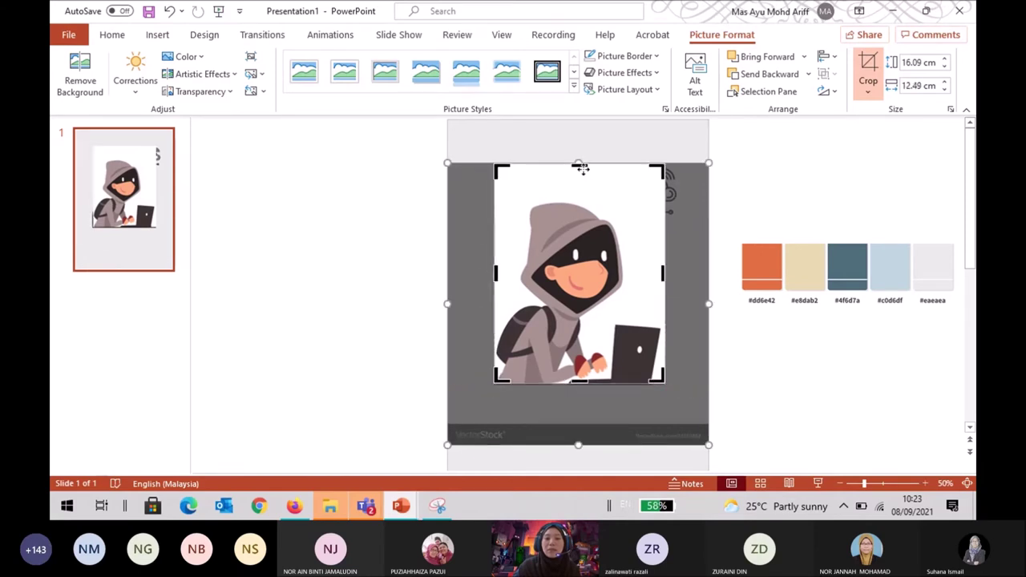
drag(582, 165, 578, 196)
click(681, 362)
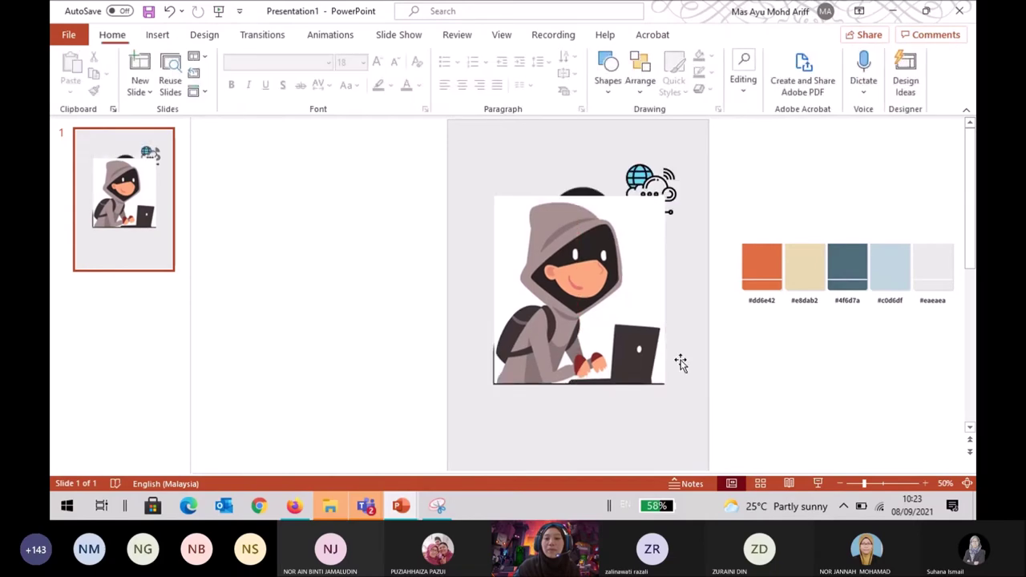
Nudge the cropped hacker picture slightly upward on the slide.
mouse_move(633, 305)
mouse_down()
mouse_move(646, 238)
mouse_move(635, 299)
mouse_up()
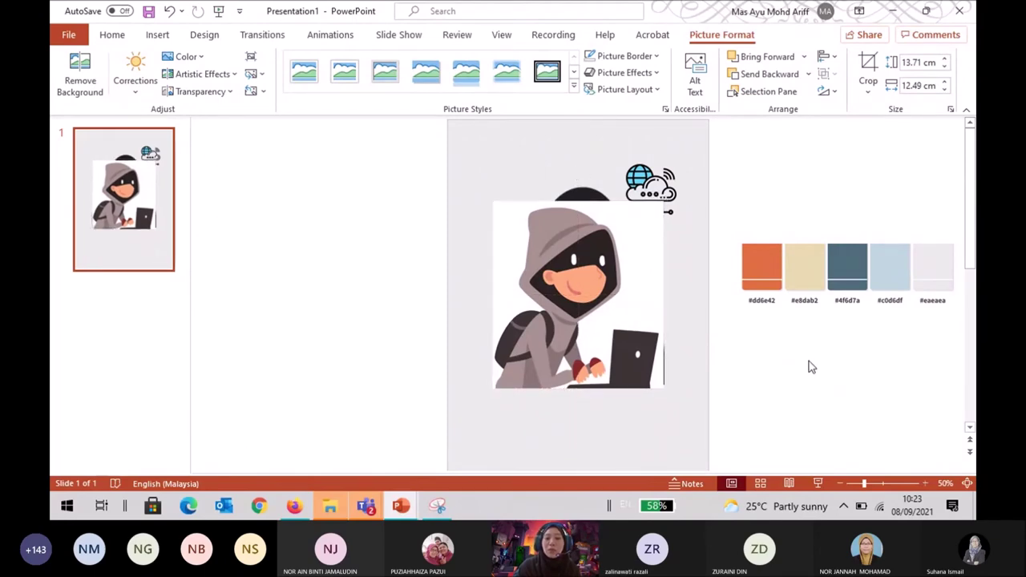
click(810, 367)
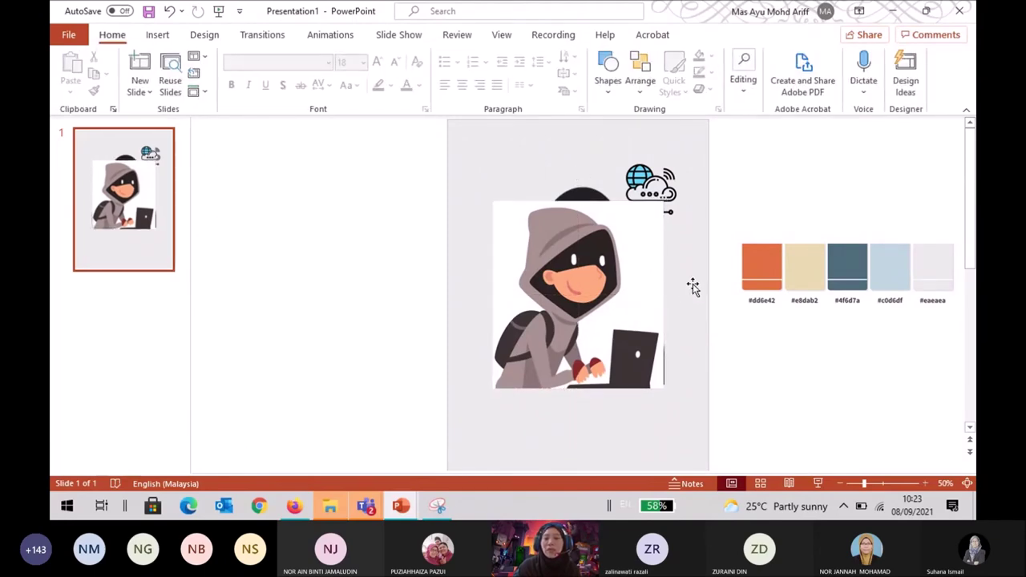
click(650, 287)
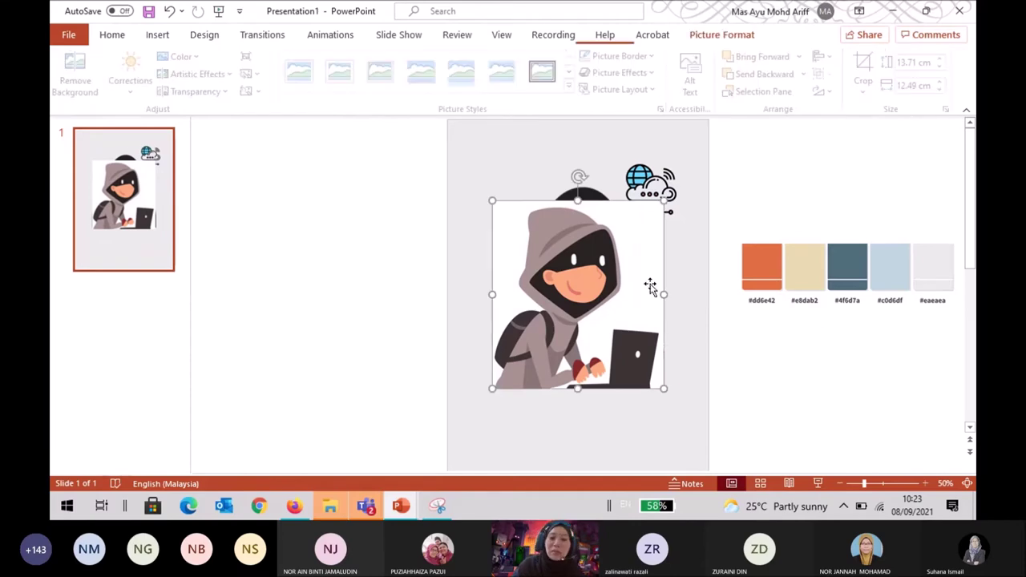
Try a white fill on the background shape, revert it to light grey, and reselect the hacker picture.
click(696, 280)
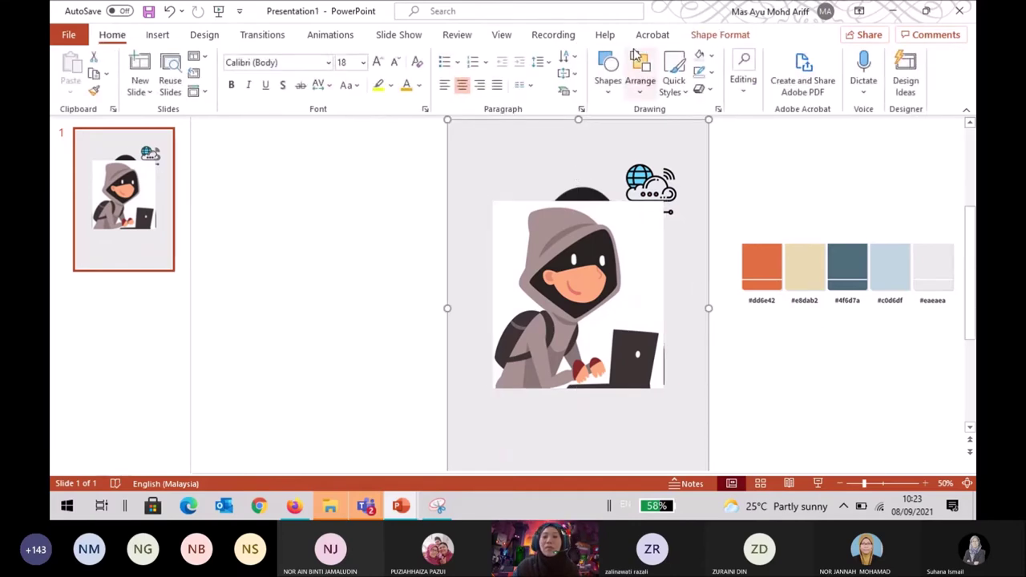
click(720, 35)
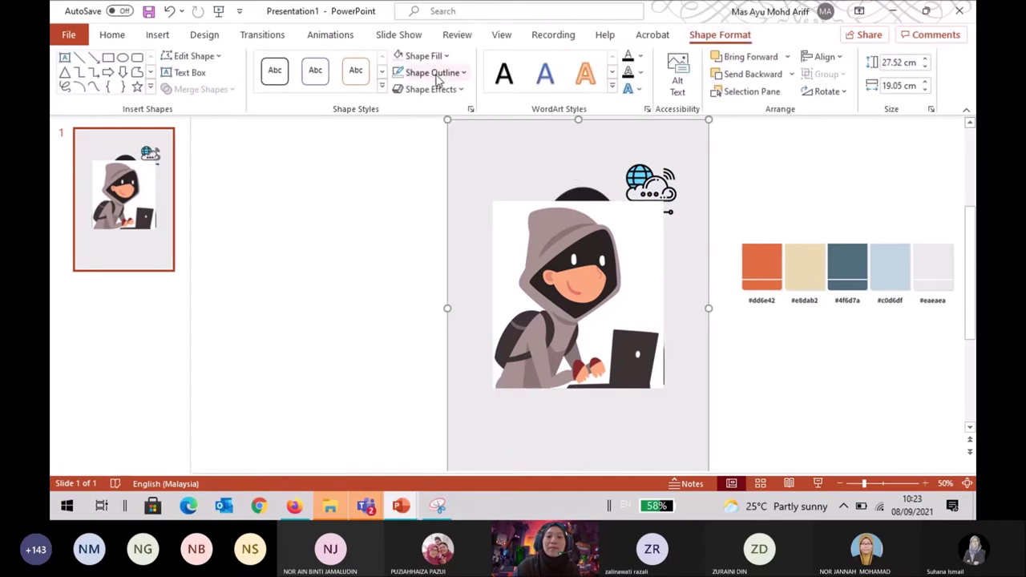
click(425, 55)
click(409, 234)
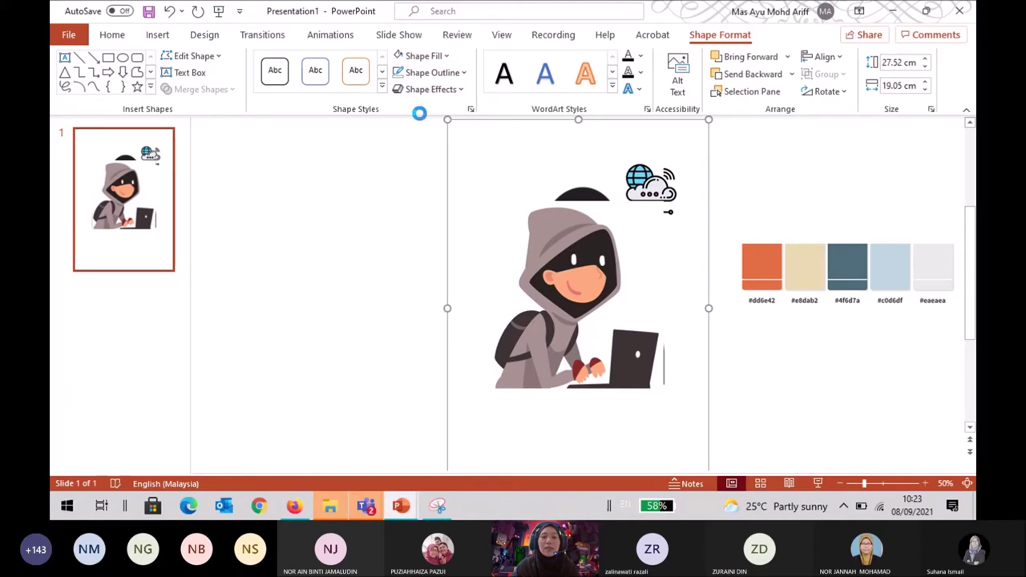
key(Delete)
click(499, 275)
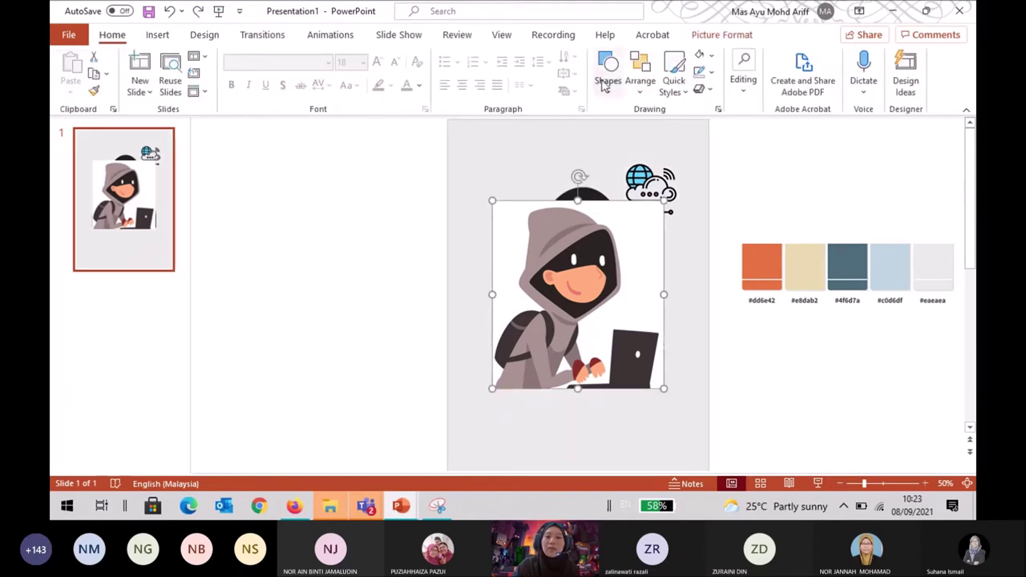
click(722, 34)
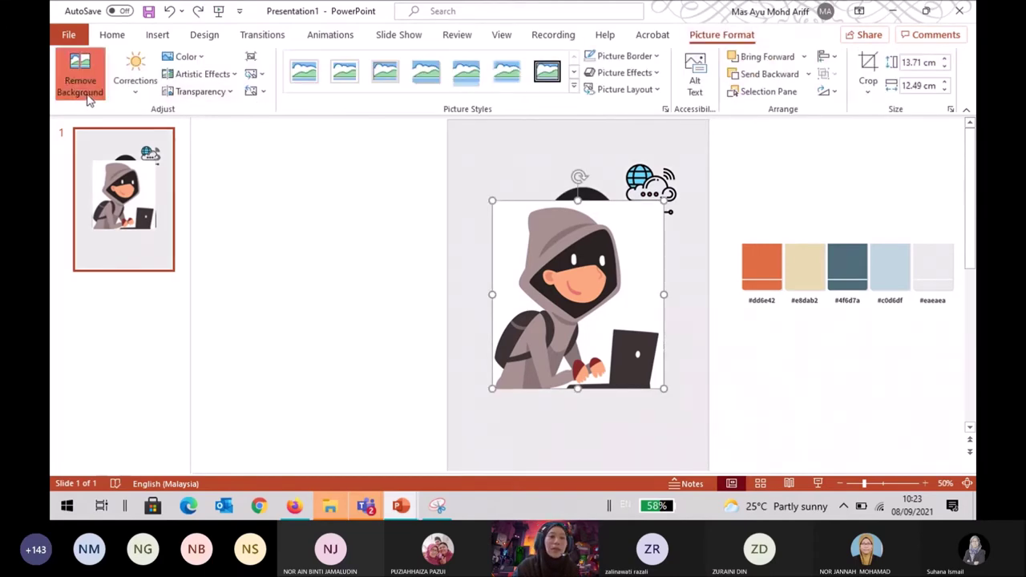
Remove the hacker picture's background, marking the backpack to keep, and move the cutout left of the slide.
click(86, 93)
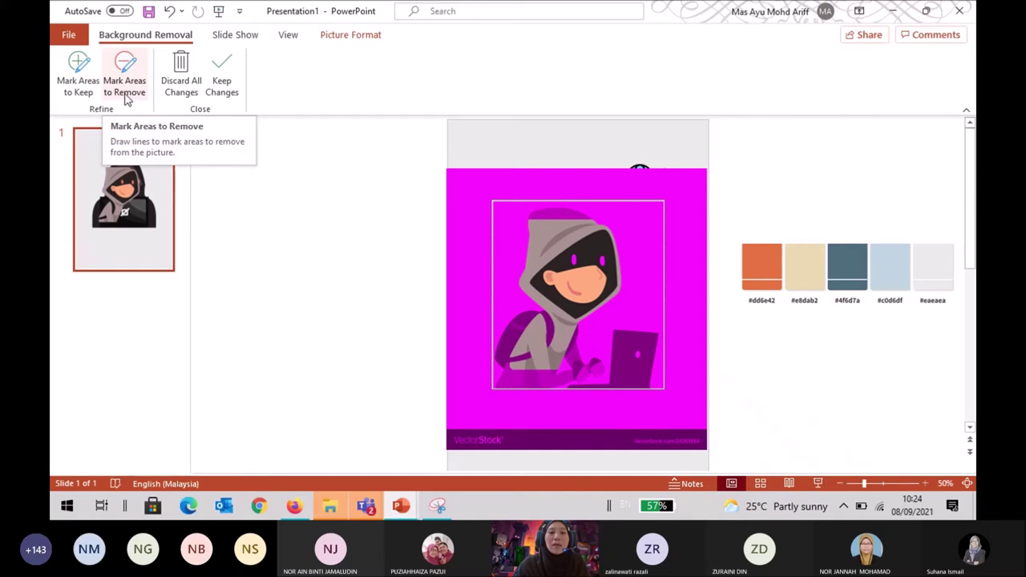
click(85, 94)
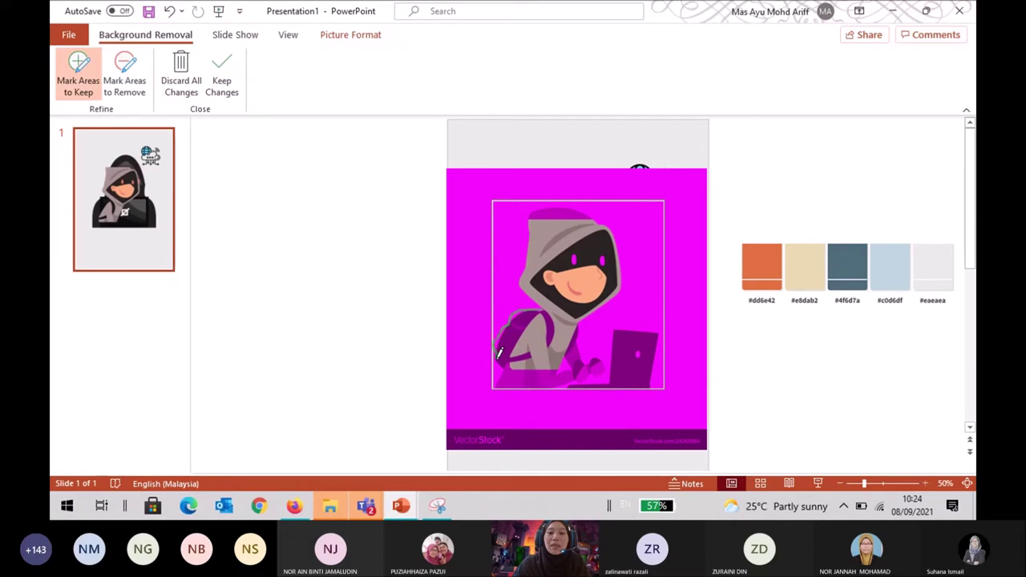
mouse_move(497, 386)
mouse_down()
mouse_move(658, 384)
mouse_move(655, 323)
mouse_move(618, 320)
mouse_move(594, 348)
mouse_move(583, 340)
mouse_move(628, 280)
mouse_move(628, 254)
mouse_move(600, 213)
mouse_move(564, 197)
mouse_move(526, 210)
mouse_move(520, 281)
mouse_move(556, 304)
mouse_up()
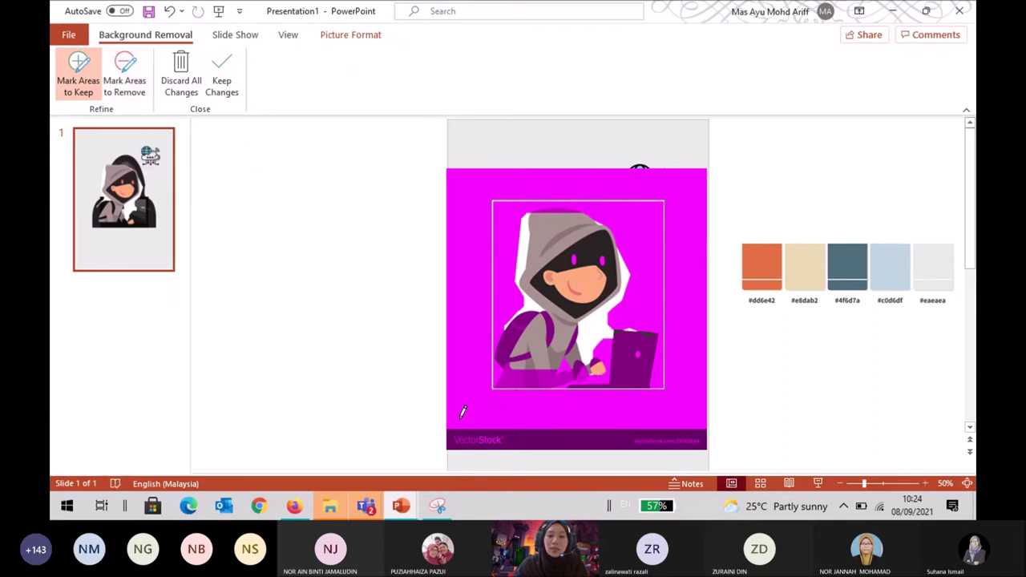
click(223, 86)
drag(566, 336, 355, 297)
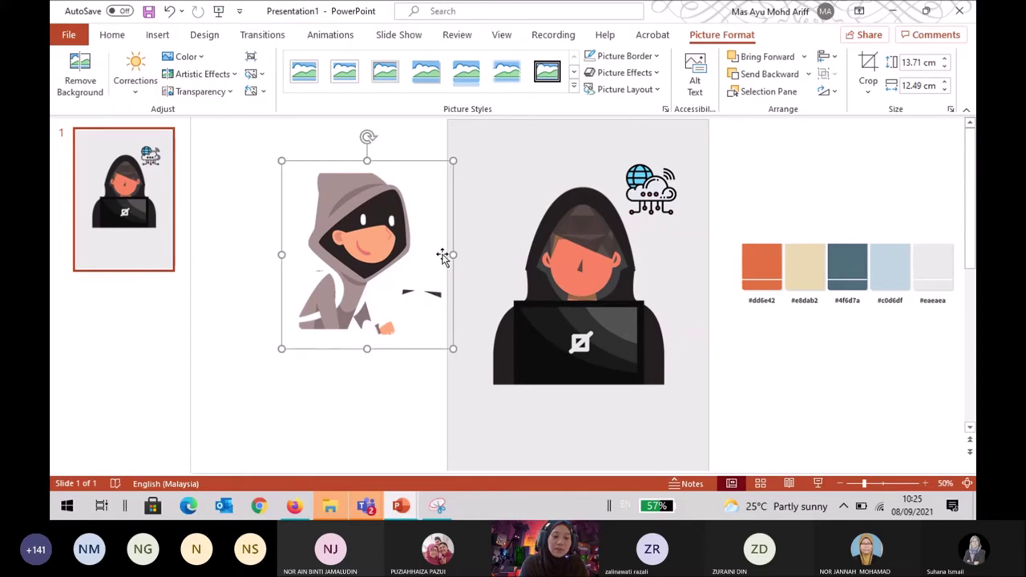
Restore the uncut hacker picture, move it left off the slide, and restart Remove Background on it.
key(ctrl+z)
key(alt+j)
key(p)
key(e)
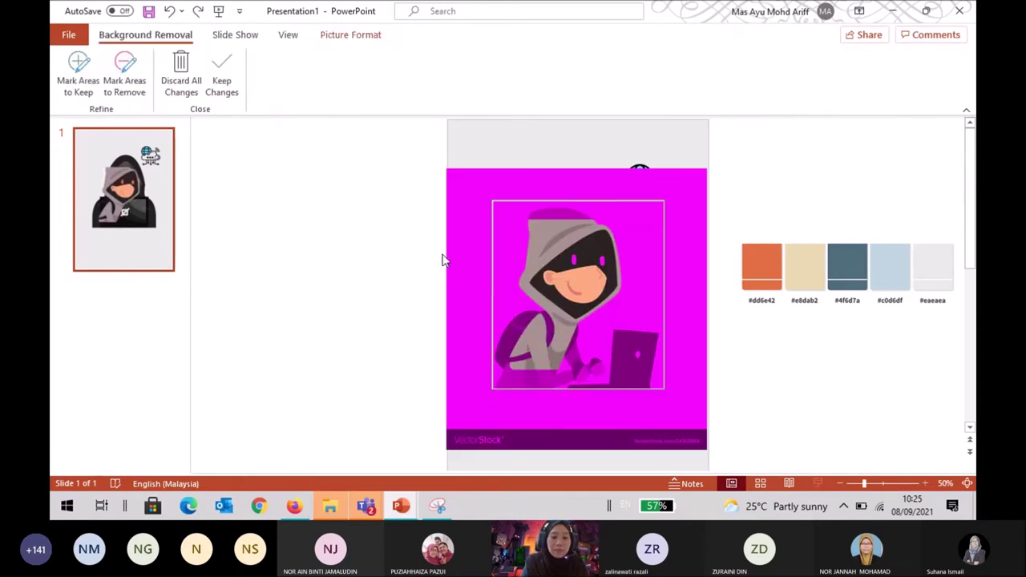
key(Escape)
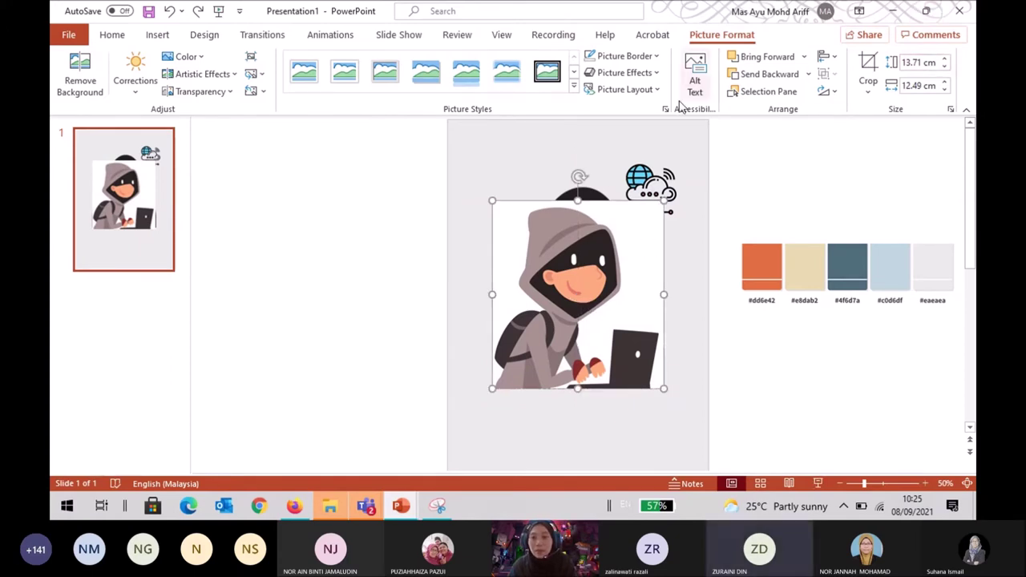
drag(624, 272, 438, 268)
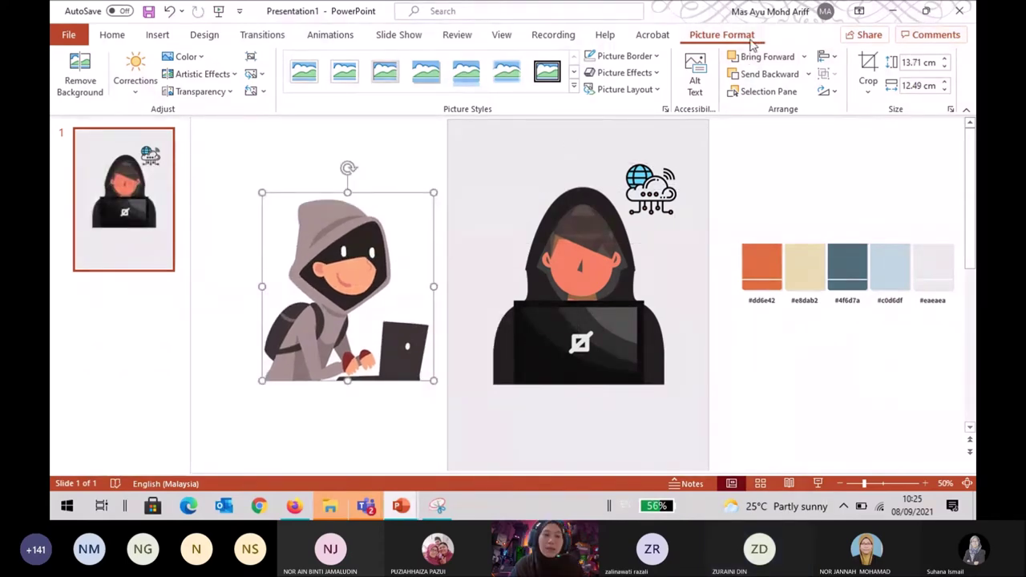
click(91, 95)
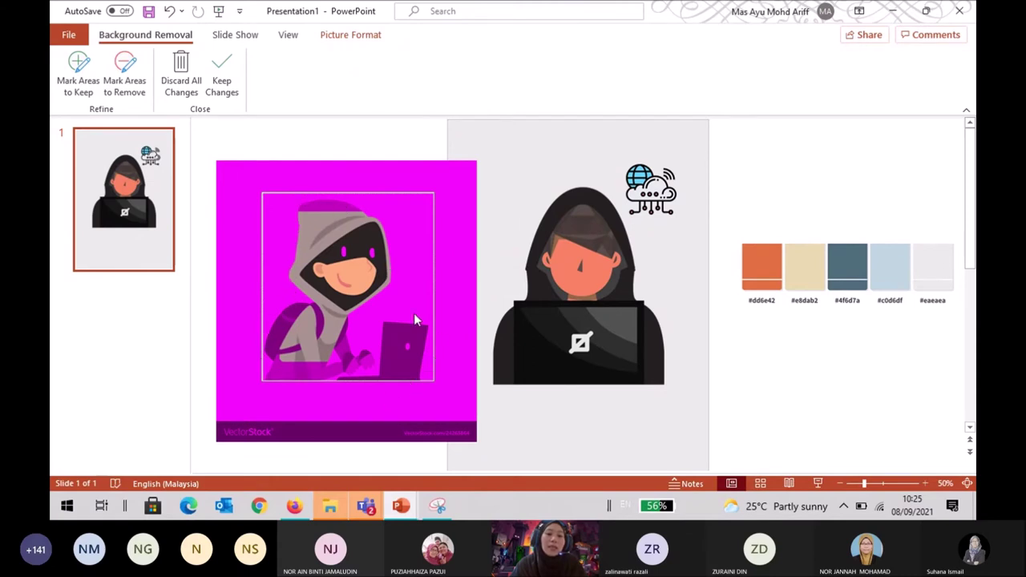
click(134, 99)
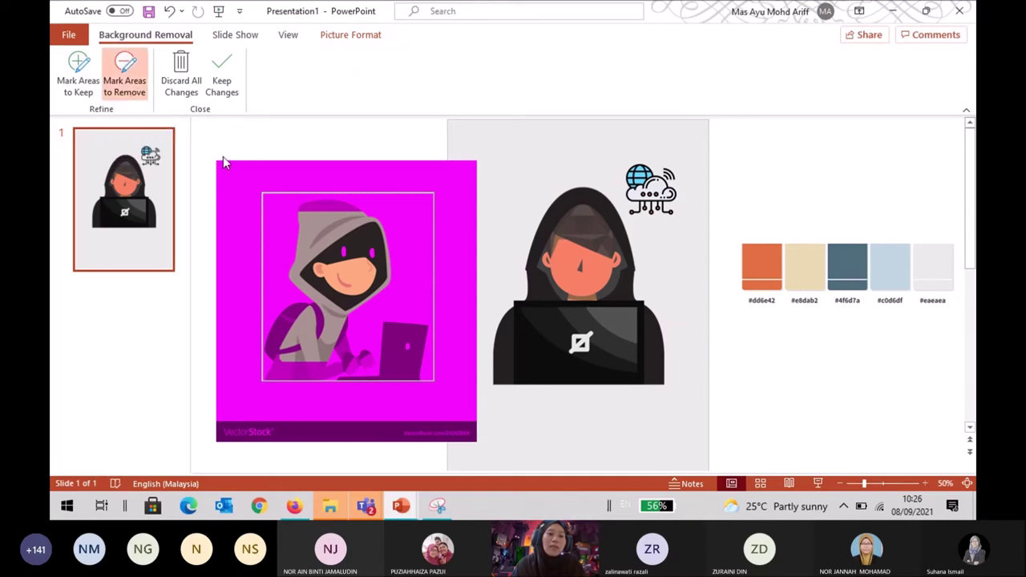
mouse_move(221, 160)
mouse_down()
mouse_move(295, 166)
mouse_move(285, 271)
mouse_move(297, 300)
mouse_move(271, 309)
mouse_move(255, 388)
mouse_move(301, 394)
mouse_move(413, 393)
mouse_move(432, 316)
mouse_move(403, 294)
mouse_move(369, 332)
mouse_move(356, 306)
mouse_move(410, 273)
mouse_move(394, 158)
mouse_move(481, 167)
mouse_move(478, 433)
mouse_move(226, 430)
mouse_move(214, 392)
mouse_move(225, 344)
mouse_move(212, 213)
mouse_move(227, 150)
mouse_up()
click(233, 92)
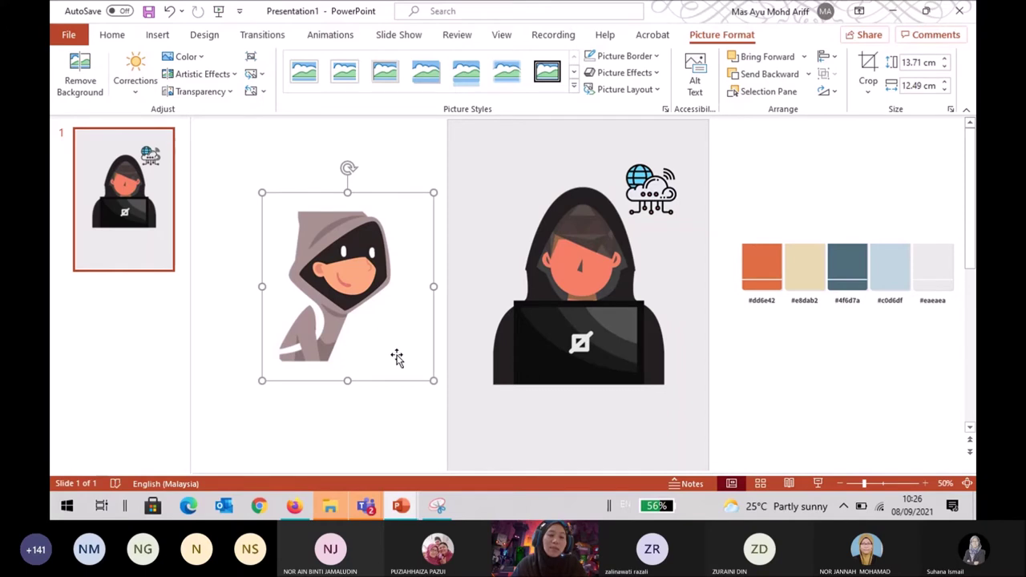
key(alt+j)
key(p)
key(e)
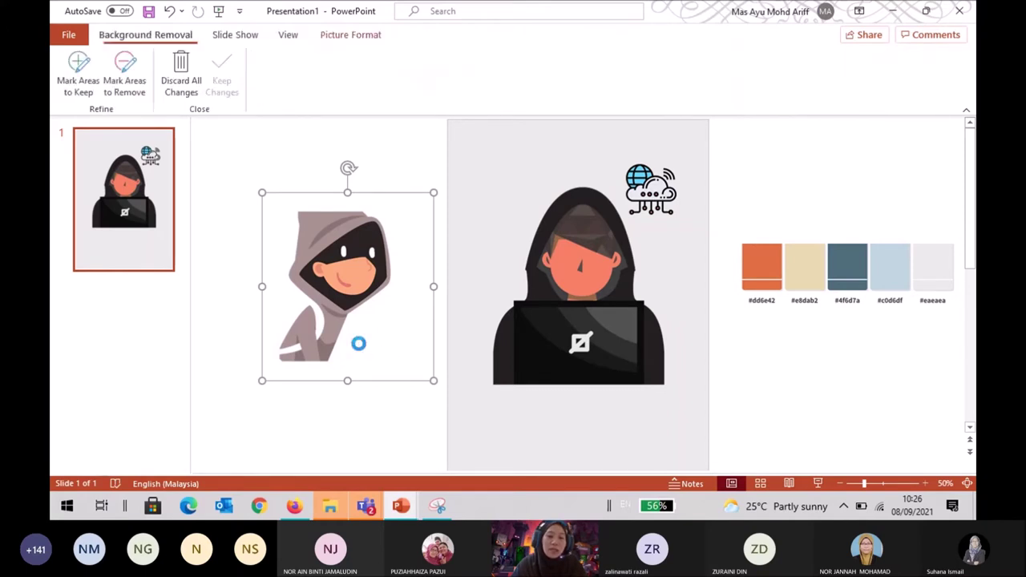
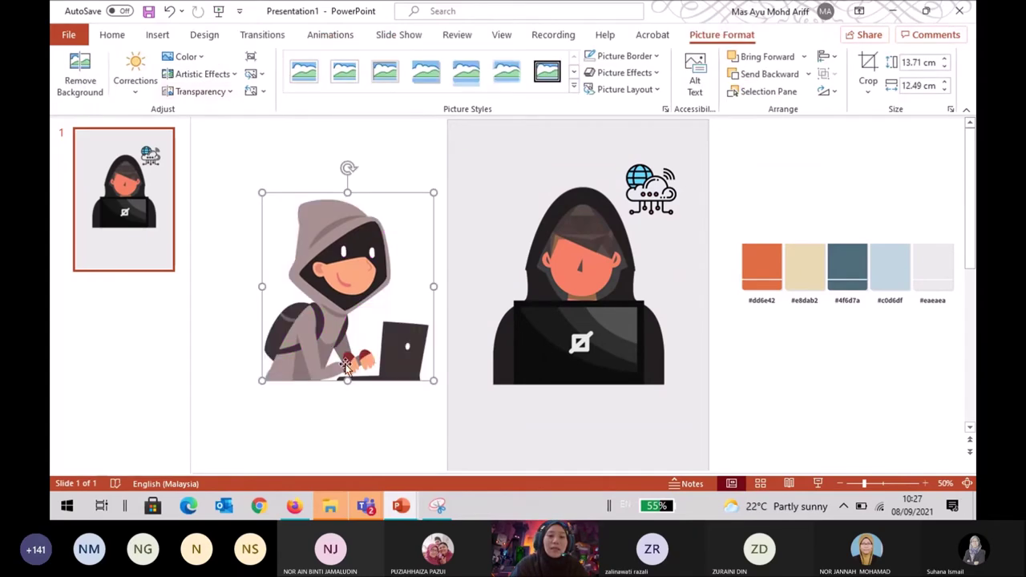
Try the cartoon hooded-hacker picture in a new spot on the slide, then delete it.
drag(354, 346, 253, 332)
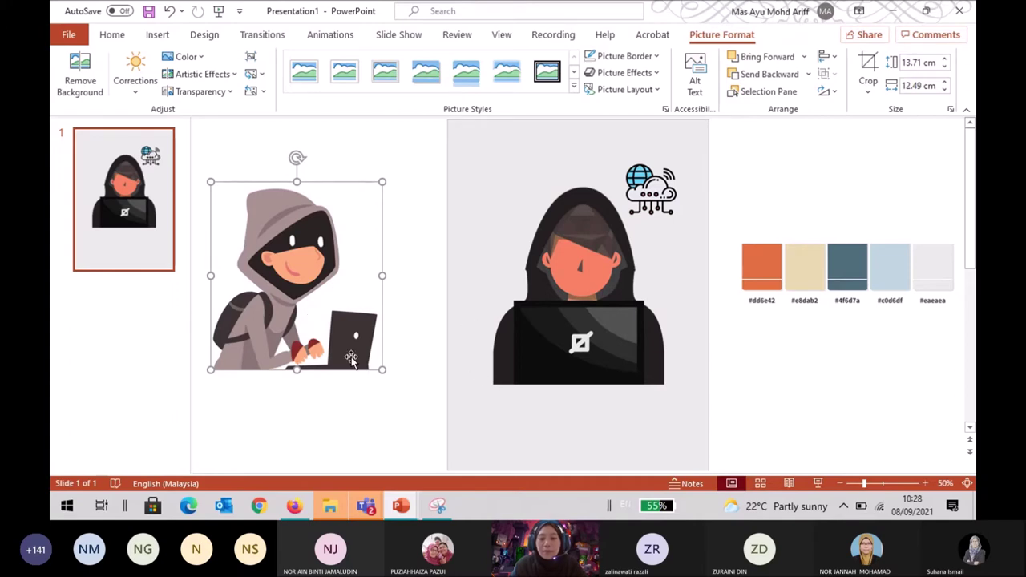
key(Delete)
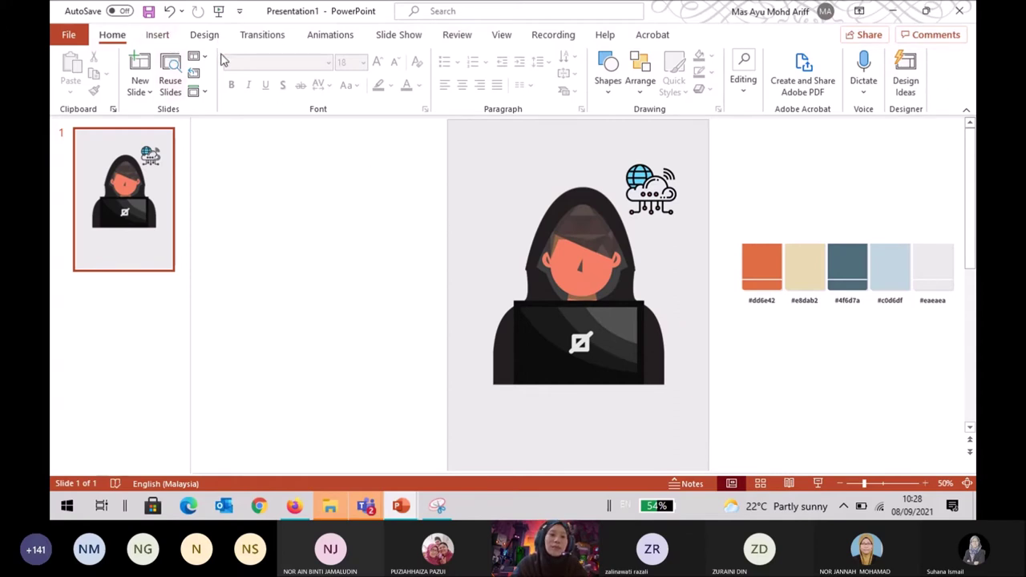
Paste a hooded-hacker picture onto the slide, then delete it again.
click(158, 38)
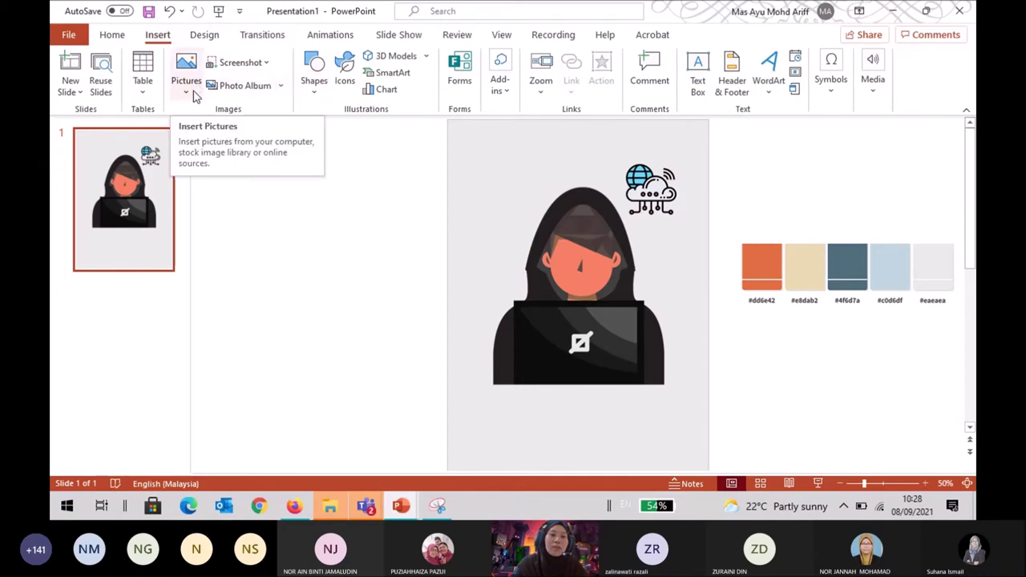
click(315, 84)
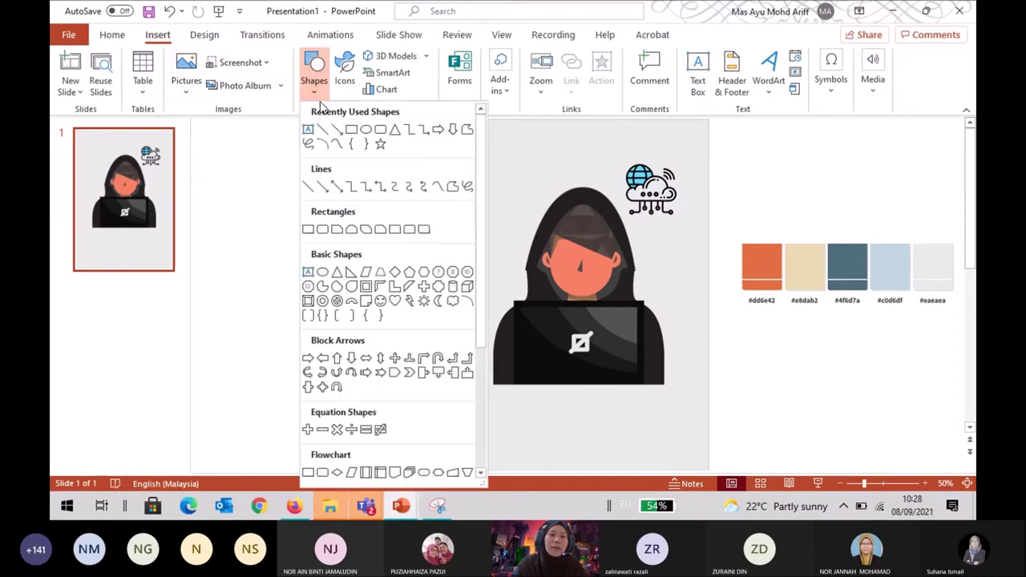
click(308, 129)
click(500, 422)
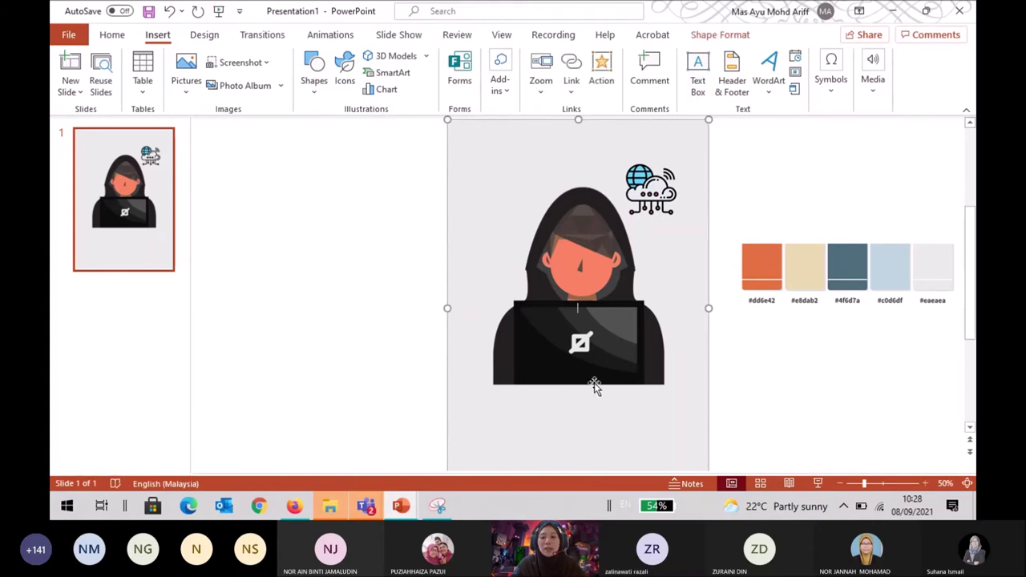
key(ctrl+v)
click(773, 371)
click(317, 320)
key(Delete)
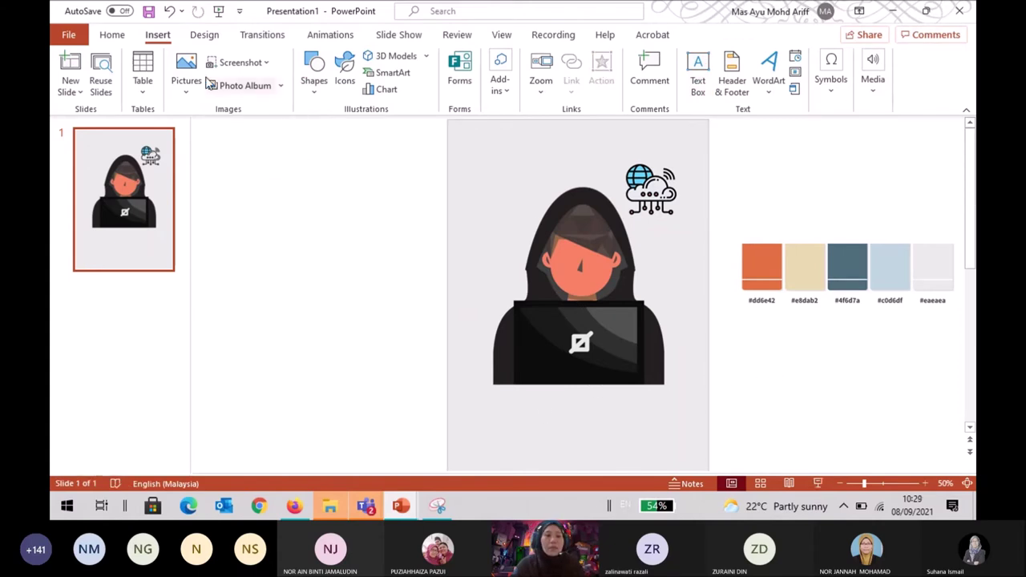
Draw a text box left of the poster reading 'BASIC NETWORK FOR ETHICAL HACKING'.
click(314, 87)
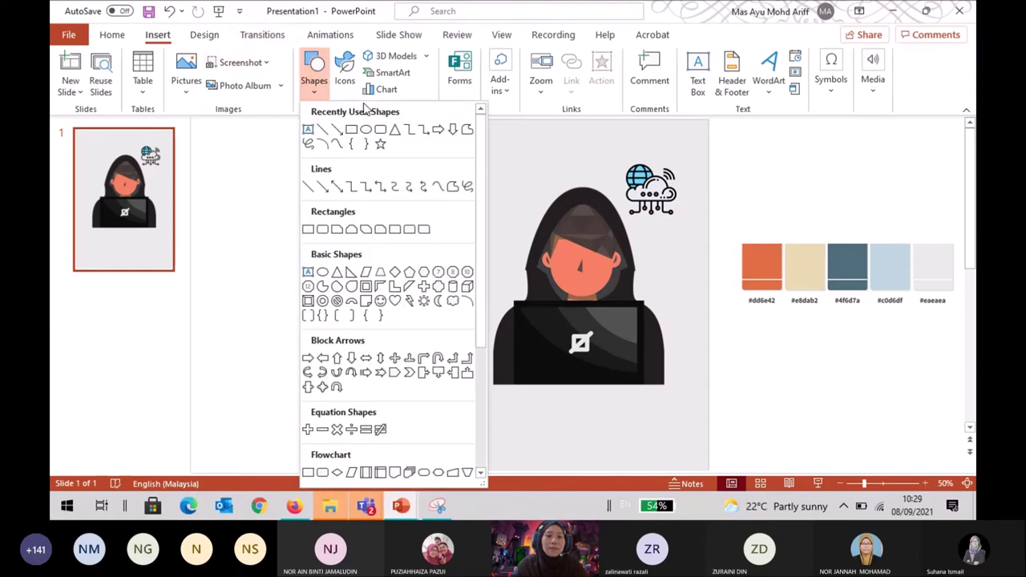
click(308, 130)
mouse_move(219, 173)
mouse_down()
mouse_move(362, 259)
mouse_move(362, 275)
mouse_up()
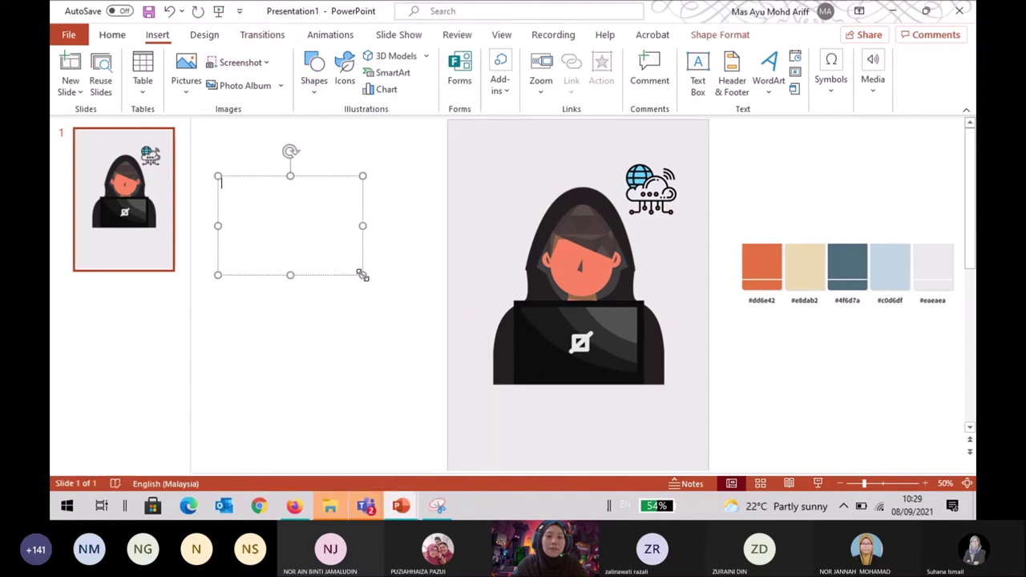
text(BASIC NET)
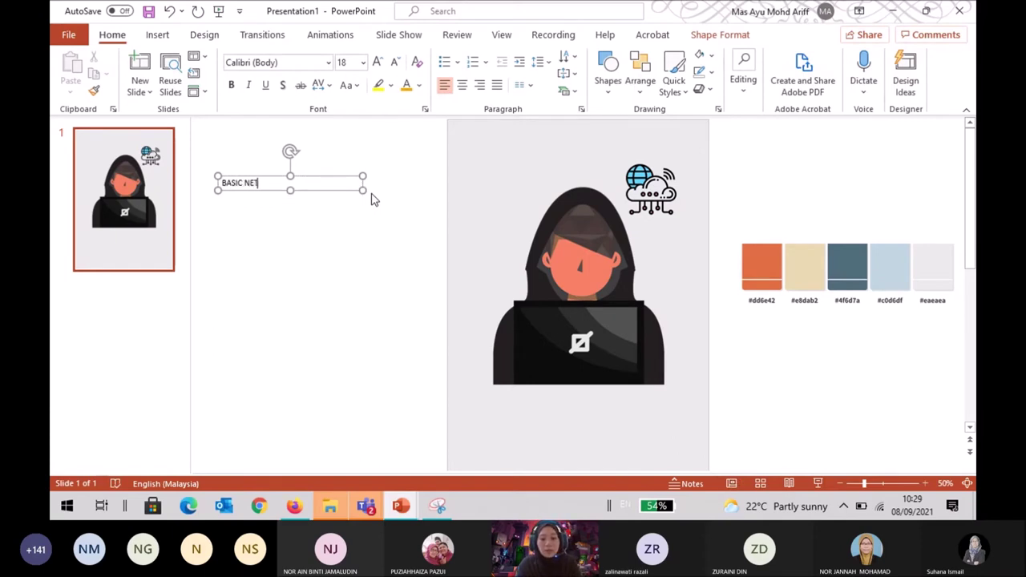
text(WORK FOR ETHICAL)
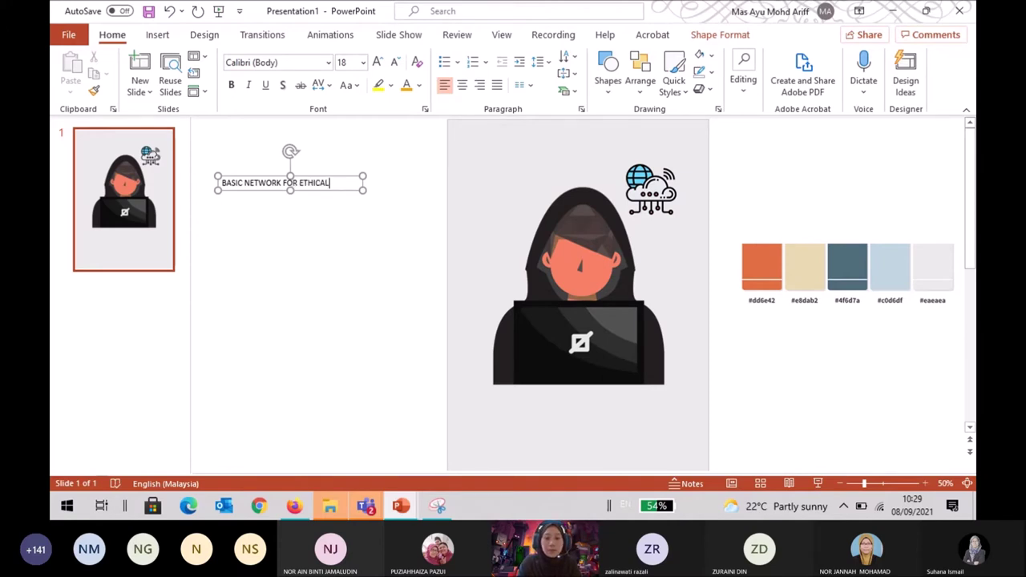
text(K)
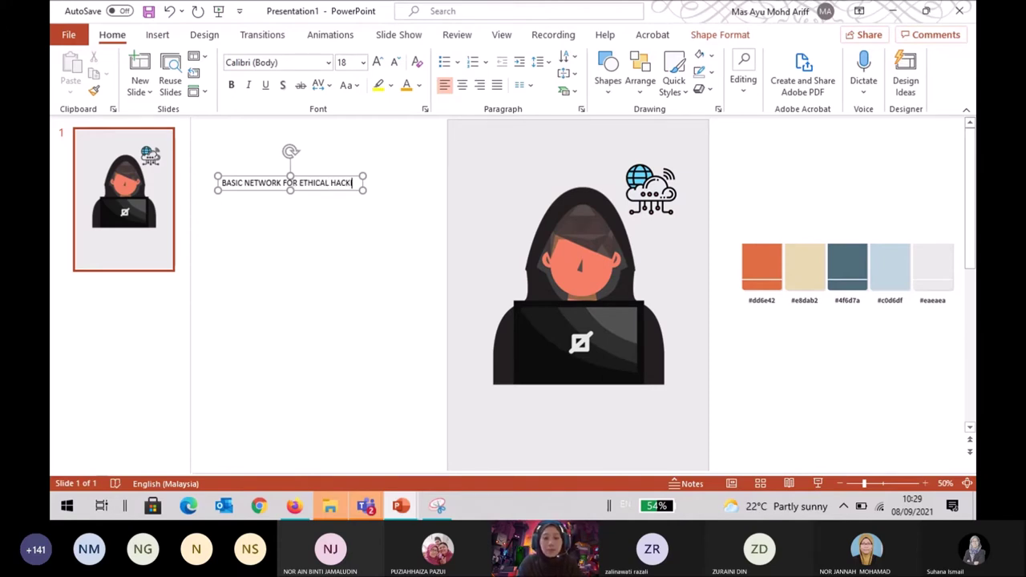
text(ING)
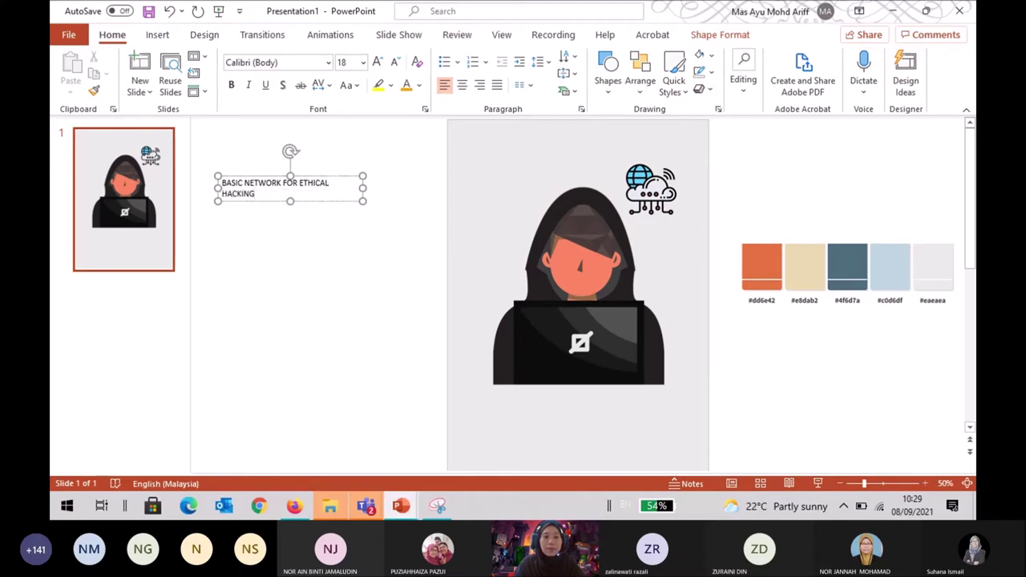
click(372, 277)
click(327, 183)
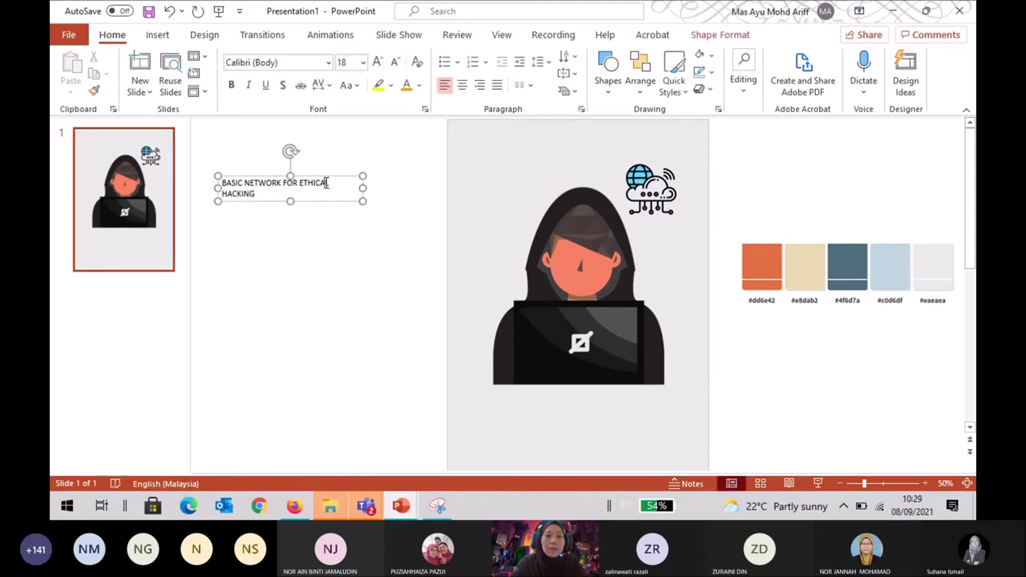
click(333, 245)
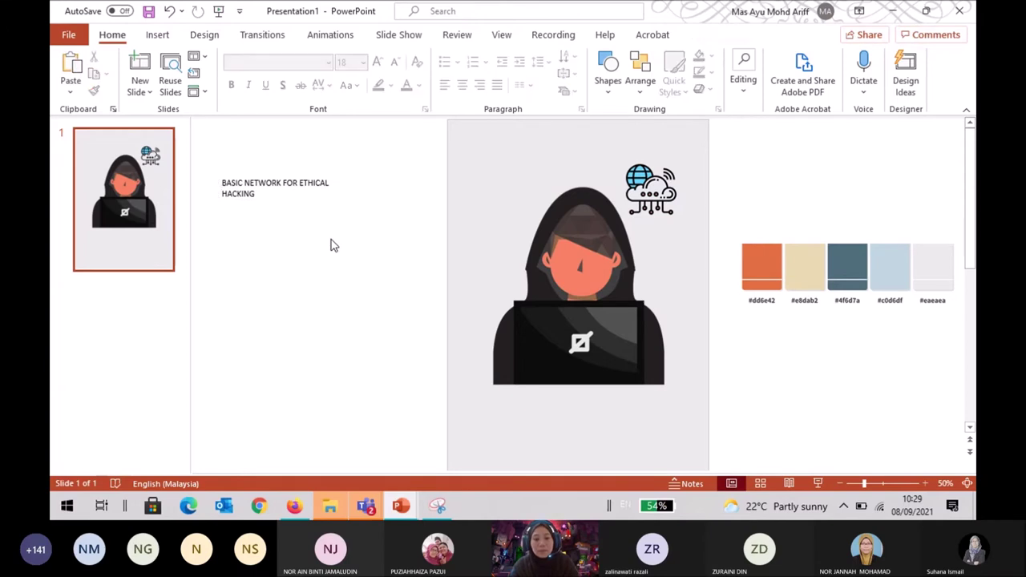
Paste a copy of the title box below it and trim the top box to 'BASIC NETWORK'.
key(ctrl+v)
drag(334, 213, 335, 239)
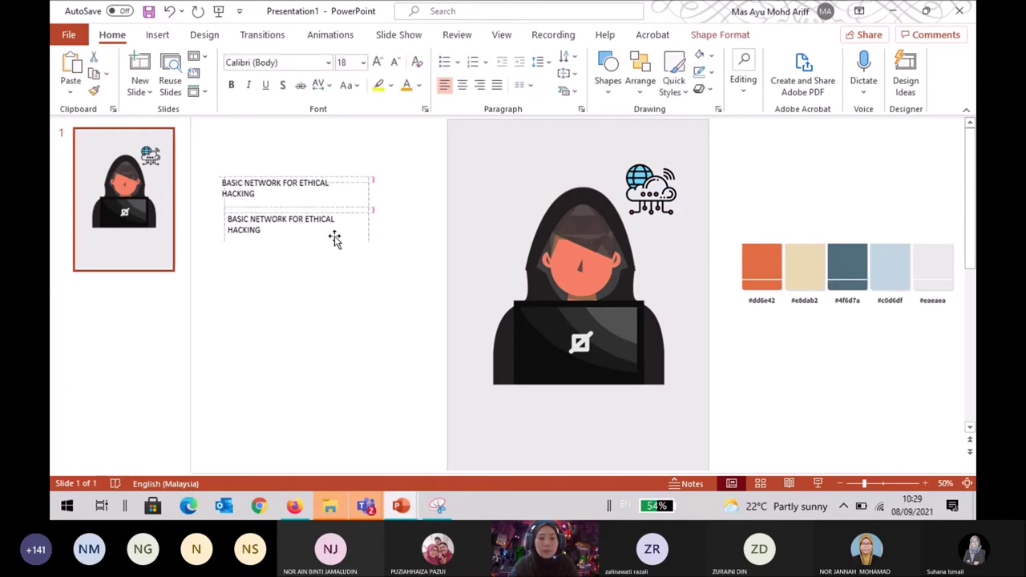
click(316, 189)
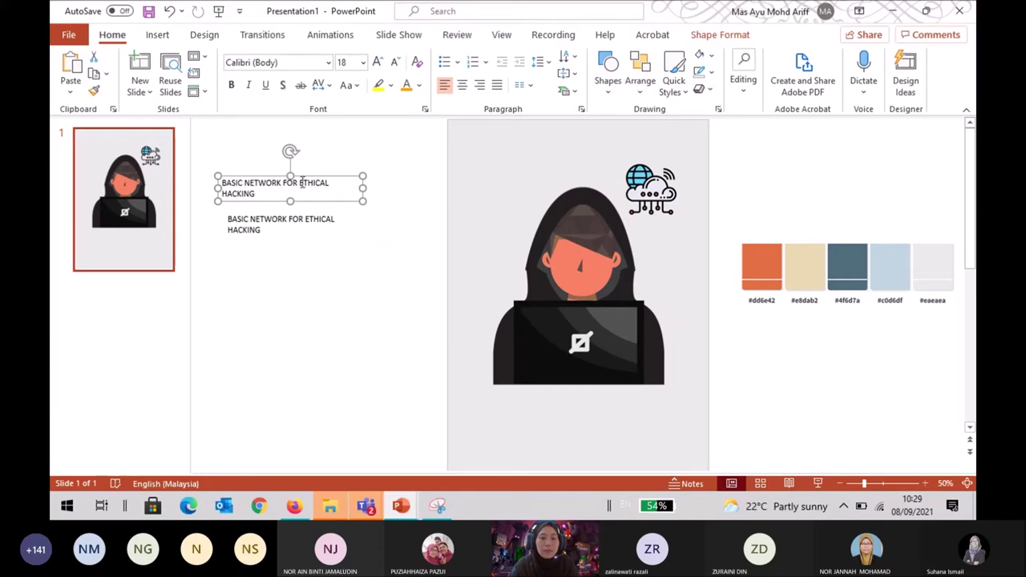
drag(282, 182, 327, 197)
key(Delete)
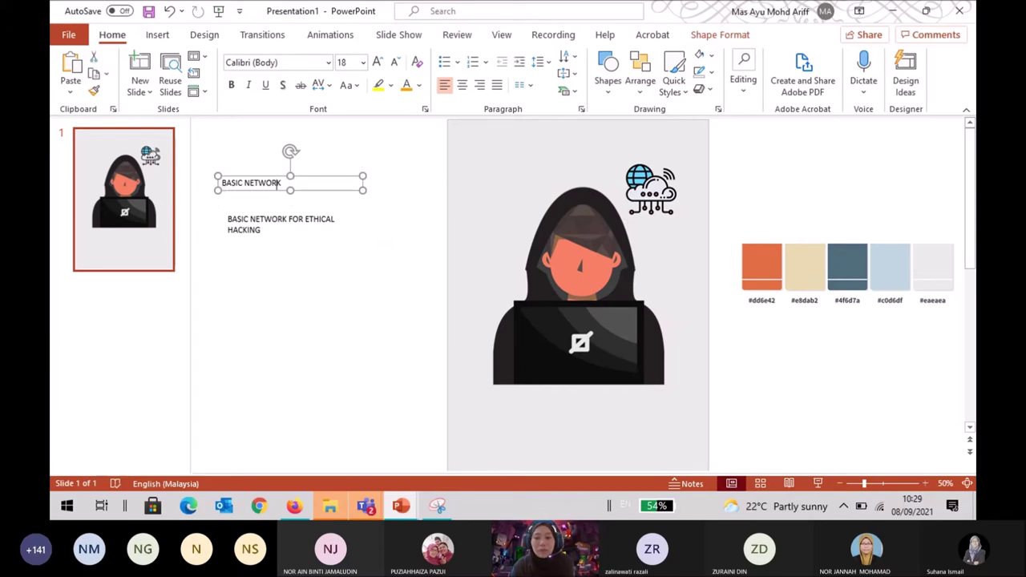
Trim the lower box to 'THICAL HACKING', nudge it up-left, and select the BASIC NETWORK text.
drag(306, 225, 200, 221)
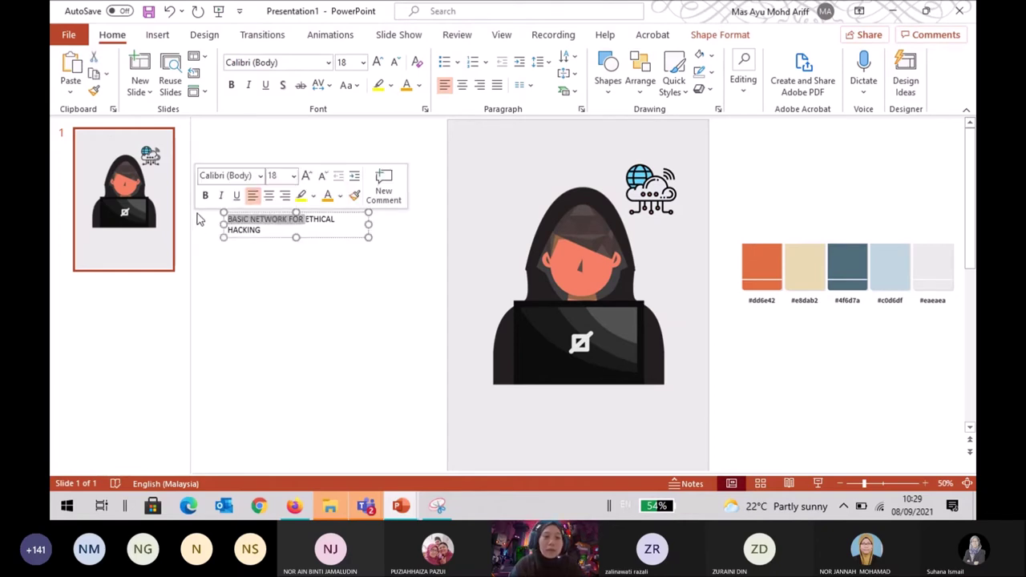
key(Delete)
key(Delete)
mouse_move(321, 213)
mouse_down()
mouse_move(295, 184)
mouse_move(307, 200)
mouse_up()
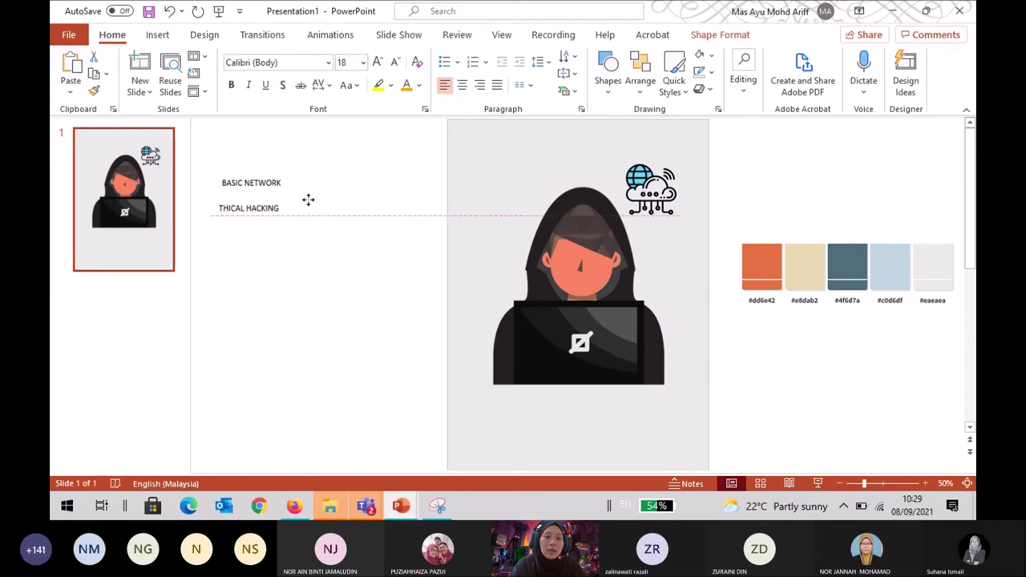
click(277, 182)
drag(226, 184, 283, 183)
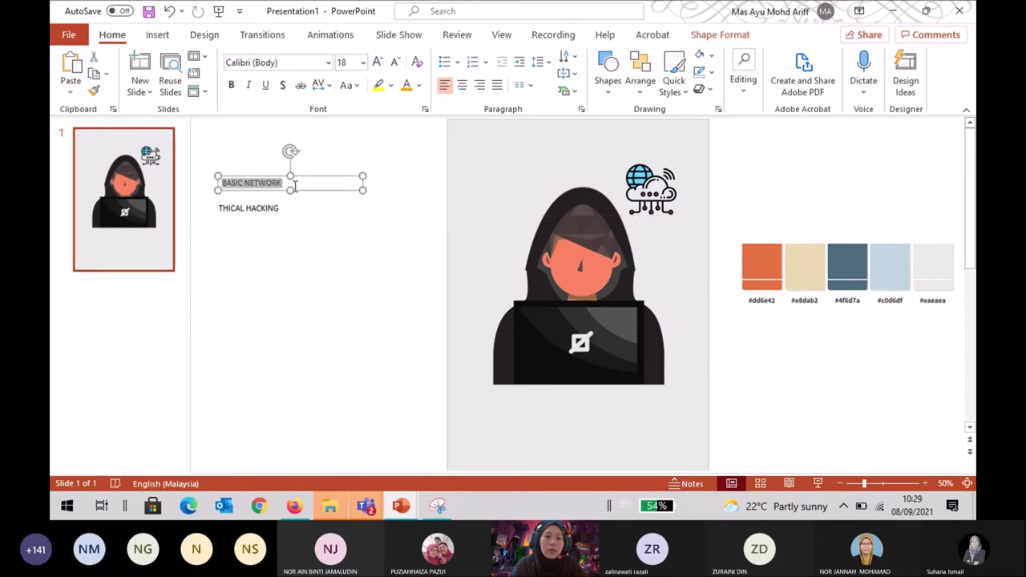
Set BASIC NETWORK in Bebas Neue Bold at 54 pt.
click(329, 63)
scroll(344, 205, down, 10)
scroll(344, 205, down, 12)
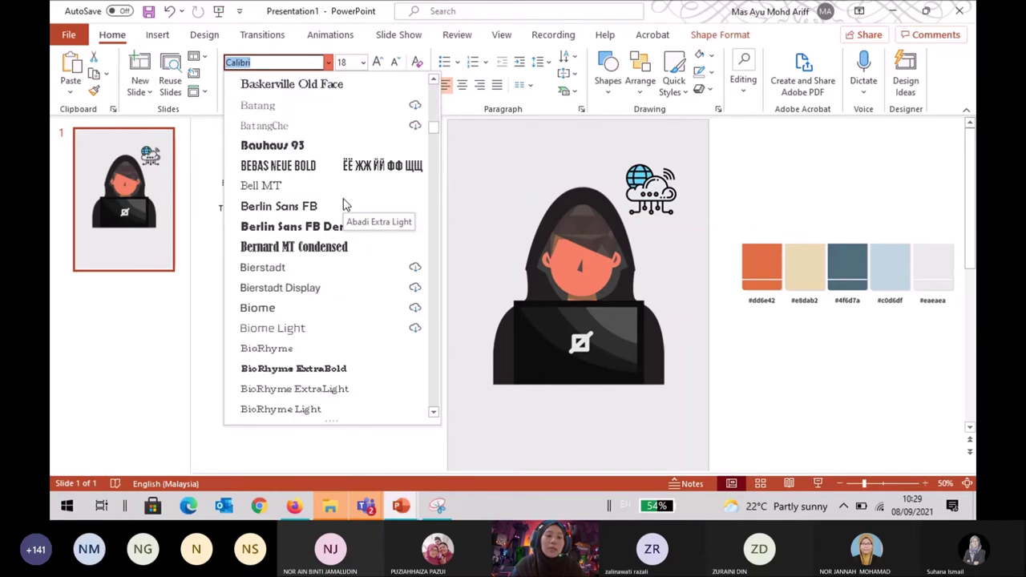
scroll(344, 206, down, 1)
scroll(345, 213, up, 2)
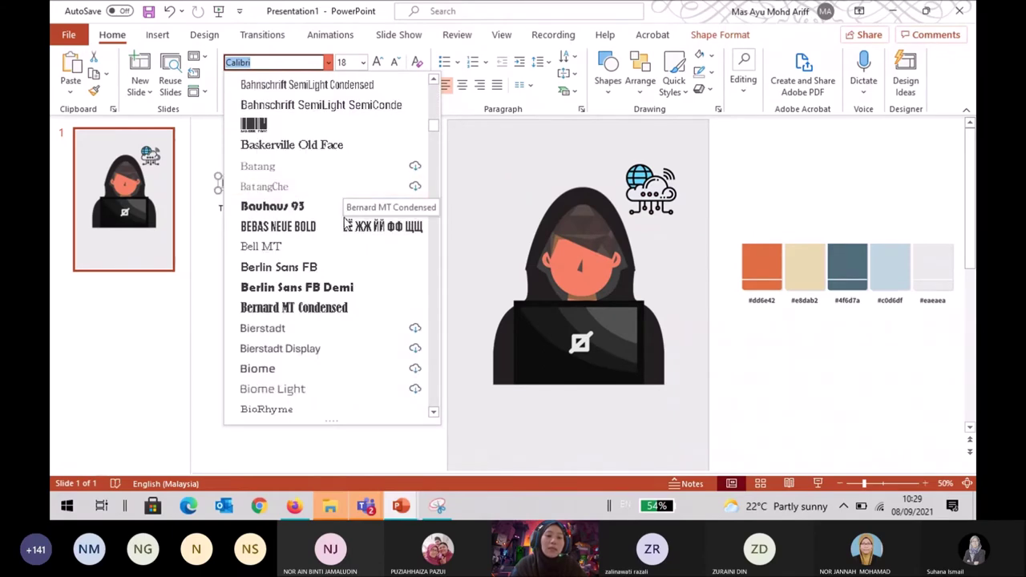
click(346, 226)
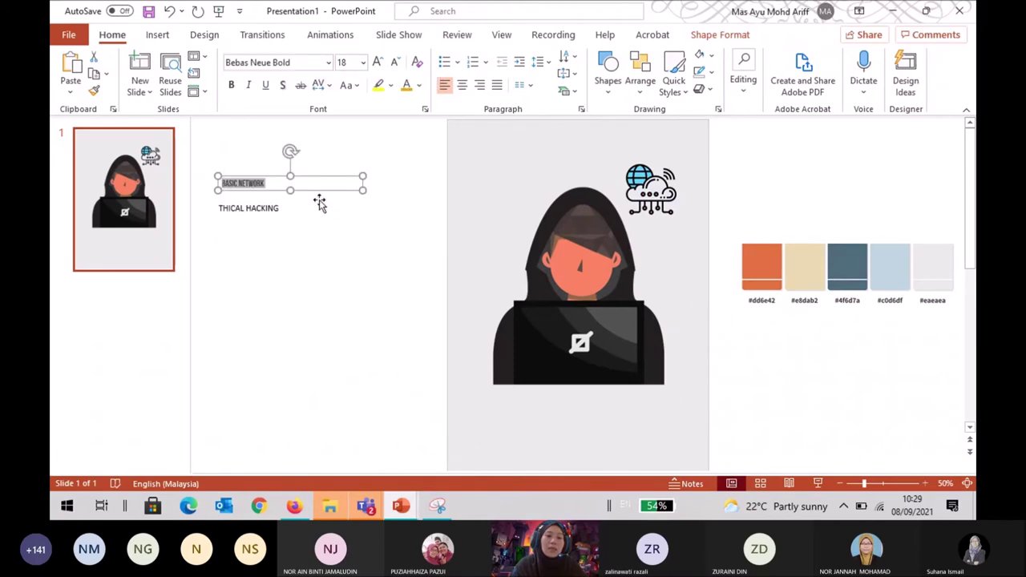
click(364, 64)
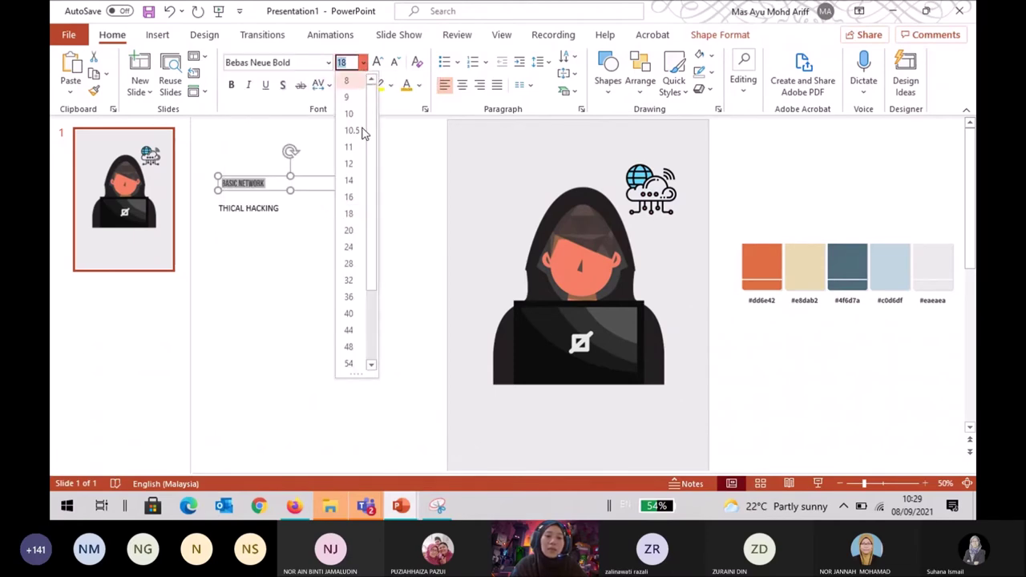
click(350, 335)
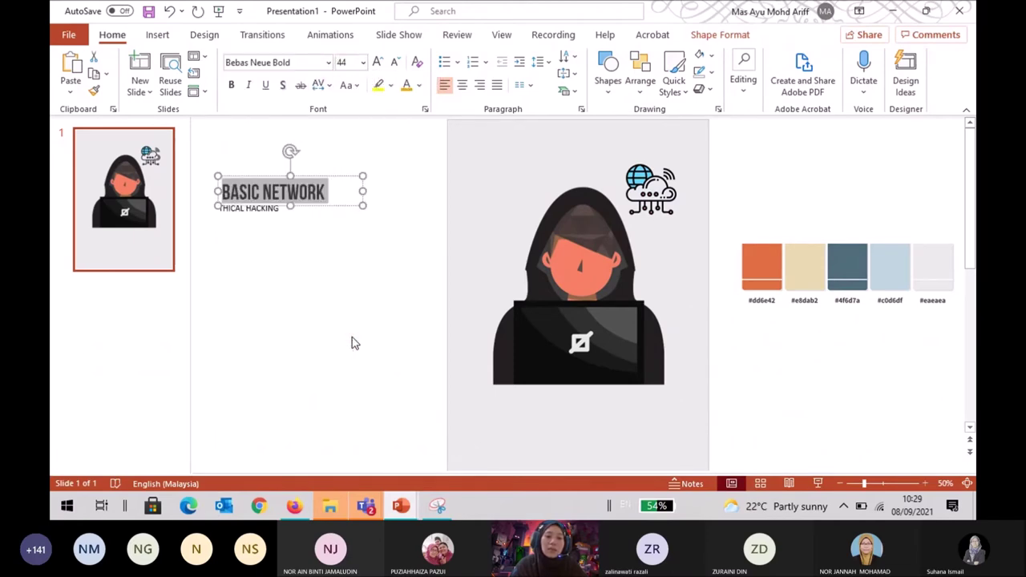
click(328, 64)
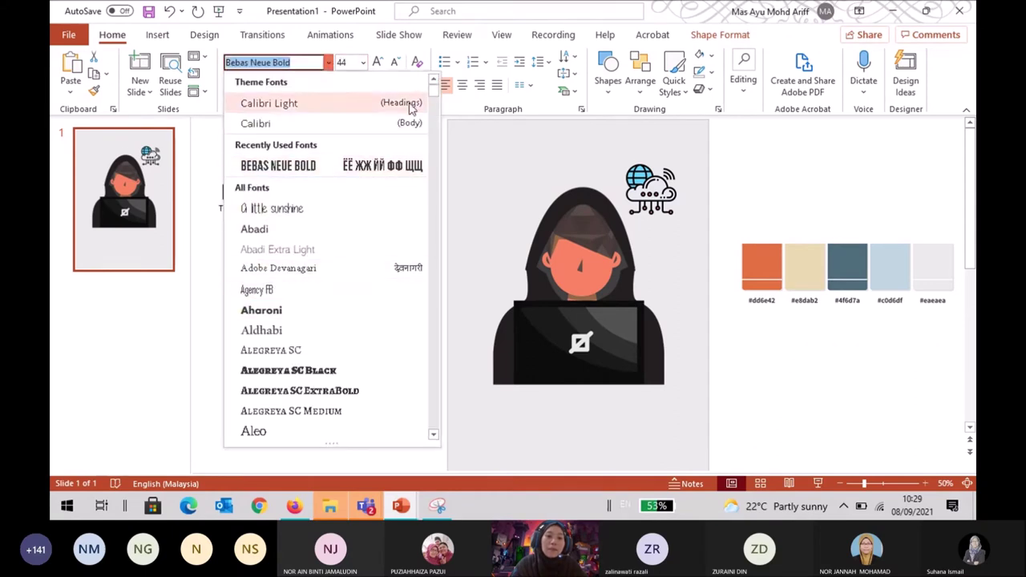
click(364, 63)
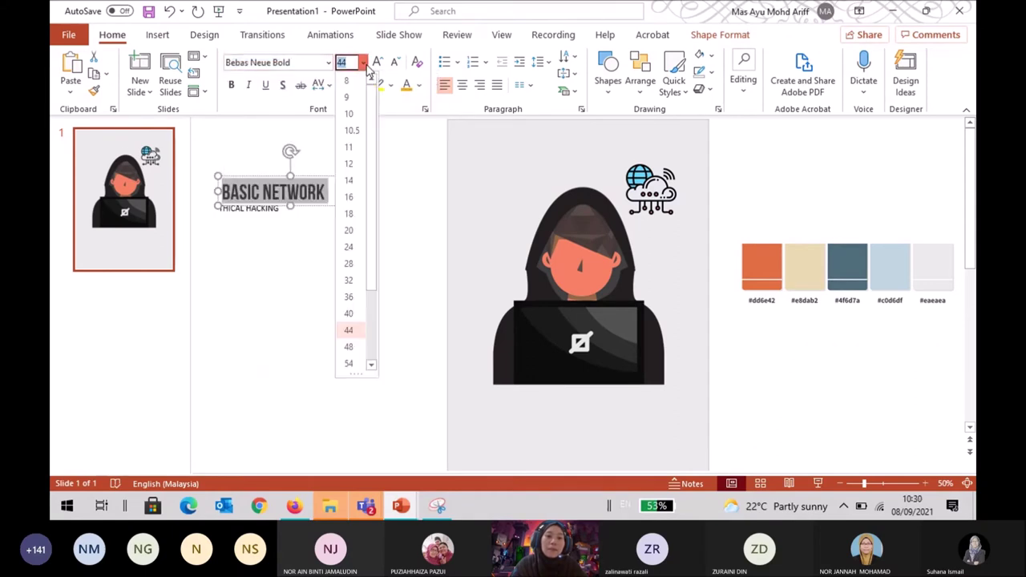
click(349, 364)
Move the BASIC NETWORK box down beneath the hooded figure and nudge it into place.
click(327, 172)
drag(327, 171, 597, 380)
key(Right)
key(Up)
key(Up)
key(Up)
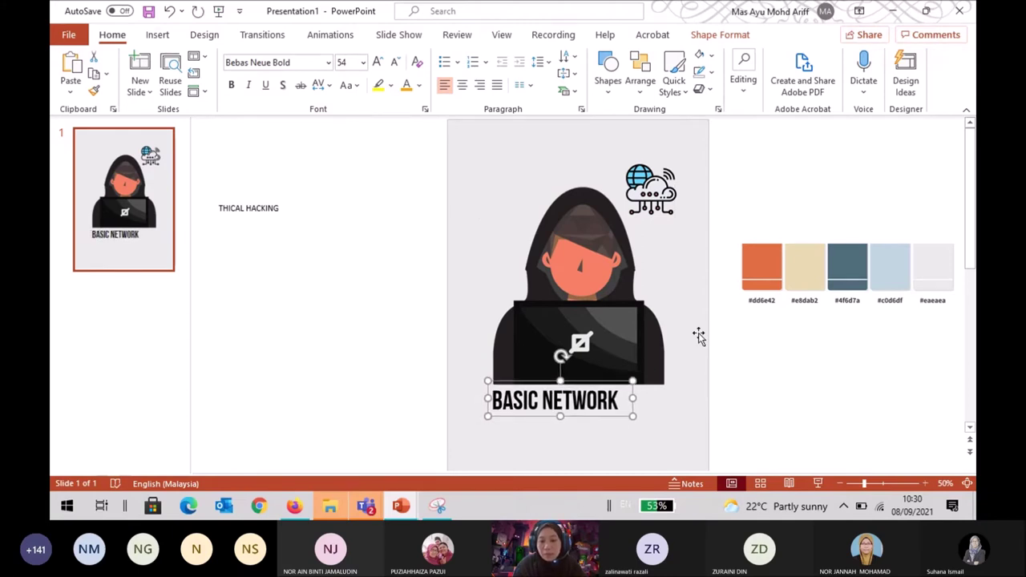
click(343, 309)
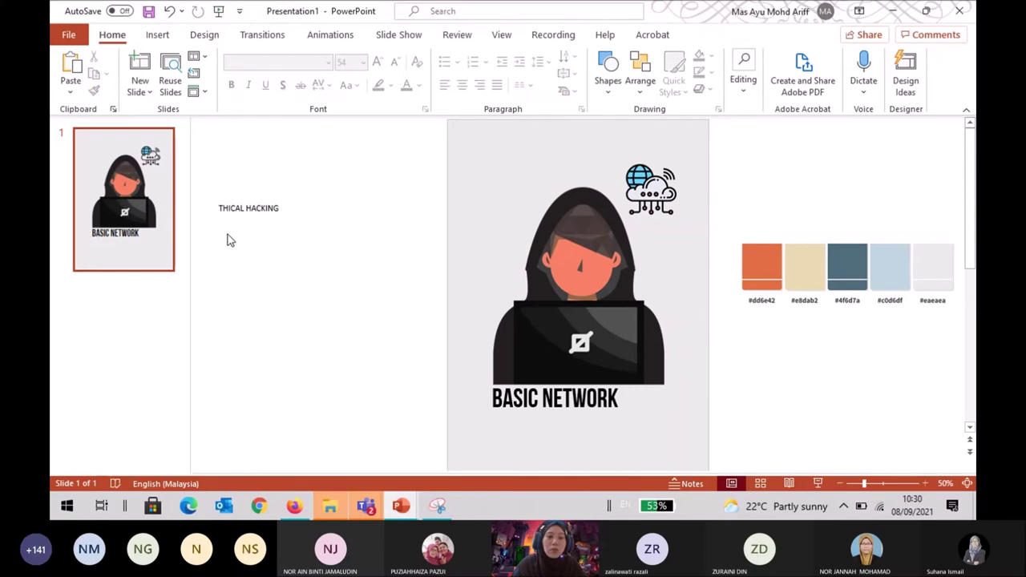
Add the missing E so the lower box reads 'ETHICAL HACKING'.
click(250, 207)
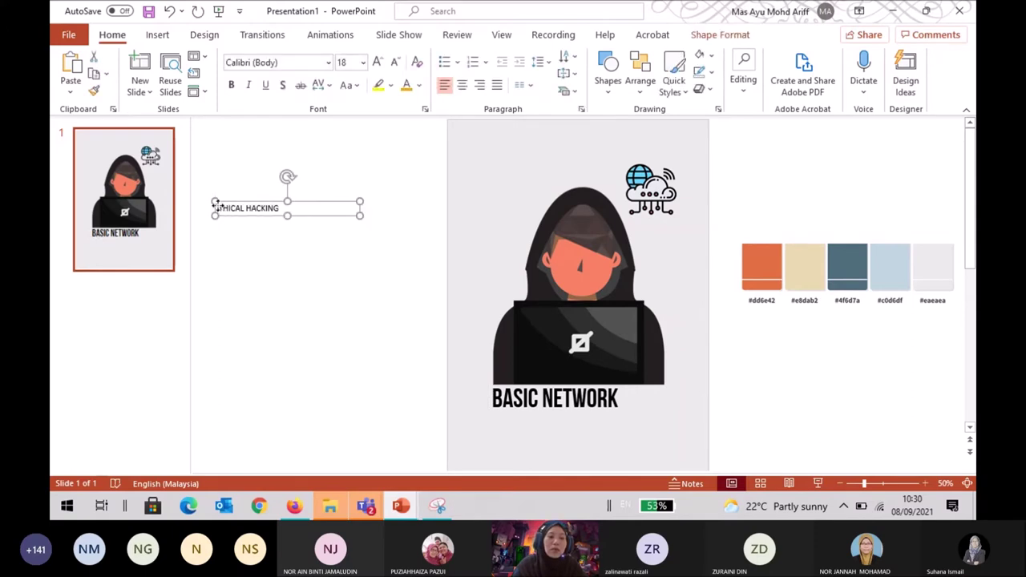
click(217, 206)
text(E)
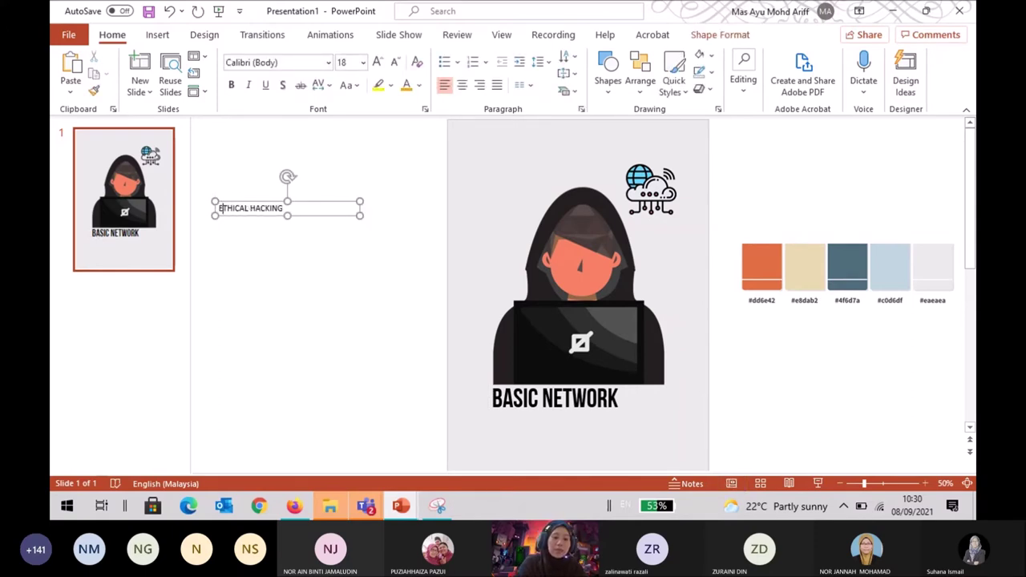
click(301, 315)
click(310, 210)
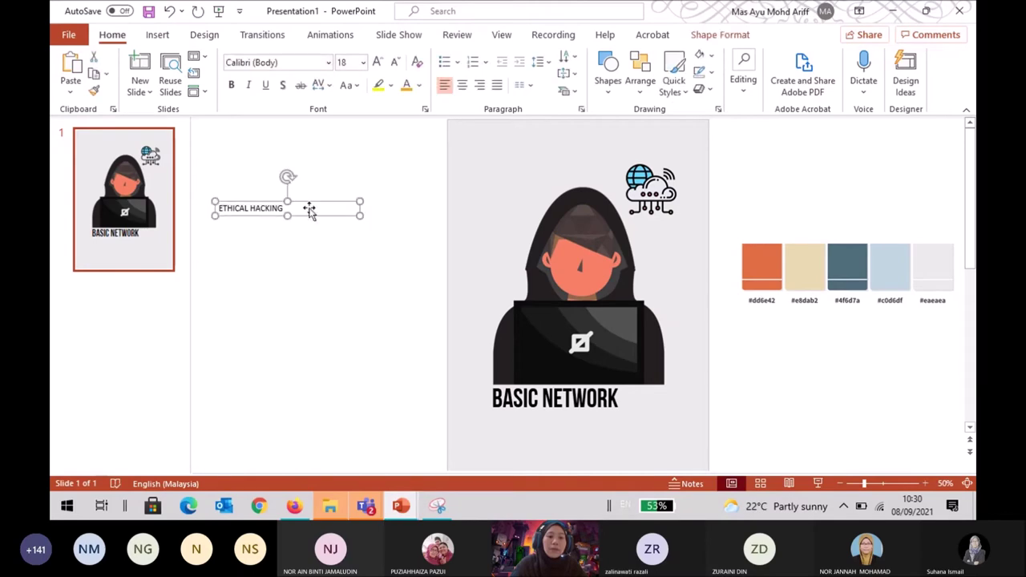
Set ETHICAL HACKING in Century Gothic at size 40.
click(328, 62)
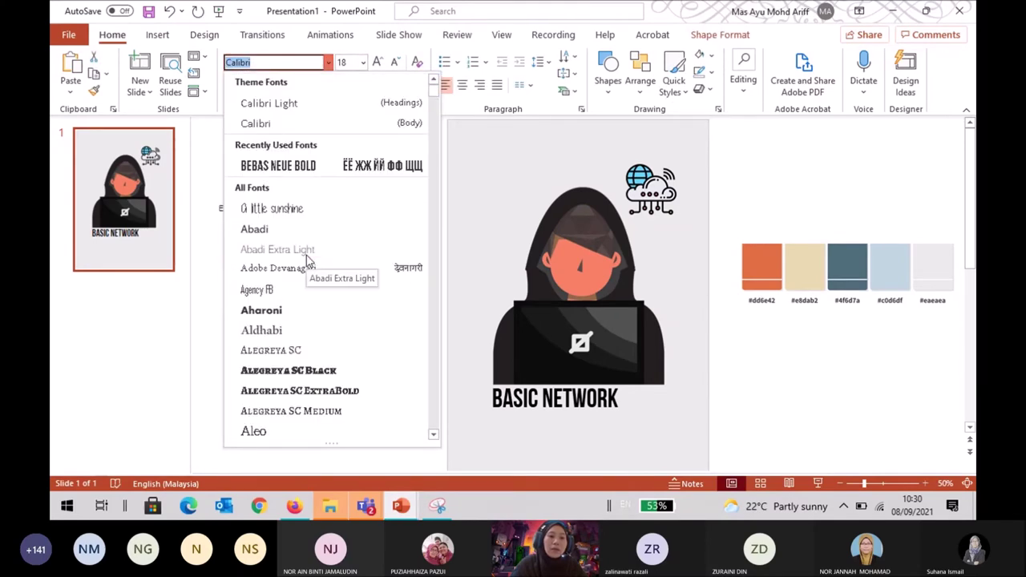
scroll(308, 260, down, 12)
scroll(308, 261, down, 8)
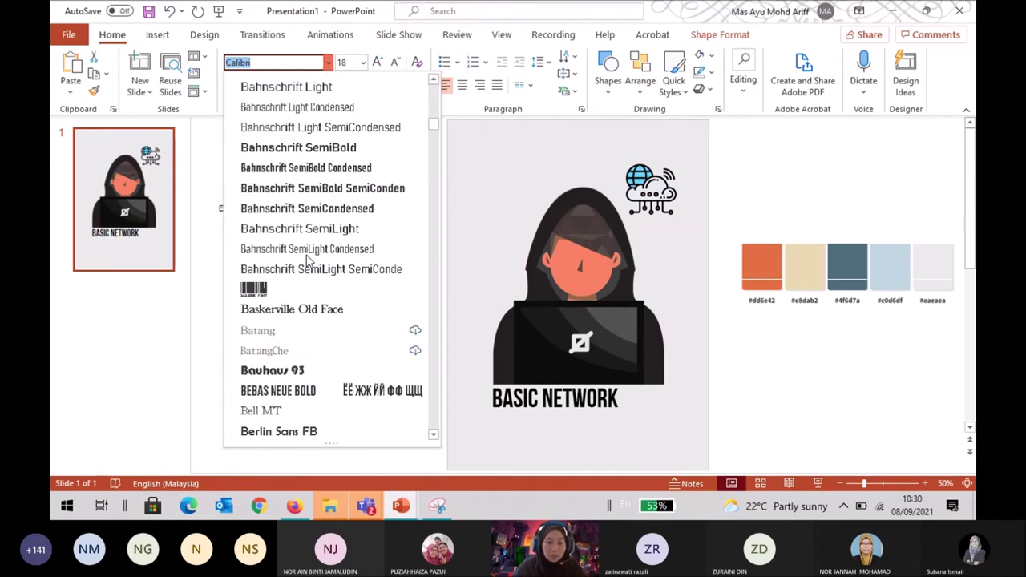
scroll(309, 260, down, 7)
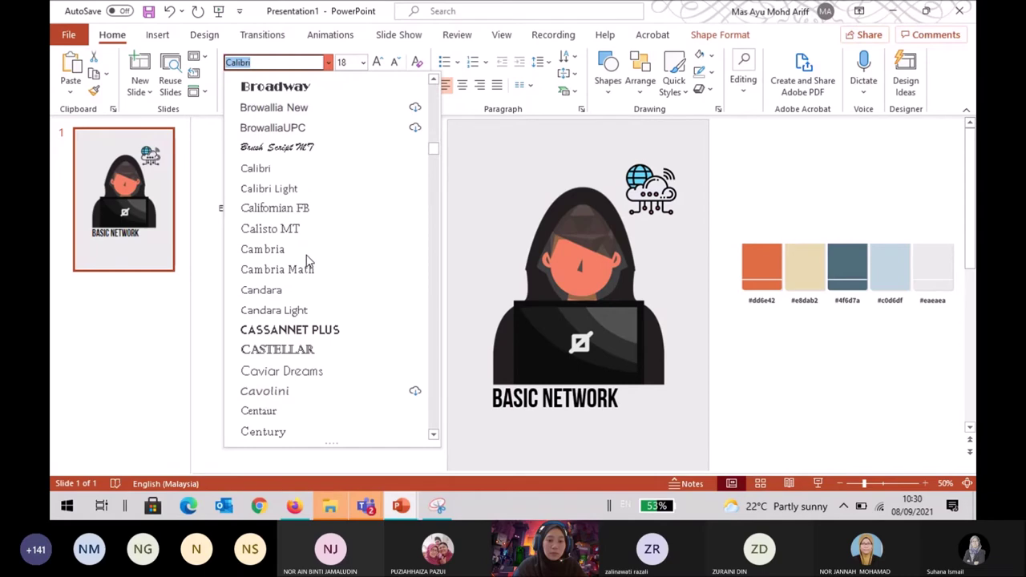
scroll(309, 261, down, 4)
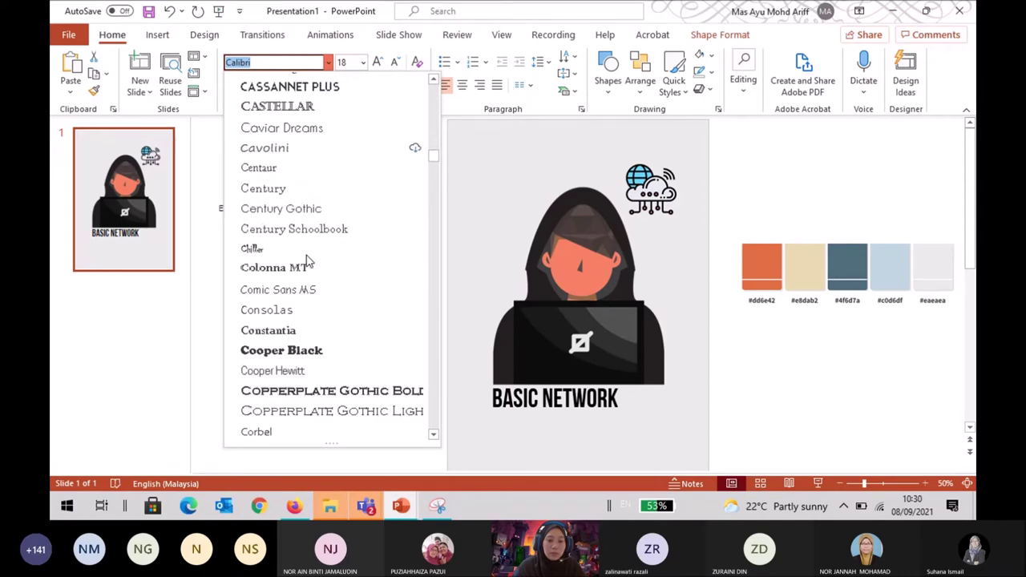
scroll(309, 260, down, 4)
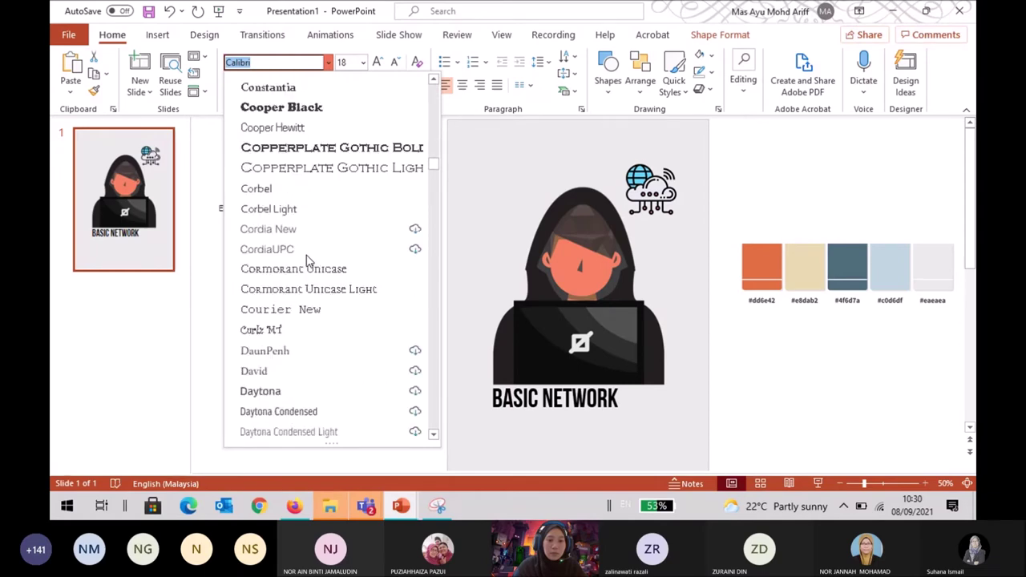
scroll(309, 260, up, 4)
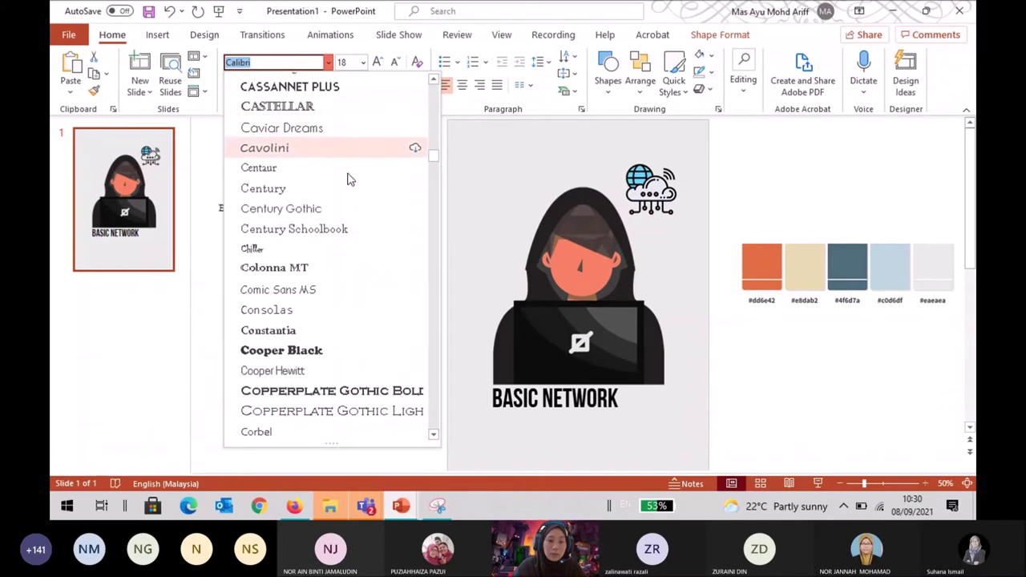
click(325, 210)
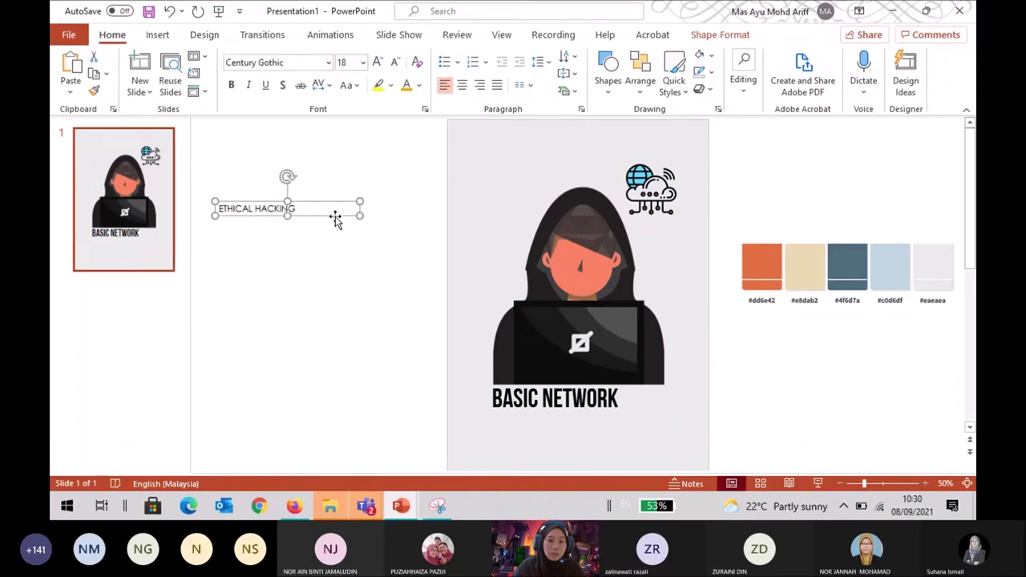
click(363, 63)
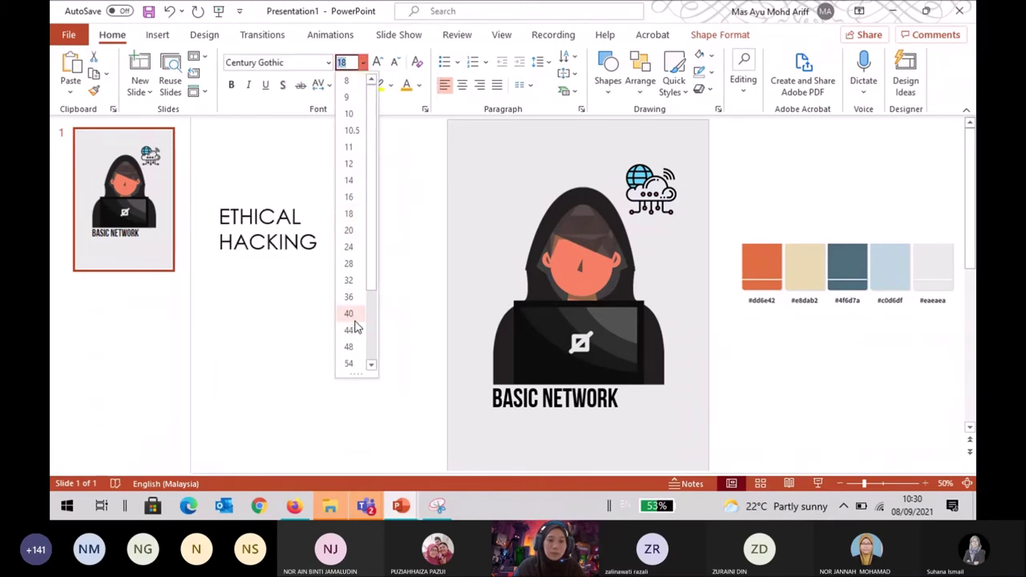
click(350, 315)
Widen the ETHICAL HACKING box to one line, check the layout, then close Firefox's freepik tab.
drag(360, 227, 655, 405)
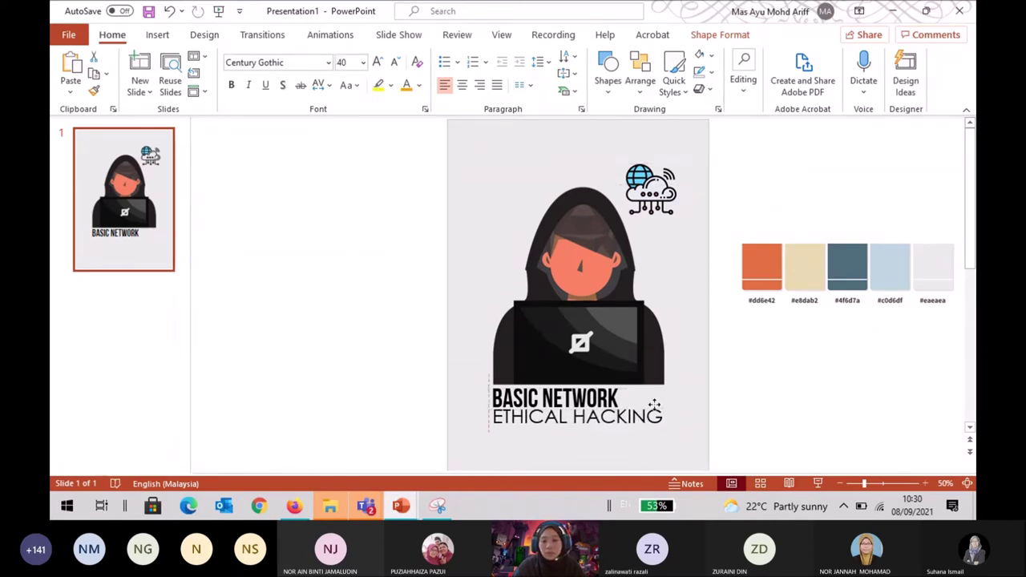
click(802, 412)
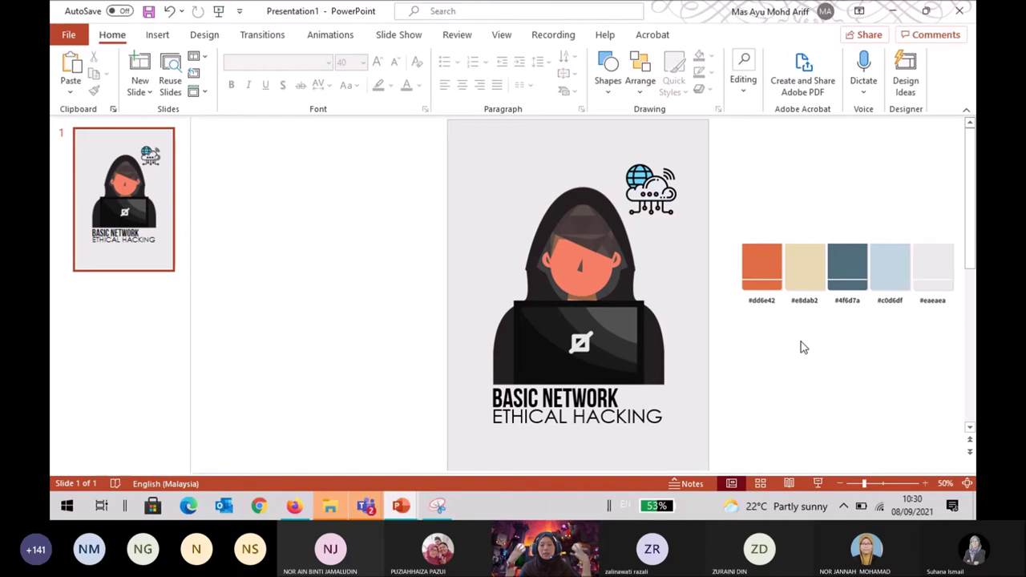
click(552, 399)
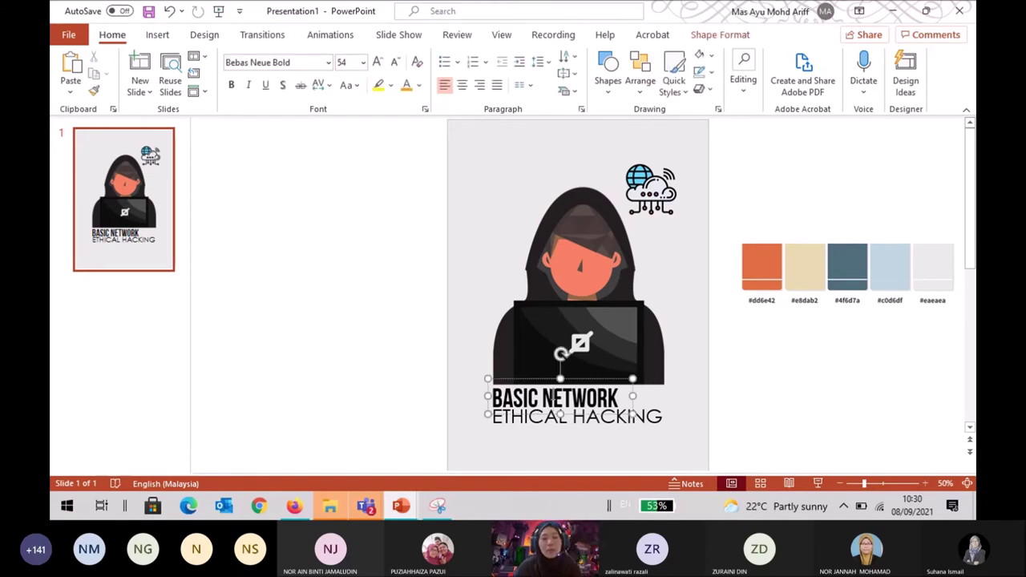
click(547, 420)
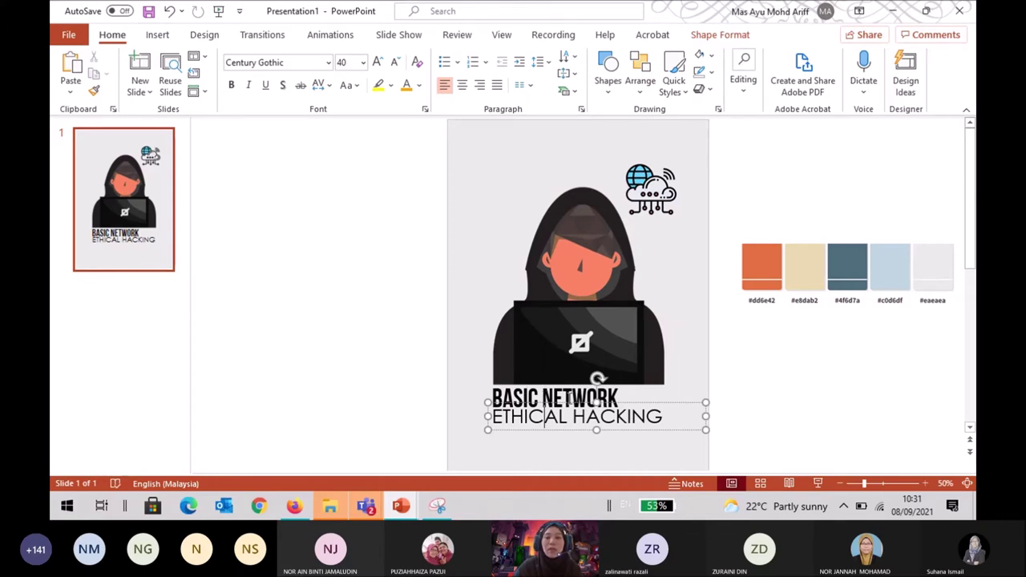
click(794, 377)
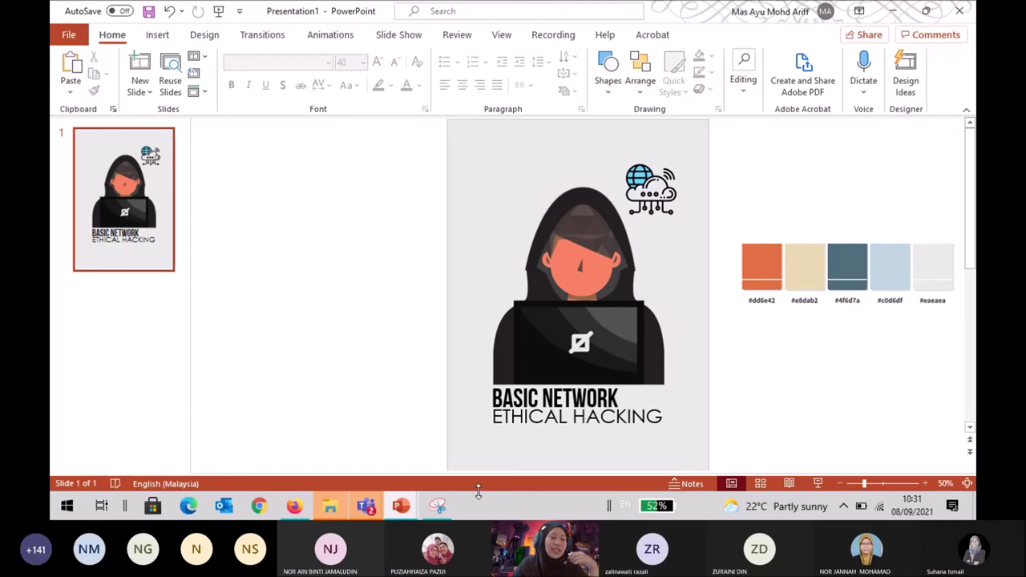
click(414, 507)
click(532, 16)
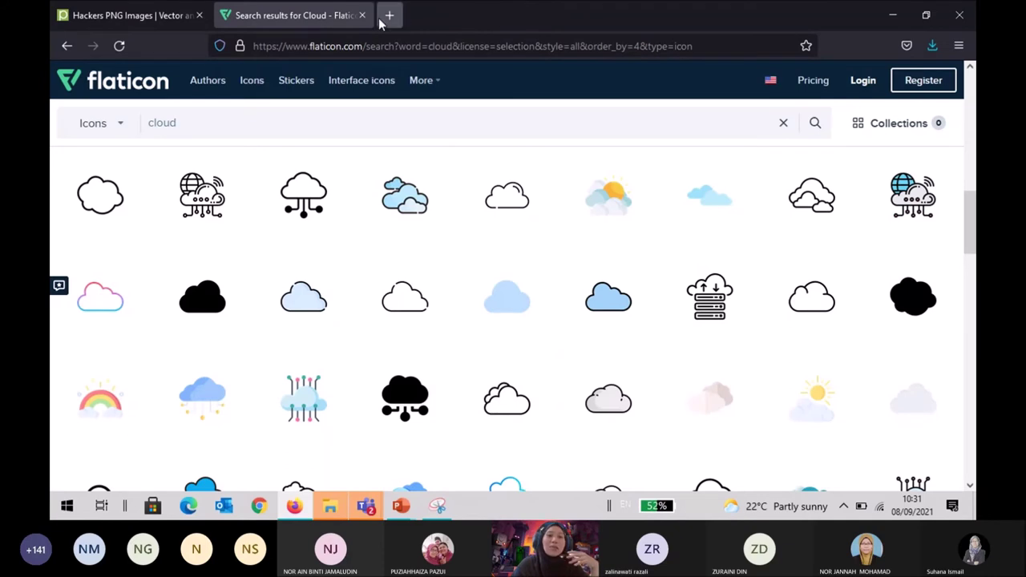
Close the Flaticon tab, load the Google homepage, and return to the Design Book Cover presentation.
click(362, 15)
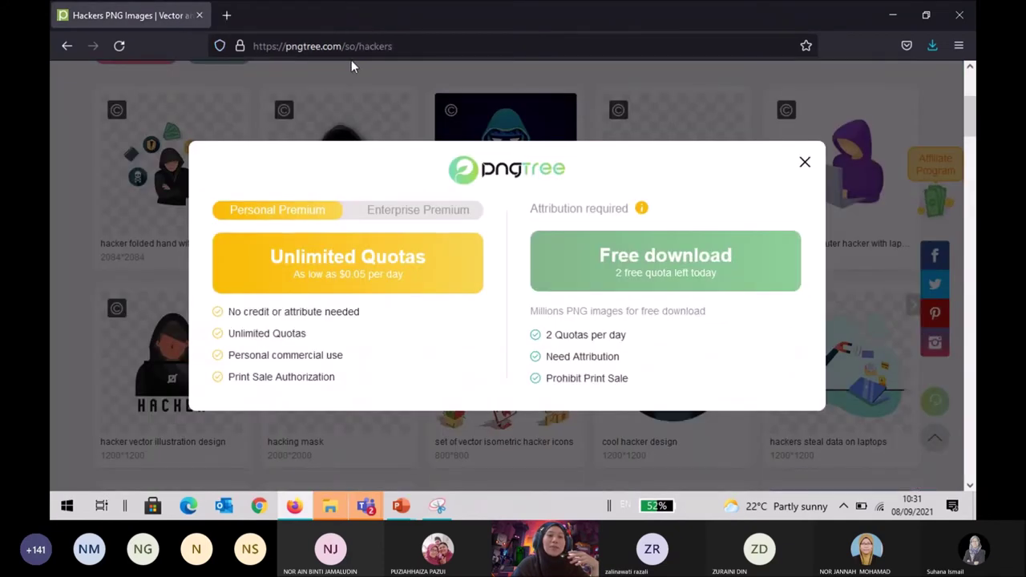
click(360, 48)
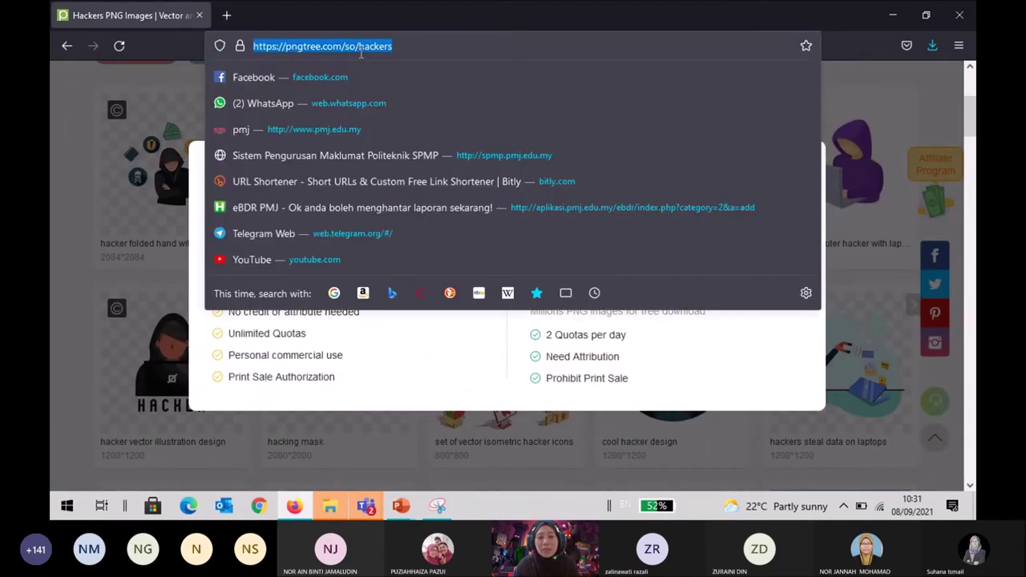
text(gooo)
key(BackSpace)
text(gle)
key(Return)
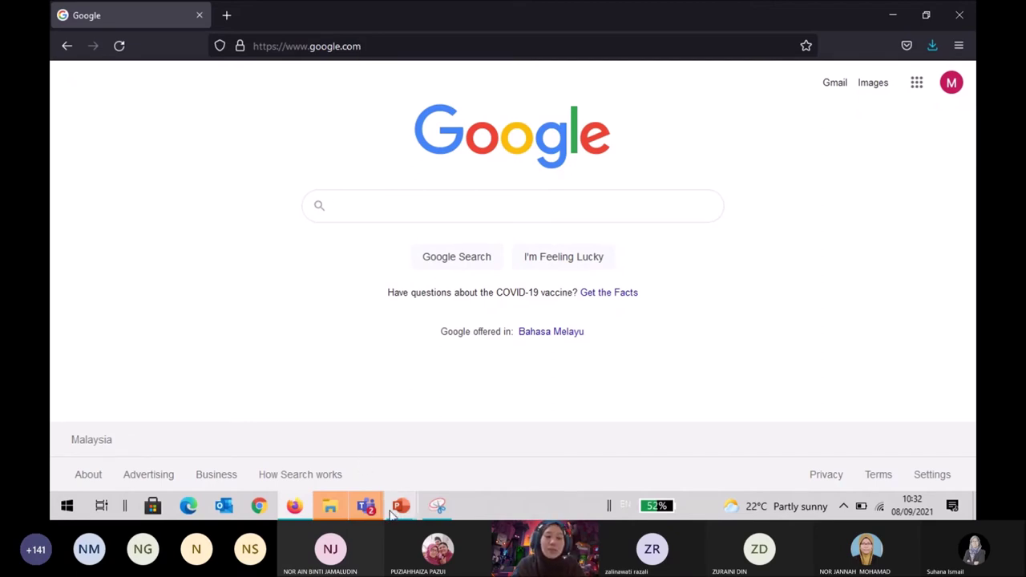
mouse_move(394, 517)
click(323, 441)
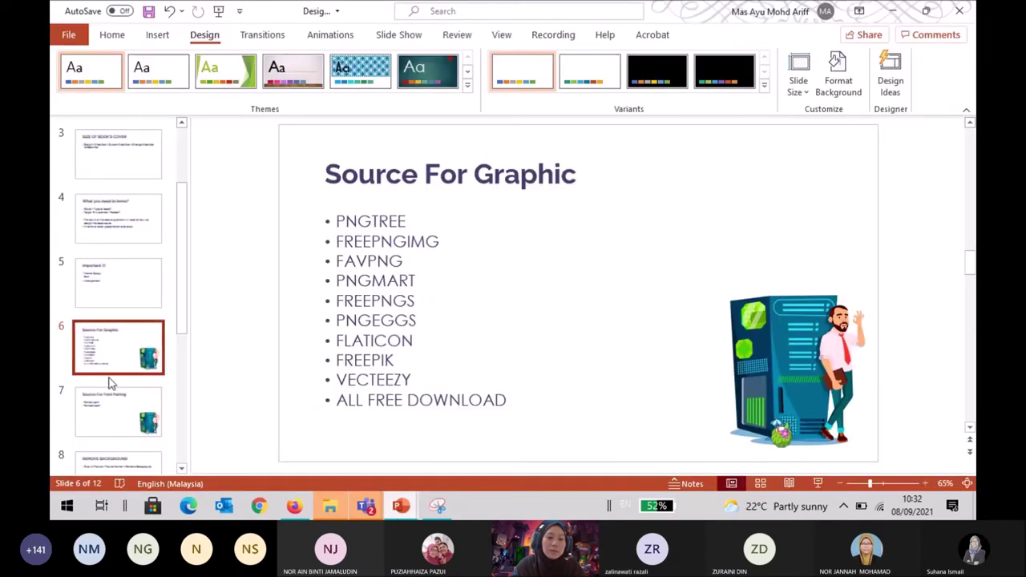
click(112, 404)
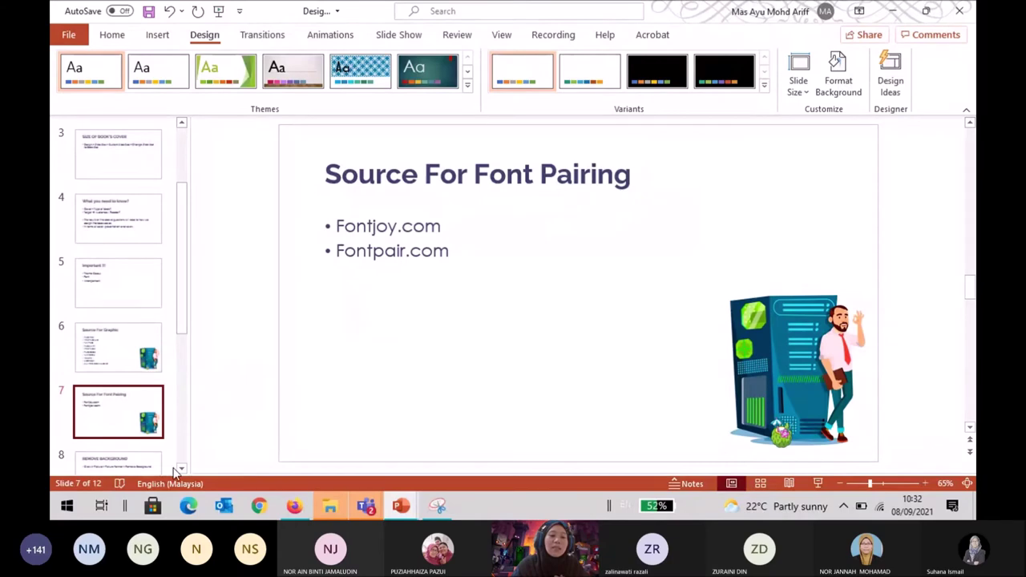
key(alt+Tab)
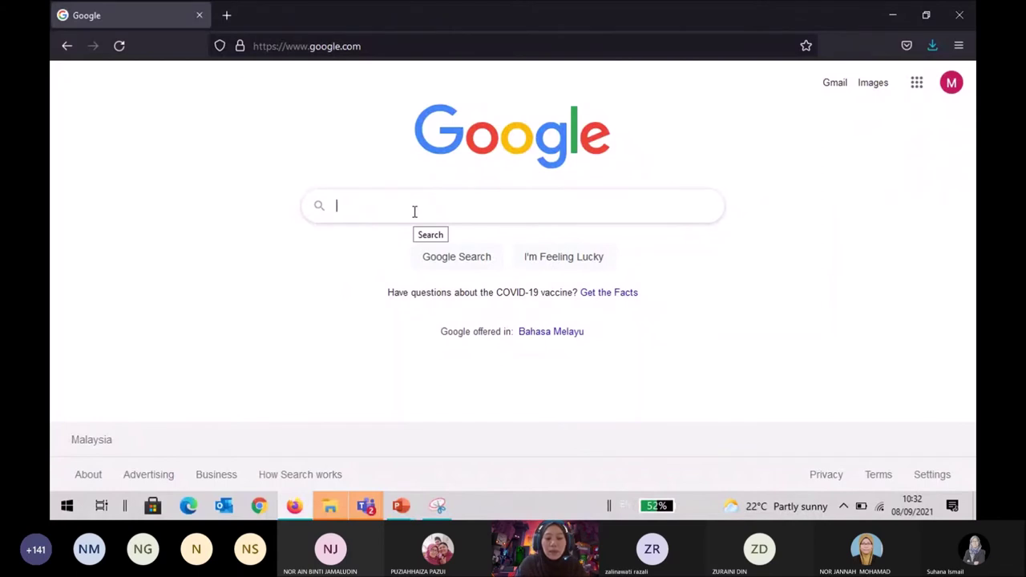
Search Google for 'Font pairing' and switch to image results.
text(Font )
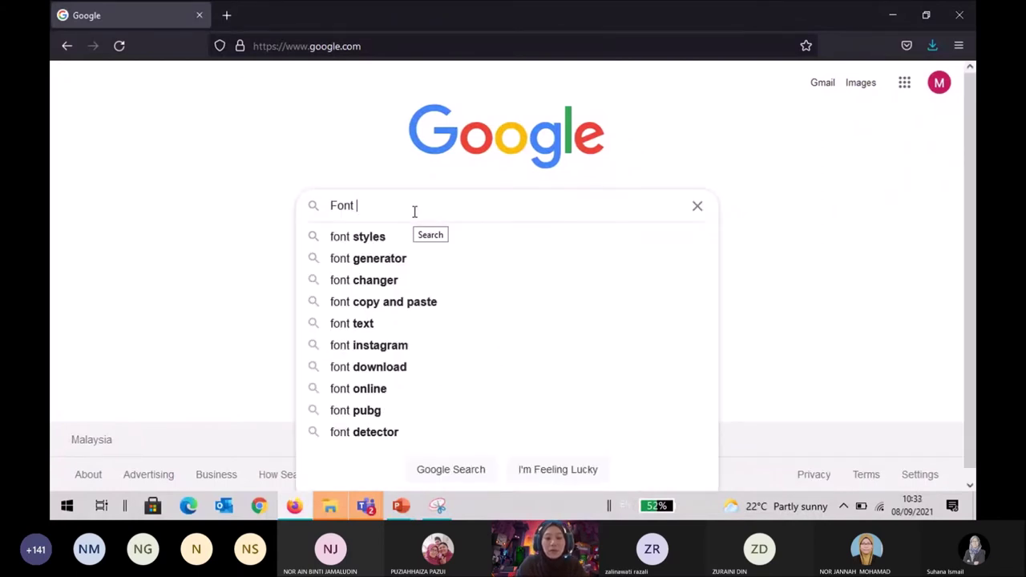
text(pairing)
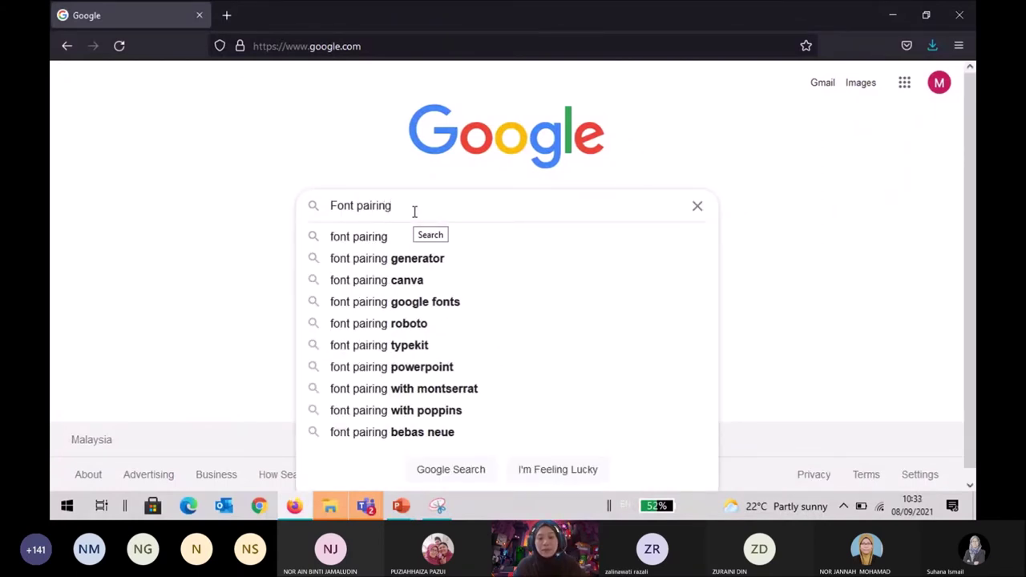
key(Return)
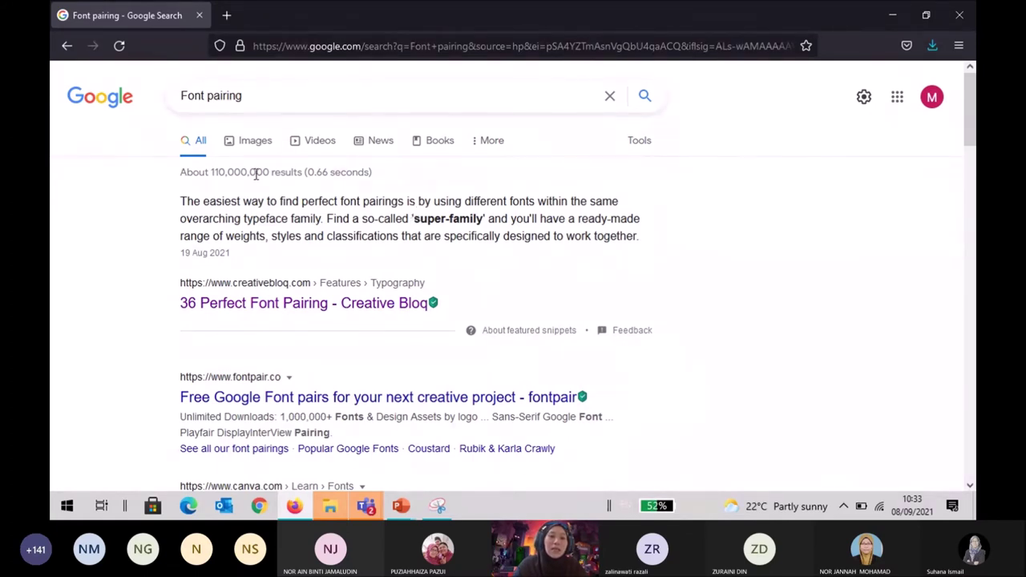
scroll(256, 326, down, 5)
scroll(258, 325, up, 5)
scroll(258, 325, down, 5)
scroll(258, 326, up, 4)
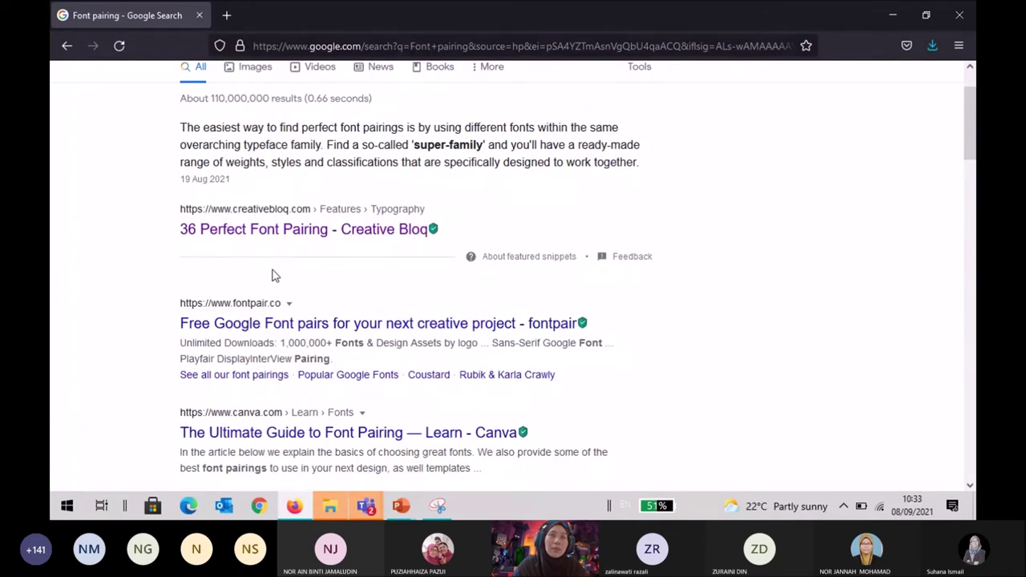
scroll(272, 276, up, 1)
click(269, 152)
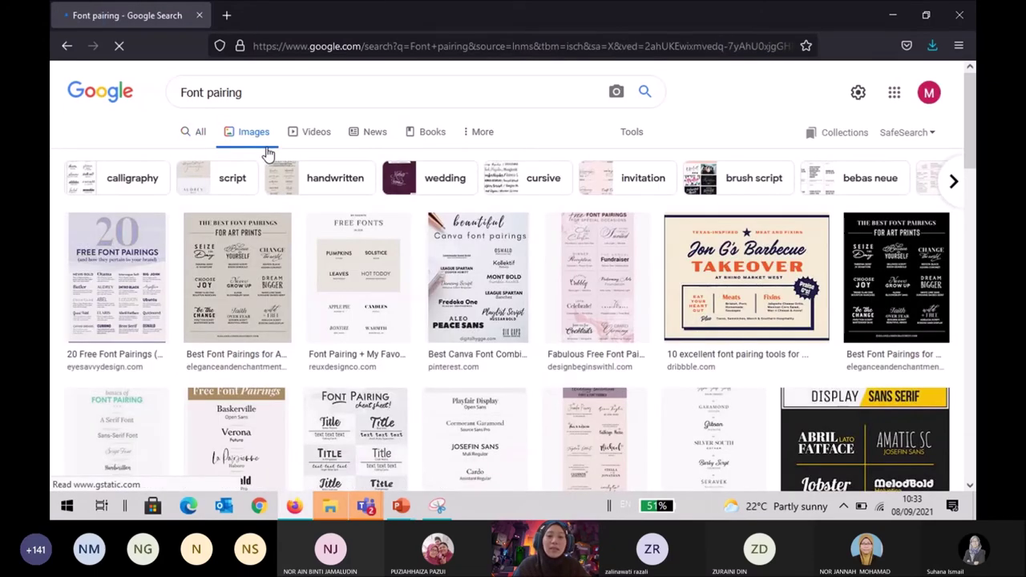
Refine the query to 'Font pairing + modern' and preview the elegant font pairings image.
scroll(279, 263, down, 3)
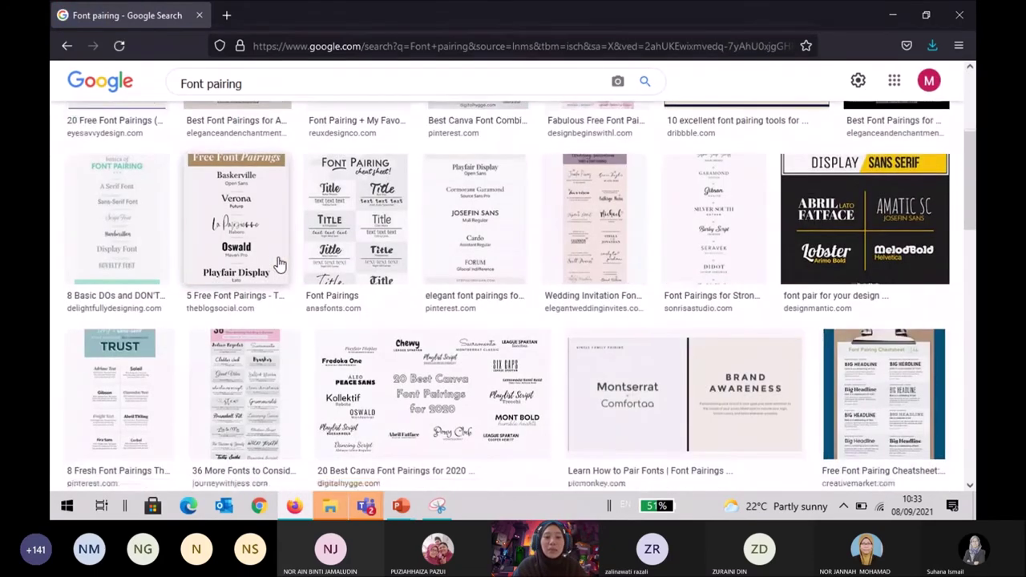
scroll(279, 262, up, 3)
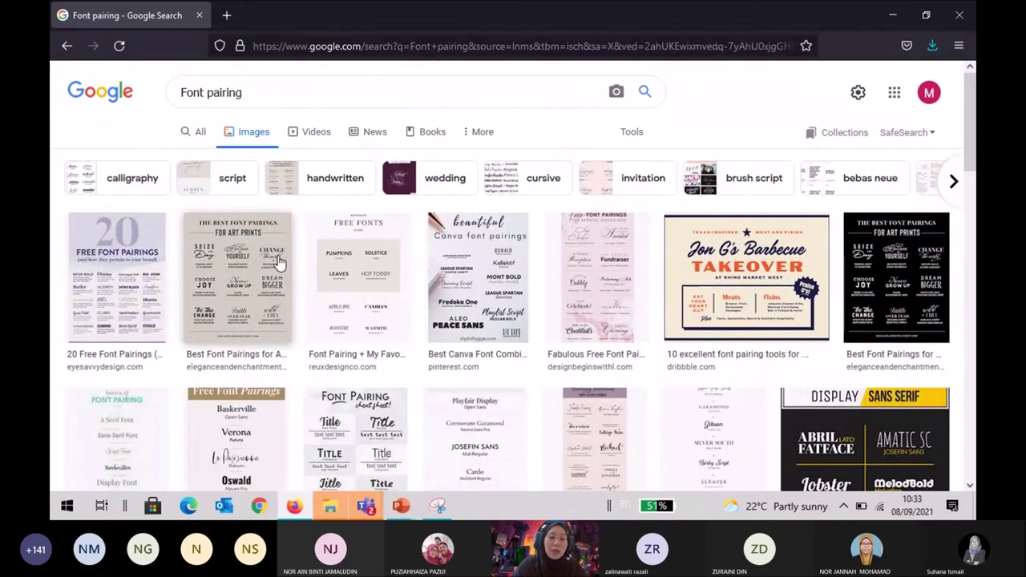
click(312, 96)
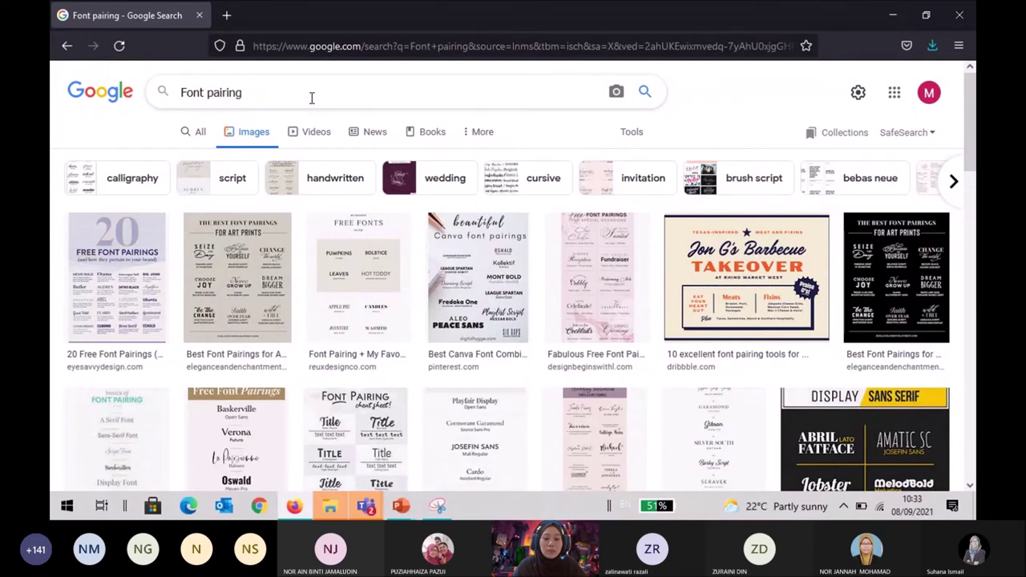
text(+)
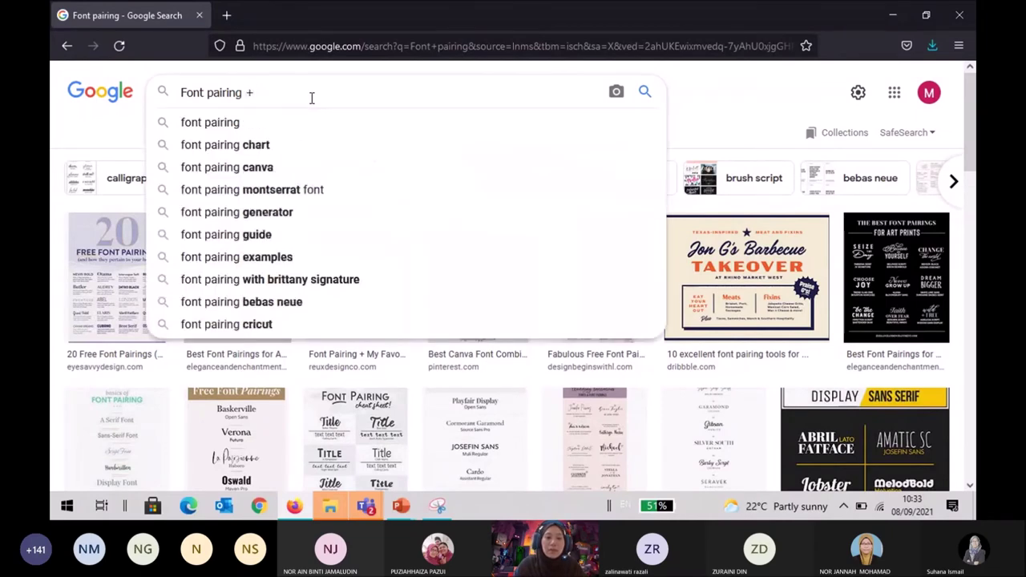
text( modern)
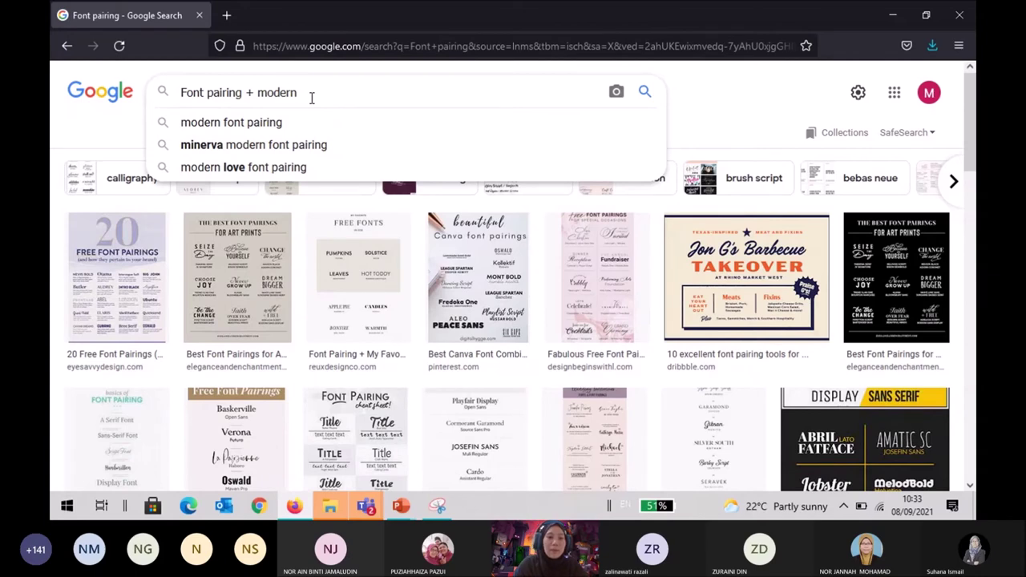
key(Return)
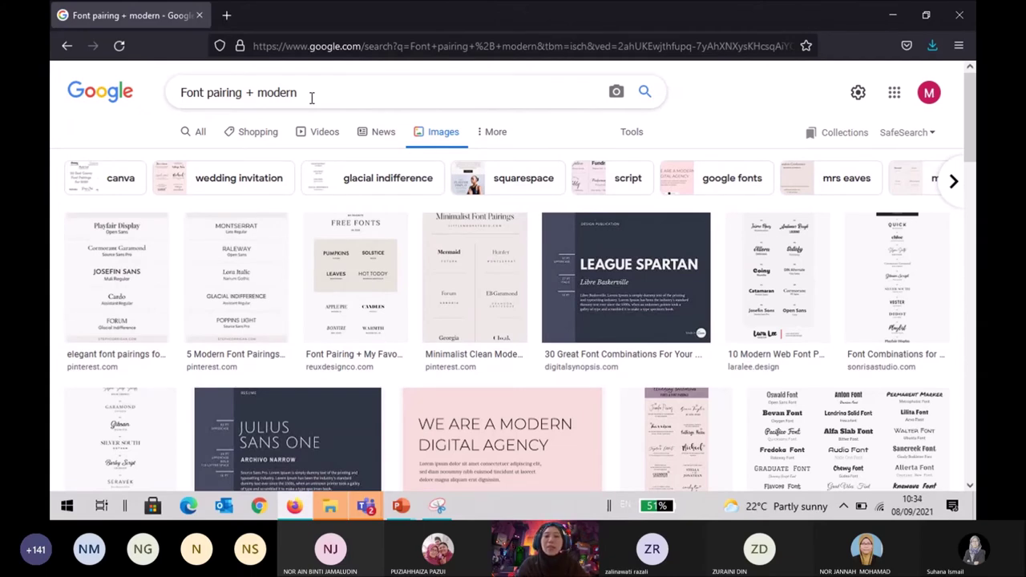
click(136, 287)
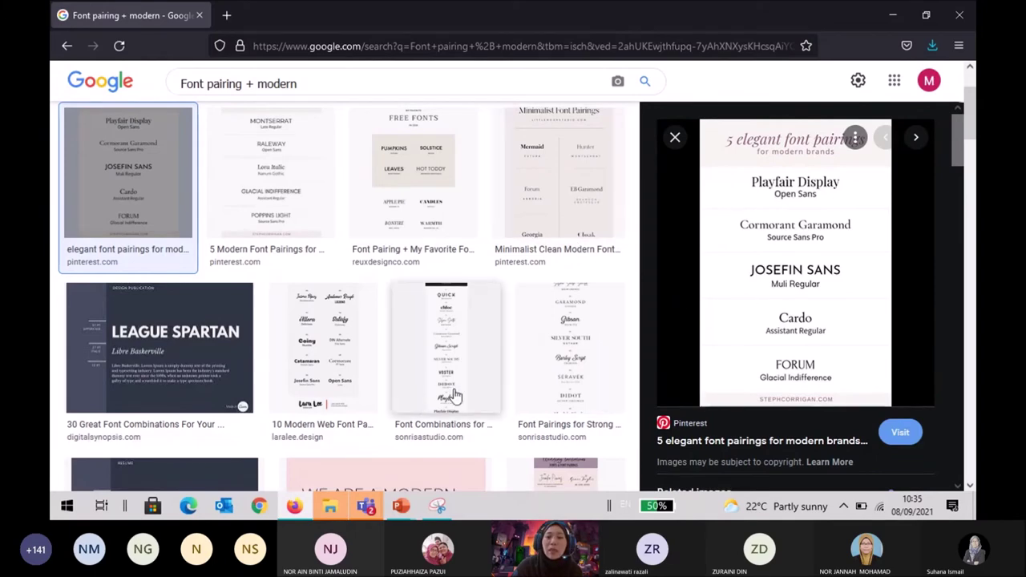
Preview the Reux Design Co FREE FONTS image and scroll through its related images.
click(428, 224)
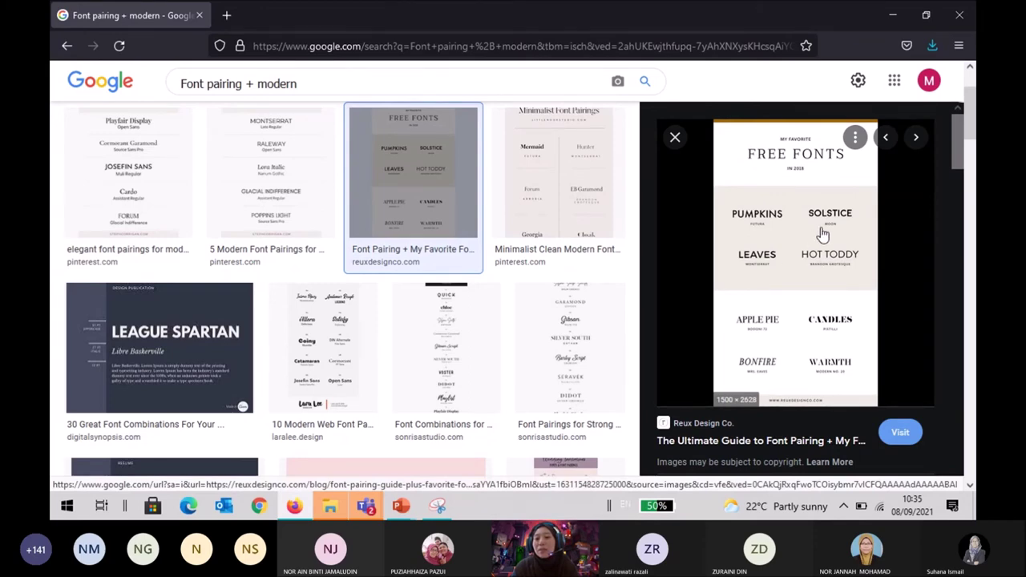
scroll(301, 345, down, 3)
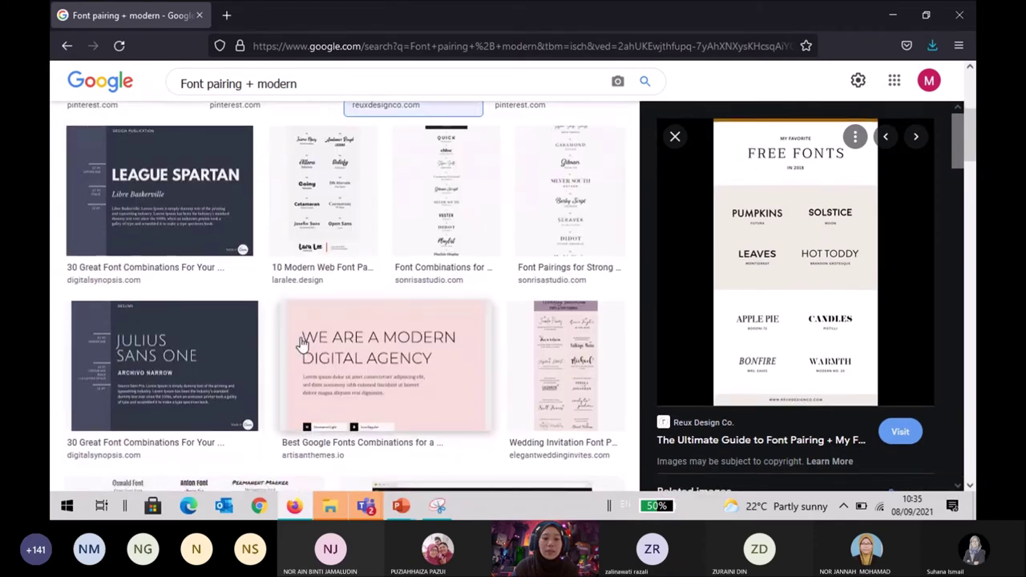
scroll(301, 345, down, 3)
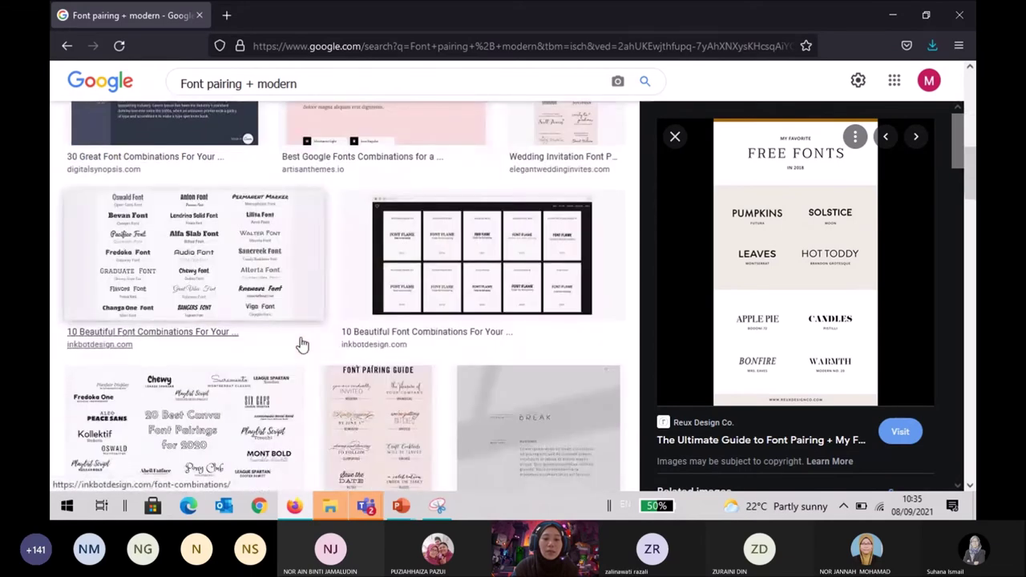
scroll(301, 345, down, 3)
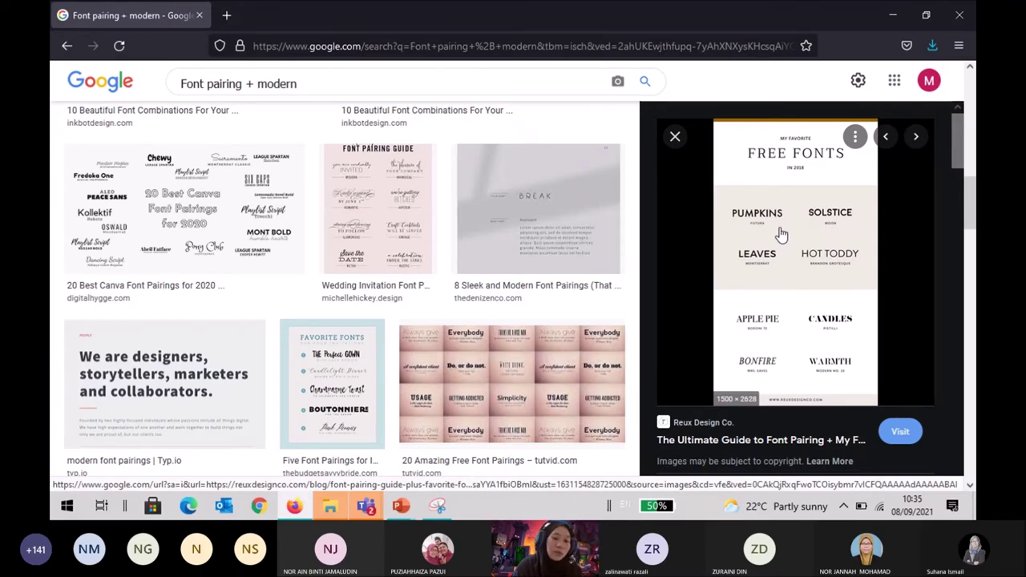
scroll(754, 254, down, 2)
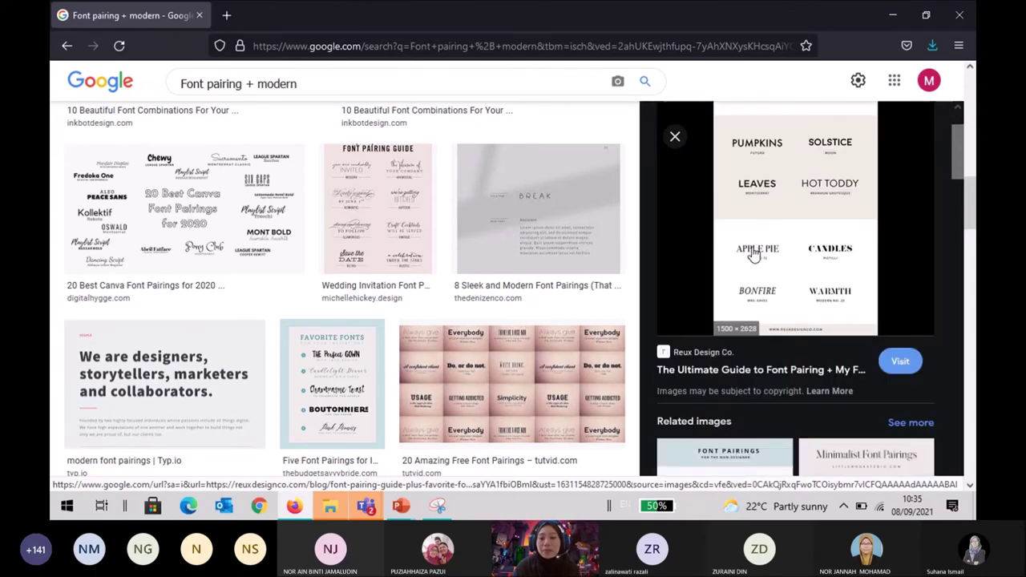
scroll(753, 255, down, 6)
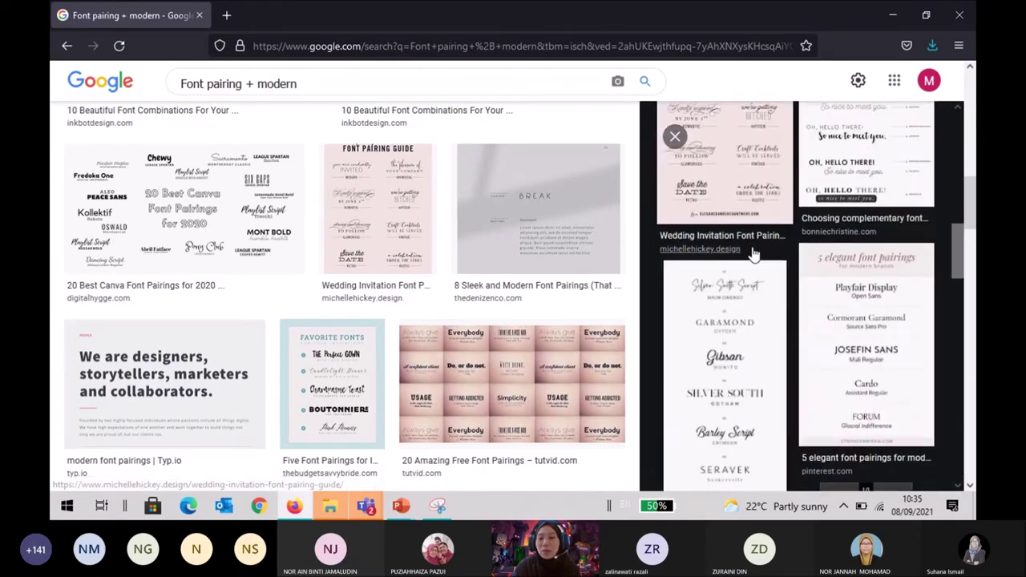
scroll(754, 252, up, 5)
click(361, 84)
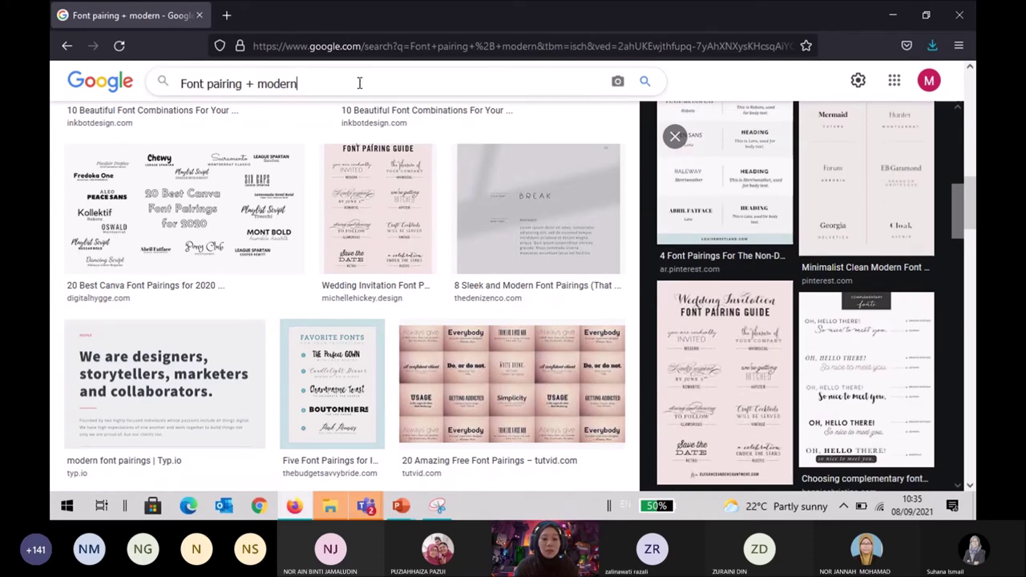
double_click(276, 84)
text(fancy)
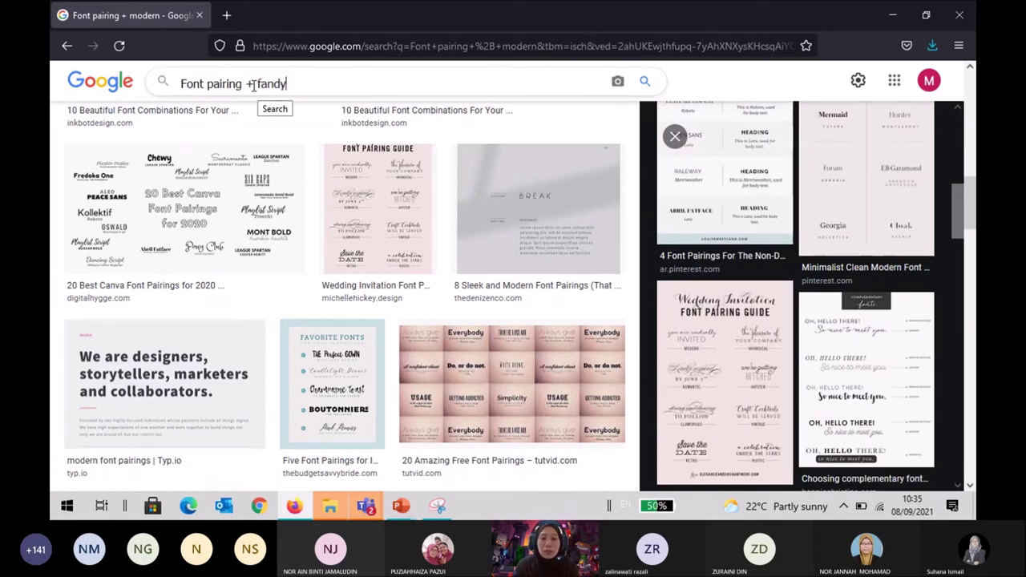
key(BackSpace)
key(BackSpace)
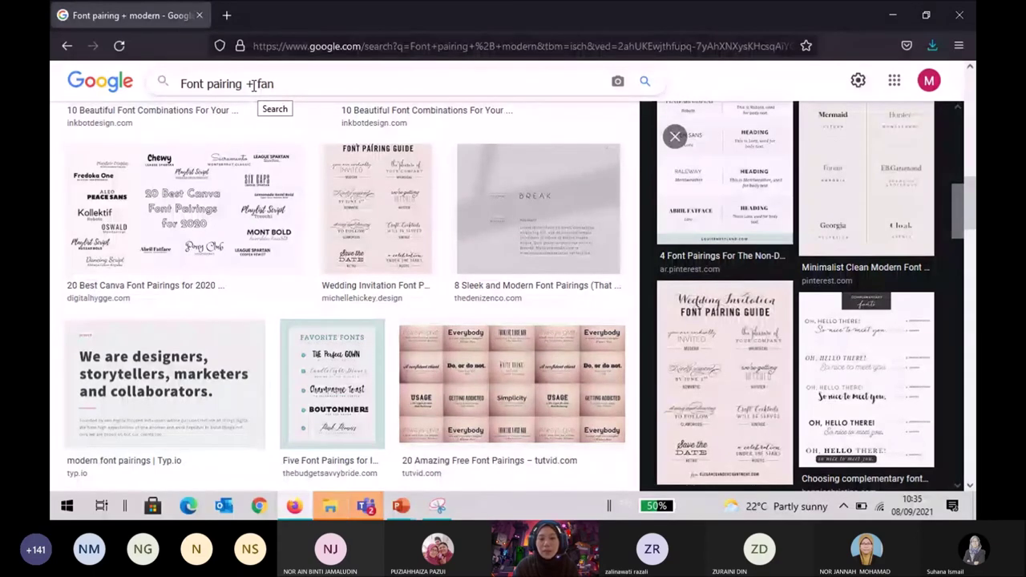
text(cy)
key(Return)
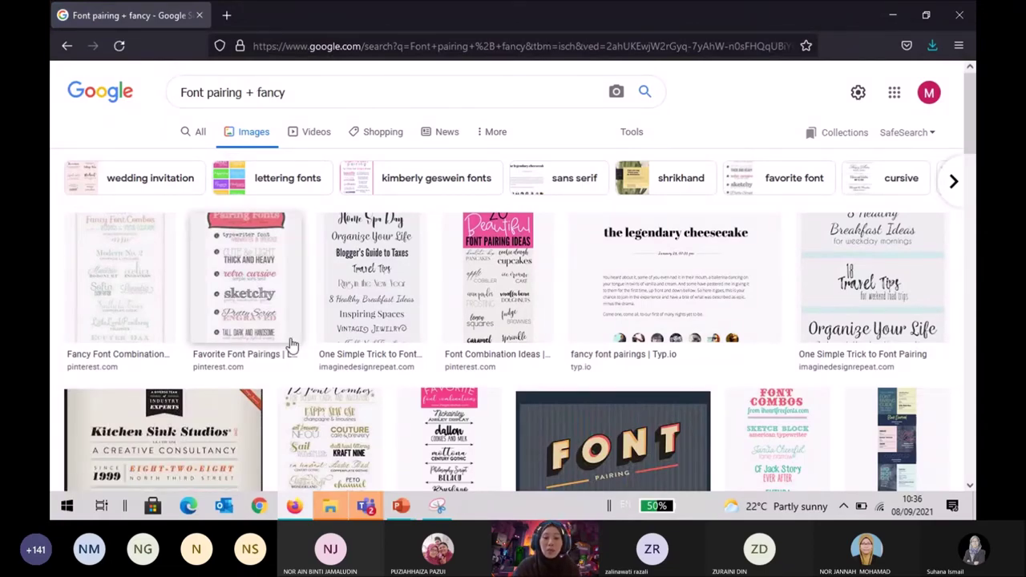
scroll(292, 345, down, 3)
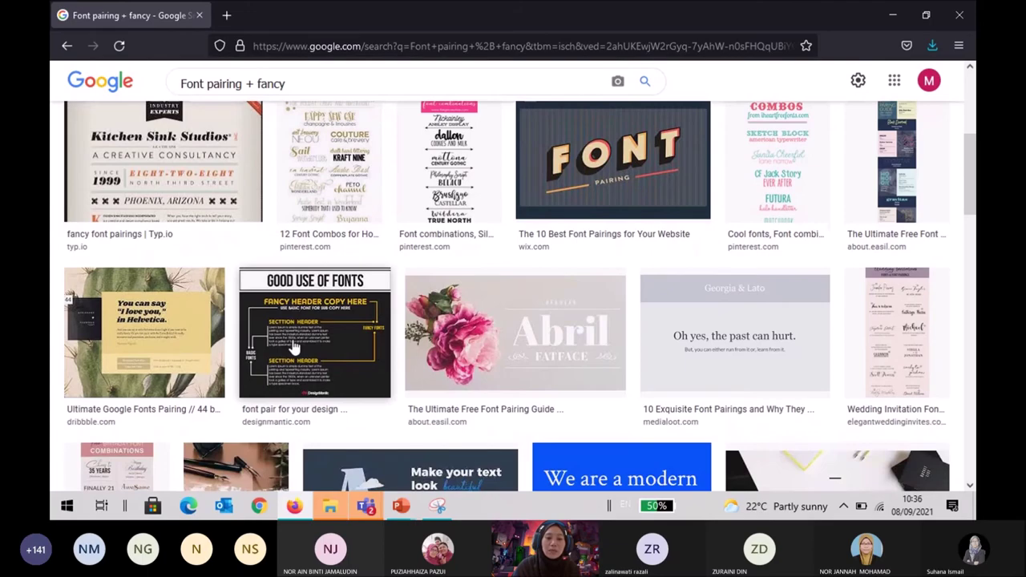
scroll(293, 345, down, 6)
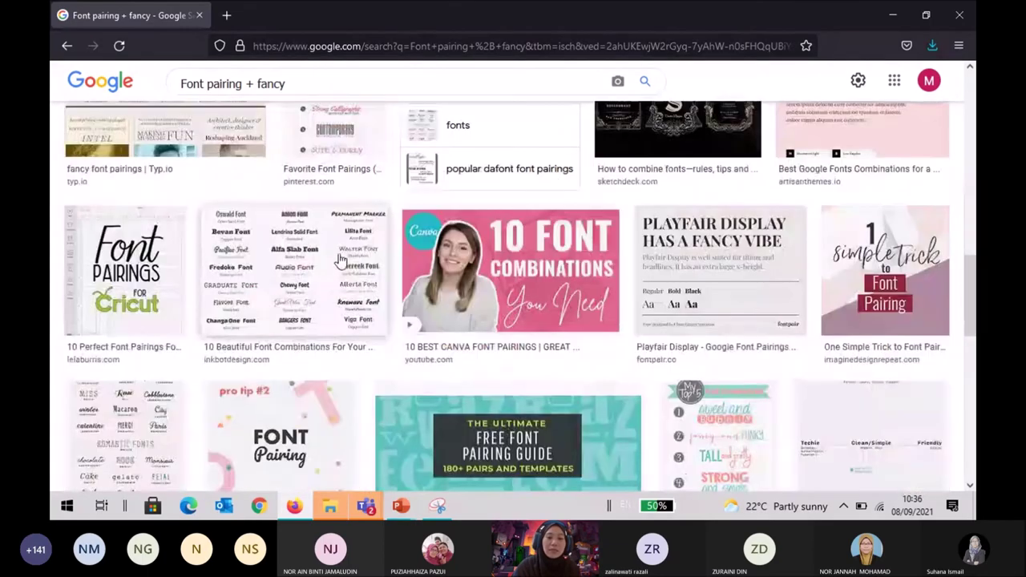
click(339, 259)
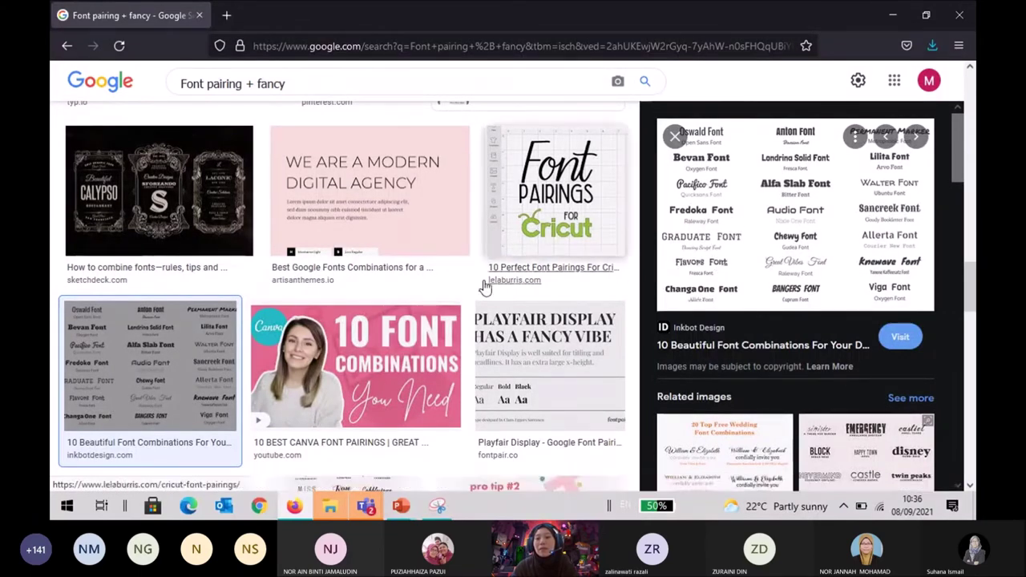
scroll(449, 293, up, 5)
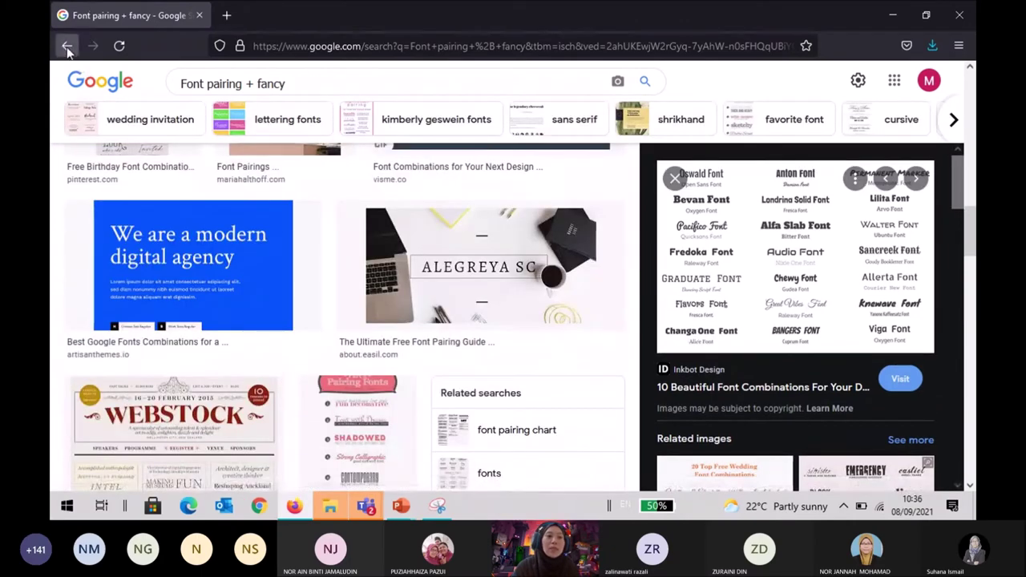
click(67, 47)
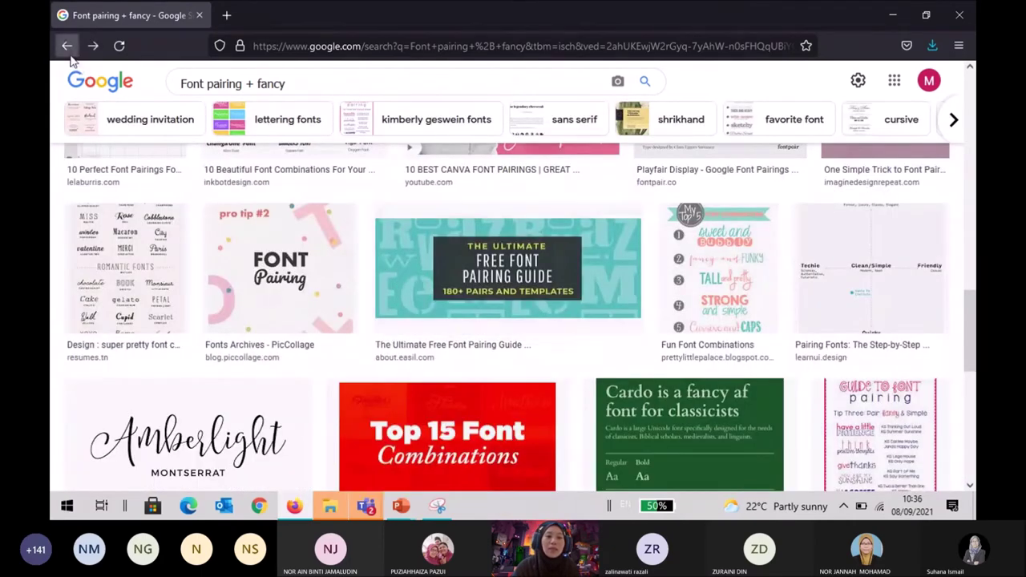
click(69, 48)
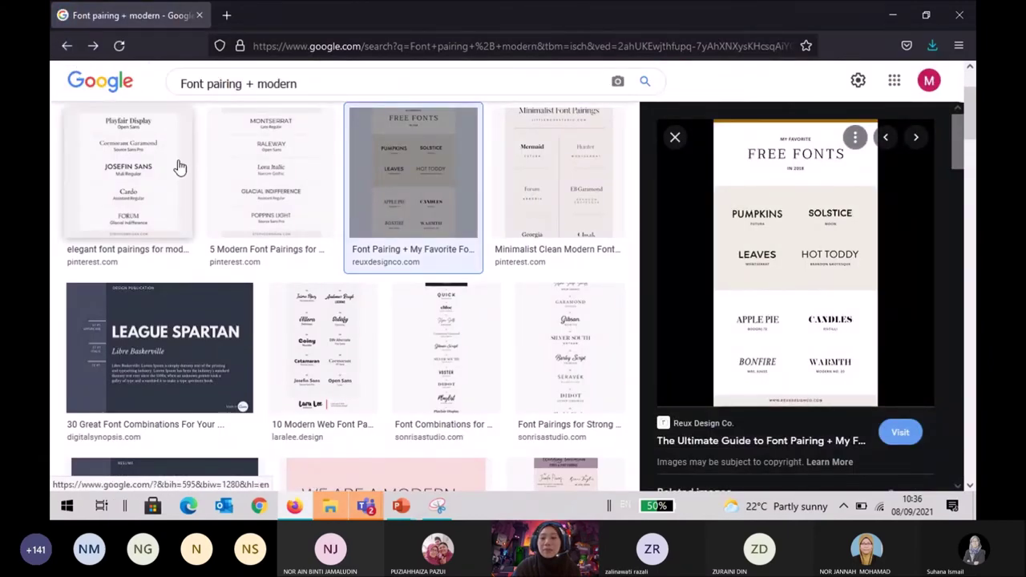
Preview the '10 Beautiful Font Combinations' image from the related results.
scroll(218, 291, up, 2)
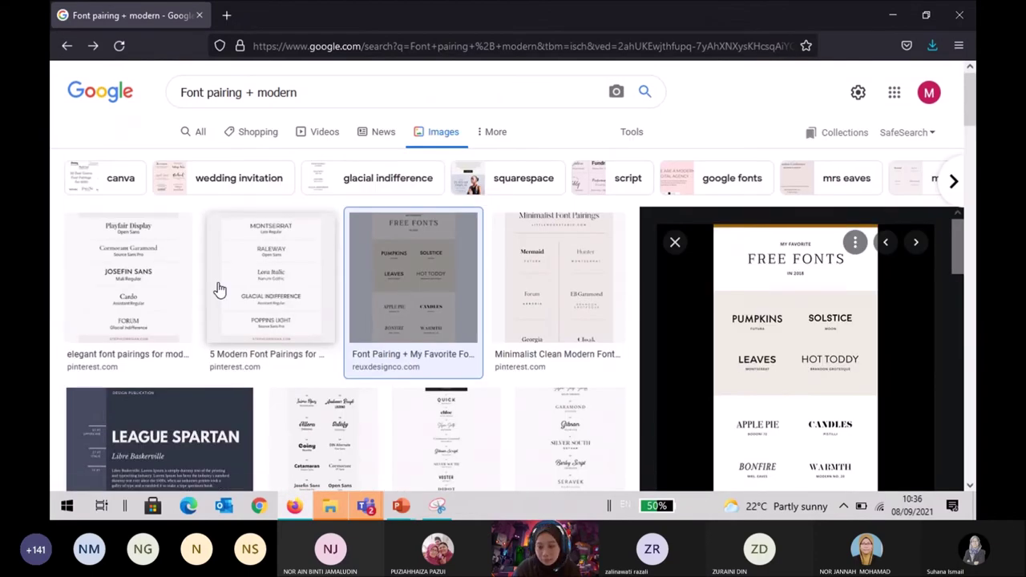
scroll(217, 288, down, 3)
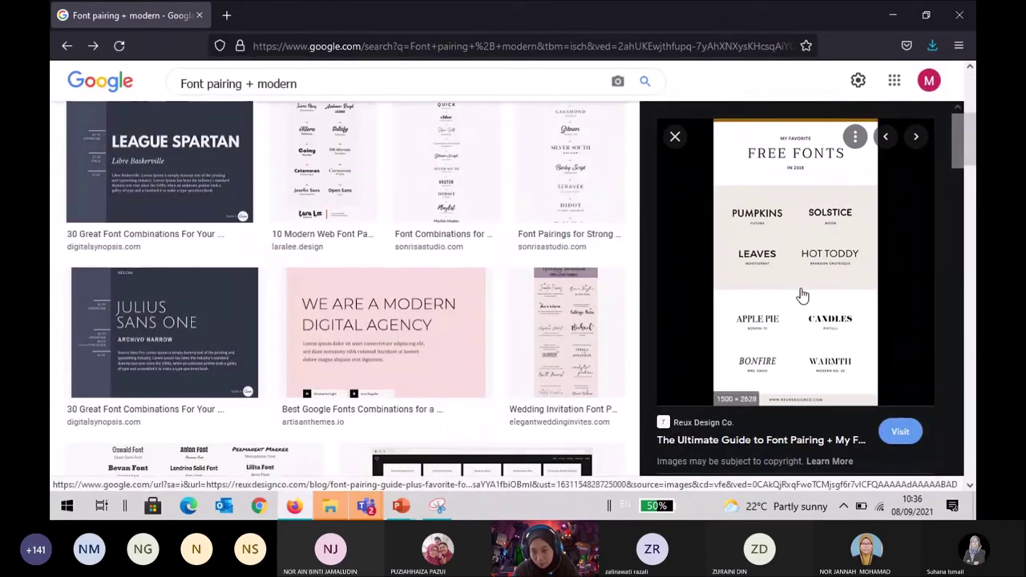
scroll(526, 319, down, 2)
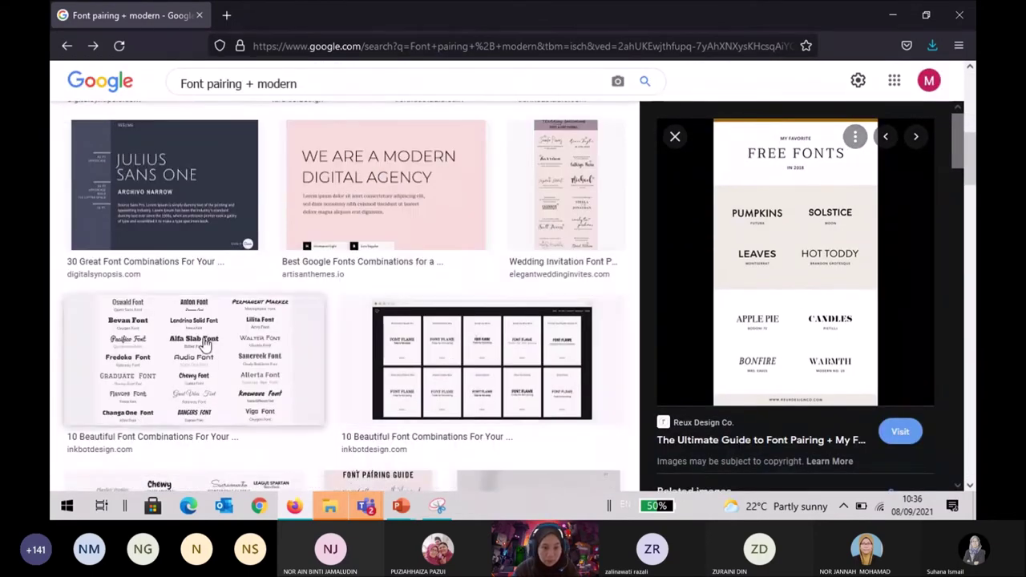
click(204, 344)
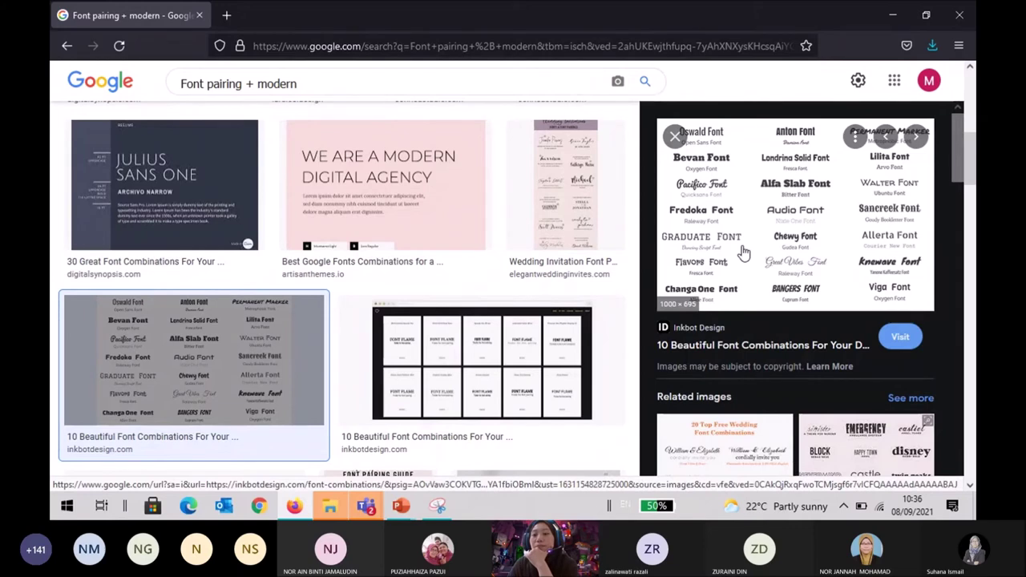
Scroll the related images and open a large preview of the reuxdesignco.com Free Fonts image.
scroll(744, 253, down, 3)
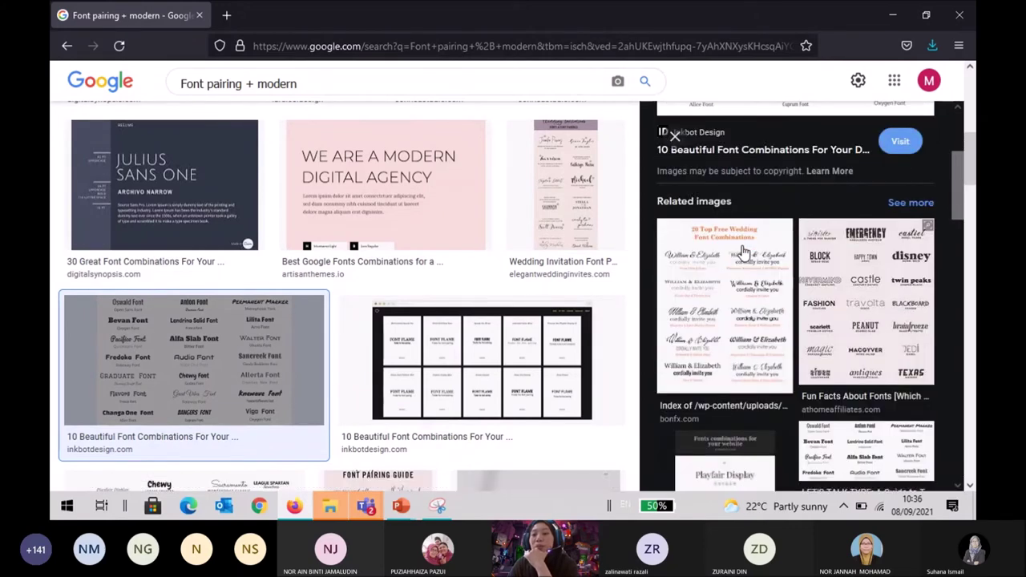
scroll(744, 252, down, 5)
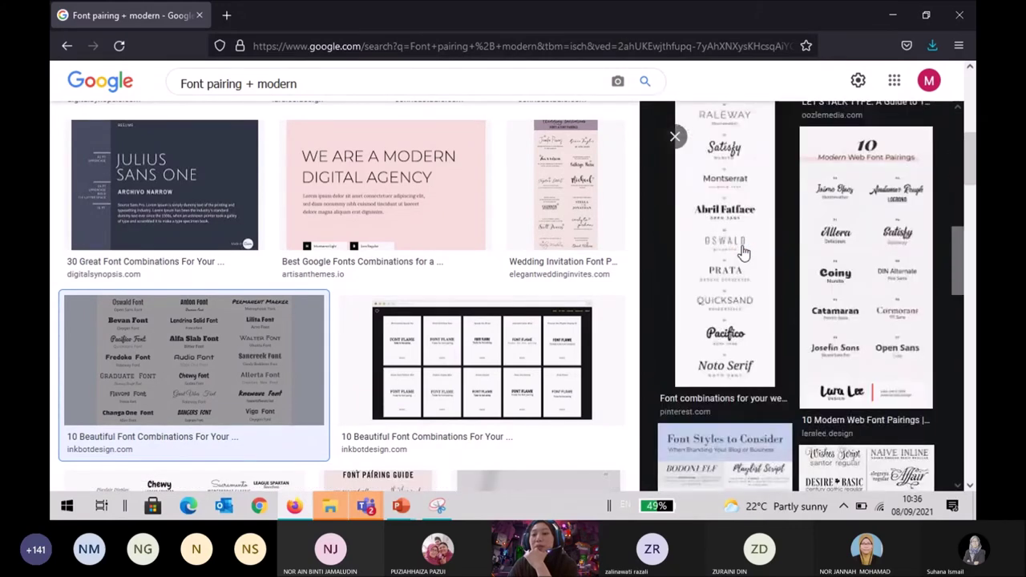
scroll(744, 252, down, 3)
scroll(744, 252, down, 5)
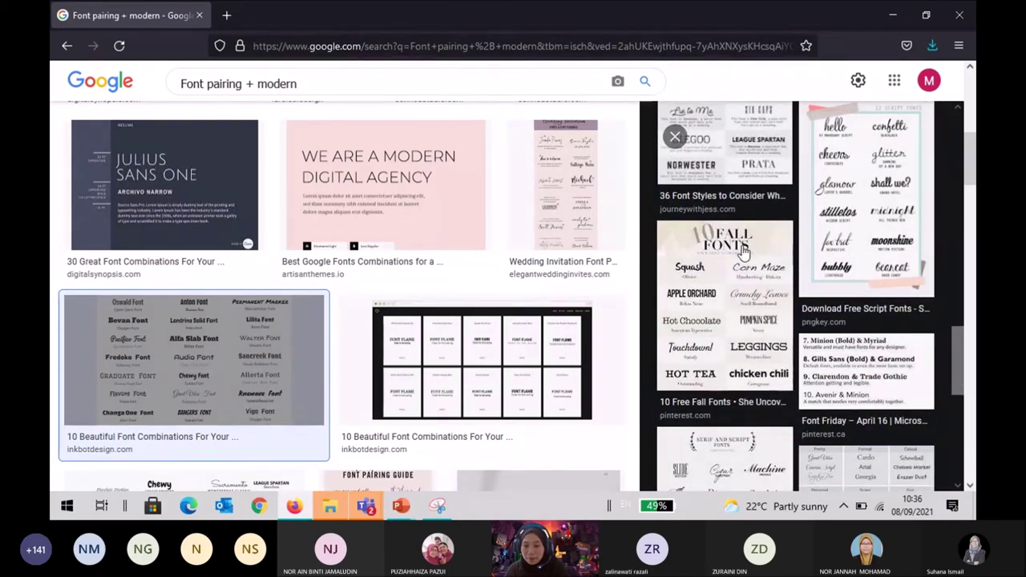
scroll(744, 252, down, 3)
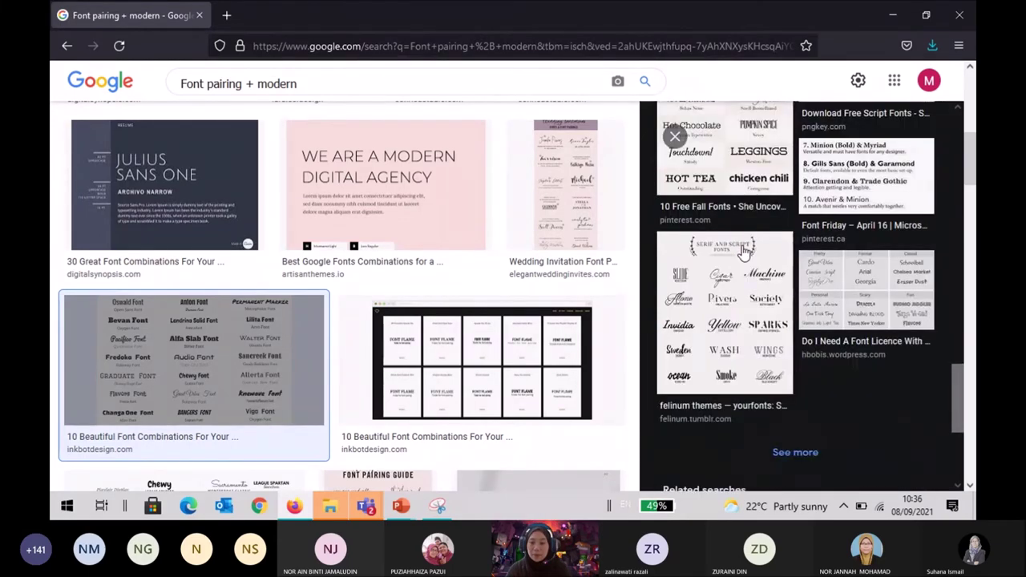
scroll(744, 252, down, 3)
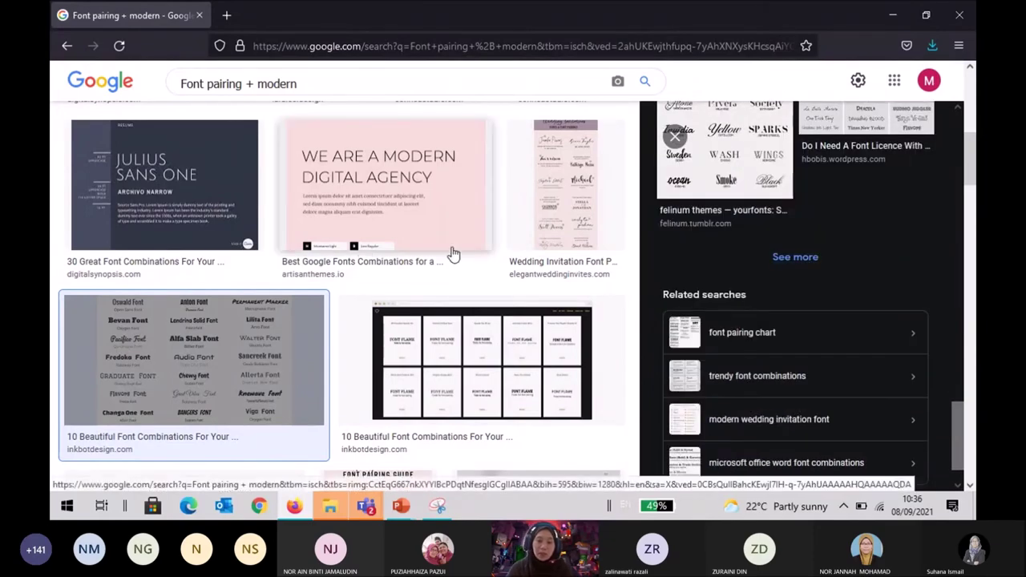
scroll(212, 379, up, 10)
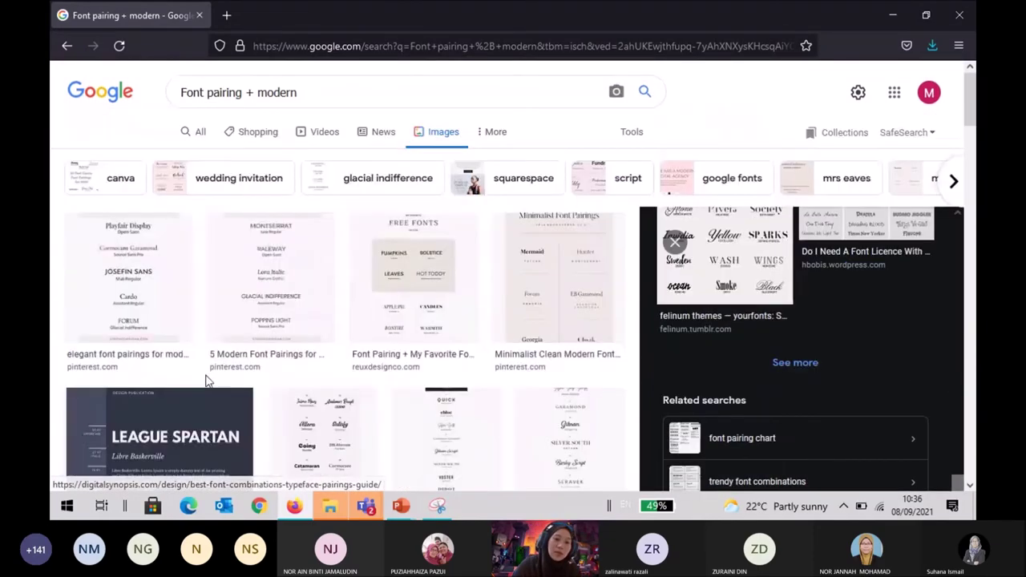
click(424, 264)
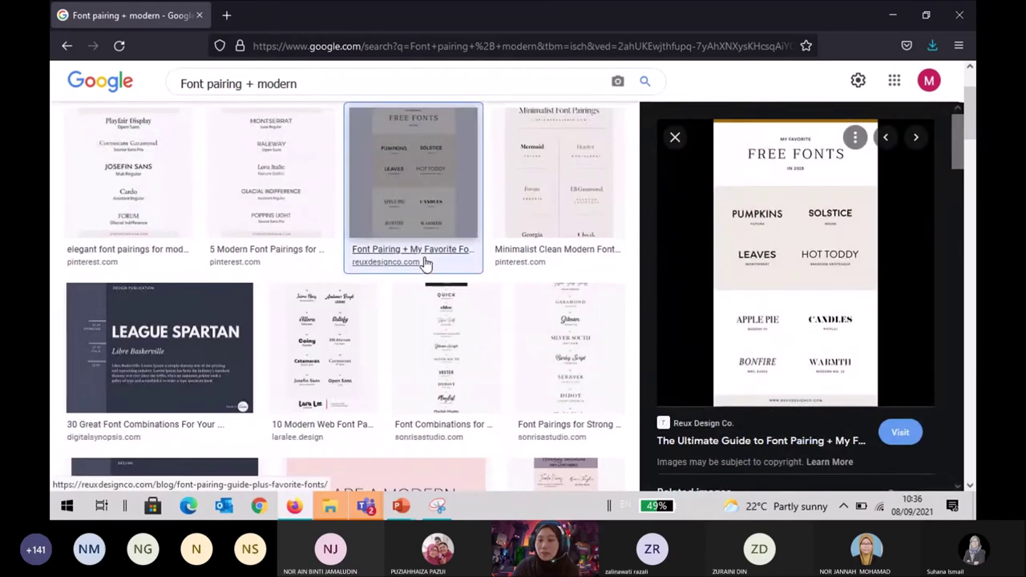
Open the reuxdesignco.com font pairing article and scroll to its Futura and Montserrat samples.
click(800, 277)
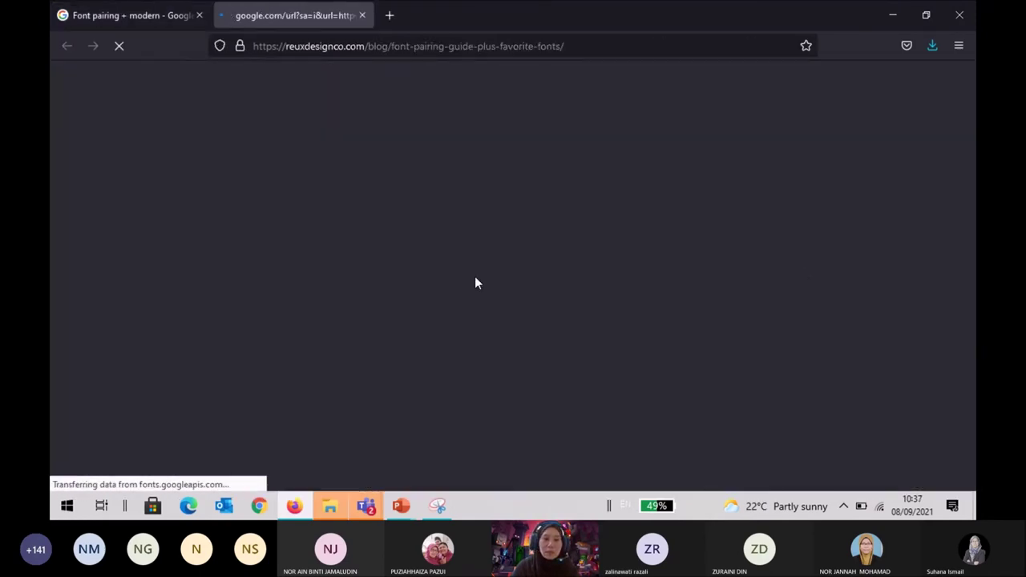
scroll(474, 277, down, 15)
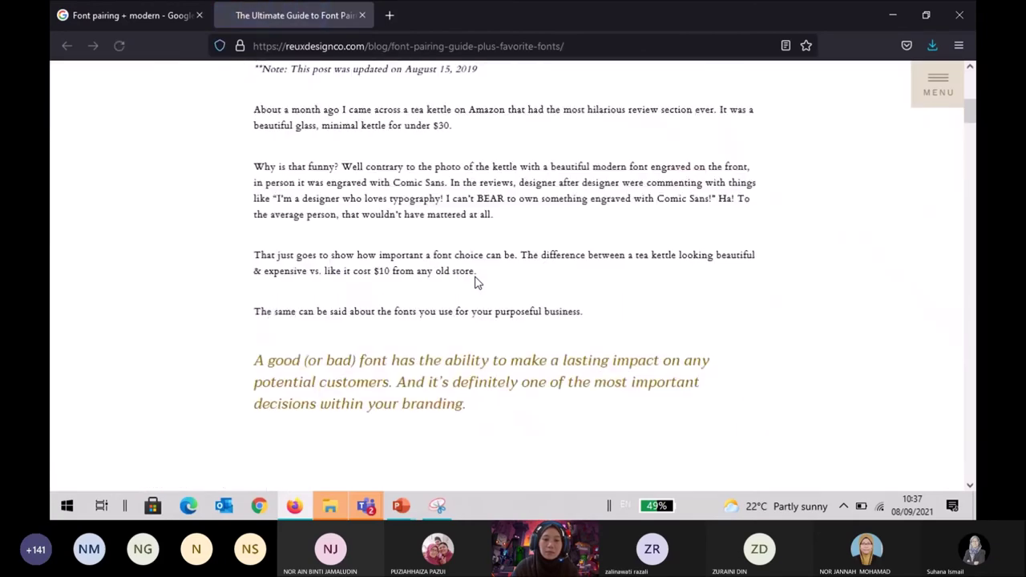
scroll(475, 279, down, 10)
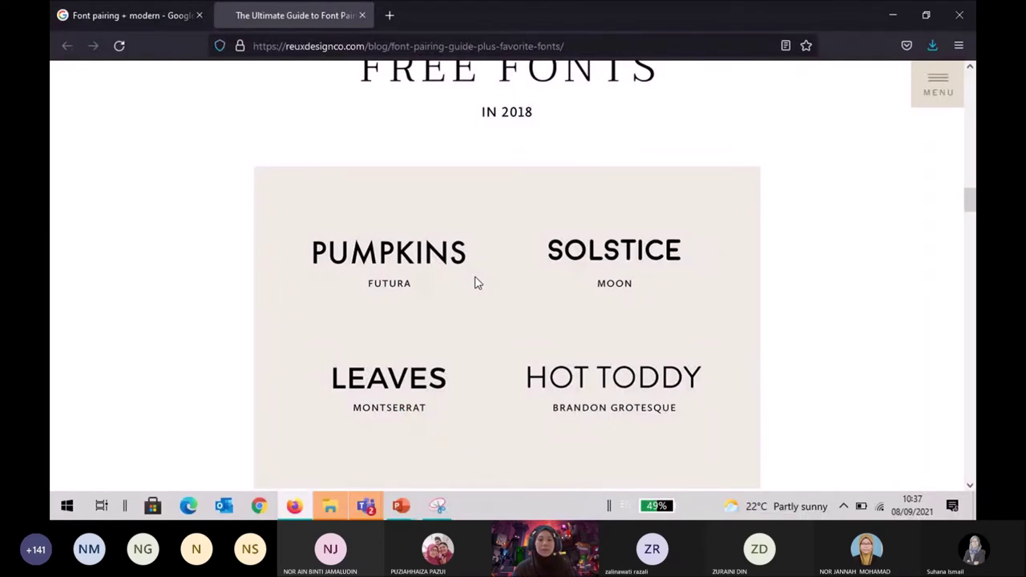
scroll(476, 283, down, 3)
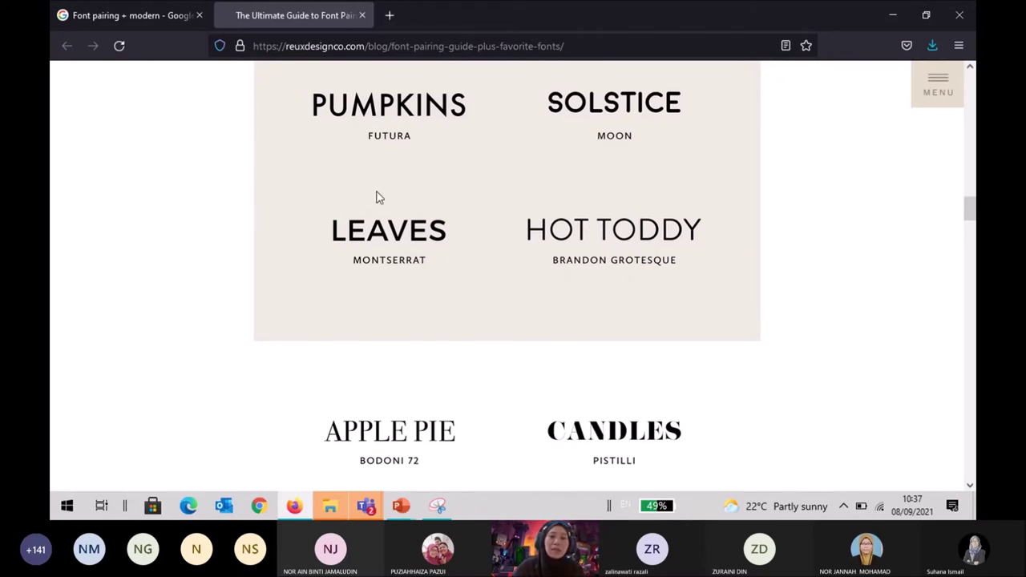
In a new tab, search Google for 'leaves font' and open FontSpace's Leaves Fonts page.
click(390, 15)
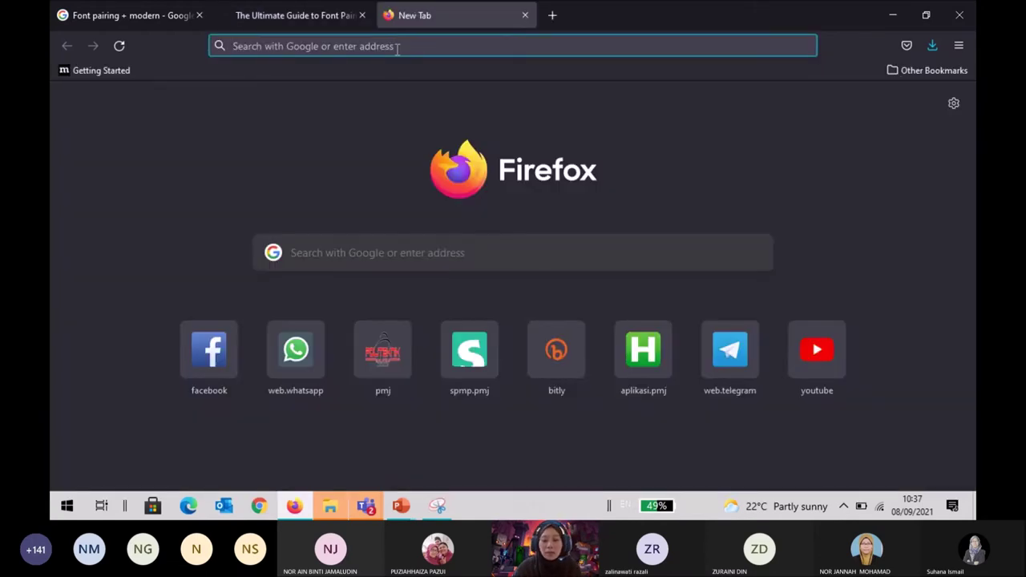
text(levae)
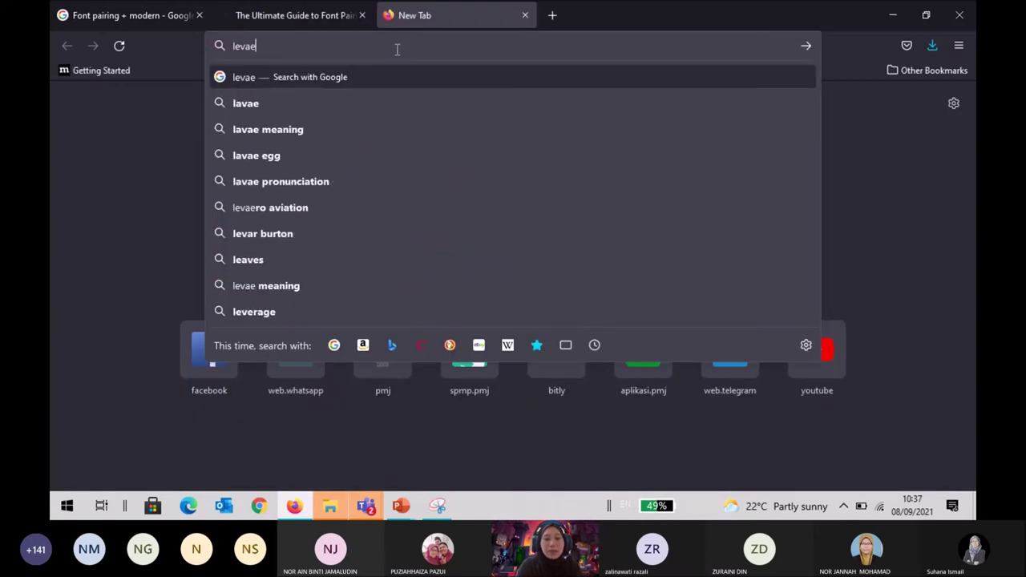
key(BackSpace)
key(BackSpace)
key(BackSpace)
text(aves font)
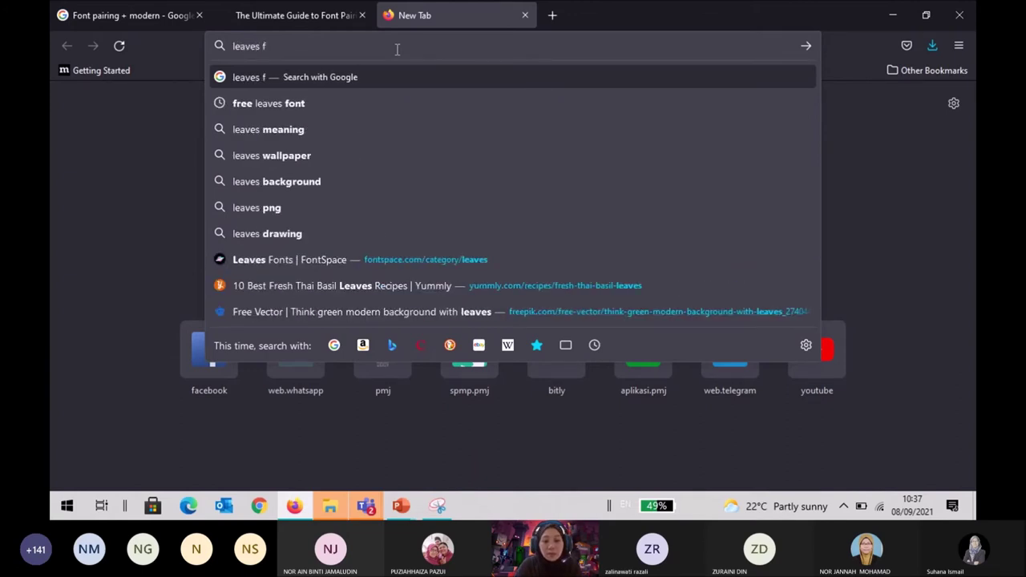
key(Return)
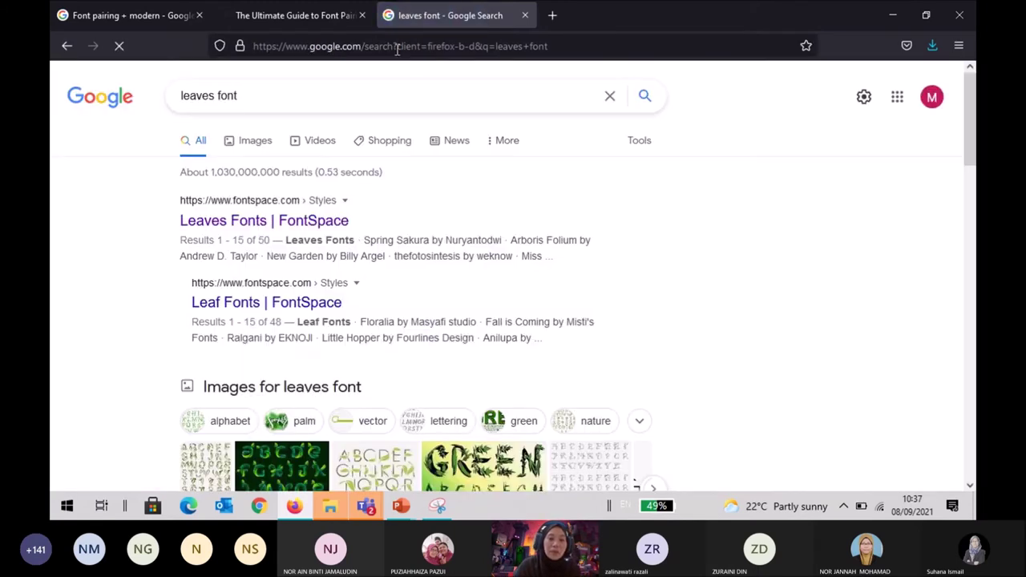
click(309, 227)
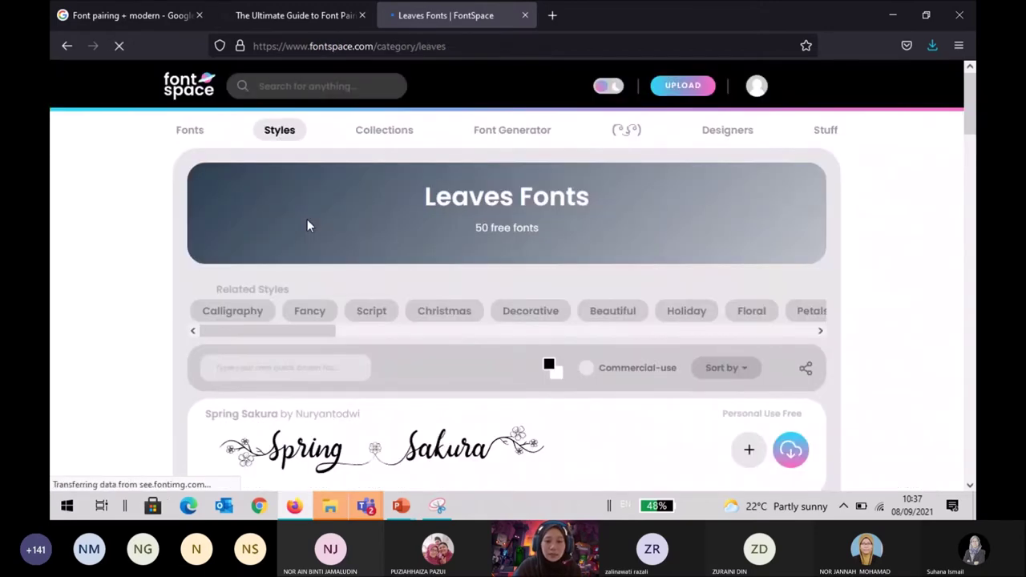
Browse the Leaves Fonts page, then search FontSpace for 'leaves' to list 63 fonts.
scroll(309, 226, down, 3)
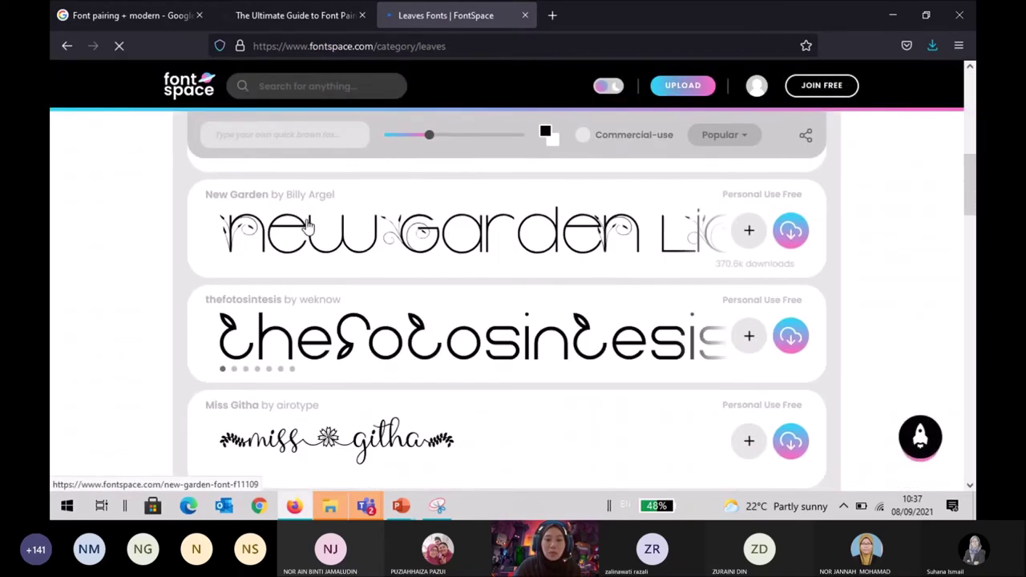
scroll(307, 227, down, 3)
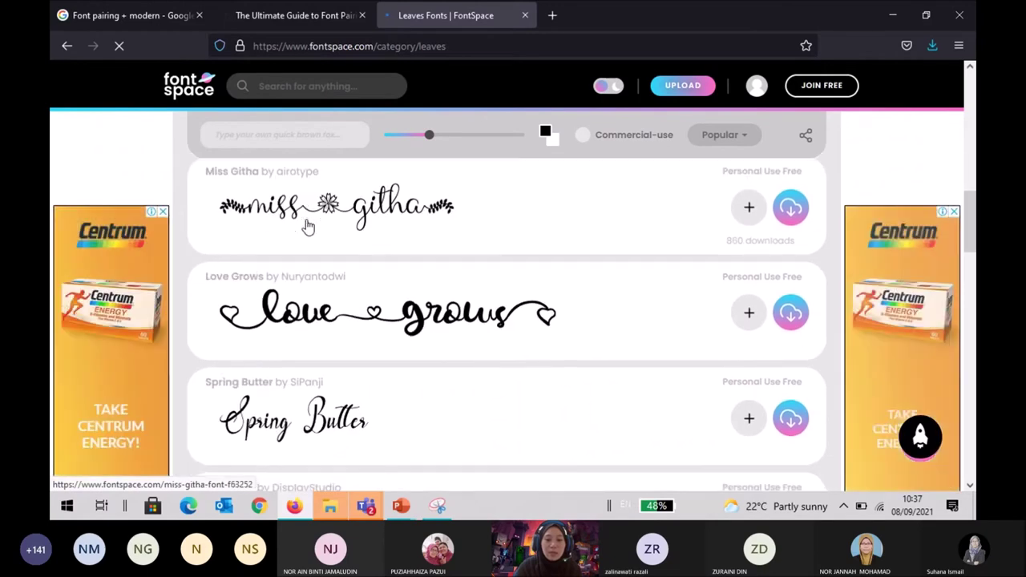
scroll(307, 227, down, 3)
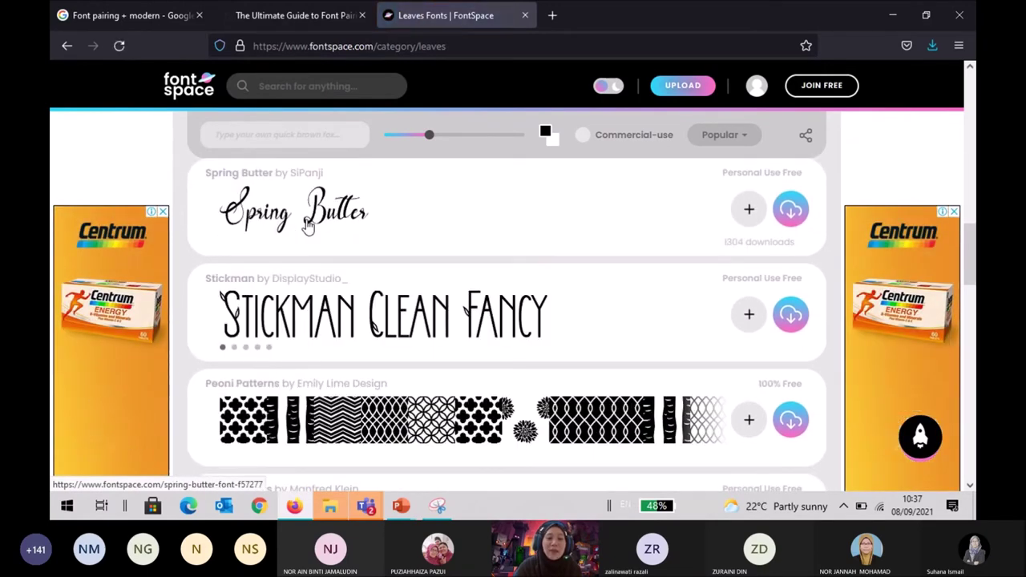
scroll(307, 227, up, 10)
scroll(296, 312, down, 3)
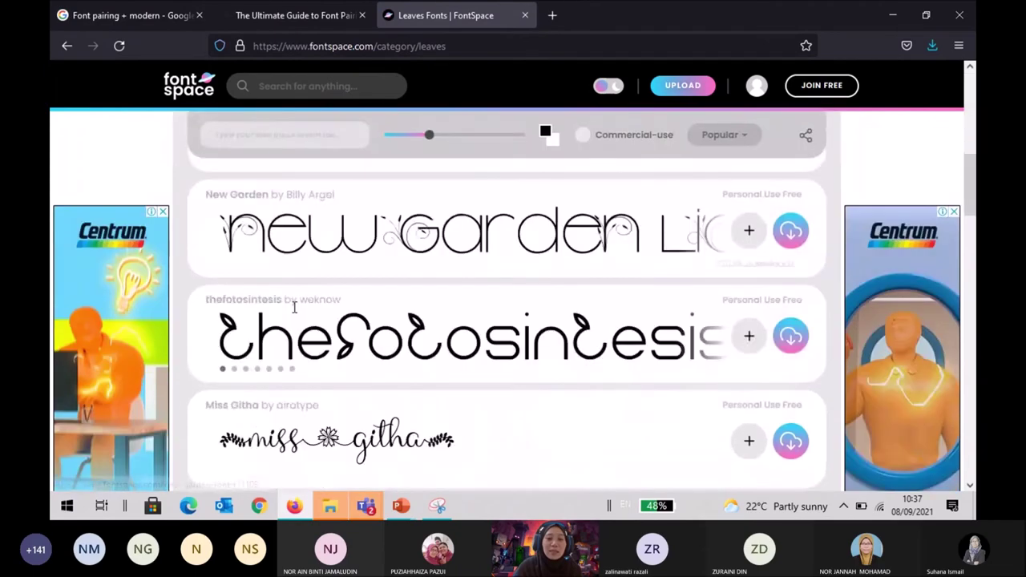
scroll(295, 309, down, 15)
scroll(297, 313, up, 12)
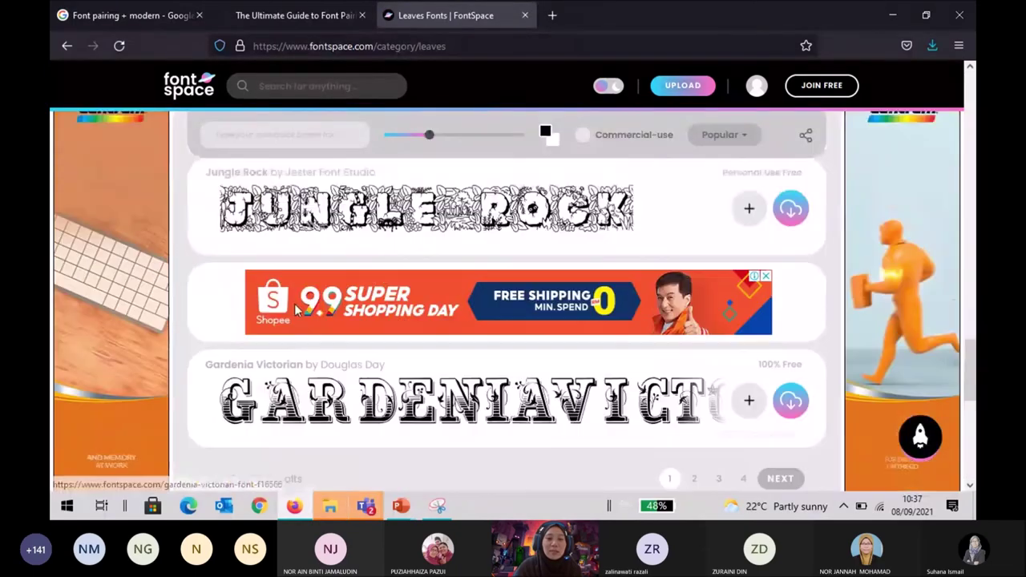
click(297, 87)
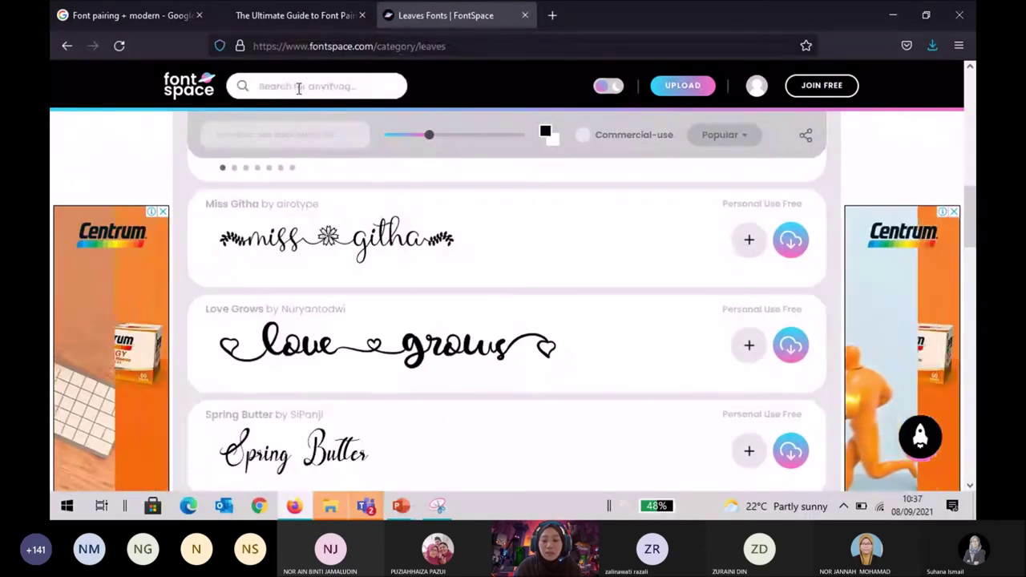
text(leaves)
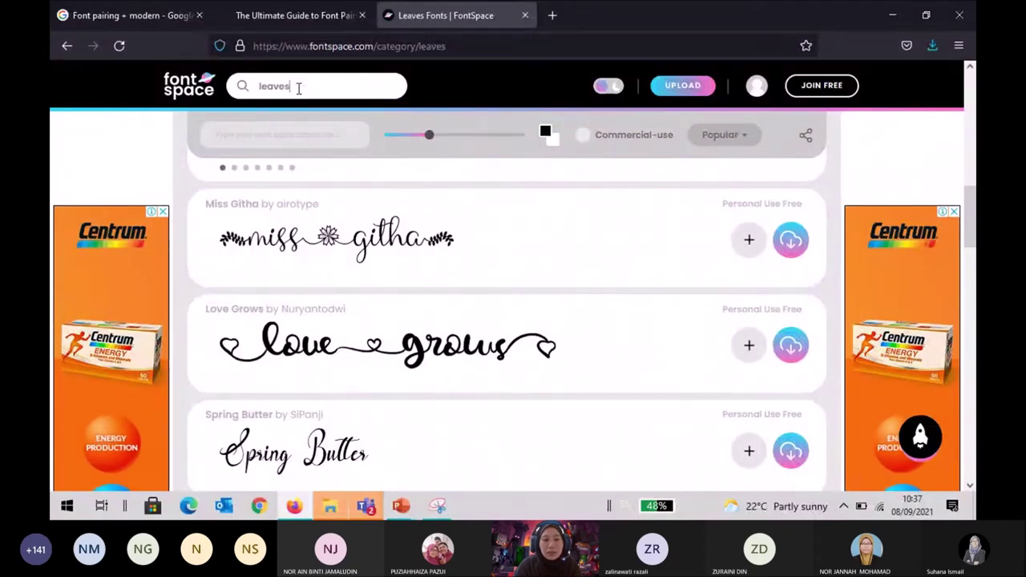
key(Return)
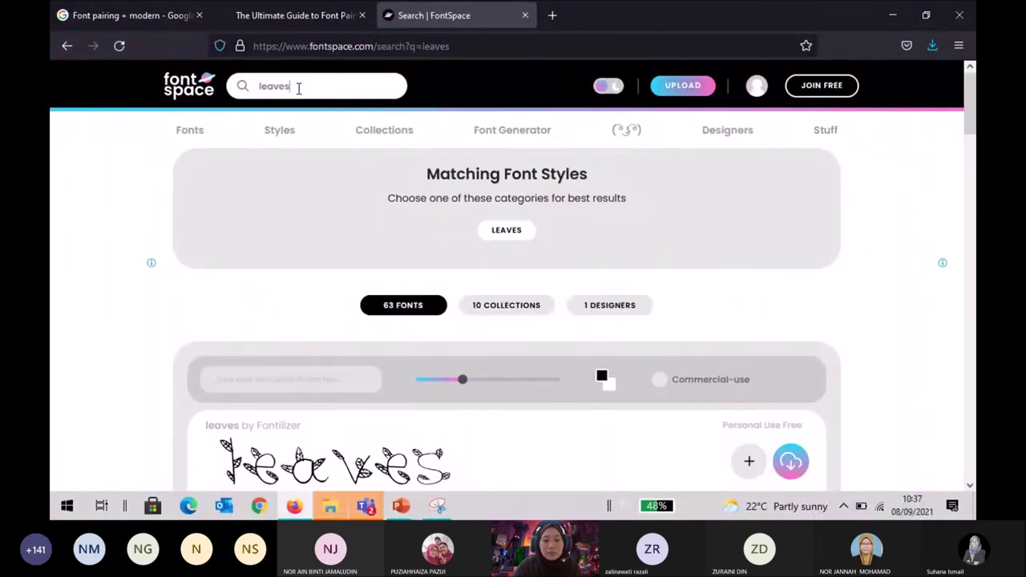
scroll(298, 88, down, 5)
scroll(296, 204, up, 5)
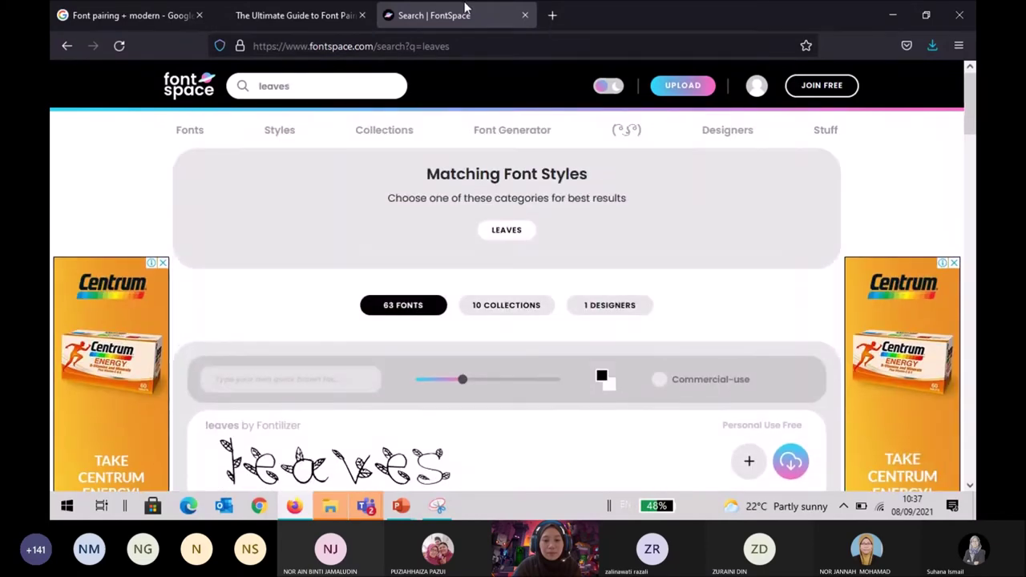
Close the FontSpace tab, read the guide's Futura and Bodoni 72 pairing tip, and open a blank tab.
click(524, 15)
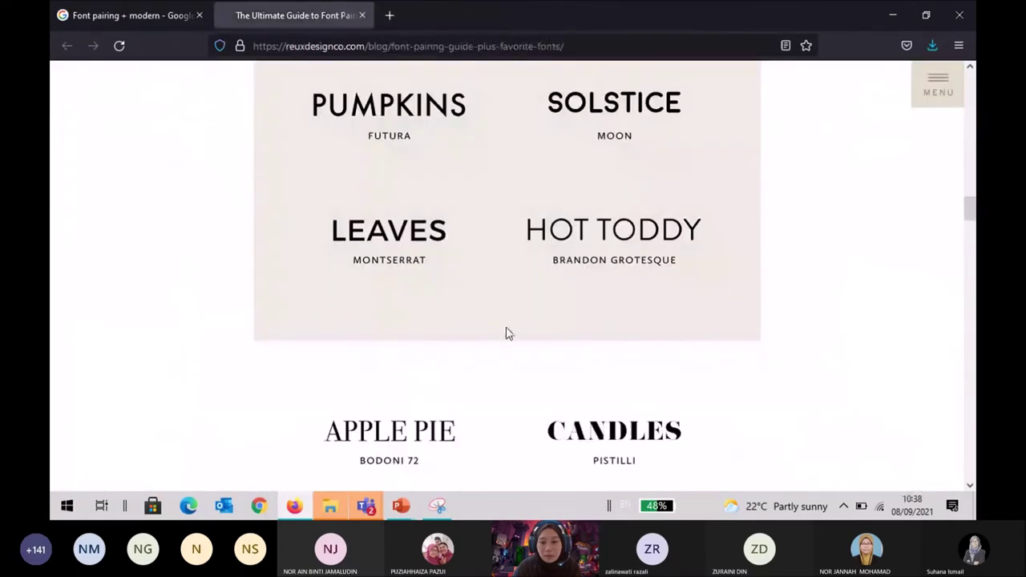
scroll(506, 334, down, 5)
scroll(506, 333, up, 5)
scroll(506, 334, down, 8)
scroll(506, 333, down, 5)
scroll(513, 329, up, 9)
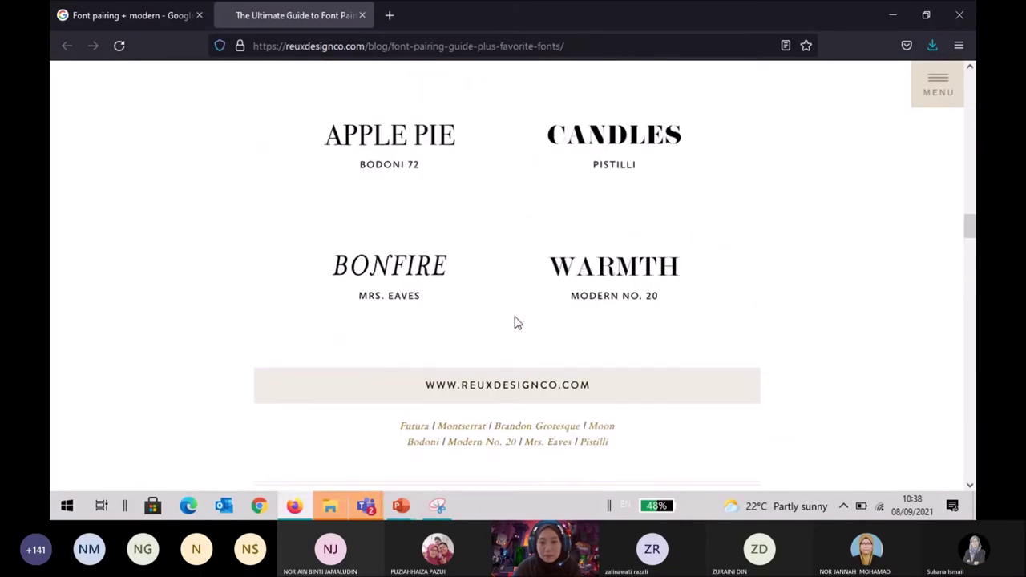
scroll(517, 323, down, 10)
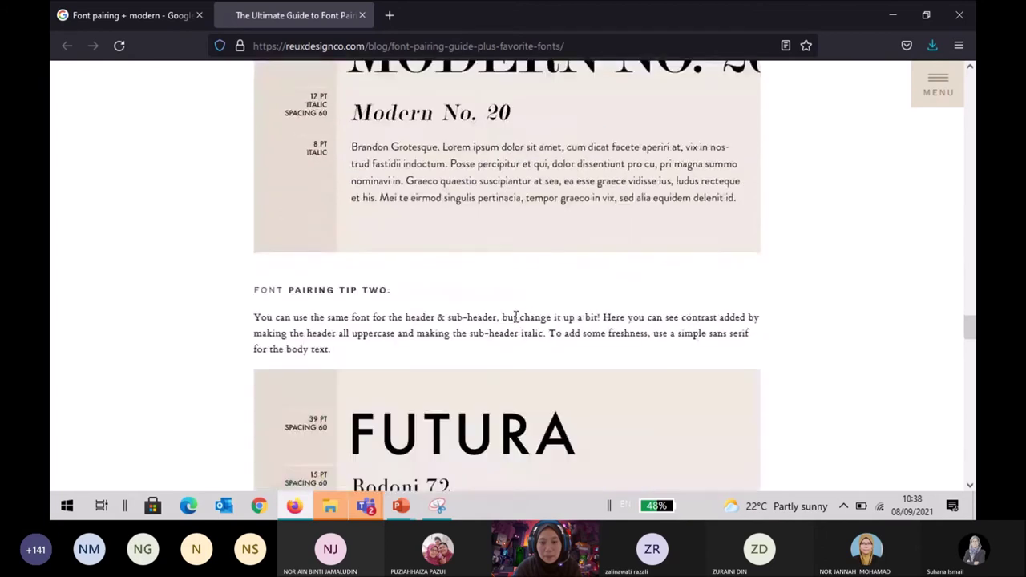
scroll(516, 317, down, 3)
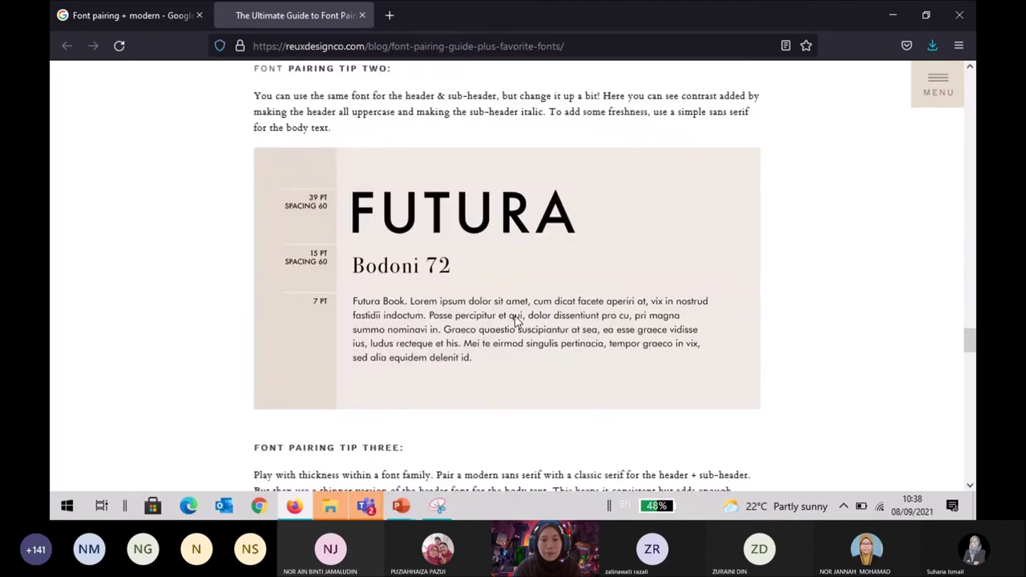
click(389, 15)
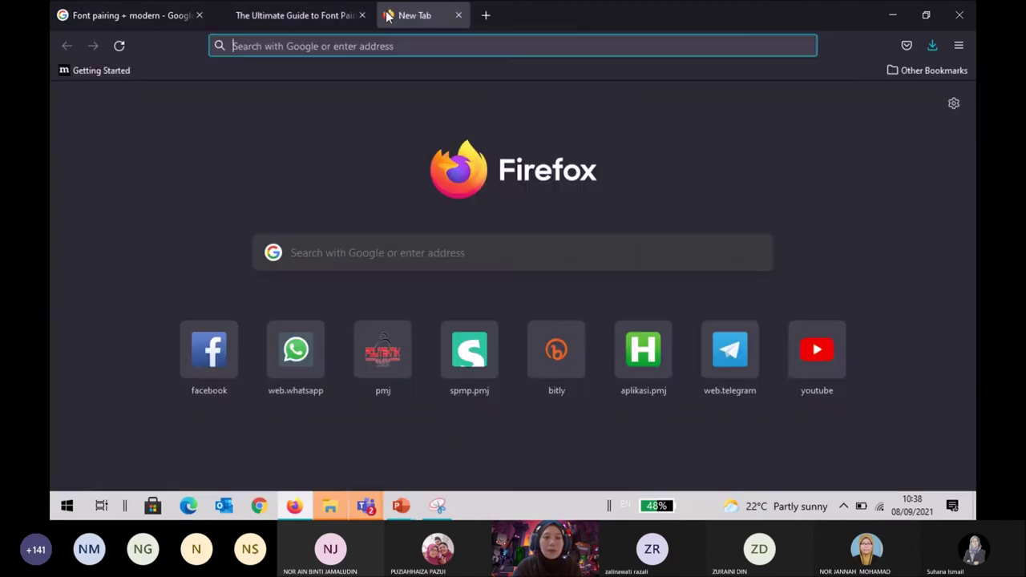
Search Google for 'futura font' and open freefontsfamily's Futura Font Free Download page in its own tab.
text(futura)
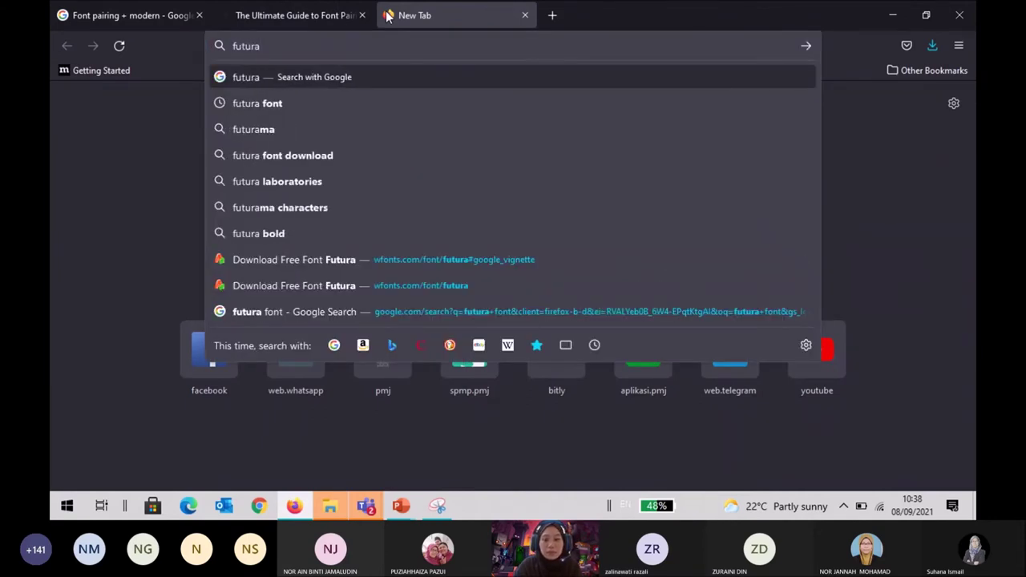
text( font)
key(Return)
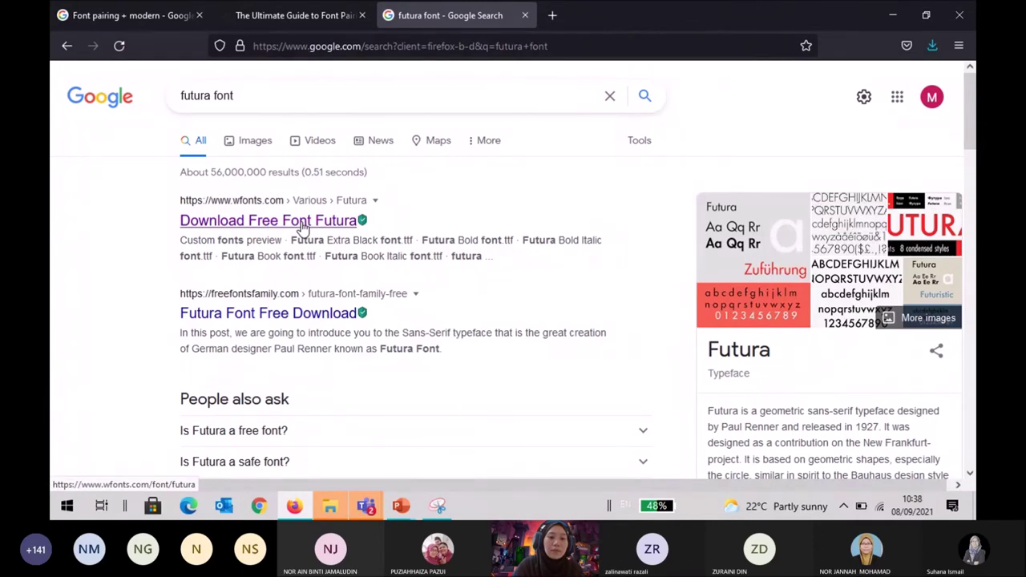
click(295, 320)
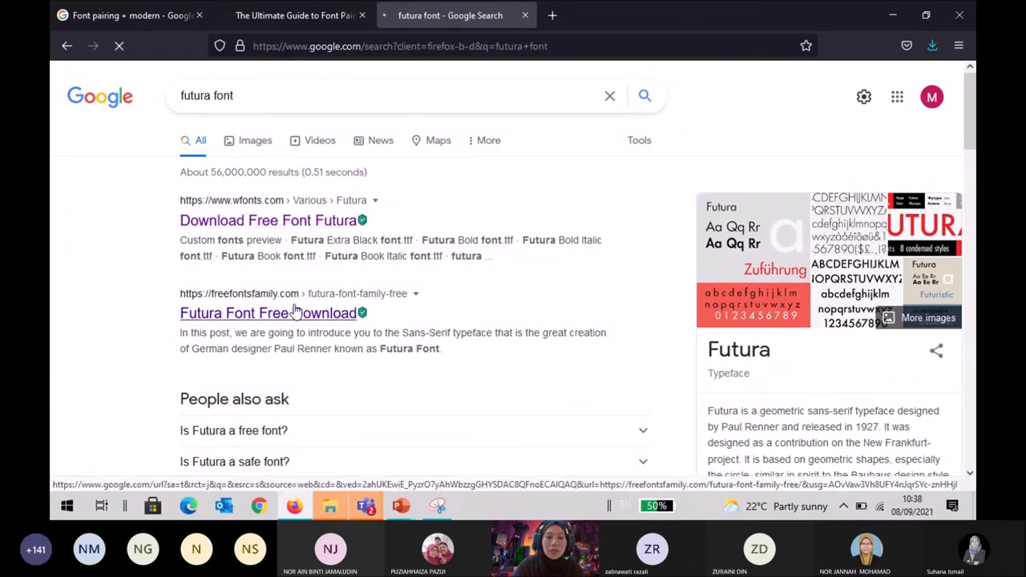
click(285, 19)
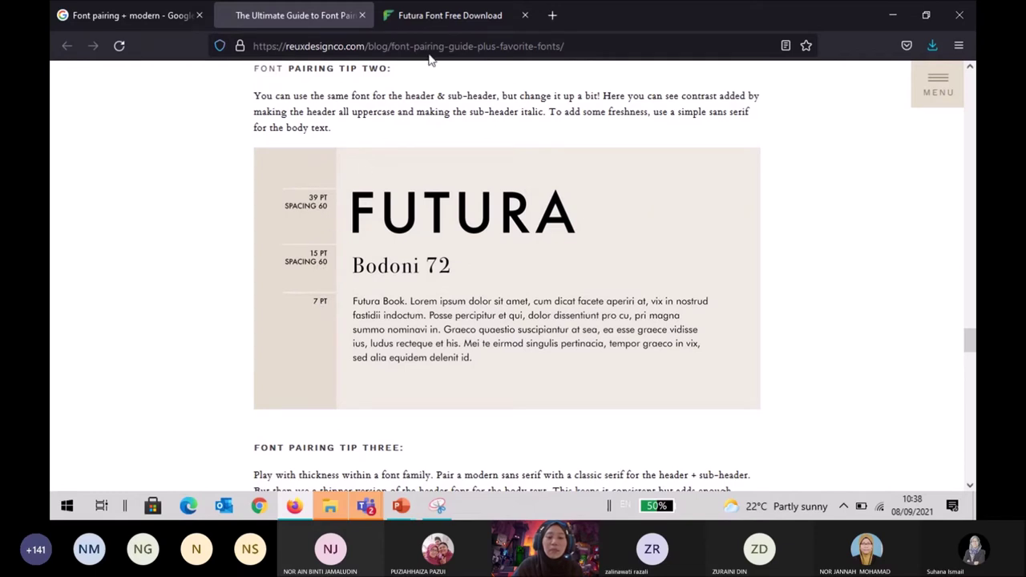
click(459, 17)
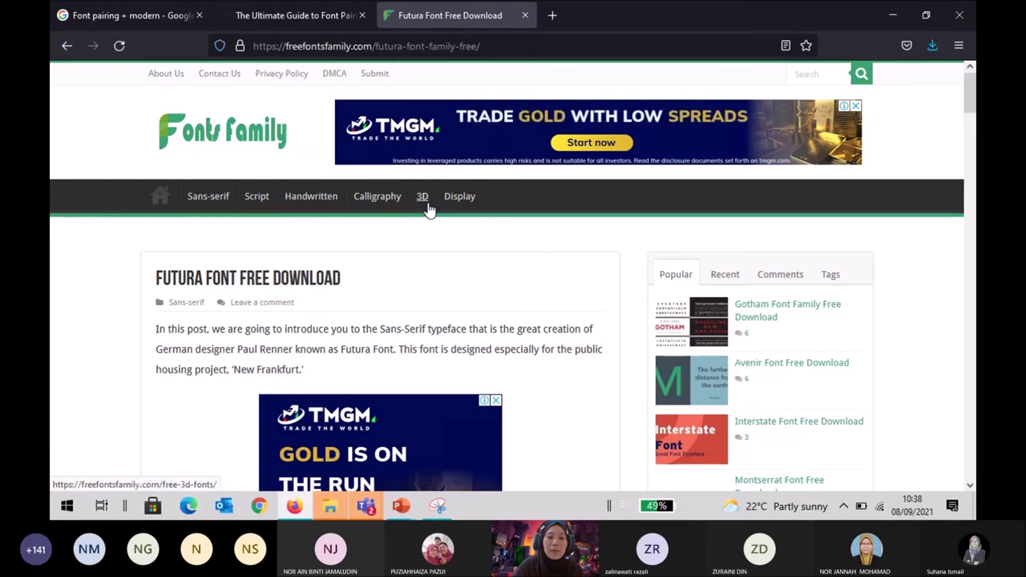
Download the Futura font zip from Free Fonts Family past the ad, then open futura(3).zip.
scroll(428, 208, down, 8)
scroll(429, 209, down, 4)
scroll(429, 208, down, 4)
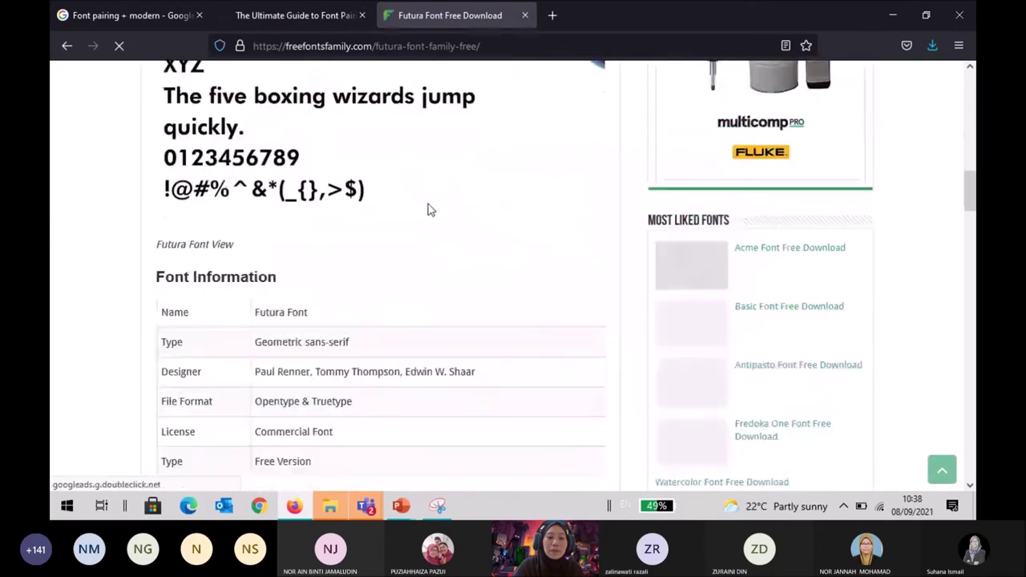
scroll(429, 209, down, 4)
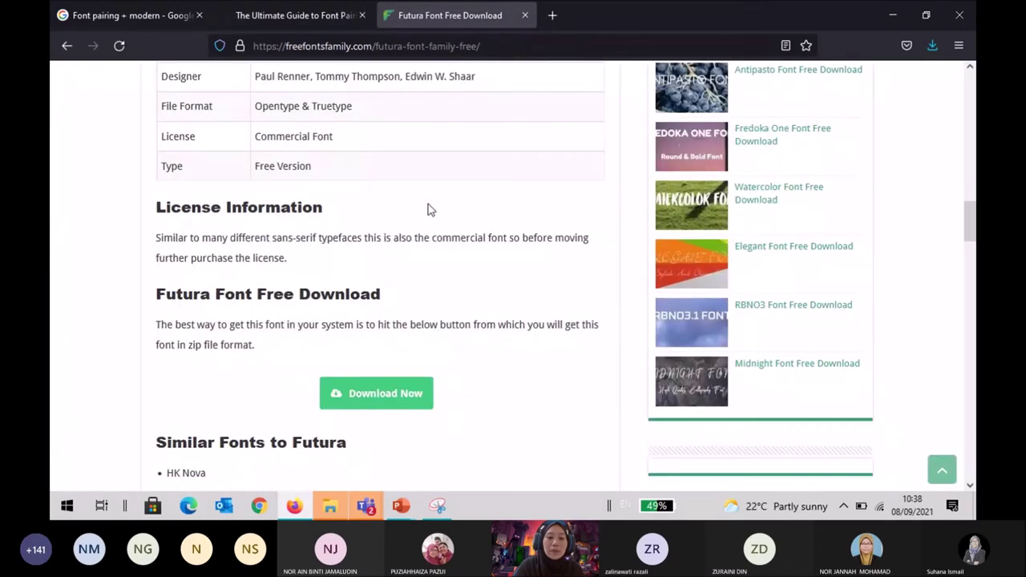
click(377, 405)
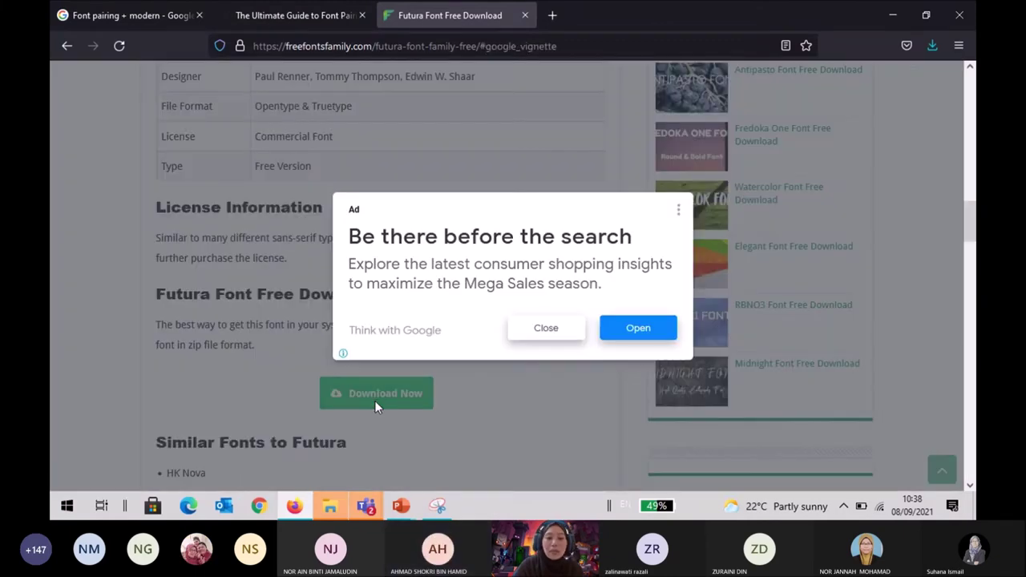
click(550, 338)
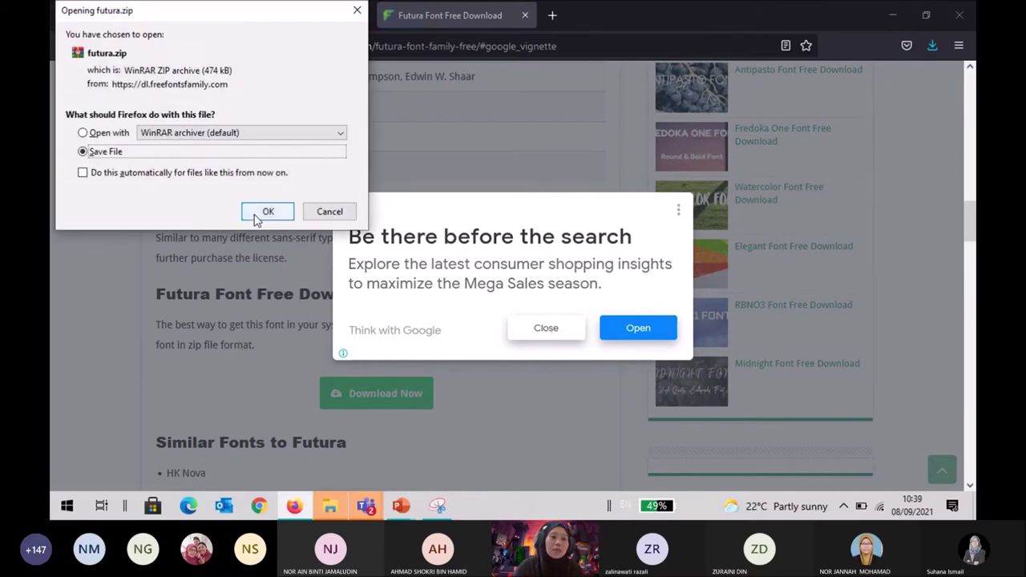
click(258, 216)
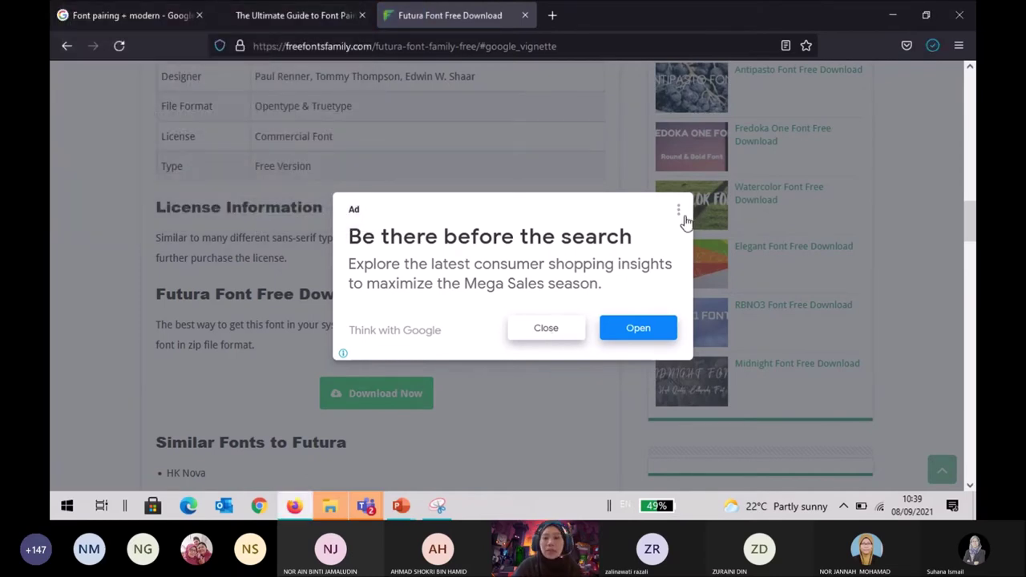
click(681, 215)
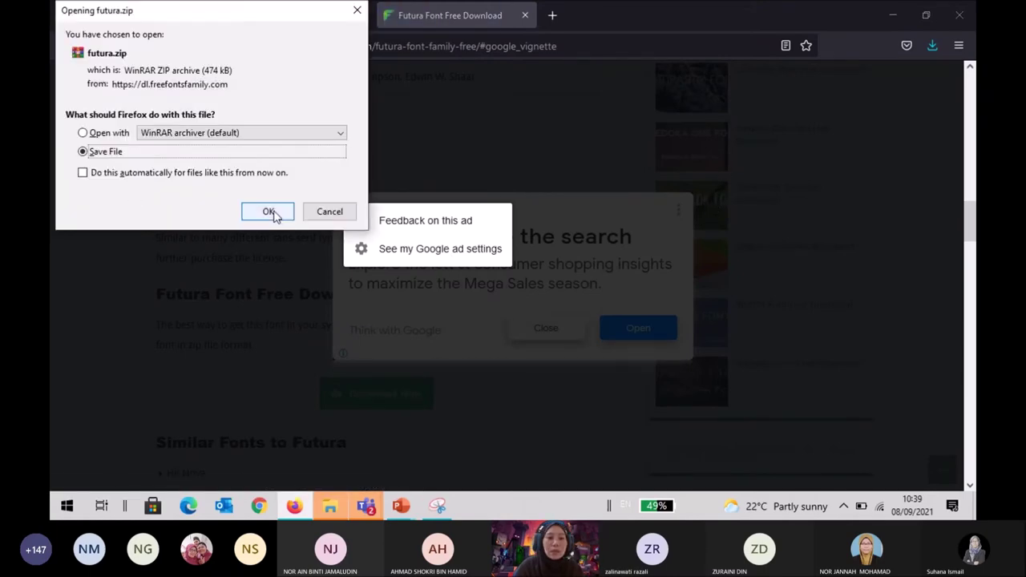
click(269, 213)
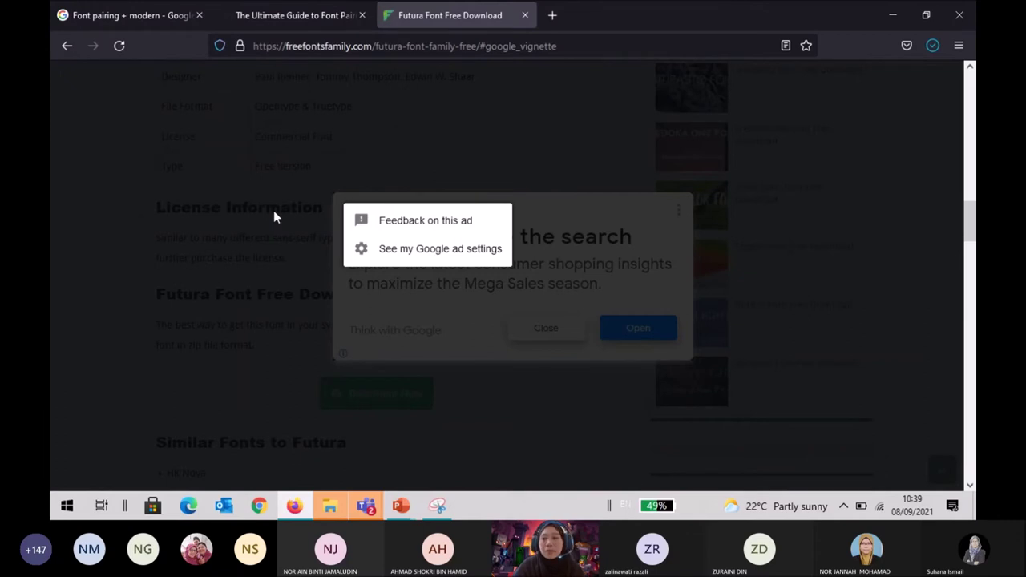
click(932, 48)
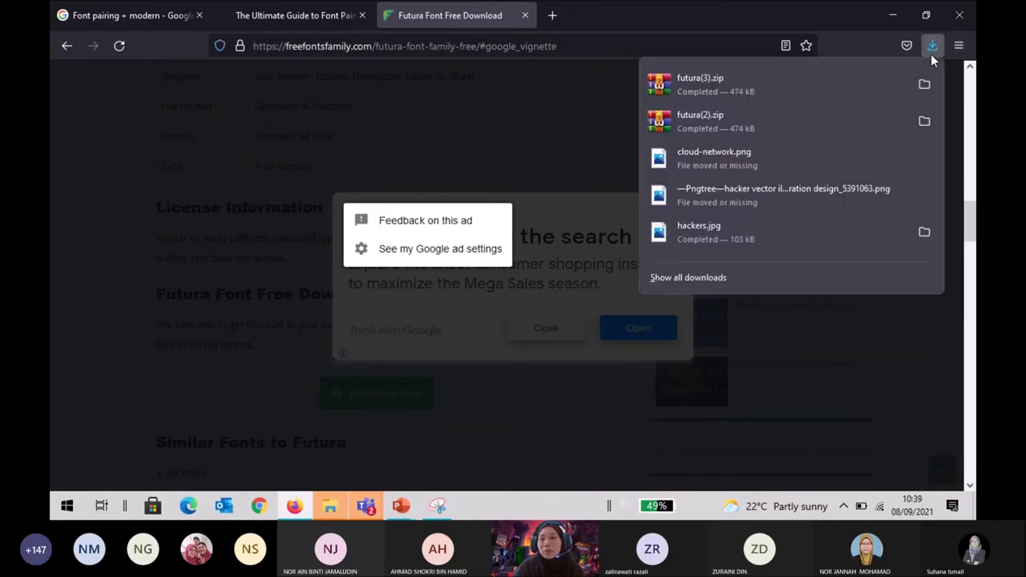
click(692, 88)
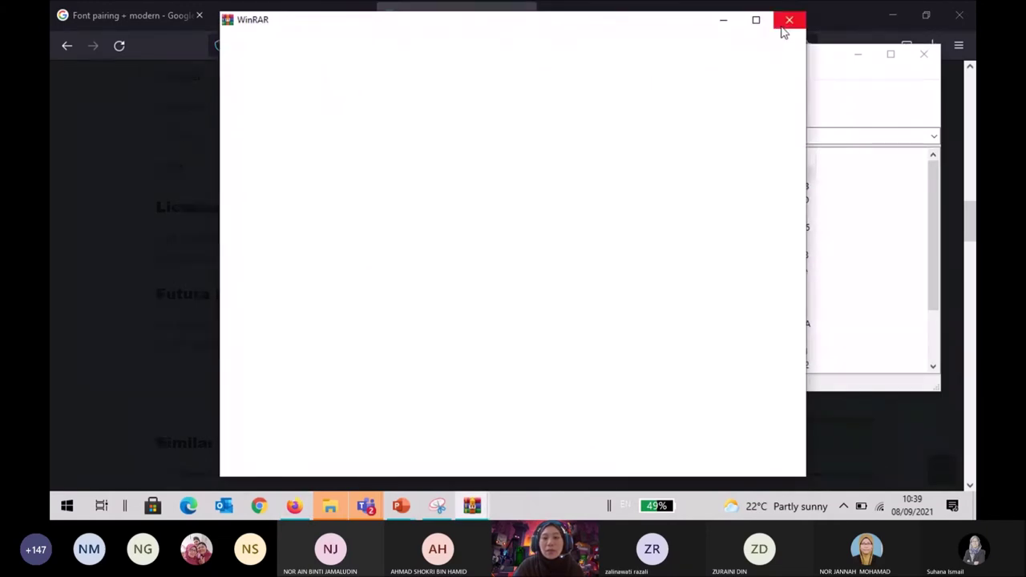
Look through the 19 Futura font files in futura(3).zip, then close WinRAR and the Futura tab.
click(786, 27)
scroll(387, 260, down, 1)
scroll(387, 261, down, 1)
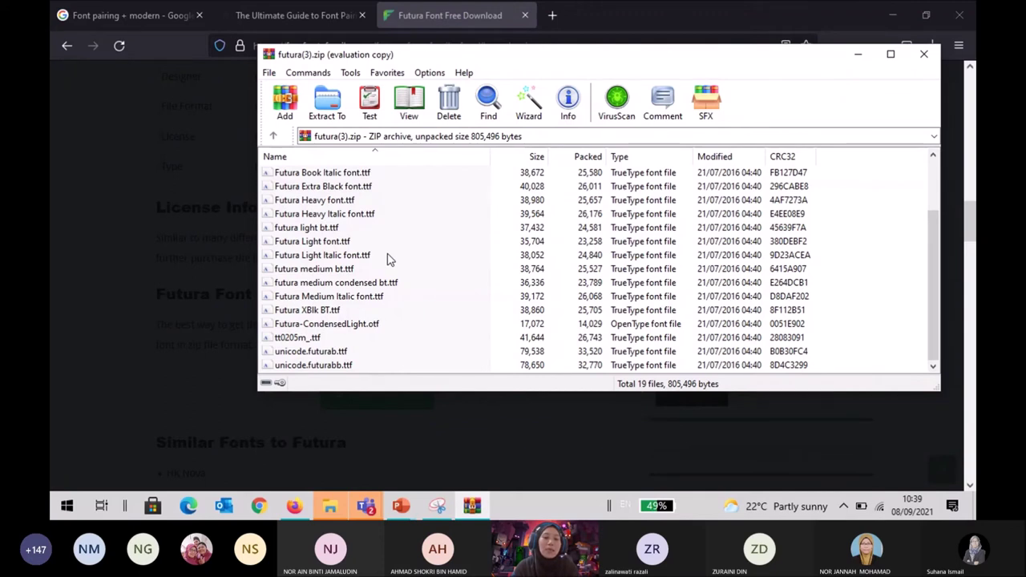
scroll(386, 258, up, 2)
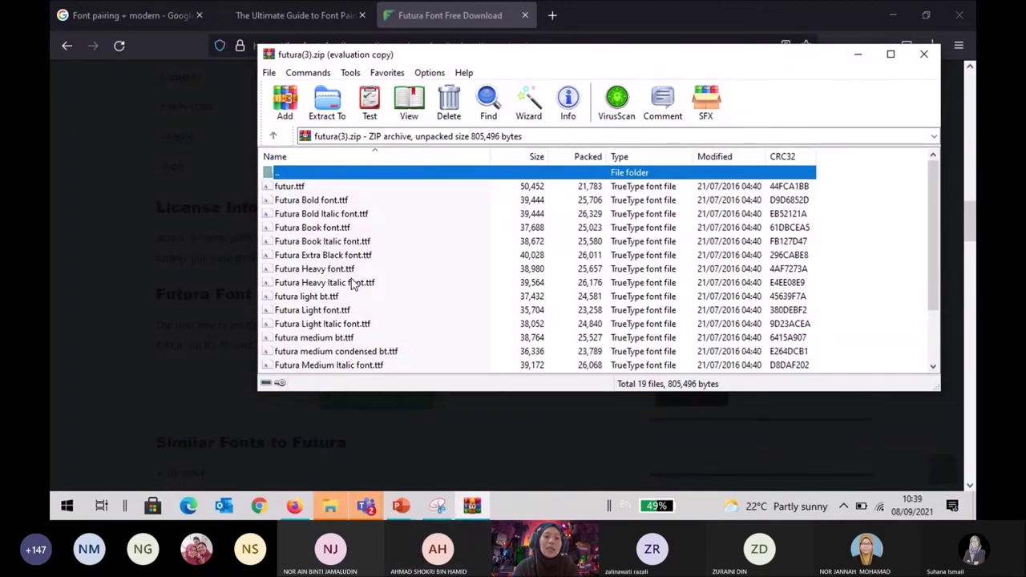
scroll(353, 283, down, 1)
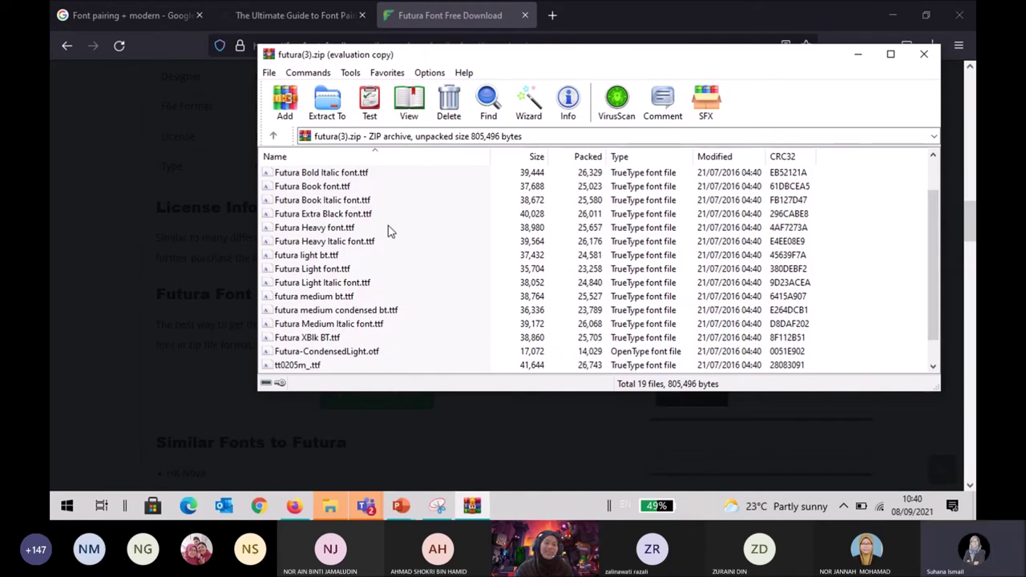
click(925, 55)
click(524, 15)
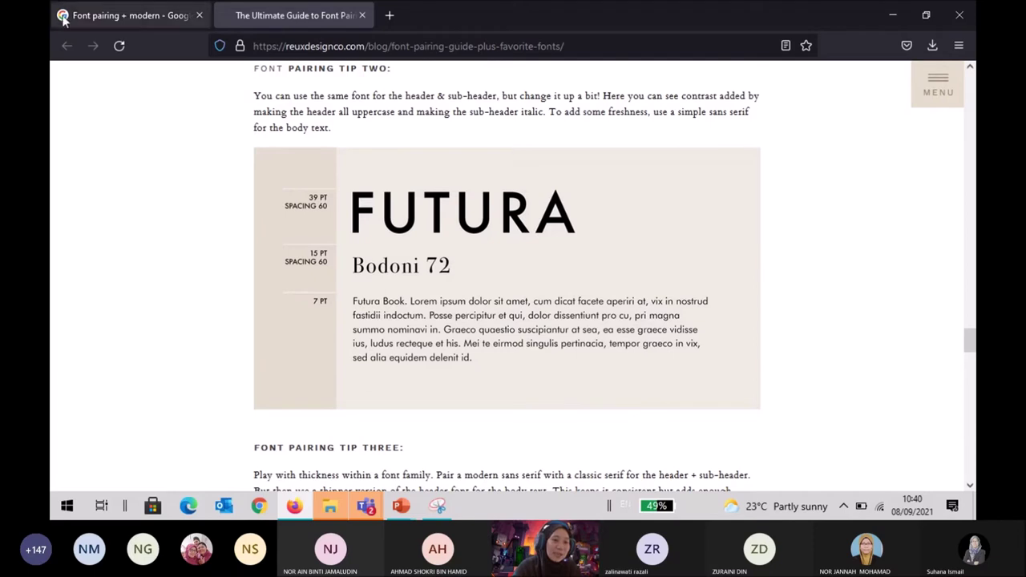
Return to the 'Font pairing + modern' Google Images tab.
click(120, 15)
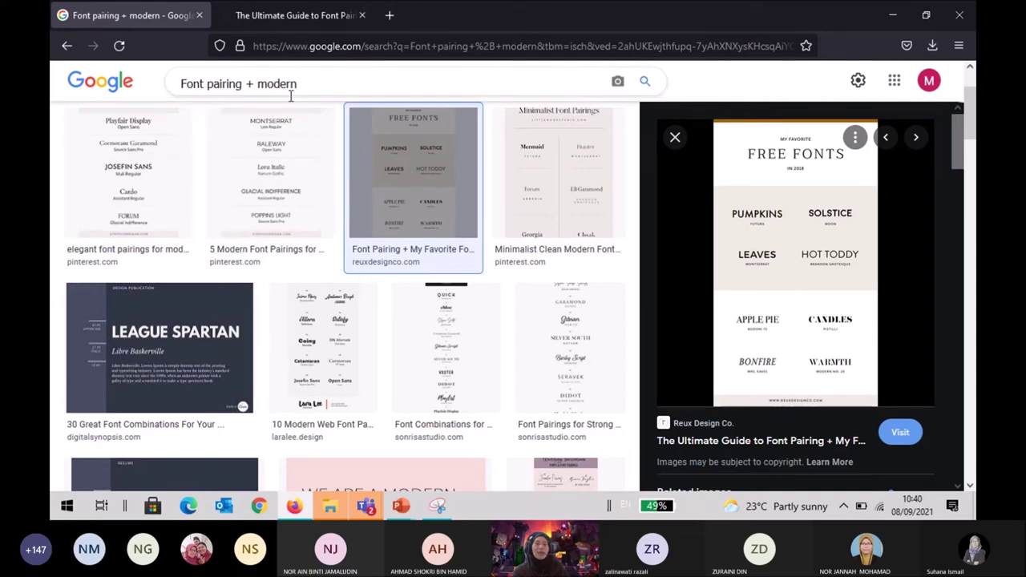
Scroll through the 'Font pairing + modern' image results, then bring up previews of the open presentations.
scroll(270, 270, up, 3)
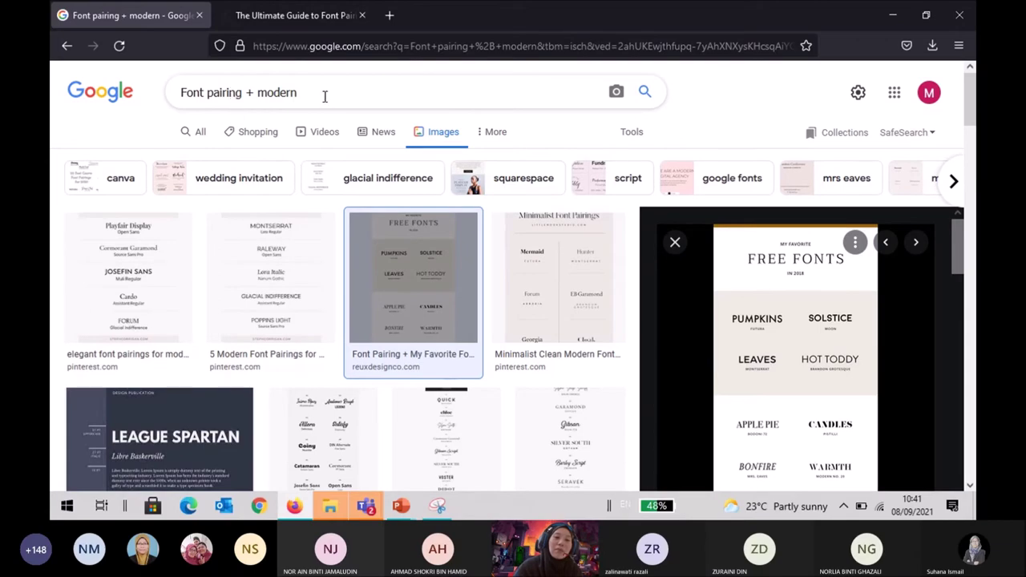
scroll(309, 355, down, 5)
scroll(310, 355, down, 5)
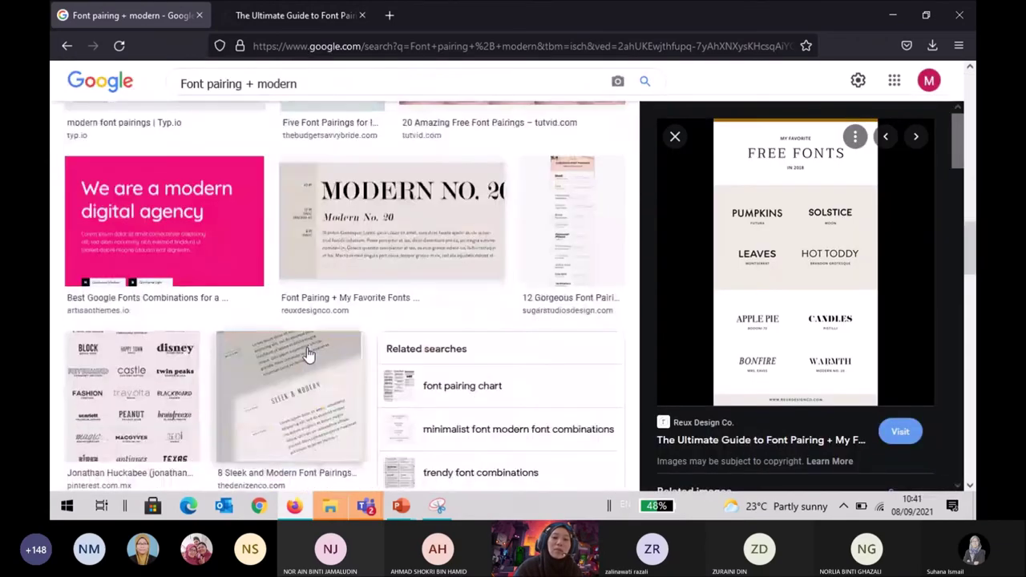
scroll(310, 355, down, 10)
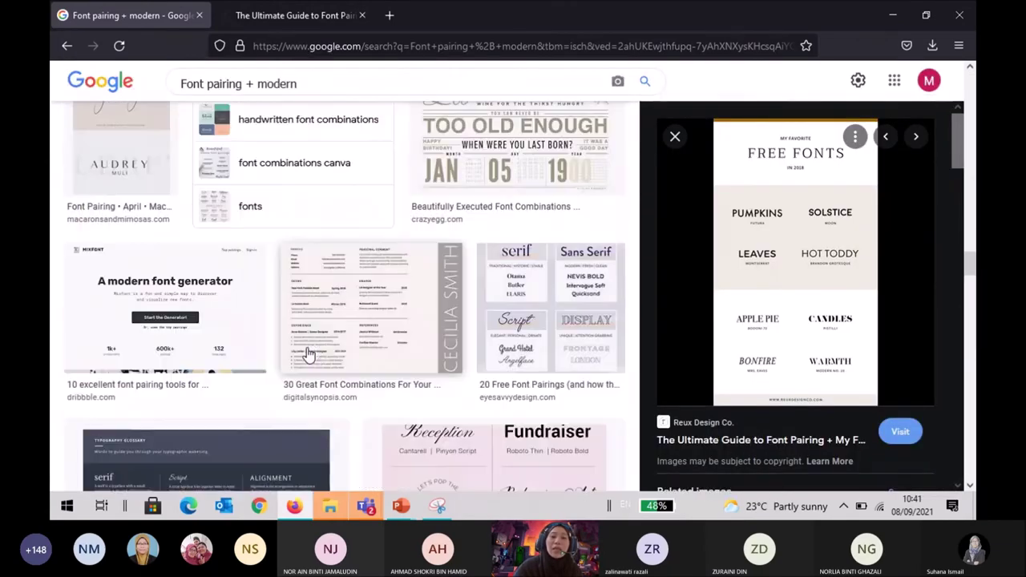
scroll(308, 353, down, 10)
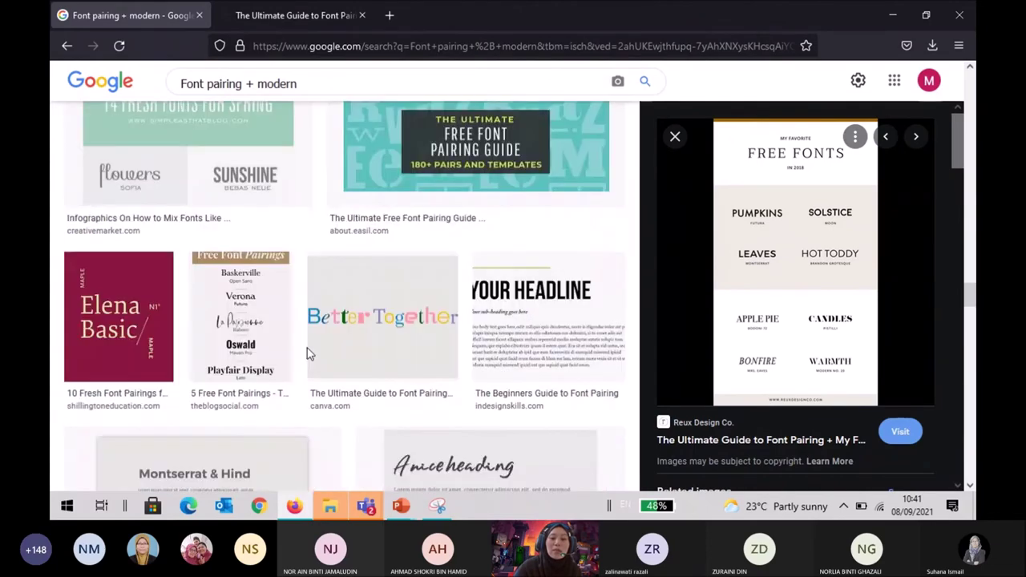
scroll(310, 356, down, 5)
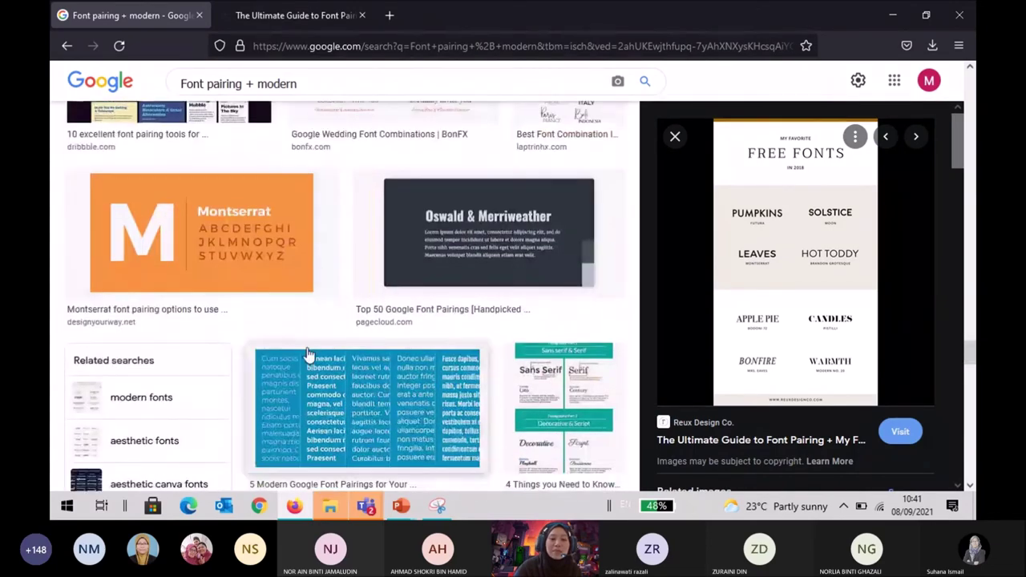
scroll(309, 355, down, 5)
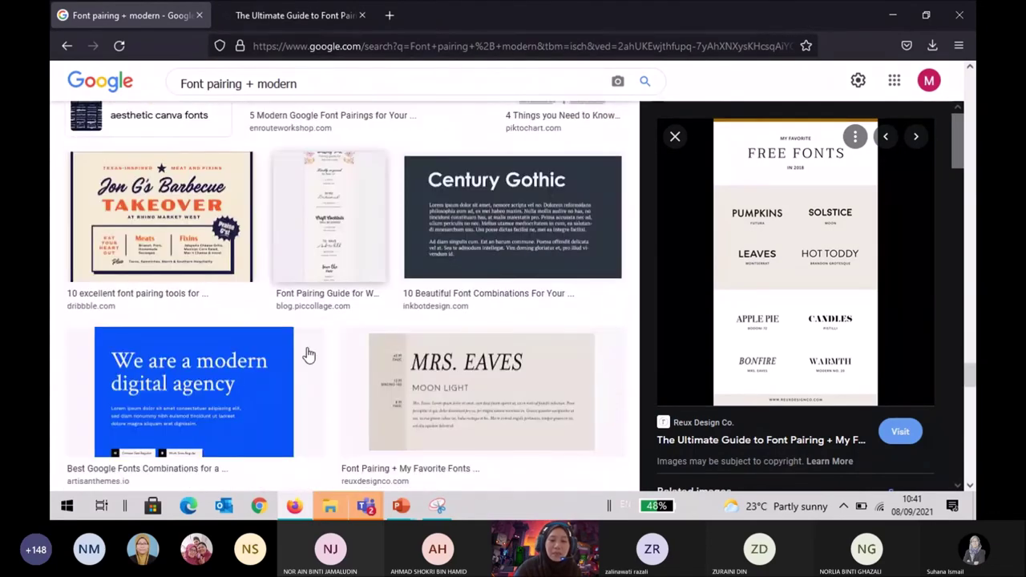
scroll(309, 355, down, 5)
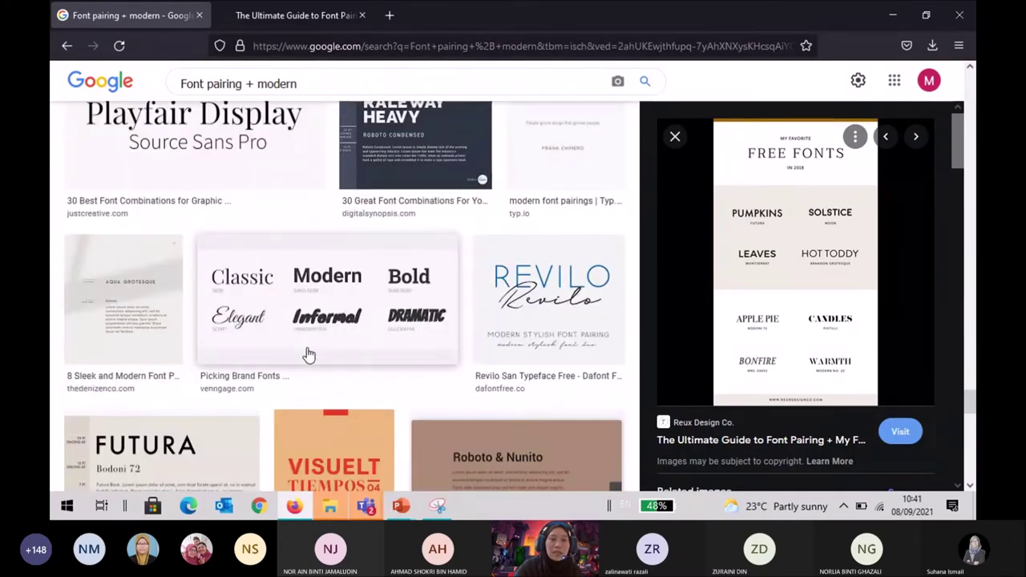
scroll(310, 355, down, 1)
scroll(310, 355, down, 5)
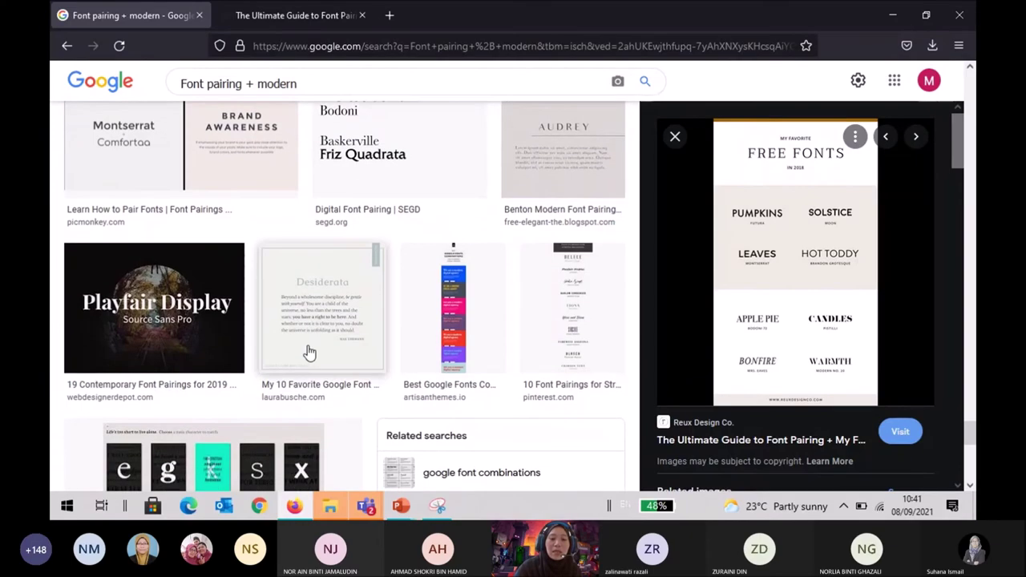
scroll(310, 356, up, 2)
scroll(309, 353, down, 10)
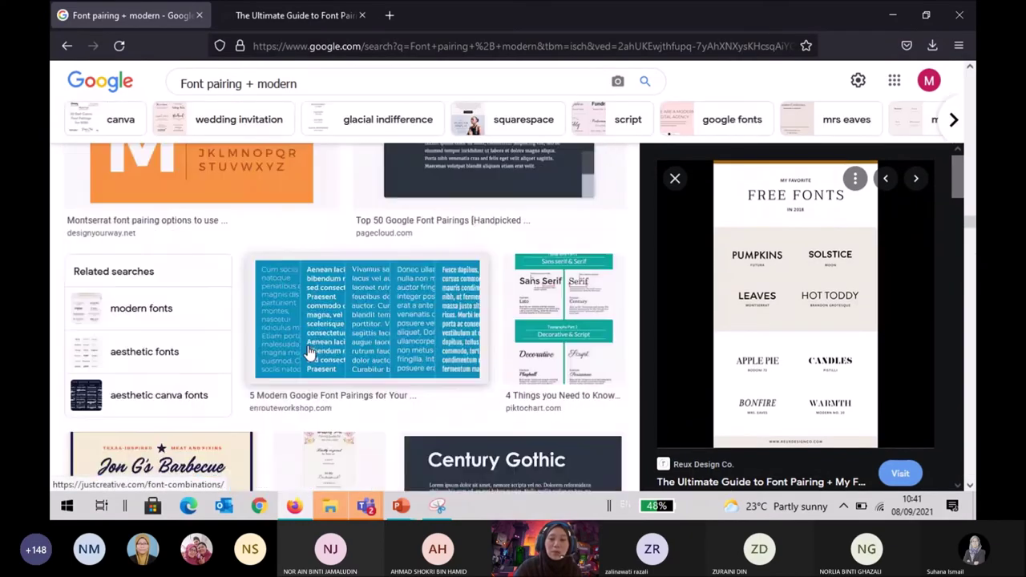
scroll(311, 349, down, 10)
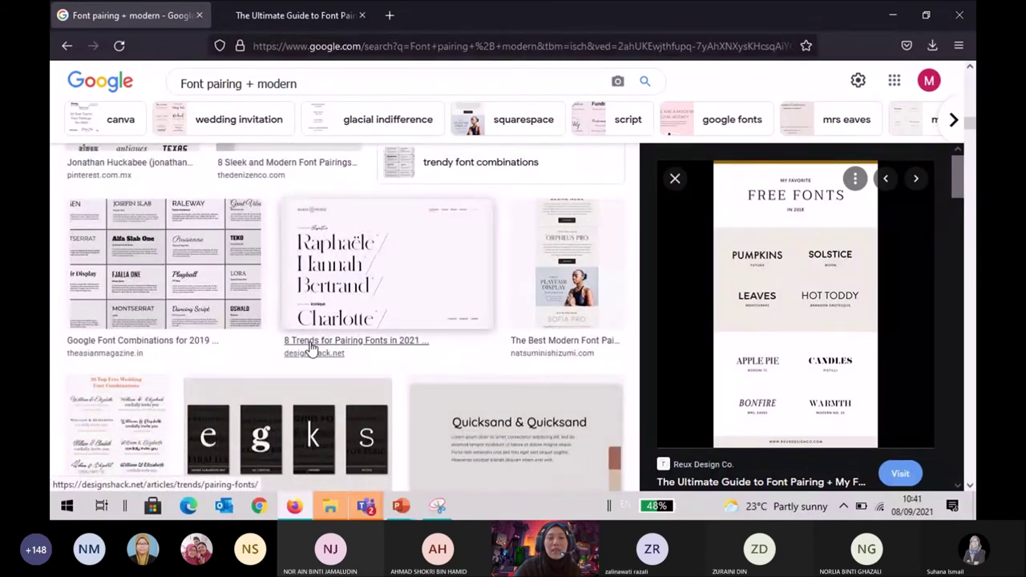
scroll(311, 350, up, 5)
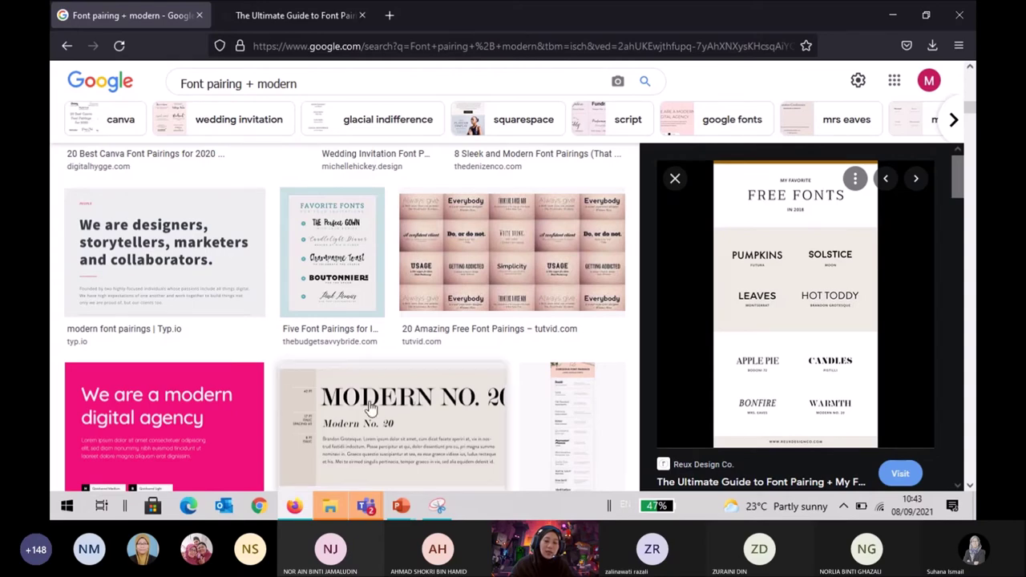
click(404, 507)
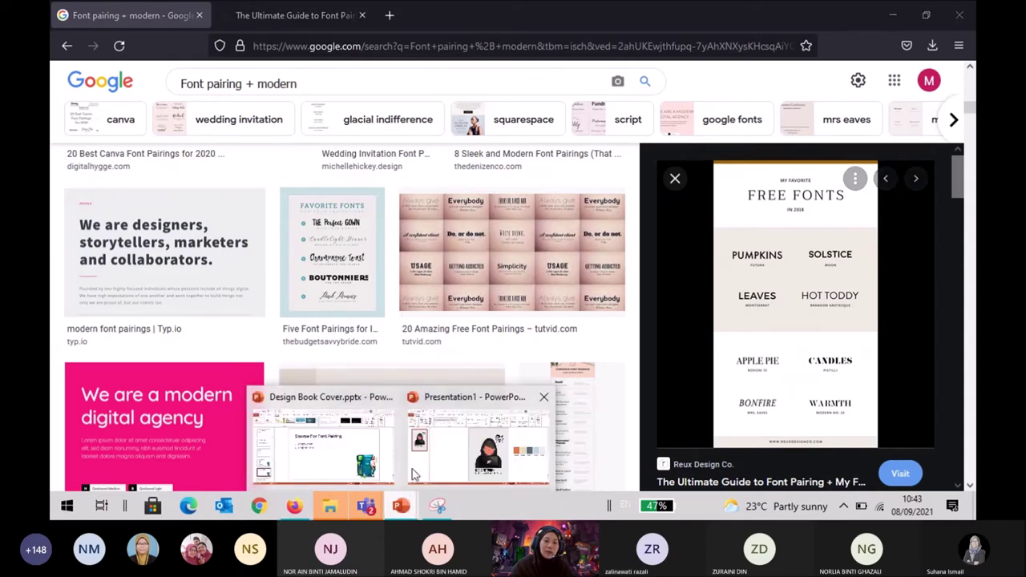
click(416, 475)
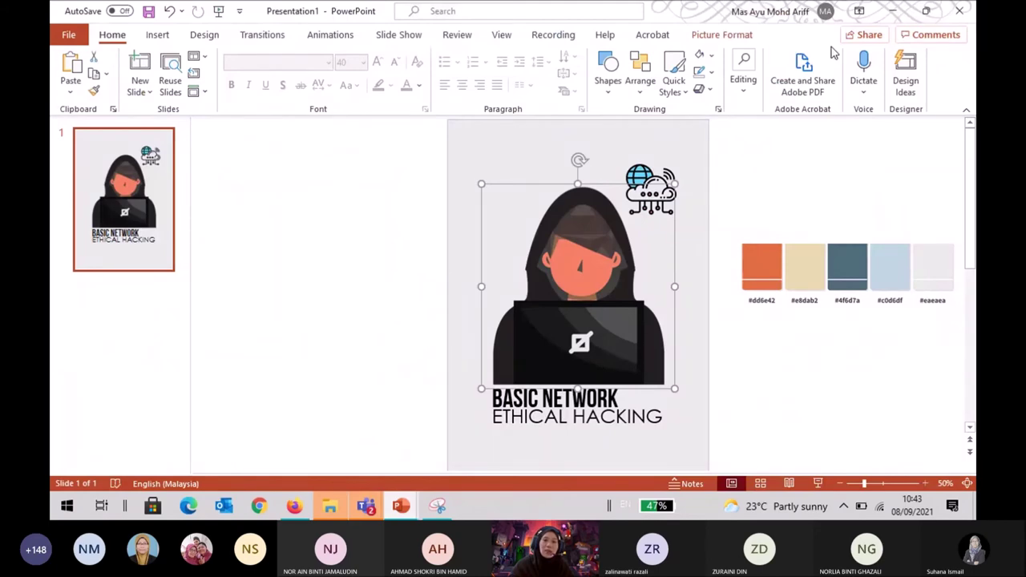
click(724, 36)
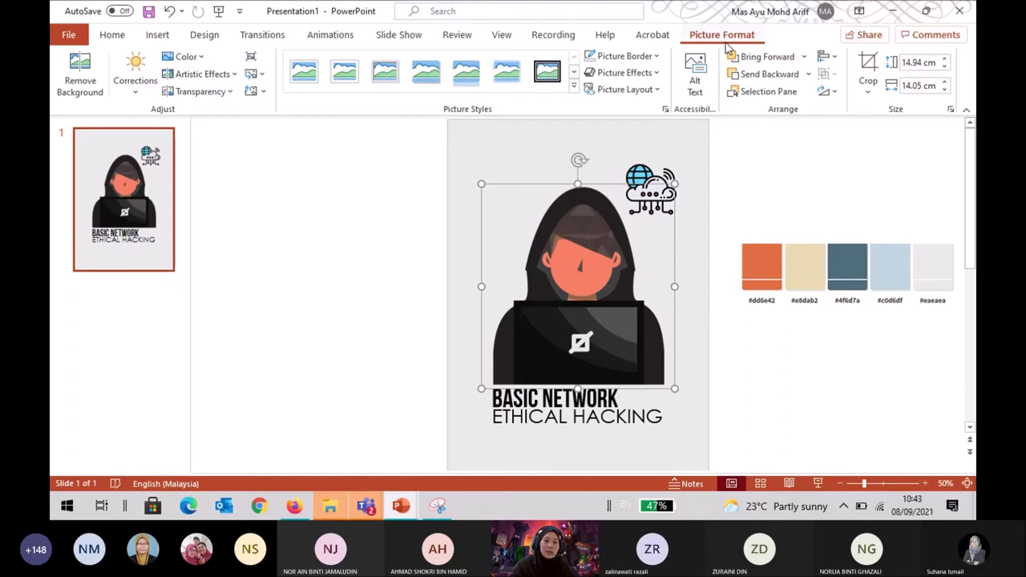
click(217, 102)
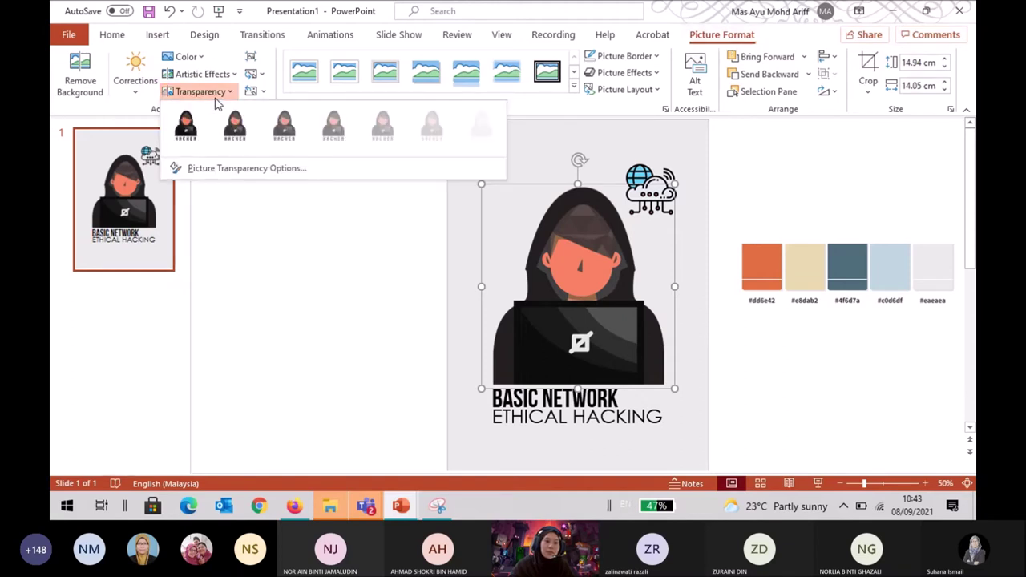
click(253, 231)
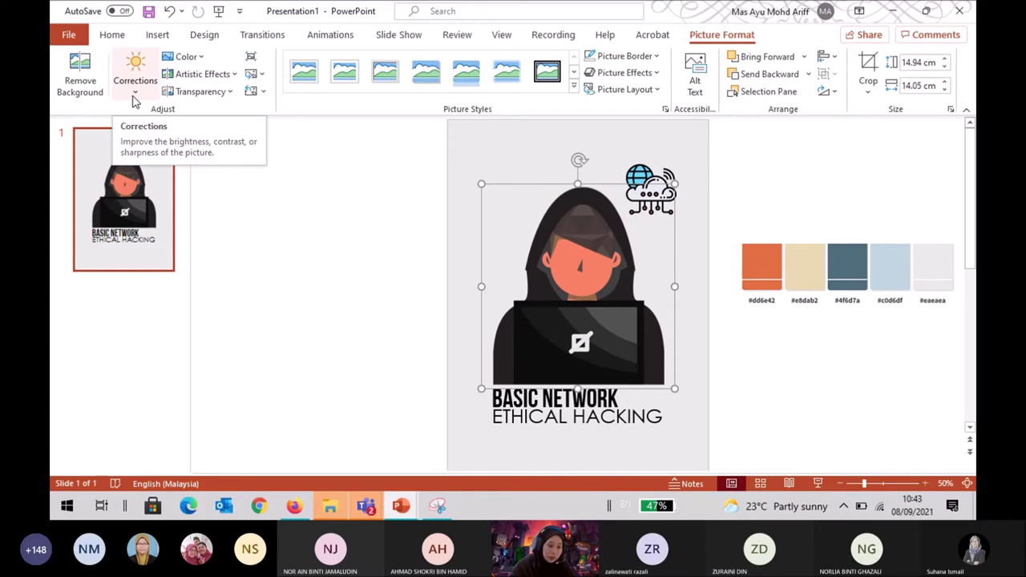
click(203, 60)
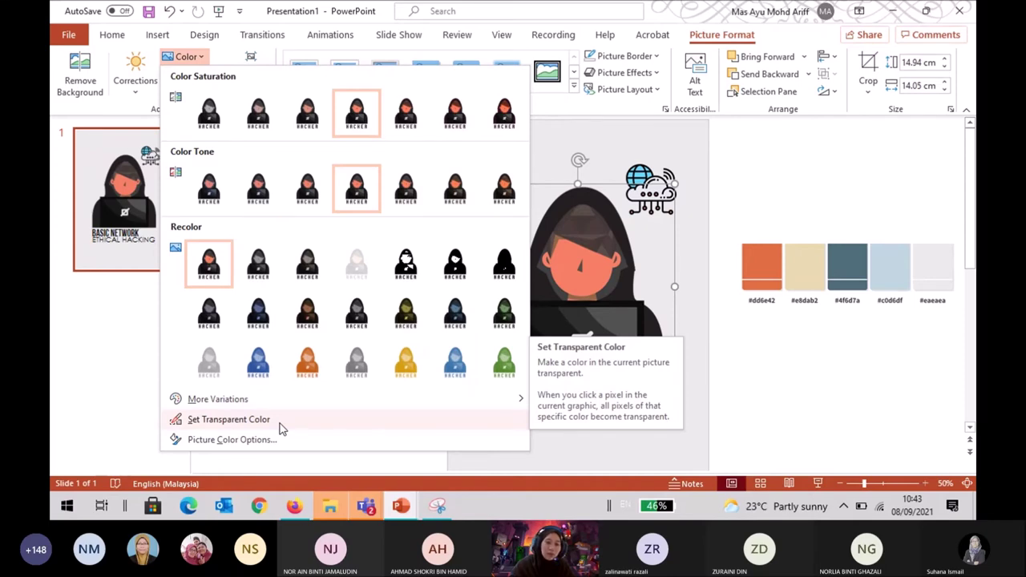
click(816, 396)
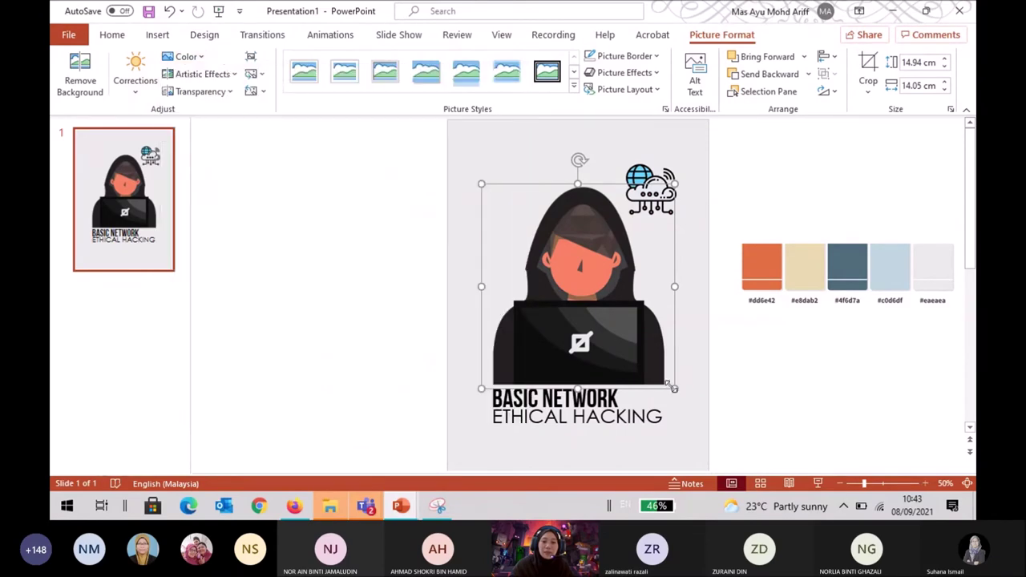
click(294, 506)
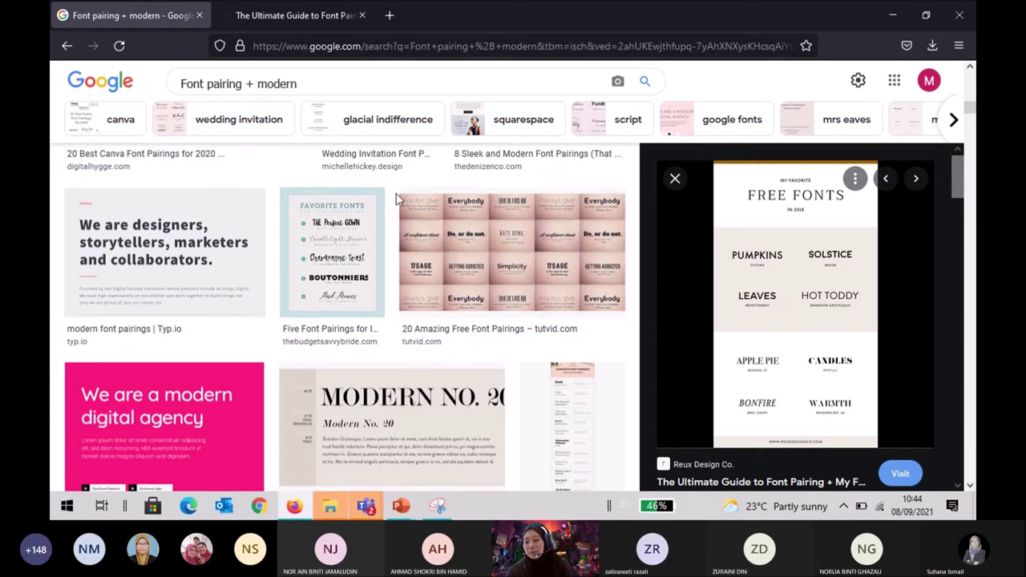
scroll(395, 199, down, 3)
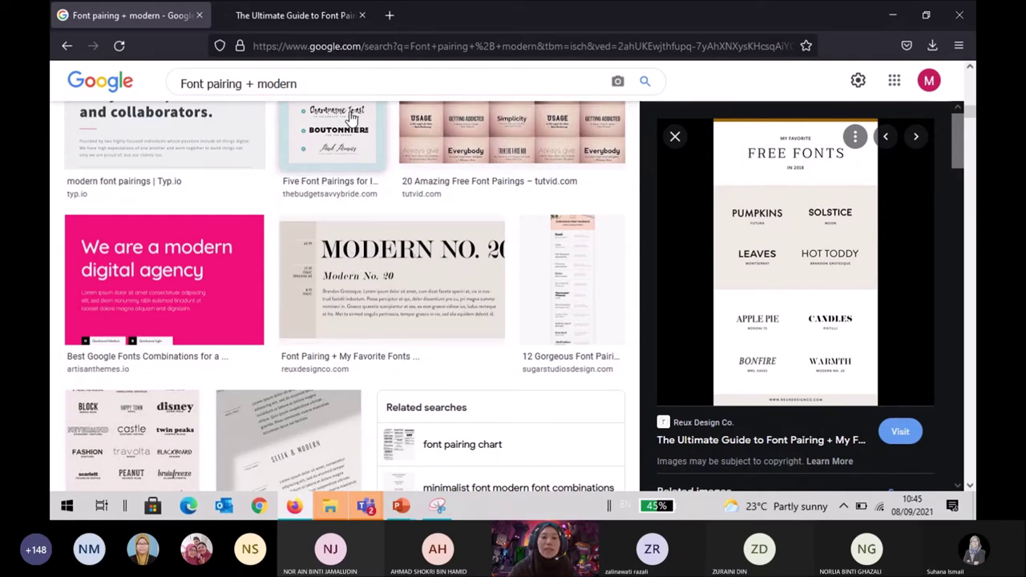
click(305, 15)
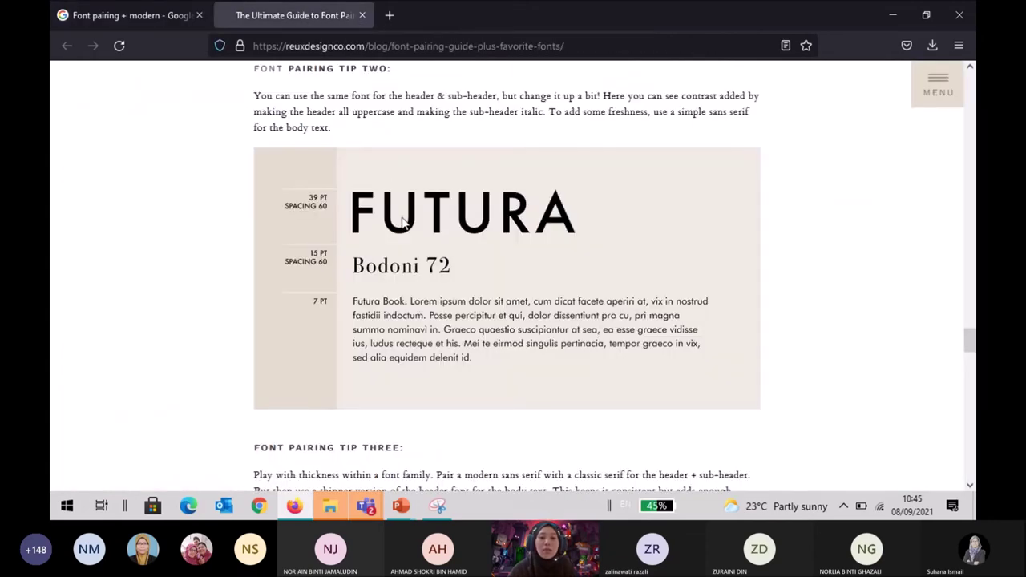
Search Google for 'futura font download' in a new Firefox tab.
click(390, 15)
click(405, 46)
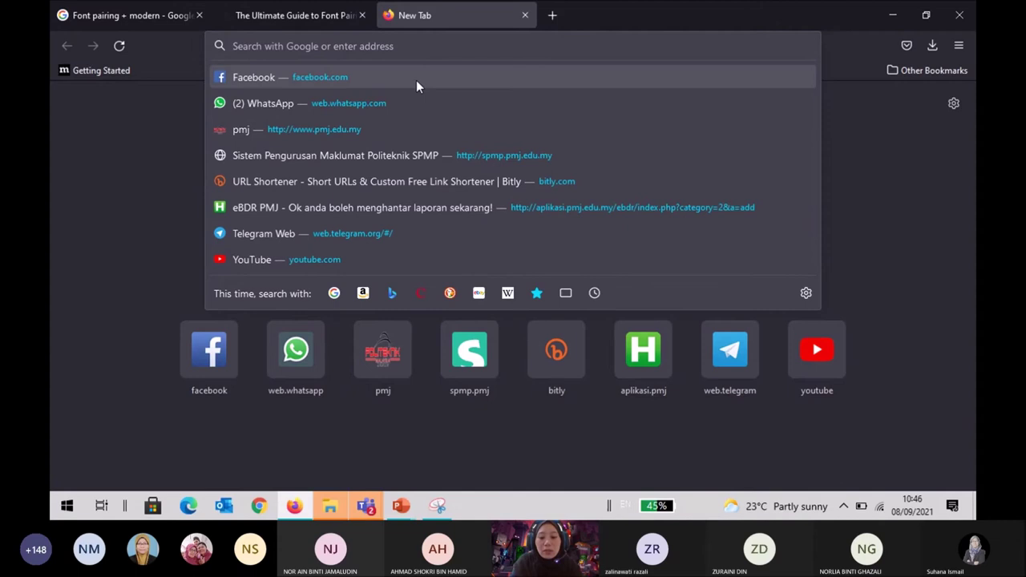
text(futur)
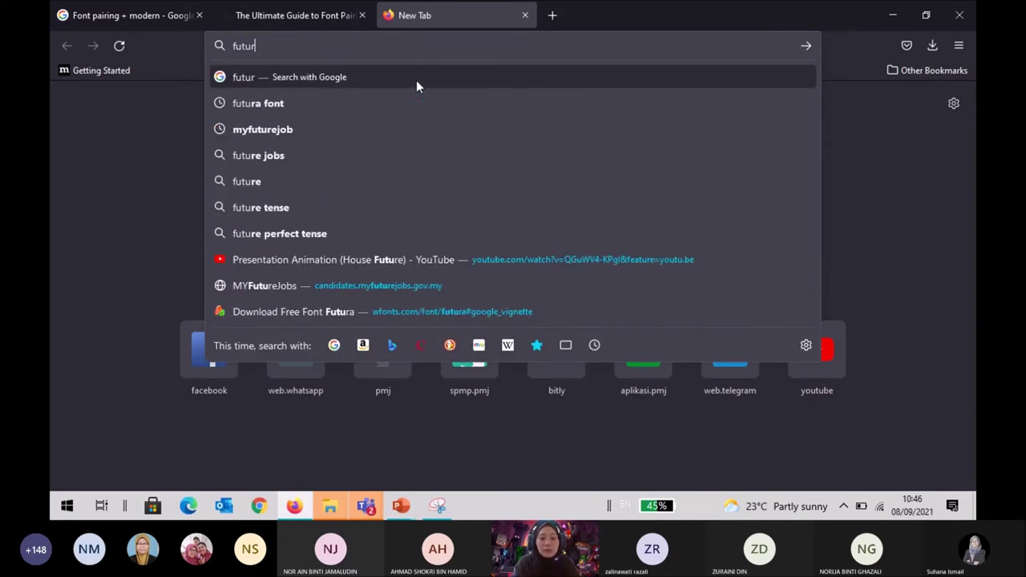
text(a font d)
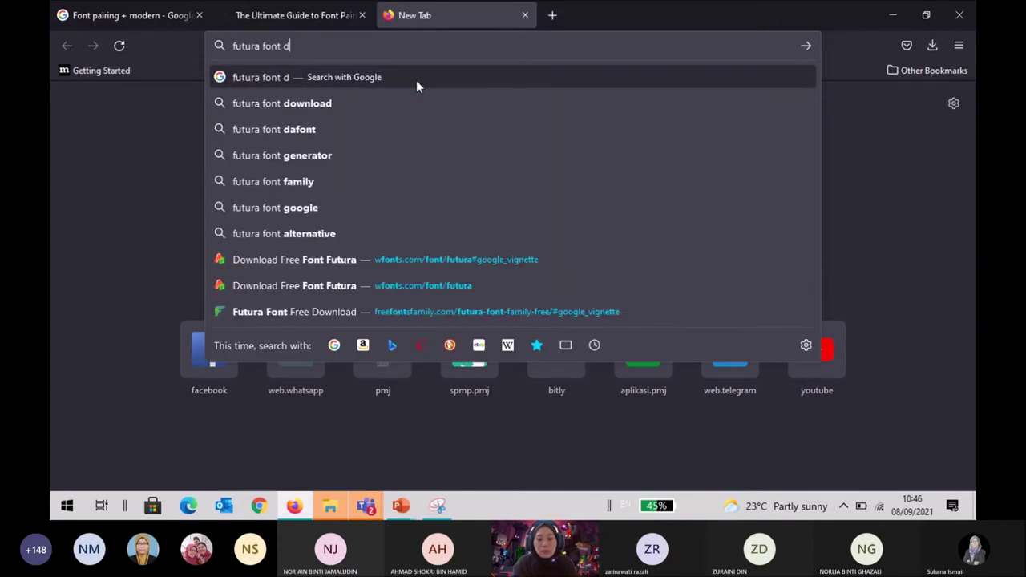
text(ownm)
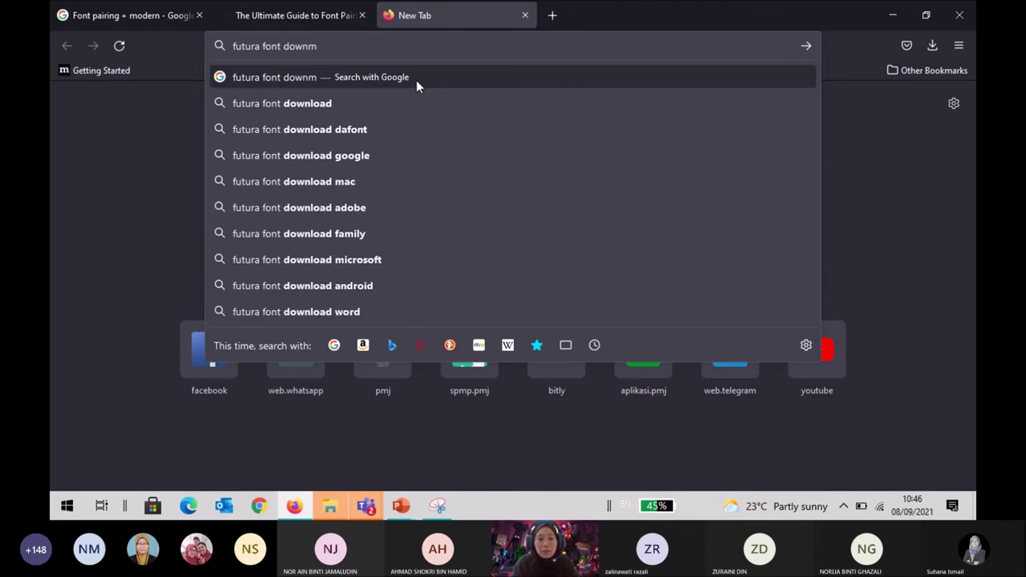
key(Down)
key(Return)
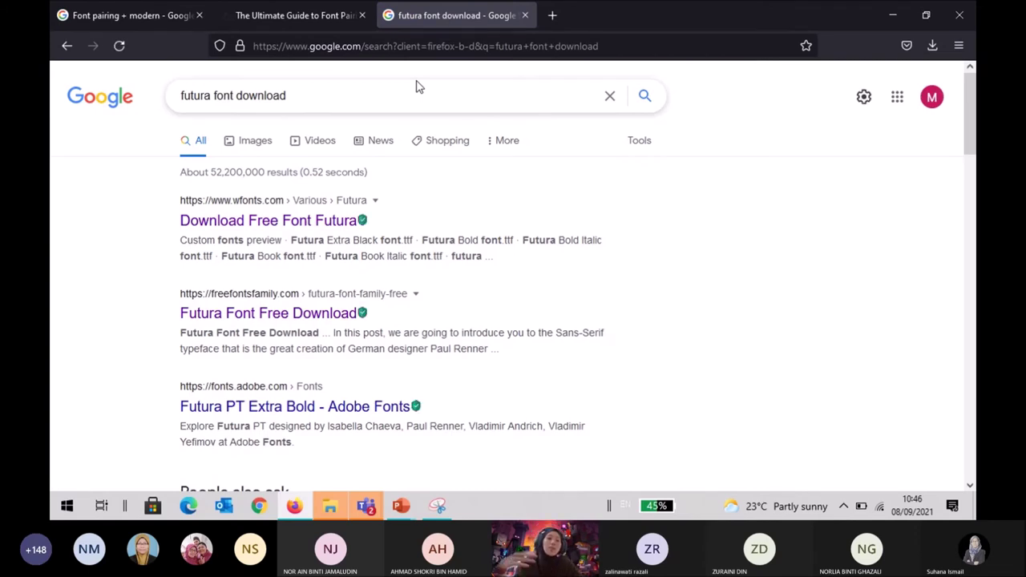
Open freefontsfamily's Futura Font Free Download page and scroll to its download section.
click(329, 313)
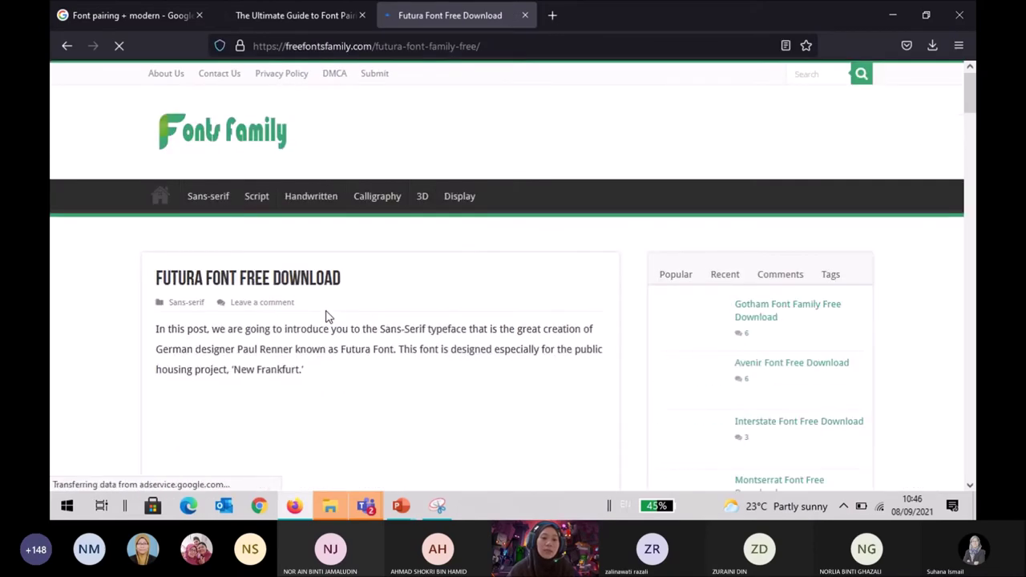
scroll(325, 316, down, 10)
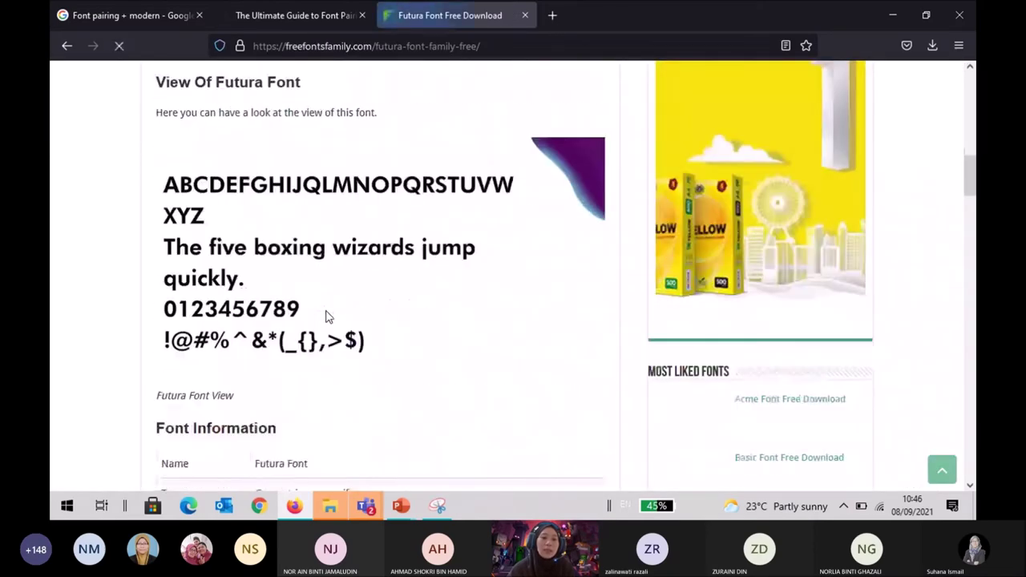
scroll(325, 317, down, 8)
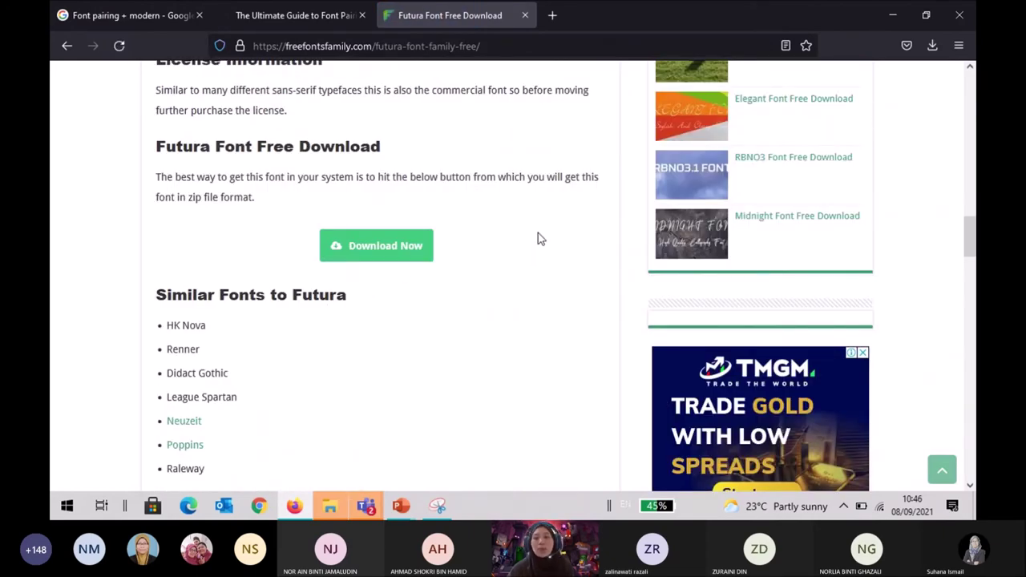
scroll(539, 239, up, 15)
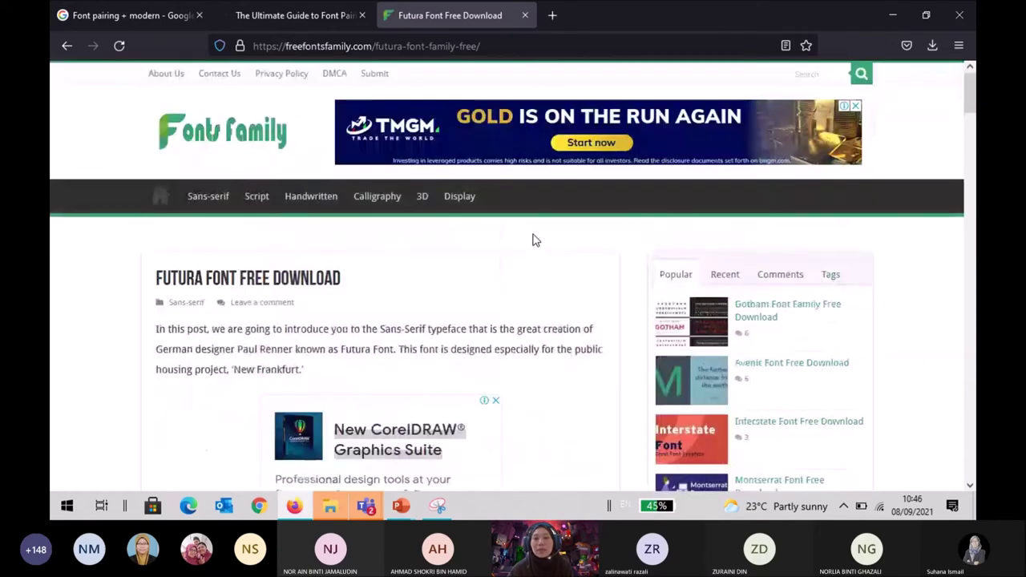
Close the Futura tab and open futura(2).zip from the recent downloads list.
click(525, 15)
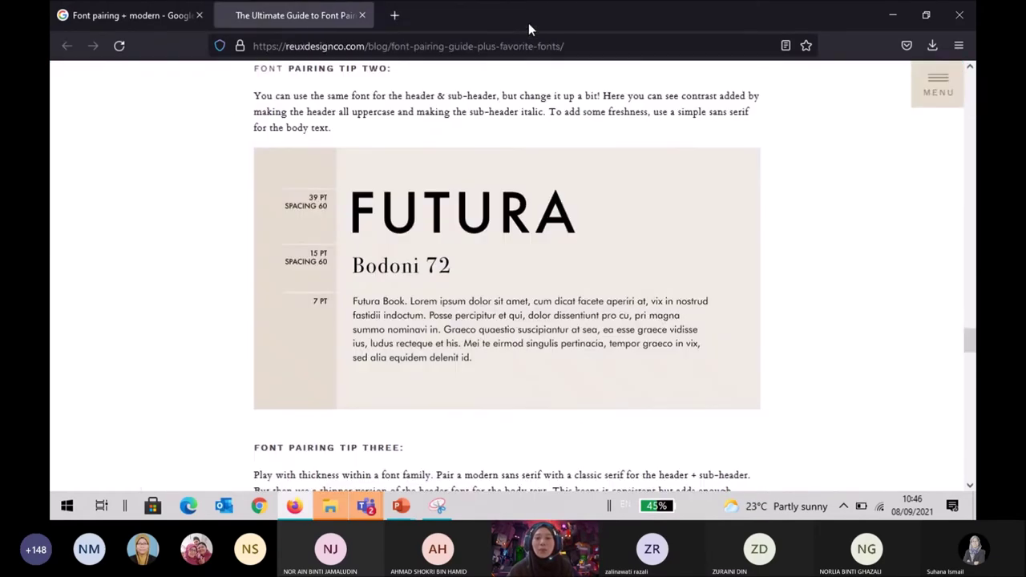
click(932, 46)
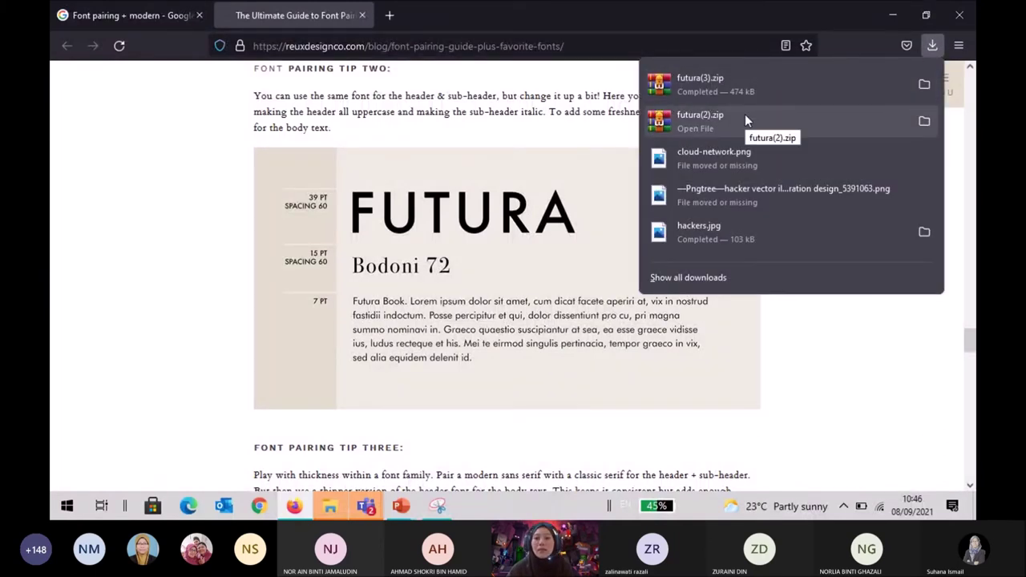
click(714, 120)
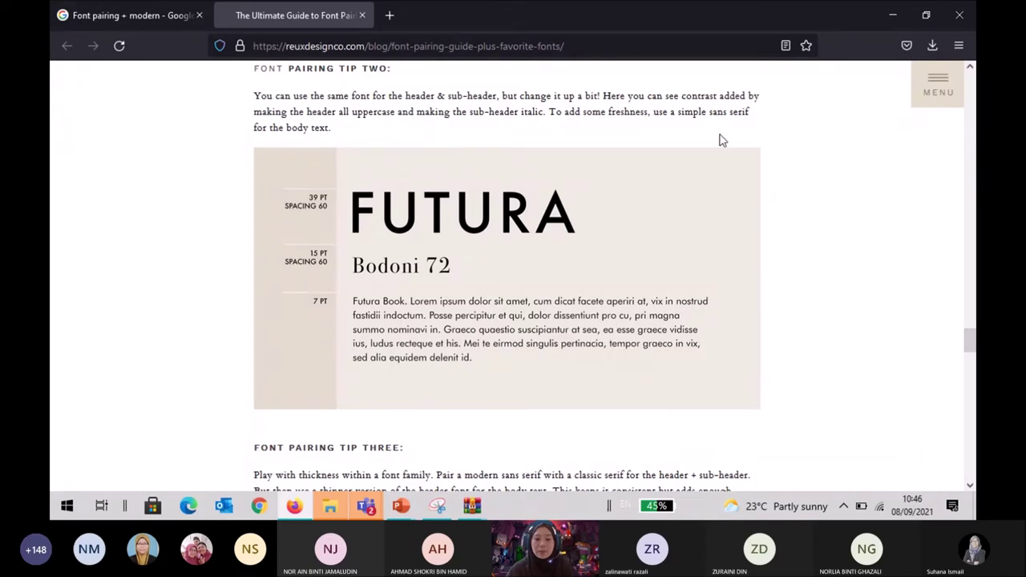
Dismiss the WinRAR licence reminder on futura(2).zip and return to the File Explorer project folder.
click(471, 506)
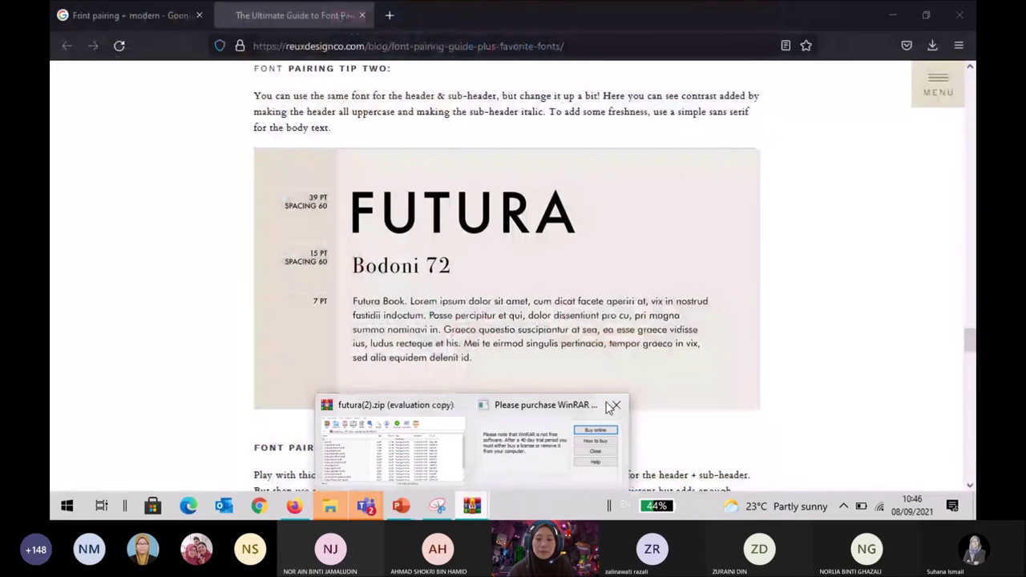
click(616, 405)
click(547, 423)
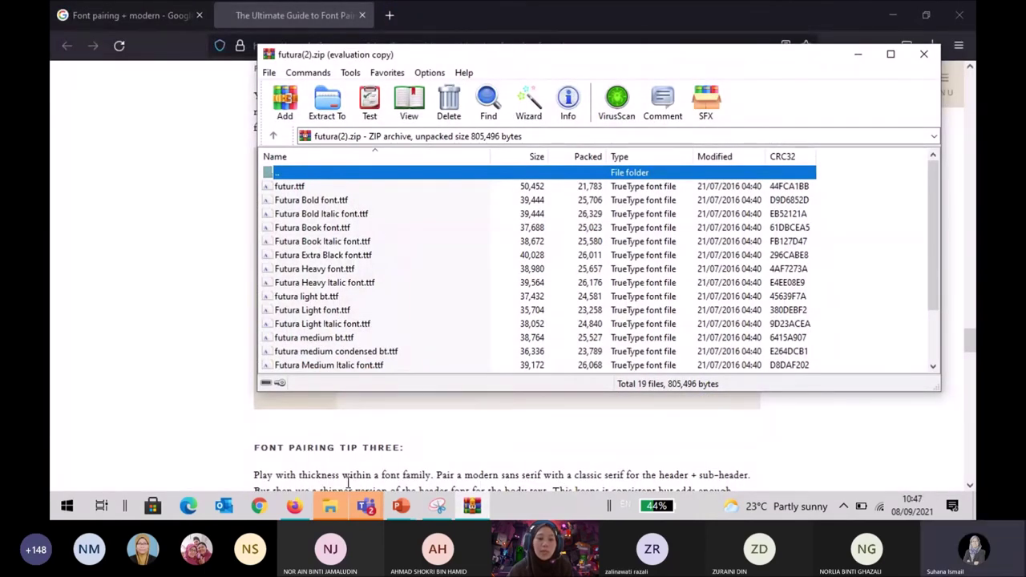
click(329, 513)
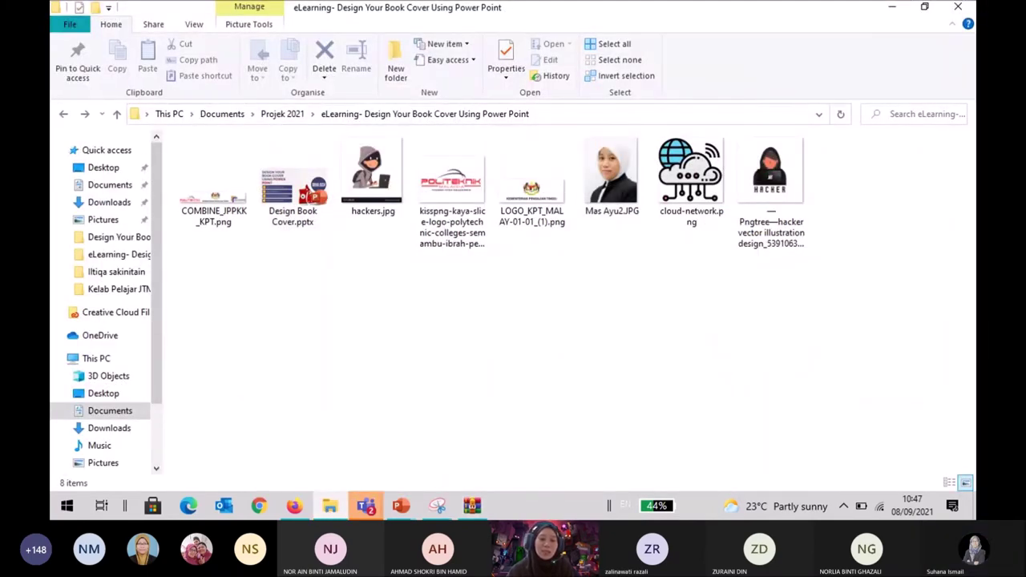
Check the Downloads folder, then go back to the eLearning project folder.
mouse_move(367, 505)
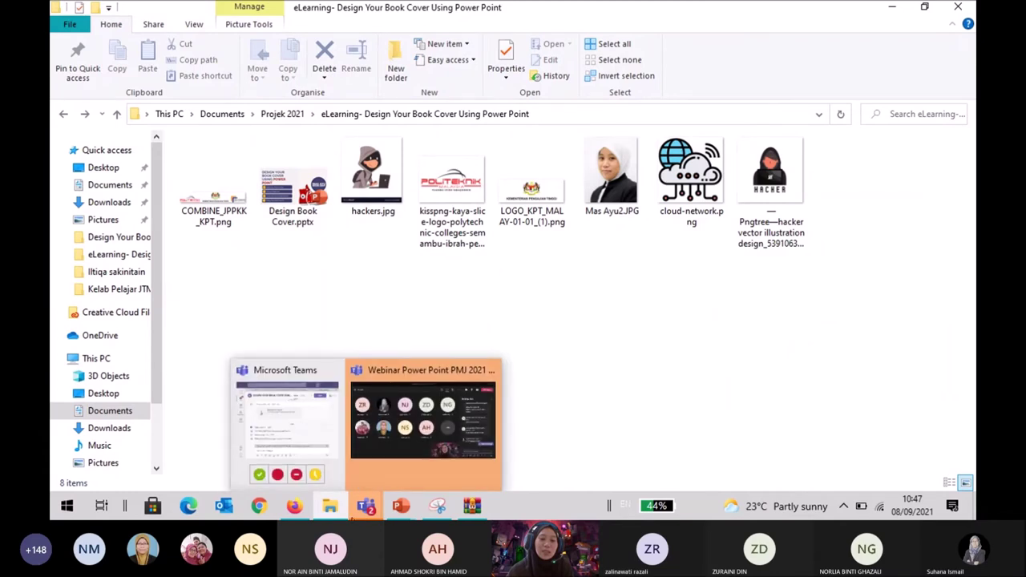
mouse_move(329, 513)
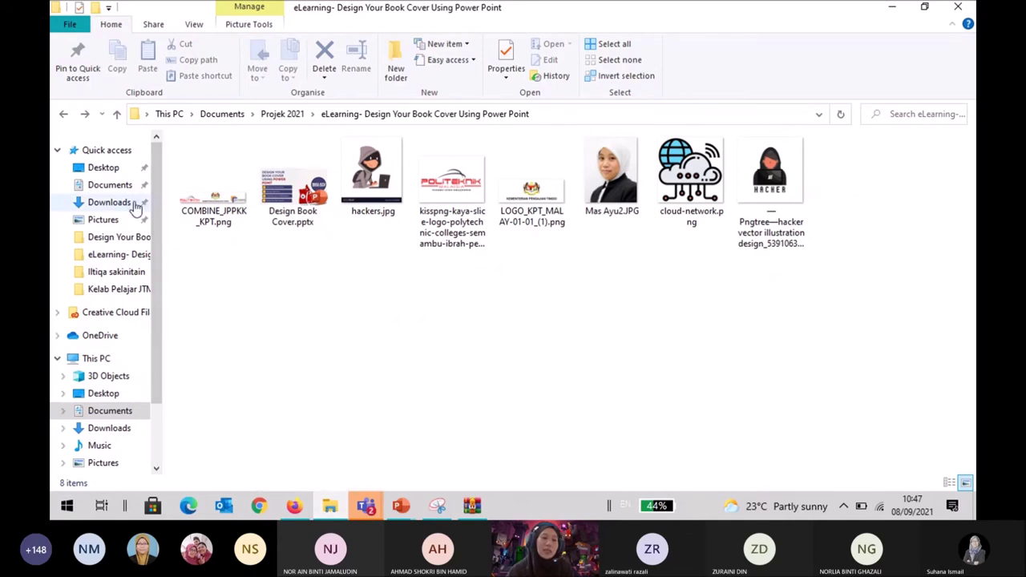
click(137, 206)
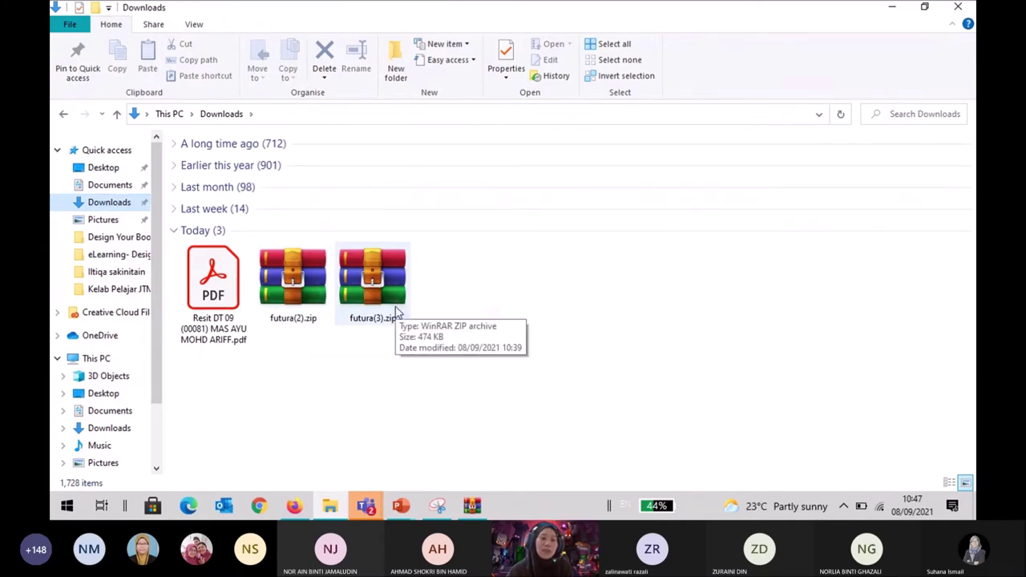
click(64, 116)
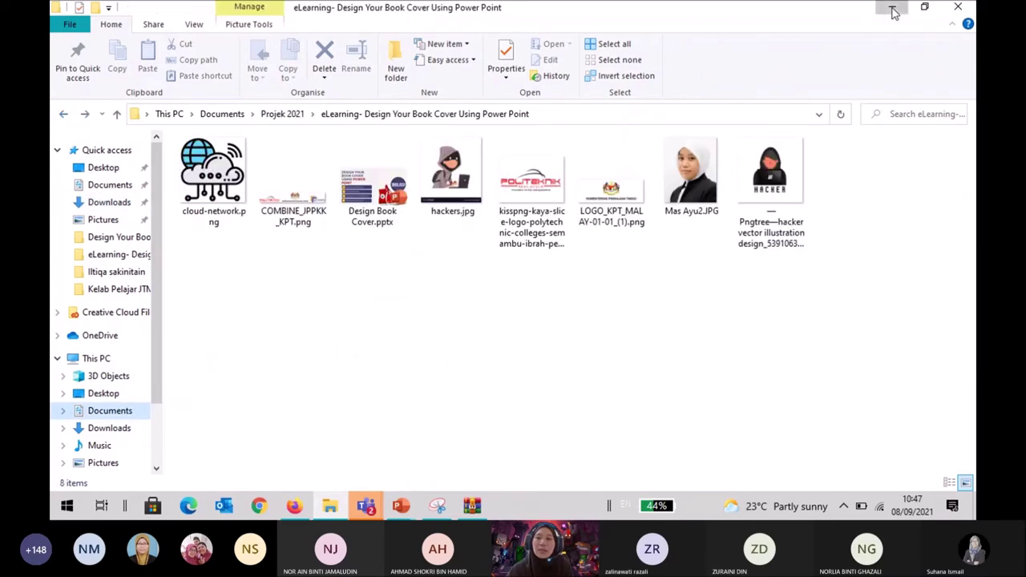
Minimise File Explorer and move the WinRAR window down to uncover the font pairing guide.
click(892, 7)
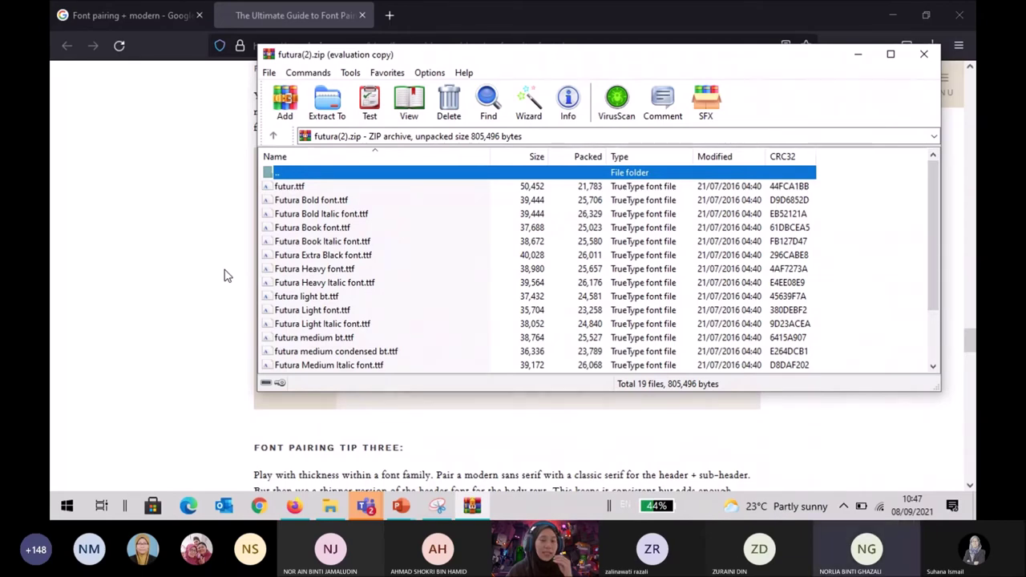
drag(614, 56, 516, 463)
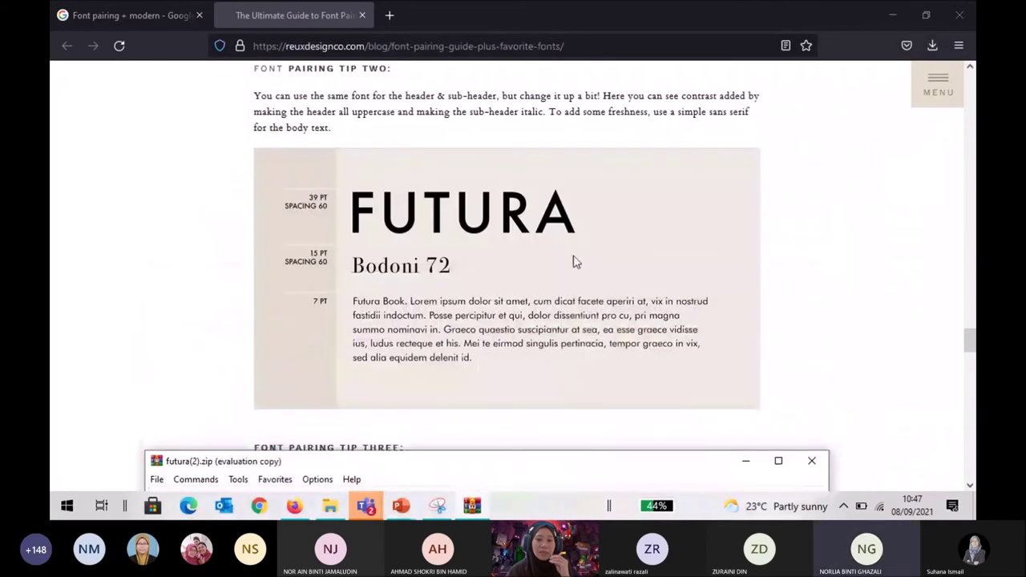
scroll(441, 273, up, 3)
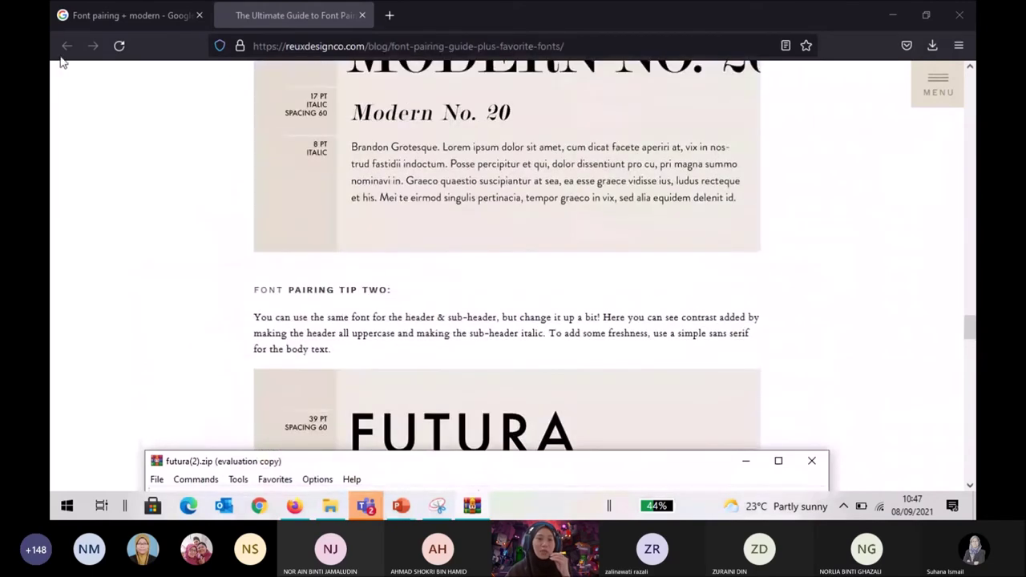
Scroll the Reux Design Co font pairing guide and bring Firefox to the front.
scroll(153, 185, up, 3)
scroll(183, 207, up, 3)
scroll(182, 210, up, 3)
scroll(183, 210, down, 10)
scroll(182, 209, up, 2)
scroll(183, 210, down, 12)
scroll(180, 207, up, 5)
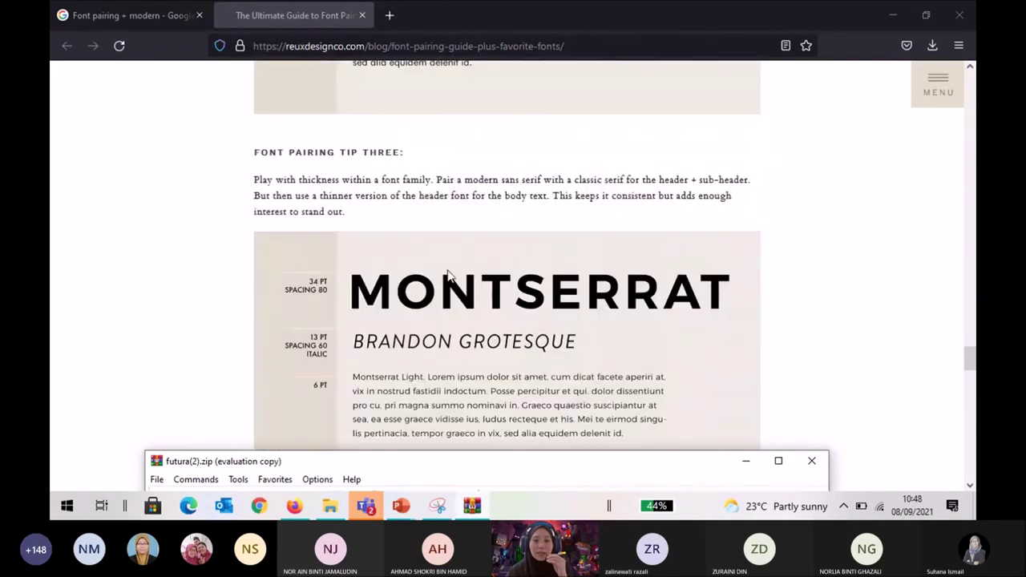
click(361, 296)
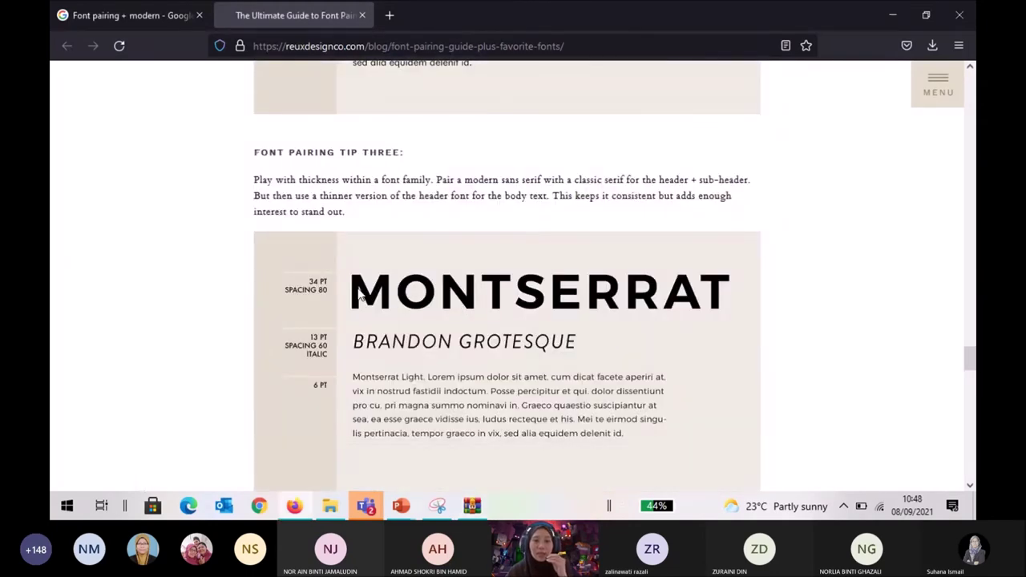
Google 'montserrat font' in a new tab and open the Font Squirrel Montserrat result.
click(390, 16)
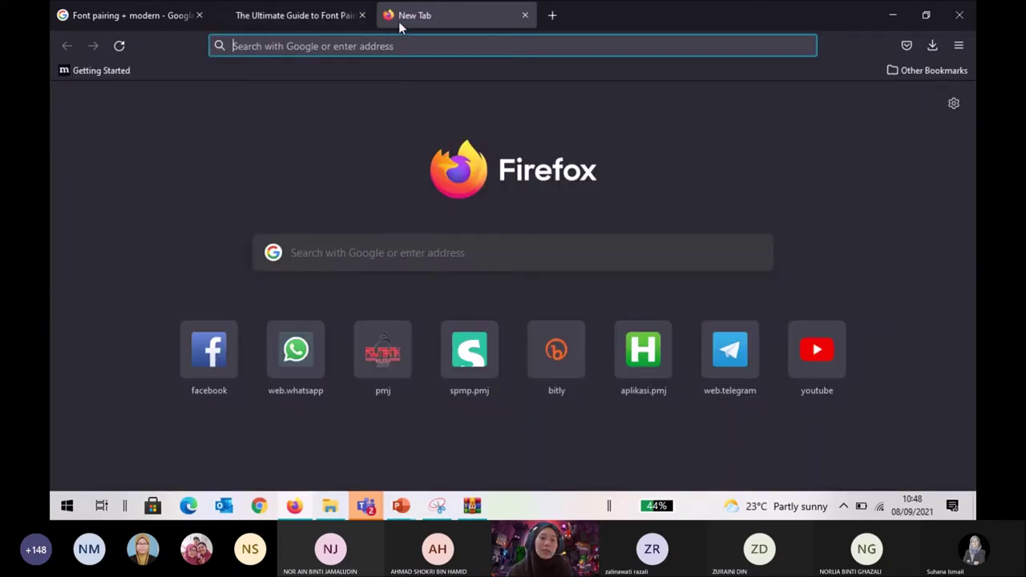
text(mon)
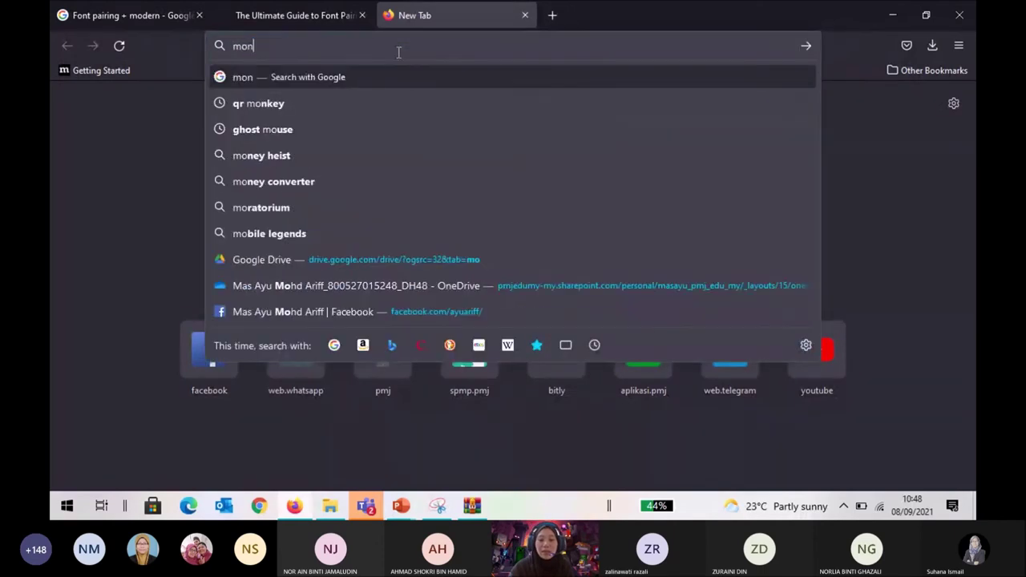
text(tserr)
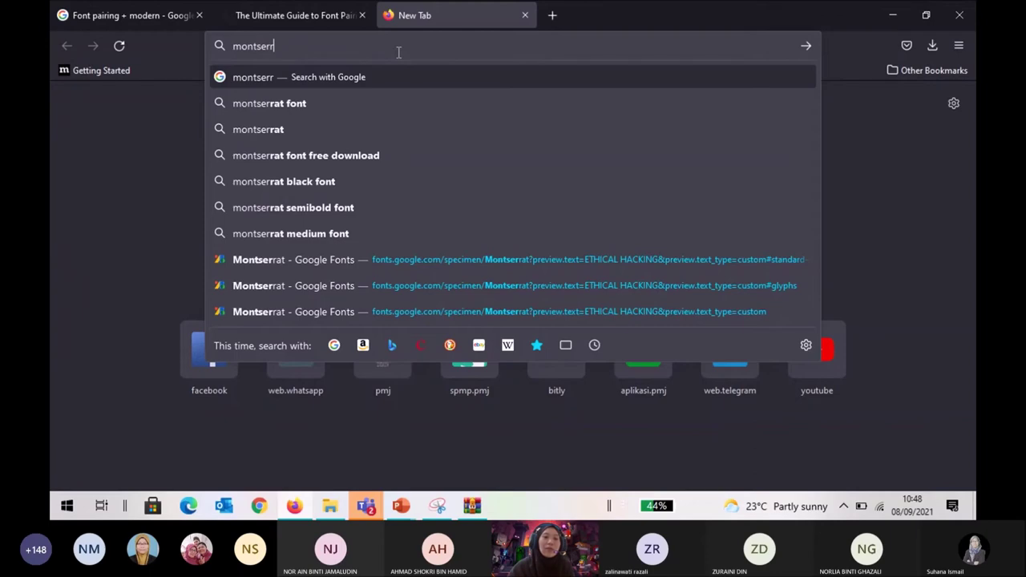
click(346, 105)
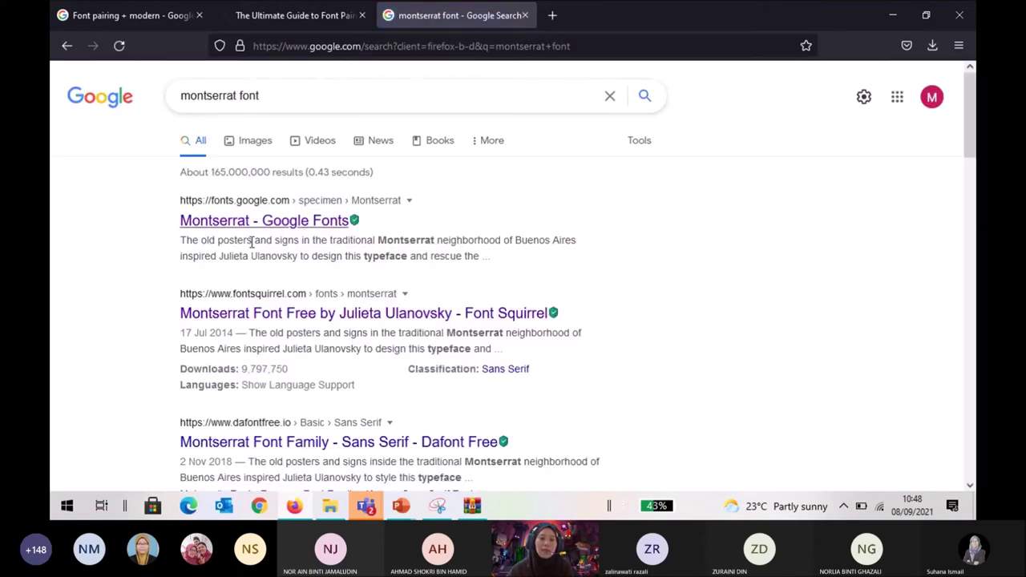
scroll(238, 291, down, 5)
scroll(238, 290, up, 5)
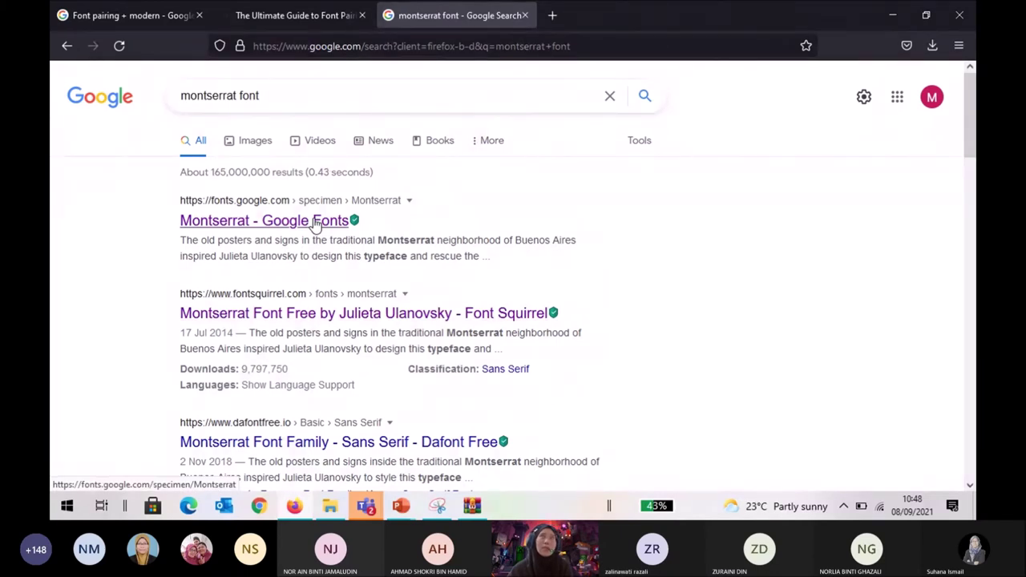
click(287, 315)
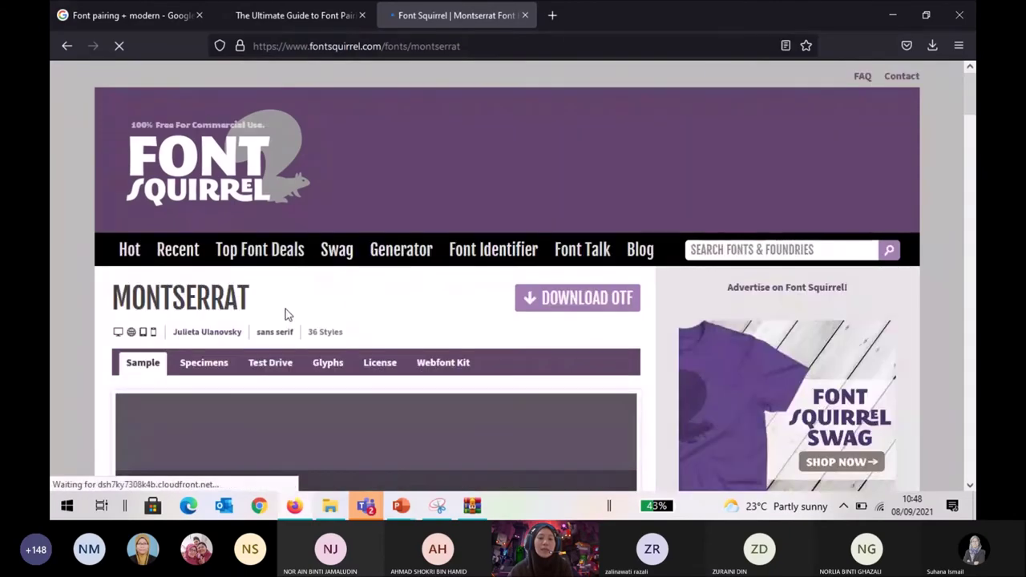
Download the Montserrat OTF family from Font Squirrel and save it as montserrat.zip.
scroll(287, 313, down, 5)
scroll(287, 315, down, 15)
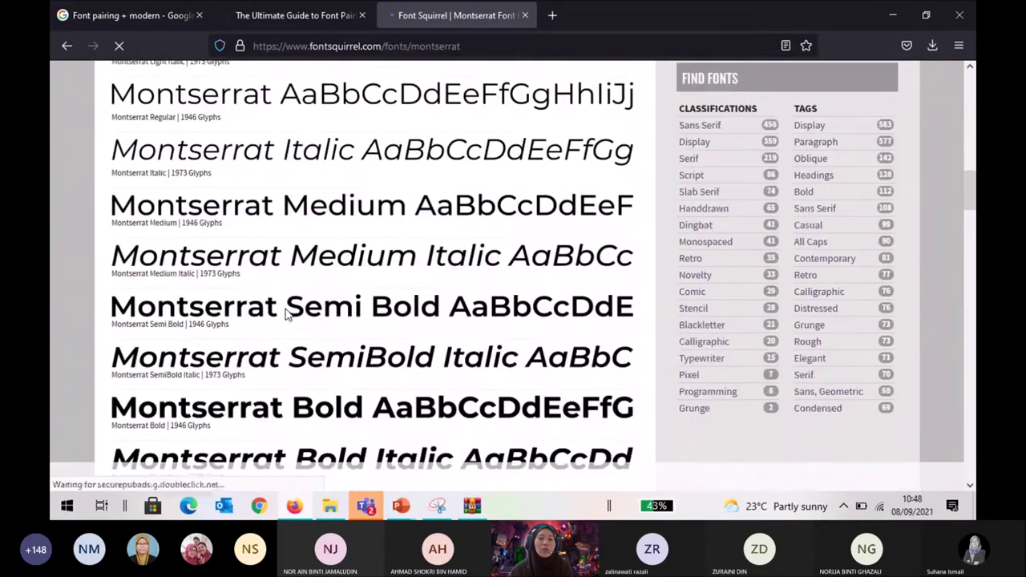
scroll(287, 315, down, 5)
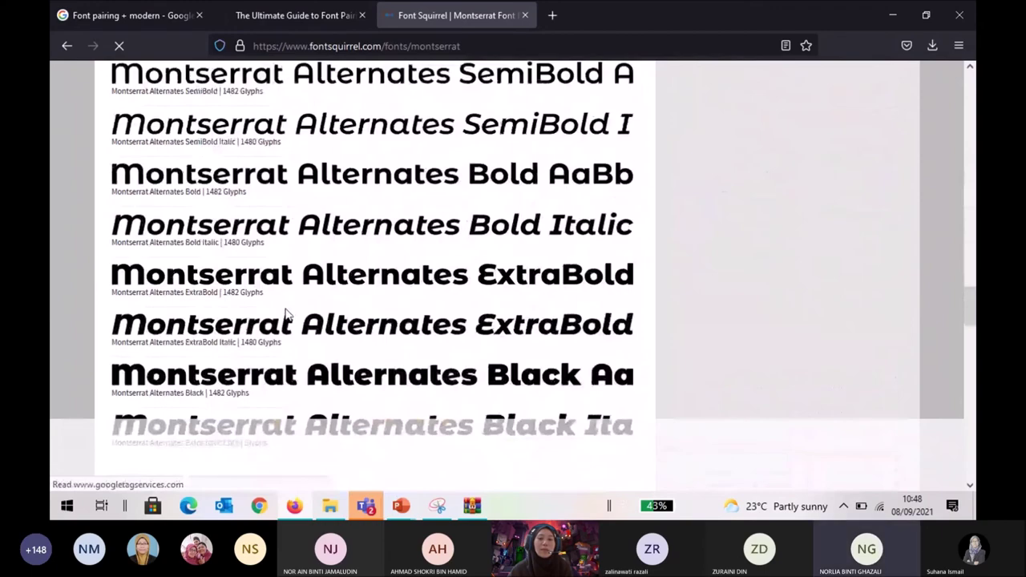
scroll(287, 315, up, 15)
scroll(287, 315, up, 10)
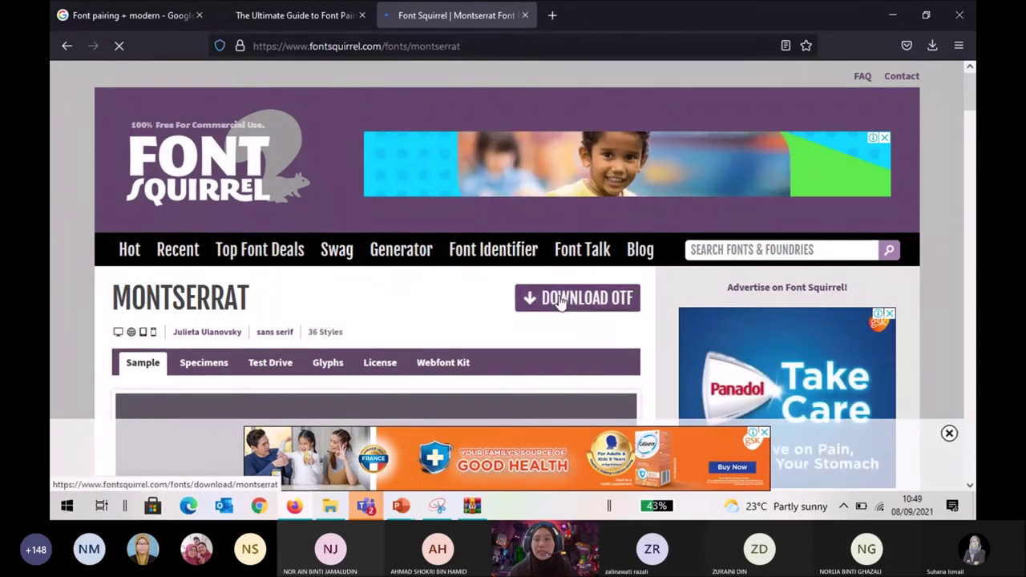
click(603, 312)
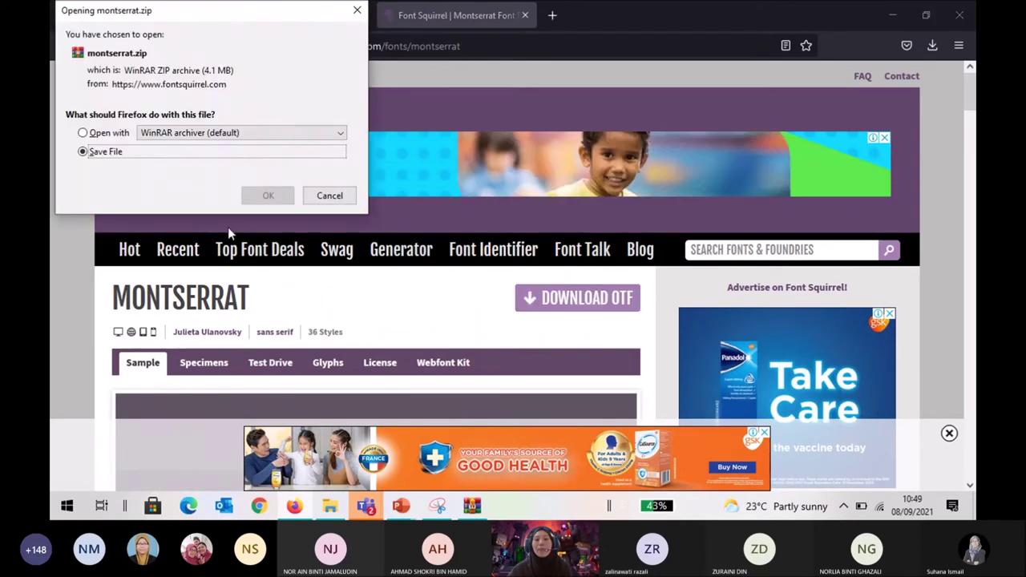
click(260, 198)
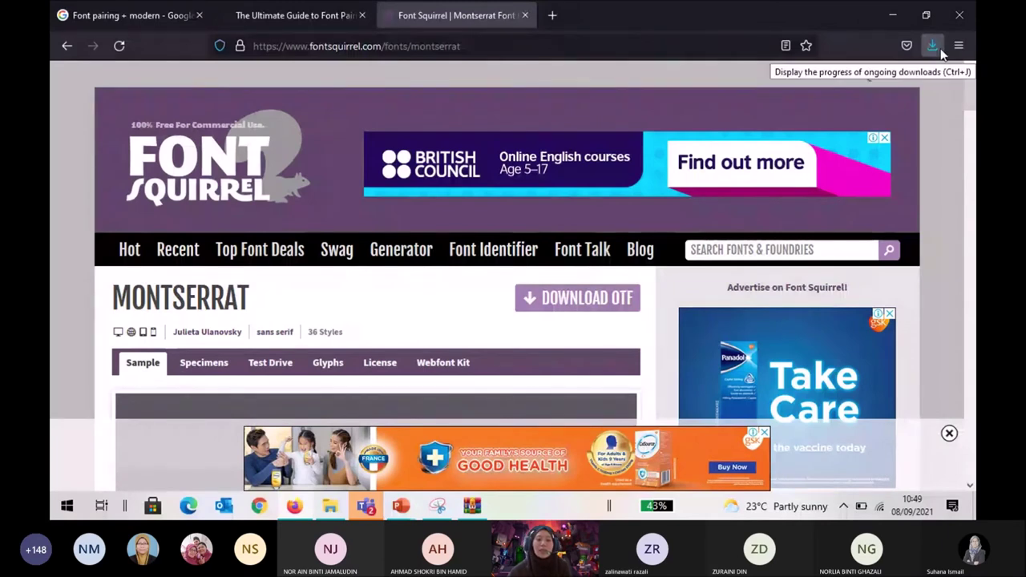
click(330, 506)
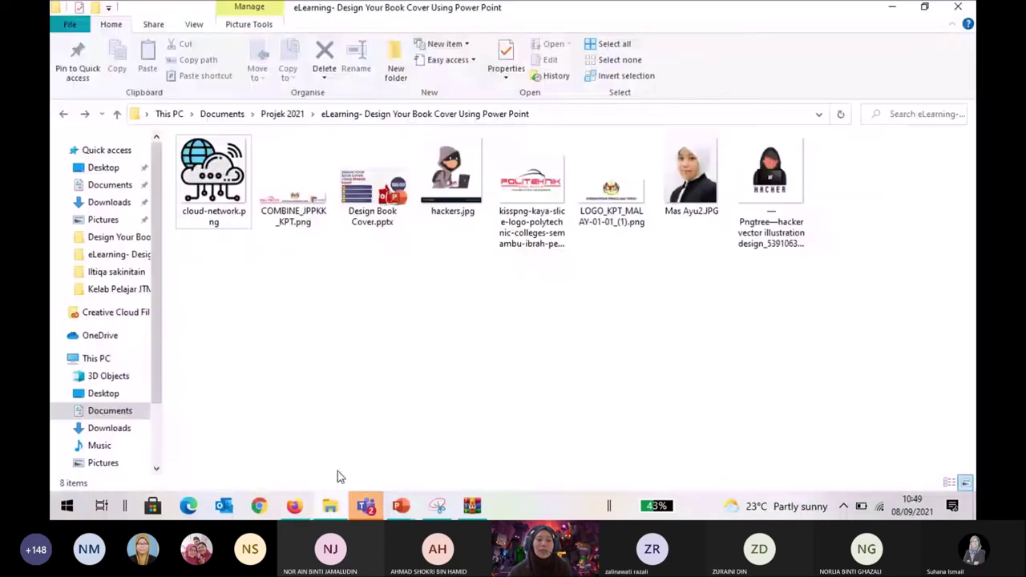
Minimise File Explorer and close the old futura(2).zip archive window.
click(110, 202)
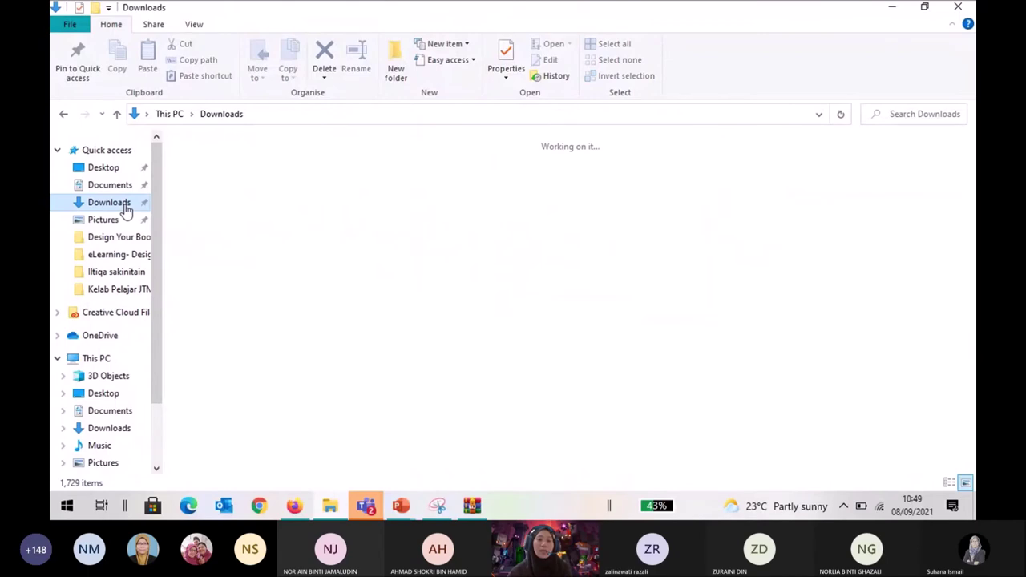
click(63, 115)
click(892, 7)
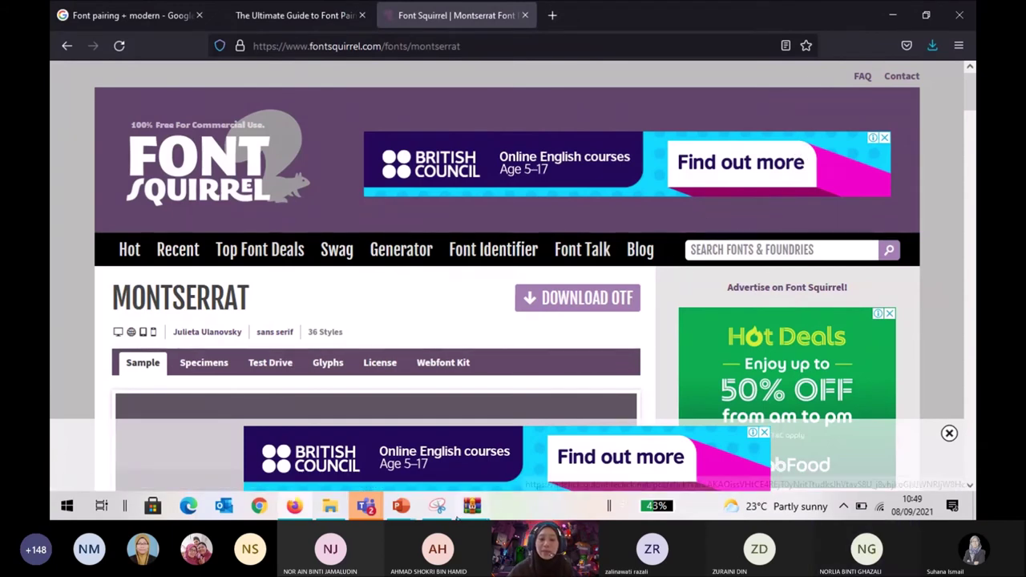
click(472, 505)
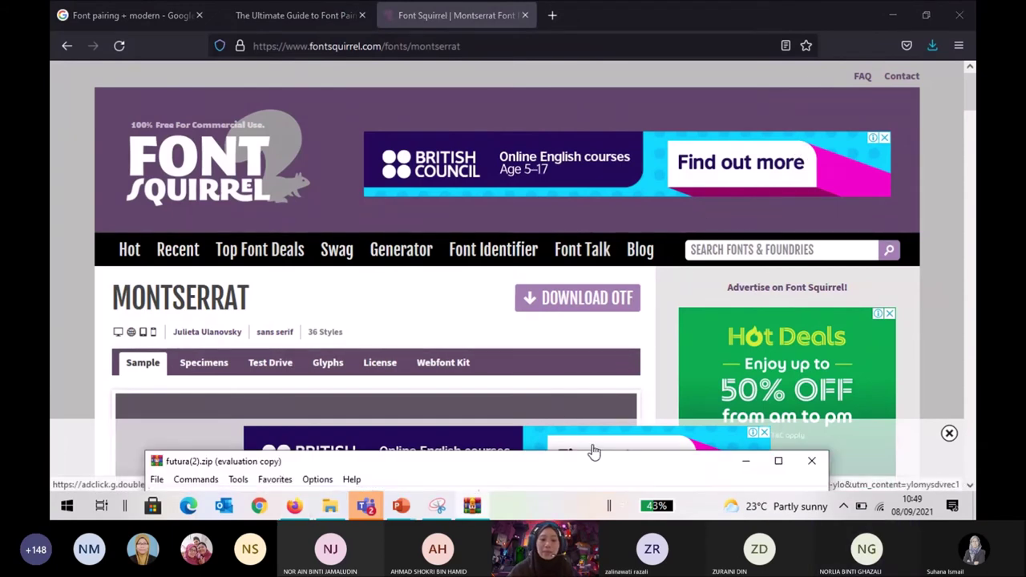
drag(709, 467, 715, 232)
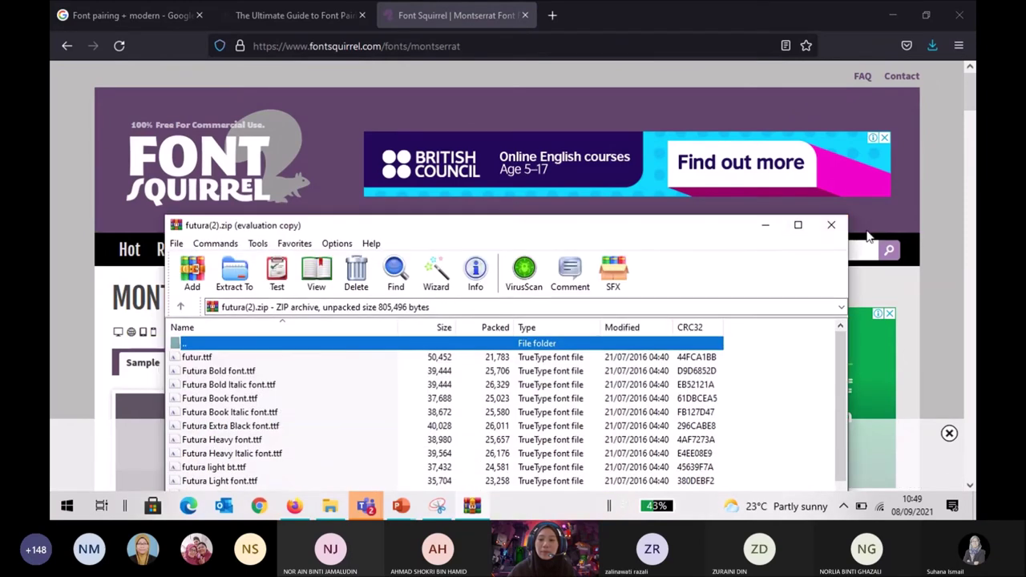
click(832, 224)
Open montserrat(5).zip from Firefox's recent downloads and dismiss the WinRAR licence reminder.
click(932, 46)
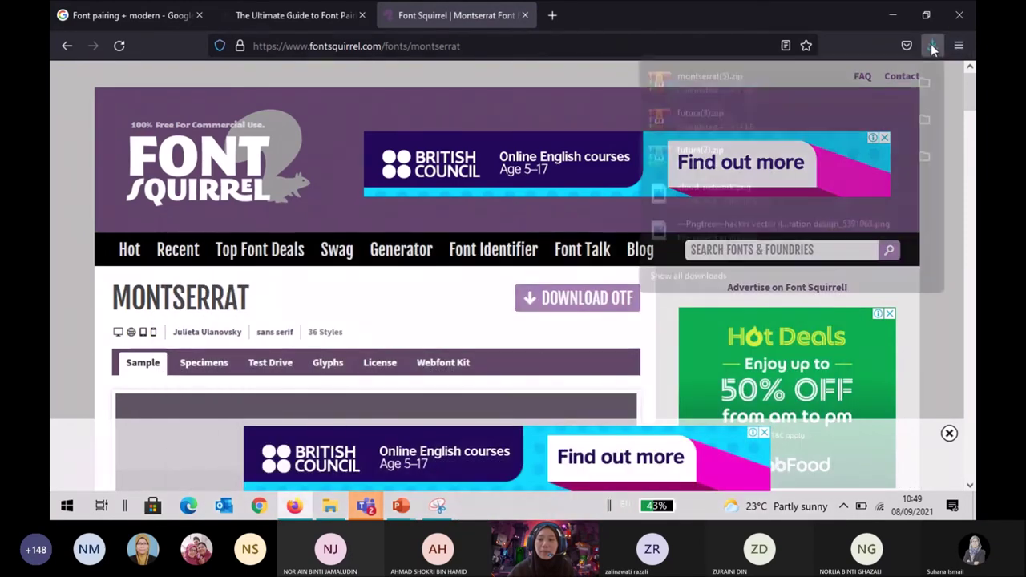
click(704, 96)
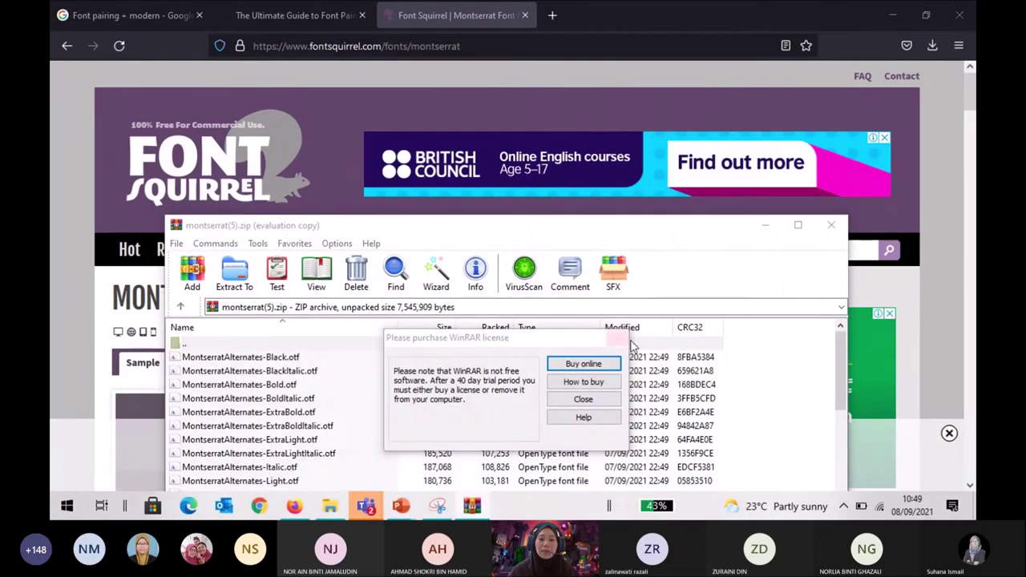
click(619, 338)
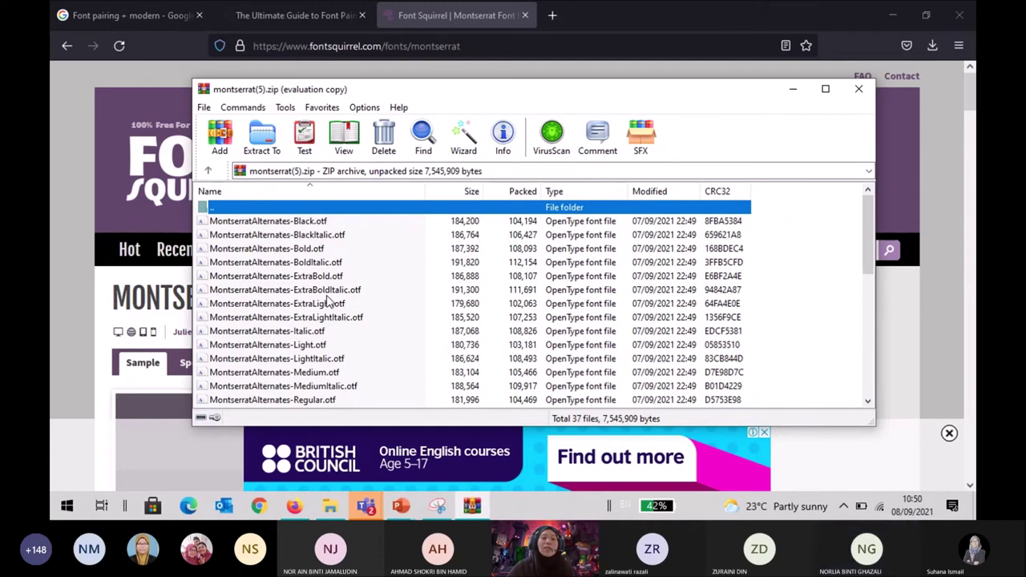
Scroll through the 37 files in montserrat(5).zip, then minimise WinRAR to see Font Squirrel.
scroll(327, 301, down, 4)
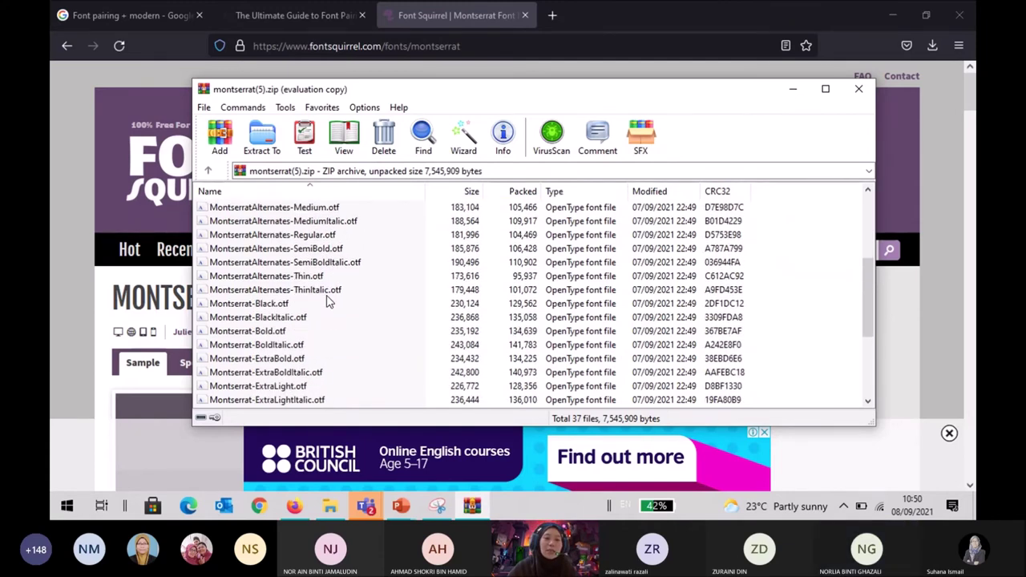
scroll(327, 301, down, 3)
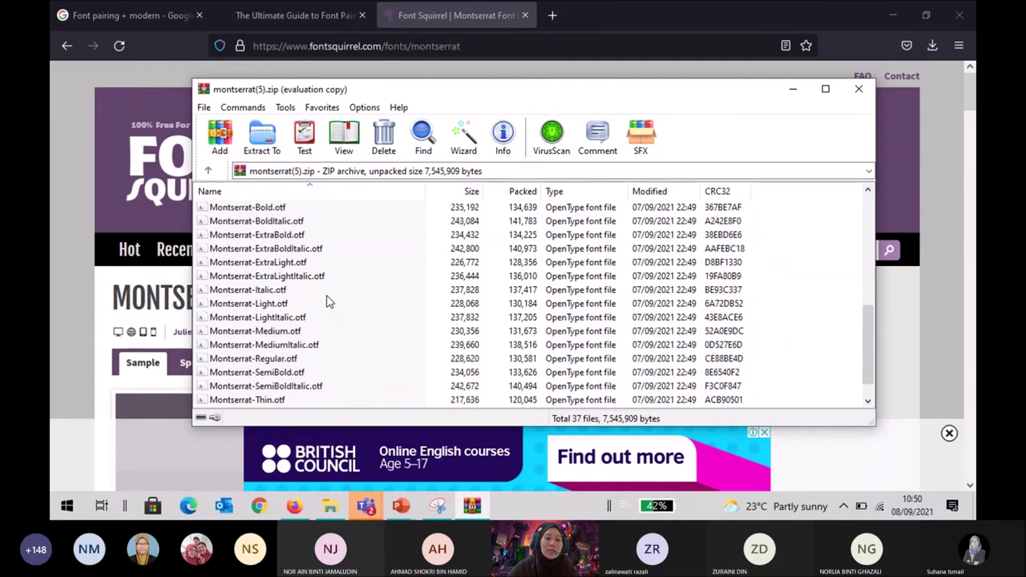
scroll(327, 301, down, 1)
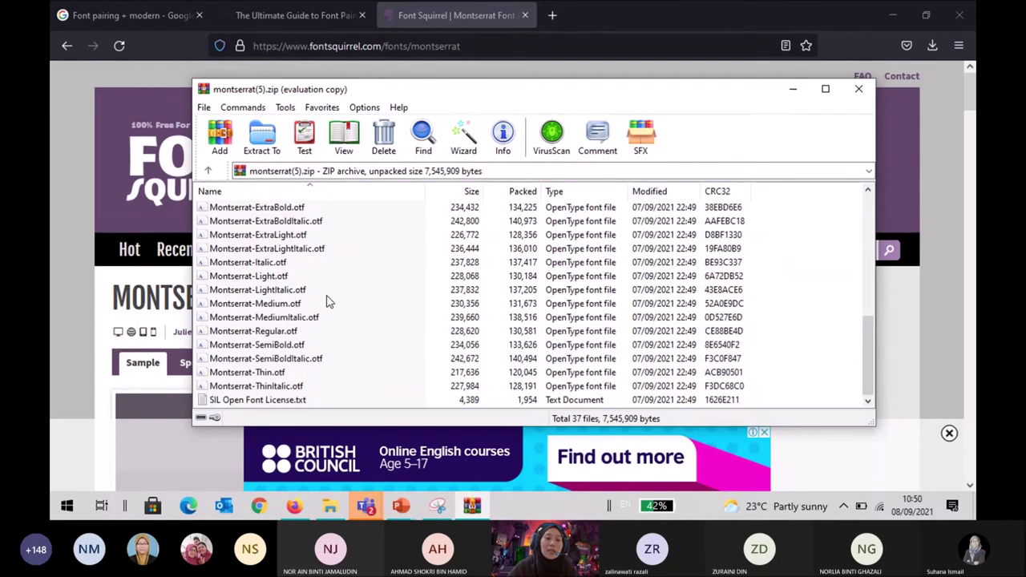
click(793, 89)
Browse the Montserrat style samples on Font Squirrel, then restore the montserrat(5).zip window.
scroll(540, 356, down, 4)
scroll(539, 356, down, 5)
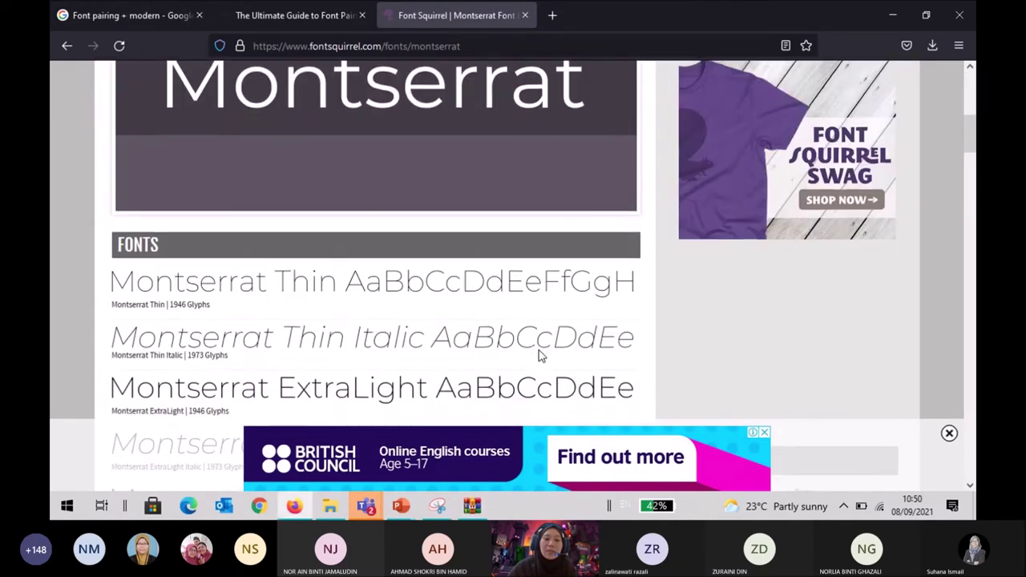
scroll(540, 356, down, 6)
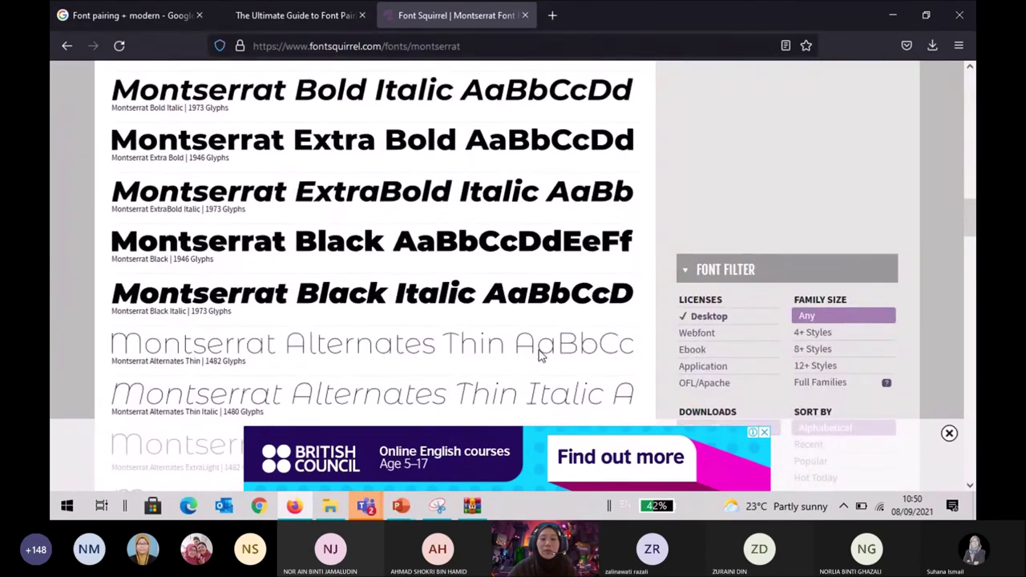
scroll(540, 356, down, 5)
scroll(539, 356, down, 6)
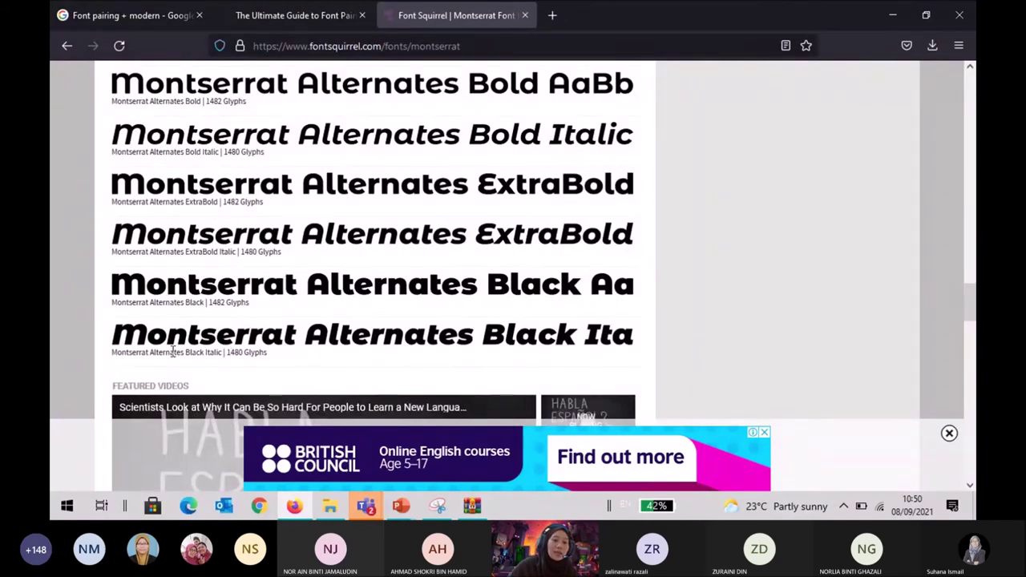
scroll(226, 336, up, 3)
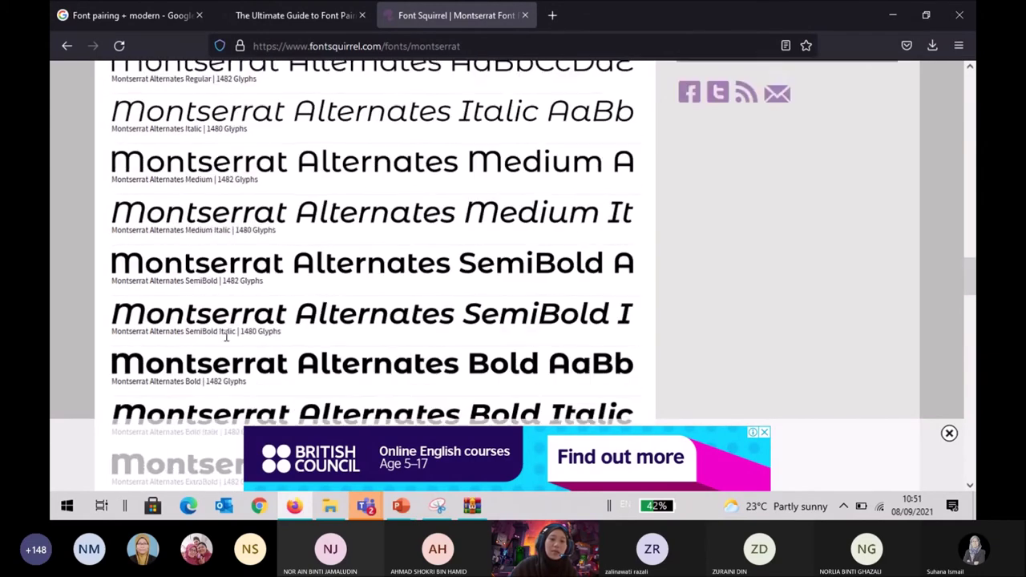
scroll(226, 337, up, 3)
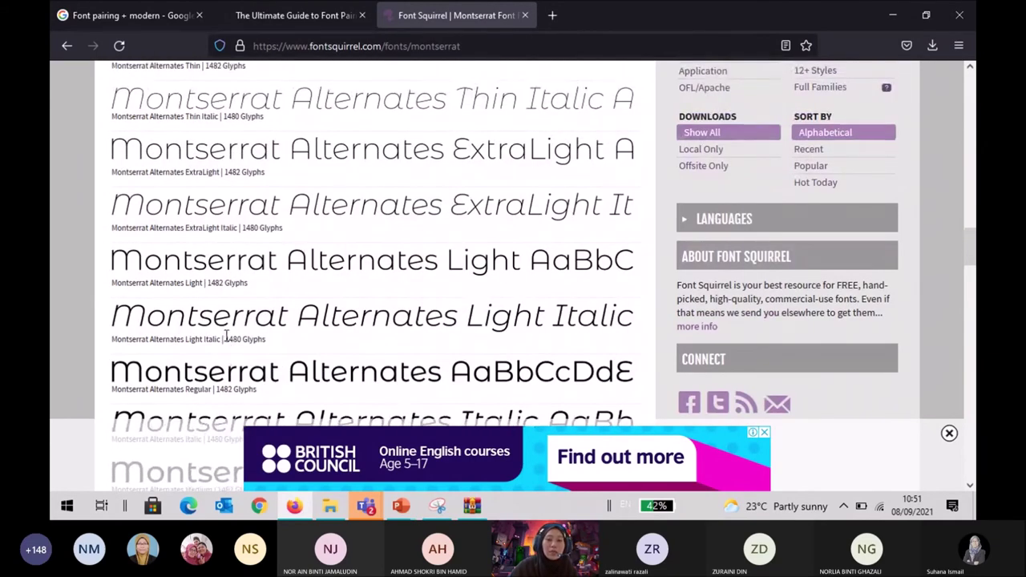
scroll(226, 337, up, 3)
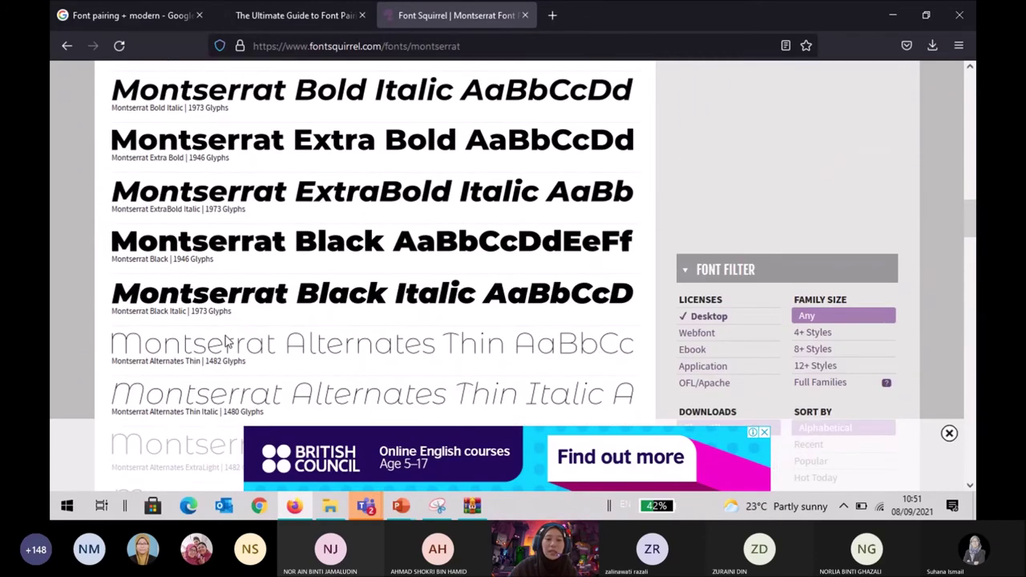
scroll(226, 341, up, 3)
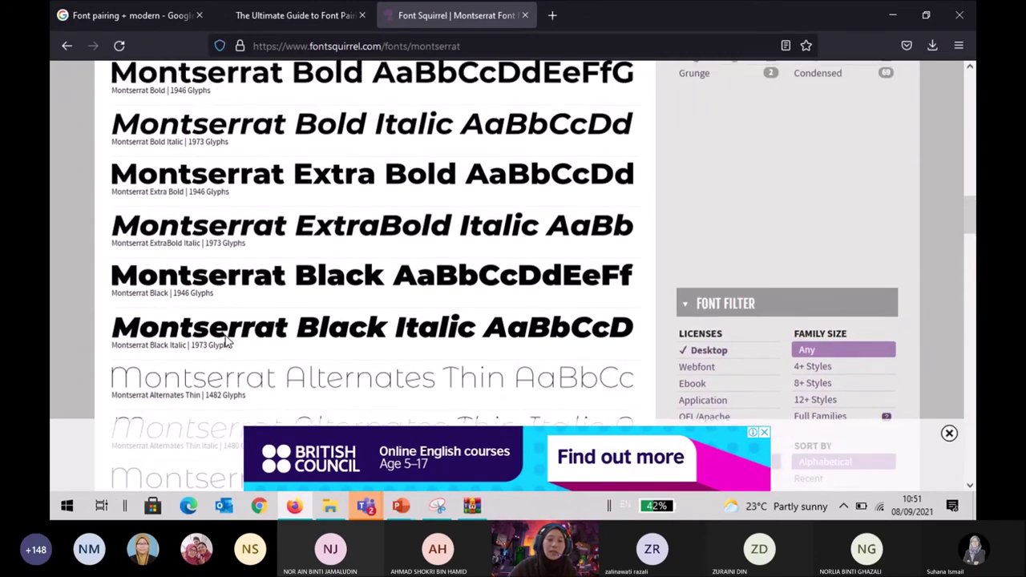
scroll(226, 341, up, 6)
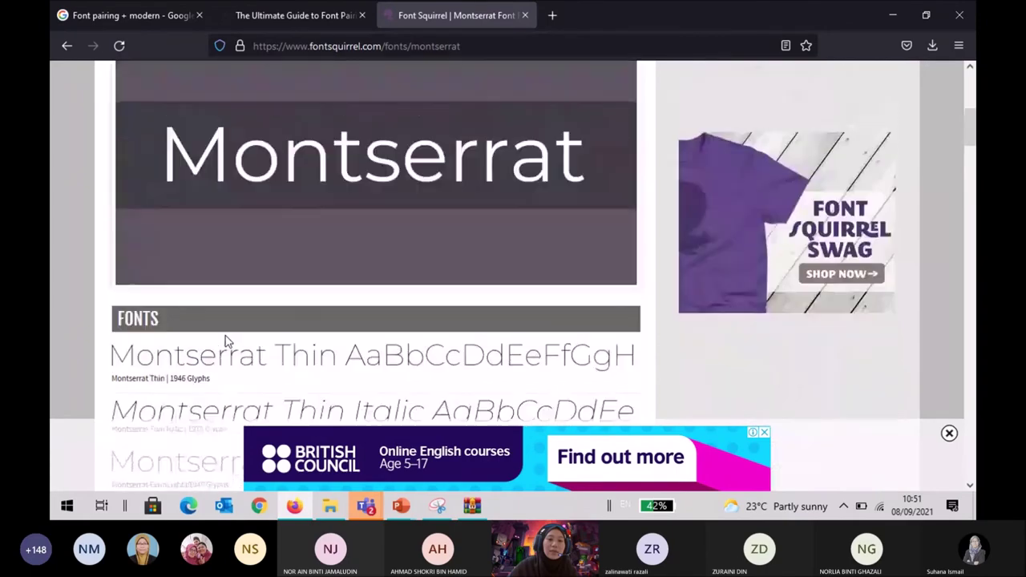
scroll(226, 341, down, 5)
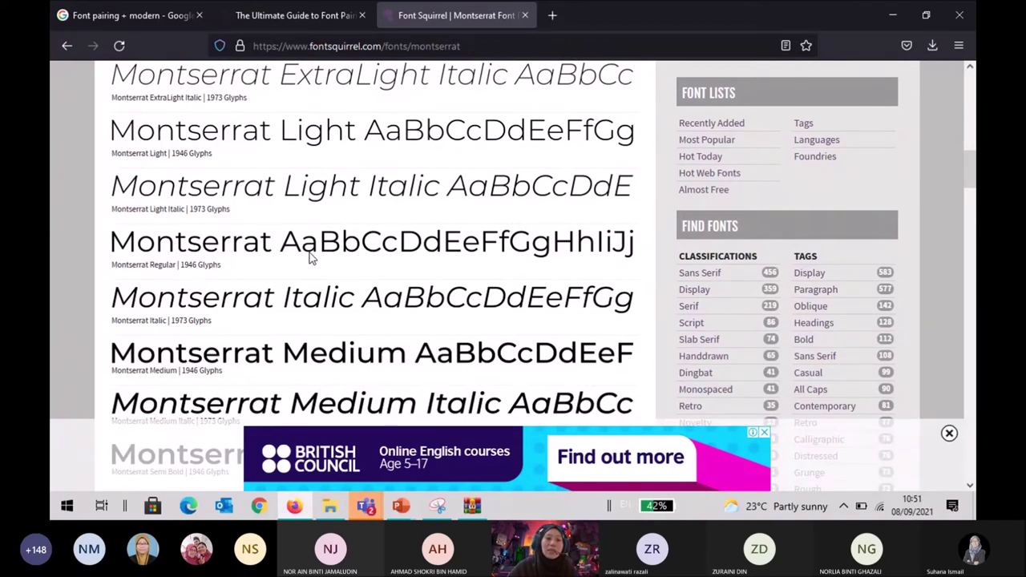
scroll(312, 259, up, 2)
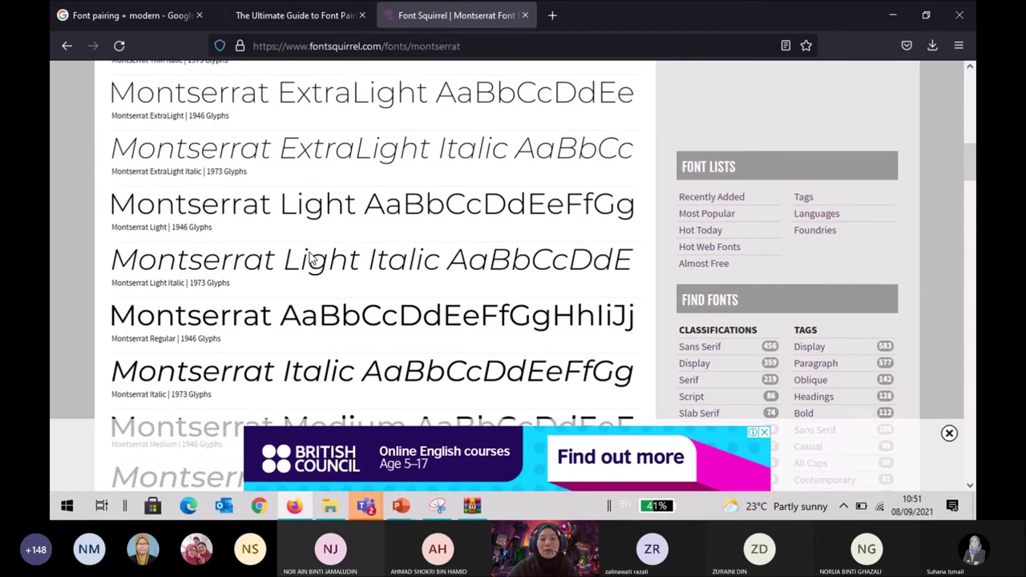
scroll(313, 259, down, 1)
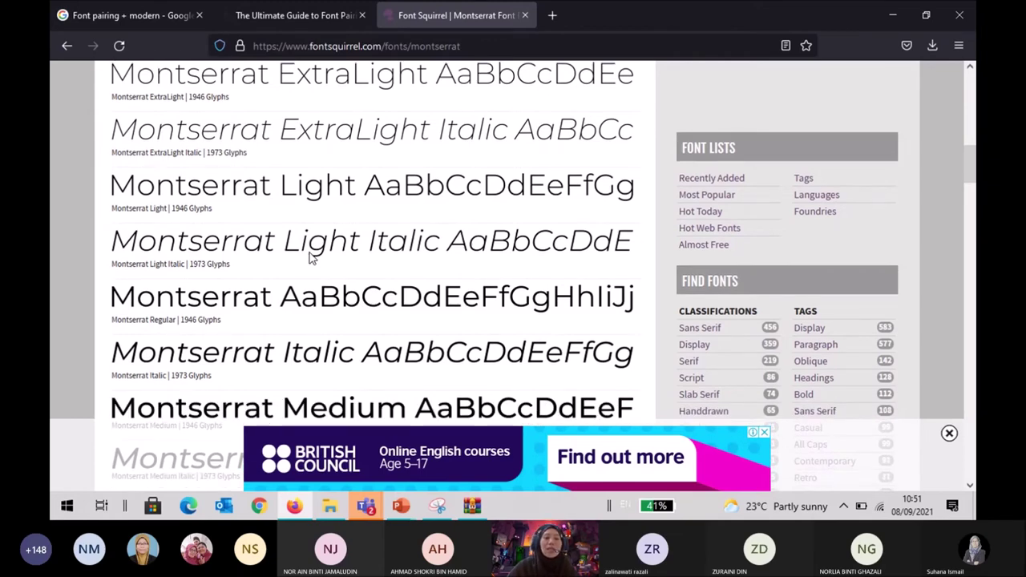
scroll(287, 264, down, 1)
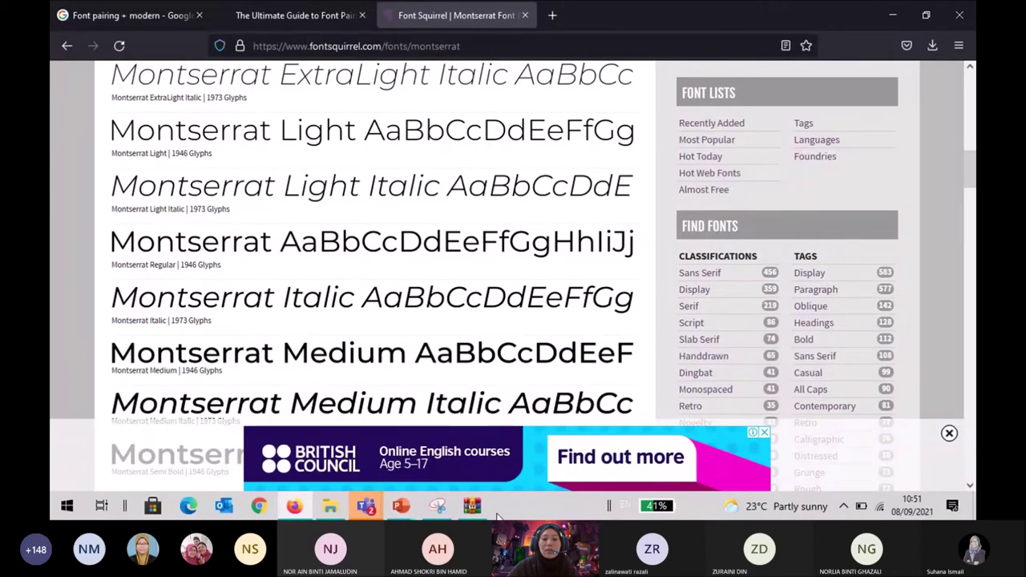
click(472, 506)
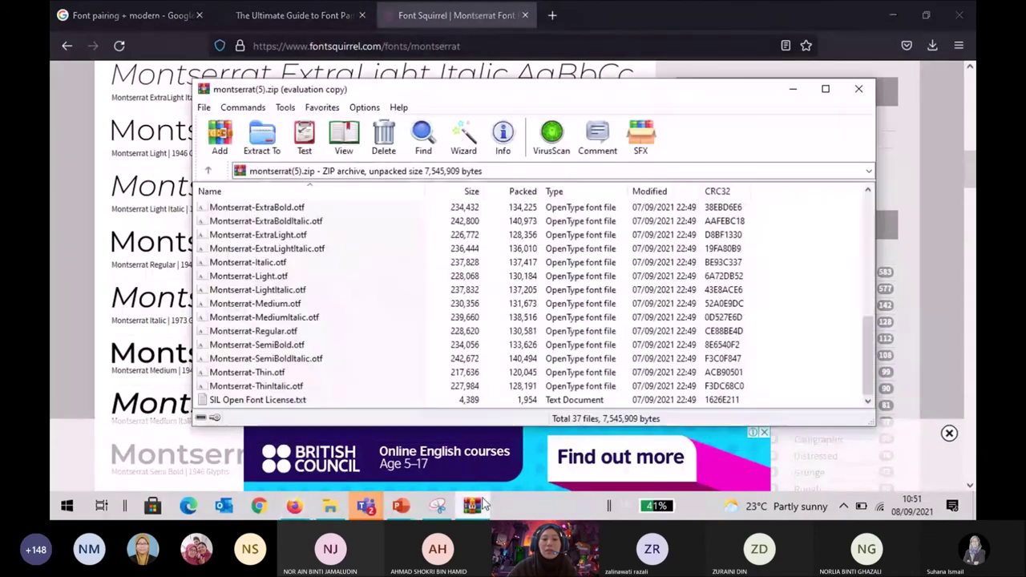
Install Montserrat-Regular.otf through Font Viewer, then close the preview and the archive.
click(230, 332)
double_click(230, 332)
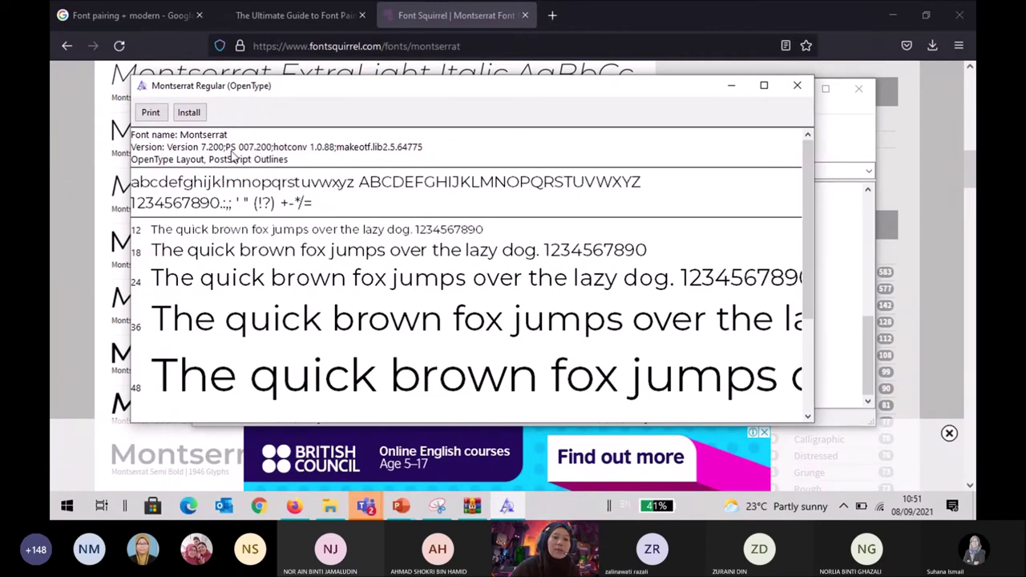
click(190, 115)
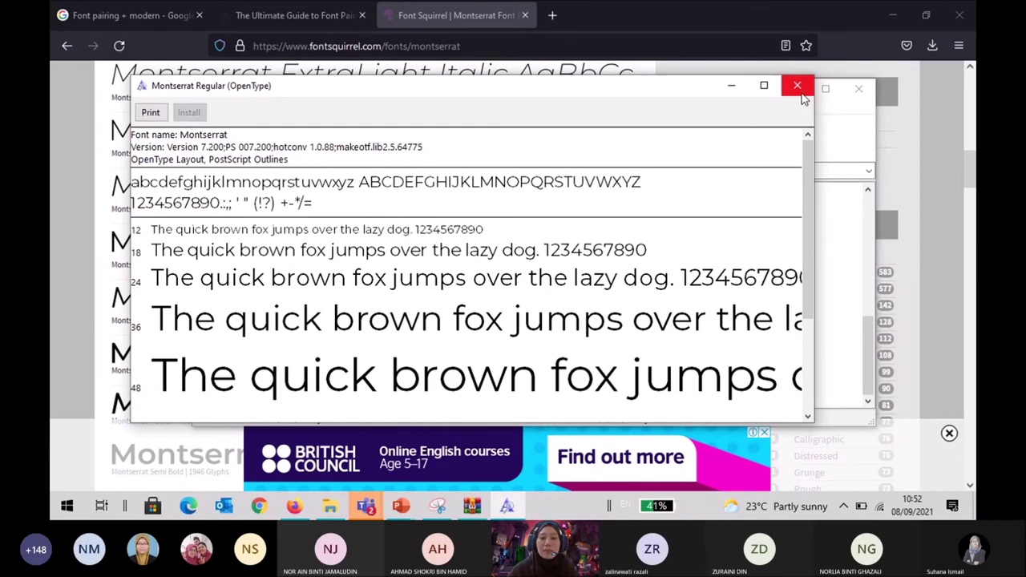
click(802, 94)
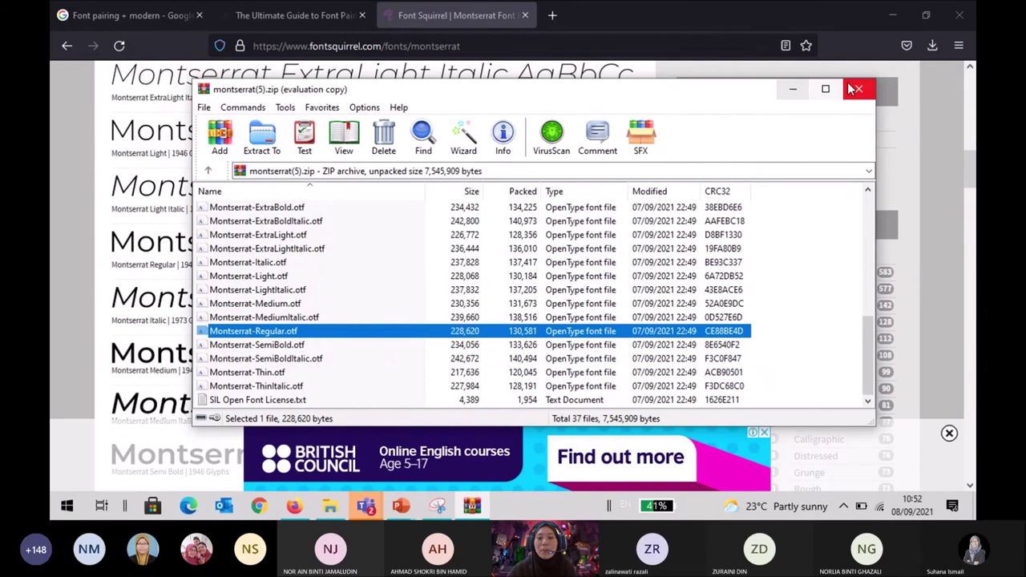
key(Escape)
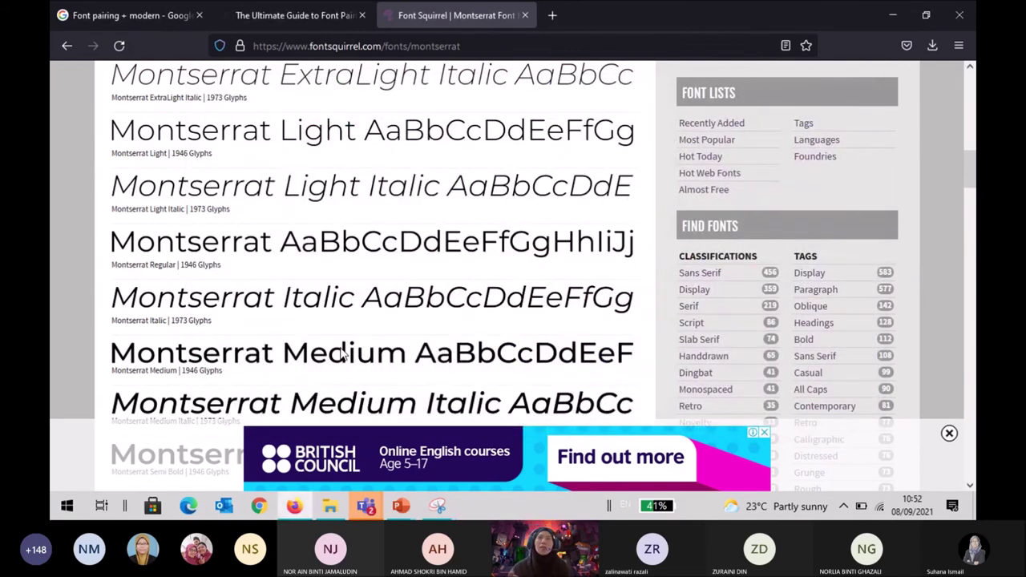
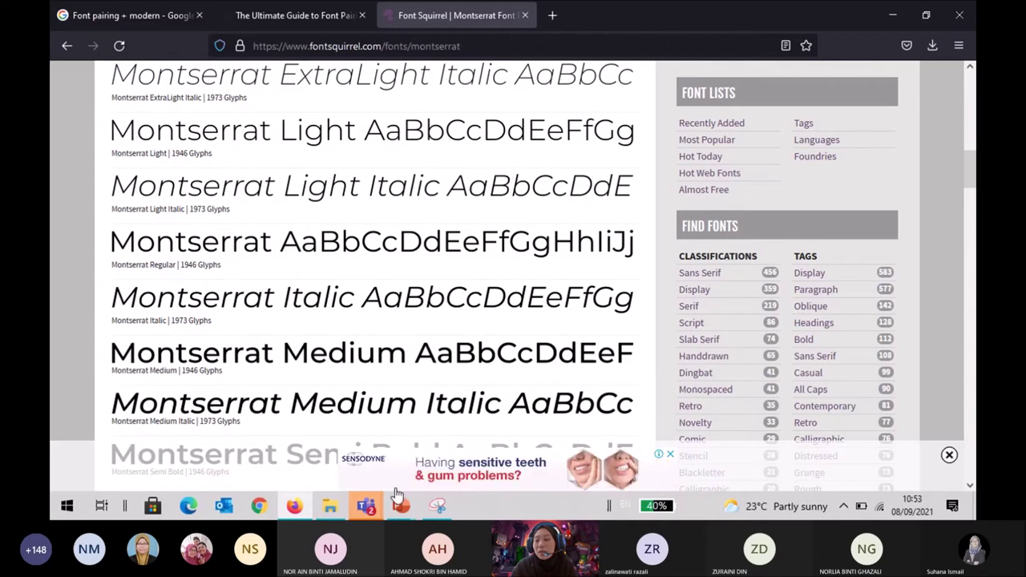
In Presentation1, change the ETHICAL HACKING text box font from Century Gothic to Montserrat.
mouse_move(407, 506)
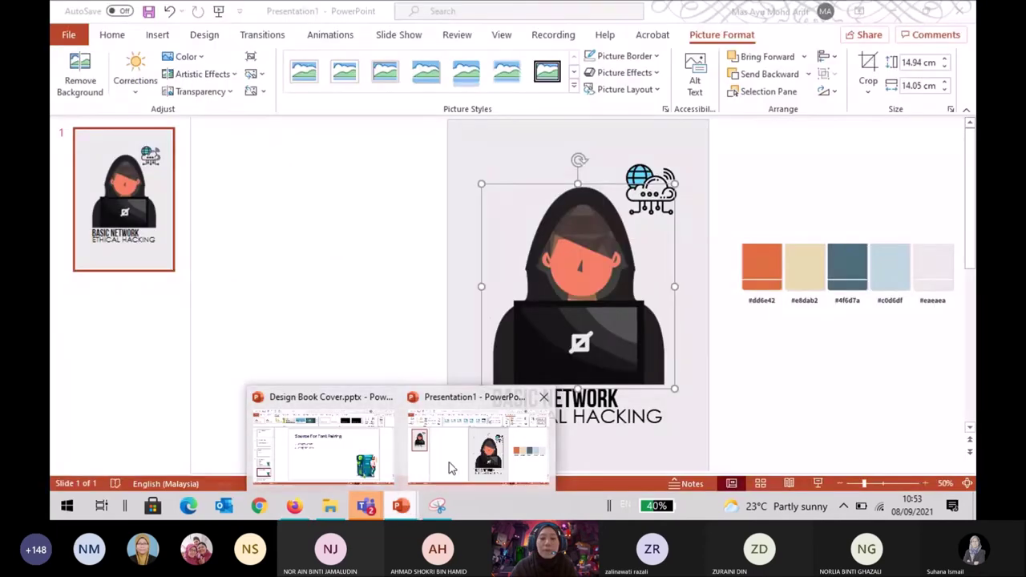
click(451, 465)
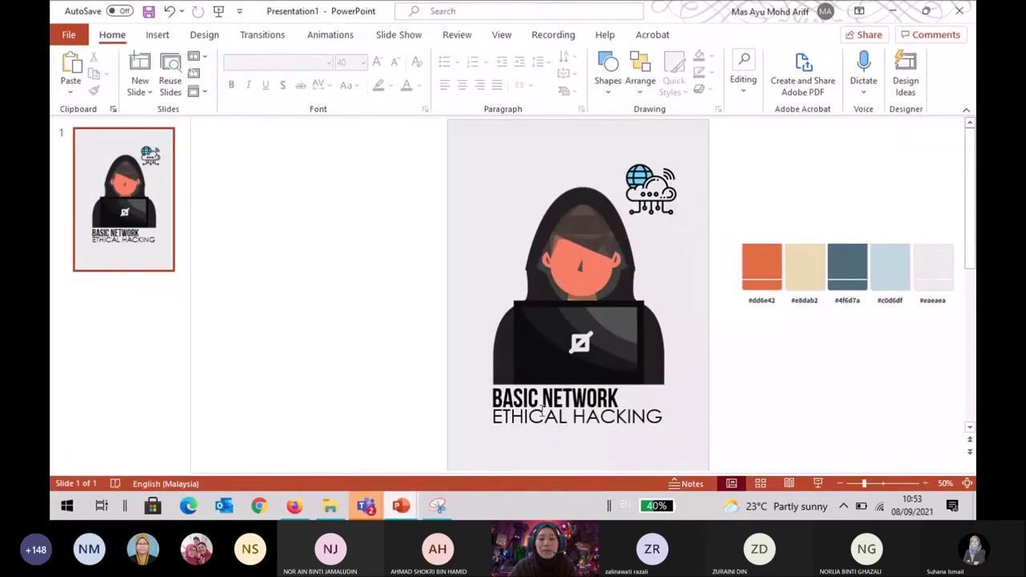
click(558, 415)
click(754, 426)
click(679, 414)
click(678, 402)
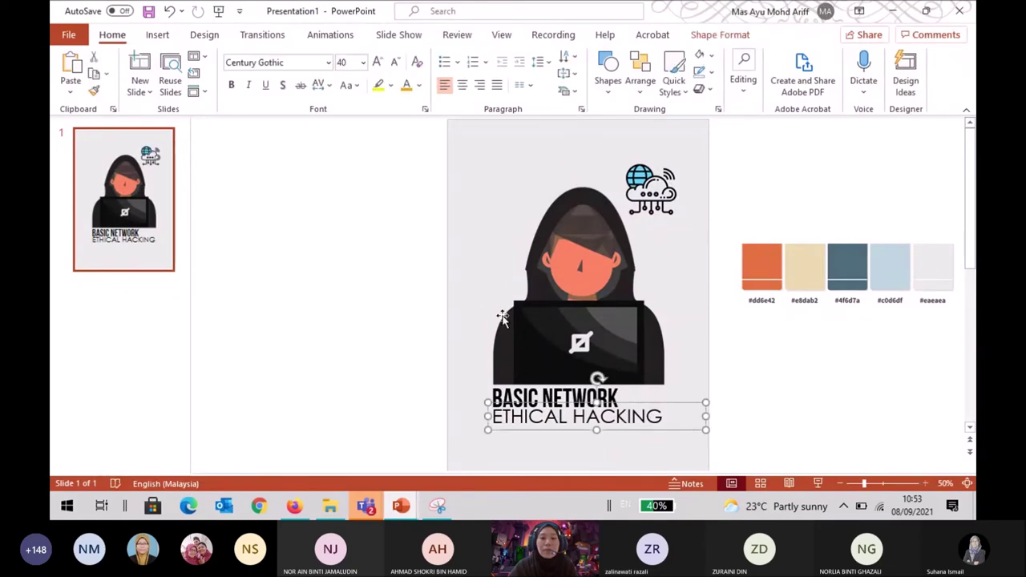
click(328, 62)
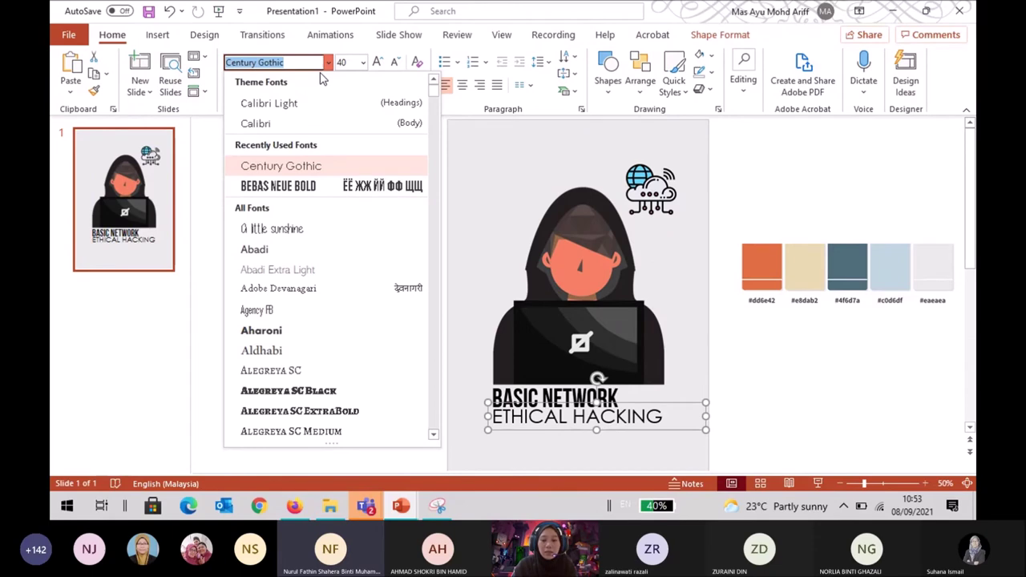
text(Mon)
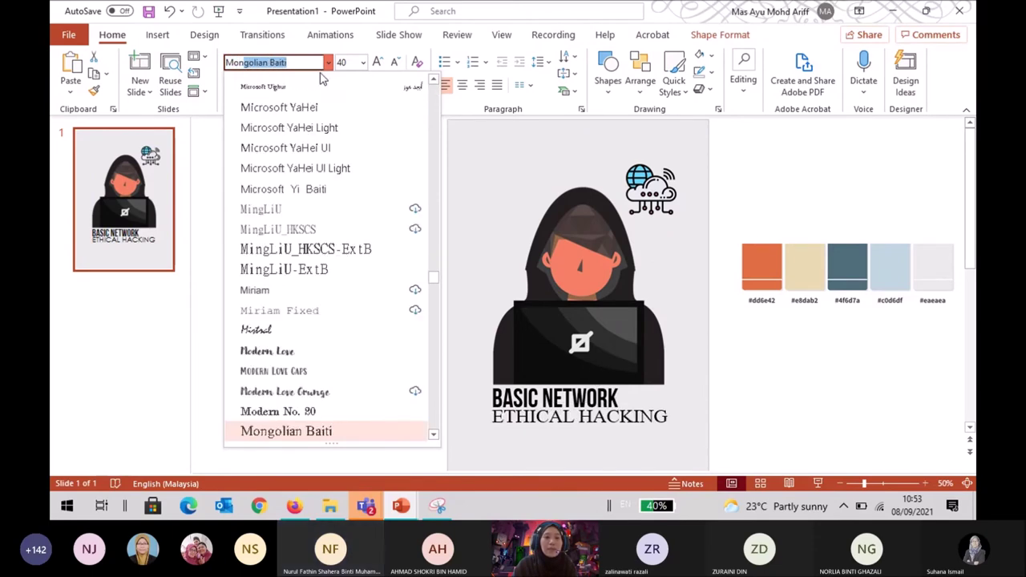
text(tserrat)
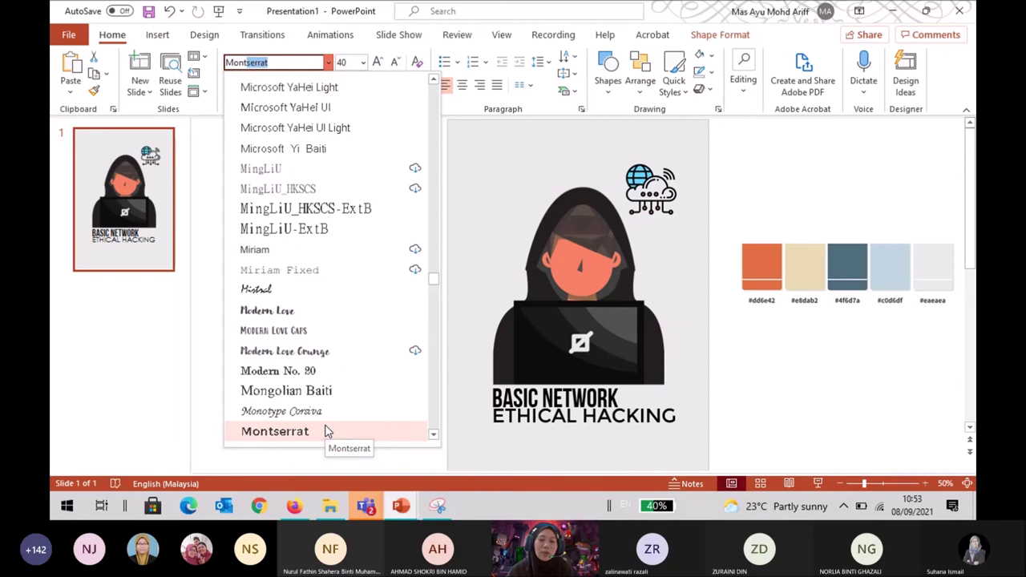
click(772, 369)
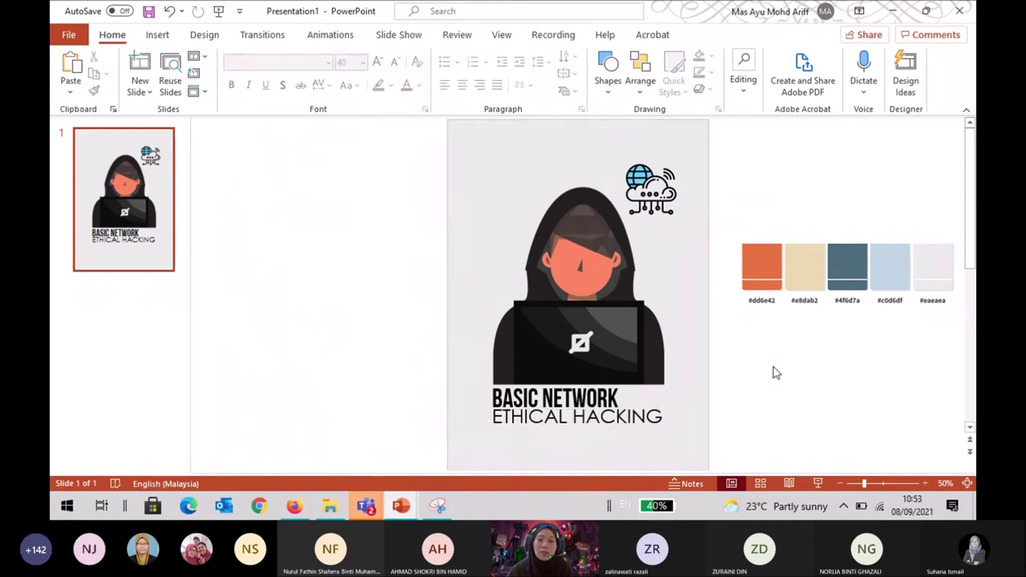
Move ETHICAL HACKING off the cover to the left and reposition the BASIC NETWORK box.
click(650, 417)
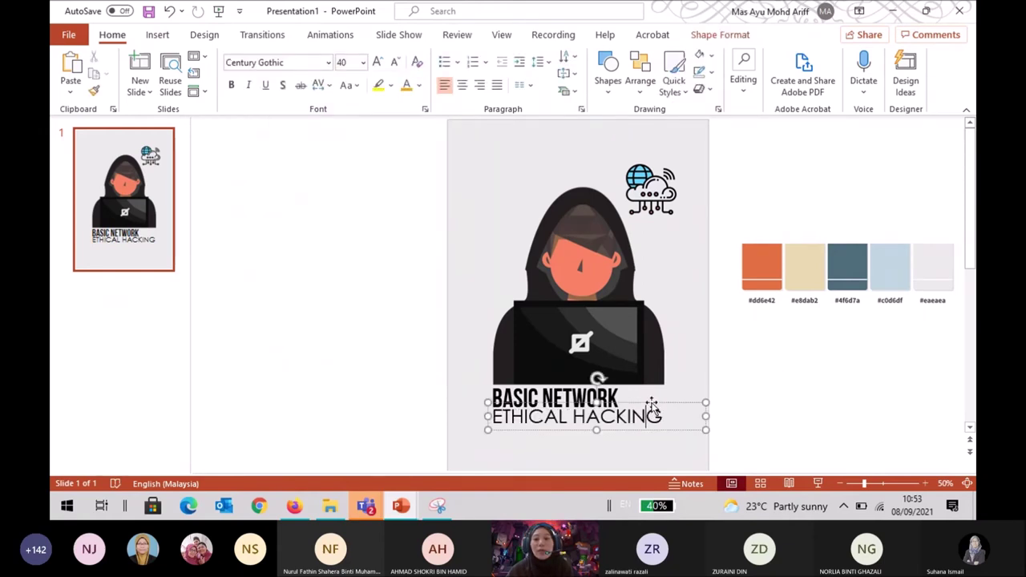
drag(648, 414, 428, 340)
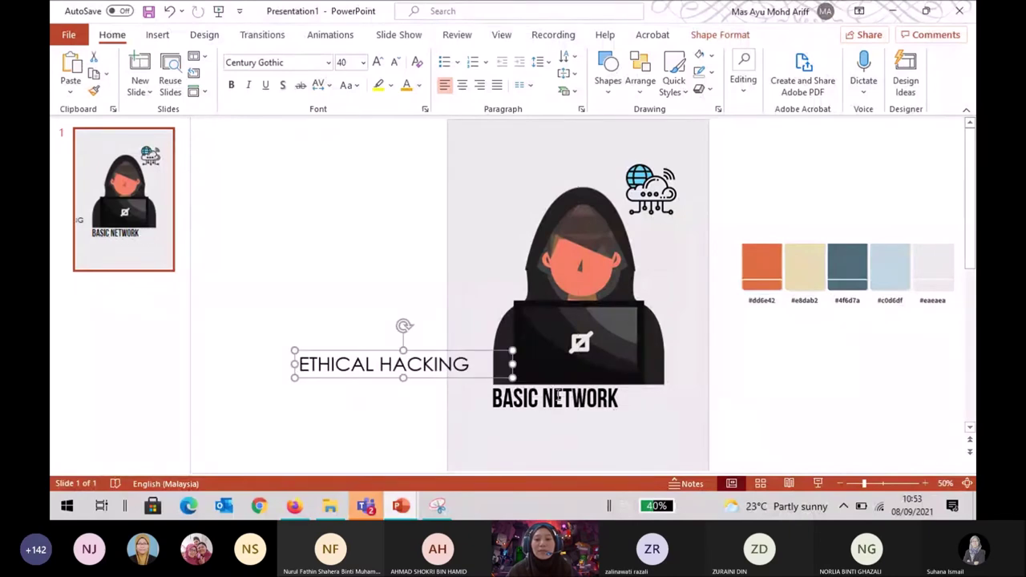
click(554, 397)
drag(626, 413, 648, 435)
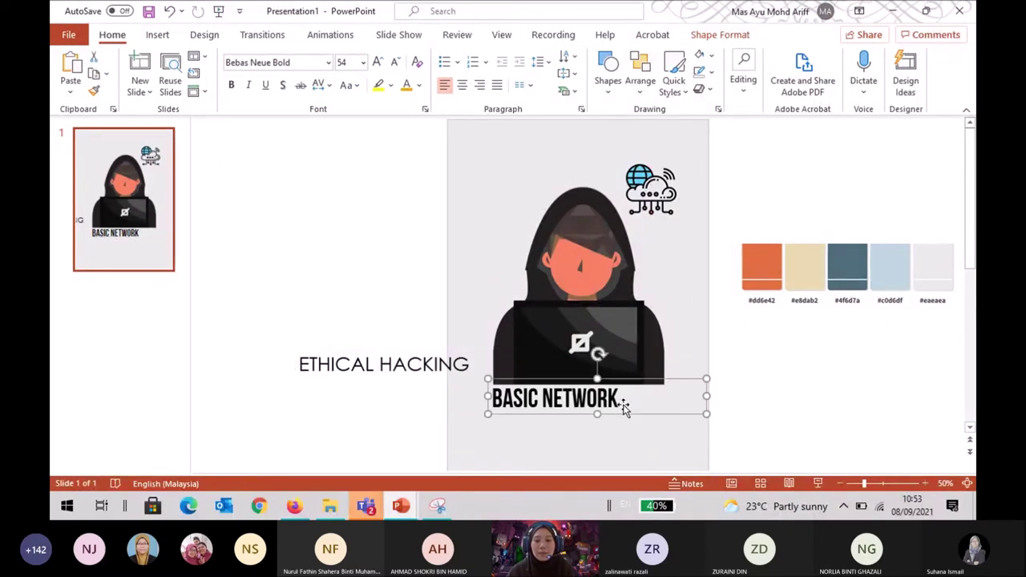
drag(662, 401, 587, 441)
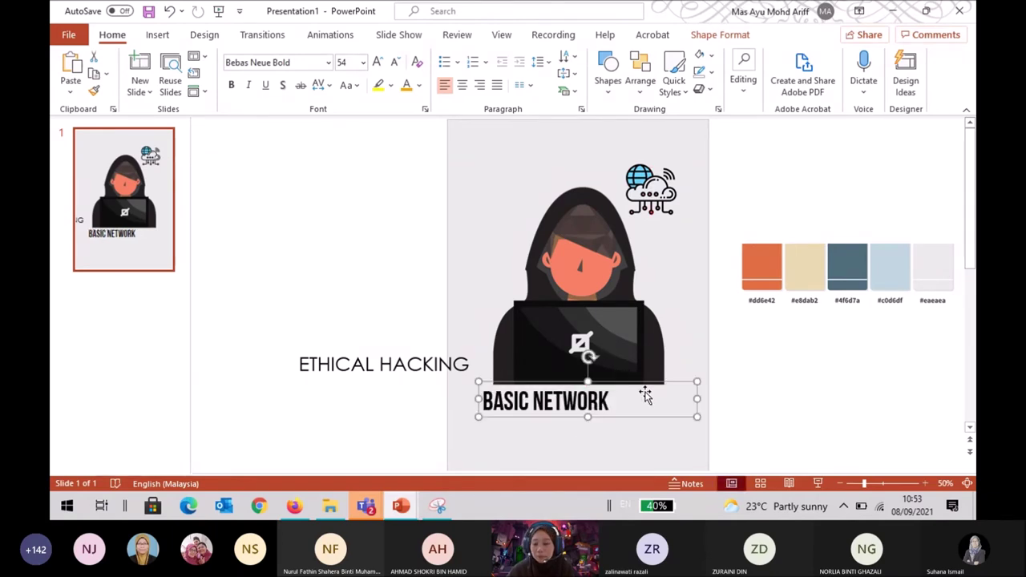
key(Right)
key(Right)
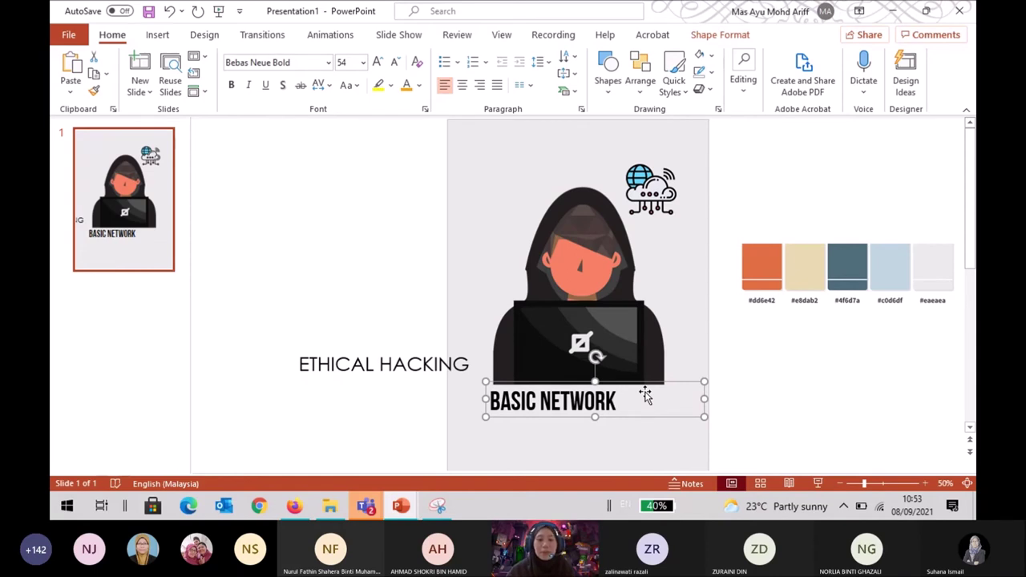
key(Right)
Set BASIC NETWORK to 96 pt, widen its box to one line, then reduce it to 80 pt.
click(363, 63)
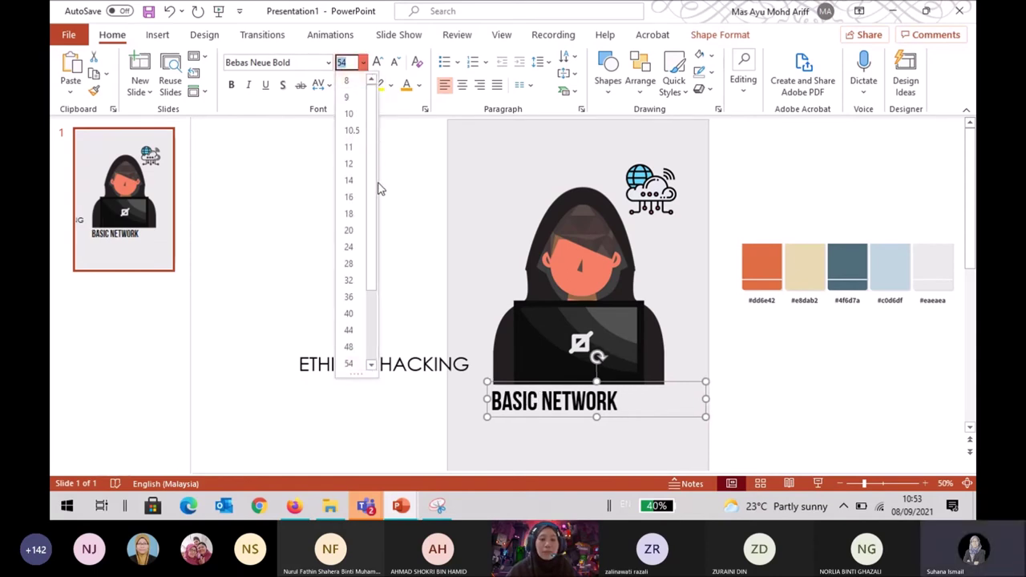
drag(368, 221, 377, 296)
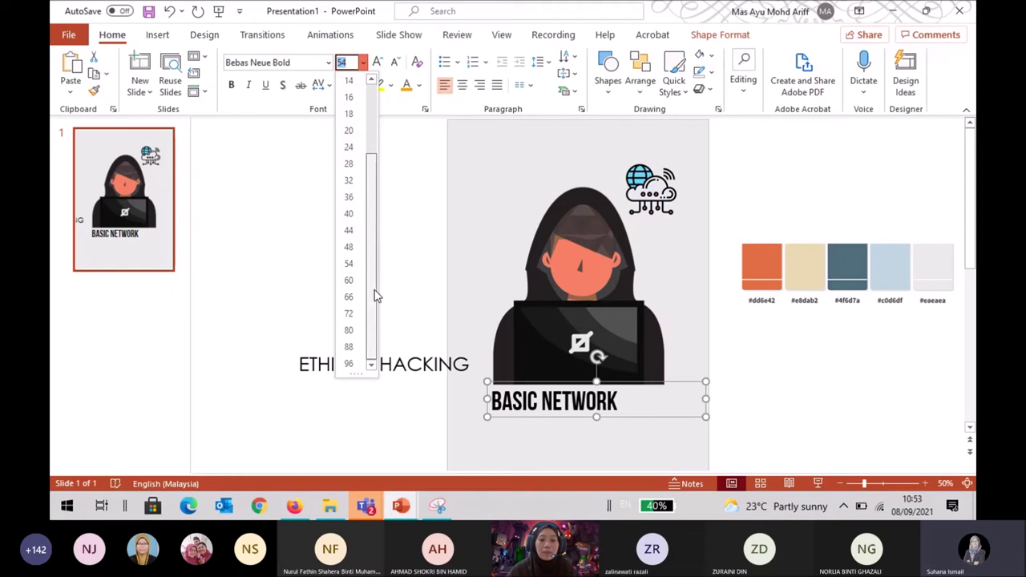
click(351, 364)
scroll(706, 409, down, 2)
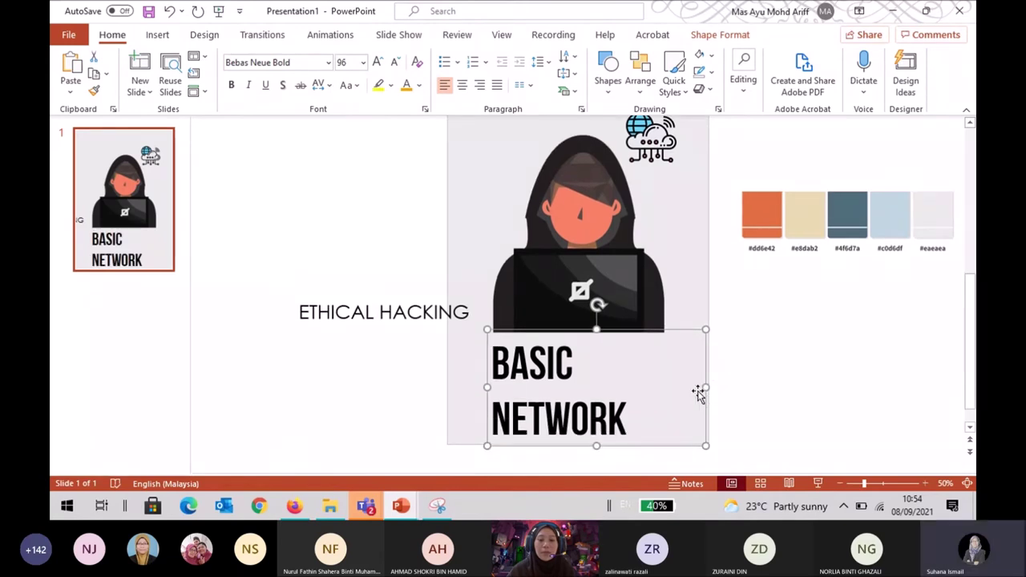
drag(705, 387, 861, 376)
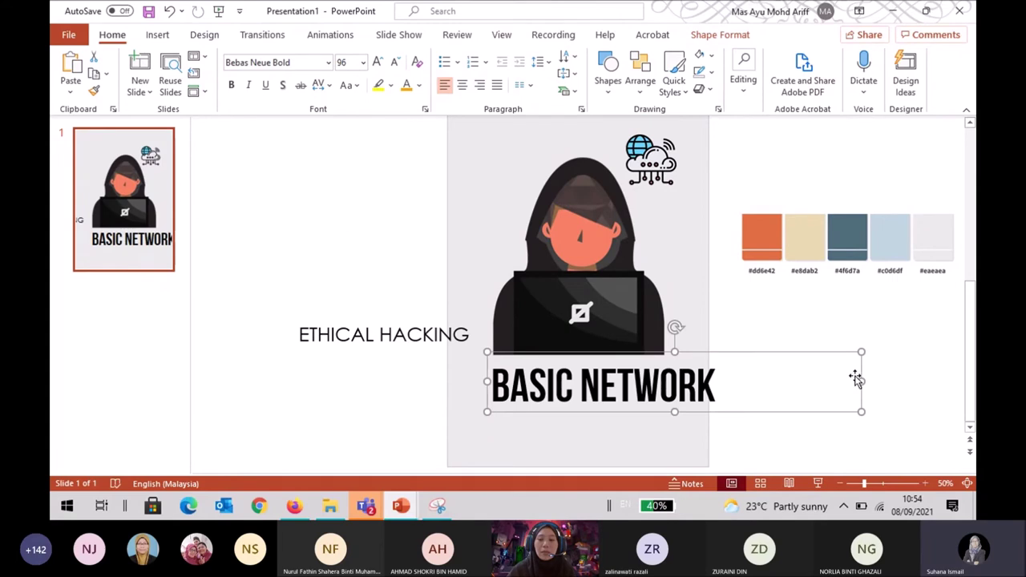
click(363, 64)
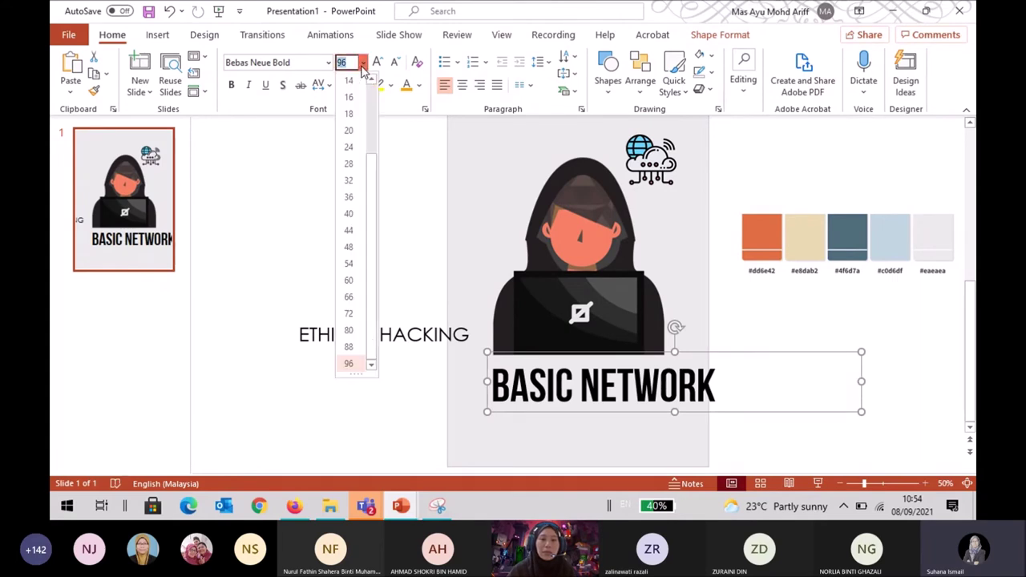
click(353, 330)
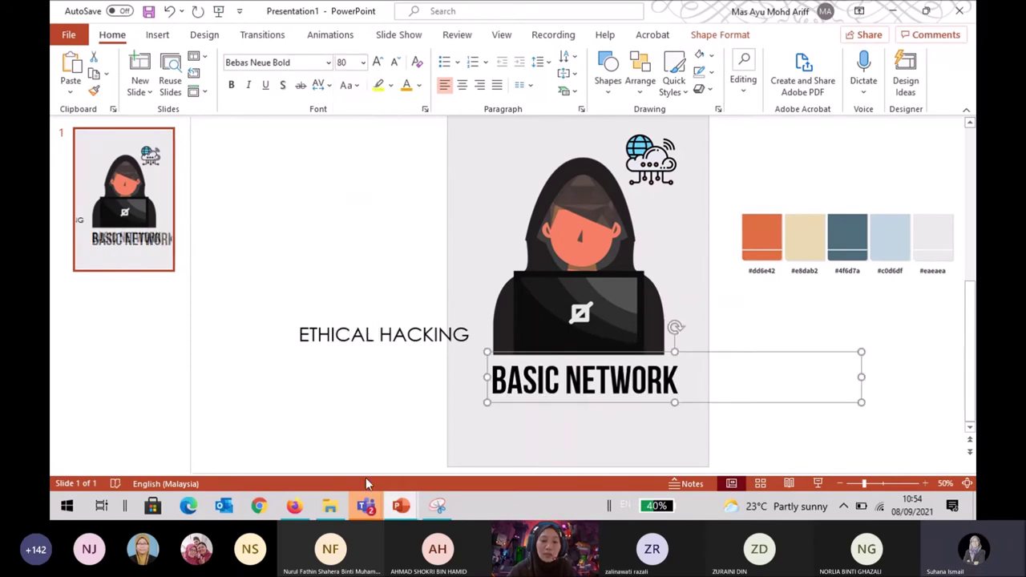
Bring the Teams webinar forward and scroll the meeting chat down to the FontBase suggestion.
mouse_move(365, 509)
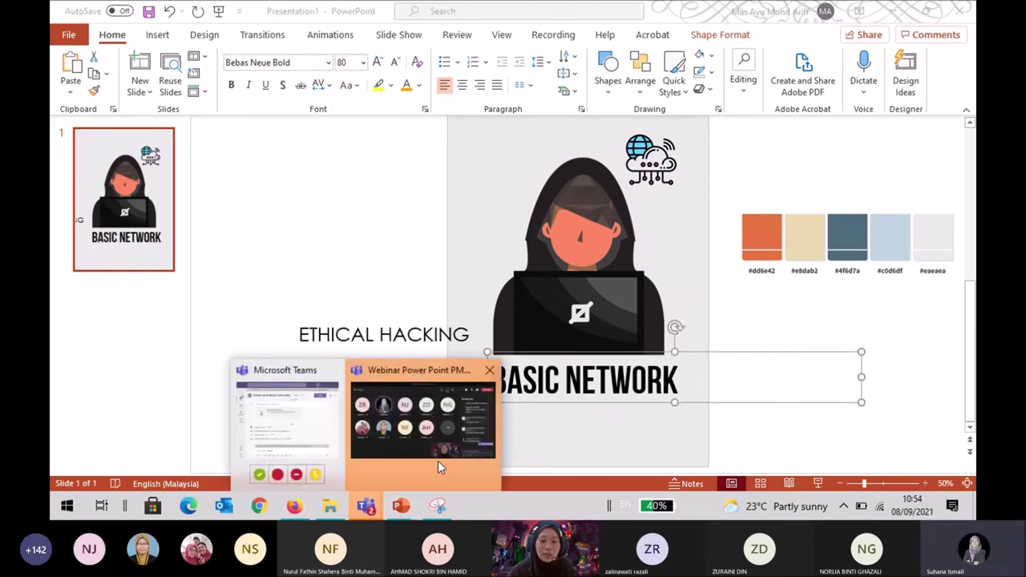
click(441, 456)
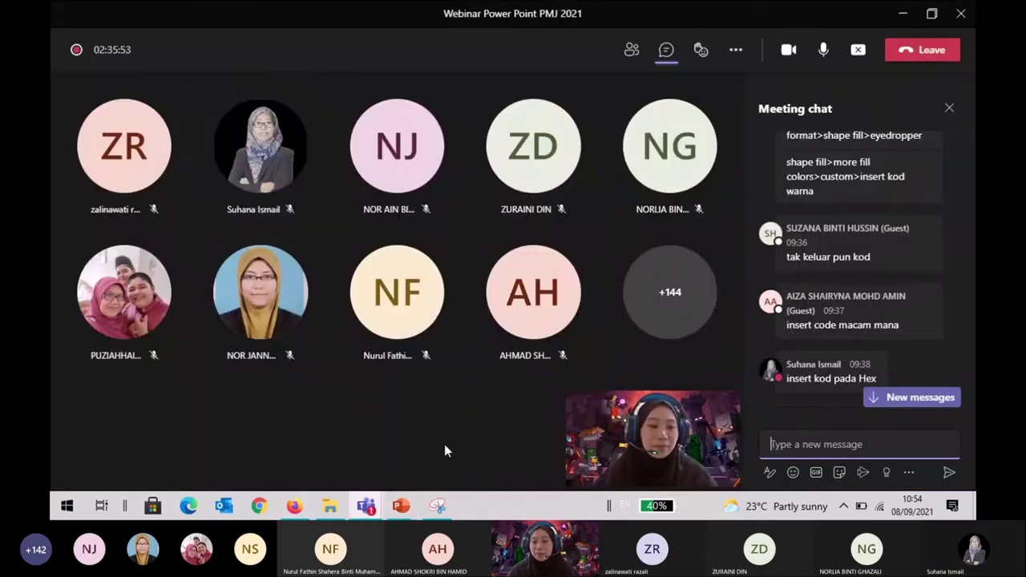
scroll(890, 321, down, 10)
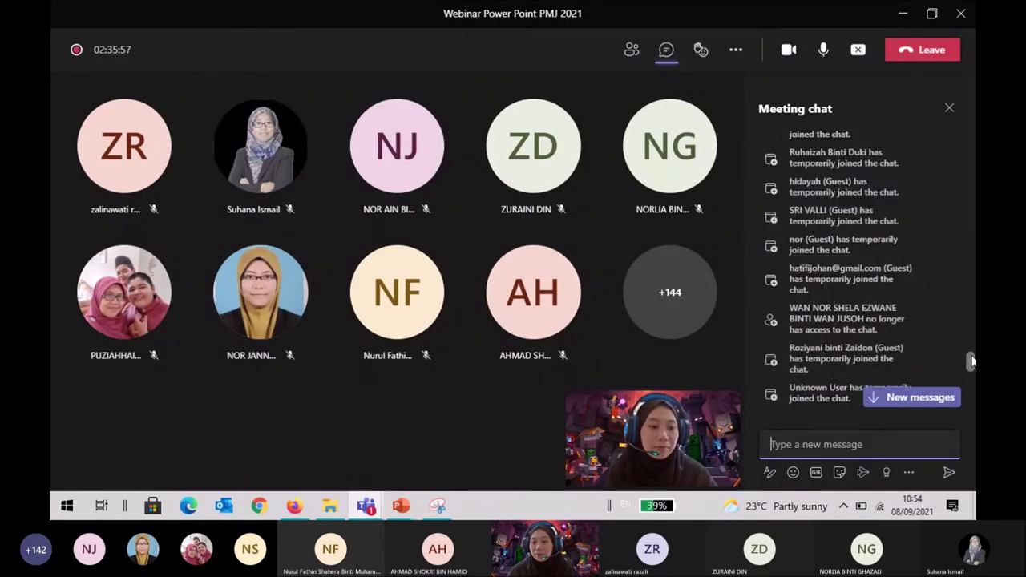
scroll(972, 362, down, 10)
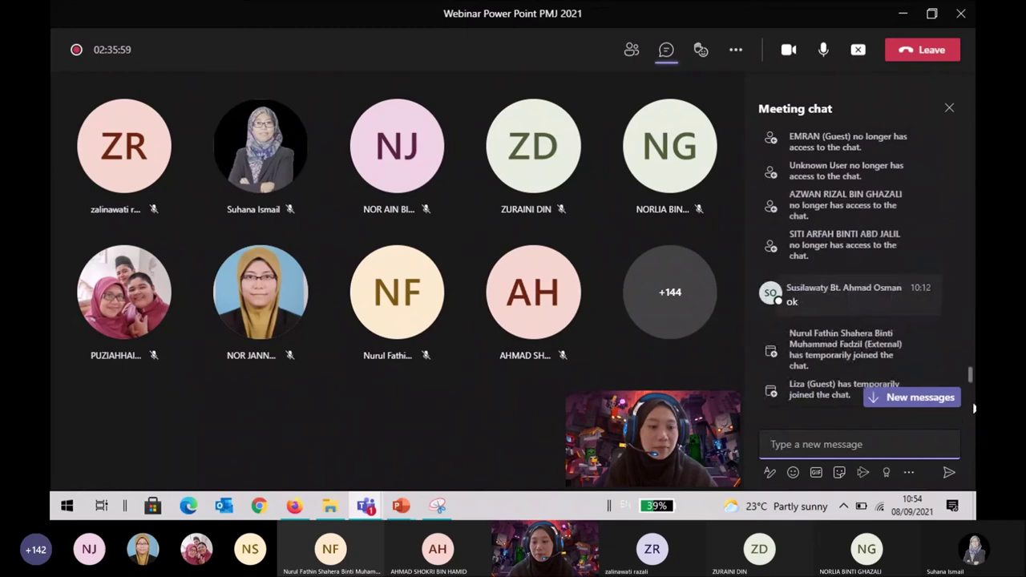
scroll(974, 409, down, 10)
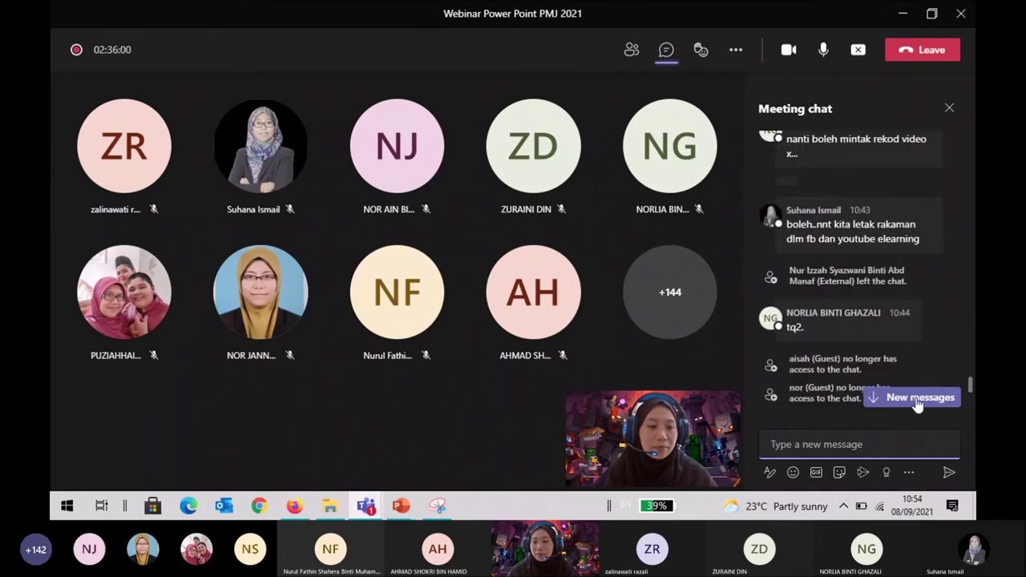
scroll(930, 385, down, 5)
mouse_move(940, 374)
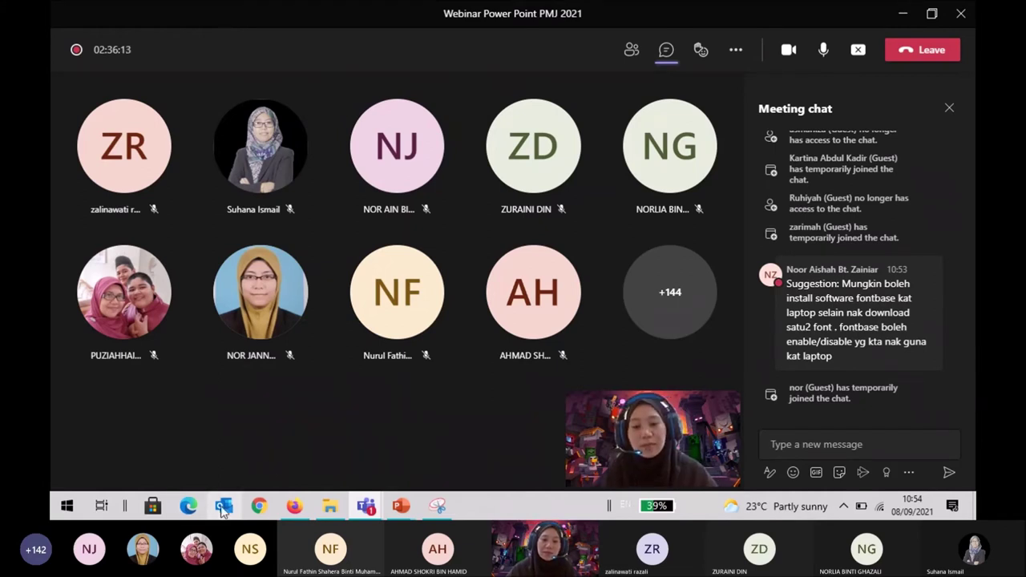
mouse_move(398, 514)
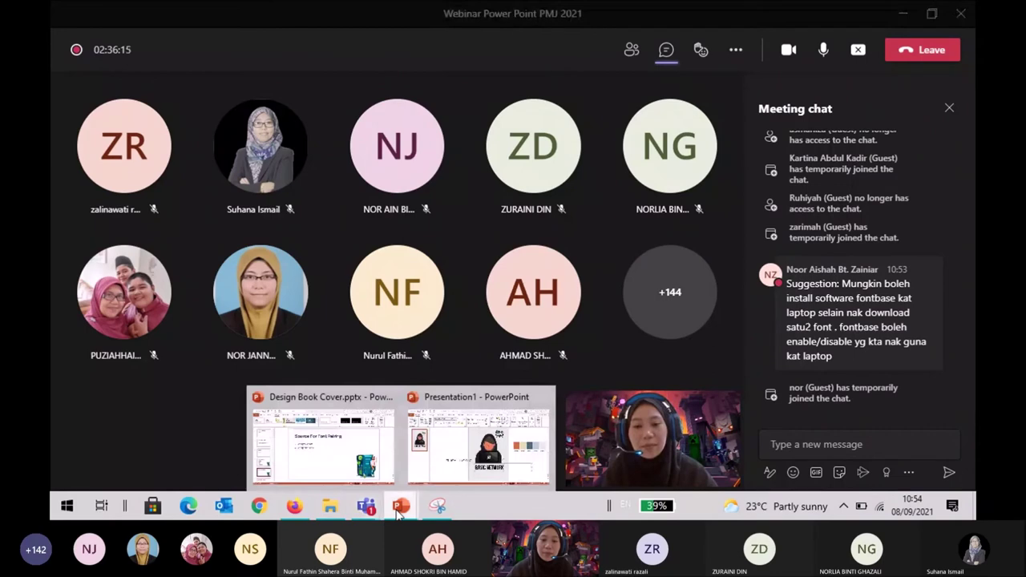
Back on the cover, set BASIC NETWORK to 54 pt and narrow its box to the slide width.
click(478, 441)
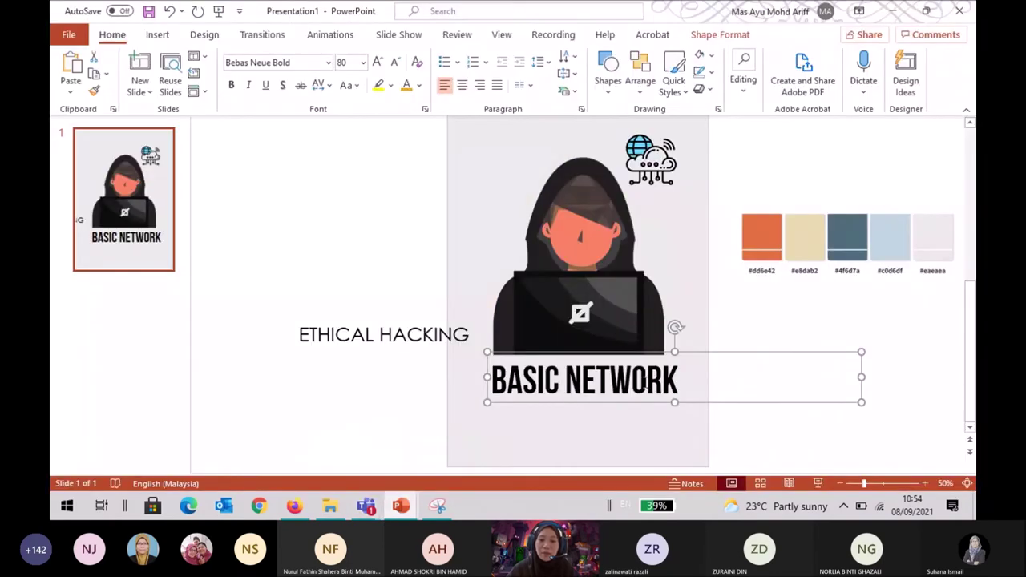
click(364, 63)
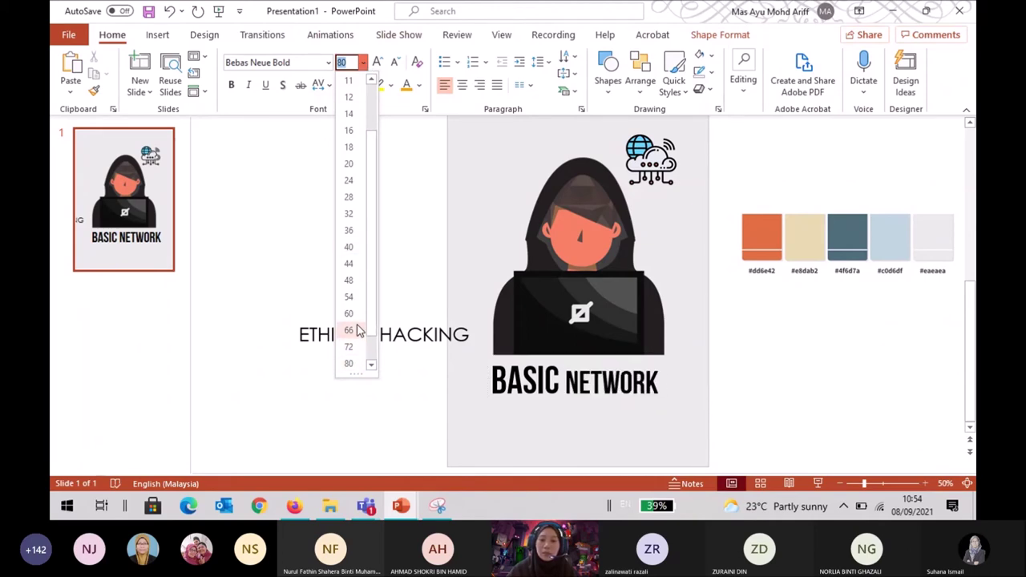
click(486, 363)
click(486, 363)
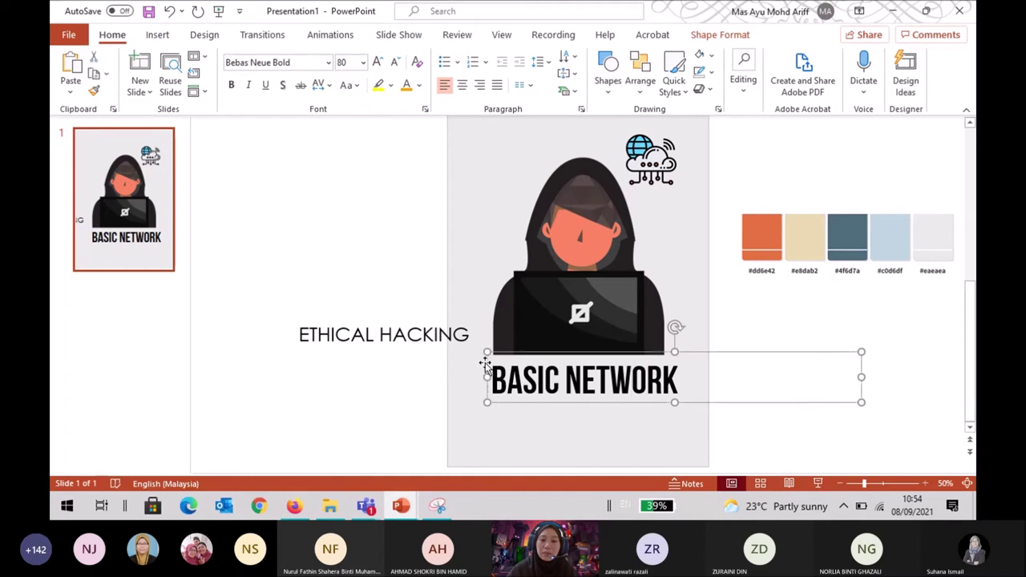
click(365, 64)
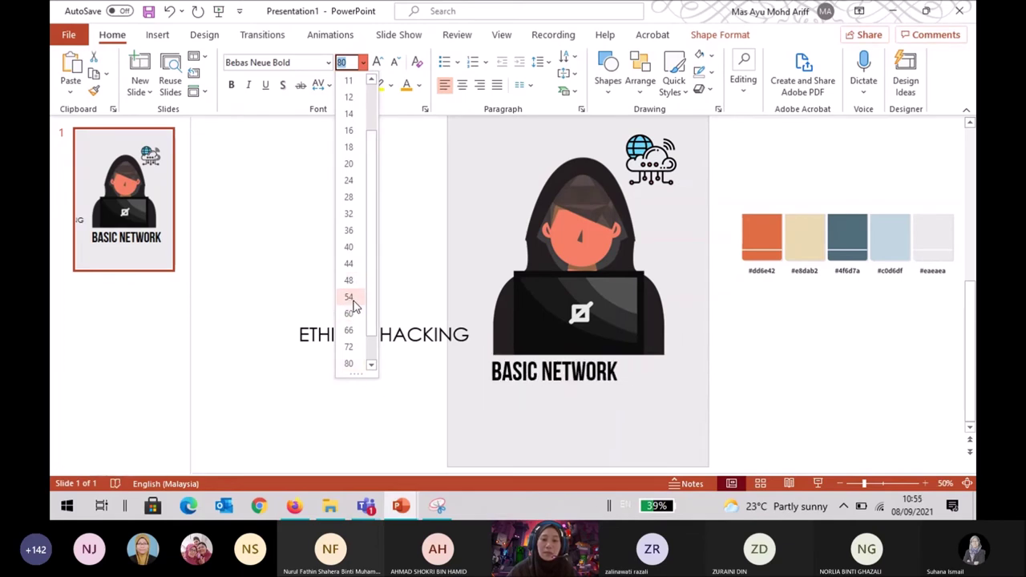
click(352, 298)
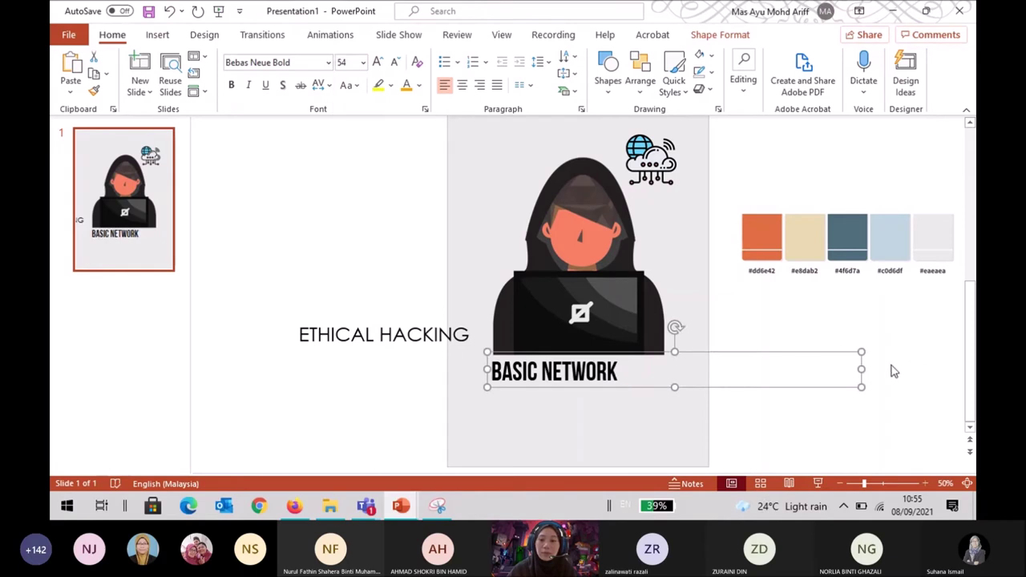
drag(861, 370, 705, 388)
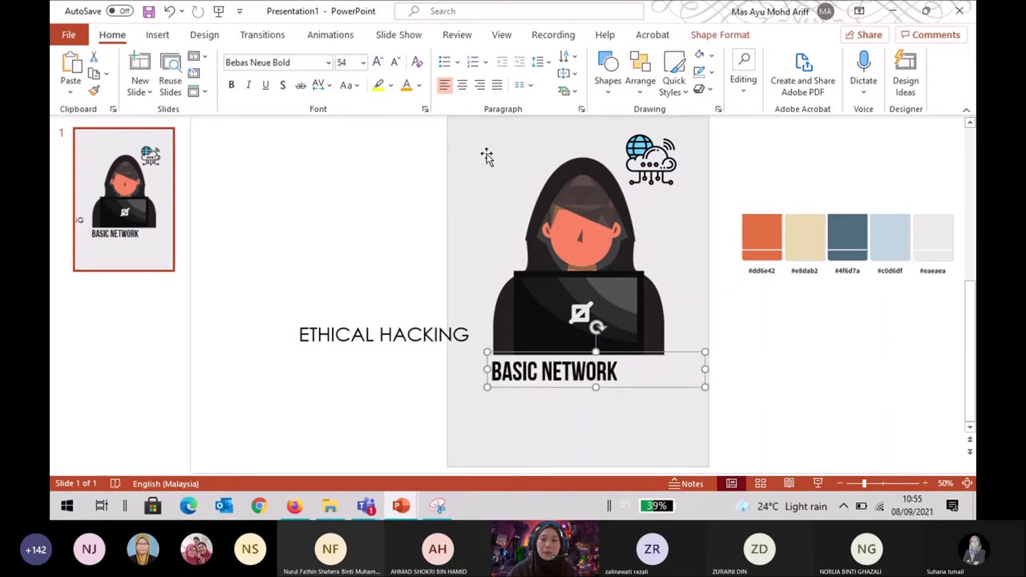
Try BASIC NETWORK at 72 pt, then at 75 pt.
click(361, 63)
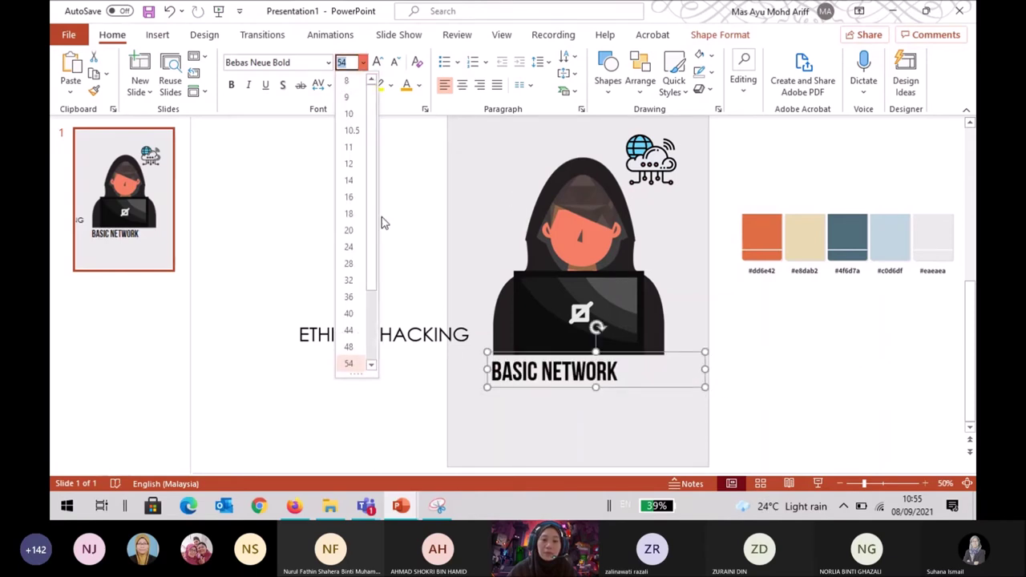
click(372, 365)
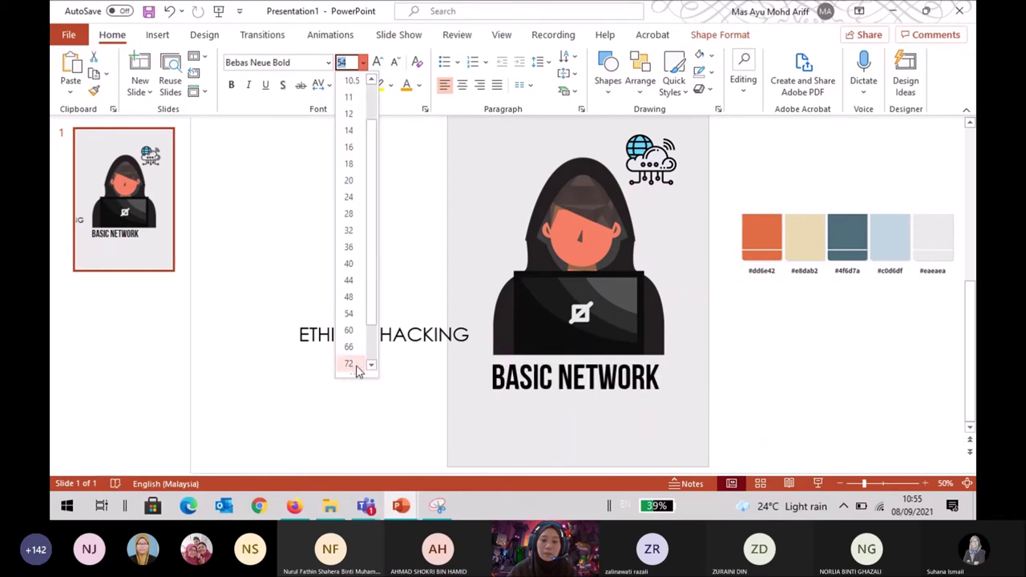
click(371, 365)
click(371, 366)
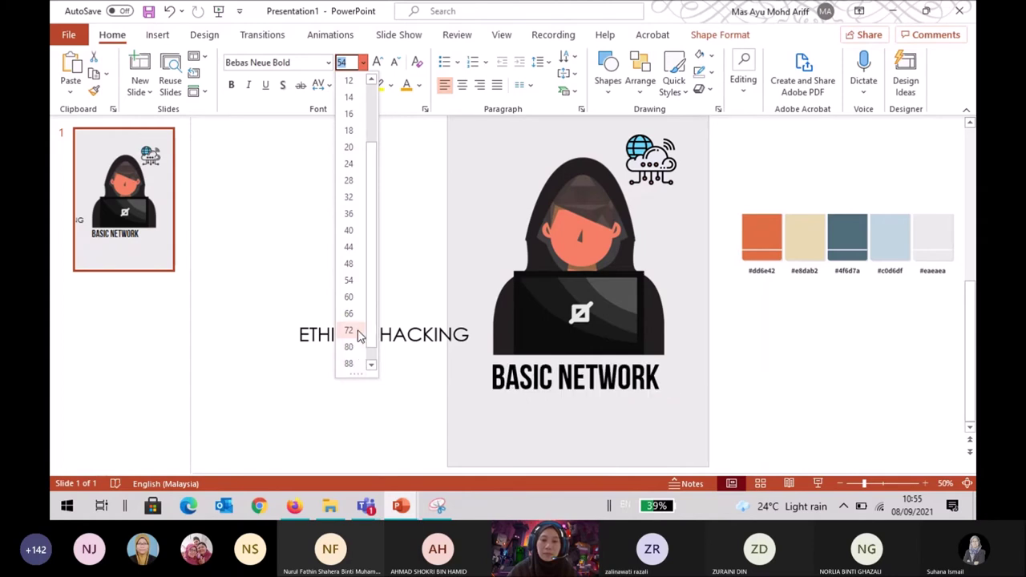
click(357, 332)
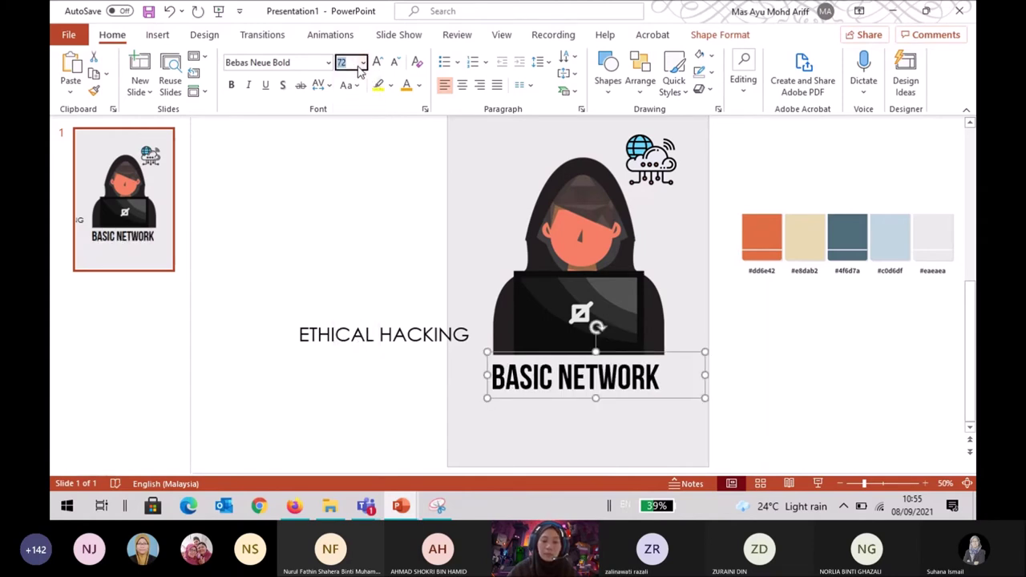
text(5)
key(Return)
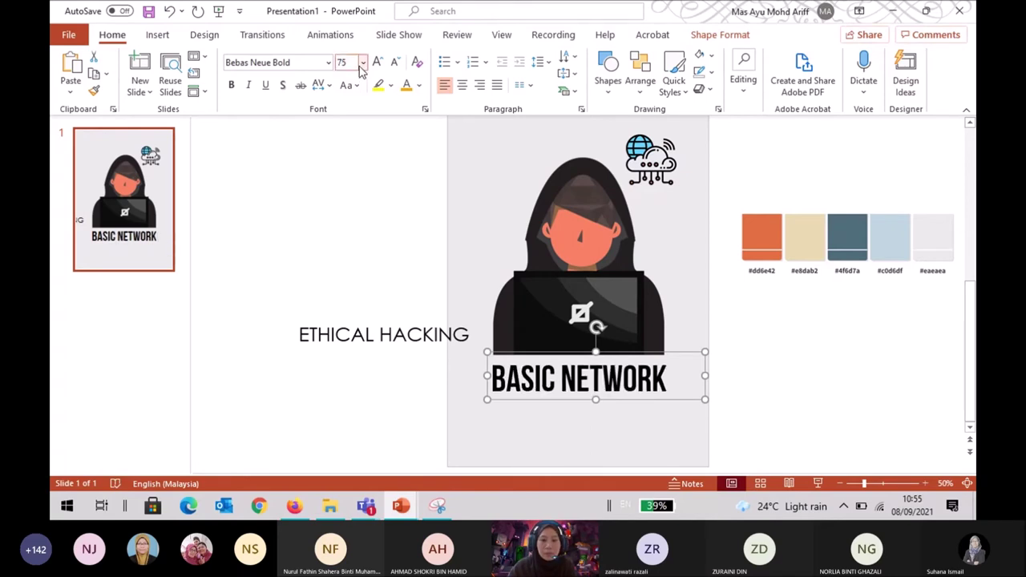
Settle BASIC NETWORK at 74 pt and nudge its box up slightly.
click(350, 65)
text(74)
key(Return)
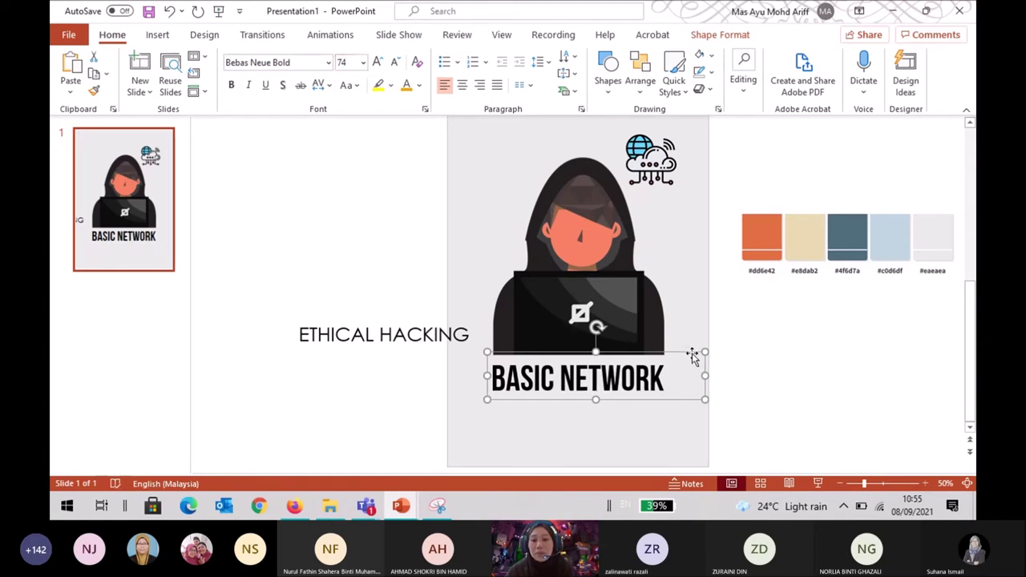
key(Up)
key(Up)
key(Up)
key(Up)
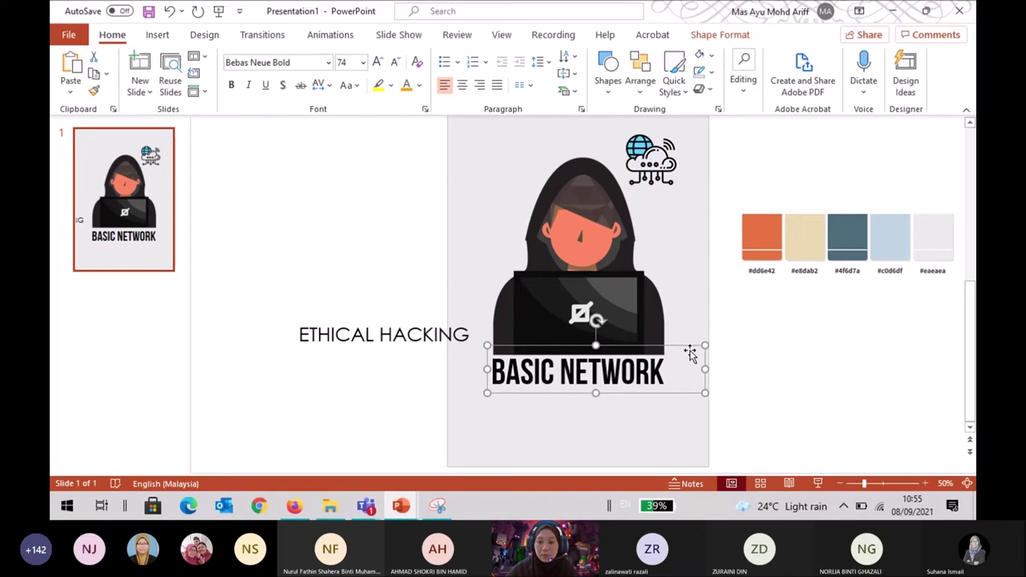
scroll(689, 351, up, 2)
click(845, 412)
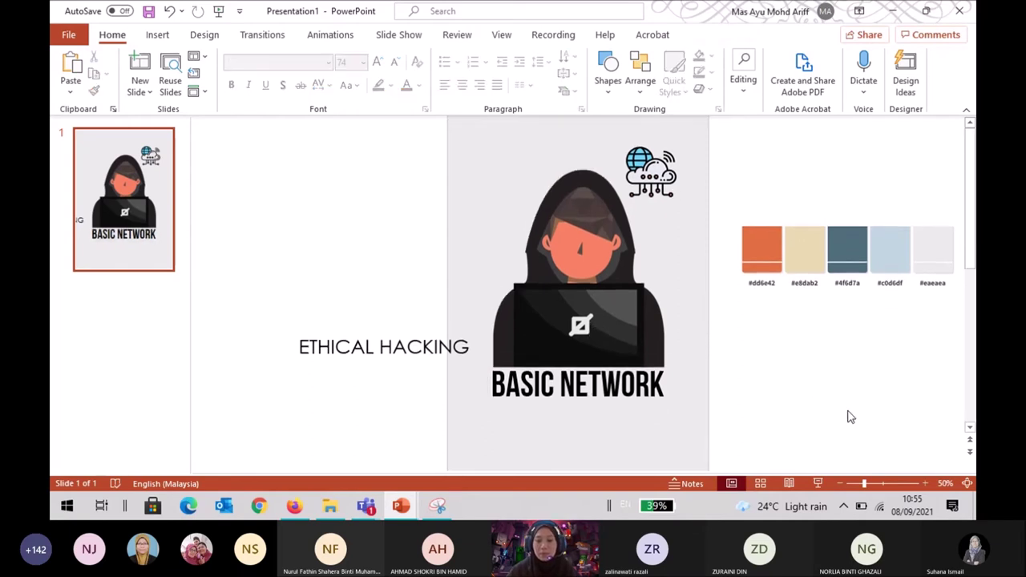
Drag ETHICAL HACKING back onto the cover, directly below BASIC NETWORK.
scroll(850, 417, down, 2)
click(457, 334)
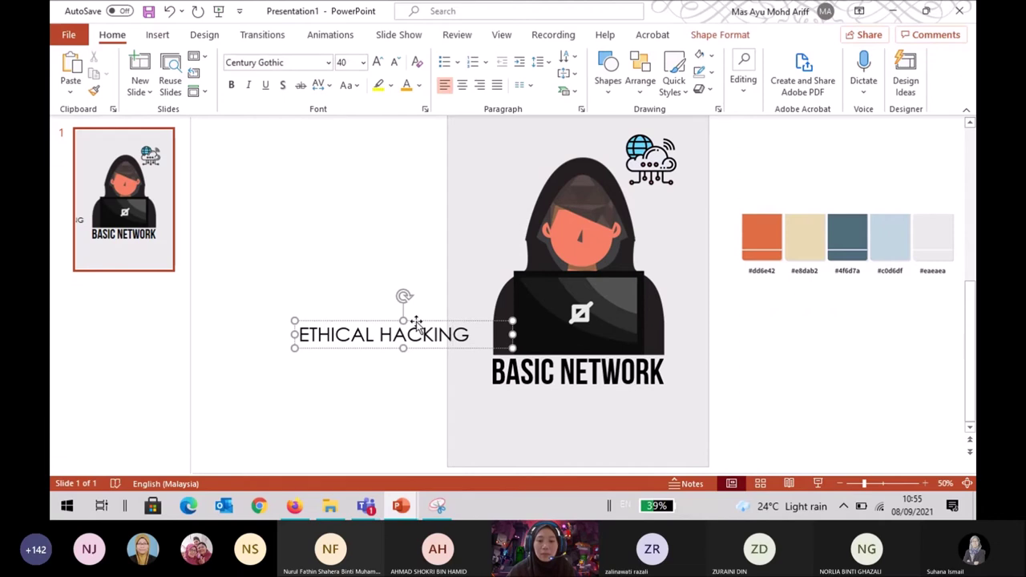
drag(417, 323, 610, 385)
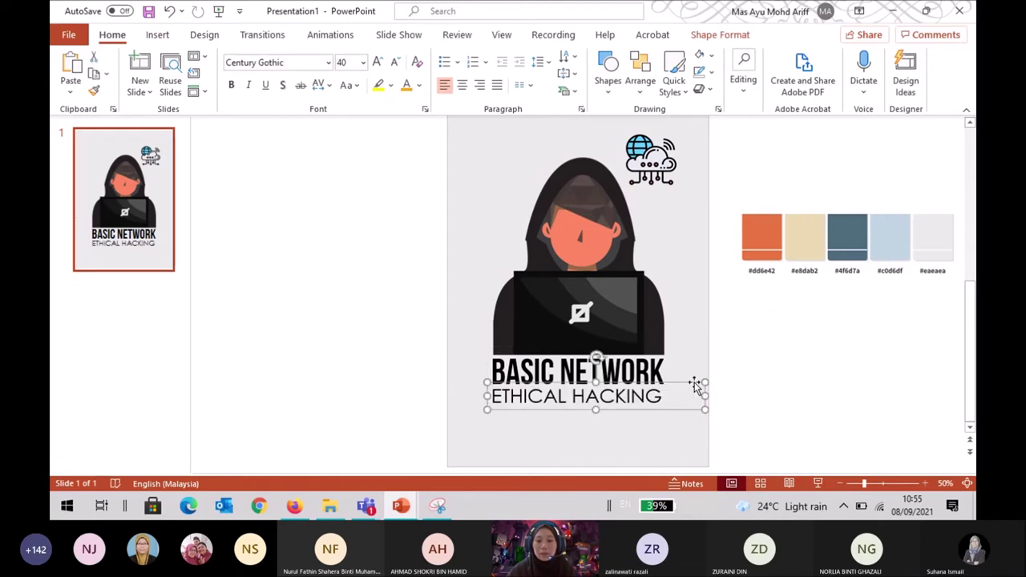
click(330, 64)
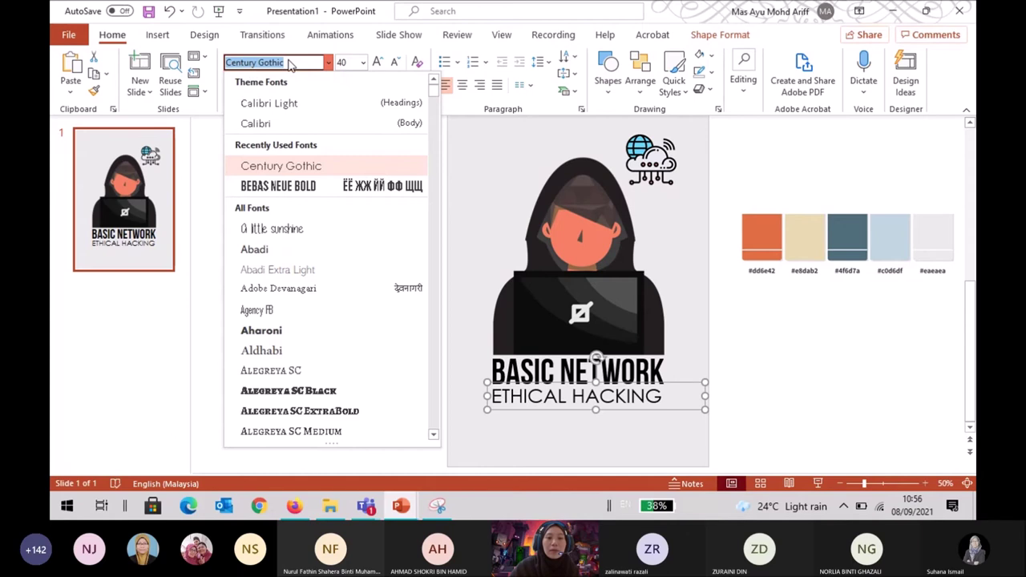
Try ETHICAL HACKING at 45 pt, then 42 pt, and check the layout.
key(Tab)
text(45)
key(Return)
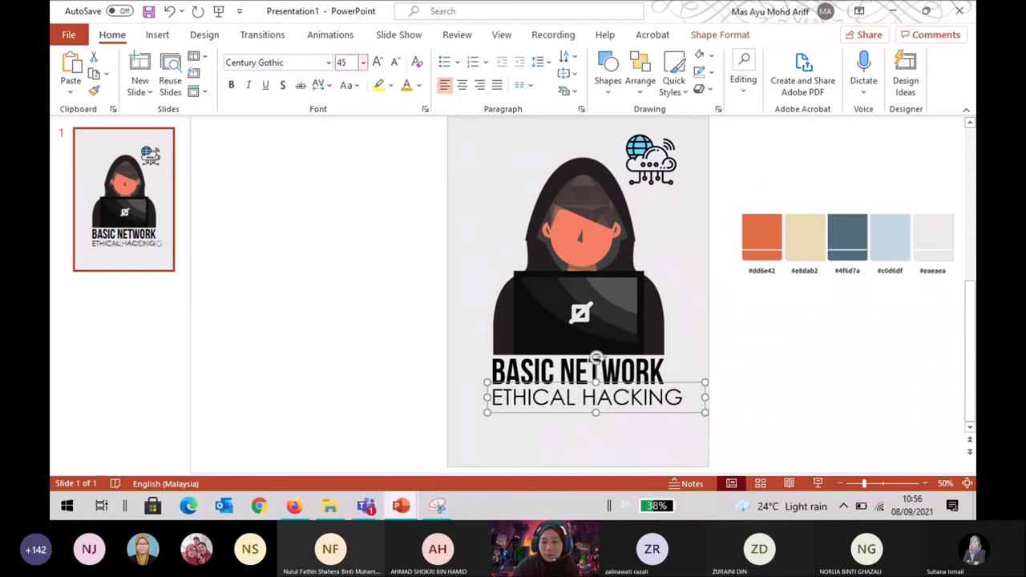
click(346, 62)
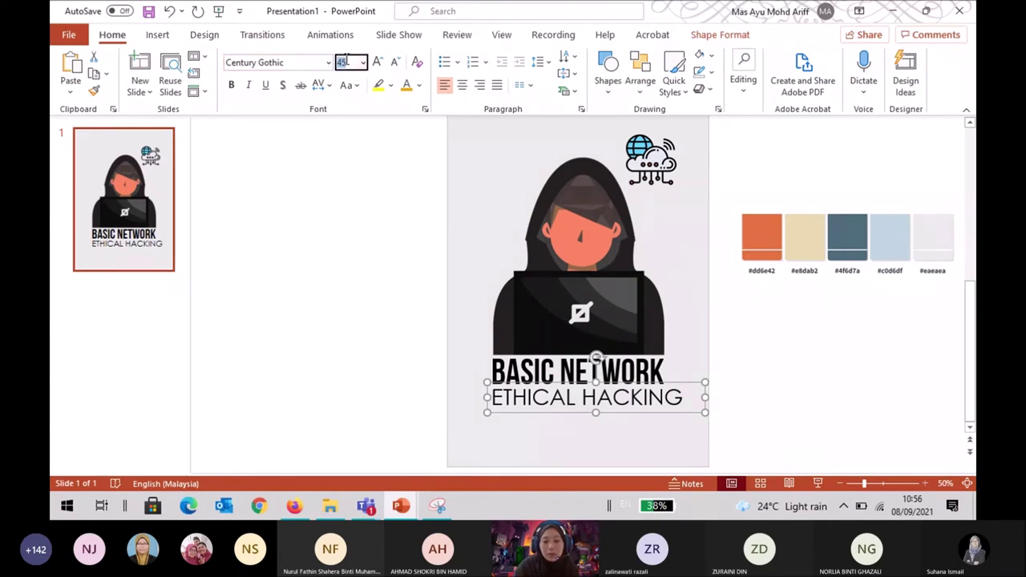
text(42)
key(Return)
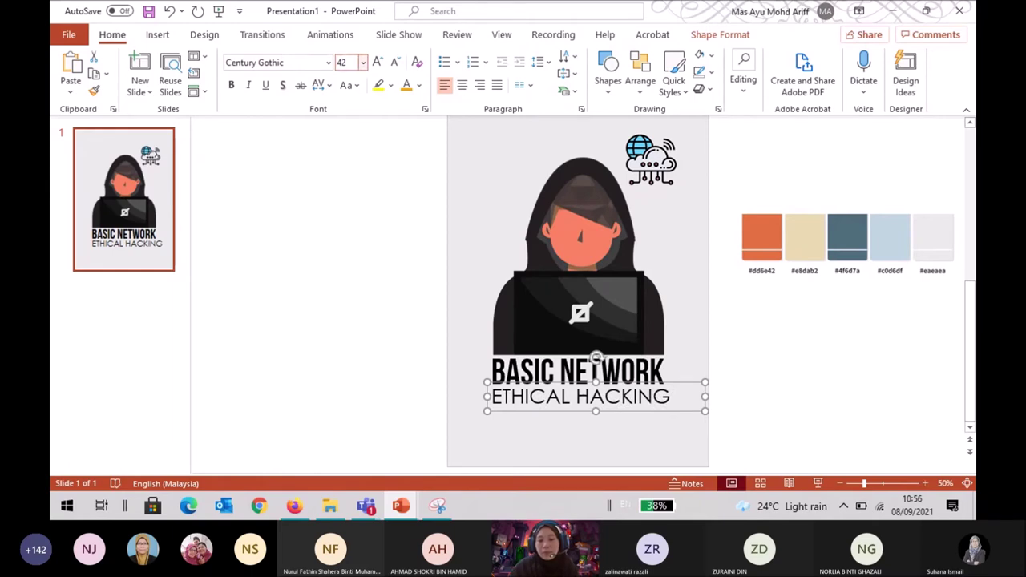
click(807, 357)
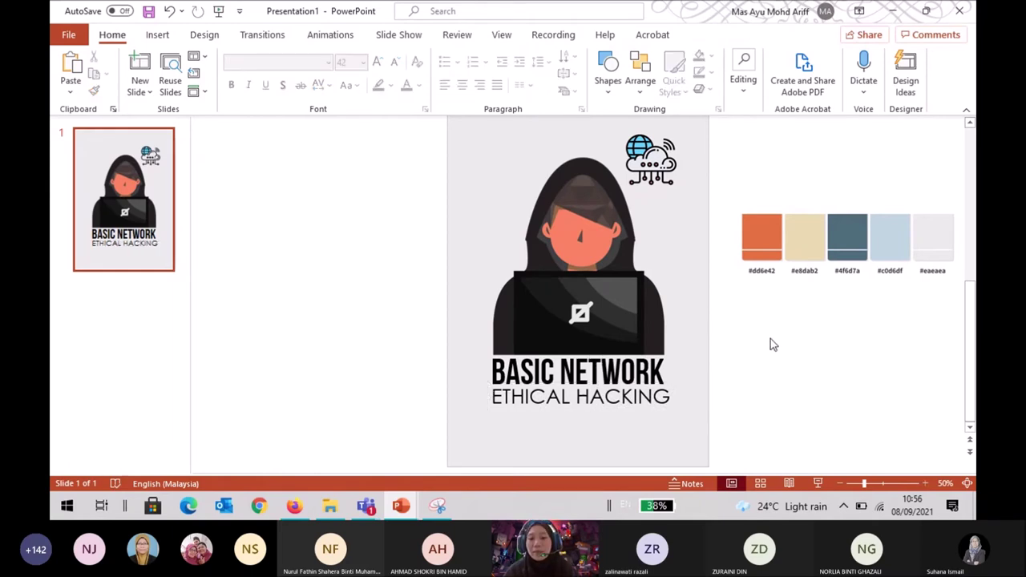
Set the ETHICAL HACKING line to 41 pt so it matches the title's width.
click(666, 391)
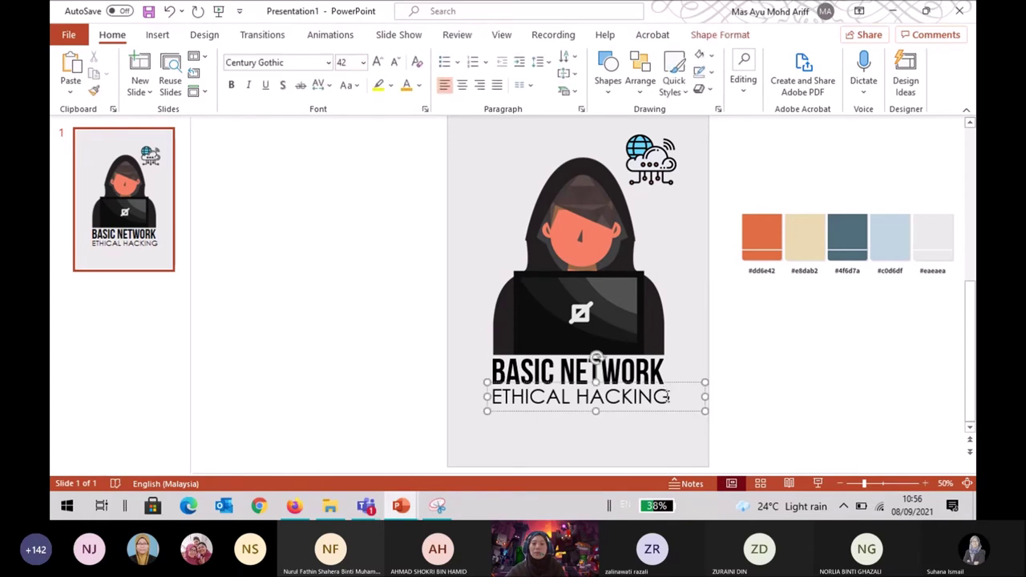
drag(666, 393, 559, 401)
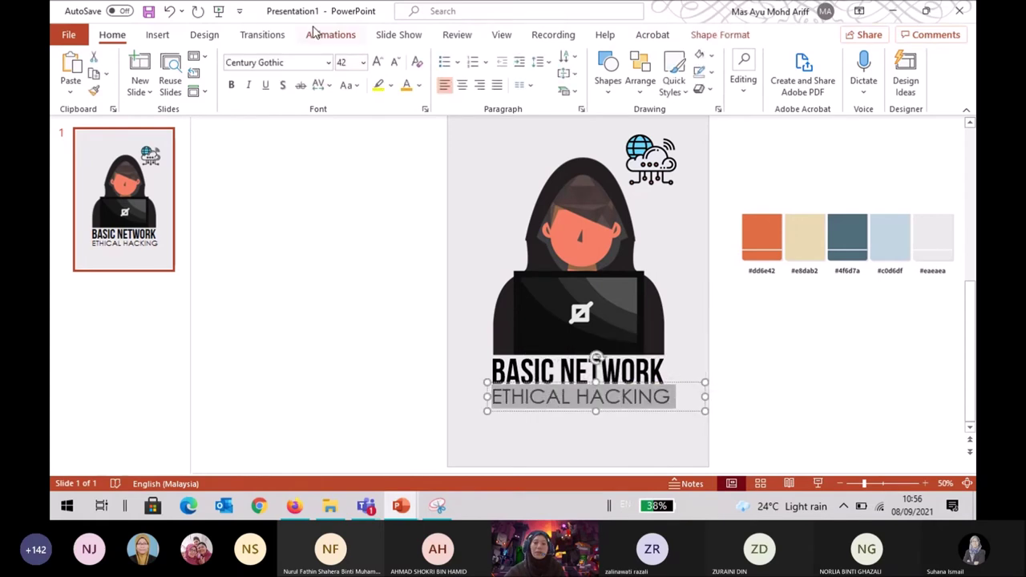
click(343, 63)
text(41)
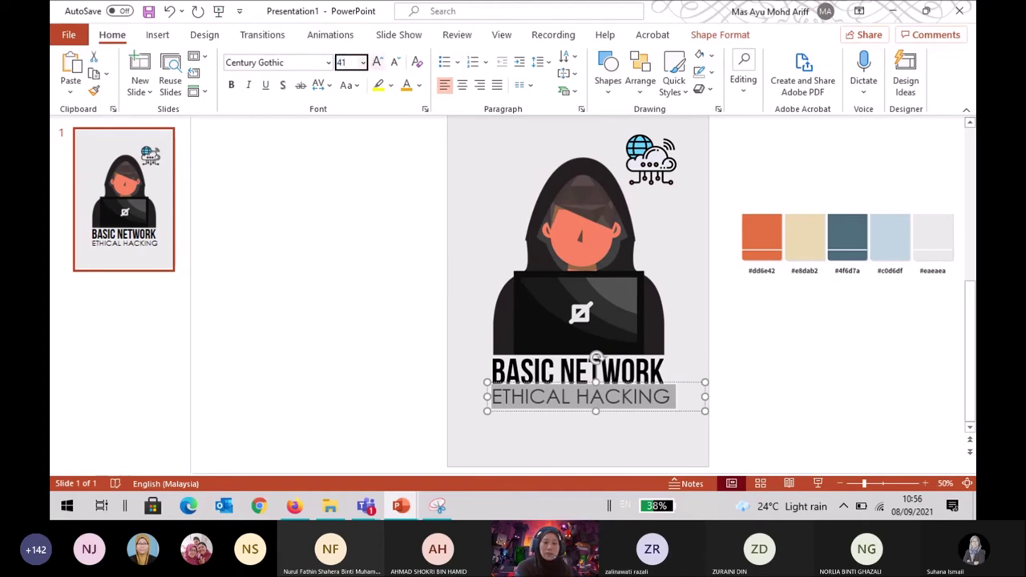
key(Return)
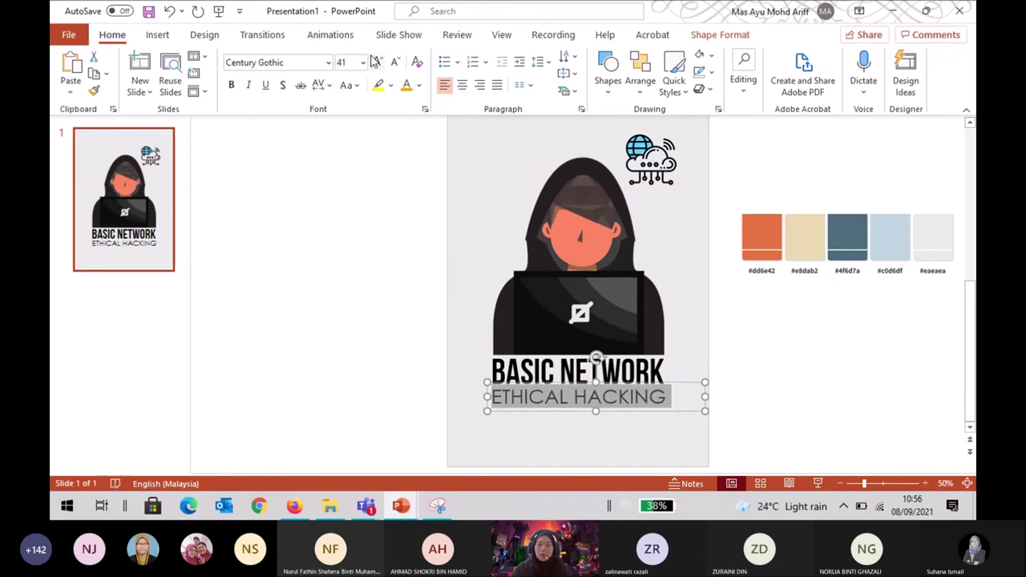
click(793, 317)
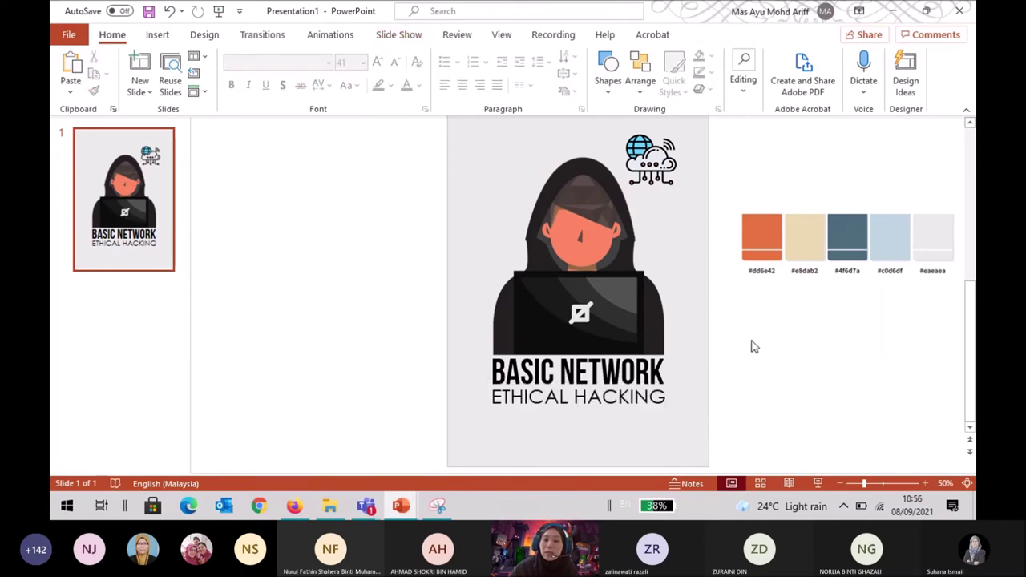
scroll(752, 321, up, 1)
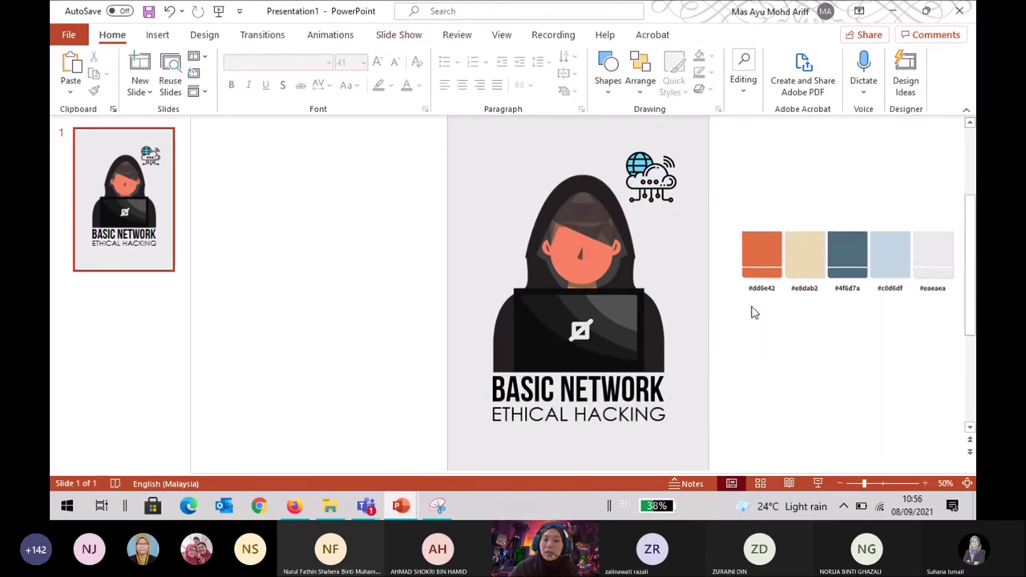
Colour BASIC NETWORK with the #4f6d7a blue-grey sampled from the slide's palette.
click(587, 388)
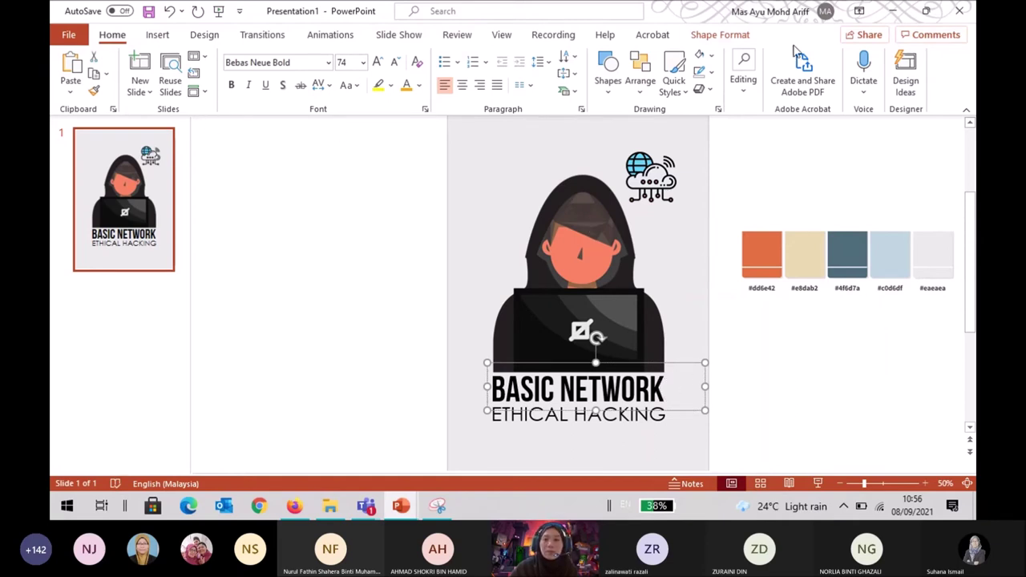
click(418, 86)
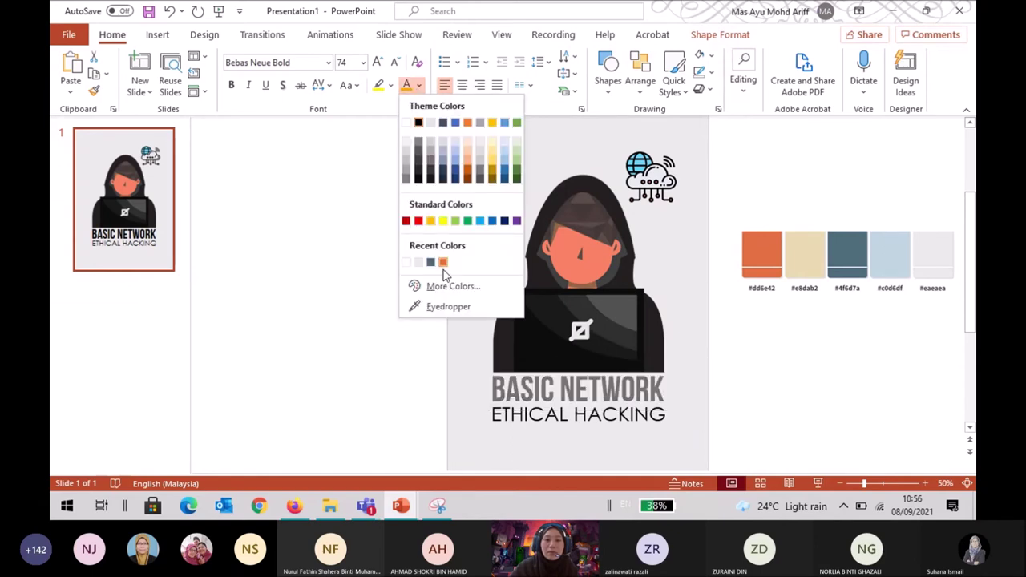
click(442, 307)
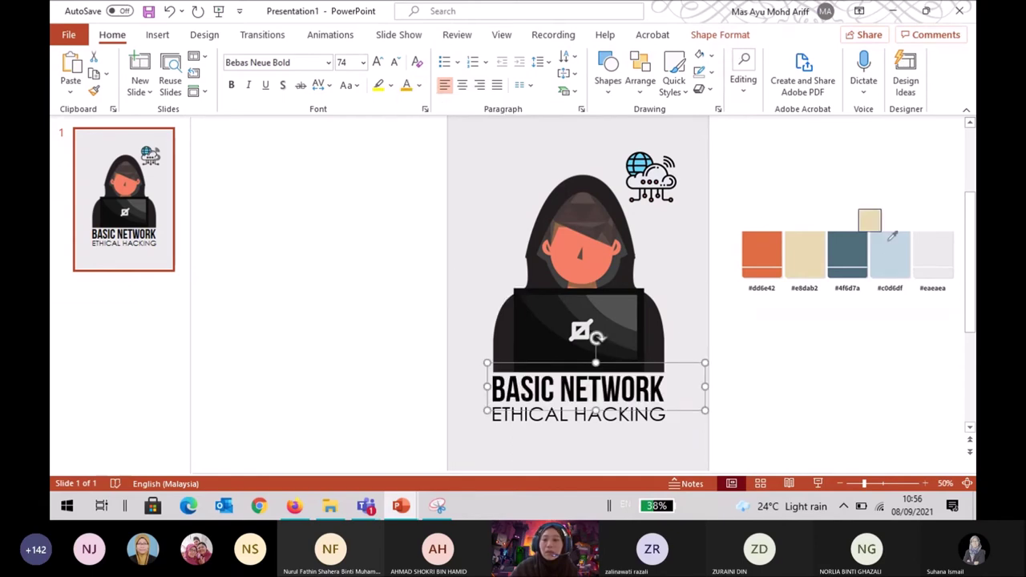
click(853, 249)
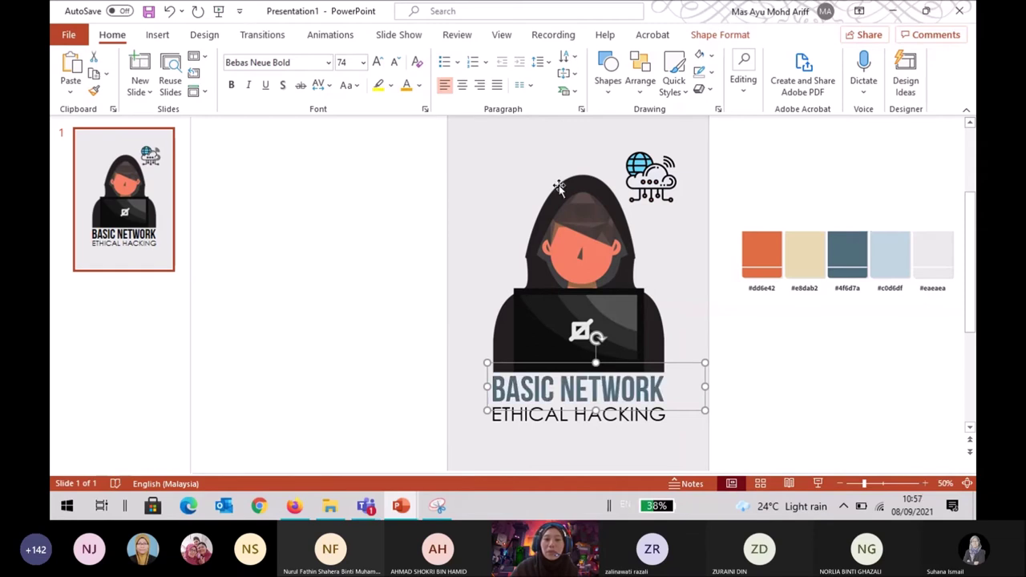
click(418, 85)
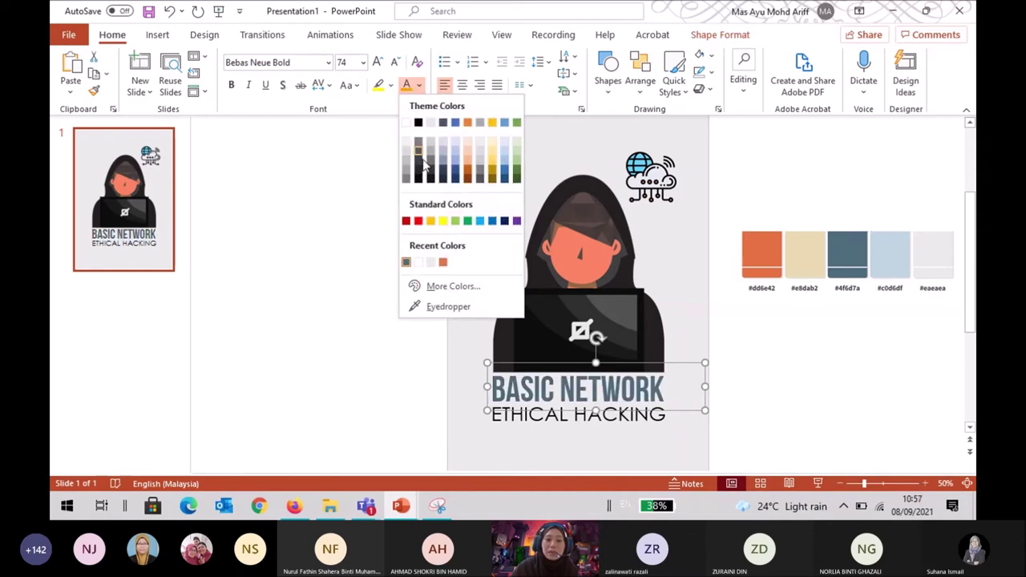
click(407, 262)
Colour ETHICAL HACKING orange and nudge it up closer under the title.
click(453, 277)
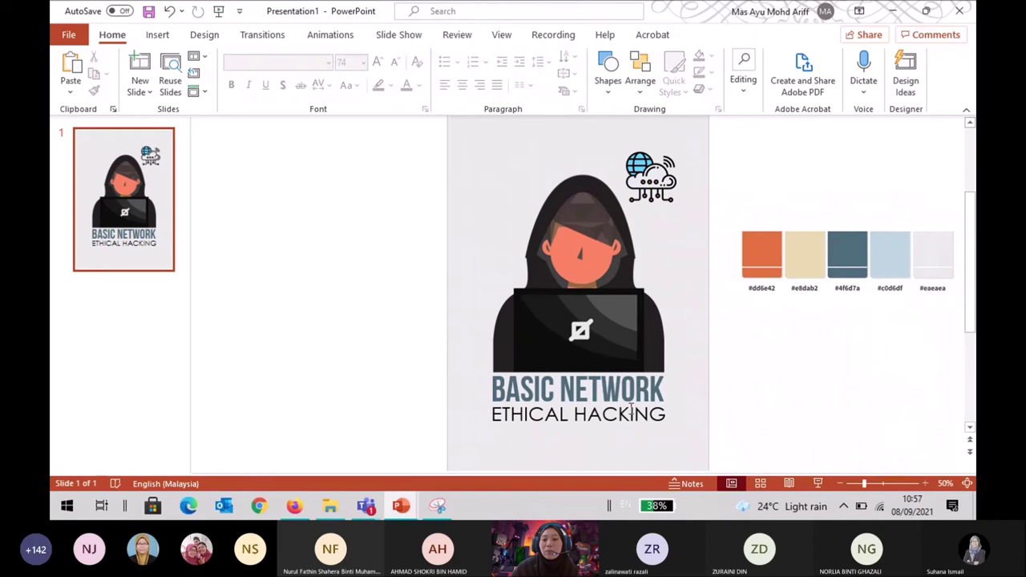
click(679, 401)
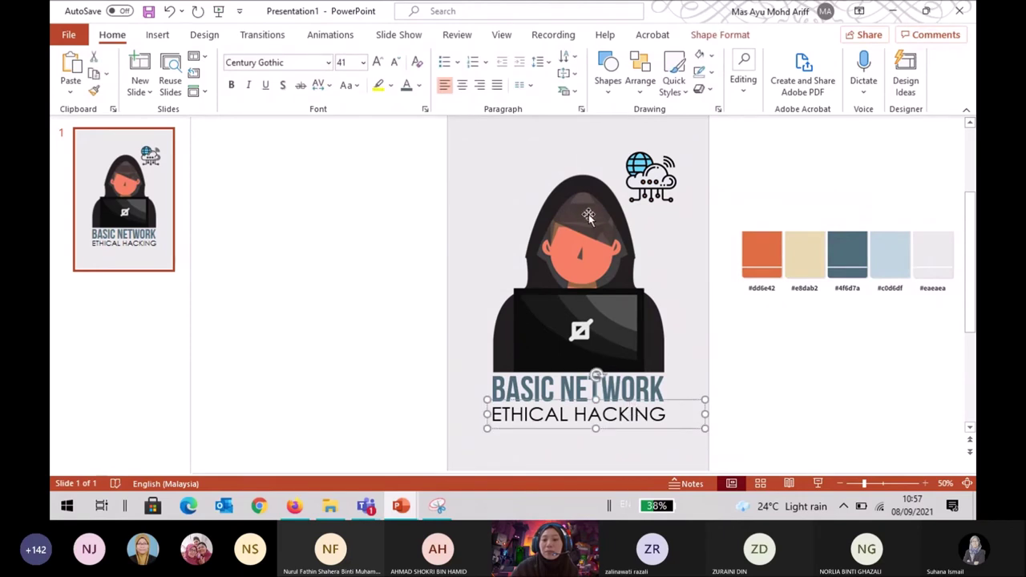
click(419, 86)
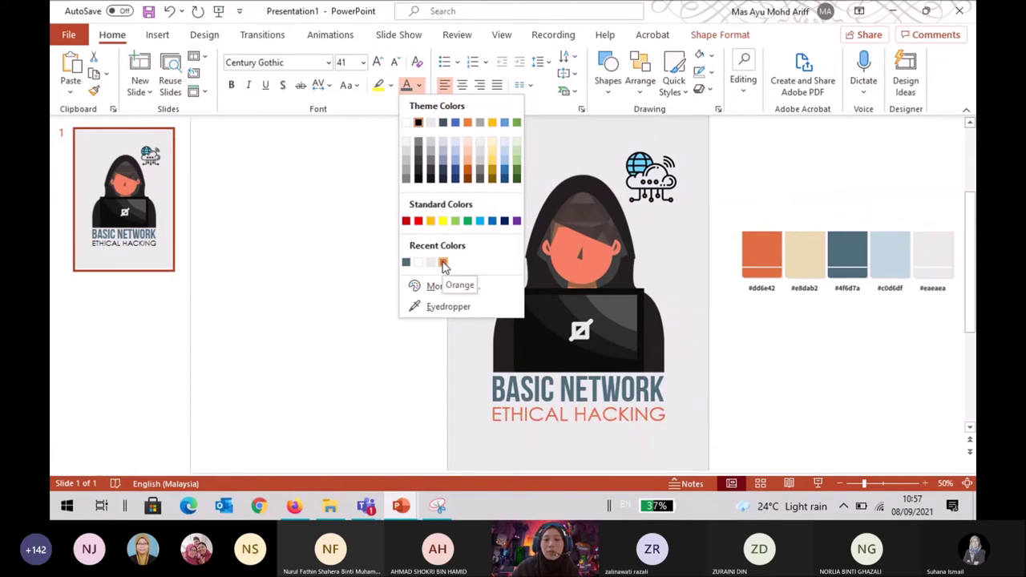
click(443, 263)
key(Up)
key(Up)
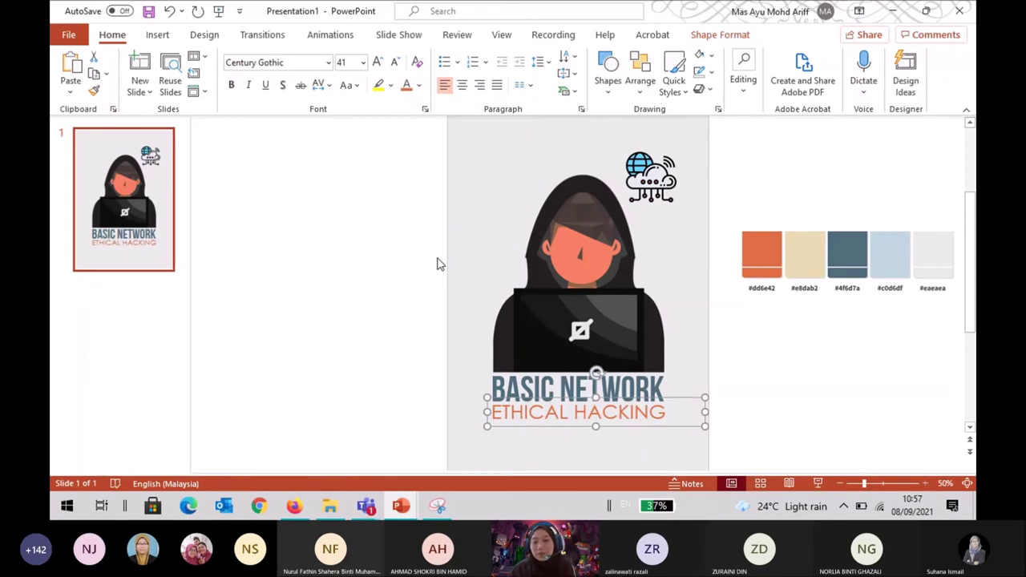
scroll(492, 259, up, 1)
click(804, 367)
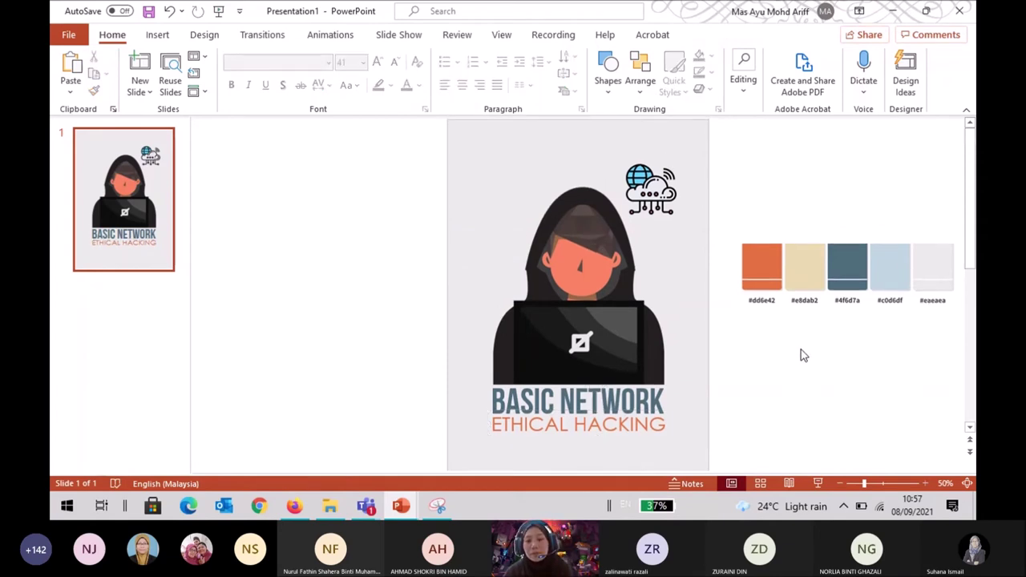
scroll(804, 368, down, 2)
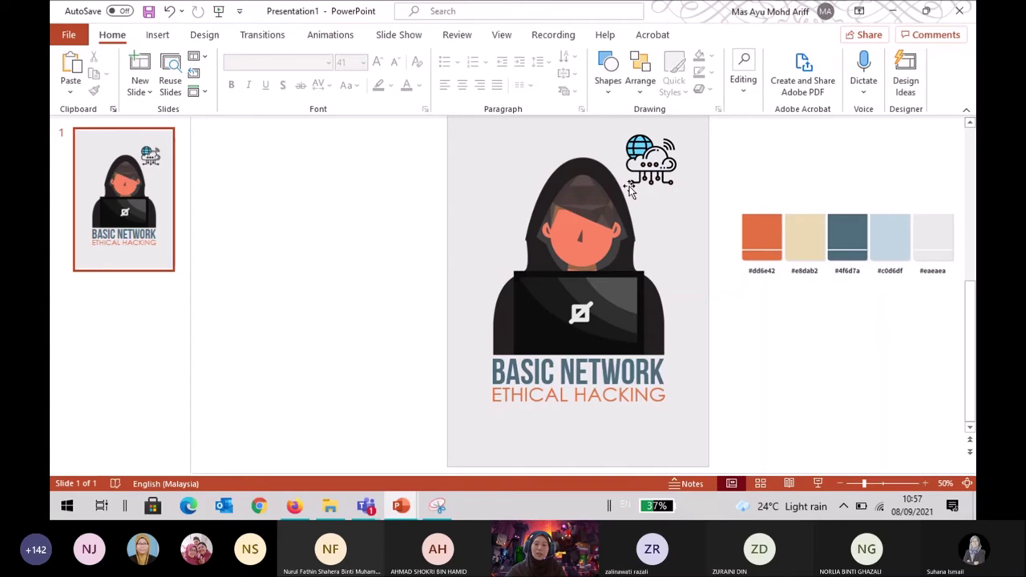
click(668, 164)
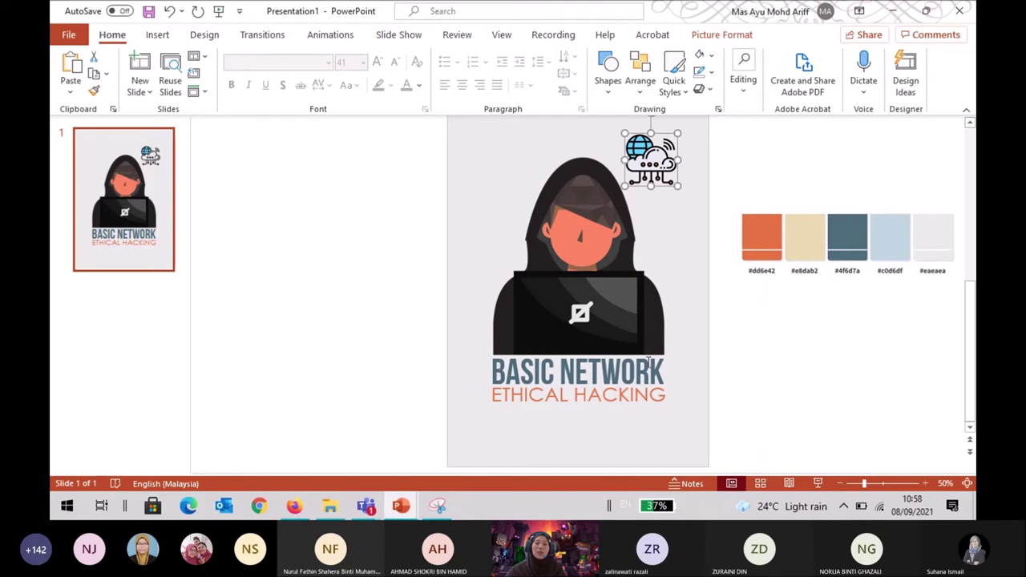
click(524, 377)
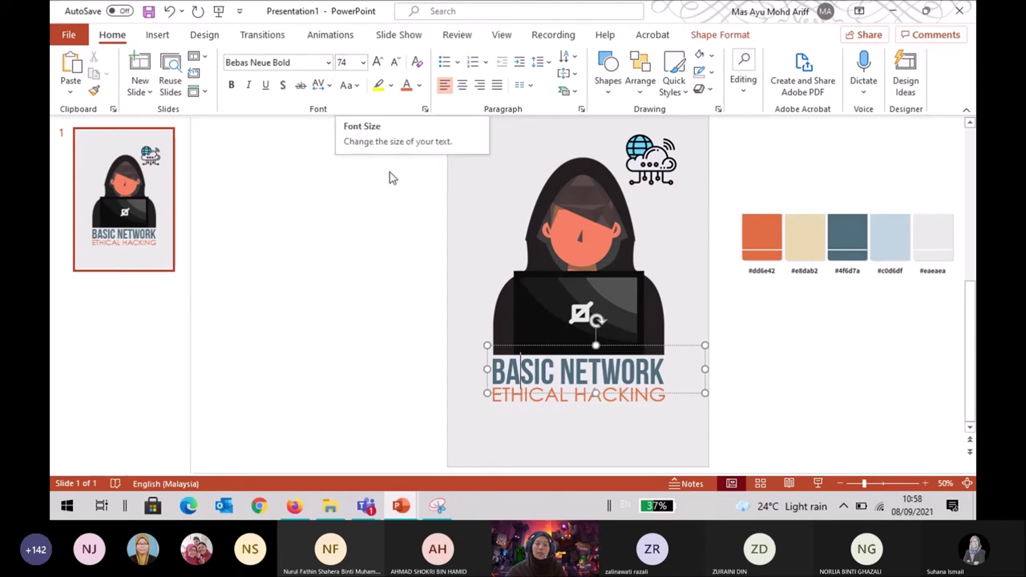
click(401, 248)
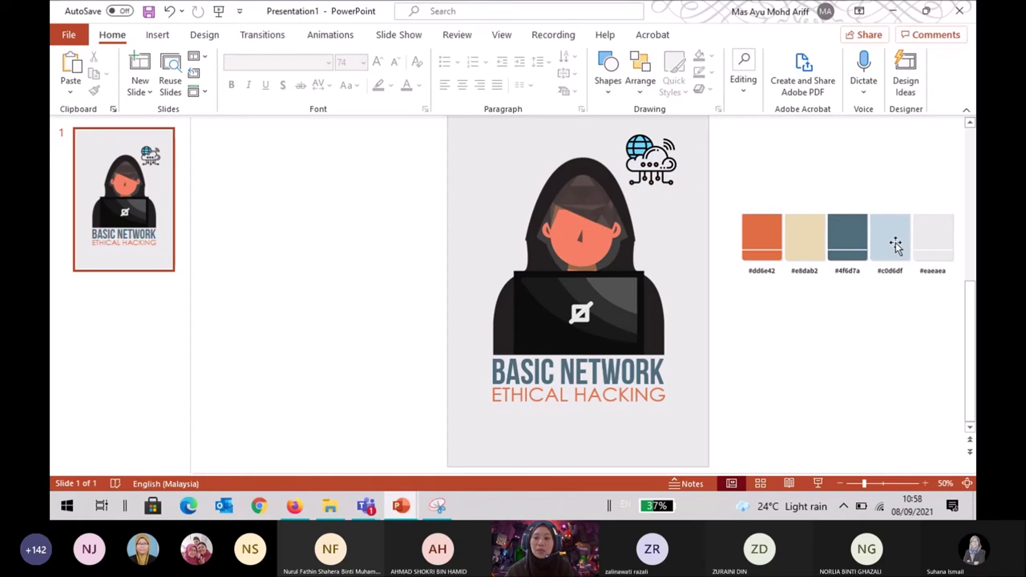
Shift the globe-and-cloud network icon slightly left and deselect it.
drag(651, 159, 639, 158)
click(787, 168)
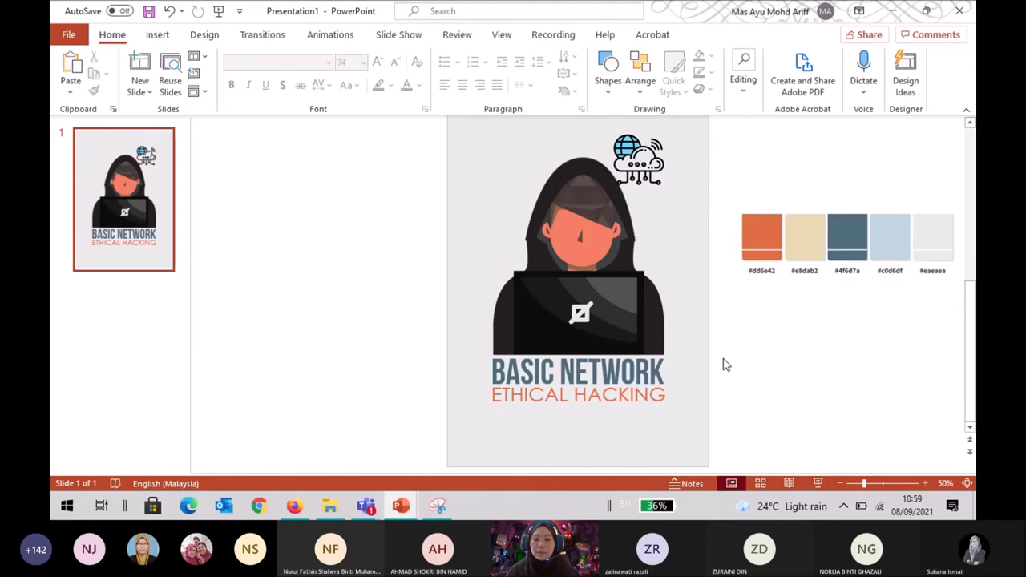
Draw a new text box to the left of the slide, discarding a misplaced first attempt.
click(166, 36)
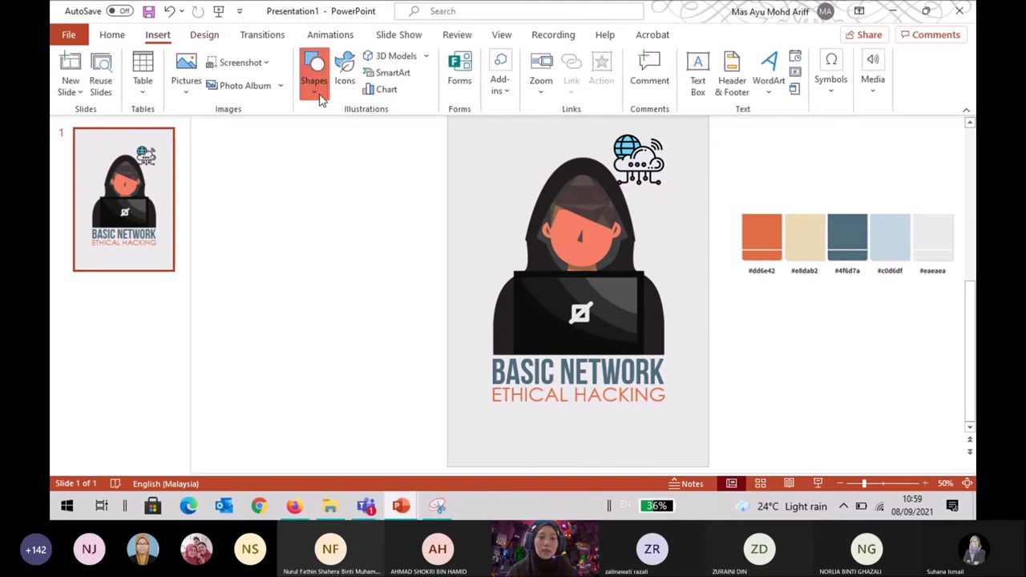
click(313, 73)
click(308, 130)
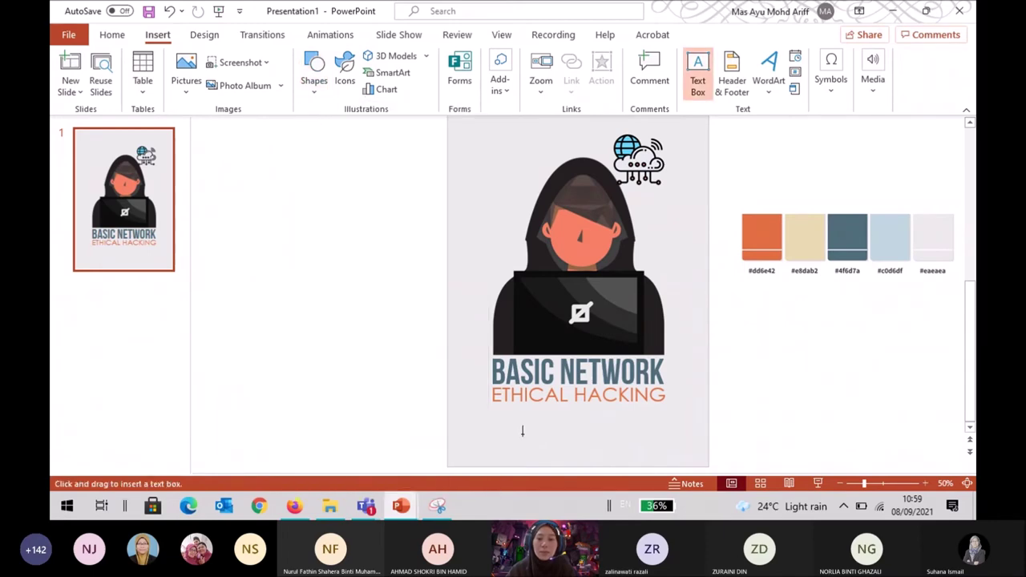
click(529, 440)
click(782, 395)
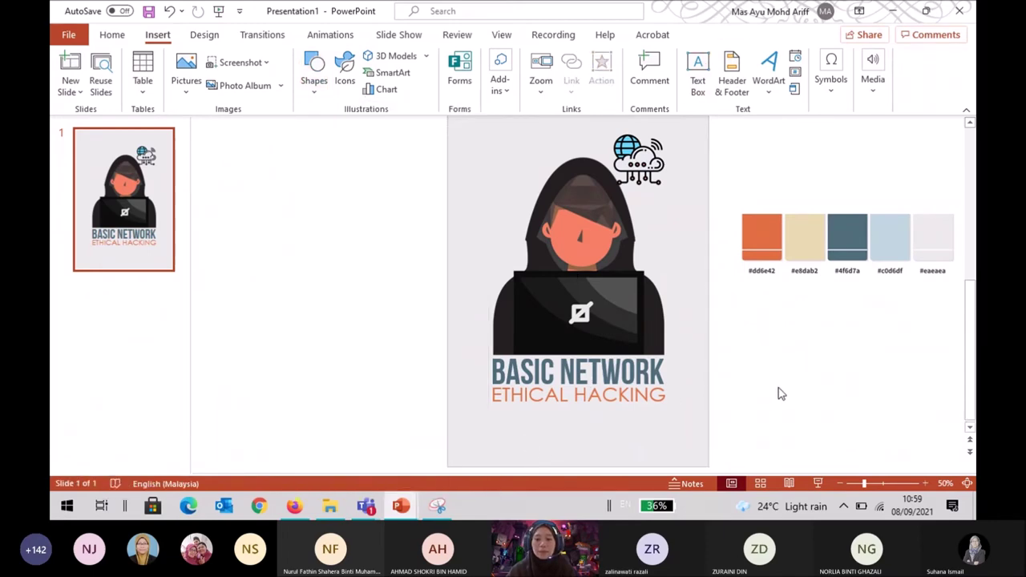
click(314, 73)
click(309, 130)
drag(269, 238, 380, 249)
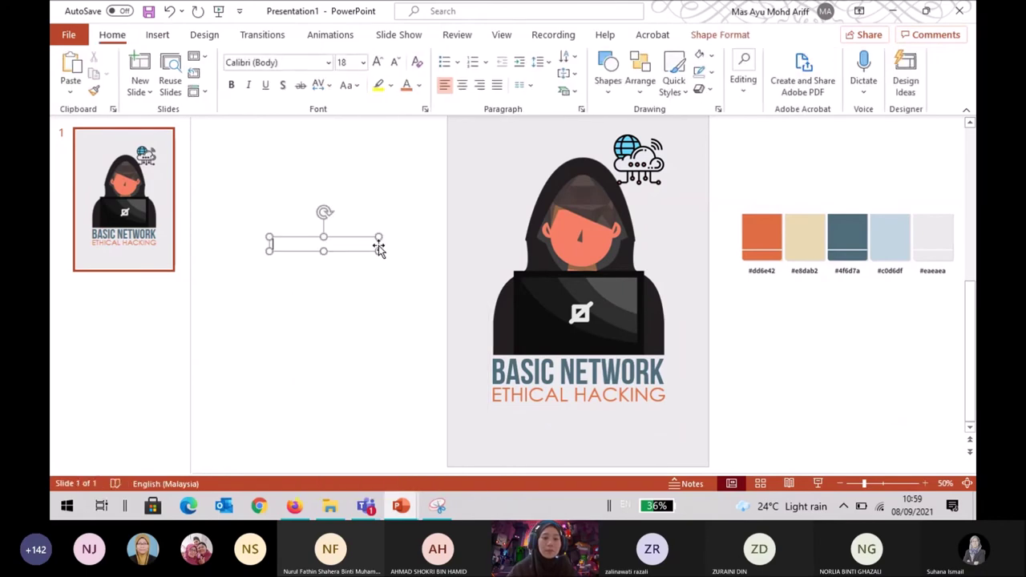
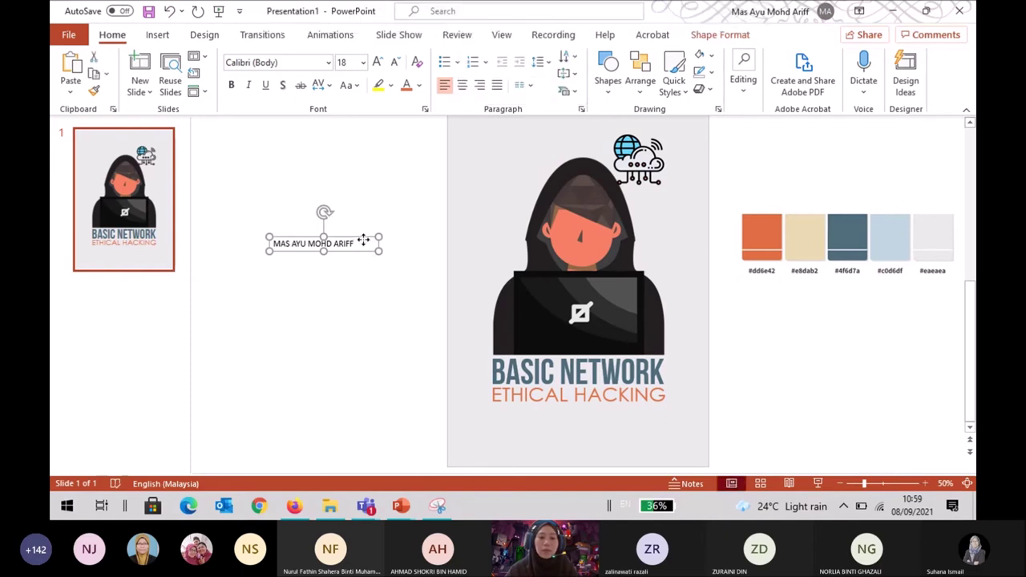
Type the author's full name, centre it, and move the box below ETHICAL HACKING.
click(462, 84)
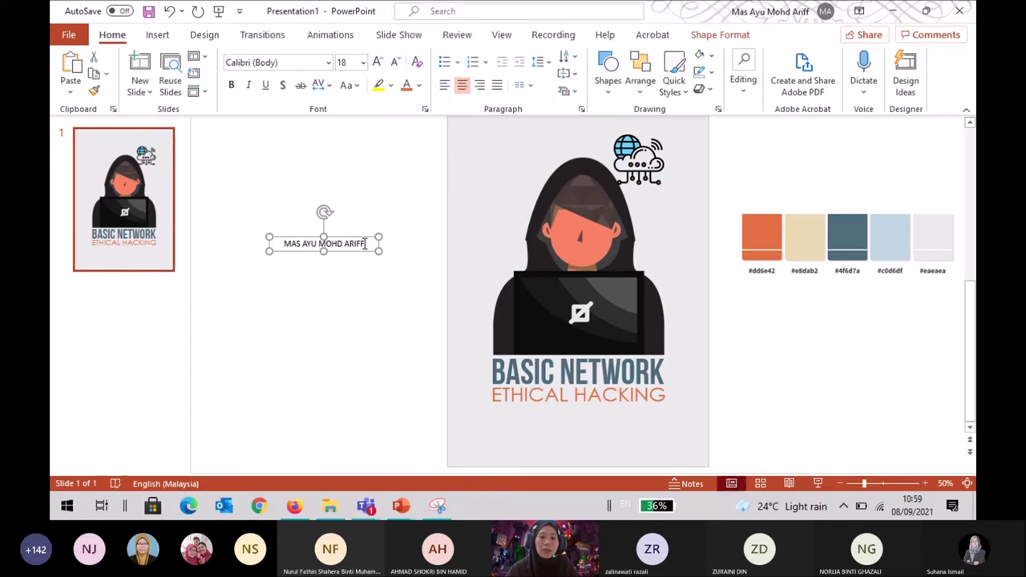
drag(366, 243, 617, 441)
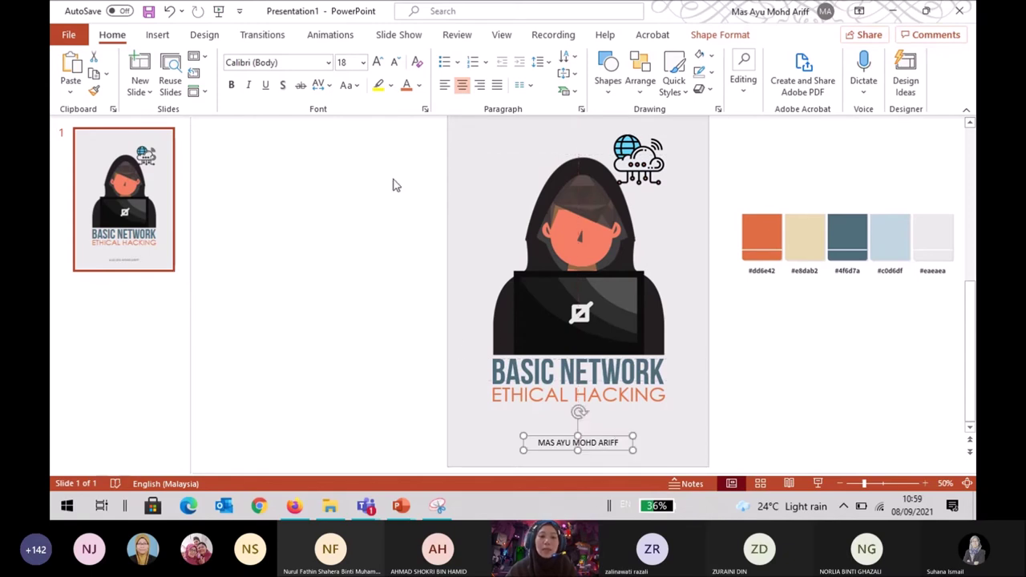
Format the author name in Bebas Neue Bold, size 24, with a recent palette colour.
click(327, 64)
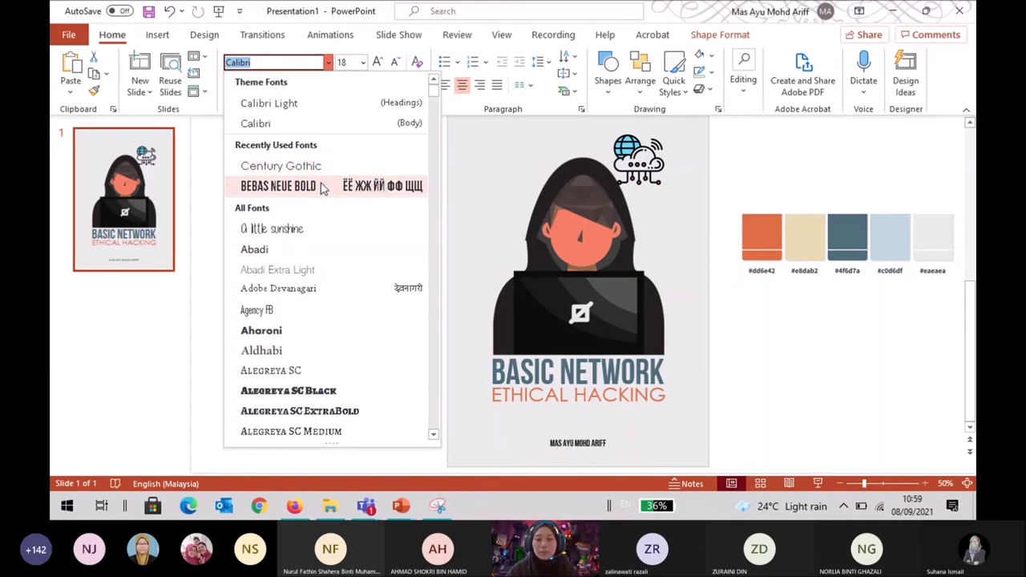
click(323, 188)
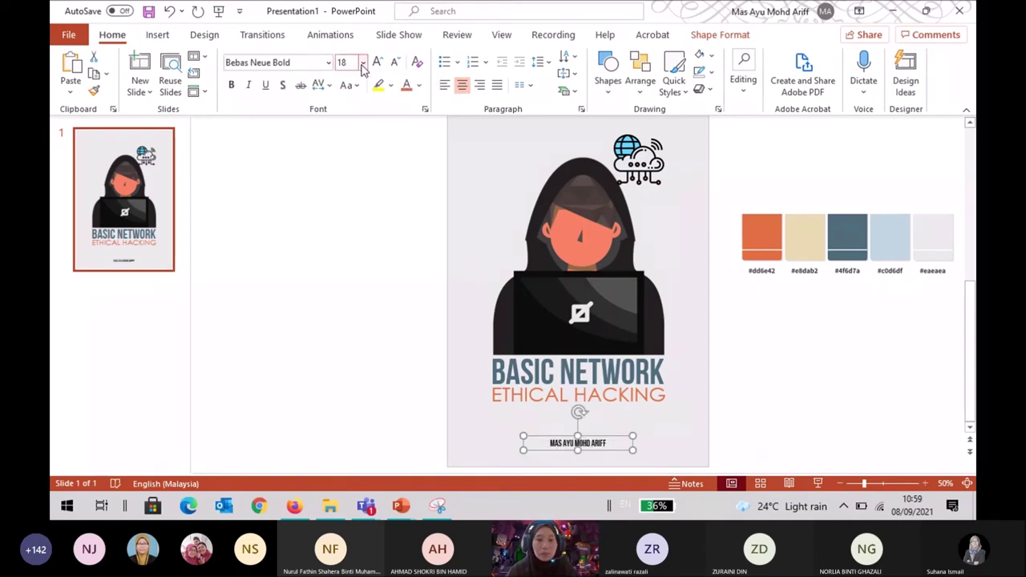
click(363, 62)
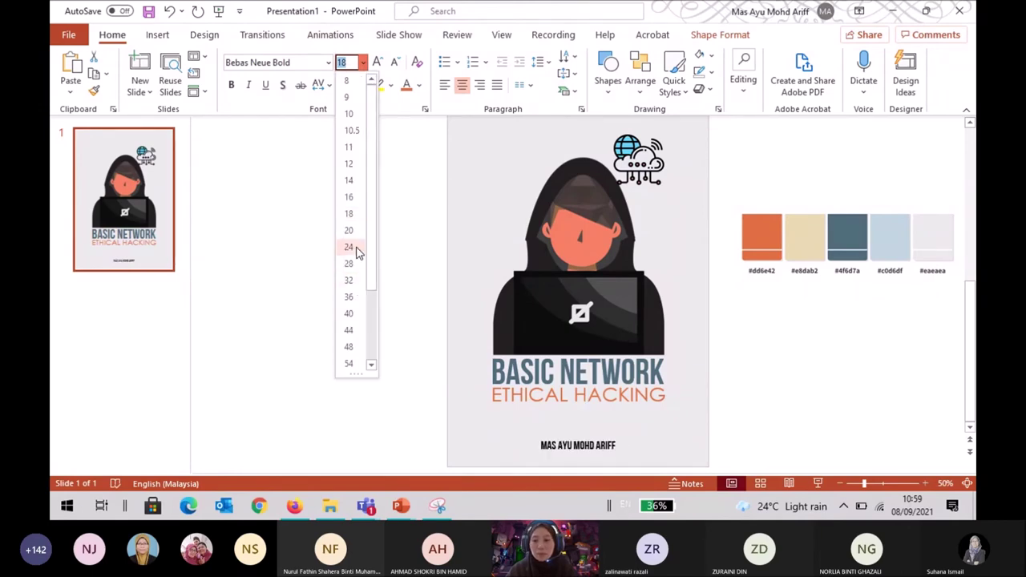
click(357, 252)
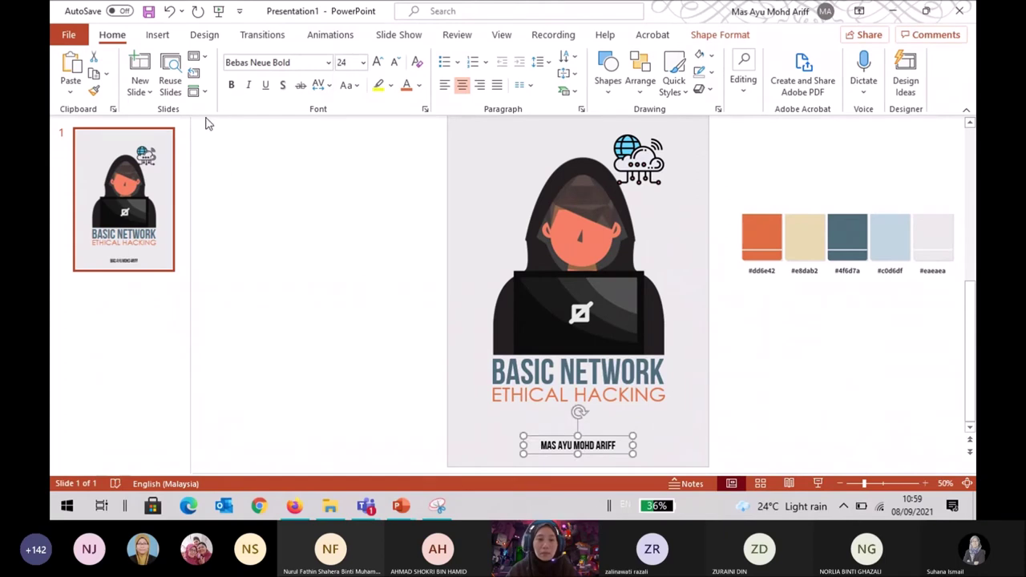
click(419, 85)
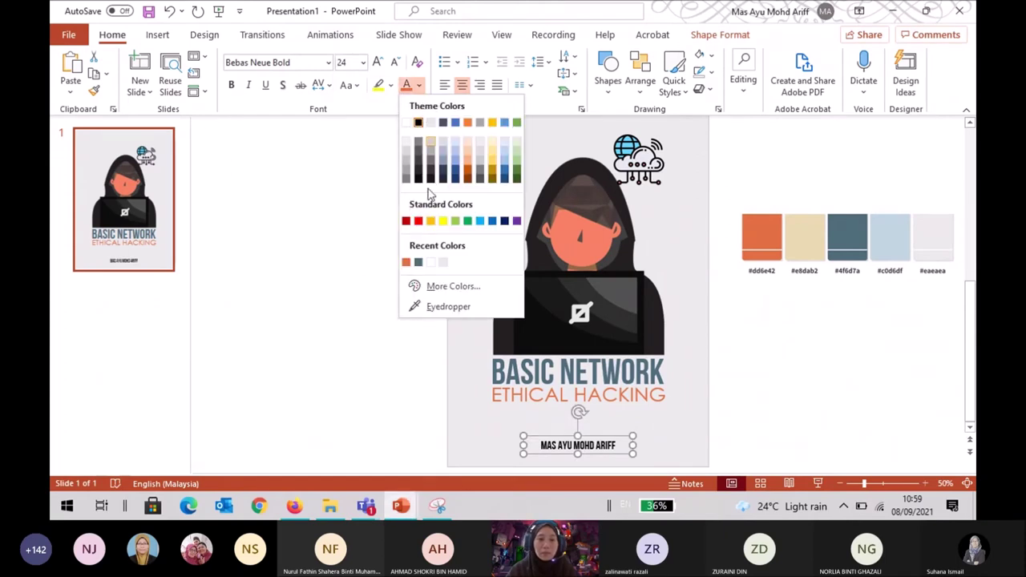
click(418, 262)
click(801, 375)
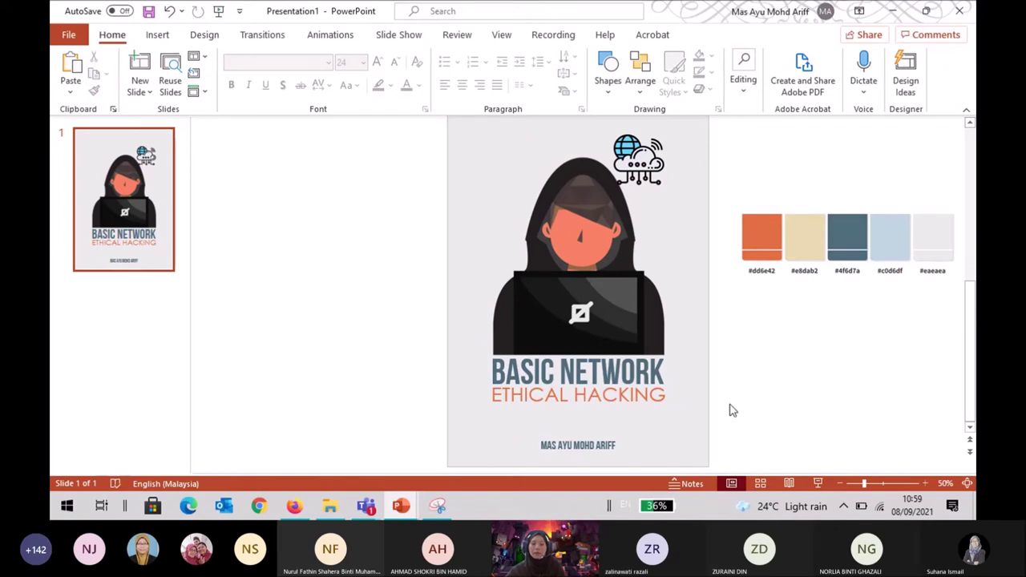
click(692, 426)
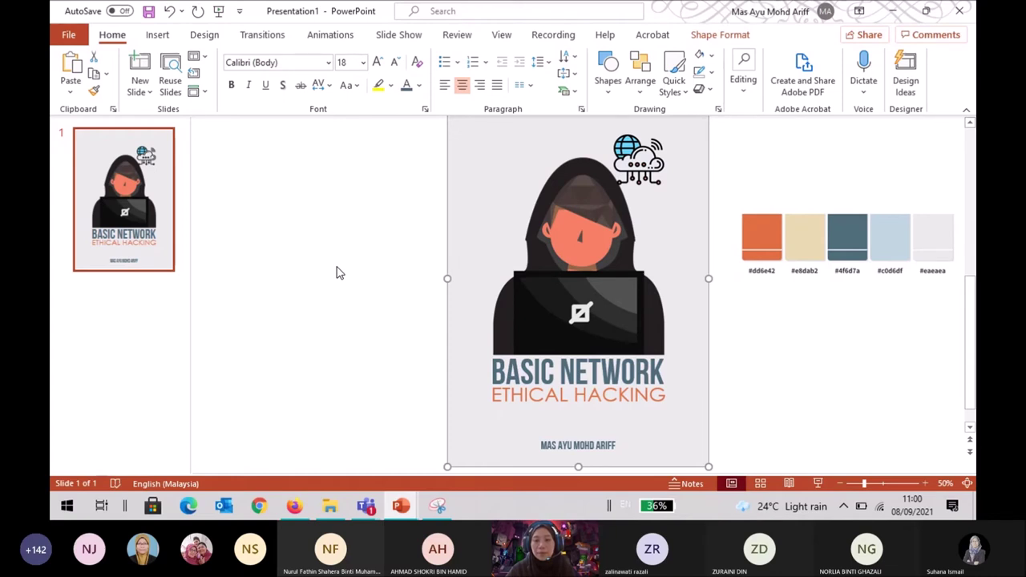
click(336, 272)
scroll(337, 240, up, 1)
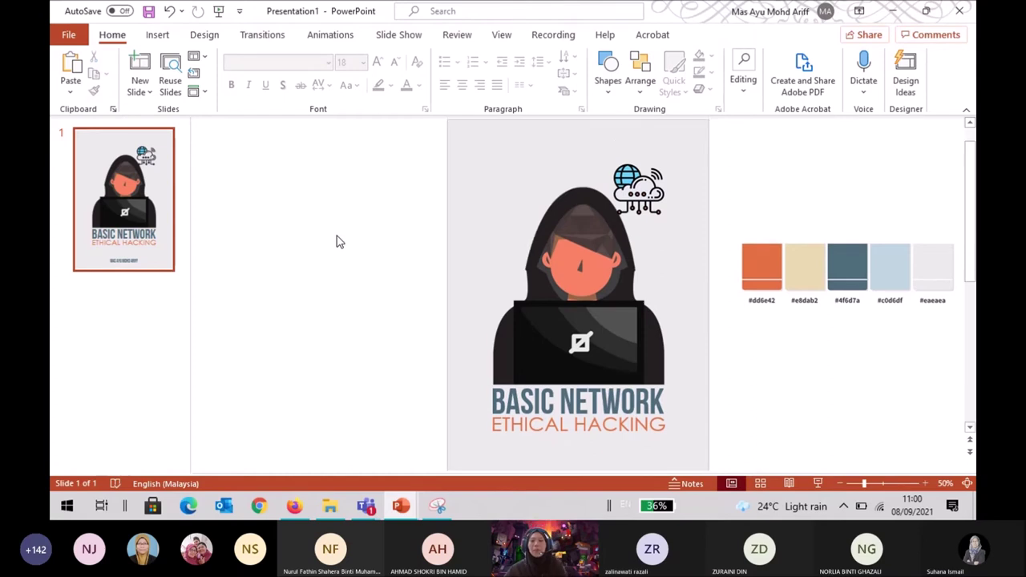
scroll(337, 235, down, 1)
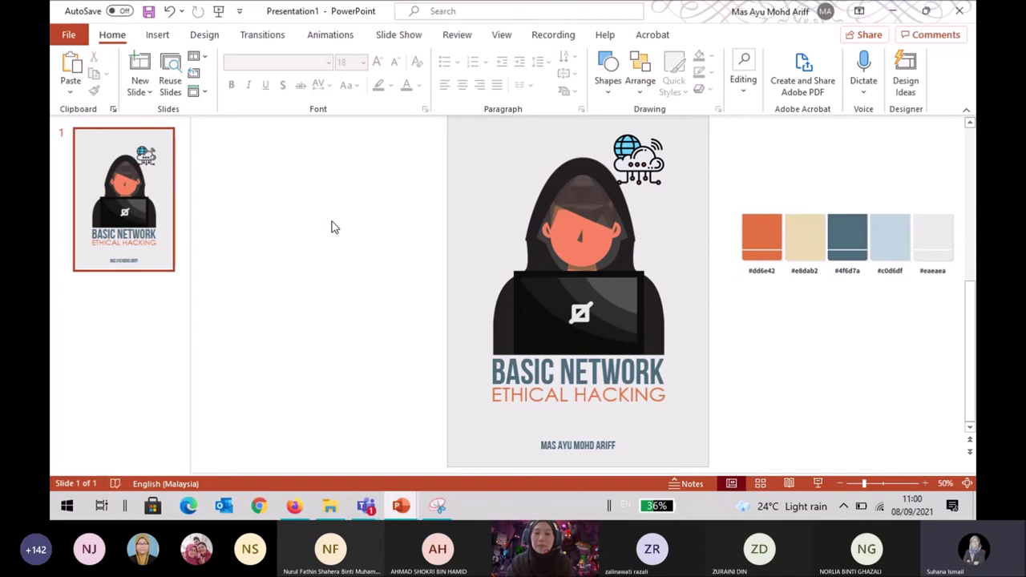
click(680, 234)
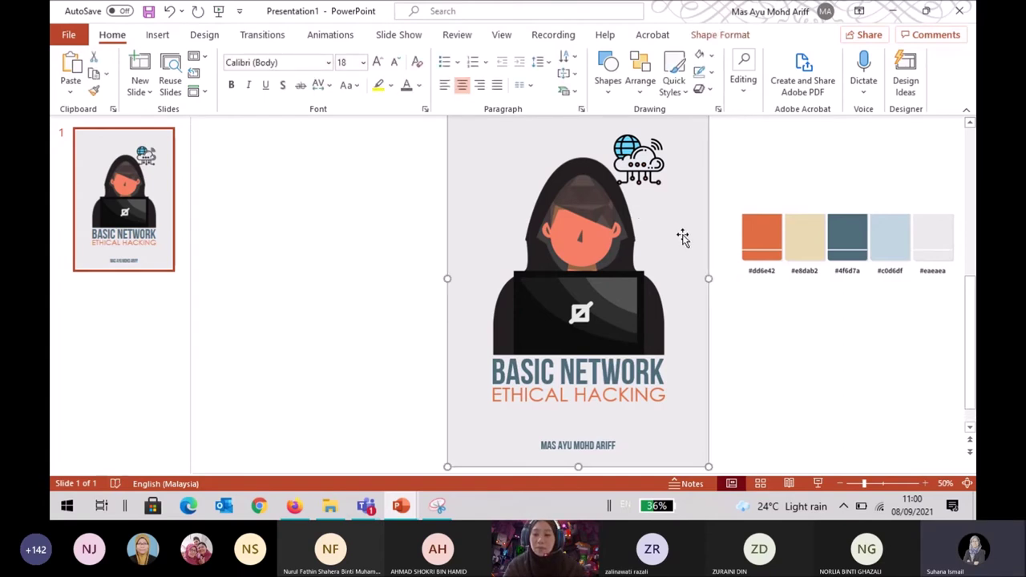
key(Escape)
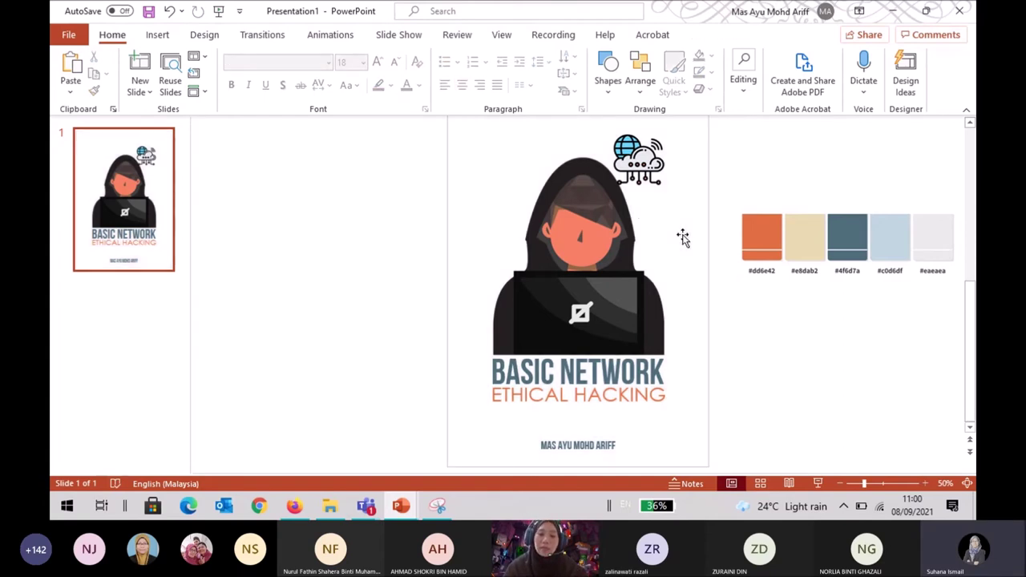
click(684, 267)
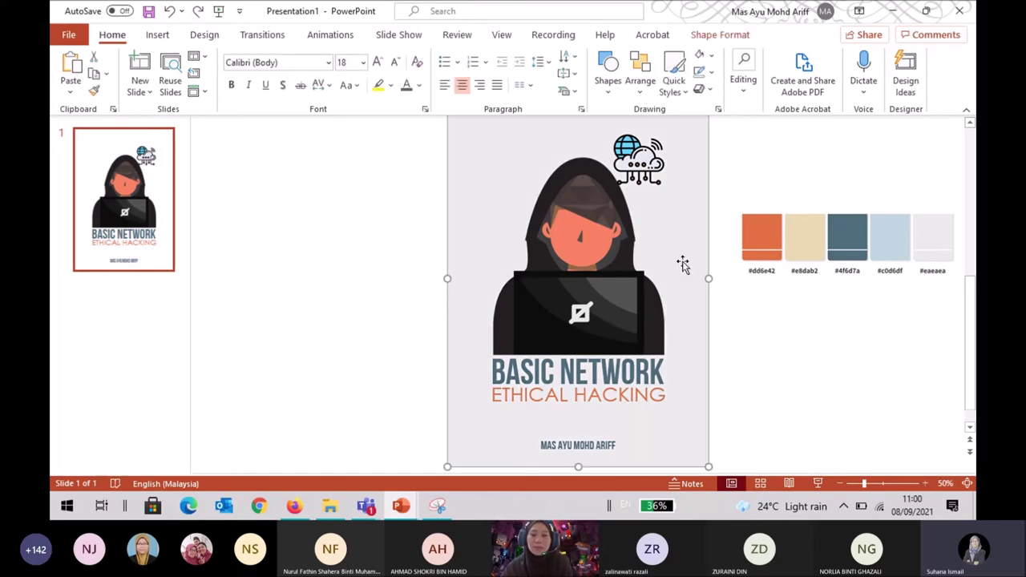
click(714, 36)
click(798, 401)
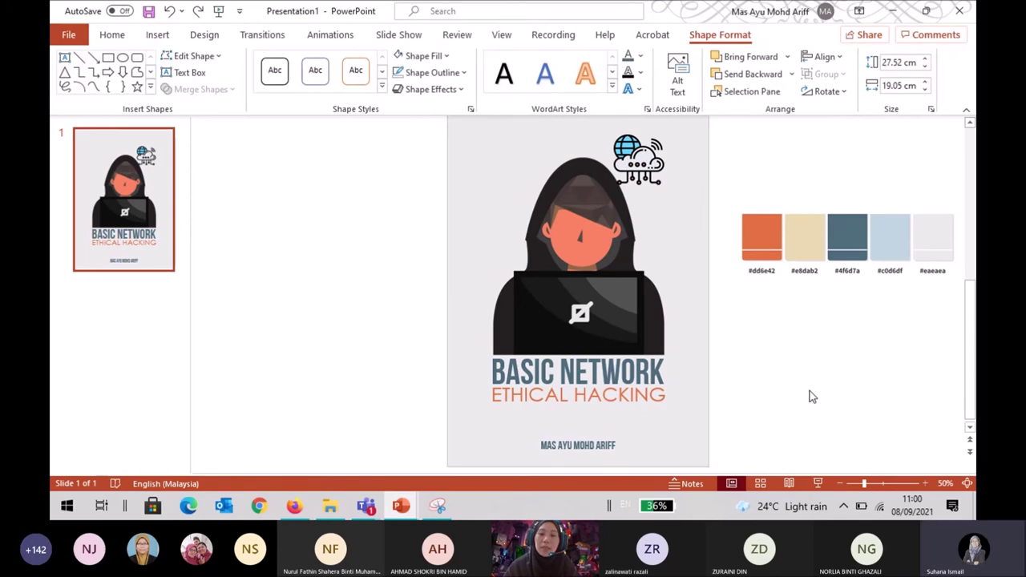
click(704, 391)
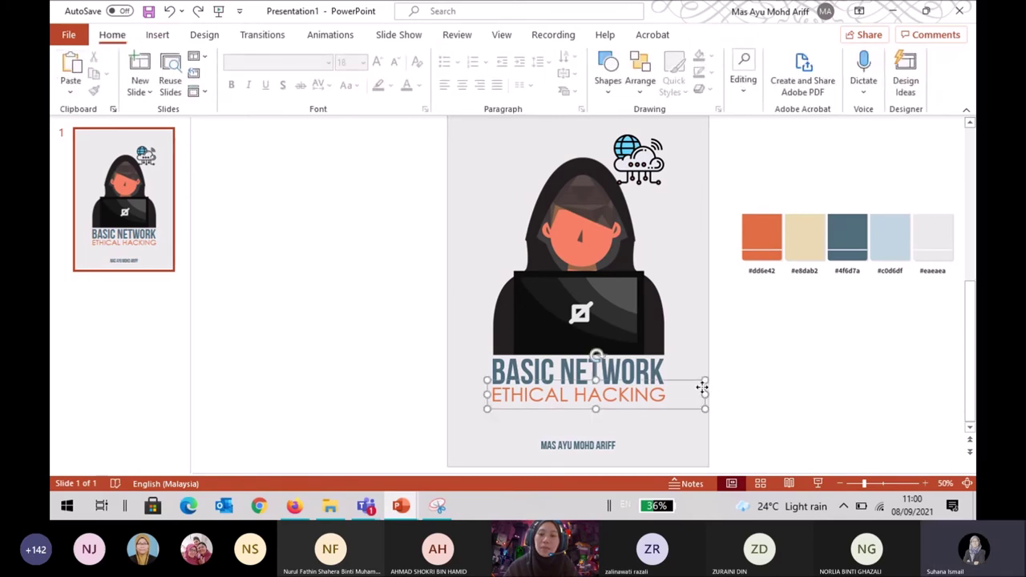
click(749, 355)
click(686, 320)
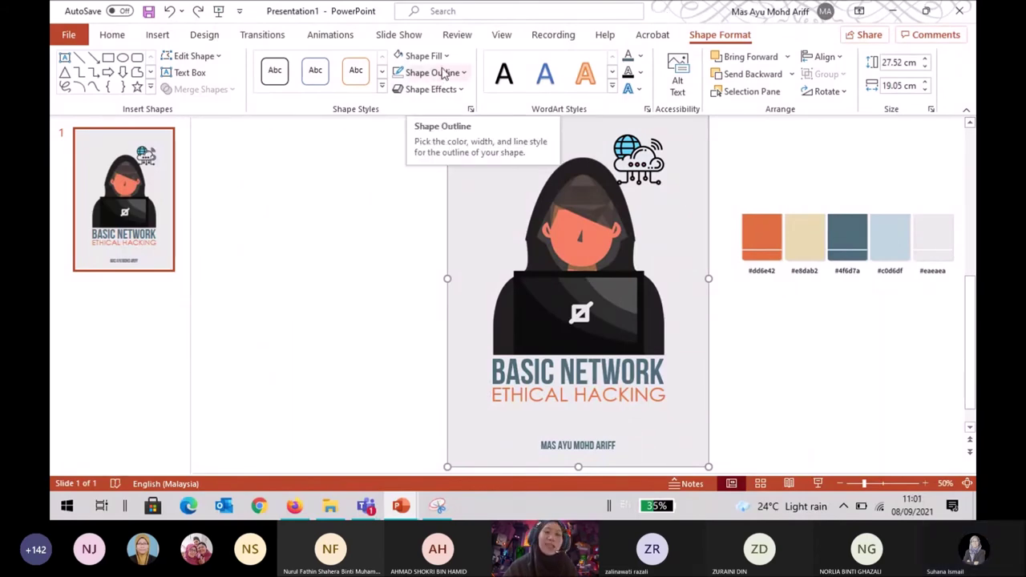
click(375, 230)
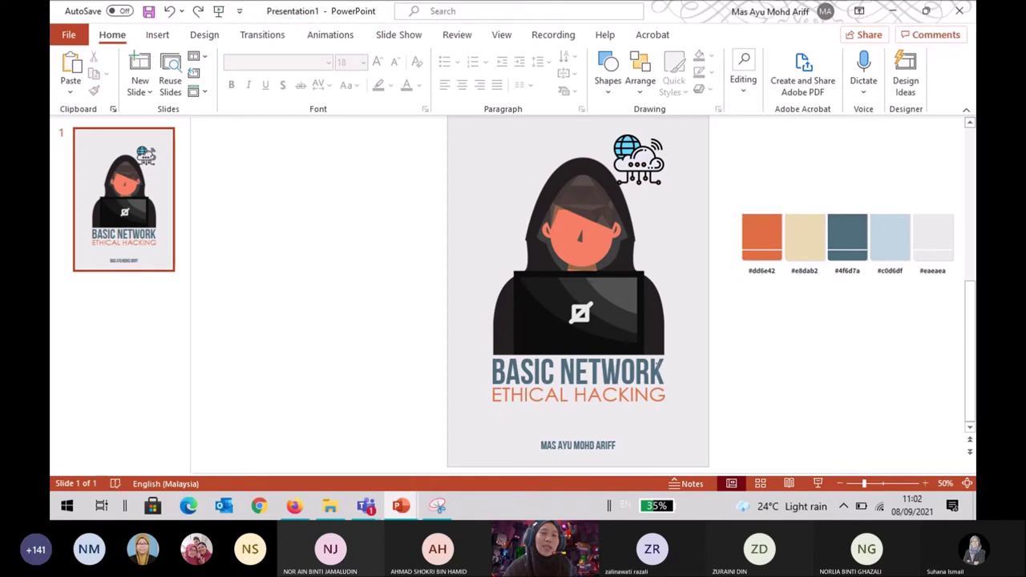
click(554, 372)
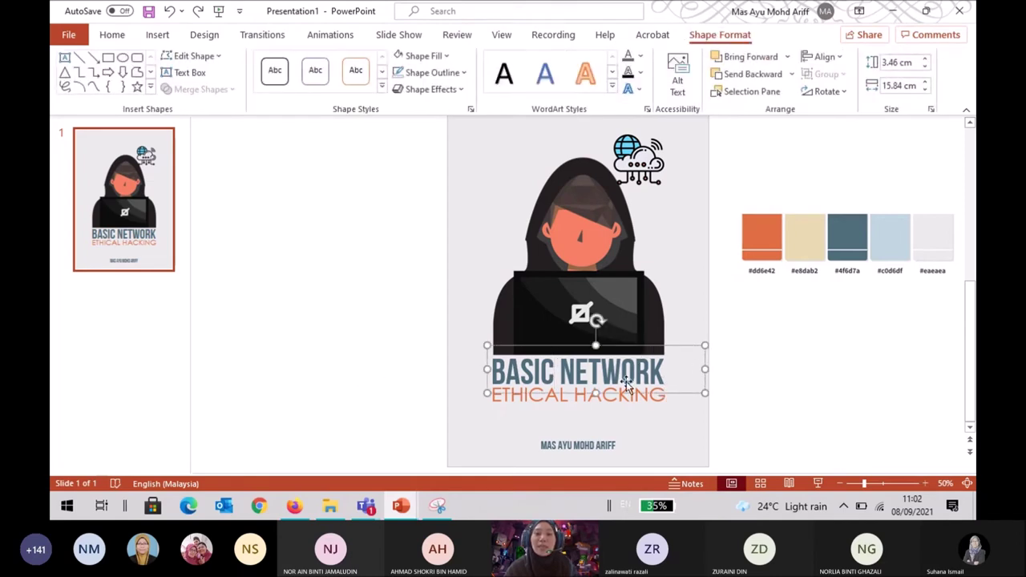
click(113, 37)
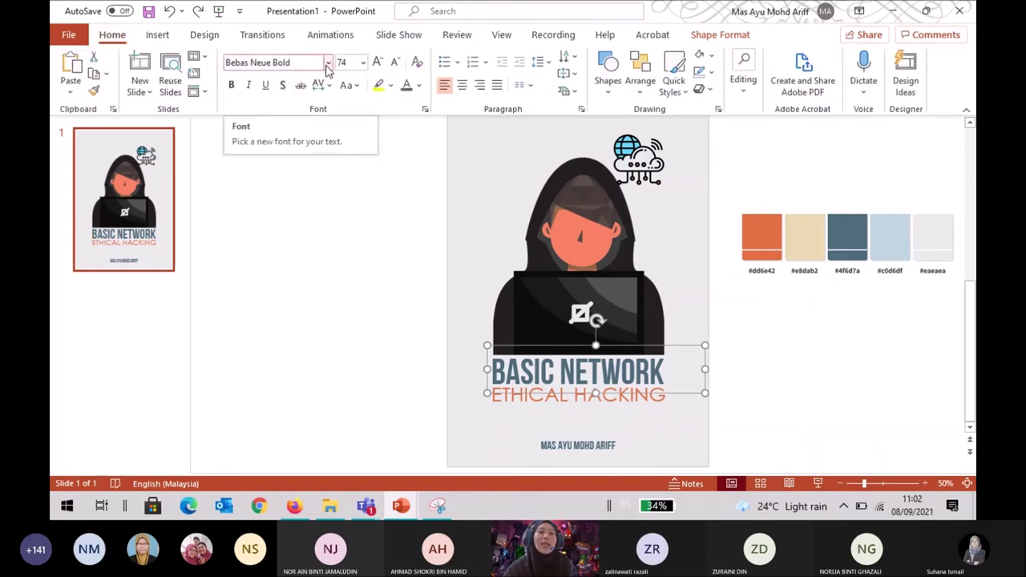
click(315, 62)
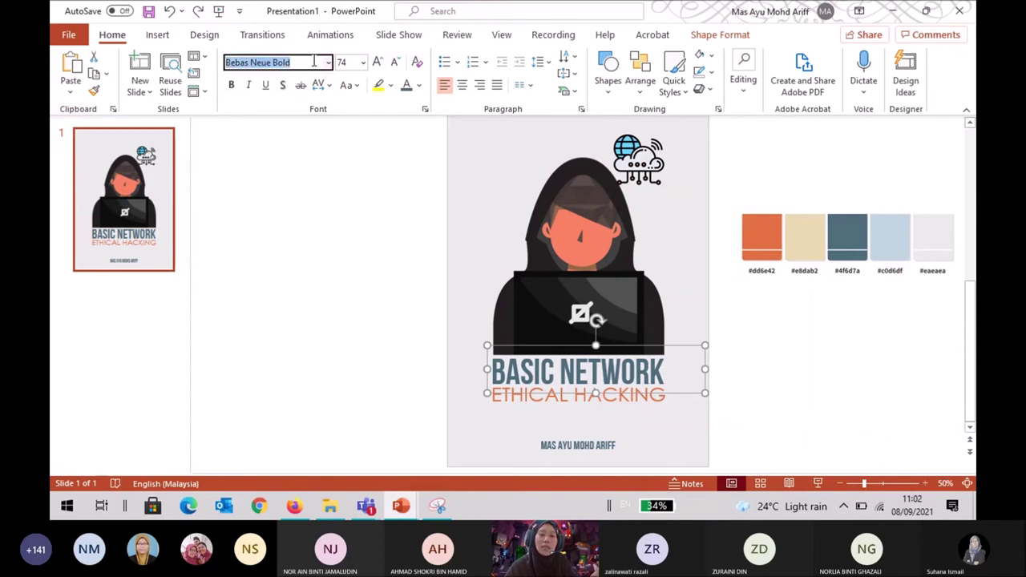
text(Montserrat)
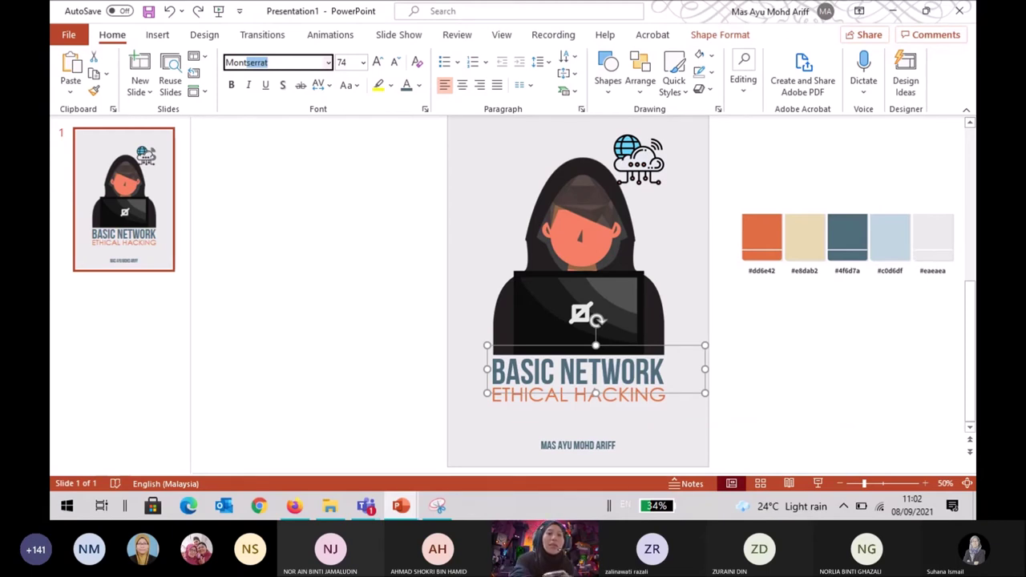
key(Return)
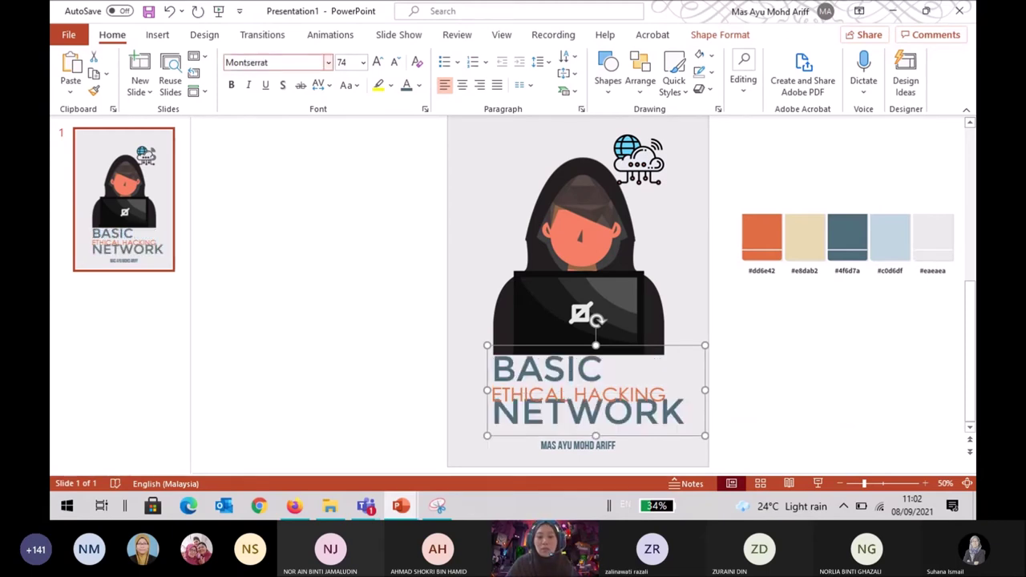
key(ctrl+z)
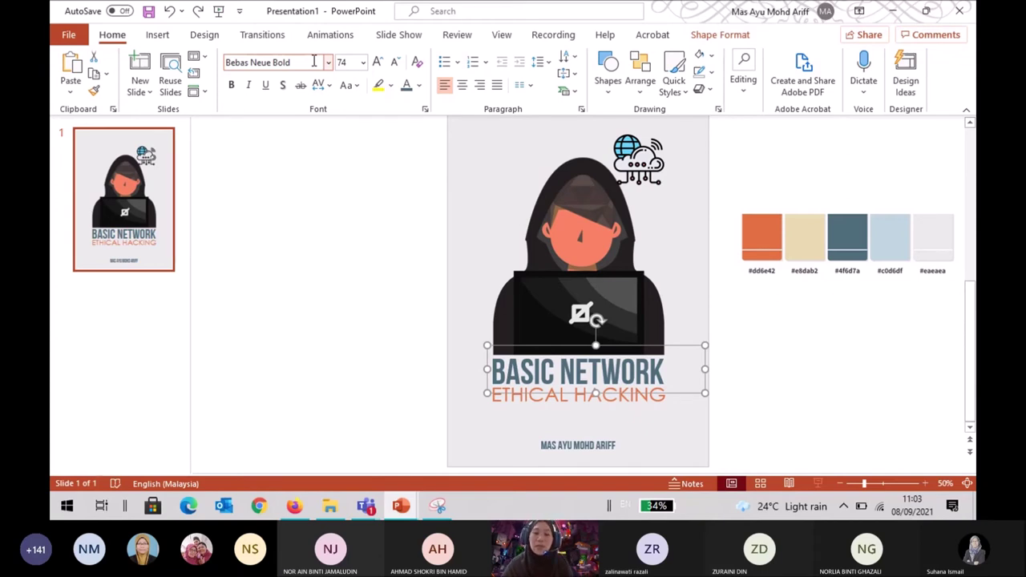
click(774, 417)
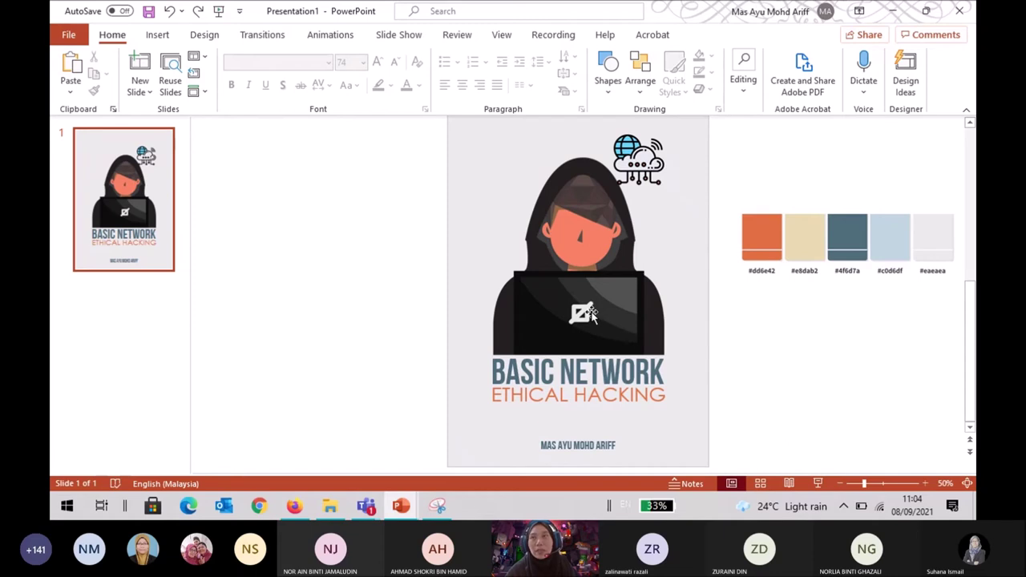
click(655, 164)
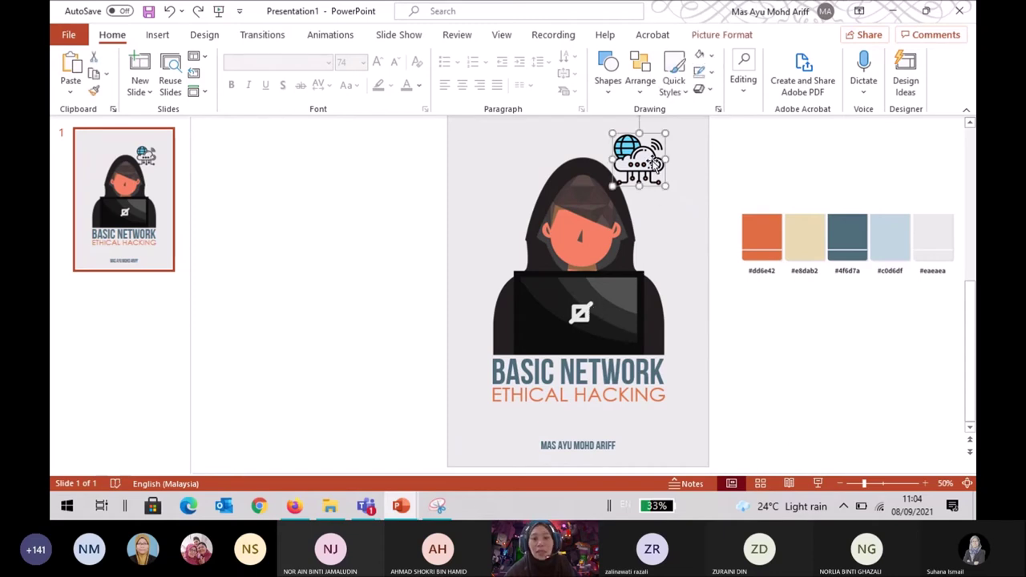
shift+click(606, 241)
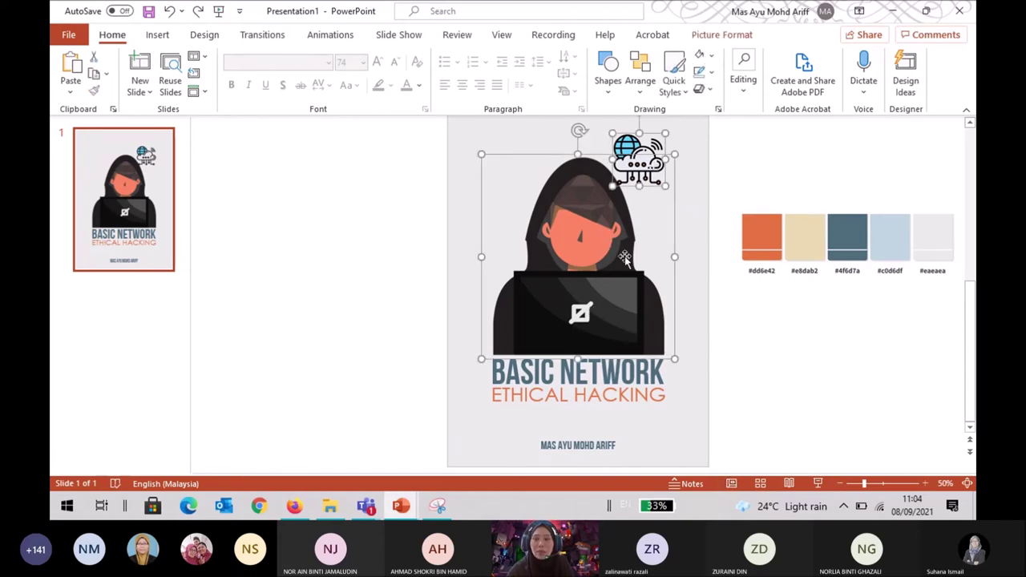
click(558, 126)
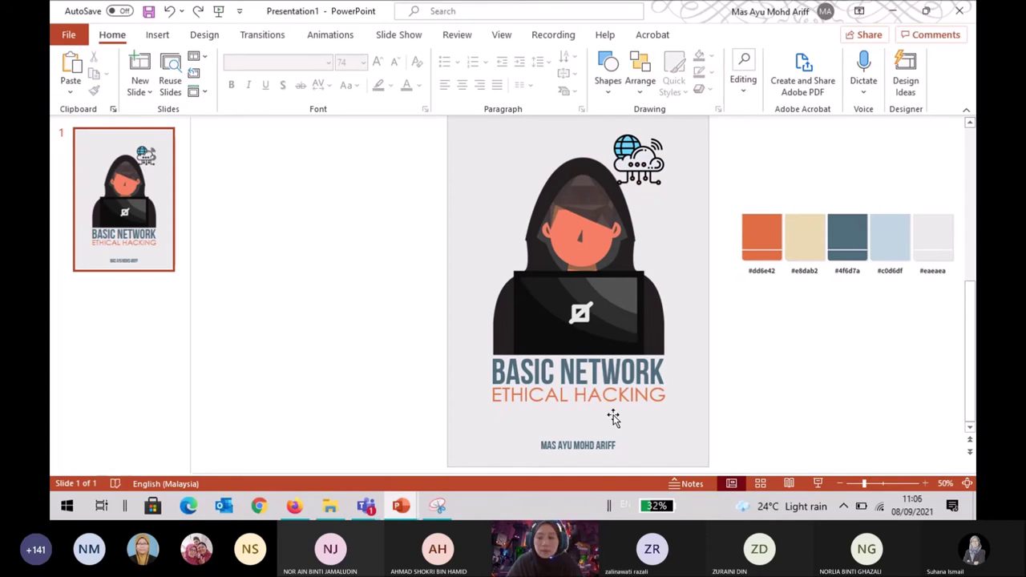
scroll(866, 390, up, 2)
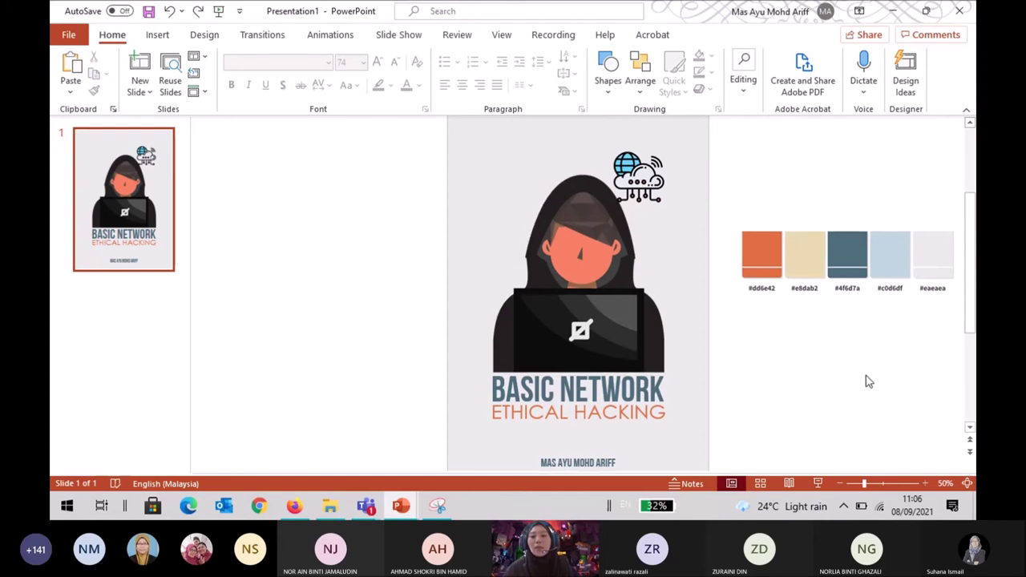
scroll(866, 390, down, 2)
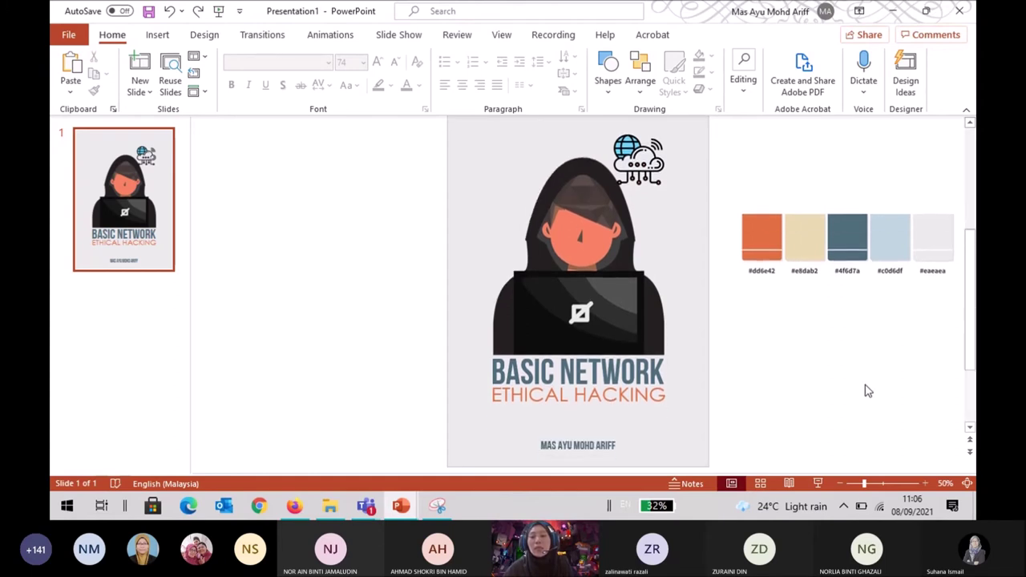
scroll(866, 390, up, 2)
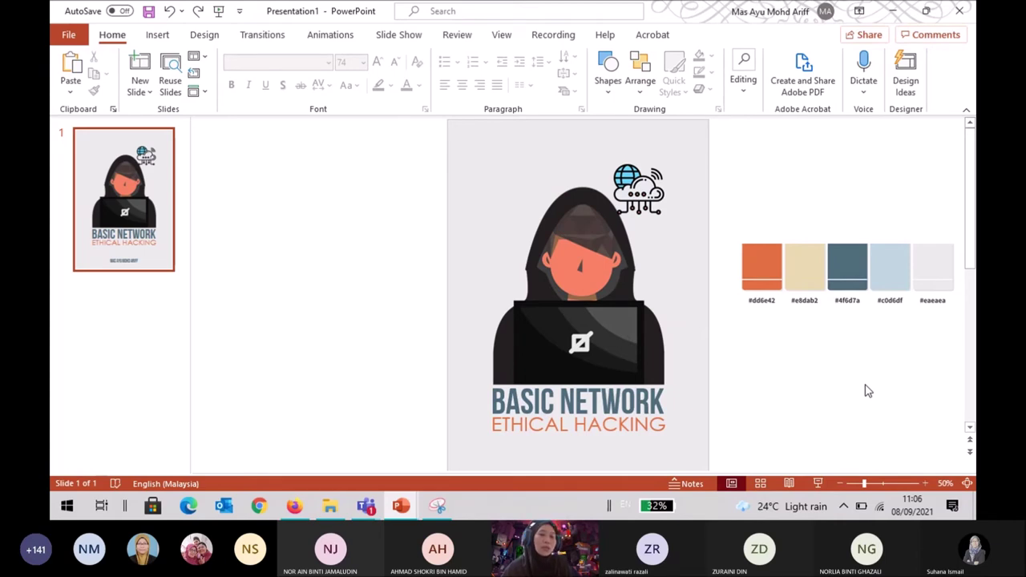
scroll(867, 390, down, 1)
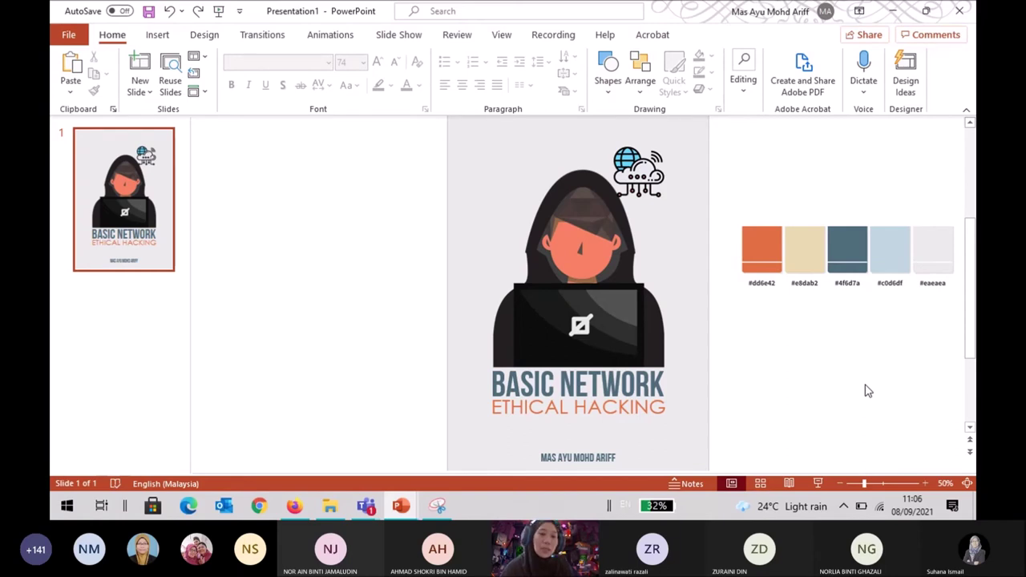
Insert COMBINE_JPPKK_KPT.png from this device and place the logo strip left of the slide.
click(160, 35)
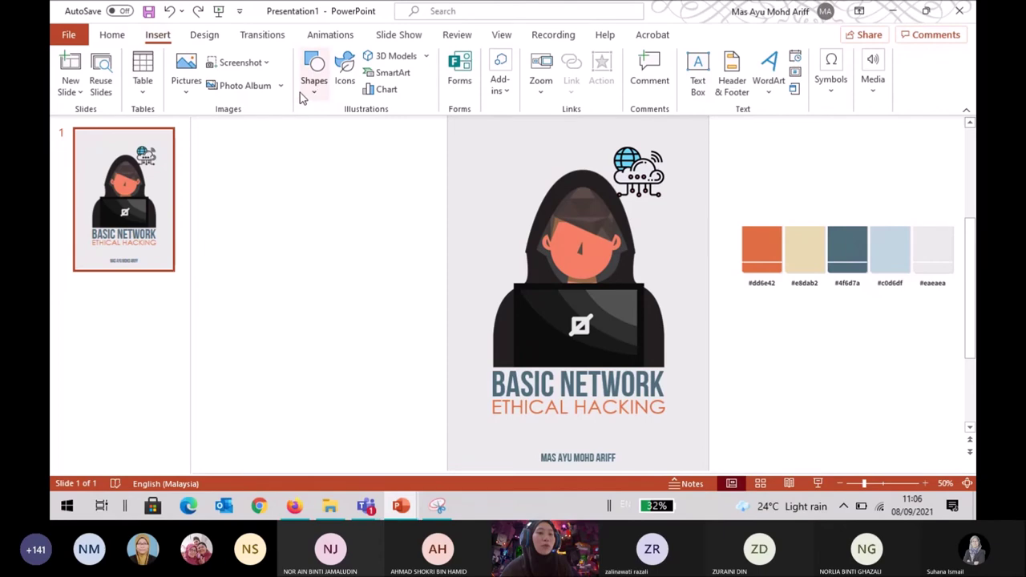
click(188, 84)
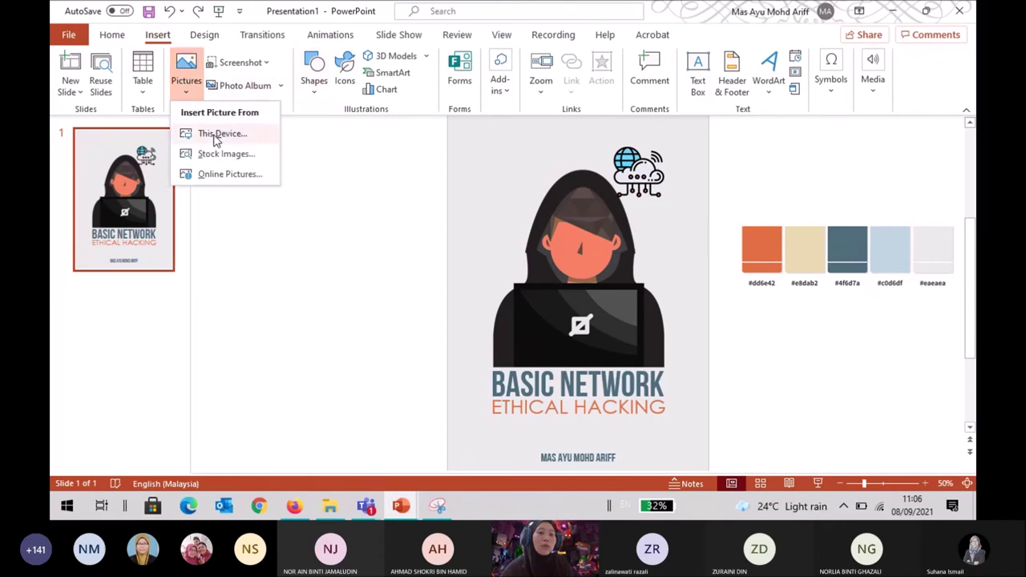
click(214, 136)
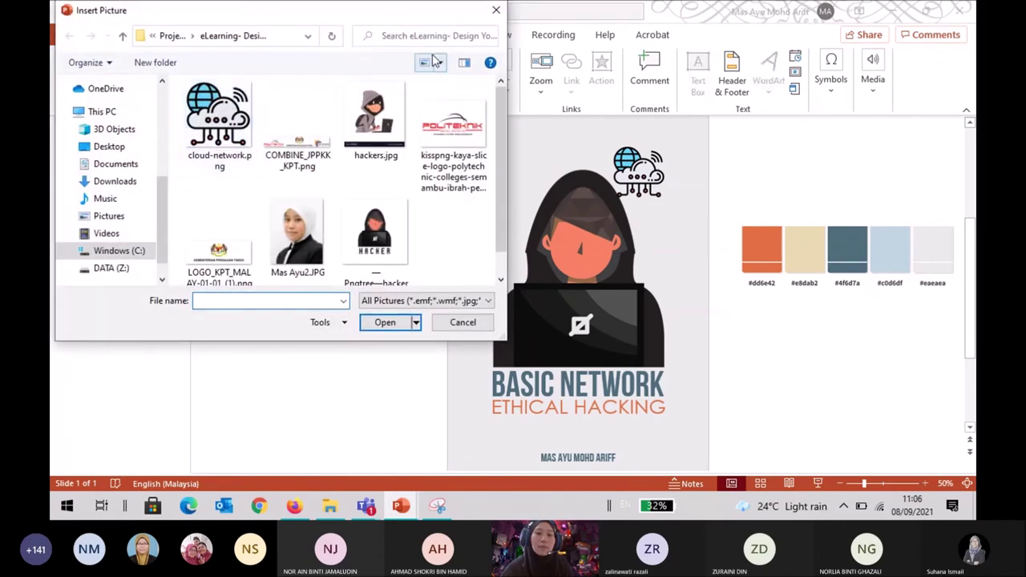
click(451, 140)
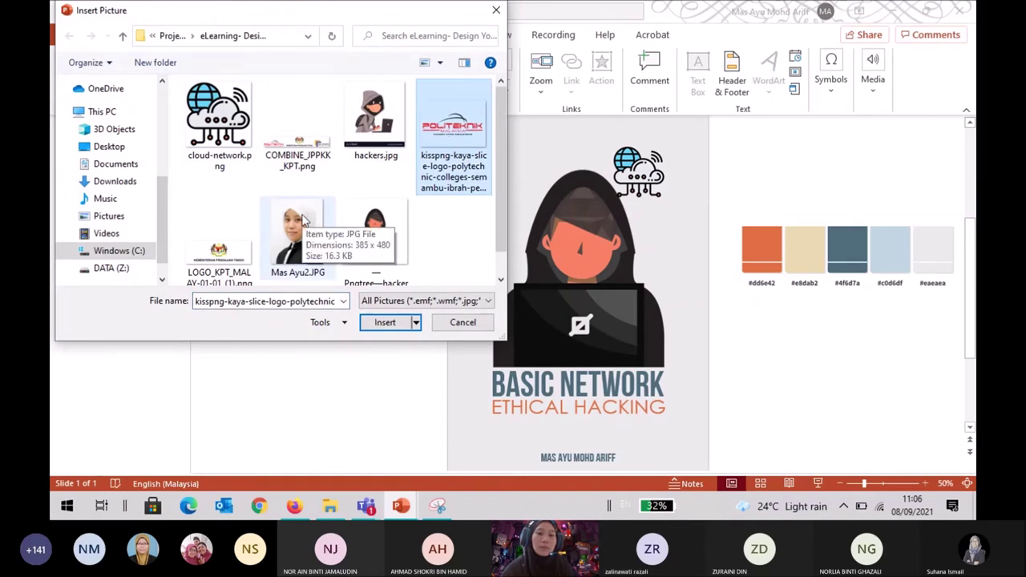
click(325, 154)
click(379, 324)
drag(533, 323, 345, 207)
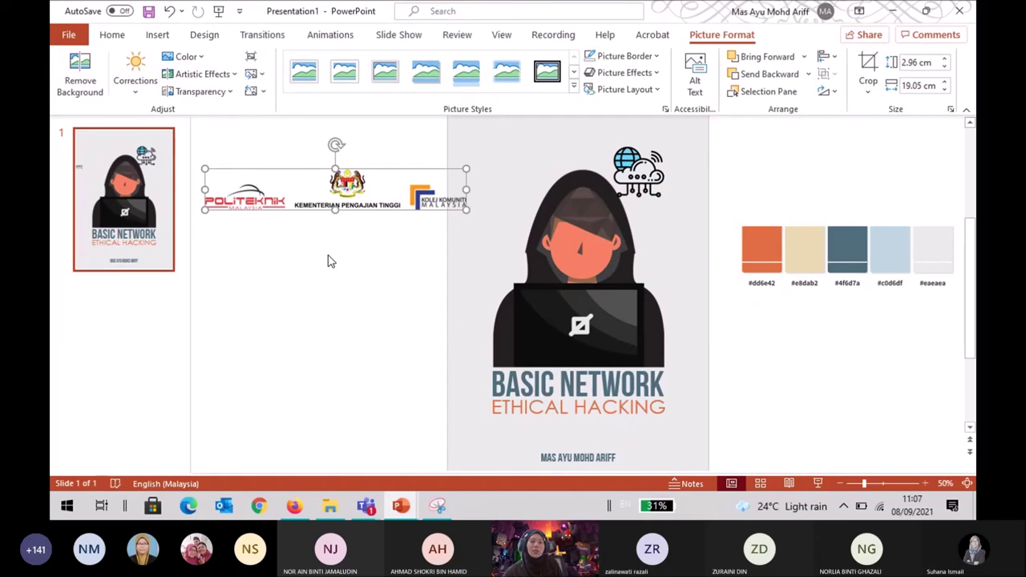
scroll(327, 262, up, 1)
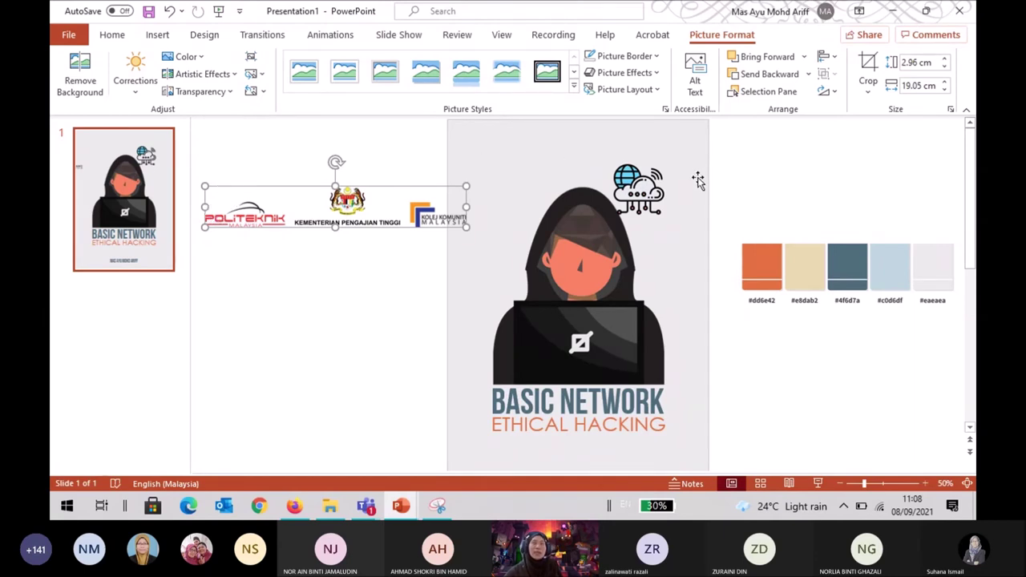
click(392, 286)
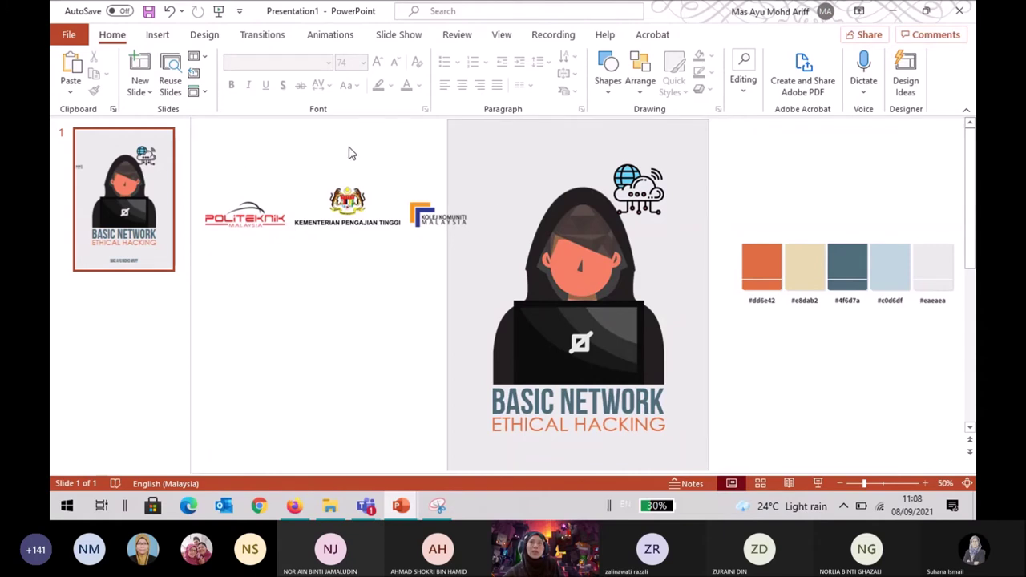
Move the logo strip to the cover's top edge, shrink it to about 12 cm and centre it.
click(357, 200)
drag(358, 199, 558, 132)
drag(663, 161, 566, 143)
drag(482, 142, 580, 155)
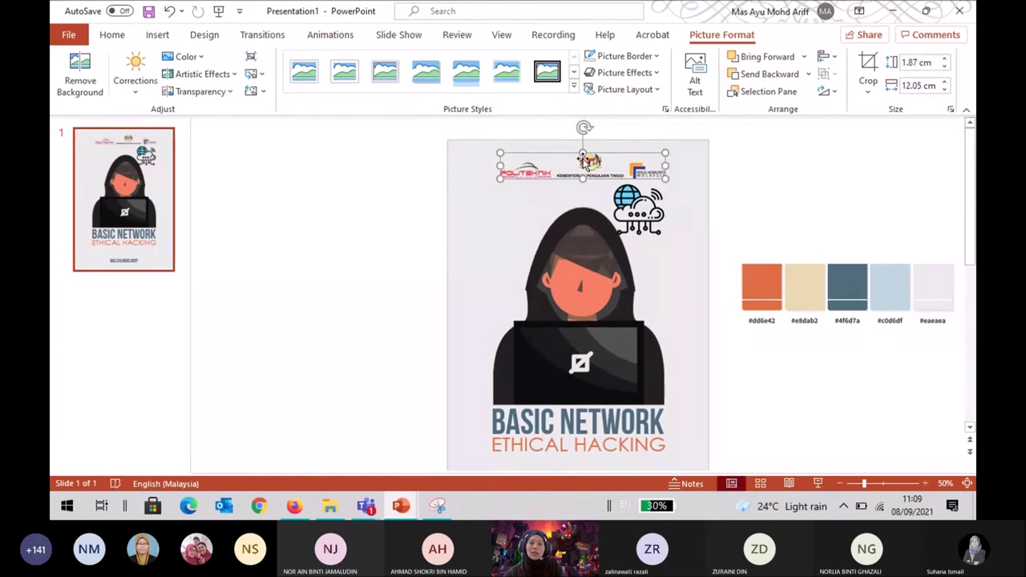
Nudge the hacker illustration, cloud icon and BASIC NETWORK / ETHICAL HACKING titles down together.
click(603, 303)
shift+click(645, 418)
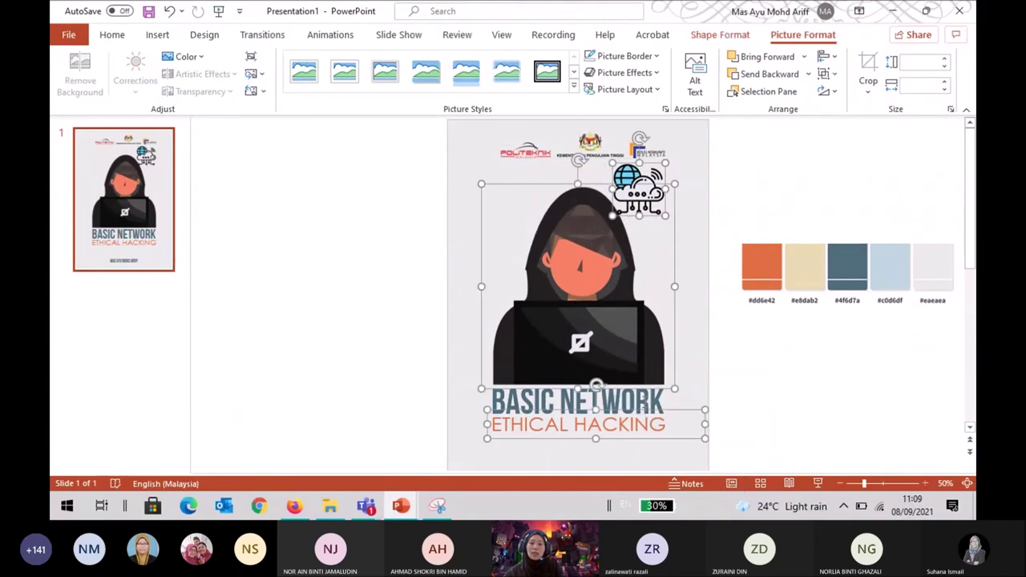
shift+click(644, 388)
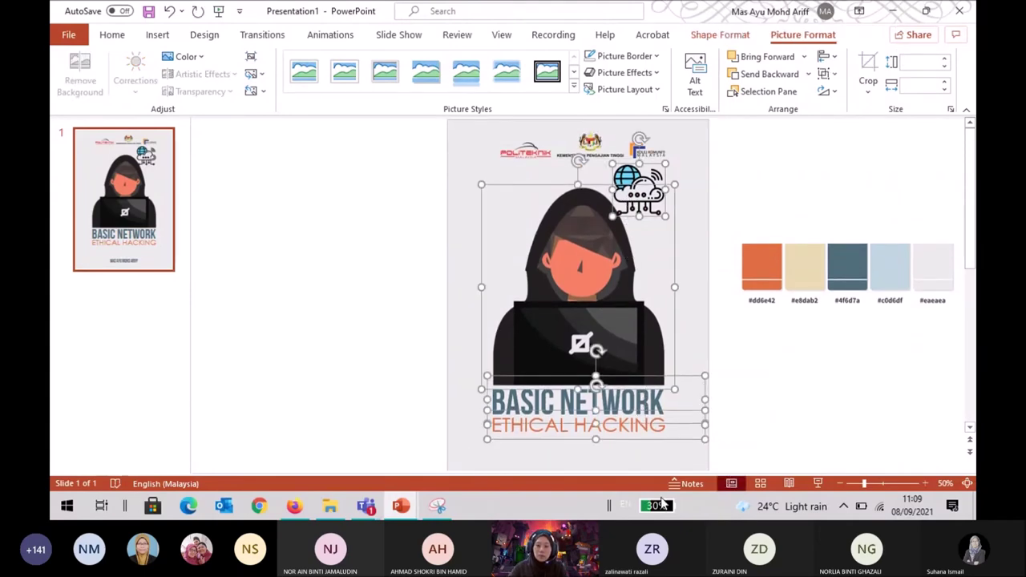
key(Down)
key(Down)
key(Down)
key(Down)
key(Down)
key(Down)
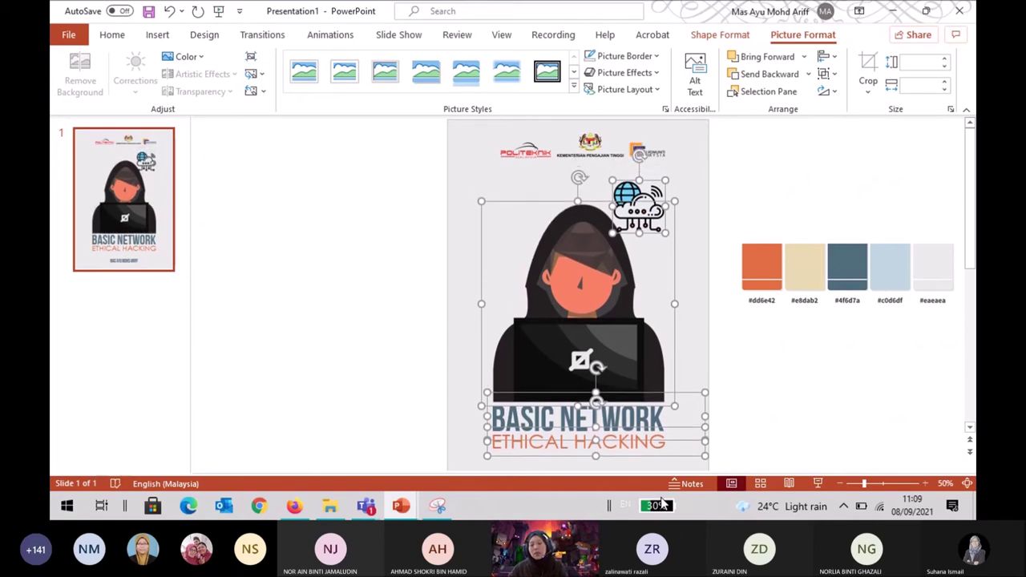
Multi-select the cloud icon, hacker illustration and both title boxes, nudge them up, then deselect.
click(880, 400)
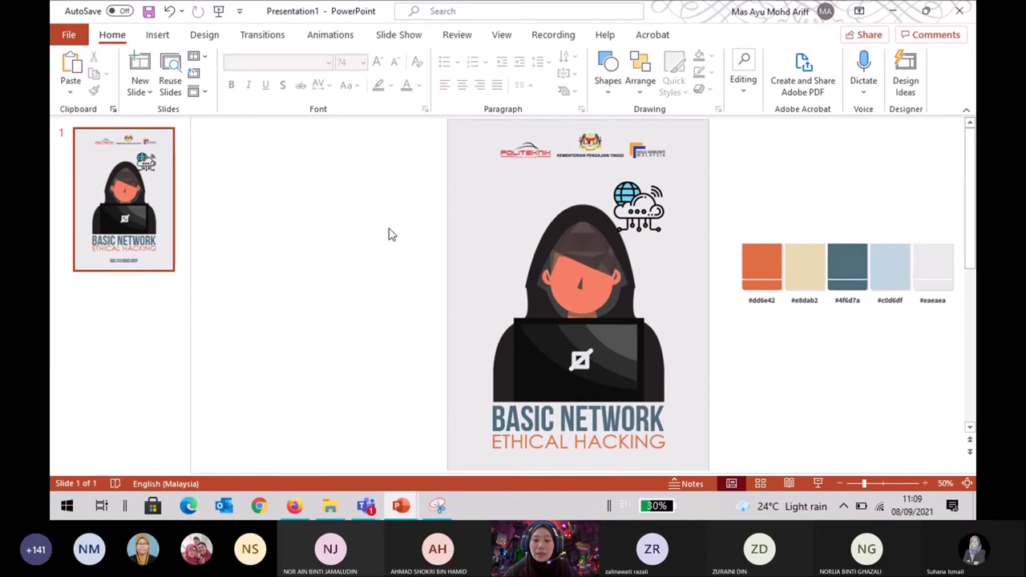
click(639, 218)
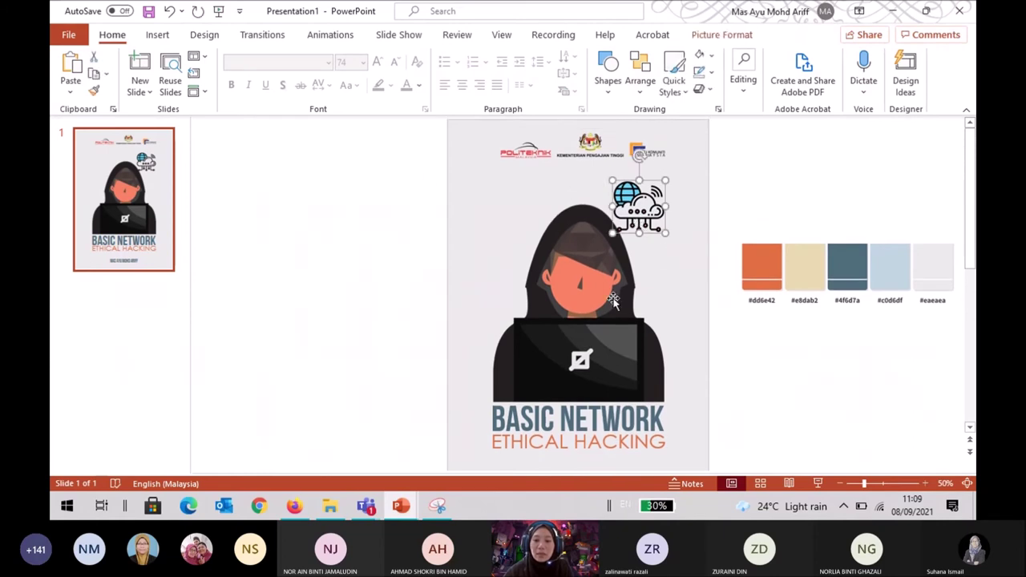
scroll(614, 293, down, 1)
click(614, 289)
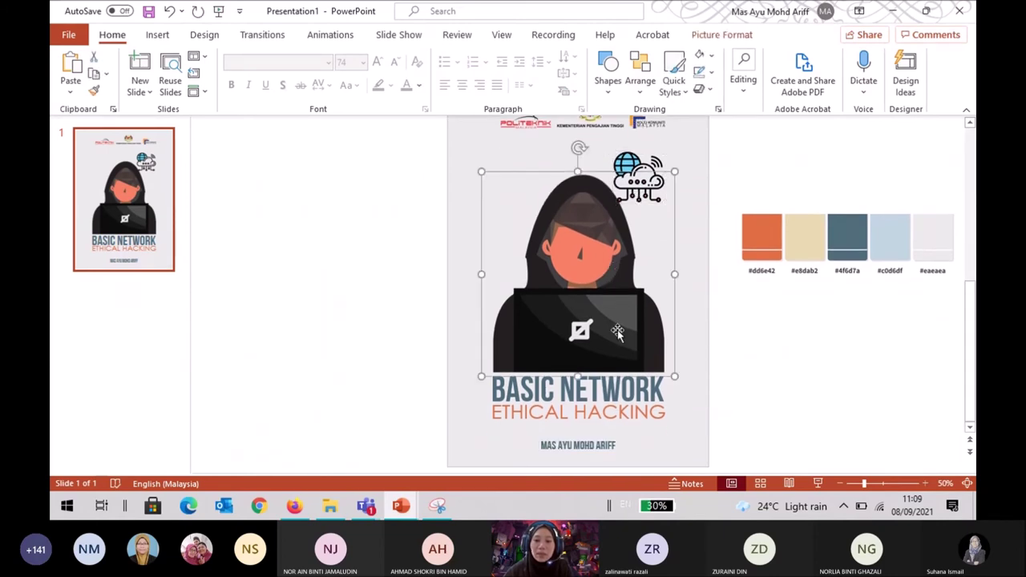
click(656, 181)
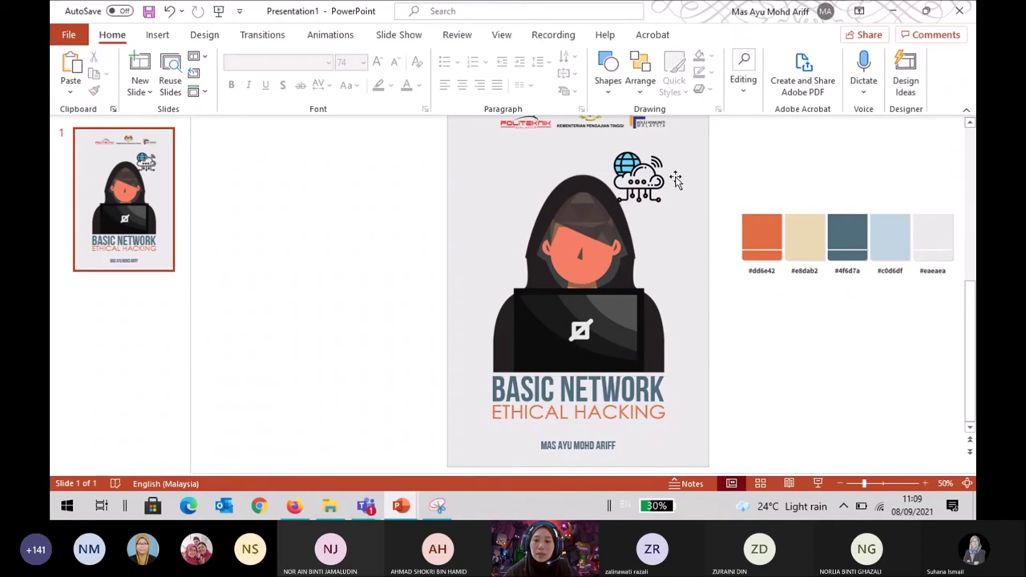
shift+click(607, 269)
shift+click(594, 385)
shift+click(597, 415)
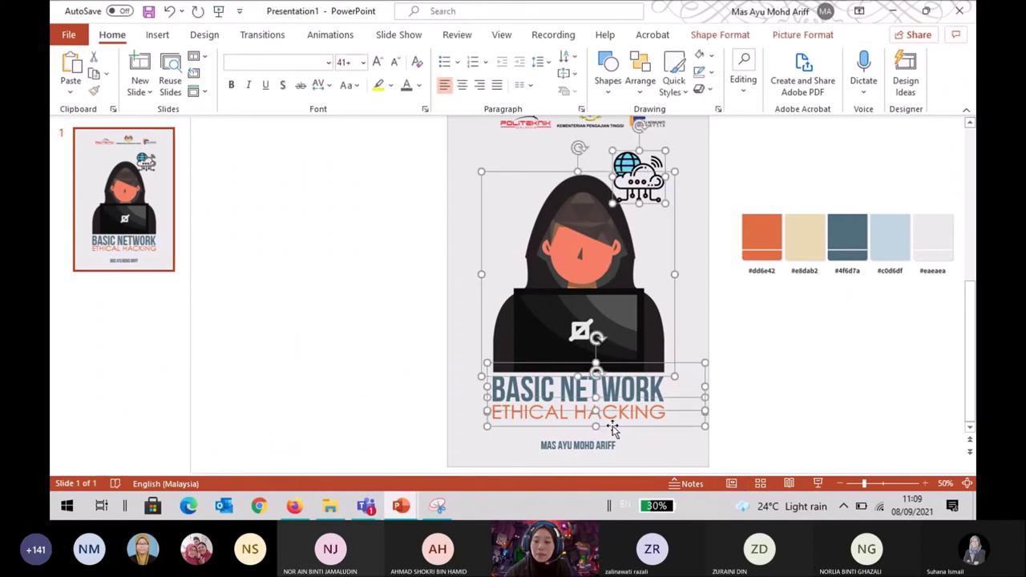
key(Up)
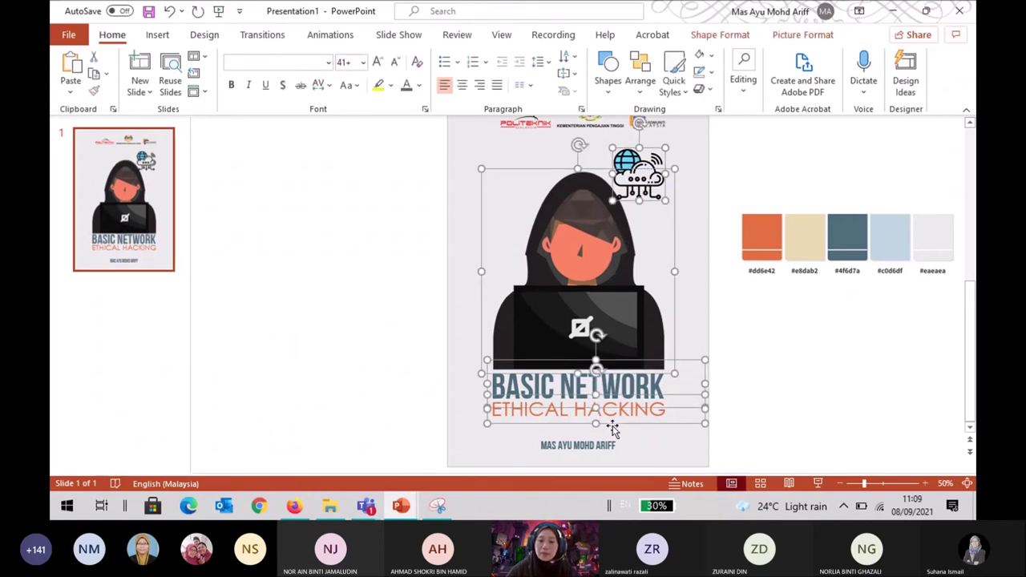
click(768, 387)
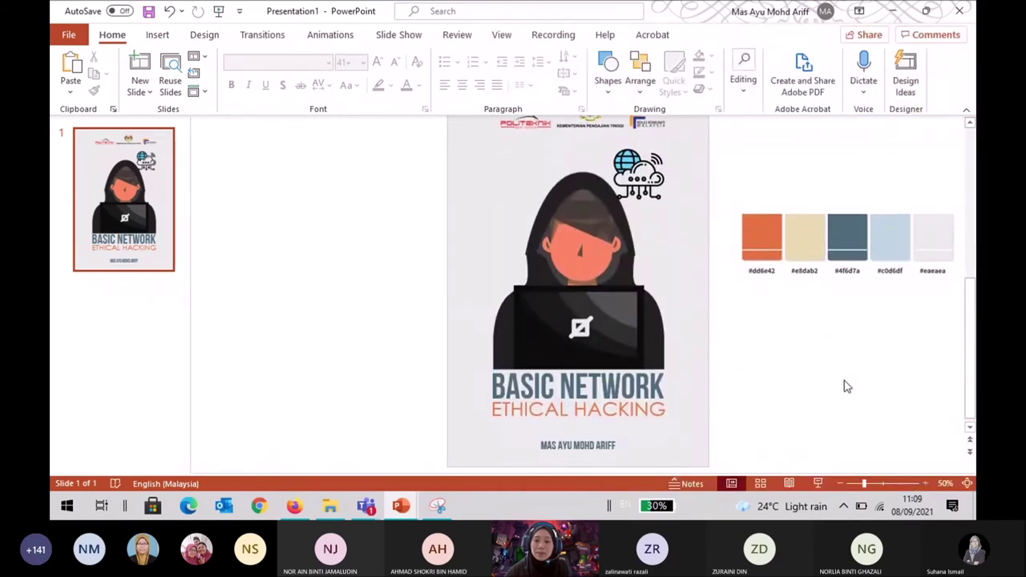
scroll(834, 321, up, 1)
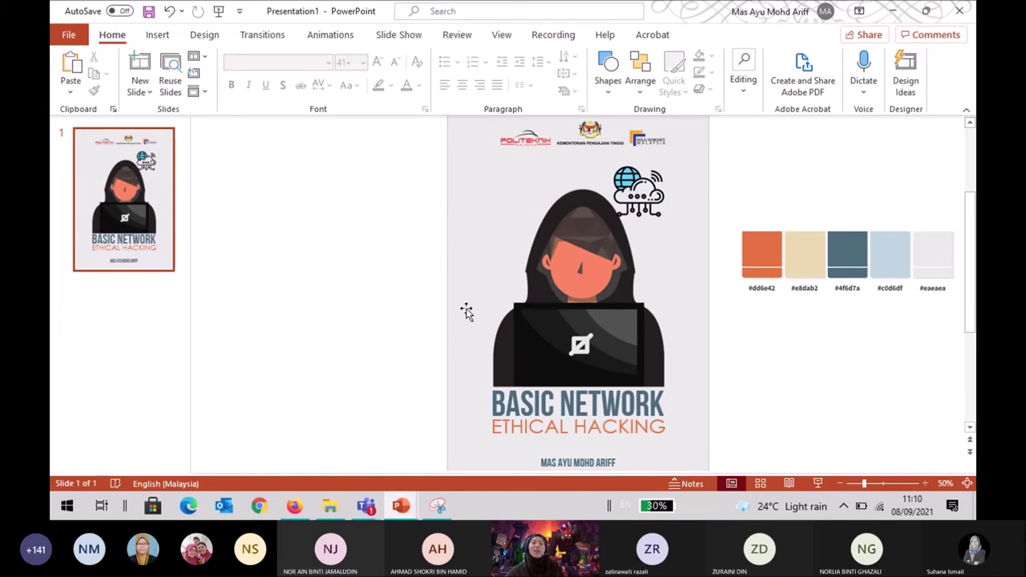
scroll(405, 313, up, 1)
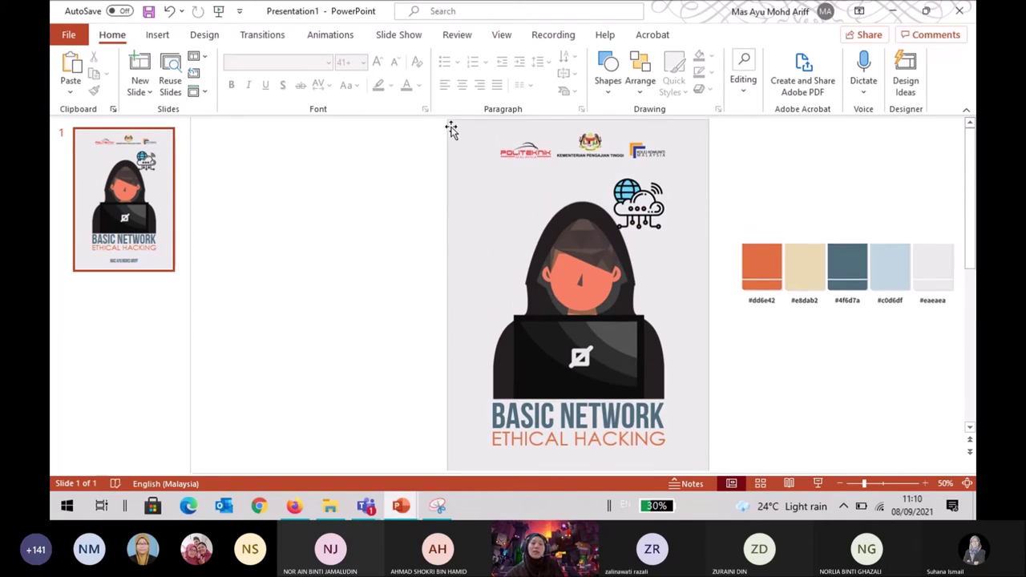
scroll(683, 410, down, 2)
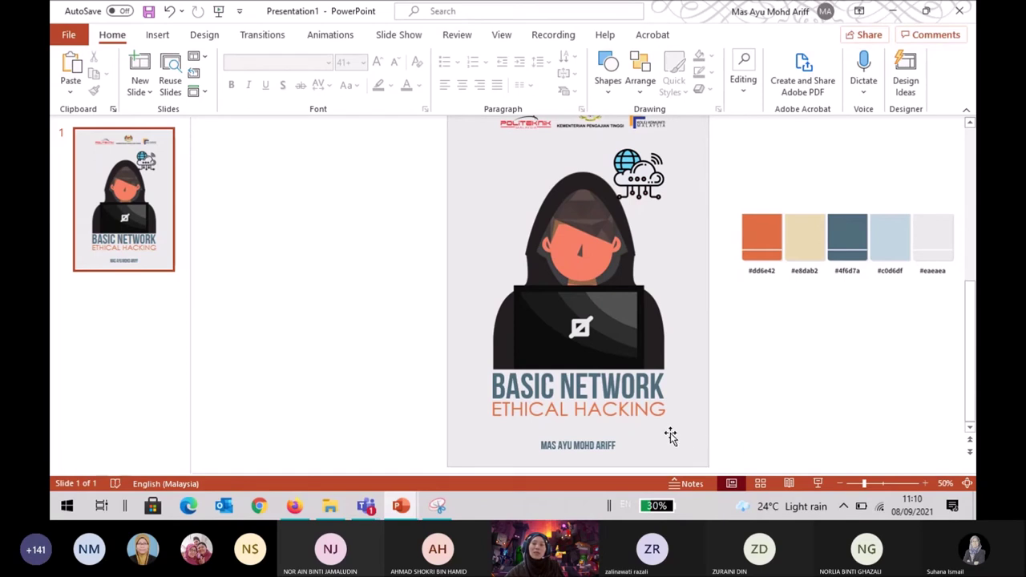
scroll(671, 433, up, 2)
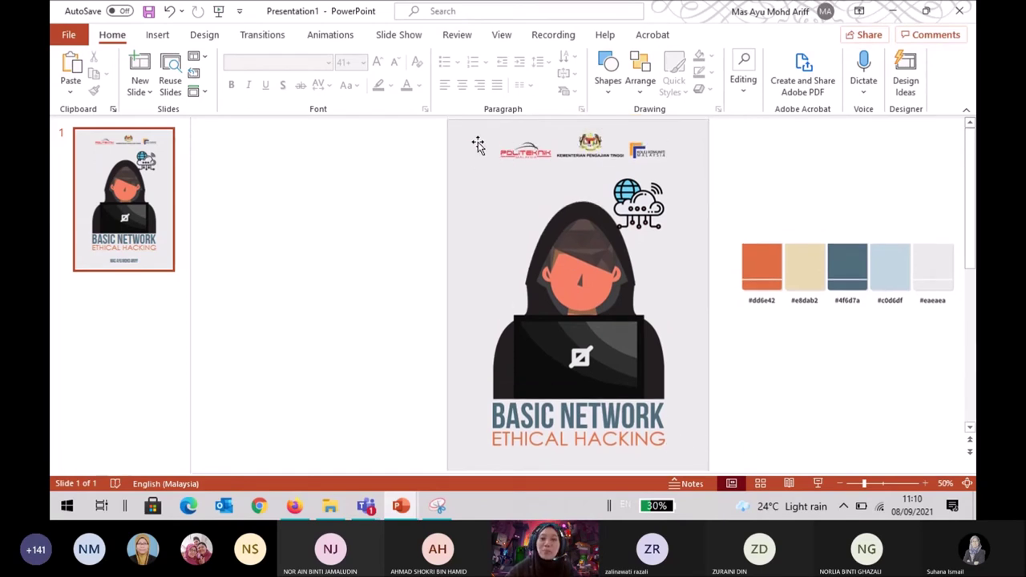
scroll(660, 338, down, 2)
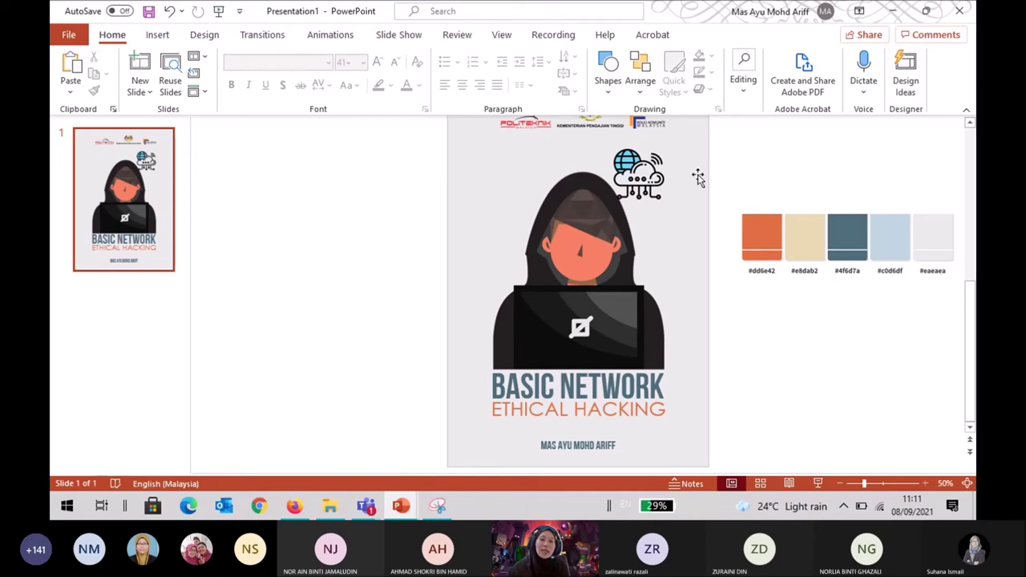
Add a new slide after the cover and delete its title and content placeholders.
click(133, 300)
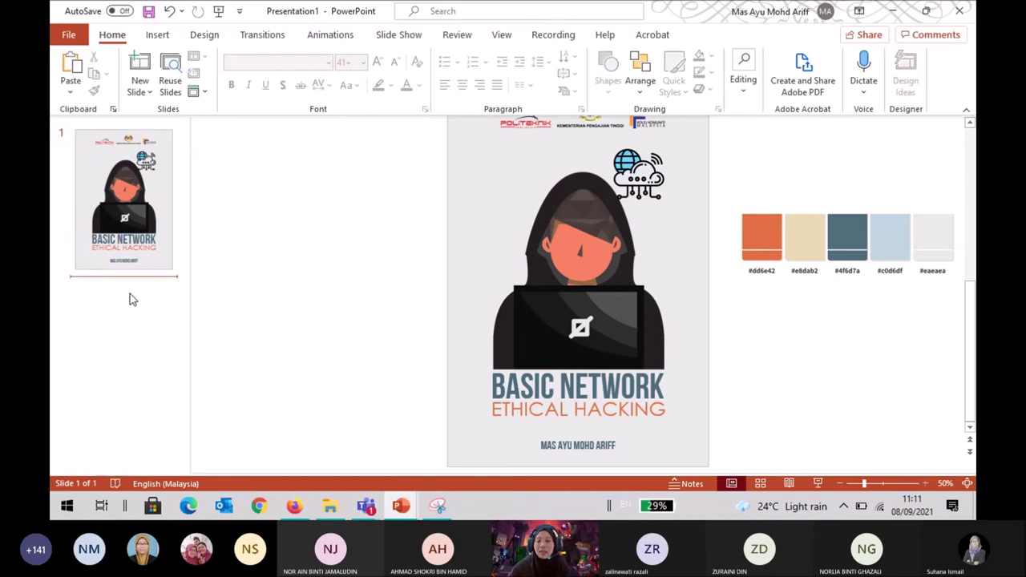
key(Return)
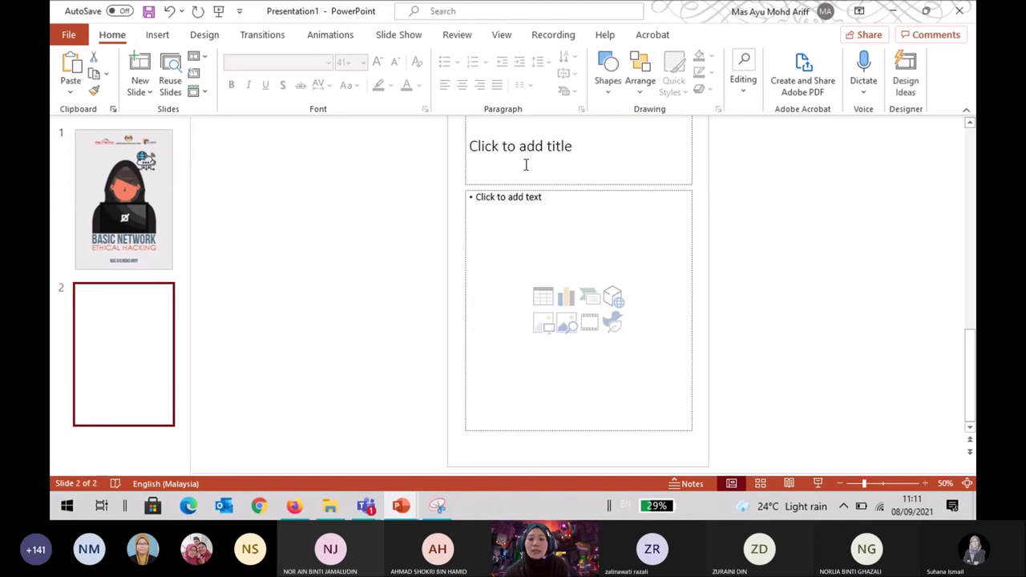
click(619, 191)
click(620, 193)
key(Delete)
click(626, 185)
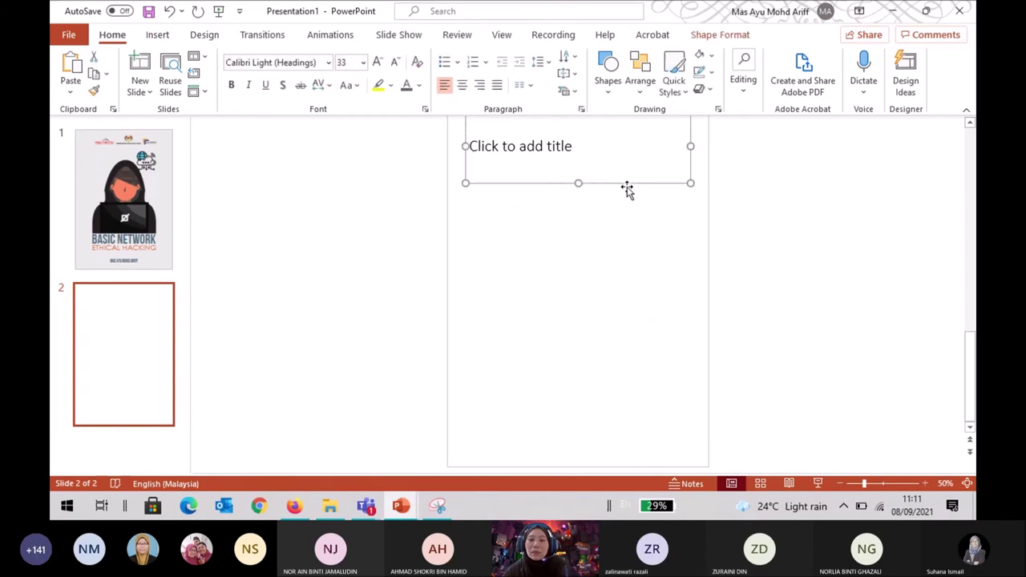
key(Delete)
scroll(765, 299, up, 2)
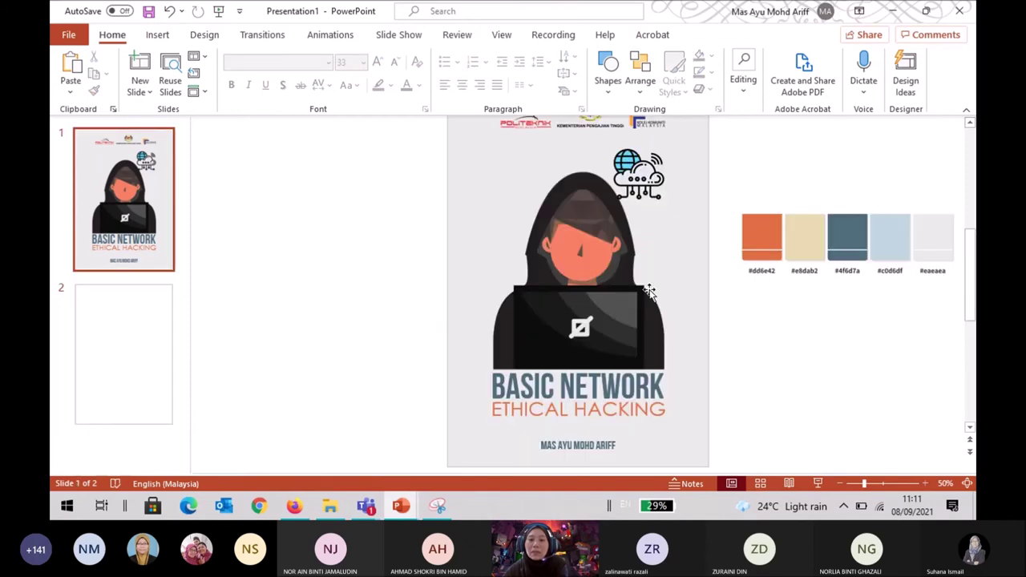
Copy the cover's light grey background panel onto slide 2.
click(126, 321)
click(154, 239)
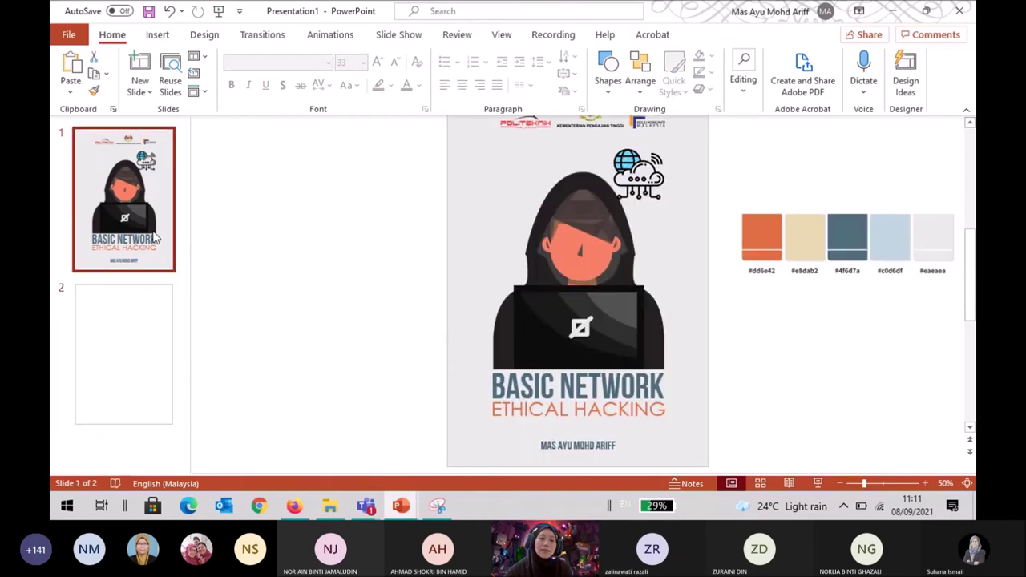
click(151, 321)
click(156, 258)
click(479, 228)
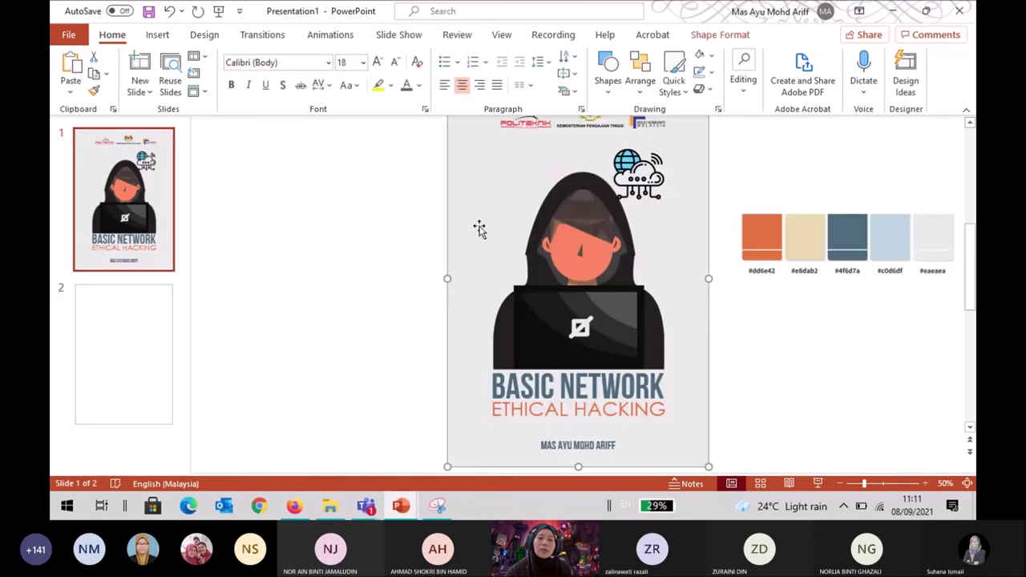
click(170, 320)
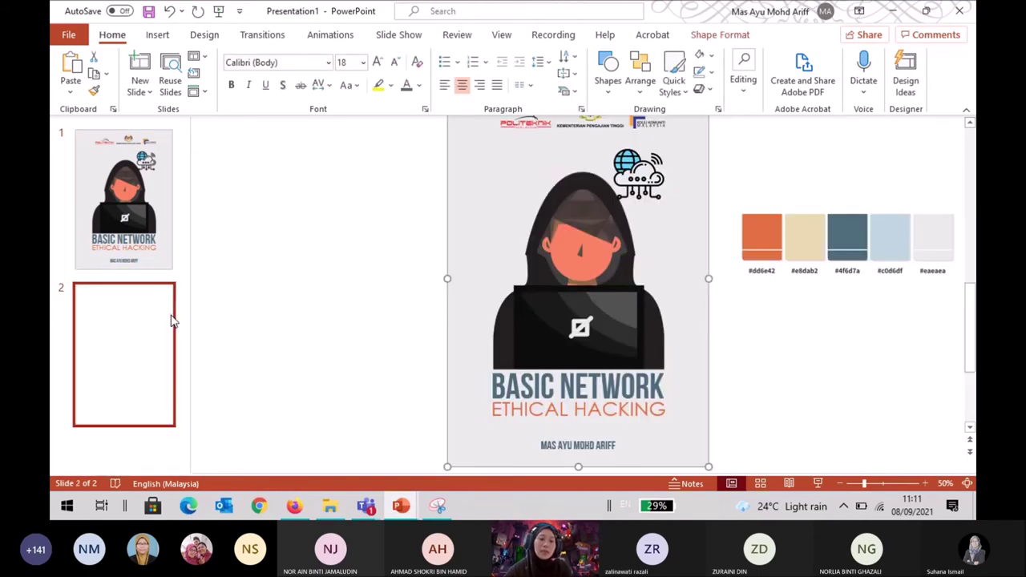
key(ctrl+v)
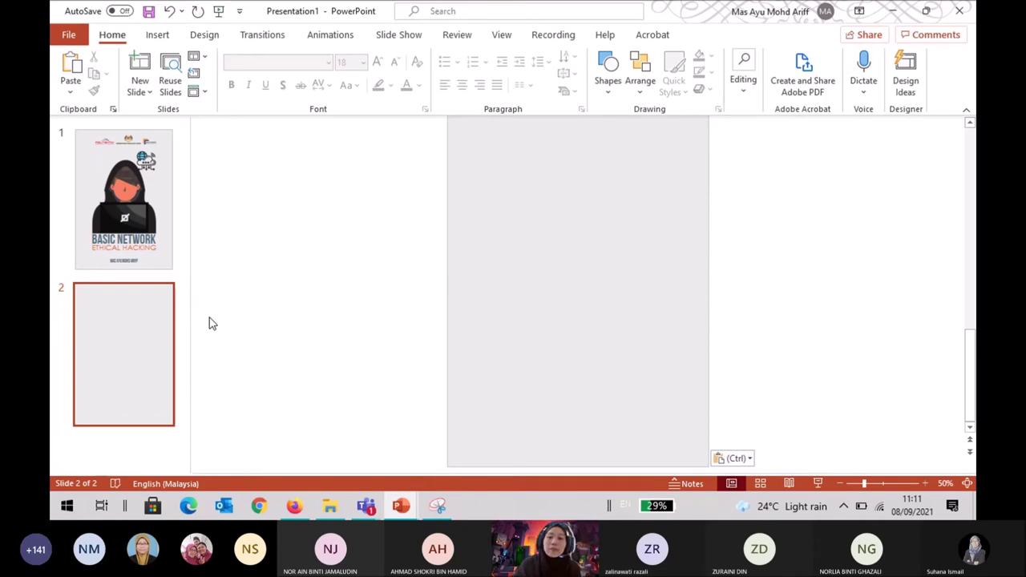
click(172, 246)
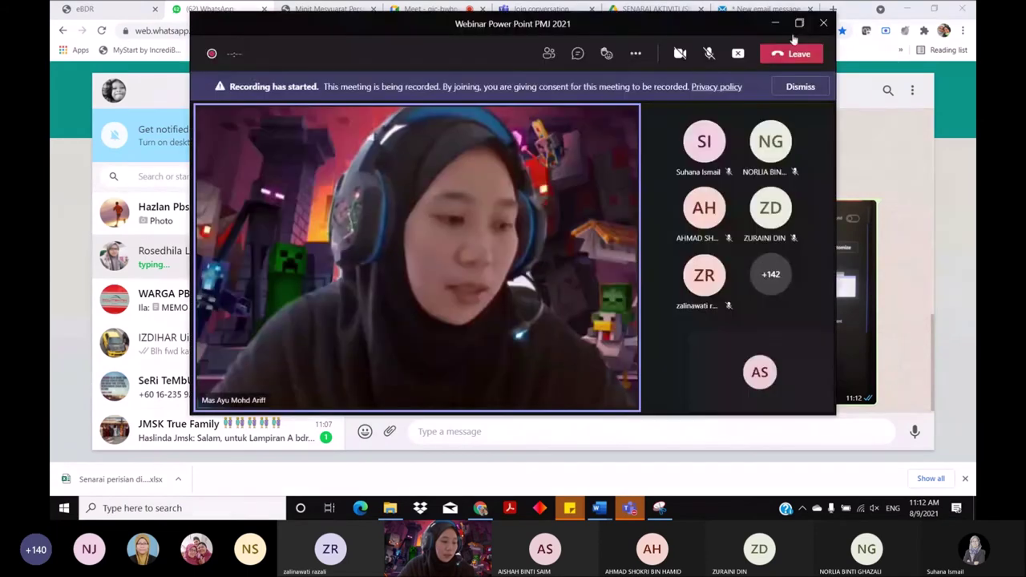
Maximize the Teams meeting window to full screen to follow the shared screen.
click(799, 24)
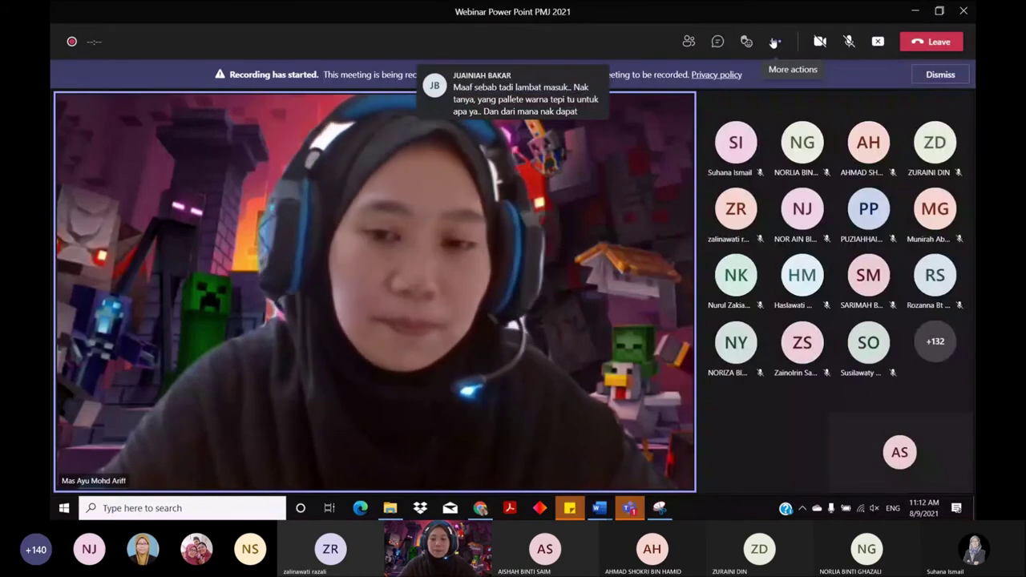
click(878, 42)
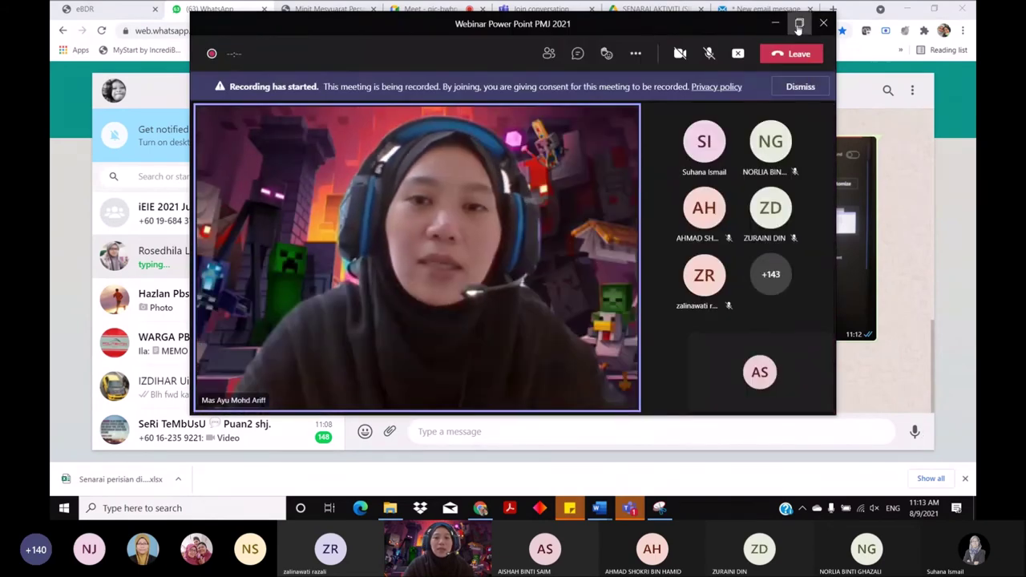
click(800, 23)
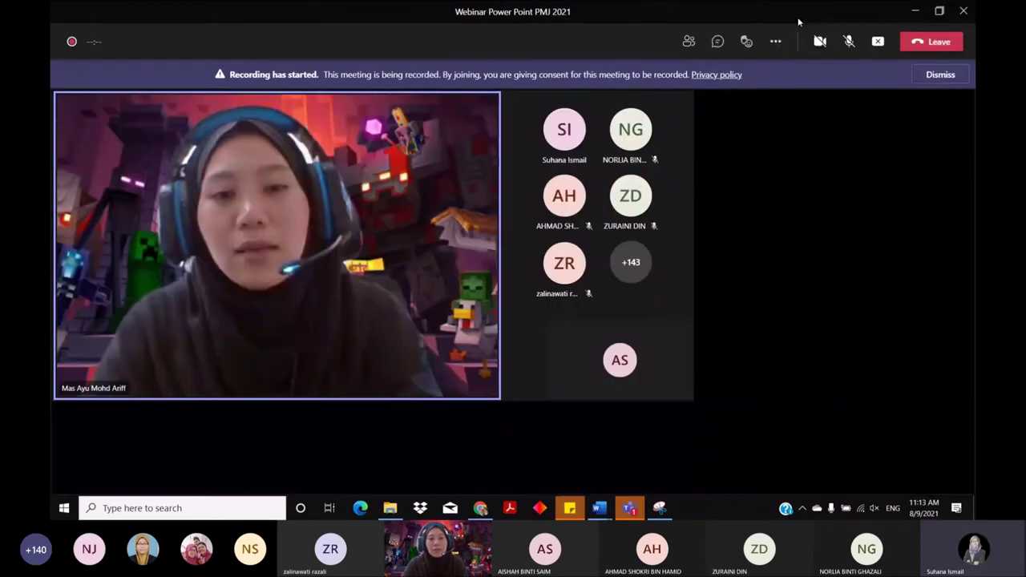
mouse_move(810, 264)
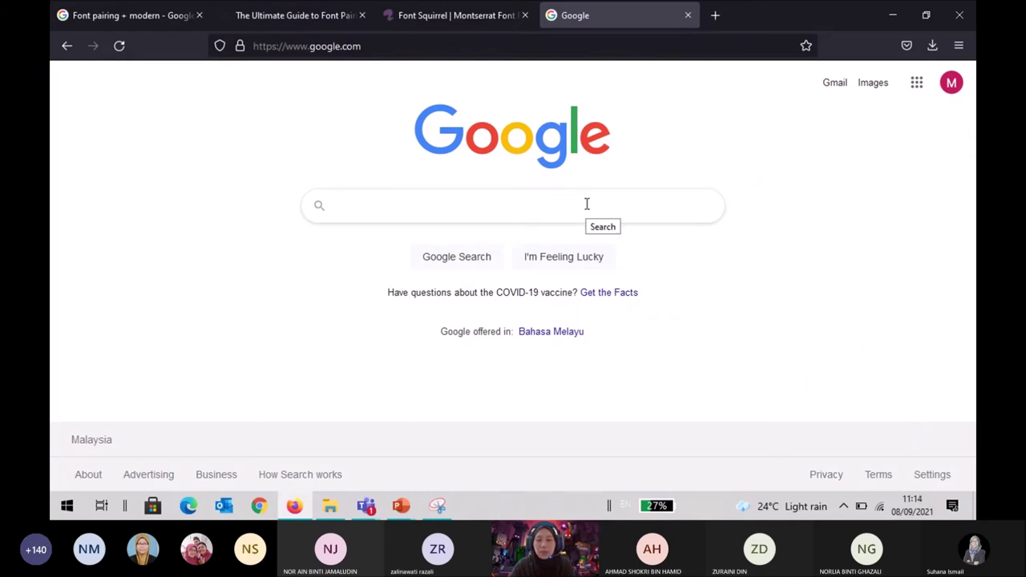
Switch from PowerPoint to the browser and type 'Colour scheme' into Google's search box.
mouse_move(401, 506)
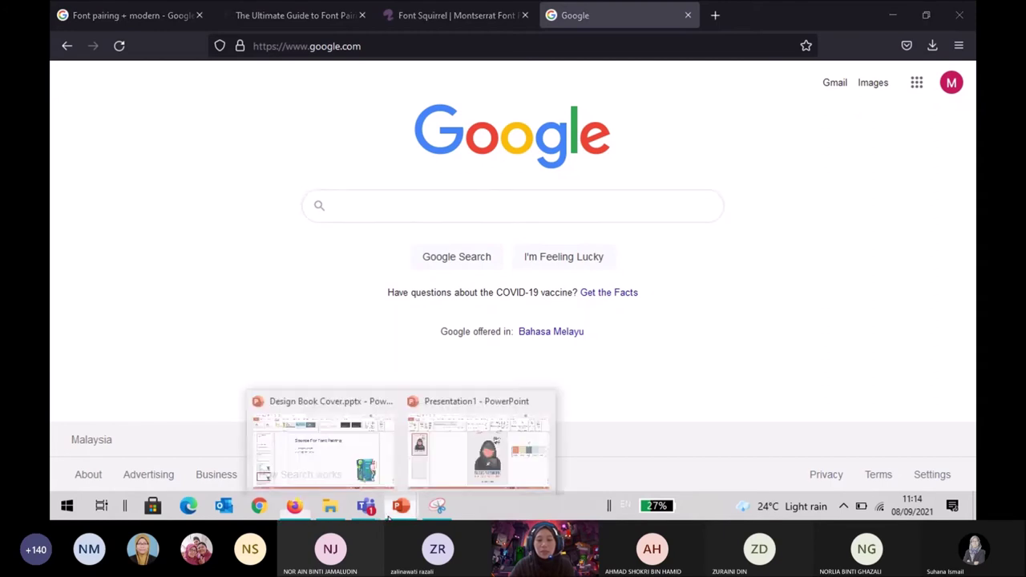
click(511, 478)
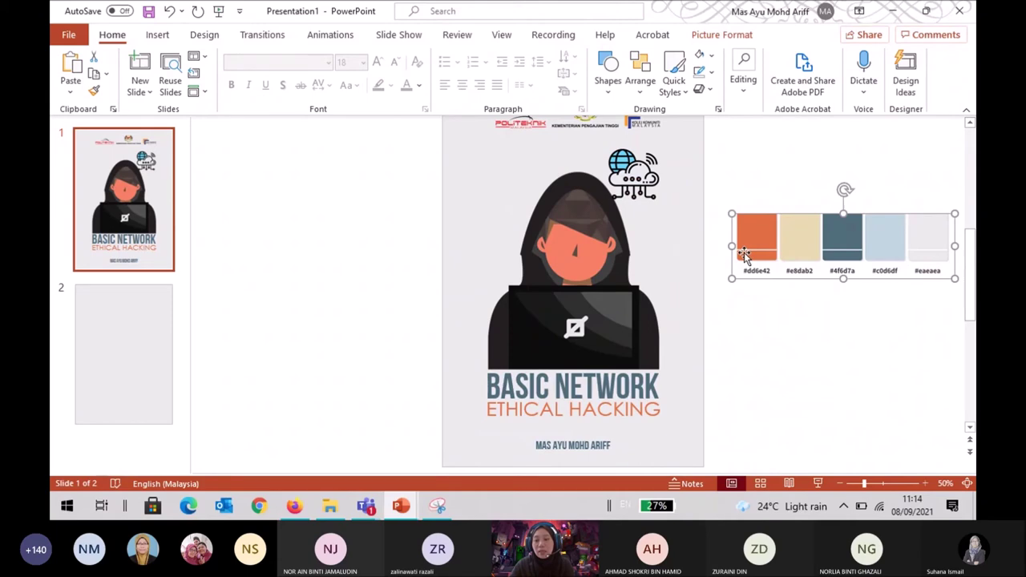
click(294, 506)
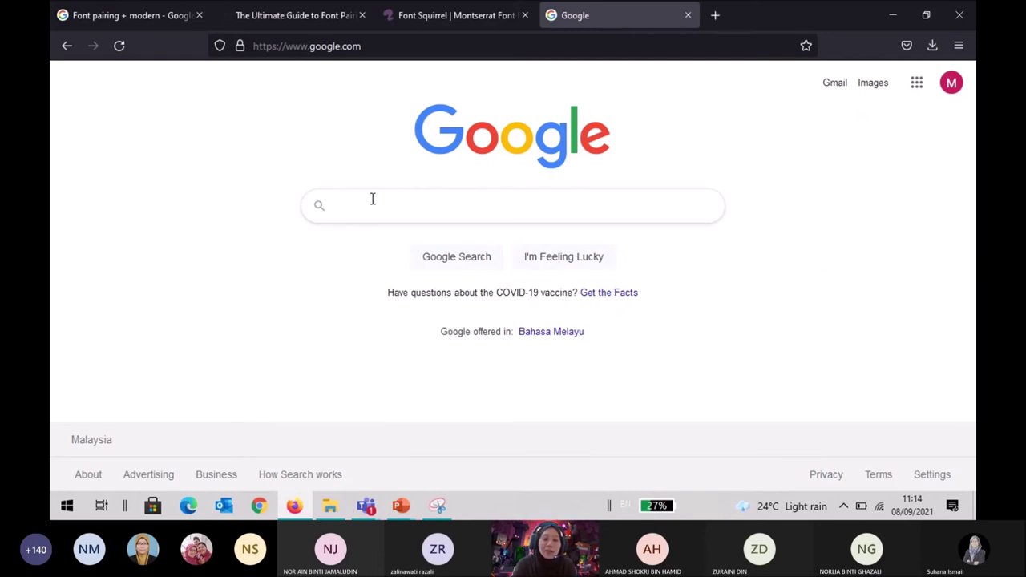
text(Colour)
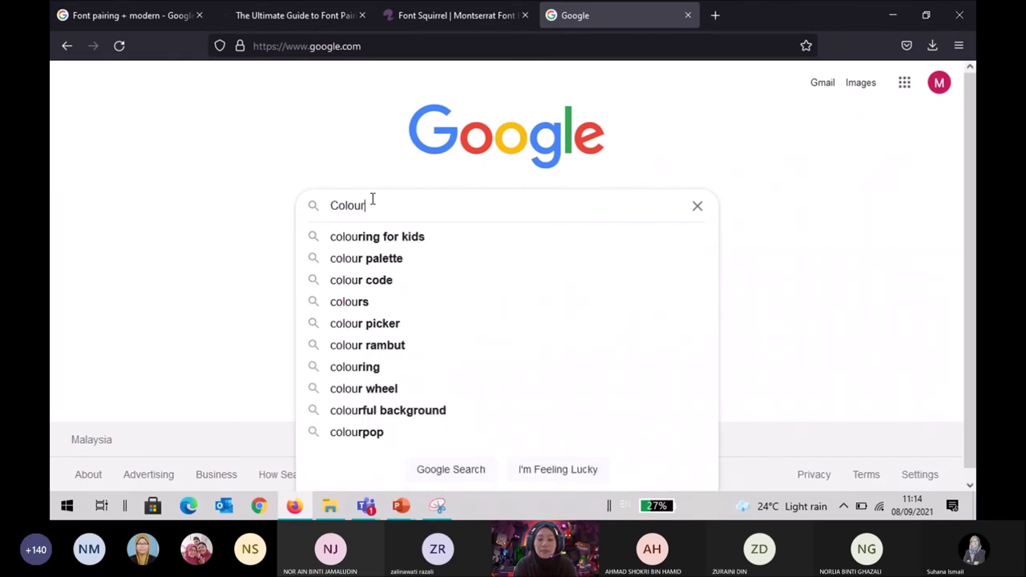
text( scheme)
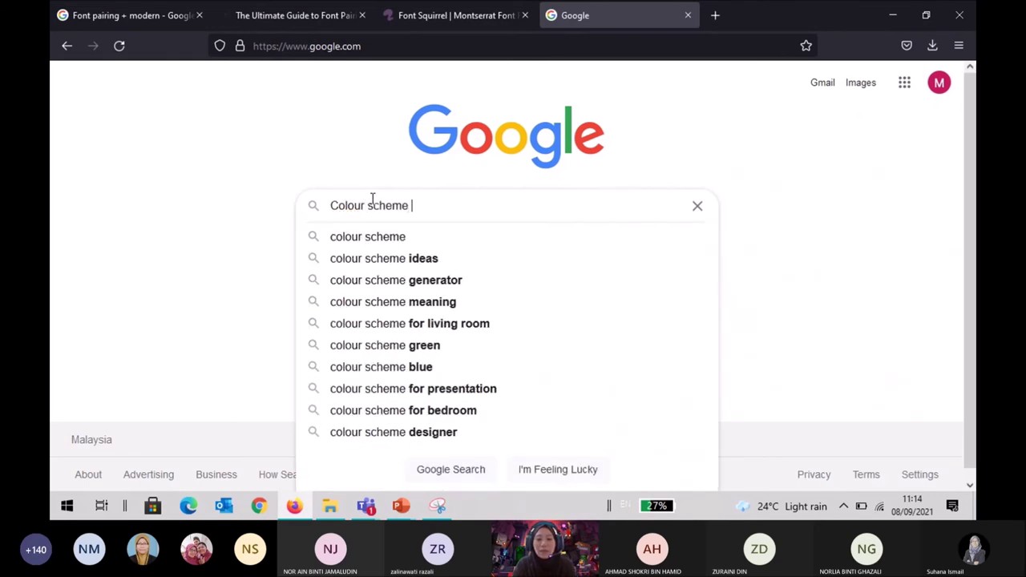
Search Google for 'Colour scheme + green' and show the image results.
text(+ g)
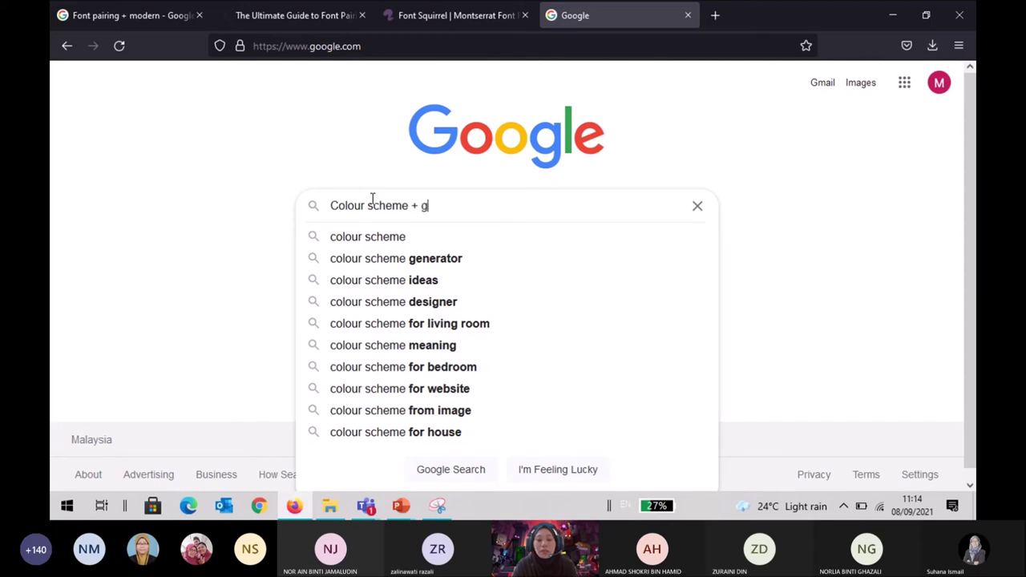
text(ree)
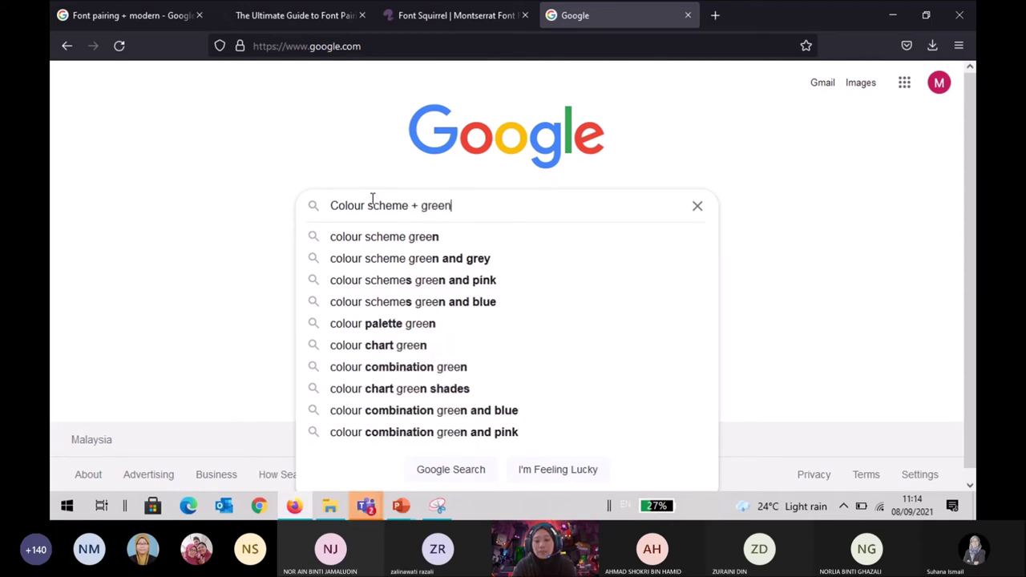
text(n)
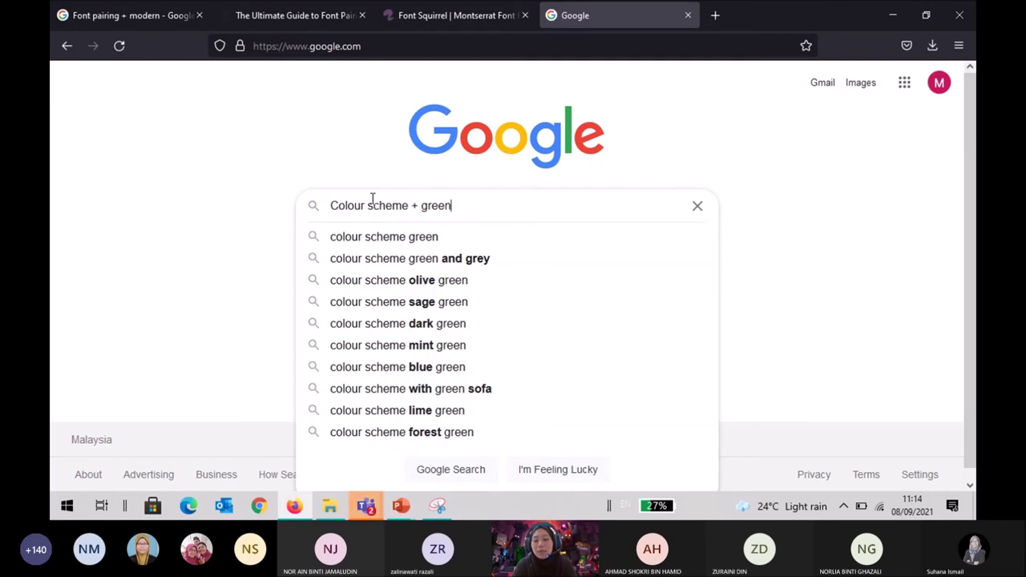
key(Return)
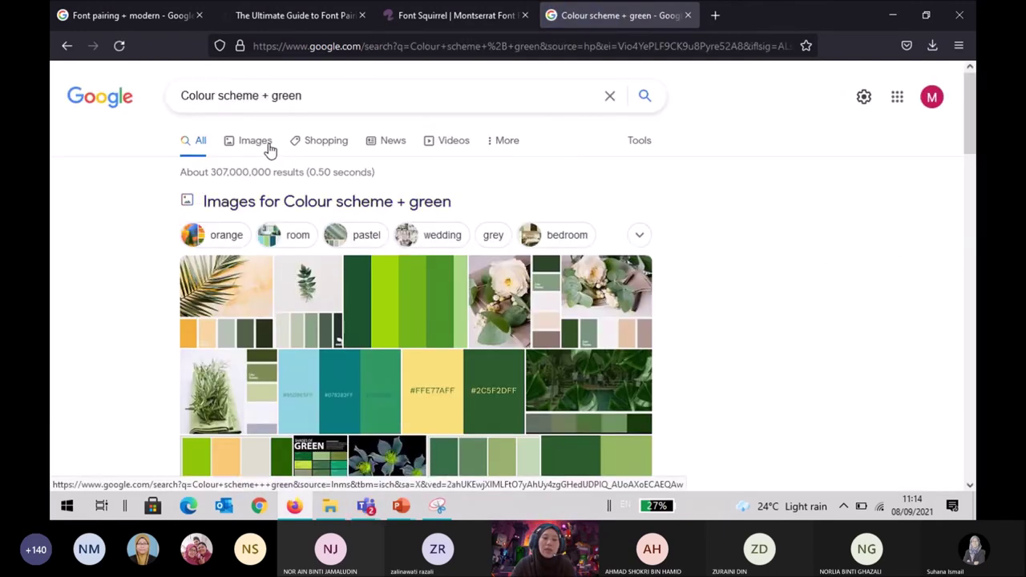
click(550, 243)
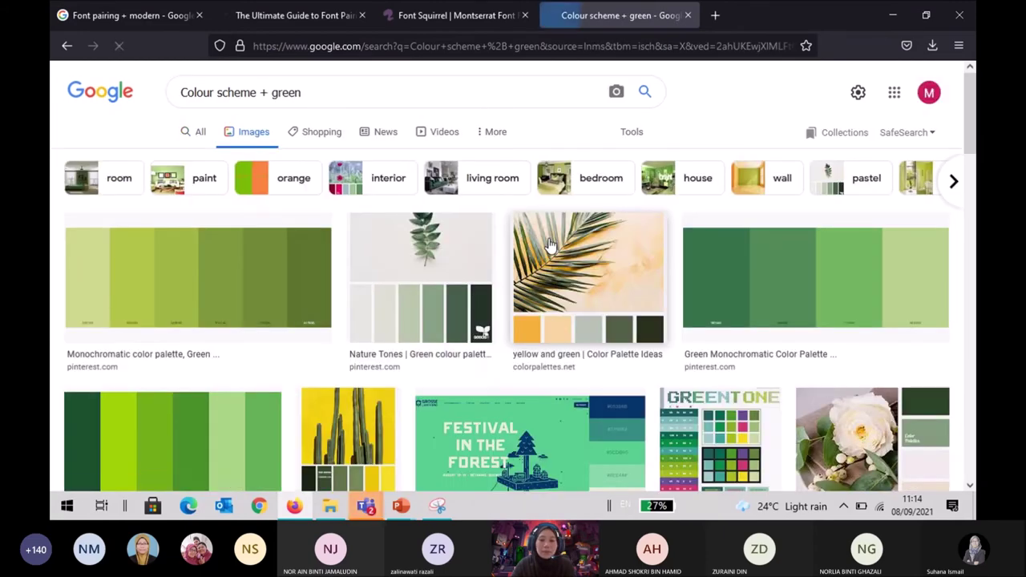
Browse the image results, preview the J+JJ palette from 99Designs, then return to Presentation1.
scroll(510, 286, down, 3)
scroll(509, 287, down, 1)
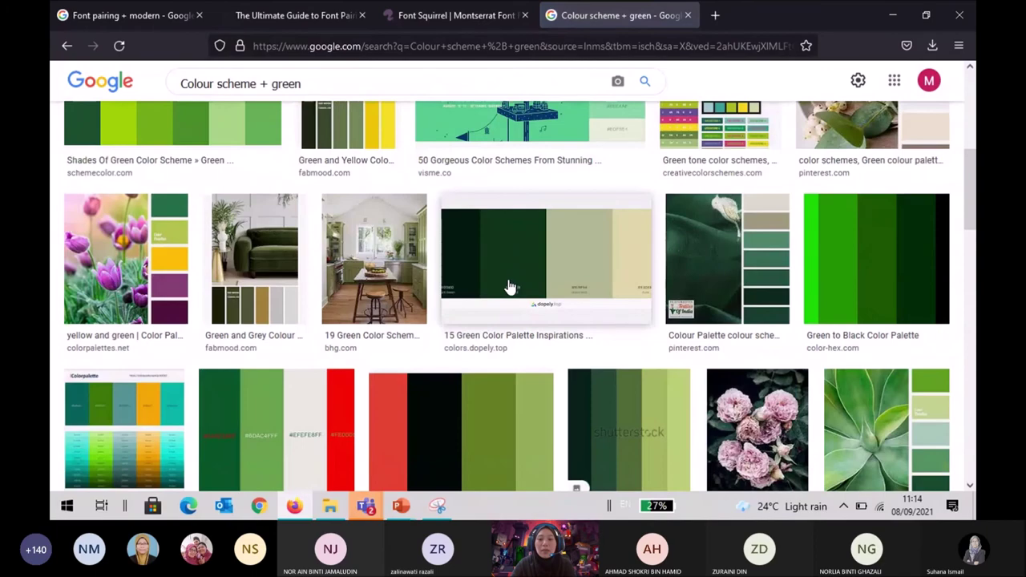
scroll(510, 286, down, 10)
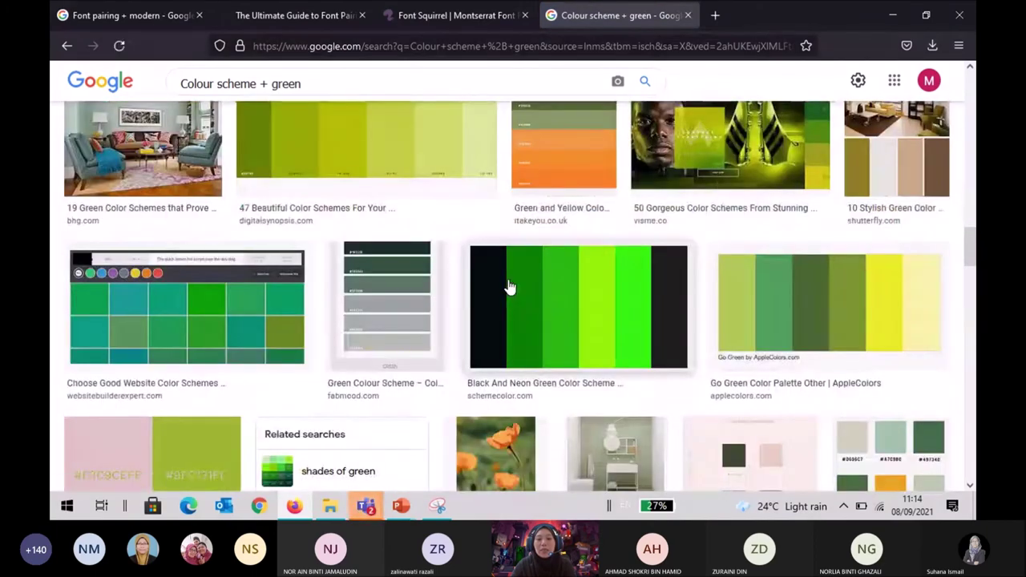
scroll(510, 286, up, 3)
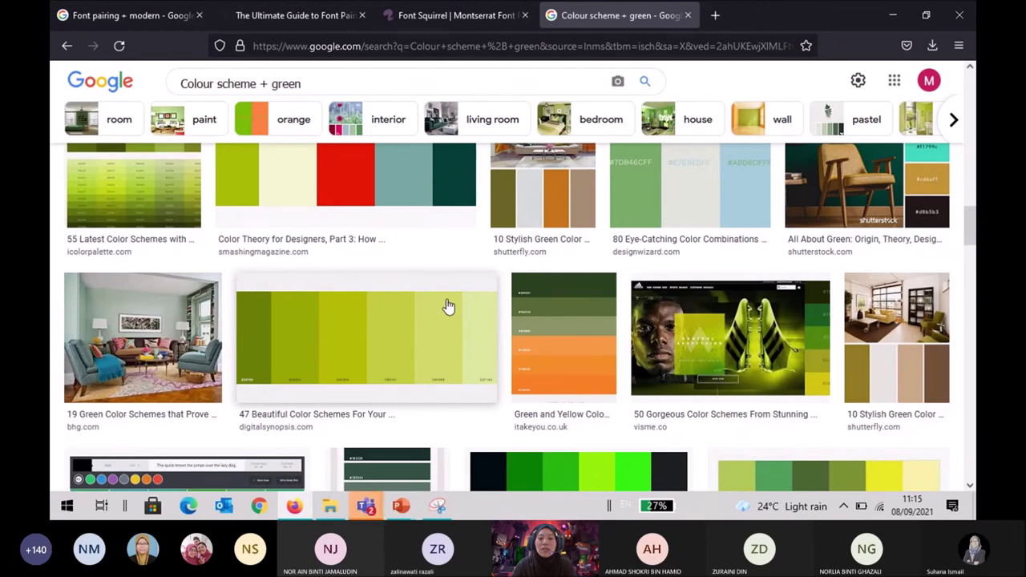
scroll(447, 305, down, 3)
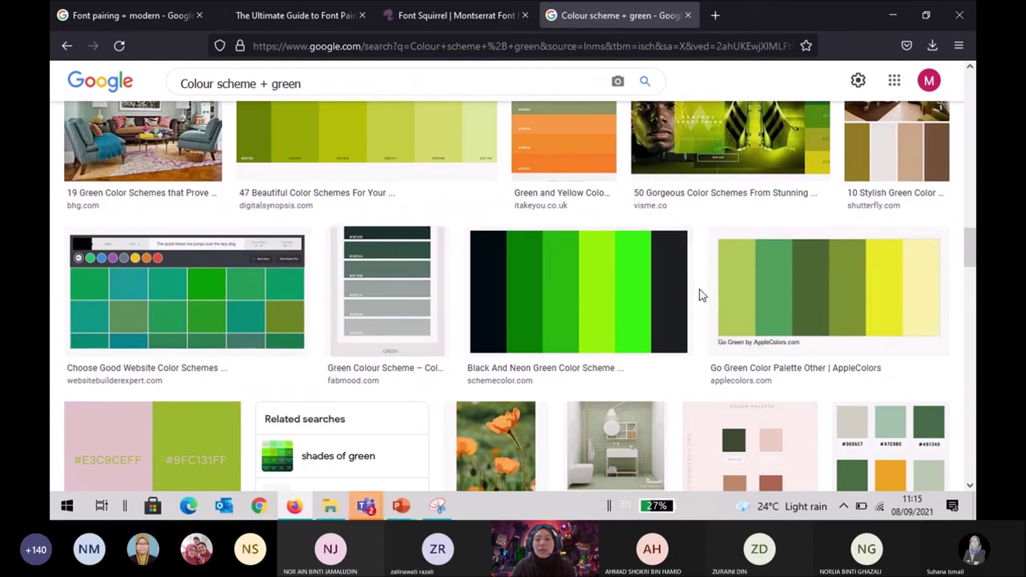
scroll(700, 296, down, 7)
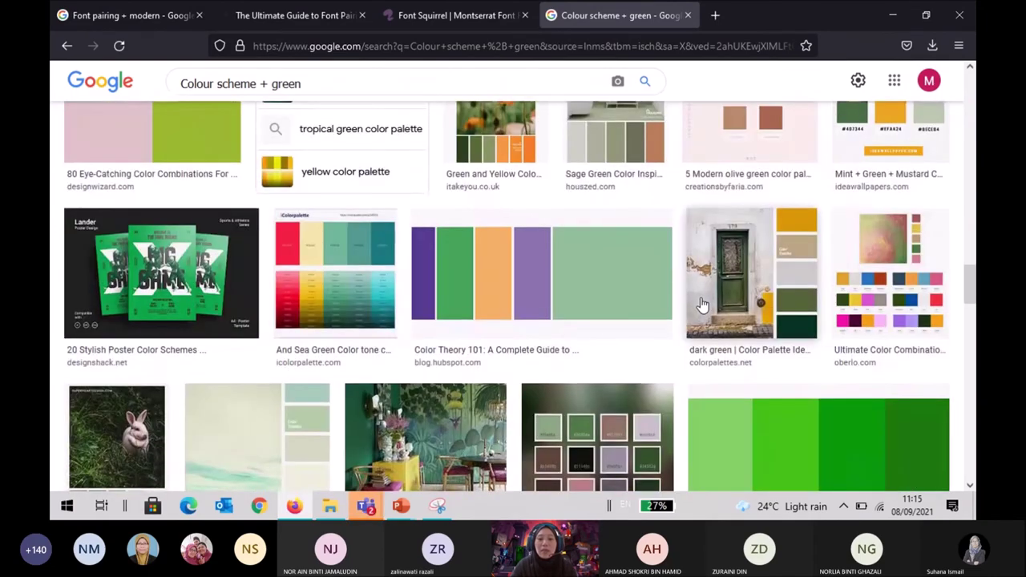
scroll(701, 304, down, 1)
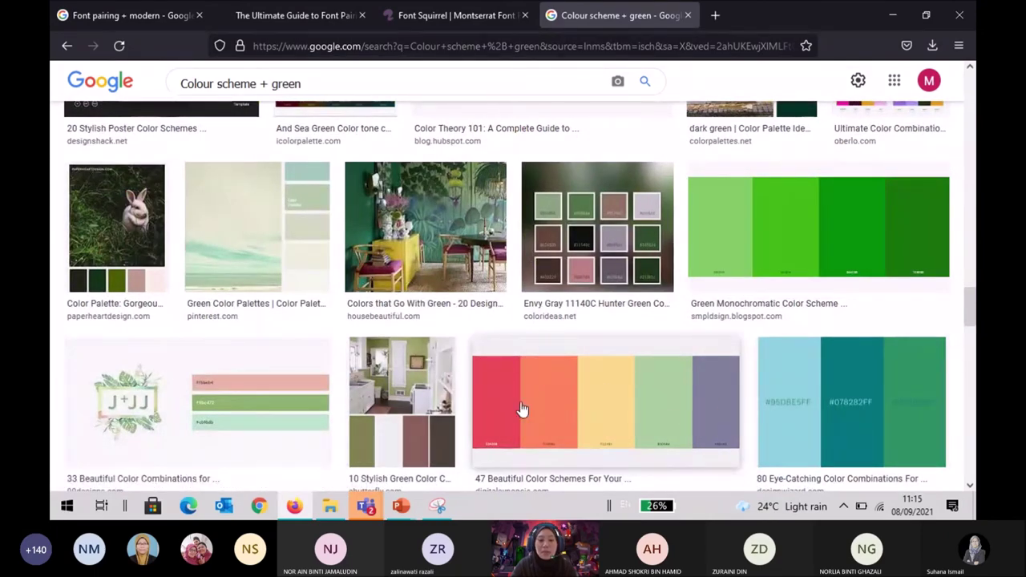
scroll(517, 400, down, 3)
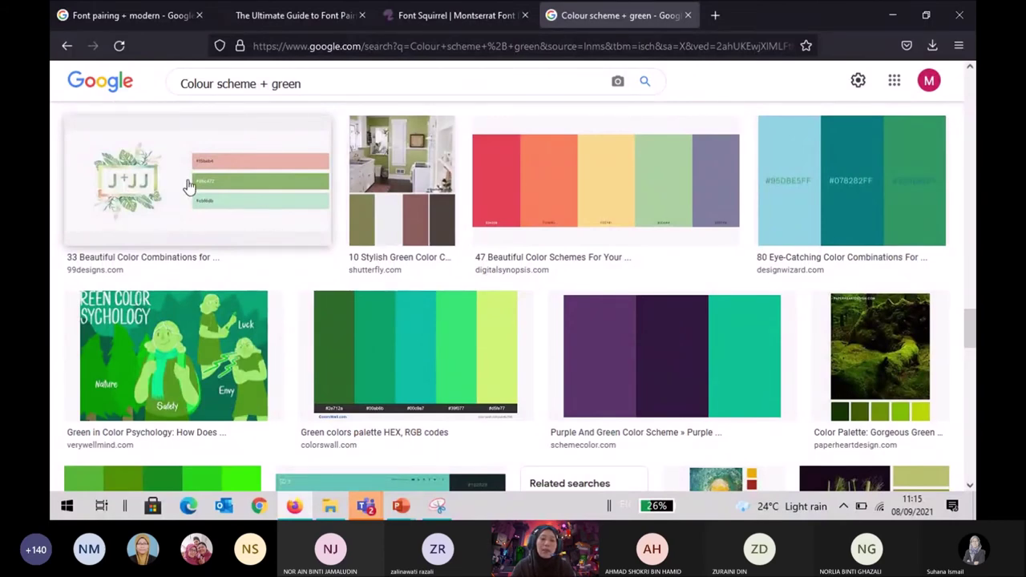
click(228, 194)
mouse_move(401, 505)
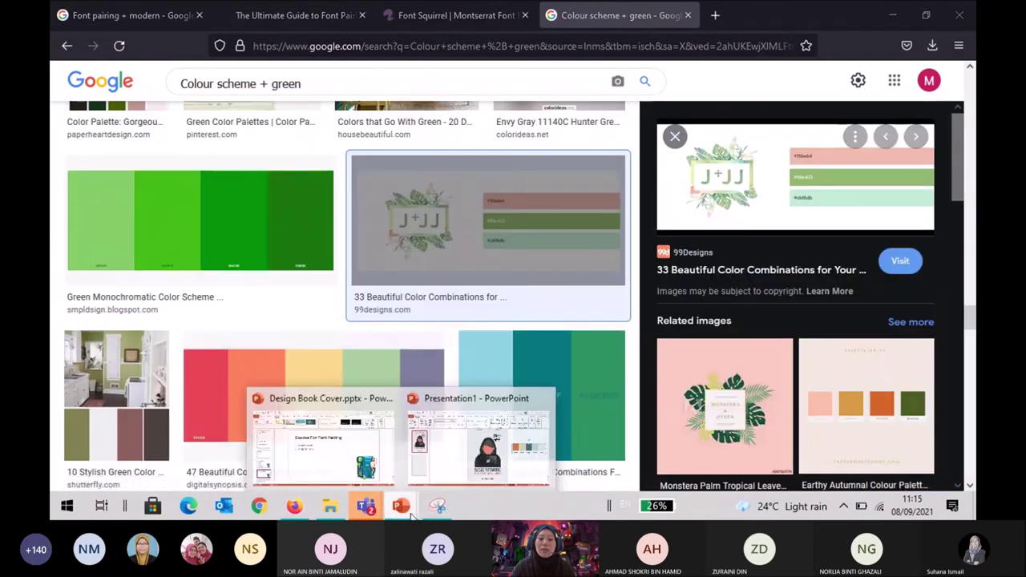
click(504, 469)
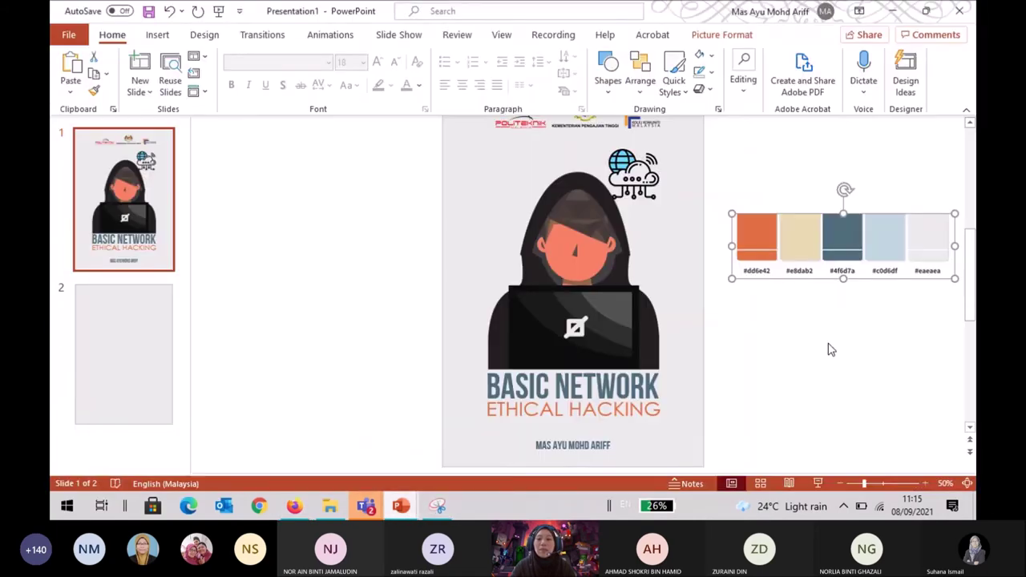
Deselect the palette picture and bring up the blank slide 2 for editing.
click(886, 319)
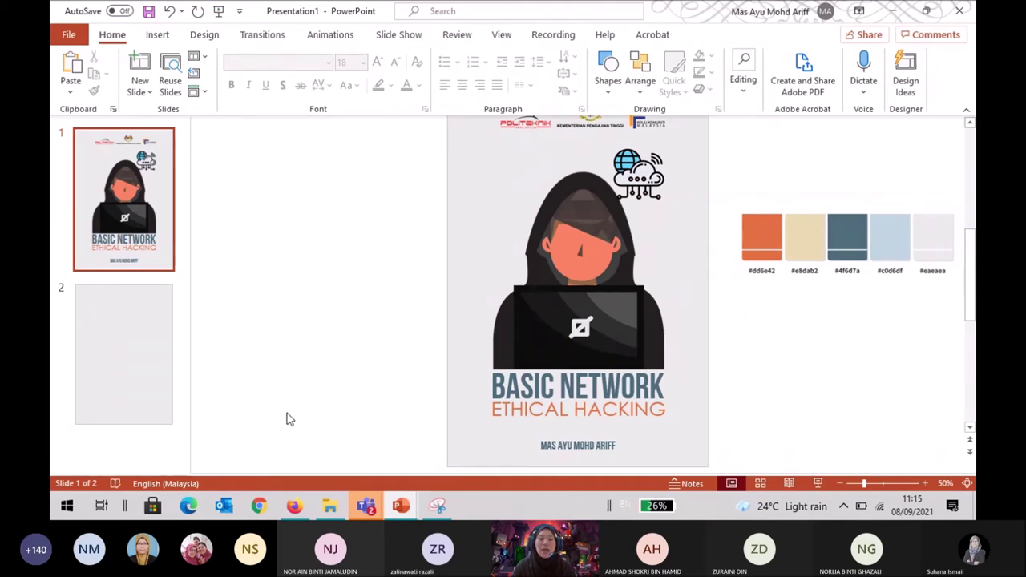
click(163, 388)
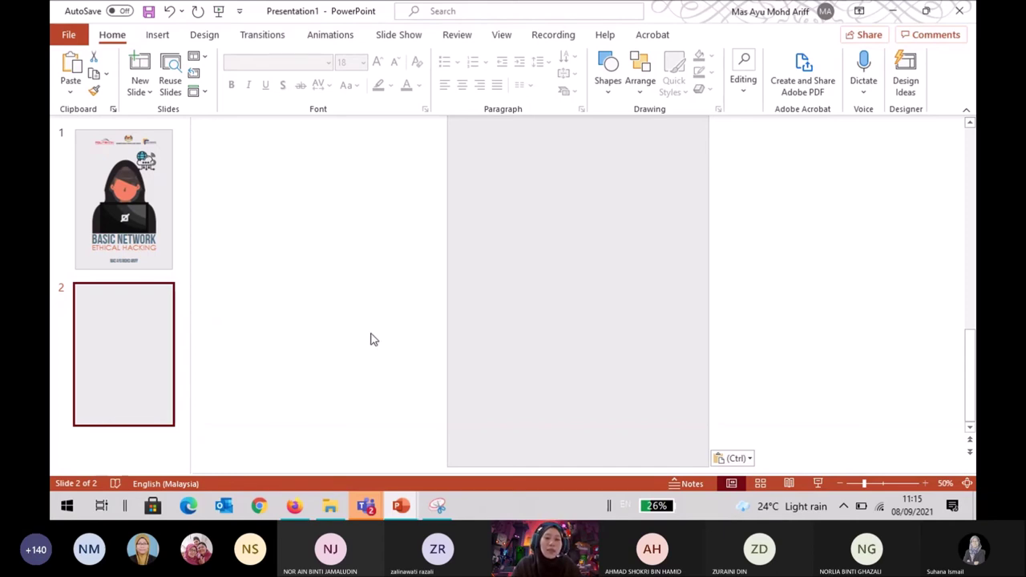
click(327, 351)
scroll(327, 351, up, 1)
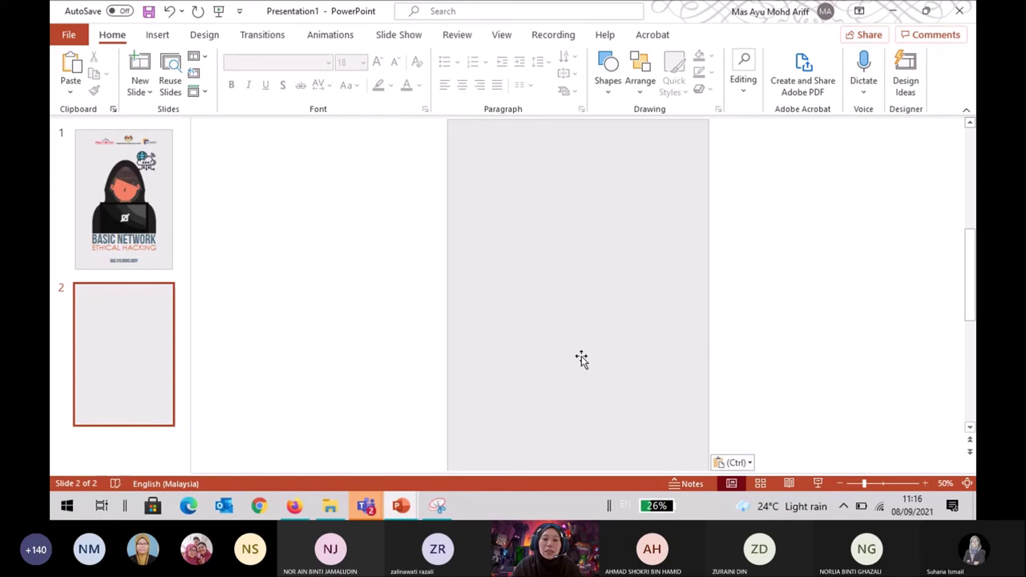
scroll(648, 385, down, 1)
scroll(648, 386, down, 2)
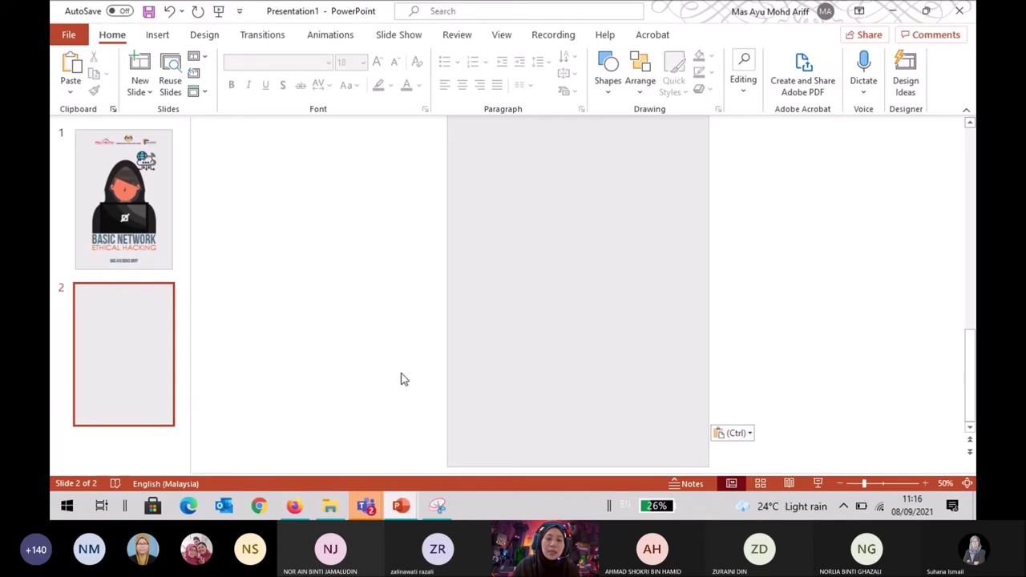
scroll(409, 369, up, 2)
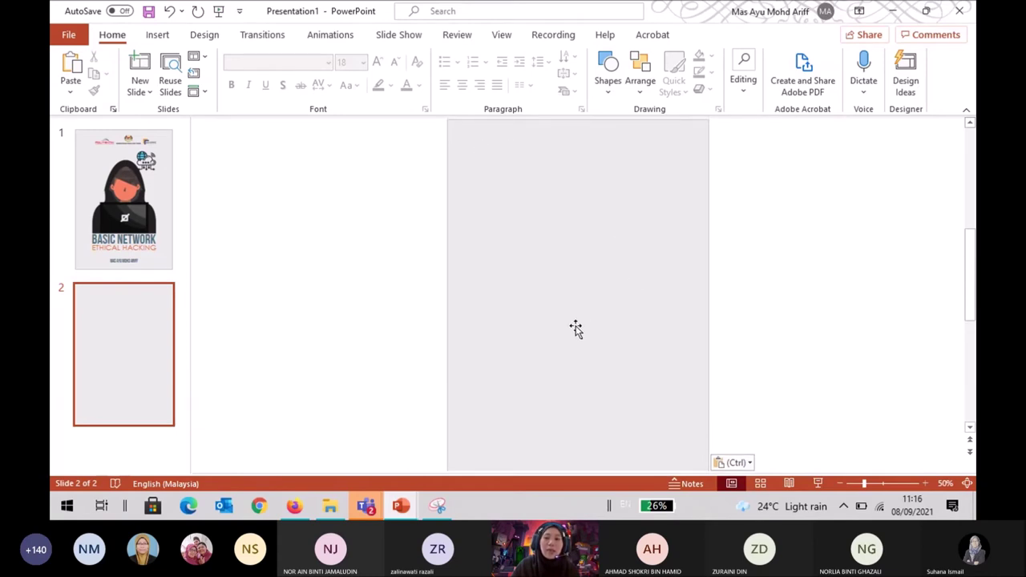
Cut the five-colour palette picture from beside slide 1 and paste it beside slide 2.
click(133, 197)
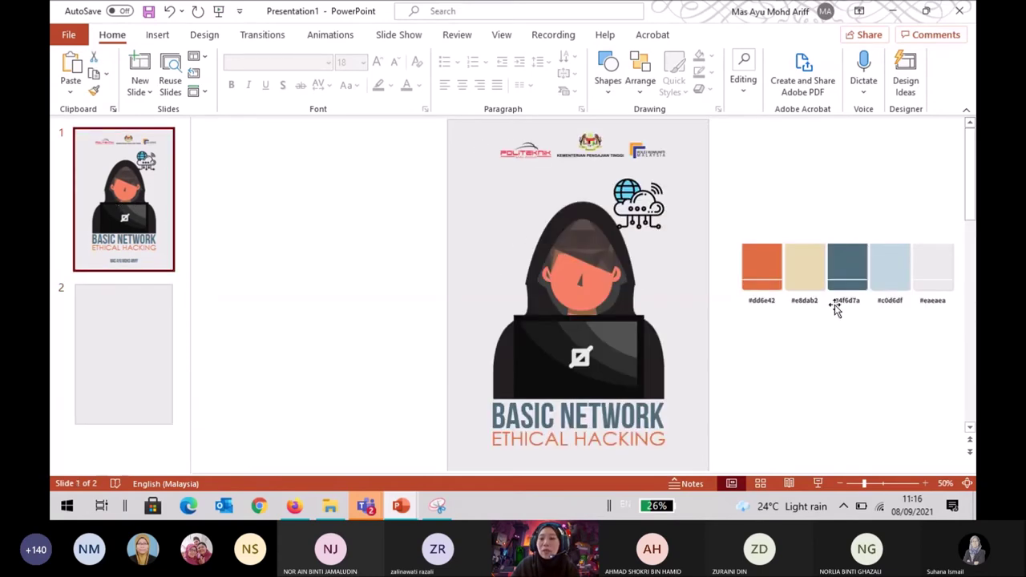
click(844, 285)
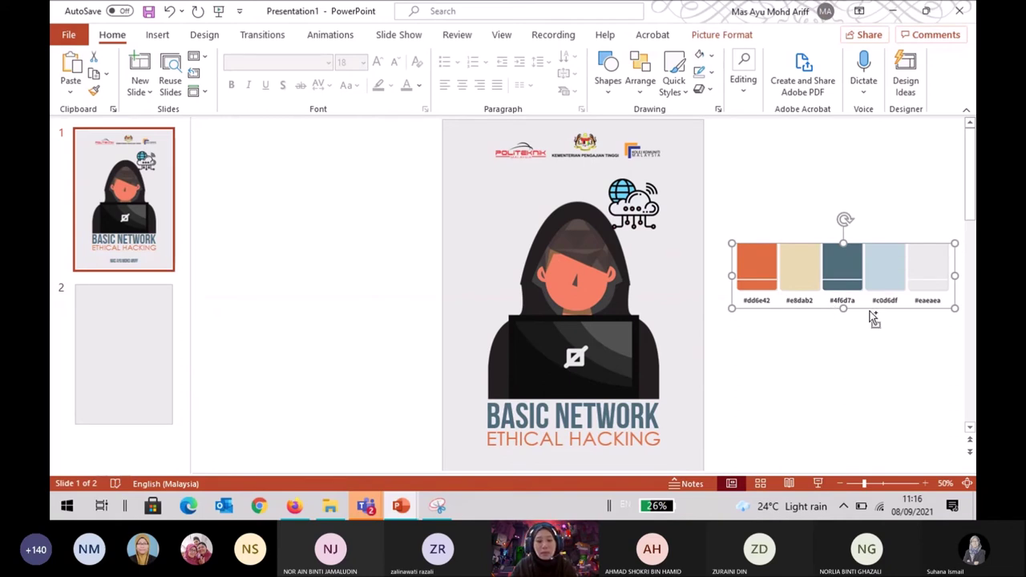
key(ctrl+x)
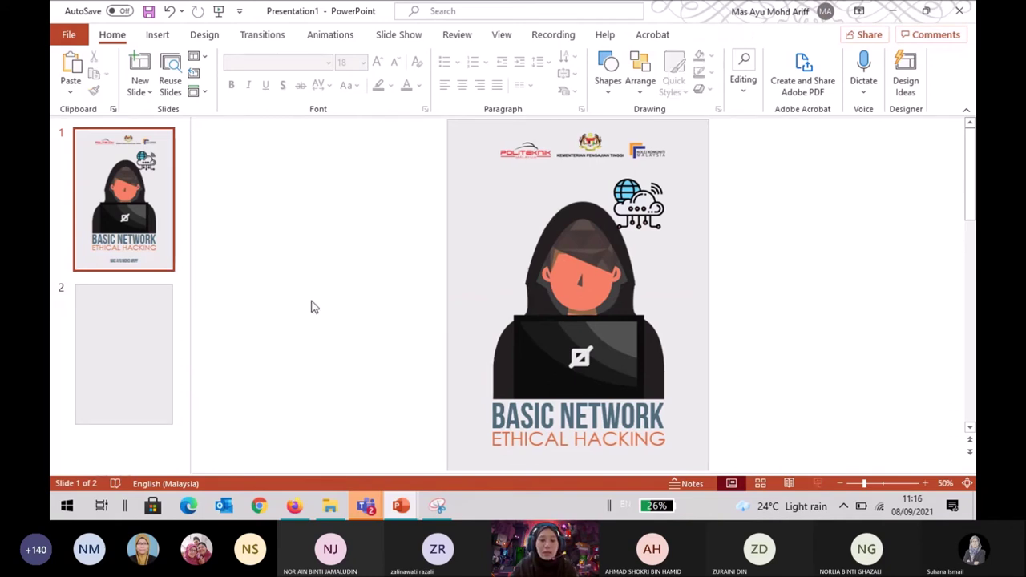
click(147, 360)
key(ctrl+v)
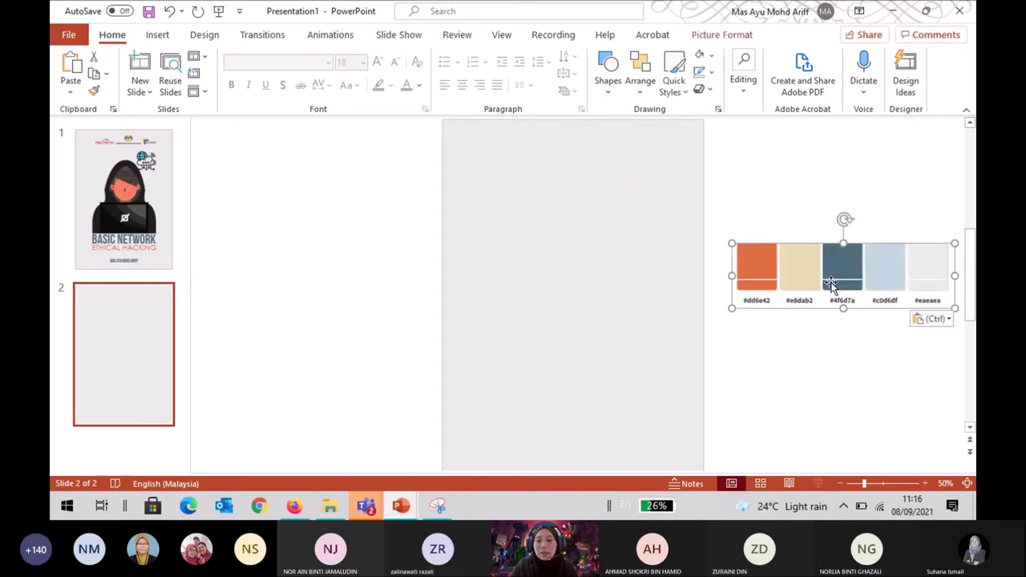
click(832, 199)
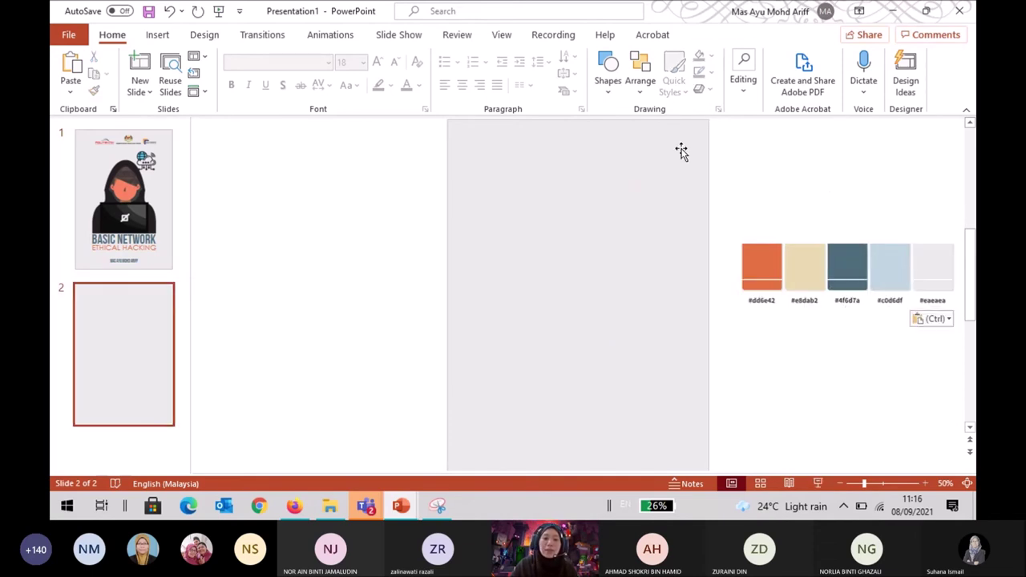
click(157, 34)
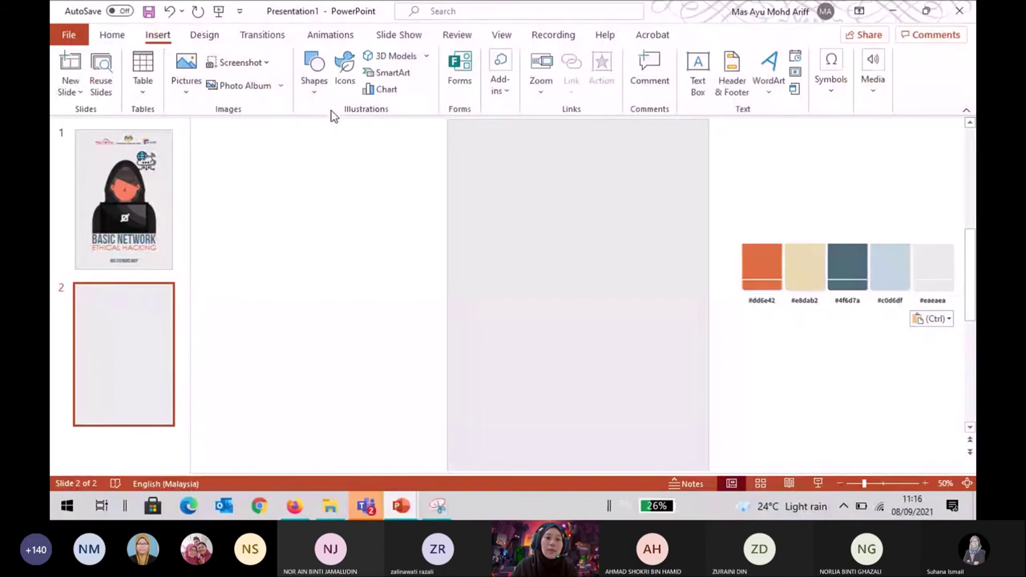
Draw a text box across the top of slide 2.
click(313, 69)
click(308, 130)
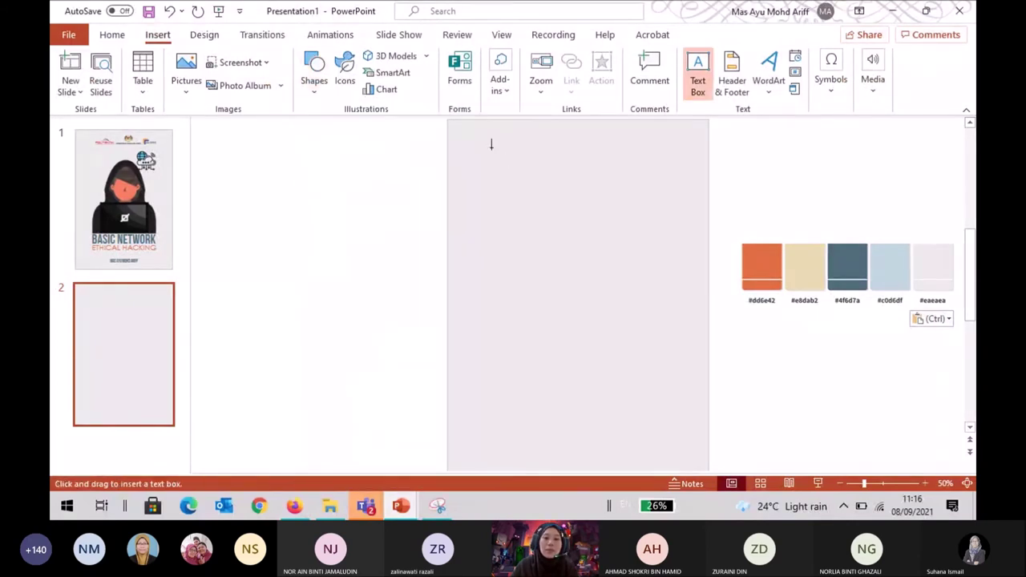
drag(471, 152, 683, 253)
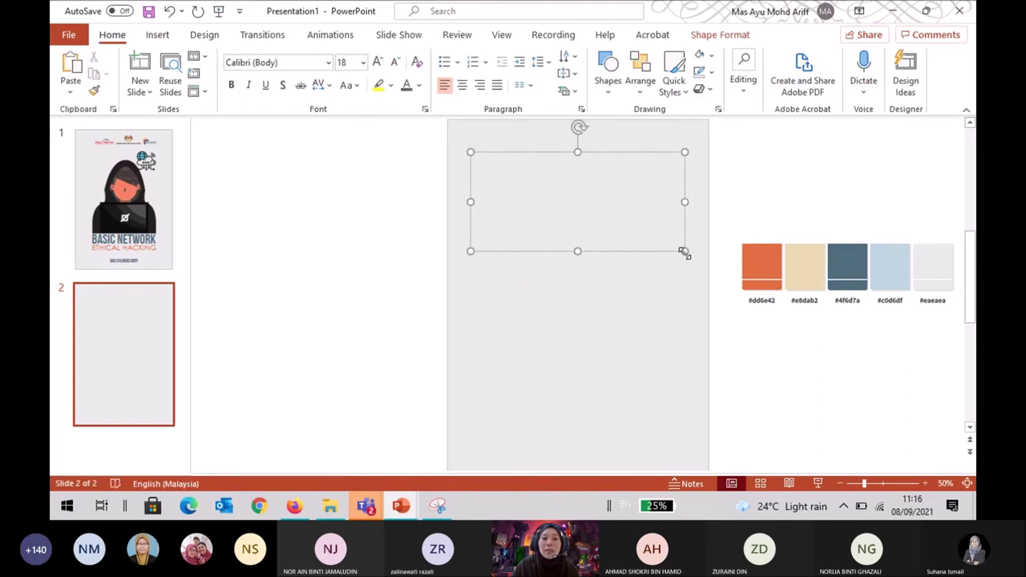
Nudge the cover's logo strip slightly left, then return to slide 2.
key(Page_Up)
click(592, 159)
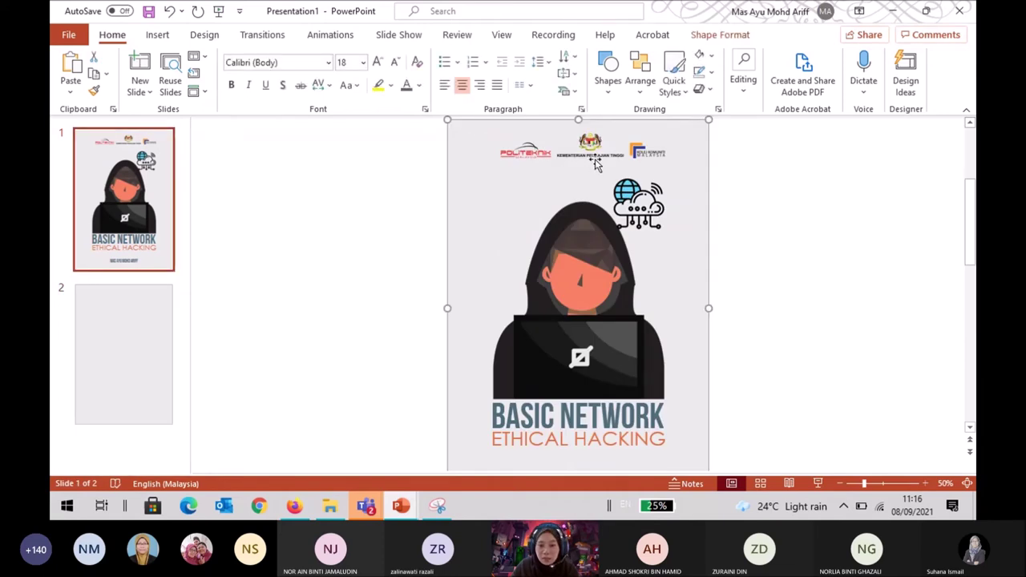
click(611, 154)
key(Left)
key(Left)
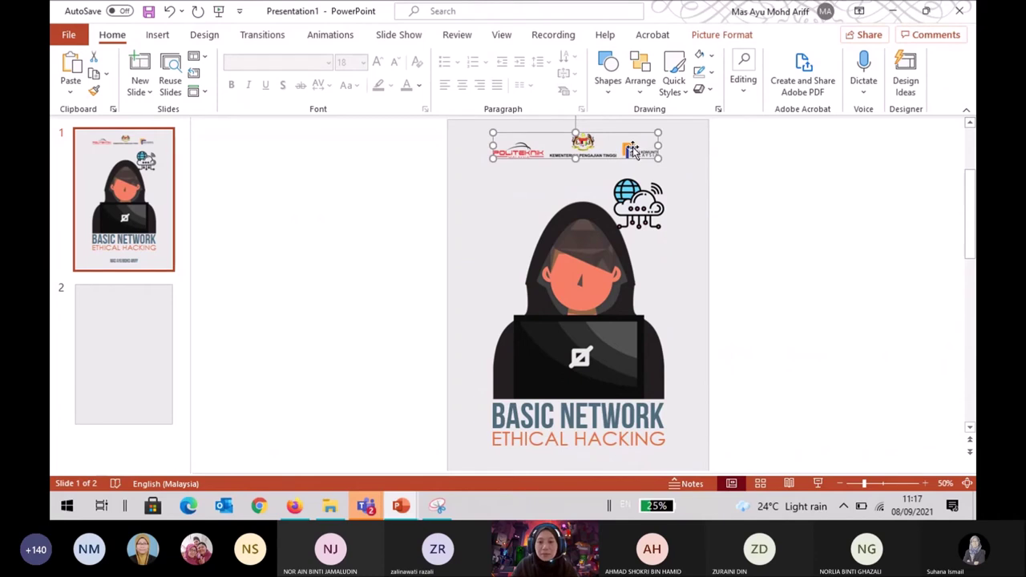
click(780, 172)
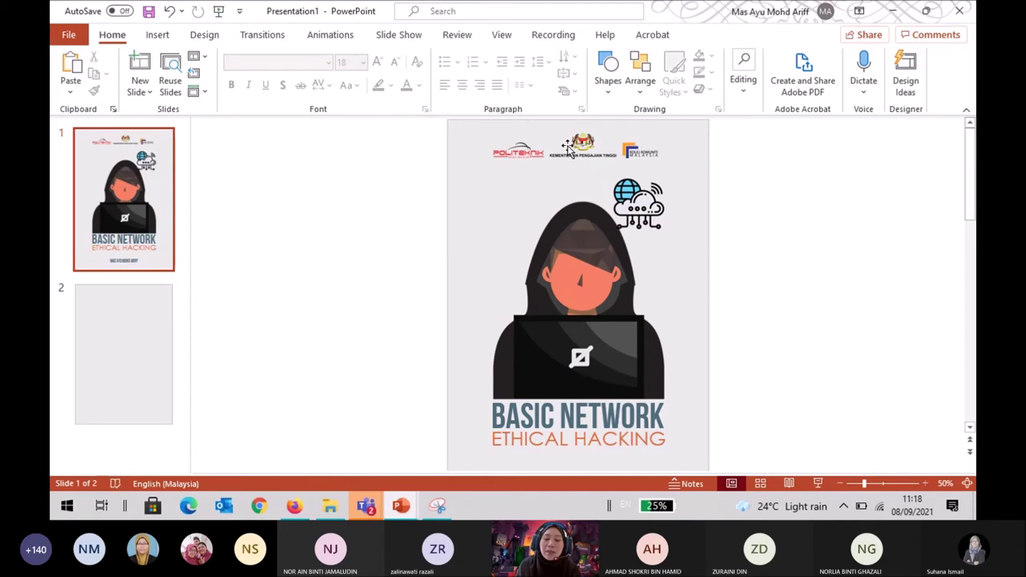
scroll(587, 248, down, 1)
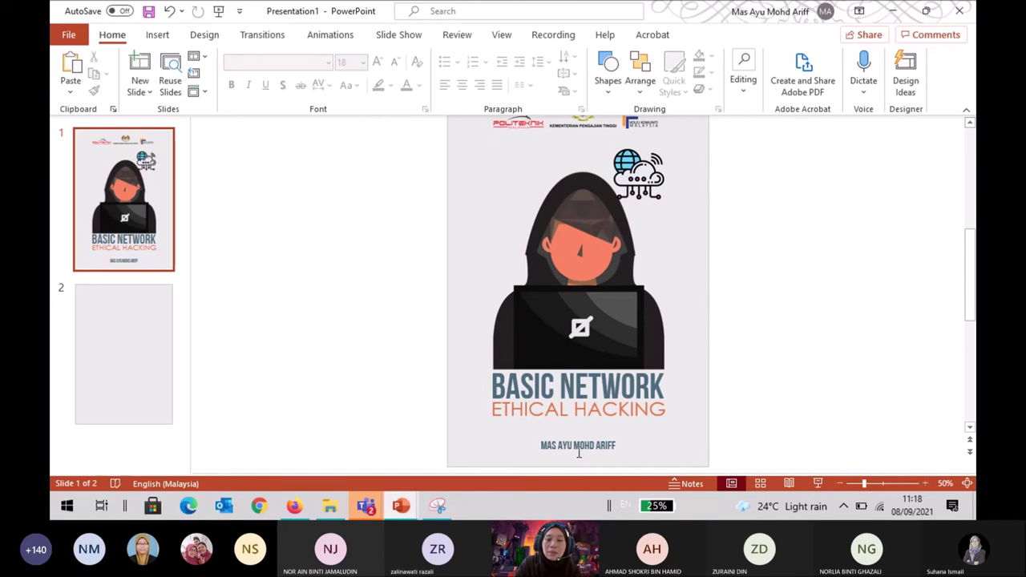
click(142, 358)
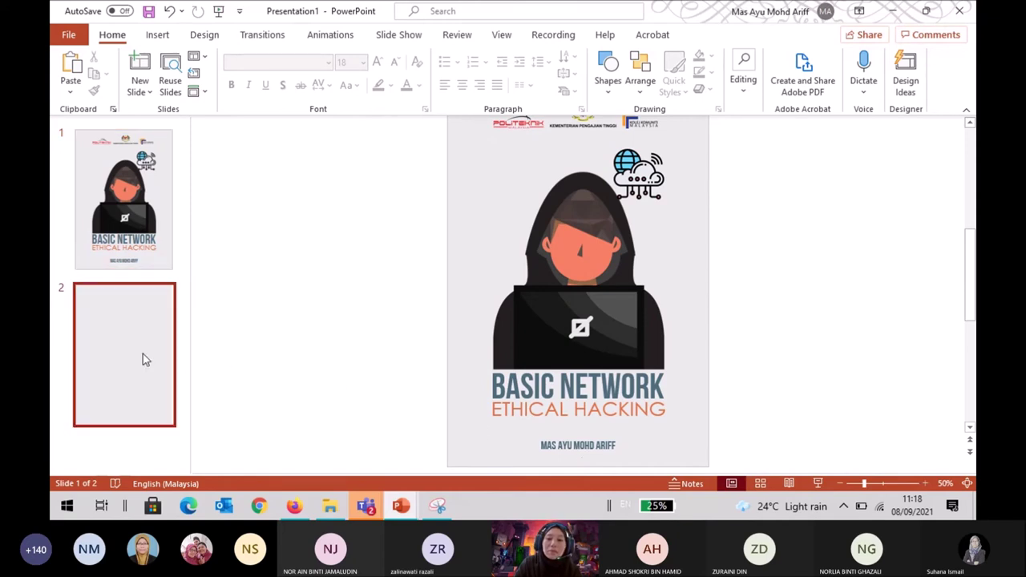
click(639, 190)
click(362, 225)
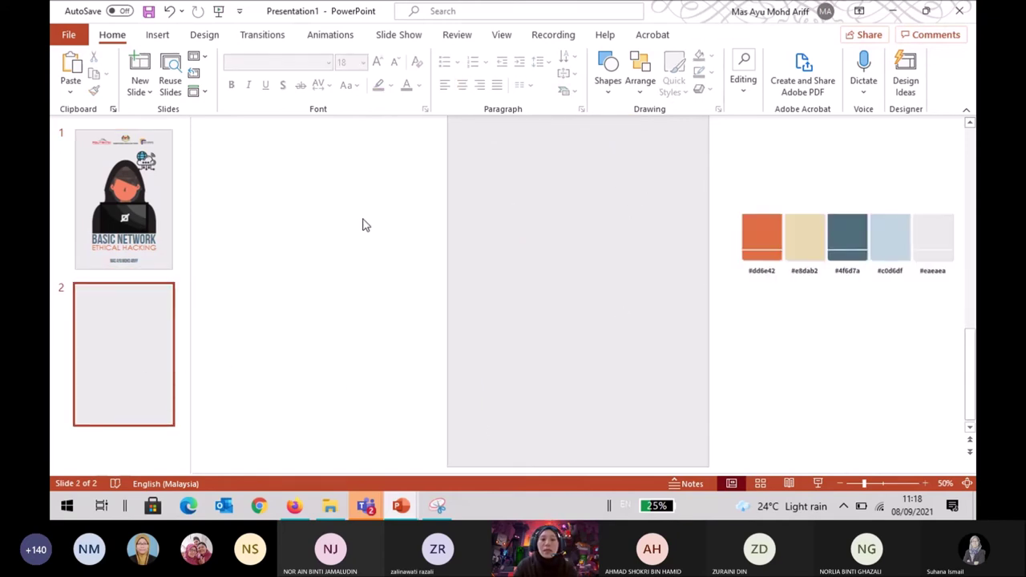
click(158, 35)
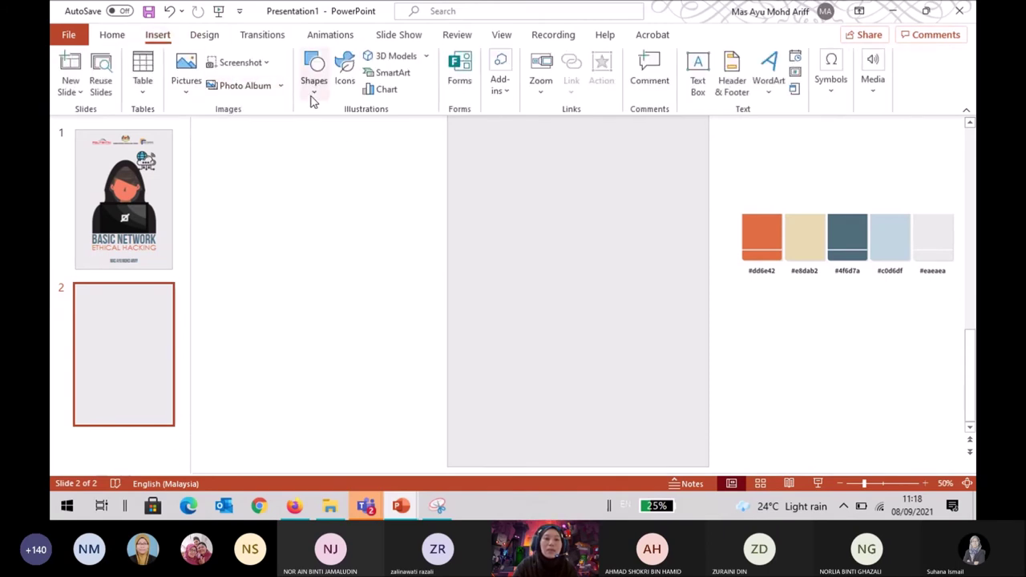
click(313, 95)
click(353, 131)
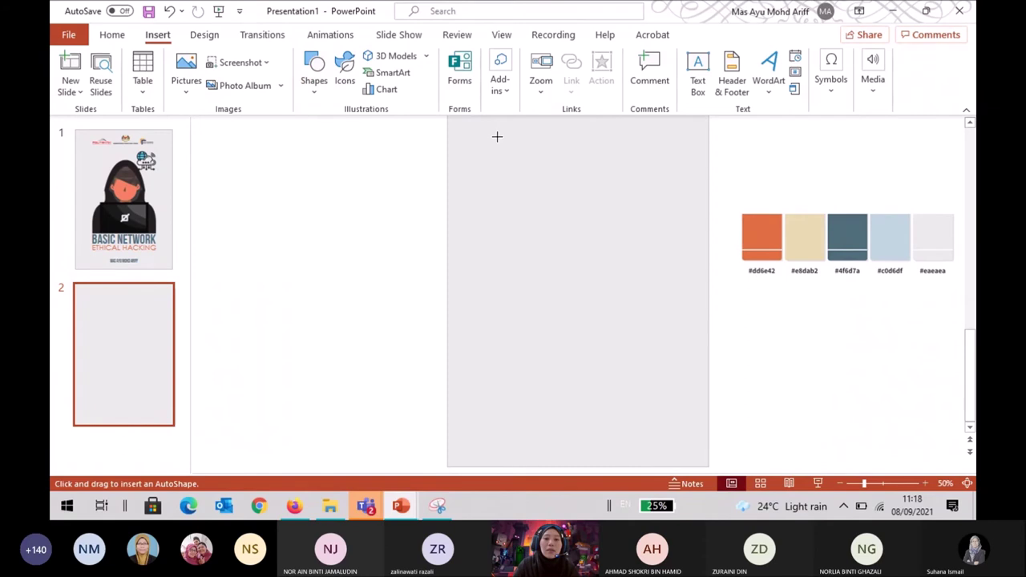
drag(468, 132, 684, 246)
key(Delete)
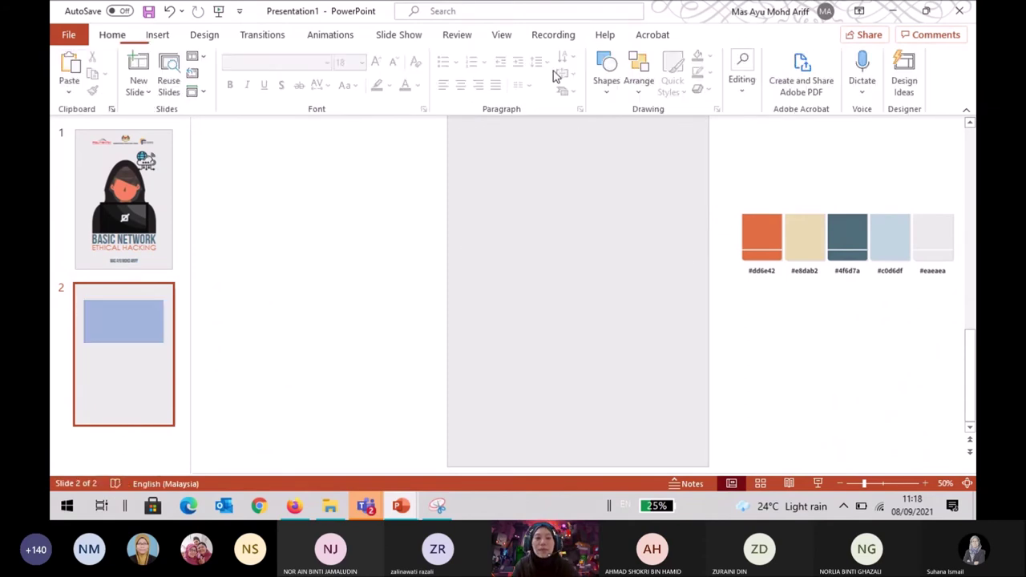
click(164, 37)
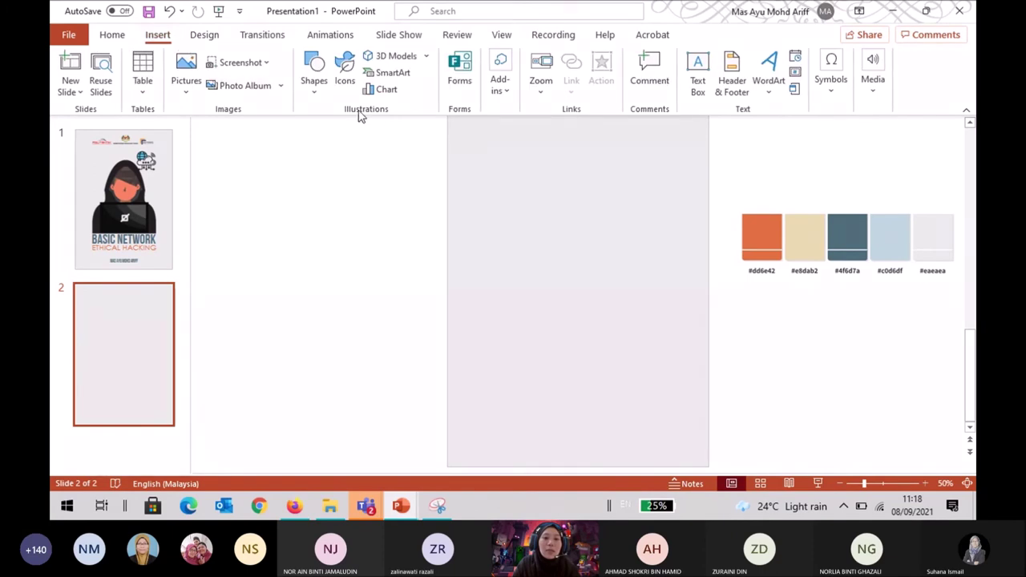
click(313, 71)
click(313, 134)
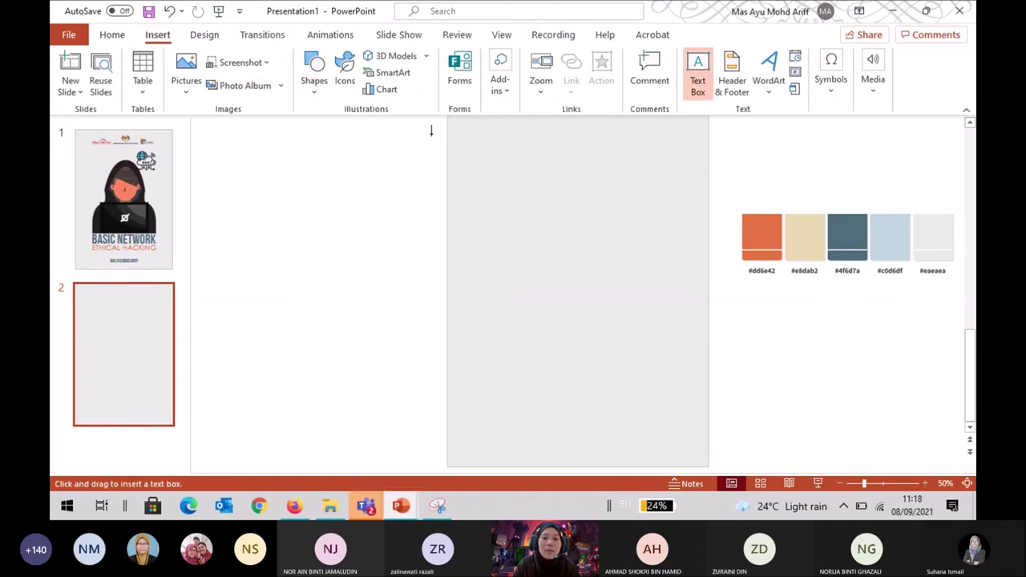
drag(471, 140, 688, 248)
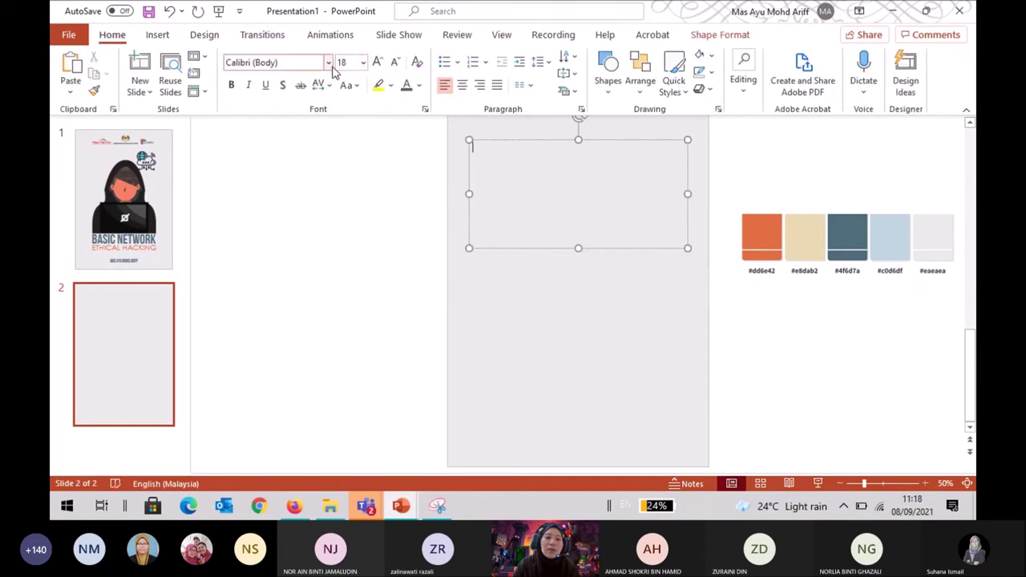
click(103, 172)
click(148, 314)
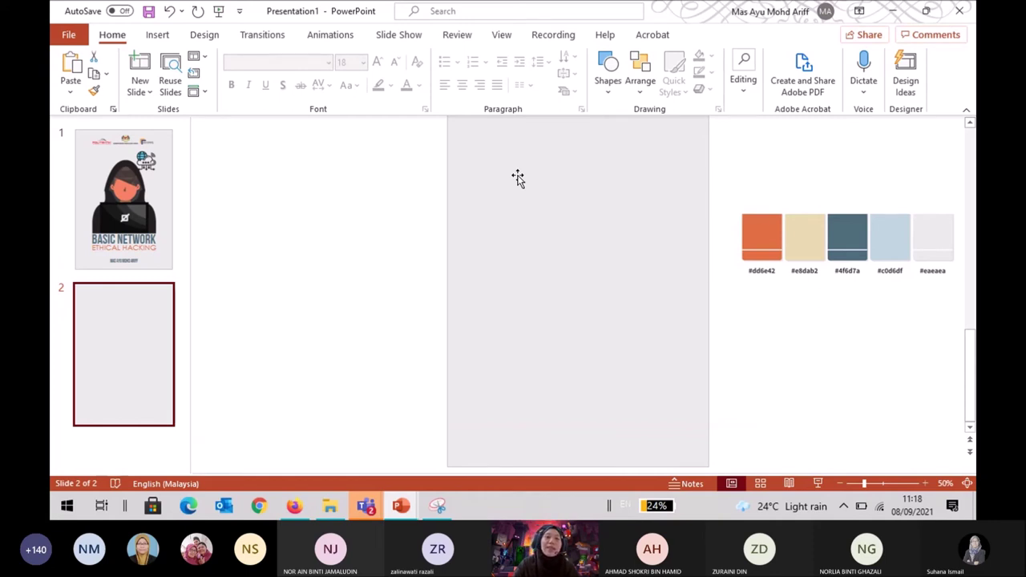
click(157, 34)
Draw a text box at the top of slide 2 and type 'Modul ini merupakan'.
click(313, 76)
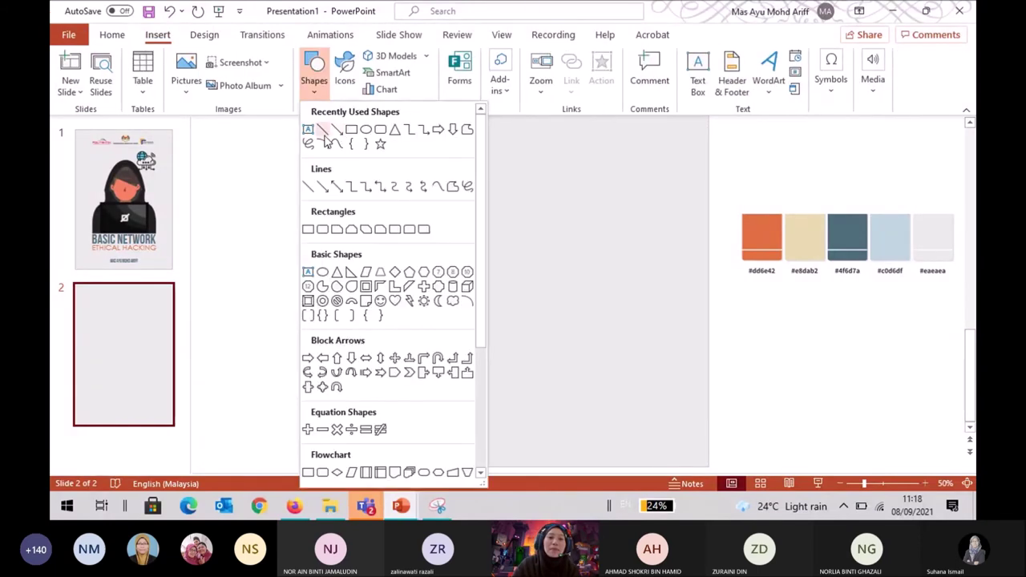
click(308, 129)
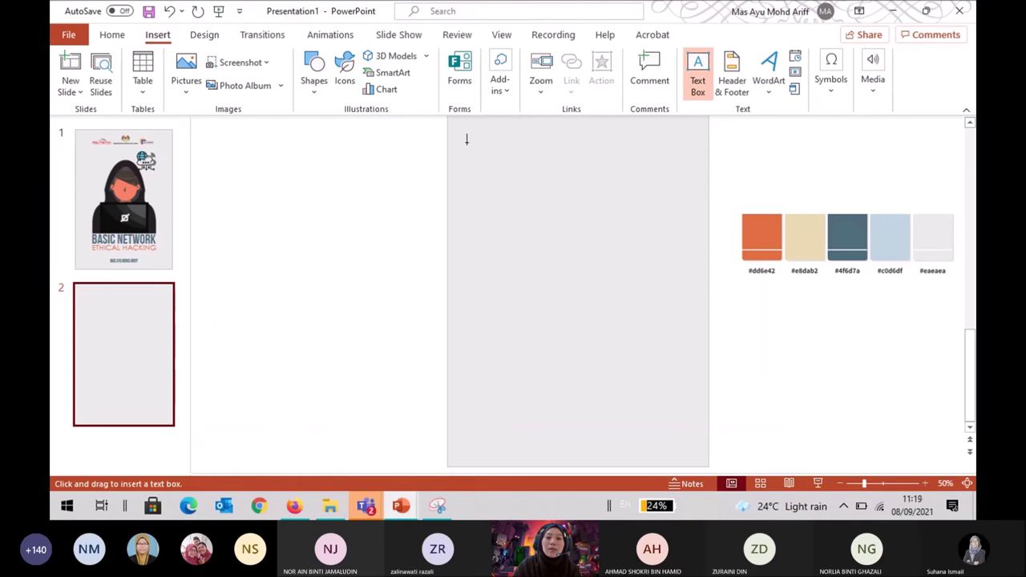
drag(465, 144, 689, 240)
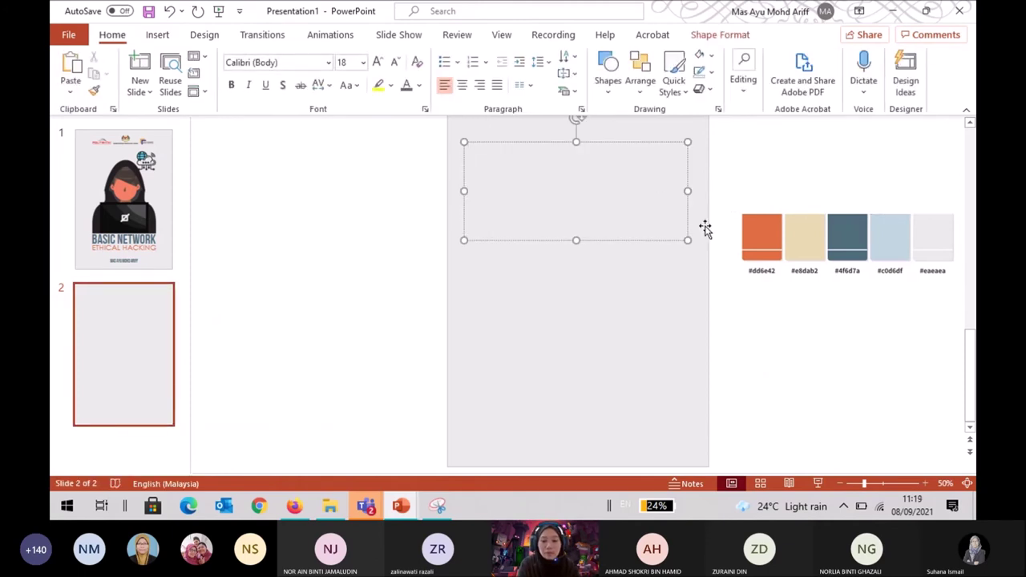
text(This)
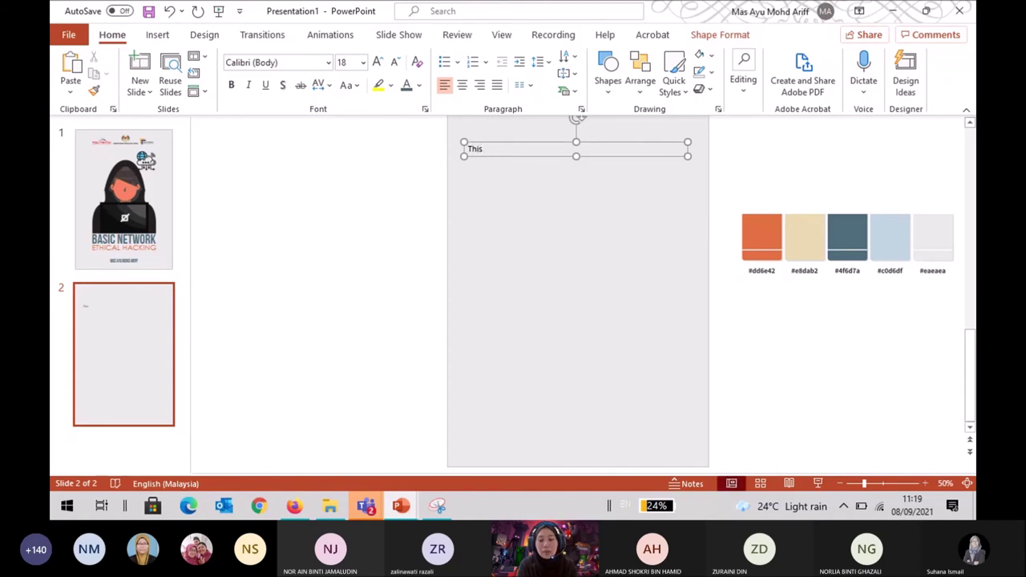
text( book )
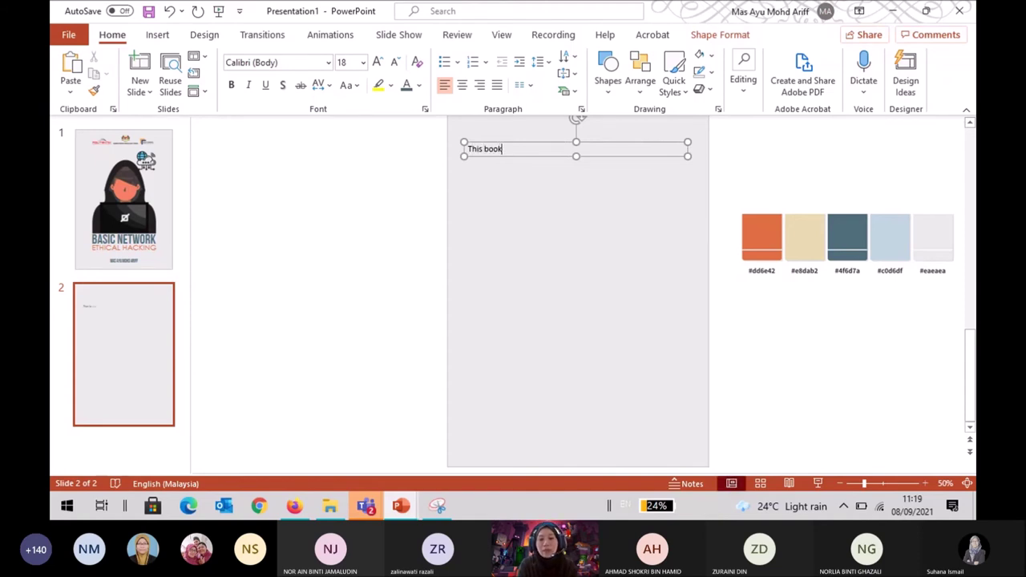
text(...............)
key(BackSpace)
key(BackSpace)
key(BackSpace)
key(BackSpace)
key(BackSpace)
key(BackSpace)
key(BackSpace)
key(BackSpace)
key(BackSpace)
key(BackSpace)
key(BackSpace)
key(BackSpace)
key(BackSpace)
key(BackSpace)
key(BackSpace)
key(BackSpace)
key(BackSpace)
key(BackSpace)
key(BackSpace)
key(BackSpace)
text(Buku)
key(BackSpace)
key(BackSpace)
key(BackSpace)
text(Mod)
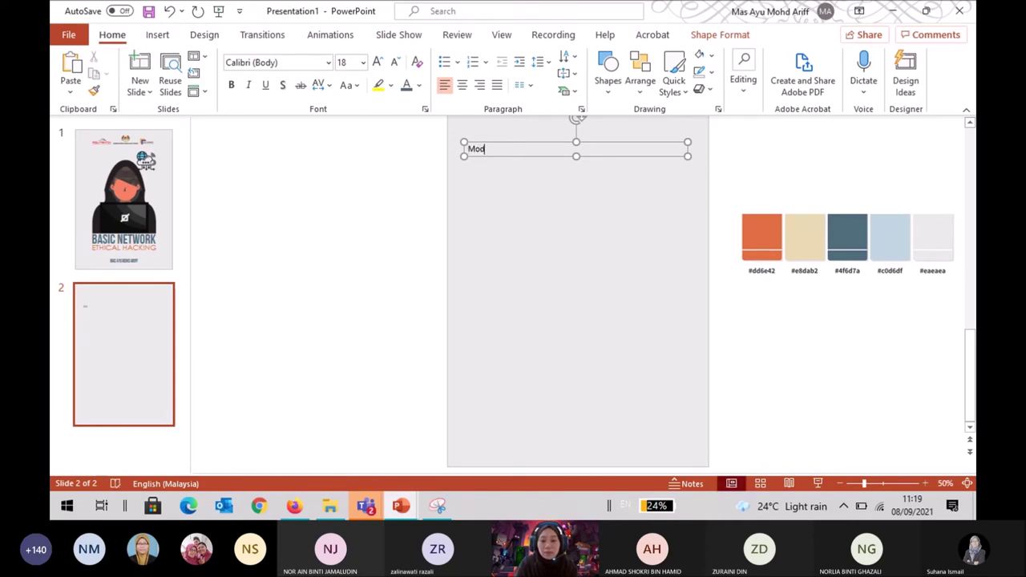
text(ul ini merupakan)
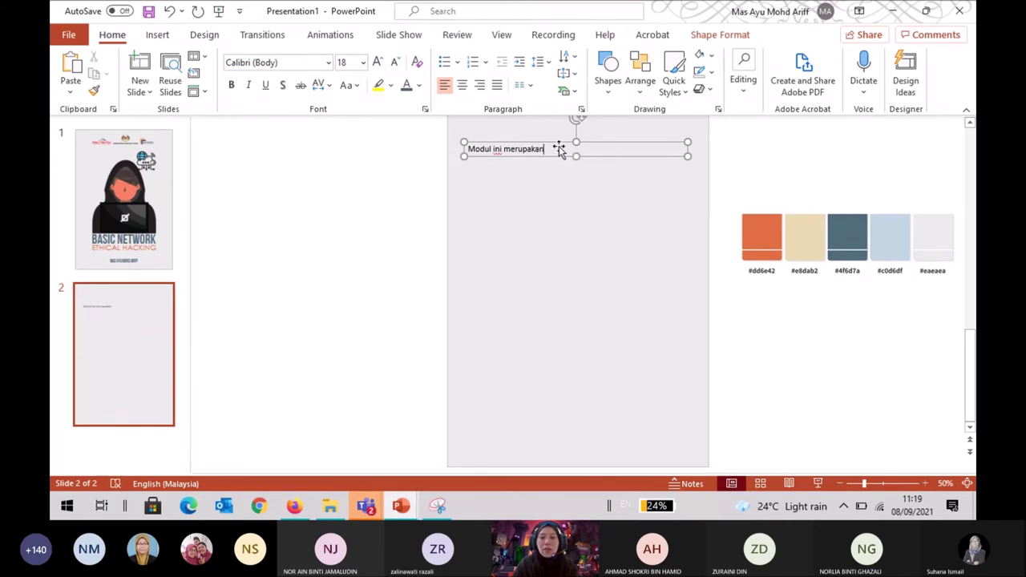
Set the text to Century Gothic and insert 'BASIC NETWORK FOR ETHICAL' after 'Modul'.
drag(467, 148, 556, 147)
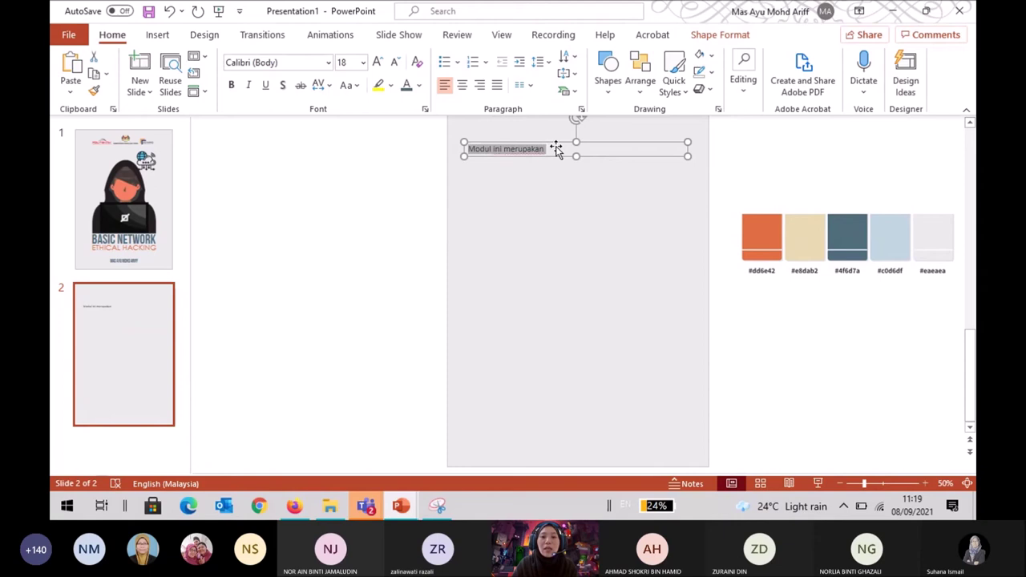
click(328, 64)
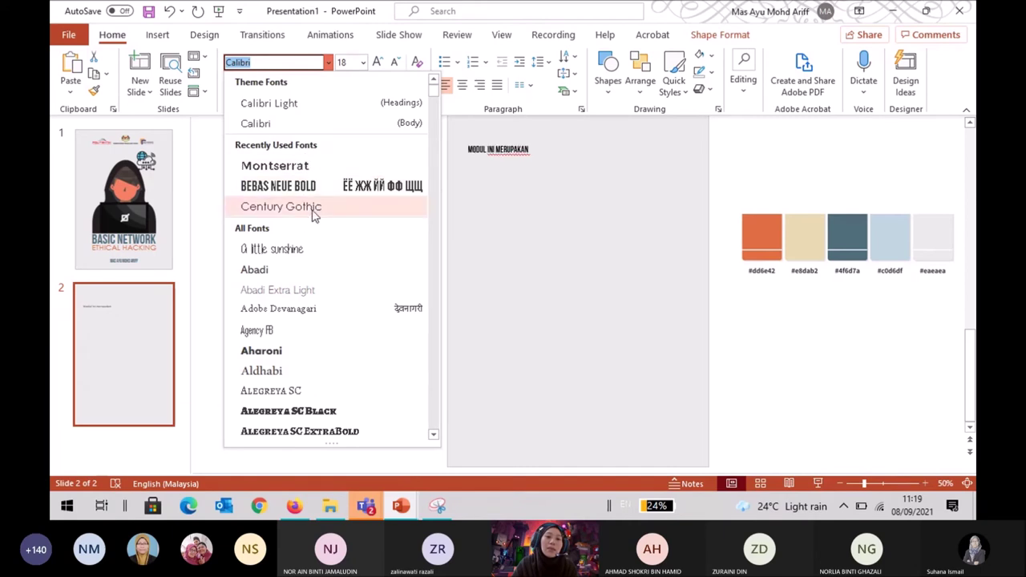
click(282, 207)
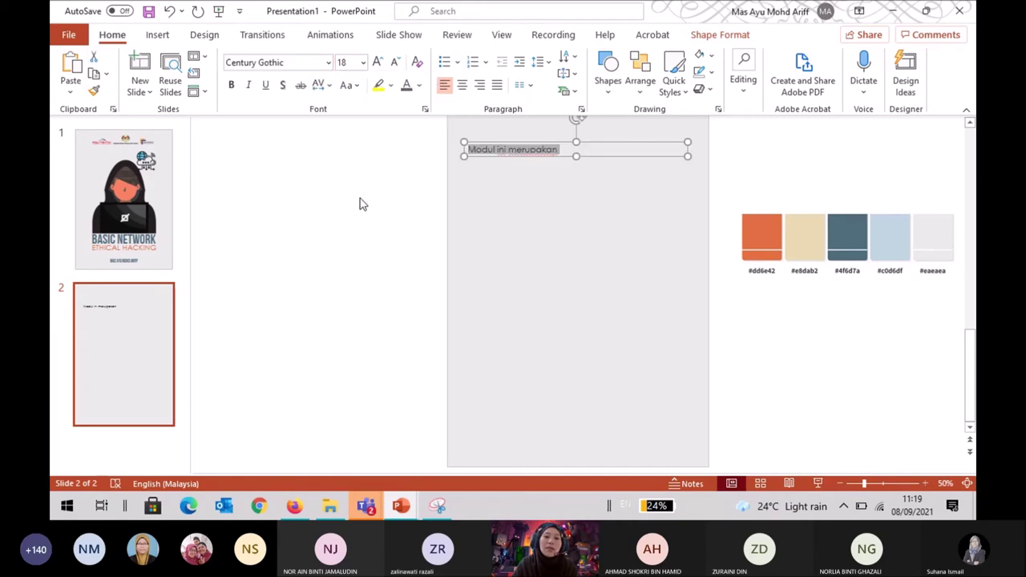
click(609, 148)
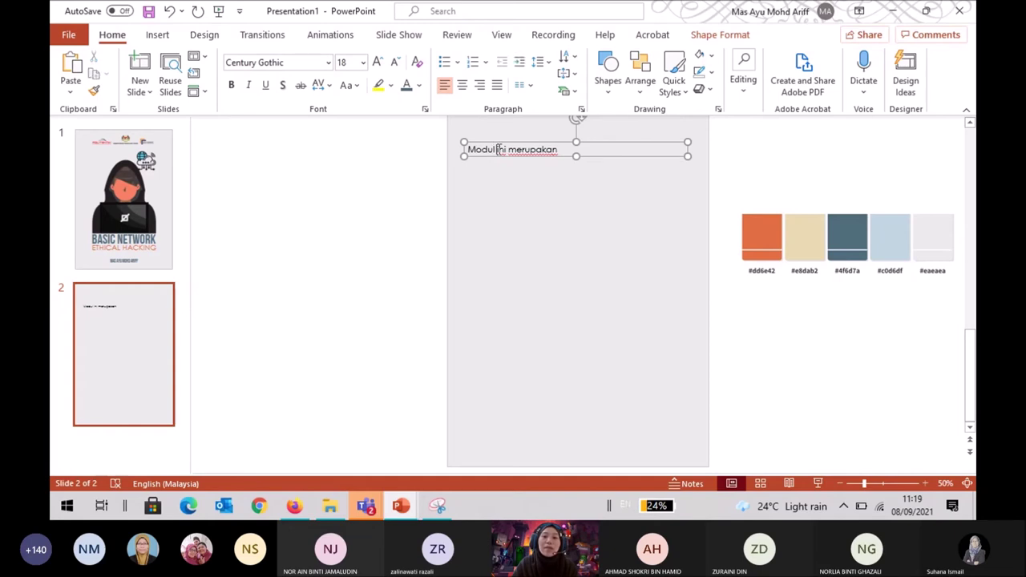
mouse_move(848, 6)
text(BASIC NET)
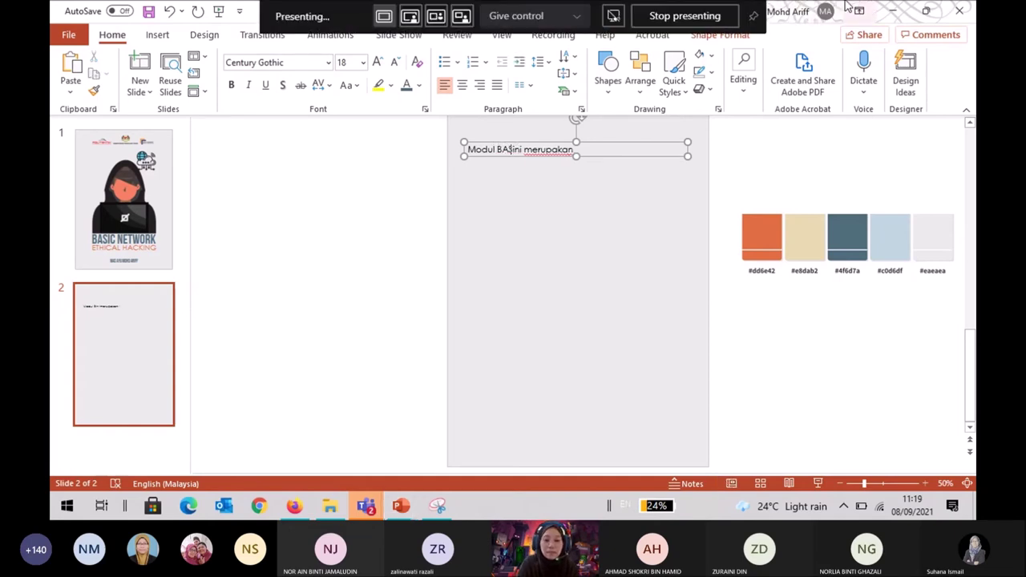
text(WORK FOR )
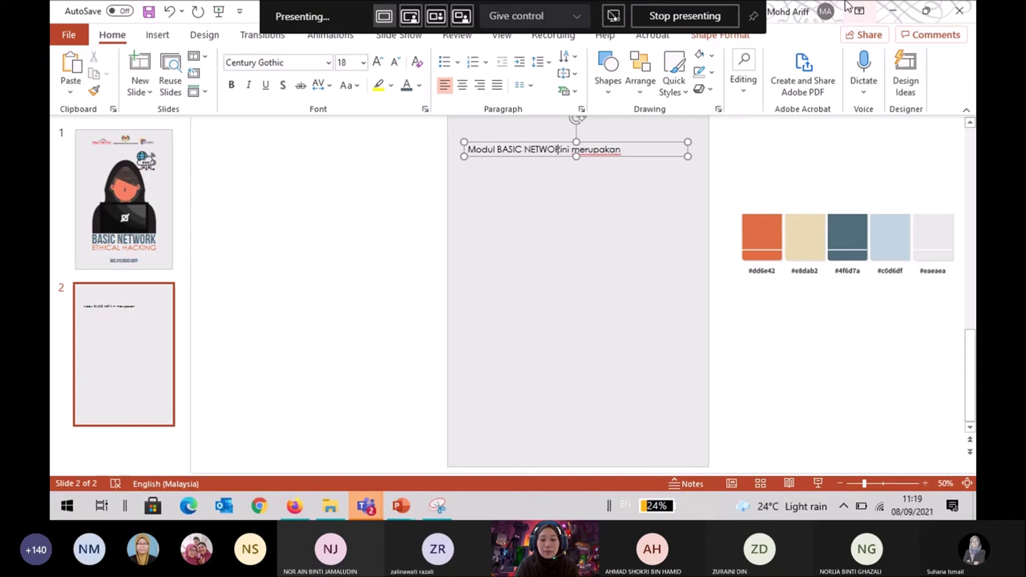
text(ETHICAL)
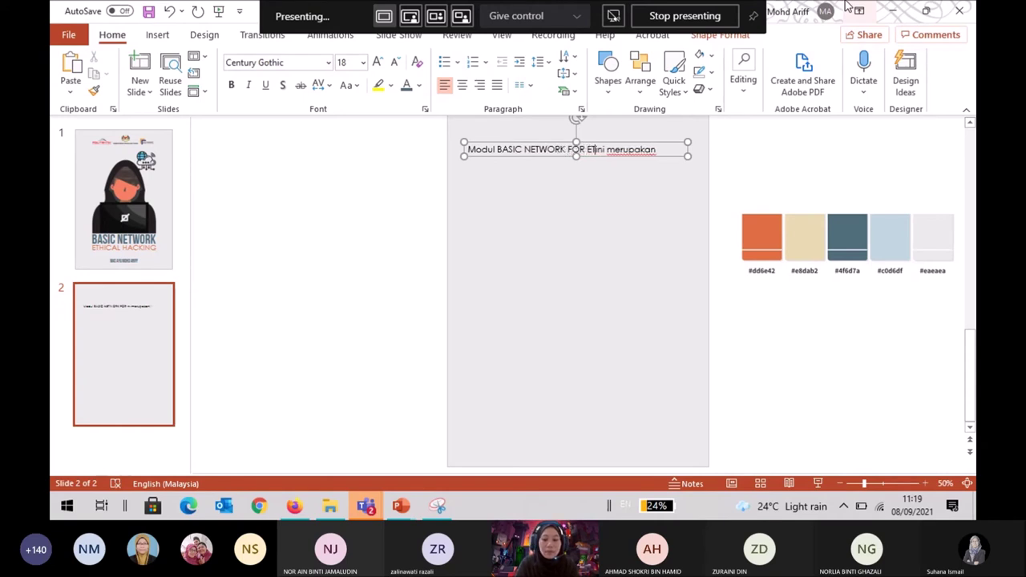
Correct the title to 'BASIC NETWORK FOR ETHICAL HACKING' and make it bold.
key(BackSpace)
text(L)
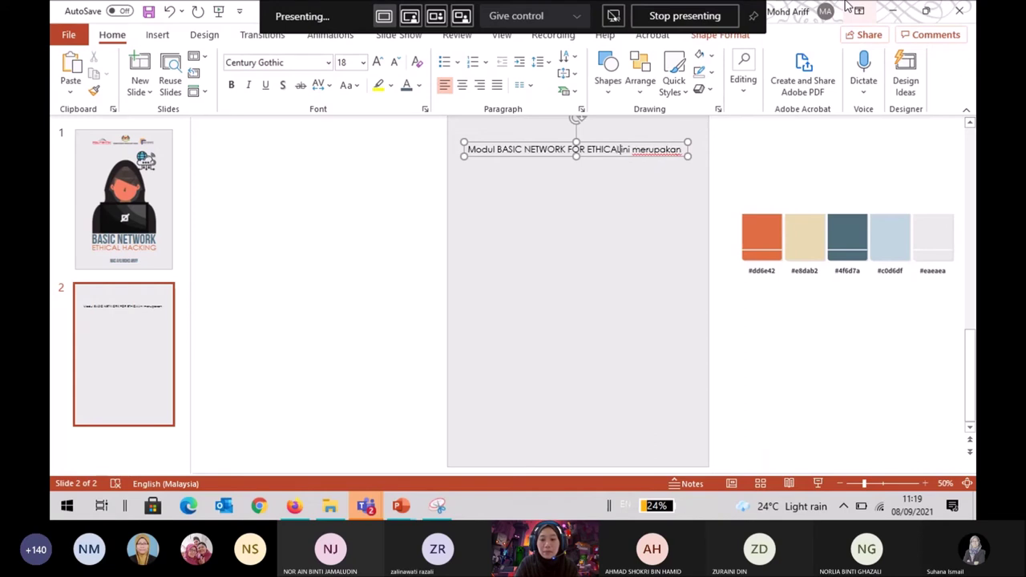
text( HACKING)
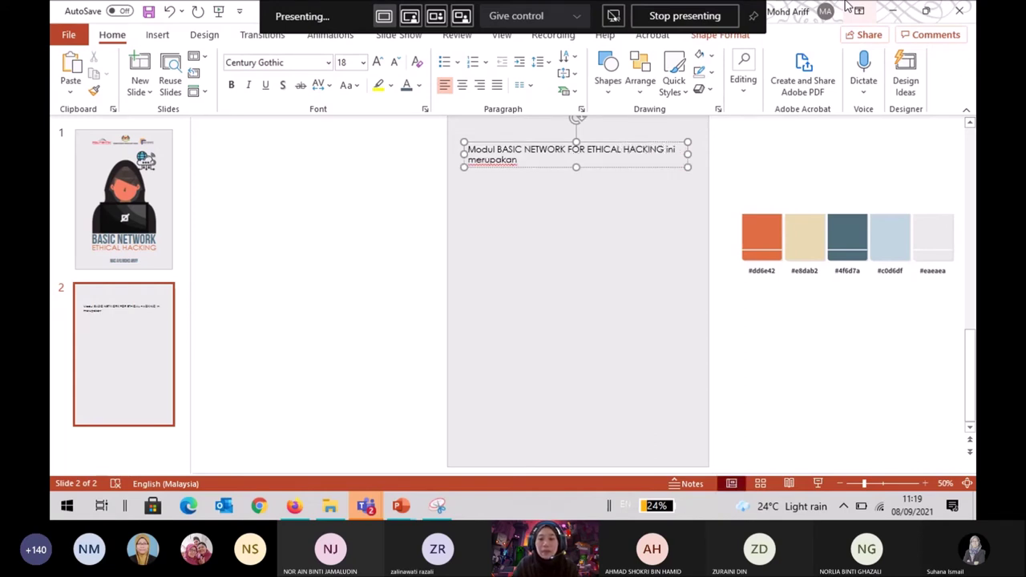
drag(665, 150, 522, 130)
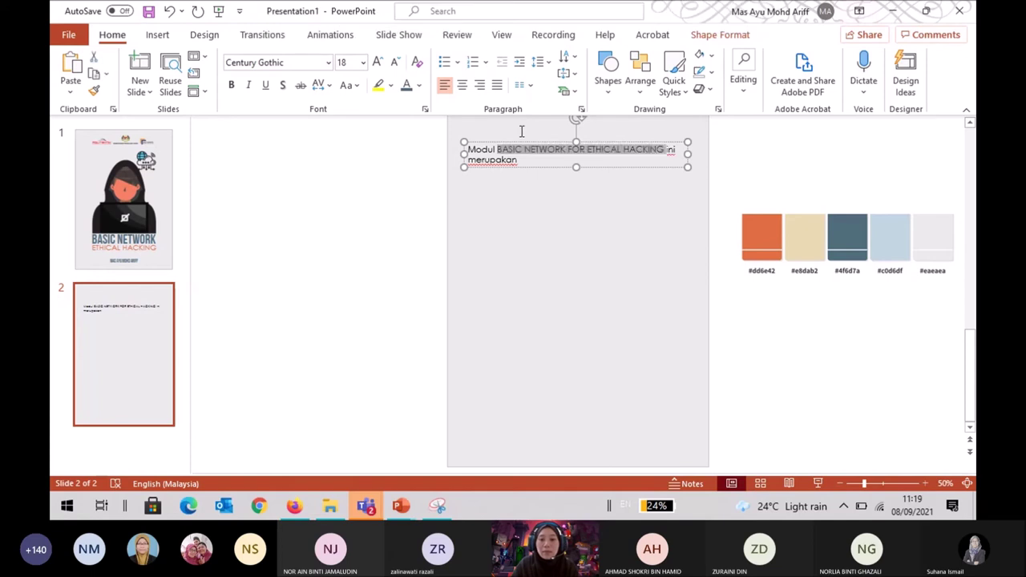
click(231, 85)
Continue the sentence after 'merupakan', ending with 'untuk tujuan ujian penembusan.'.
click(557, 161)
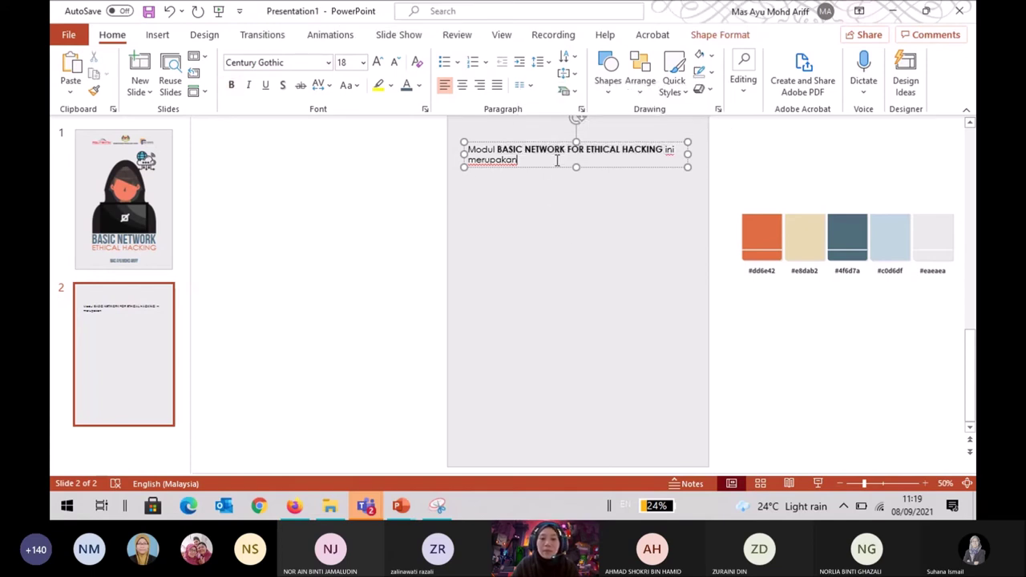
text(sebuah)
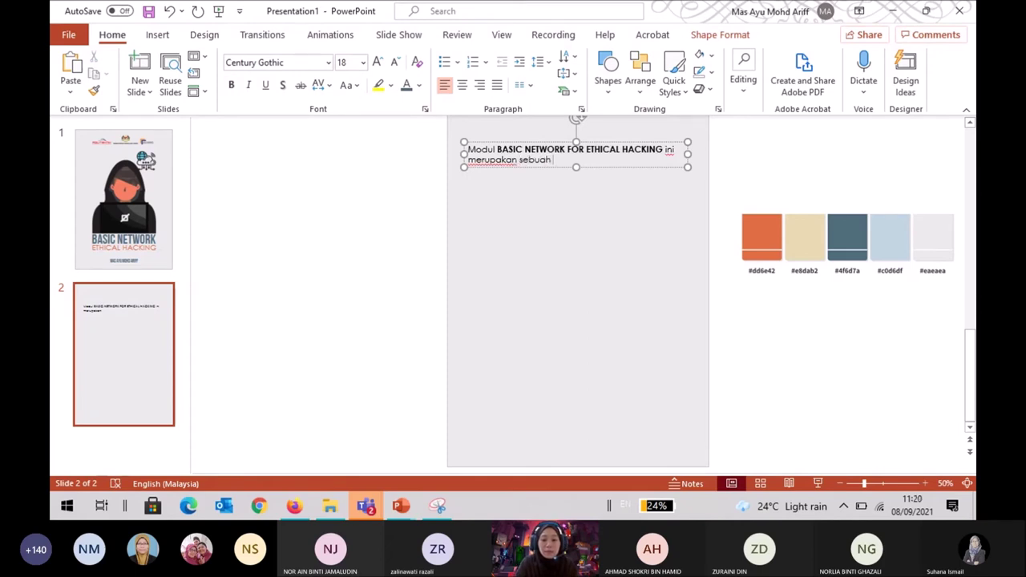
text( buku asas)
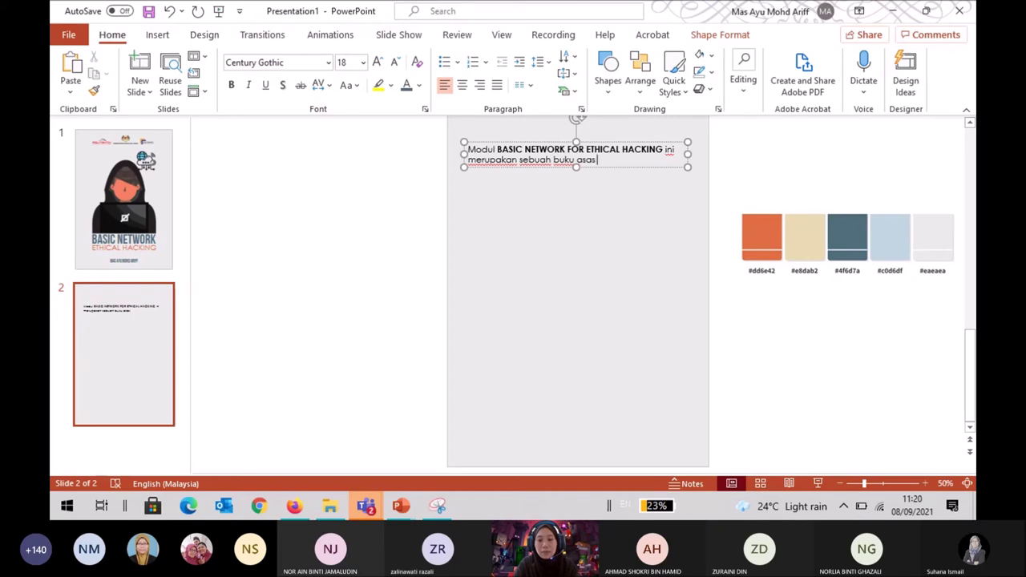
text( bagi memperkenalkan kepada pelajar)
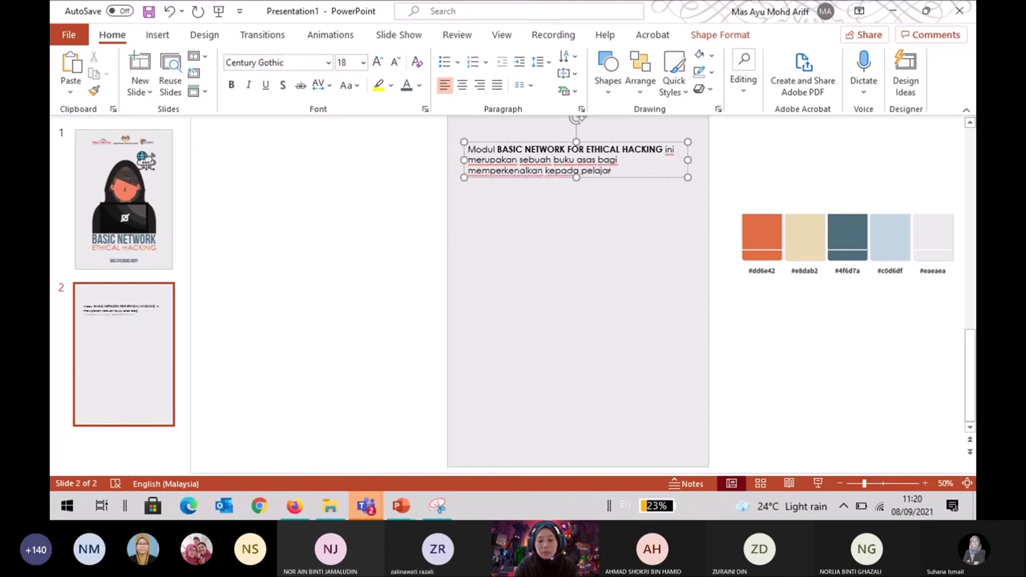
text( aias-asas rang)
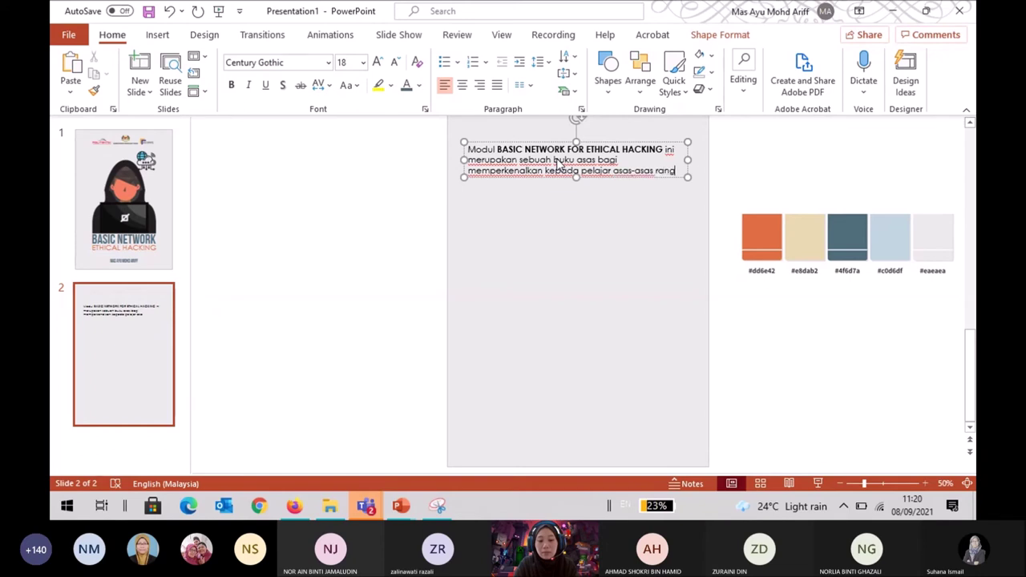
text(kaian yang p)
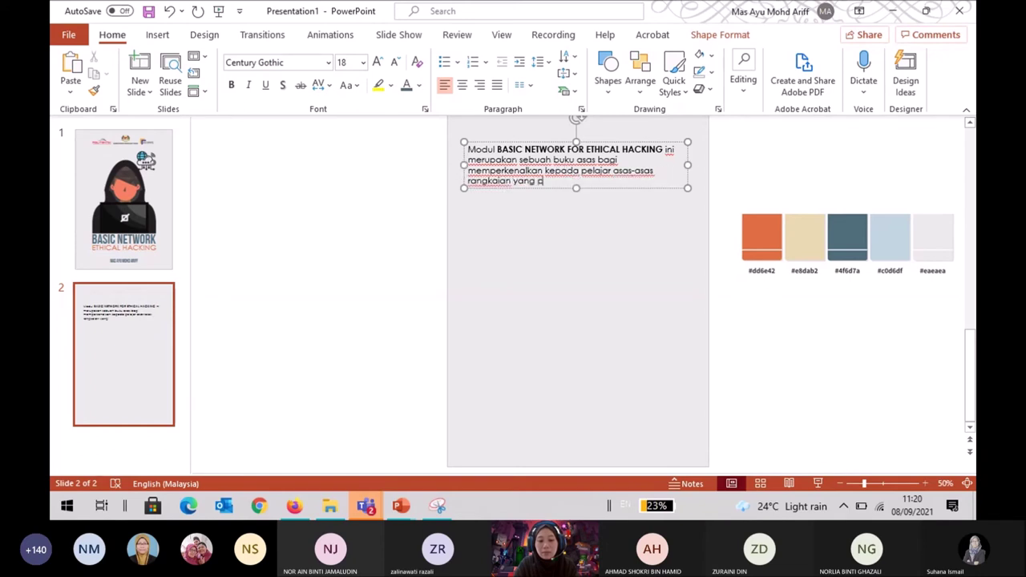
text(erlu difah)
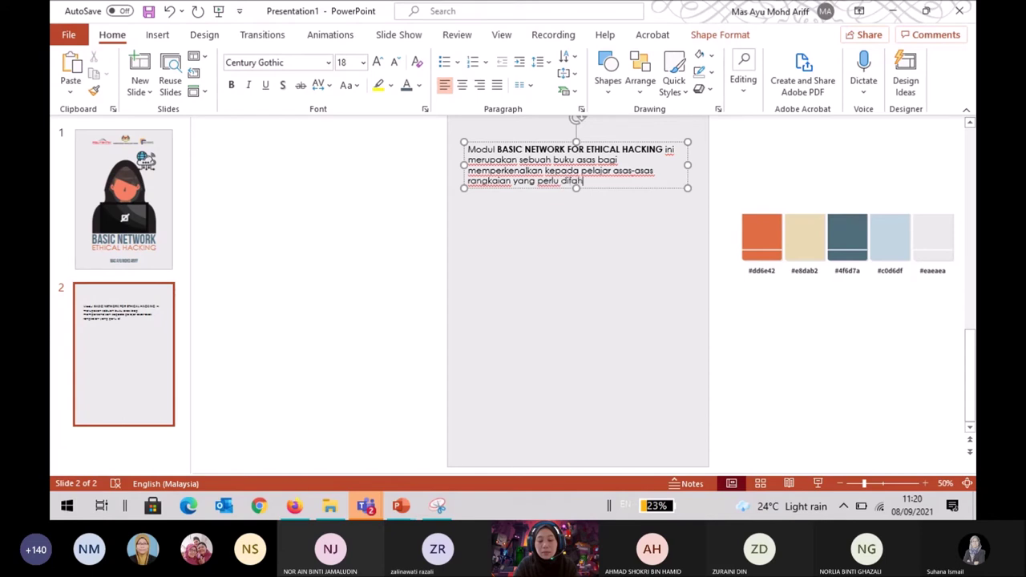
text(ami untuk tujuan ujian perembusan)
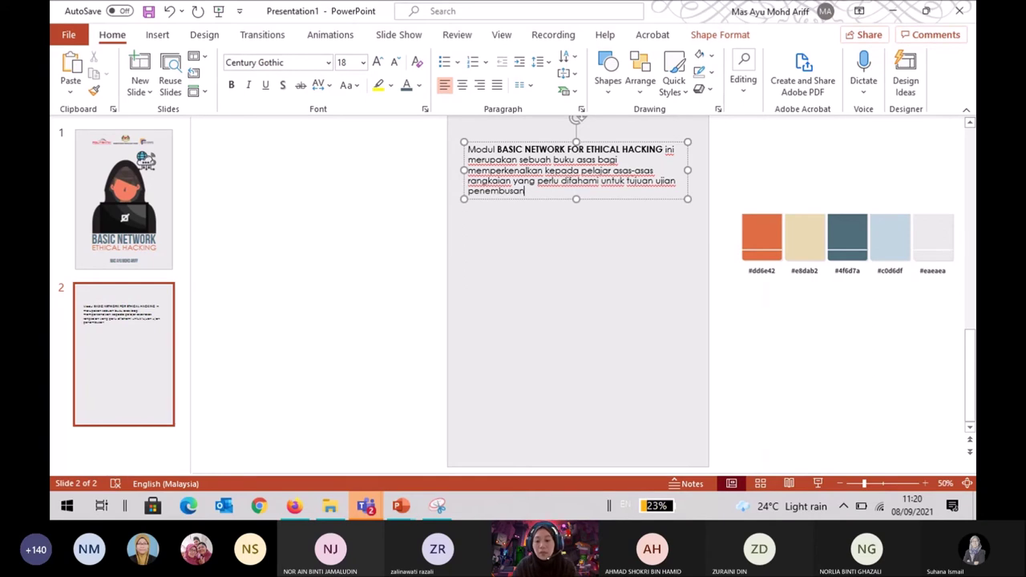
text(.)
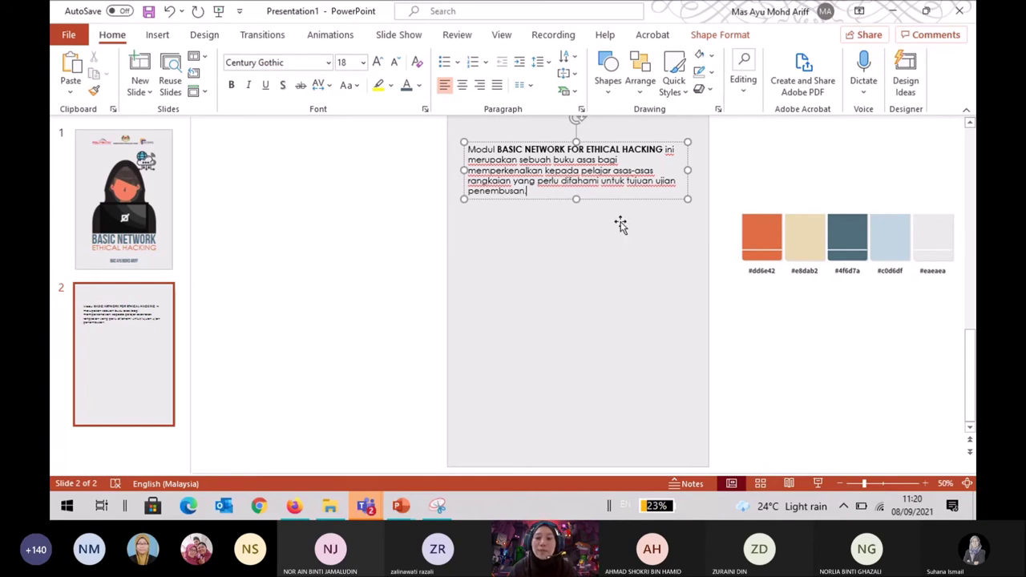
click(621, 225)
On slide 2, nudge the intro paragraph box slightly to the right.
click(621, 170)
scroll(660, 232, up, 3)
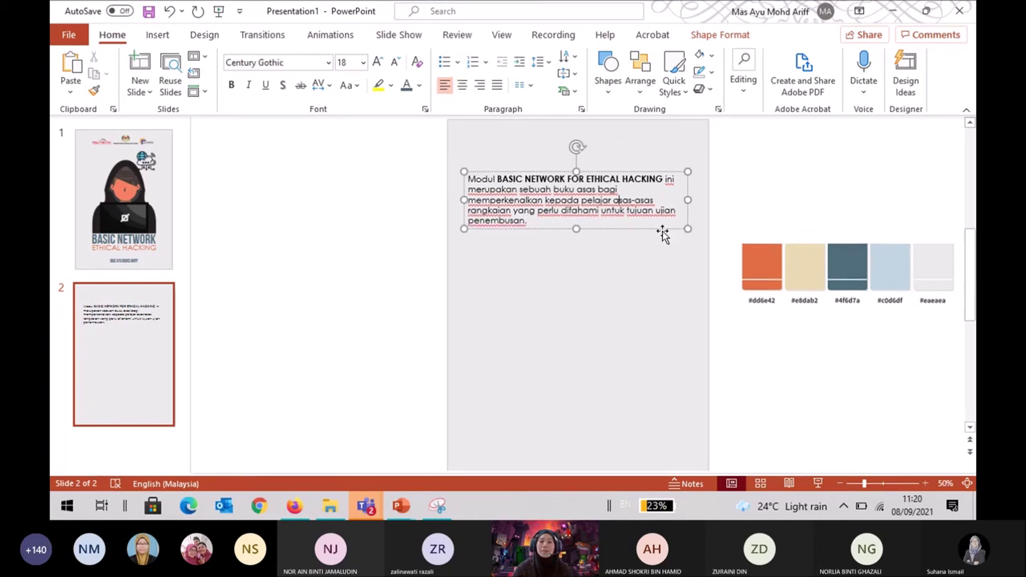
click(115, 394)
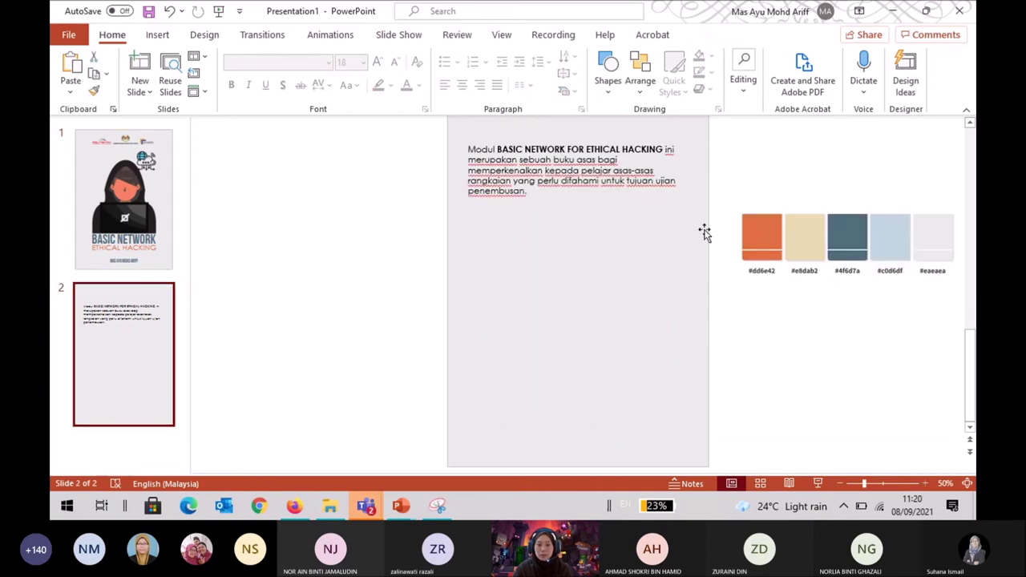
click(749, 198)
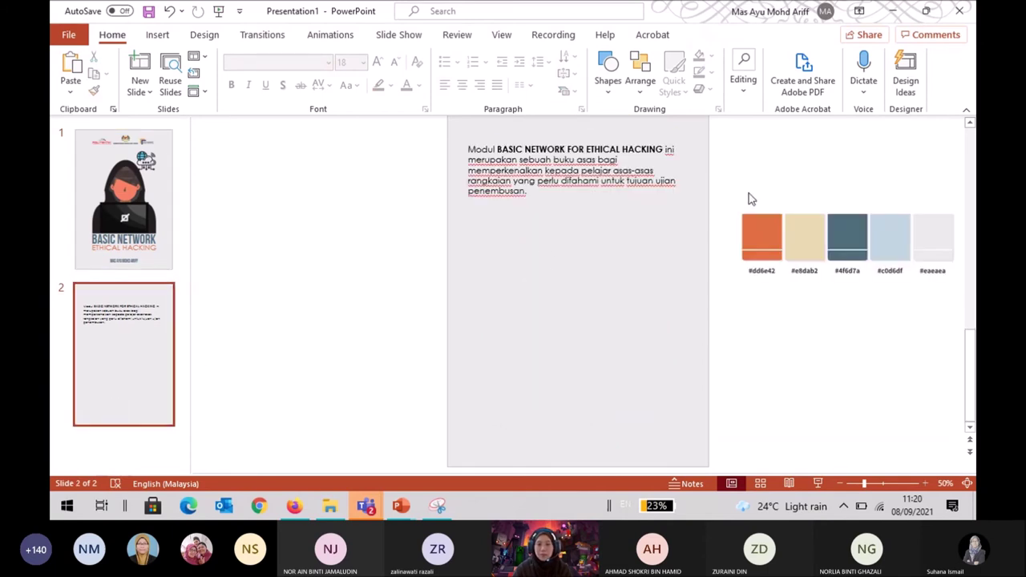
click(590, 163)
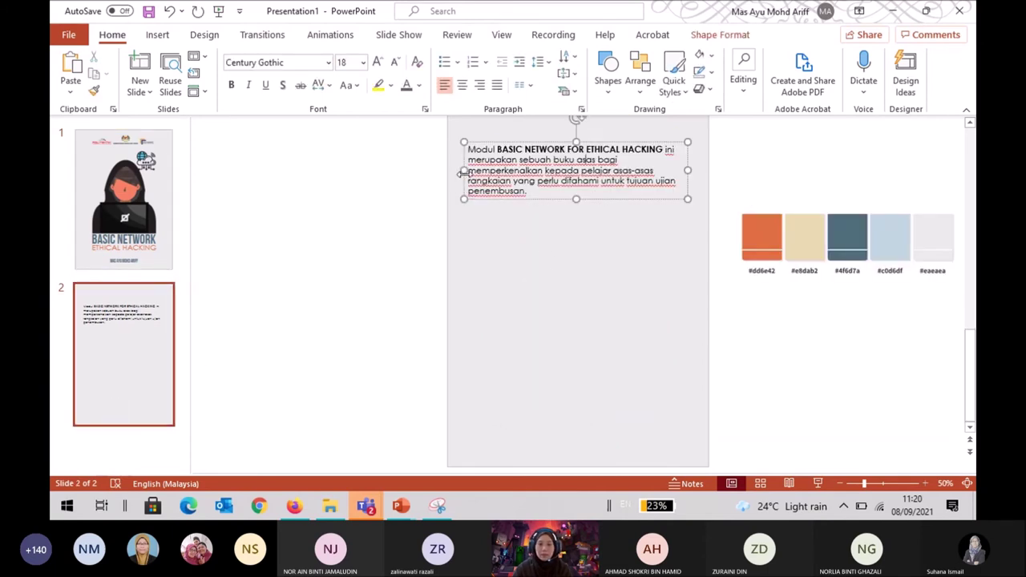
drag(463, 175, 468, 174)
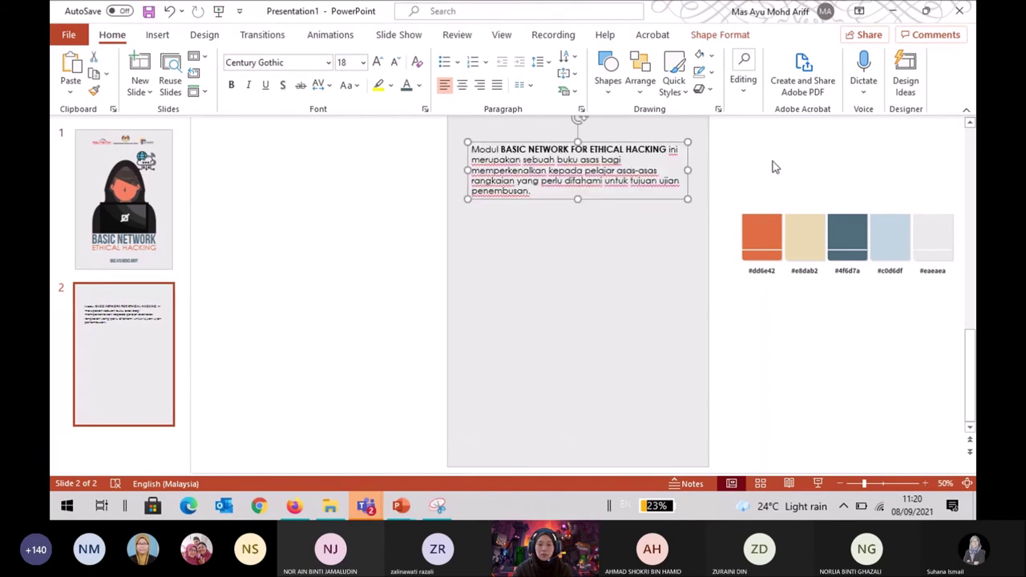
click(775, 167)
click(631, 181)
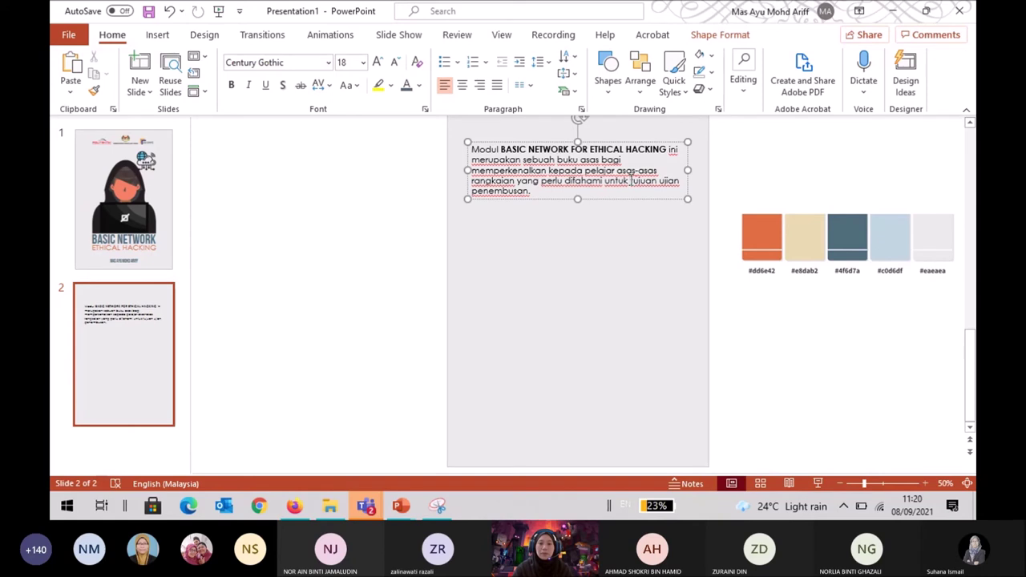
Set the paragraph to 1.5 line spacing and 14 pt font size.
click(542, 61)
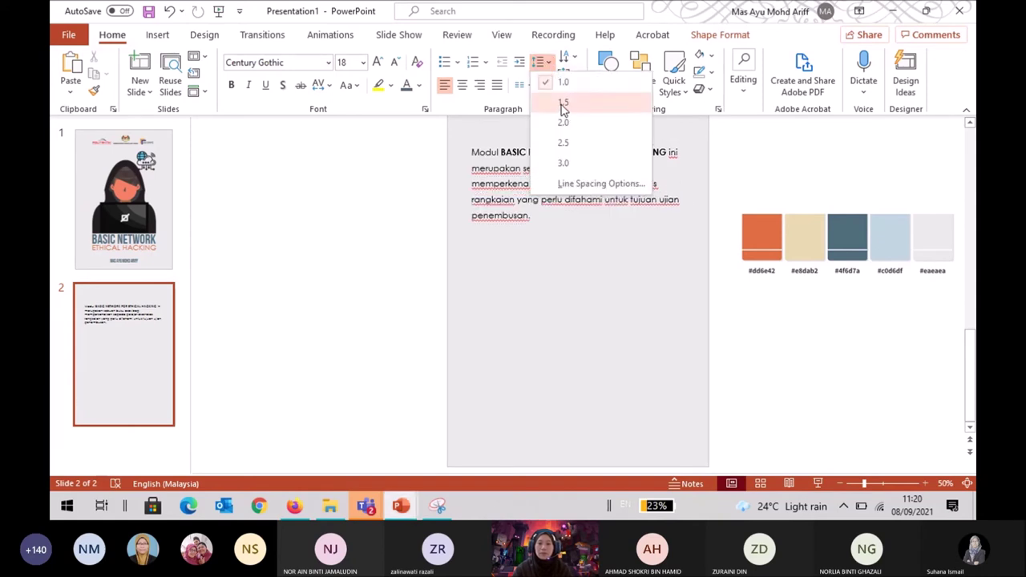
click(563, 104)
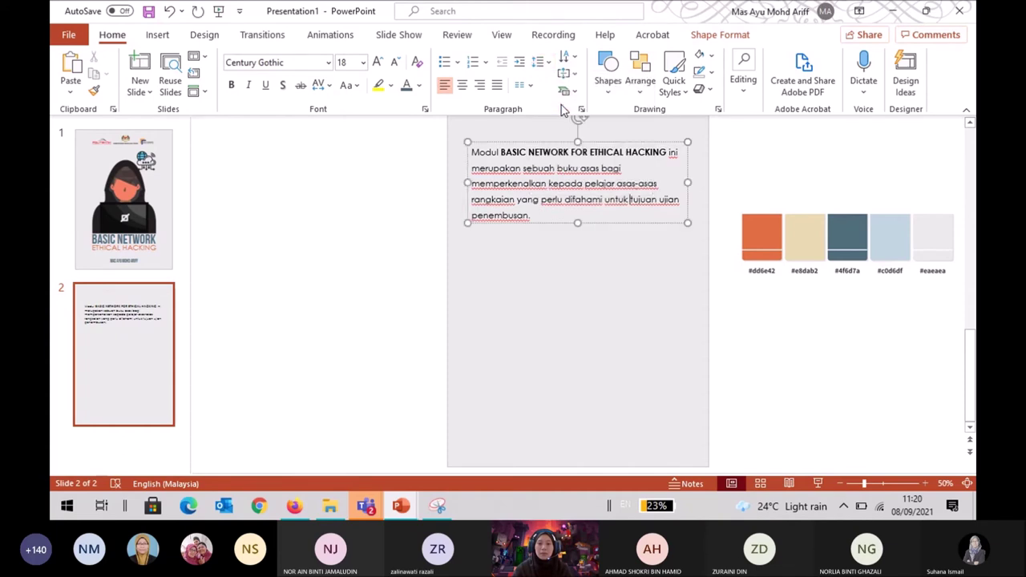
click(363, 63)
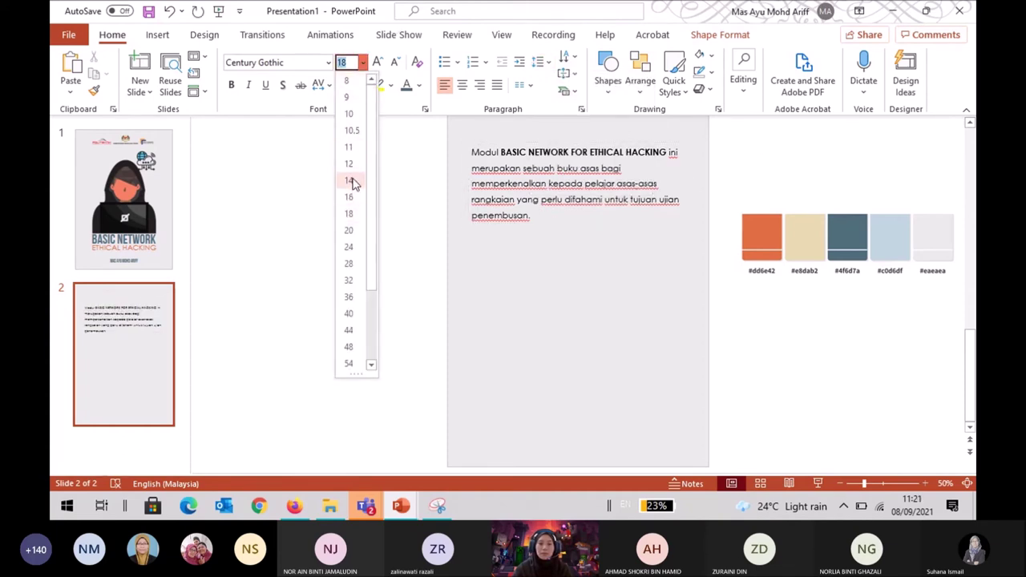
click(351, 181)
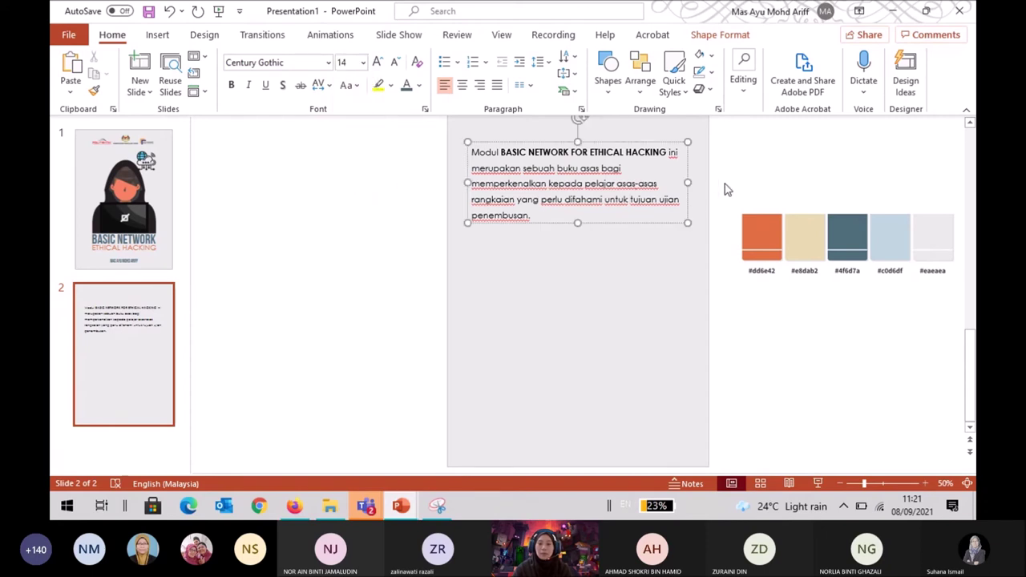
click(205, 36)
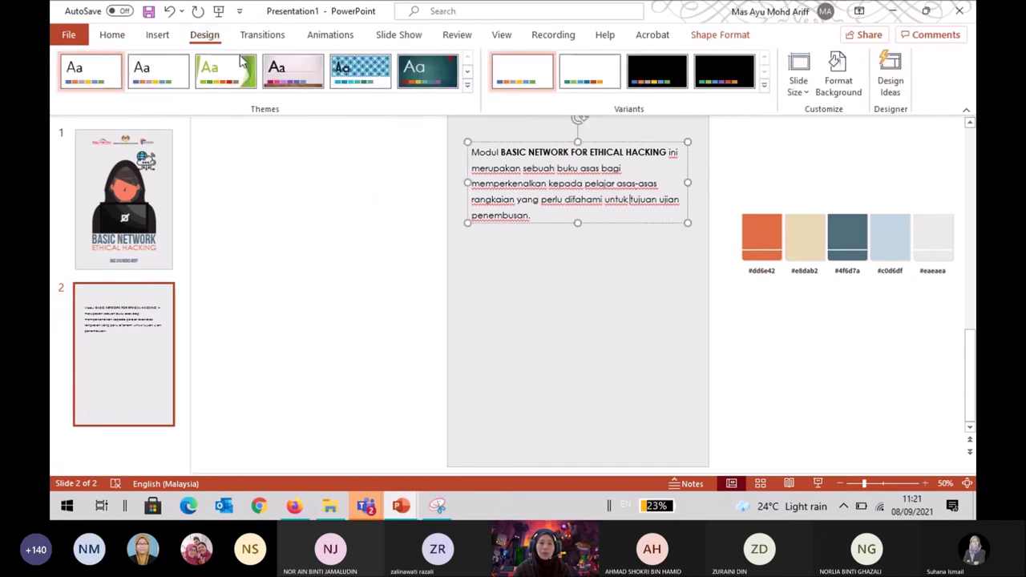
click(158, 34)
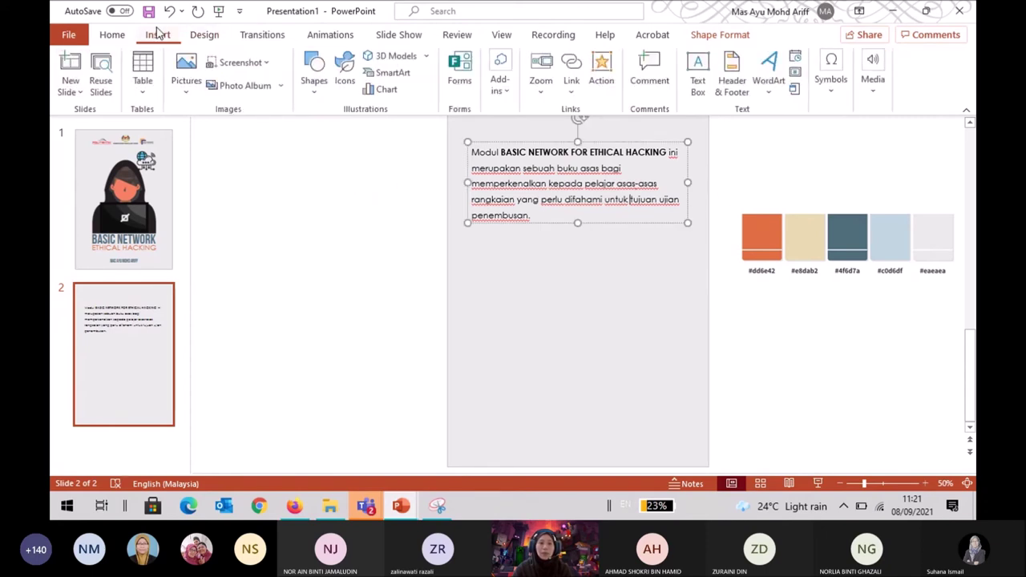
Draw a rectangle across the top of slide 2 over the intro paragraph.
click(315, 84)
click(346, 133)
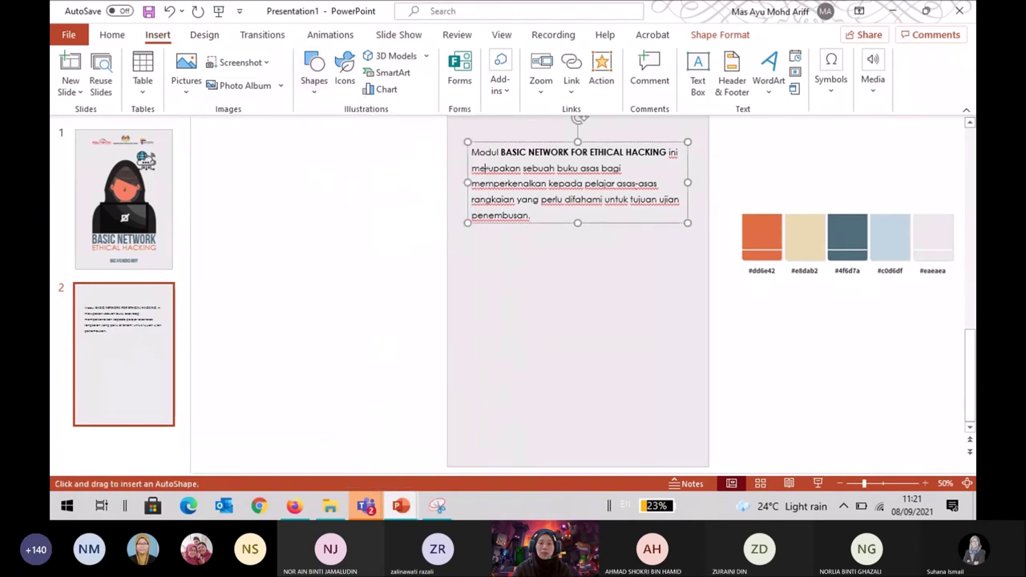
drag(467, 142, 698, 239)
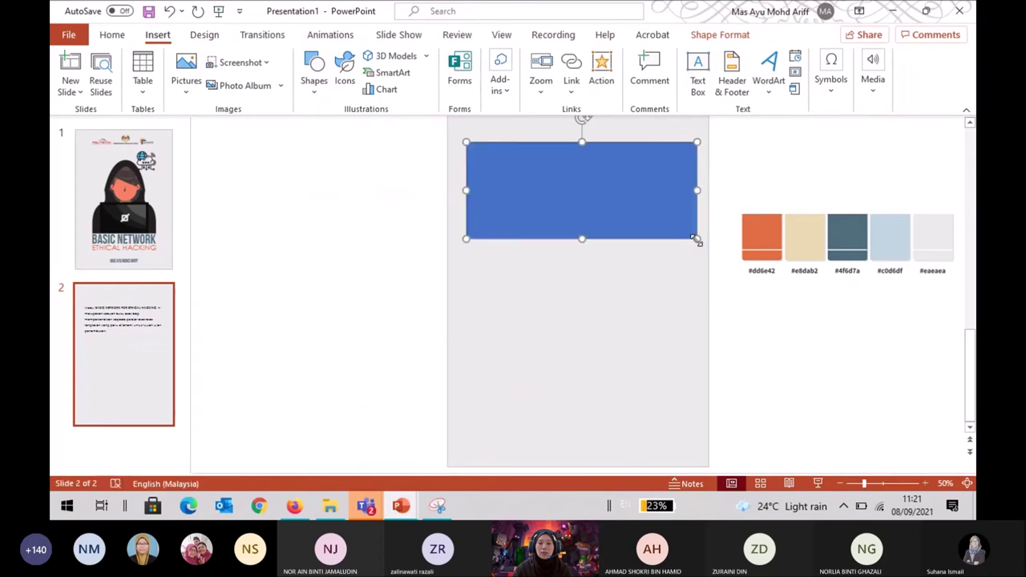
right_click(668, 218)
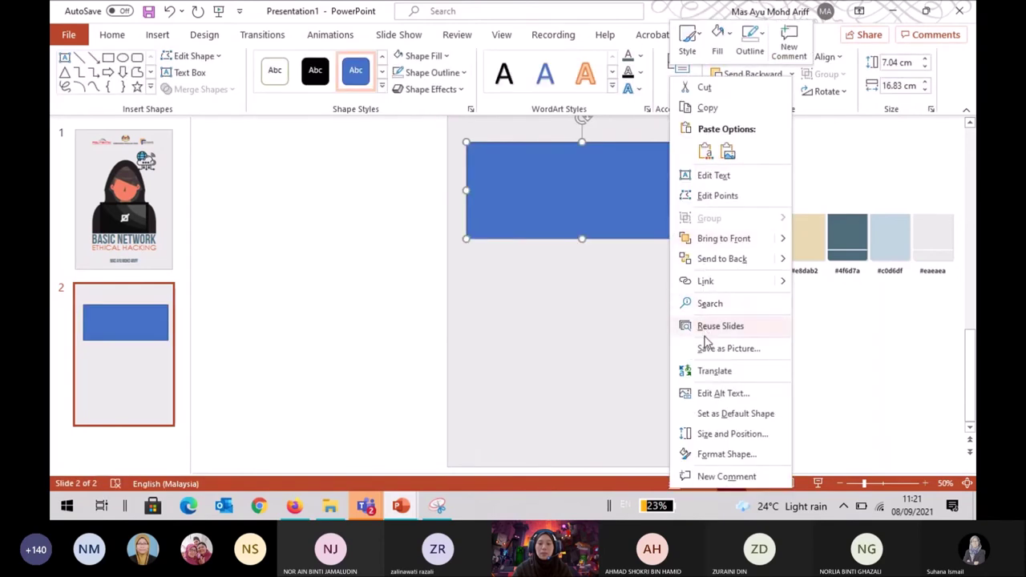
key(Escape)
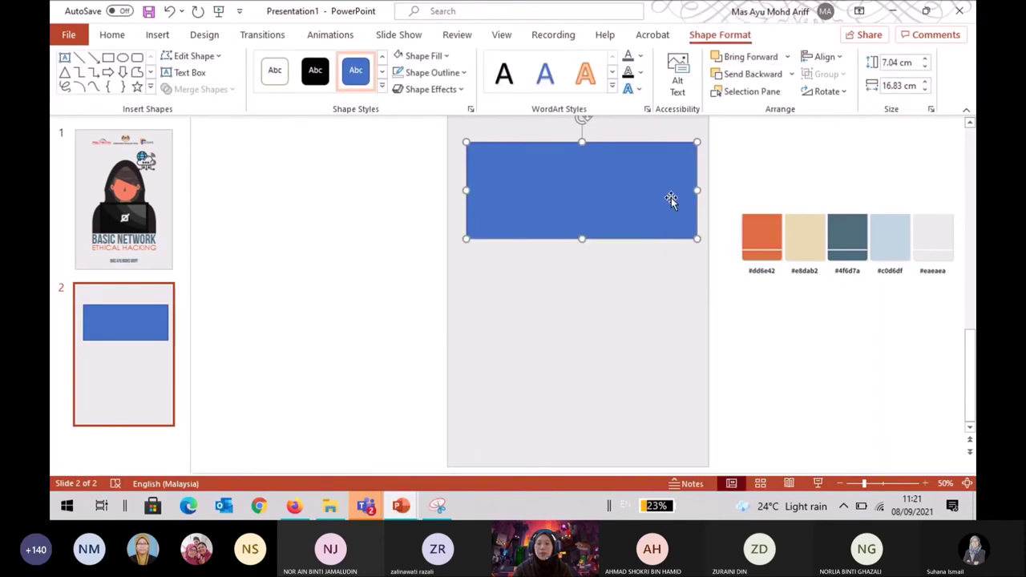
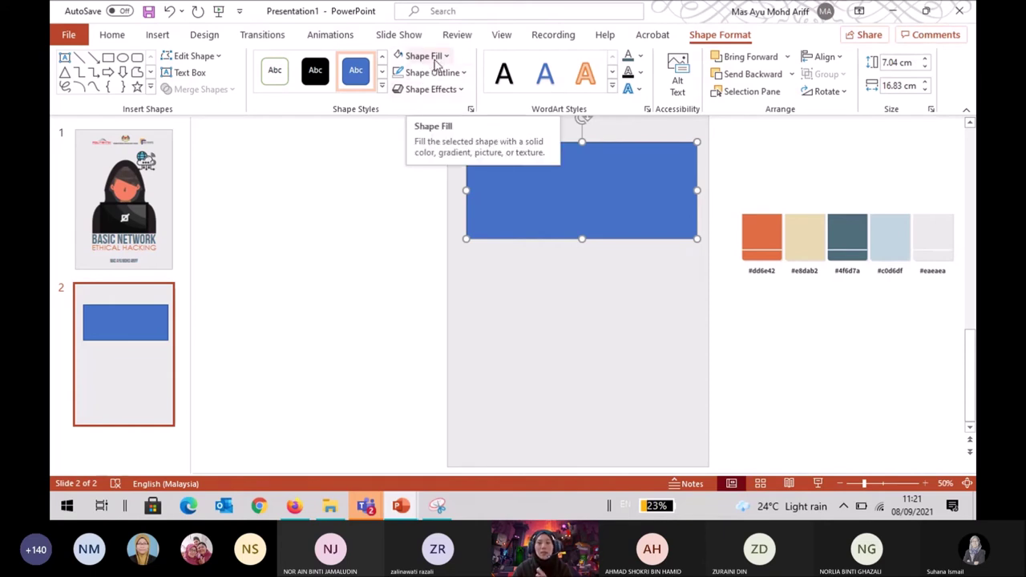
Give the rectangle a light blue #c0d6df eyedropper fill, after trying beige #e8dab2, and no outline.
click(435, 61)
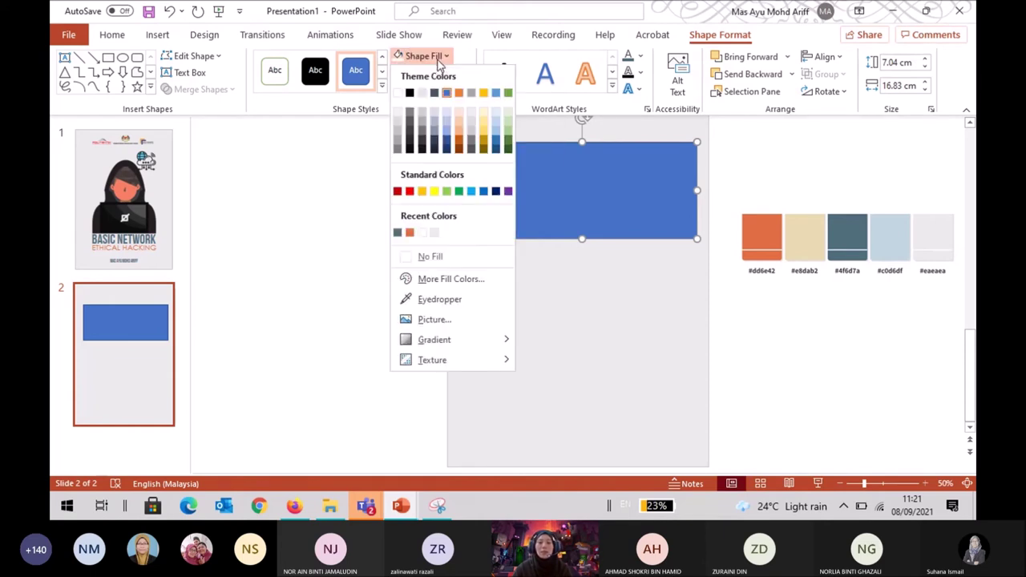
click(437, 300)
click(799, 250)
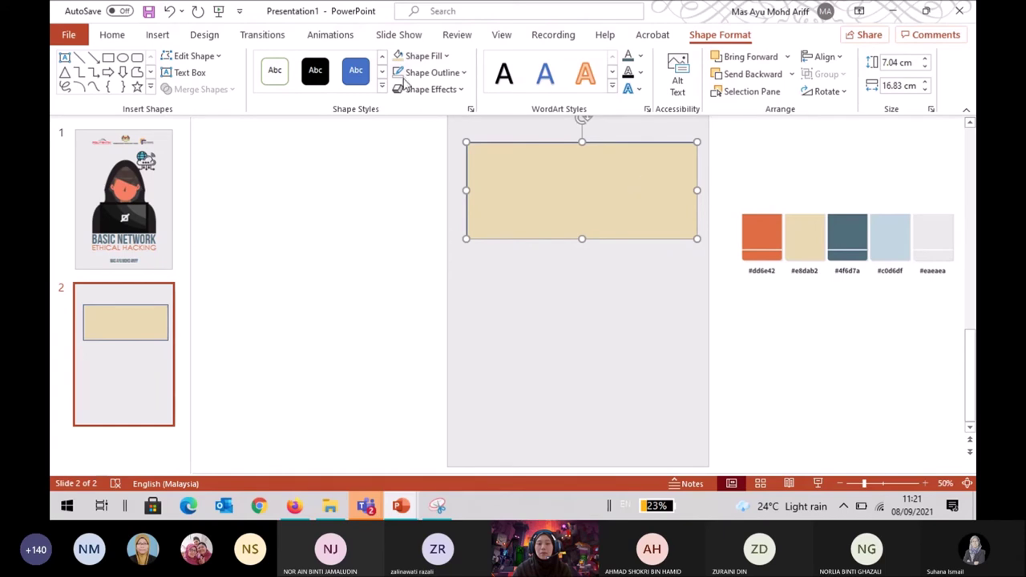
click(408, 72)
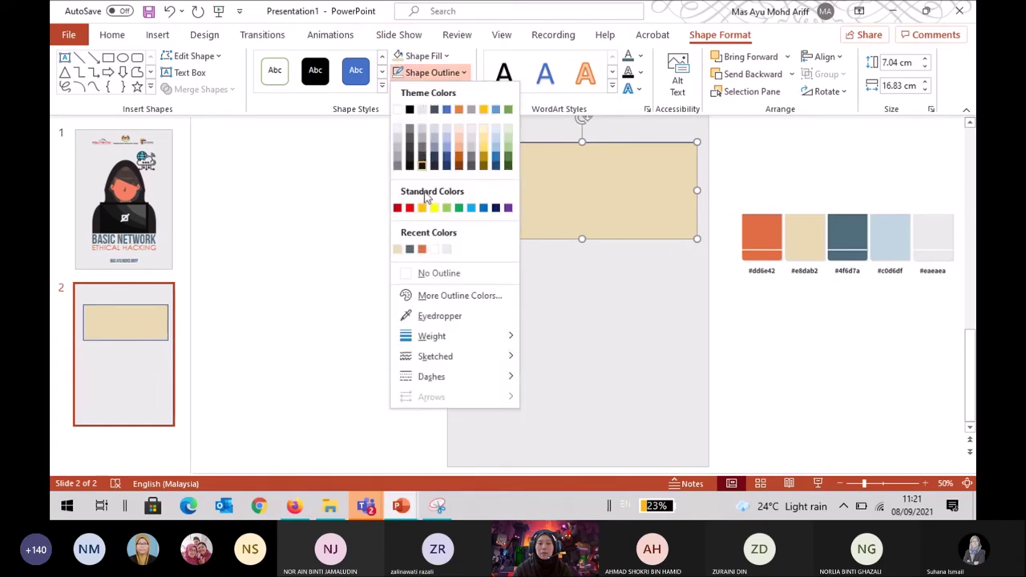
click(437, 272)
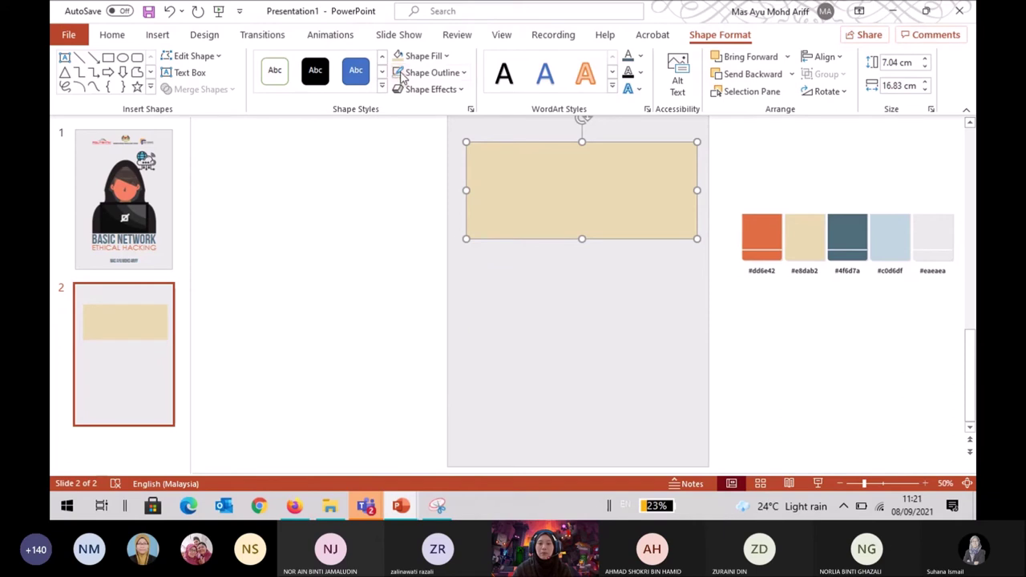
click(423, 55)
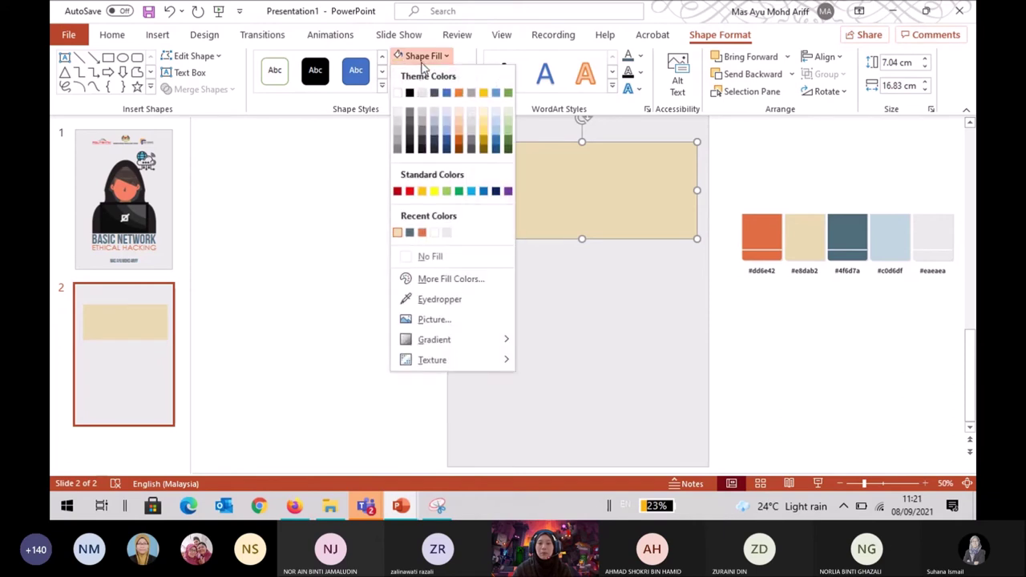
click(433, 299)
click(897, 232)
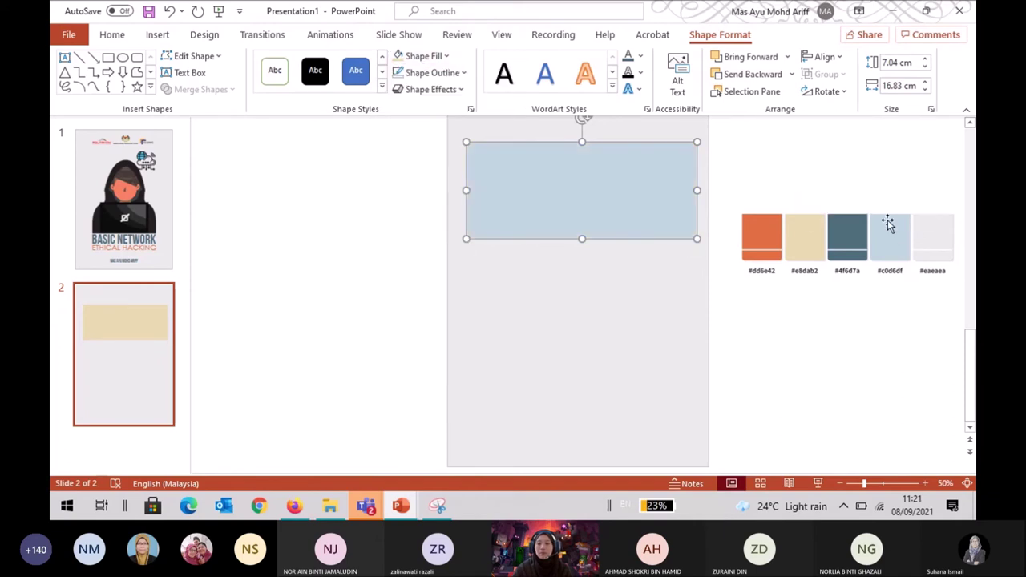
Paste the intro paragraph onto the light blue rectangle.
click(863, 184)
click(630, 188)
right_click(631, 206)
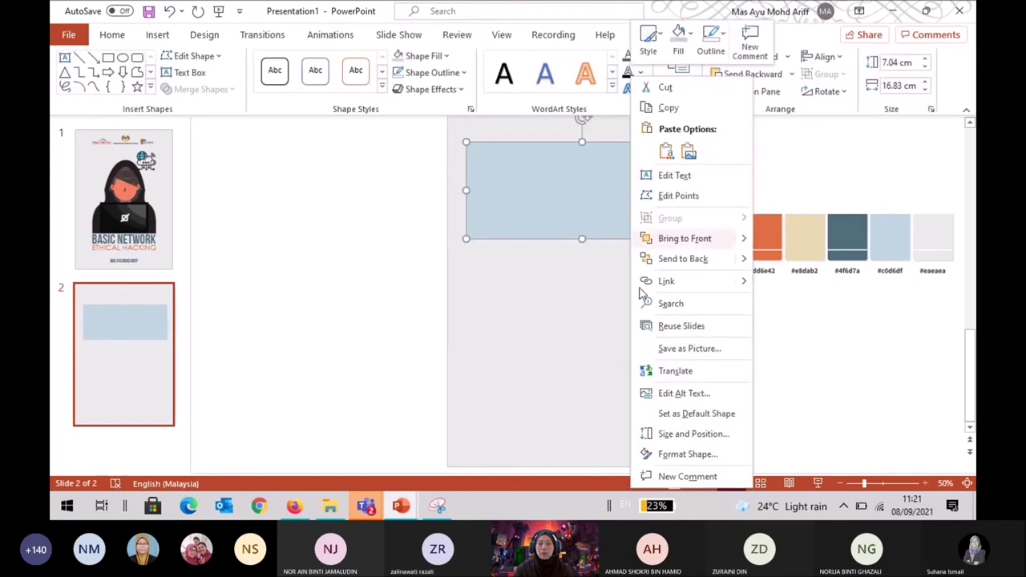
text(Modul BASIC NETWORK FOR ETHICAL HACKING ini merupakan sebuah buku asas bagi memperkenalkan kepada pelajar asas-asas rangkaian yang perlu difahami untuk tujuan ujian penembusan.)
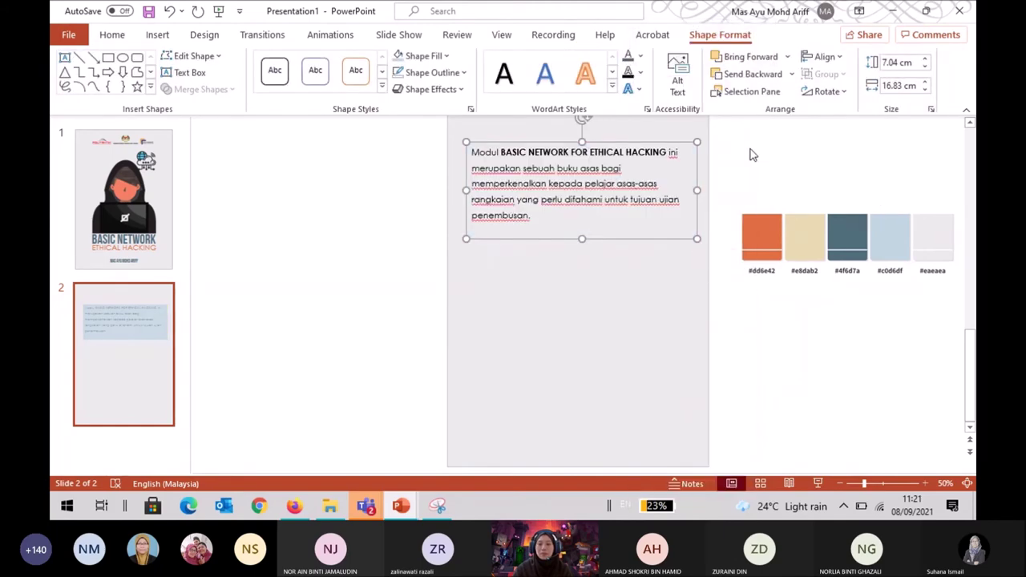
Send the large slide-sized rectangle to the back.
click(716, 230)
click(662, 345)
right_click(662, 346)
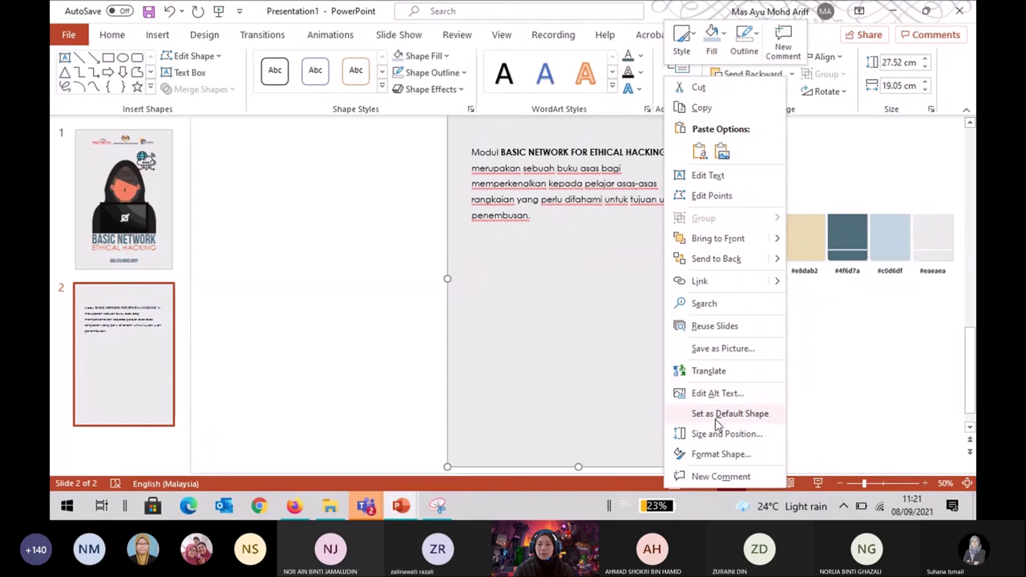
click(738, 260)
click(792, 131)
scroll(694, 210, up, 1)
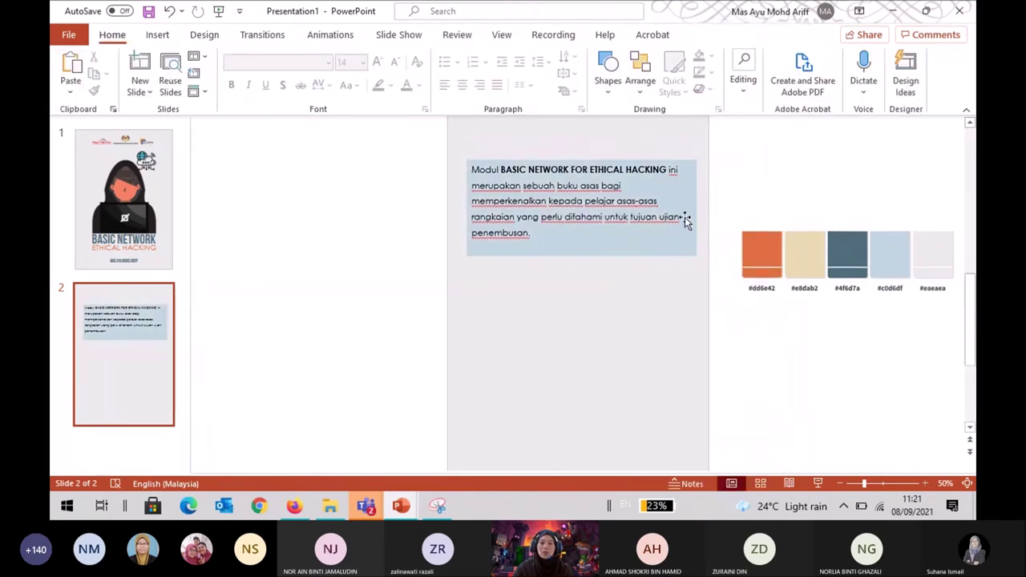
Resize the light blue box behind the intro text and nudge it slightly left.
click(613, 201)
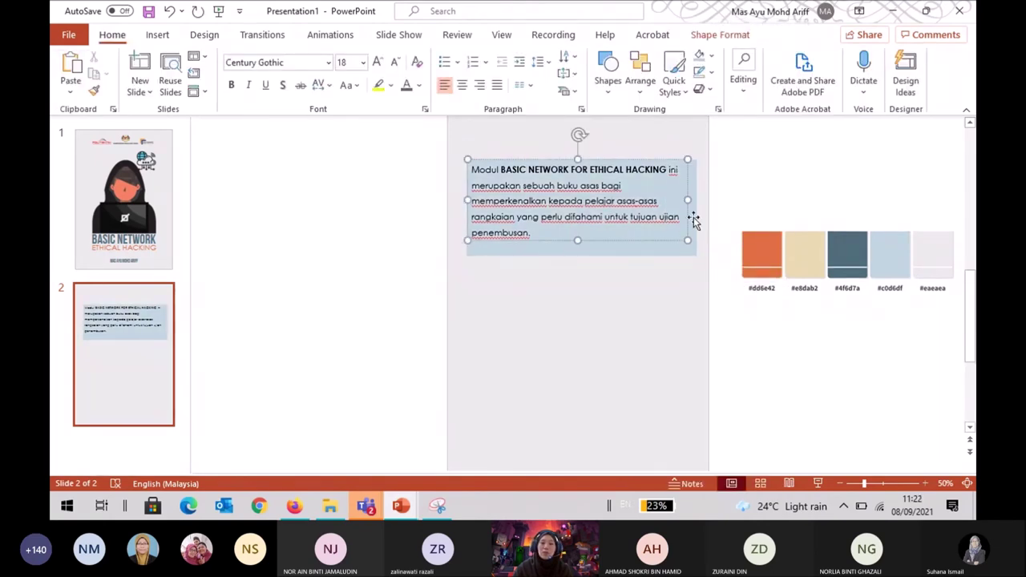
click(654, 253)
drag(583, 258, 603, 218)
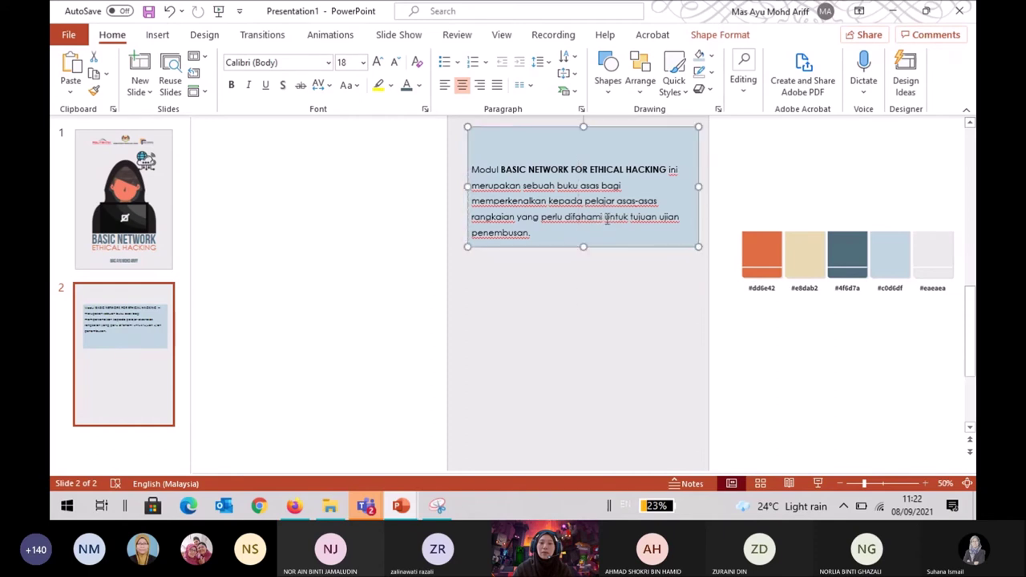
key(ctrl+z)
key(Left)
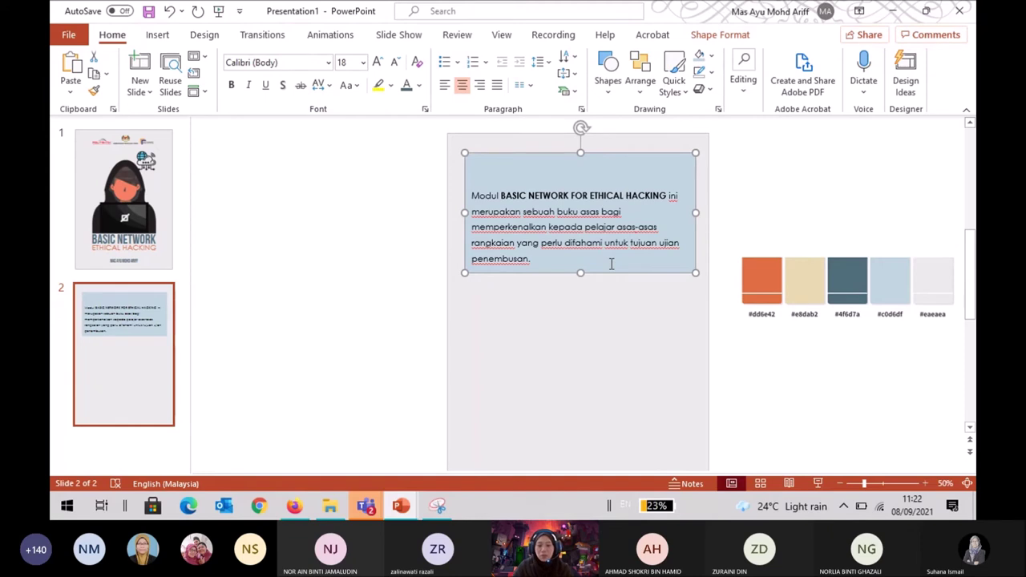
scroll(681, 216, down, 1)
Narrow the intro text box and nudge it up inside the light blue box.
click(770, 197)
click(564, 229)
drag(464, 211, 470, 211)
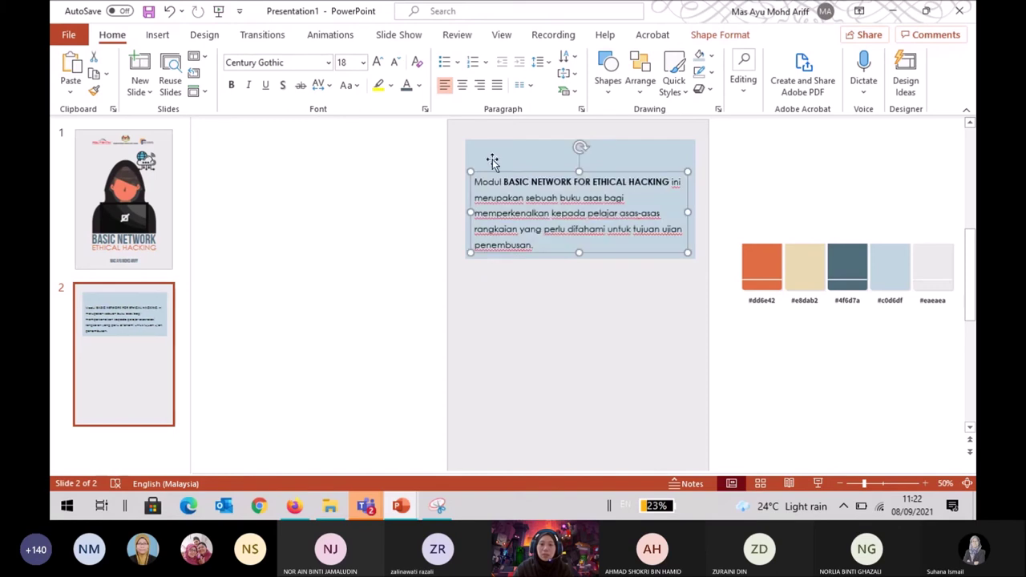
mouse_move(505, 171)
mouse_down()
mouse_move(501, 147)
mouse_move(512, 155)
mouse_up()
shift+click(542, 254)
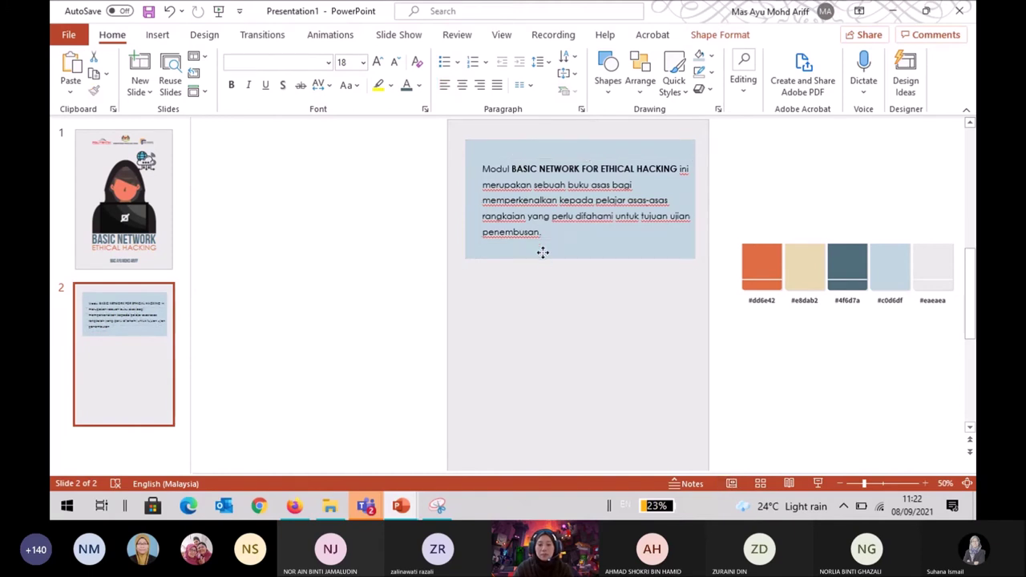
key(Down)
key(Down)
key(Down)
key(Down)
key(Down)
key(Down)
key(Down)
key(Down)
key(Down)
key(Down)
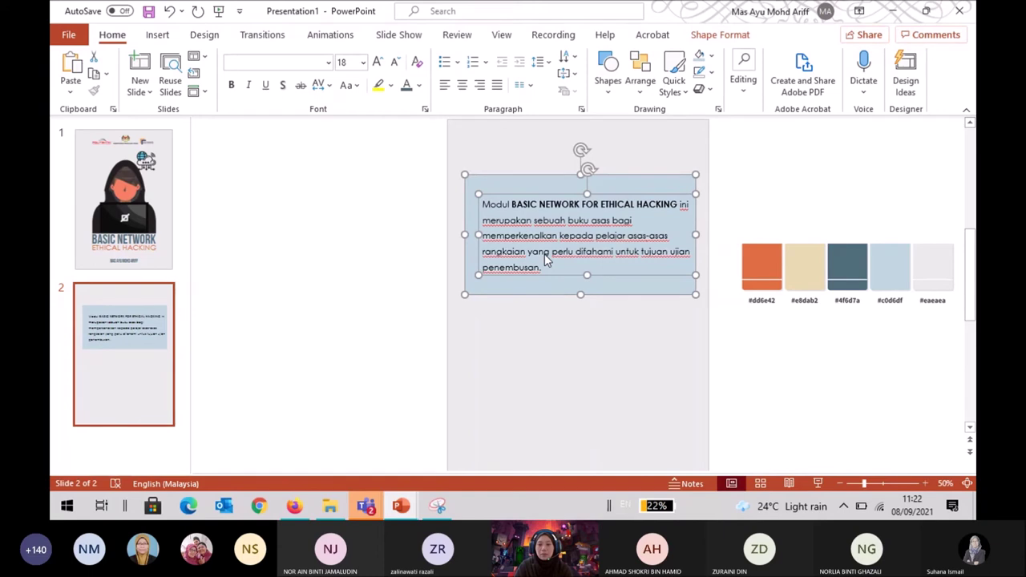
key(Up)
key(Up)
key(Up)
key(Up)
key(Up)
key(Up)
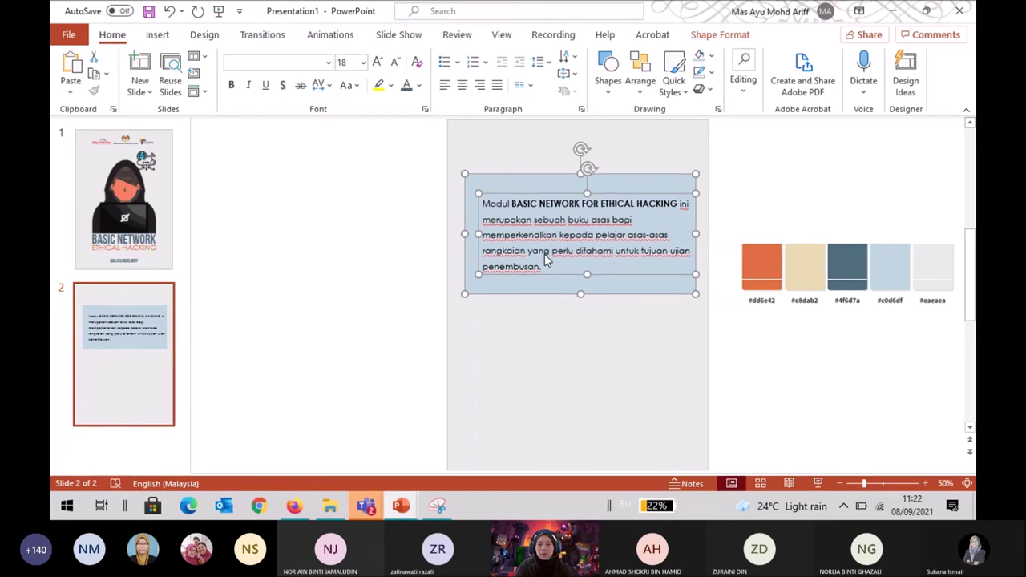
key(Up)
key(Up)
key(Up)
key(Up)
key(Up)
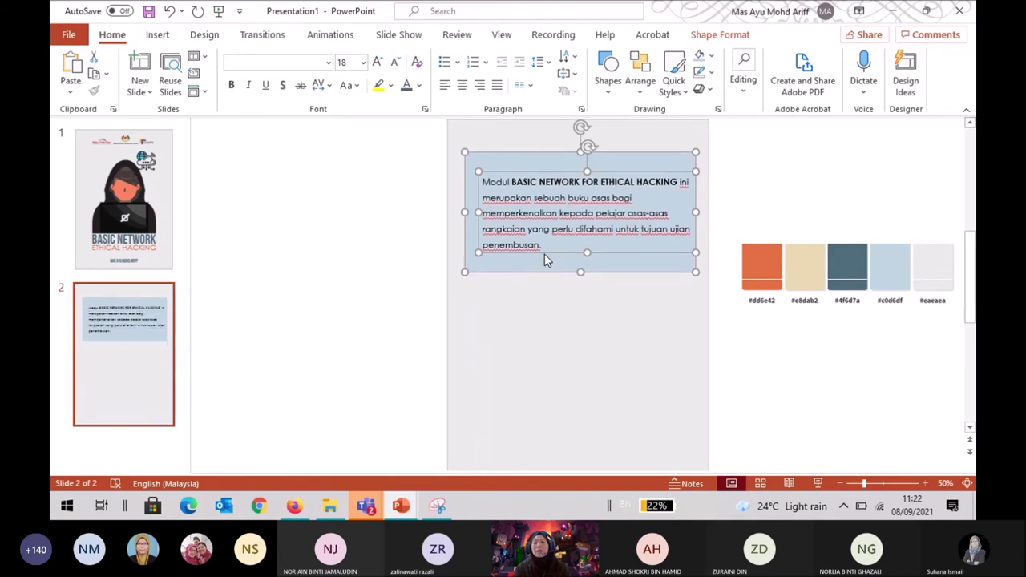
key(Up)
key(Up)
key(Up)
key(Up)
key(Up)
key(Up)
key(Up)
key(Up)
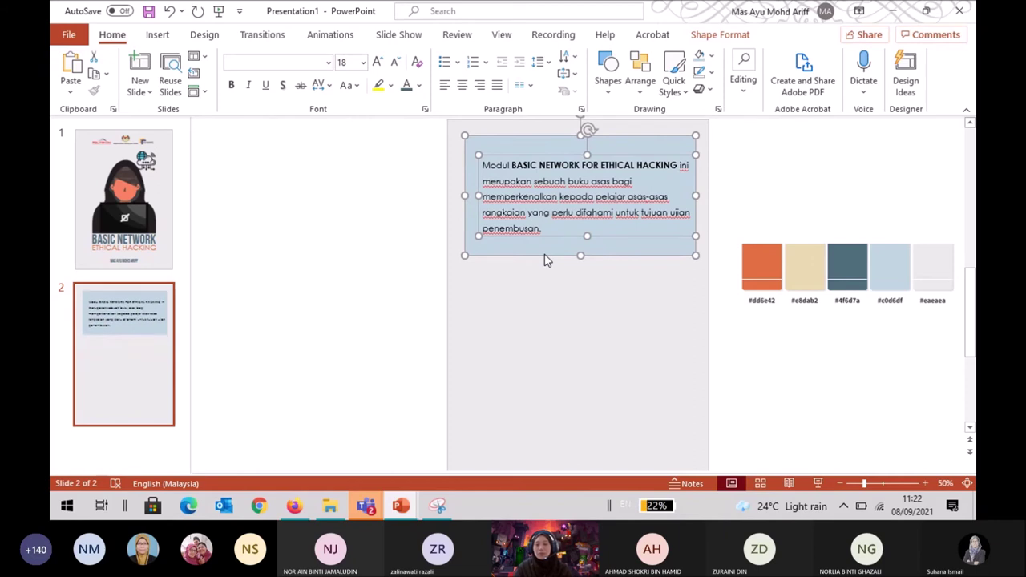
click(883, 190)
click(648, 207)
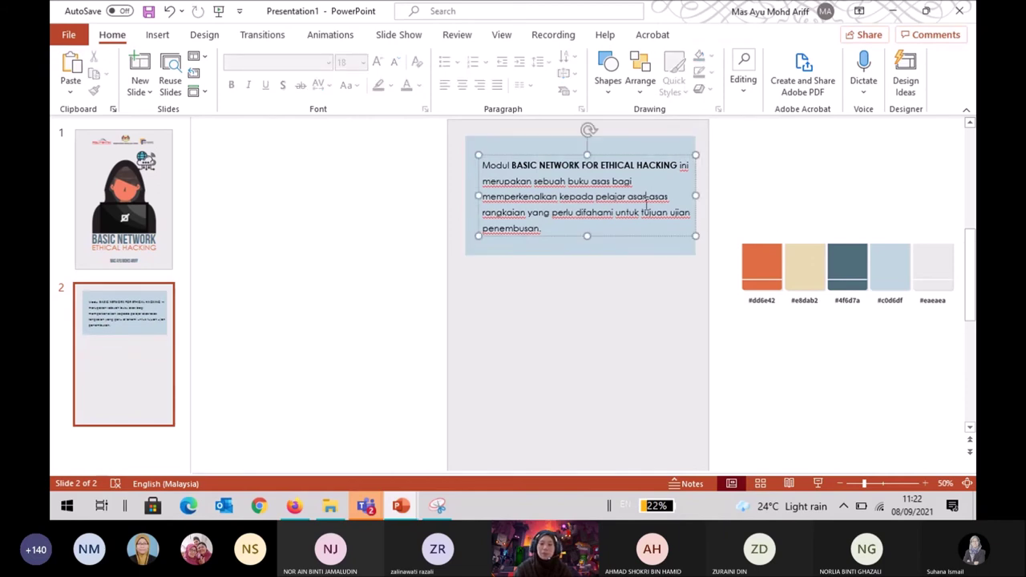
Narrow the intro text box so the paragraph rewraps, and justify it.
drag(698, 195, 682, 195)
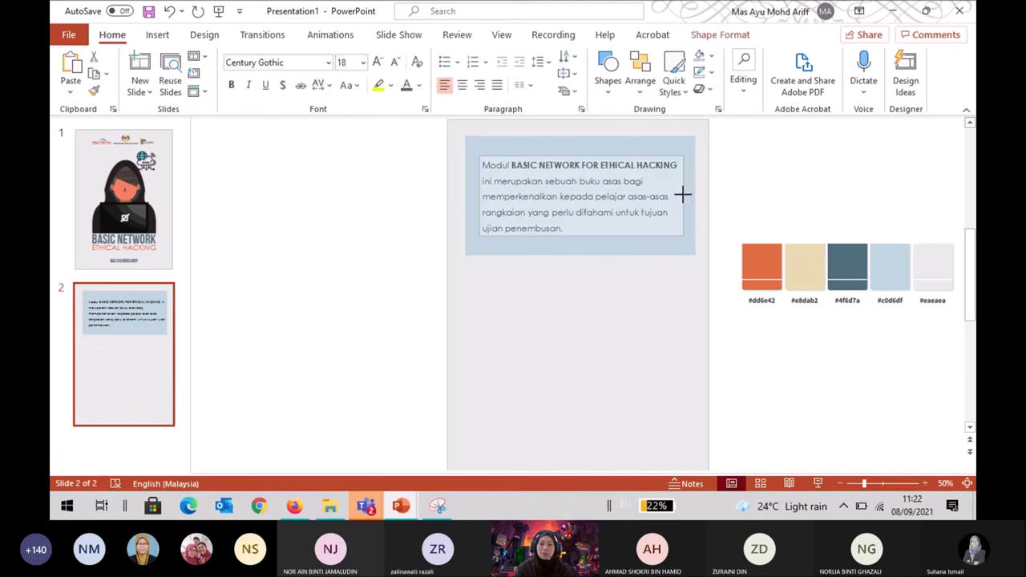
click(766, 198)
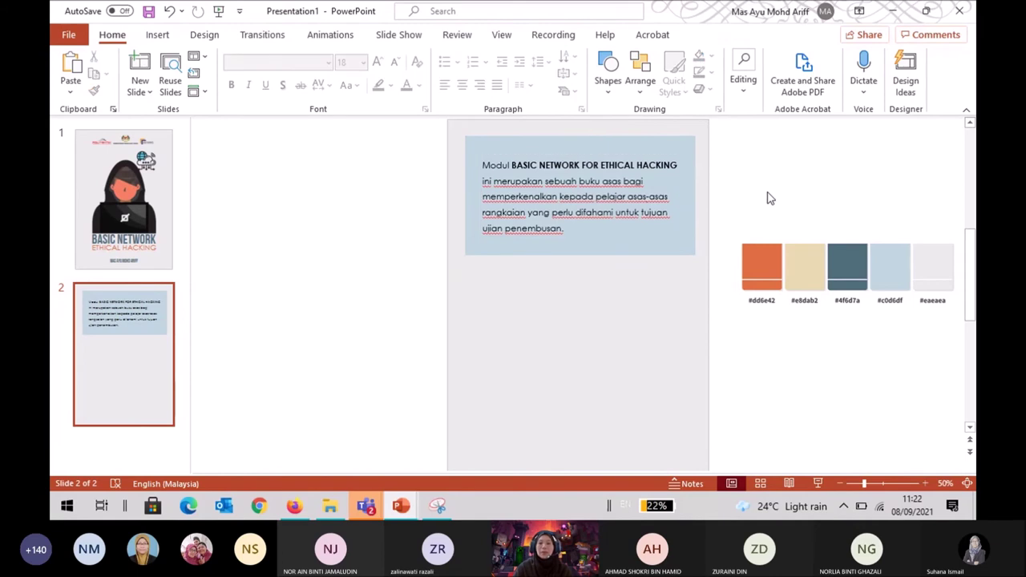
click(601, 196)
drag(570, 227, 479, 166)
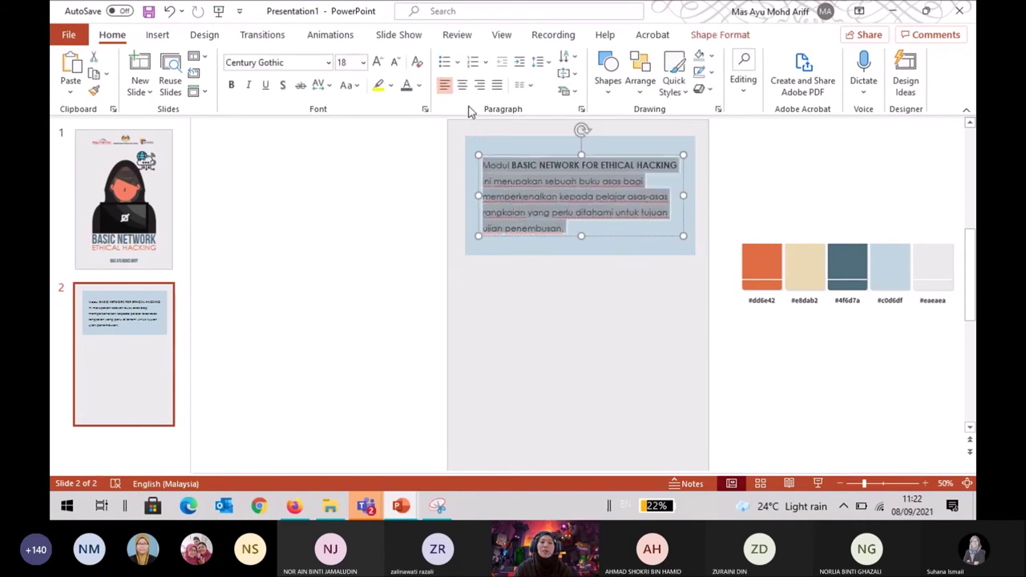
click(496, 85)
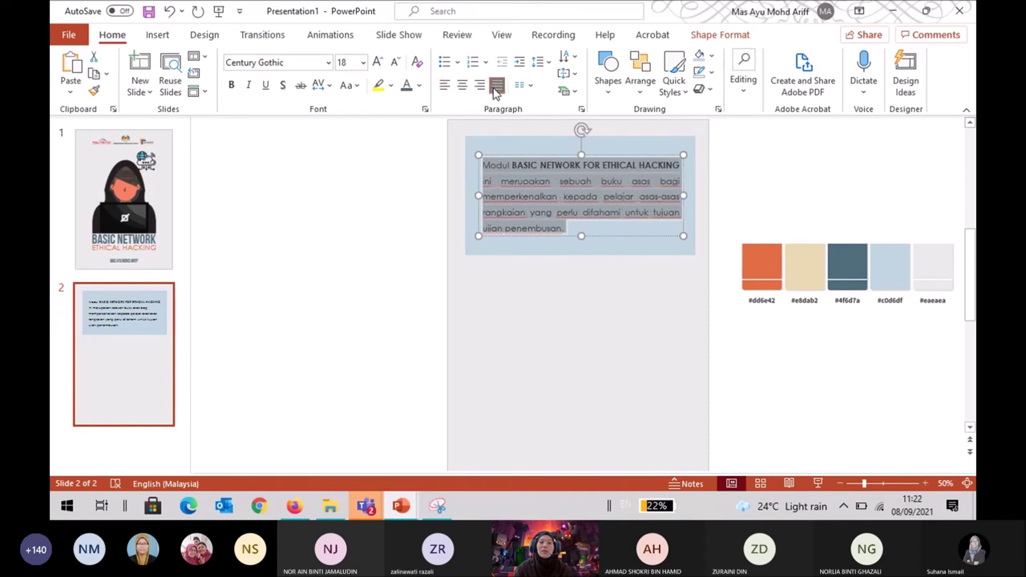
click(830, 185)
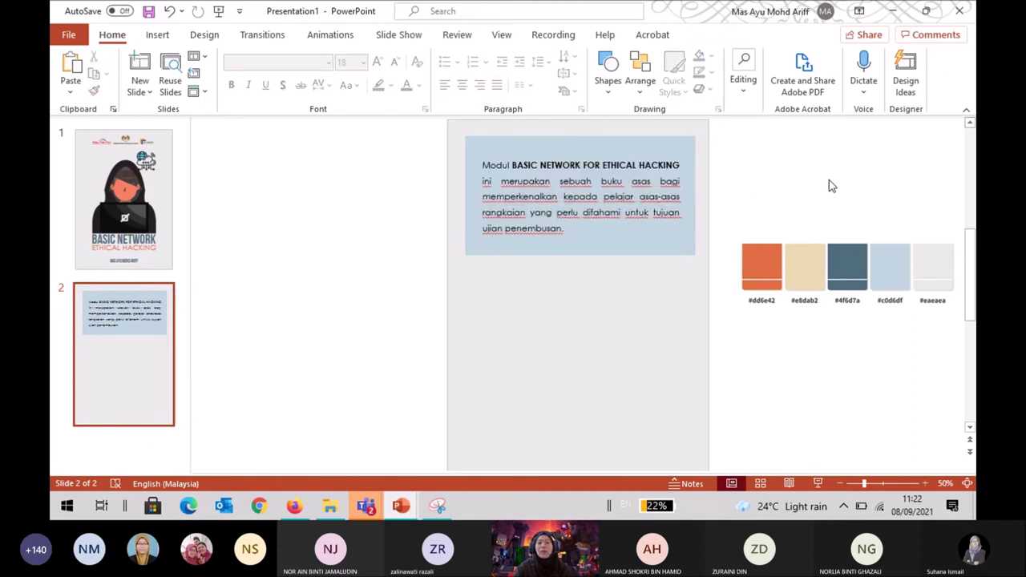
Select the whole intro paragraph and switch it to left alignment.
click(559, 184)
drag(559, 184, 553, 186)
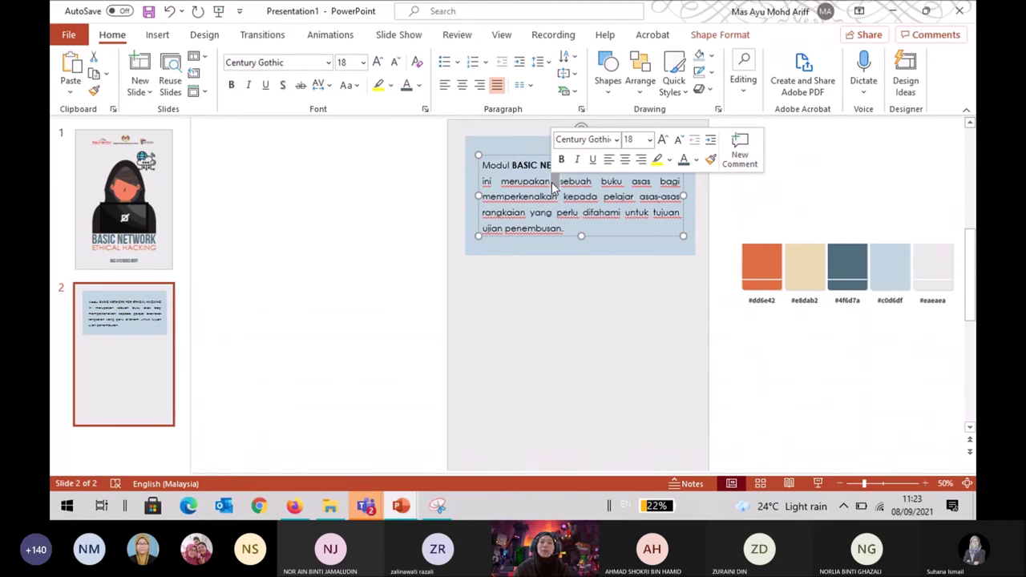
click(790, 184)
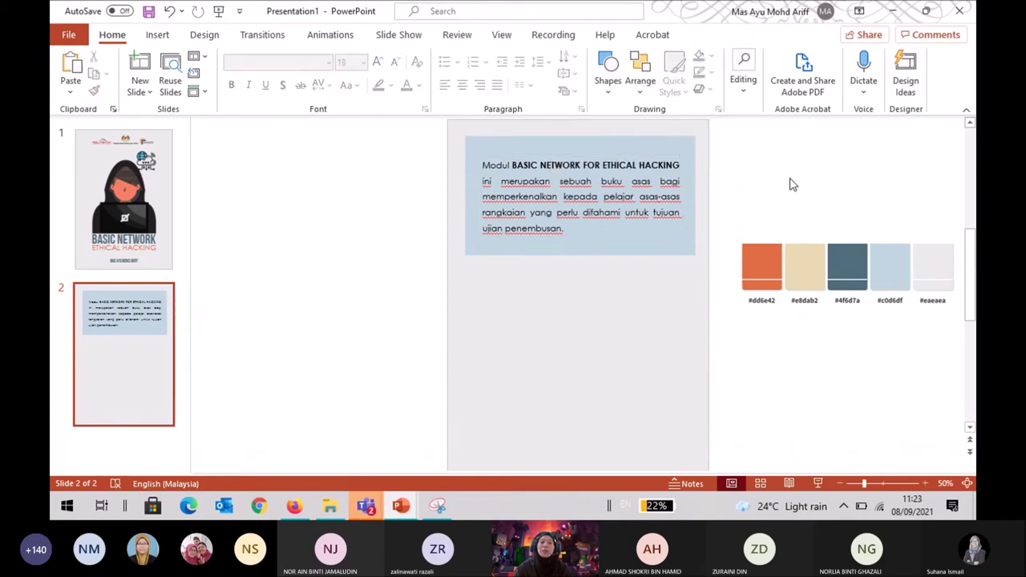
click(655, 219)
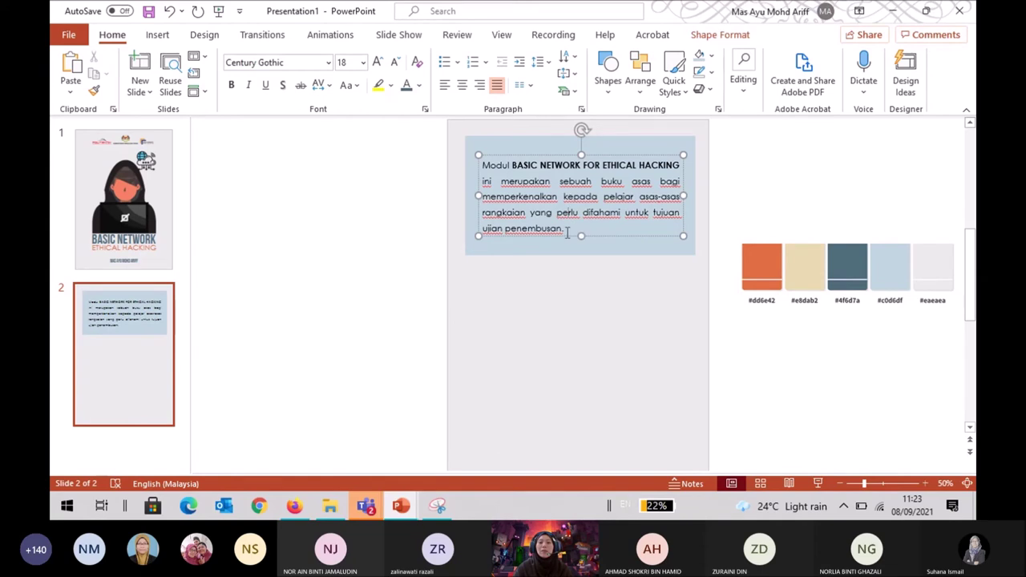
drag(575, 228, 485, 178)
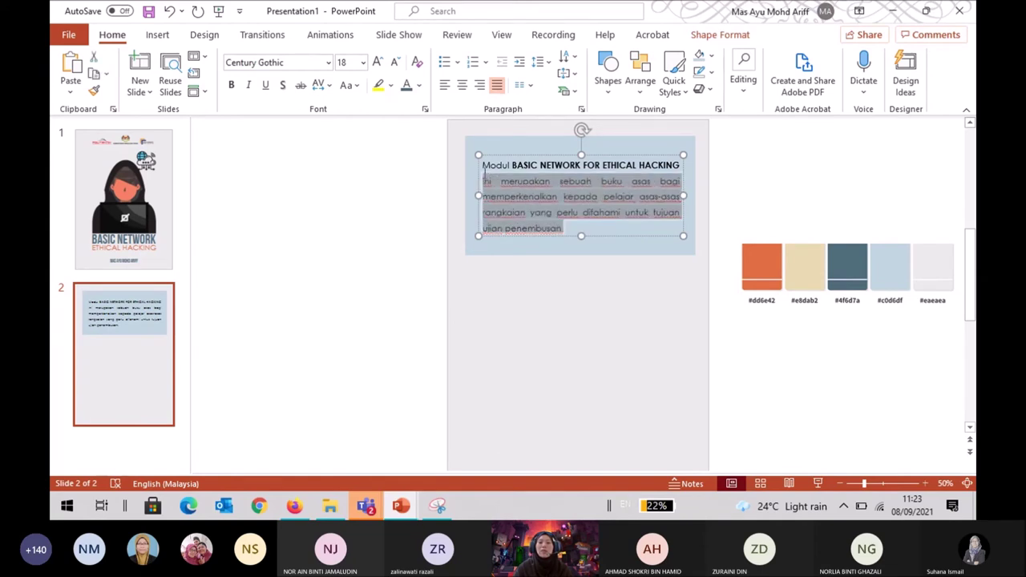
click(804, 166)
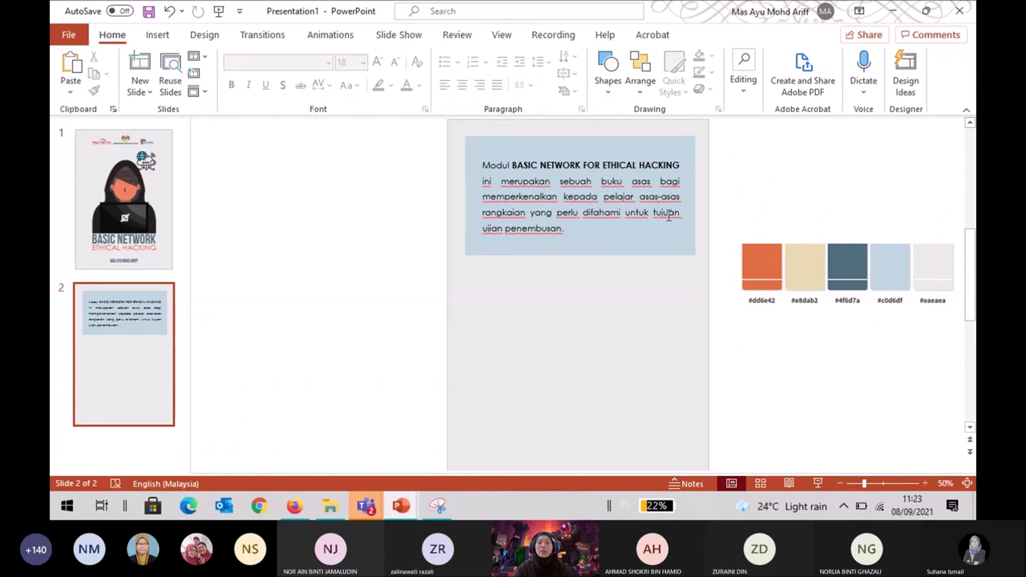
drag(586, 232, 479, 160)
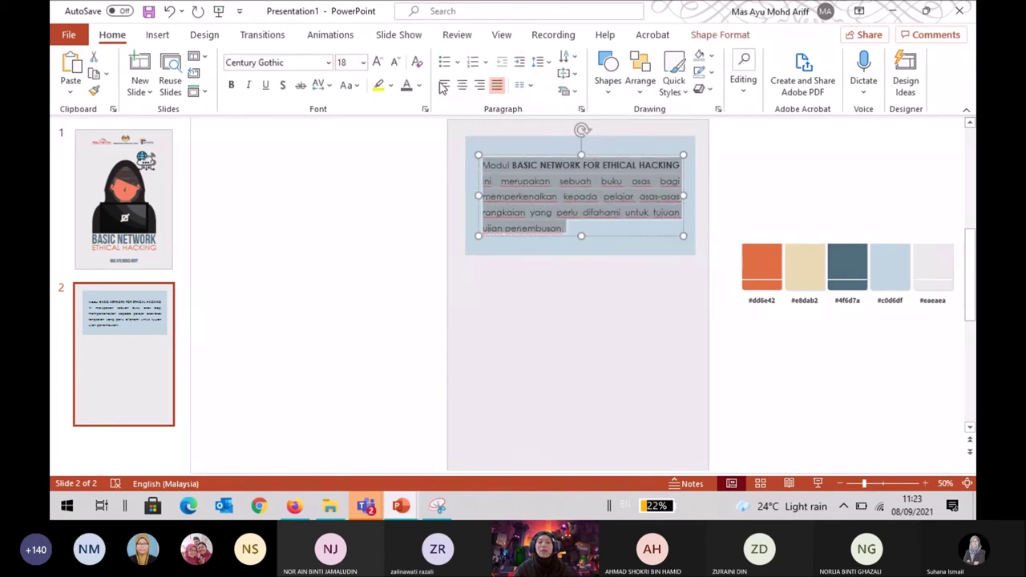
click(443, 85)
click(826, 188)
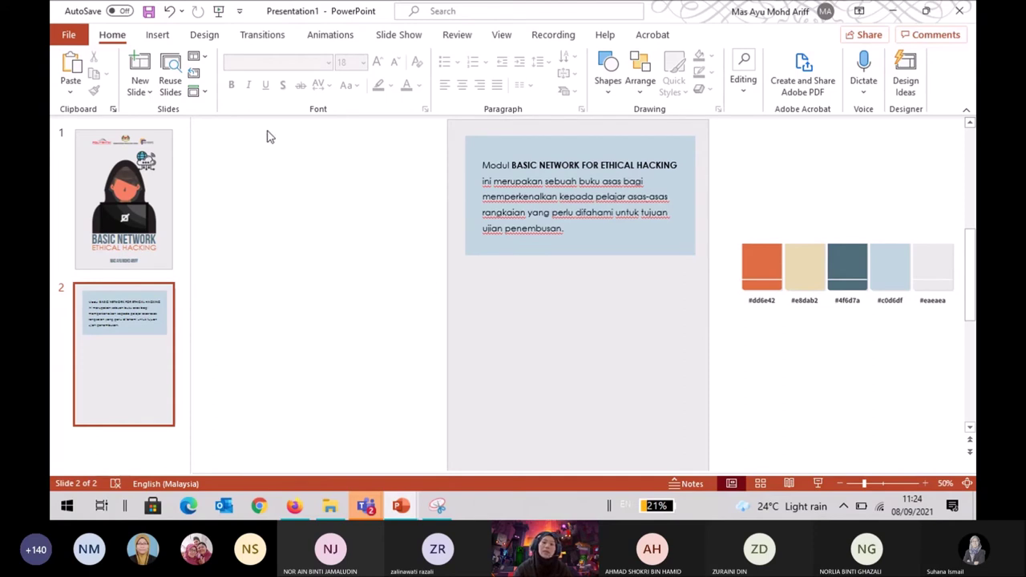
click(168, 36)
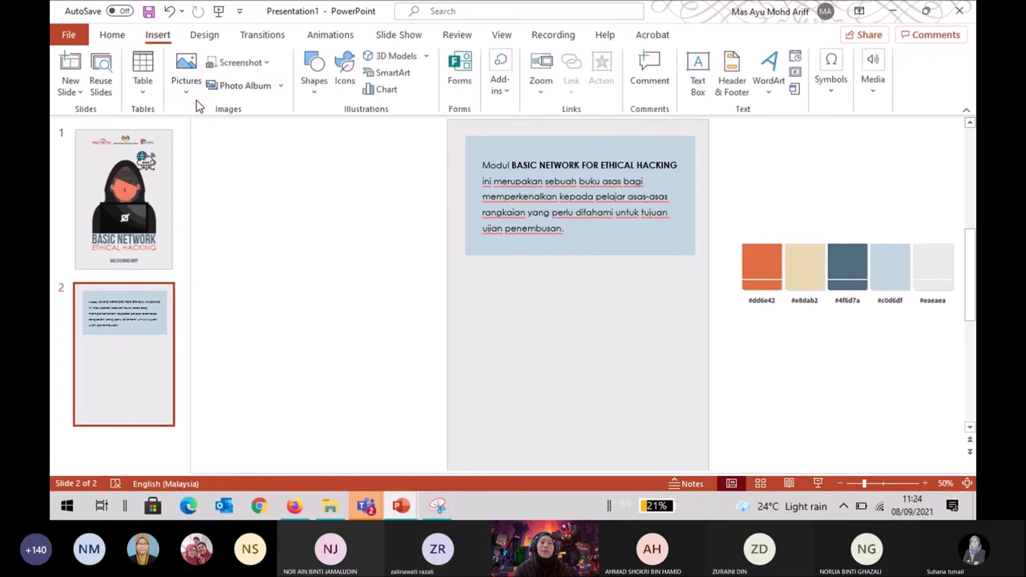
Insert the author's portrait photo from this device and move it left of the slide.
click(186, 73)
click(220, 136)
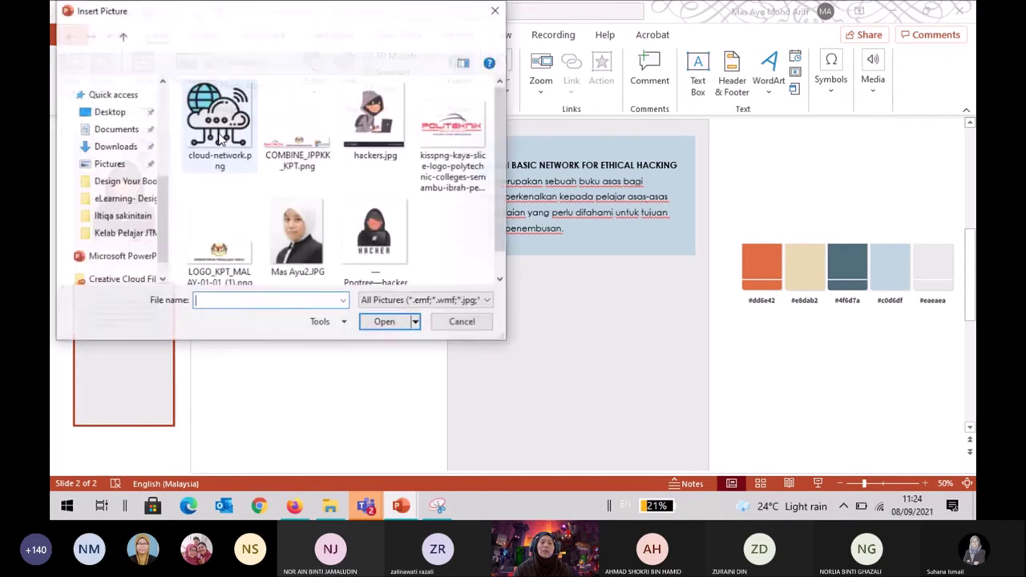
click(309, 233)
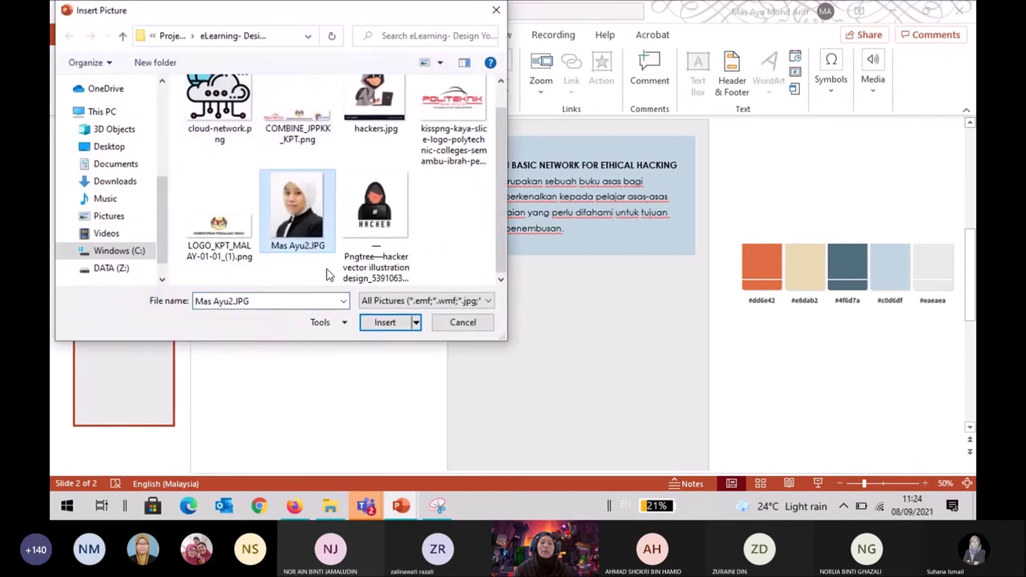
click(371, 322)
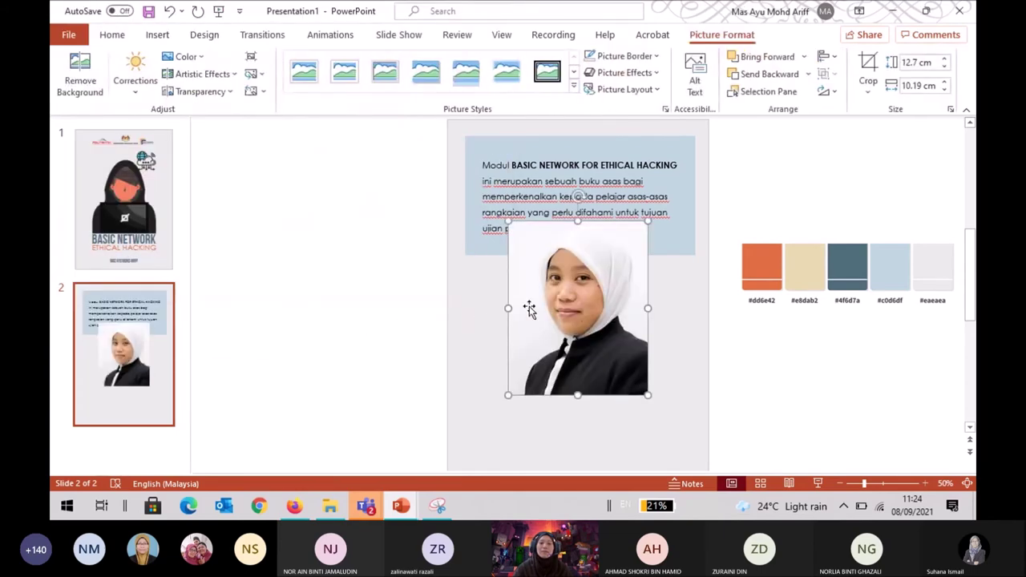
drag(566, 301, 307, 280)
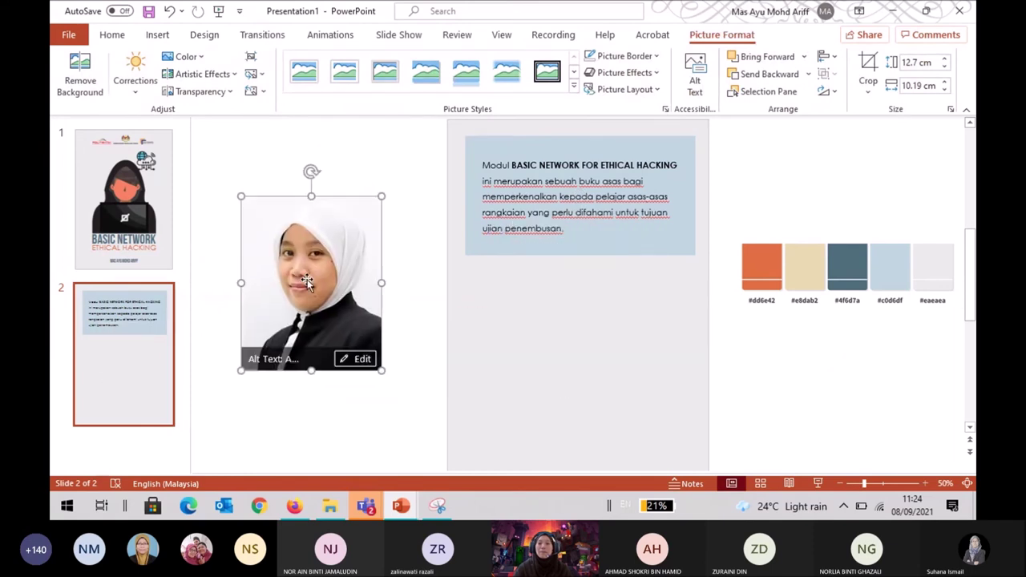
Flip the portrait photo horizontally and shift it slightly up and right.
click(830, 91)
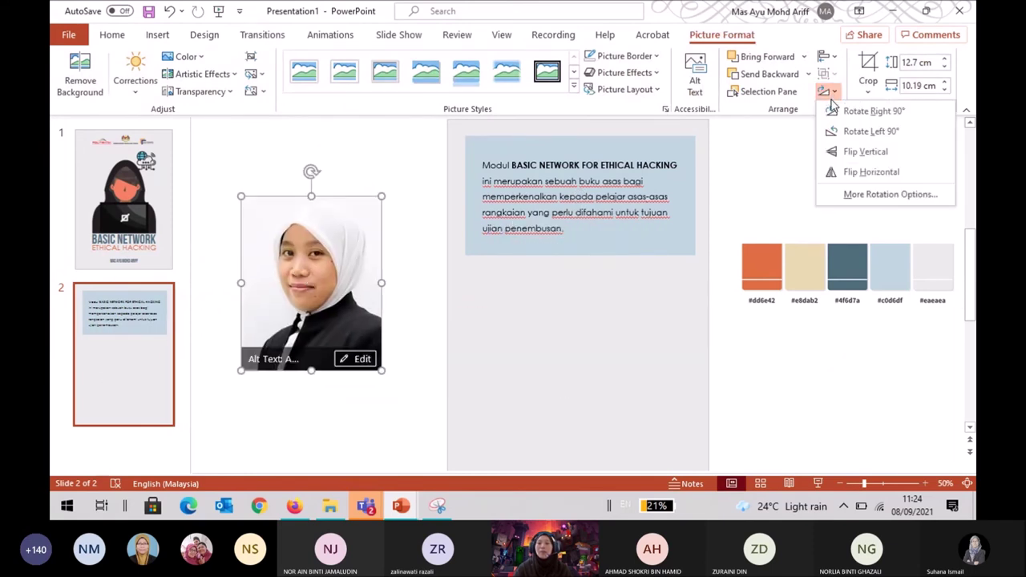
click(870, 173)
drag(323, 289, 350, 244)
click(368, 413)
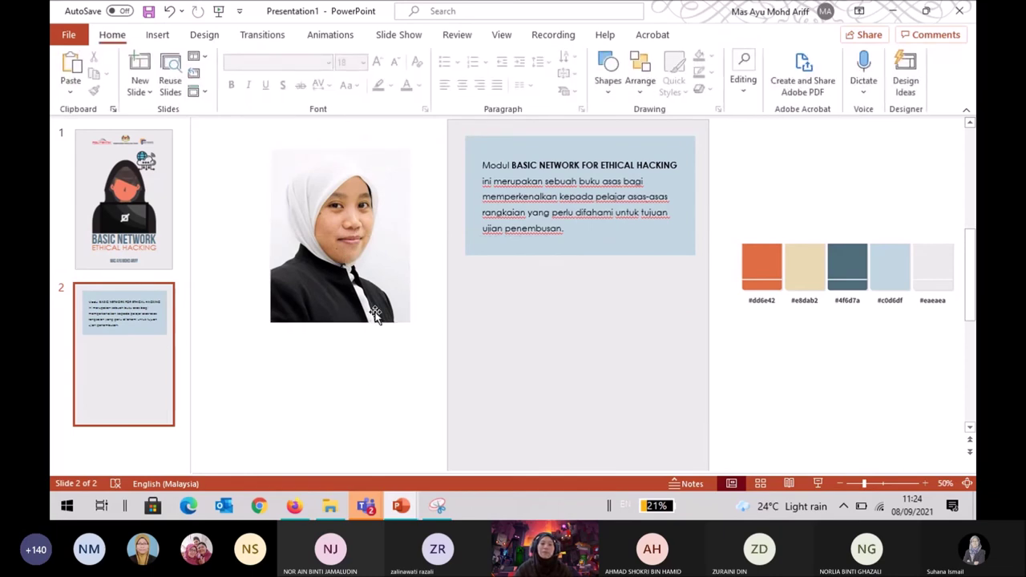
click(375, 313)
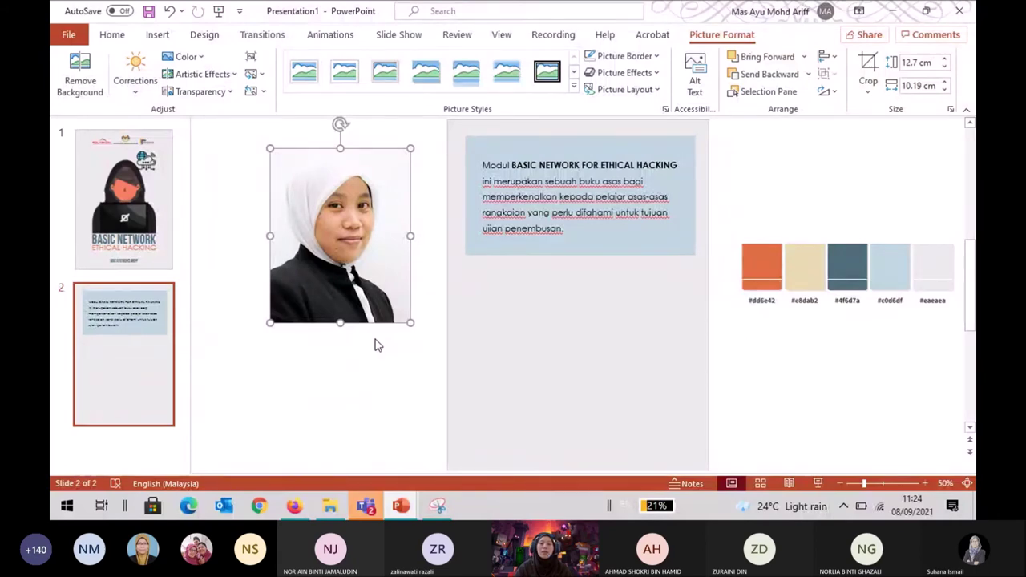
click(869, 93)
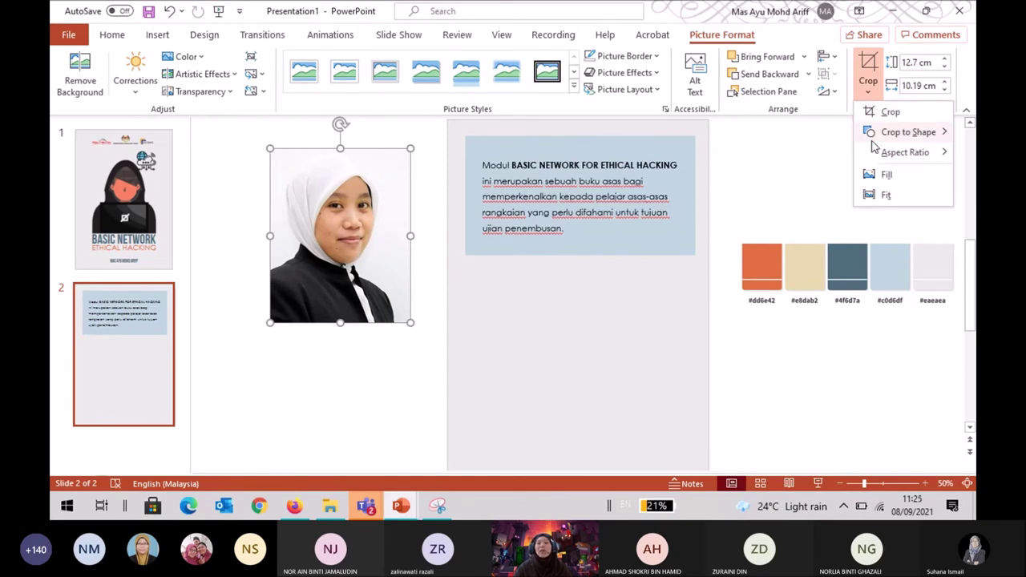
Try an oval crop and move onto the intro box, then undo it.
mouse_move(872, 133)
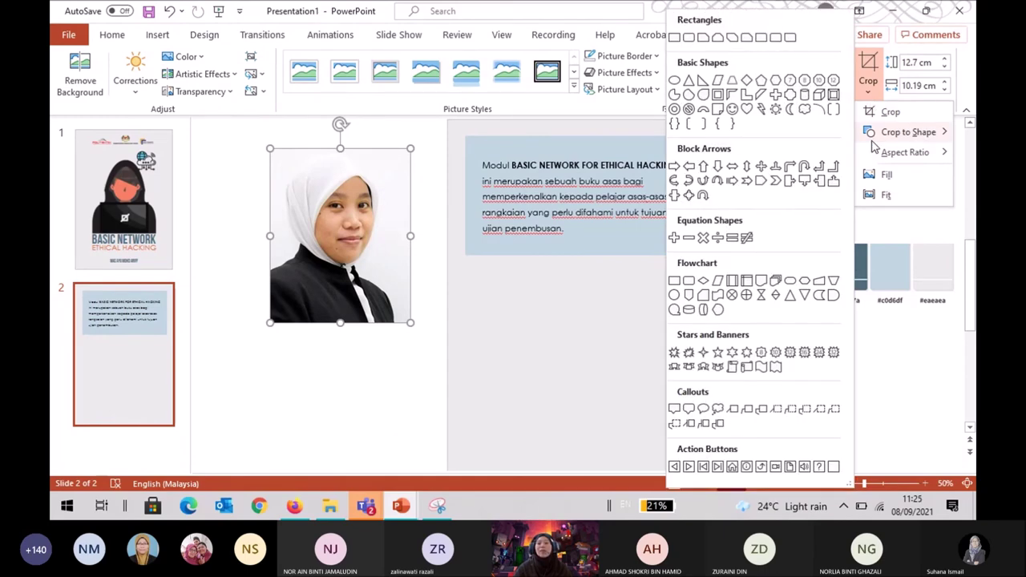
click(674, 81)
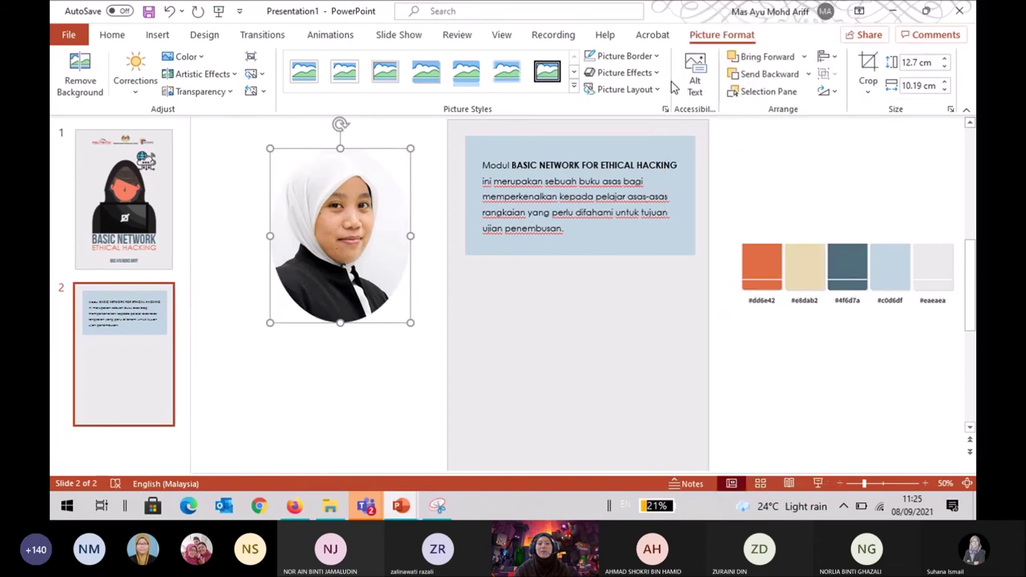
click(409, 336)
drag(377, 257, 611, 256)
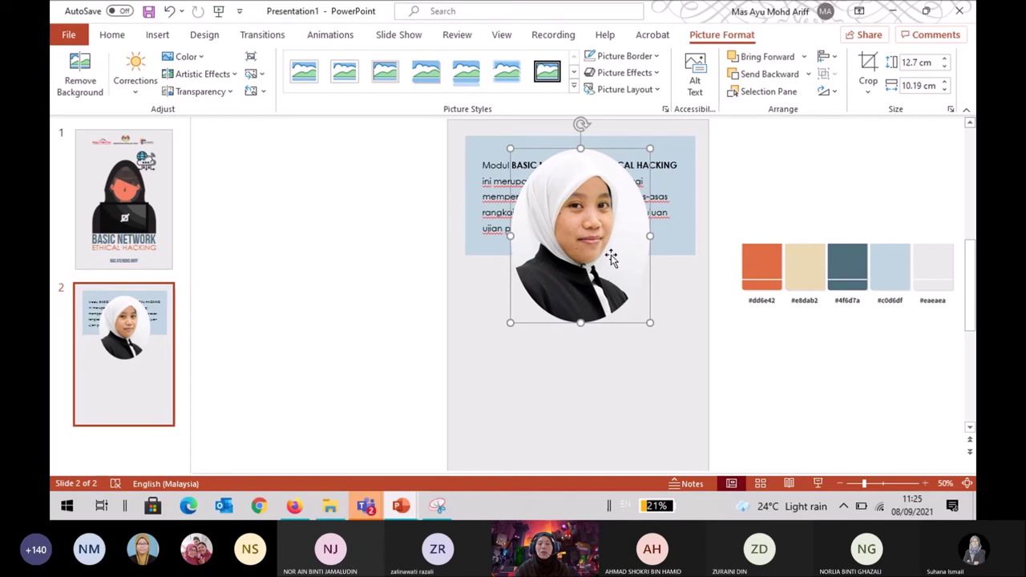
key(ctrl+z)
key(ctrl+z)
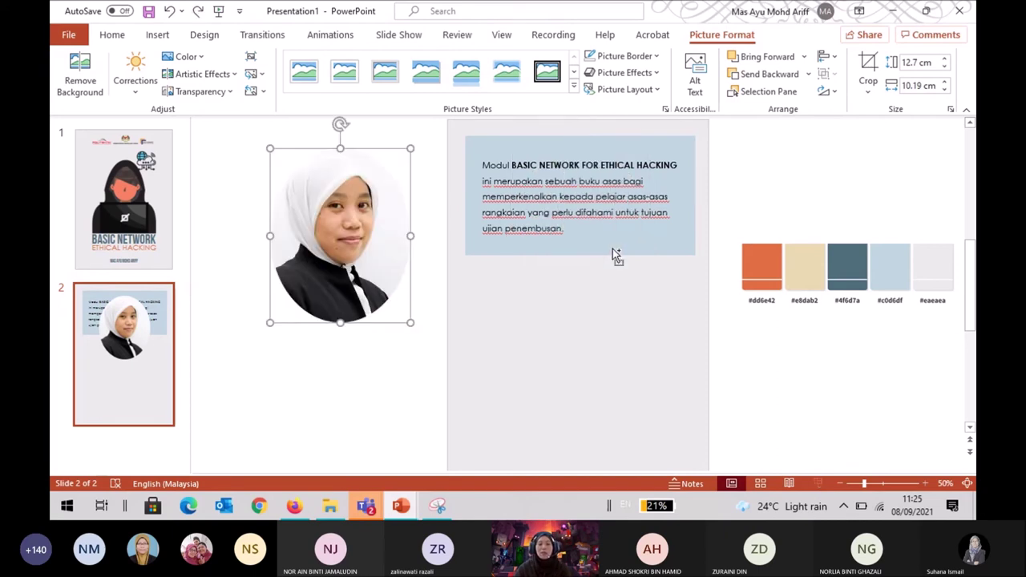
click(353, 399)
click(373, 285)
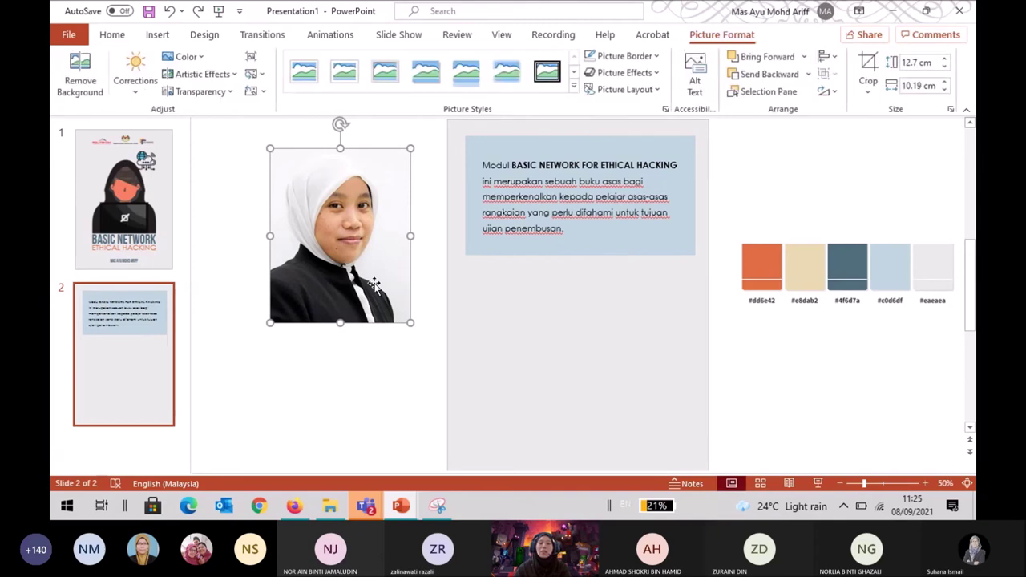
Crop the photo to a 1:1 square with the face centred.
click(869, 90)
mouse_move(875, 159)
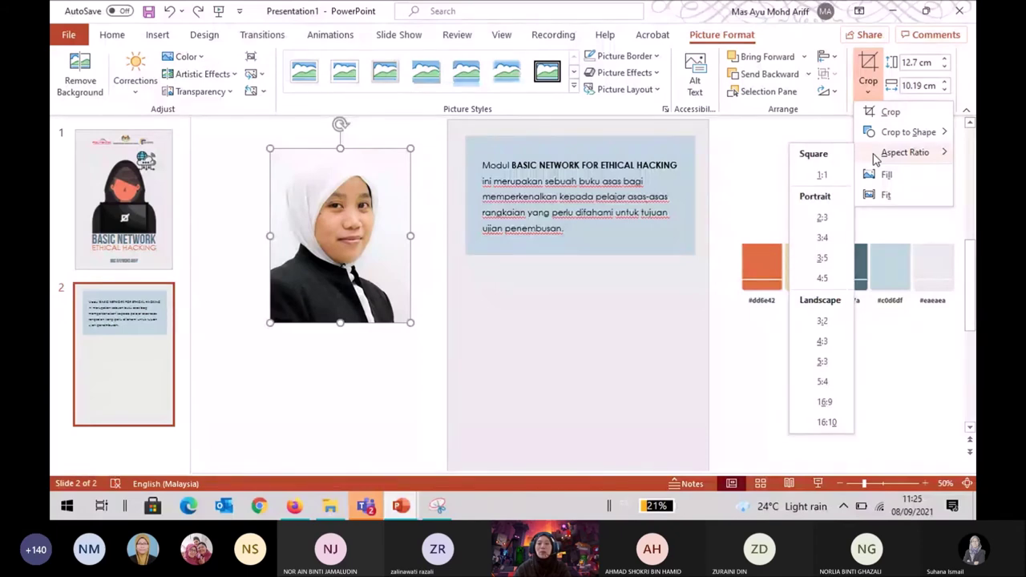
click(825, 175)
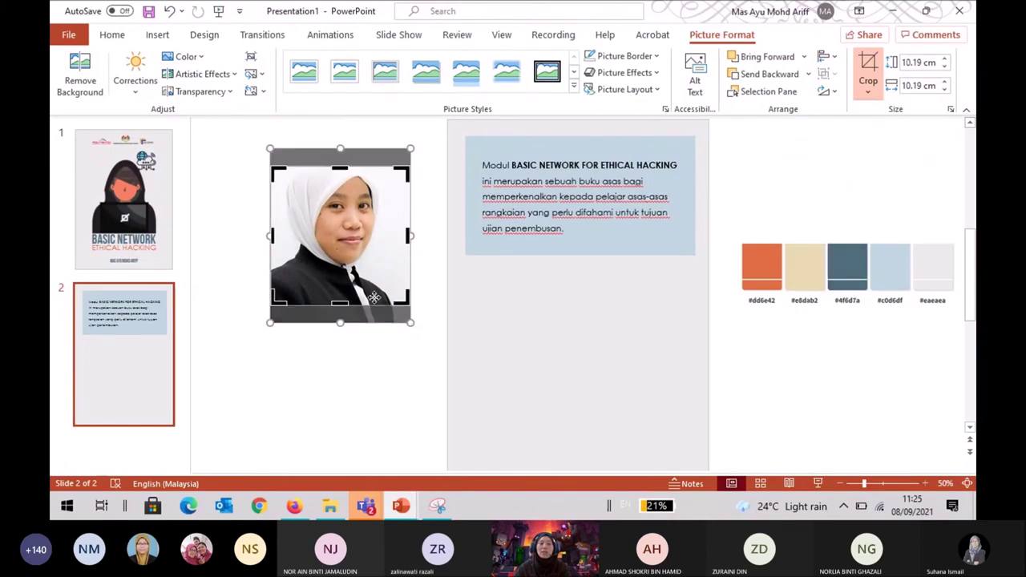
drag(362, 270, 369, 290)
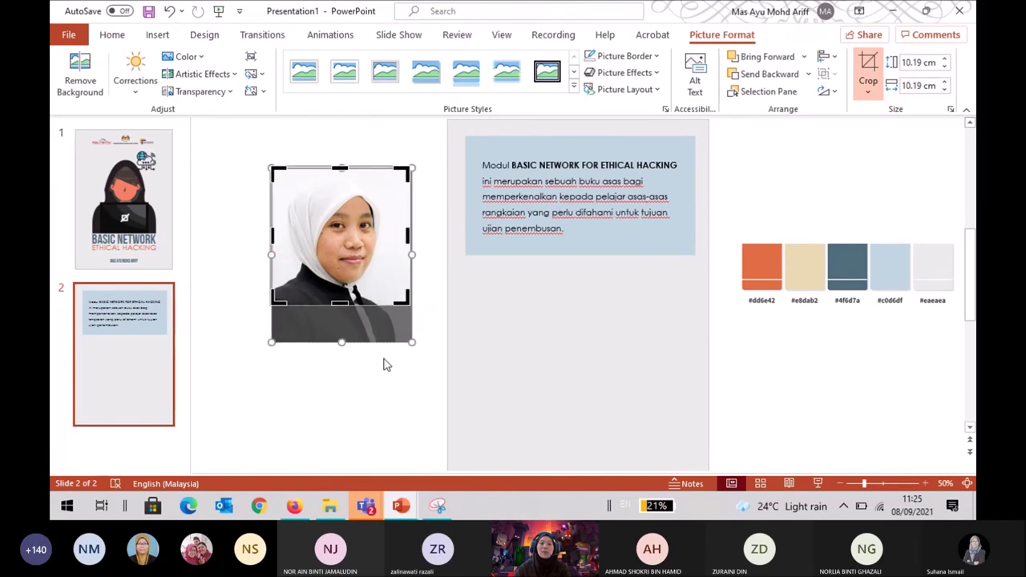
click(384, 365)
click(393, 292)
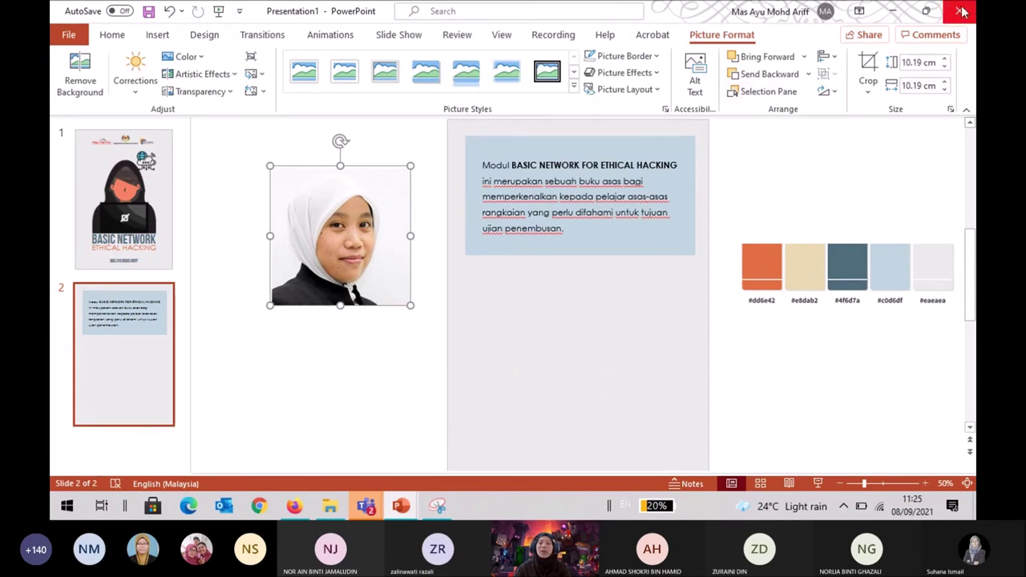
Crop the square photo to an oval circle and place it on the box's top-left corner.
click(866, 93)
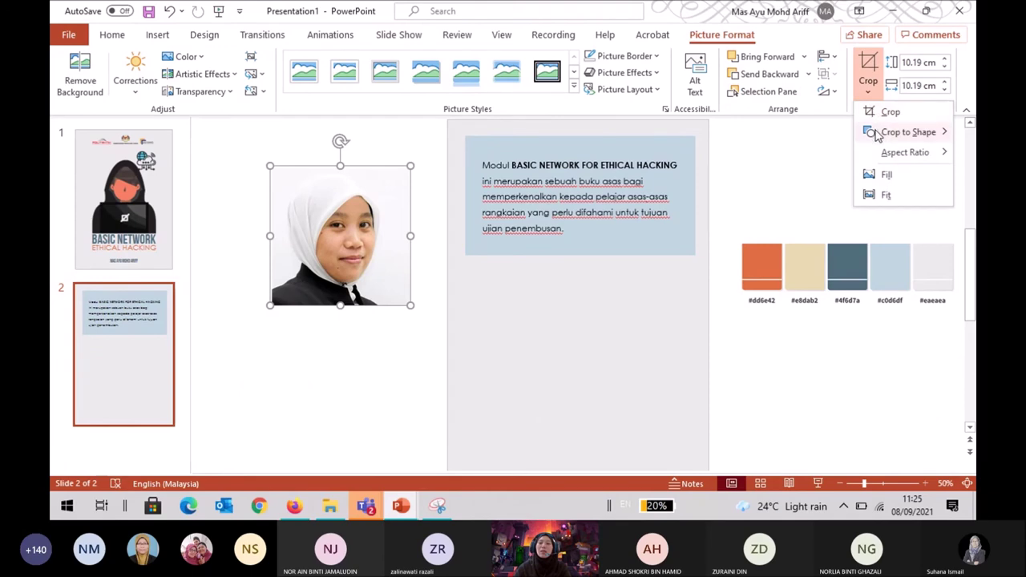
mouse_move(878, 132)
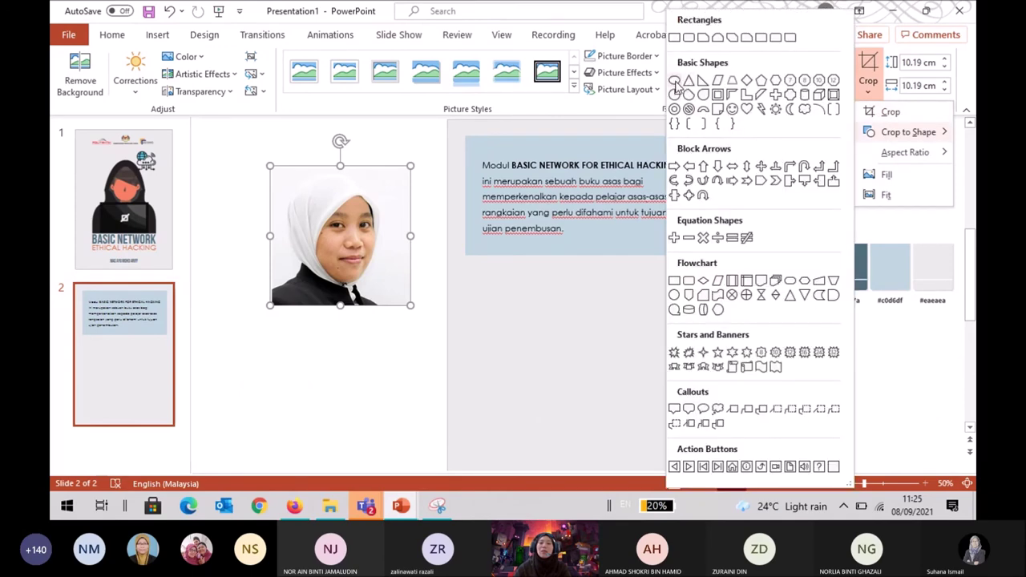
click(674, 80)
click(406, 342)
drag(378, 259, 503, 209)
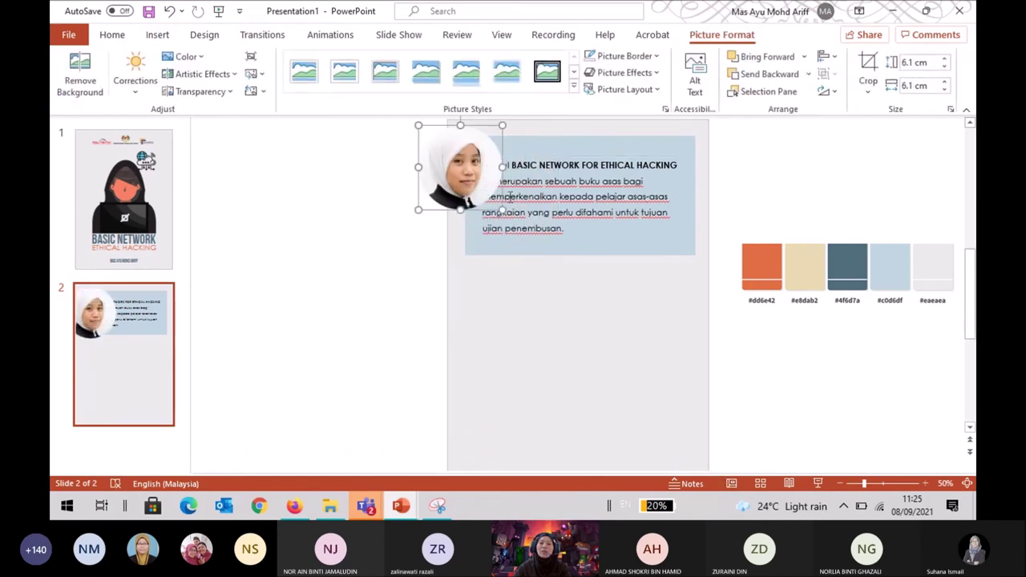
click(647, 196)
Nudge the text box and rectangle down and make the blue rectangle taller.
shift+click(673, 245)
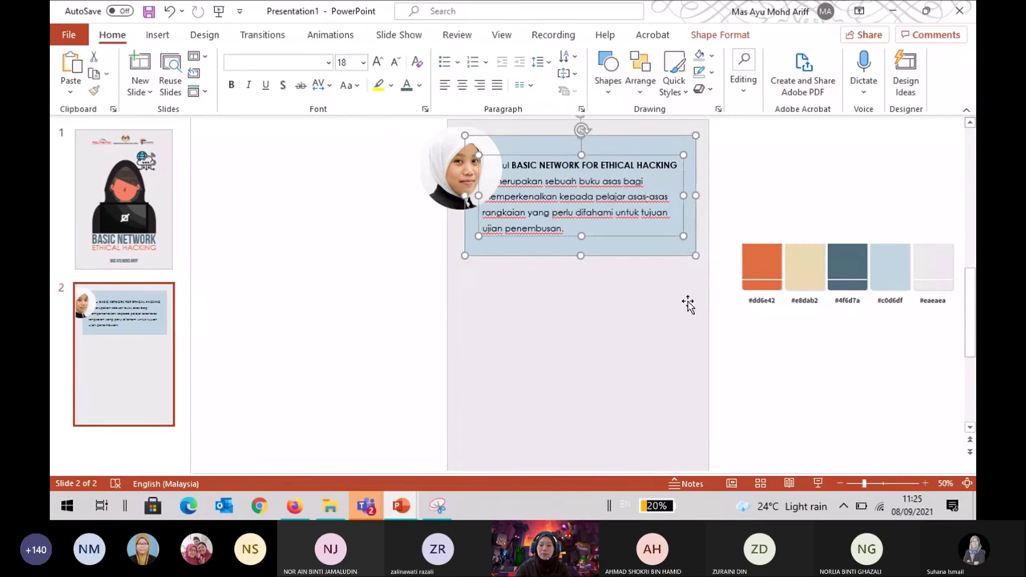
key(Down)
key(Down)
key(Down)
key(Down)
key(Down)
key(Down)
key(Down)
key(Down)
key(Down)
key(Down)
key(Down)
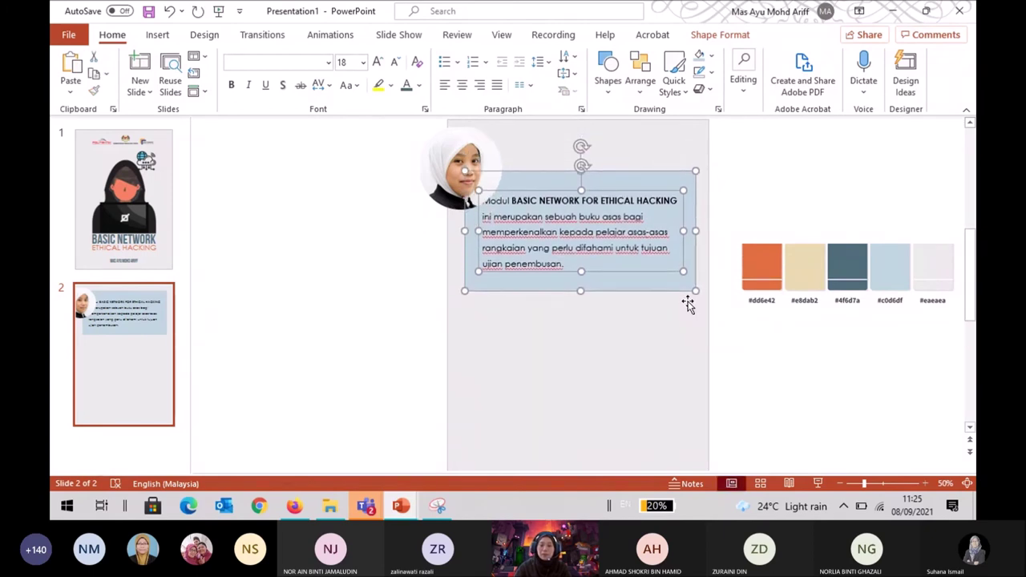
click(481, 153)
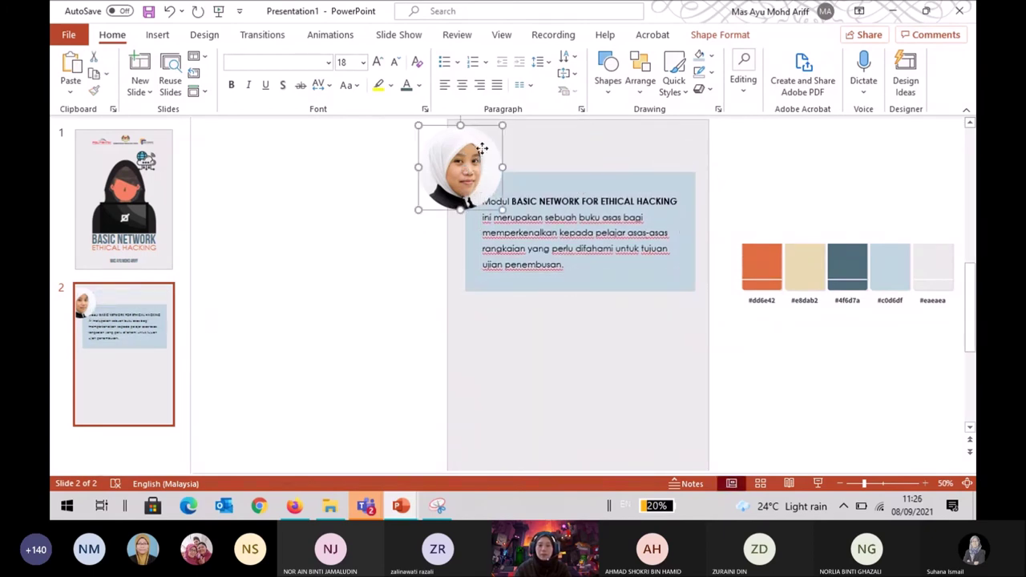
click(618, 179)
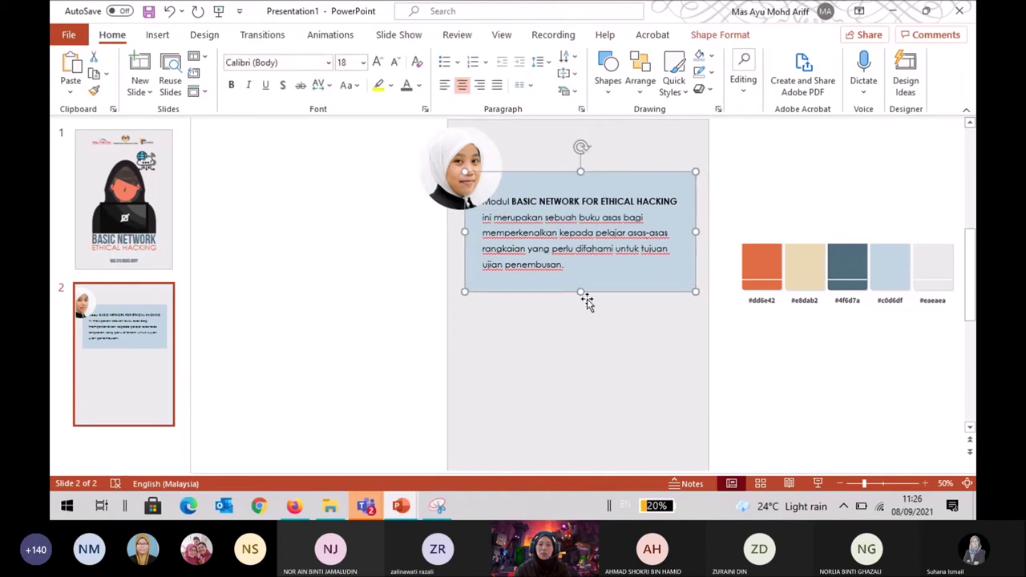
drag(580, 291, 581, 377)
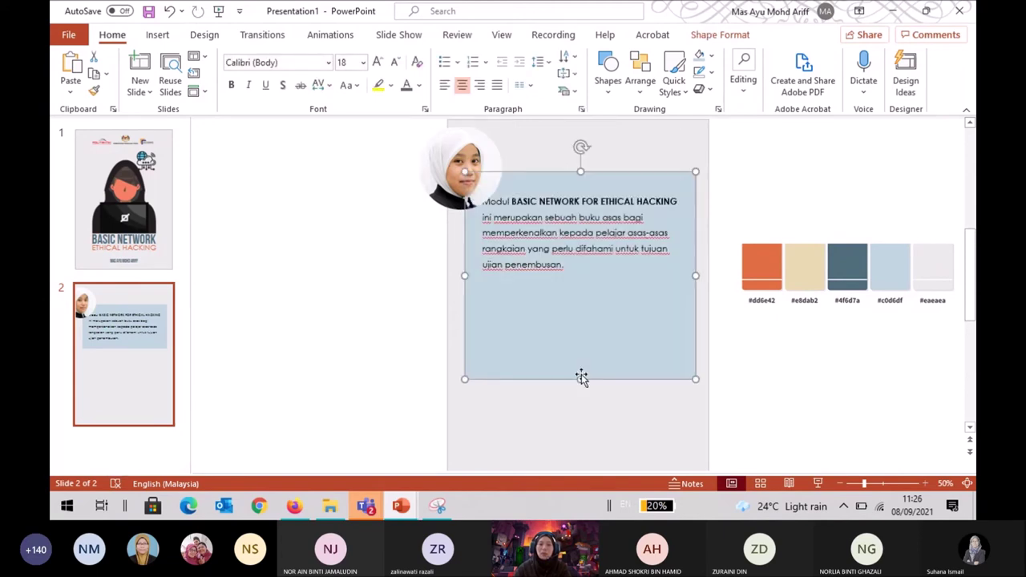
Add two blank lines above the intro paragraph and move the photo onto the box's corner.
click(492, 202)
click(484, 204)
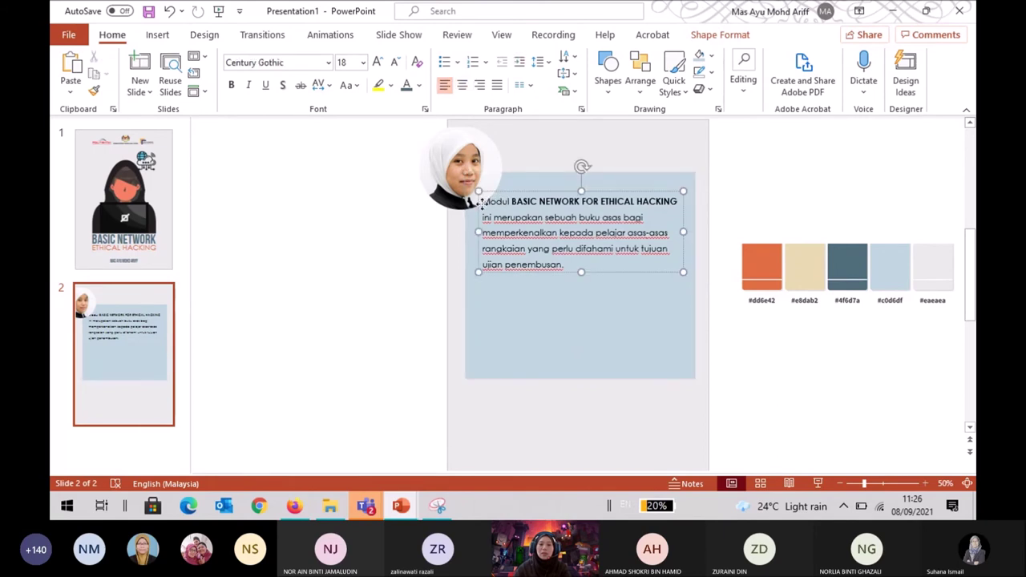
key(Return)
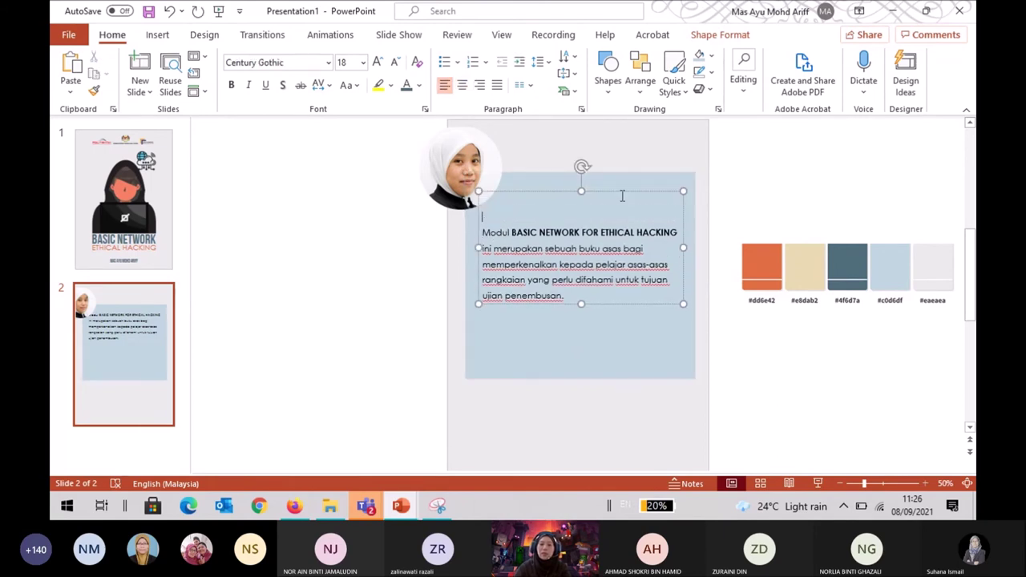
key(Return)
key(Return)
key(Return)
key(Return)
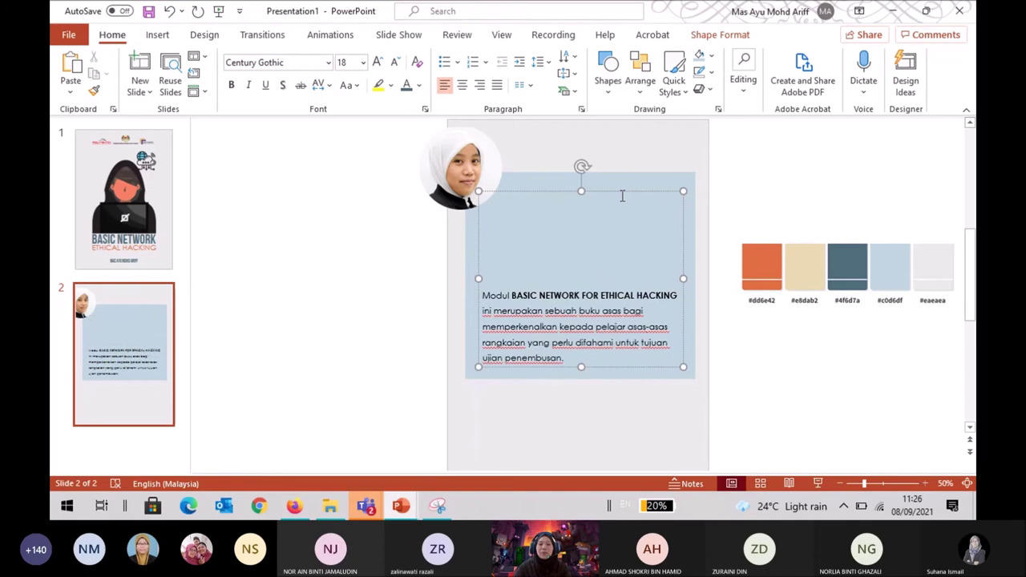
click(471, 161)
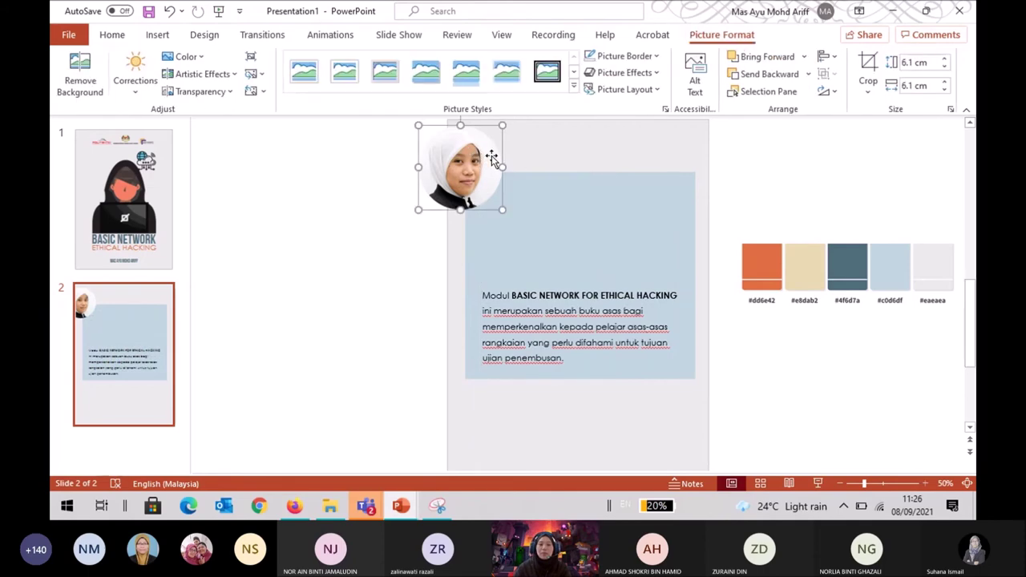
click(543, 130)
click(489, 149)
drag(489, 148, 521, 153)
Narrow the blue rectangle and the intro text box from their left sides.
click(525, 247)
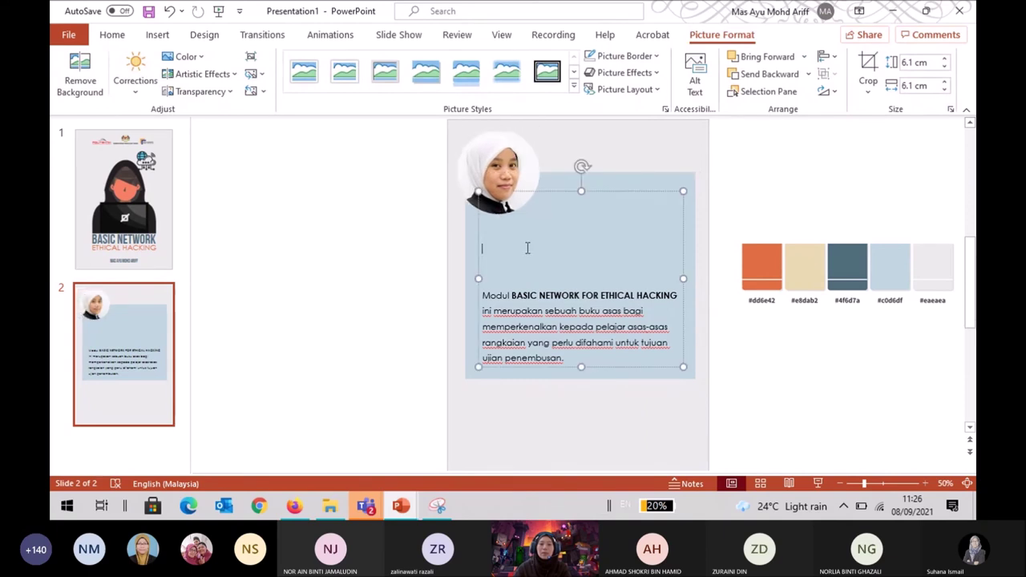
click(472, 273)
drag(464, 276, 476, 276)
click(545, 311)
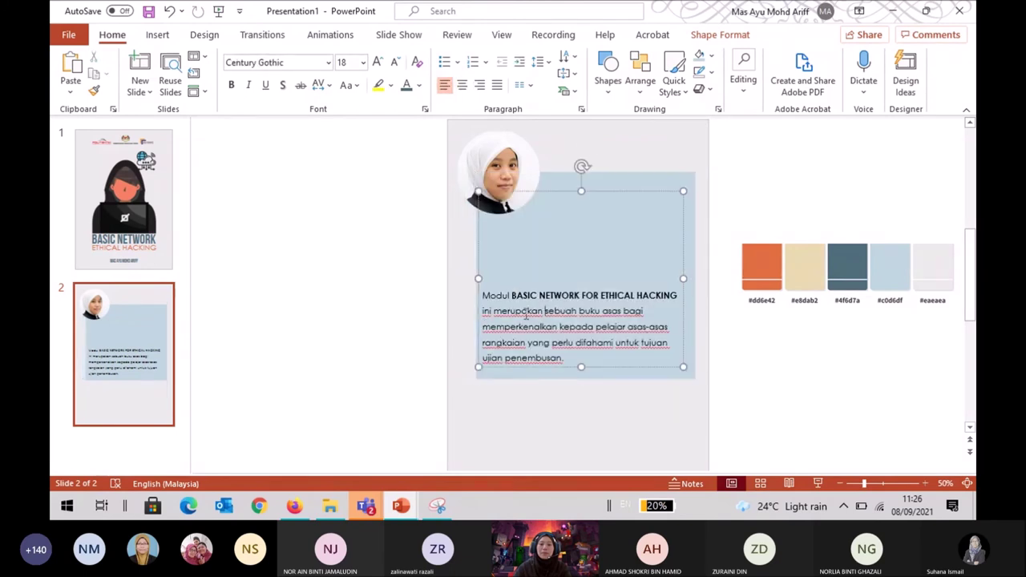
drag(478, 278, 486, 279)
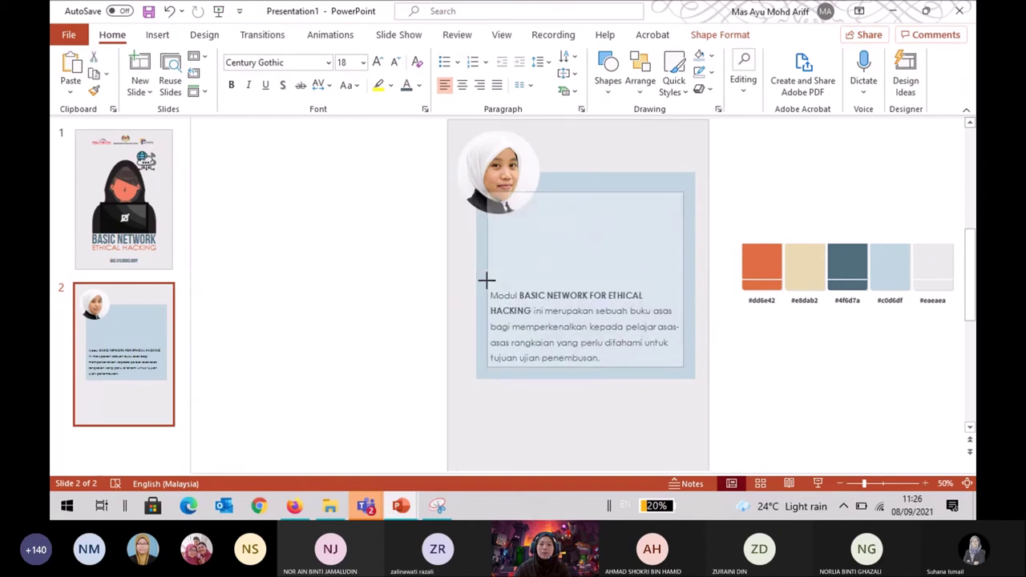
click(580, 156)
click(520, 168)
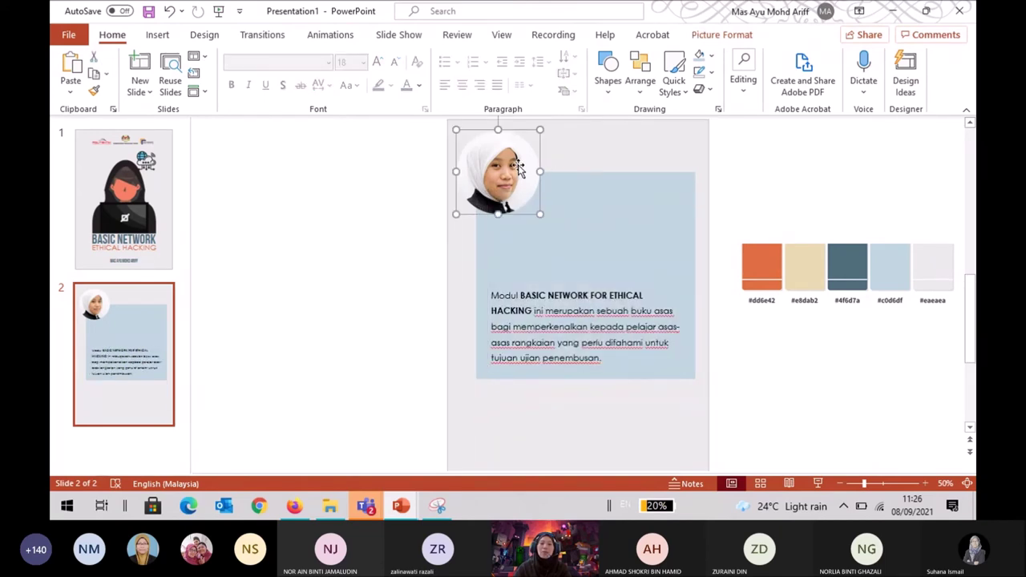
click(714, 36)
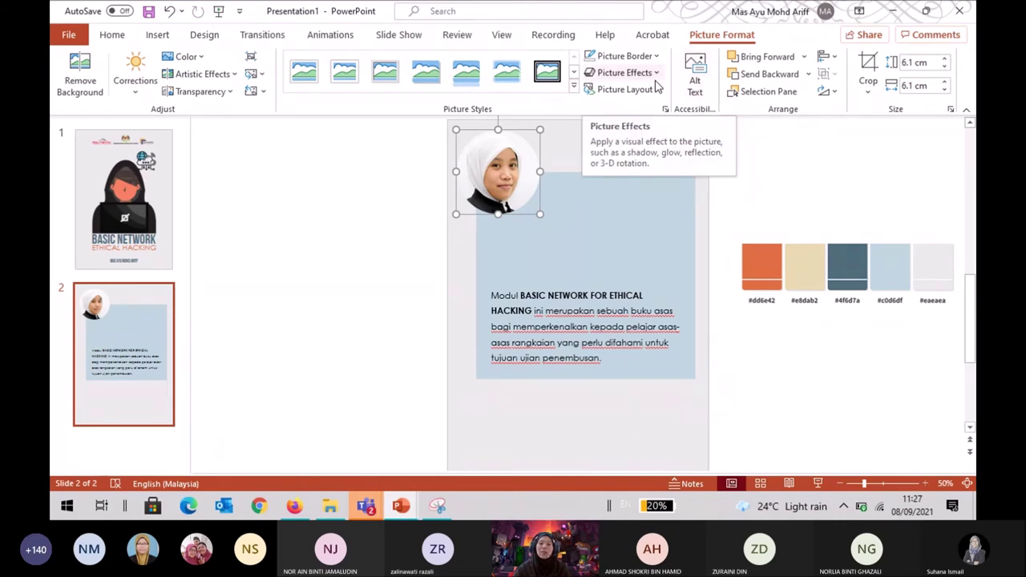
Preview picture styles and shadow effect presets for the author photo, then scroll up to slide 1.
click(574, 88)
click(630, 77)
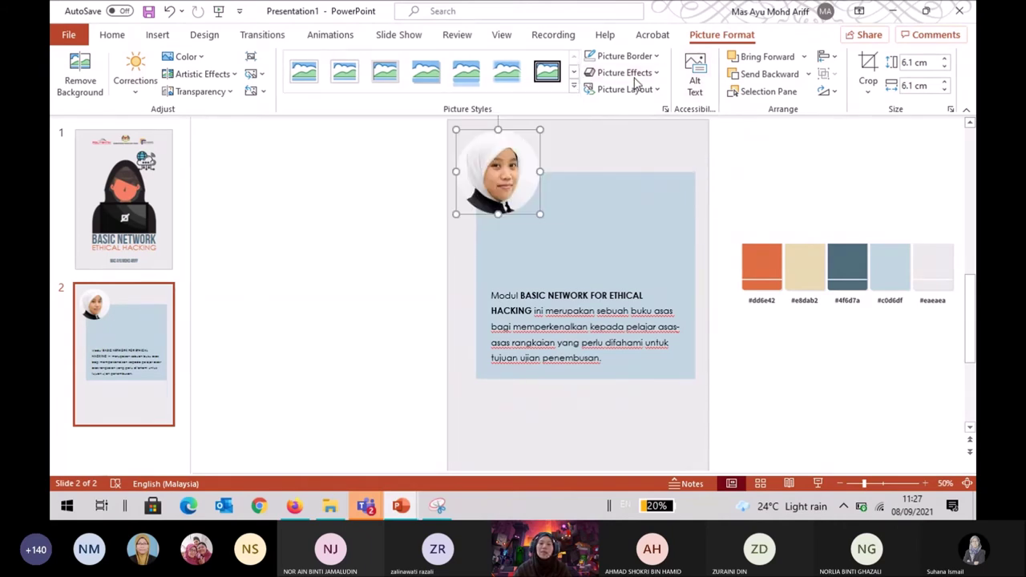
click(630, 73)
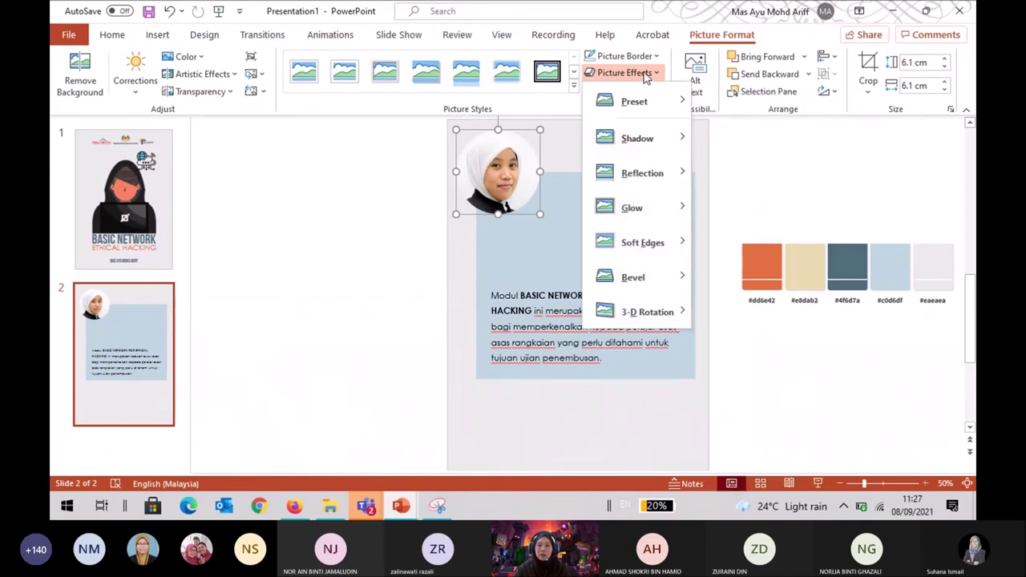
mouse_move(643, 146)
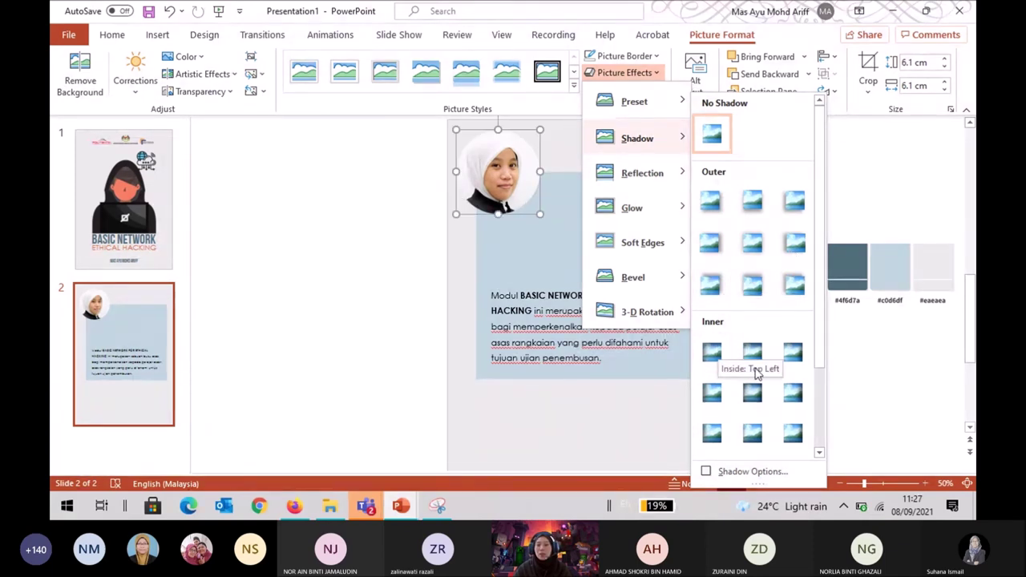
scroll(771, 390, down, 3)
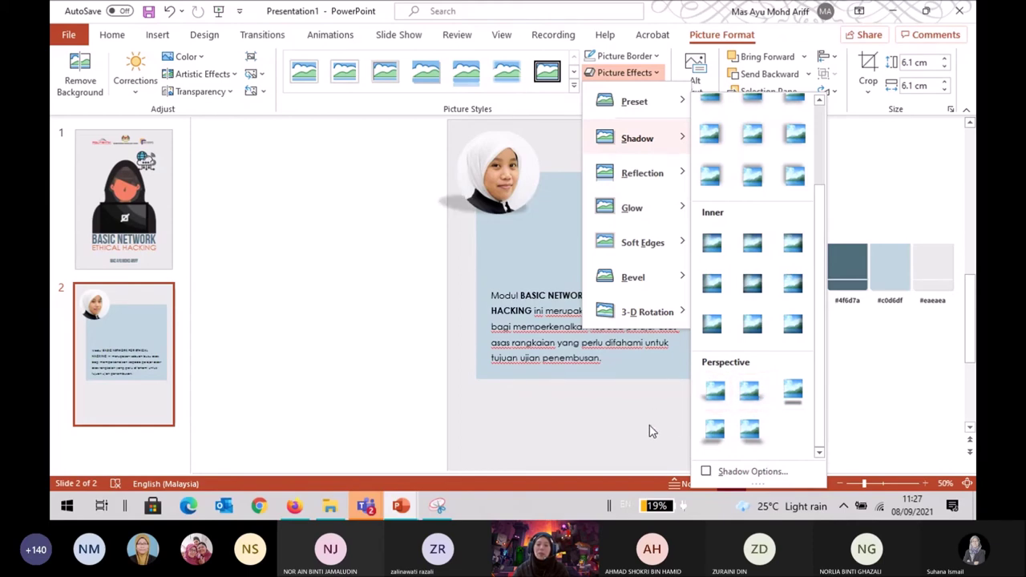
scroll(649, 417, up, 3)
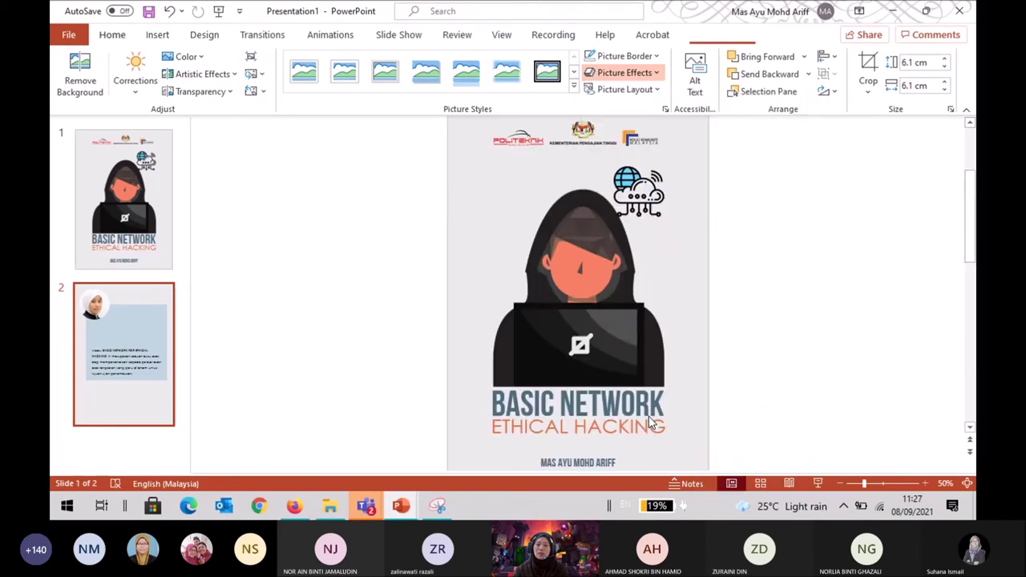
On slide 2, type 'Penulis adalah' at the top of the intro text box.
click(117, 334)
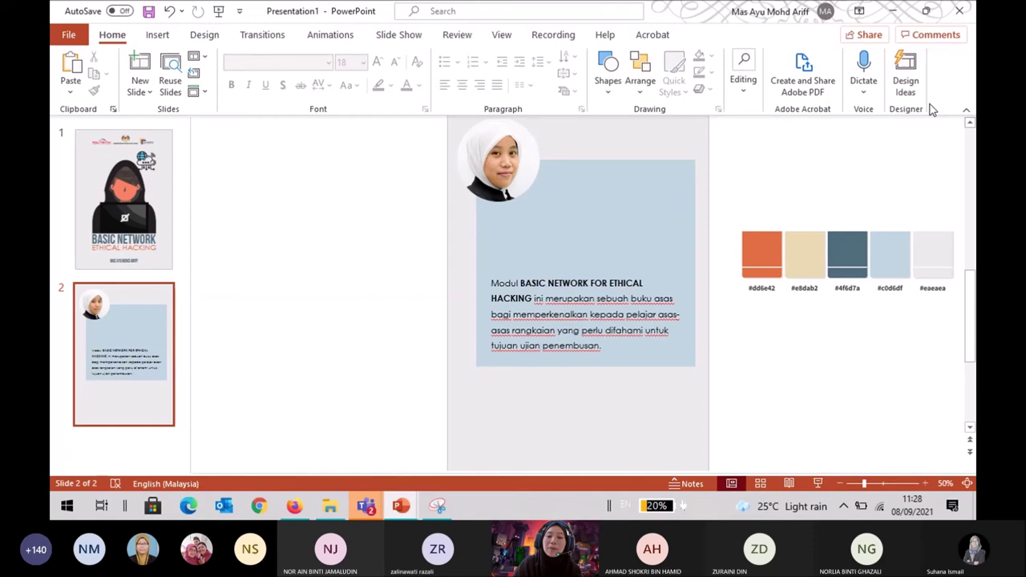
click(640, 307)
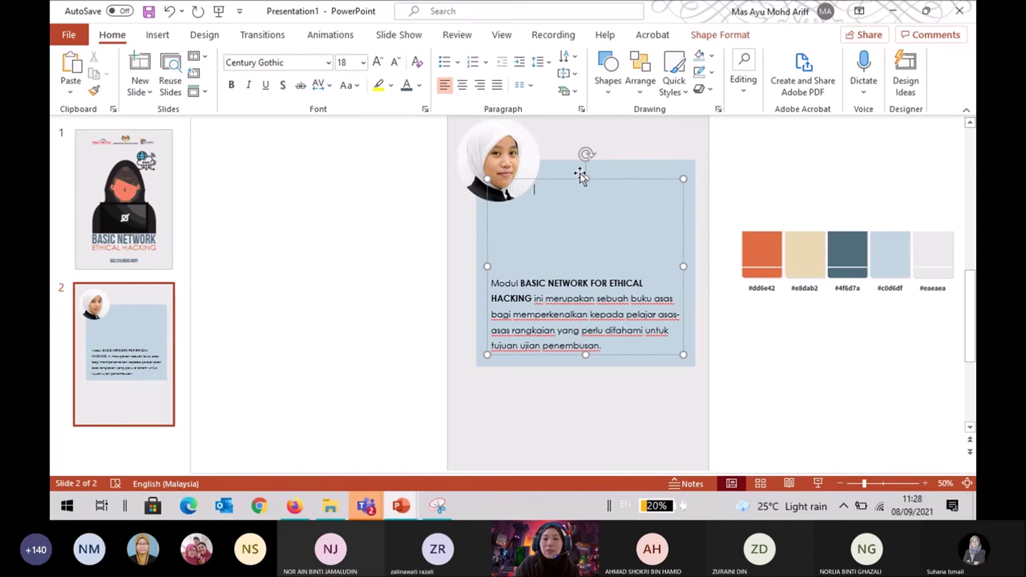
text(Pe)
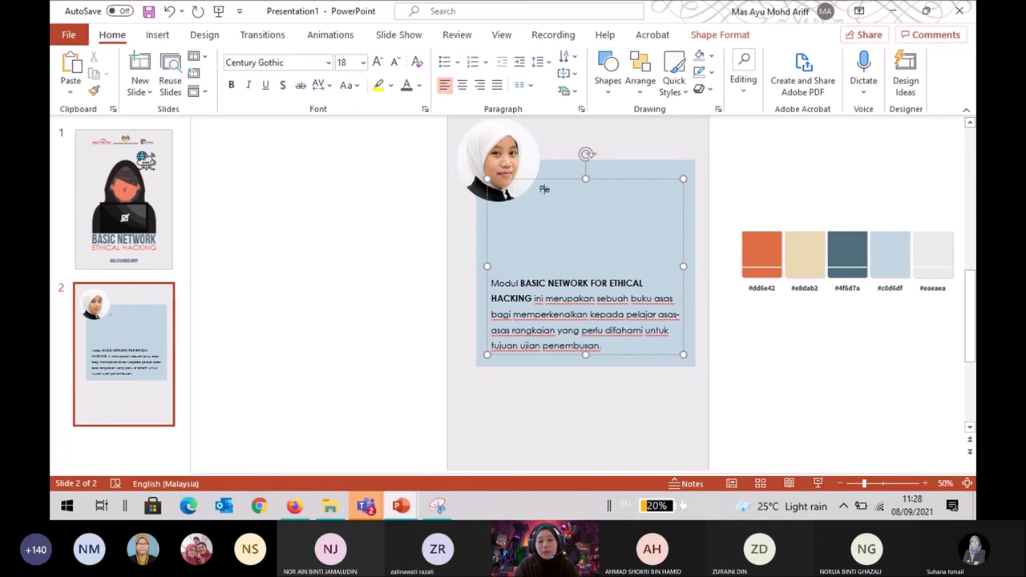
text(nul)
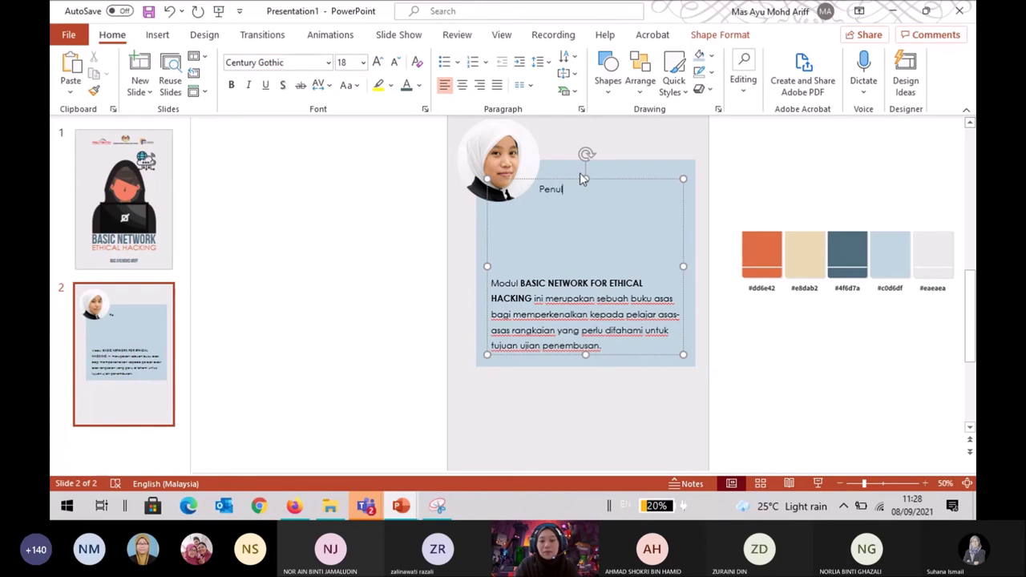
text(is adalah .........)
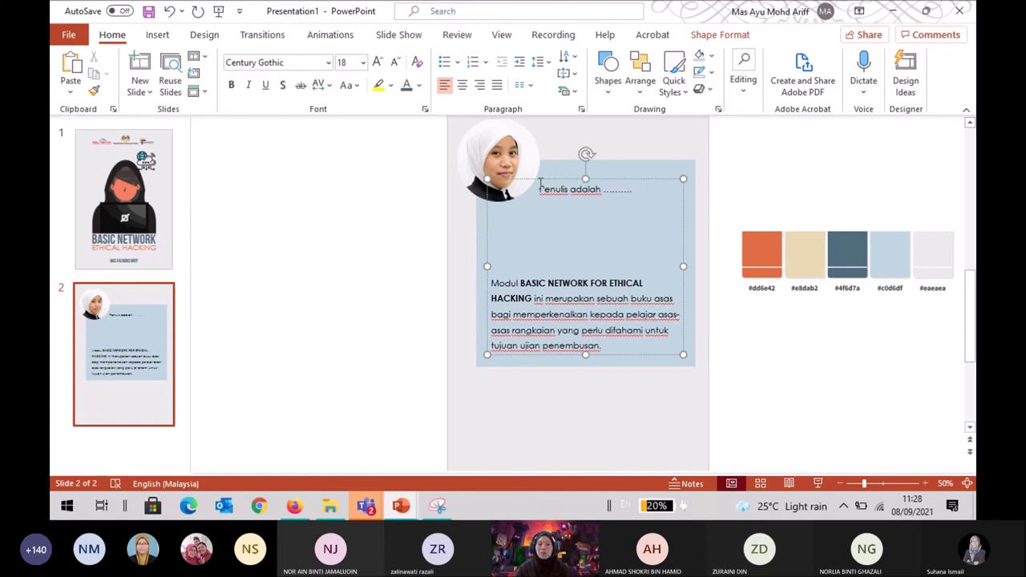
click(767, 165)
scroll(767, 165, up, 2)
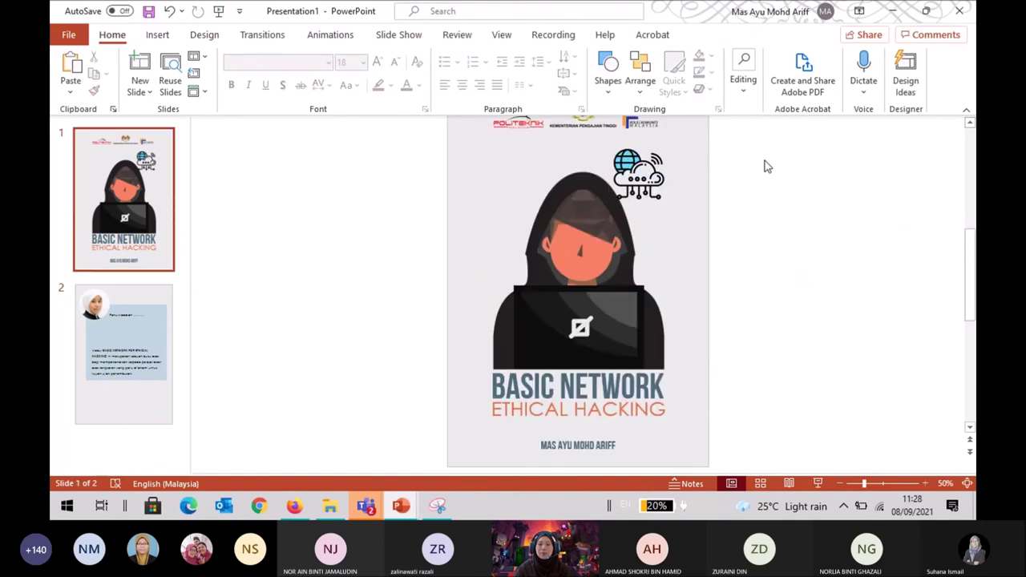
scroll(355, 244, down, 2)
Leave one blank line above the paragraph and shorten the blue box to end below it.
click(530, 296)
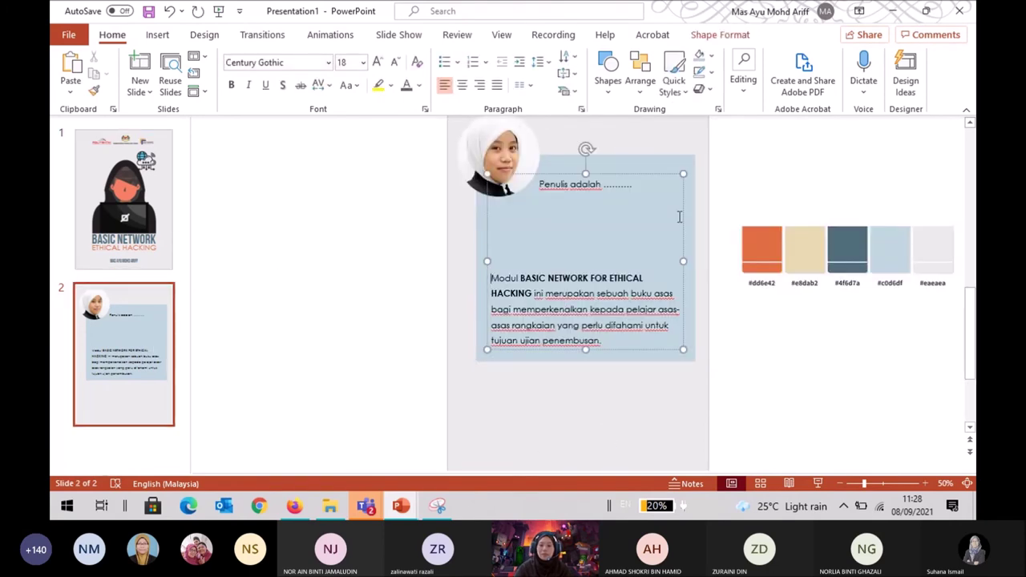
key(BackSpace)
key(BackSpace)
key(BackSpace)
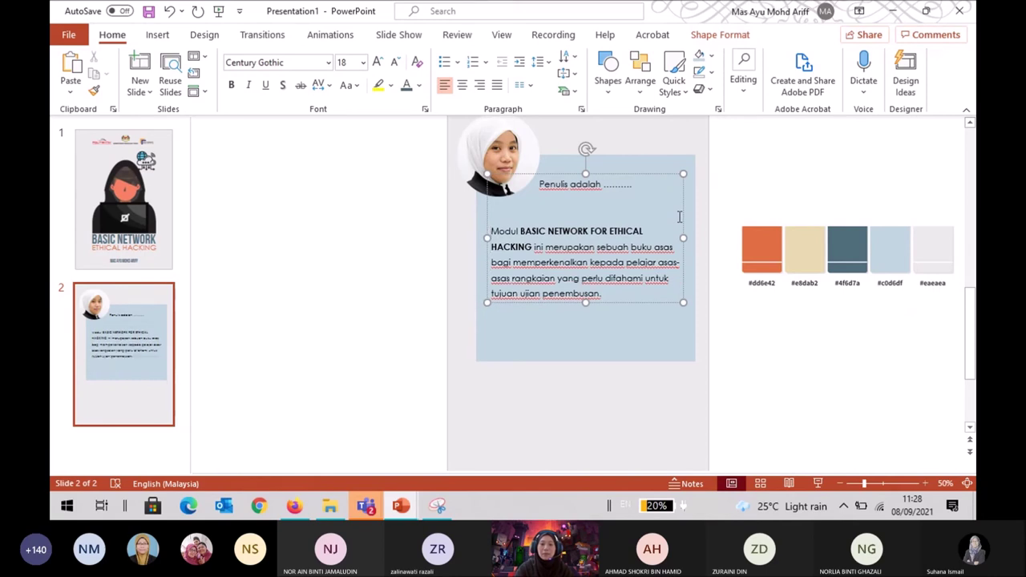
key(Return)
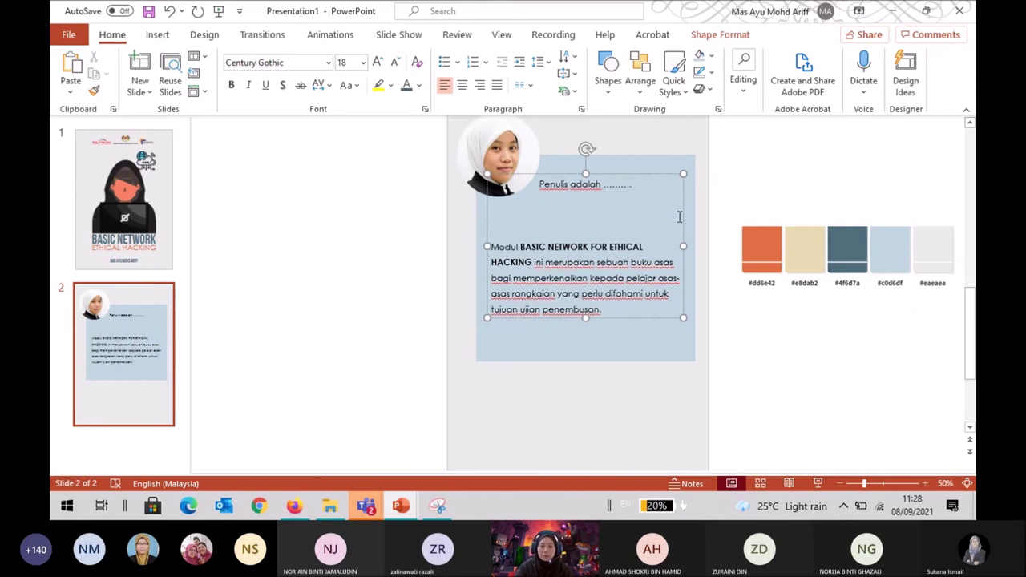
click(628, 334)
drag(585, 362, 580, 334)
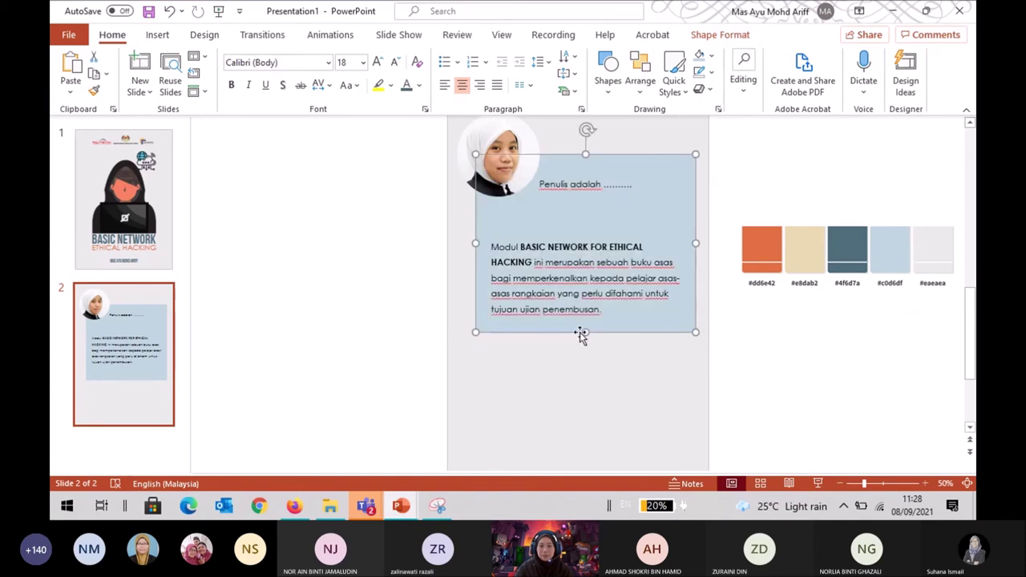
click(374, 312)
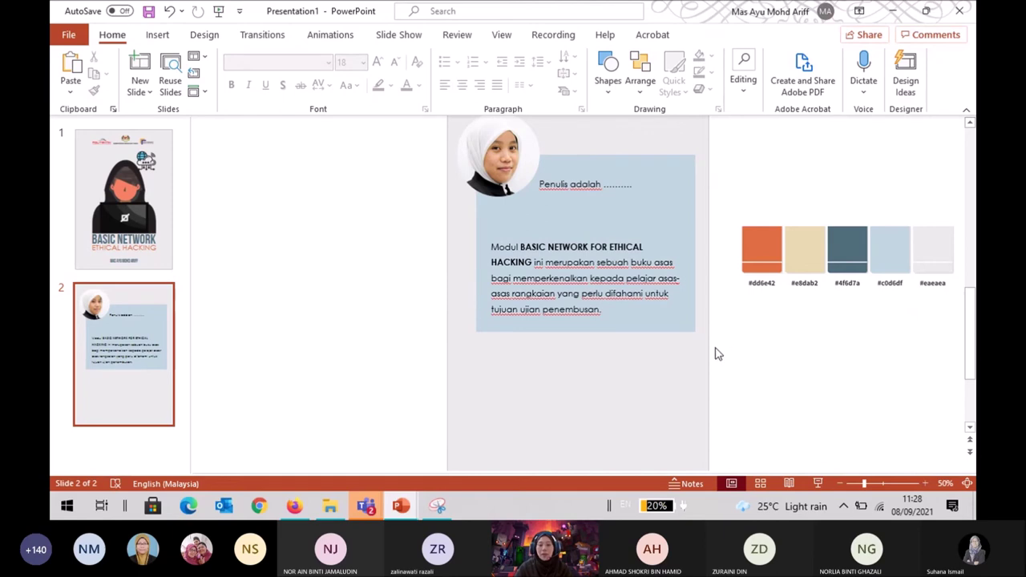
scroll(679, 368, down, 1)
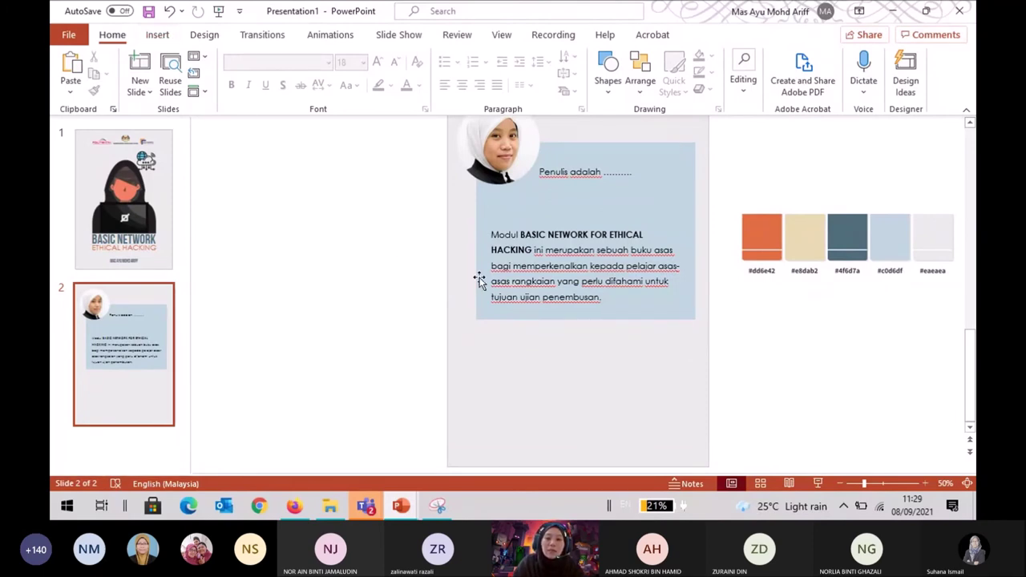
Give the intro paragraph text a dark grey font colour.
click(591, 275)
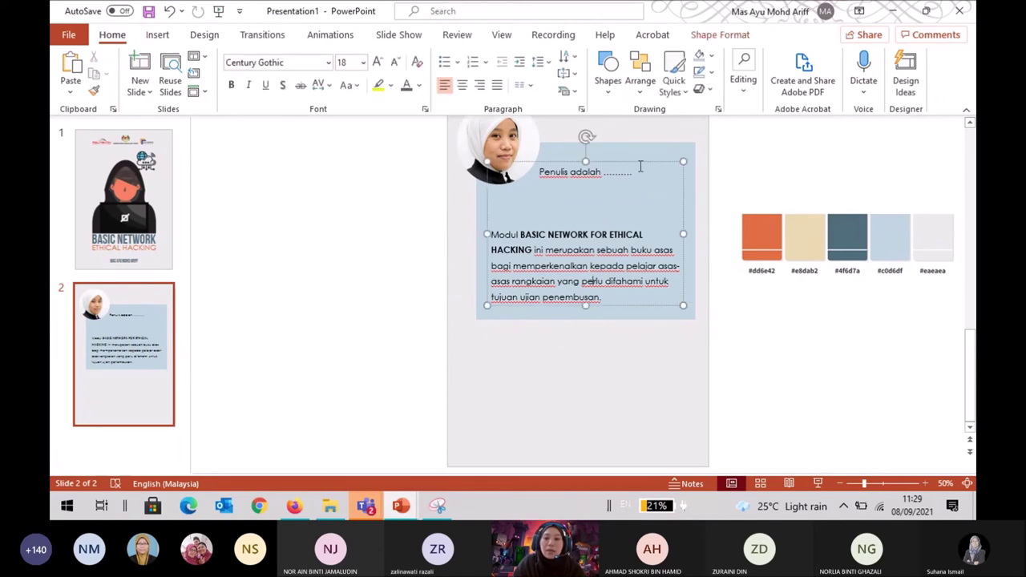
click(604, 250)
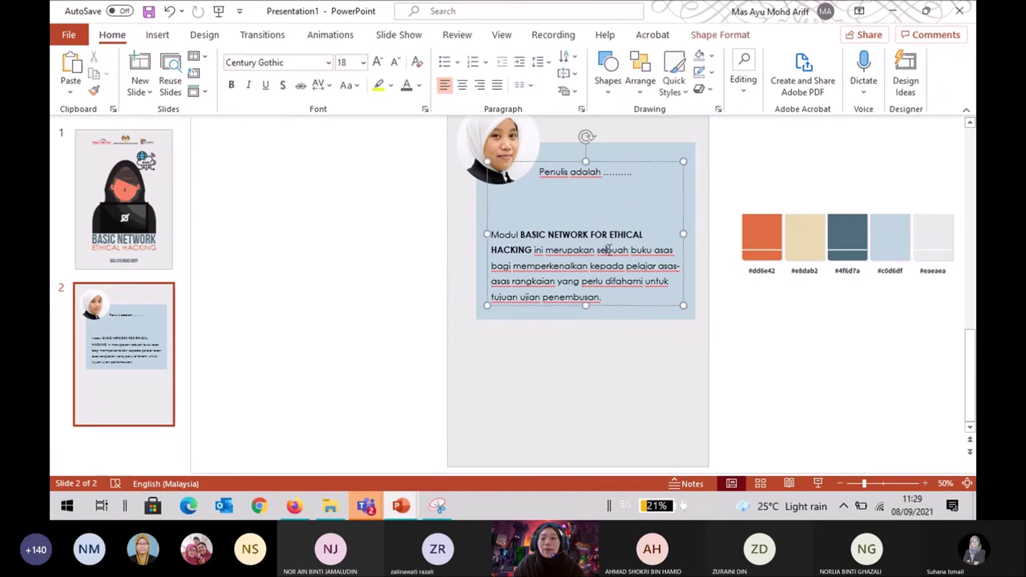
drag(616, 297, 557, 178)
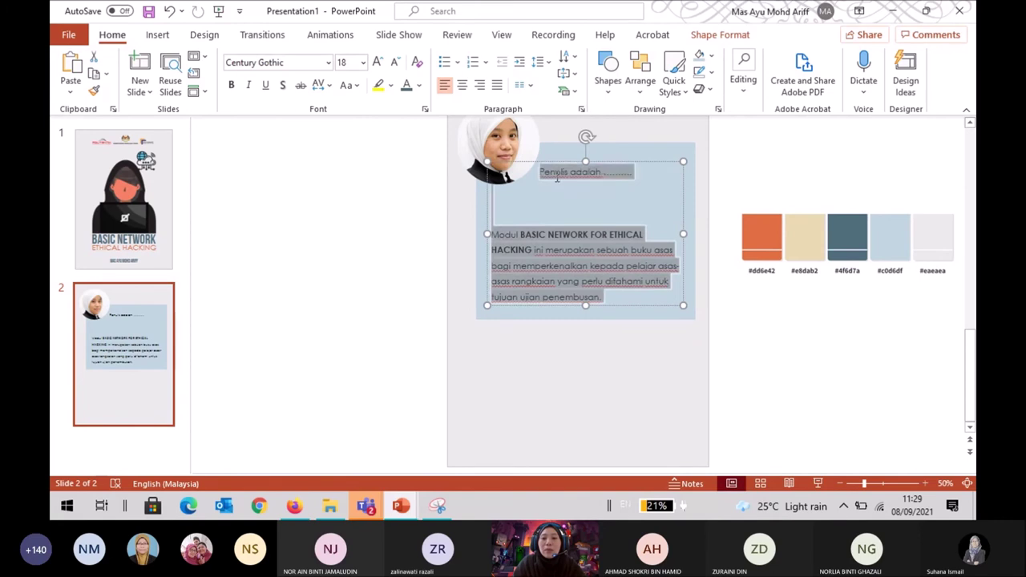
click(418, 85)
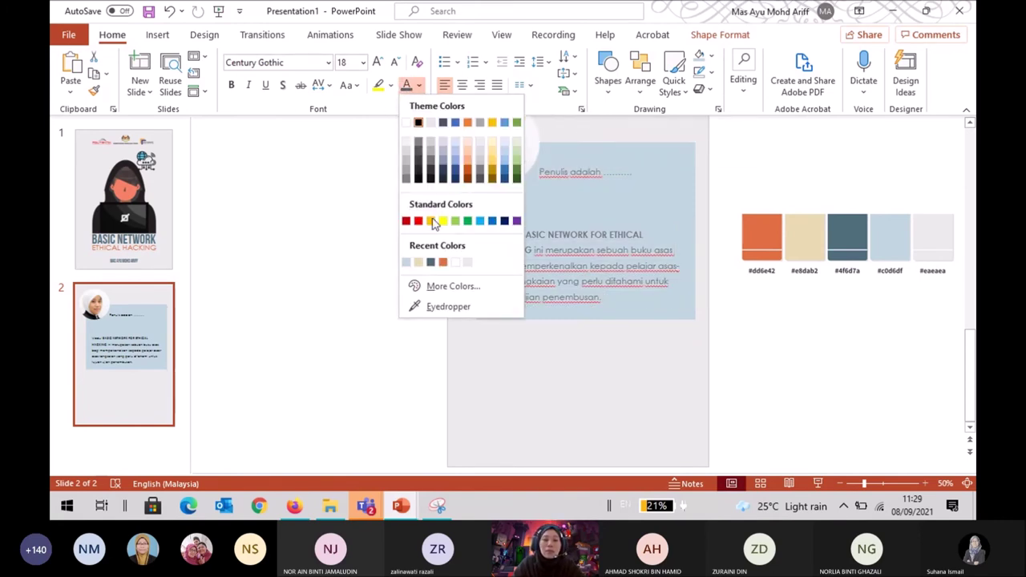
click(430, 263)
click(506, 360)
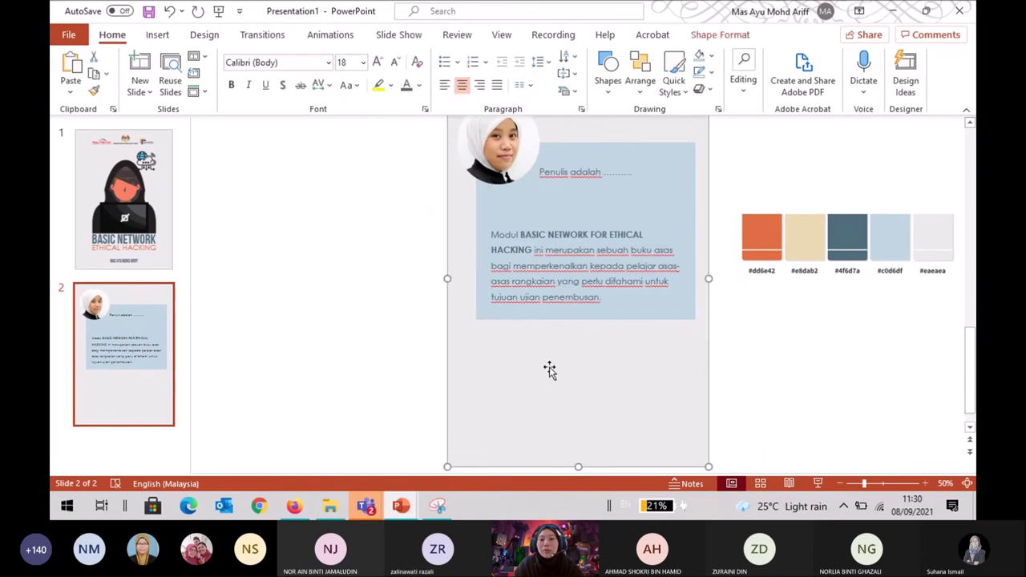
click(656, 301)
click(758, 320)
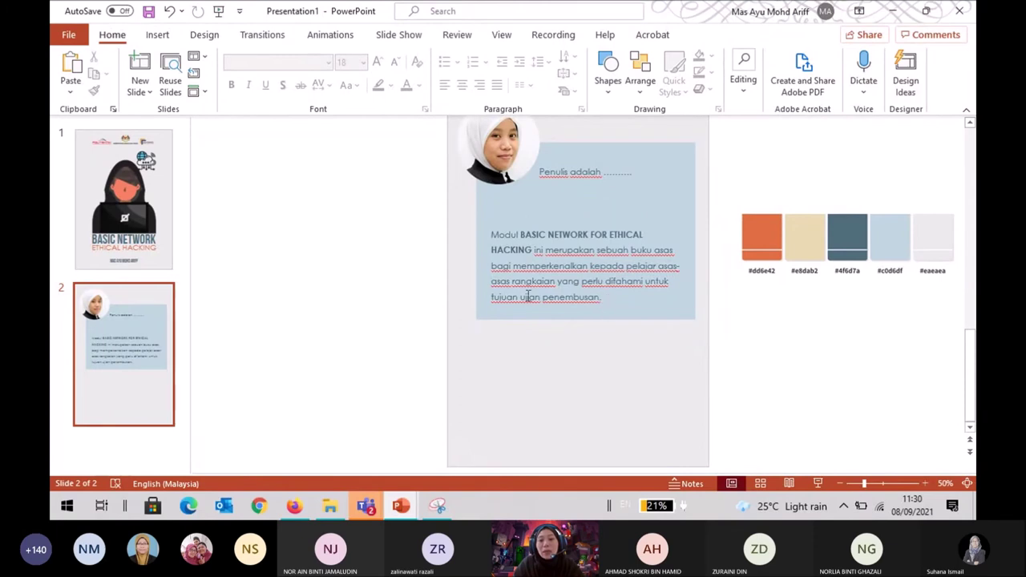
Recolour the intro text to the custom dark slate #2C3D44 through More Fill Colors.
drag(541, 173, 618, 298)
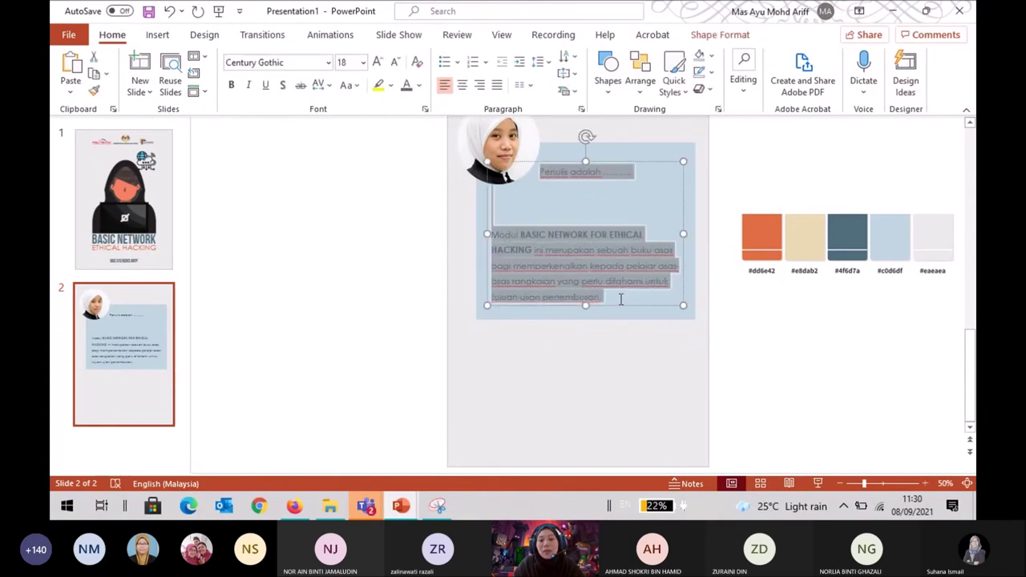
click(720, 35)
click(433, 72)
click(423, 56)
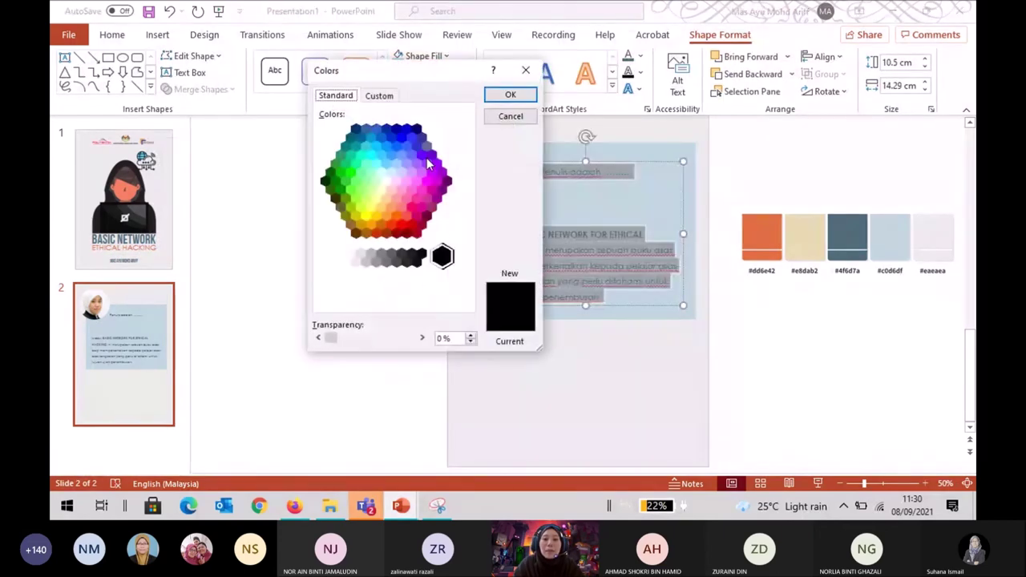
click(379, 97)
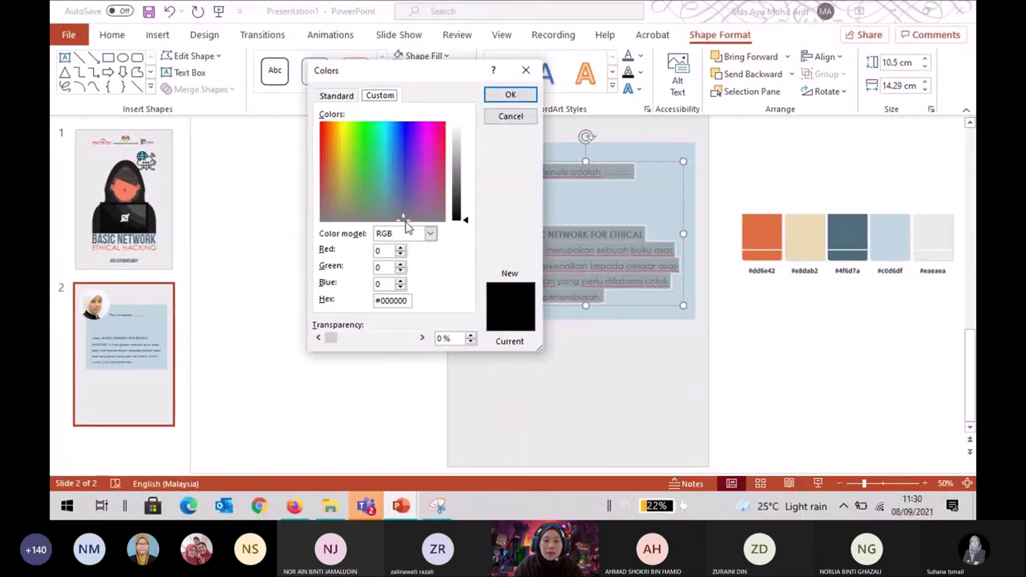
click(515, 117)
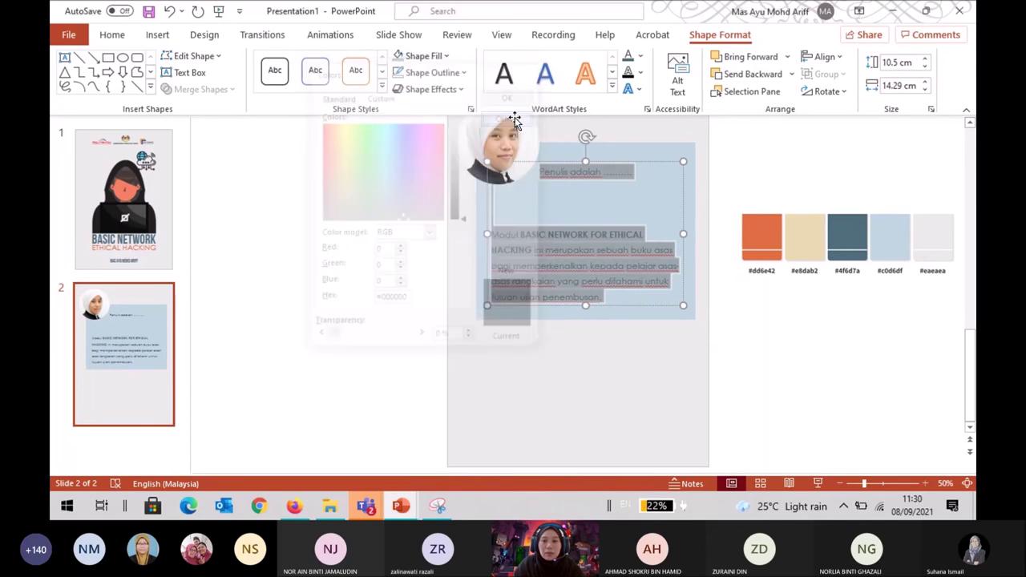
click(641, 56)
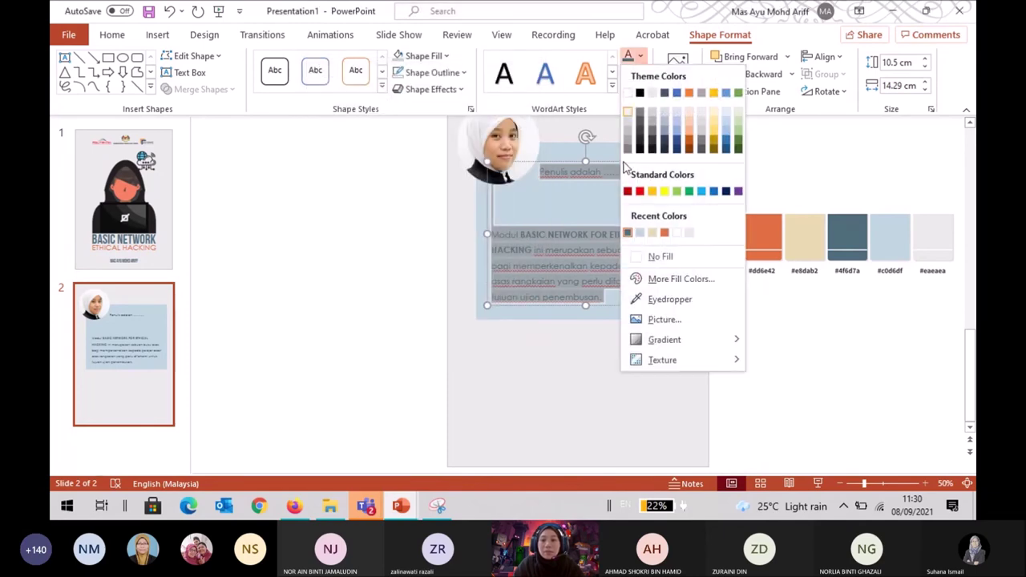
click(664, 279)
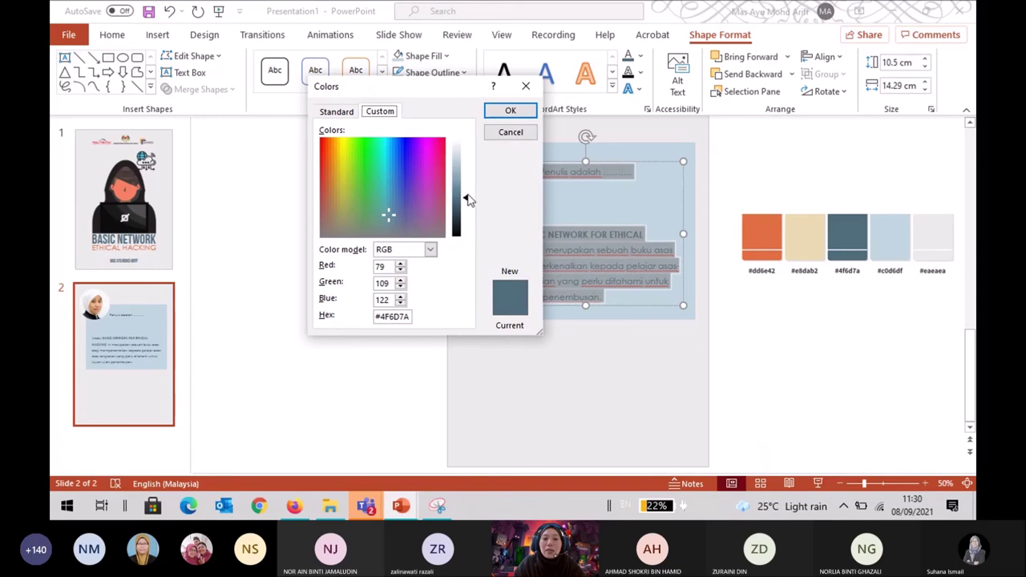
drag(467, 200, 466, 215)
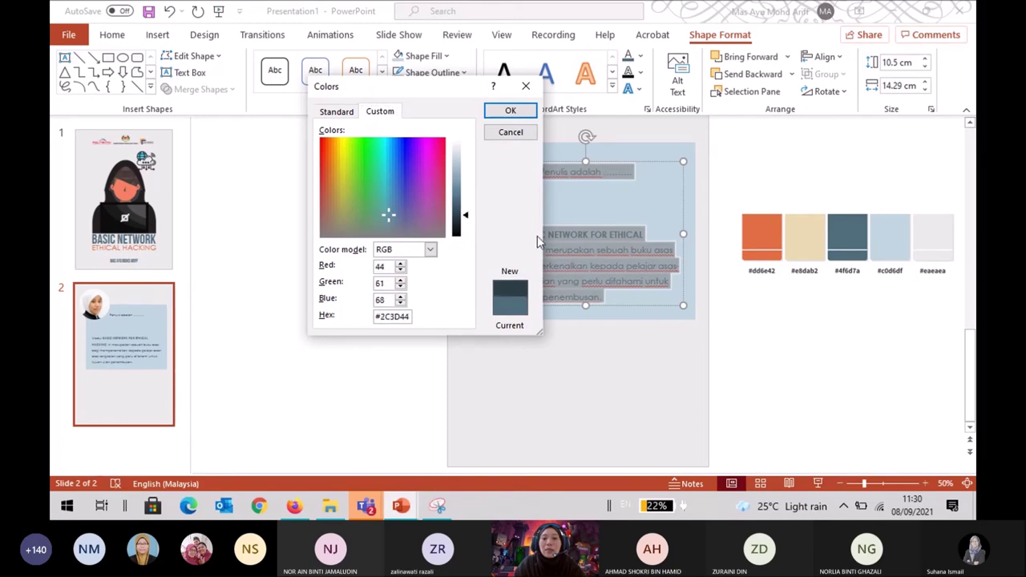
click(513, 110)
click(827, 192)
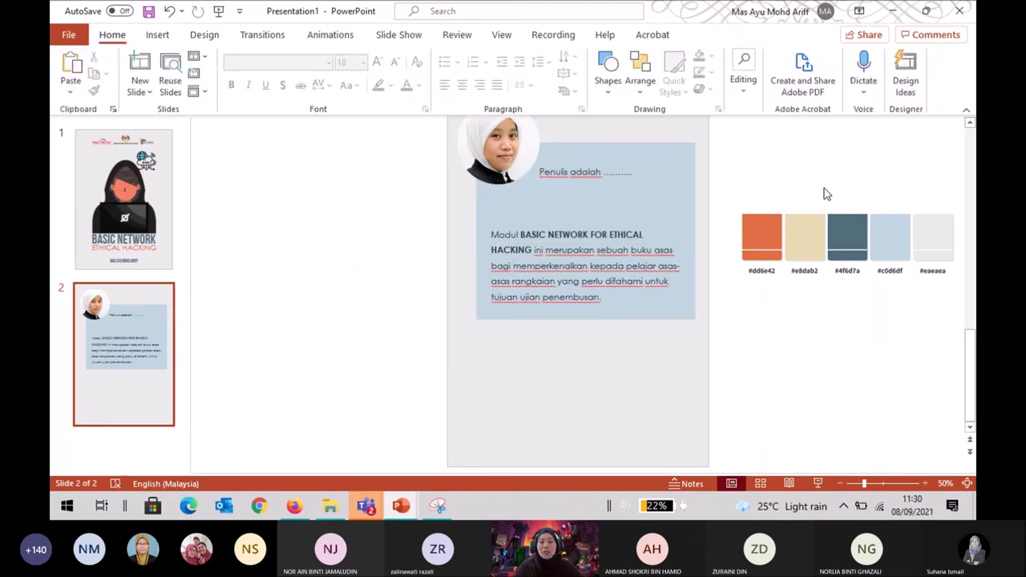
Remove the blank line before the Modul paragraph and shorten the blue box to end below the text.
click(509, 220)
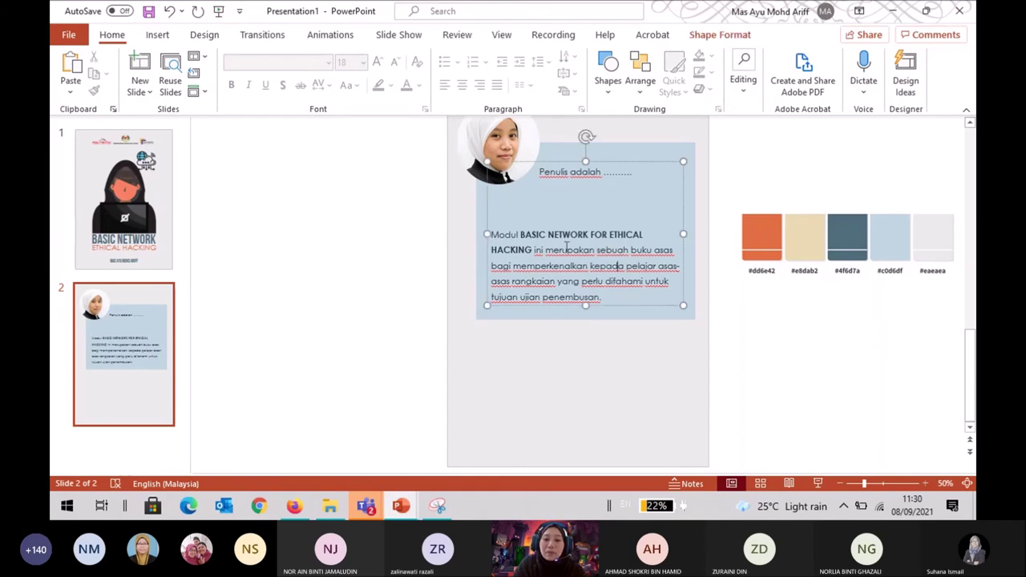
key(BackSpace)
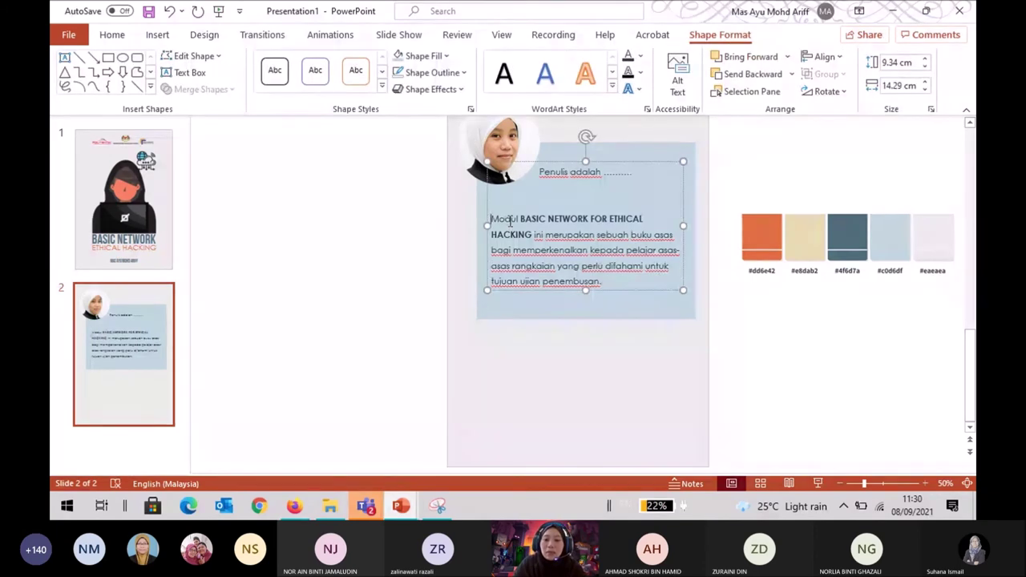
click(607, 313)
drag(586, 319, 589, 302)
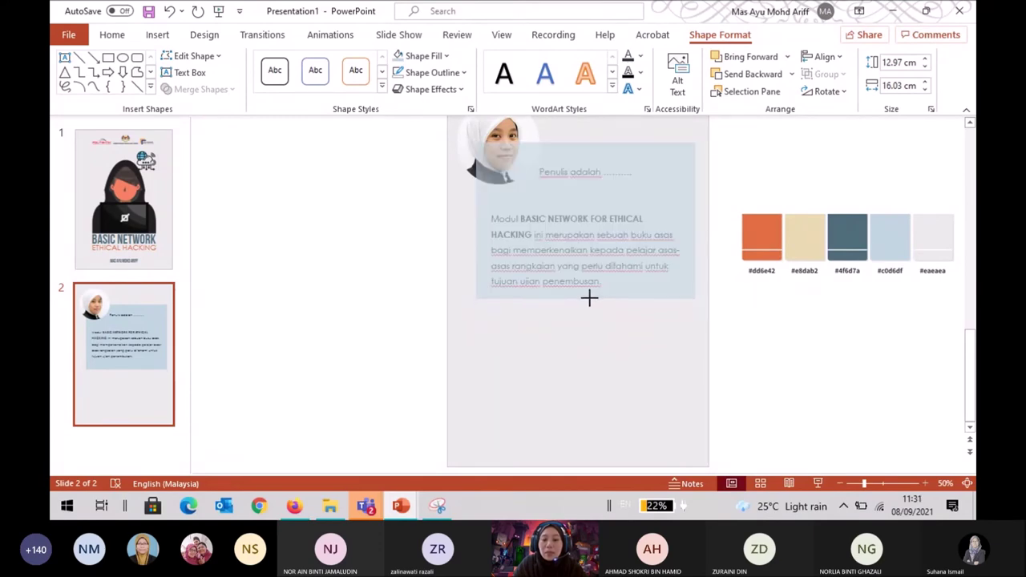
drag(589, 298, 590, 299)
click(763, 305)
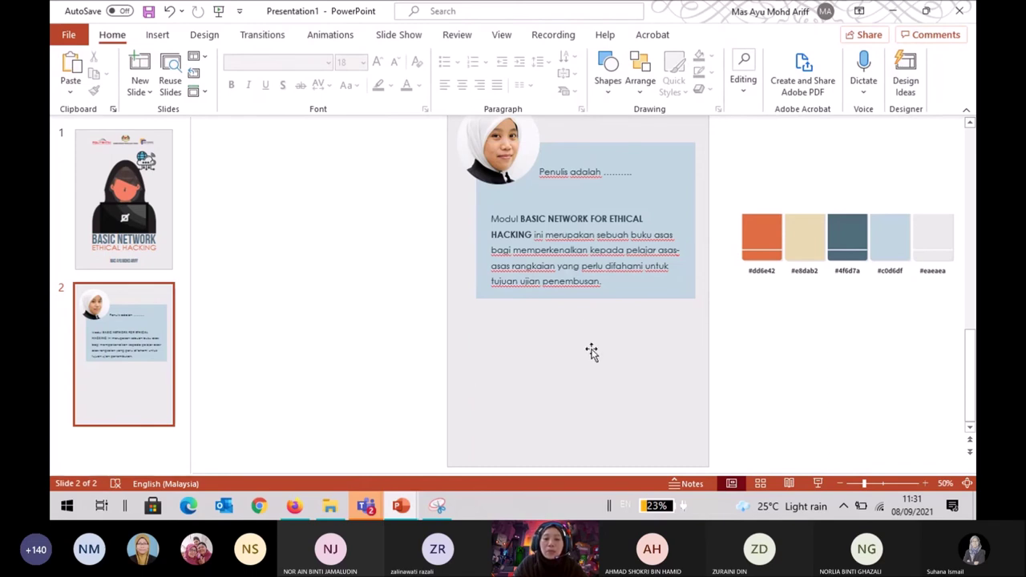
click(152, 36)
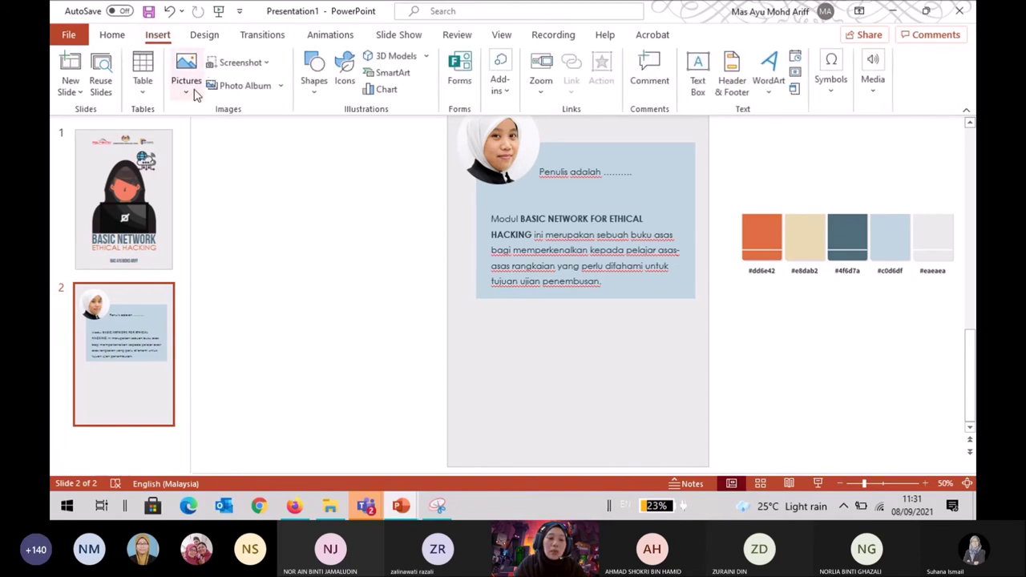
click(187, 89)
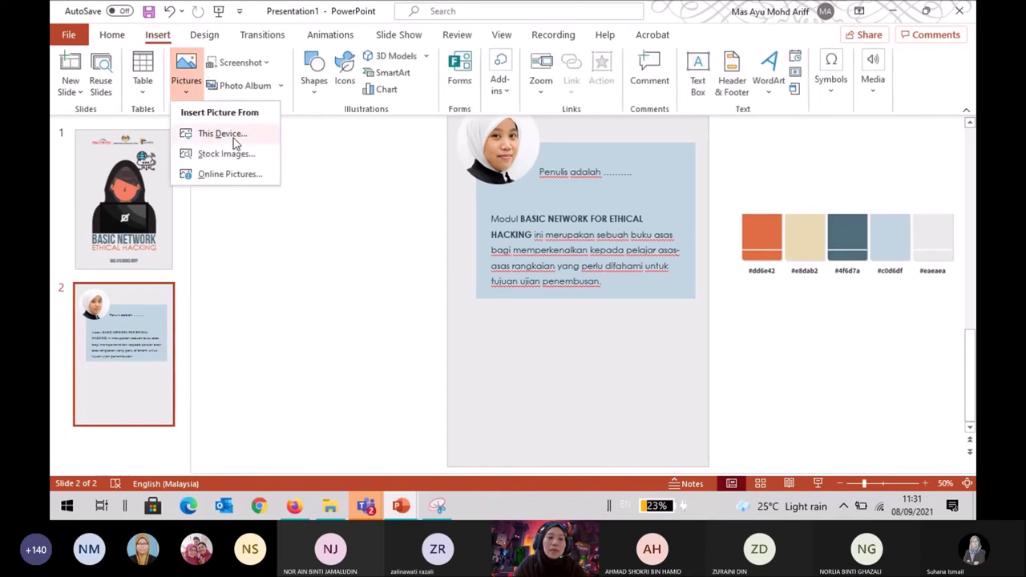
click(233, 142)
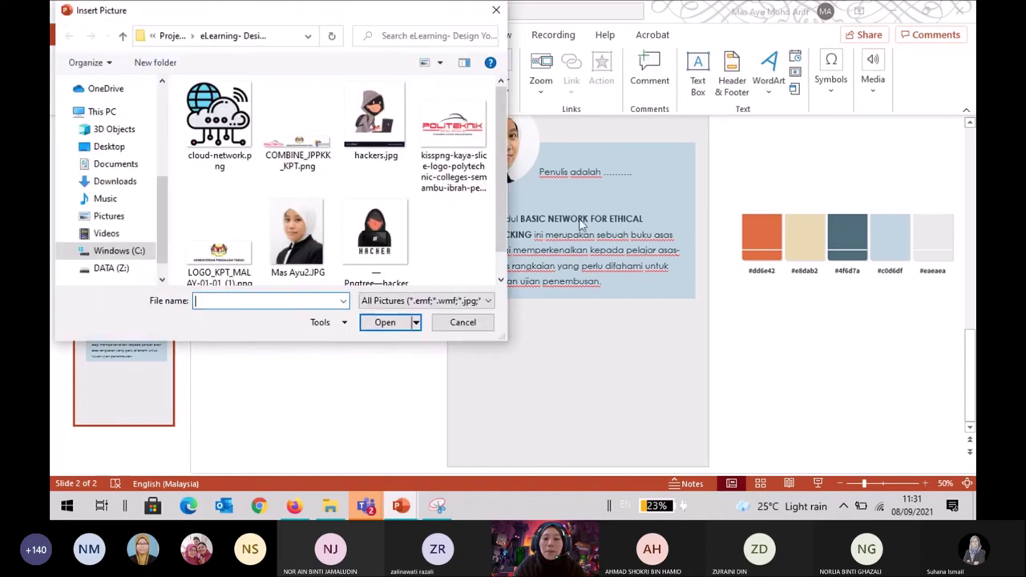
click(458, 158)
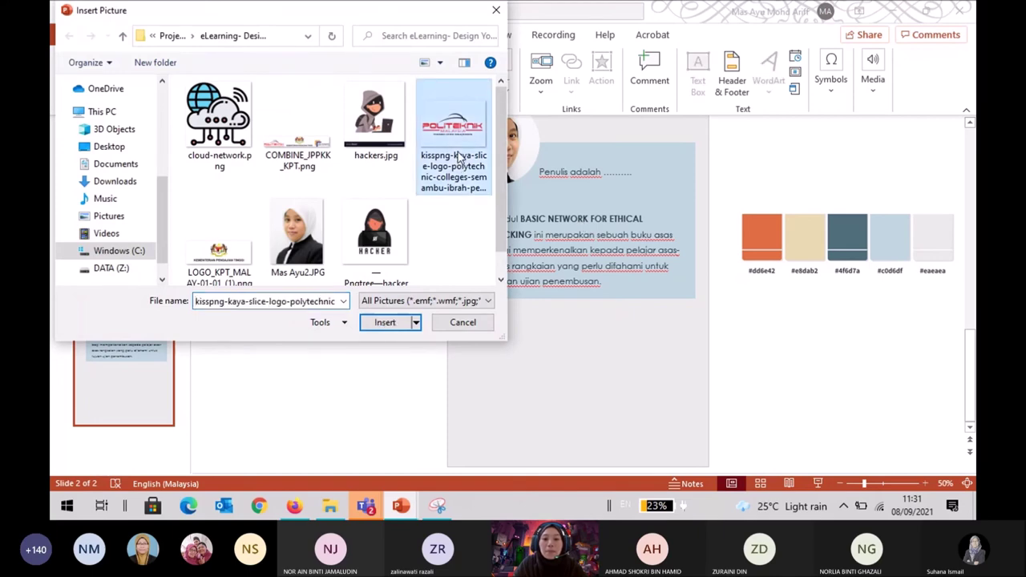
click(385, 322)
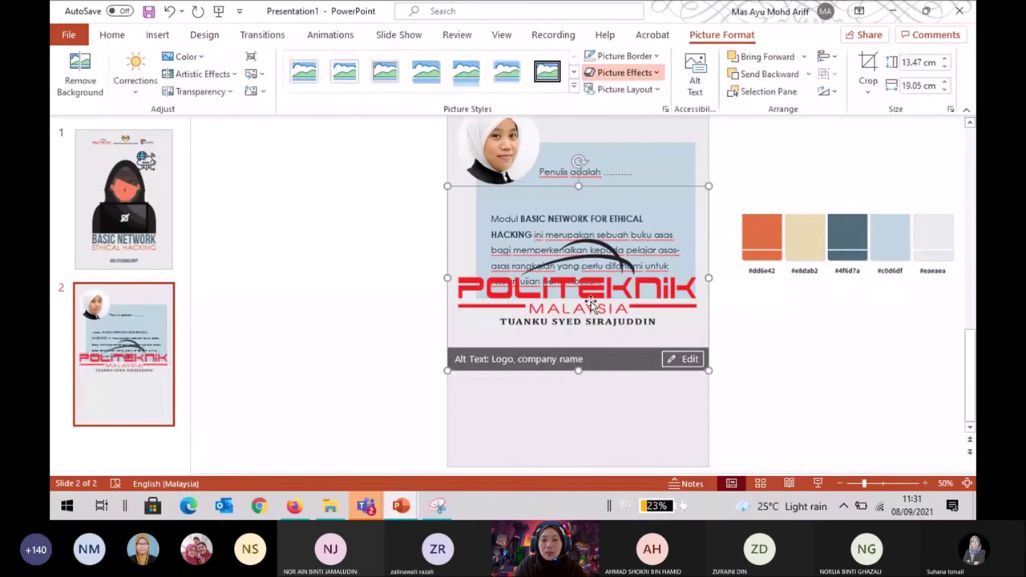
drag(616, 191, 619, 263)
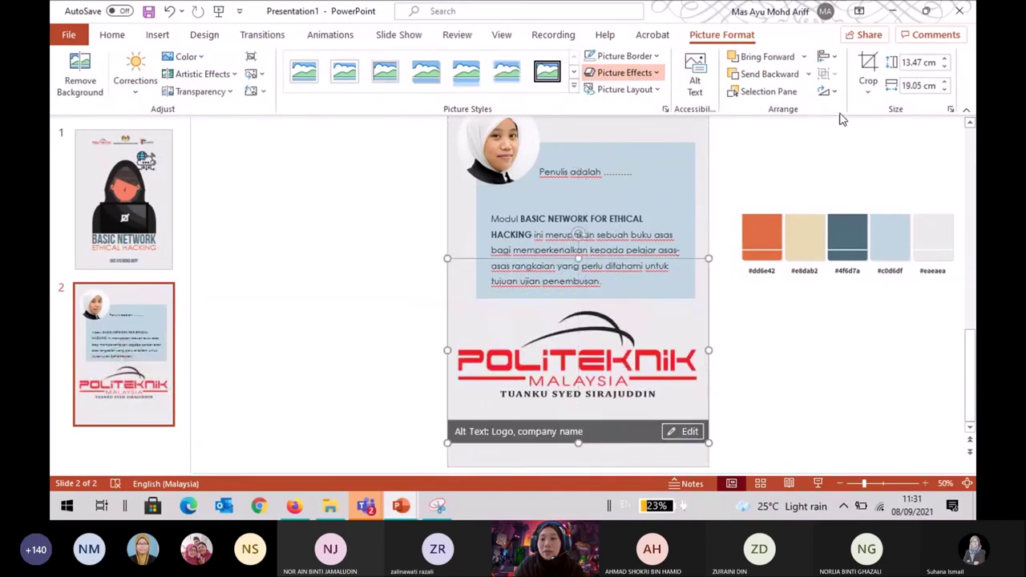
click(869, 86)
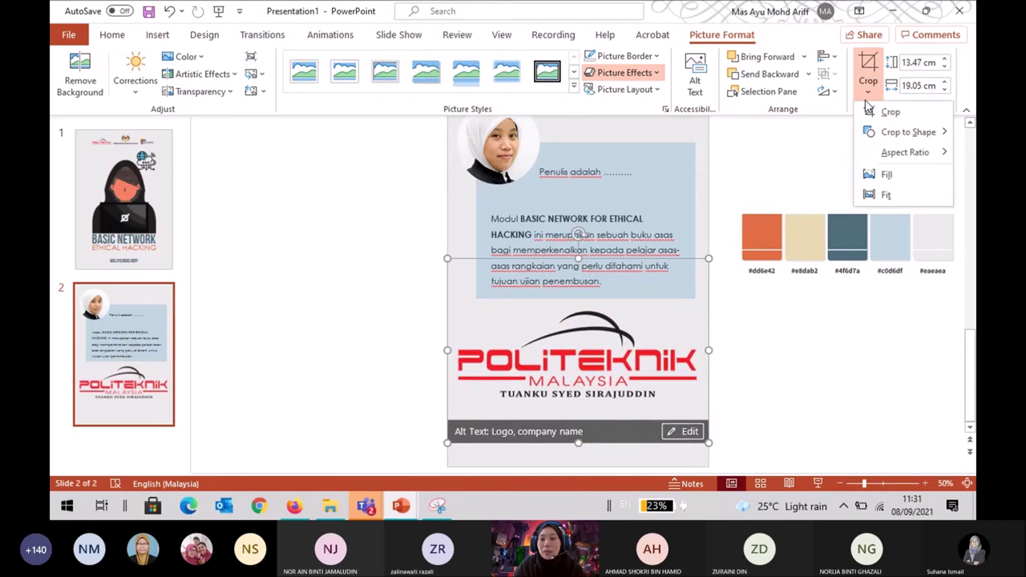
click(890, 172)
drag(577, 441, 577, 384)
drag(577, 258, 578, 304)
click(717, 393)
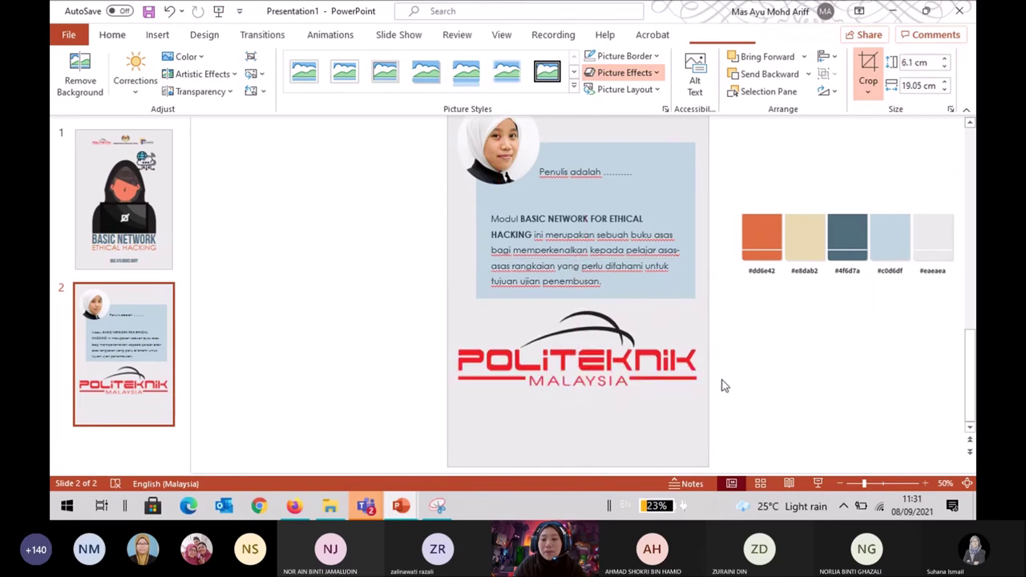
click(653, 385)
drag(709, 385, 587, 319)
click(123, 200)
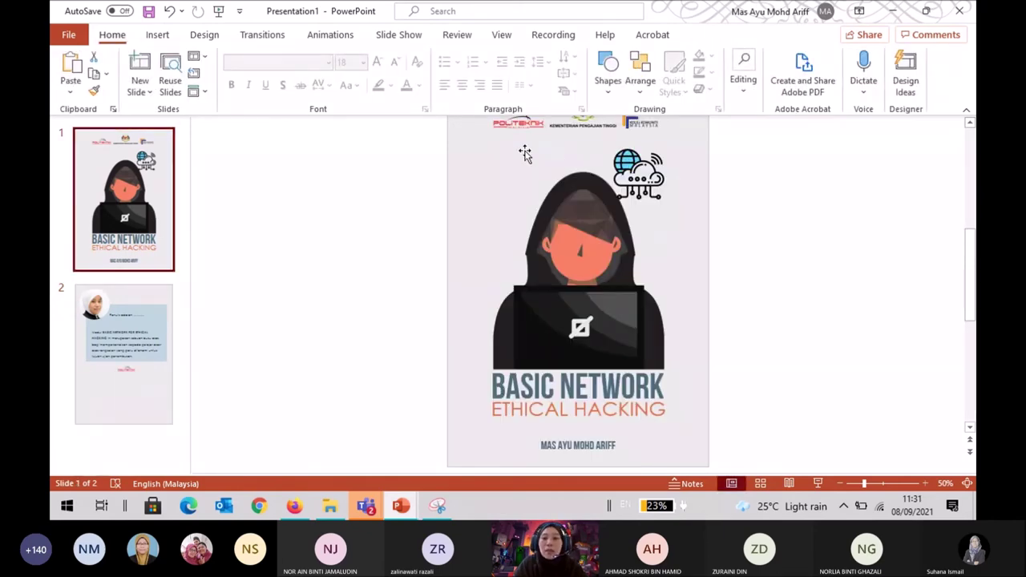
click(138, 367)
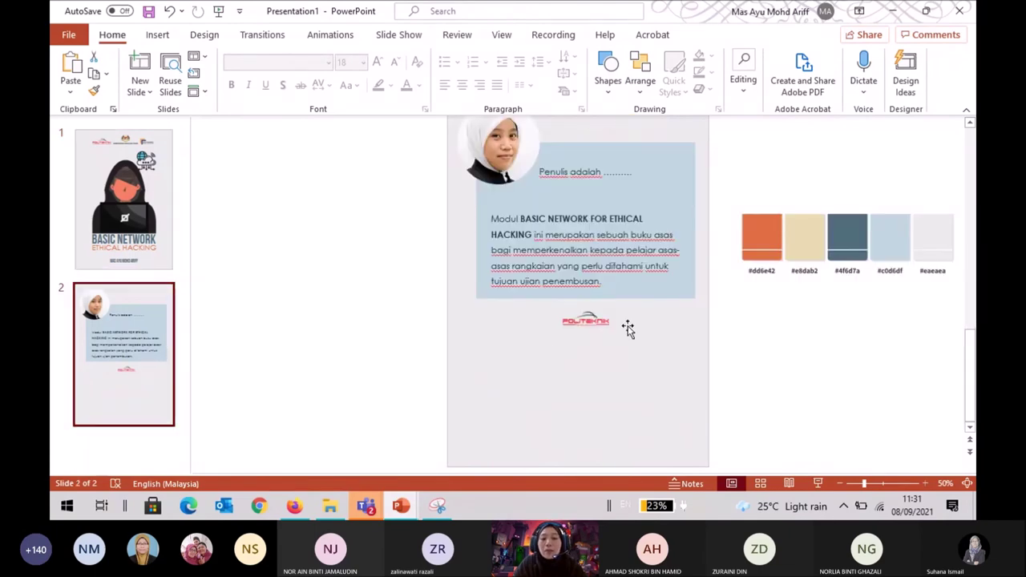
click(586, 322)
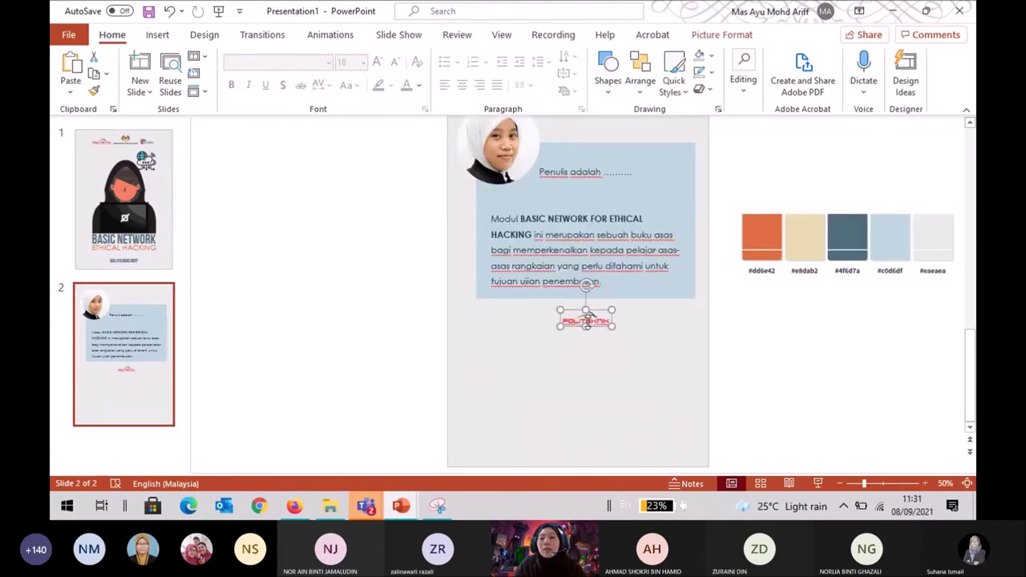
click(610, 326)
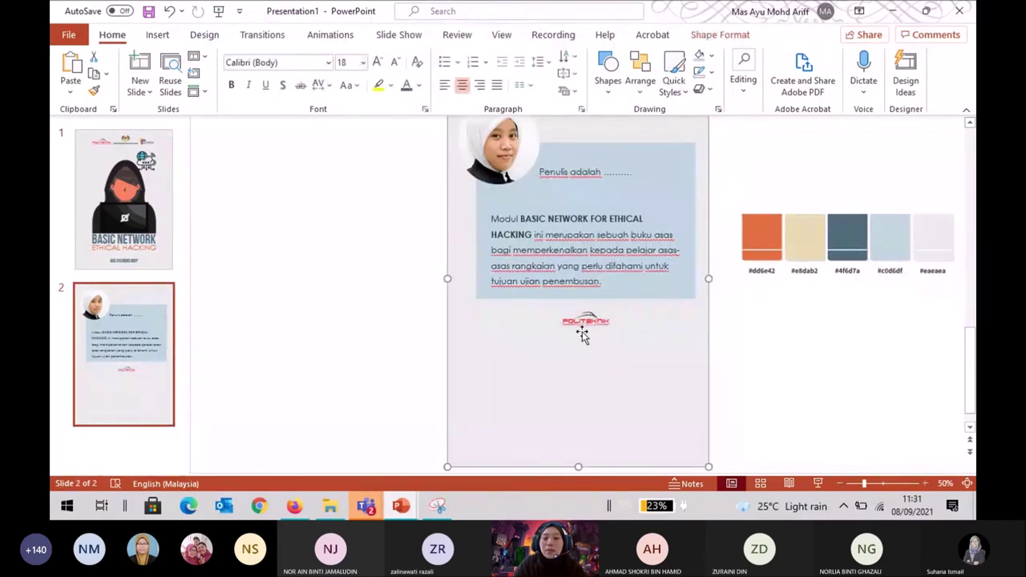
click(767, 318)
click(593, 322)
key(Delete)
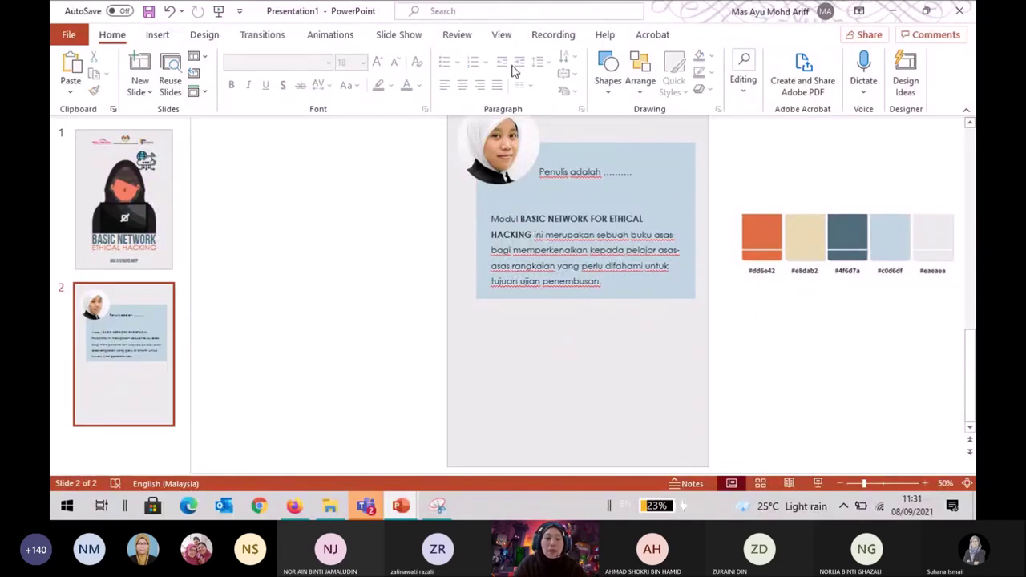
Paste a copy of the intro text box and nudge it below the original.
click(536, 255)
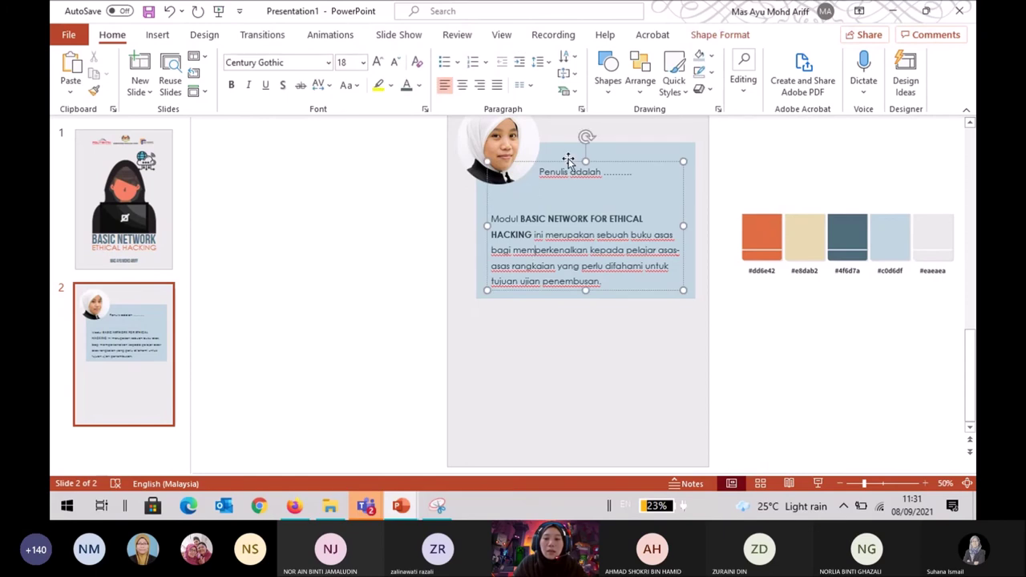
click(614, 162)
click(620, 176)
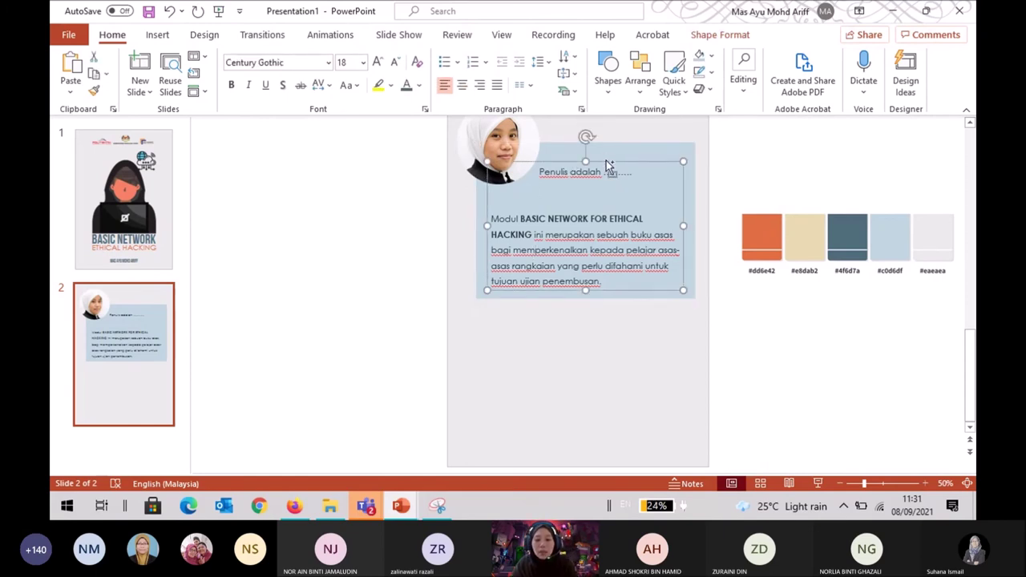
click(574, 372)
click(397, 360)
key(ctrl+v)
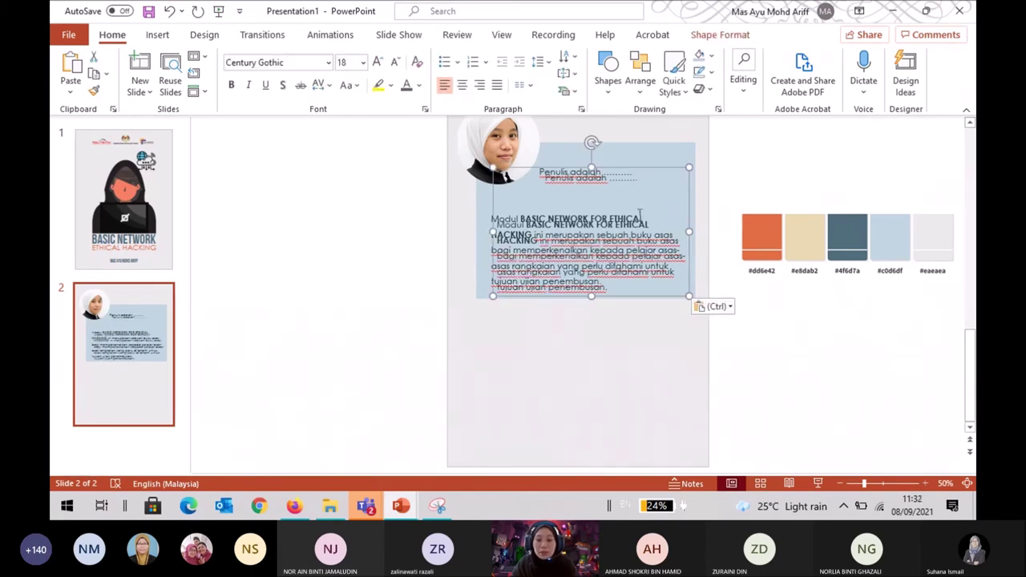
key(Down)
key(Down)
key(Down)
key(Down)
key(Down)
key(Down)
key(Down)
key(Down)
key(Down)
key(Down)
key(Down)
key(Down)
key(Down)
key(Down)
key(Down)
key(Down)
key(Down)
key(Down)
key(Down)
key(Down)
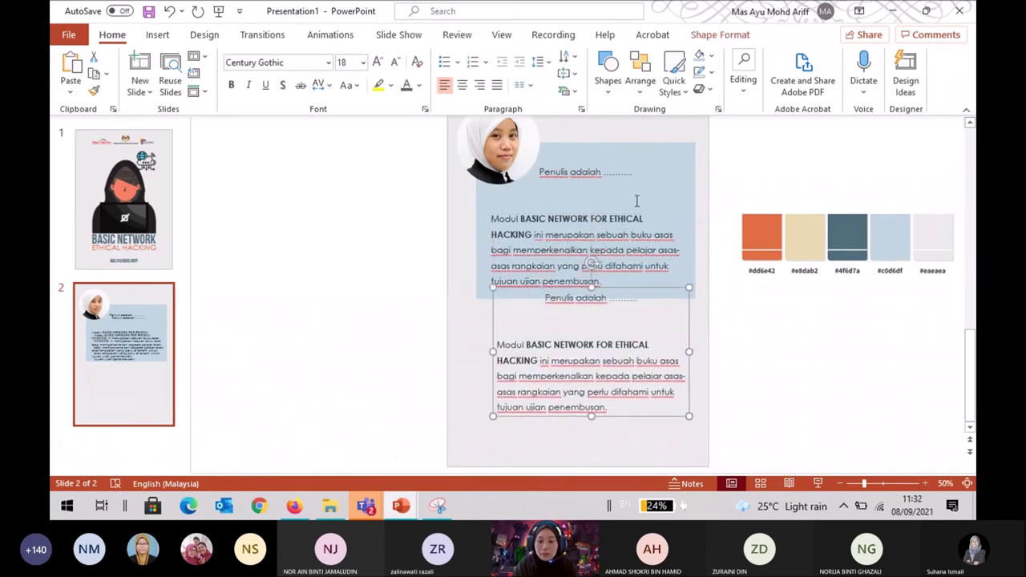
key(Down)
key(Down)
key(Down)
key(Down)
key(Down)
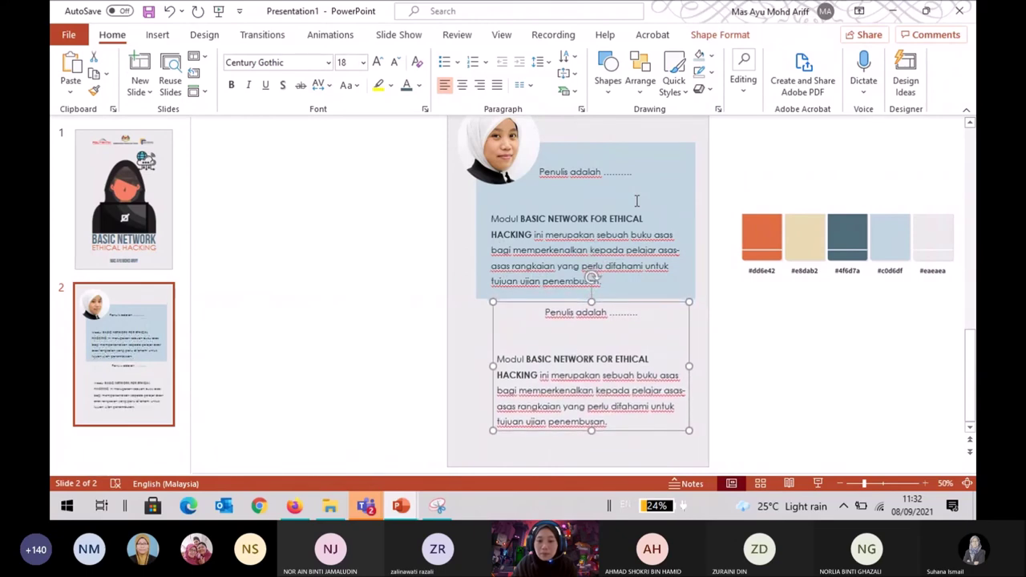
key(Down)
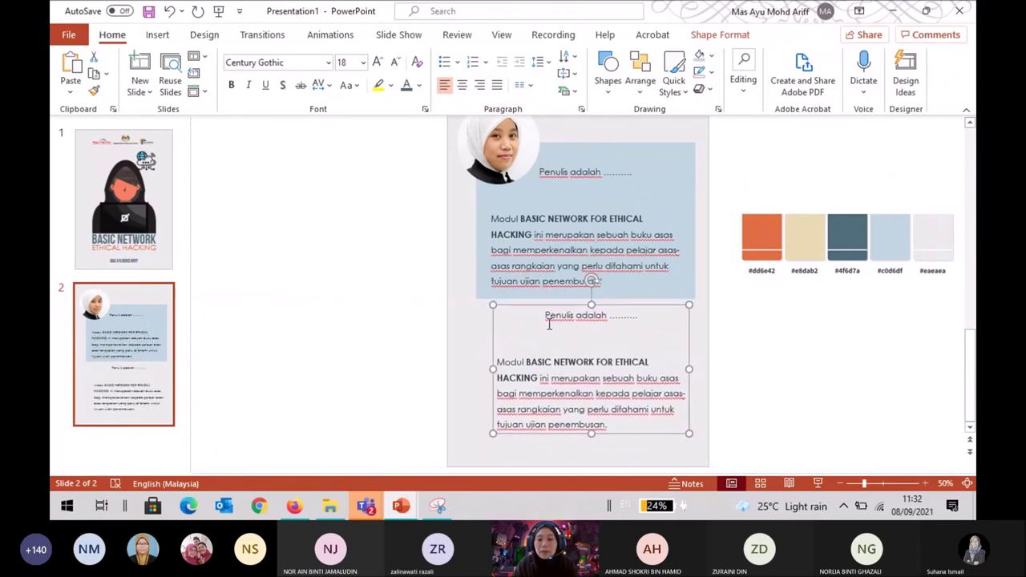
Centre the copy and replace its text with POLITEKNIK MERSING, Jalan Nitar, 86800 Mersing., Johor on separate lines.
drag(543, 318, 688, 424)
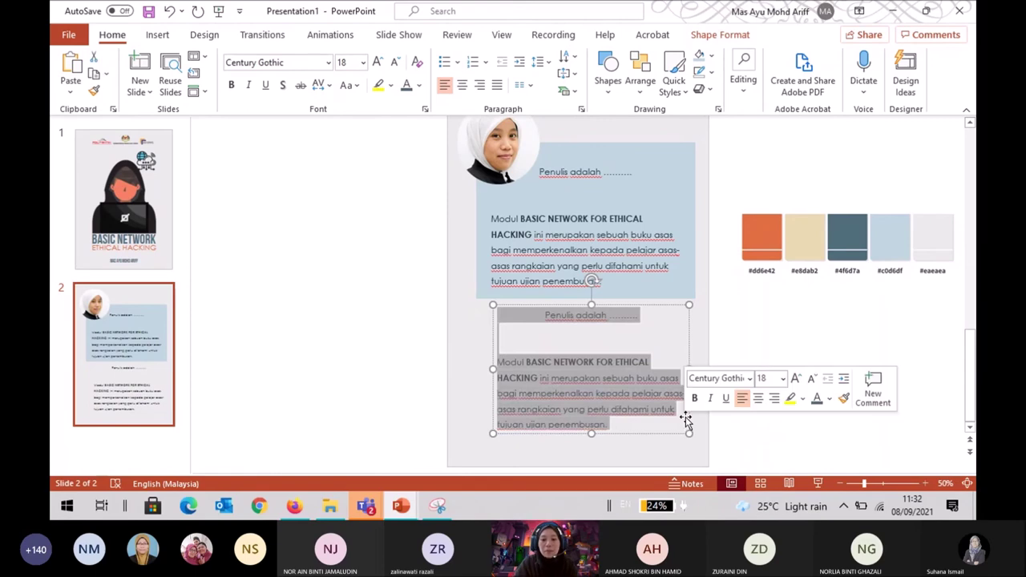
click(463, 85)
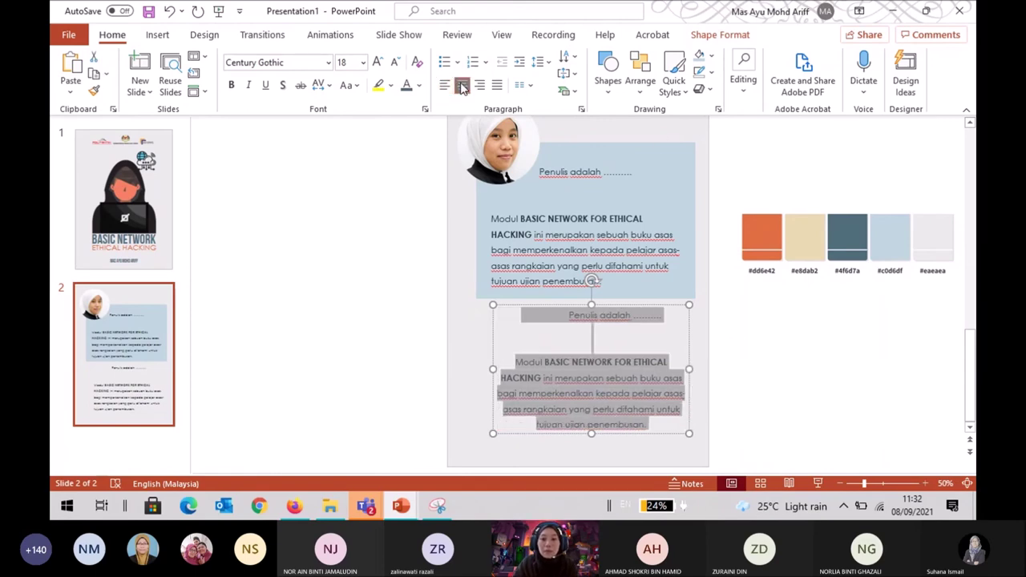
key(BackSpace)
text(POLITE)
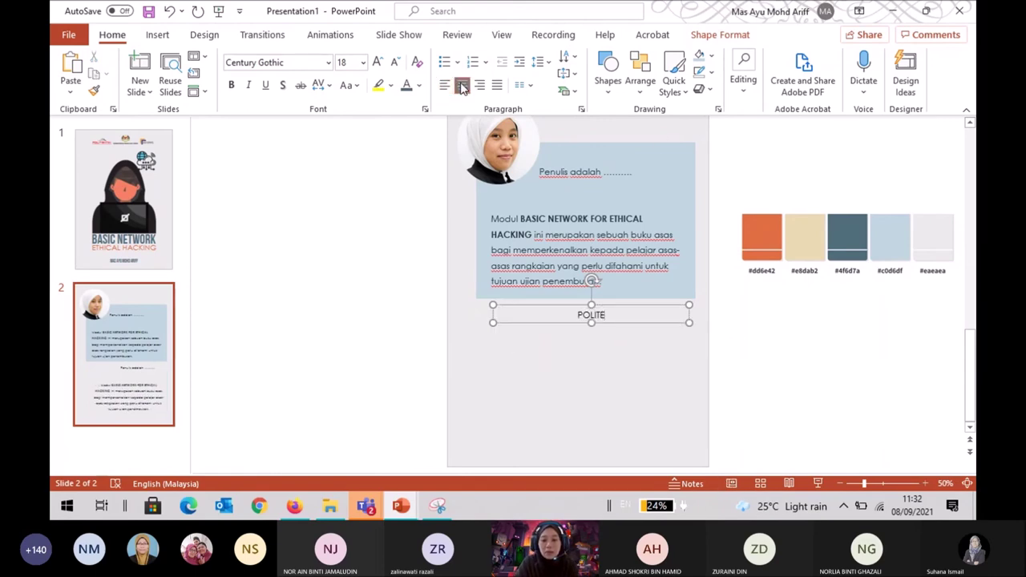
text(KNIK MERSING)
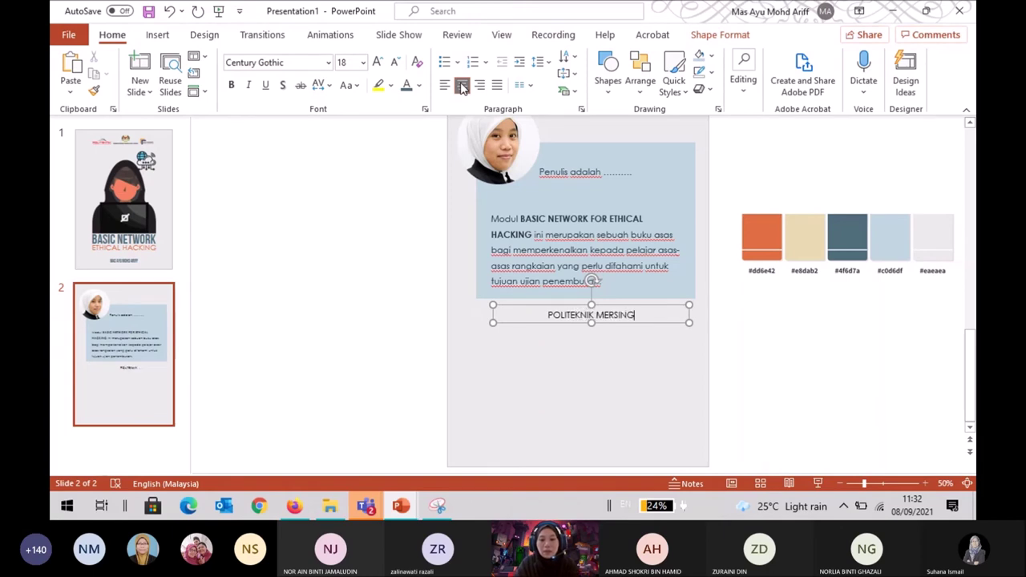
key(Return)
text(Jalan Nitar)
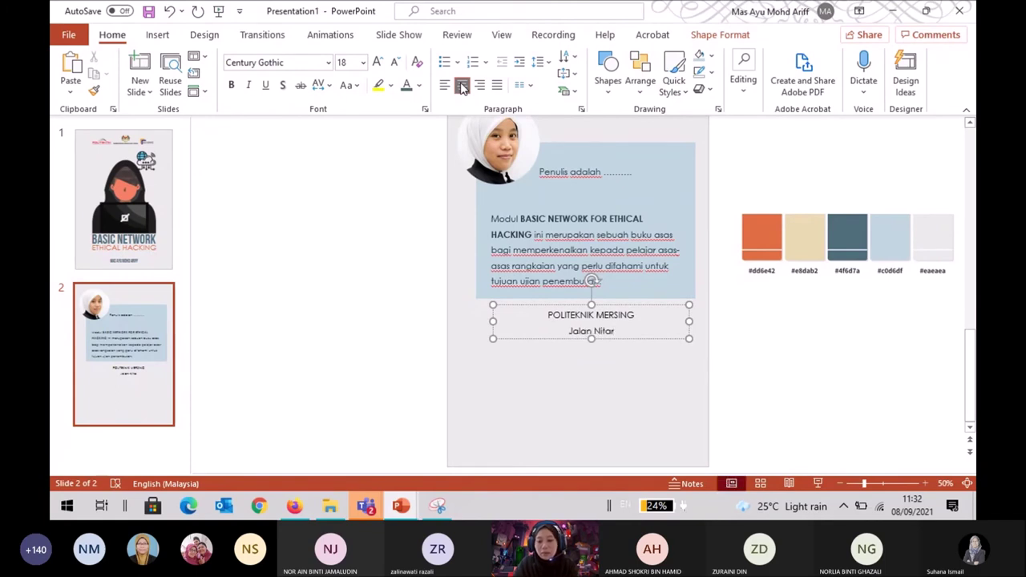
key(Return)
text(8)
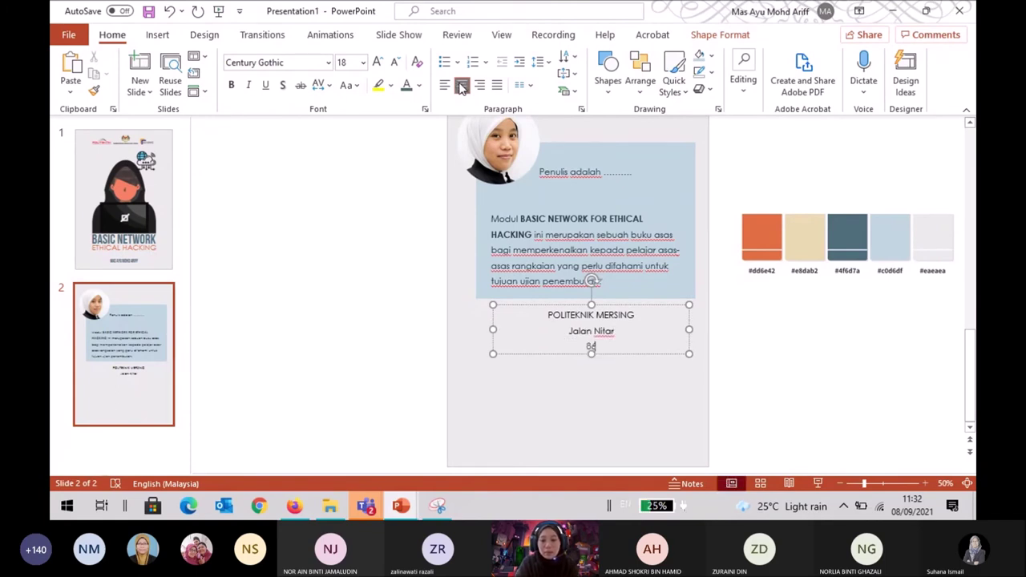
text(6800 Mersing)
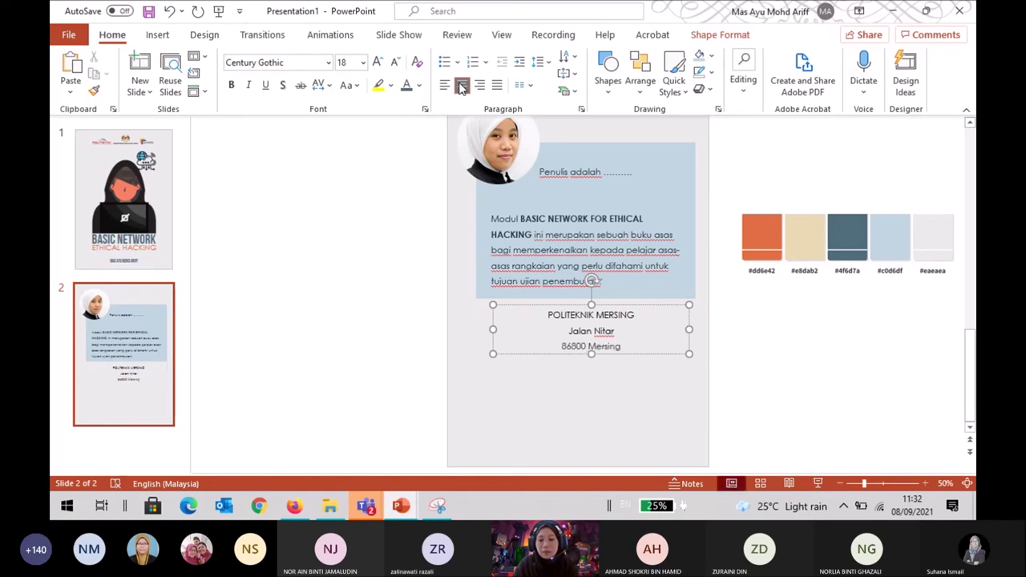
text(.)
key(Return)
text(Johor)
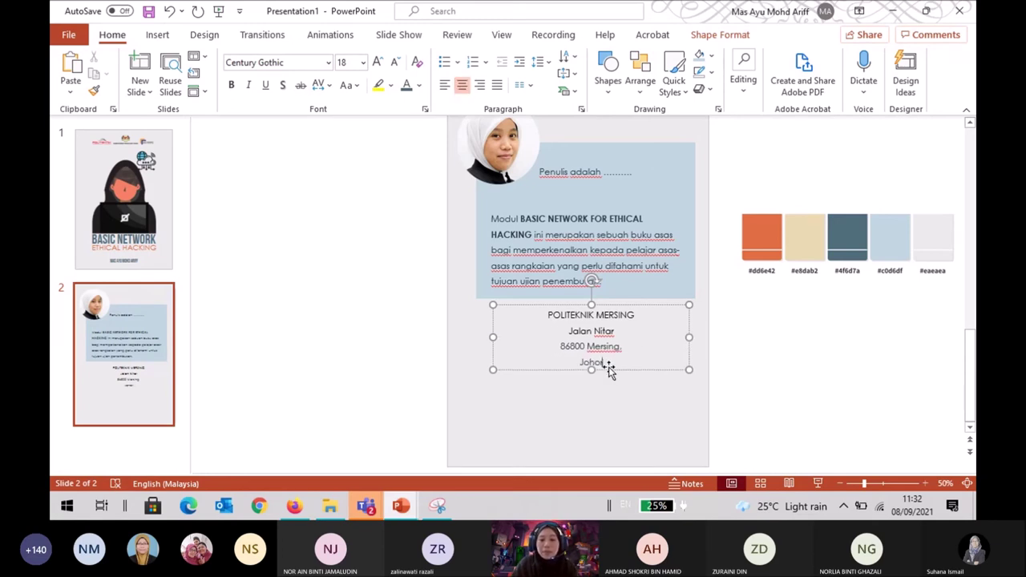
drag(598, 362, 537, 309)
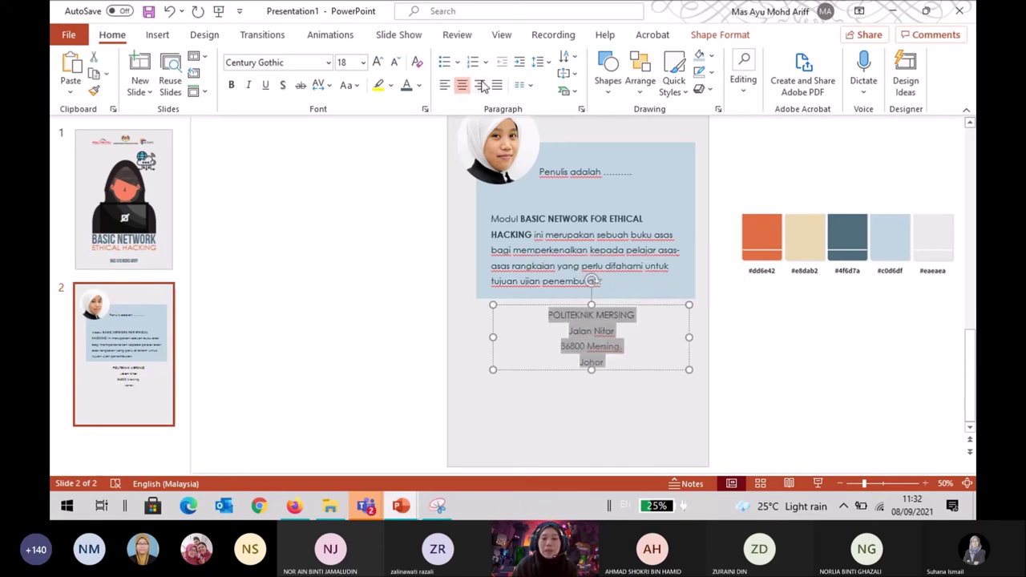
Set the address lines to 1.0 line spacing and make POLITEKNIK MERSING bold.
click(539, 62)
click(559, 84)
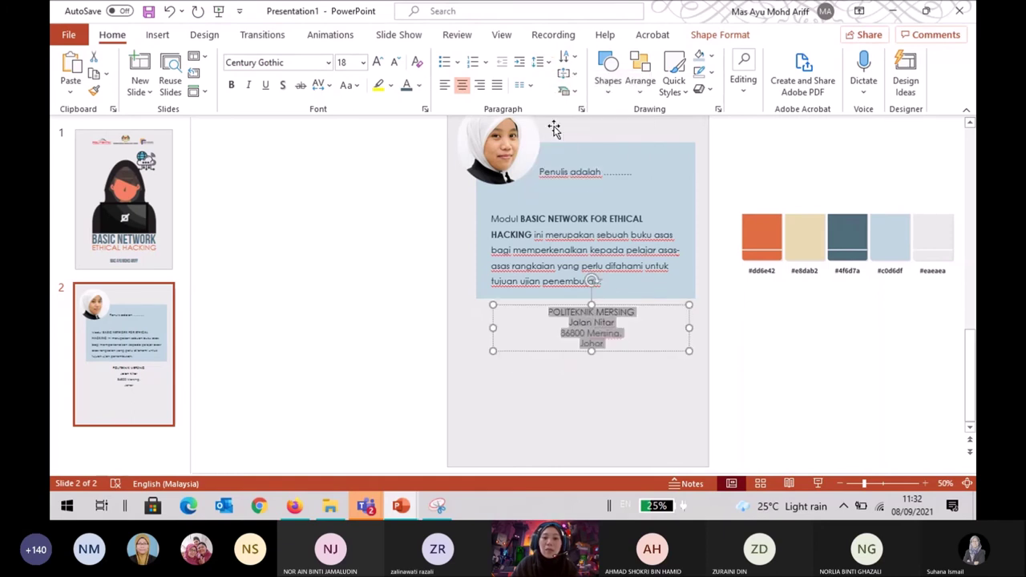
click(636, 325)
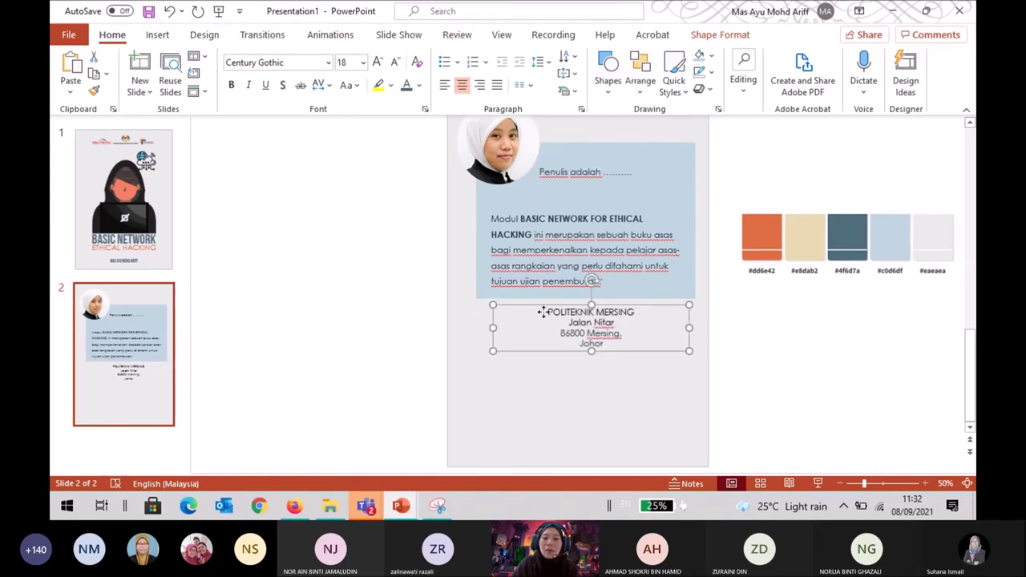
drag(549, 313, 651, 316)
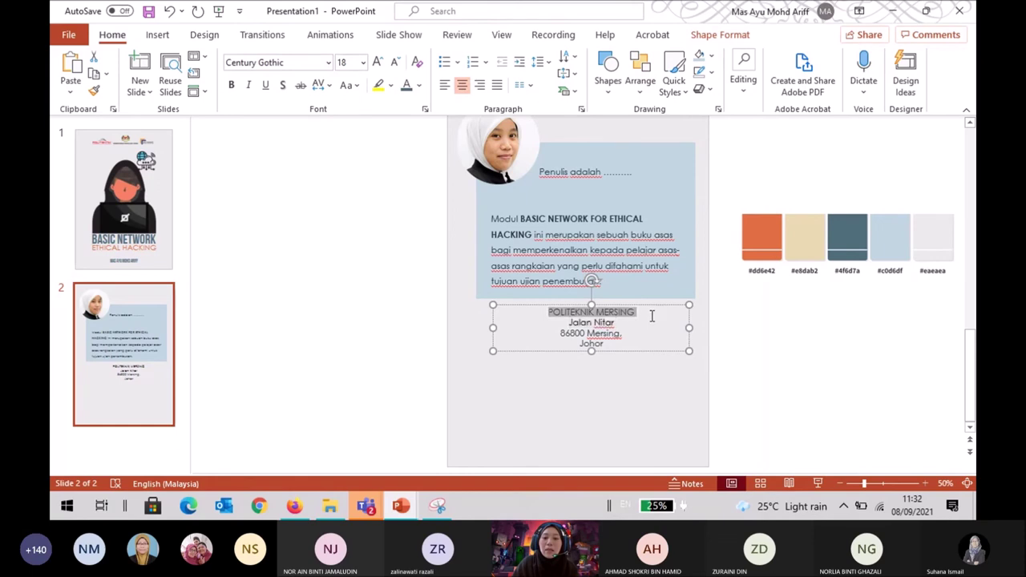
click(232, 84)
click(648, 375)
click(759, 319)
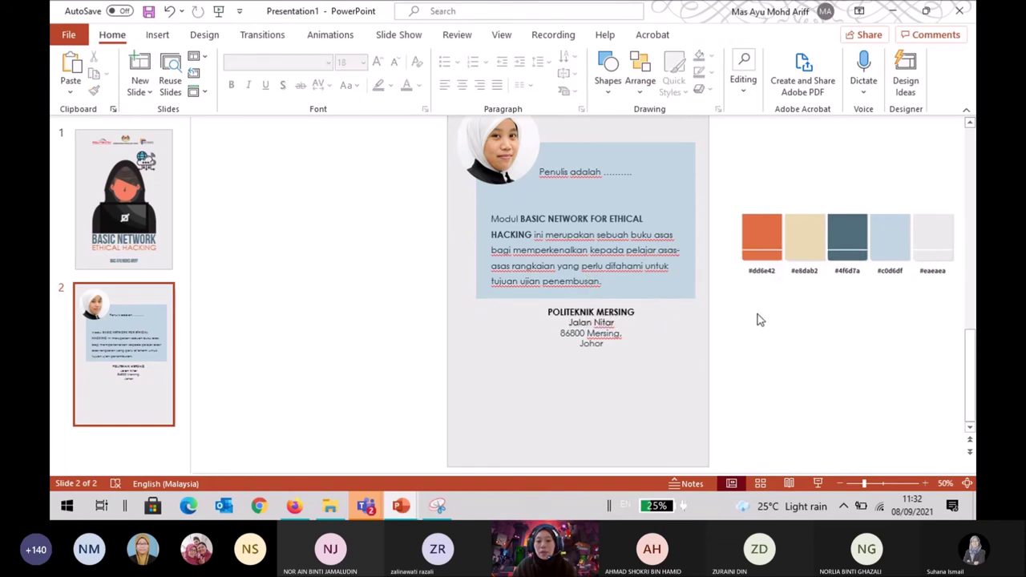
Move the address box slightly lower and widen it on both sides.
click(634, 331)
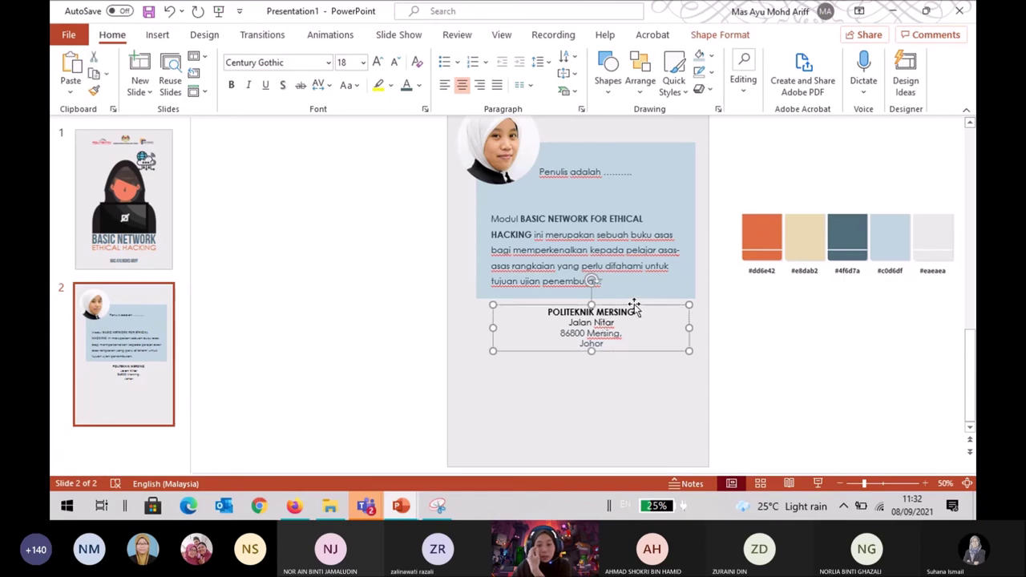
drag(637, 307, 637, 311)
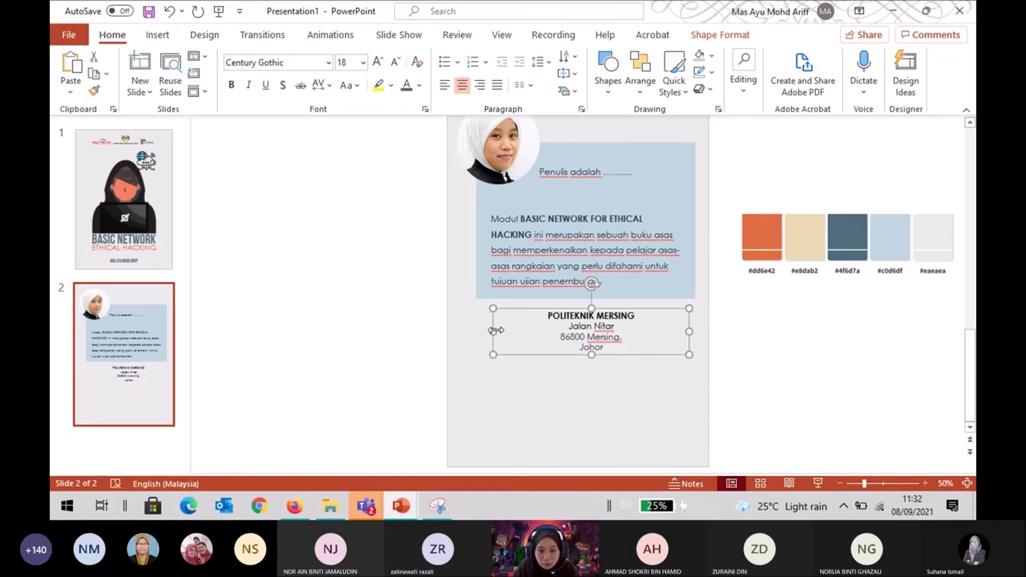
drag(491, 329, 476, 329)
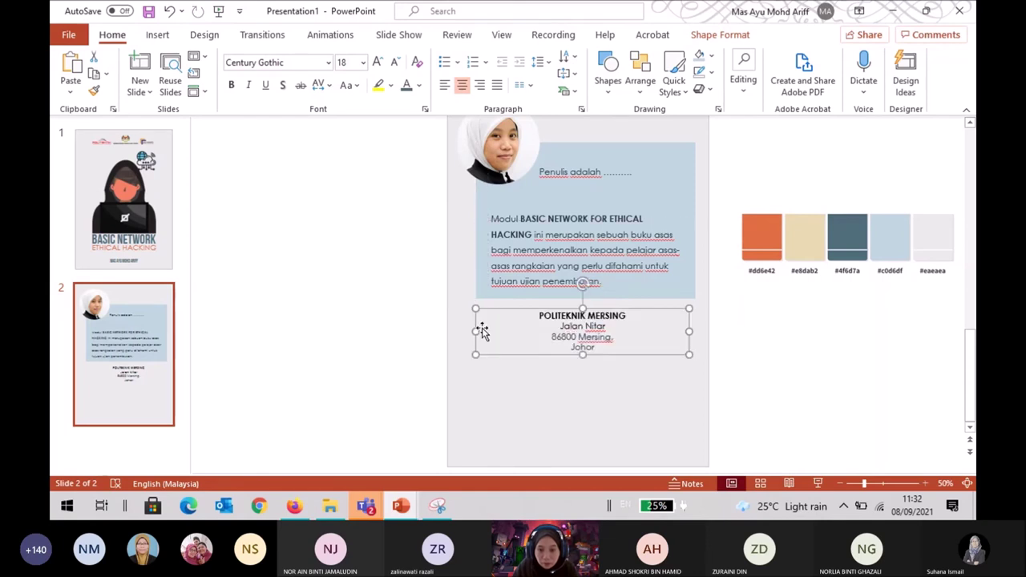
drag(689, 330, 695, 329)
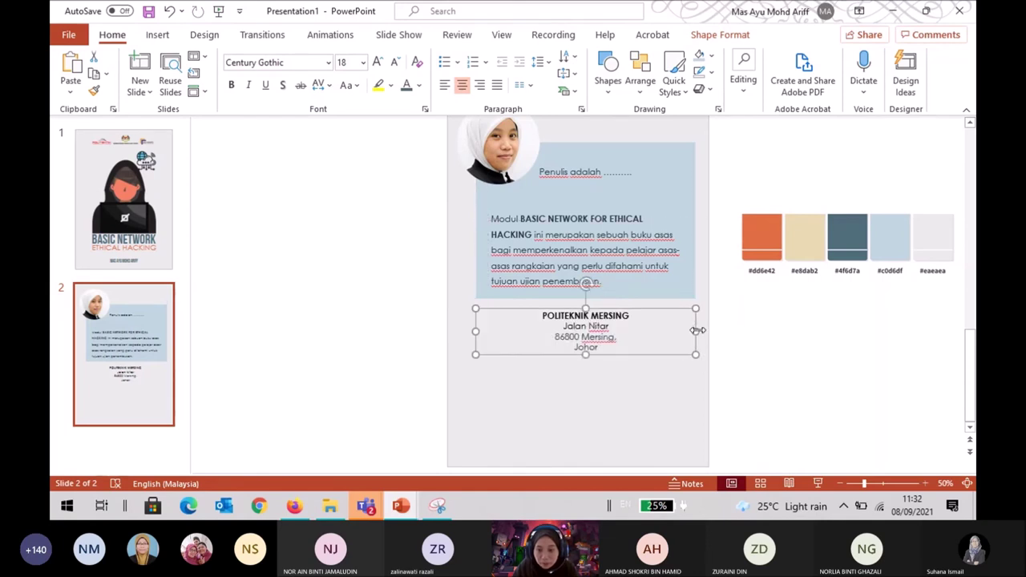
click(792, 329)
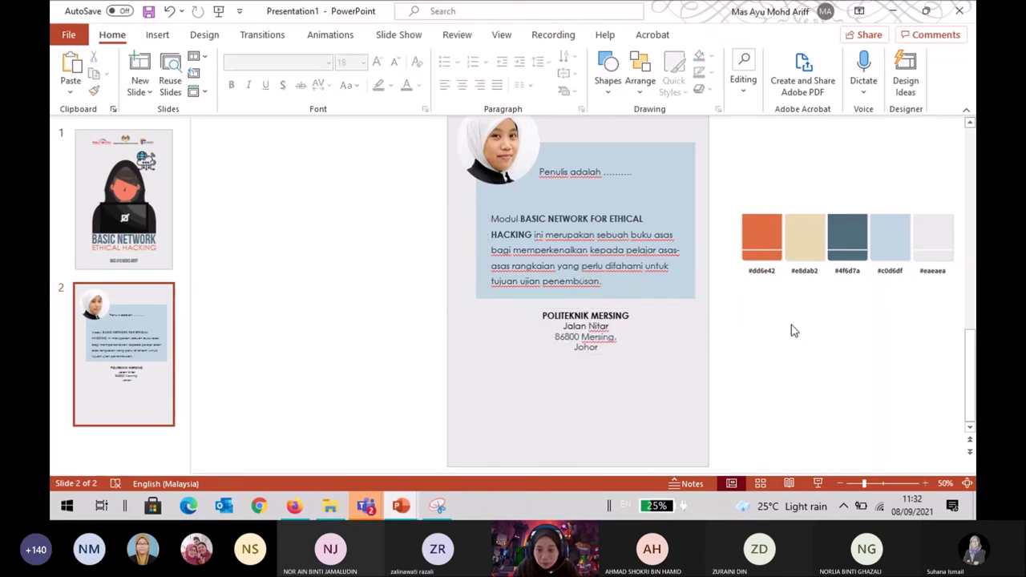
click(601, 346)
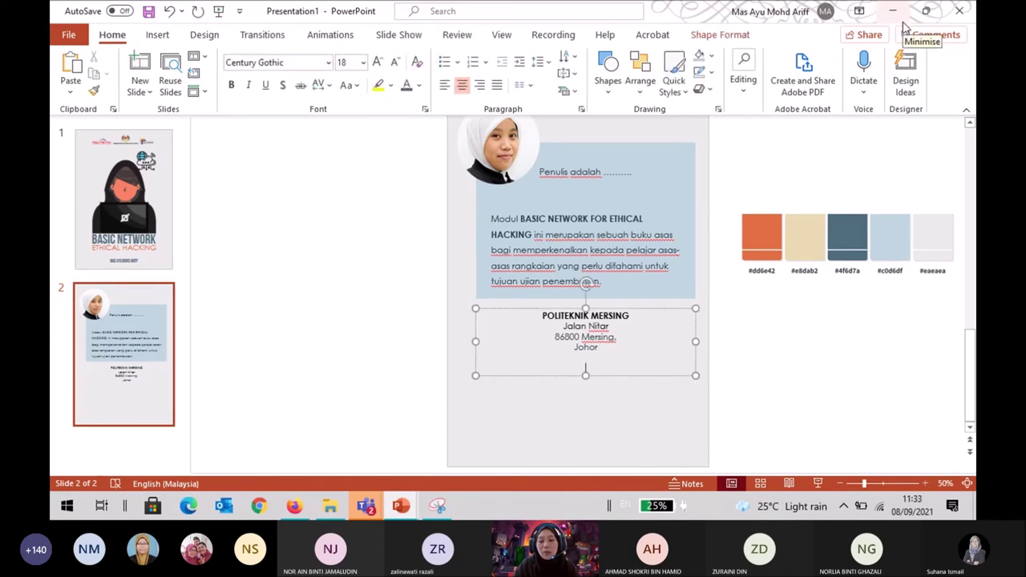
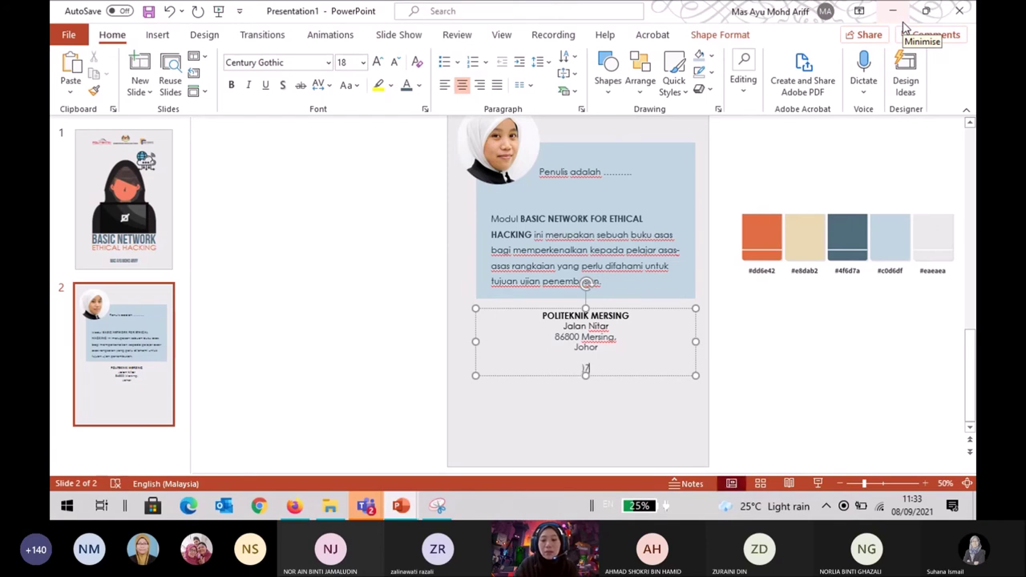
key(BackSpace)
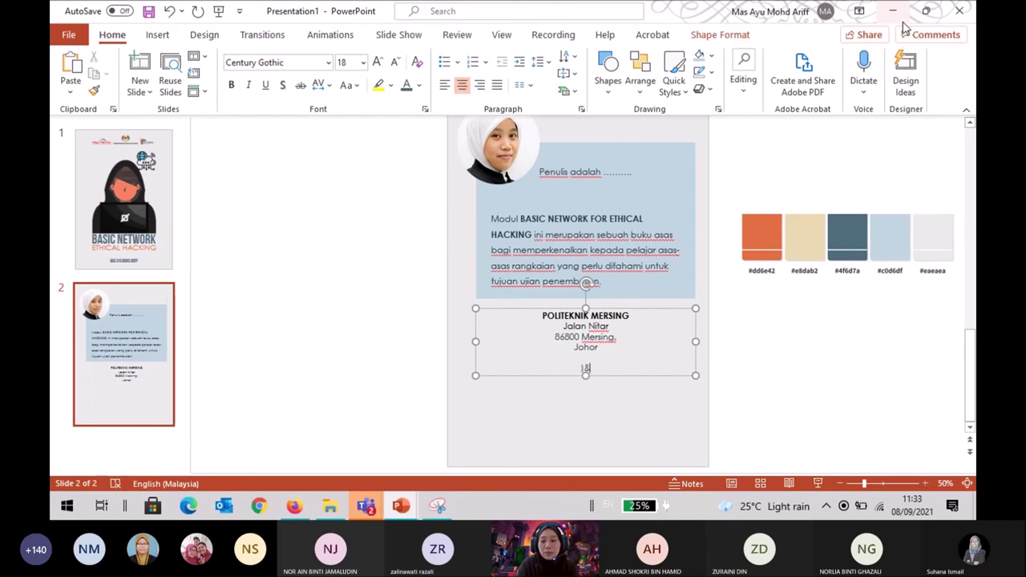
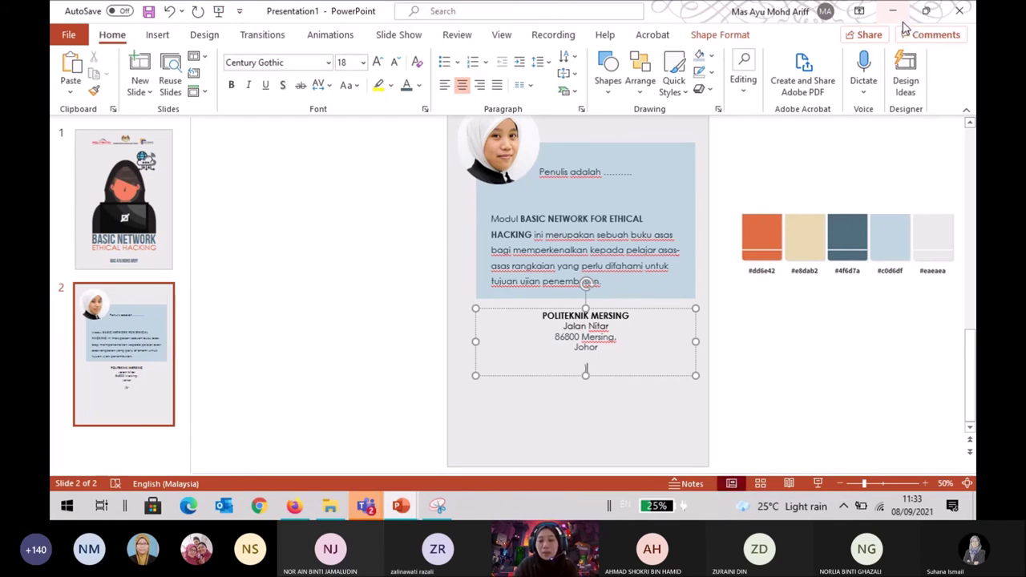
key(Return)
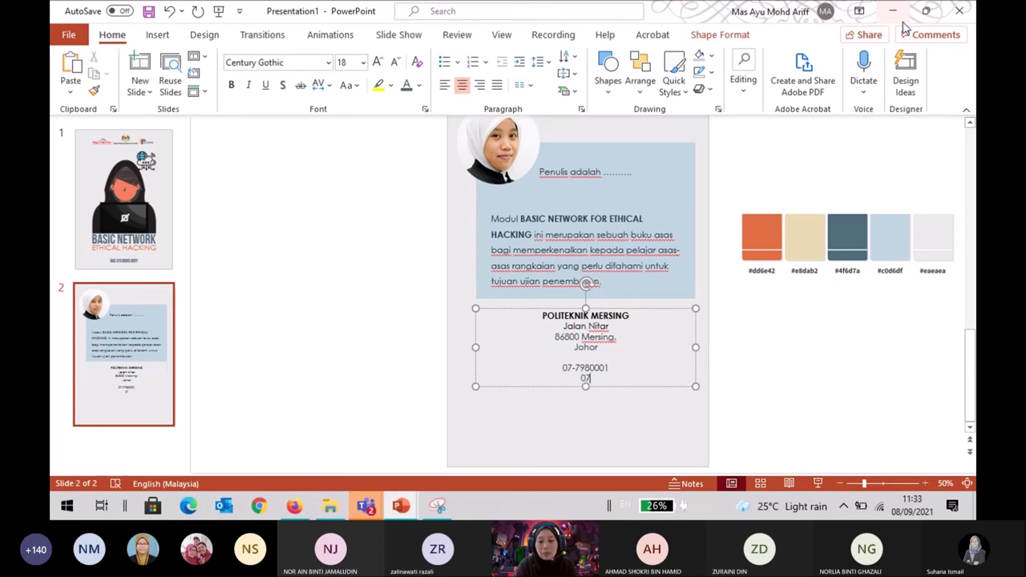
key(BackSpace)
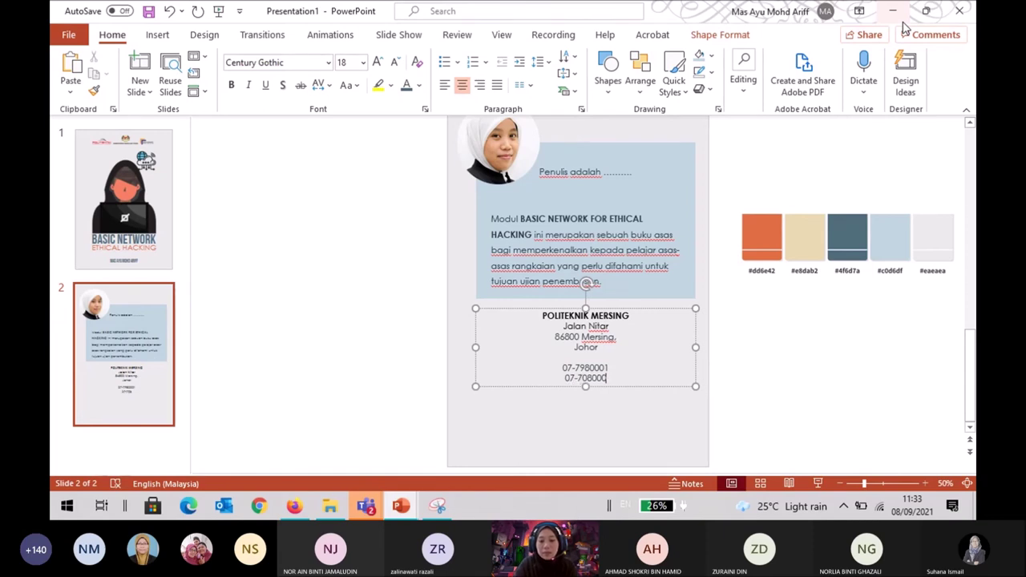
key(Return)
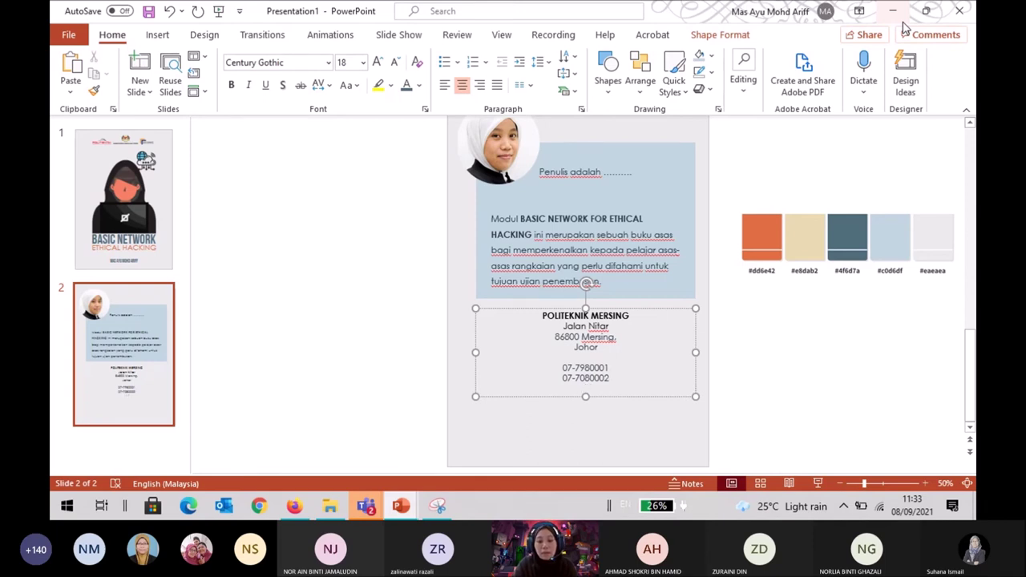
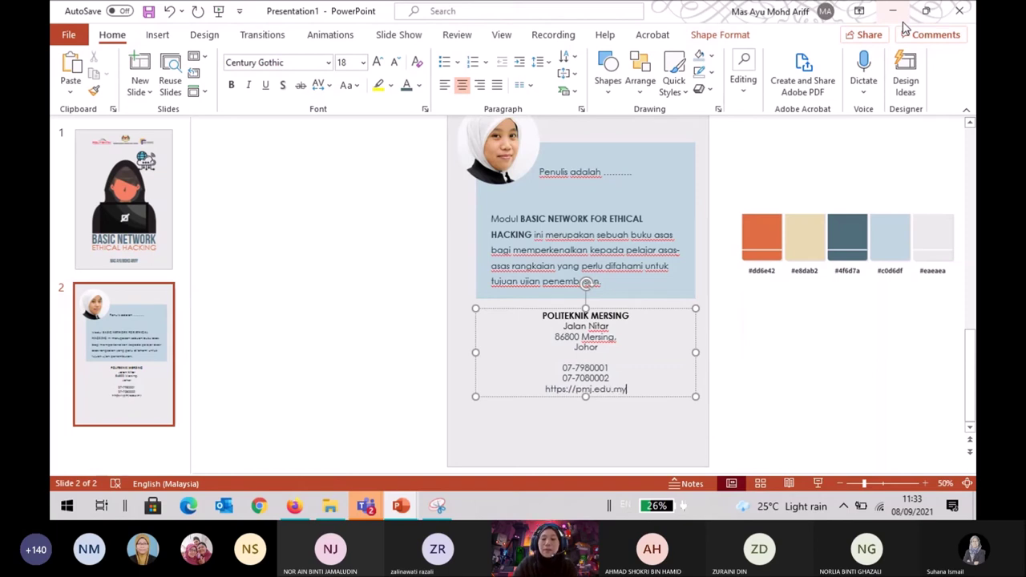
click(772, 325)
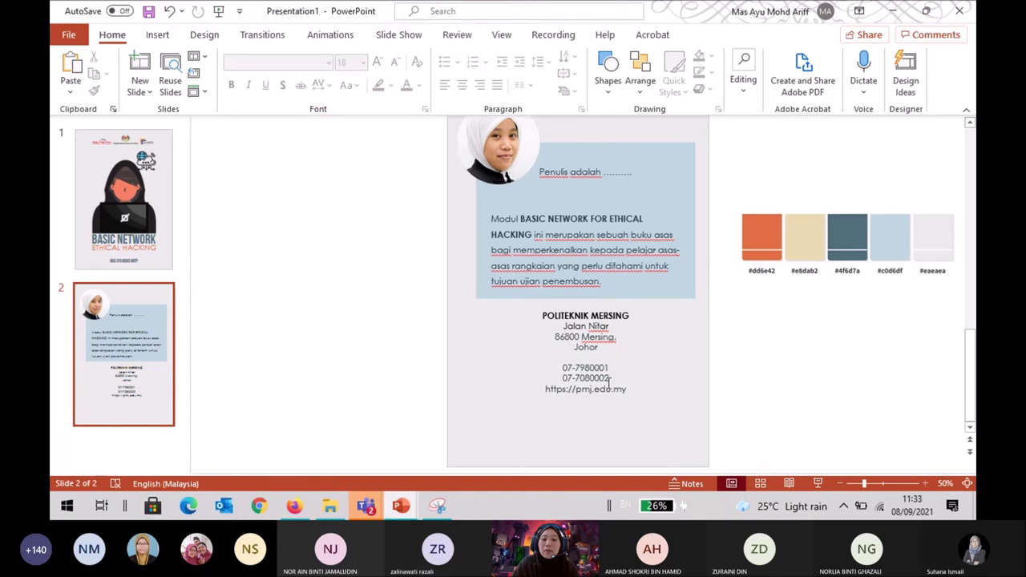
click(610, 382)
click(628, 391)
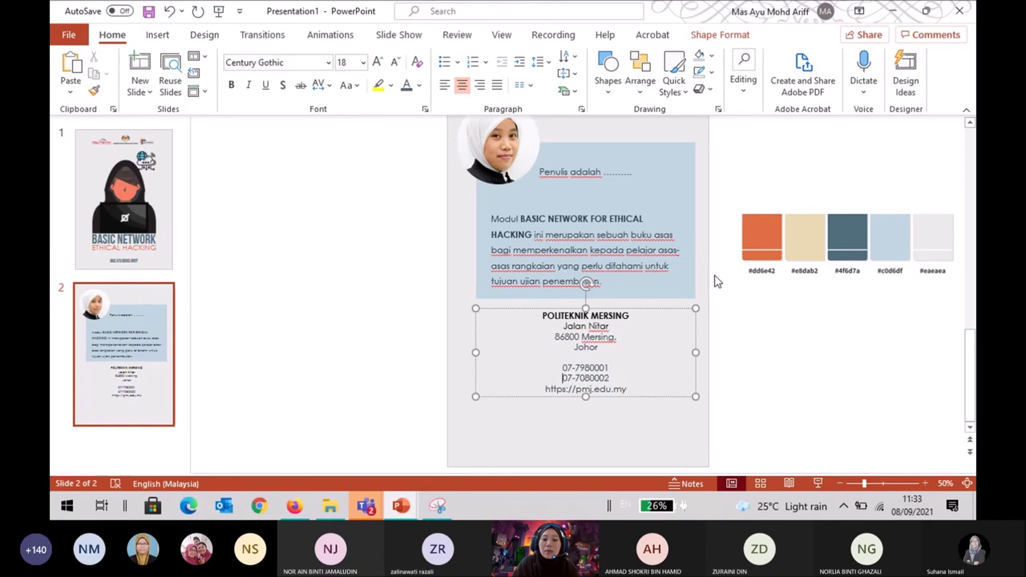
Join both phone numbers onto one line and give the phone and web lines 1.5 line spacing.
key(BackSpace)
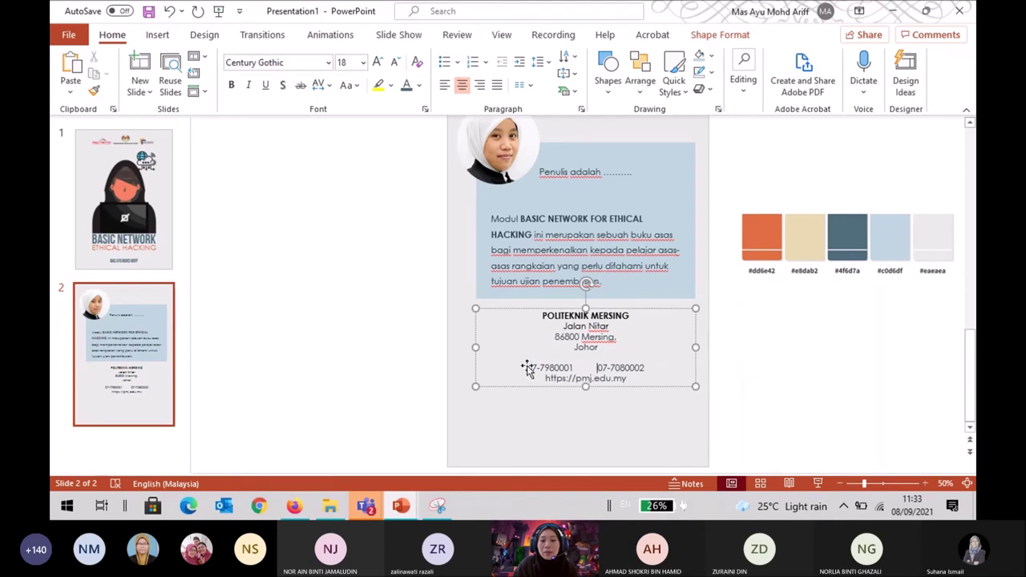
drag(529, 368, 629, 393)
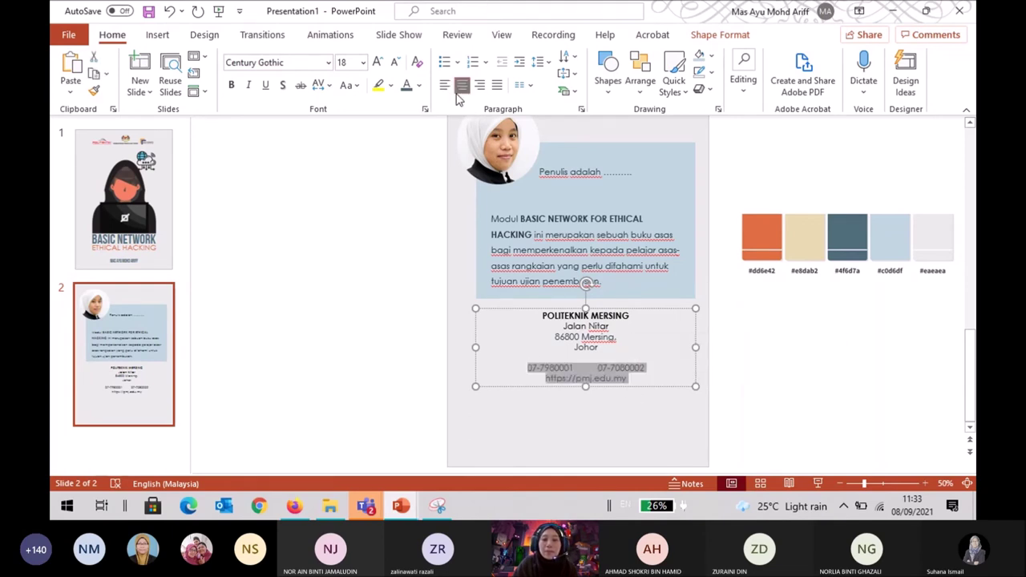
click(539, 62)
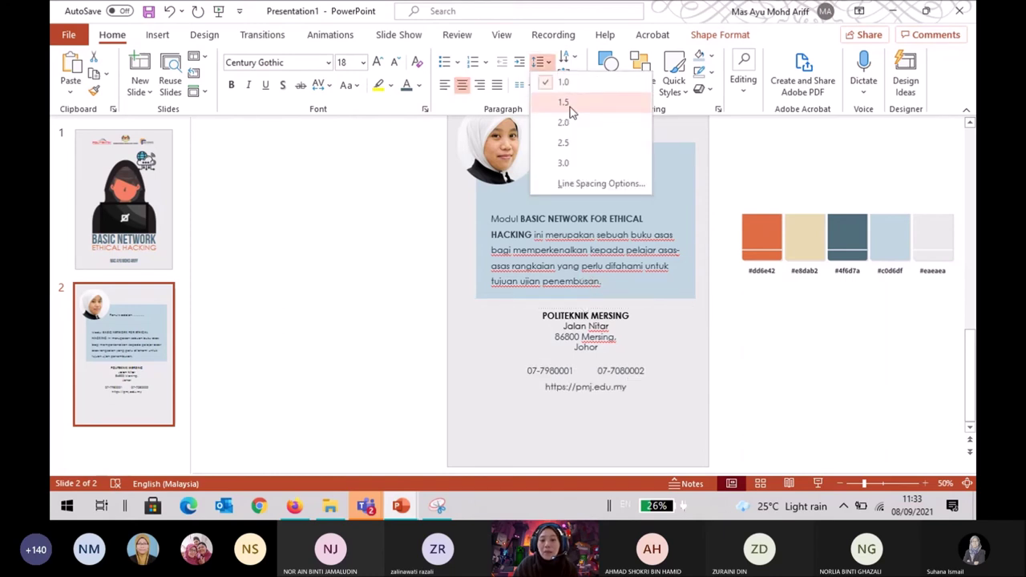
click(571, 111)
click(757, 321)
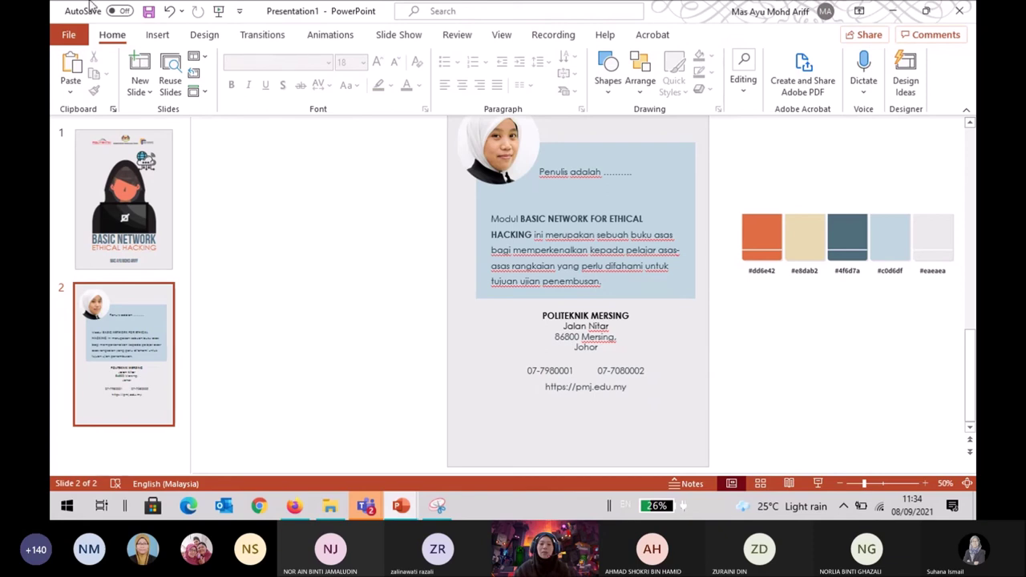
click(161, 39)
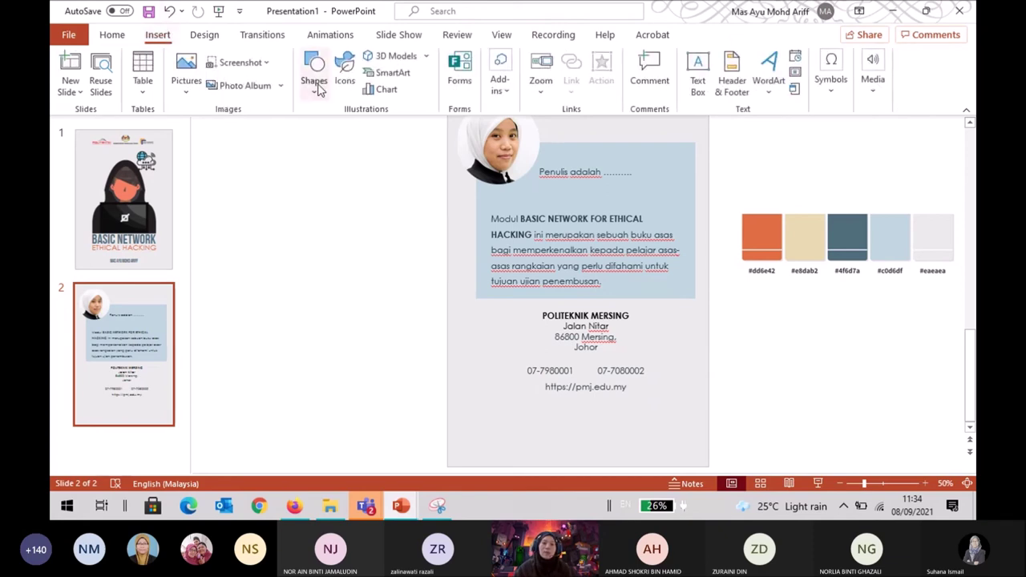
Search the icon library for 'phone' and insert the first phone icon onto slide 2.
click(344, 81)
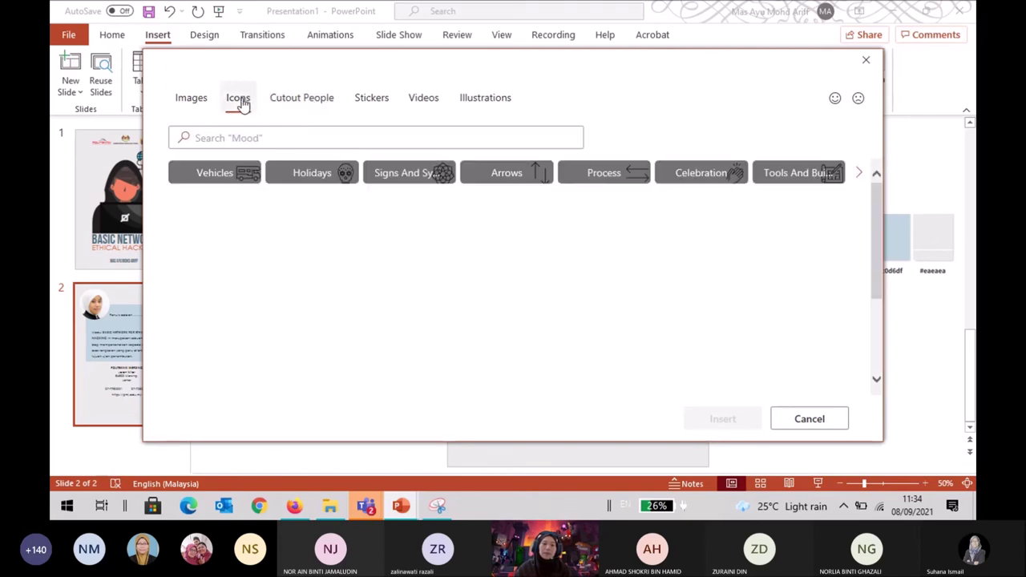
click(259, 138)
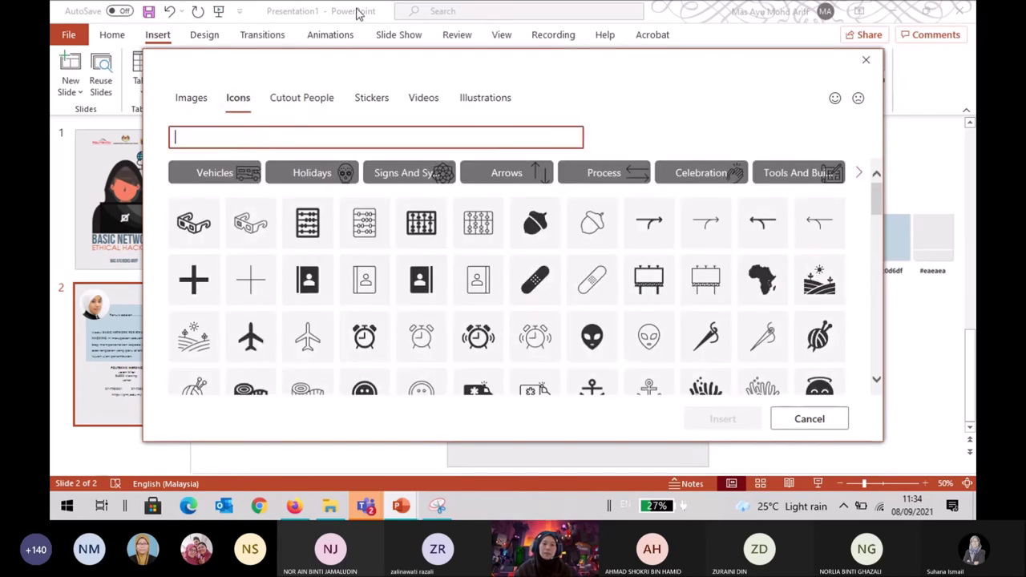
text(phone)
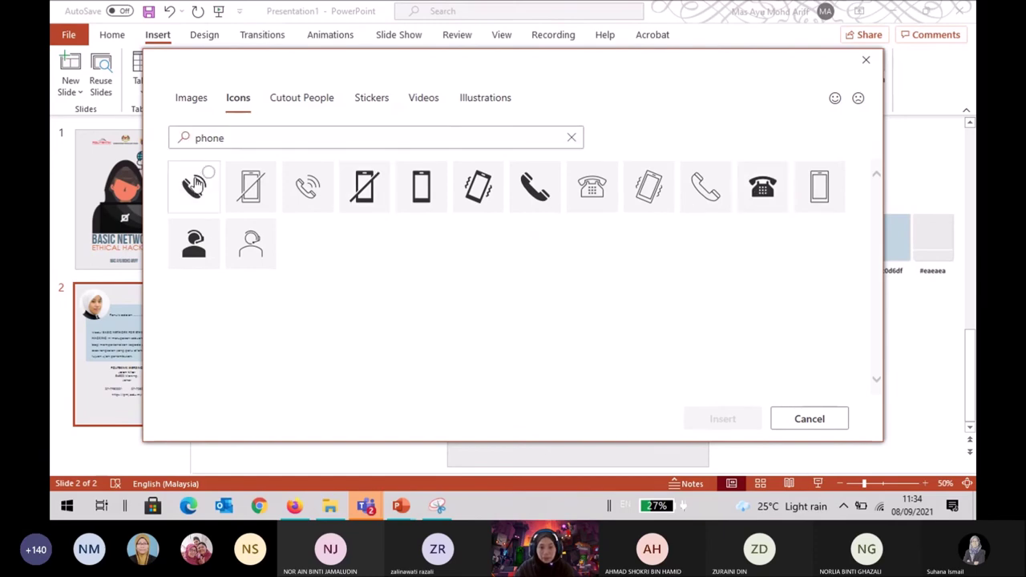
click(197, 185)
click(698, 422)
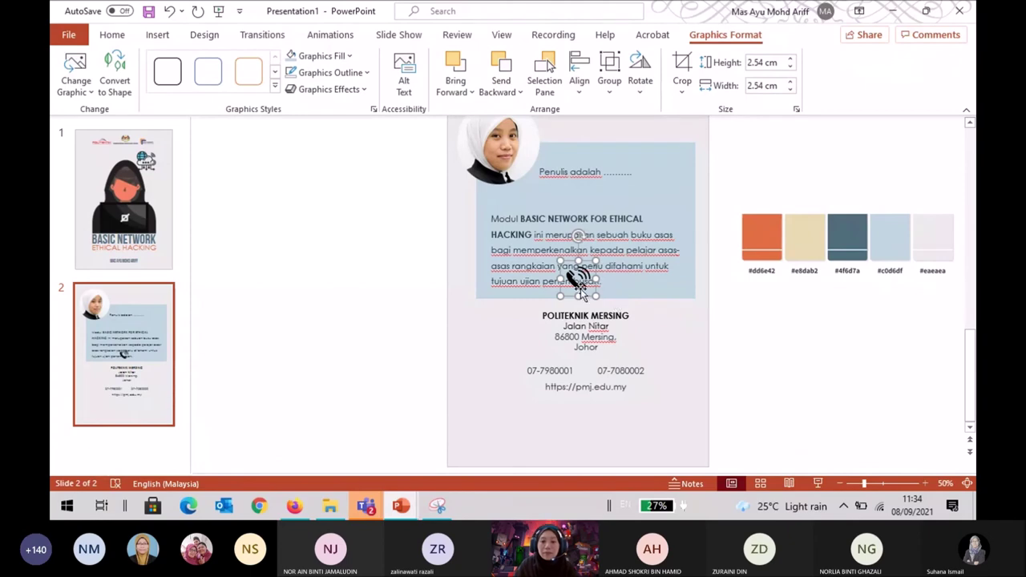
Move the phone icon beside the phone numbers and shrink it to about 1.46 cm.
drag(581, 291, 513, 381)
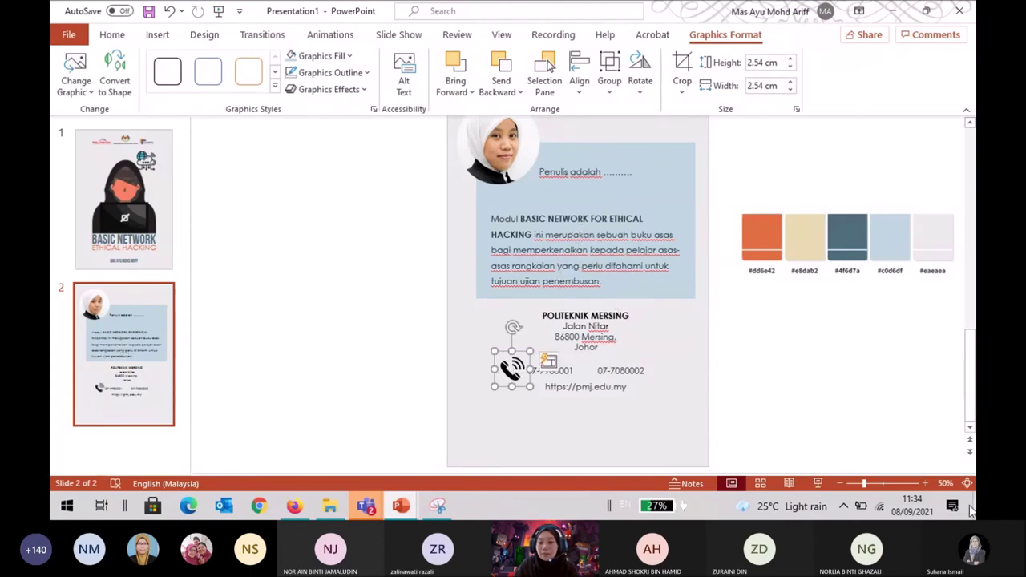
click(925, 483)
click(925, 484)
click(925, 484)
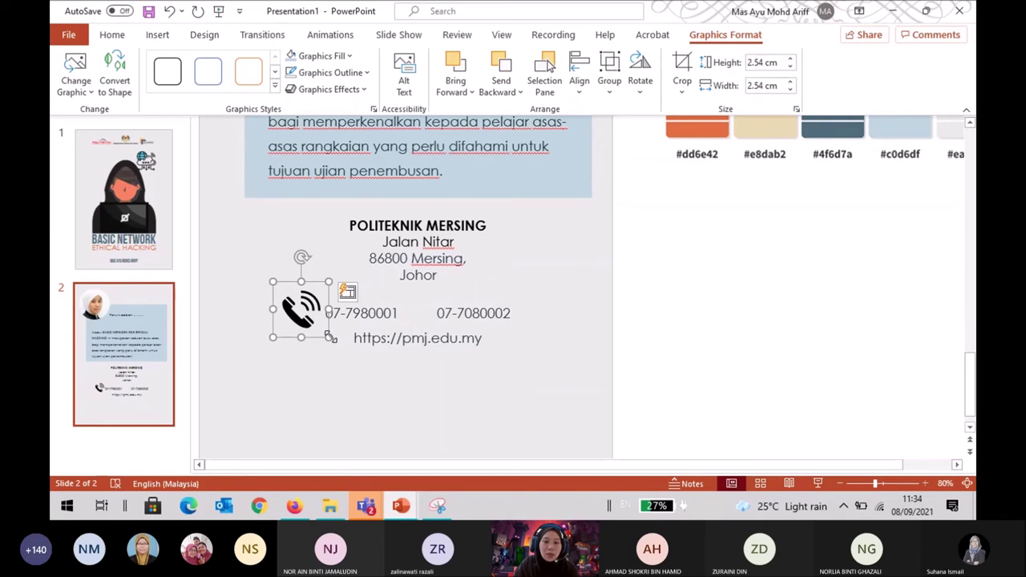
drag(330, 337, 320, 328)
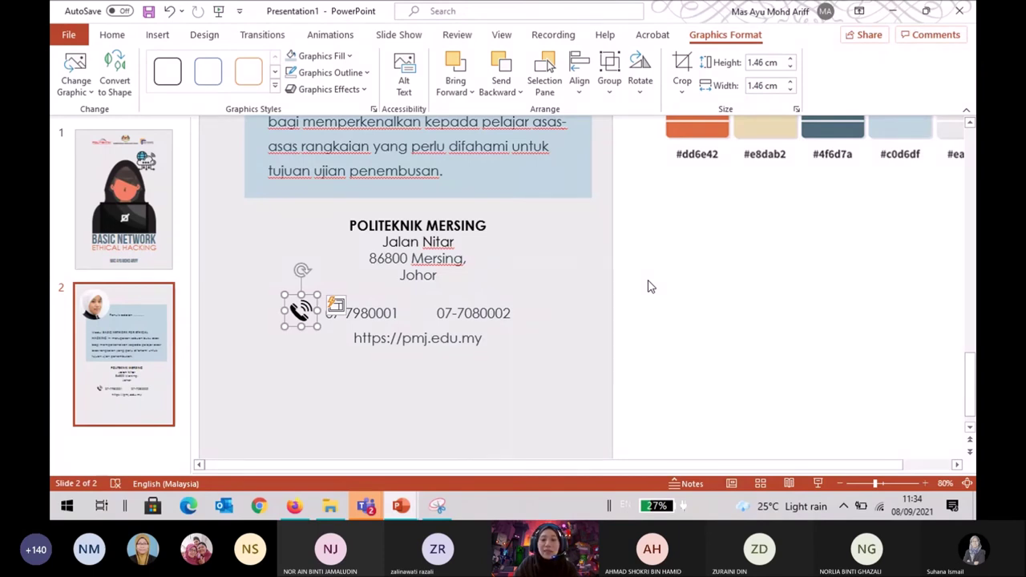
scroll(651, 287, up, 2)
scroll(651, 287, up, 1)
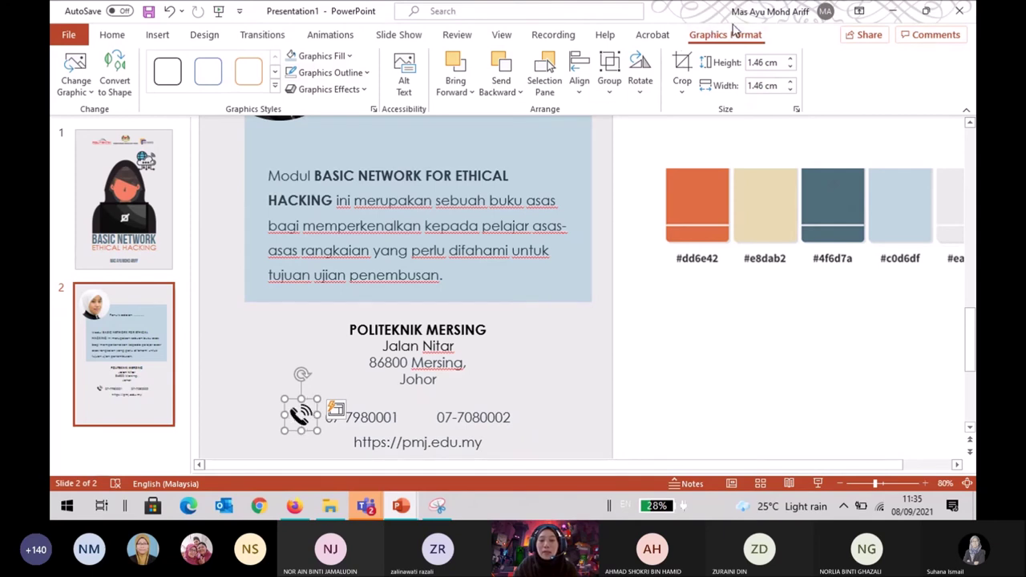
Fill the phone icon with the orange recent colour and size it to 1.44 cm.
click(349, 56)
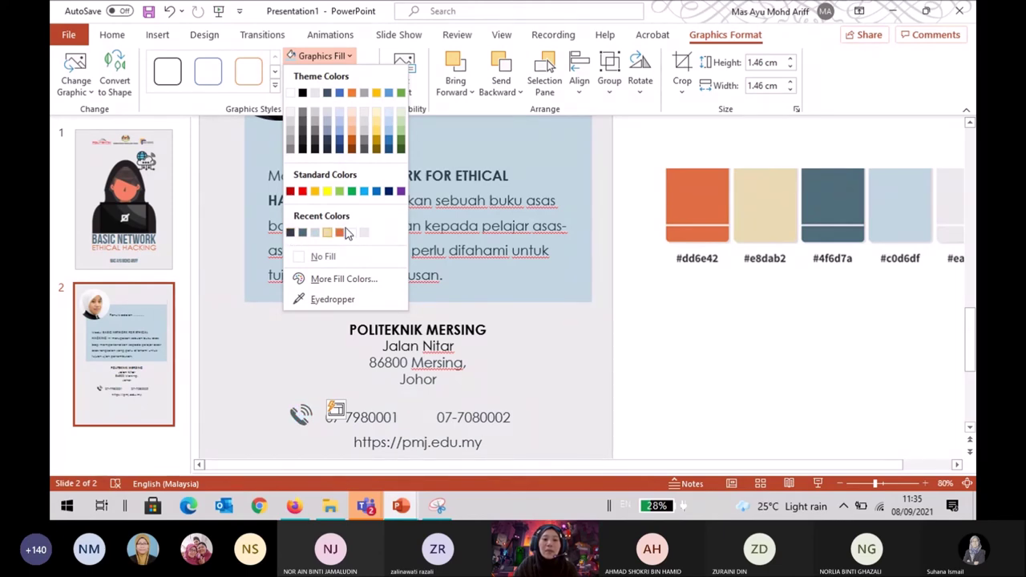
click(347, 232)
scroll(607, 355, down, 2)
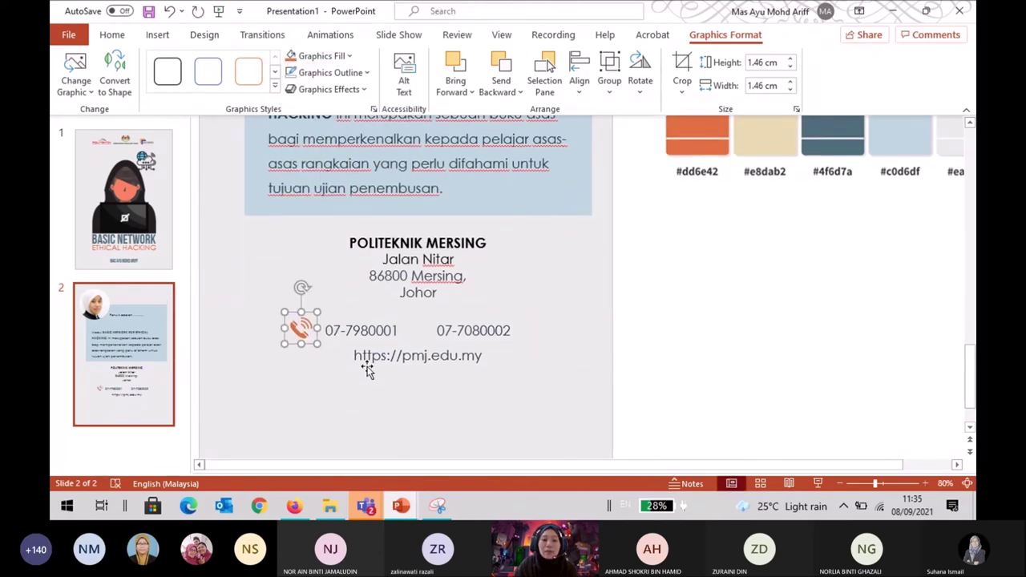
drag(285, 312, 309, 333)
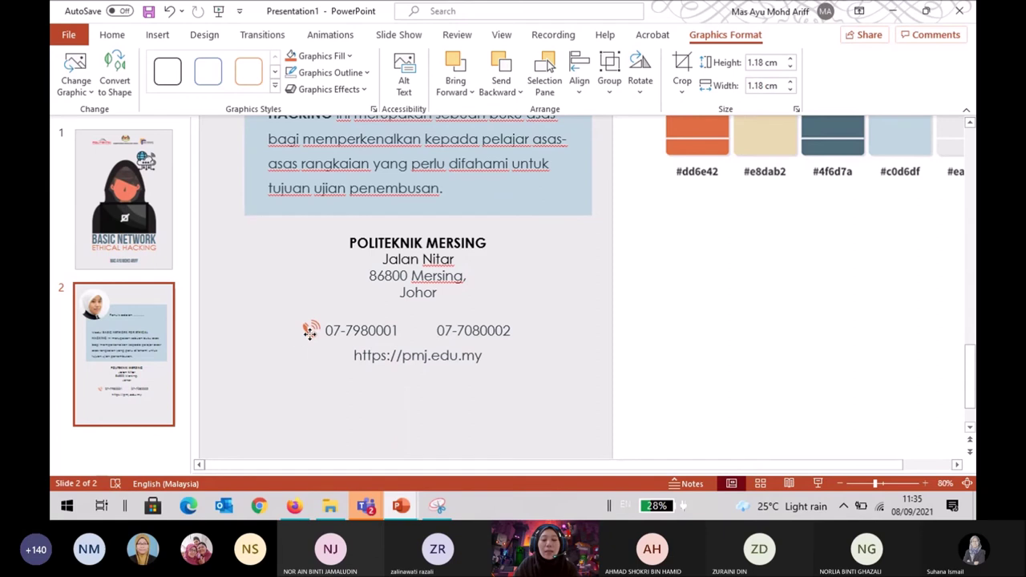
click(732, 343)
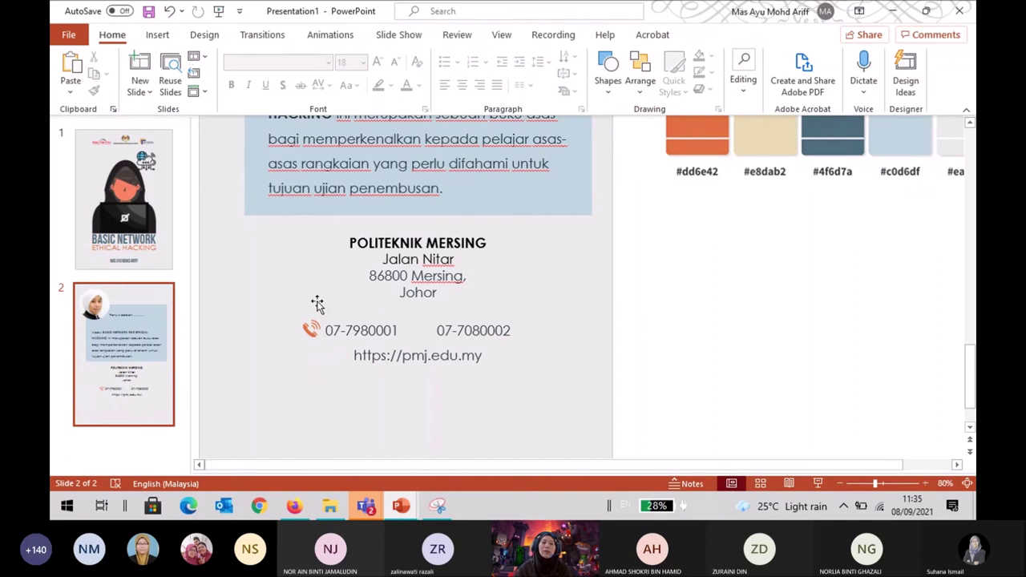
click(314, 330)
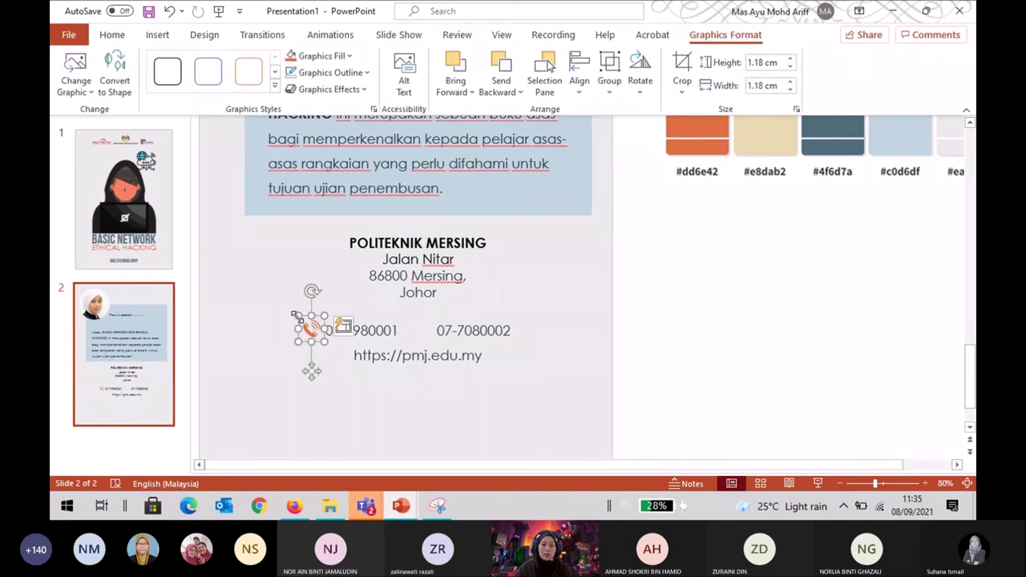
drag(296, 315, 291, 309)
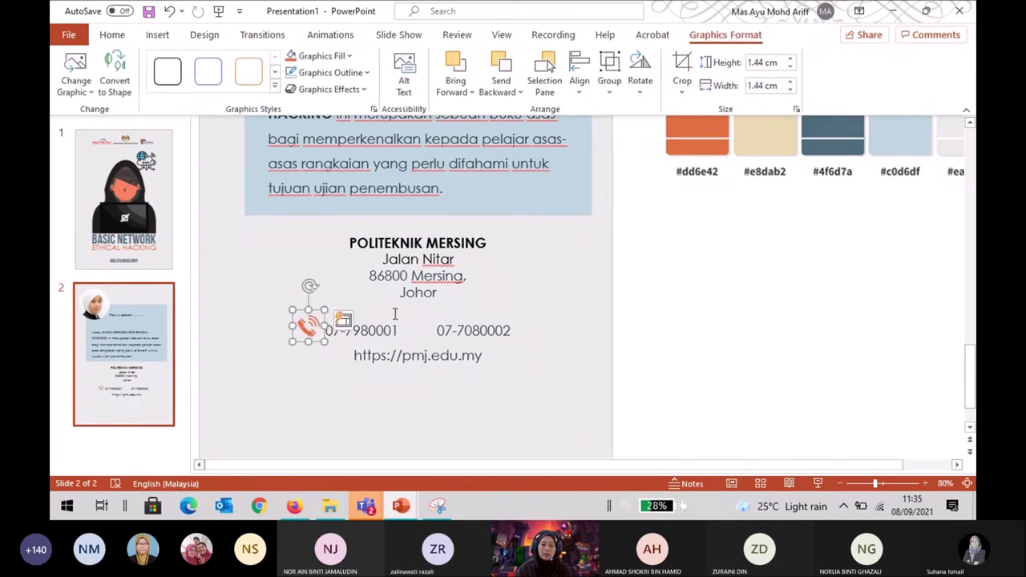
click(626, 330)
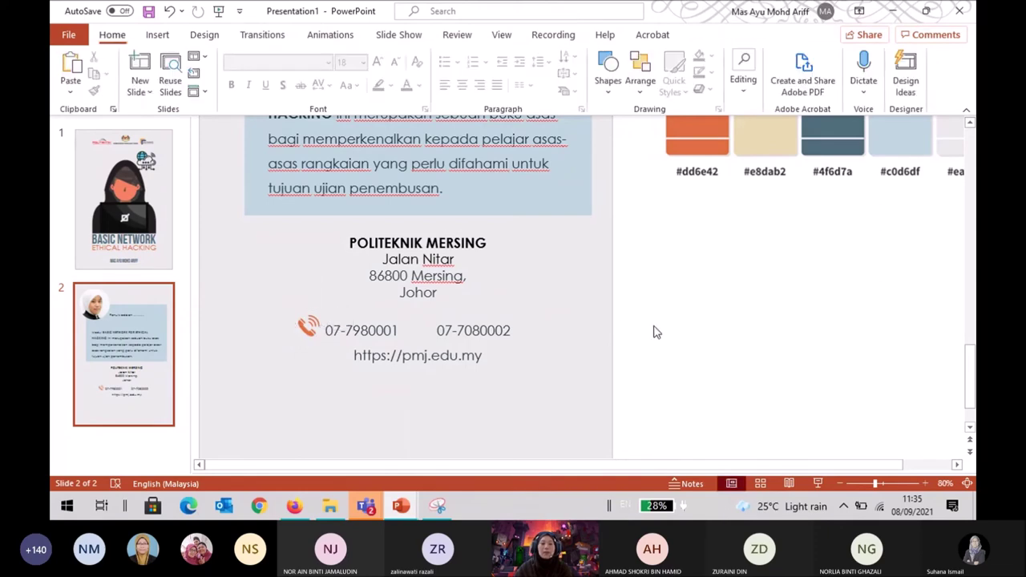
click(157, 34)
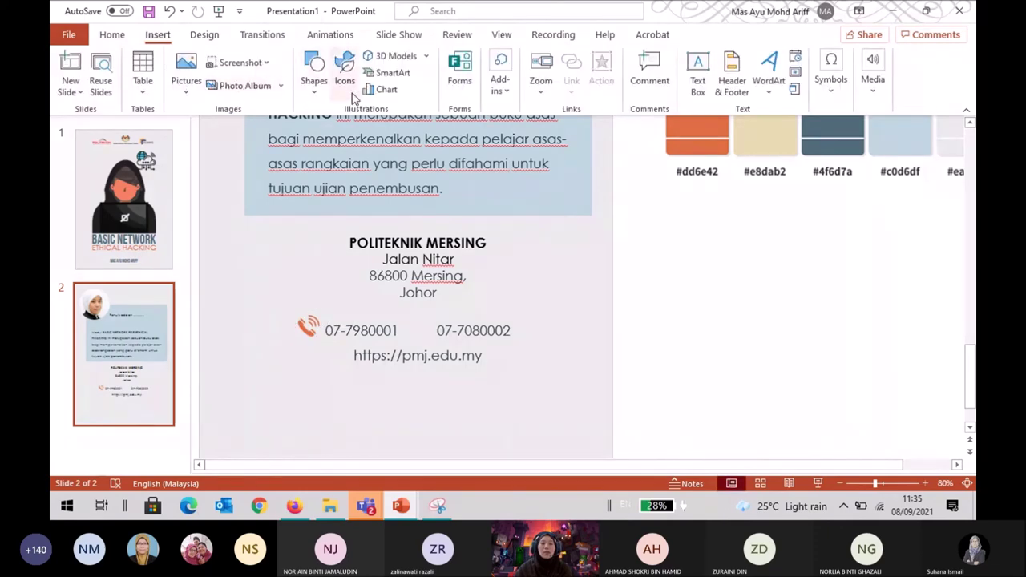
Insert the first 'fax' icon, colour it orange, and place it before the second number.
click(351, 80)
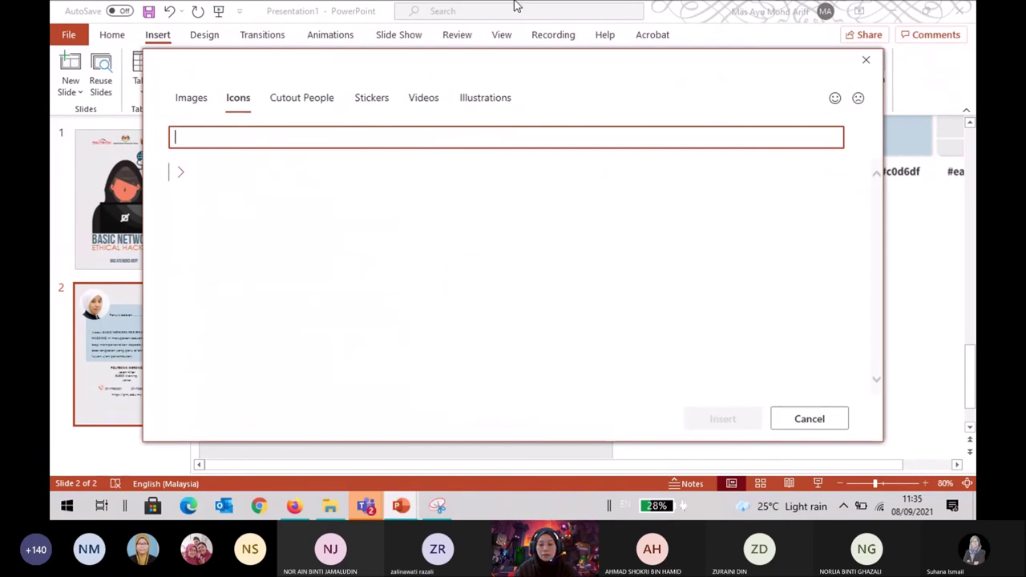
text(fax)
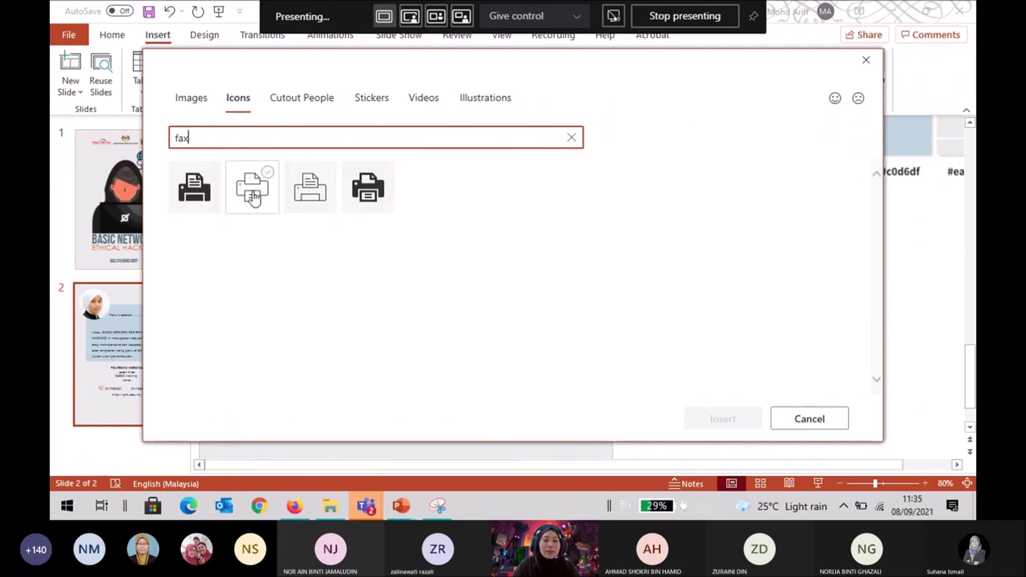
click(201, 197)
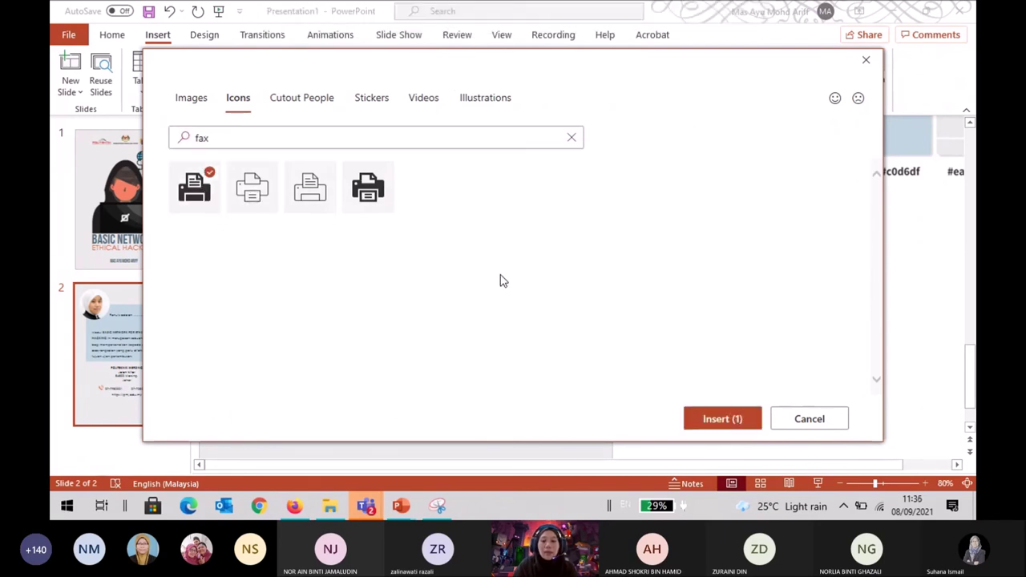
click(722, 420)
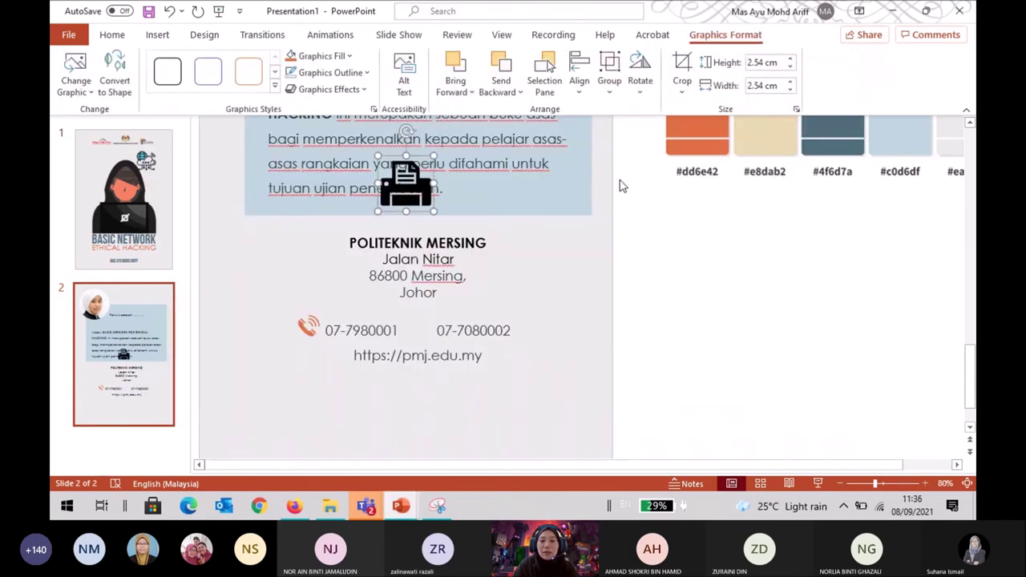
click(291, 56)
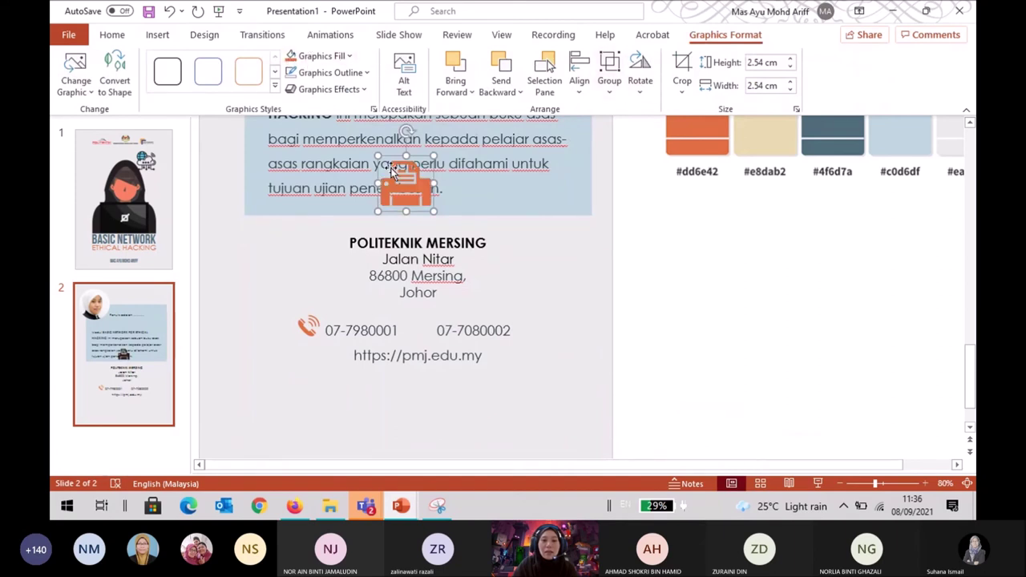
drag(424, 172, 430, 329)
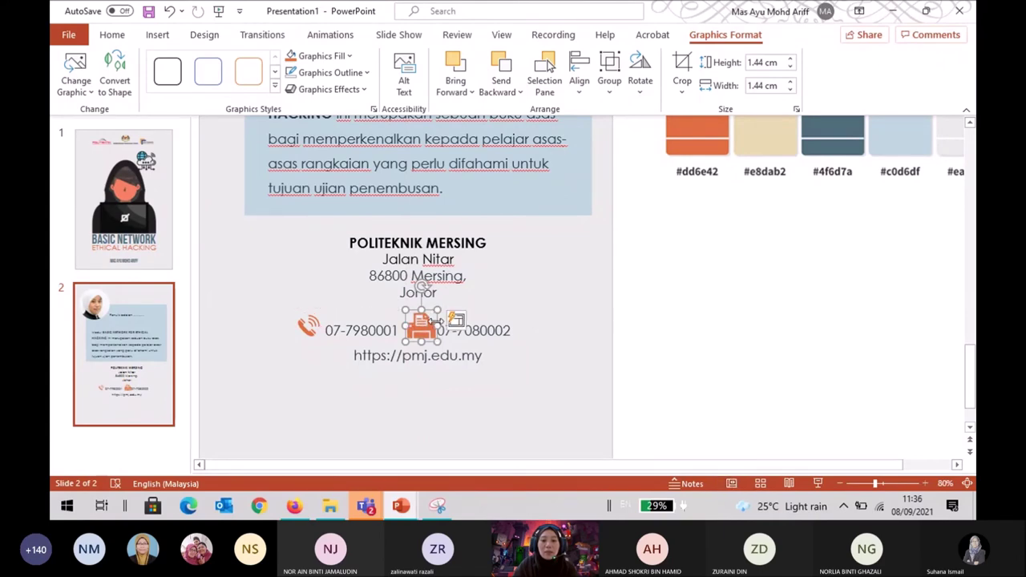
click(534, 328)
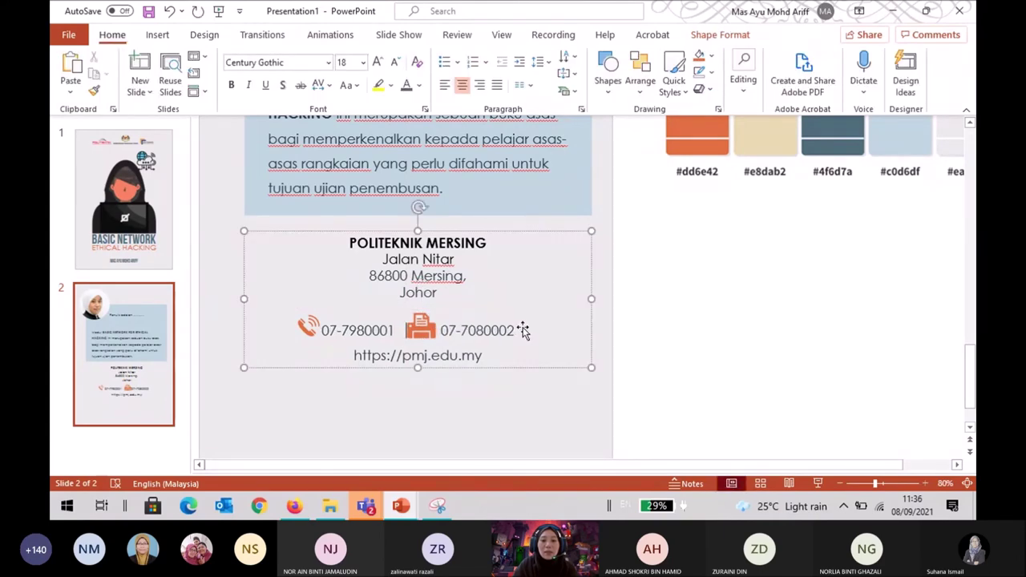
click(418, 329)
drag(419, 329, 434, 313)
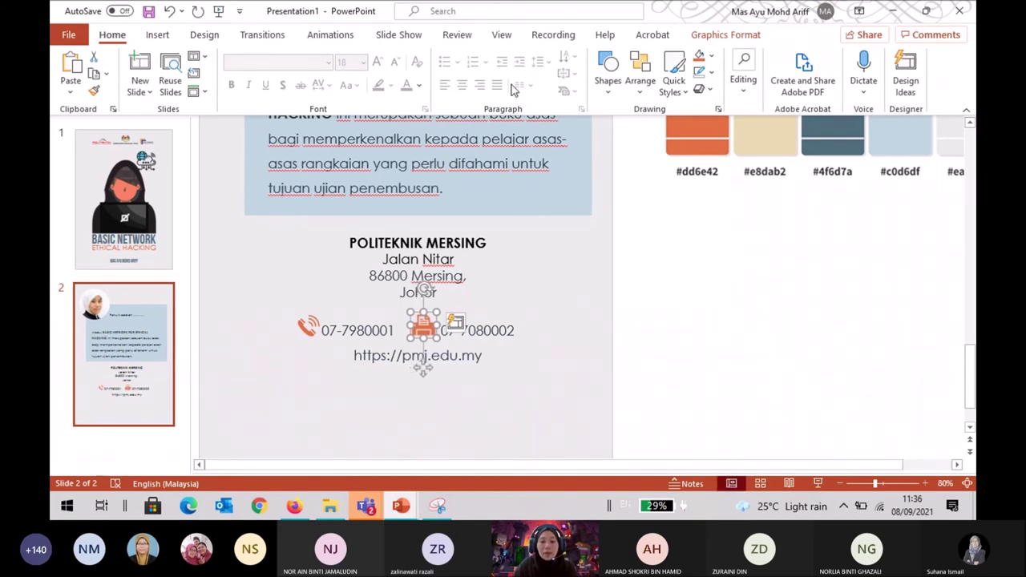
click(669, 270)
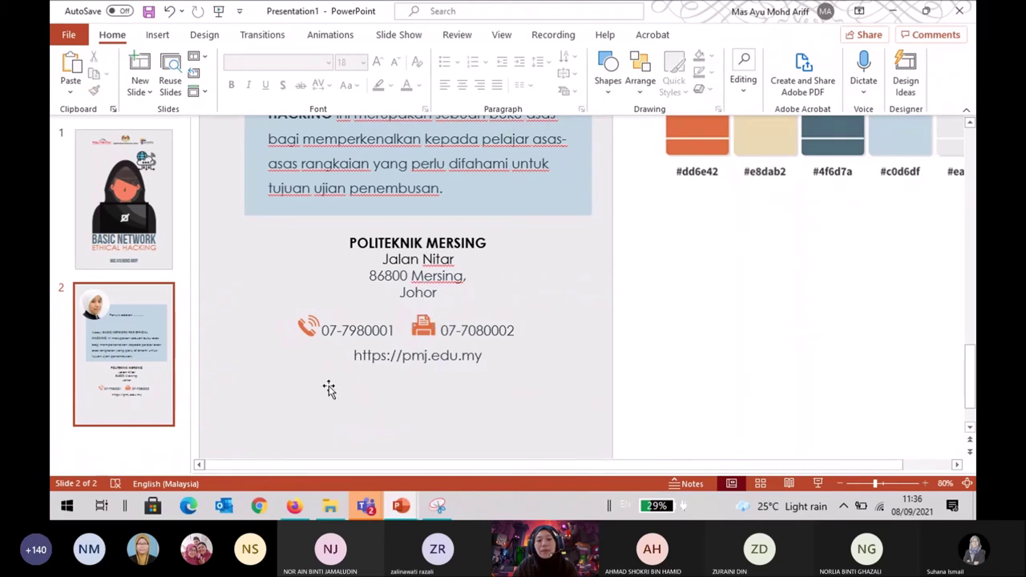
click(353, 356)
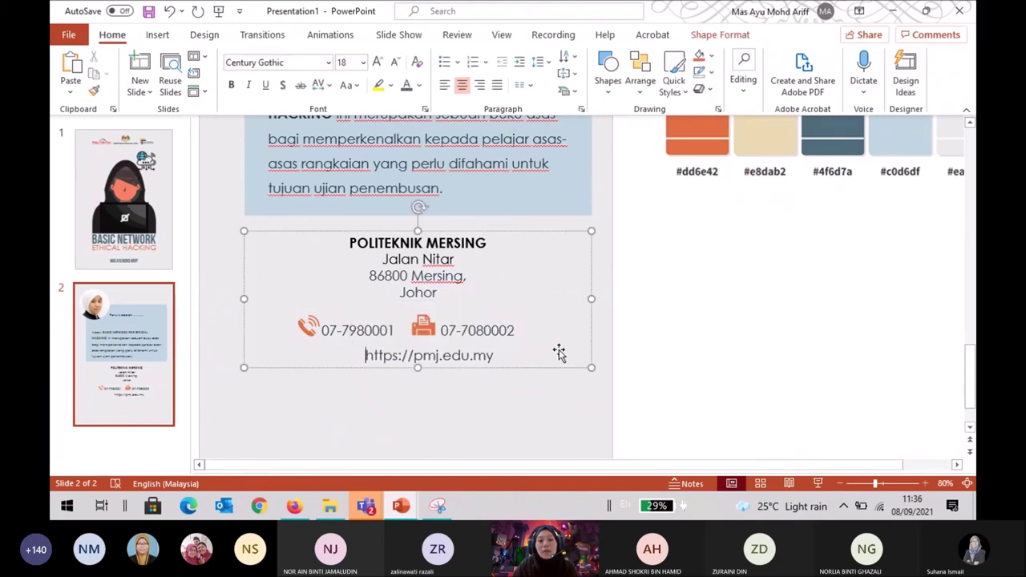
click(685, 350)
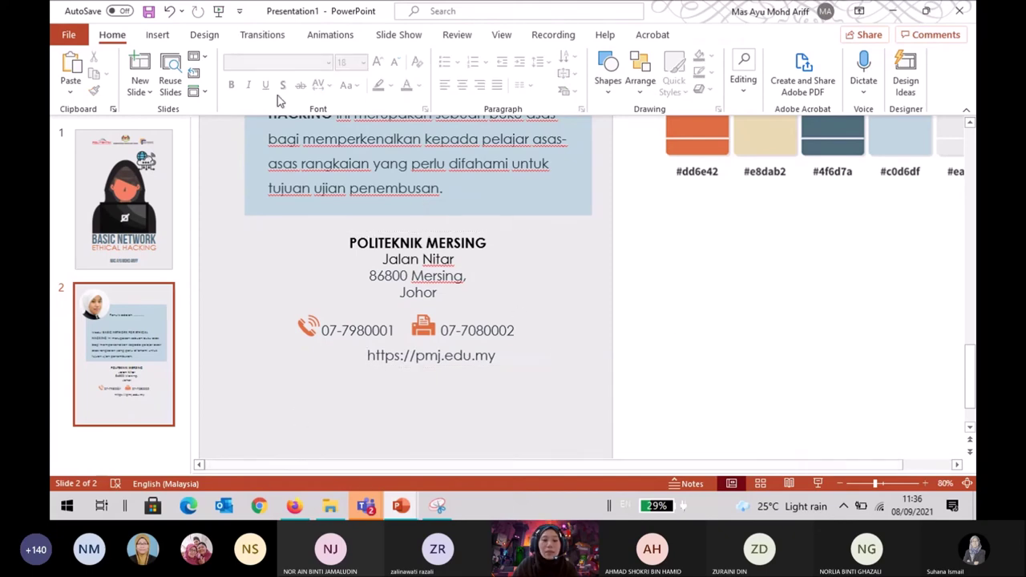
click(158, 36)
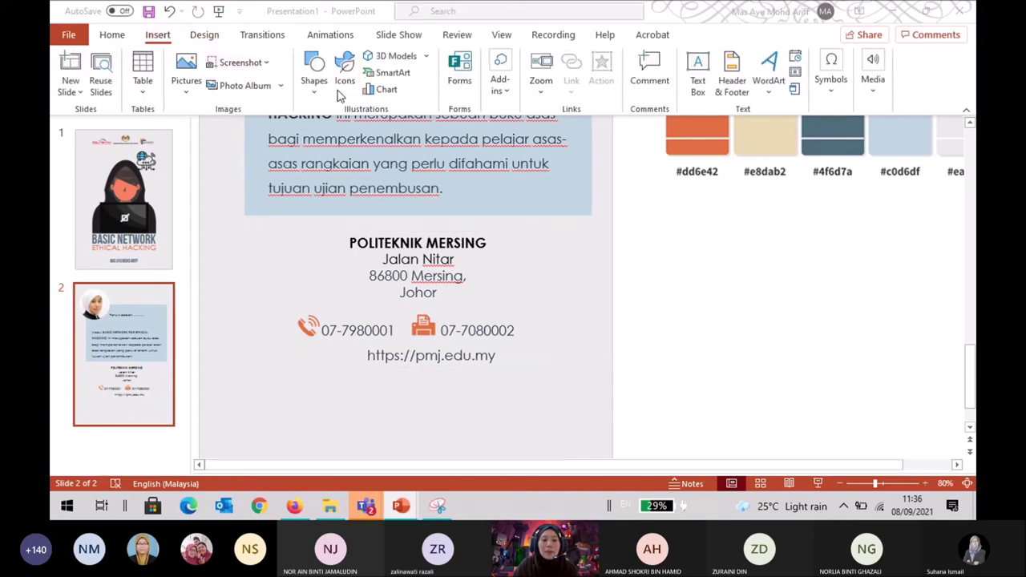
Insert the first spider-web icon from a 'web' search, colour it orange, and move it toward the contact lines.
click(341, 93)
text(web)
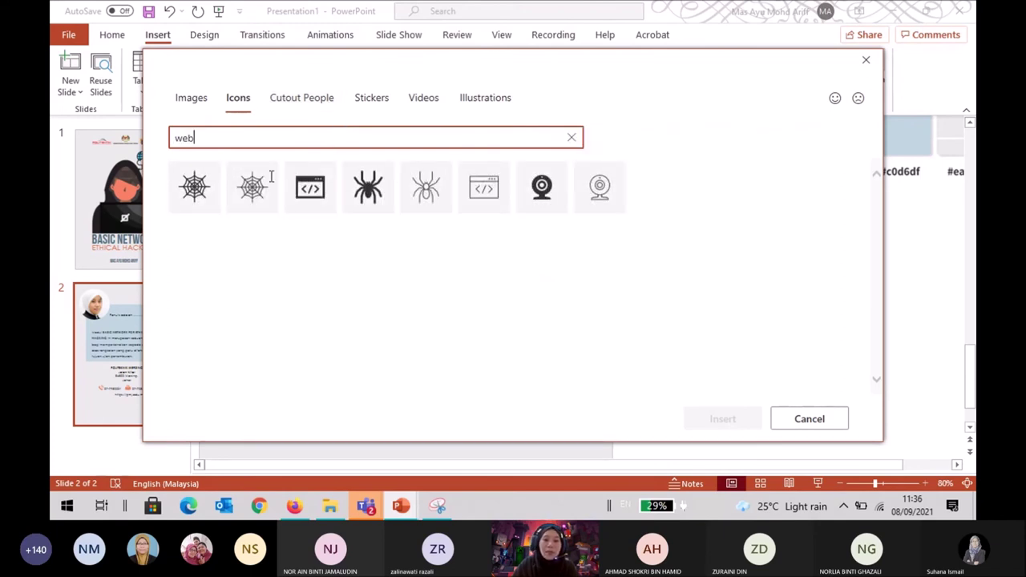
click(194, 195)
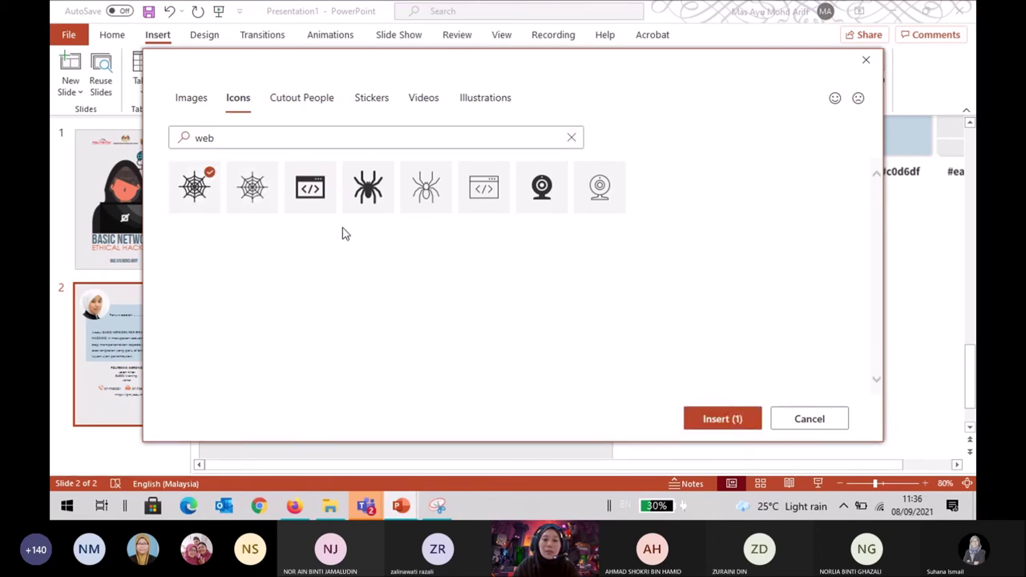
click(231, 136)
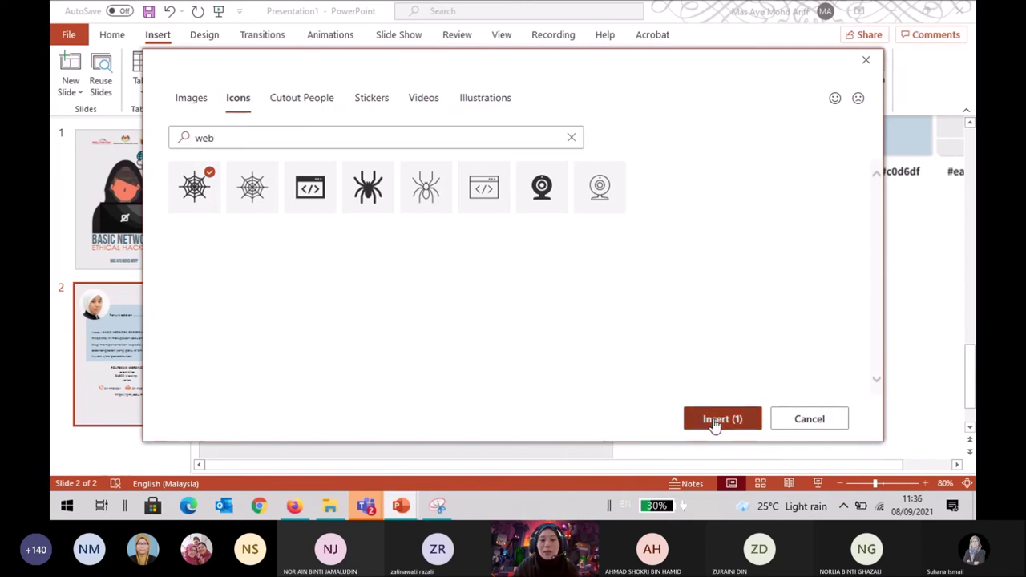
click(704, 430)
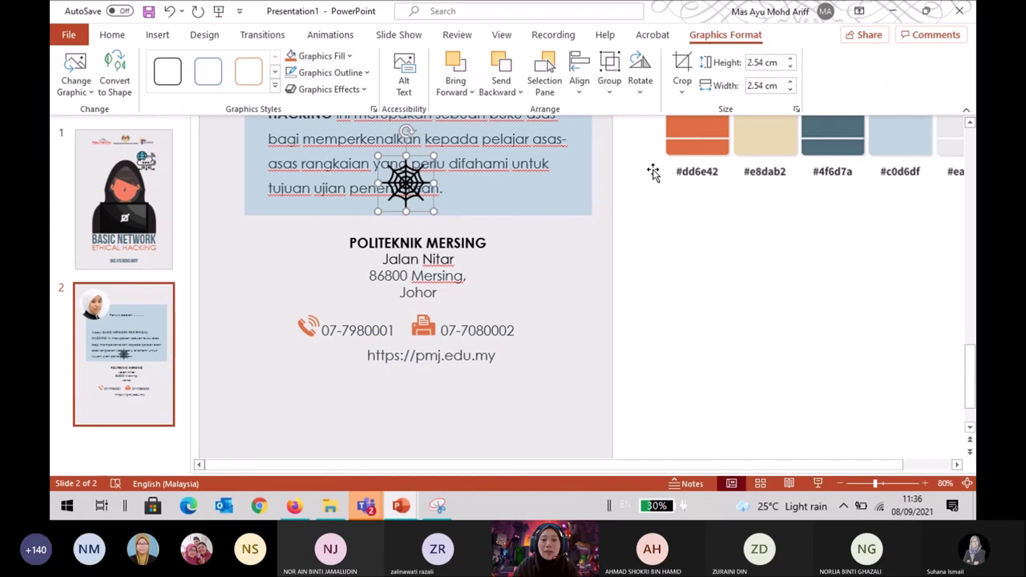
click(295, 57)
drag(406, 194, 324, 371)
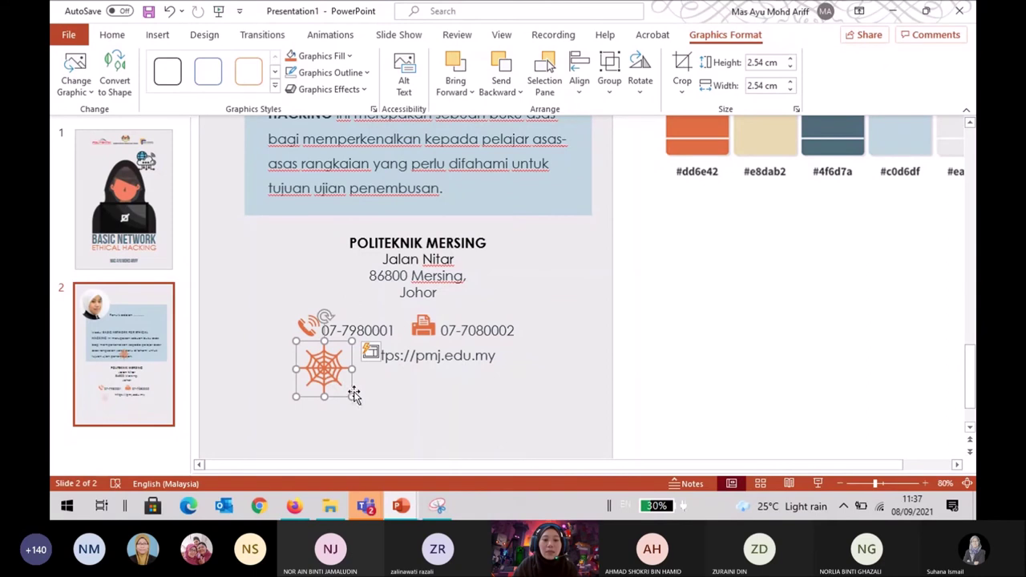
Shrink the spider-web icon to 1.44 cm and place it just left of the URL line.
drag(353, 394, 328, 373)
drag(312, 360, 351, 356)
click(394, 394)
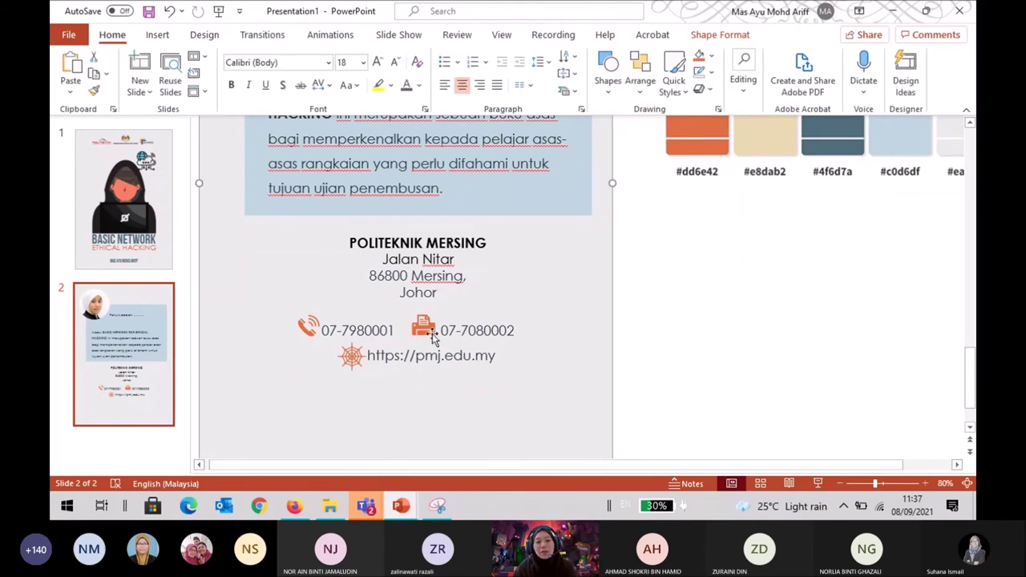
click(351, 356)
drag(352, 355, 349, 355)
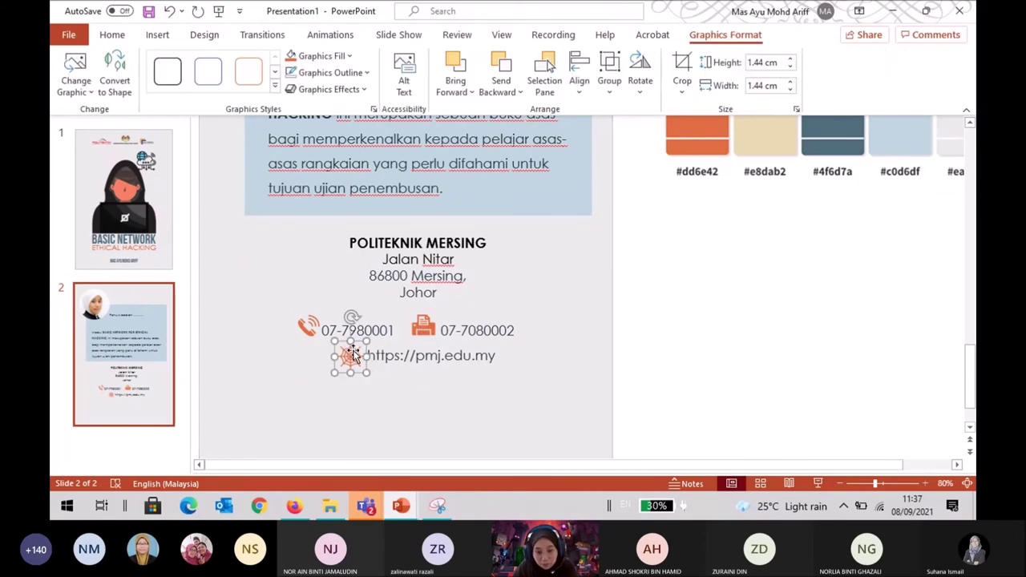
Nudge the fax icon up into line with the other contact icons.
click(418, 330)
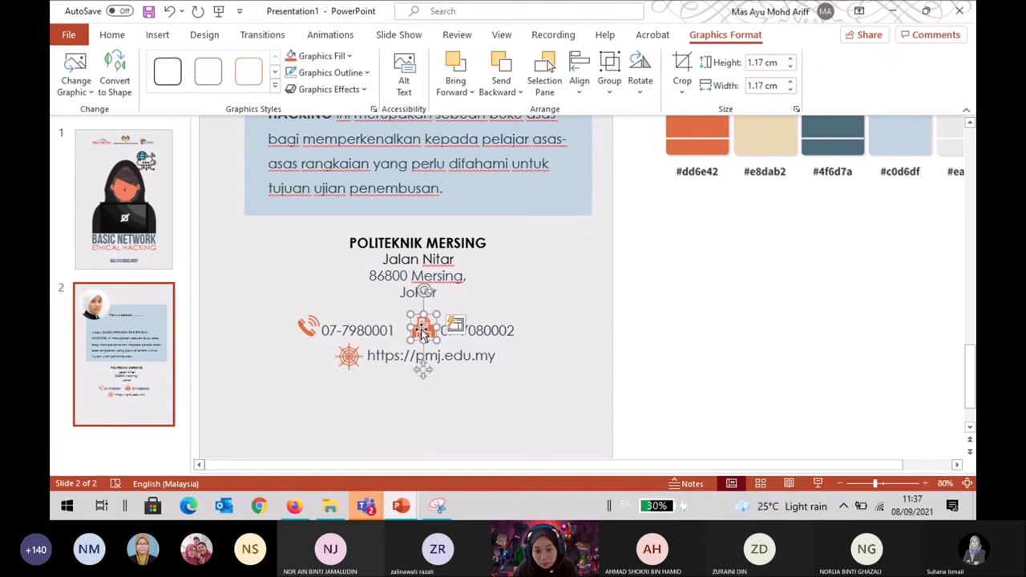
drag(423, 333, 423, 330)
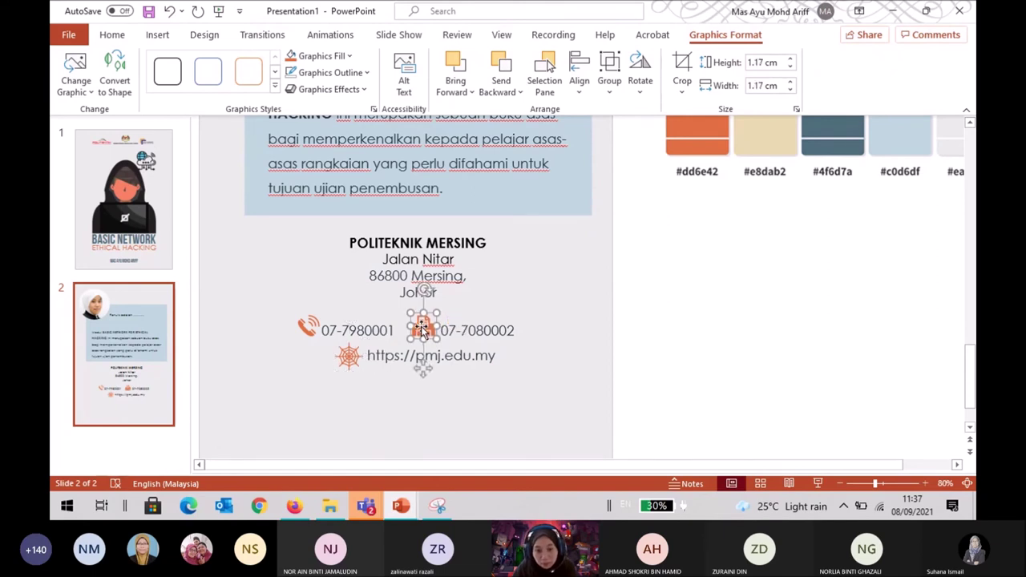
click(303, 330)
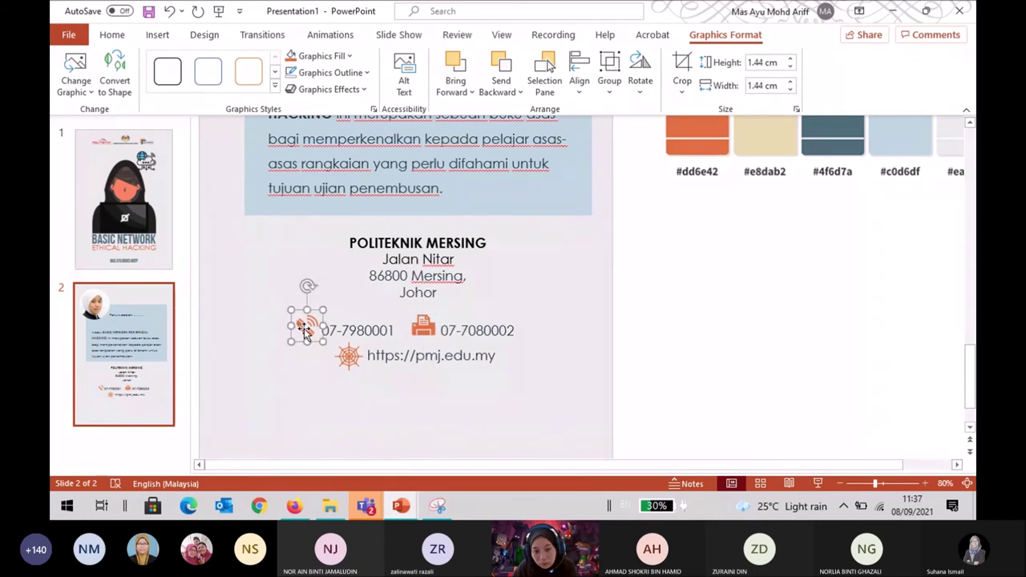
click(711, 425)
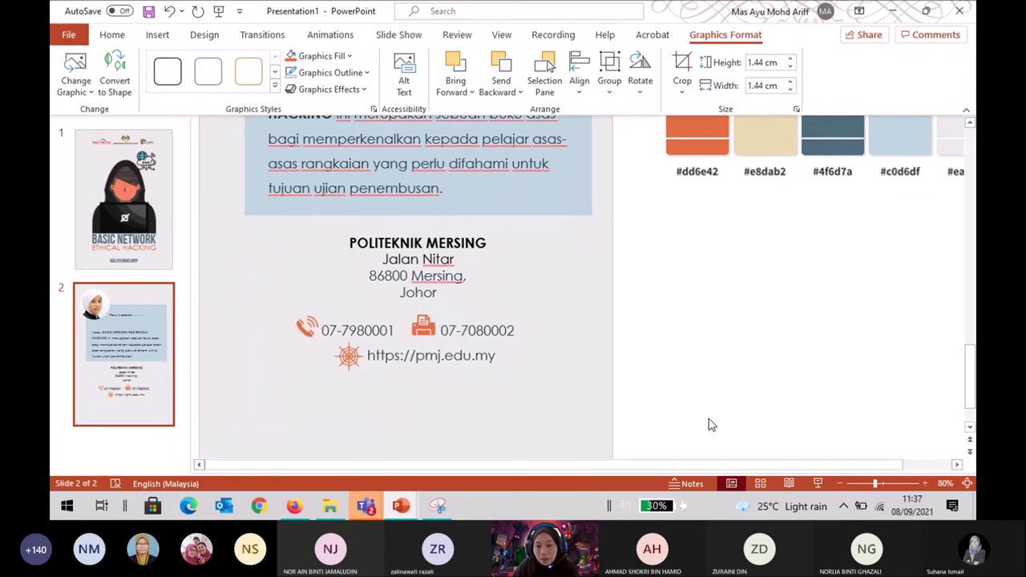
click(839, 484)
Zoom the slide view out to 60% and locate the address text box.
click(840, 484)
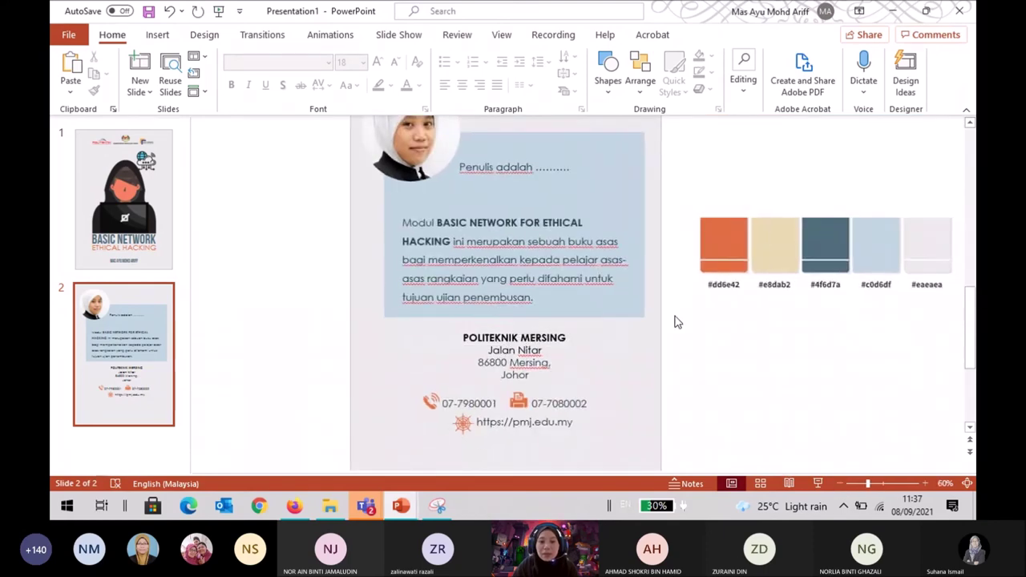
scroll(670, 303, down, 1)
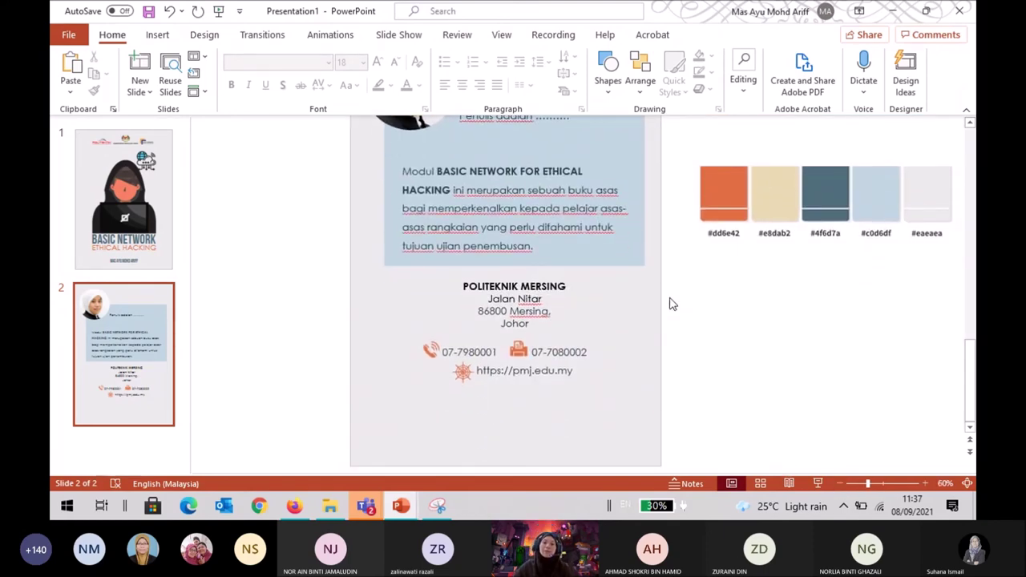
click(508, 288)
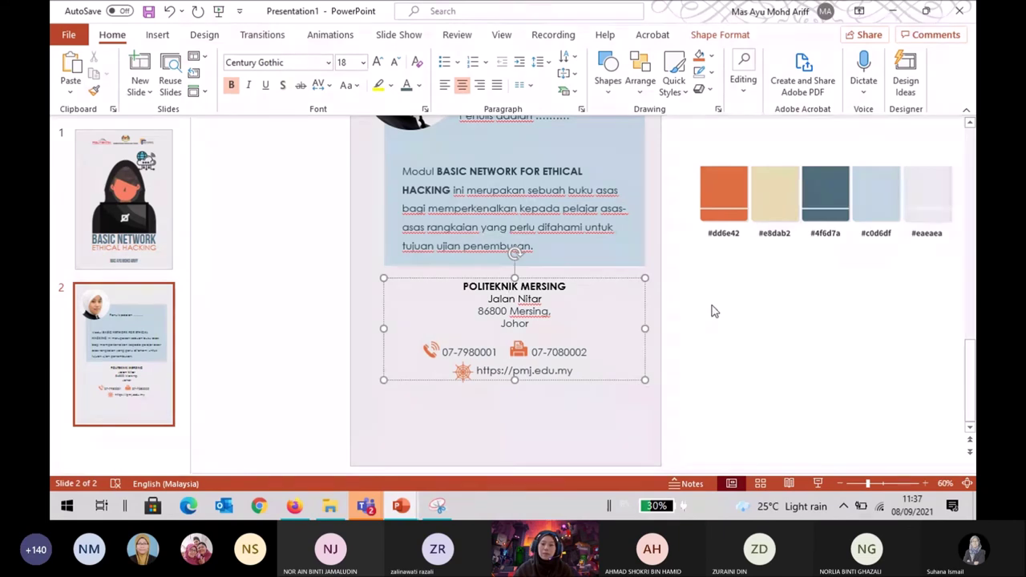
click(741, 301)
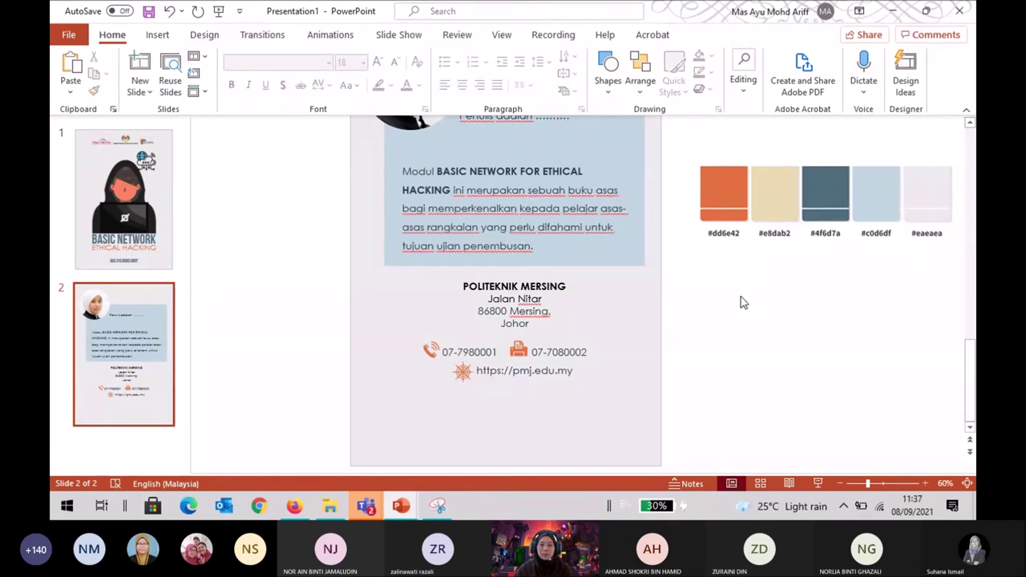
scroll(741, 302, up, 2)
scroll(740, 300, down, 2)
scroll(586, 254, up, 1)
scroll(586, 254, down, 1)
Select all the Politeknik Mersing address and contact text inside the text box.
click(497, 313)
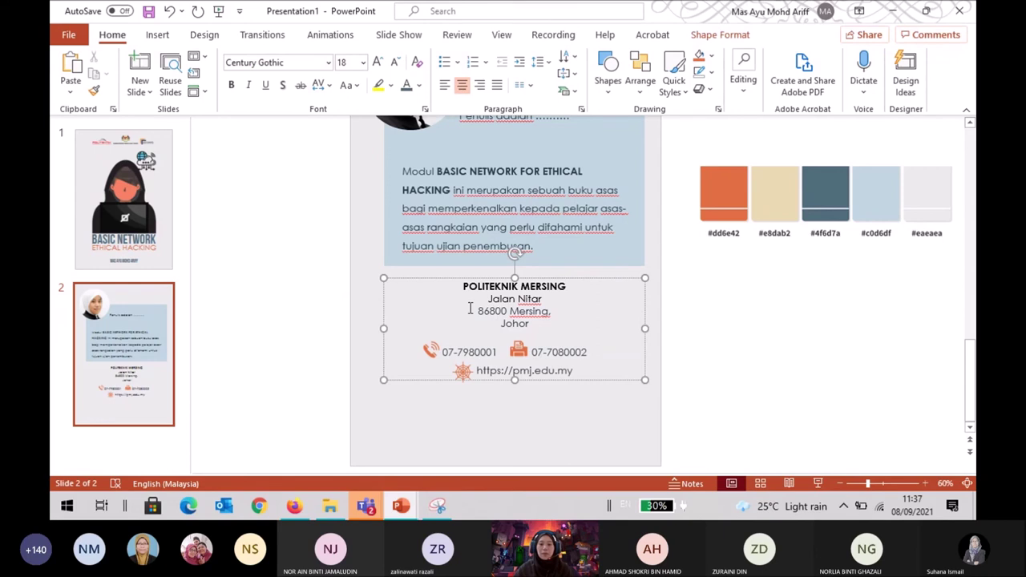
mouse_move(471, 309)
mouse_down()
mouse_move(507, 317)
mouse_move(471, 308)
mouse_up()
click(747, 321)
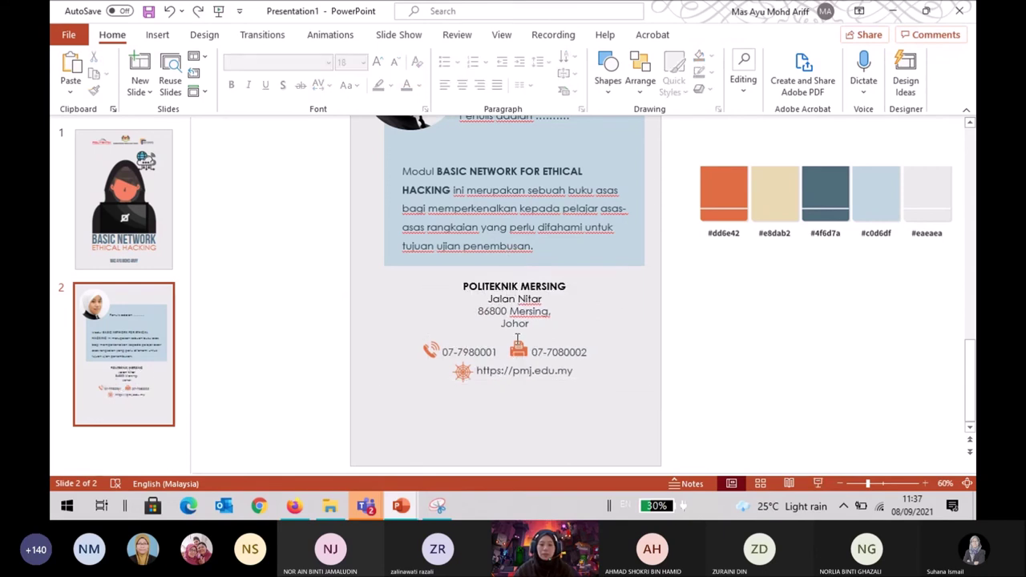
click(482, 311)
drag(462, 279, 588, 375)
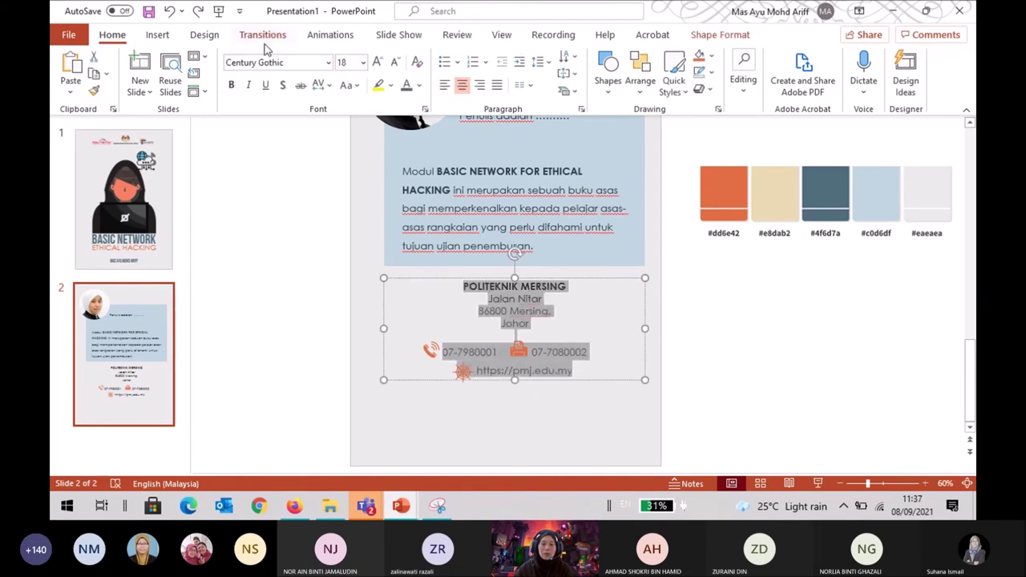
click(363, 63)
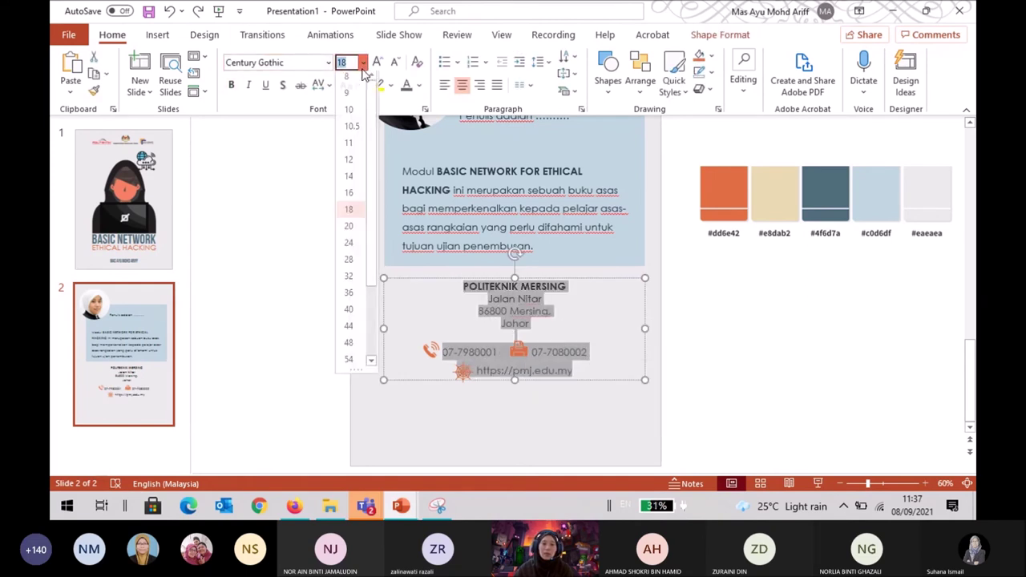
Set the address text to size 16 and shift the phone, fax and web icons left and up to match.
click(356, 198)
key(Escape)
click(518, 350)
shift+click(432, 349)
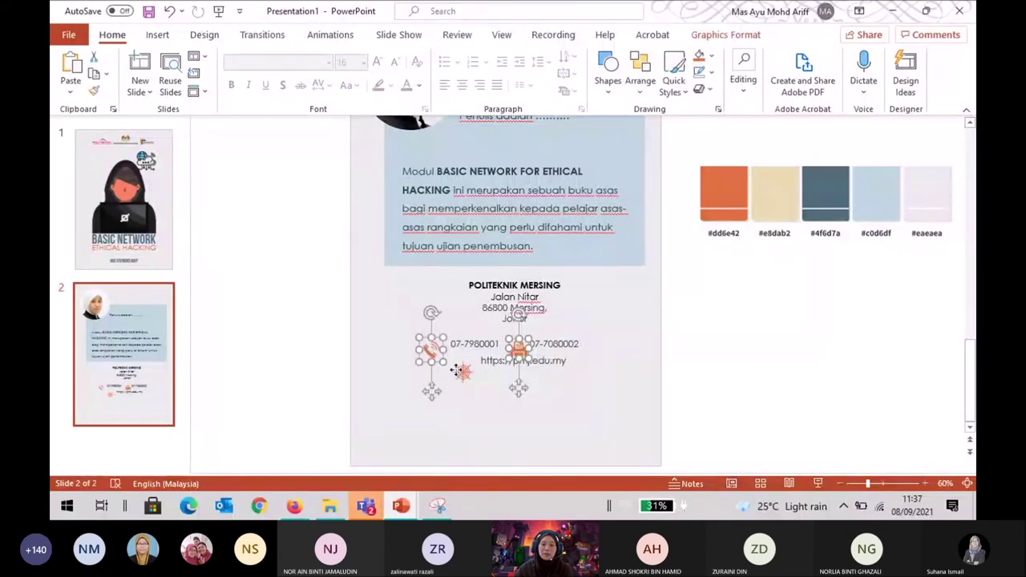
shift+click(455, 374)
key(Left)
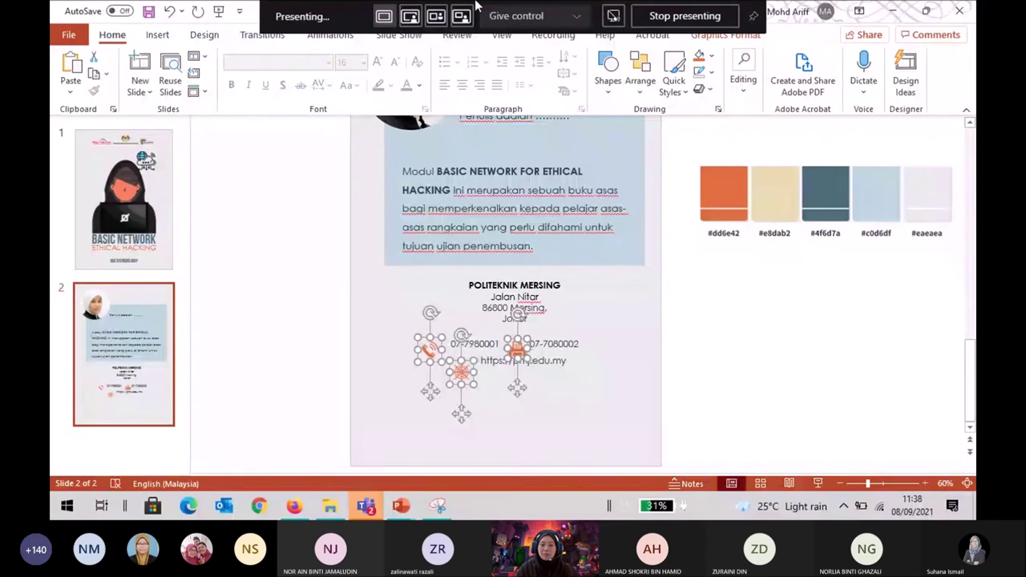
key(Left)
key(Left)
key(Left)
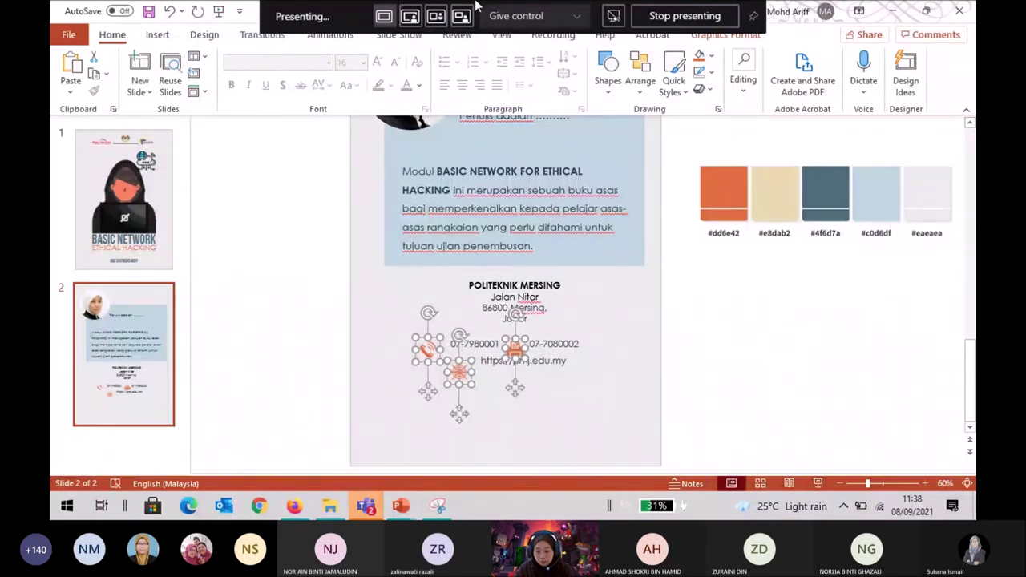
key(Up)
key(Up)
key(Up)
key(Up)
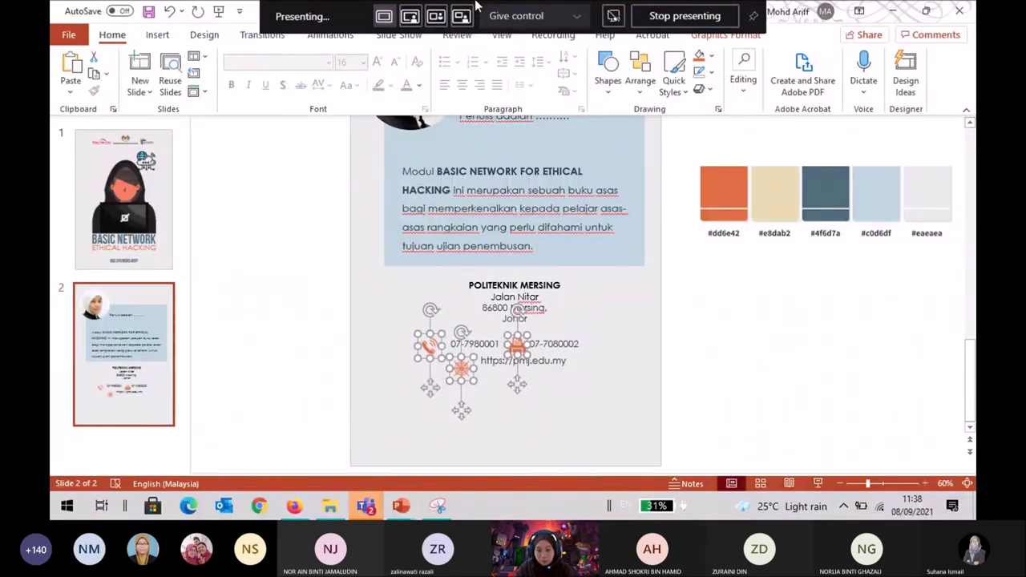
key(Up)
key(Up)
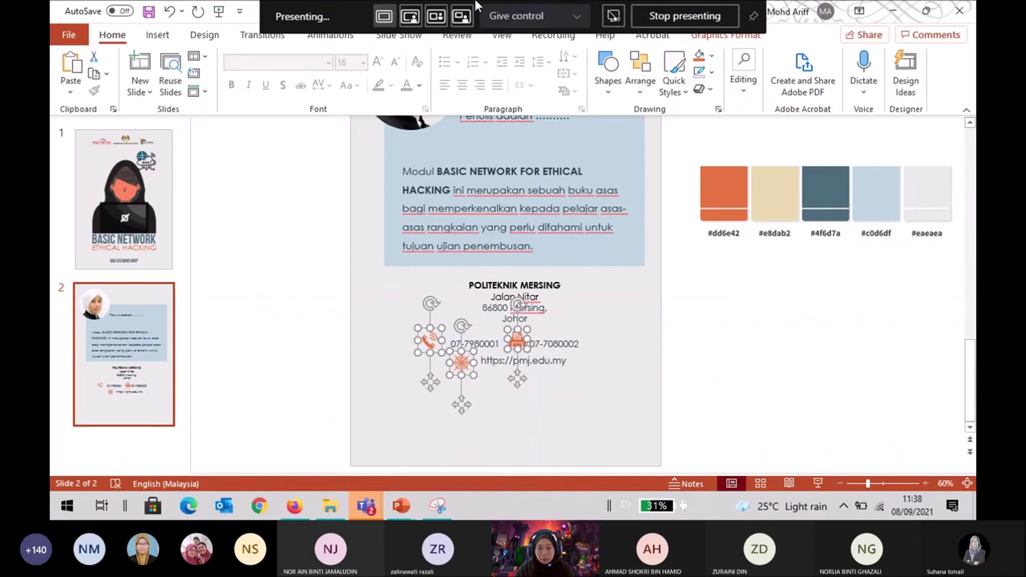
Nudge the phone icon and the web icon slightly right to line up with their lines.
click(678, 300)
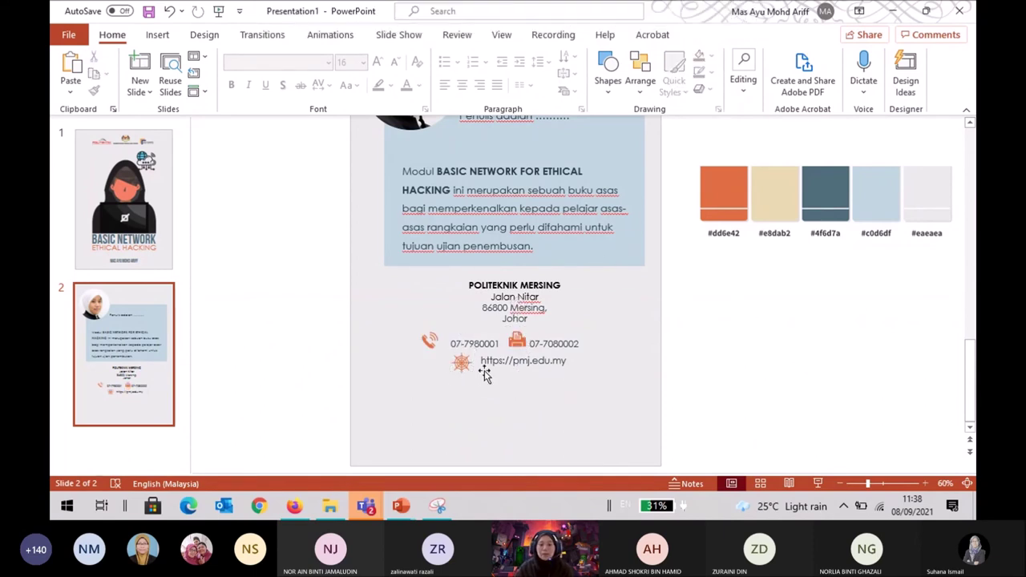
click(431, 344)
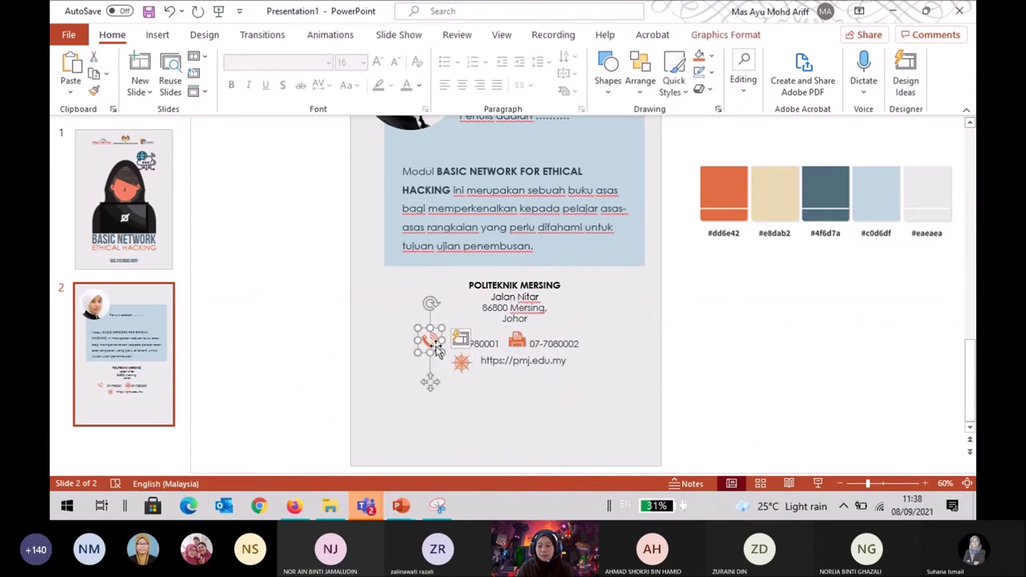
key(Right)
key(Right)
key(Right)
key(Right)
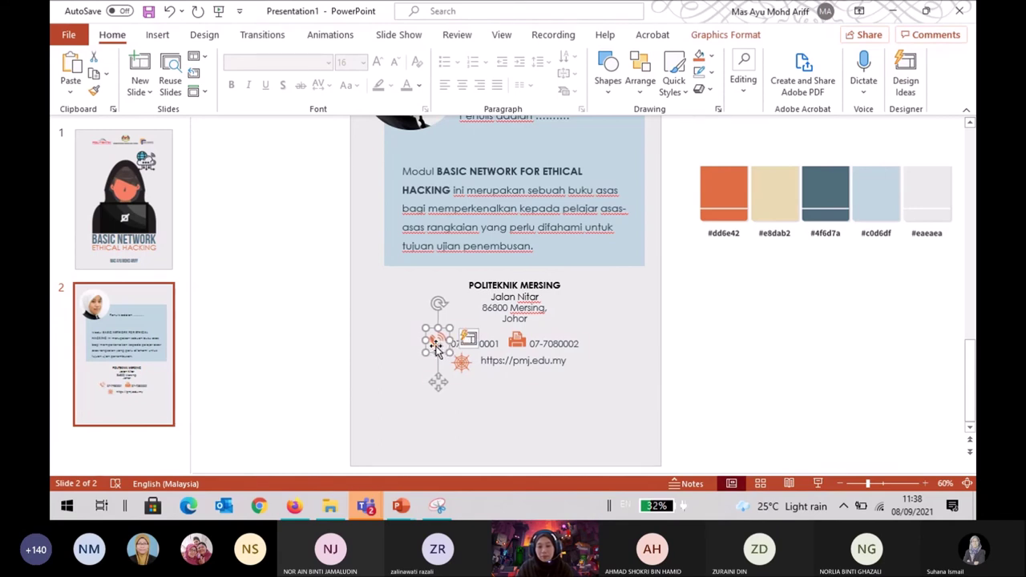
click(632, 360)
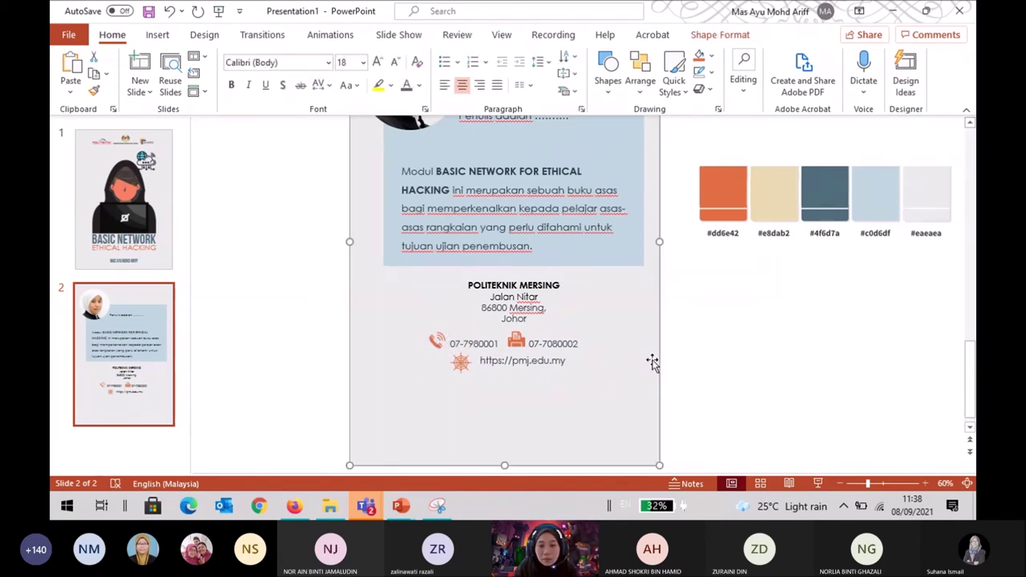
click(461, 371)
key(Right)
key(Right)
key(Right)
key(Right)
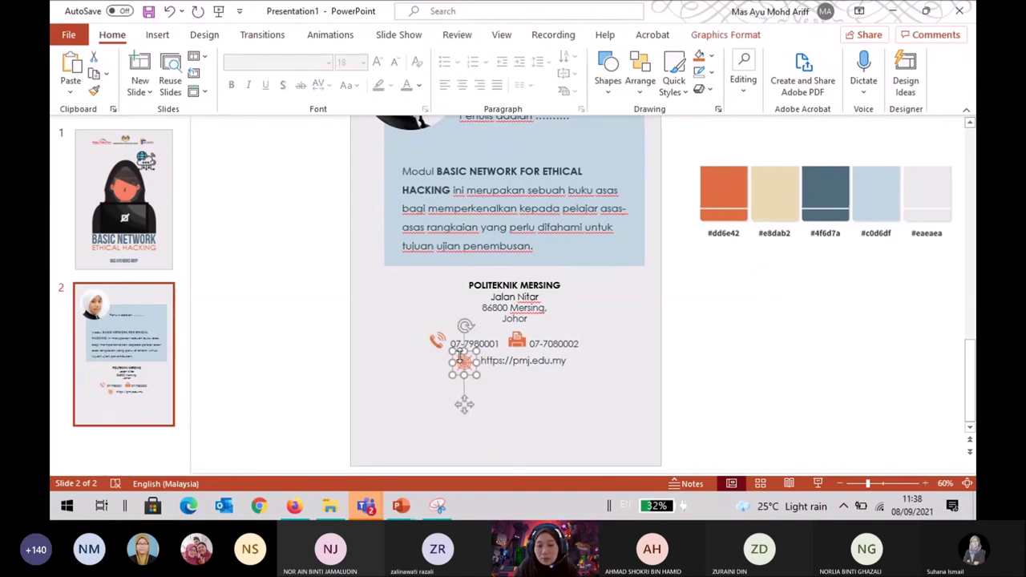
key(Right)
key(Right)
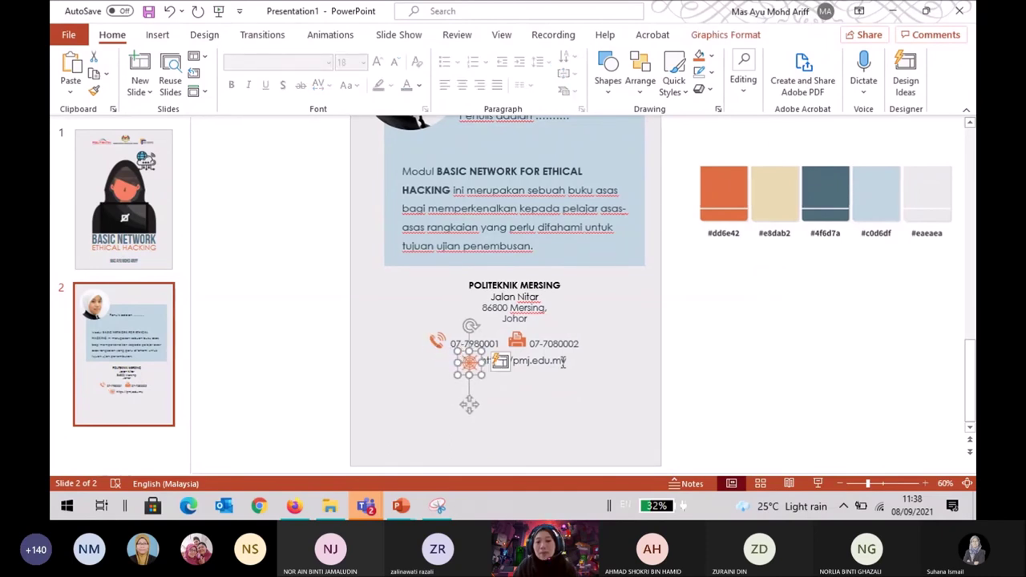
click(721, 314)
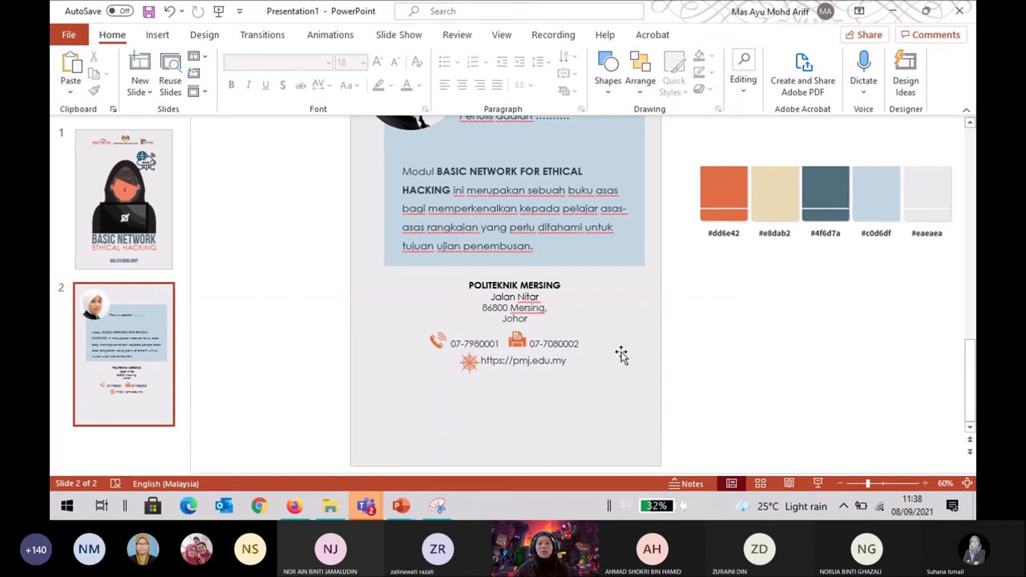
click(469, 363)
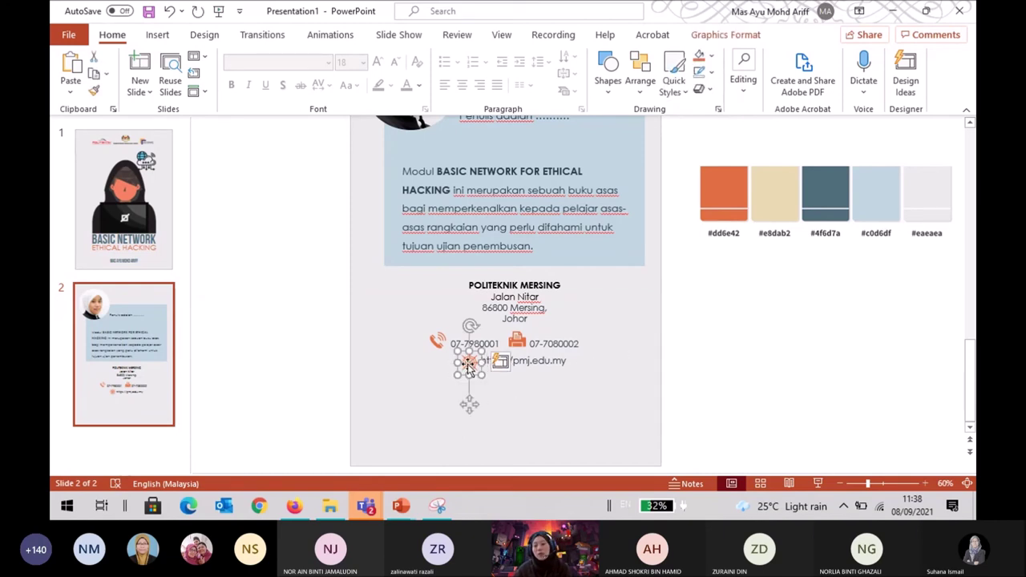
click(683, 319)
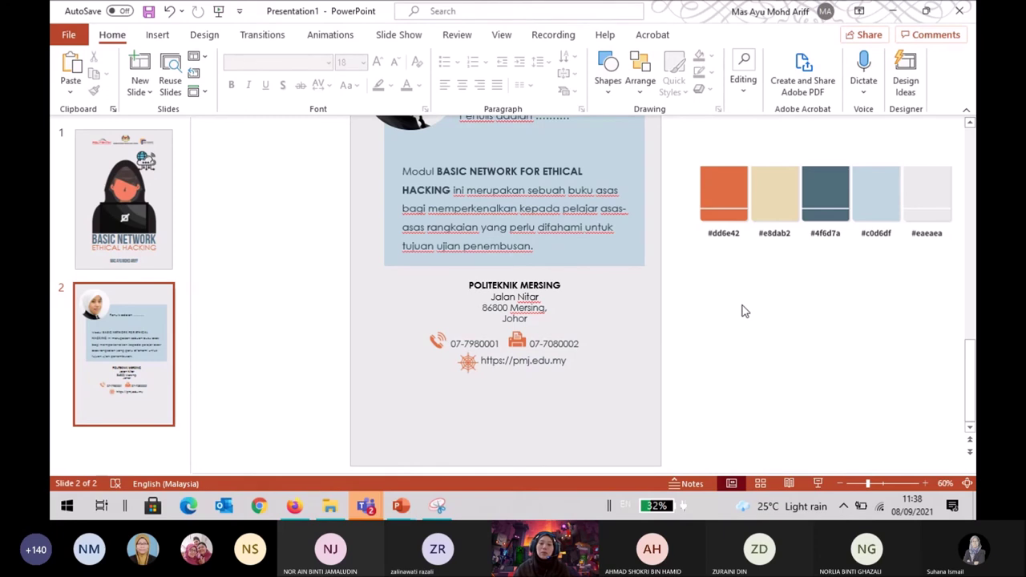
mouse_move(746, 7)
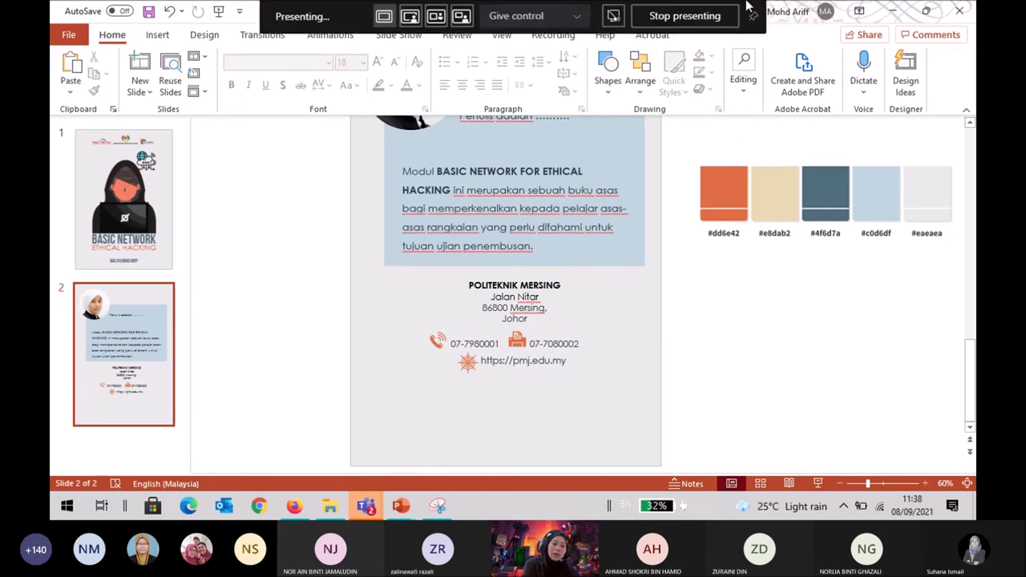
key(ctrl+s)
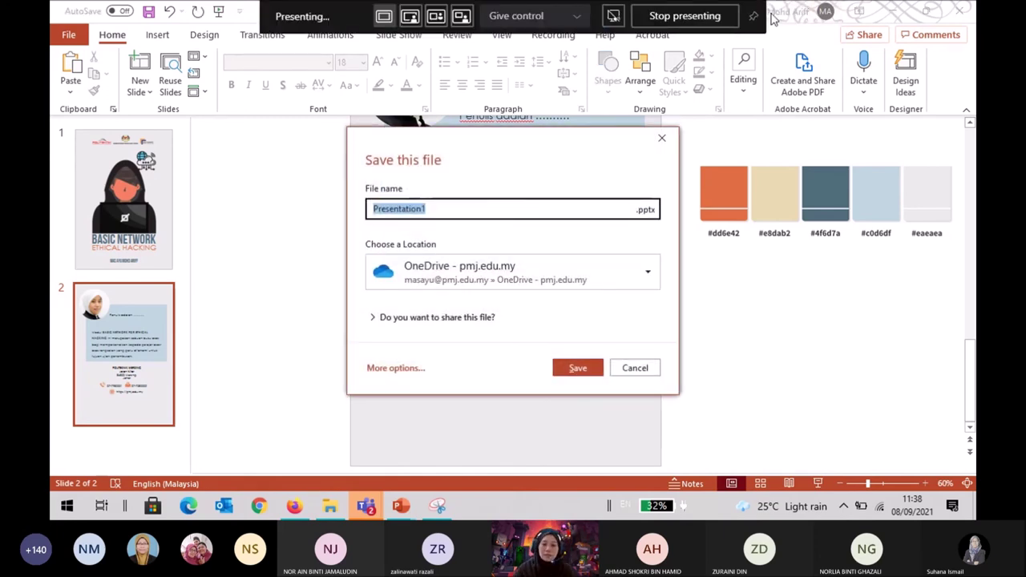
click(635, 370)
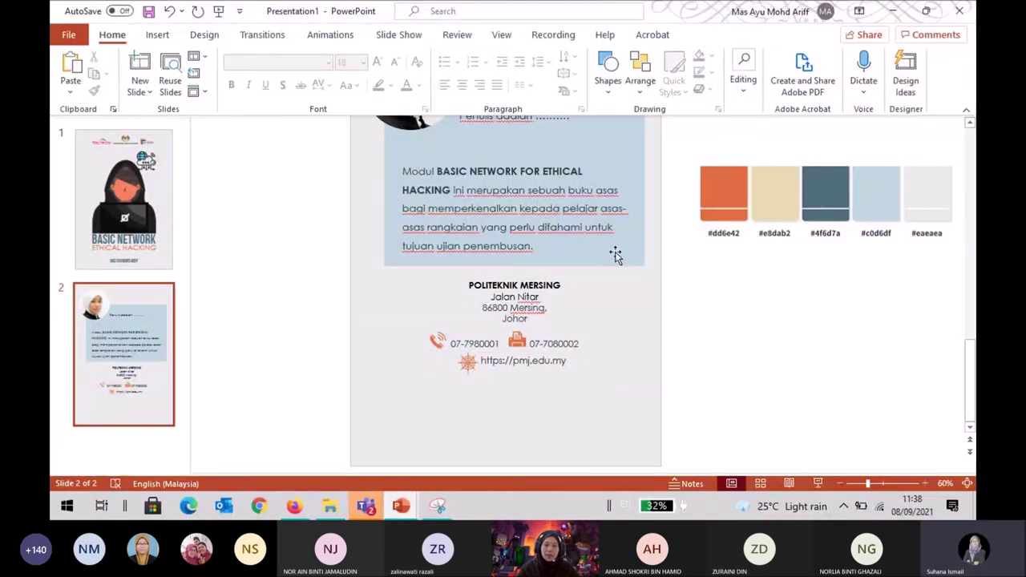
Shift the fax icon slightly left and fill it with the recent orange from Graphics Fill.
click(517, 341)
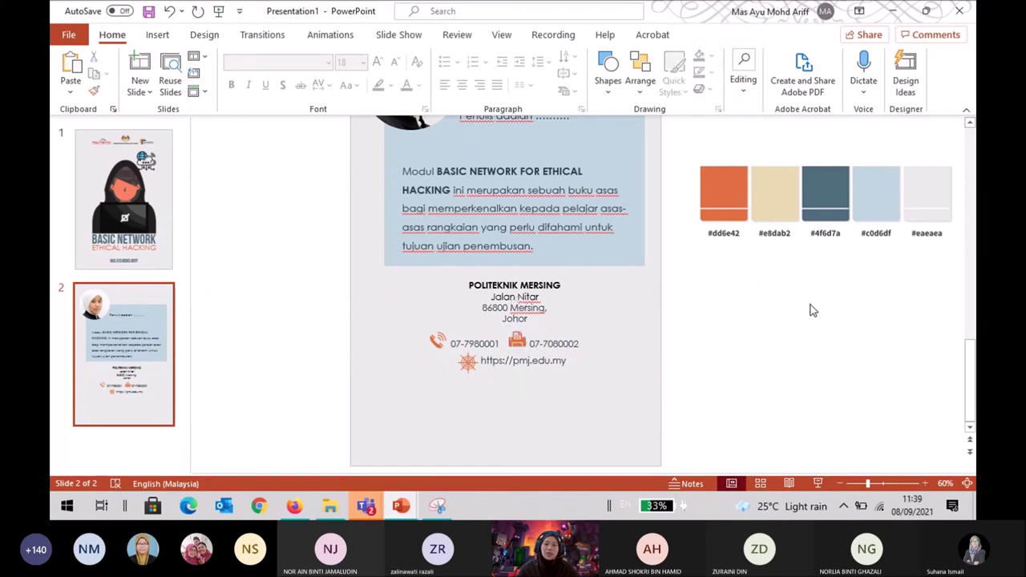
drag(516, 337, 512, 336)
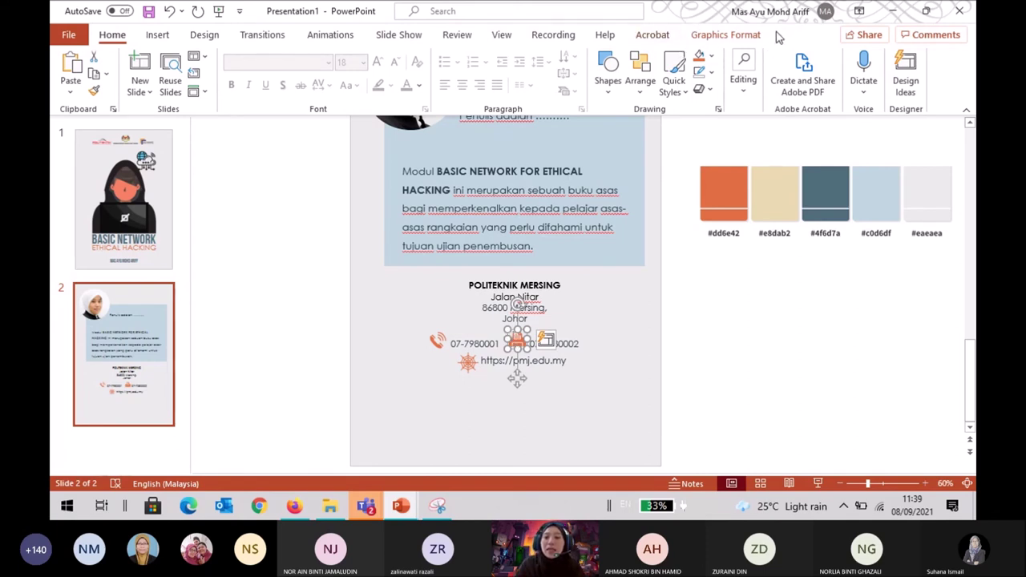
click(708, 42)
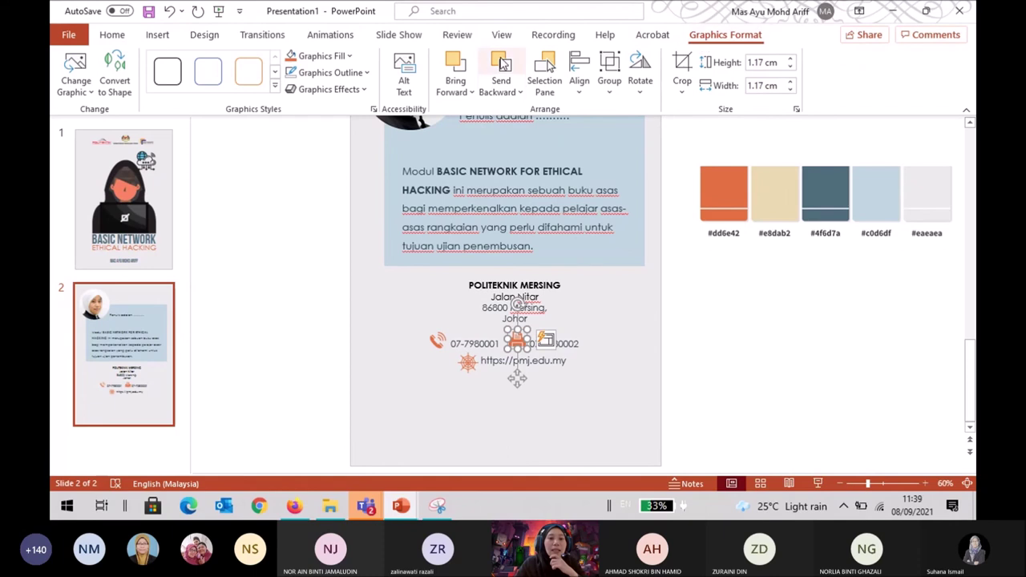
click(350, 56)
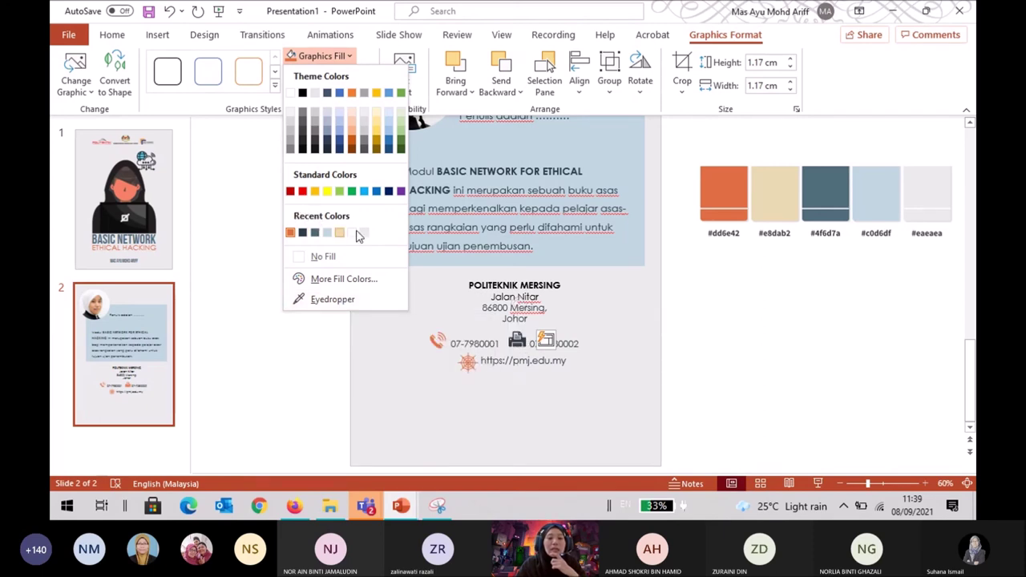
click(291, 233)
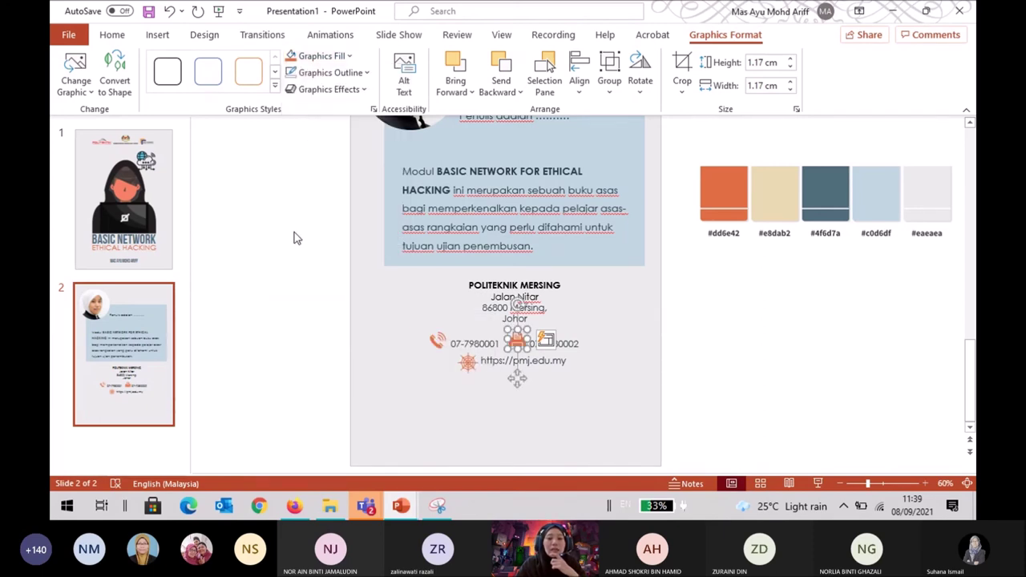
click(690, 314)
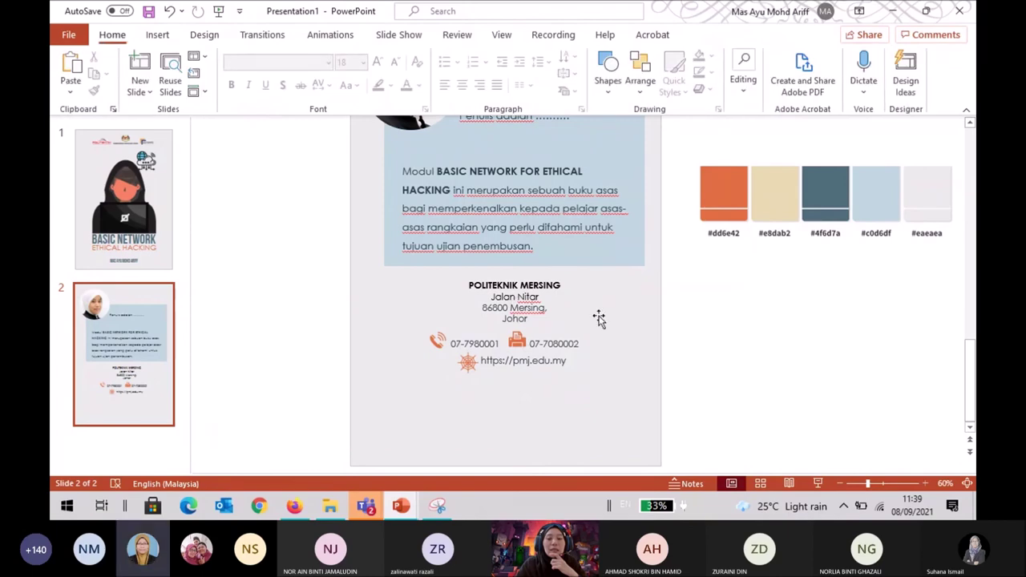
click(522, 346)
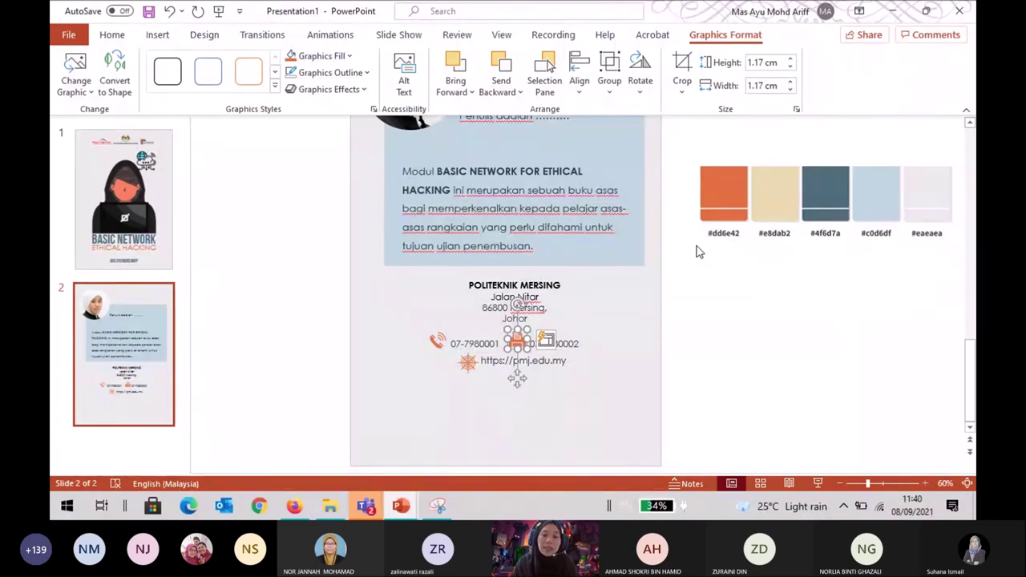
click(704, 354)
Switch to Design Book Cover.pptx and go through slide 8 to slide 9, ISBN BARCODE GENERATOR.
mouse_move(401, 512)
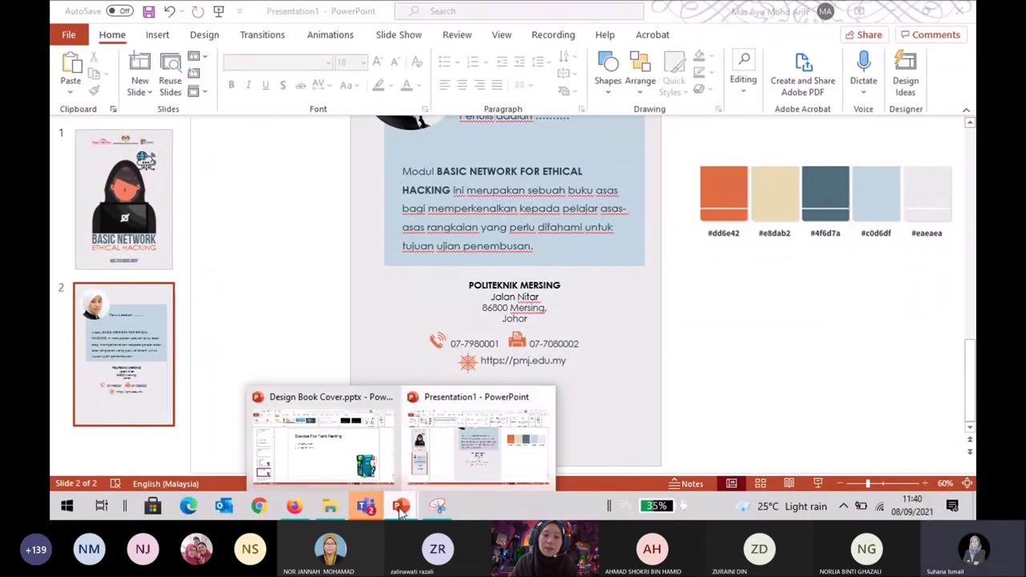
click(353, 473)
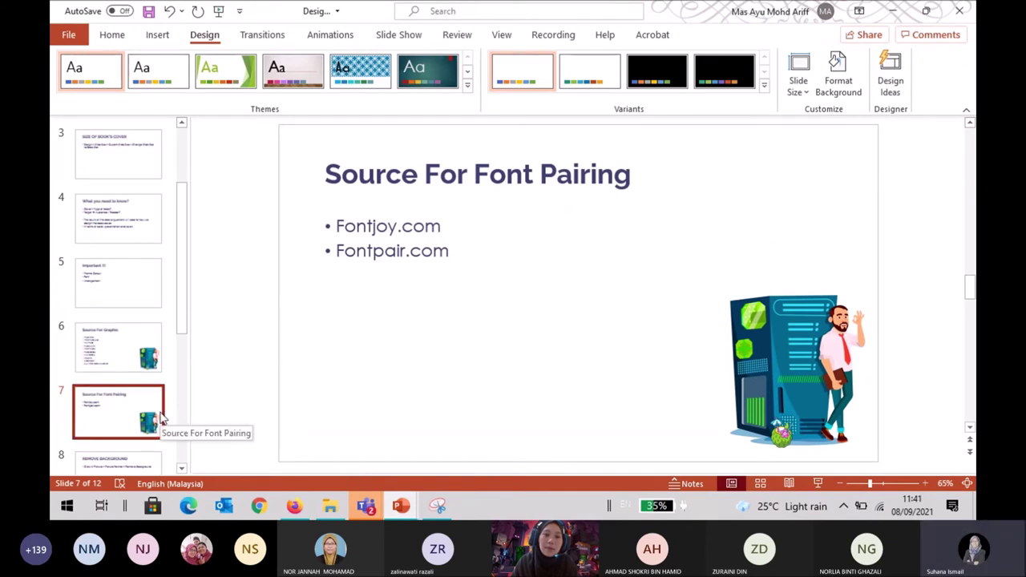
scroll(160, 417, down, 1)
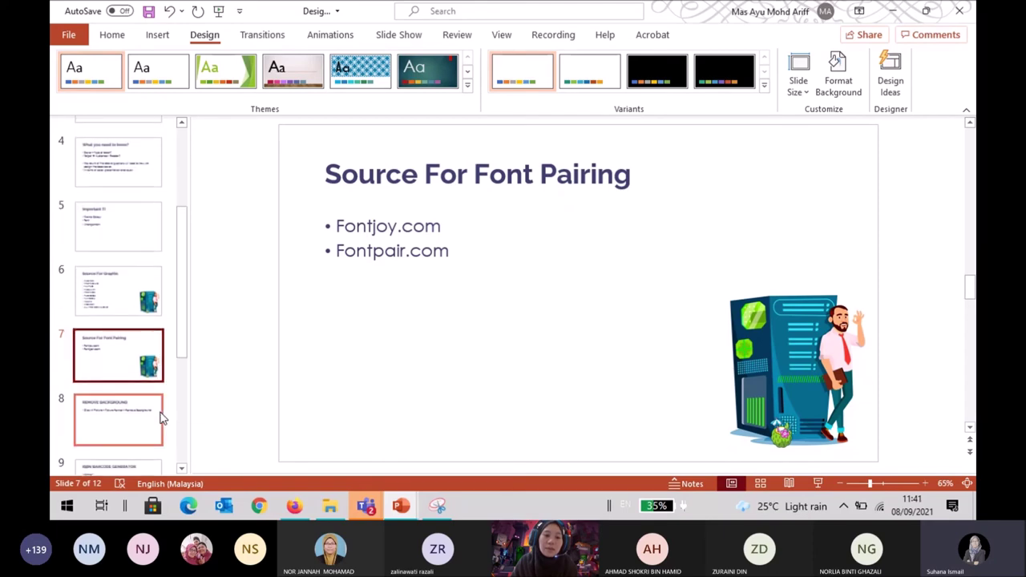
click(160, 417)
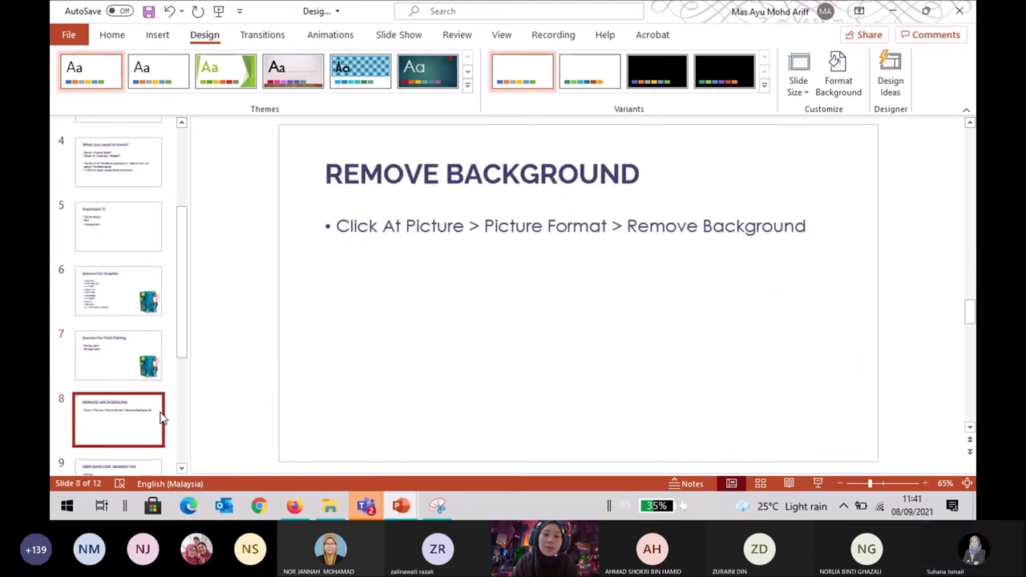
scroll(160, 417, down, 4)
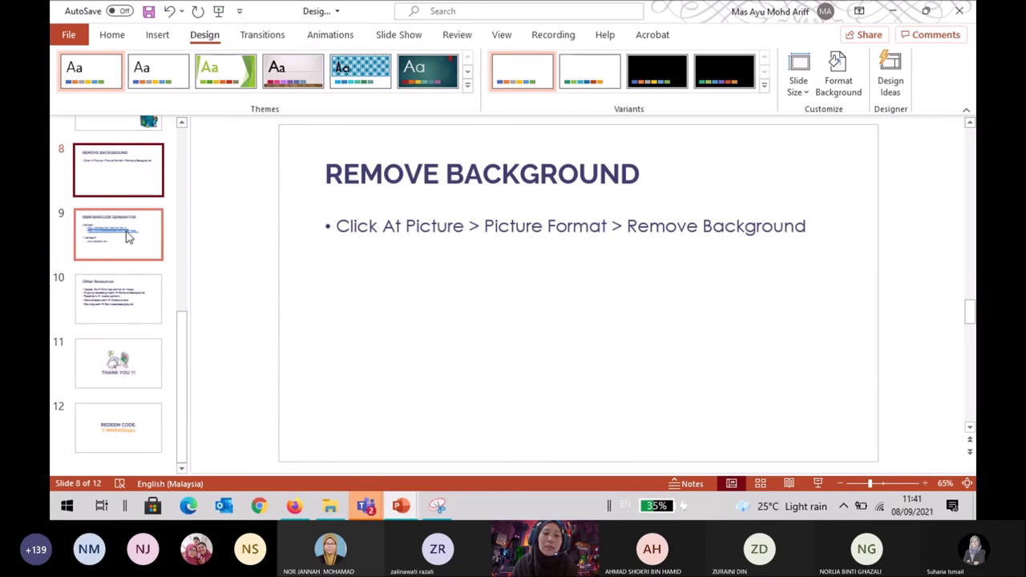
click(126, 254)
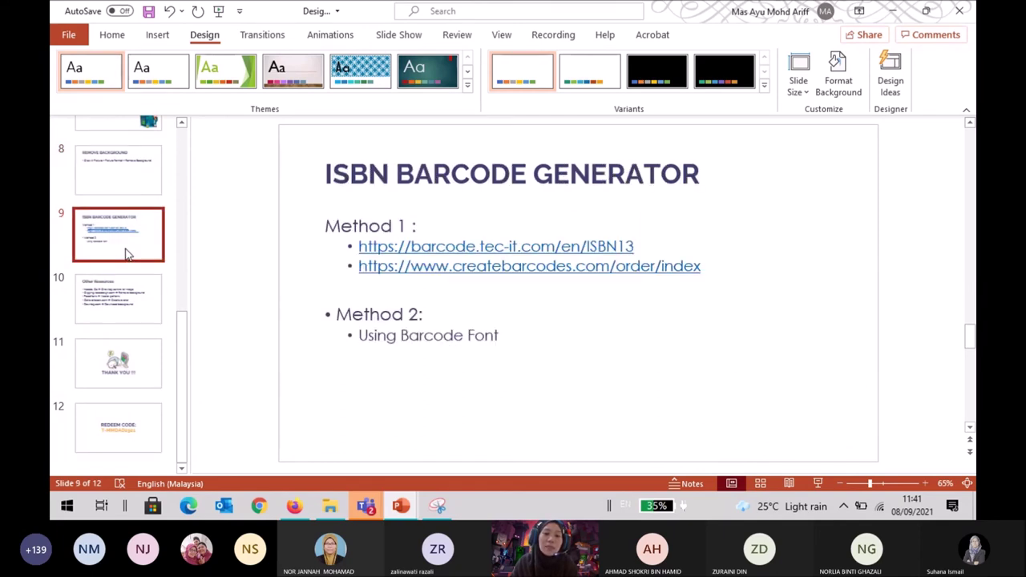
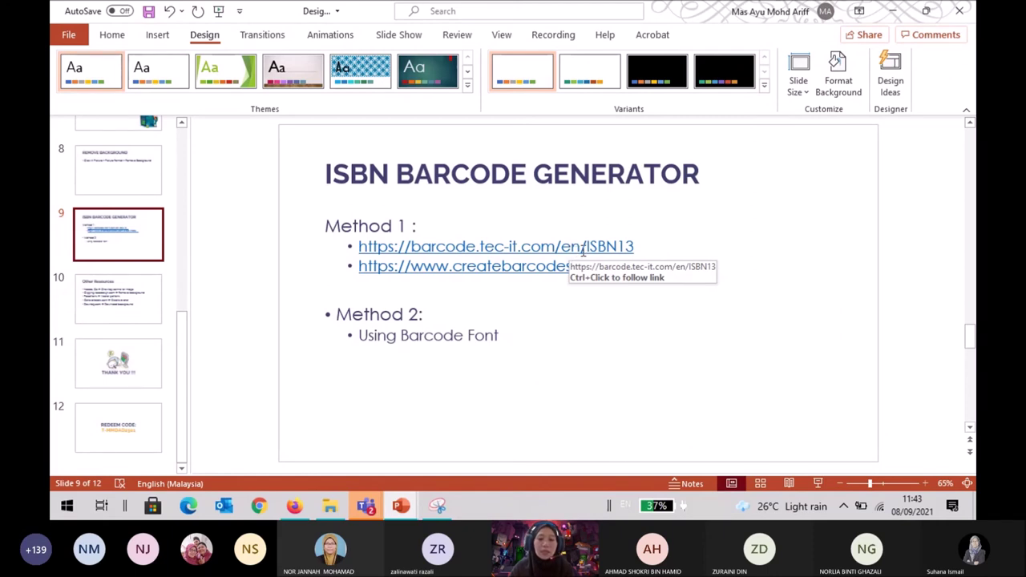
Follow the slide's barcode.tec-it.com/en/ISBN13 link so it opens in the browser.
ctrl+click(578, 249)
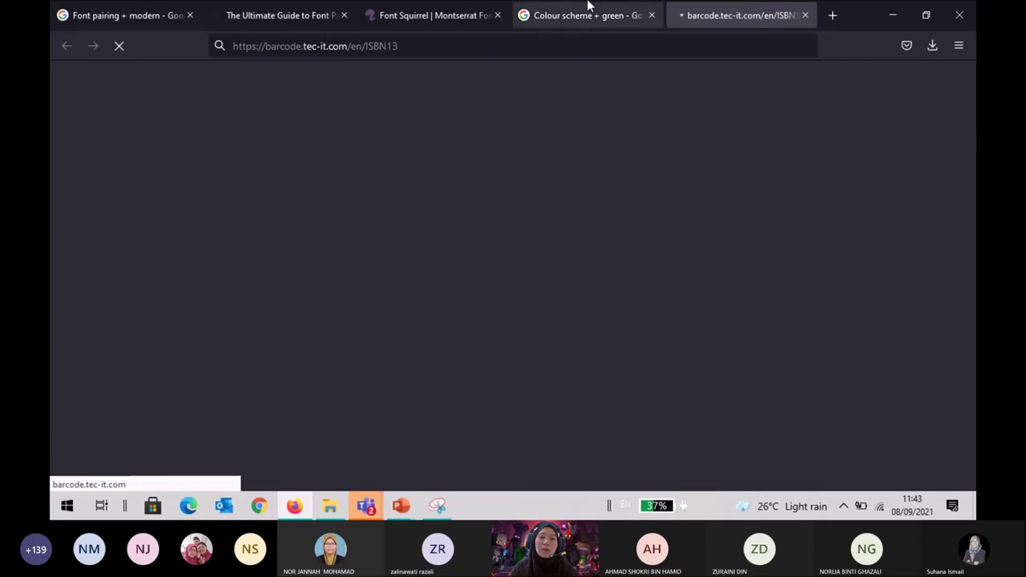
click(590, 10)
Replace the Google query with 'barcode generator' and run the search.
scroll(158, 171, up, 1)
scroll(158, 171, up, 10)
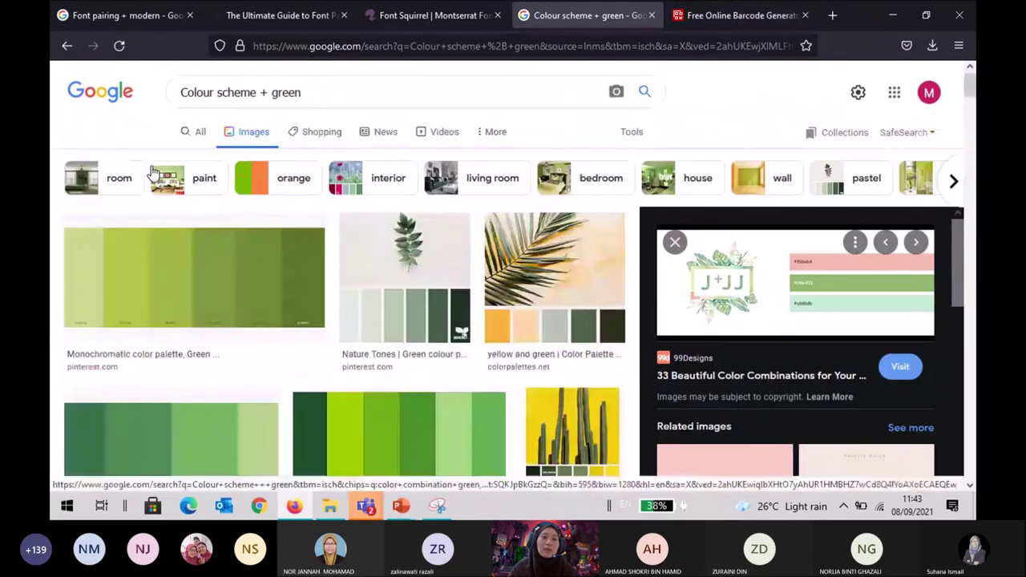
click(198, 133)
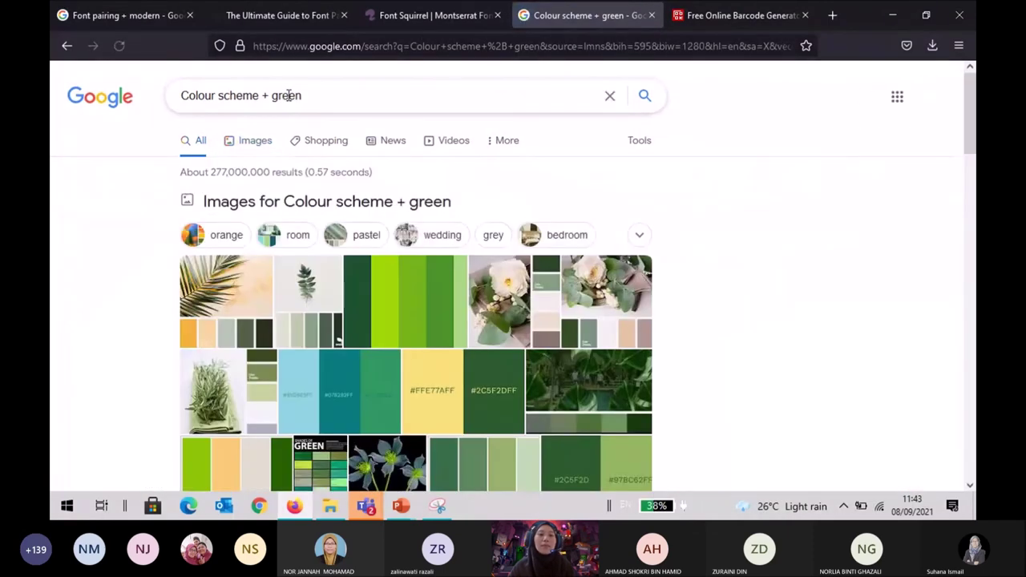
click(295, 95)
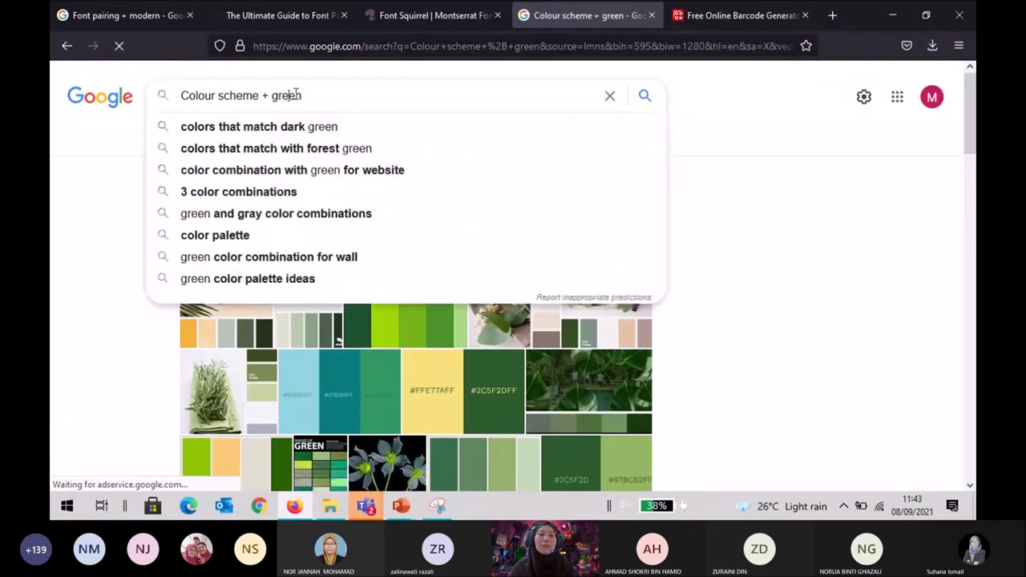
drag(321, 94, 120, 115)
text(b)
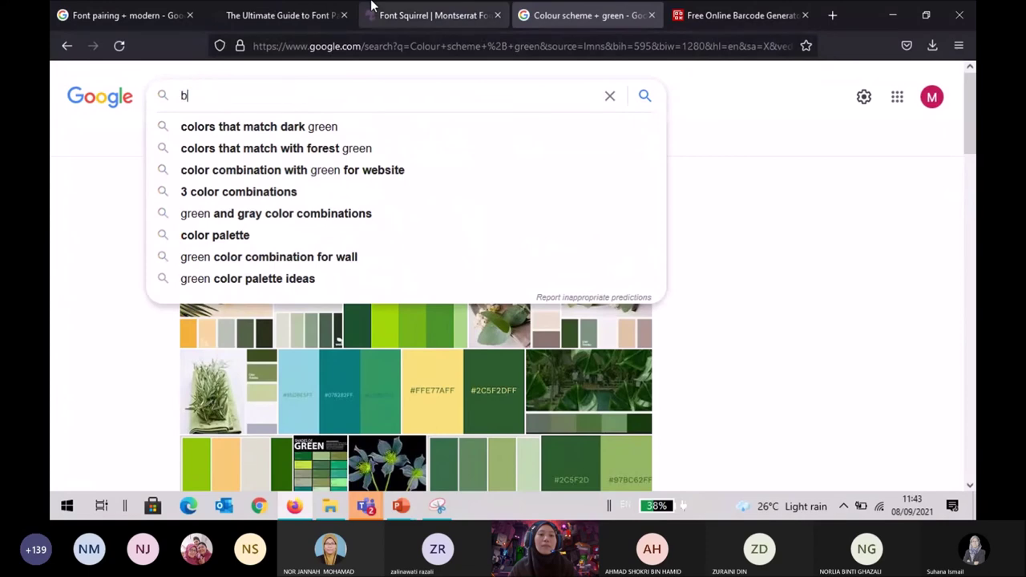
text(arcode)
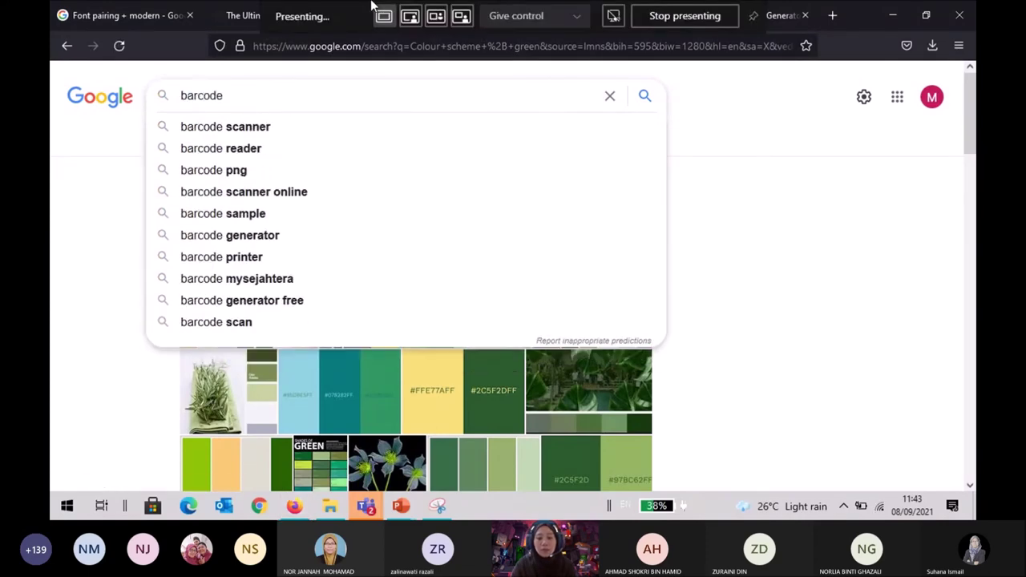
text( generator)
key(Return)
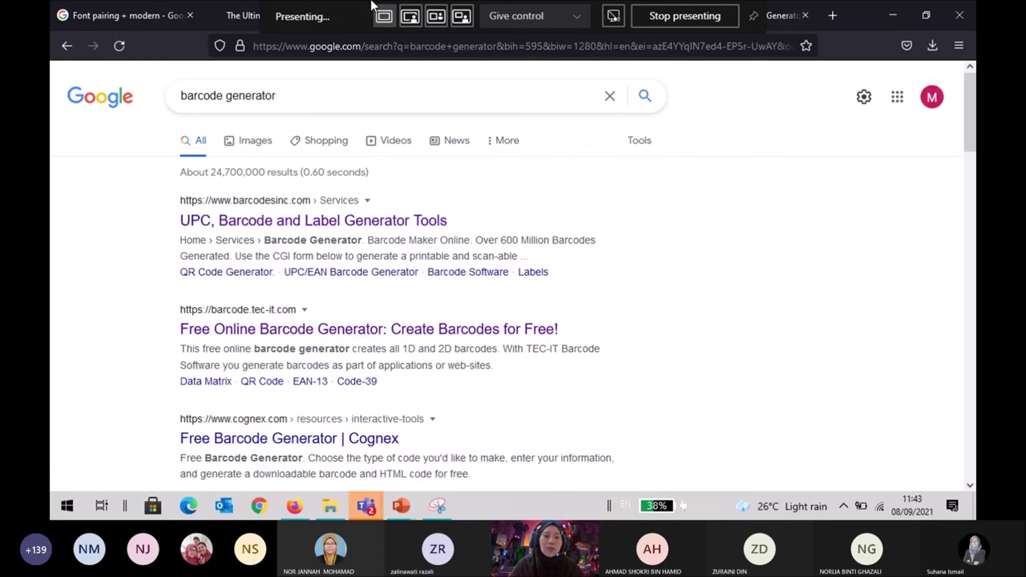
Look over the results and bring up the TEC-IT barcode generator page.
scroll(361, 274, down, 3)
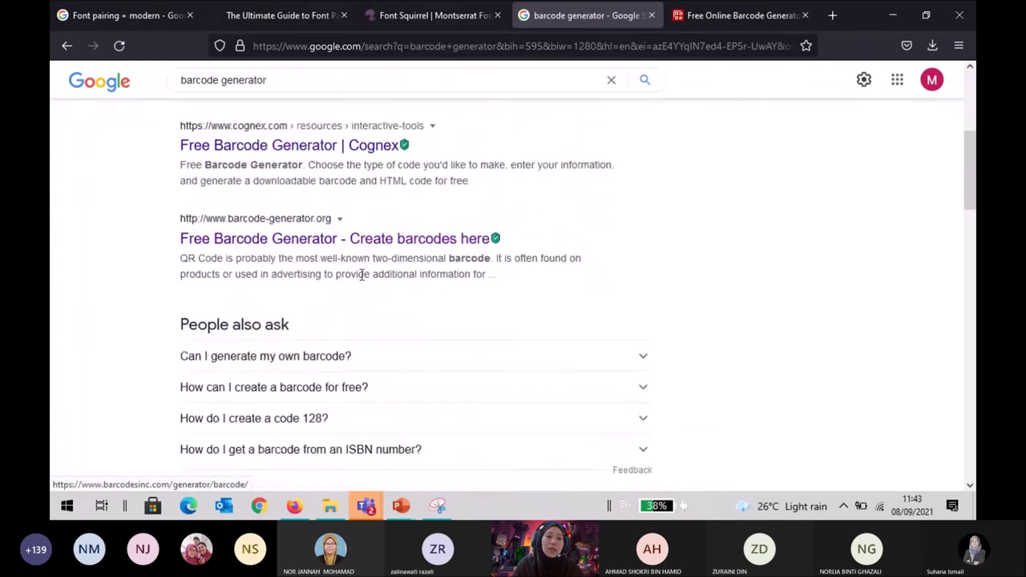
scroll(361, 274, down, 4)
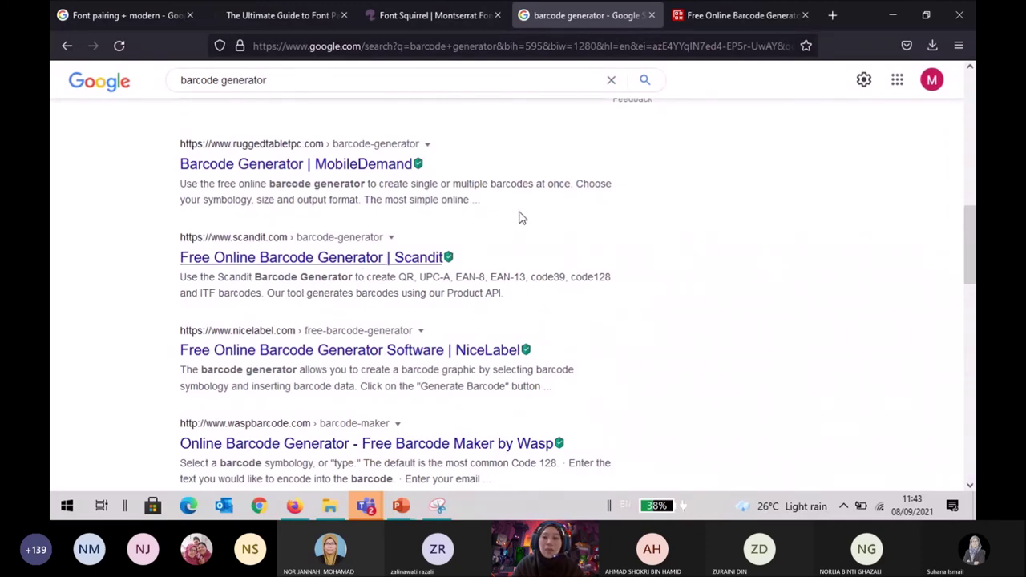
click(748, 16)
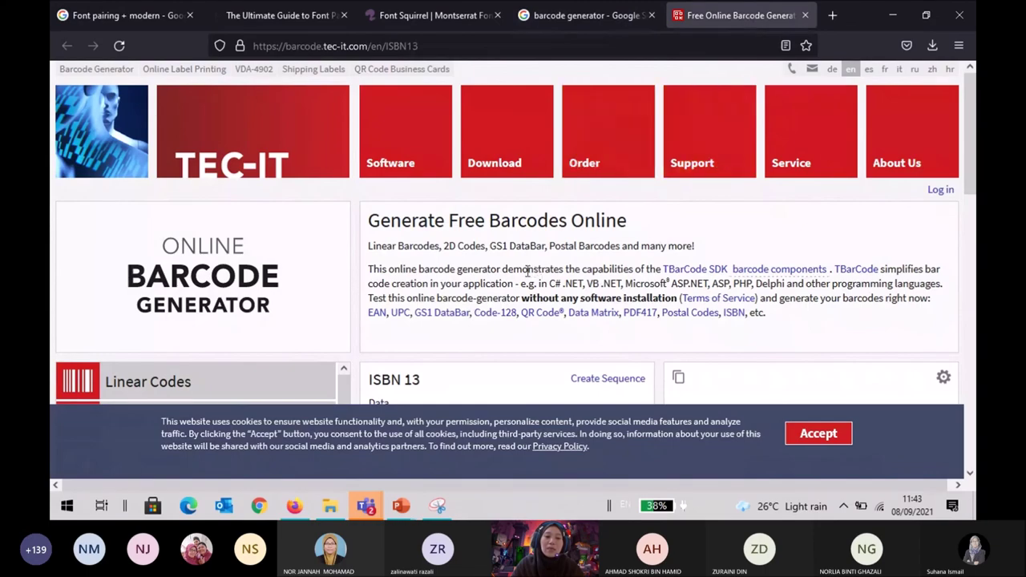
scroll(527, 271, down, 2)
scroll(528, 271, down, 3)
scroll(527, 275, up, 3)
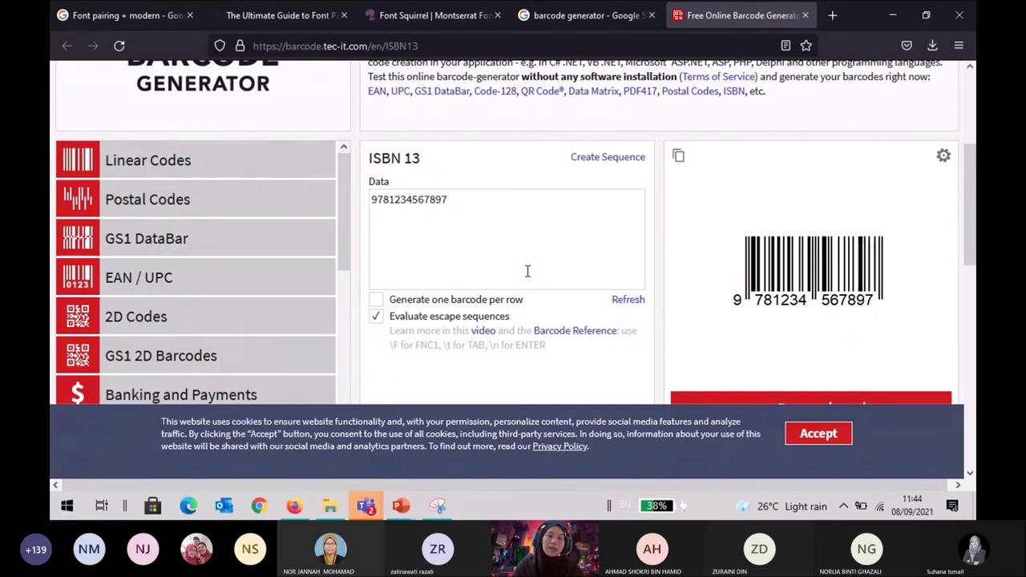
scroll(528, 271, down, 4)
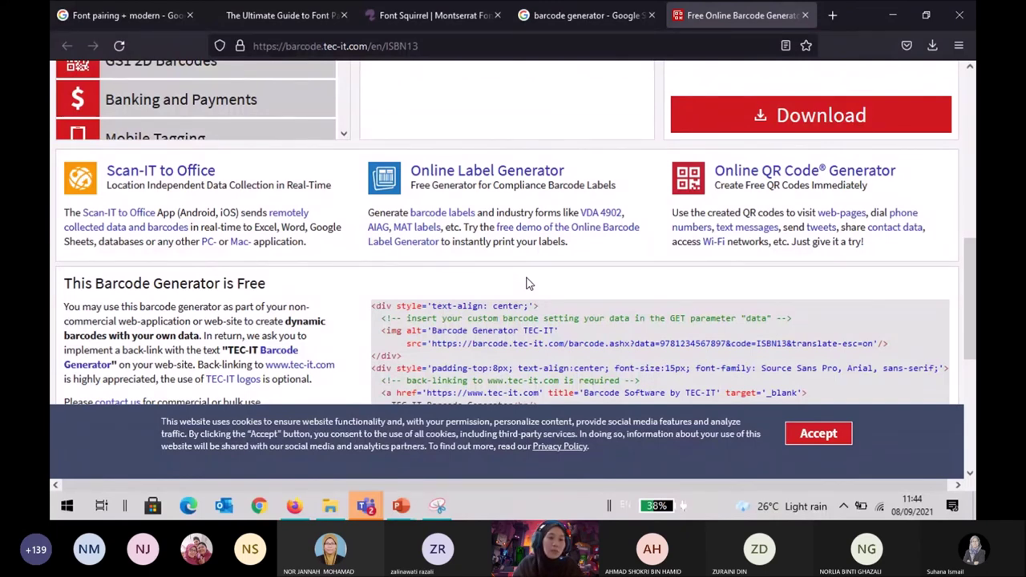
scroll(459, 271, up, 1)
scroll(459, 271, up, 4)
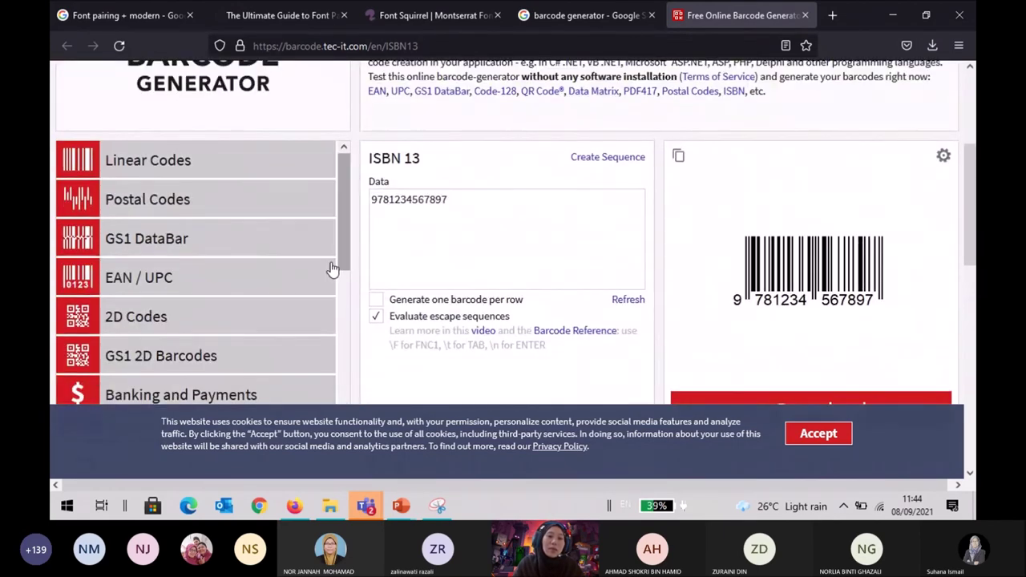
scroll(282, 263, down, 2)
scroll(282, 263, down, 2)
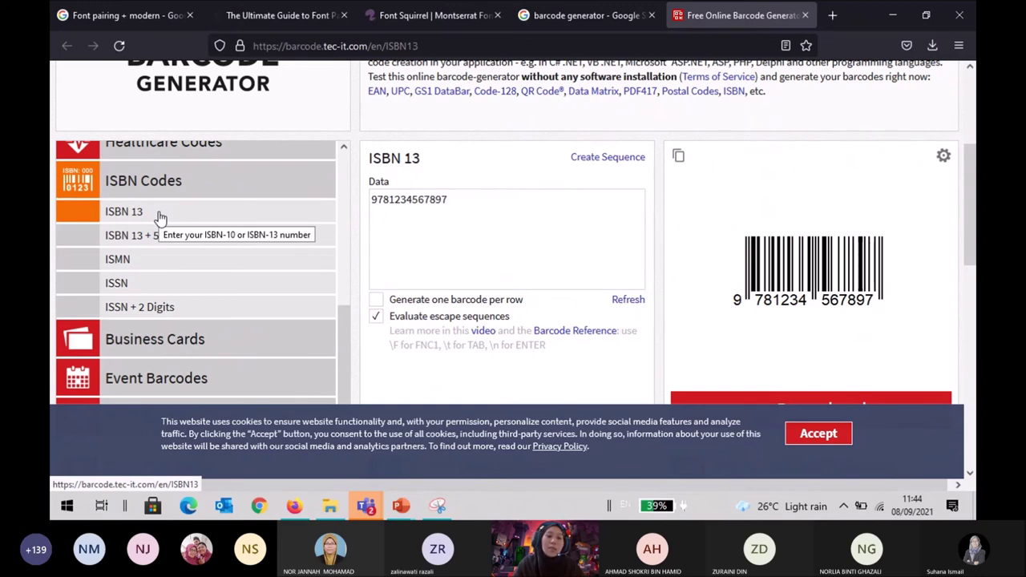
click(487, 203)
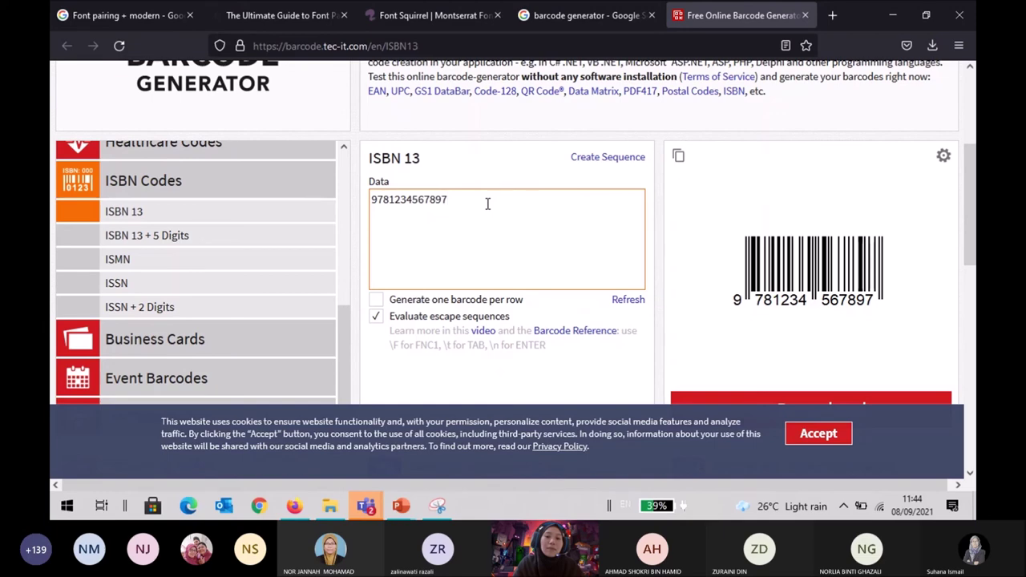
drag(487, 204, 356, 205)
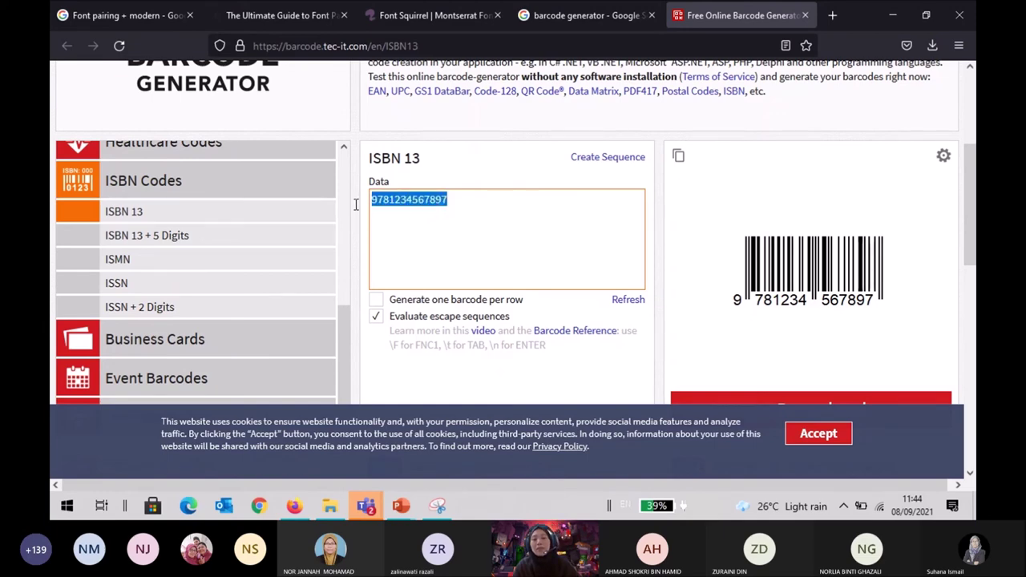
key(BackSpace)
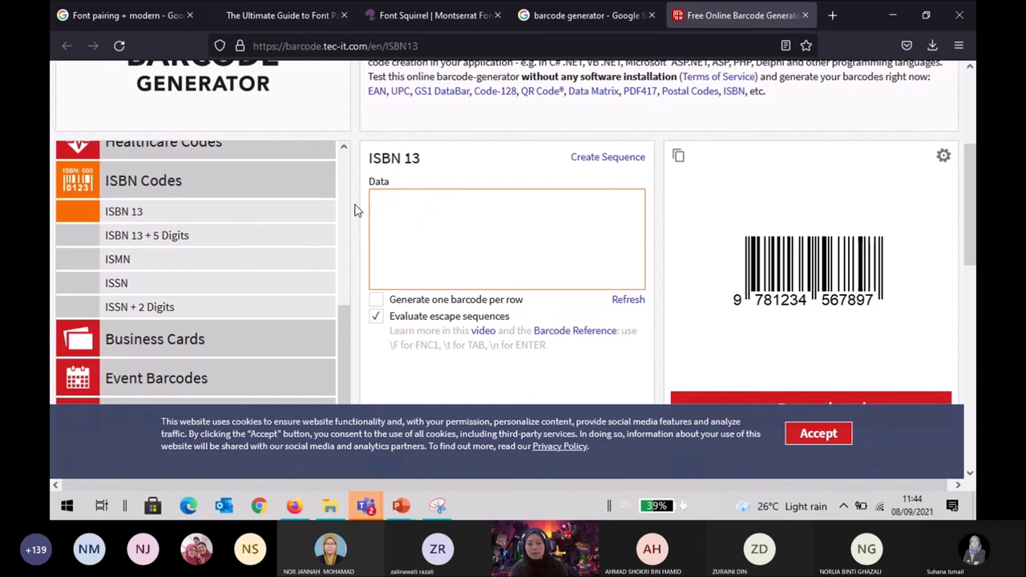
key(ctrl+z)
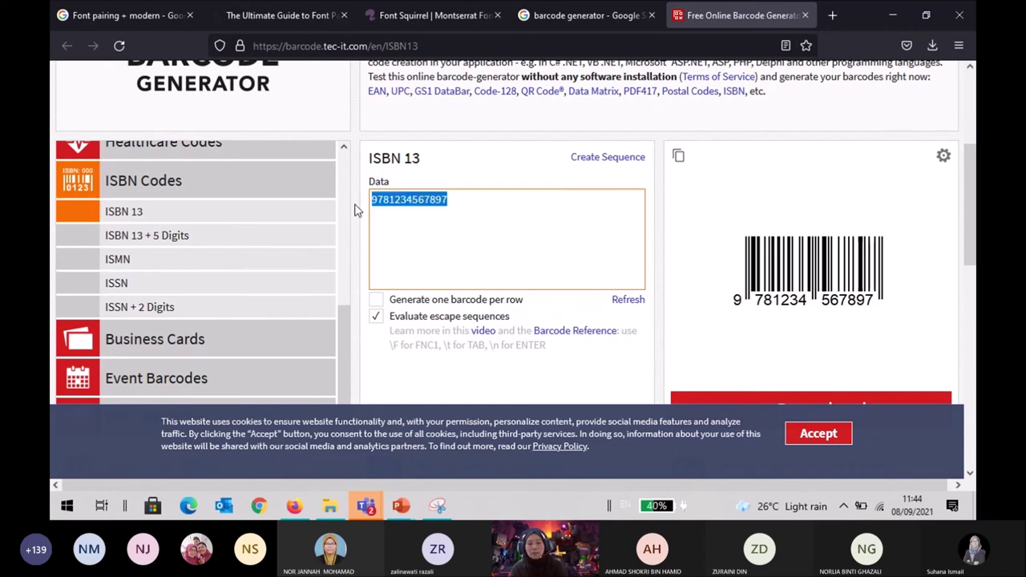
click(463, 193)
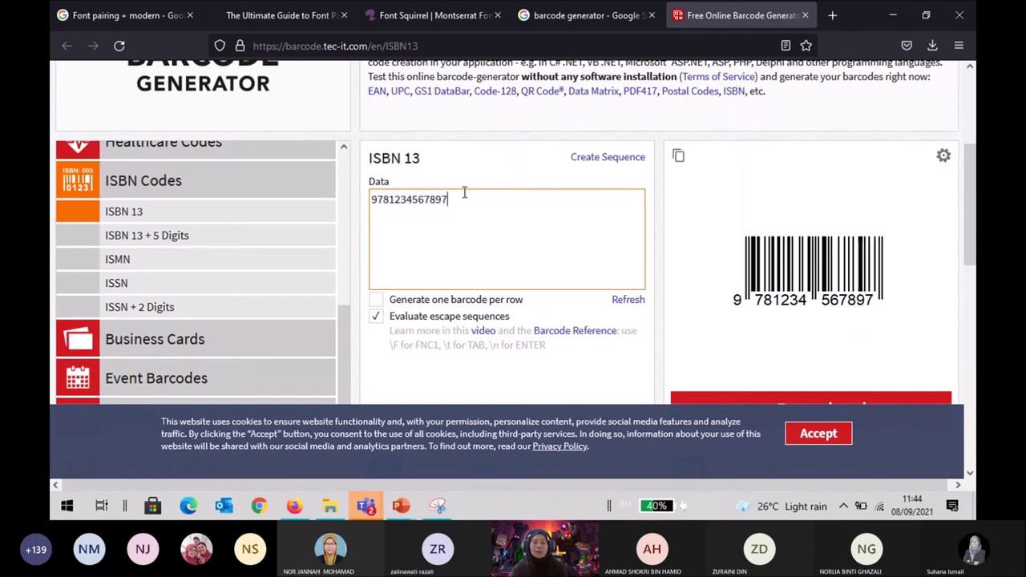
key(Return)
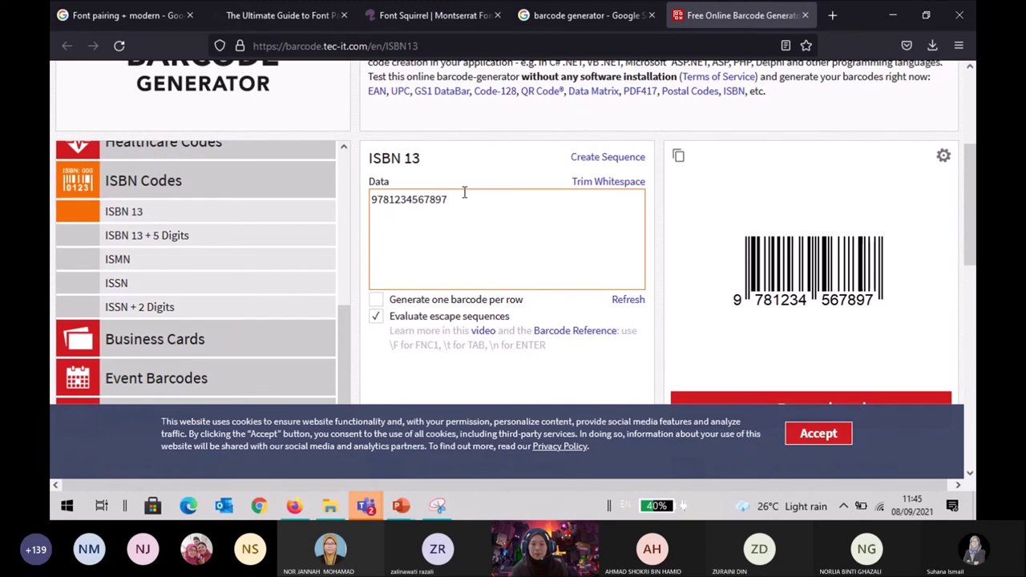
scroll(463, 193, down, 2)
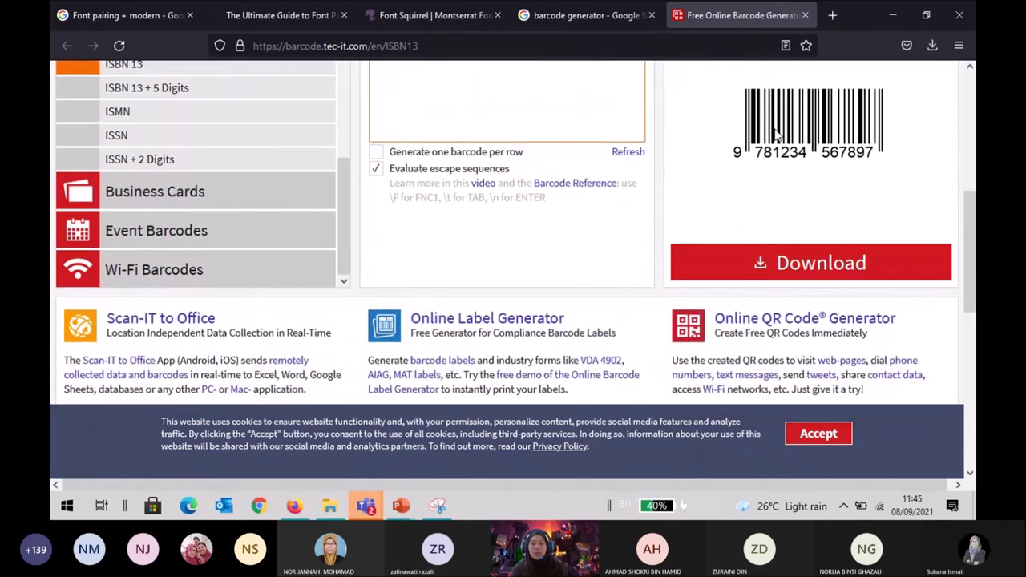
scroll(781, 149, up, 2)
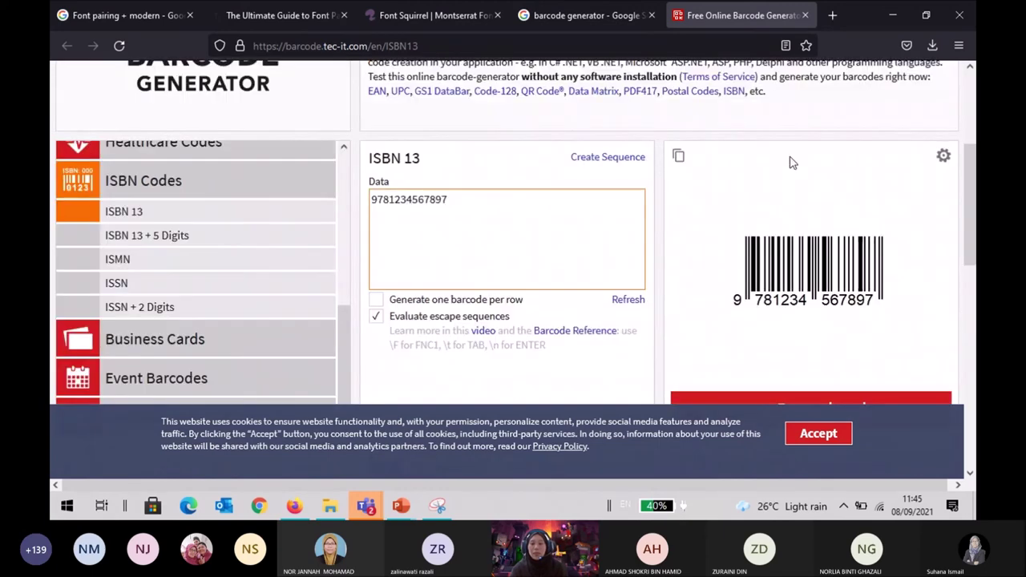
scroll(791, 160, down, 2)
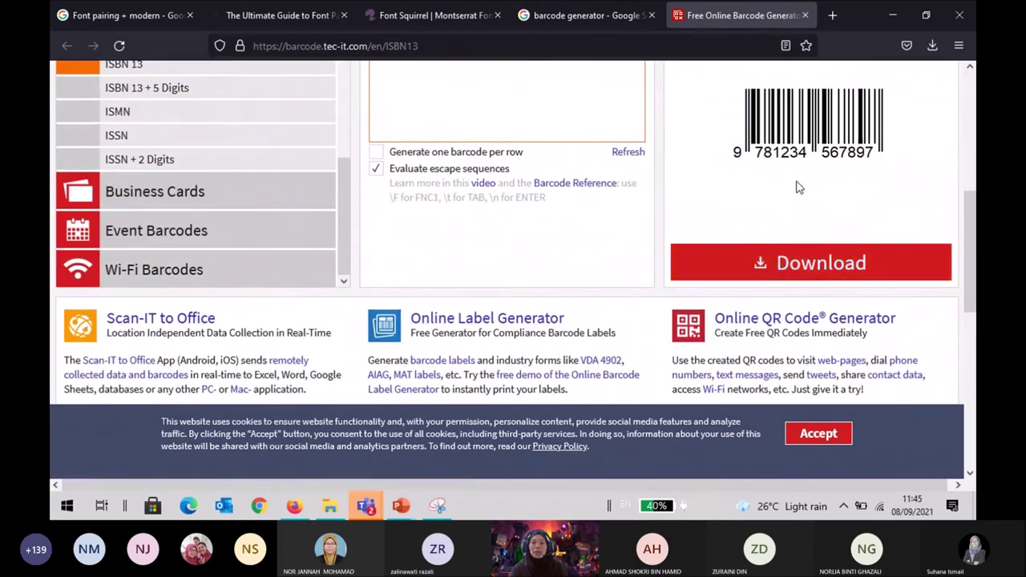
Save the ISBN barcode image as barcode(6).gif and return to Presentation1.
click(796, 265)
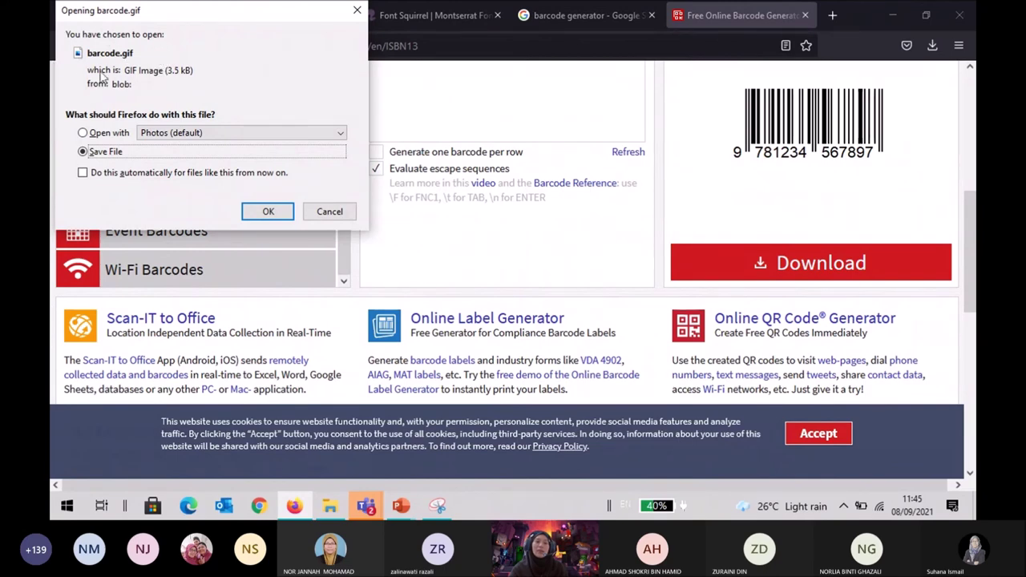
click(268, 212)
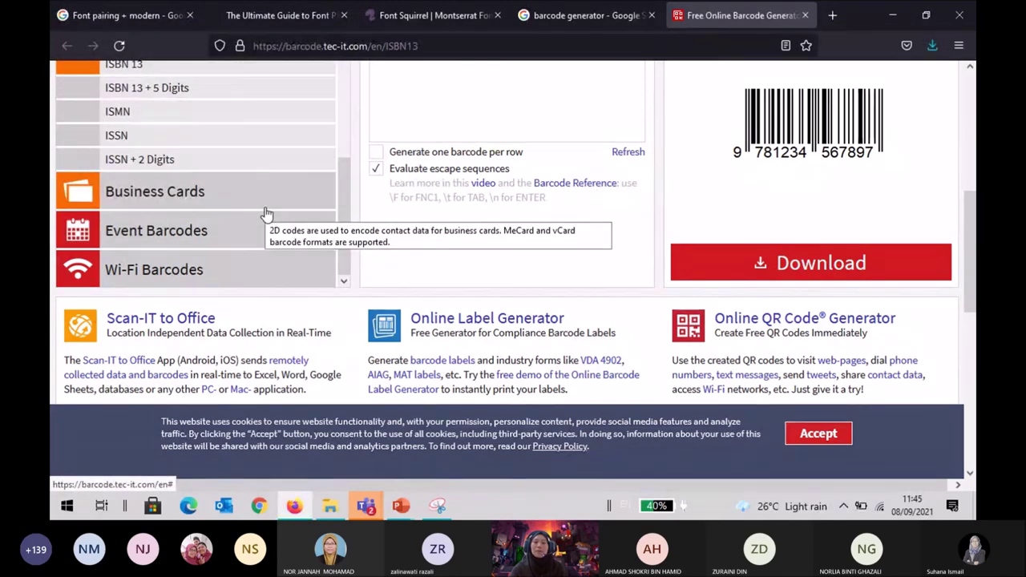
click(940, 48)
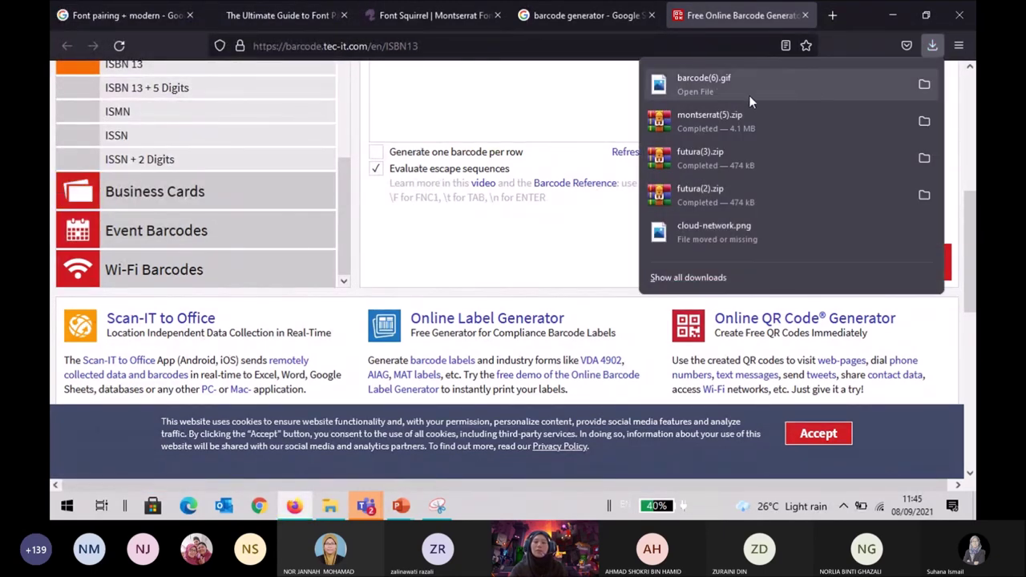
click(401, 506)
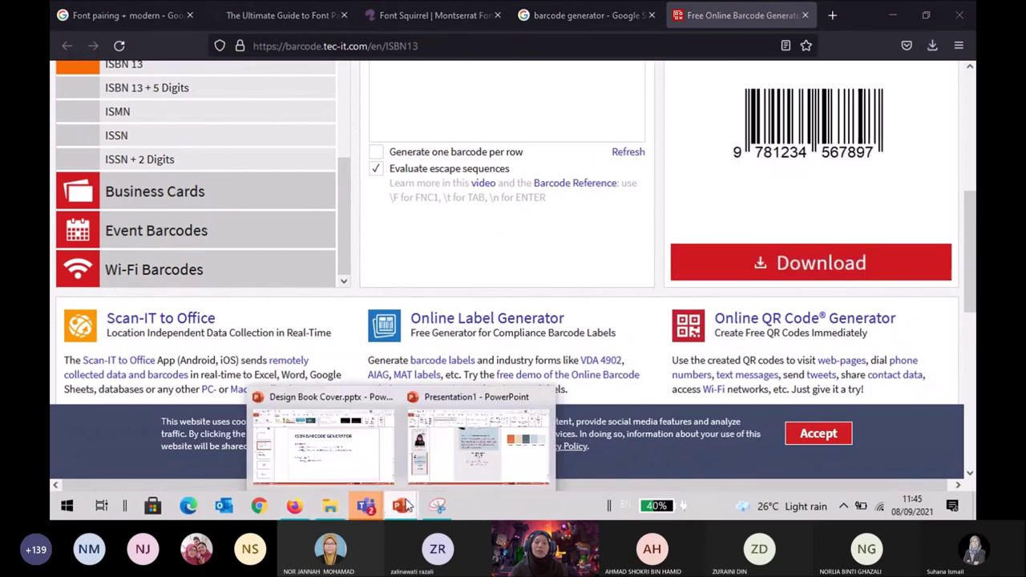
click(473, 441)
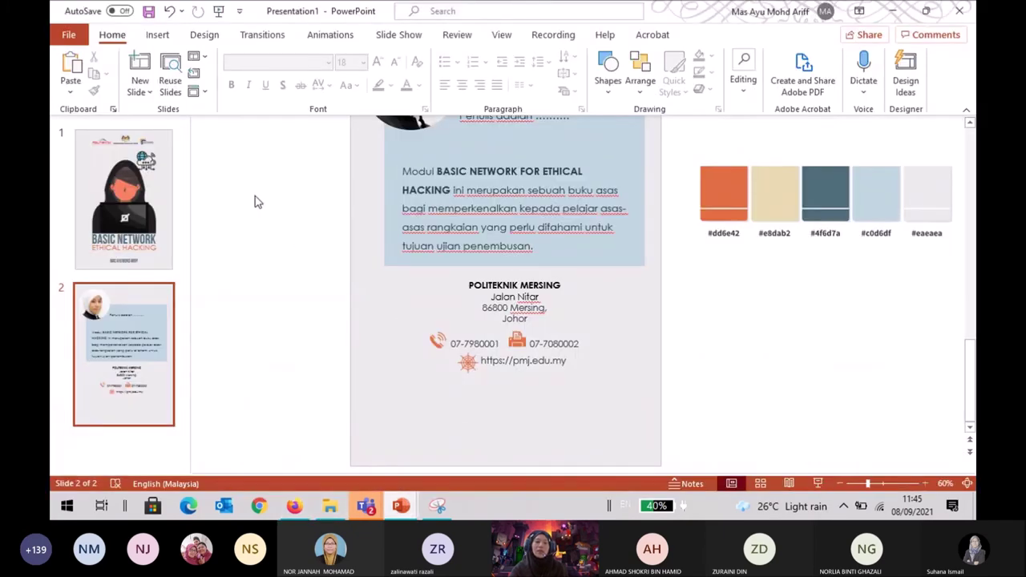
click(158, 34)
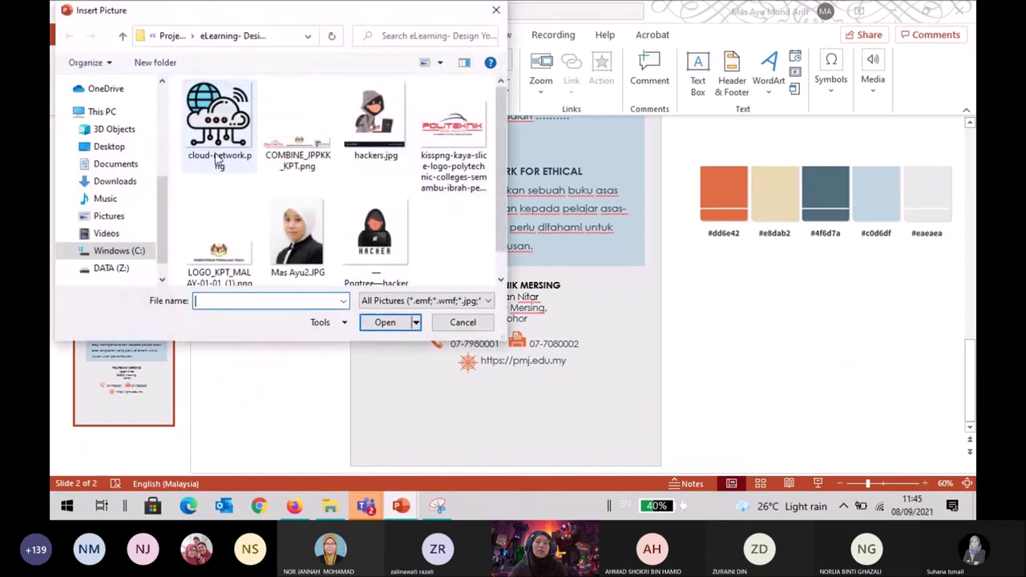
click(127, 182)
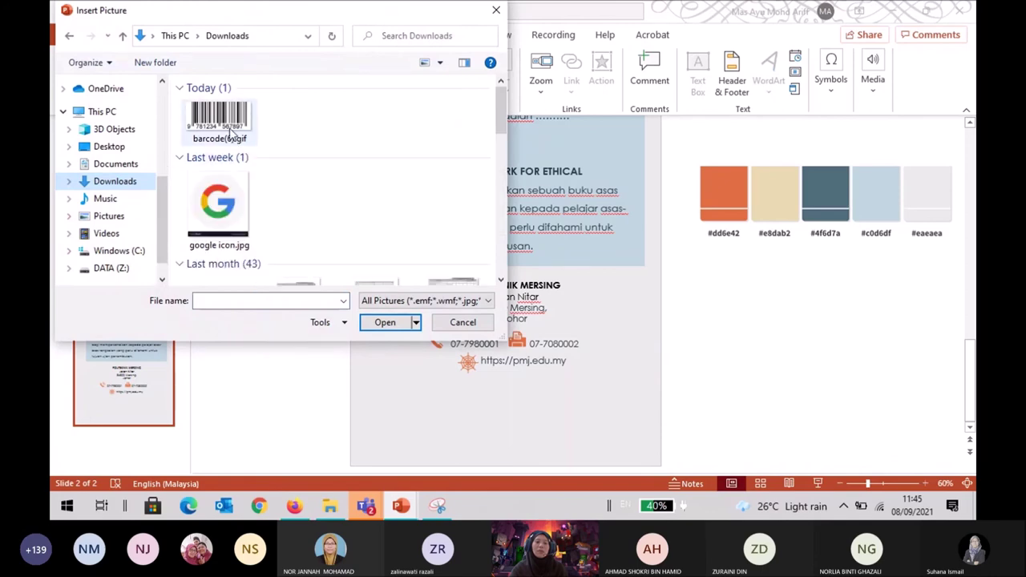
click(234, 136)
double_click(231, 126)
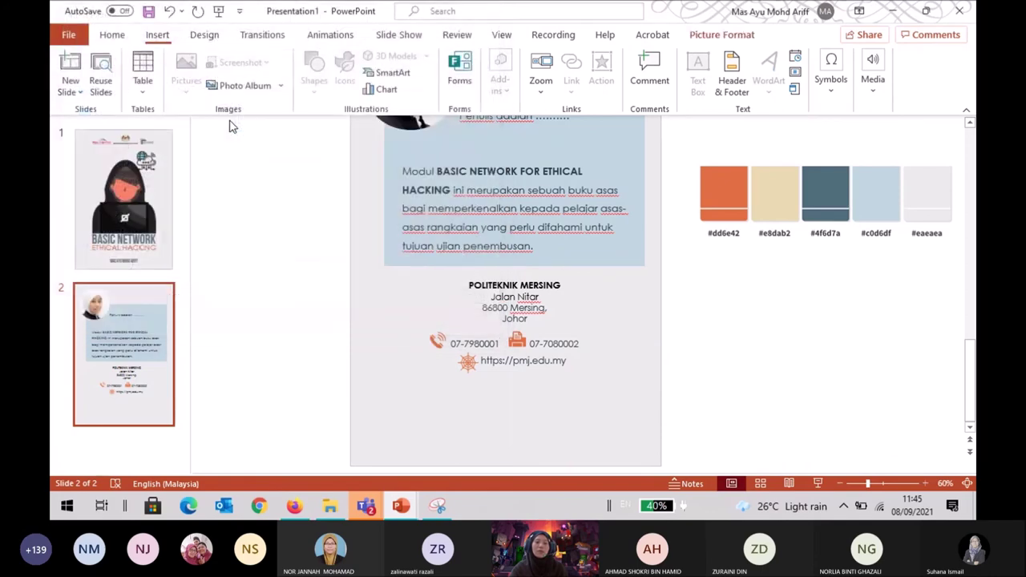
drag(527, 256, 526, 437)
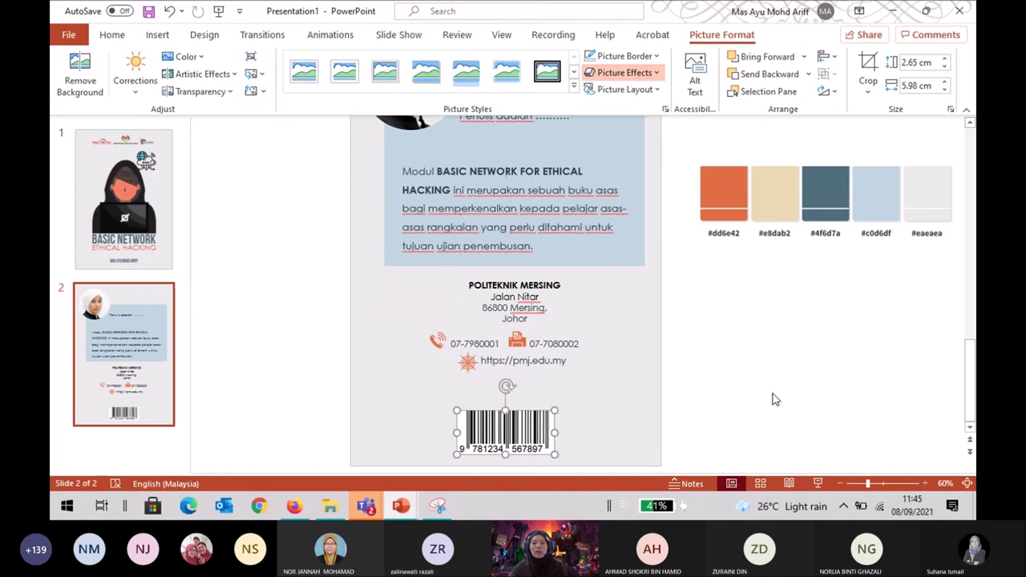
click(748, 380)
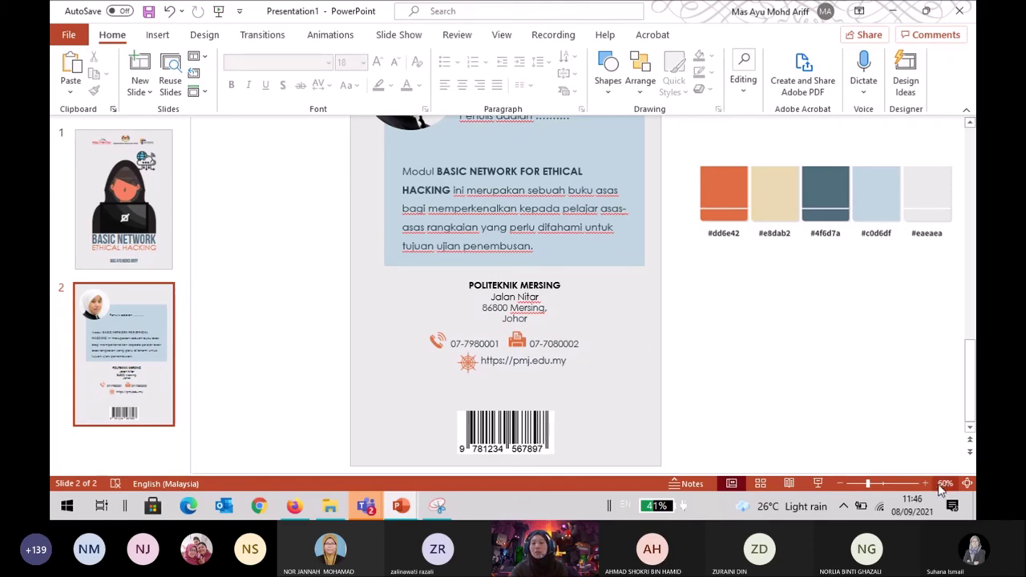
scroll(497, 386, up, 3)
scroll(497, 386, down, 3)
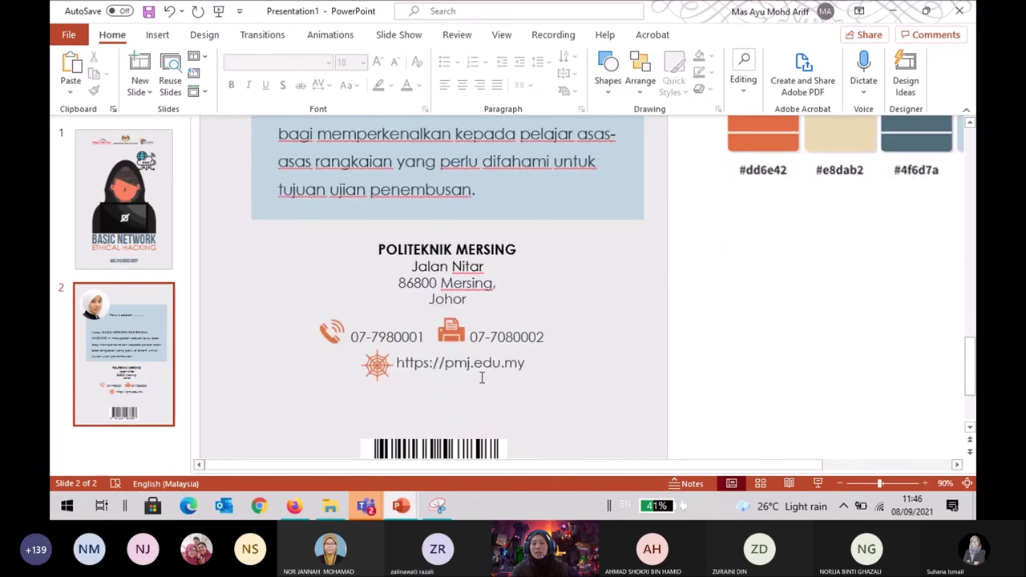
scroll(482, 378, down, 2)
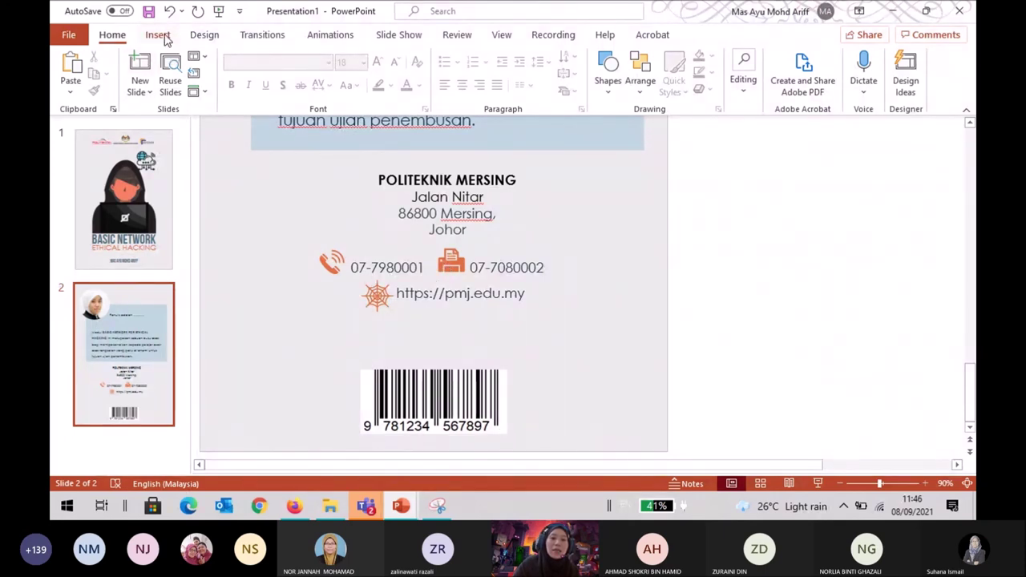
click(157, 34)
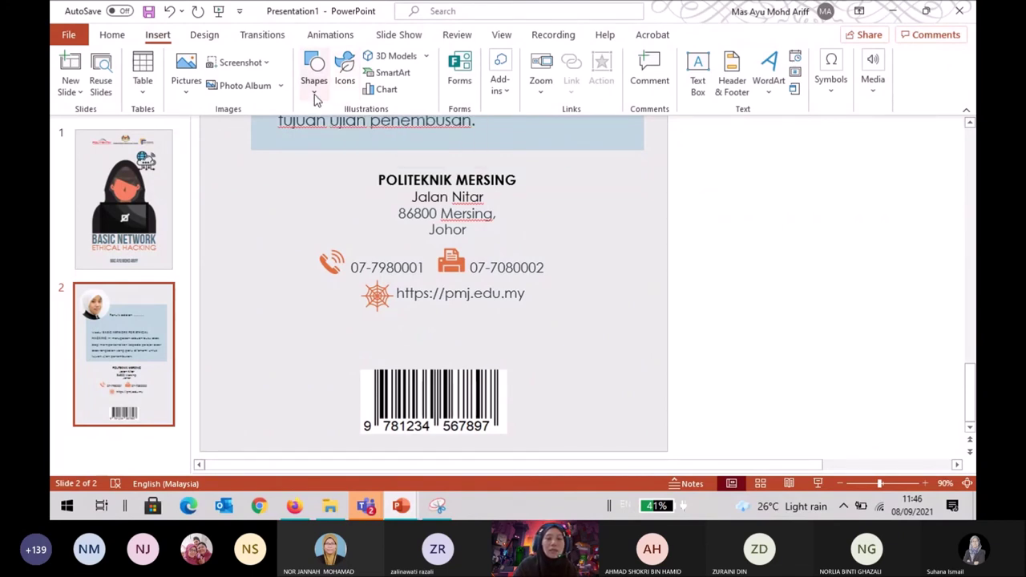
click(314, 95)
click(308, 130)
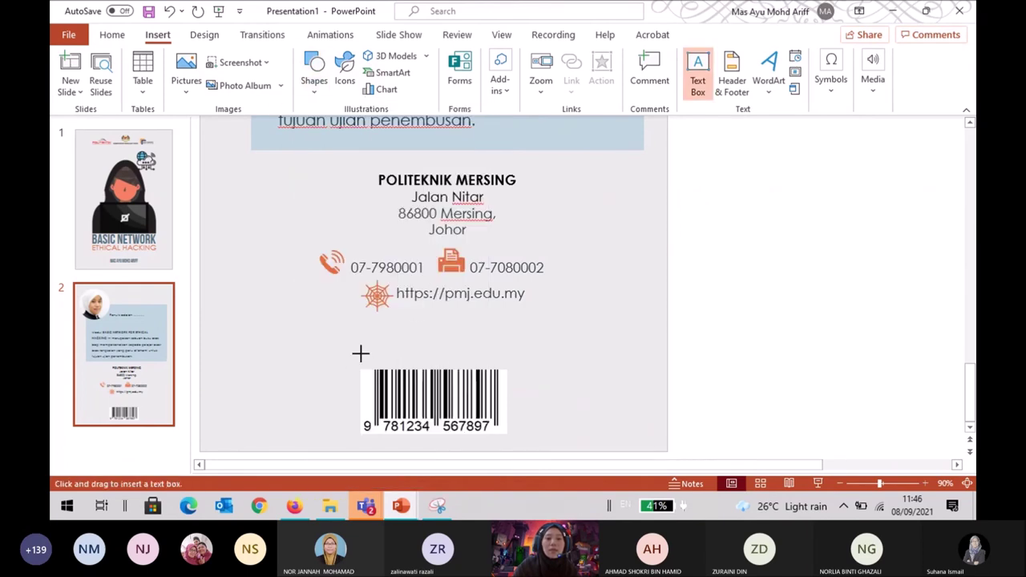
drag(360, 354, 508, 379)
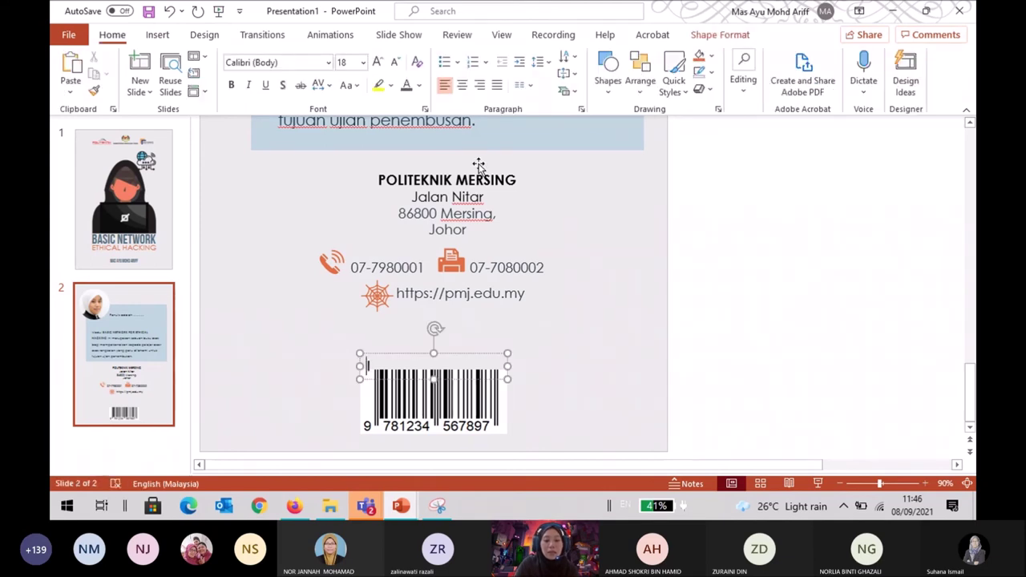
text(ISBN)
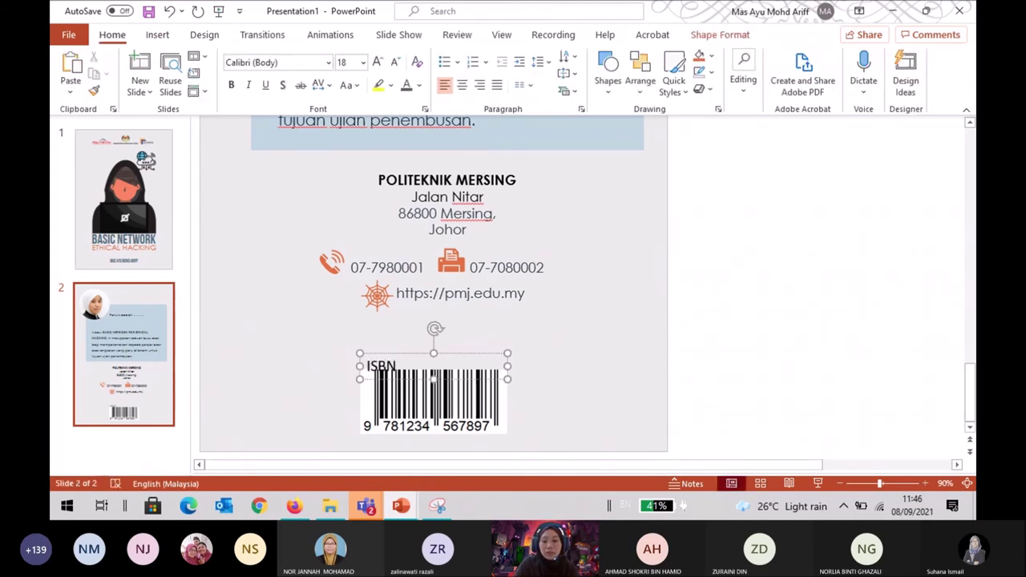
text( :)
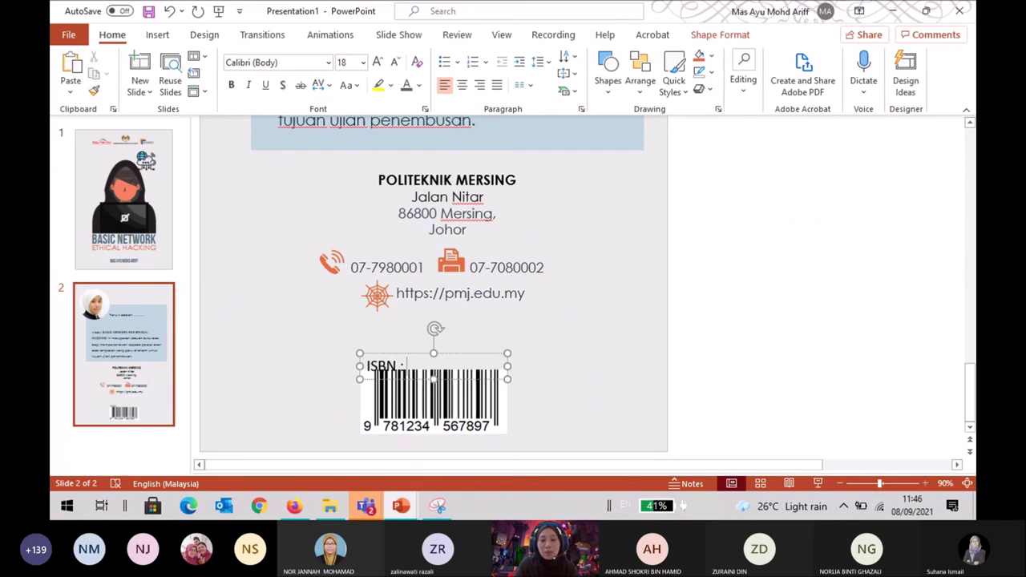
text( 978-)
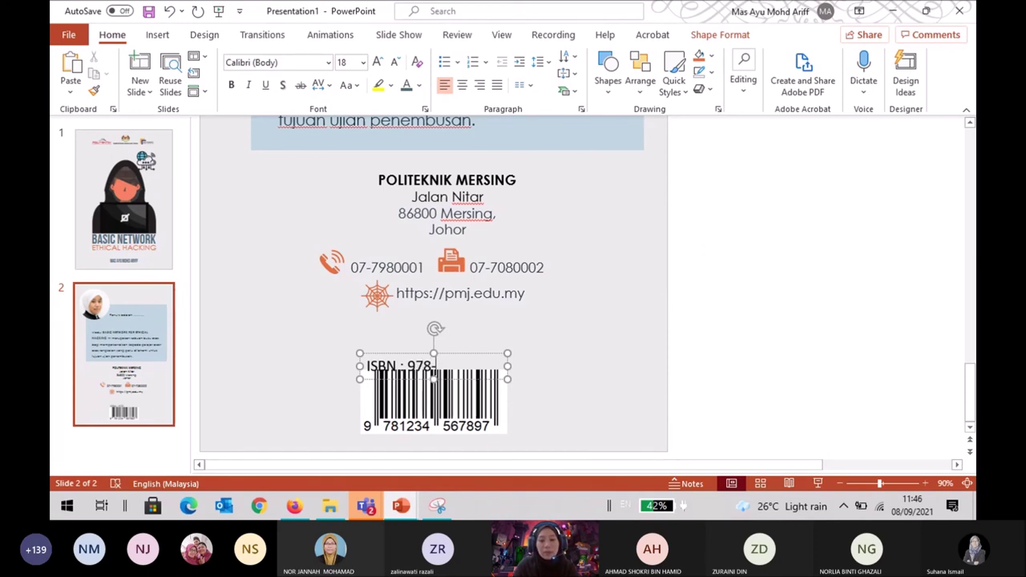
text(123)
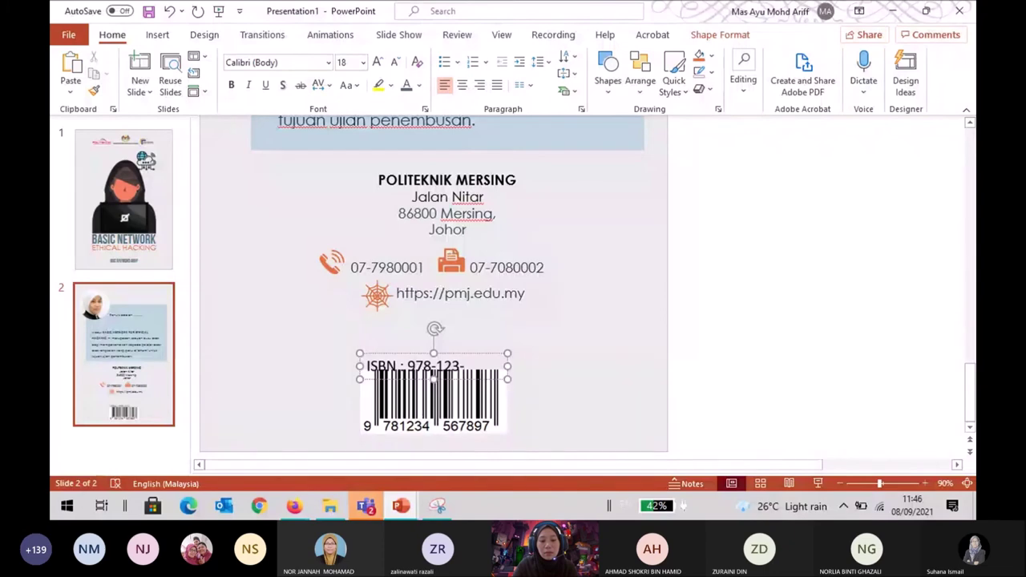
text(-456-7-89)
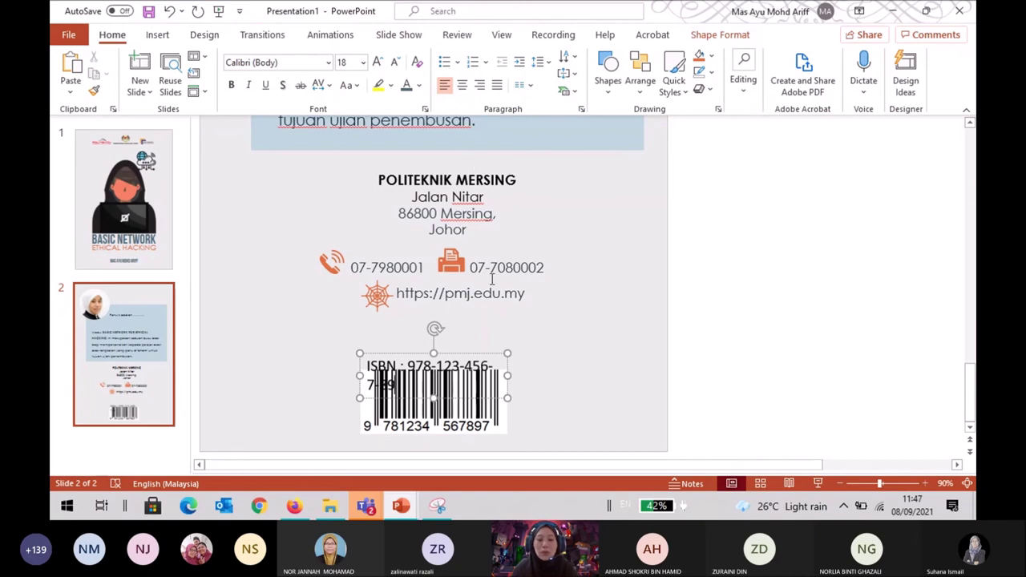
Widen the ISBN box to one line and set its text to 17 pt.
drag(508, 375, 515, 347)
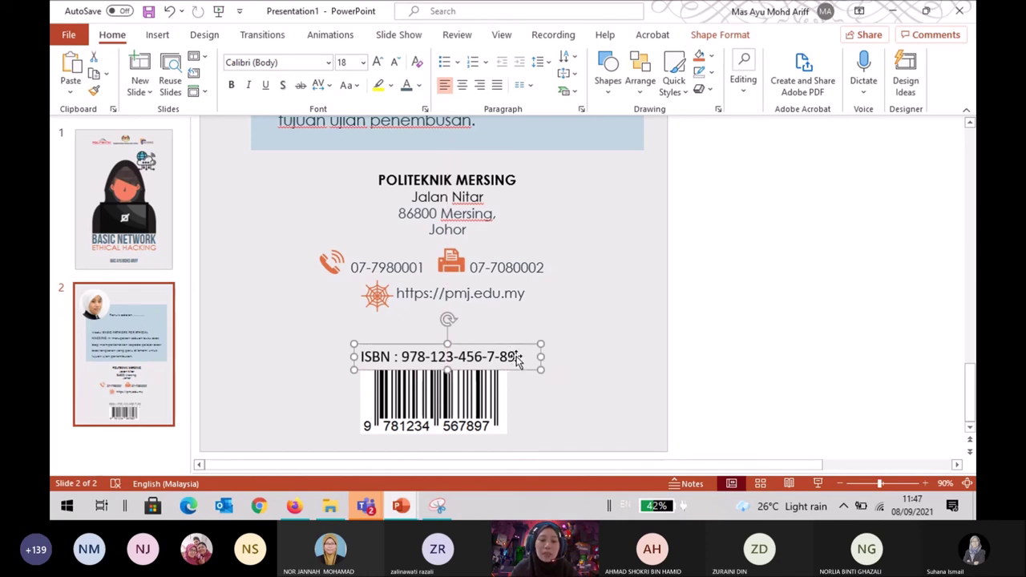
drag(514, 356, 347, 368)
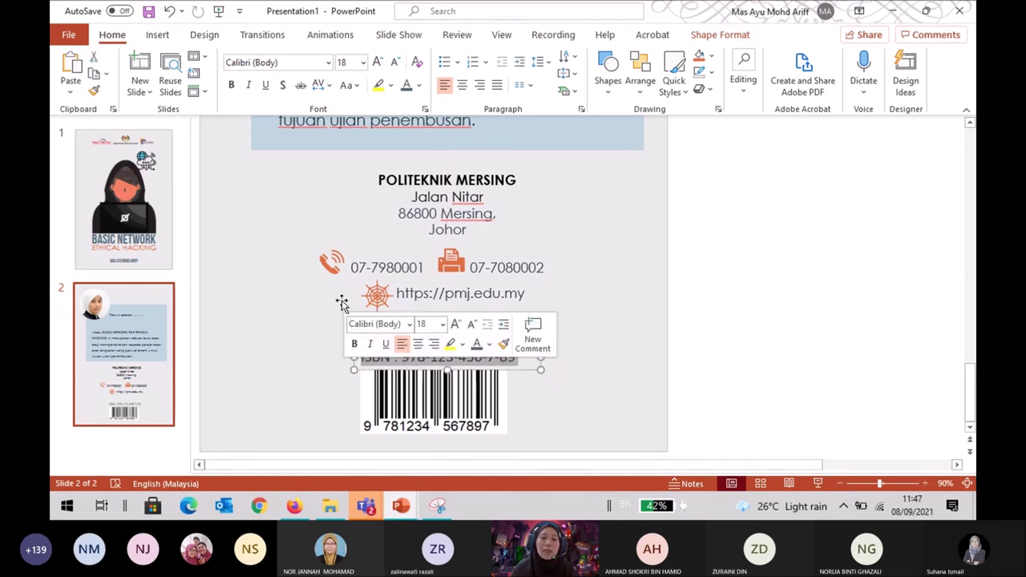
click(363, 64)
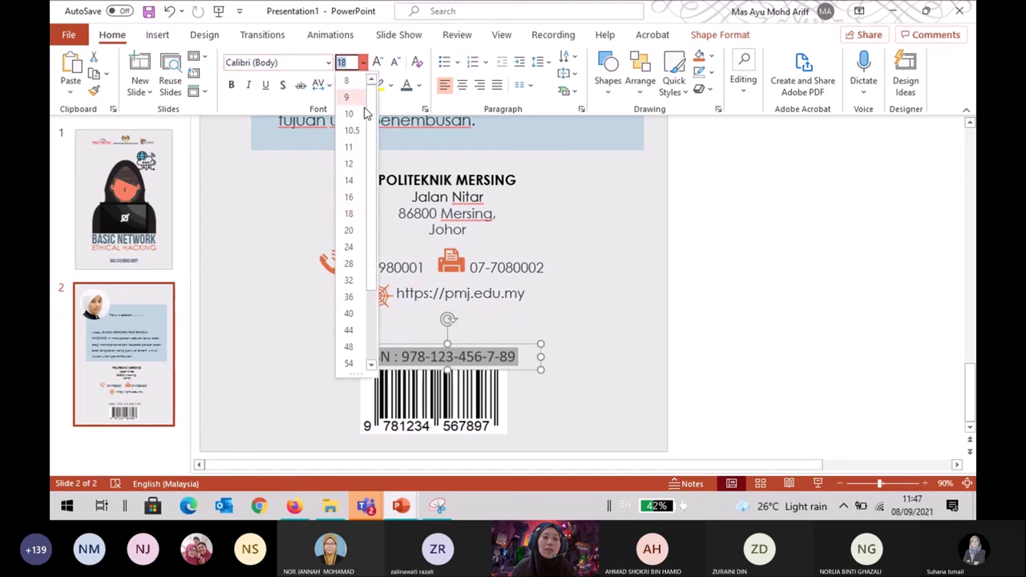
click(351, 202)
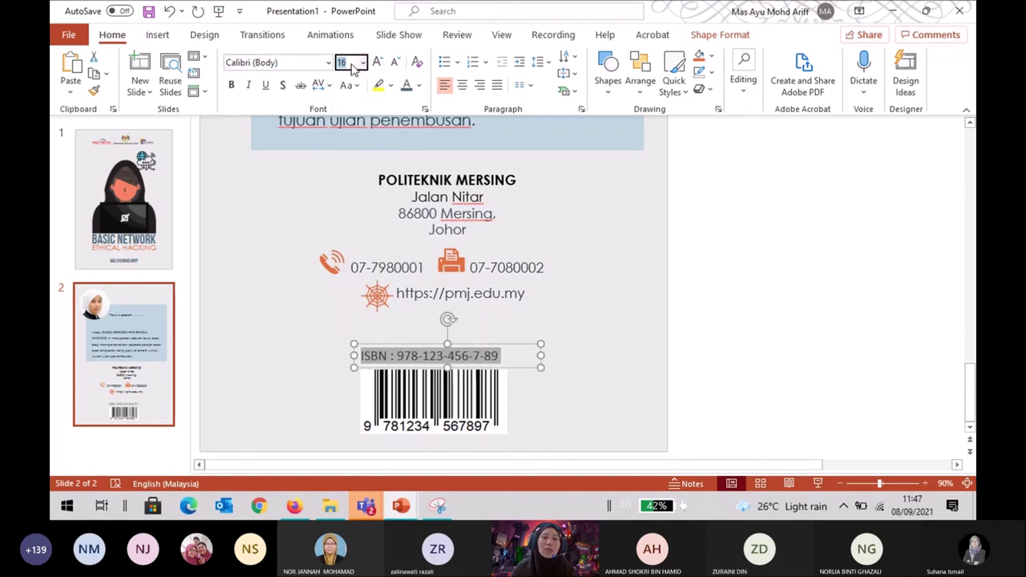
text(17)
key(Return)
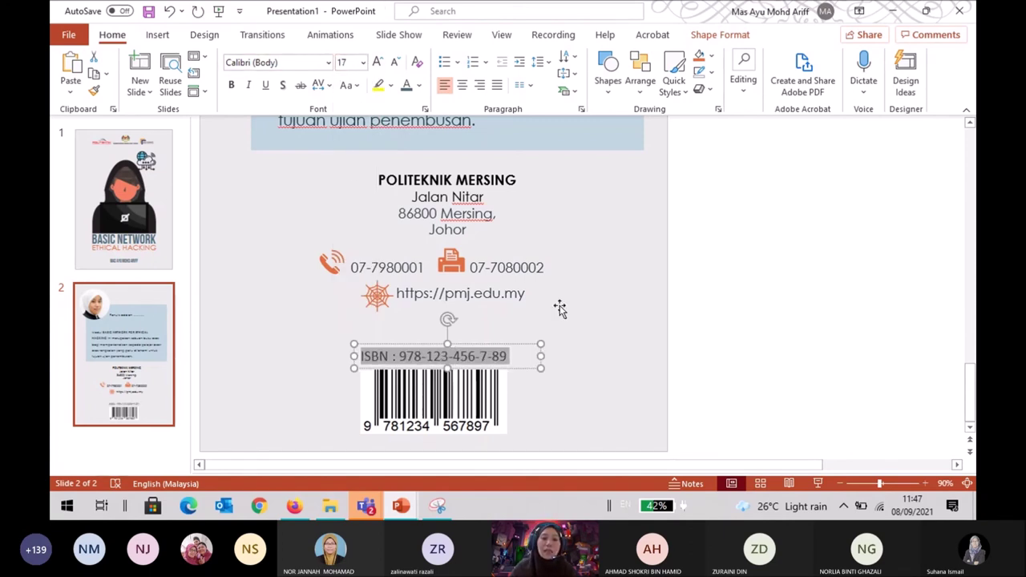
click(593, 334)
click(774, 270)
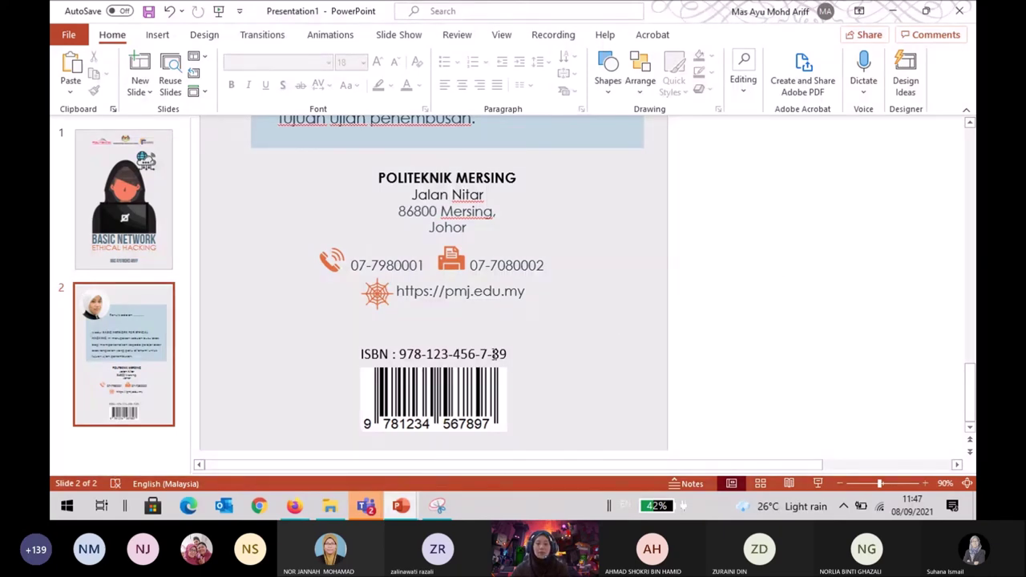
Zoom out to 60%, select the ISBN label and barcode, and nudge them left.
scroll(493, 354, up, 6)
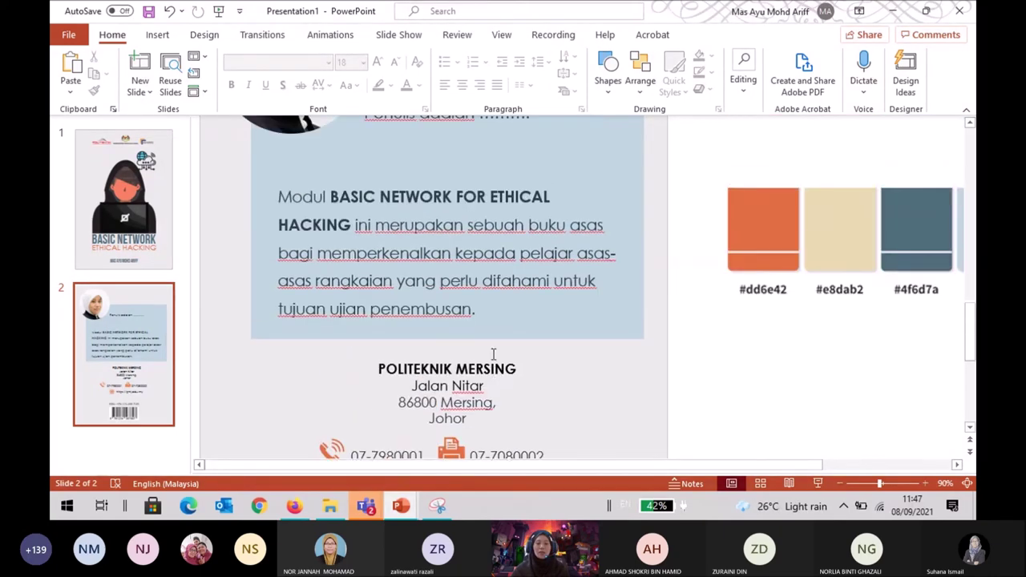
scroll(487, 355, down, 6)
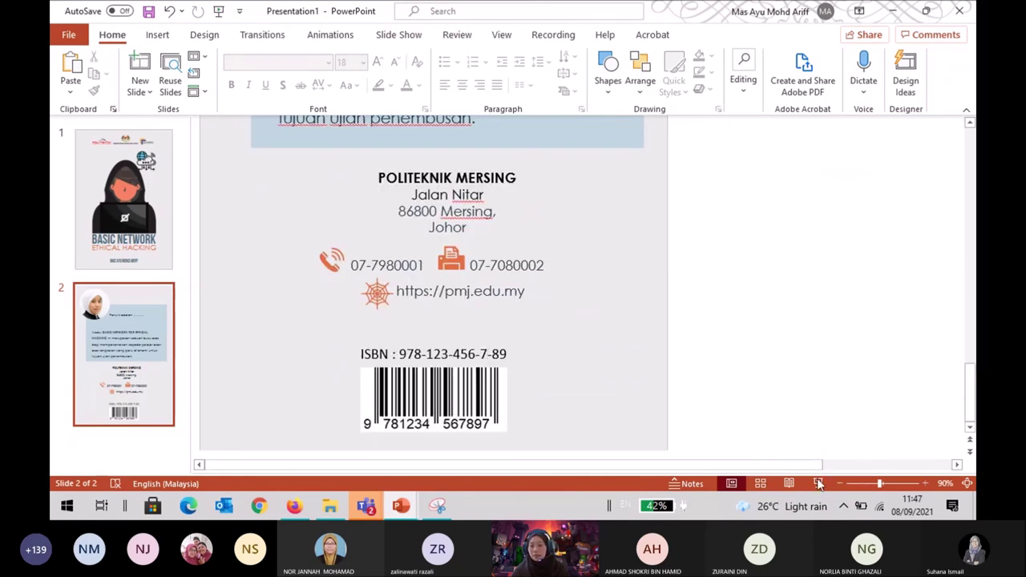
click(839, 484)
click(839, 484)
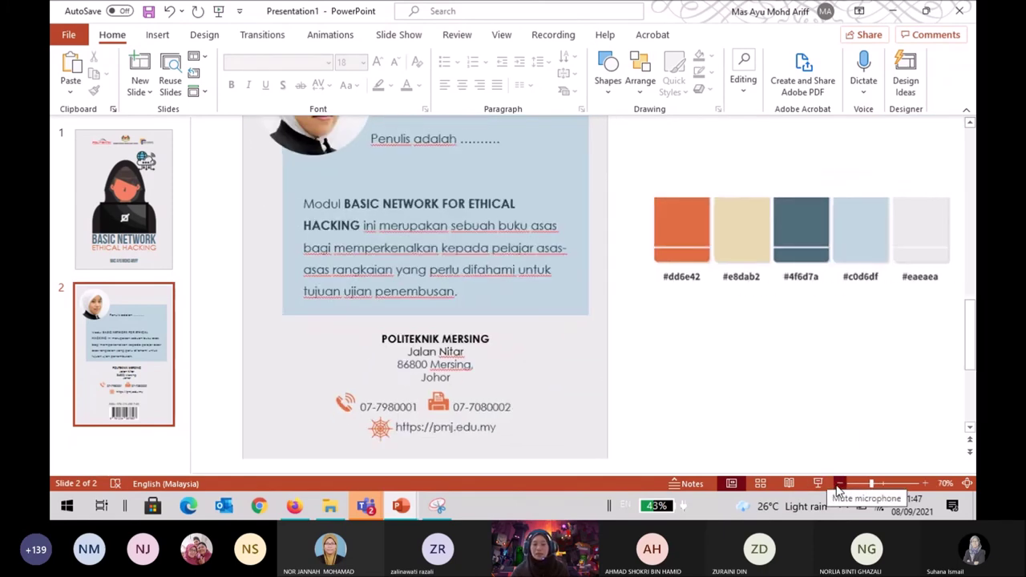
click(838, 484)
scroll(676, 434, down, 1)
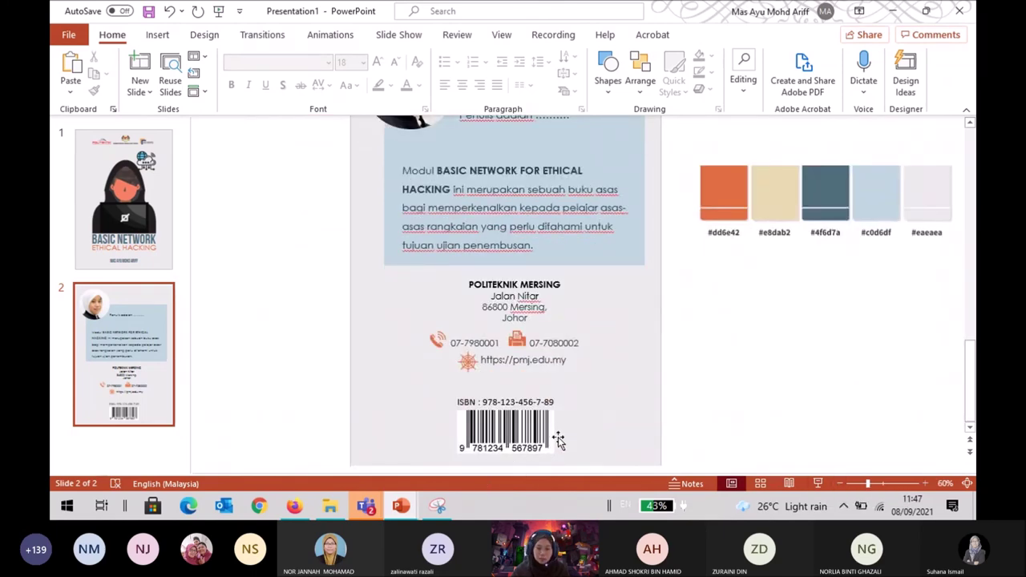
click(561, 361)
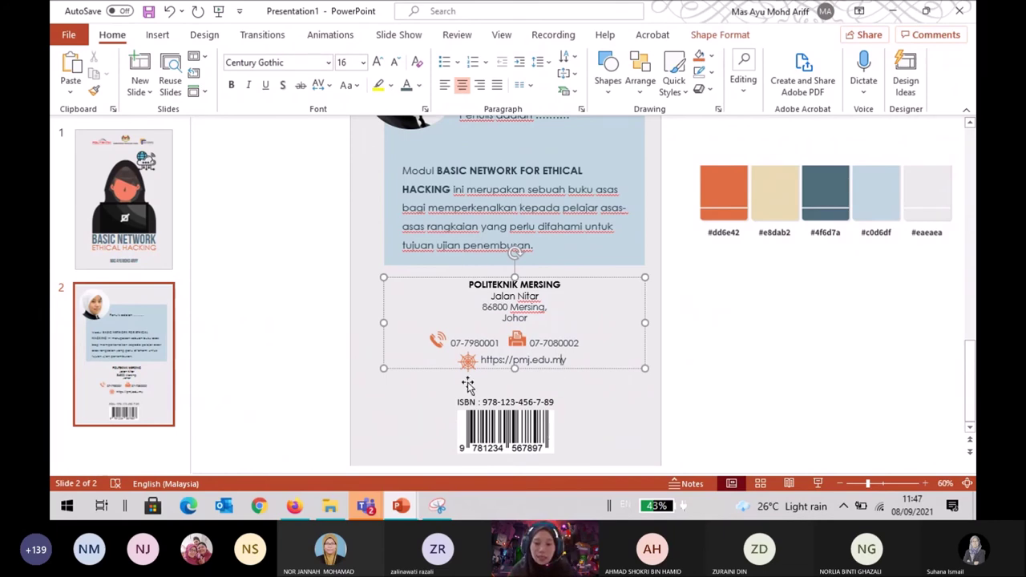
click(485, 401)
shift+click(511, 423)
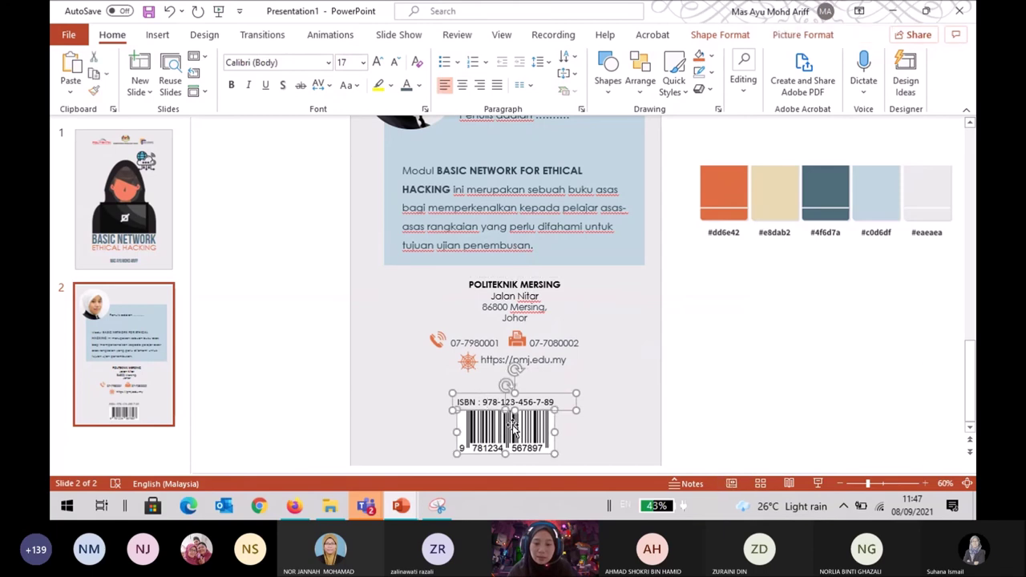
mouse_move(724, 6)
key(Right)
key(Right)
key(Right)
key(Right)
key(Right)
key(Left)
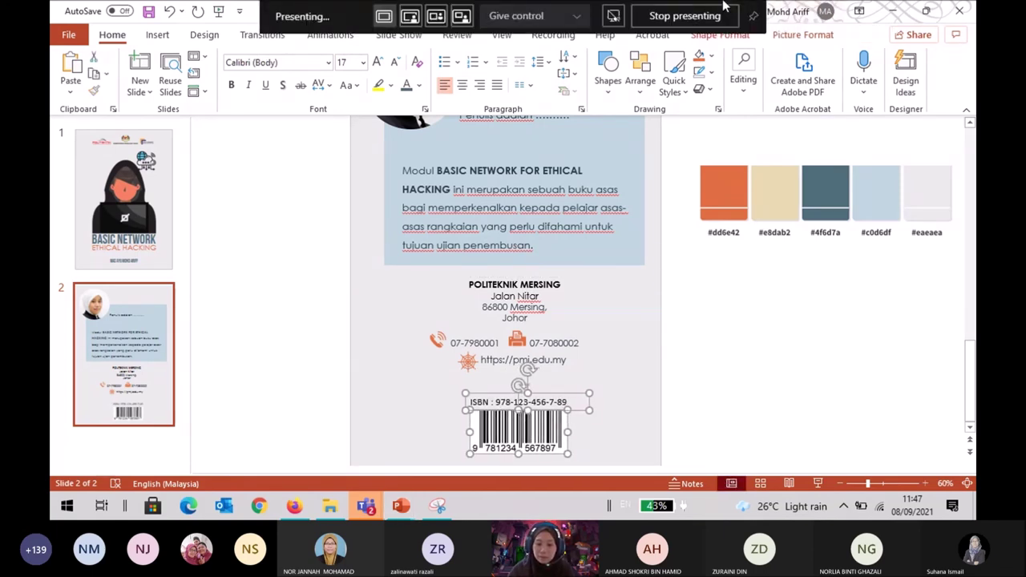
key(Left)
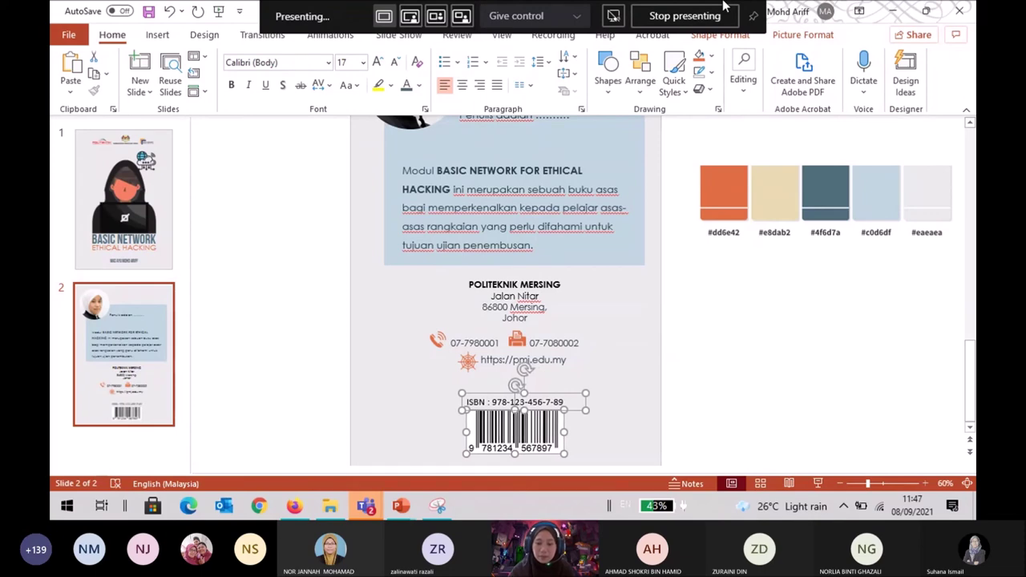
Reselect the label and barcode and nudge them up two steps.
click(732, 330)
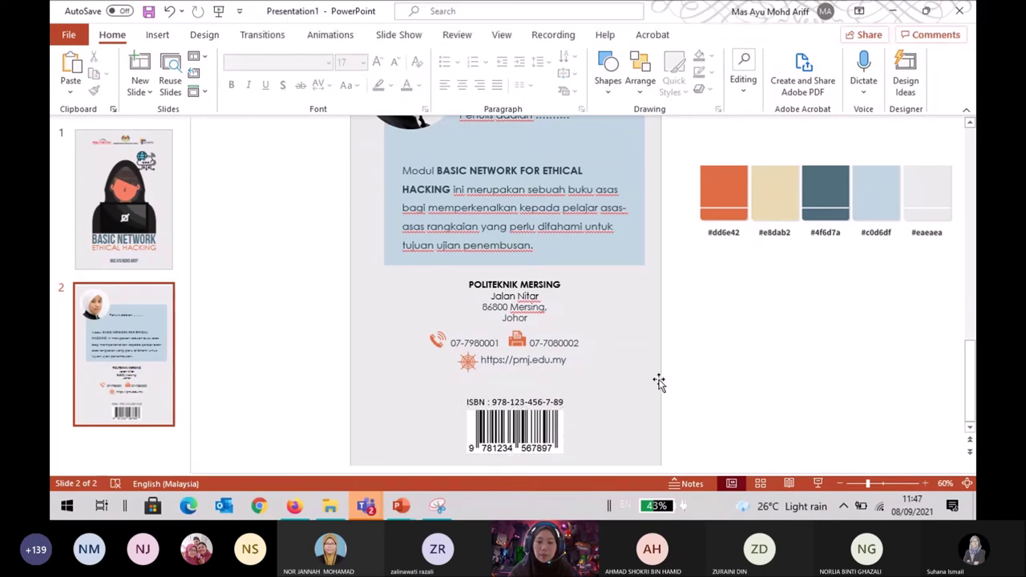
click(550, 446)
shift+click(546, 393)
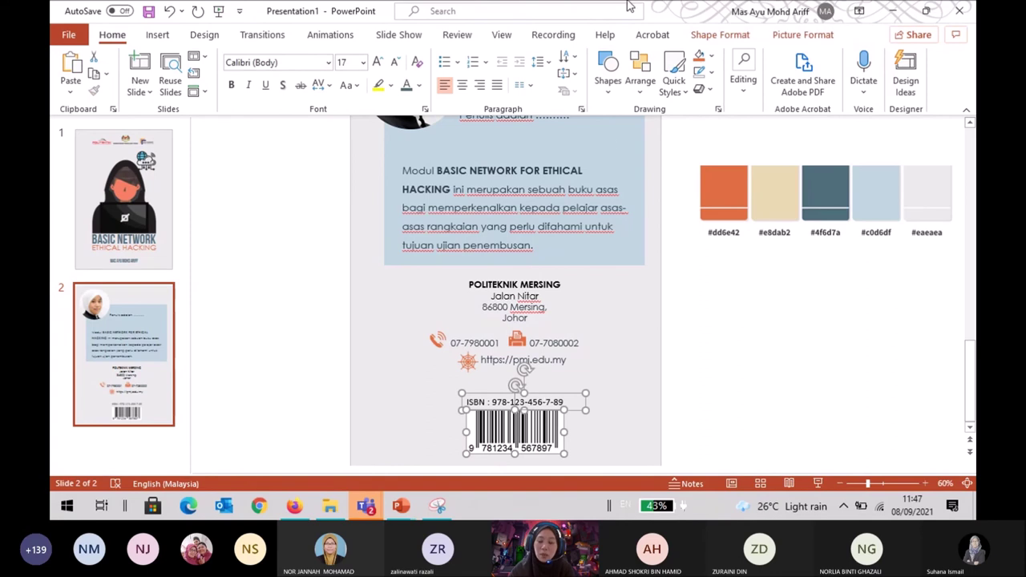
key(Up)
key(Up)
key(Up)
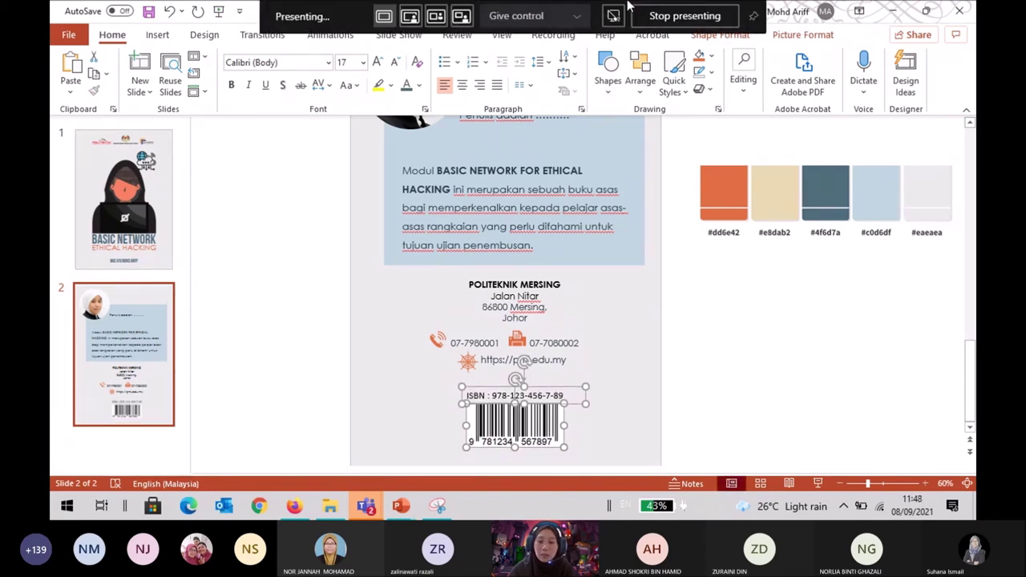
key(Up)
key(Up)
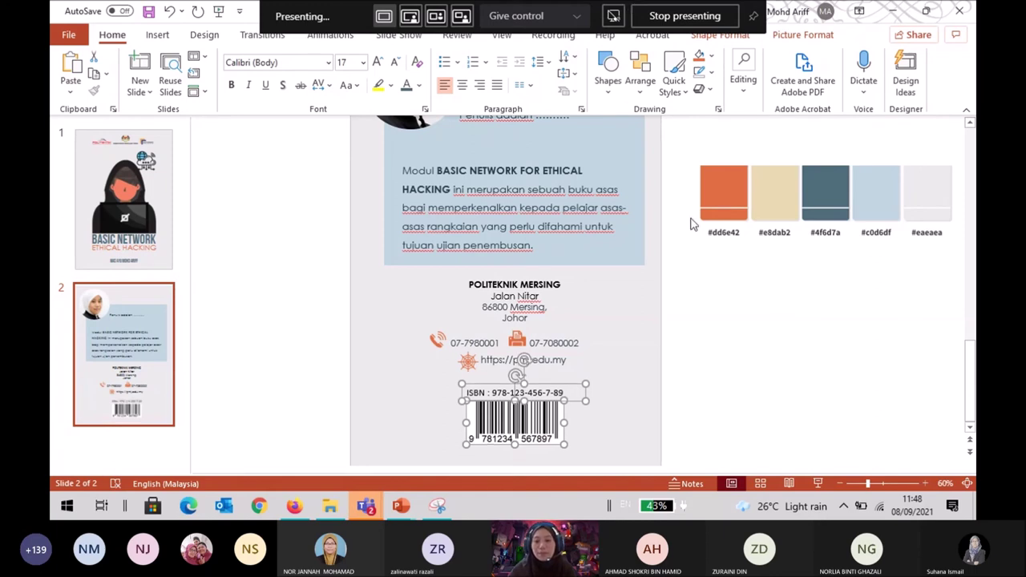
click(741, 283)
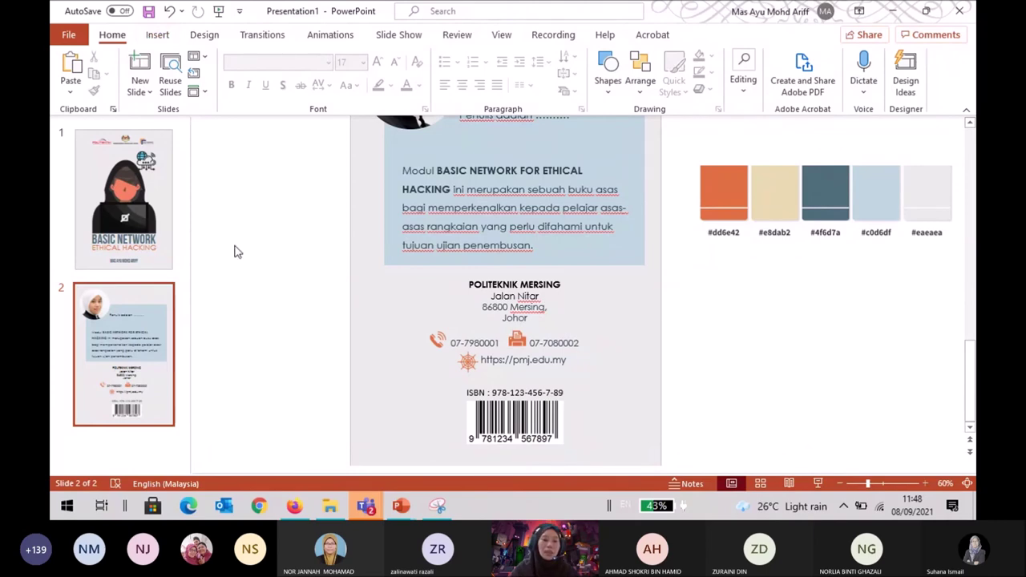
click(294, 505)
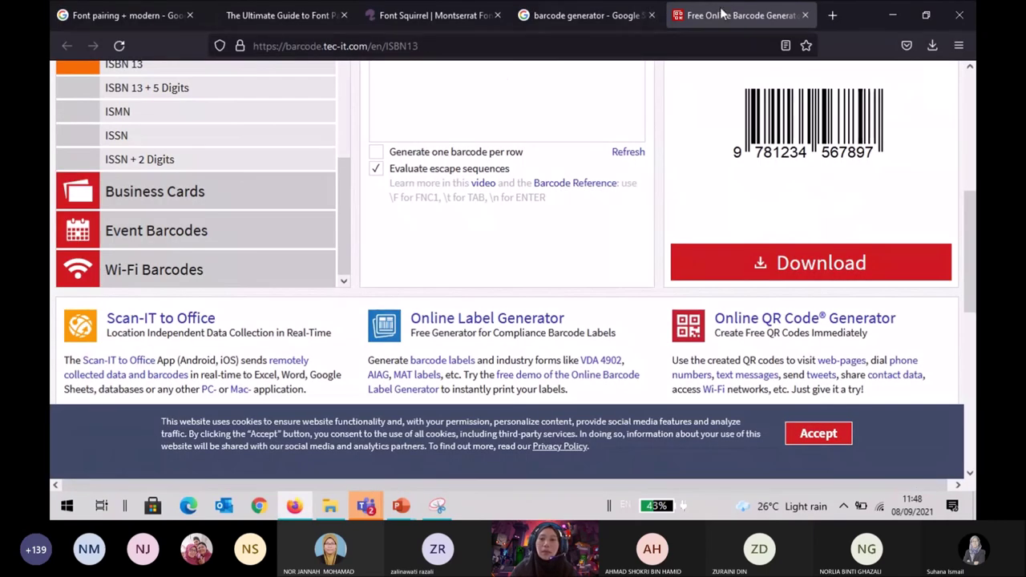
Close the generator page and search Google for 'barcode font'.
click(805, 16)
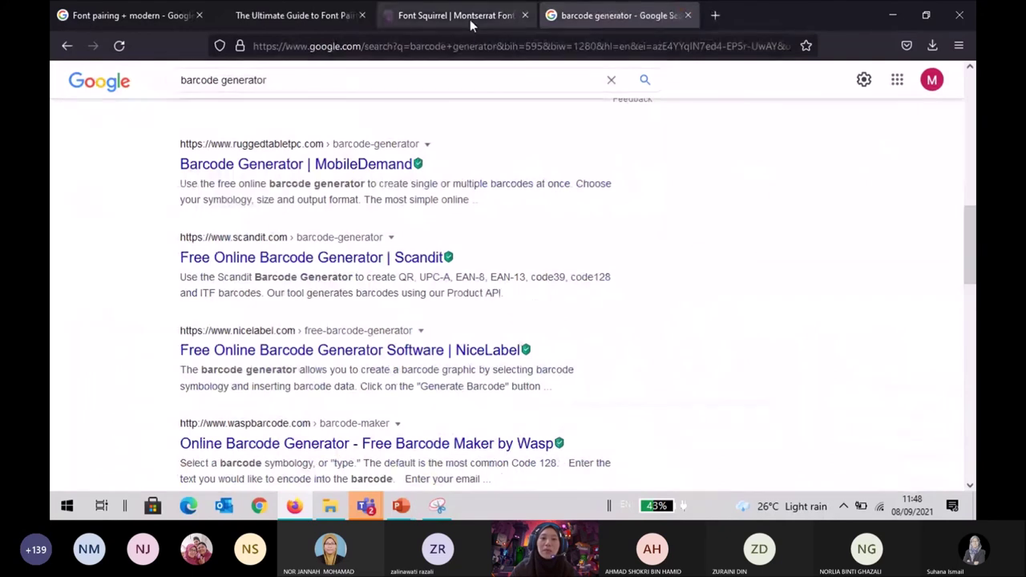
drag(459, 75, 220, 83)
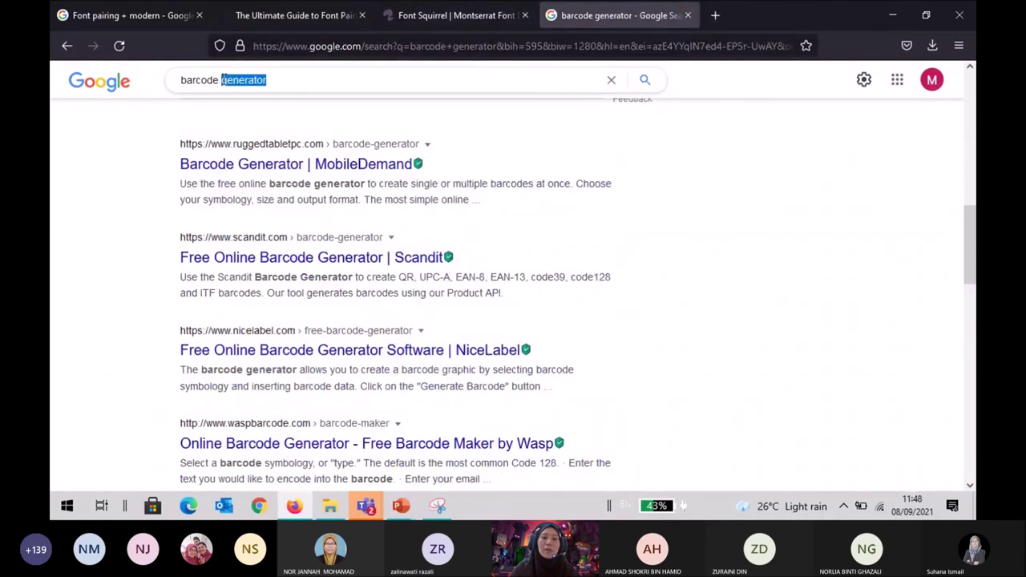
text(font)
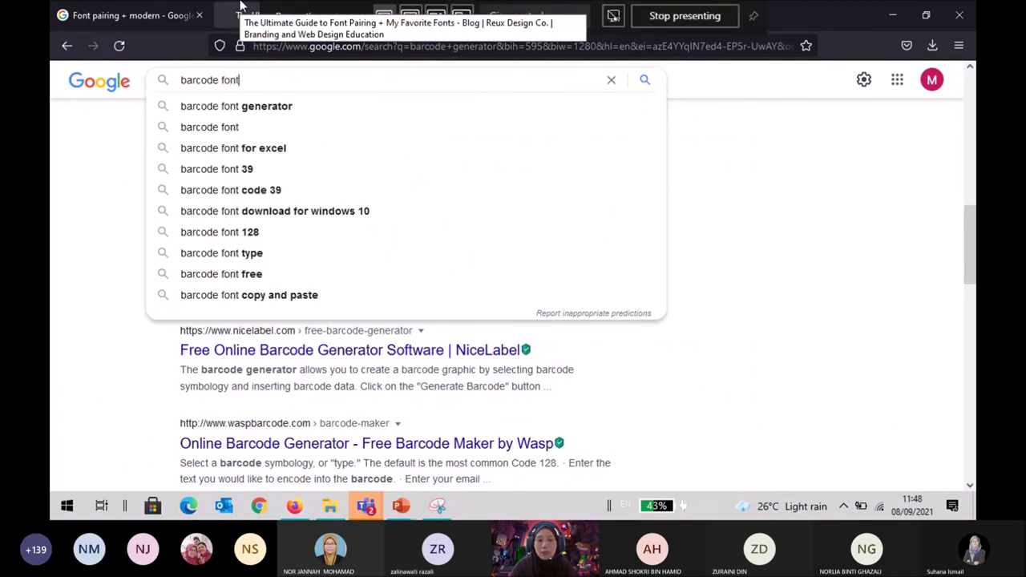
key(Return)
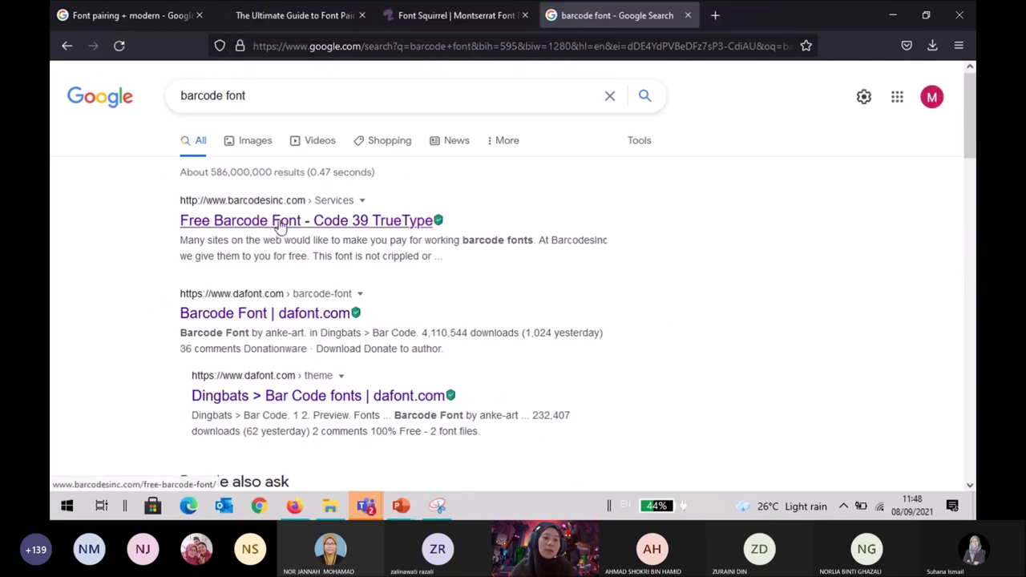
Download the Barcode Font from its dafont.com page, then go back to Presentation1.
scroll(261, 254, down, 5)
scroll(266, 257, up, 4)
click(273, 247)
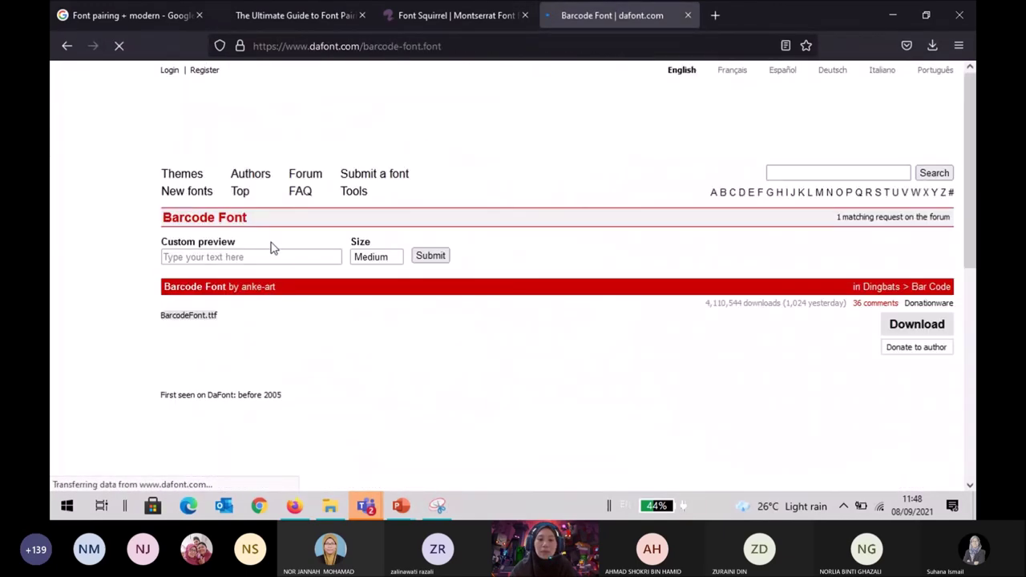
scroll(272, 247, down, 3)
scroll(273, 247, up, 3)
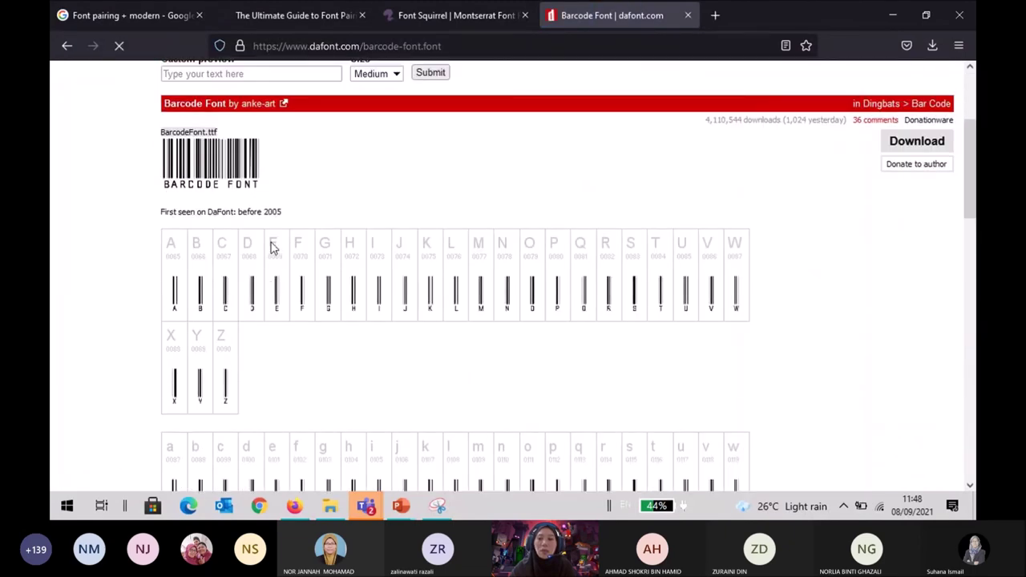
click(901, 333)
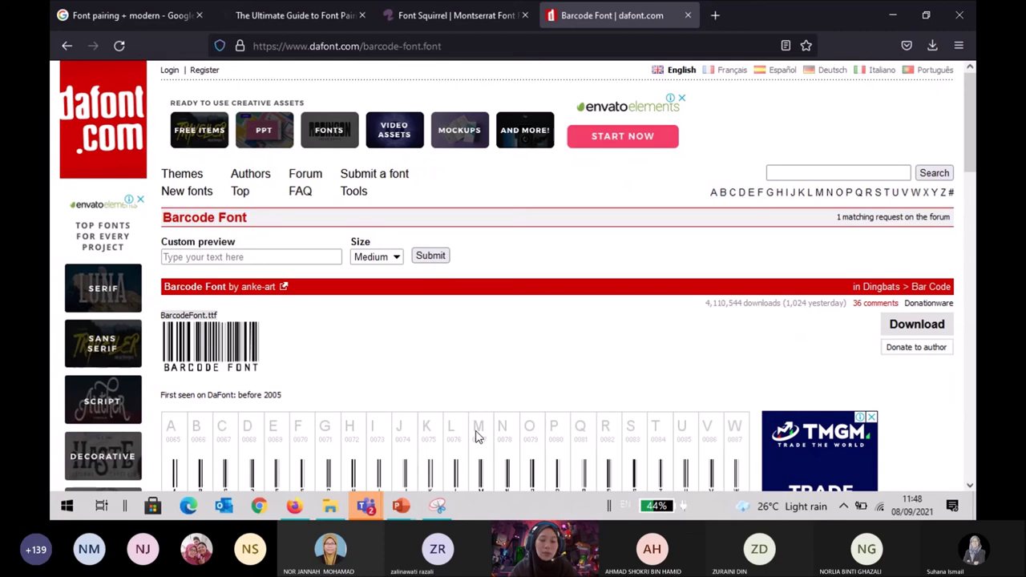
mouse_move(405, 507)
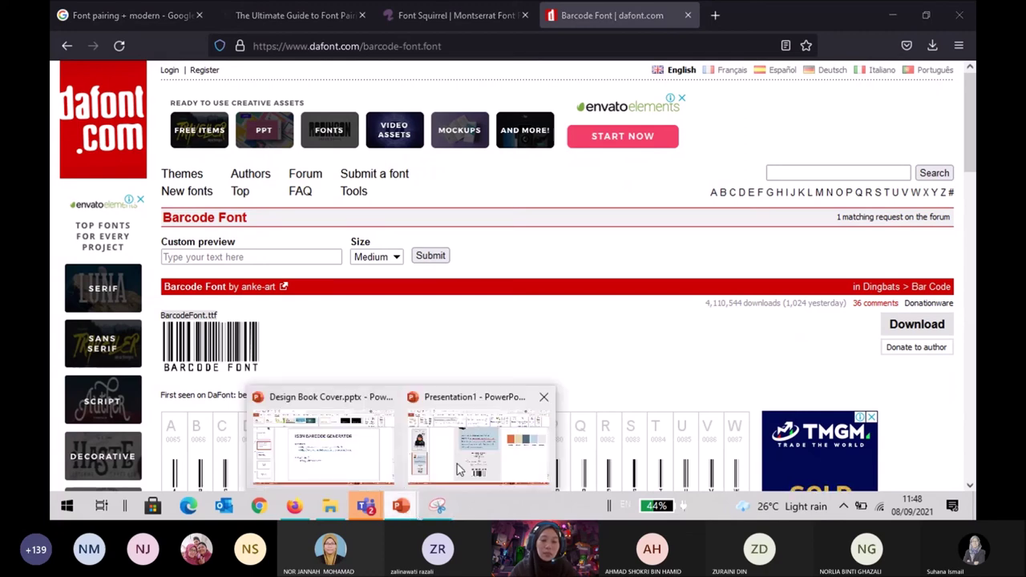
click(460, 470)
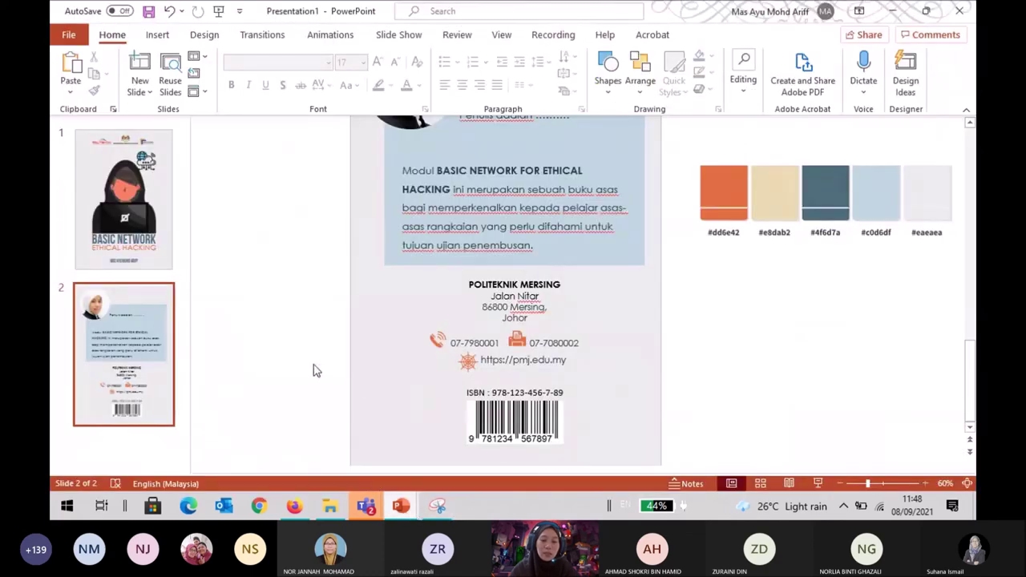
click(157, 34)
click(322, 96)
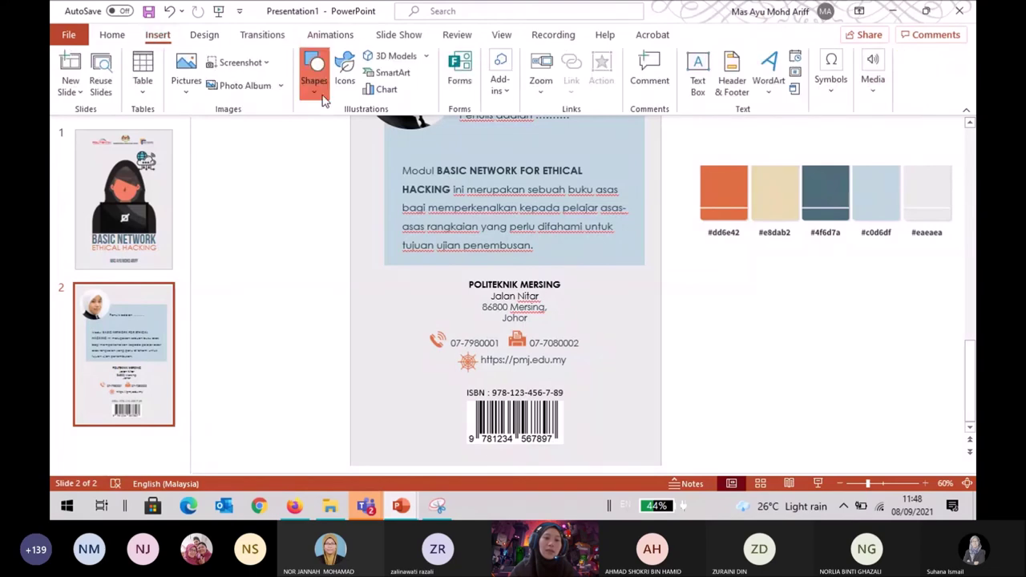
click(312, 138)
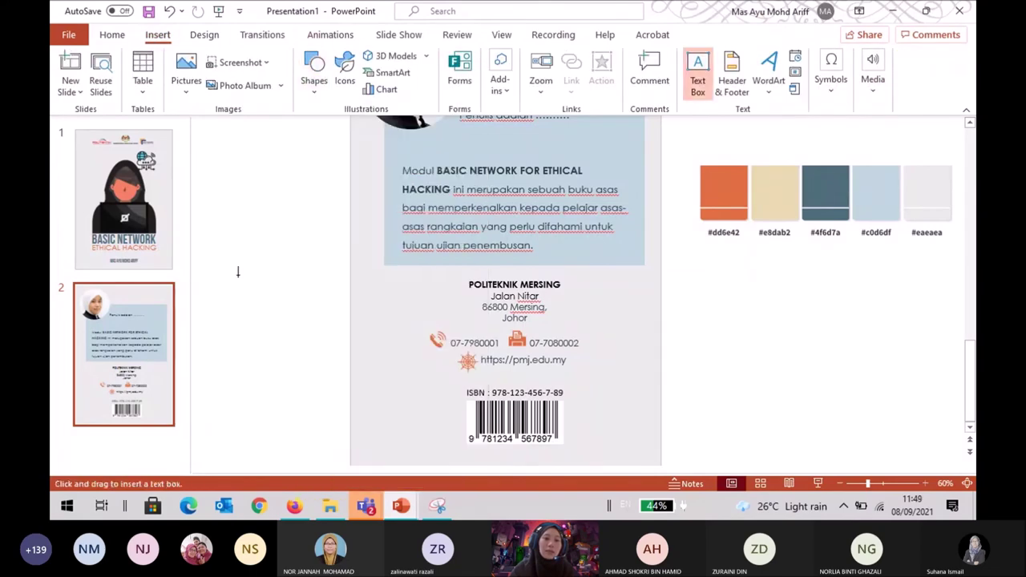
drag(237, 272, 353, 307)
text(978)
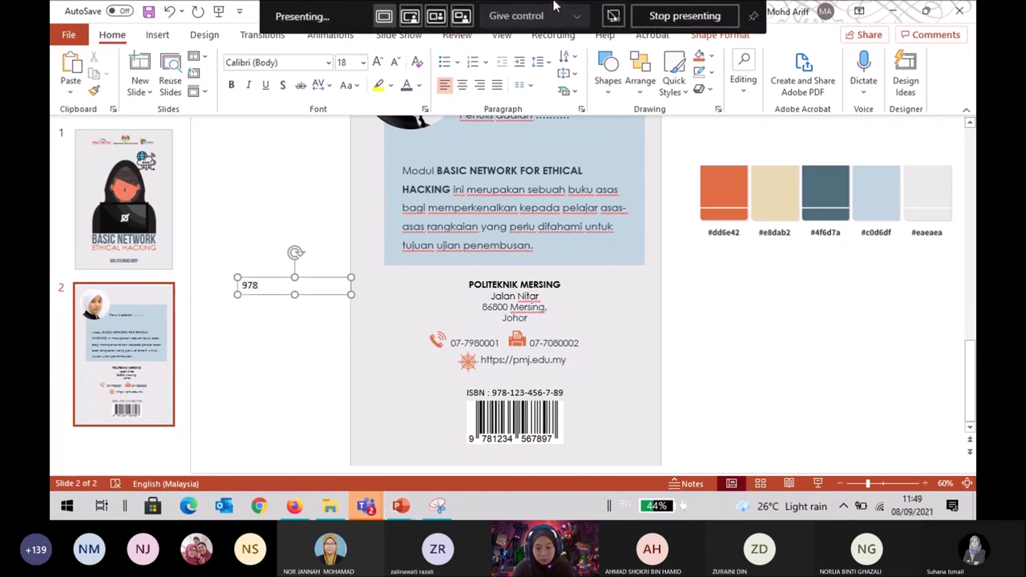
text(1234)
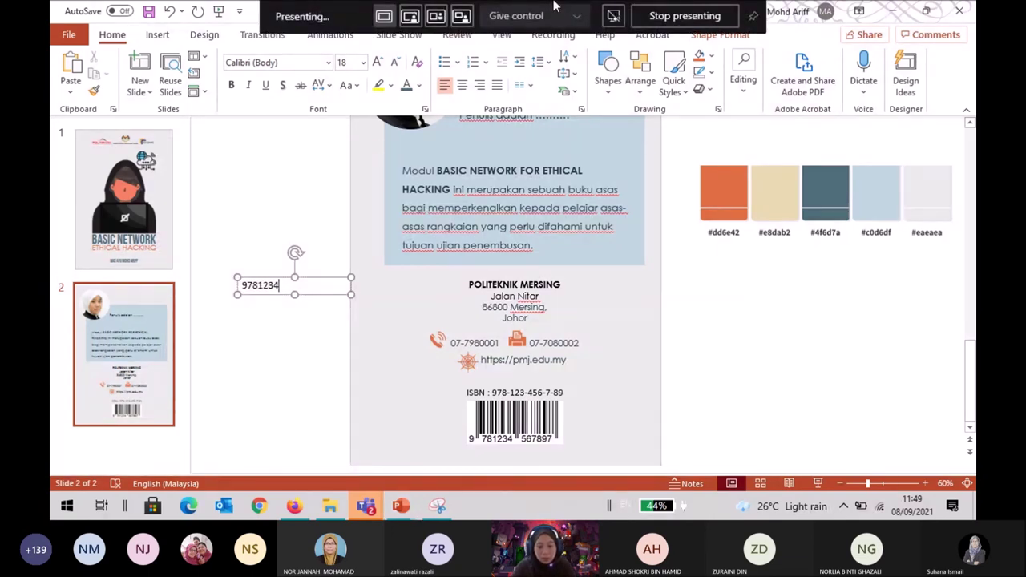
text(5678)
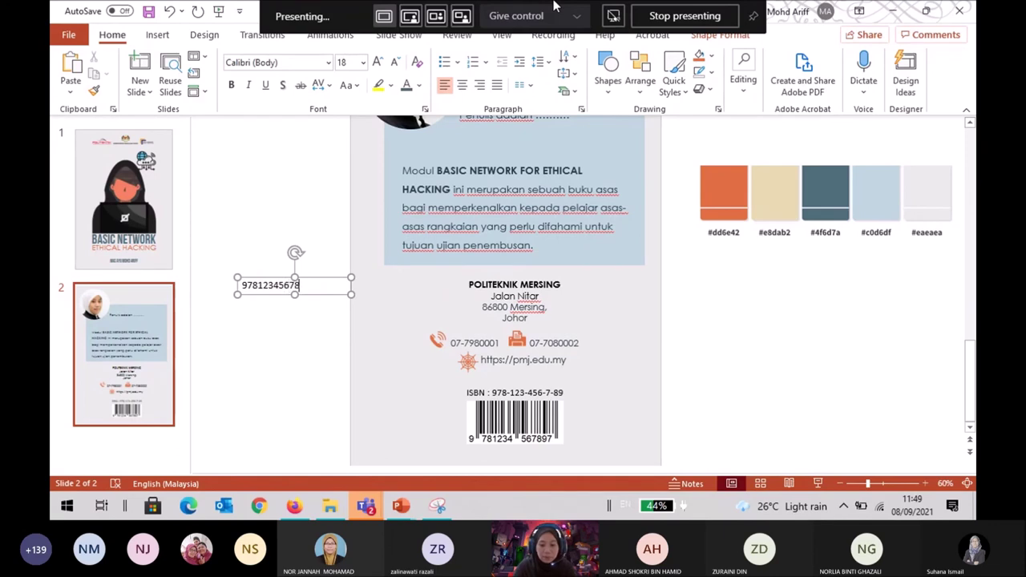
text(97)
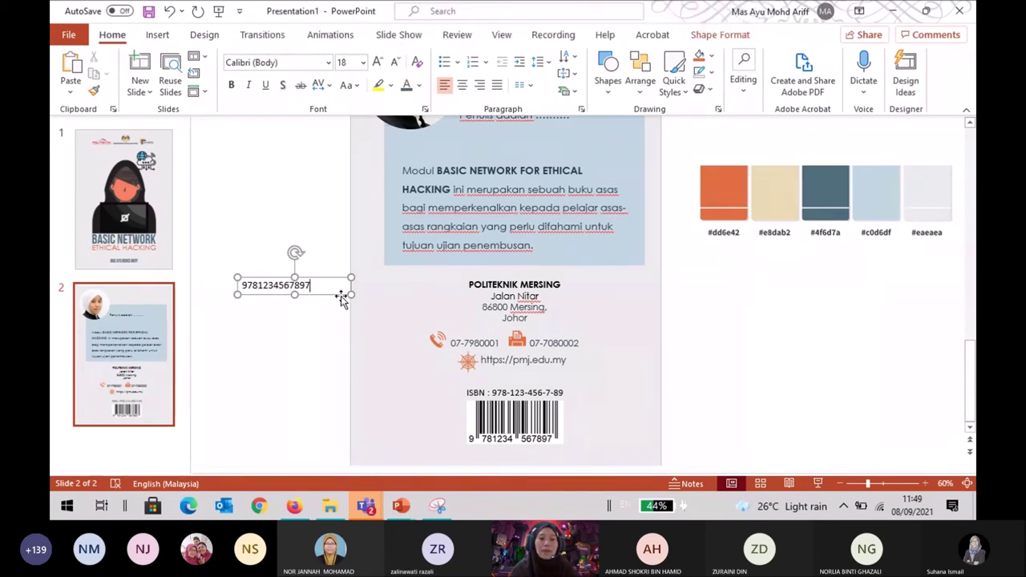
click(328, 63)
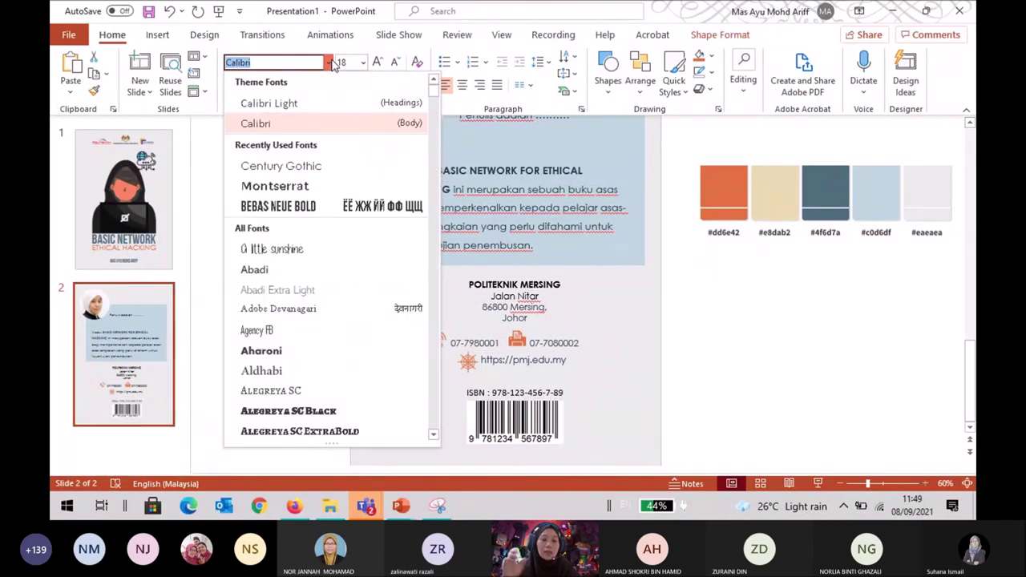
text(barcode font)
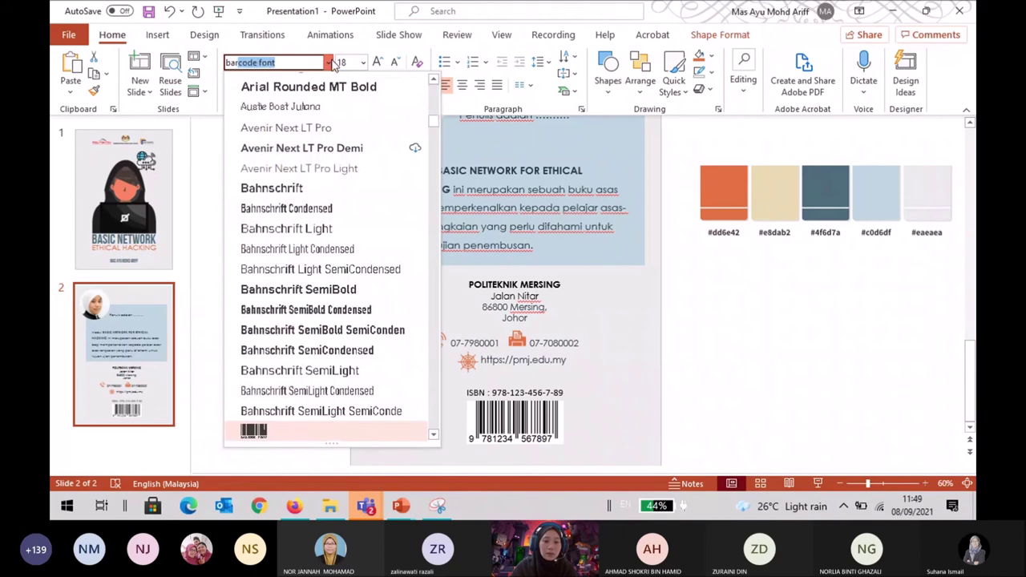
click(338, 436)
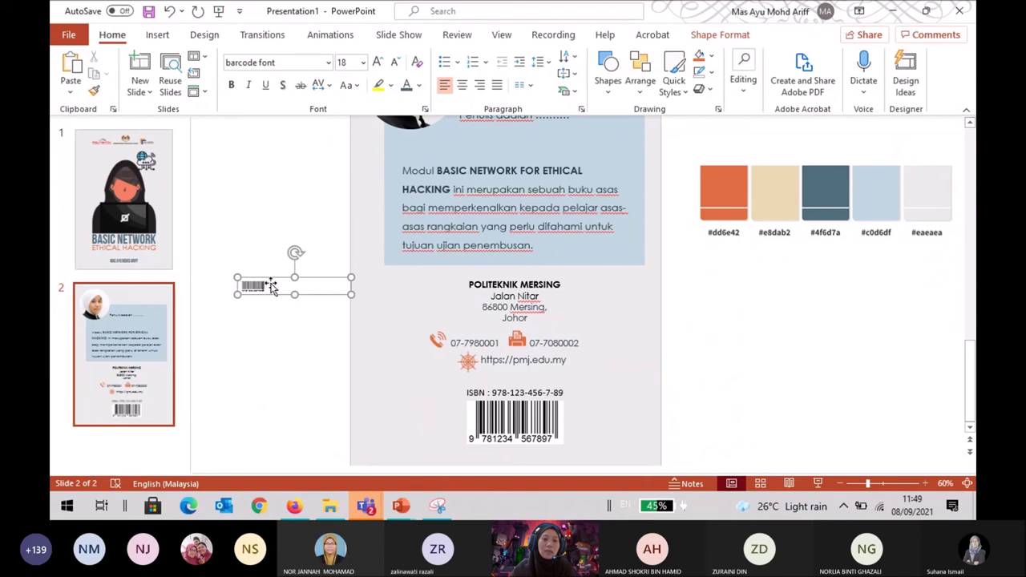
Set the barcode text to 80 pt, widen its box, and centre it.
click(296, 281)
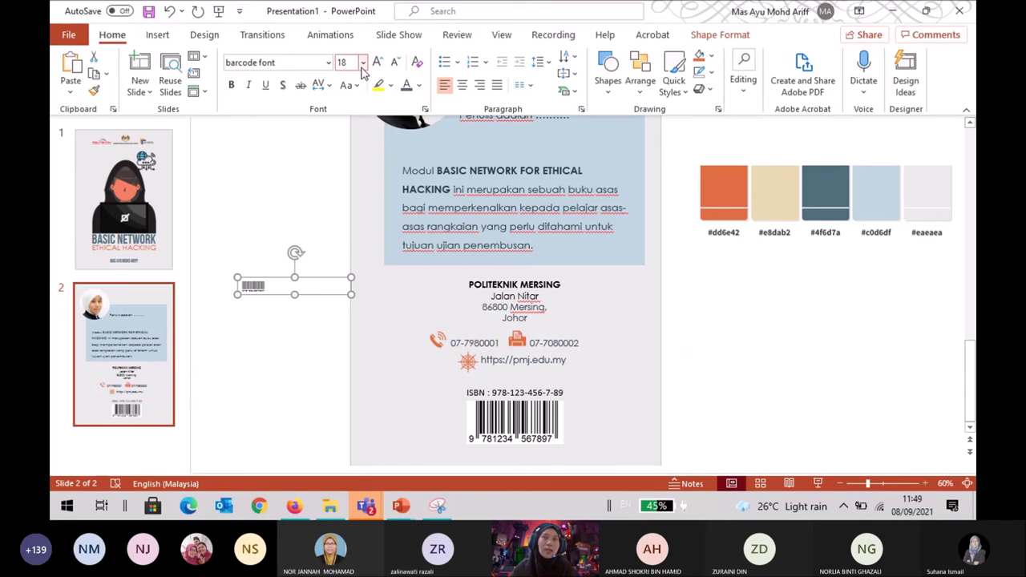
click(363, 69)
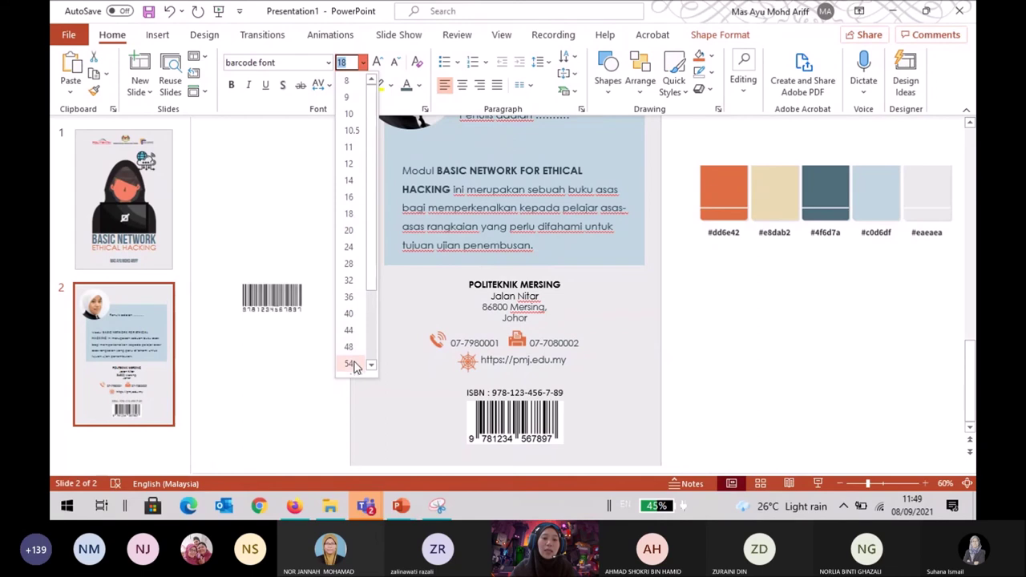
scroll(371, 367, down, 2)
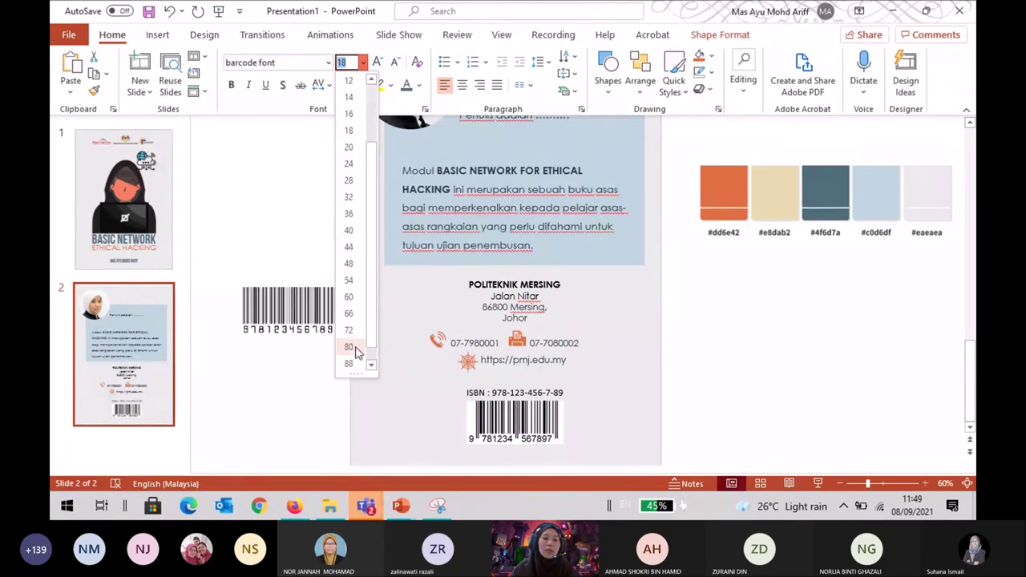
click(356, 348)
mouse_move(352, 307)
mouse_down()
mouse_move(374, 305)
mouse_move(360, 306)
mouse_up()
click(462, 85)
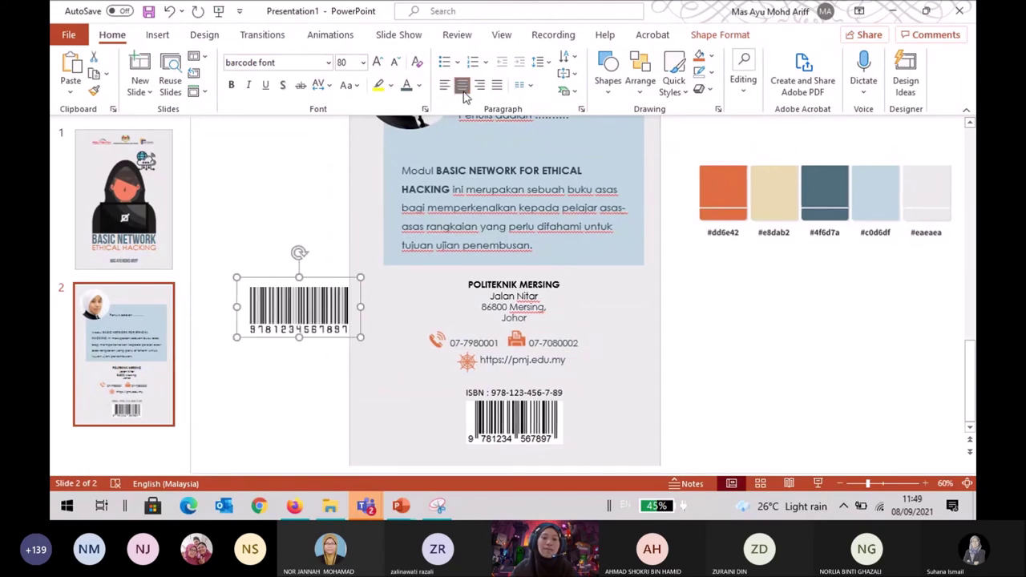
Nudge the ISBN image slightly right, zoom in, and place the font barcode beside it.
click(307, 377)
click(303, 316)
click(468, 419)
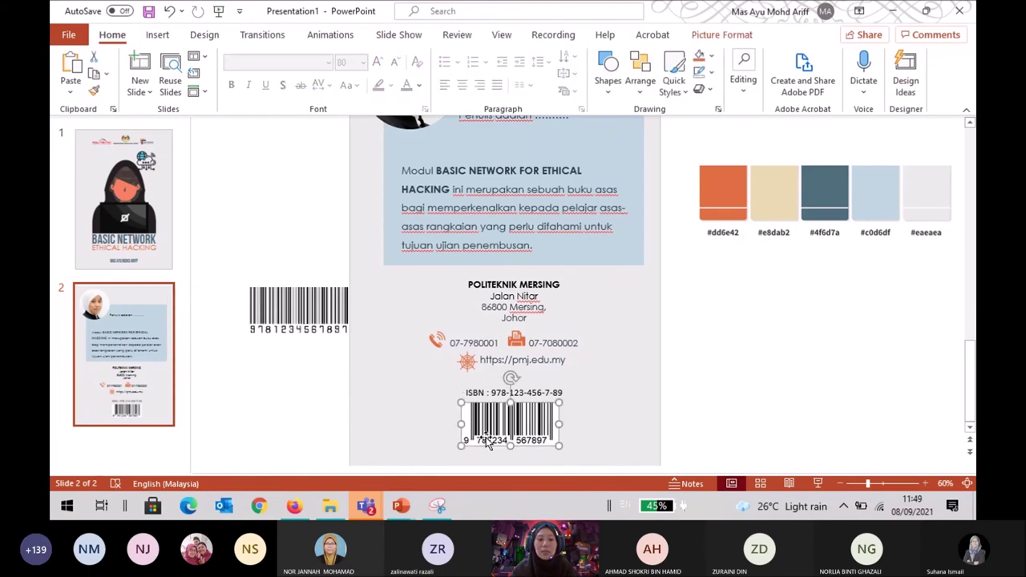
drag(486, 442, 490, 441)
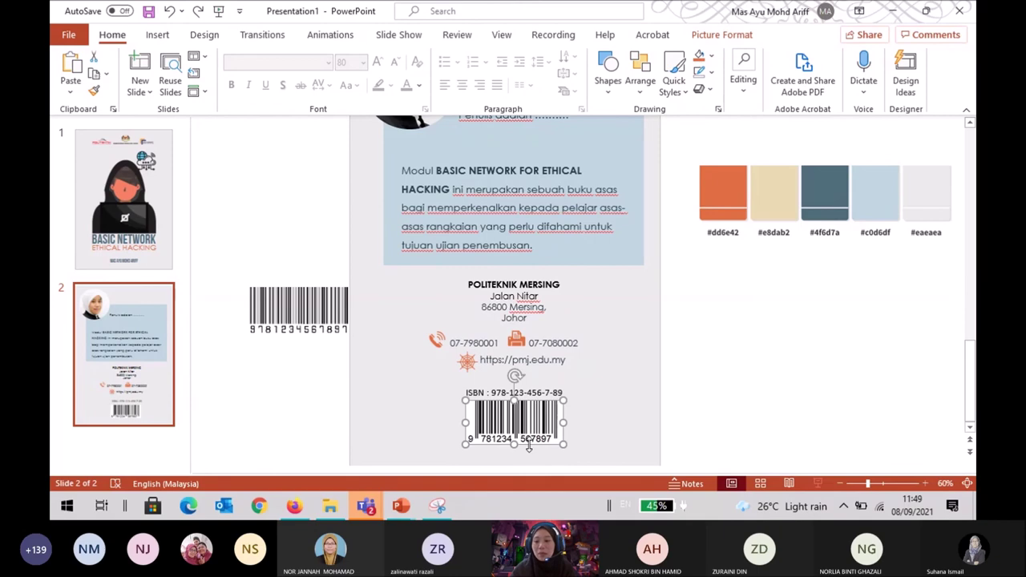
click(921, 486)
click(921, 486)
click(920, 486)
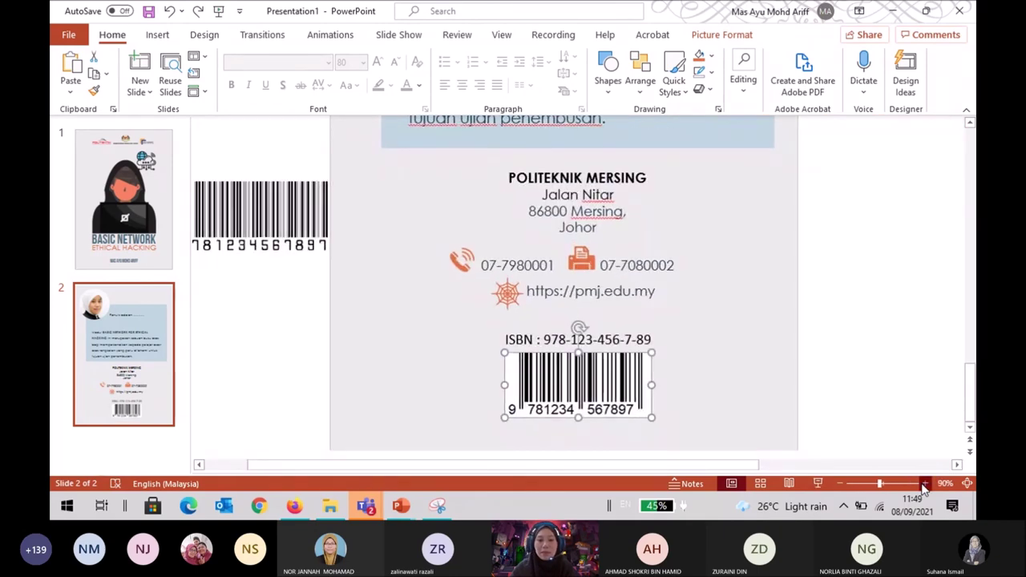
click(921, 486)
click(242, 196)
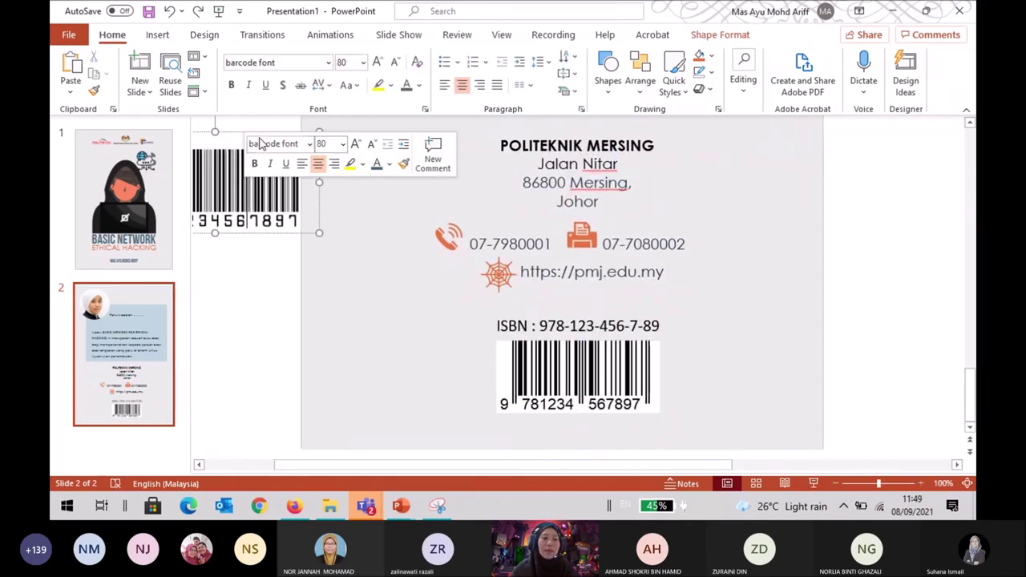
drag(237, 135, 411, 318)
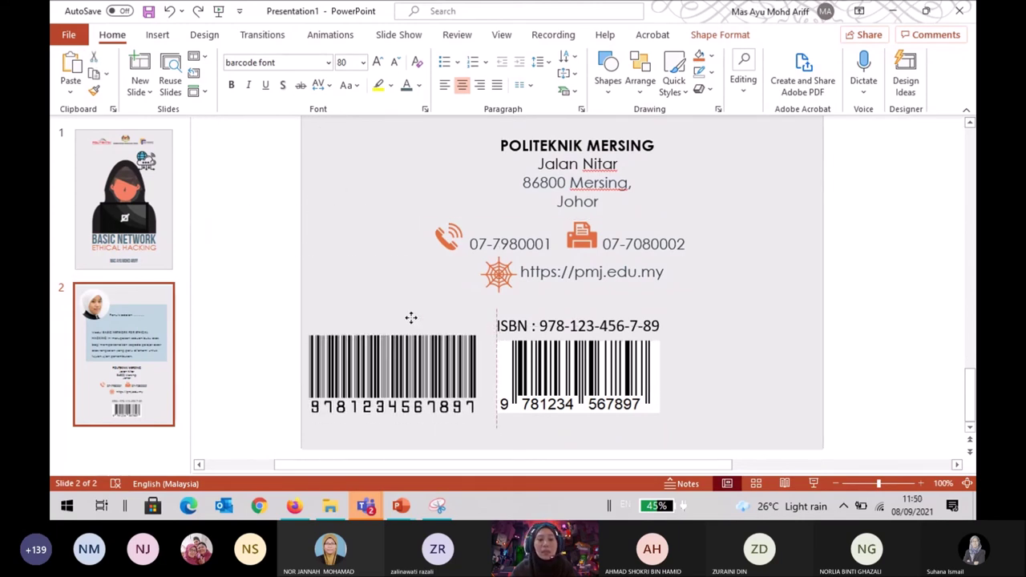
drag(411, 318, 410, 317)
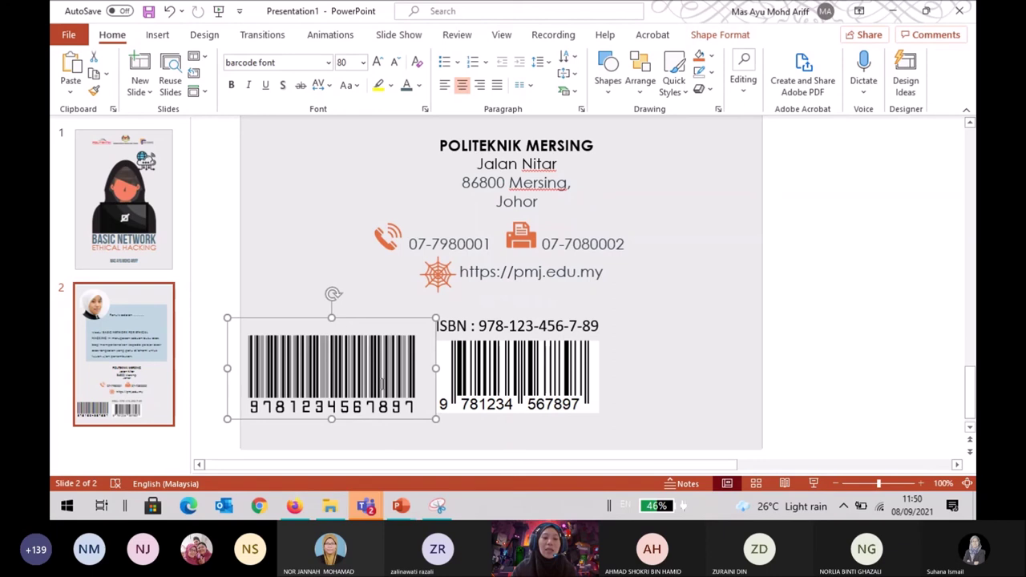
Compare the barcode digits against the image, then move the font barcode just right of the slide.
click(382, 385)
click(317, 384)
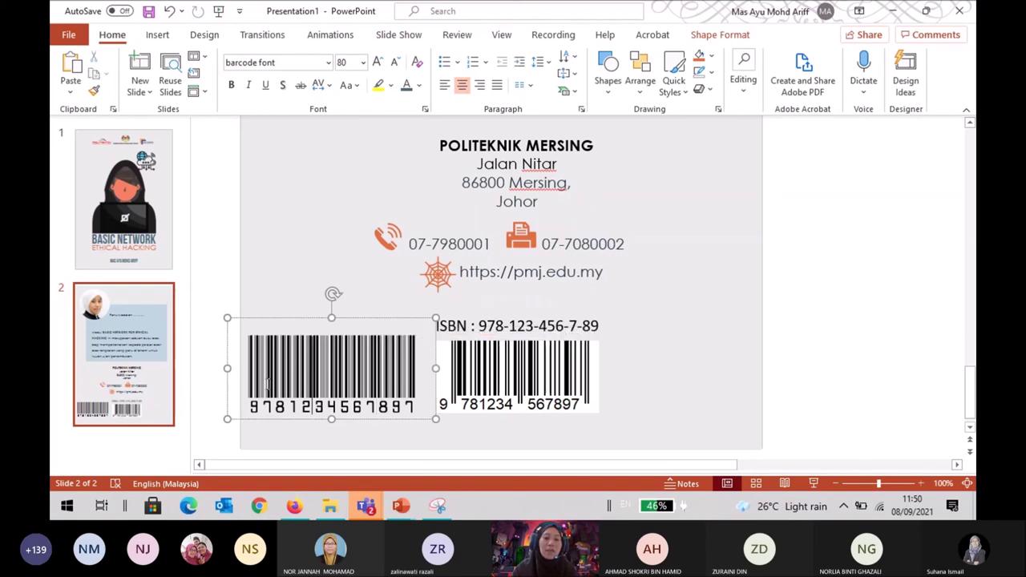
click(268, 384)
click(323, 384)
click(367, 384)
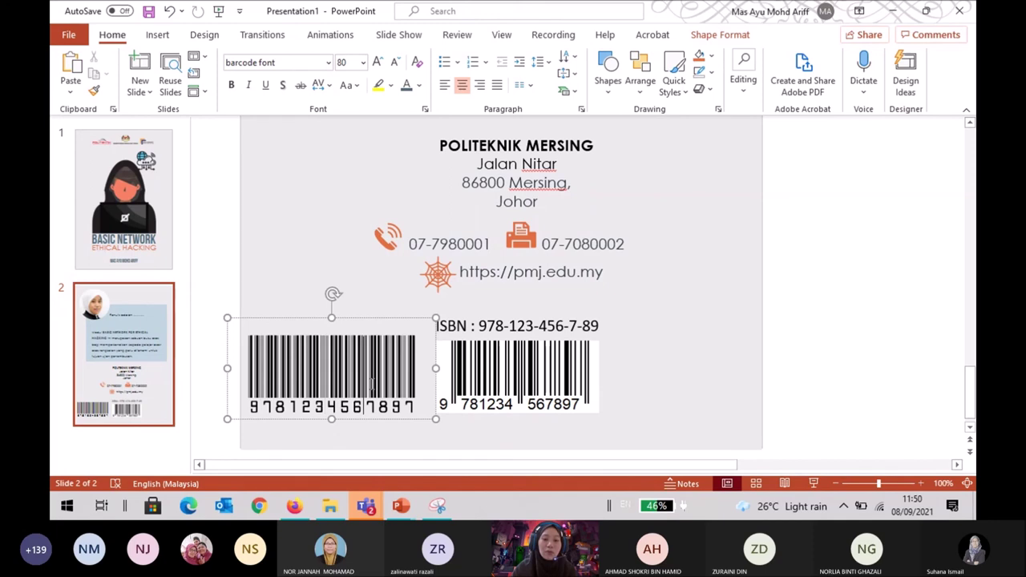
click(414, 321)
drag(415, 319, 769, 258)
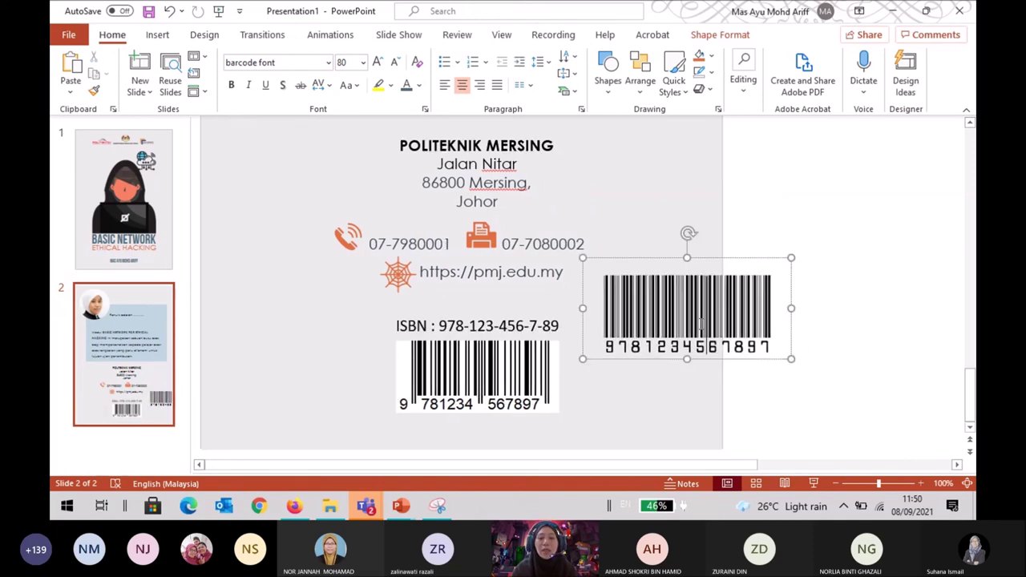
click(505, 395)
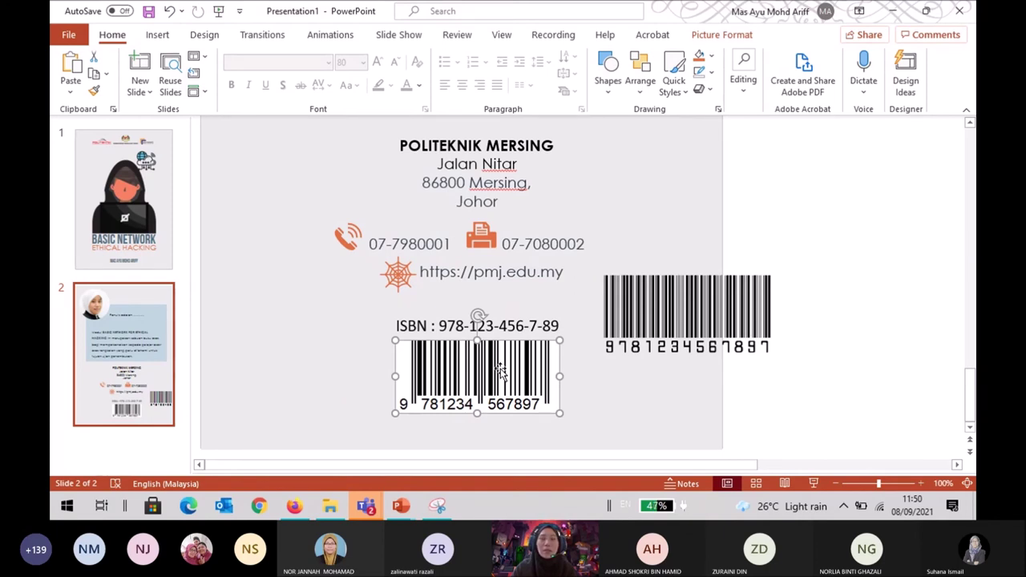
Move the 80 pt text barcode off the slide to the upper right, then zoom out twice.
click(879, 294)
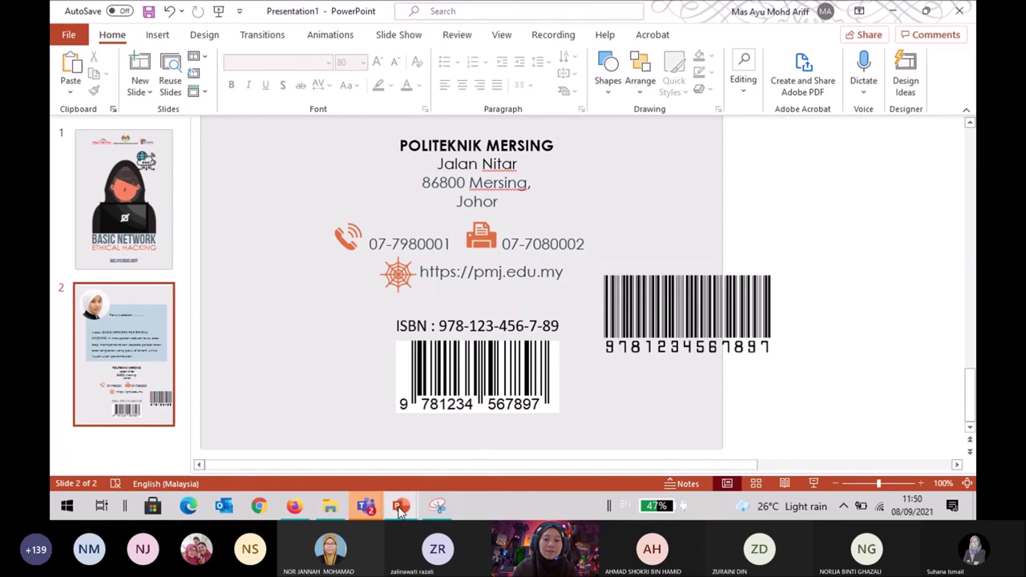
click(746, 285)
drag(747, 265, 902, 144)
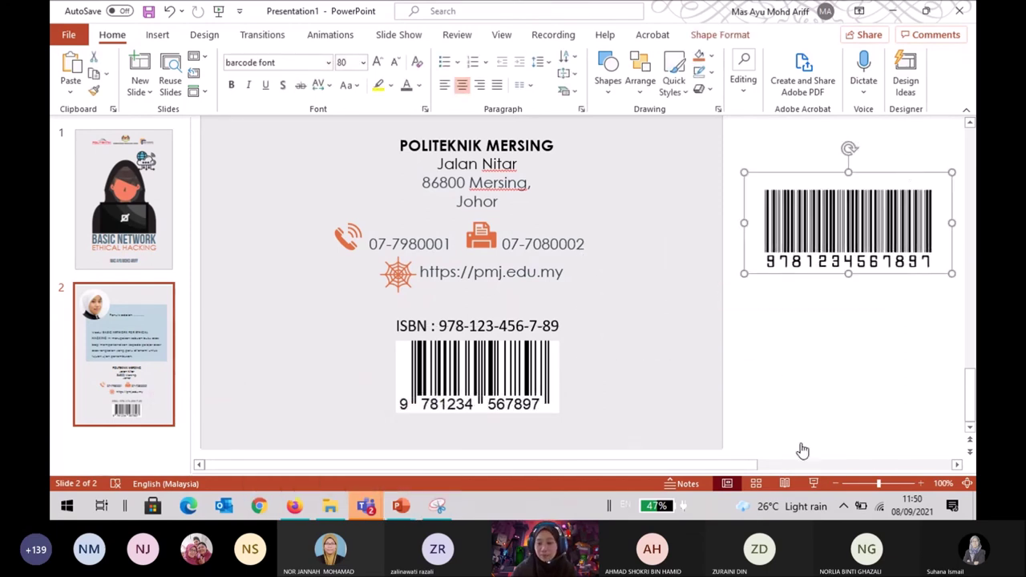
click(836, 484)
click(836, 485)
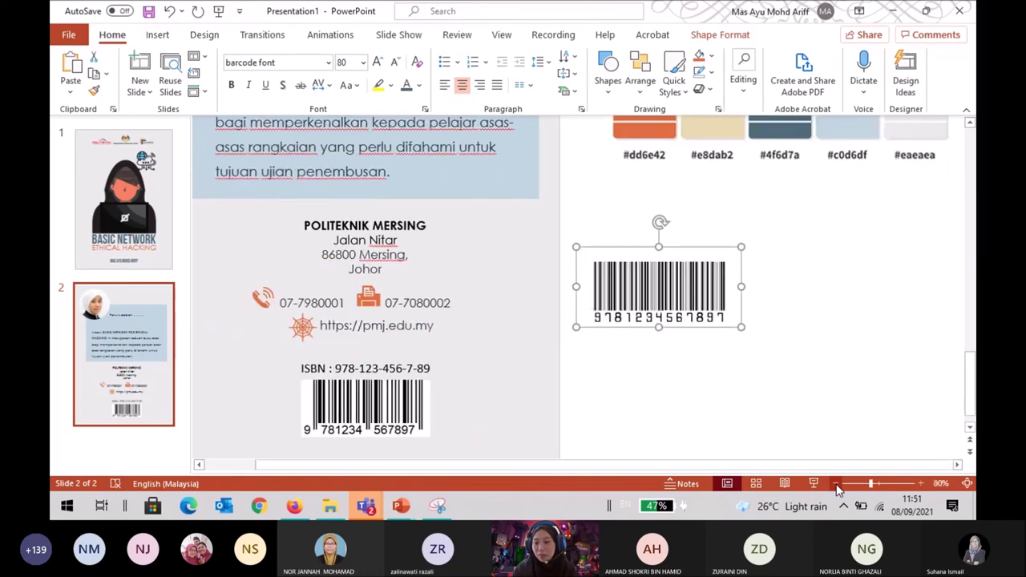
click(836, 485)
click(836, 484)
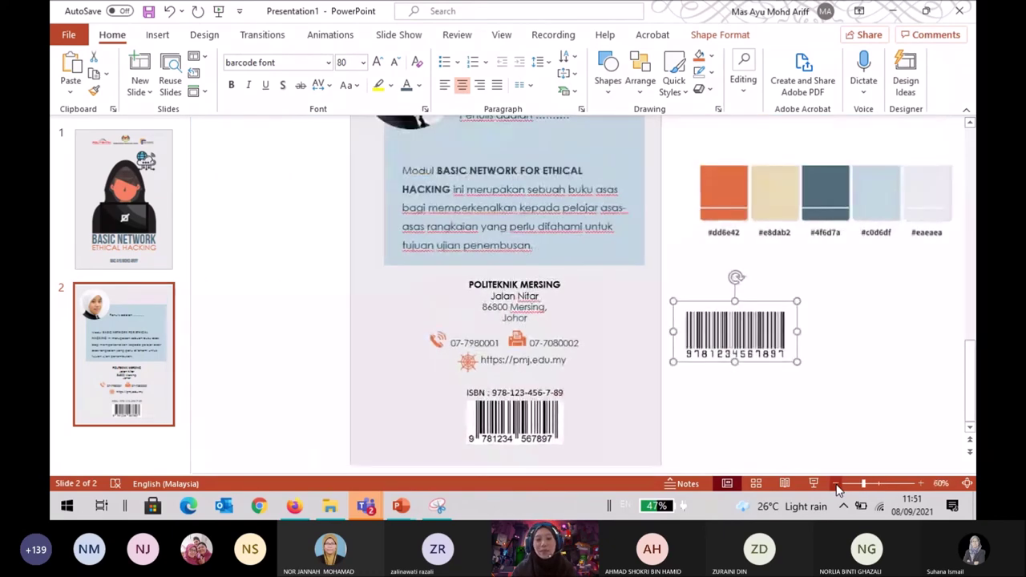
mouse_move(298, 517)
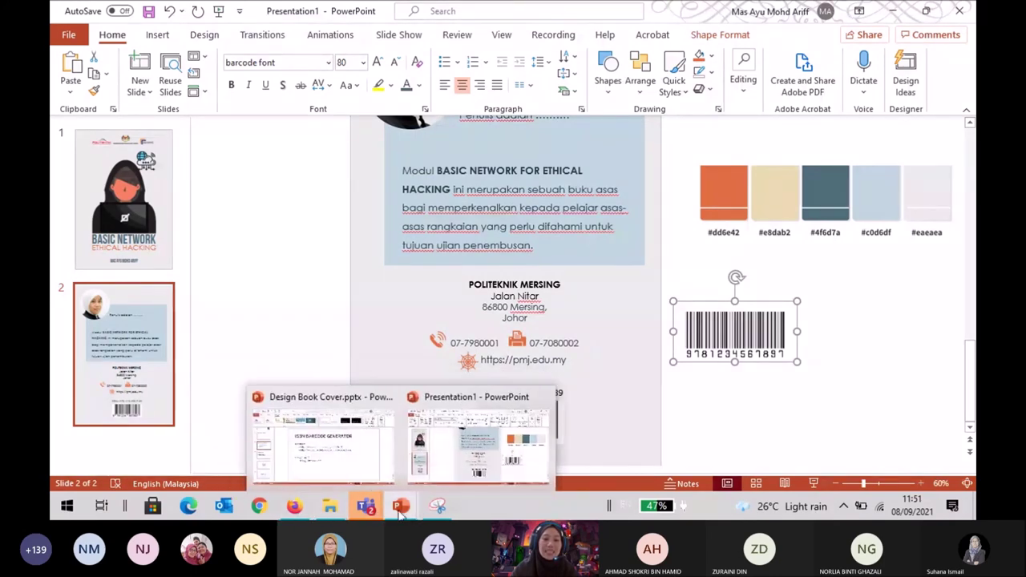
Bring the Design Book Cover presentation to the front and go to its Other Resources slide.
click(401, 513)
click(346, 465)
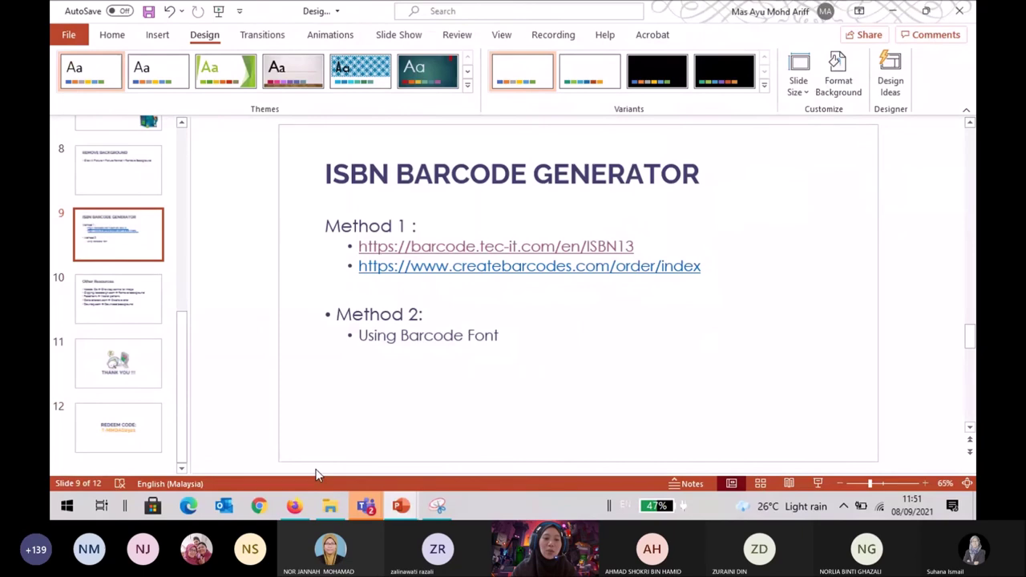
mouse_move(400, 506)
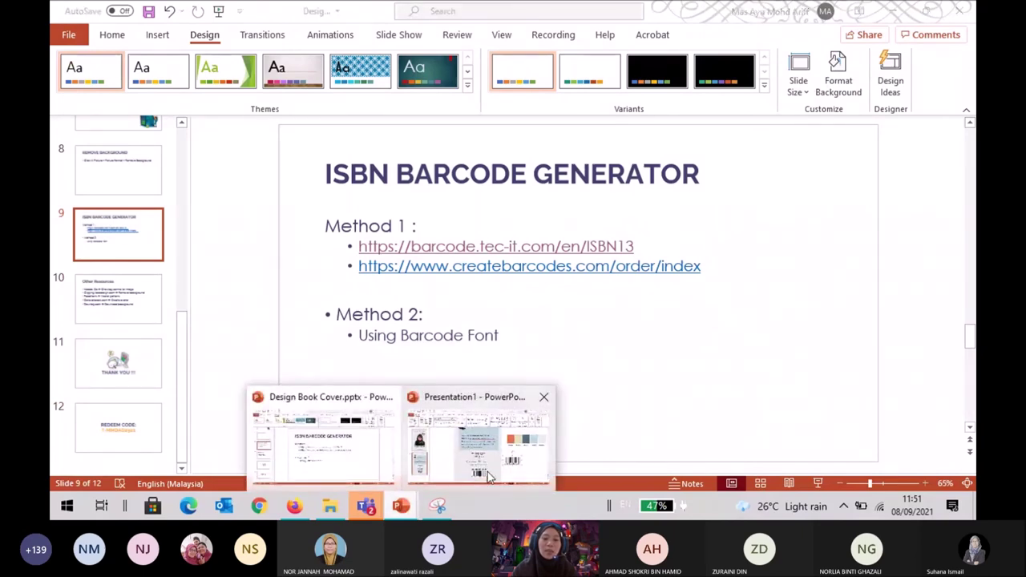
click(486, 475)
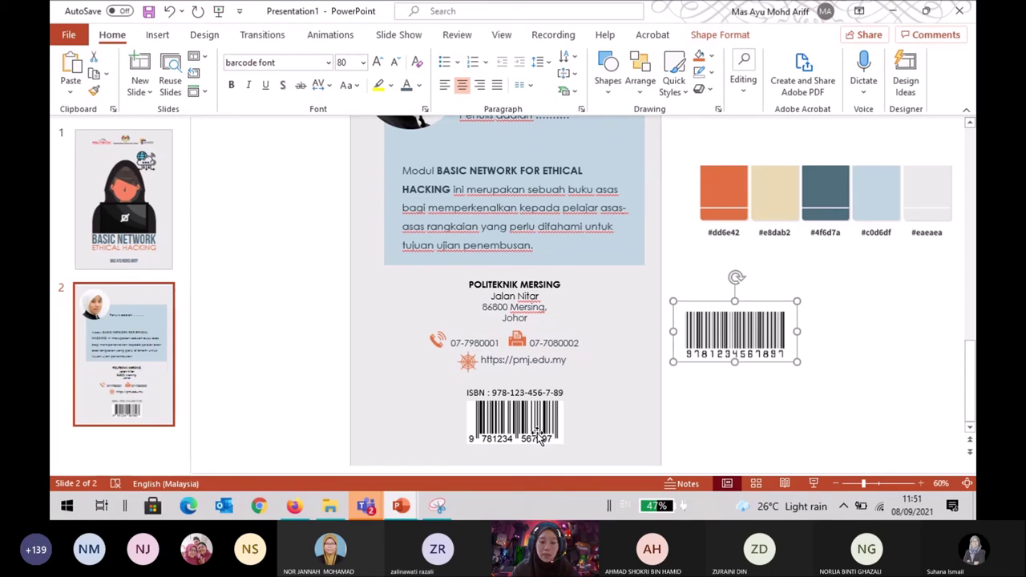
mouse_move(357, 512)
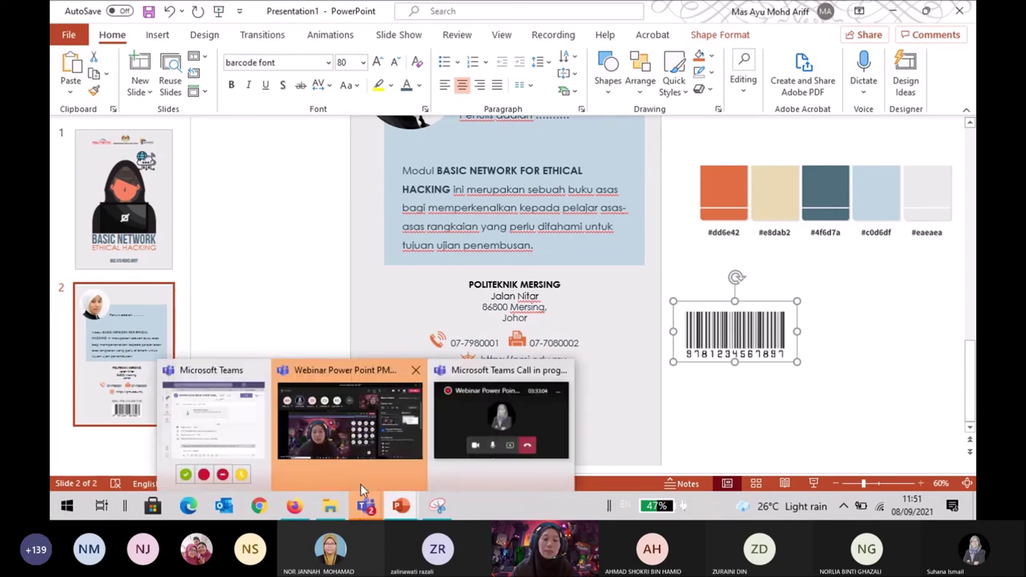
mouse_move(395, 504)
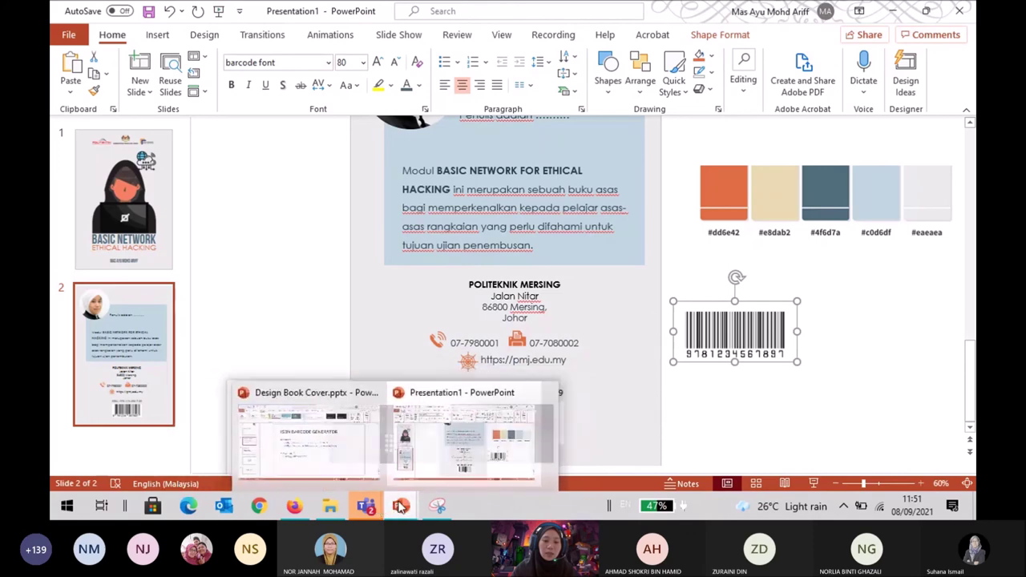
click(373, 464)
click(149, 312)
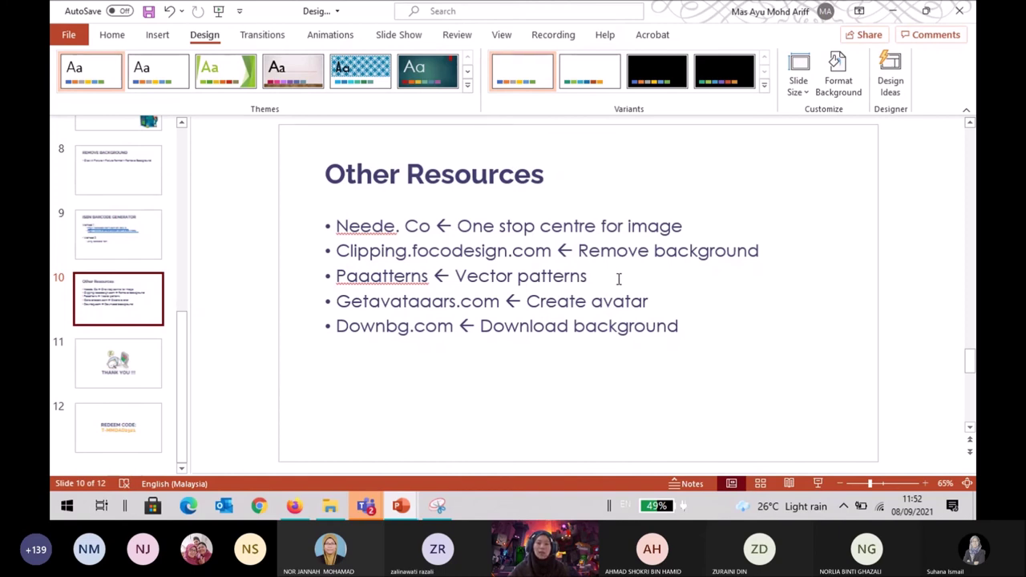
Highlight part of the word 'Paaatterns' in the resources list, then scroll to the THANK YOU slide 11.
click(411, 276)
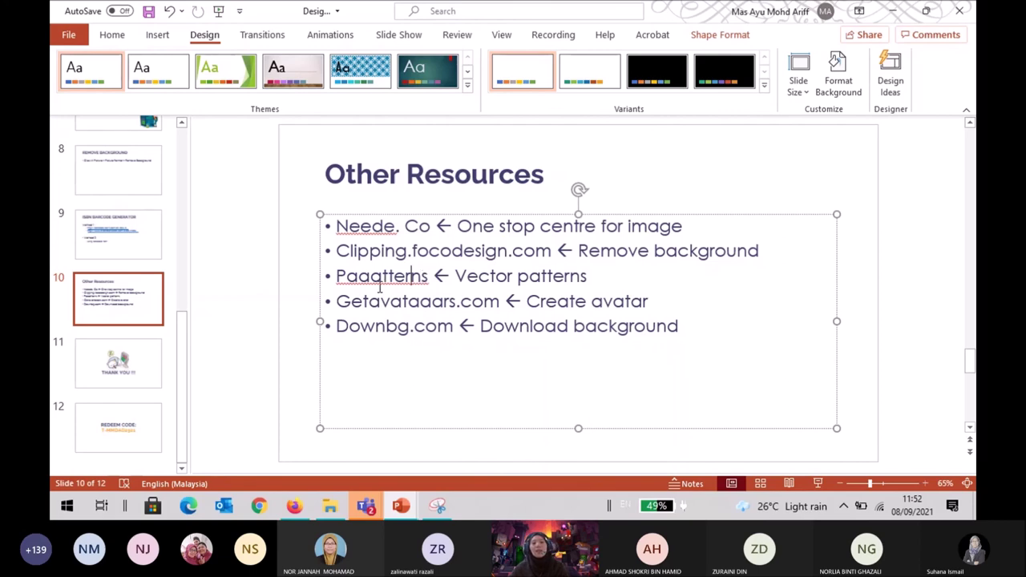
drag(434, 276, 328, 281)
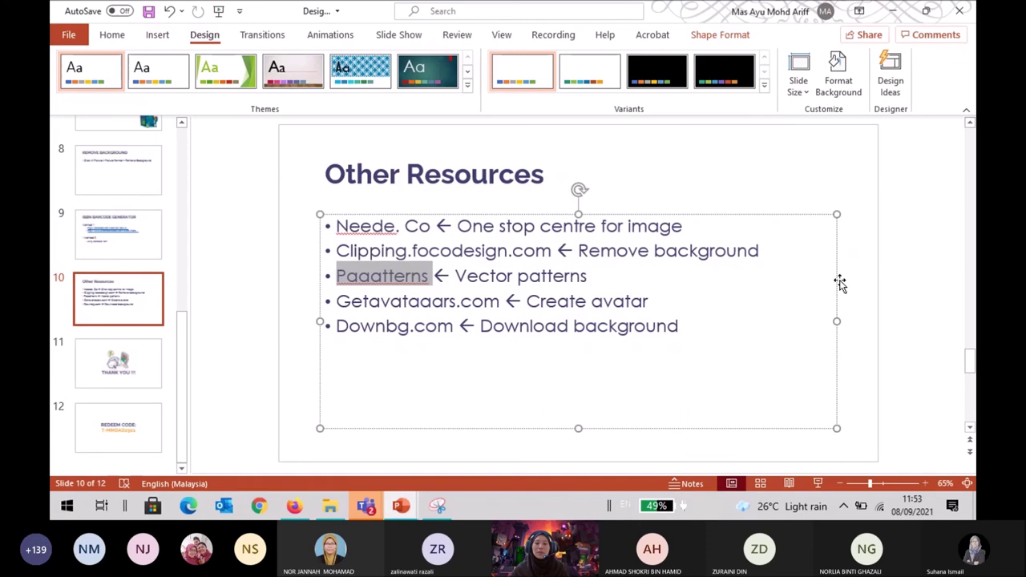
click(895, 274)
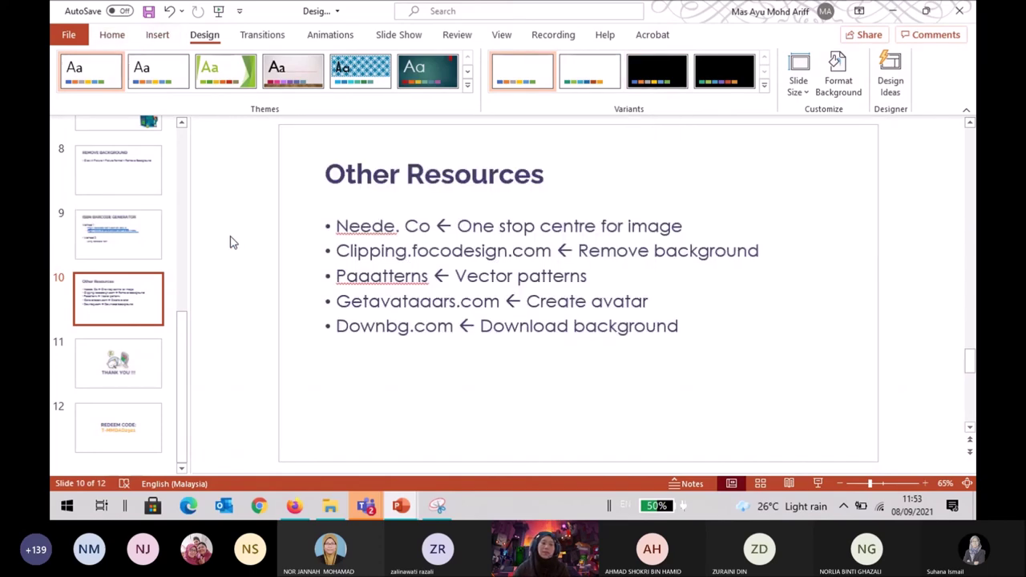
scroll(226, 237, down, 1)
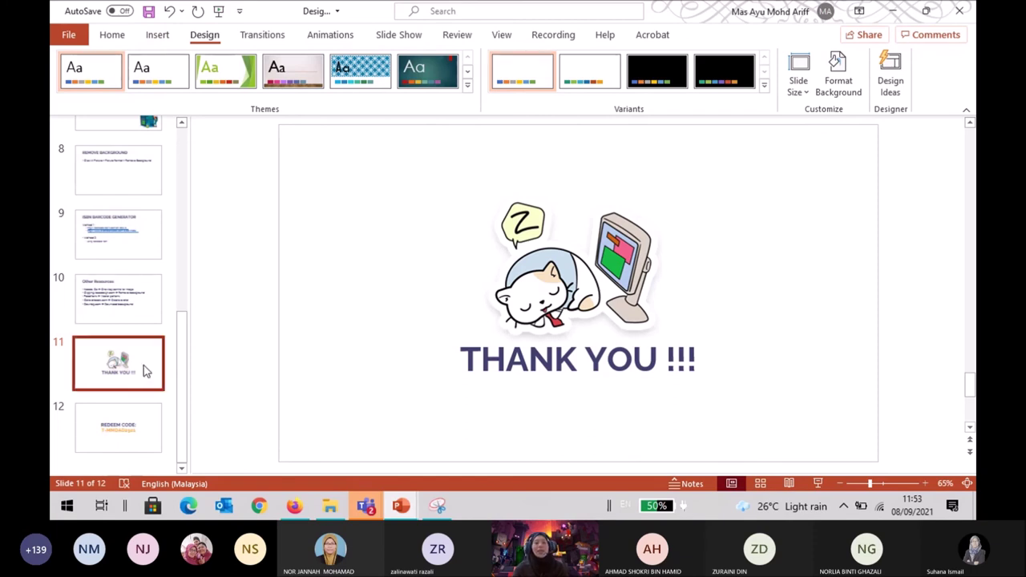
Go to slide 12, the REDEEM CODE slide.
click(137, 423)
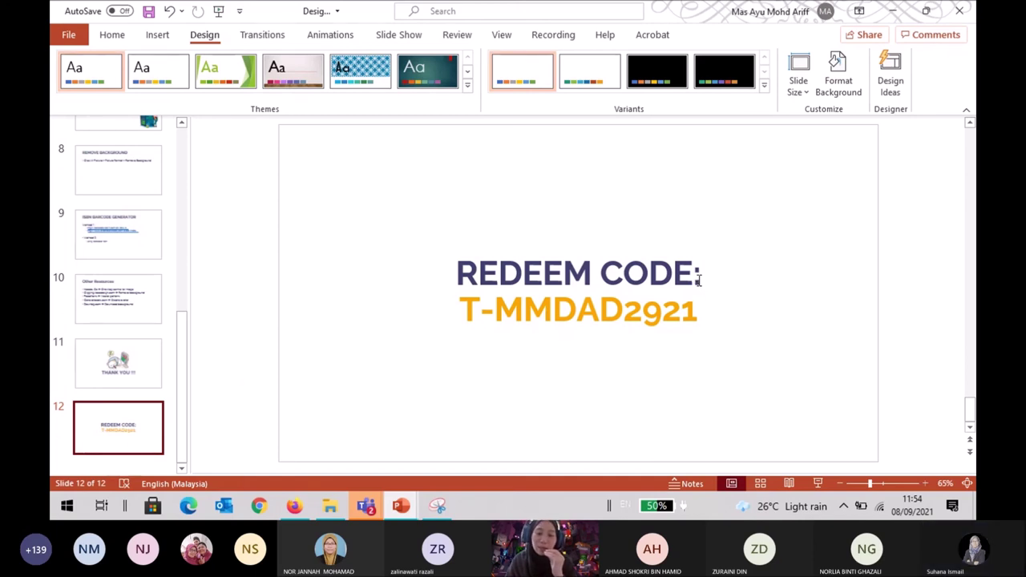
Stop sharing the PowerPoint screen and begin signing in to Microsoft Educator Center.
mouse_move(398, 514)
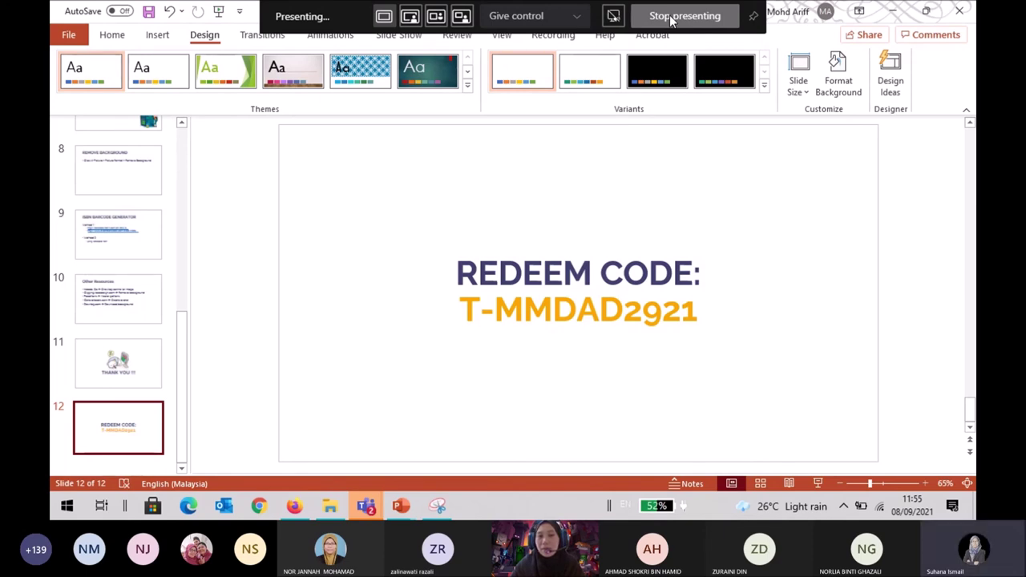
click(671, 16)
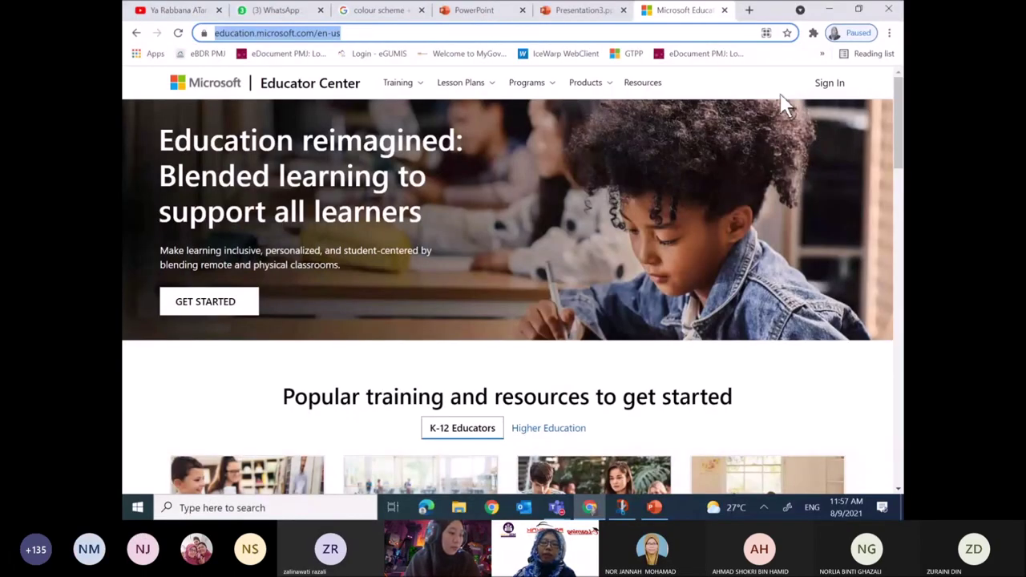
click(830, 83)
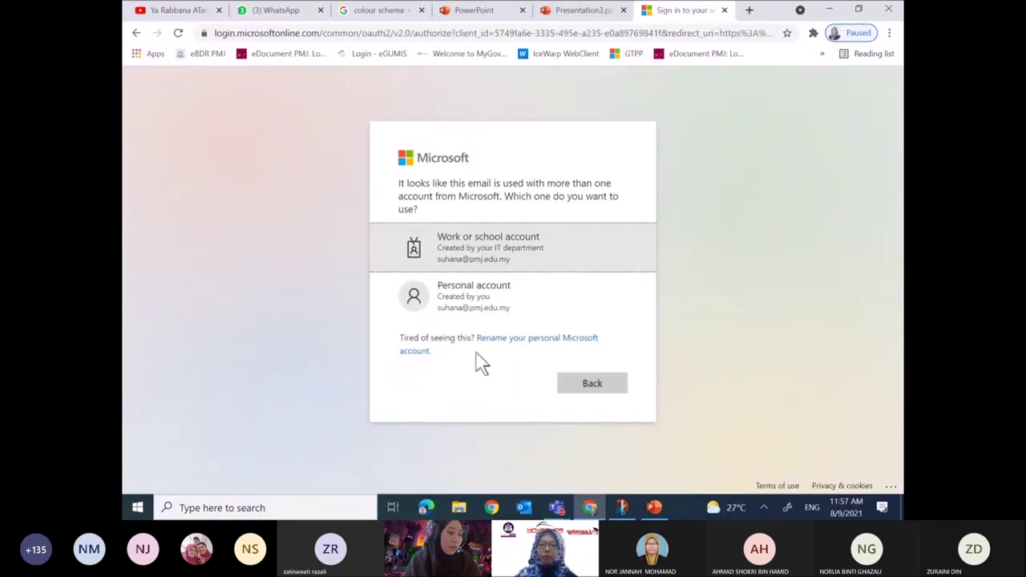
Choose to use another account and enter that personal account's e-mail address.
click(578, 383)
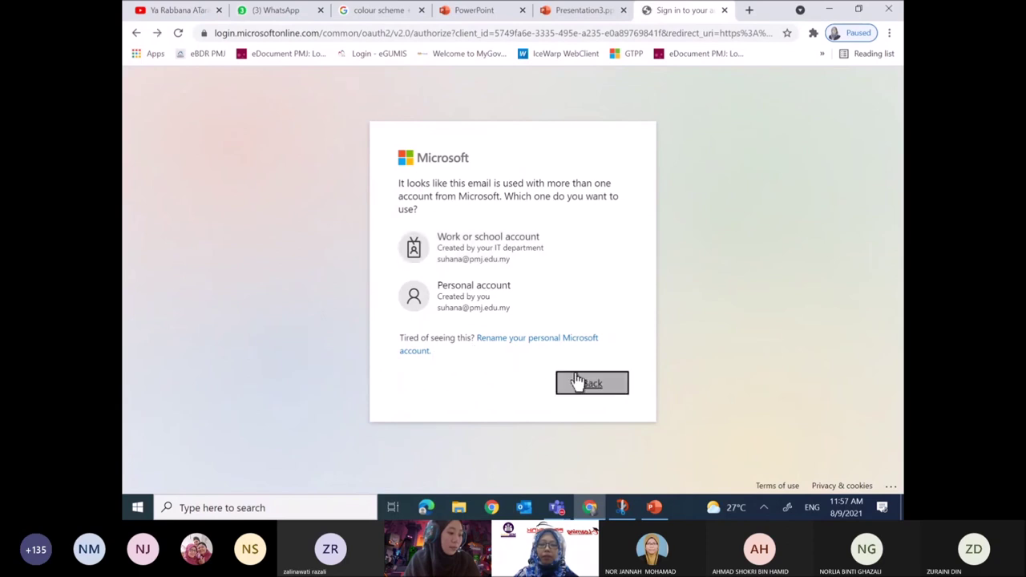
click(485, 318)
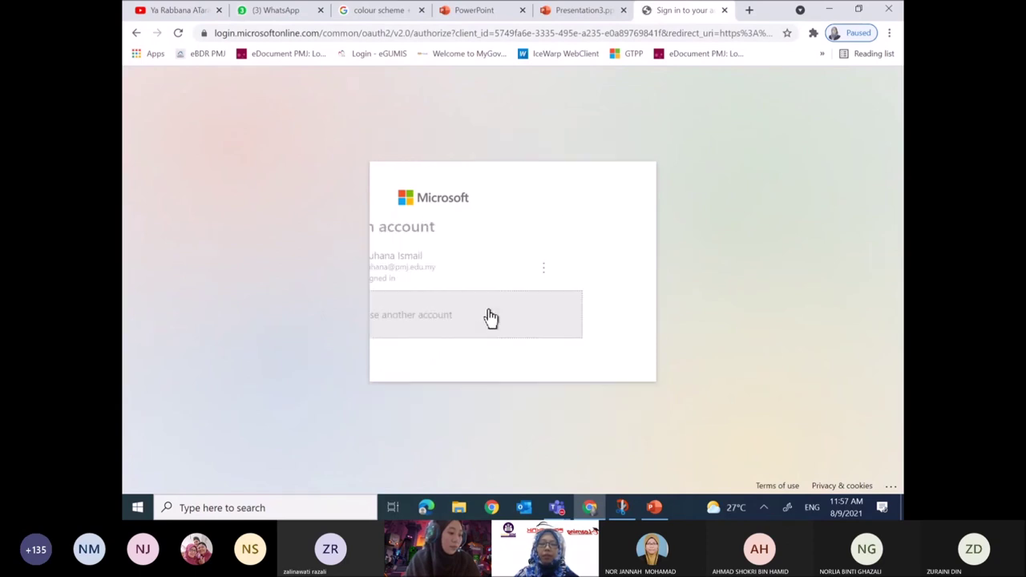
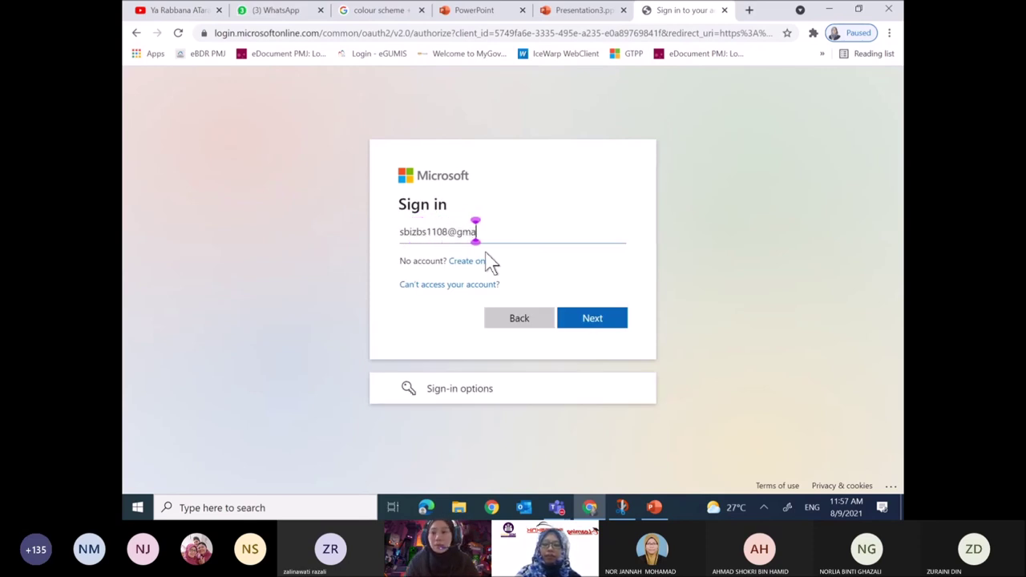
key(Return)
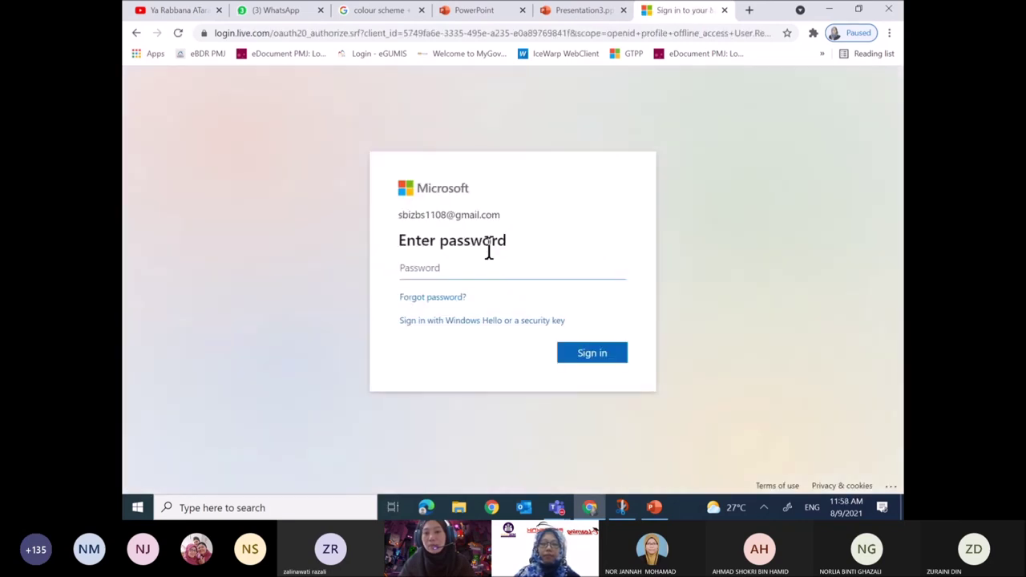
Type the account password to sign in, declining to stay signed in.
click(458, 266)
text(••••••)
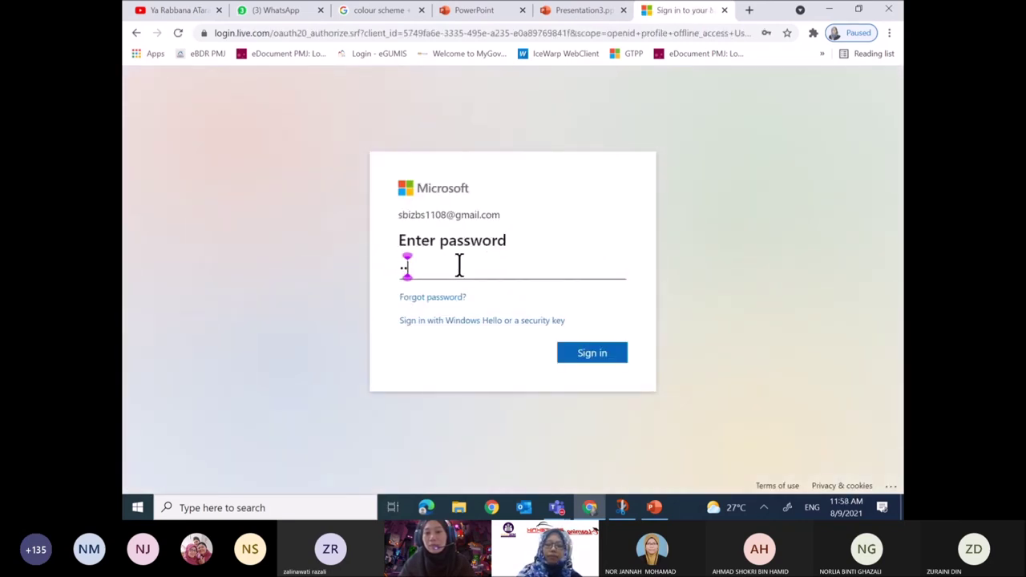
text(•••••)
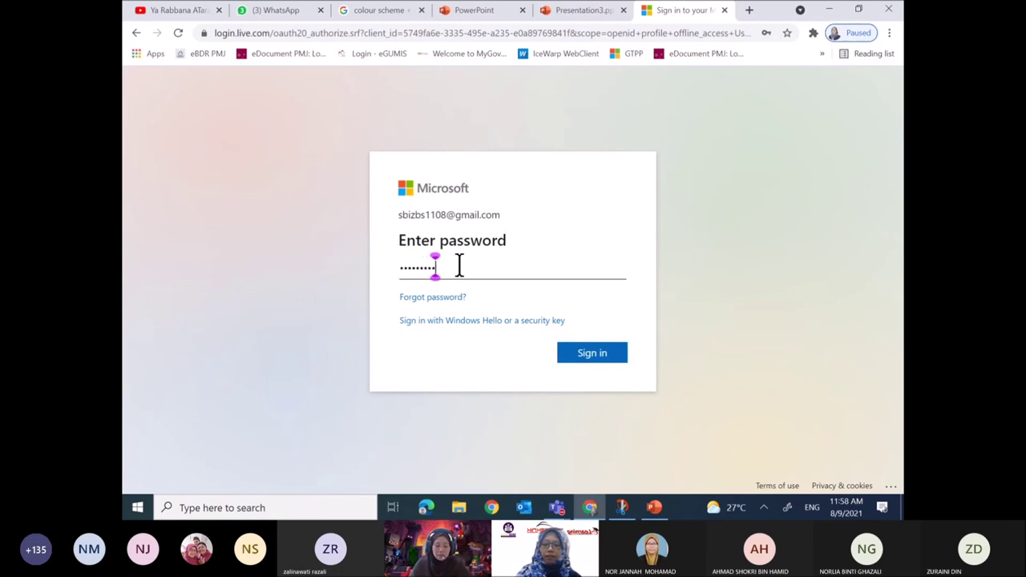
key(Return)
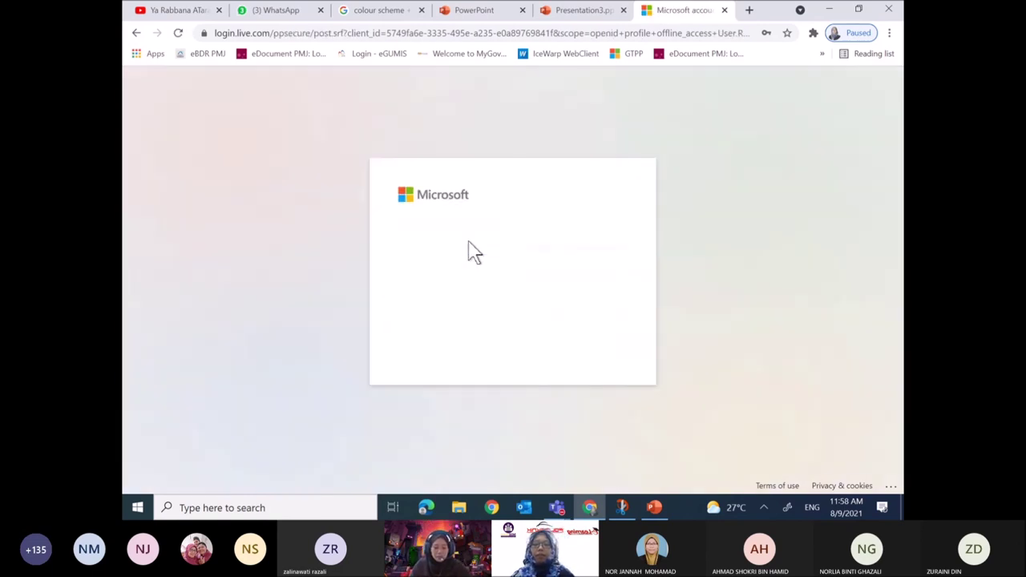
click(533, 352)
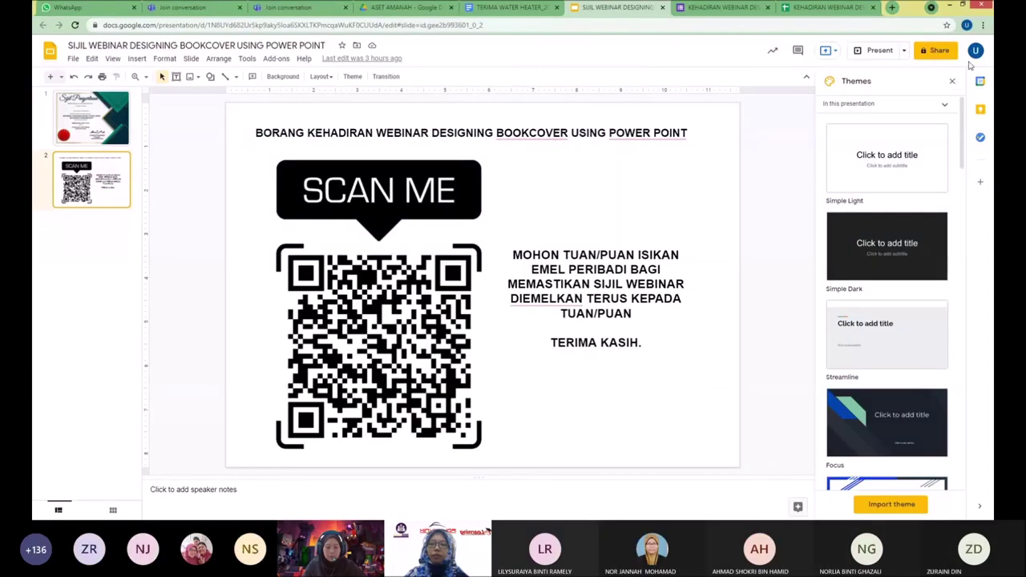
Present the attendance-form QR-code slide full screen in Google Slides.
click(876, 53)
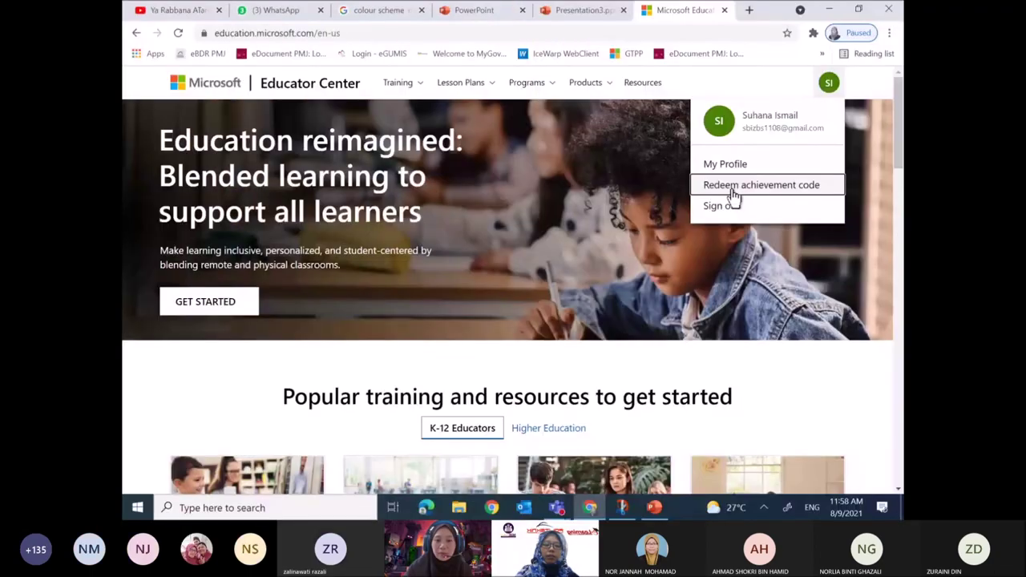
In Redeem achievement code, clear a wrongly pasted web address, enter the slide's training code, and submit it.
click(734, 189)
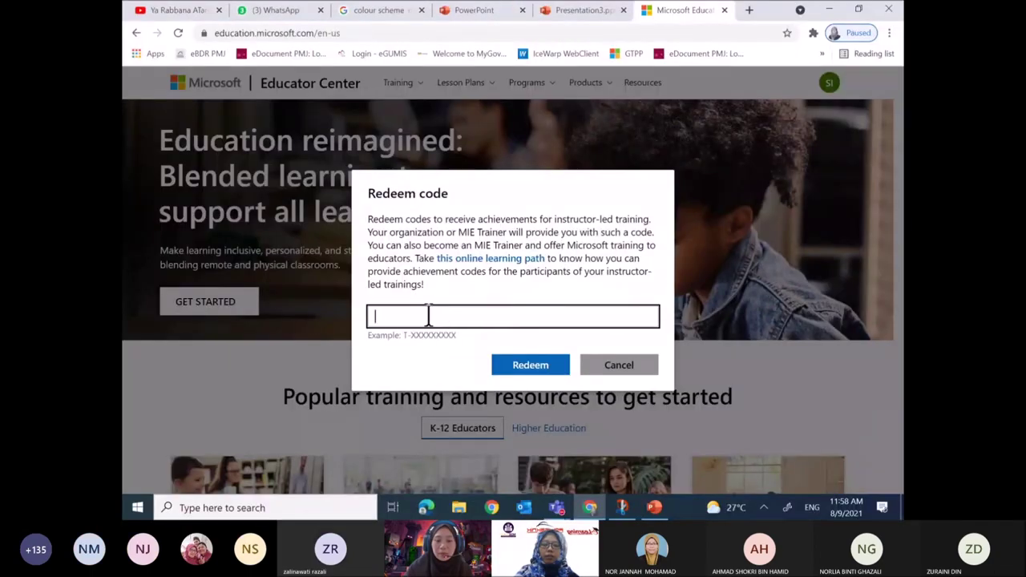
click(428, 316)
text(https://education.microsoft.com/en-us)
key(BackSpace)
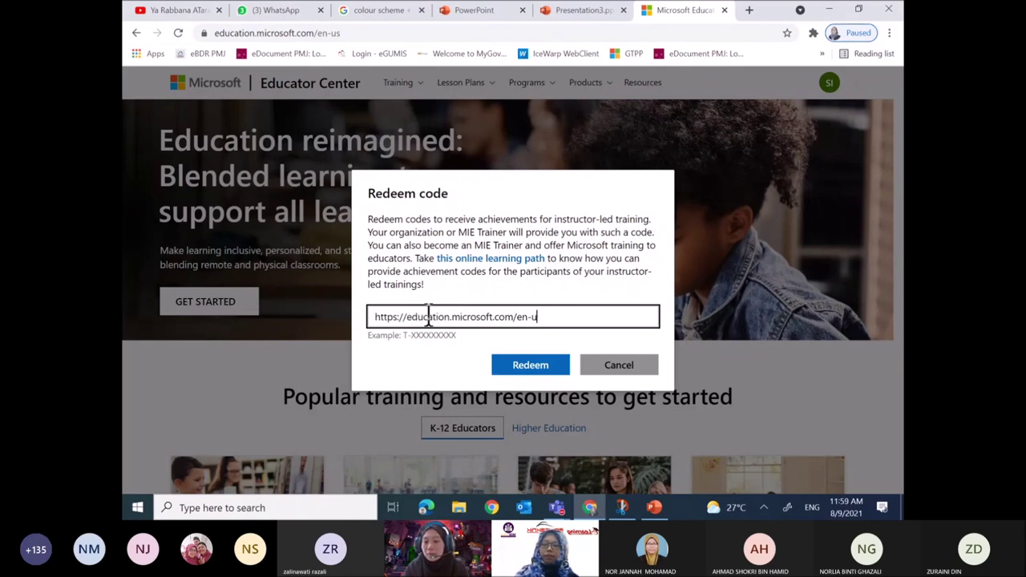
key(ctrl+a)
key(BackSpace)
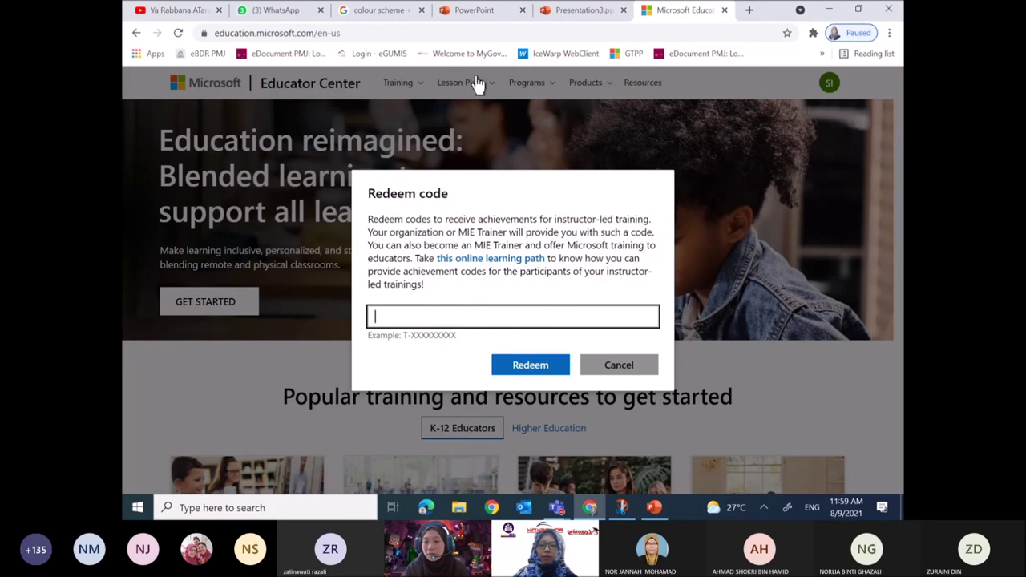
text(T)
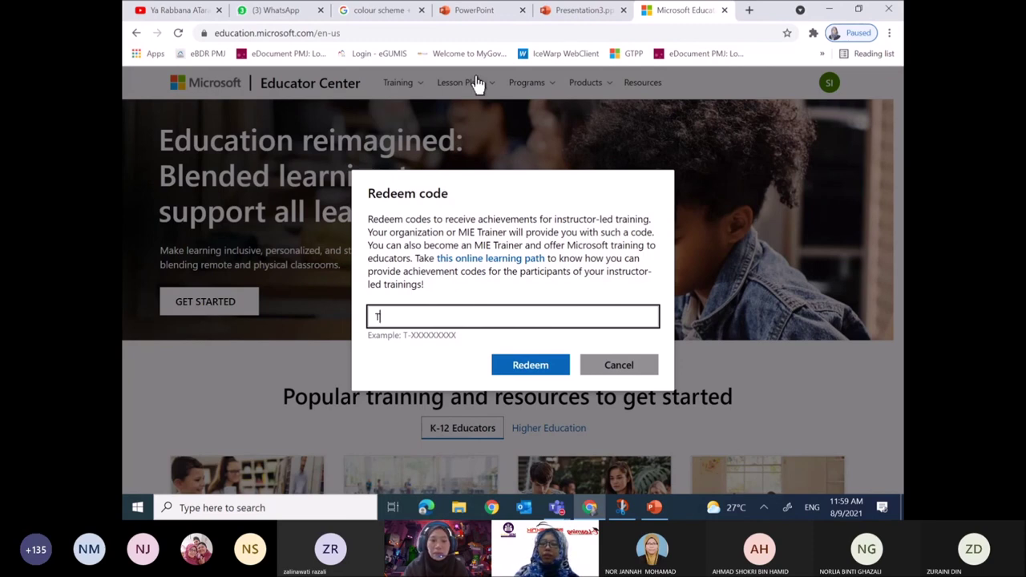
text(-MM)
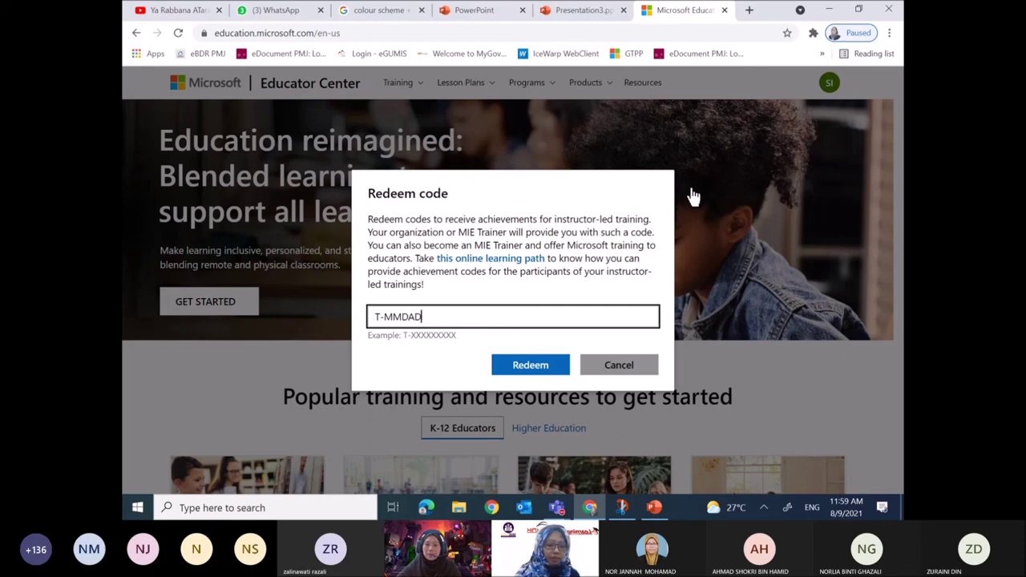
text(2921)
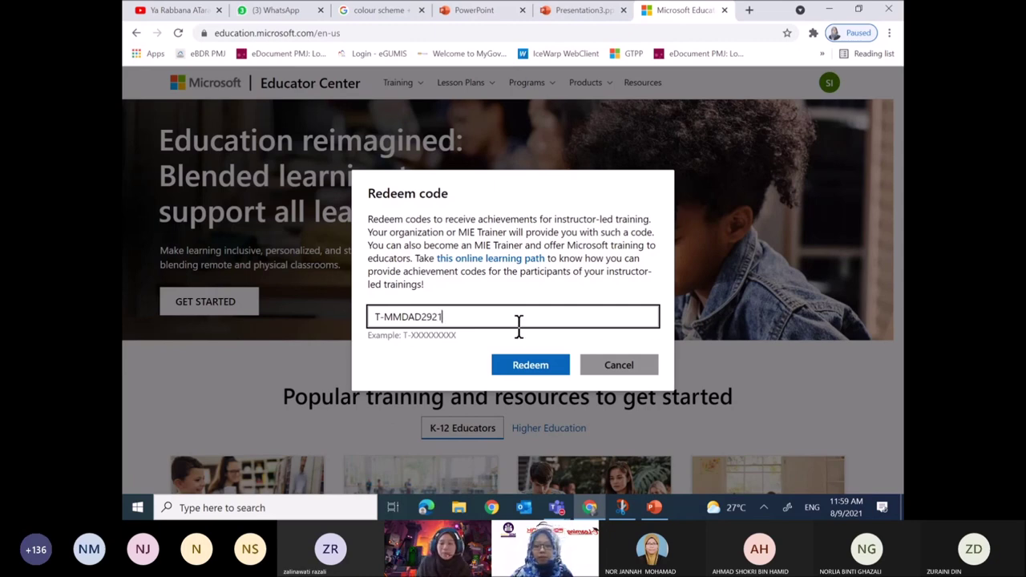
key(Return)
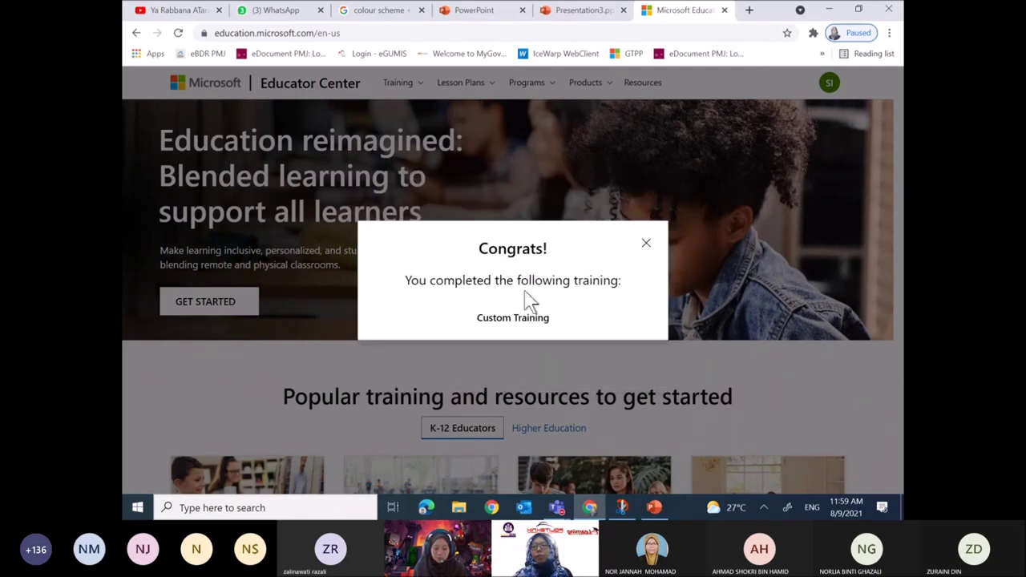
Close the Congrats message, open My Profile, and view the training transcripts.
click(646, 245)
click(829, 85)
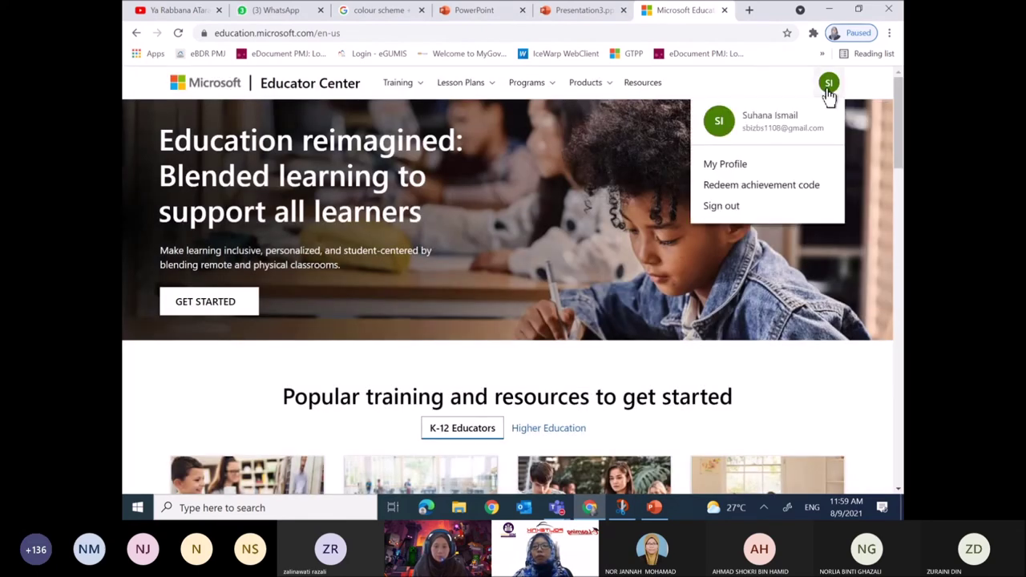
click(735, 166)
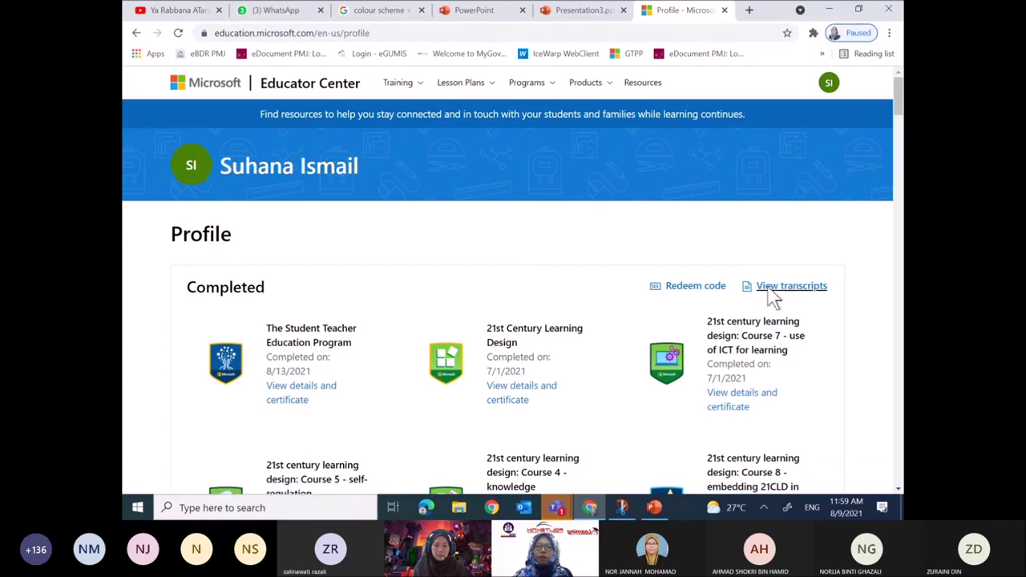
click(770, 288)
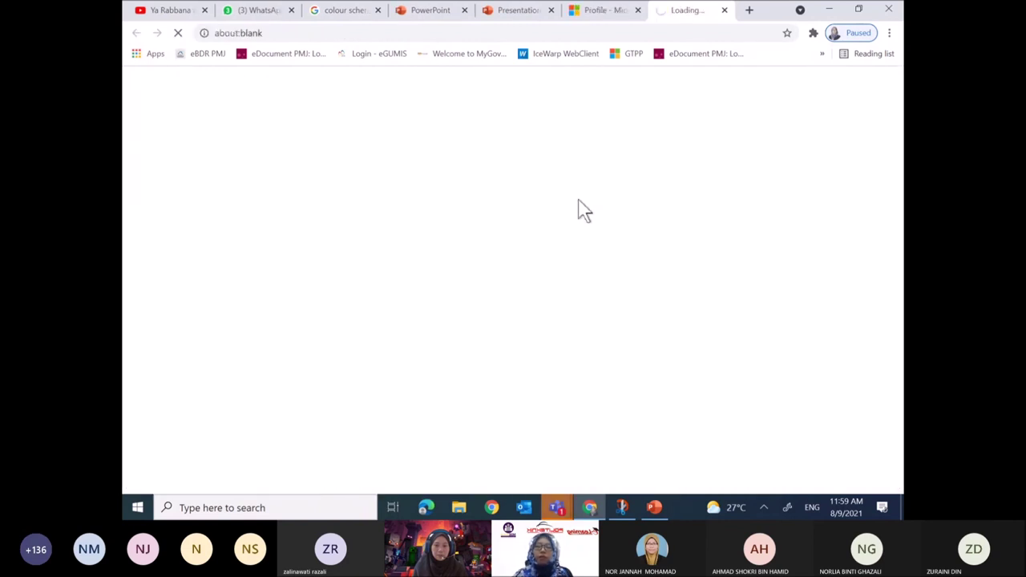